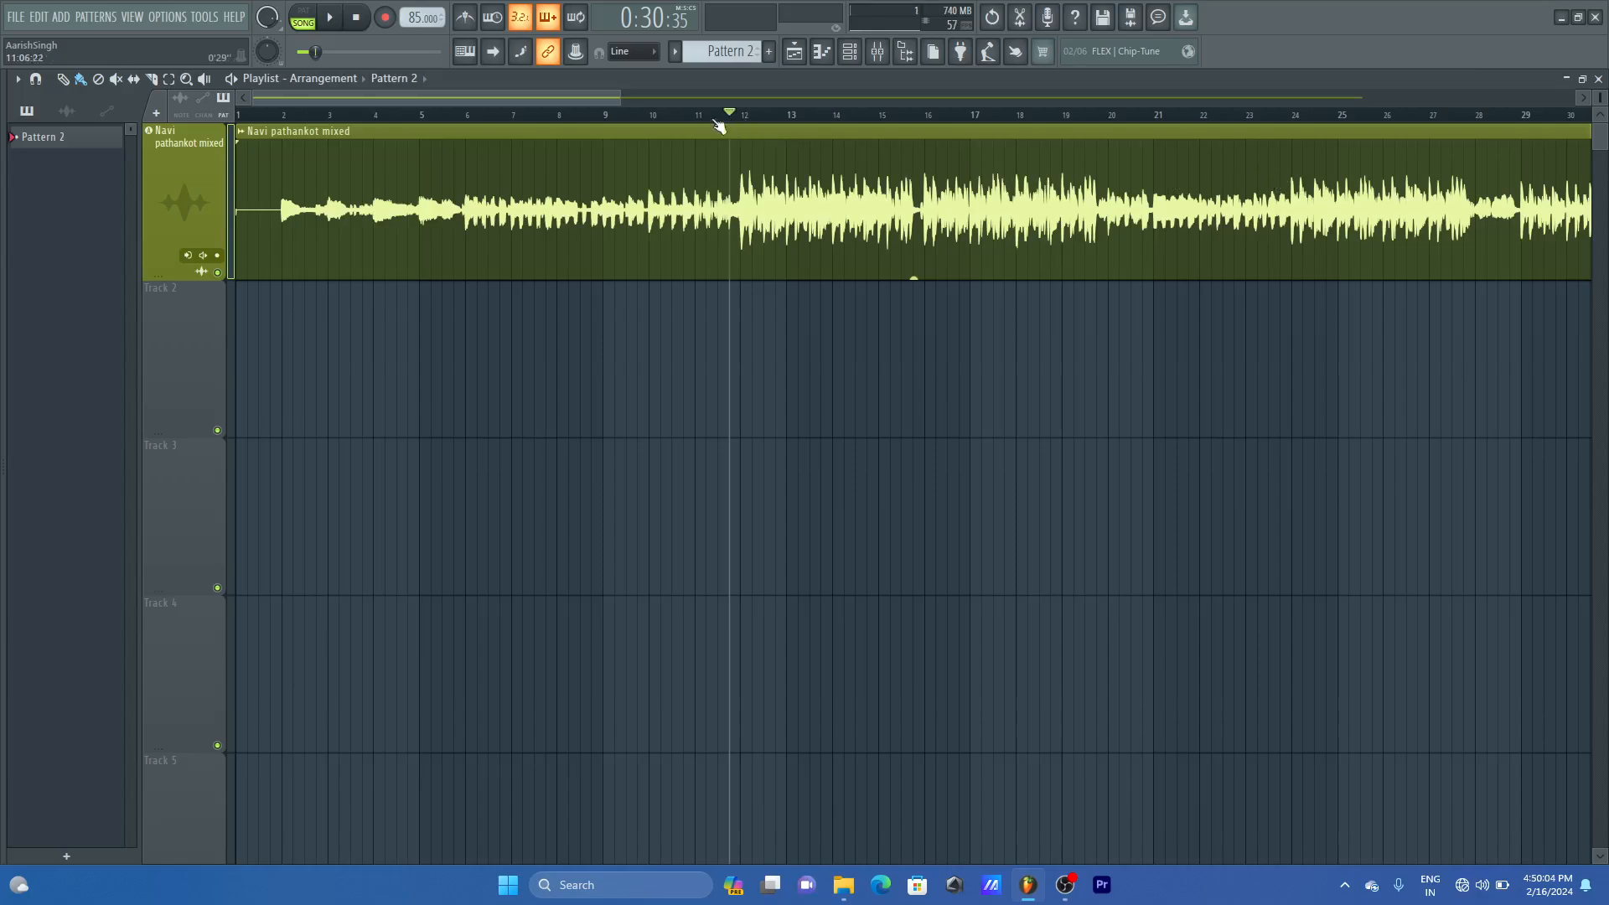
- Examine the mixed audio clip's waveform across the playlist, from the quiet intro to the louder sections
scroll(713, 123, "up", 3)
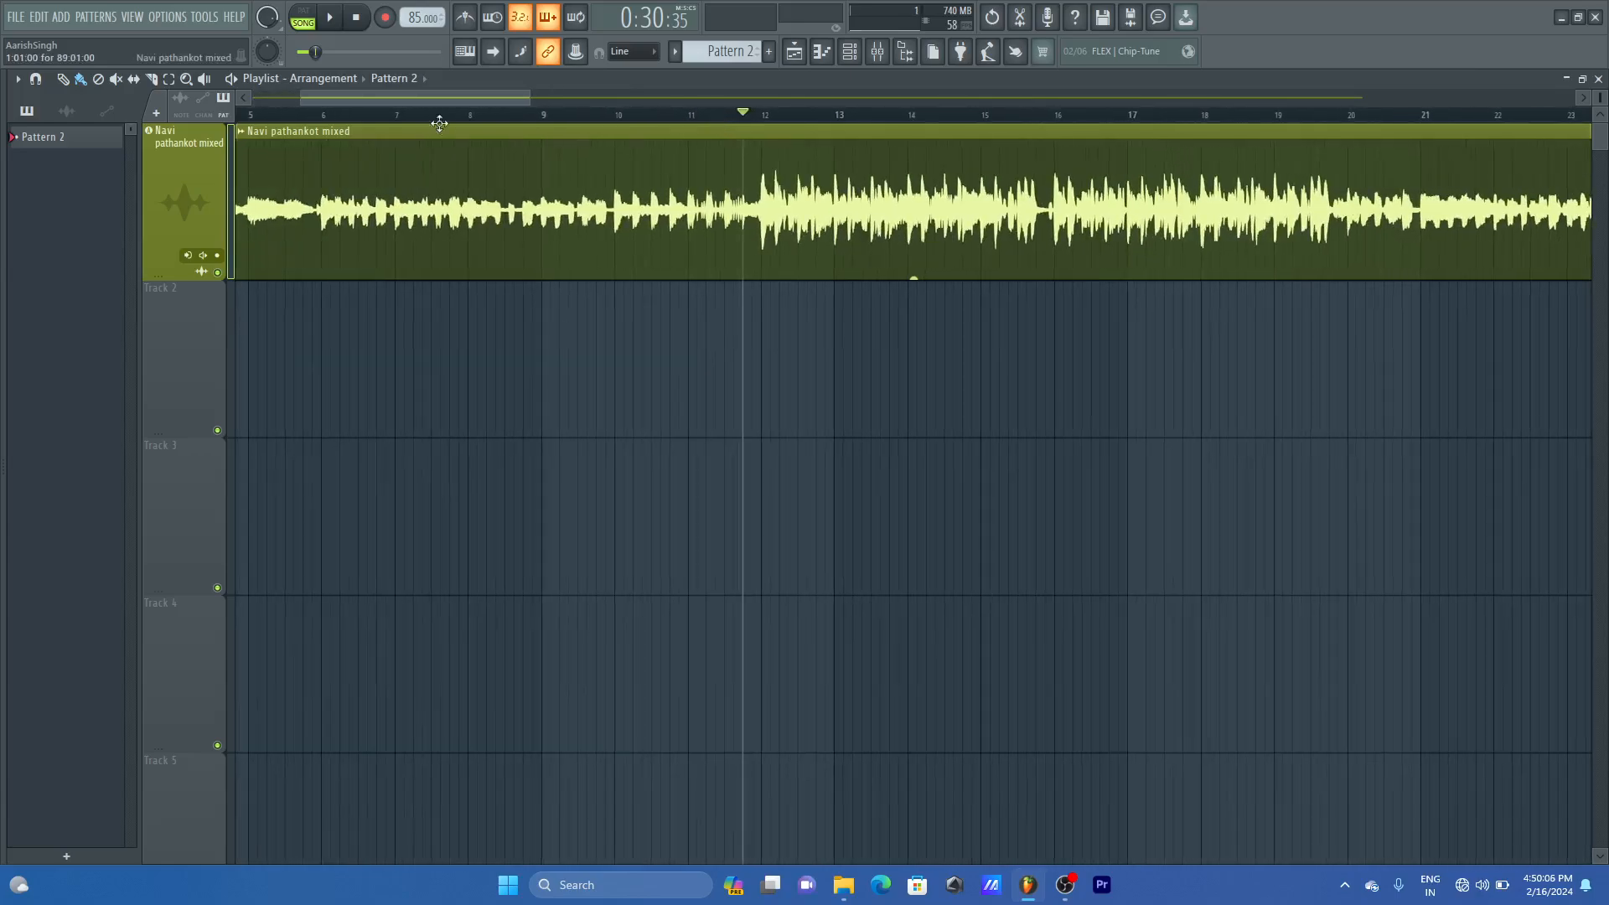
left_click_drag(438, 98, 486, 94)
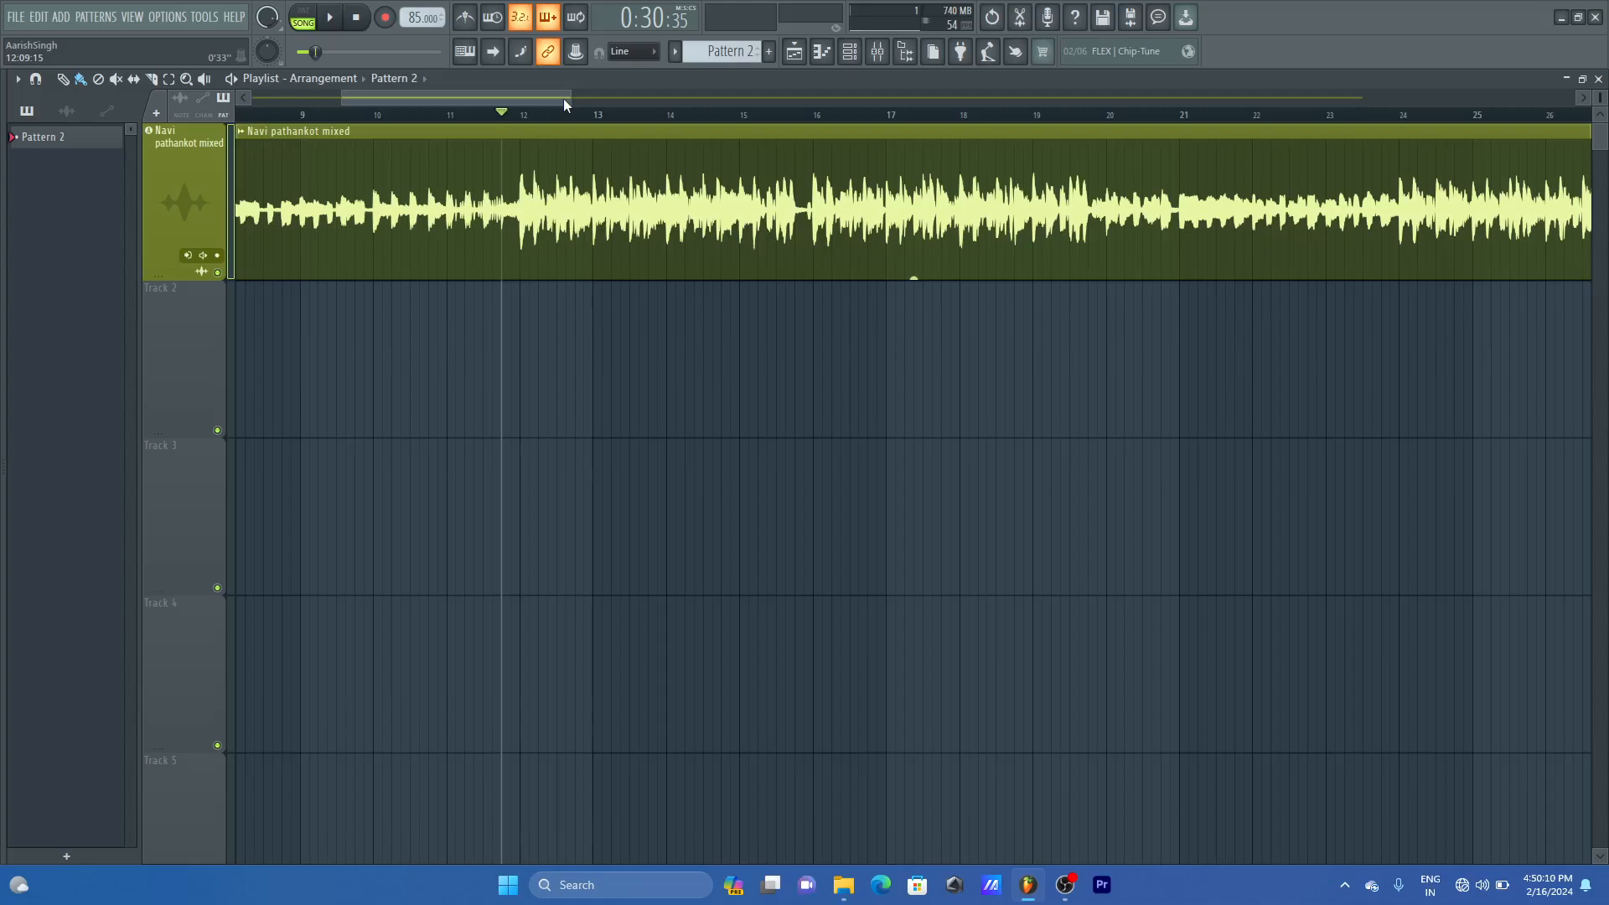
left_click_drag(564, 99, 1170, 112)
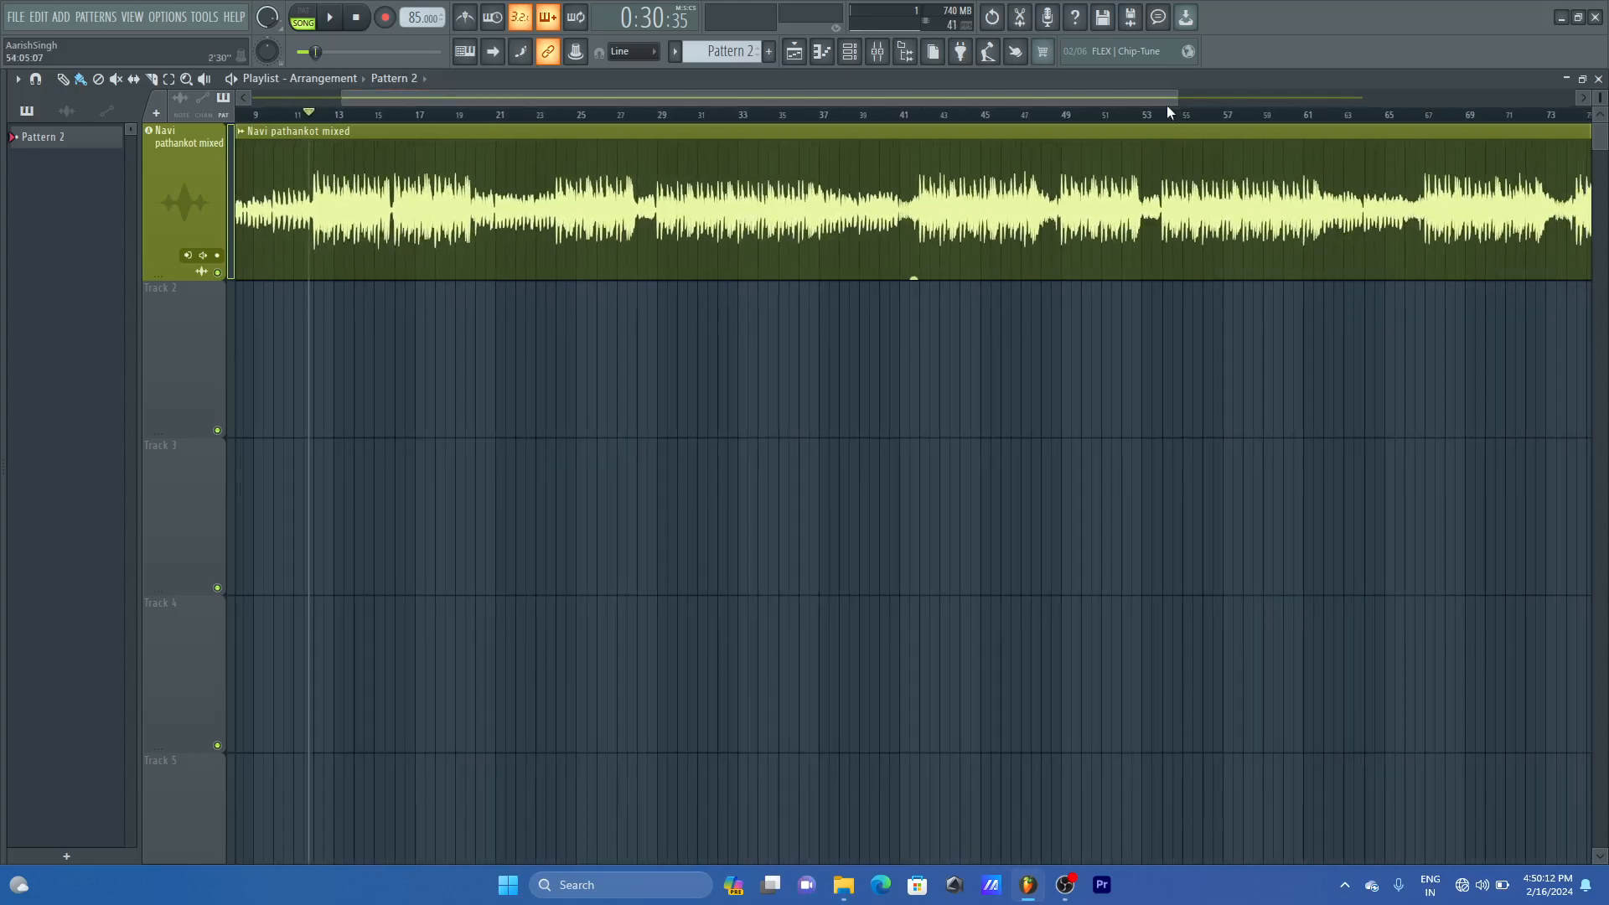
left_click_drag(1035, 98, 935, 98)
left_click_drag(1092, 101, 1224, 104)
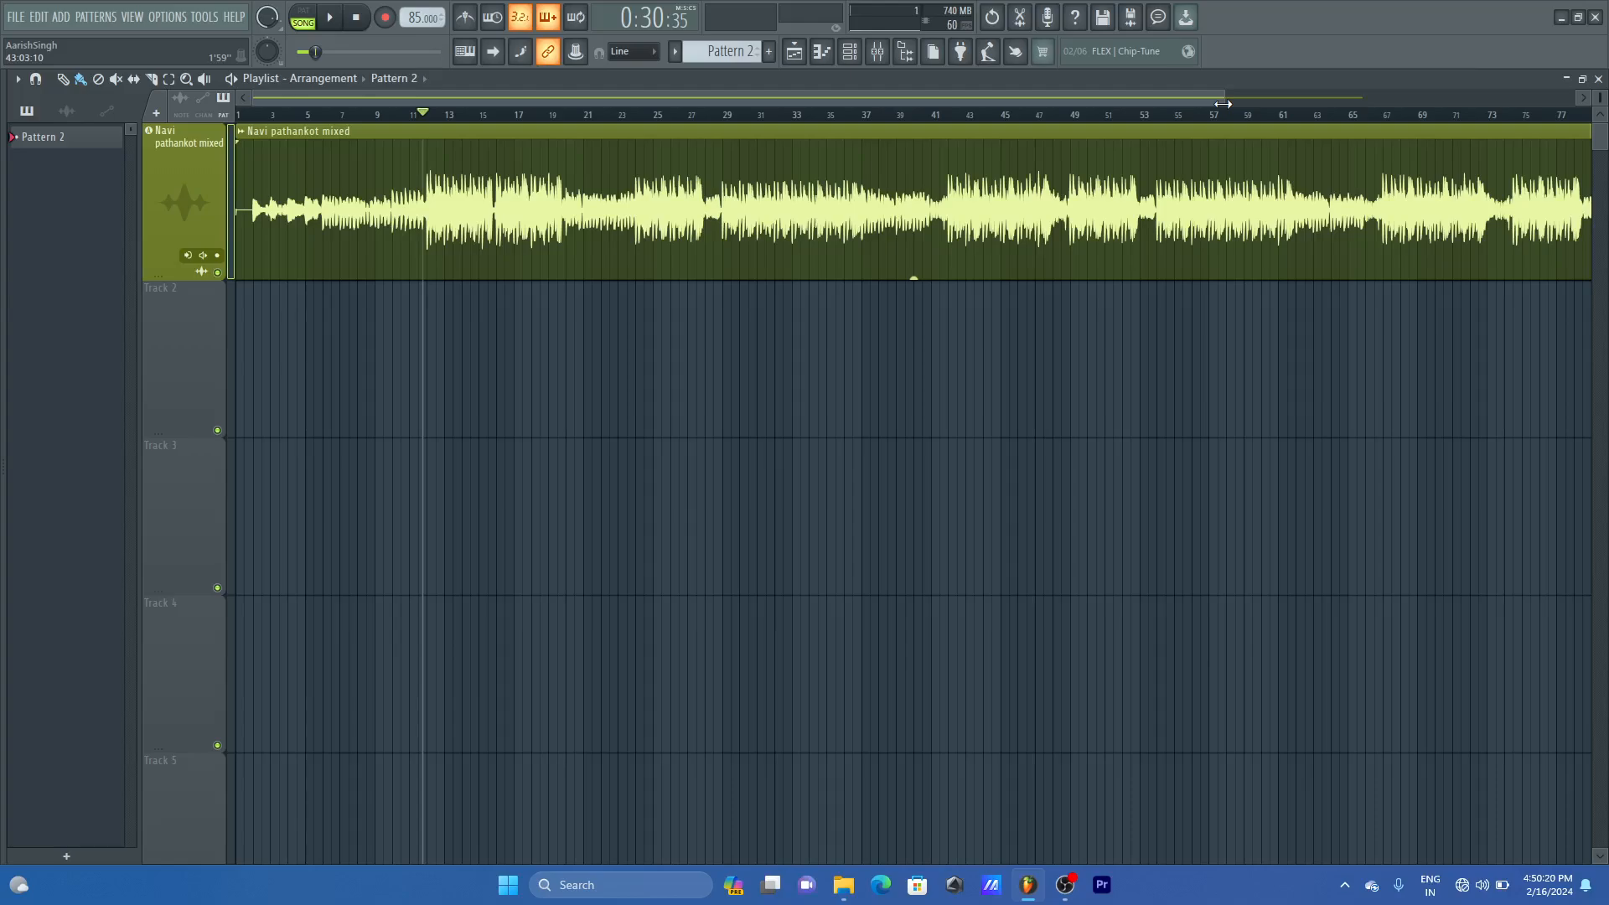
left_click_drag(1224, 104, 626, 102)
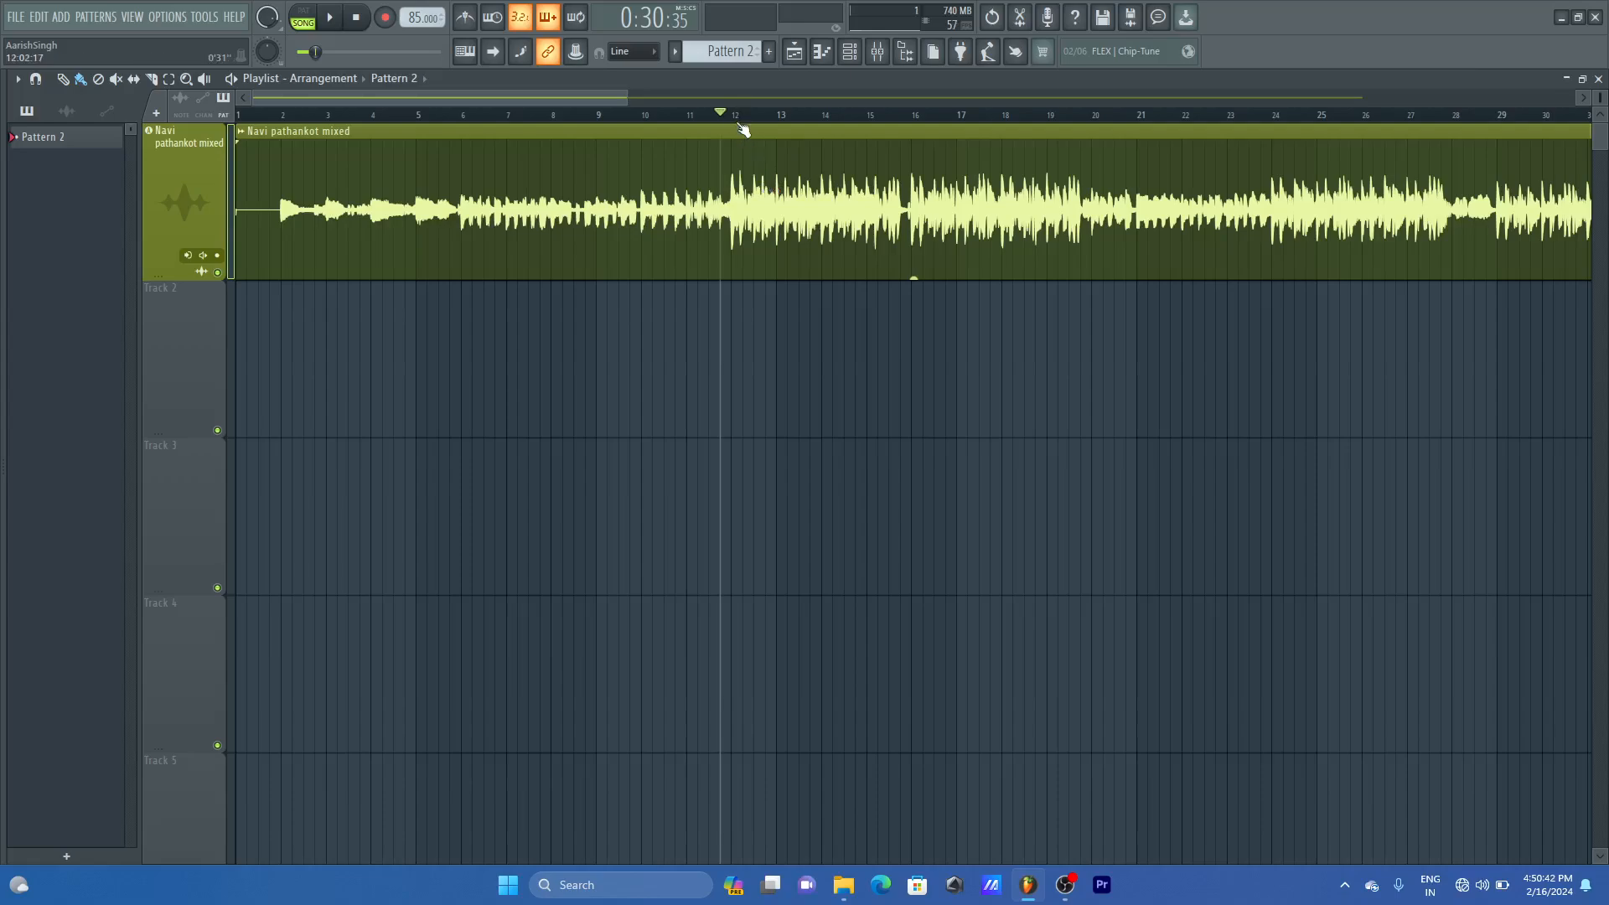
scroll(744, 130, "up", 2)
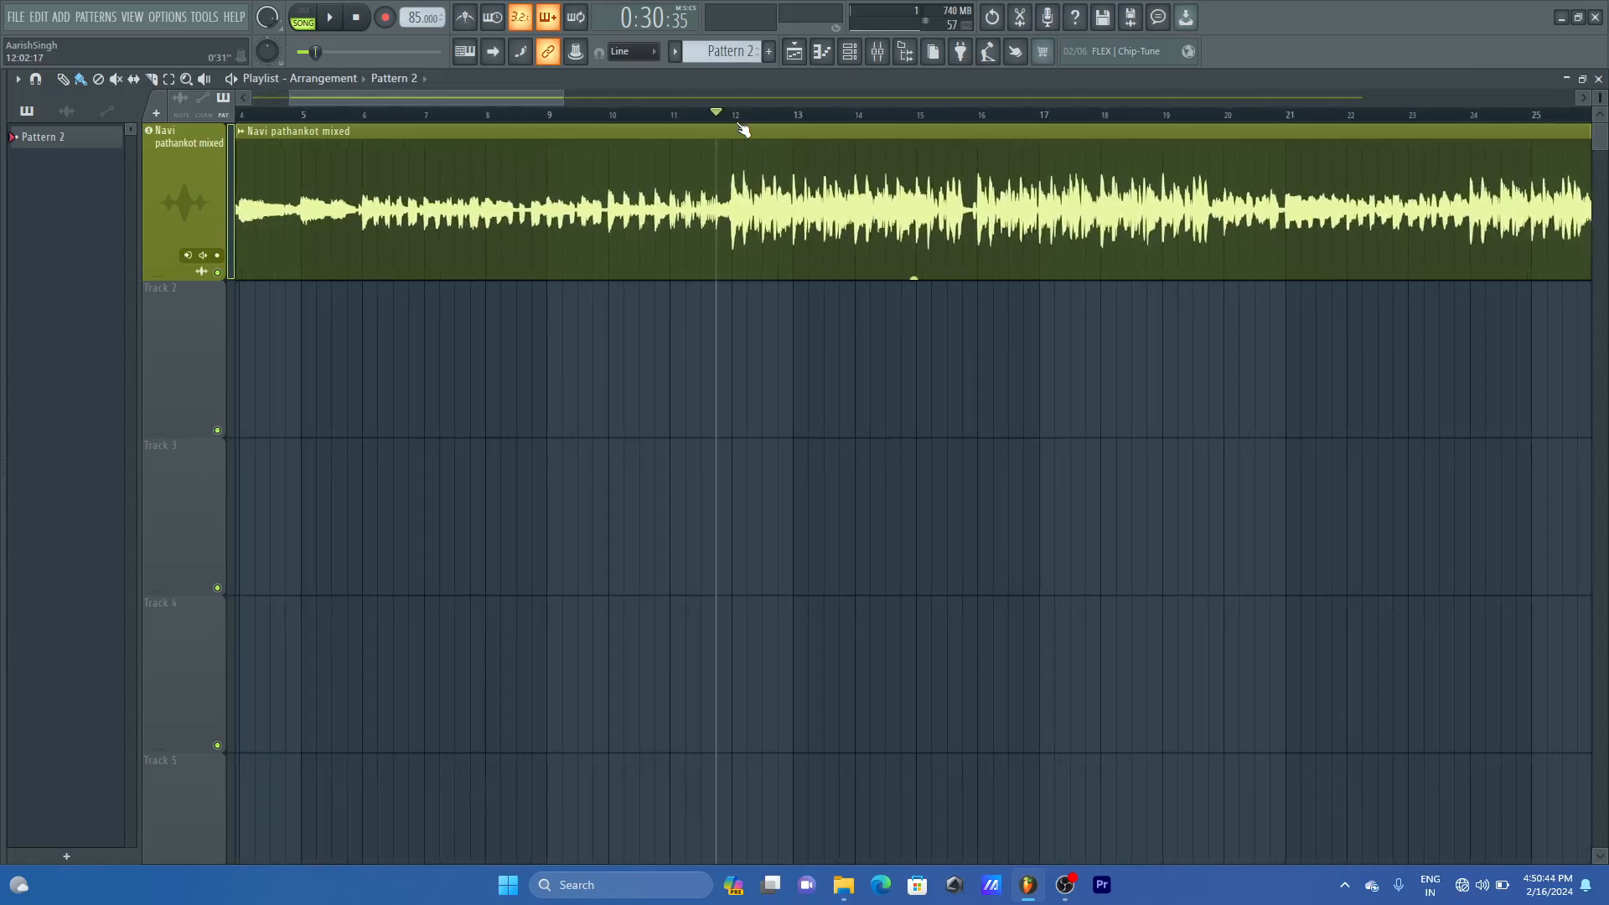
left_click_drag(498, 97, 925, 99)
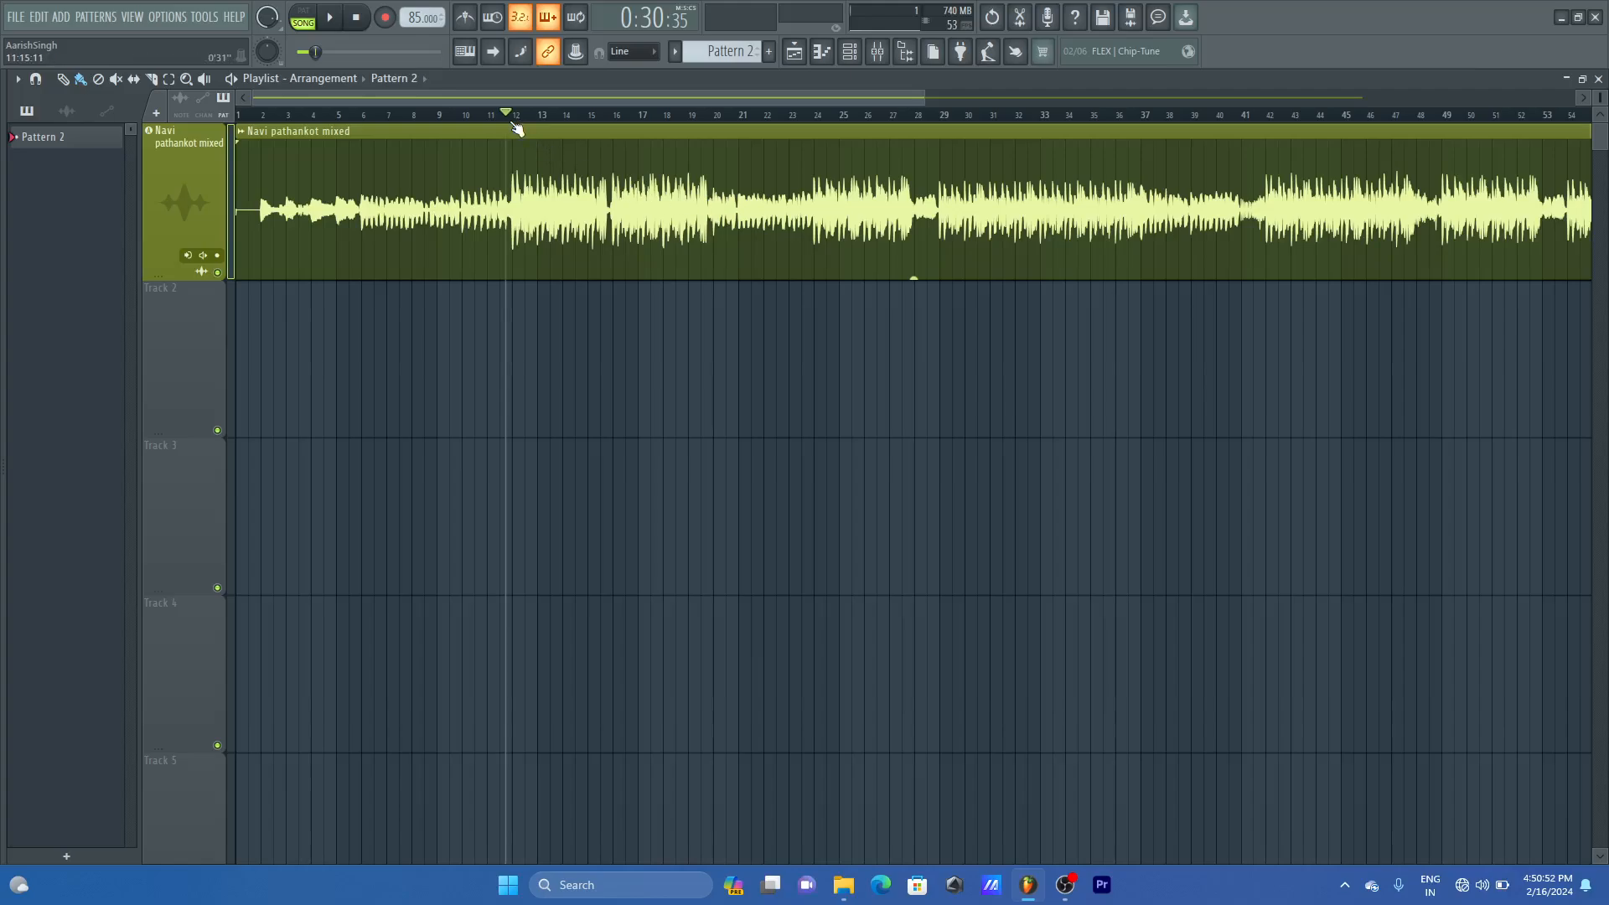
scroll(517, 128, "up", 3)
scroll(517, 129, "up", 2)
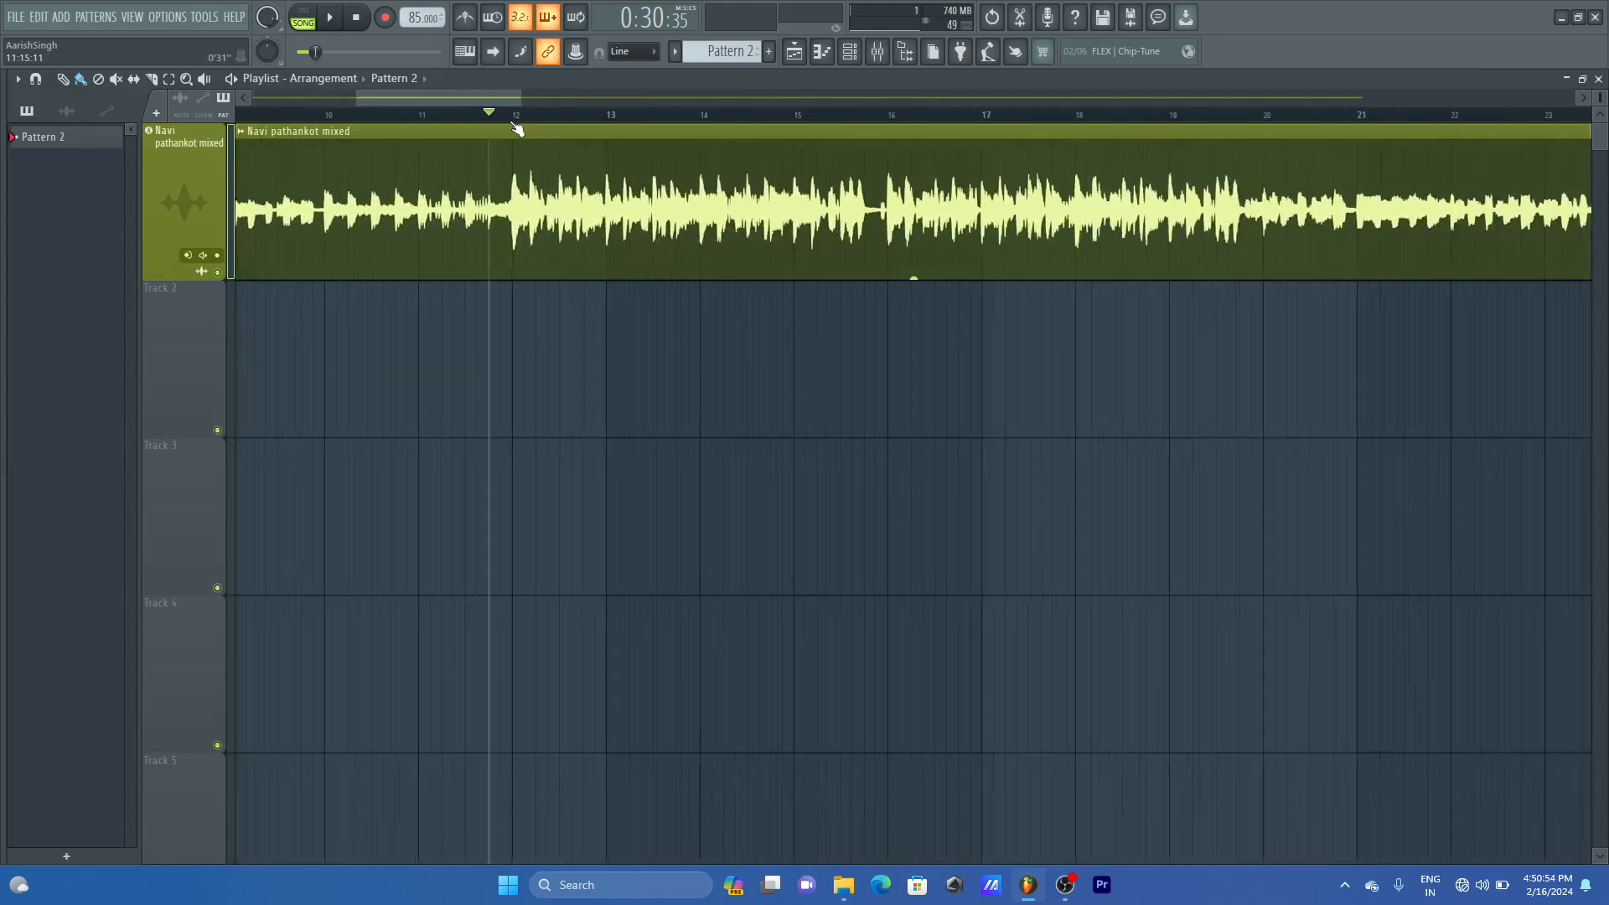
left_click_drag(485, 99, 381, 100)
scroll(431, 125, "down", 4)
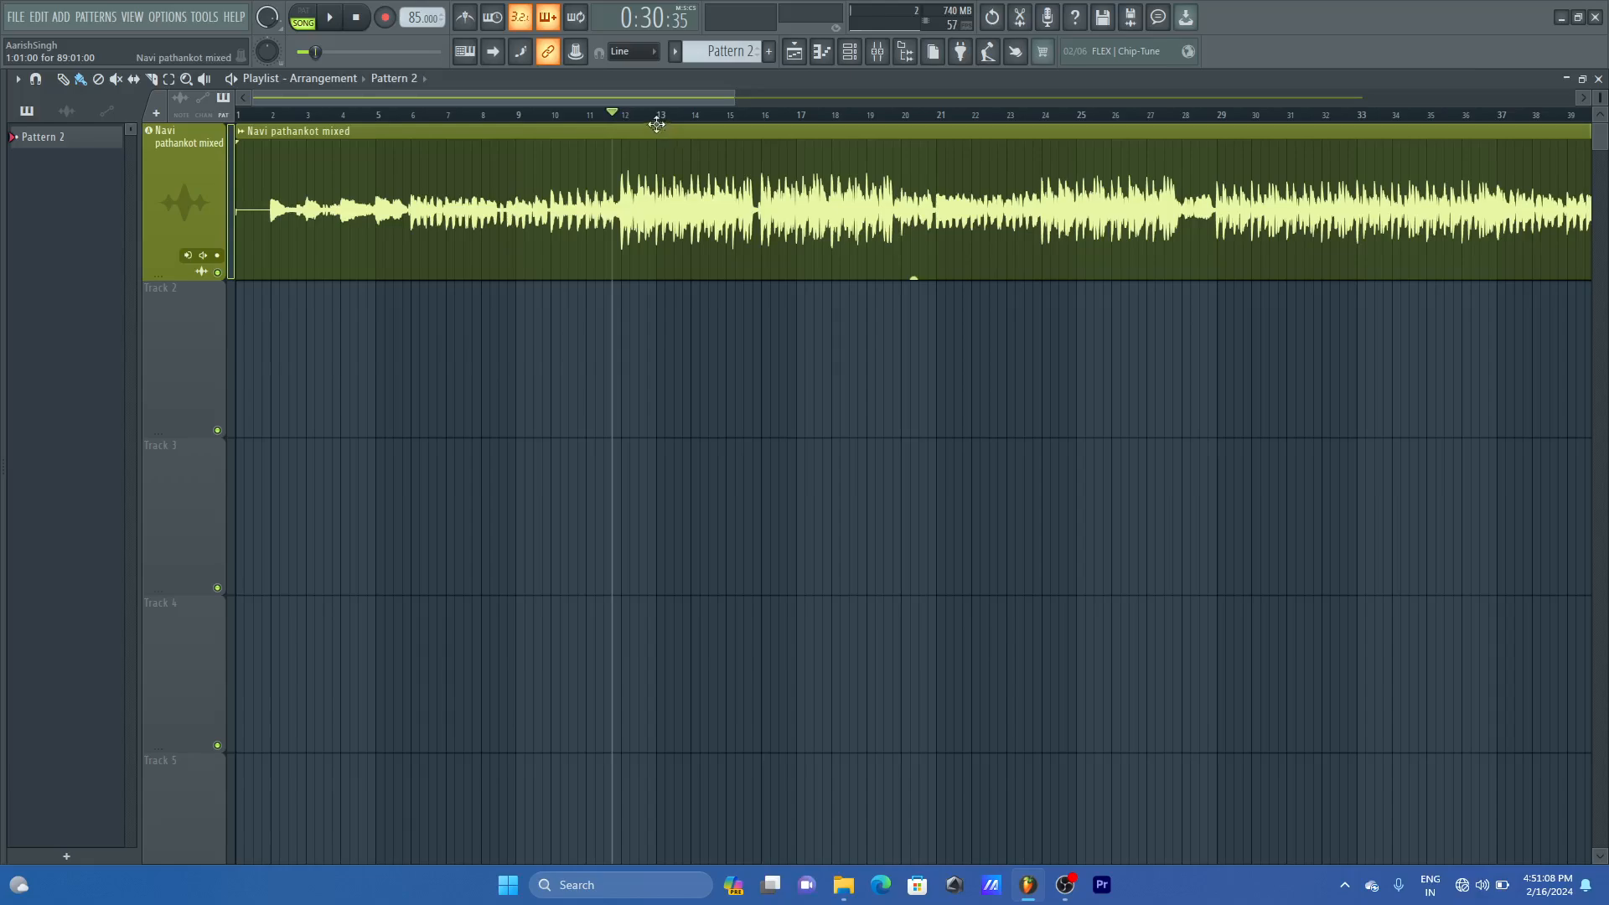
- Place the playhead at the start of the loud section near bar 12 and audition it briefly
scroll(645, 120, "up", 2)
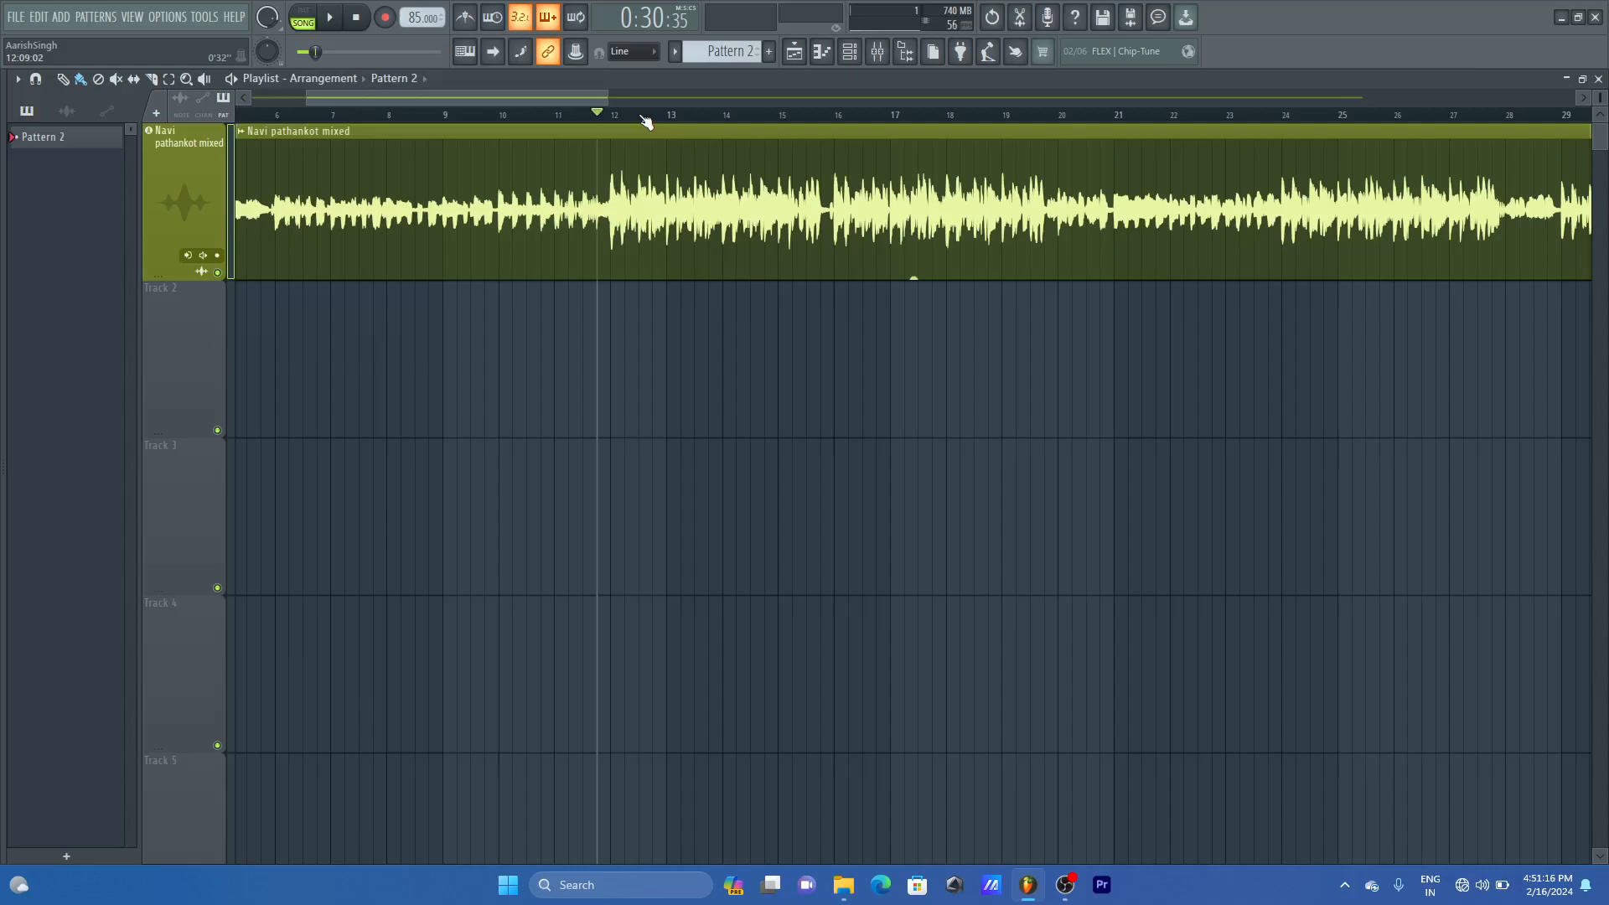
left_click(611, 124)
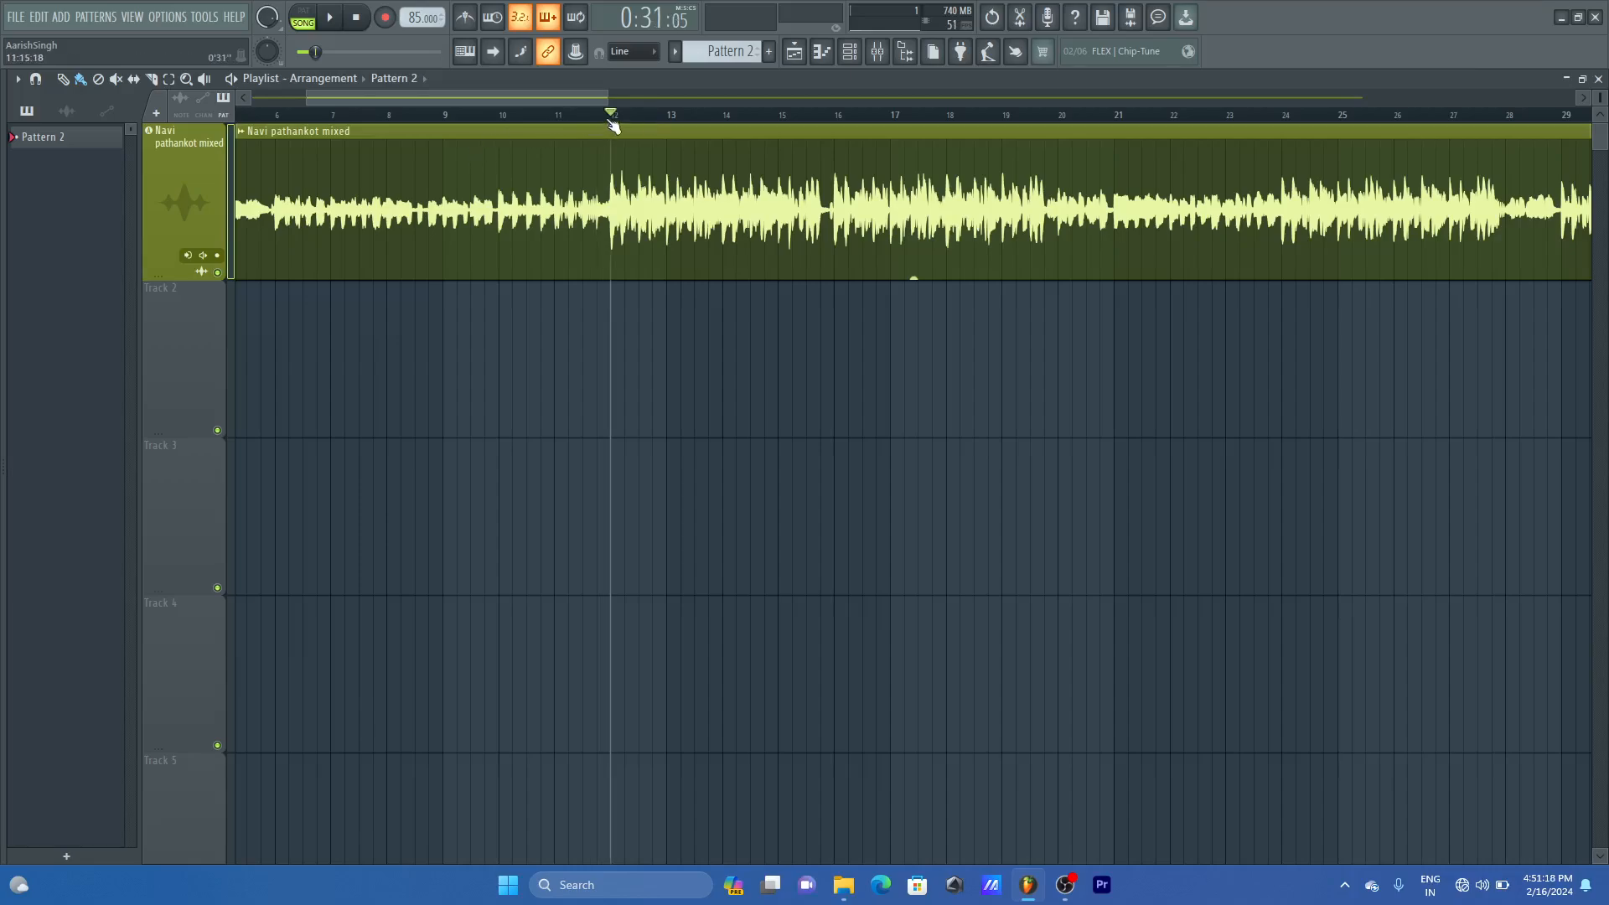
key("space")
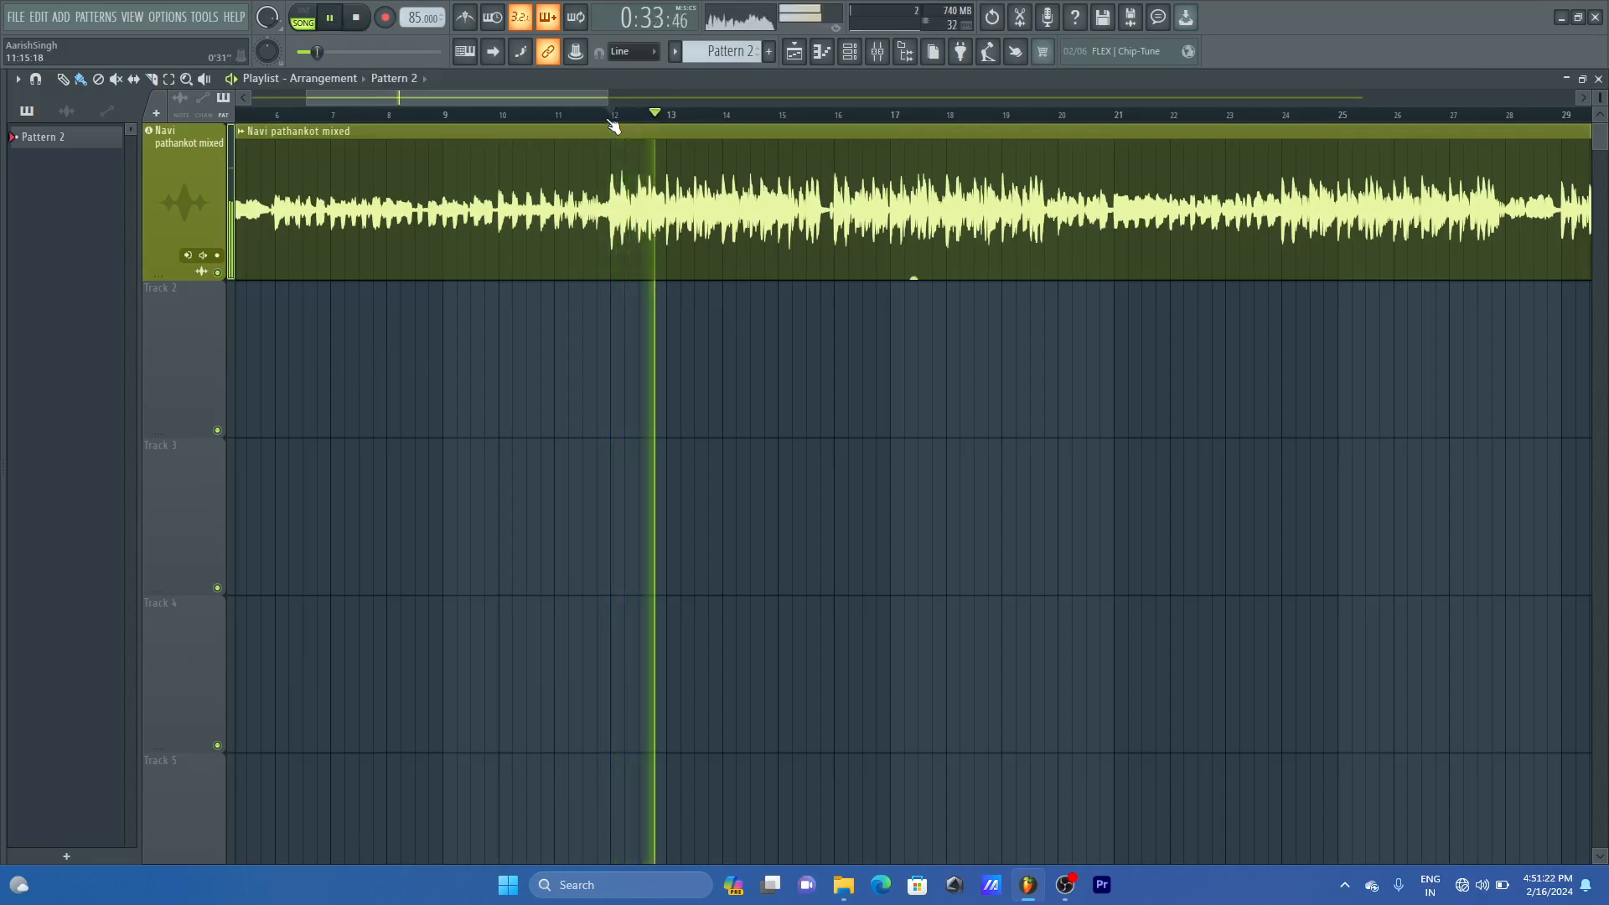
key("space")
- Select the timeline range from bar 12 to bar 15 and return the playhead to bar 12
scroll(612, 126, "up", 2)
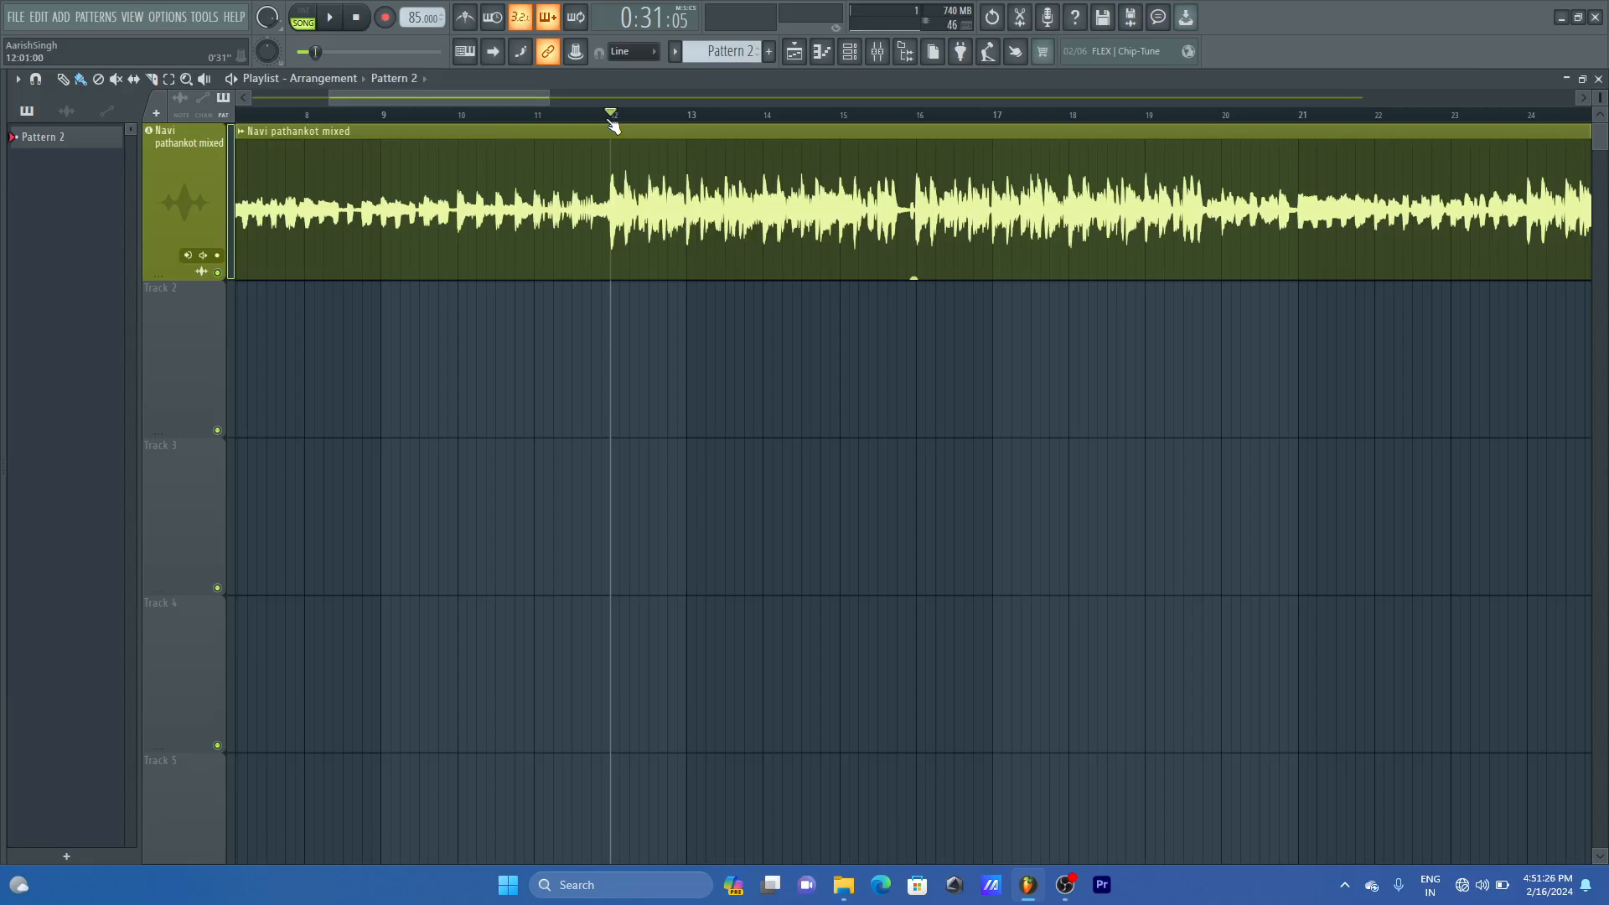
left_click(613, 118)
left_click_drag(614, 118, 845, 162)
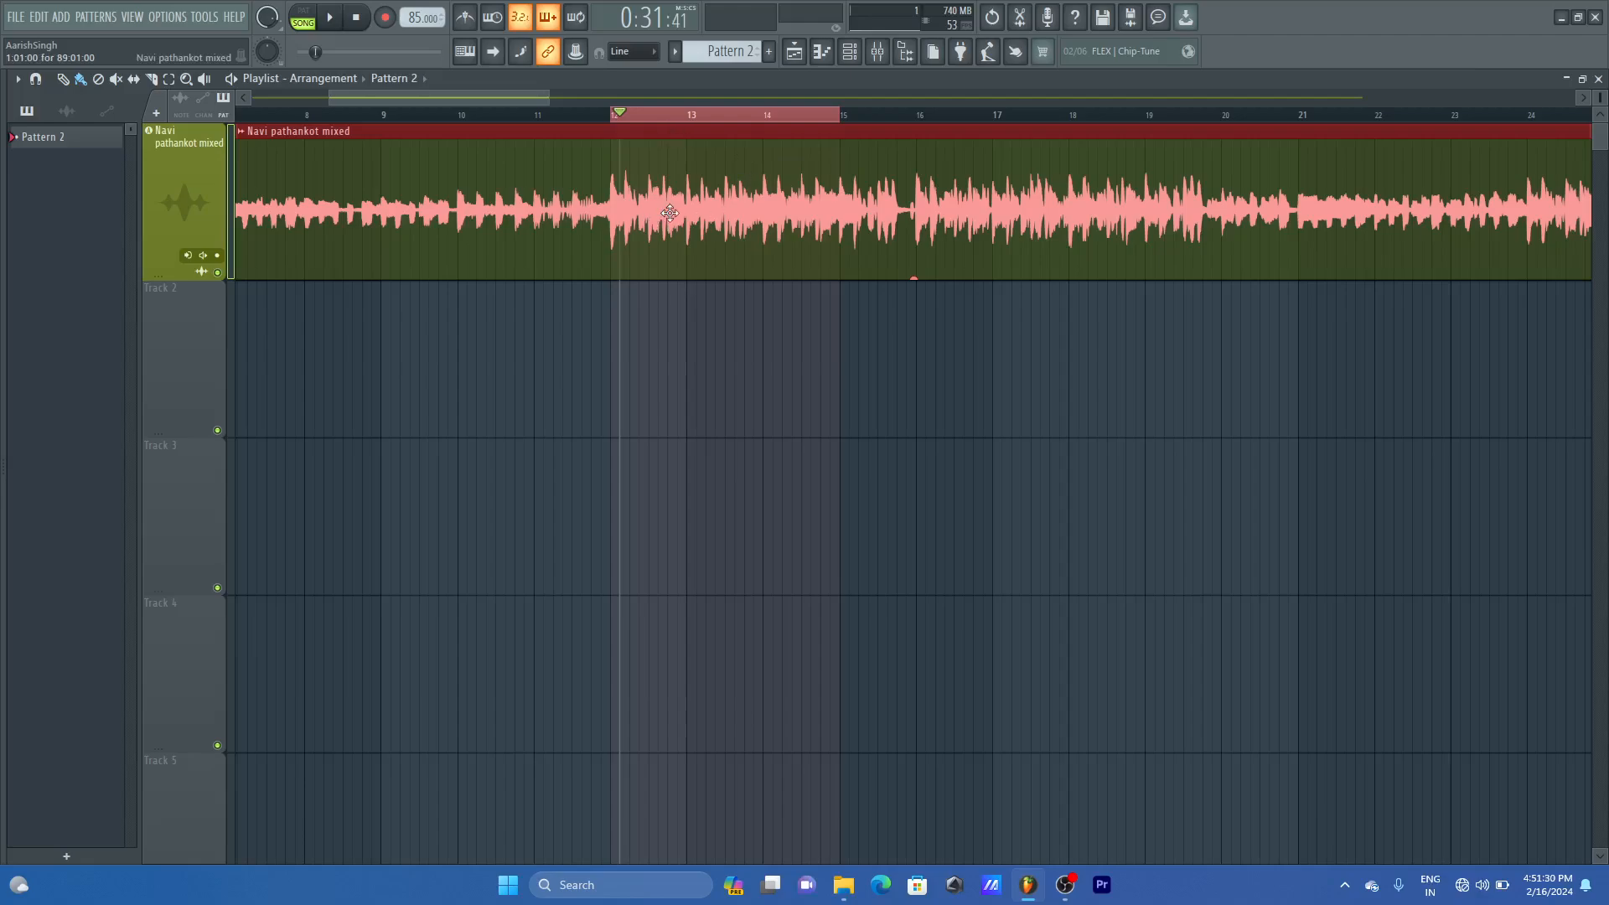
left_click_drag(619, 117, 614, 118)
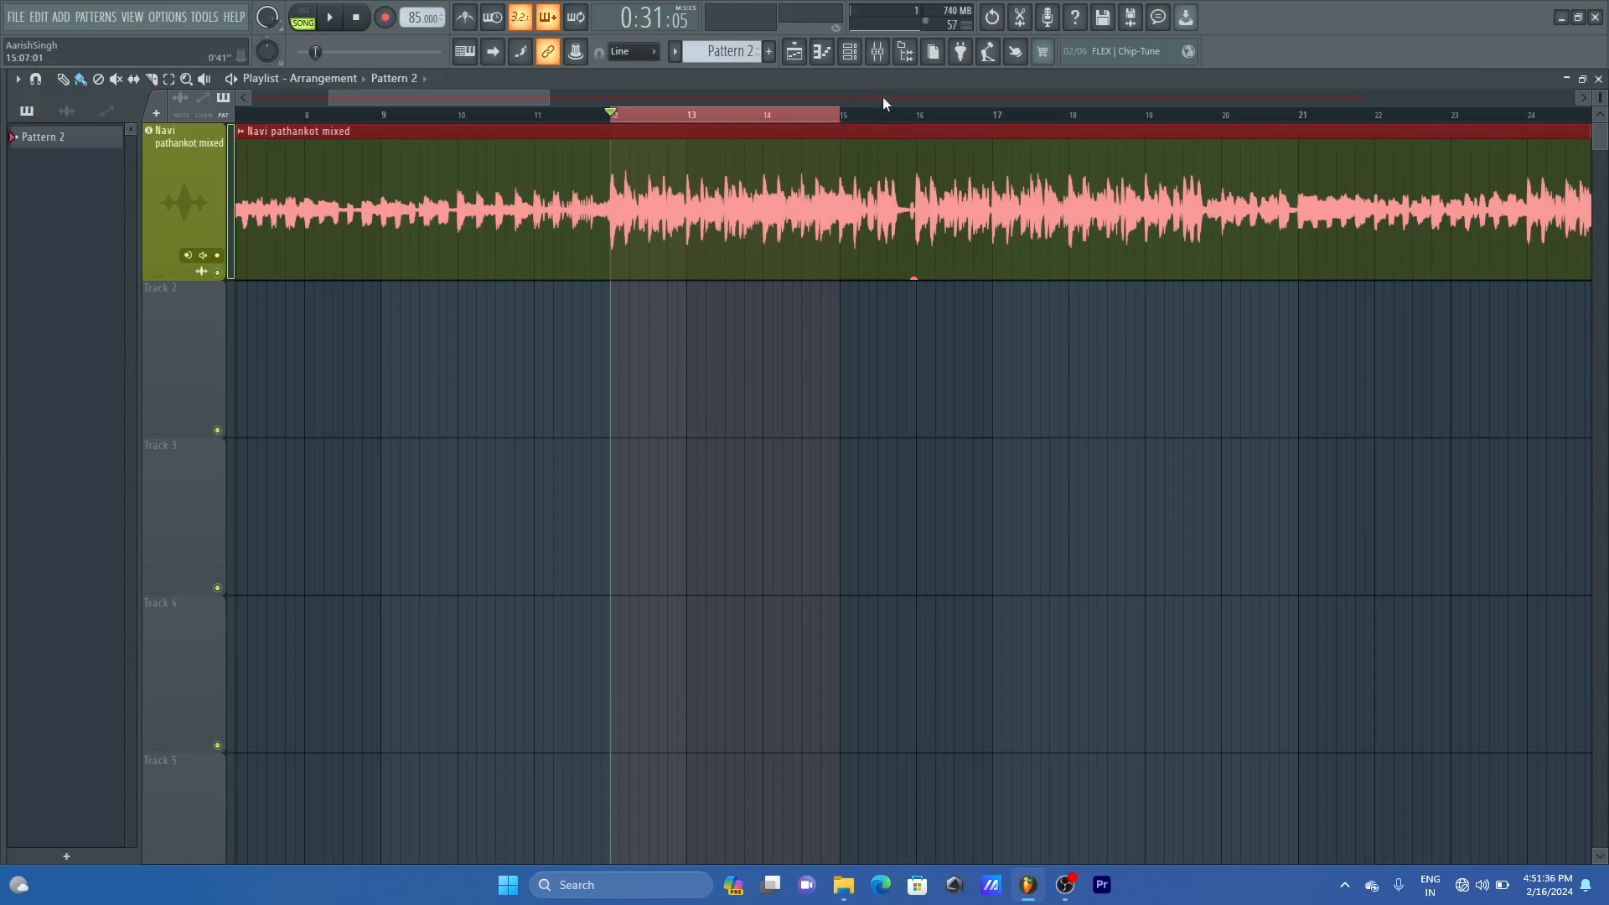
- Show the mixer, open the SPAN analyzer on the Master track, and place its window clear of the mixer
left_click(879, 53)
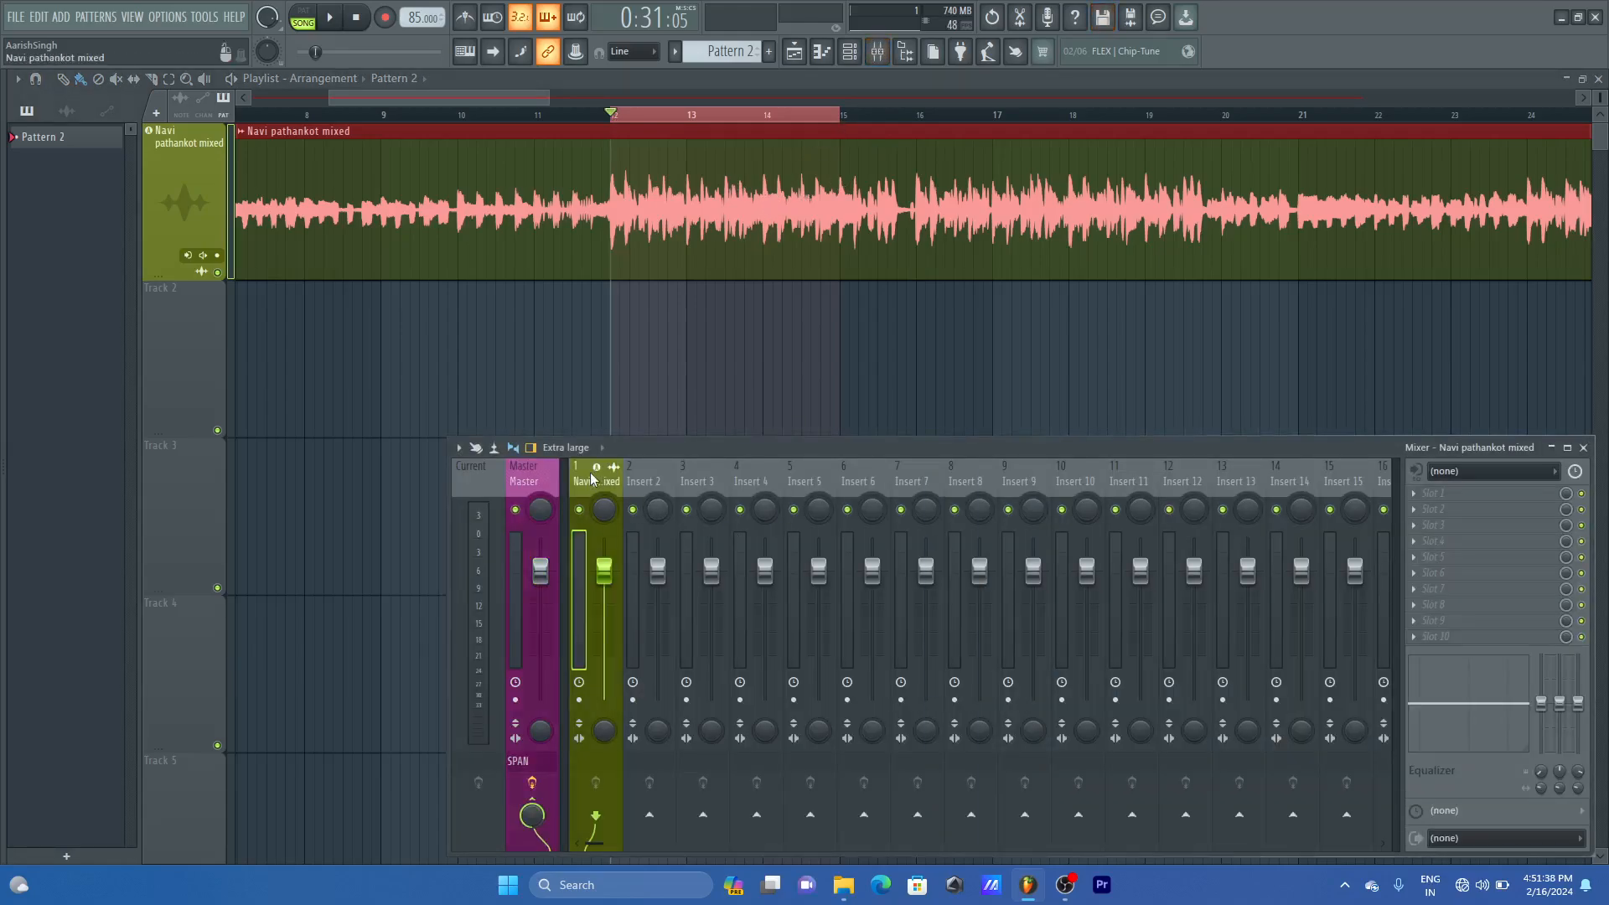
left_click(542, 483)
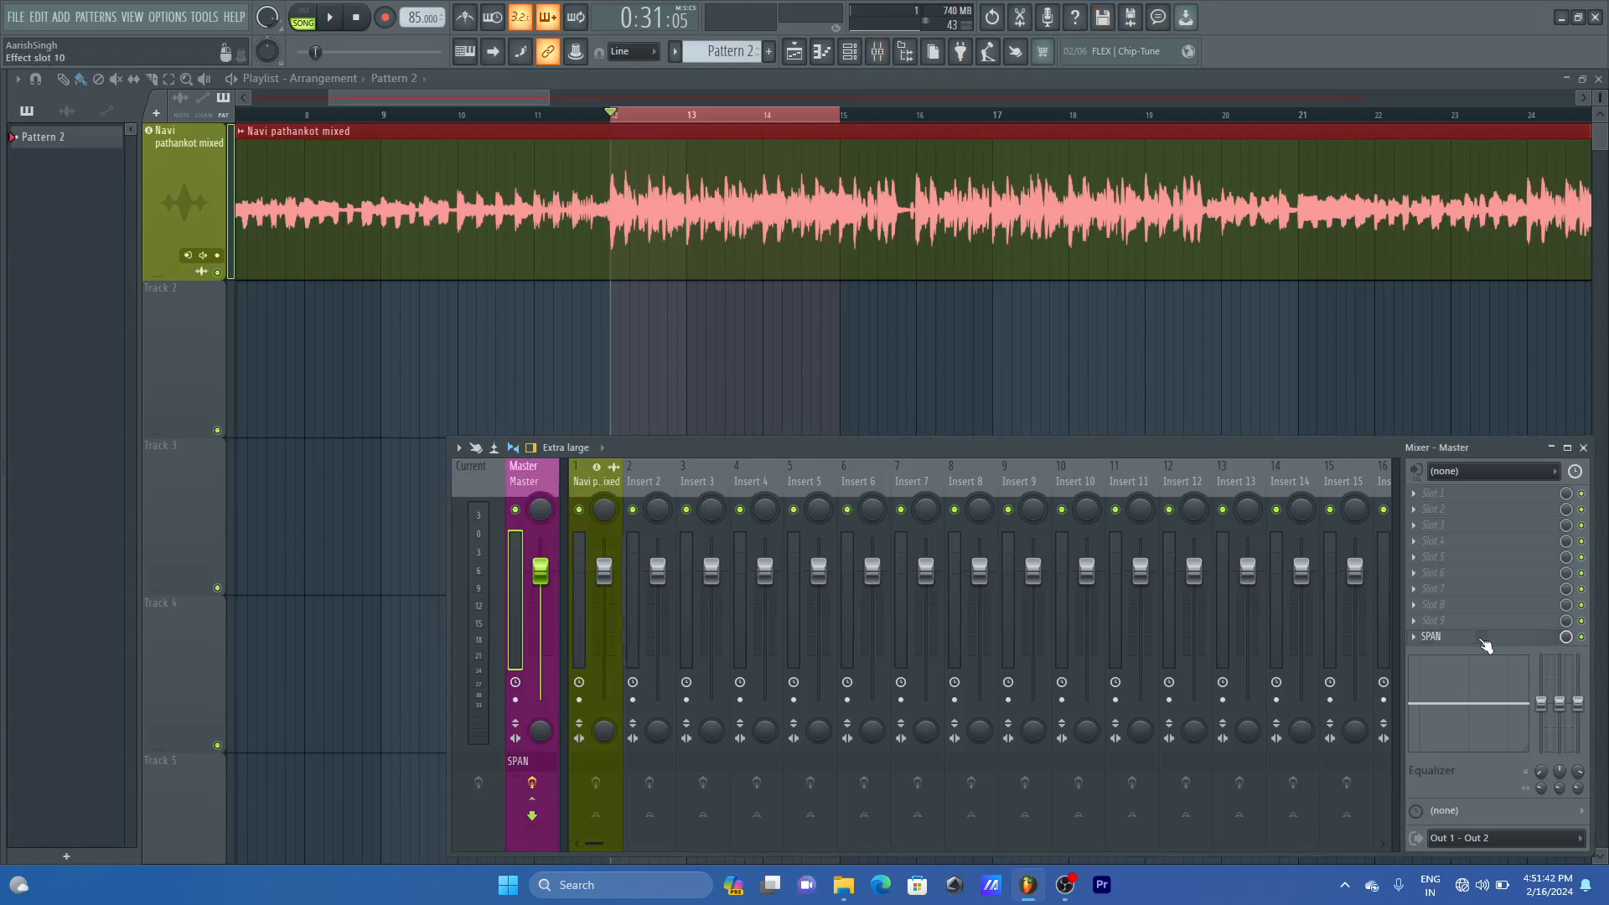
left_click(1484, 640)
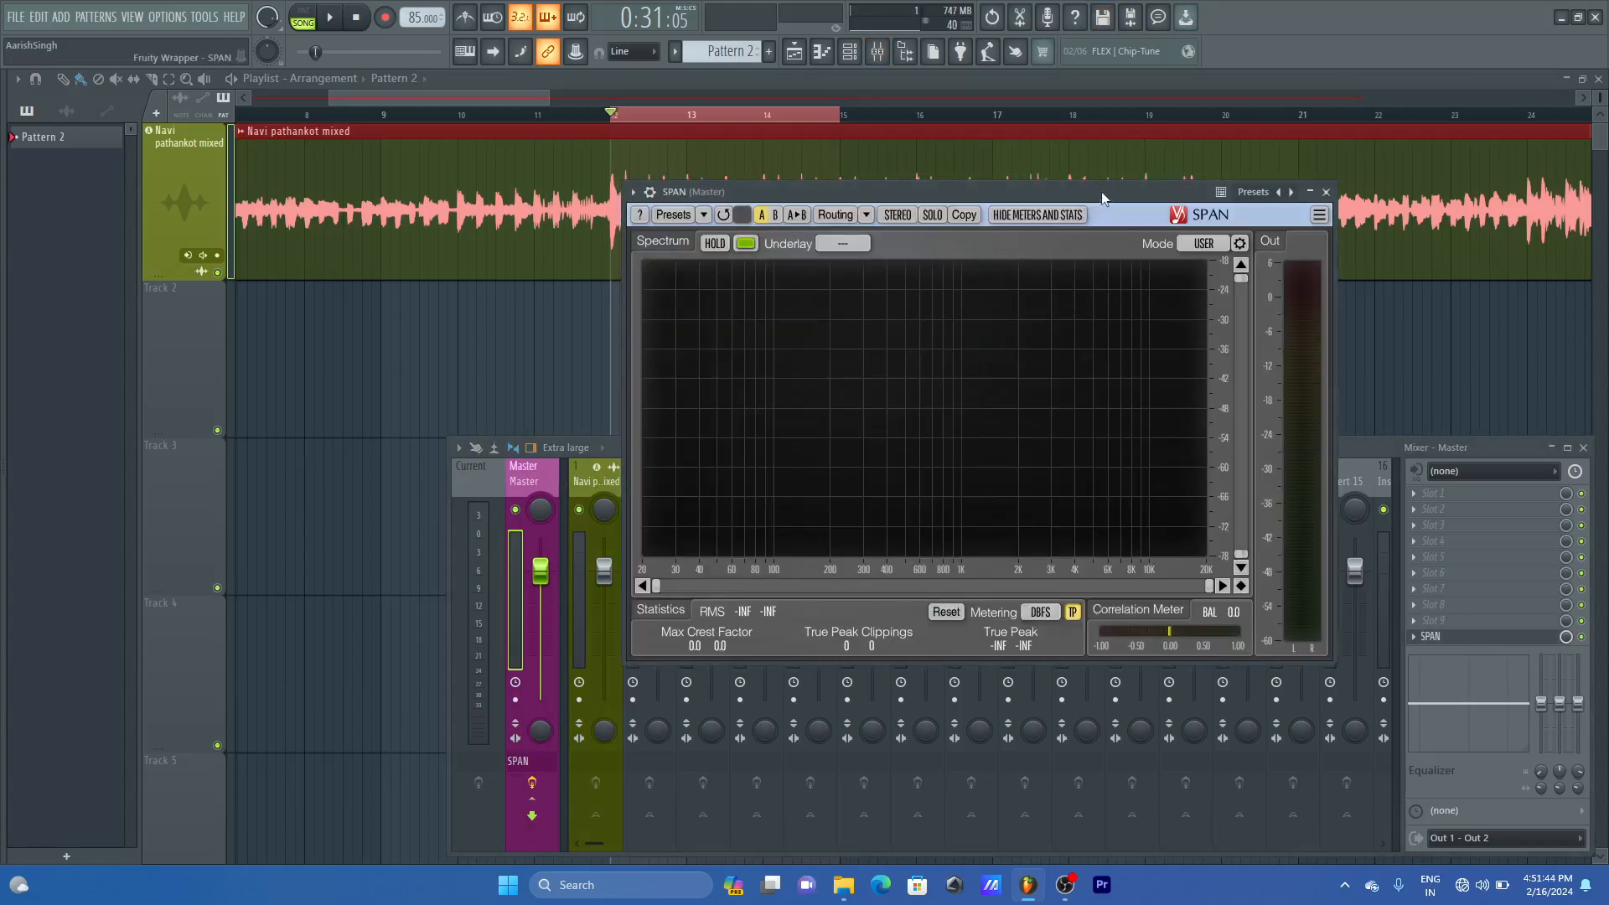
left_click_drag(1103, 198, 491, 92)
left_click(982, 446)
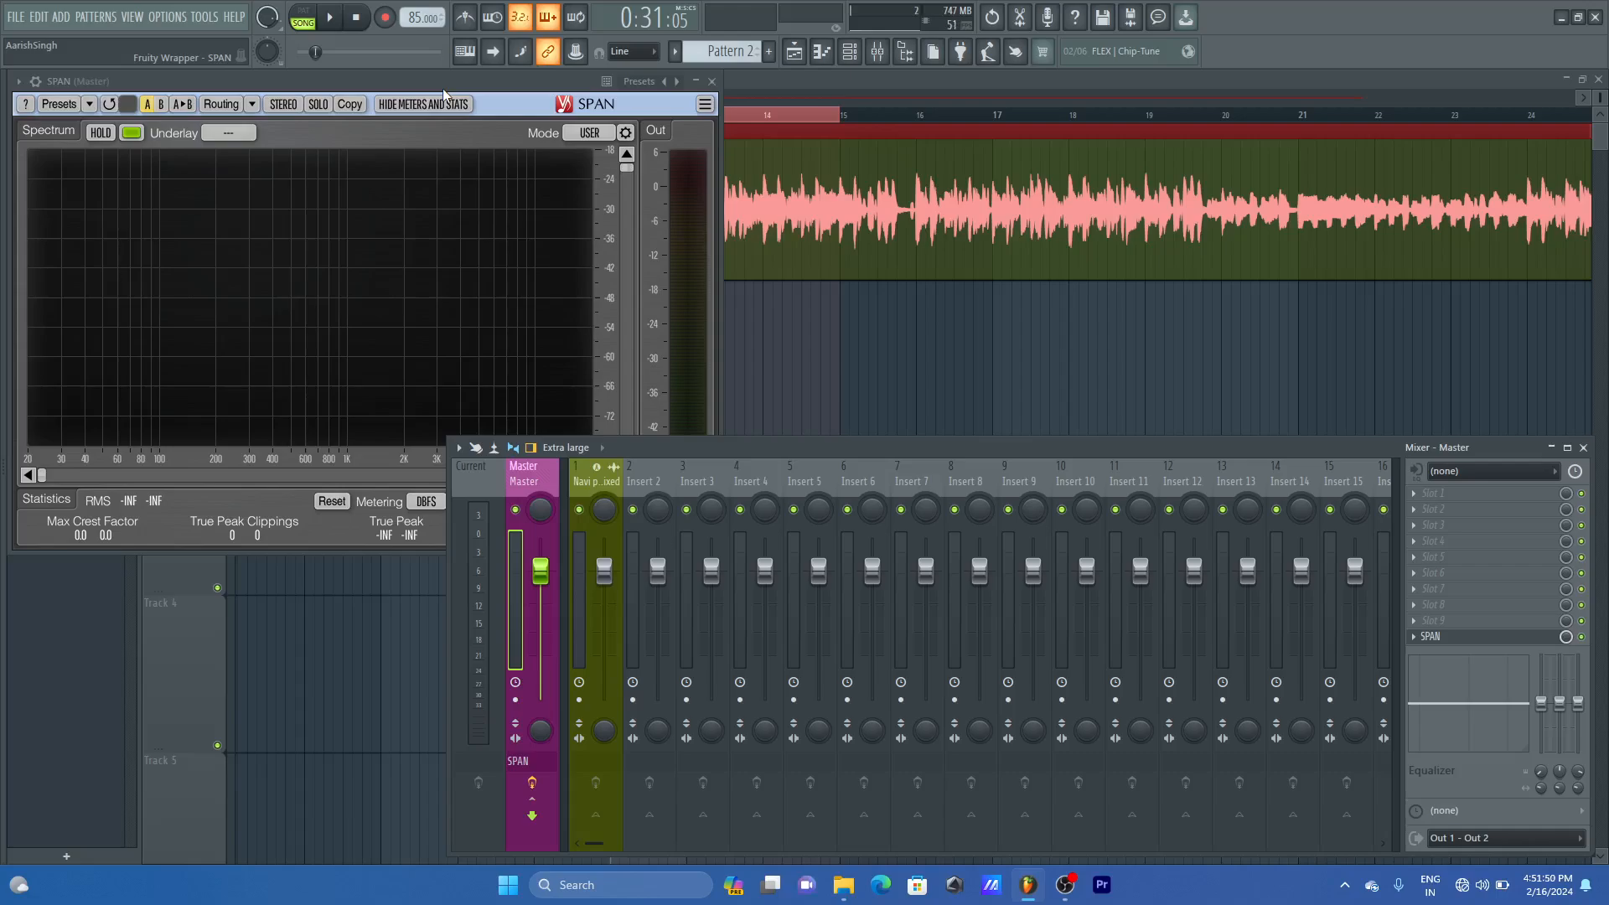
- Delete SPAN from the Master track's effect slot 10
left_click(482, 483)
left_click(533, 496)
left_click(1421, 637)
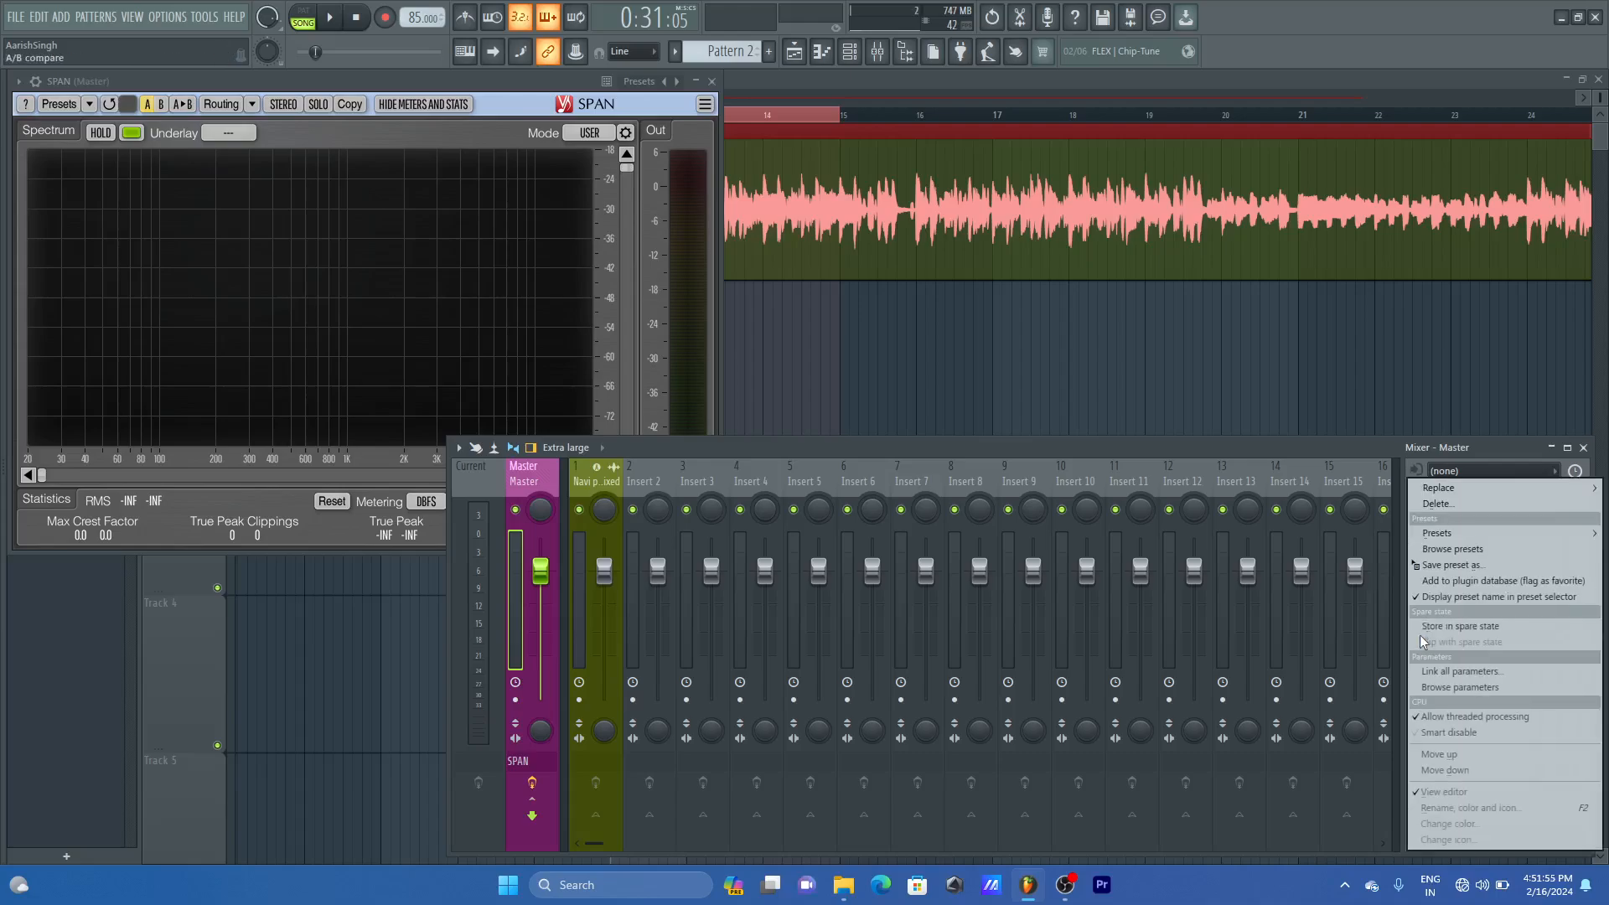
left_click(1461, 499)
left_click(861, 496)
- Load SPAN into effect slot 10 of the Current mixer track and move its window clear of the effect slots
left_click(471, 478)
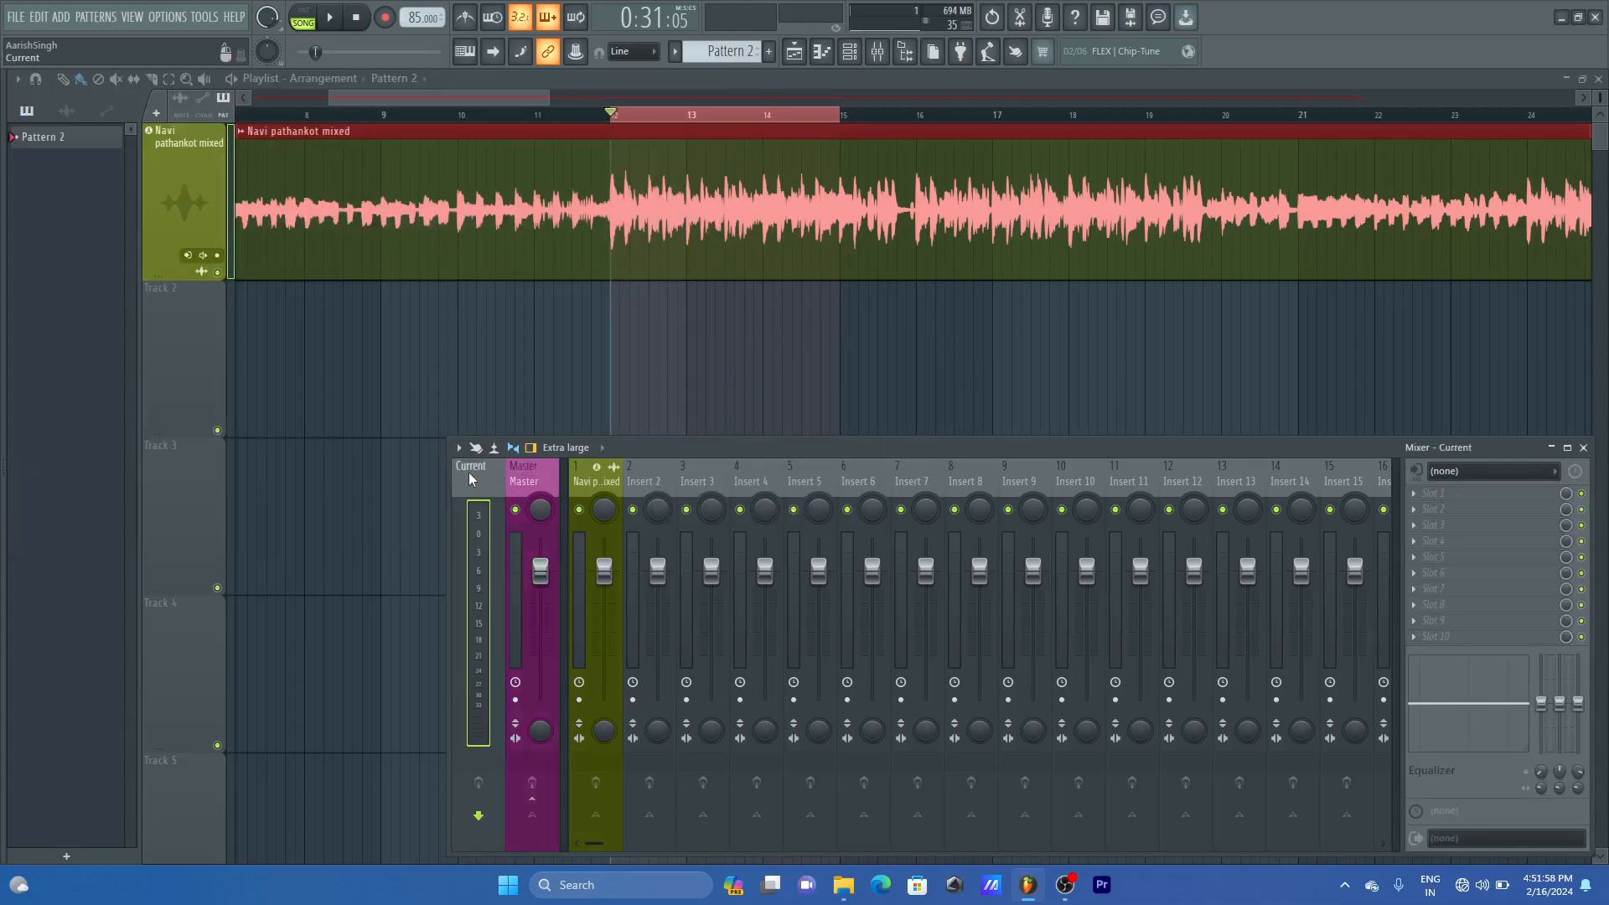
left_click(1443, 638)
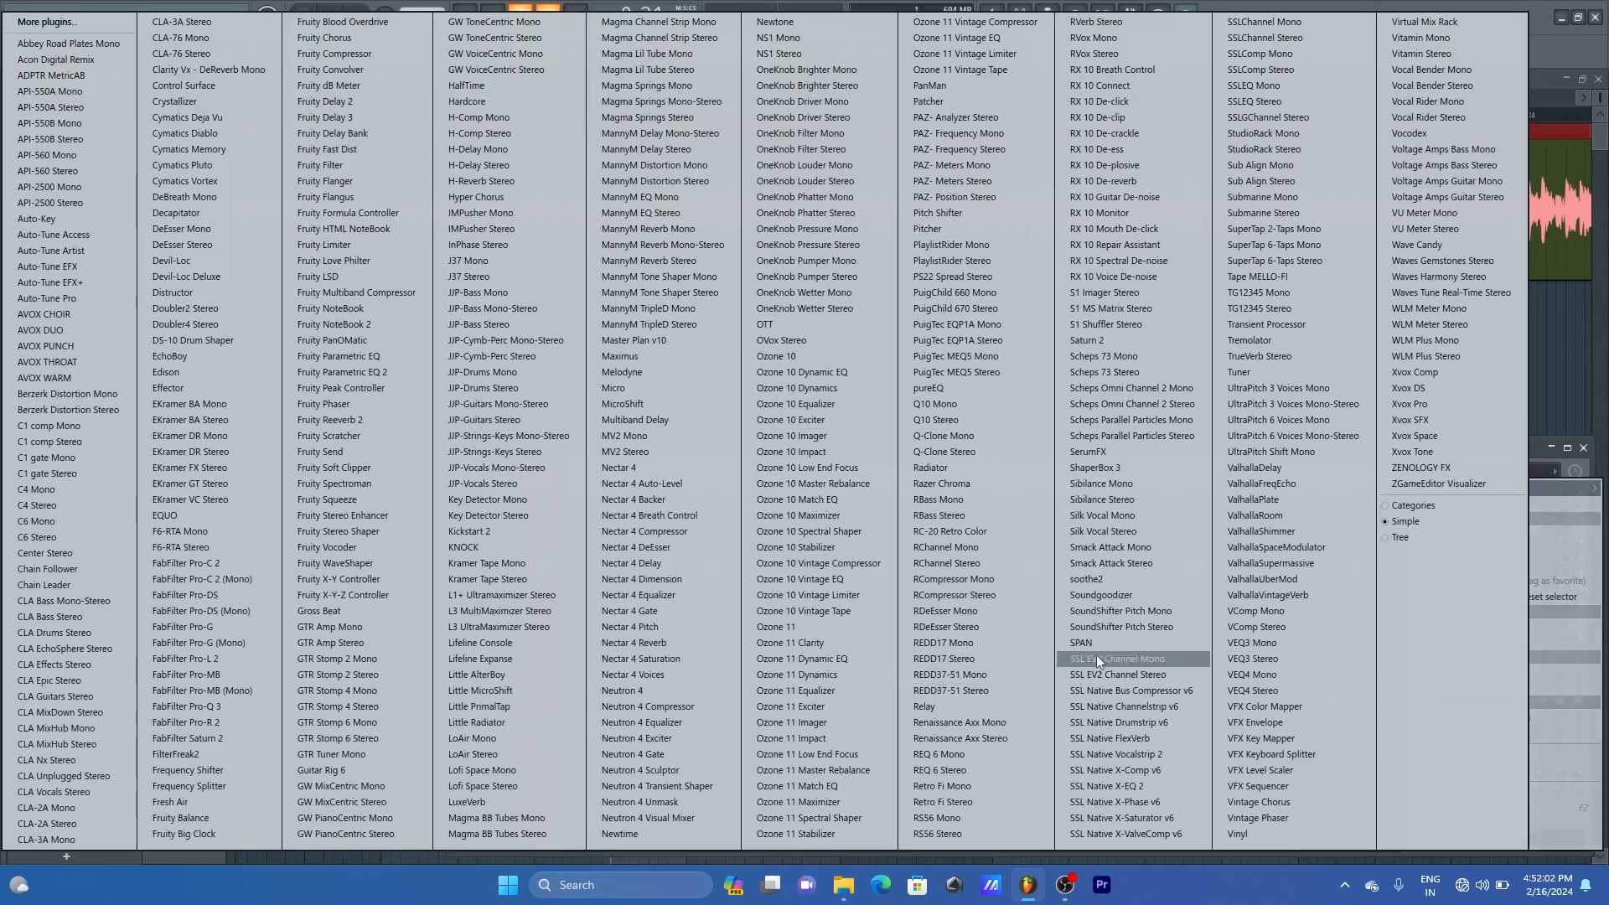
left_click(1120, 637)
left_click_drag(617, 323, 440, 64)
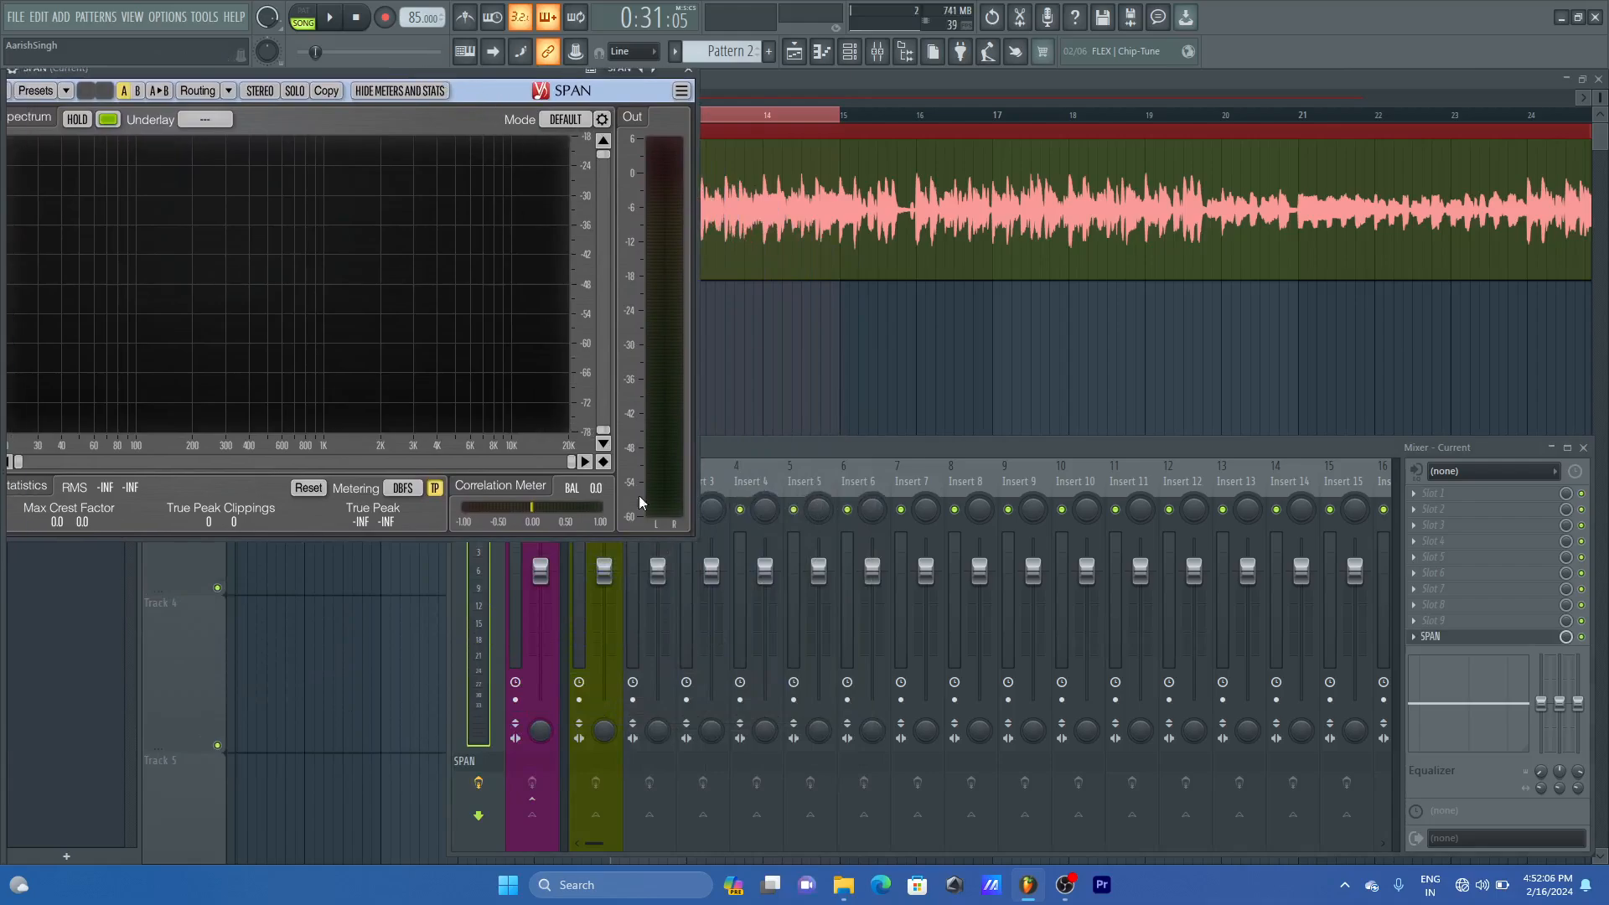
- Play the selected section with the mixer in front and check its frequency spectrum in SPAN
left_click(876, 446)
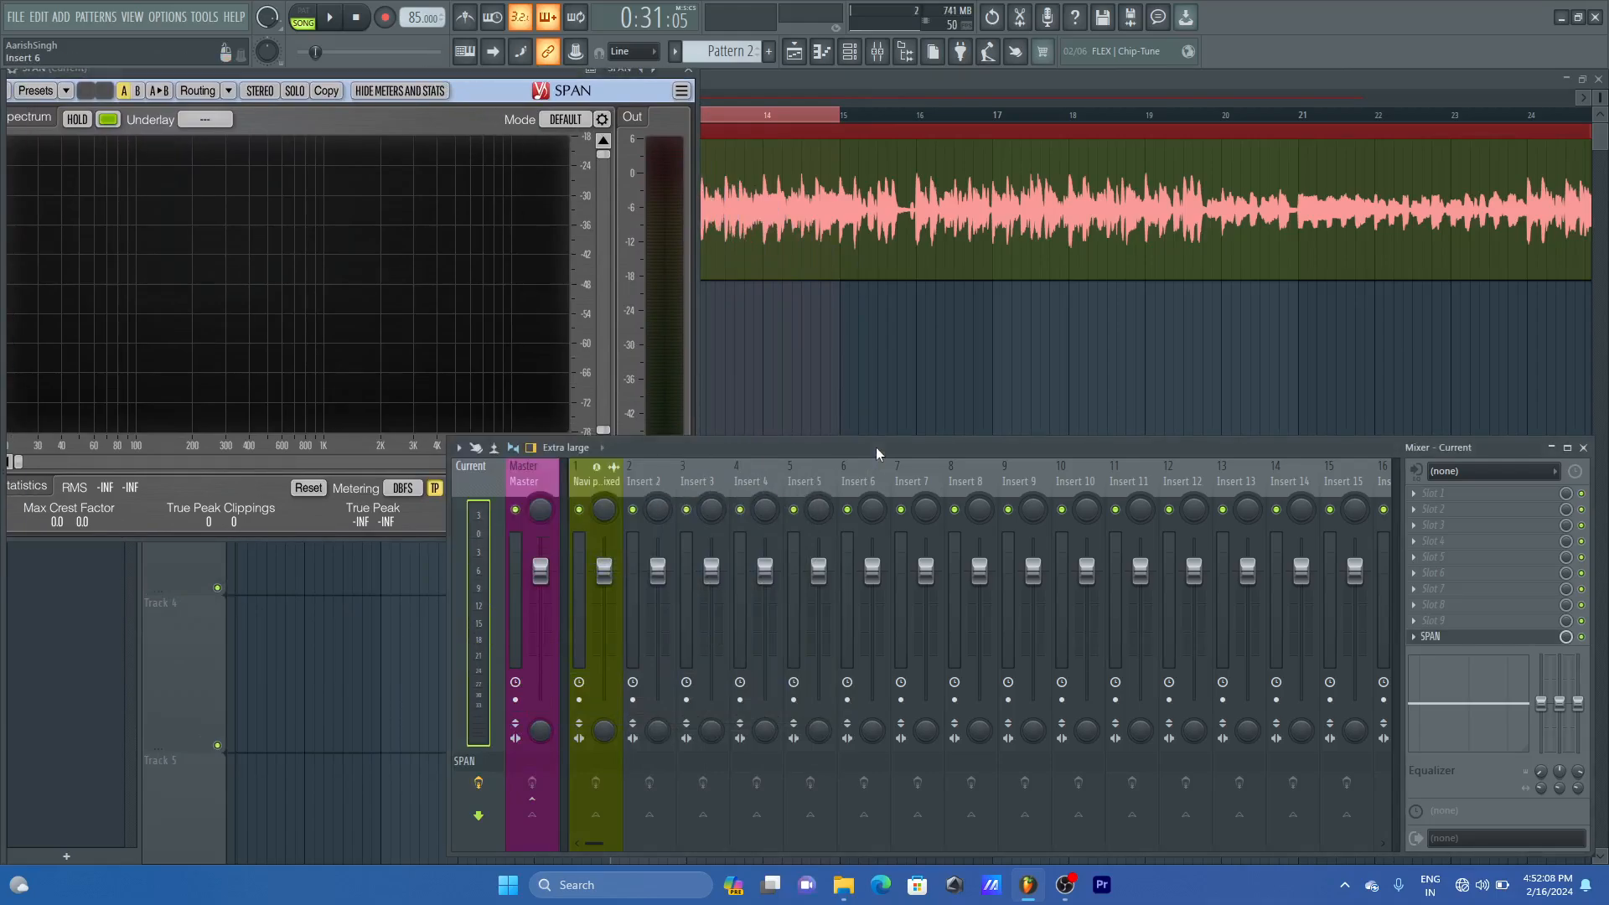
key("space")
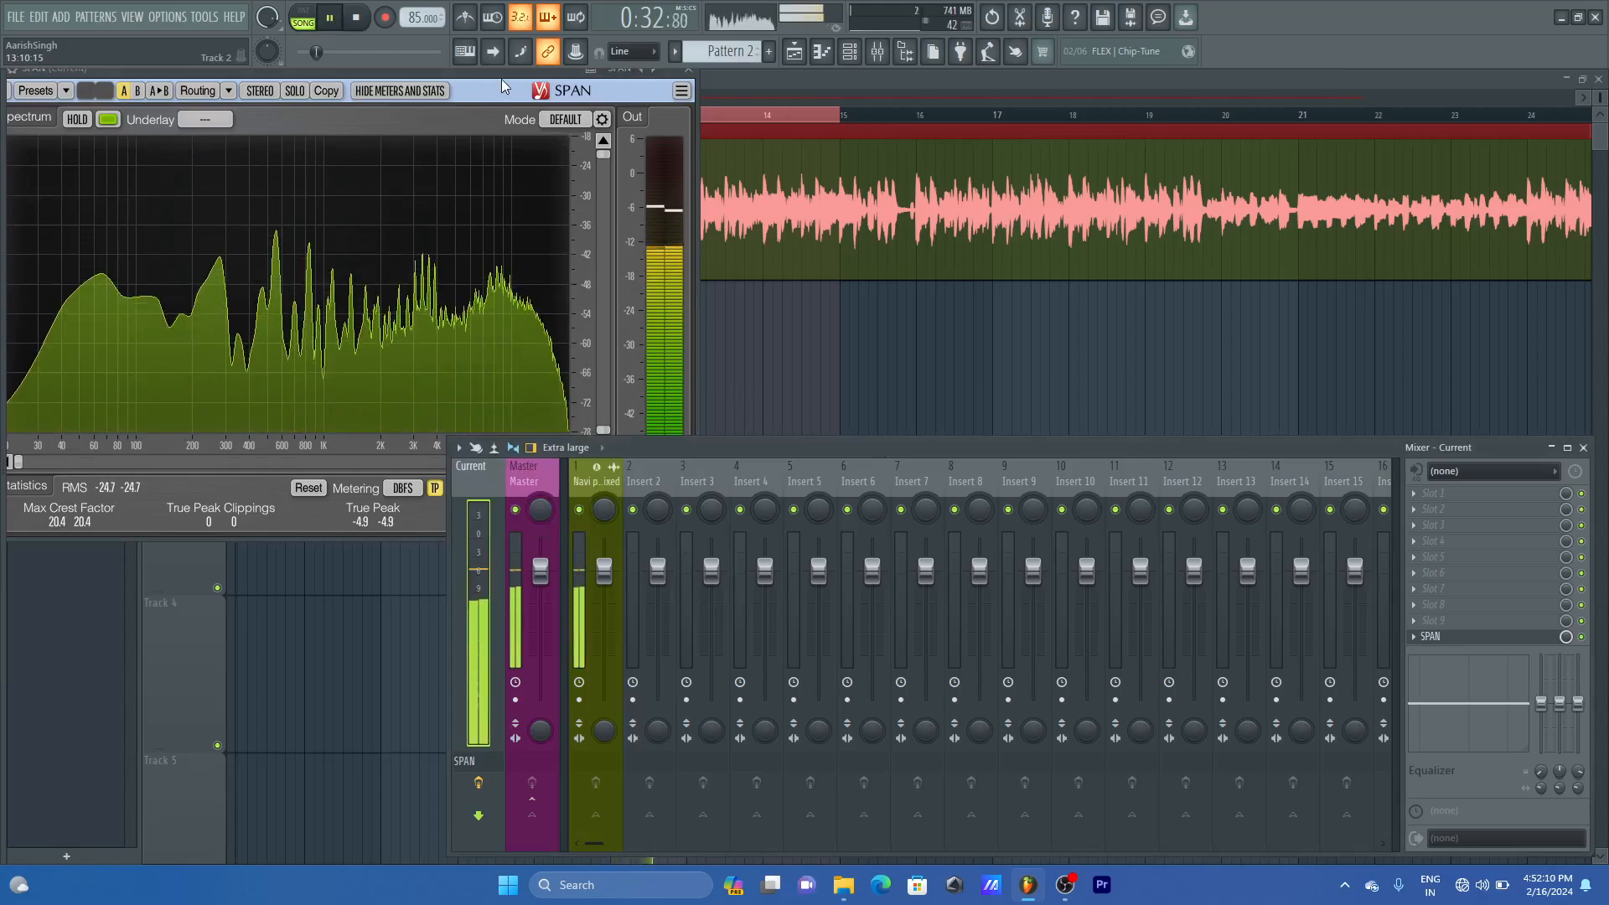
key("space")
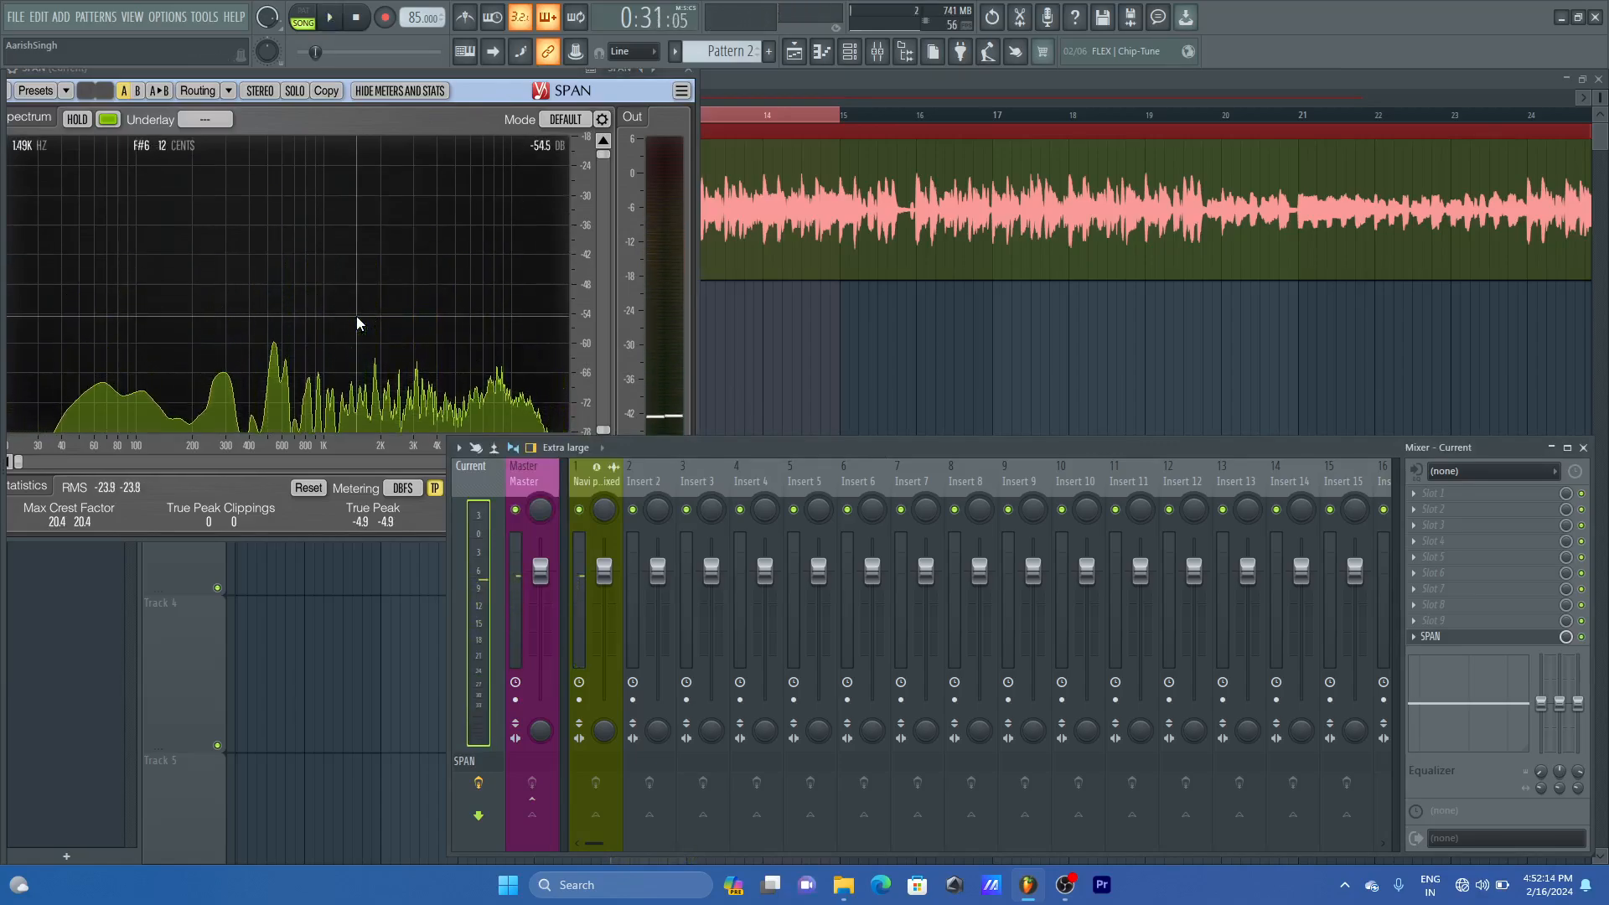
- Configure SPAN's spectrum mode with 1/3 octave smoothing, AVG type and a block size of 4096
left_click(602, 121)
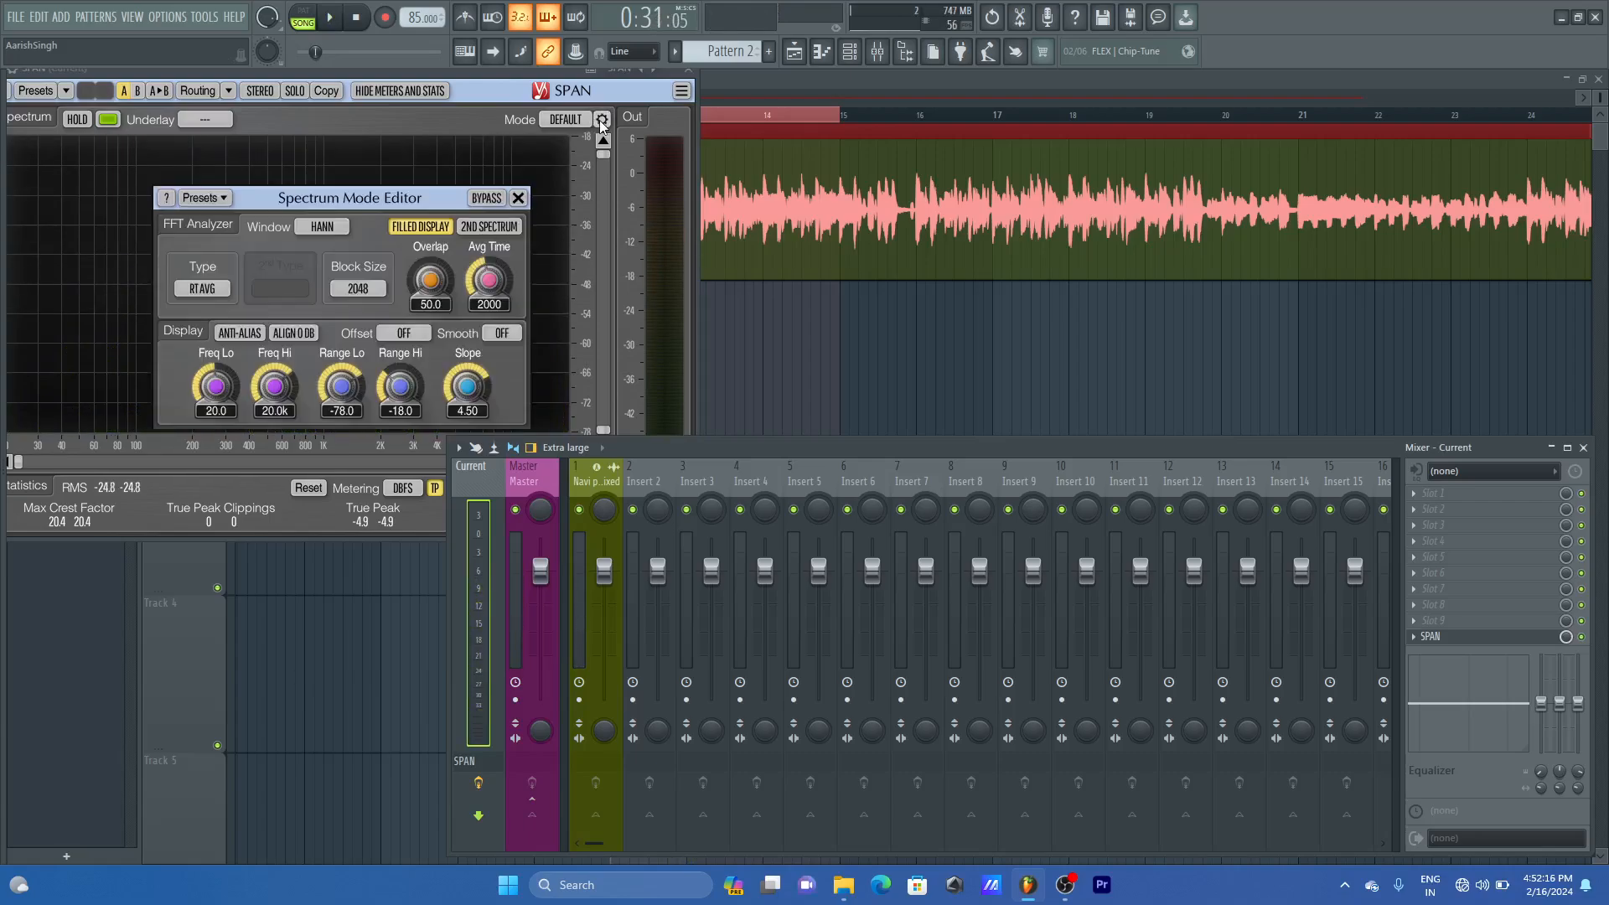
left_click(502, 334)
left_click(501, 141)
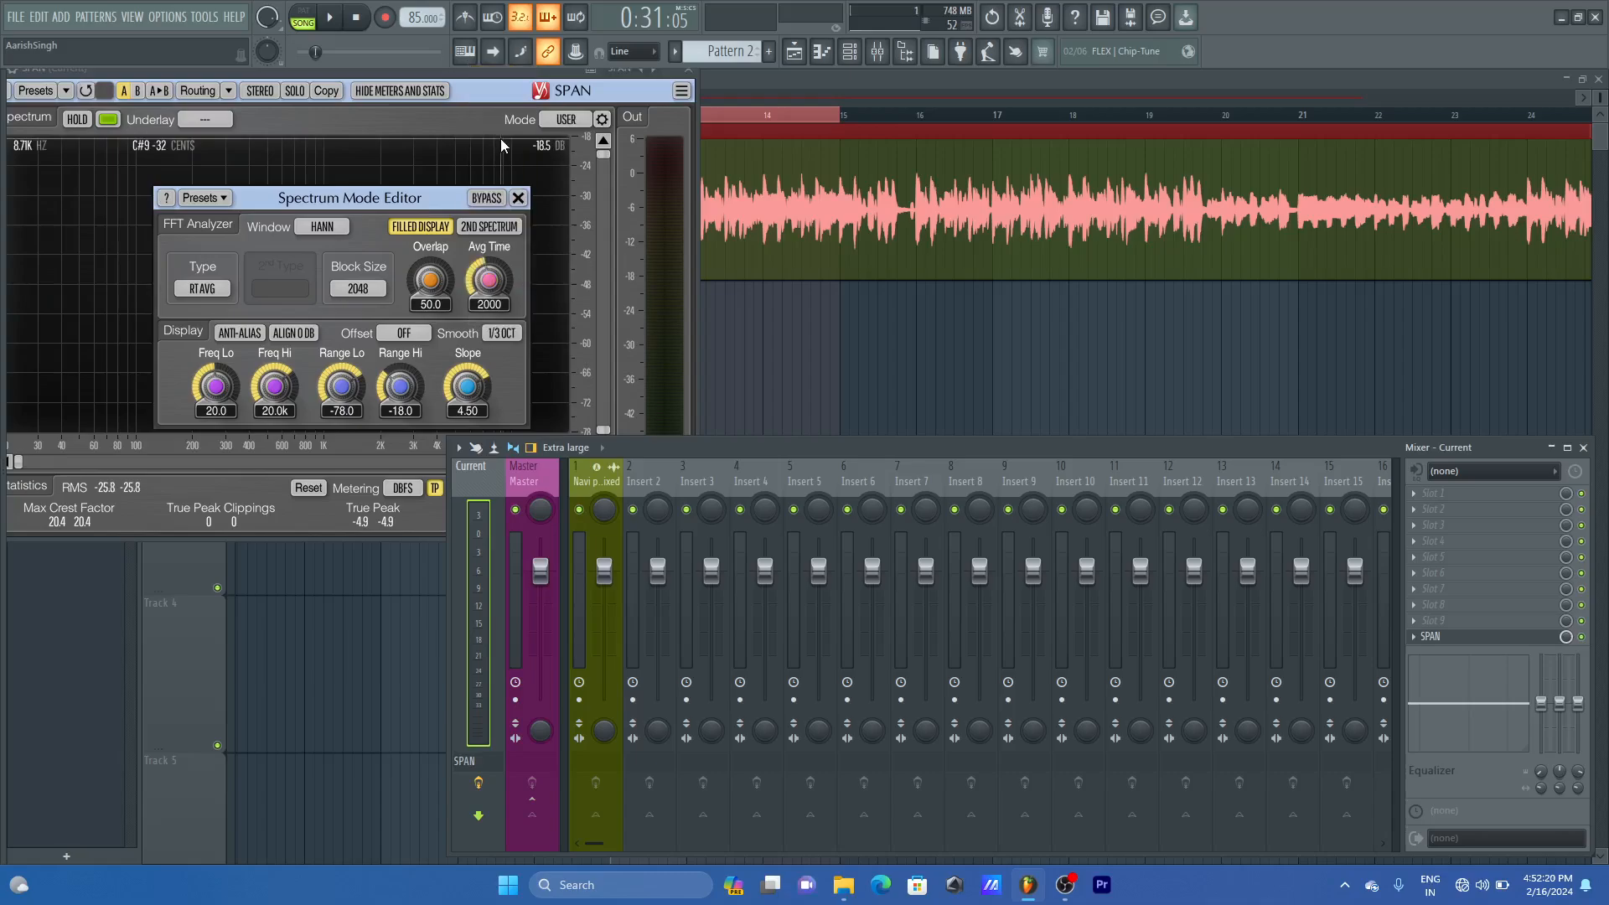
left_click(202, 290)
left_click(204, 344)
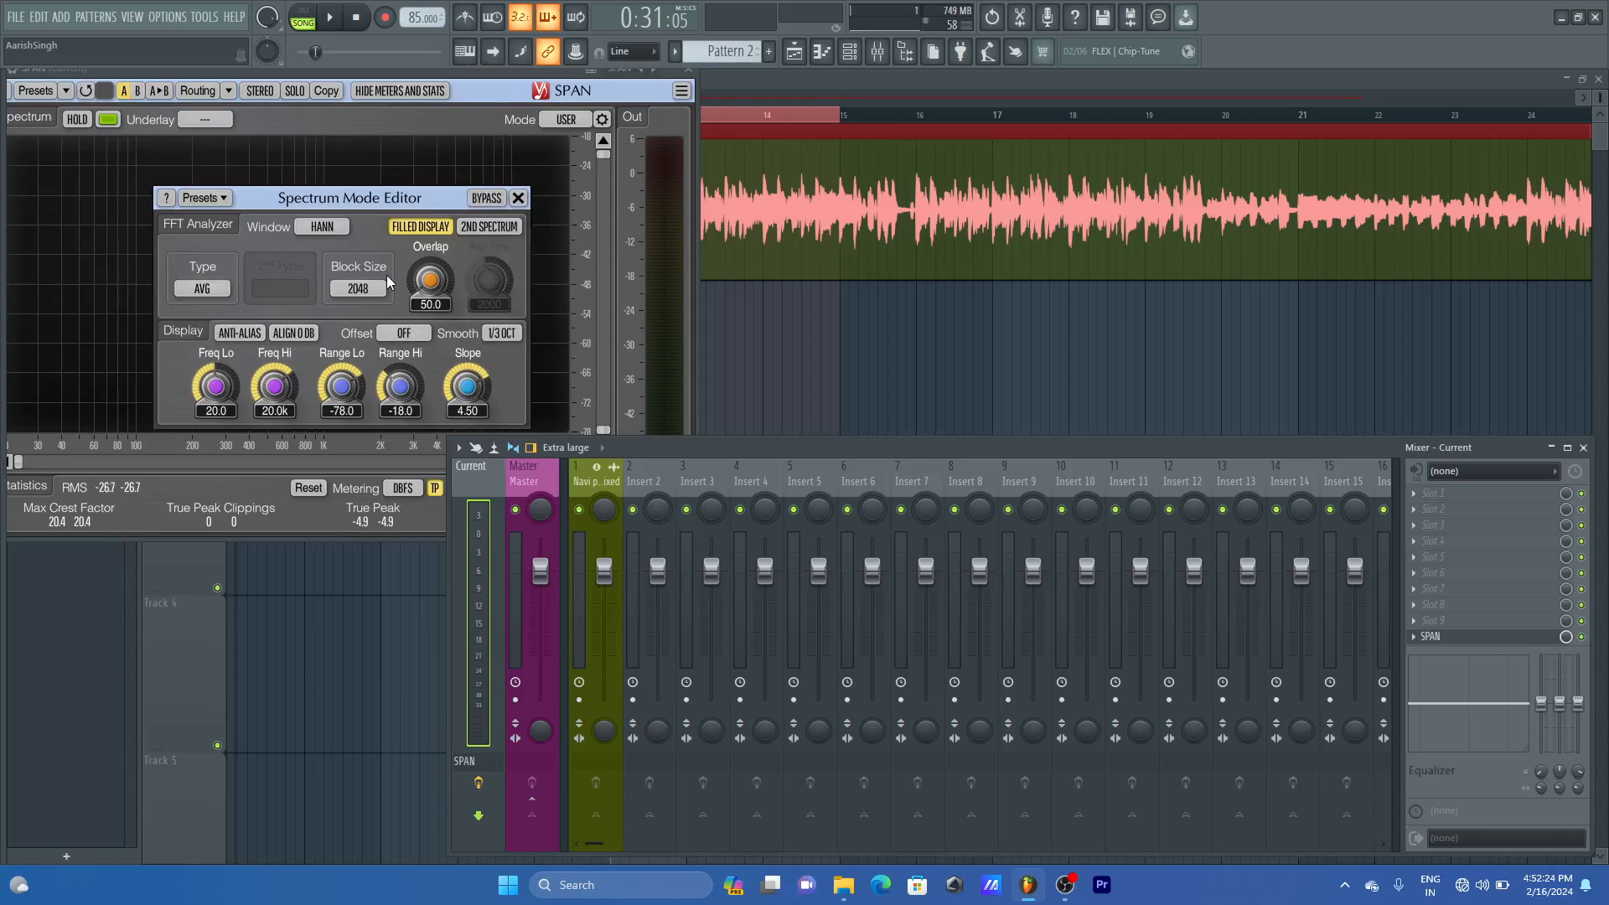
left_click(358, 288)
left_click(359, 411)
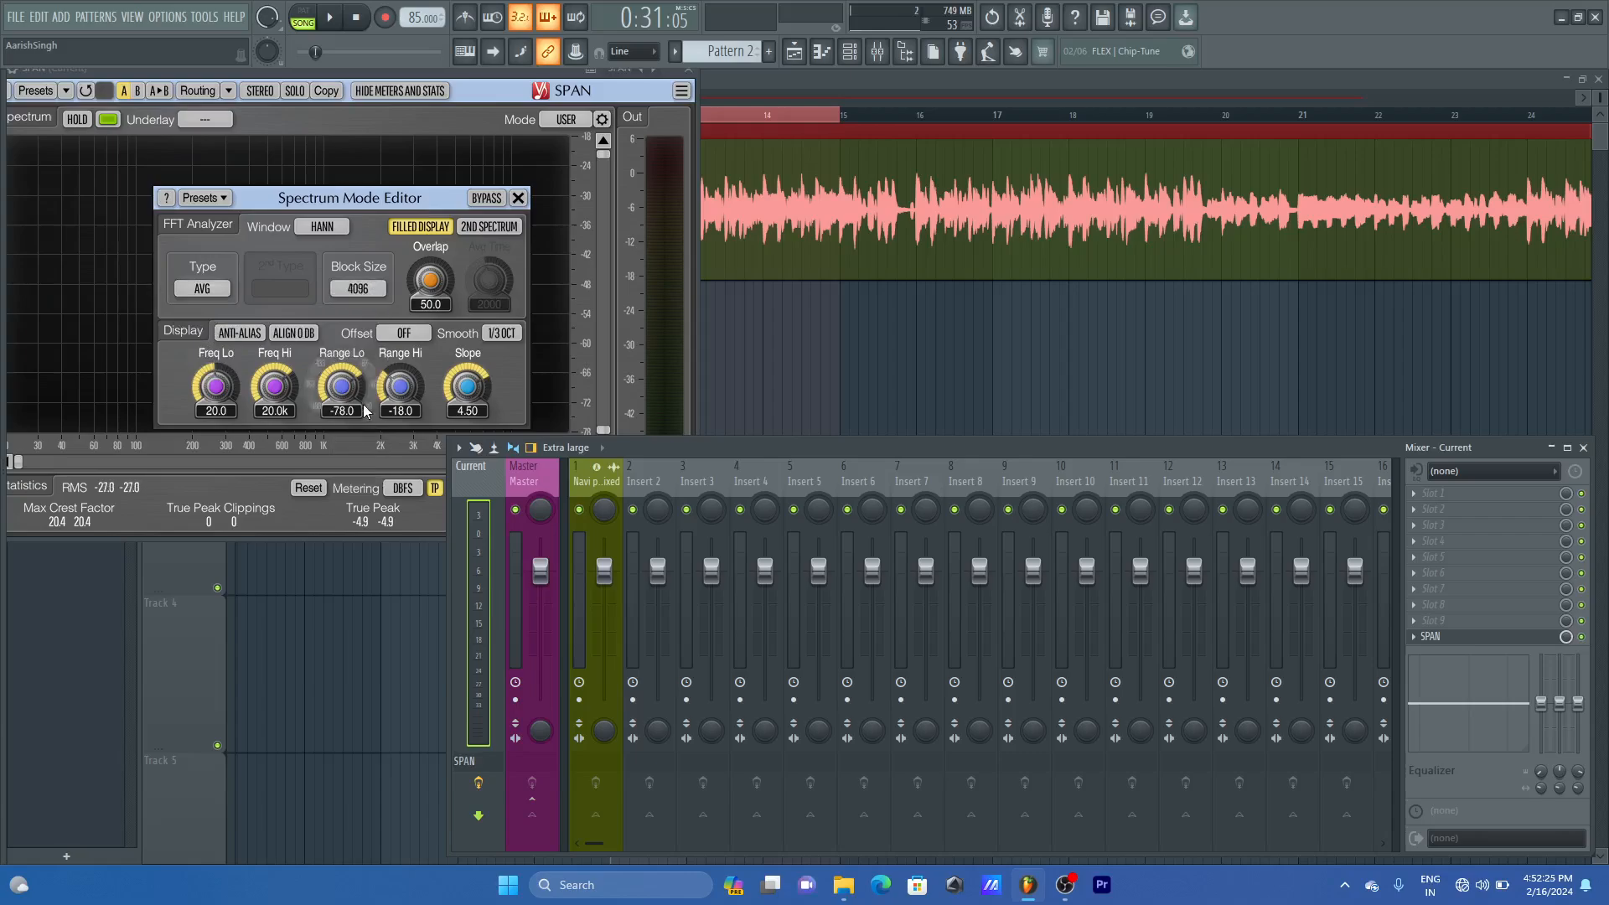
left_click(518, 197)
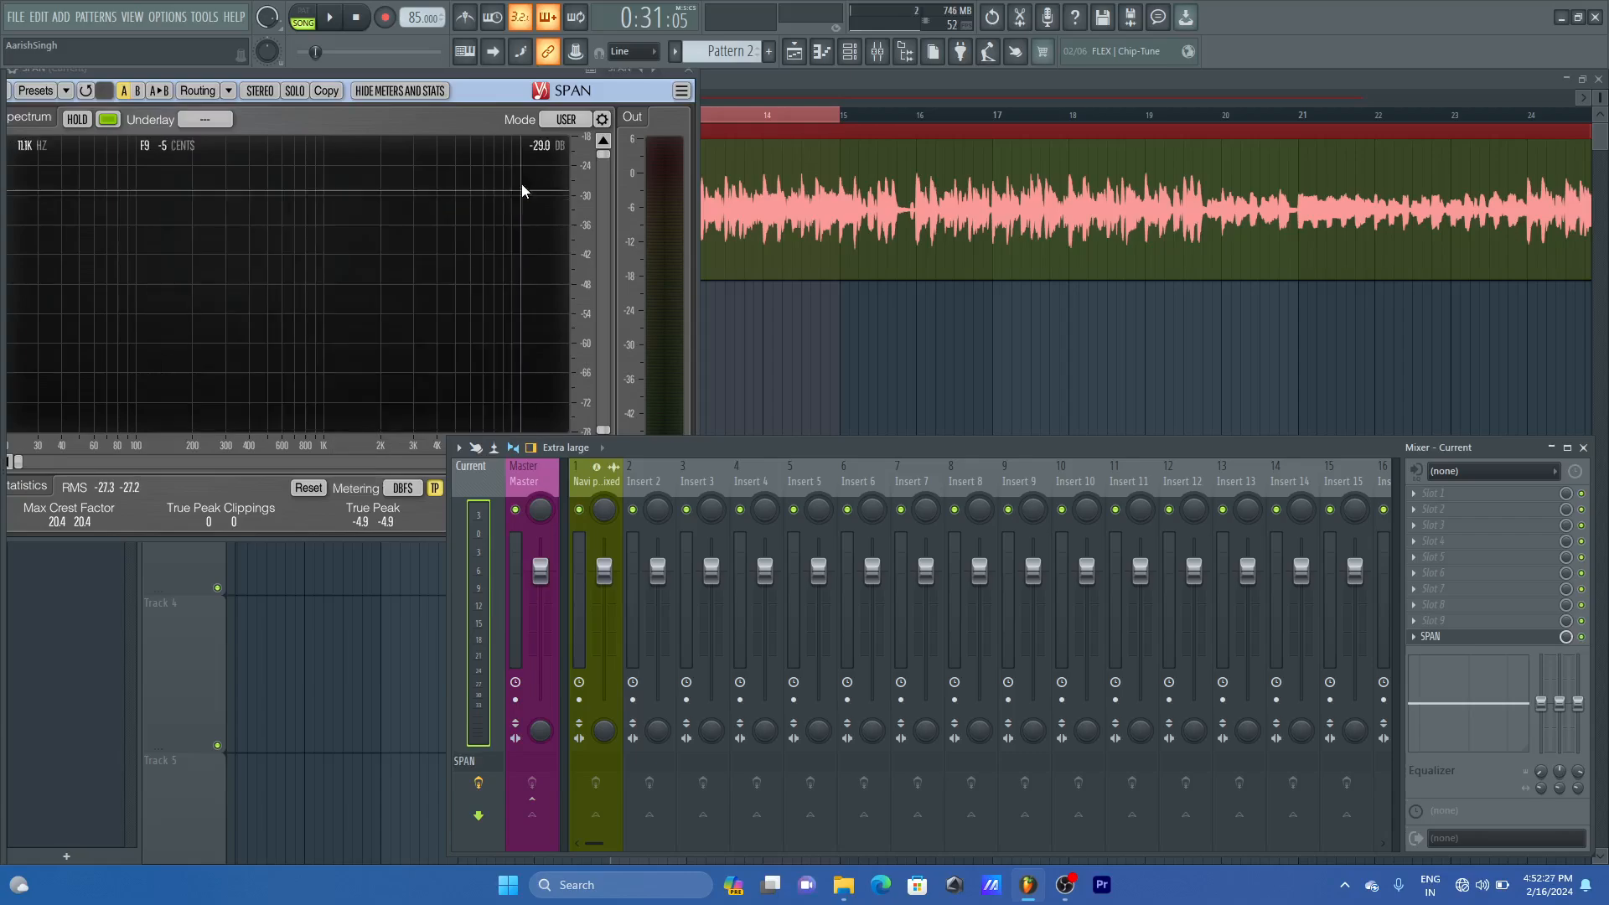
- Bring SPAN to the front and play the selected section to examine the smoothed average spectrum
left_click(495, 77)
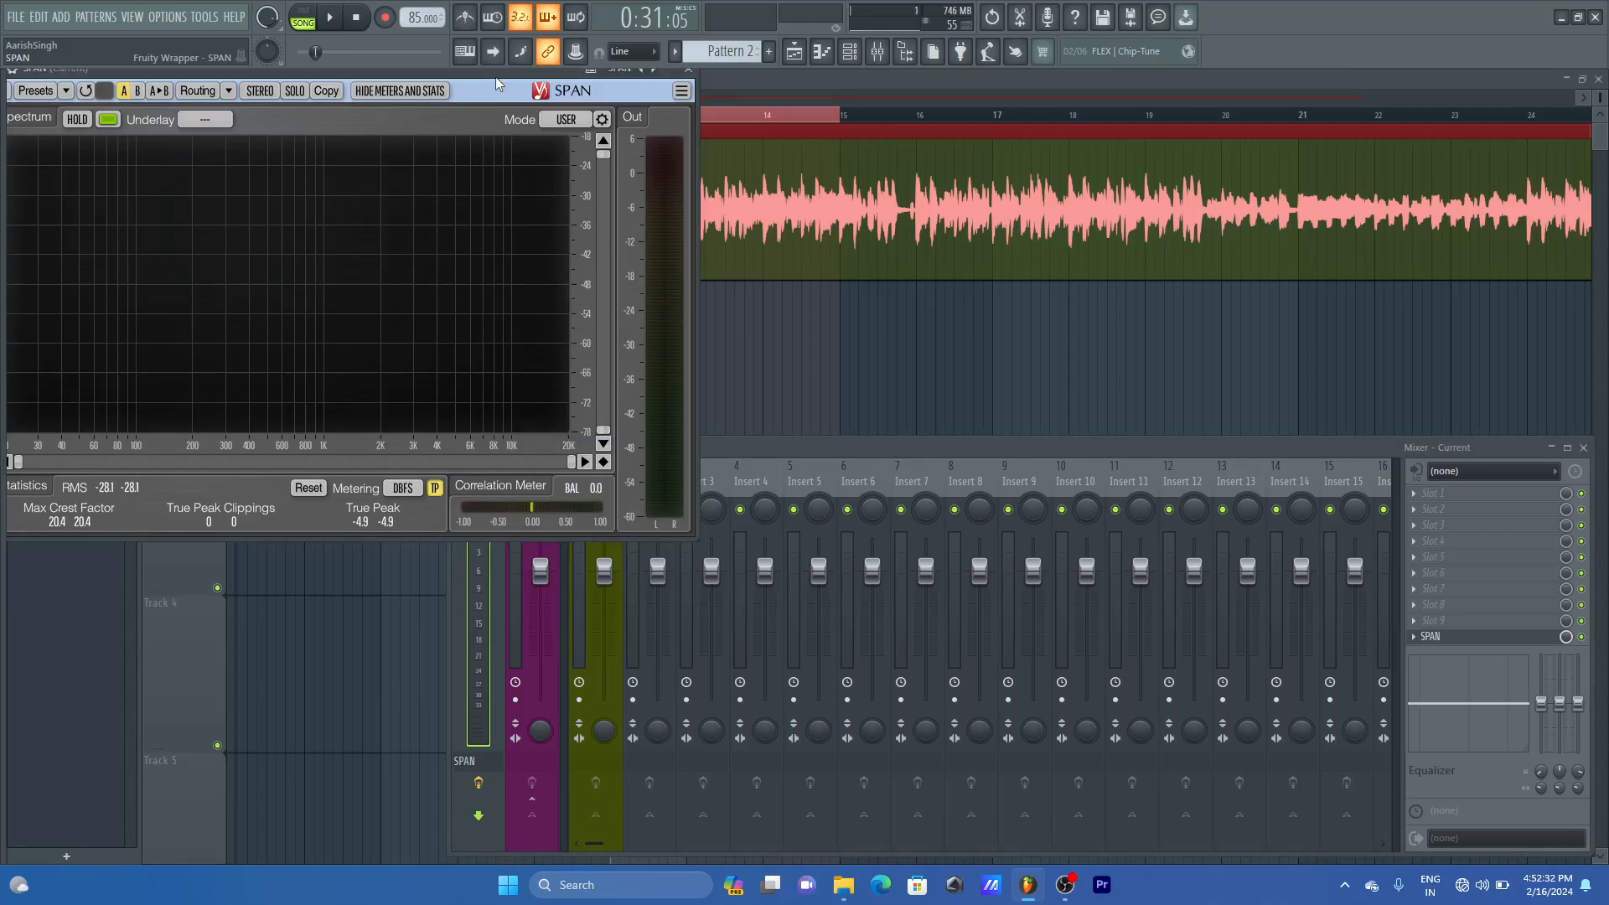
key("space")
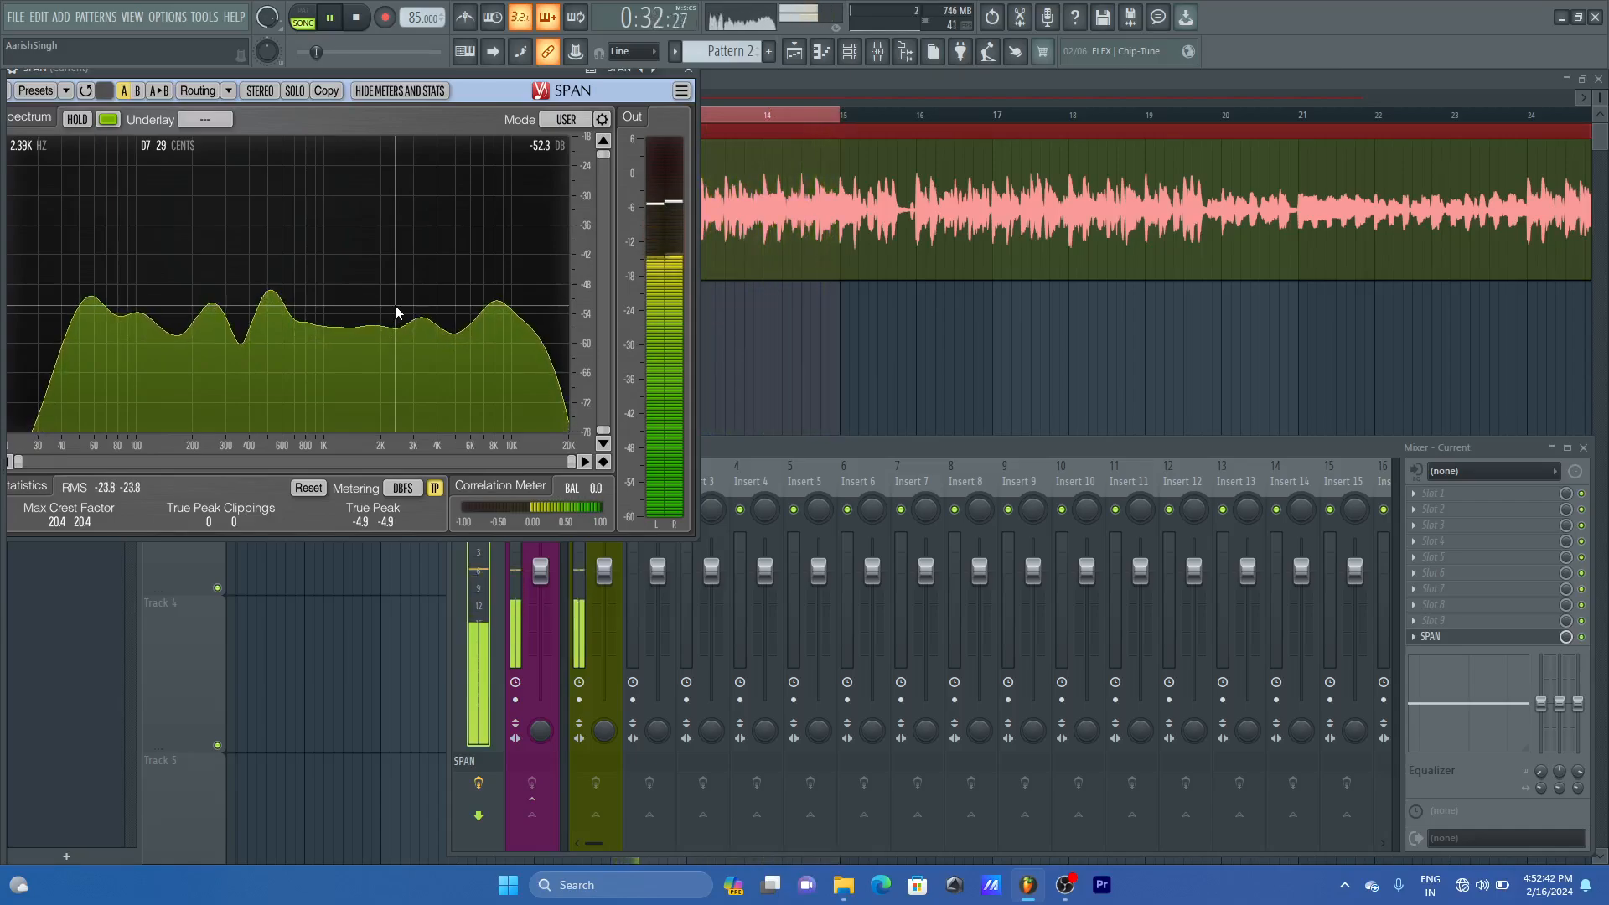
key("space")
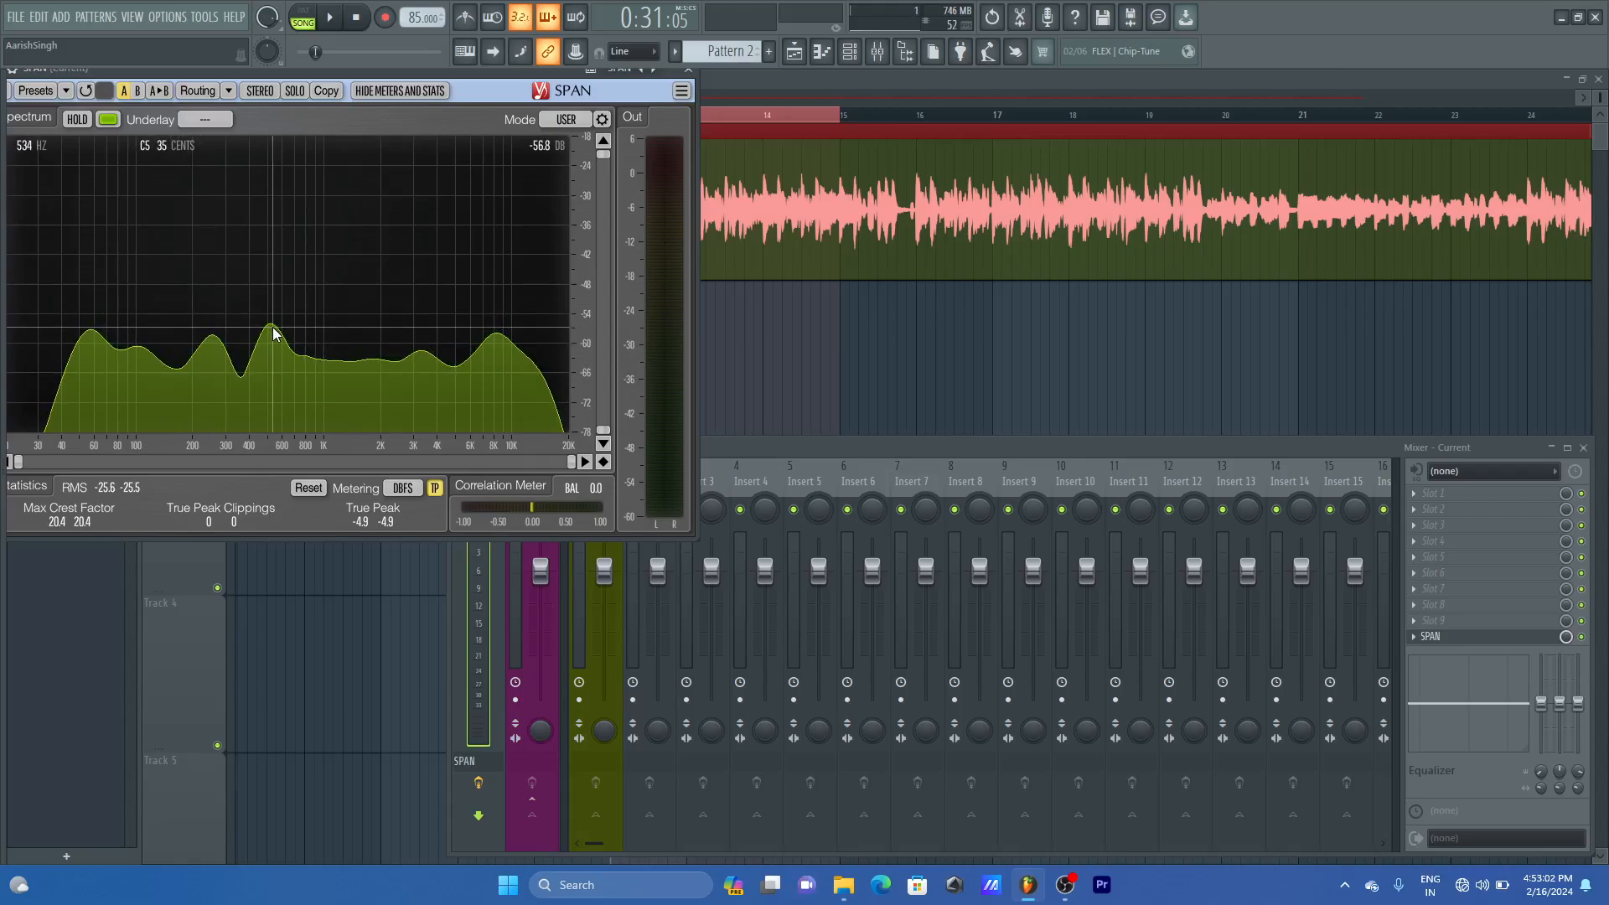
- Load Fruity Parametric EQ 2 into effect slot 1 of the Current mixer track and move its window away from SPAN's spectrum
left_click(1447, 500)
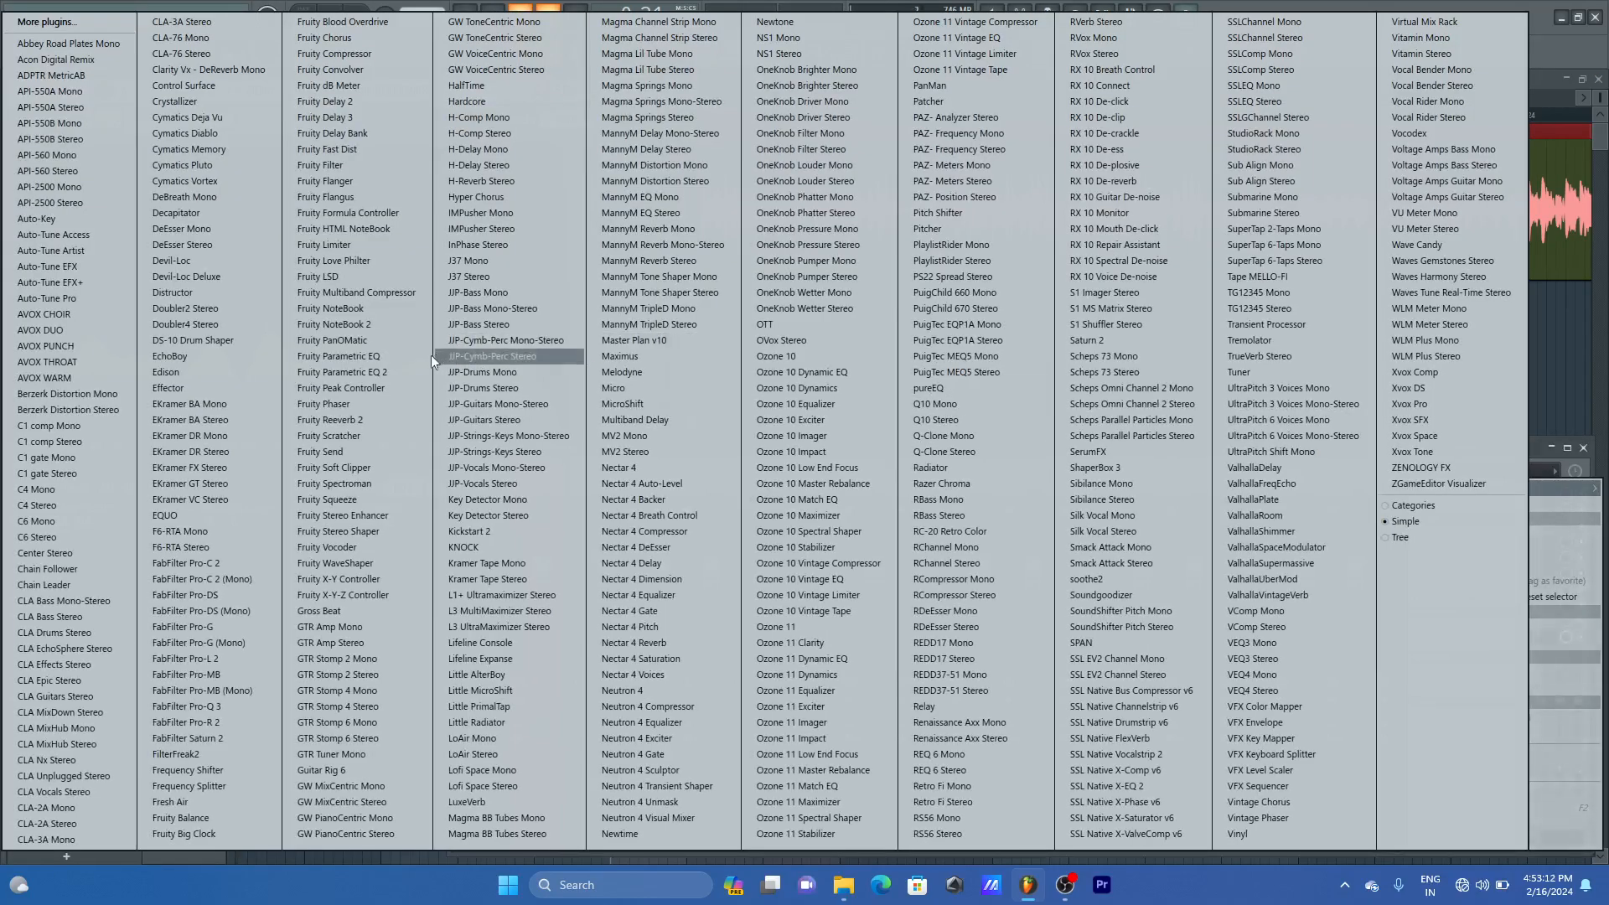
left_click(381, 374)
left_click_drag(496, 270, 723, 230)
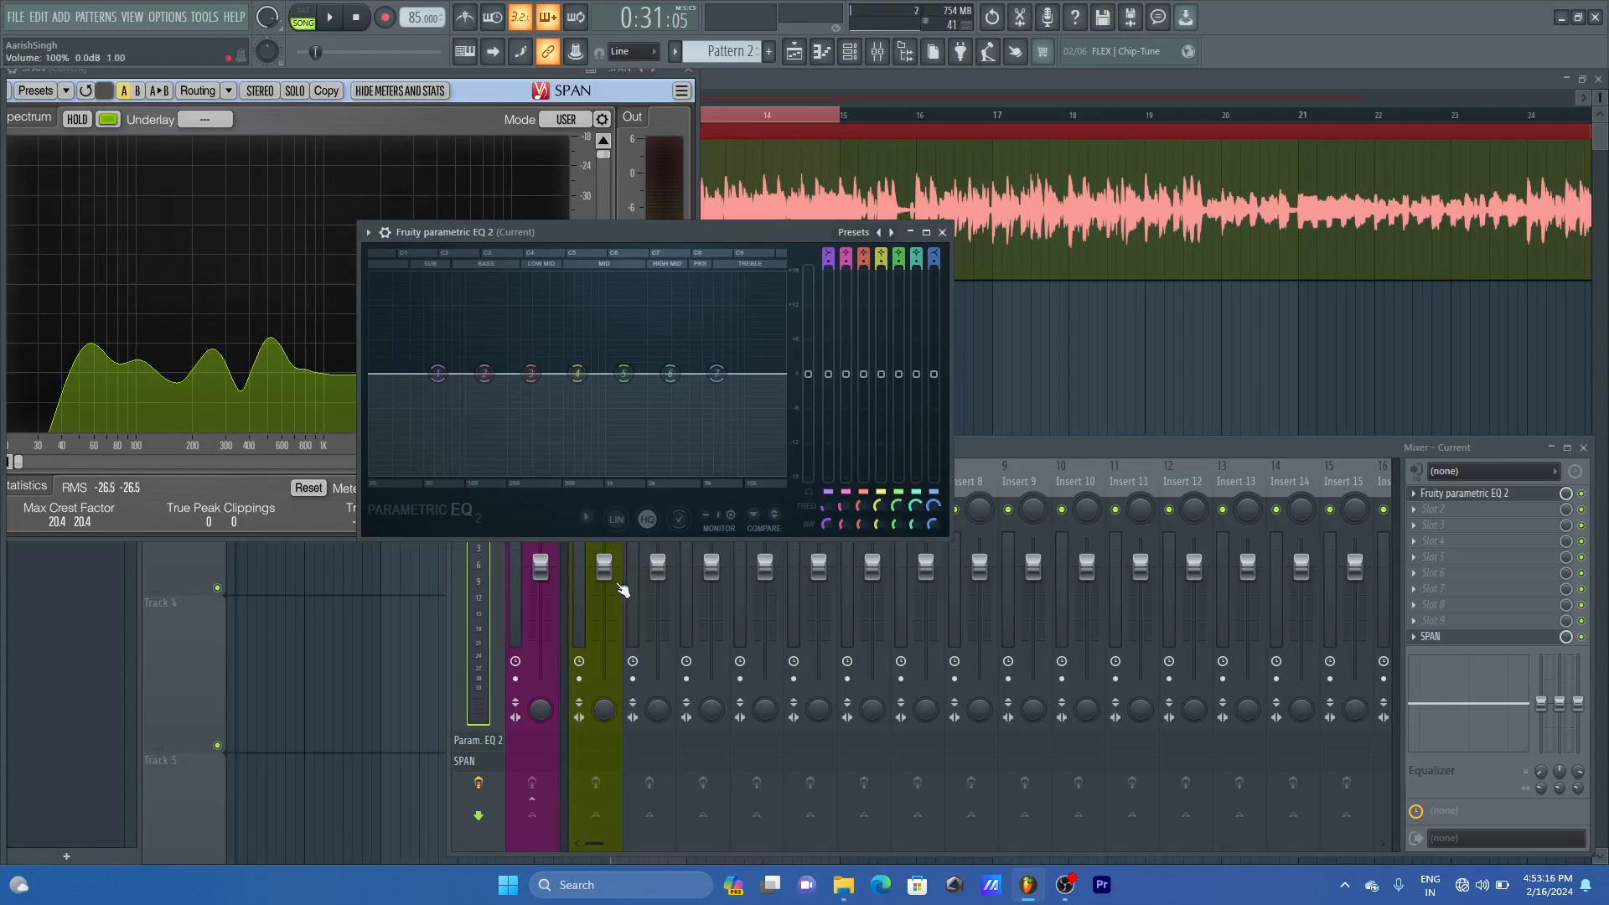
- Turn on the heatmap in Fruity Parametric EQ 2 and play the selected section to check its frequency content
left_click(585, 517)
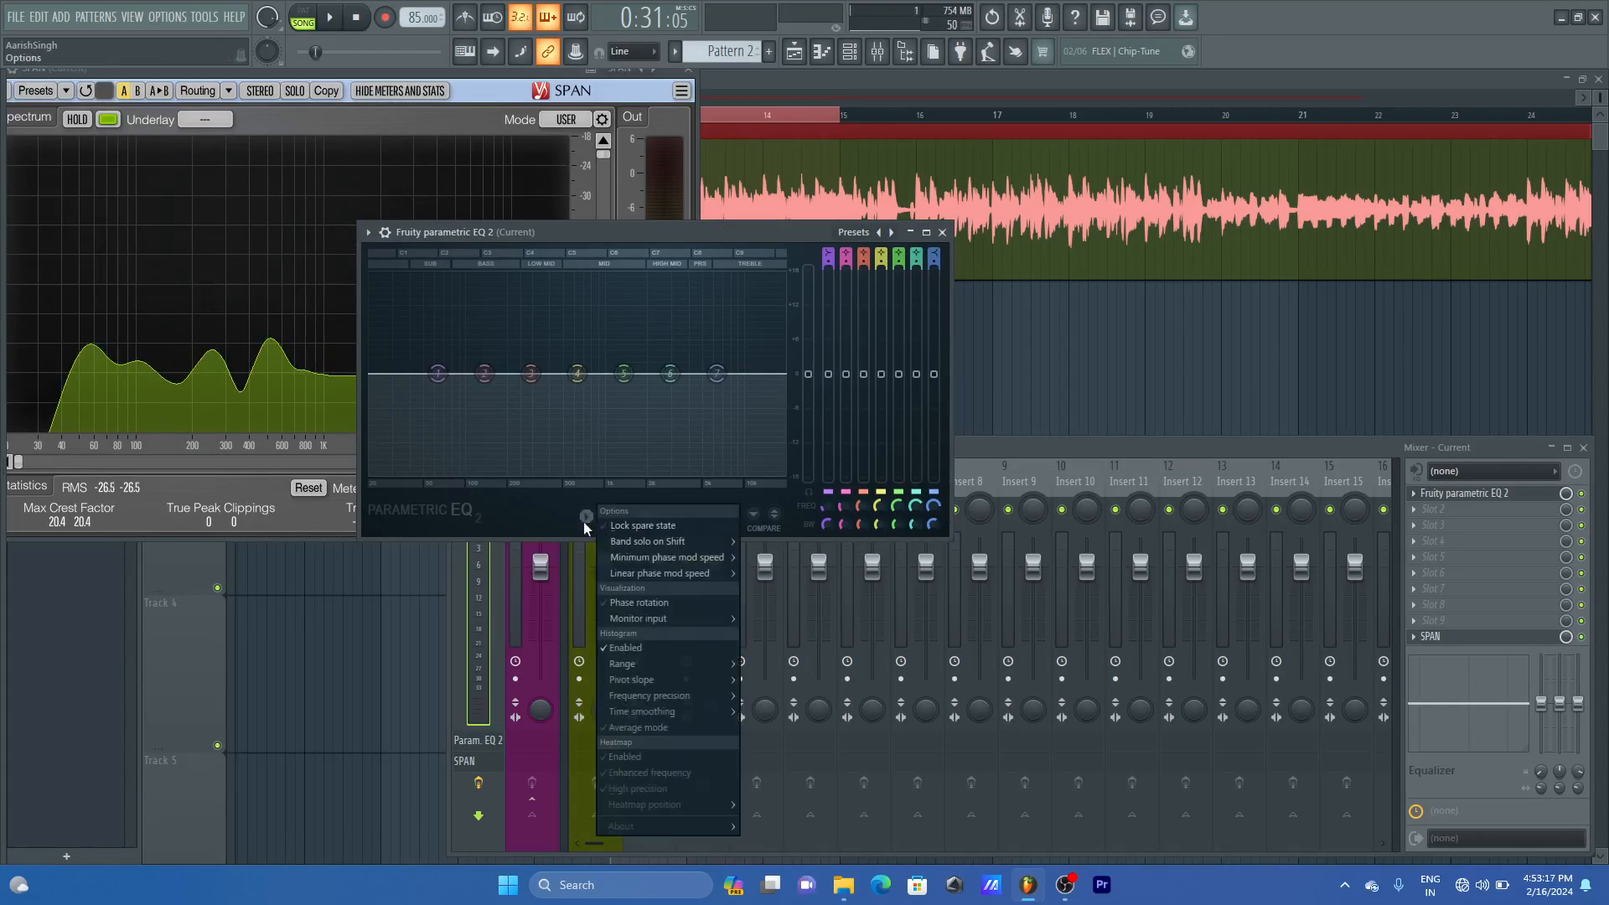
left_click(627, 757)
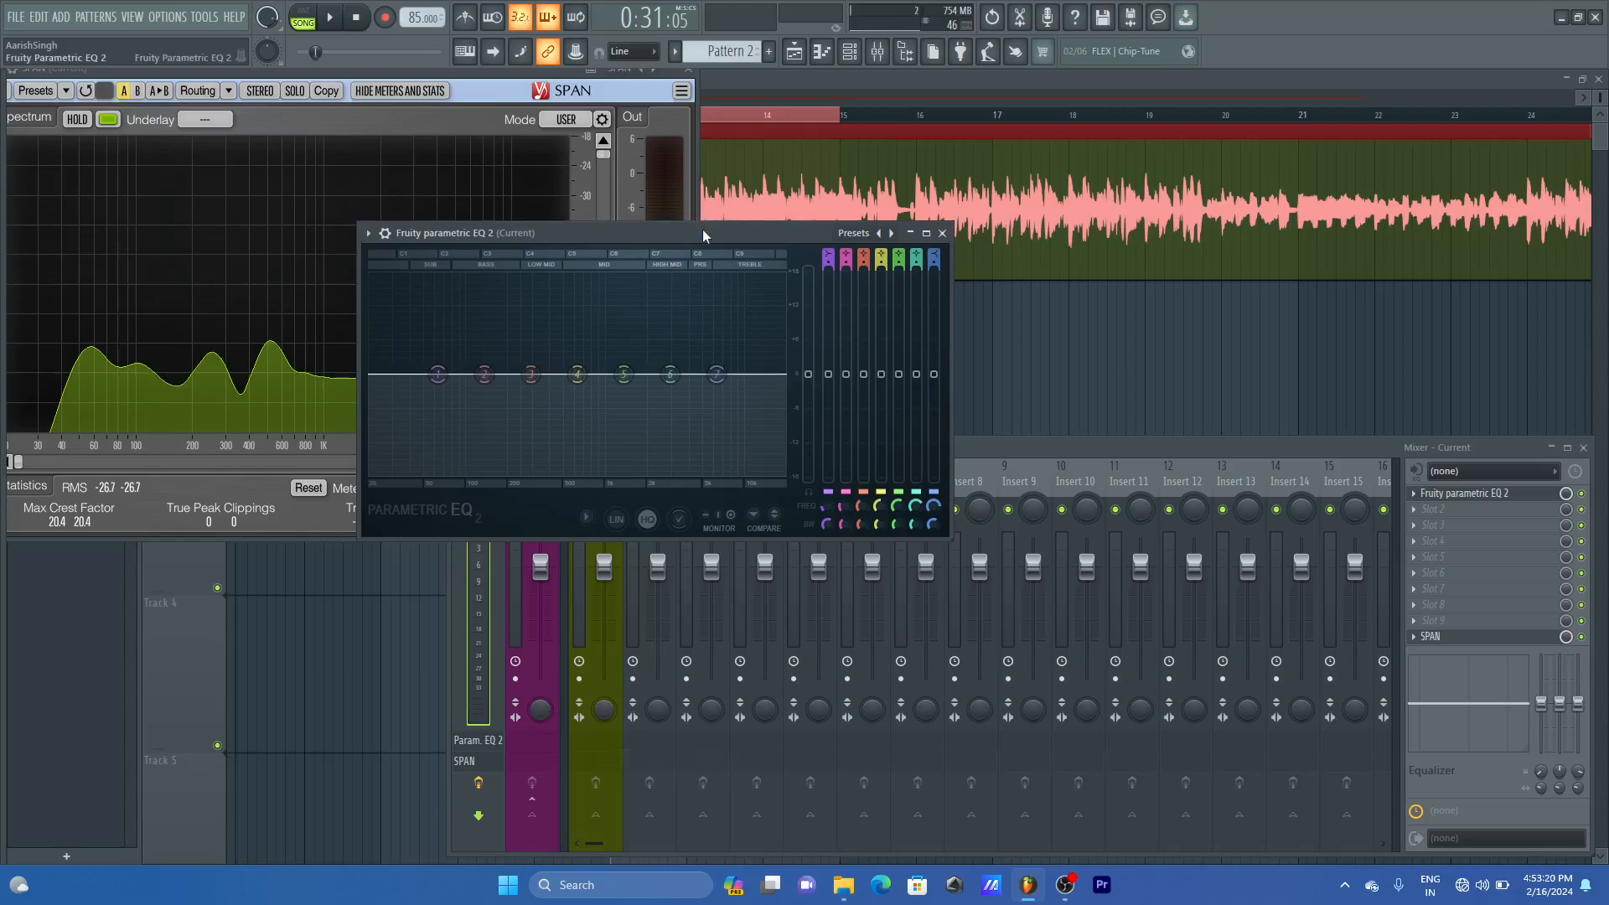
left_click_drag(703, 229, 647, 240)
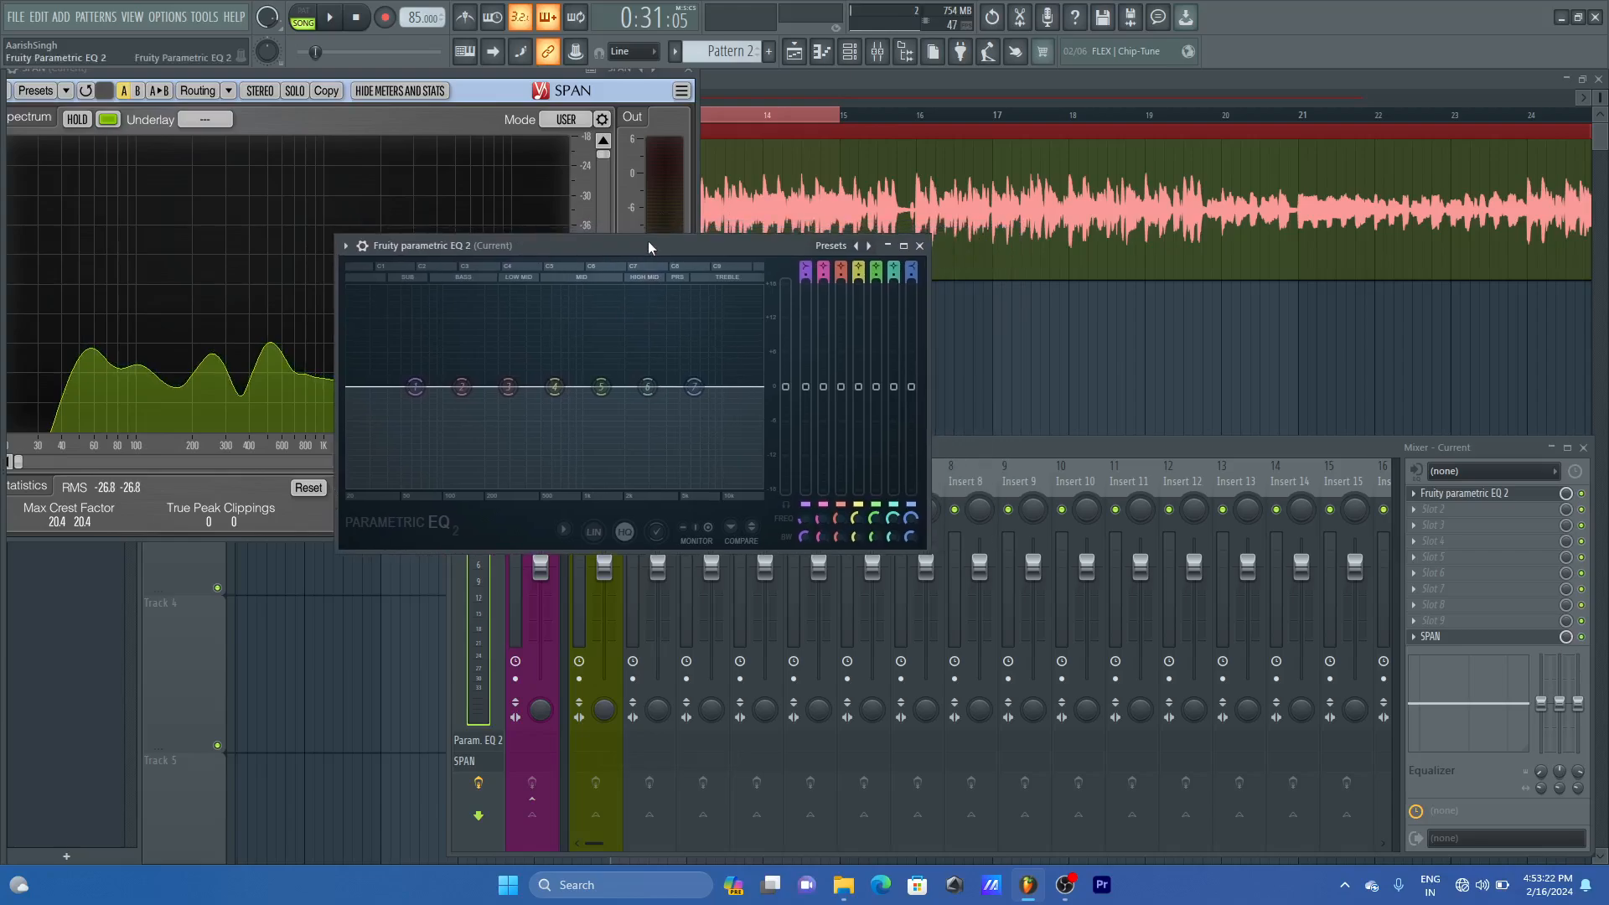
key("space")
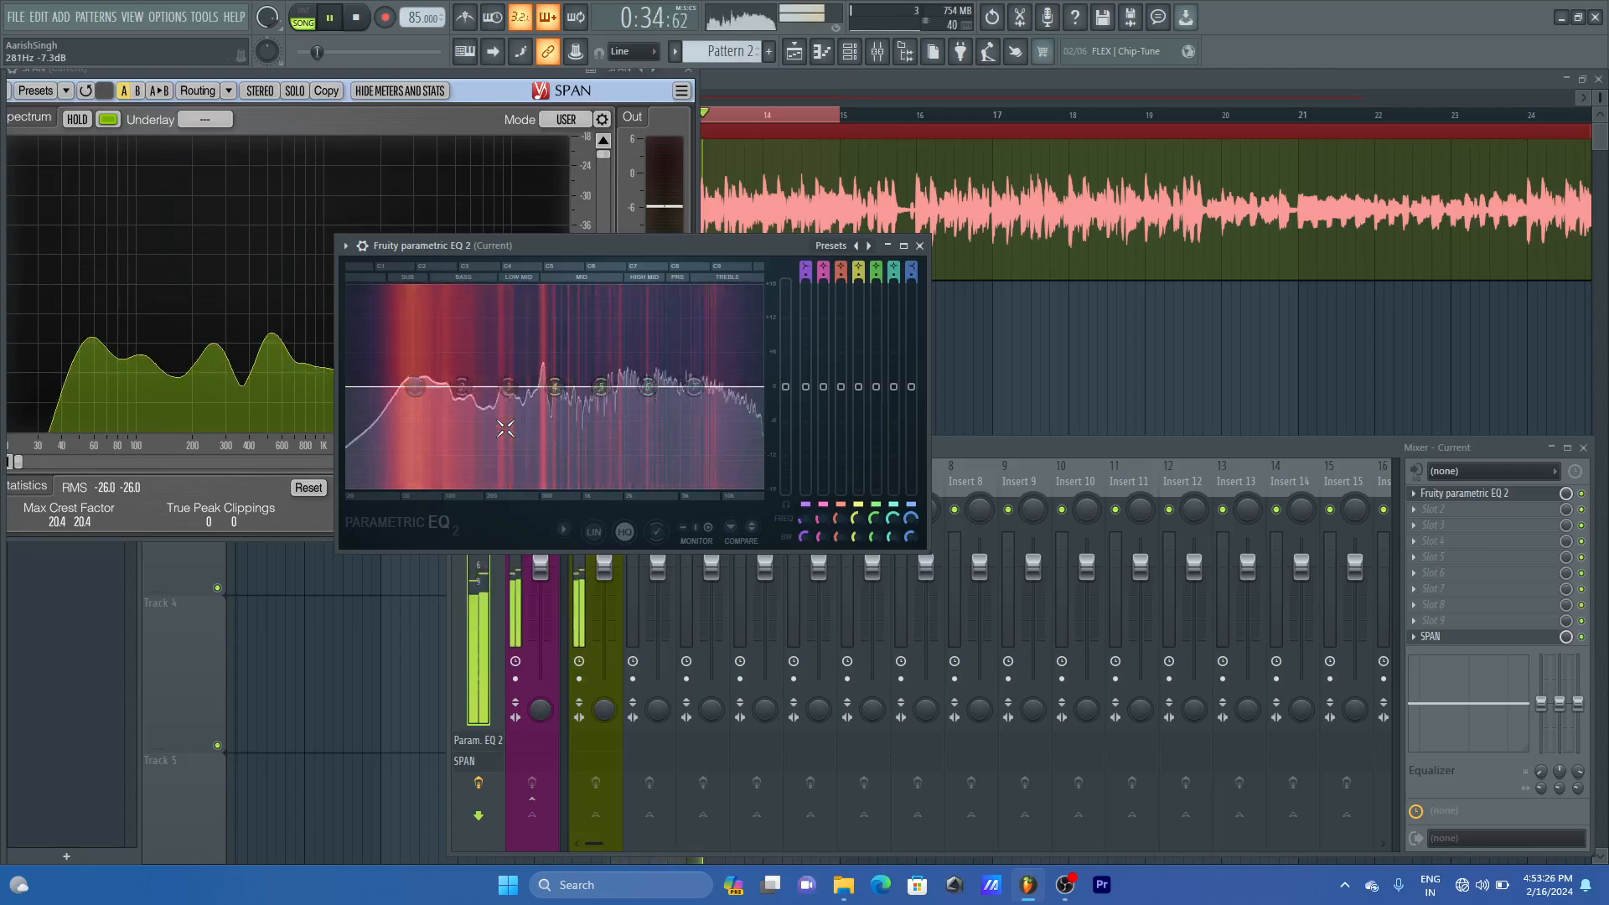
key("space")
- Try the EQ's 20Hz + 18kHz cut preset, replace it with 40Hz + 18kHz cut, and play the section with SPAN uncovered
left_click(869, 245)
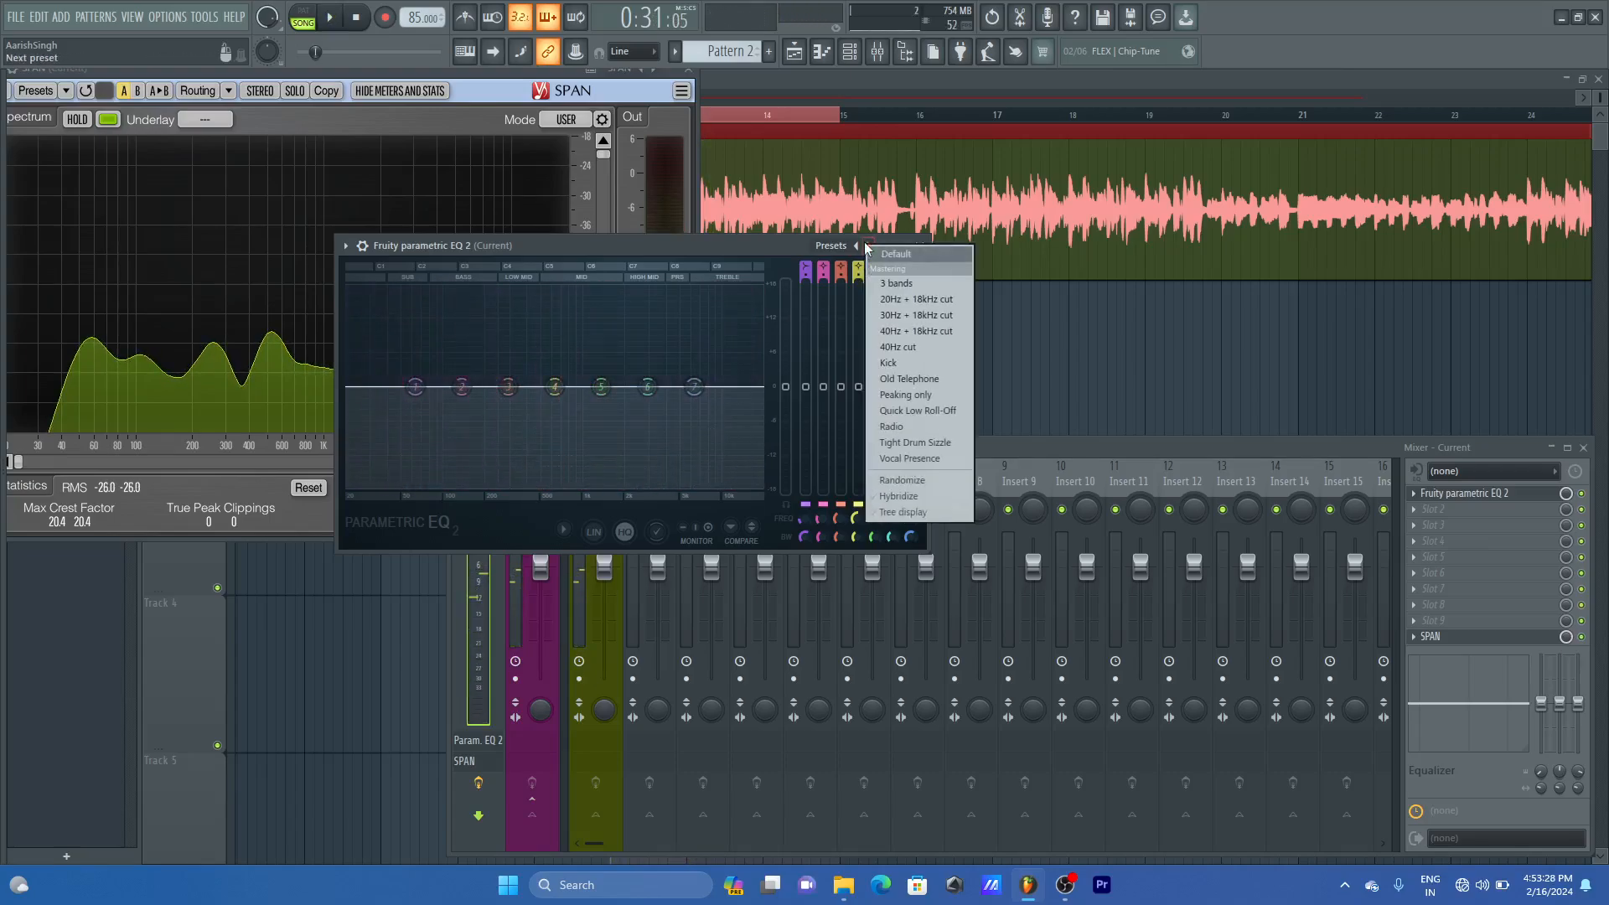
left_click(917, 302)
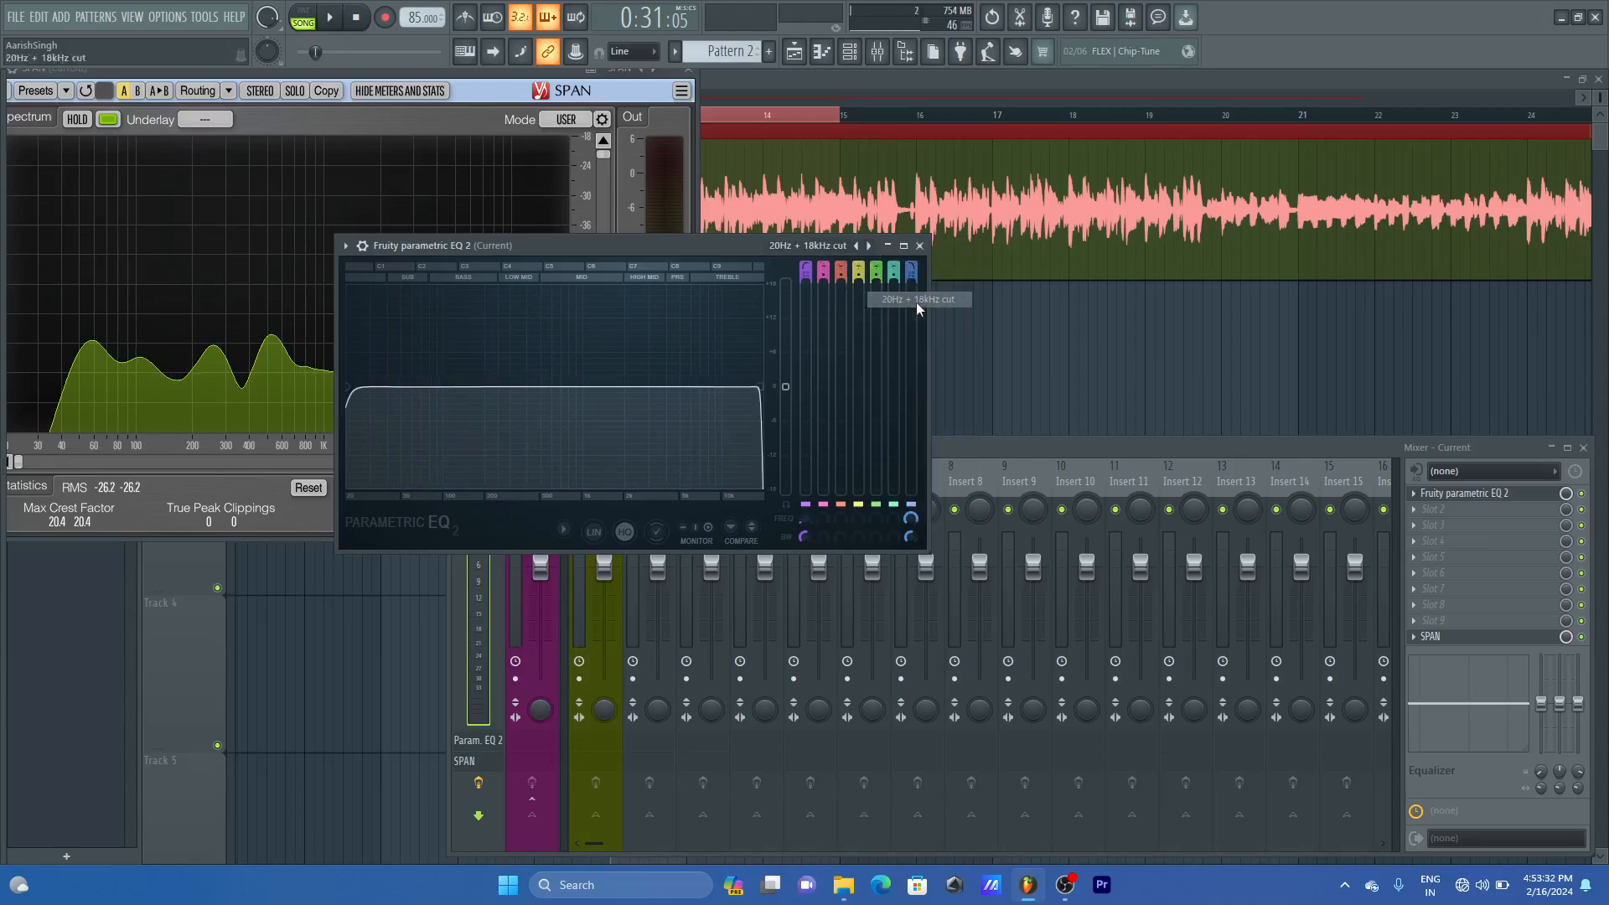
left_click(869, 246)
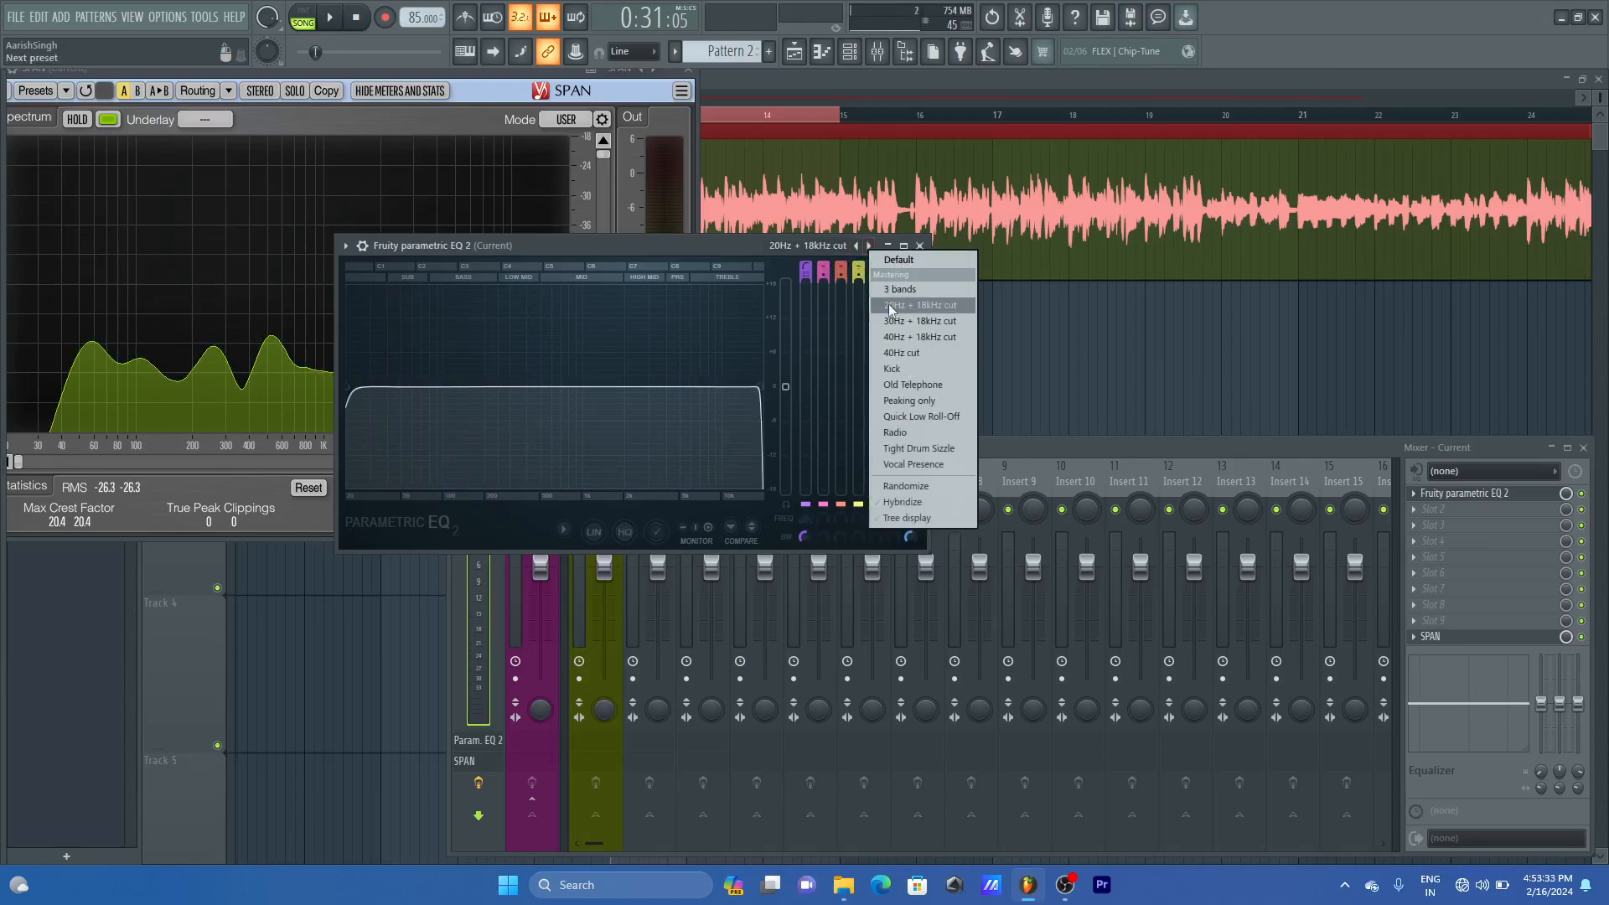
left_click(919, 336)
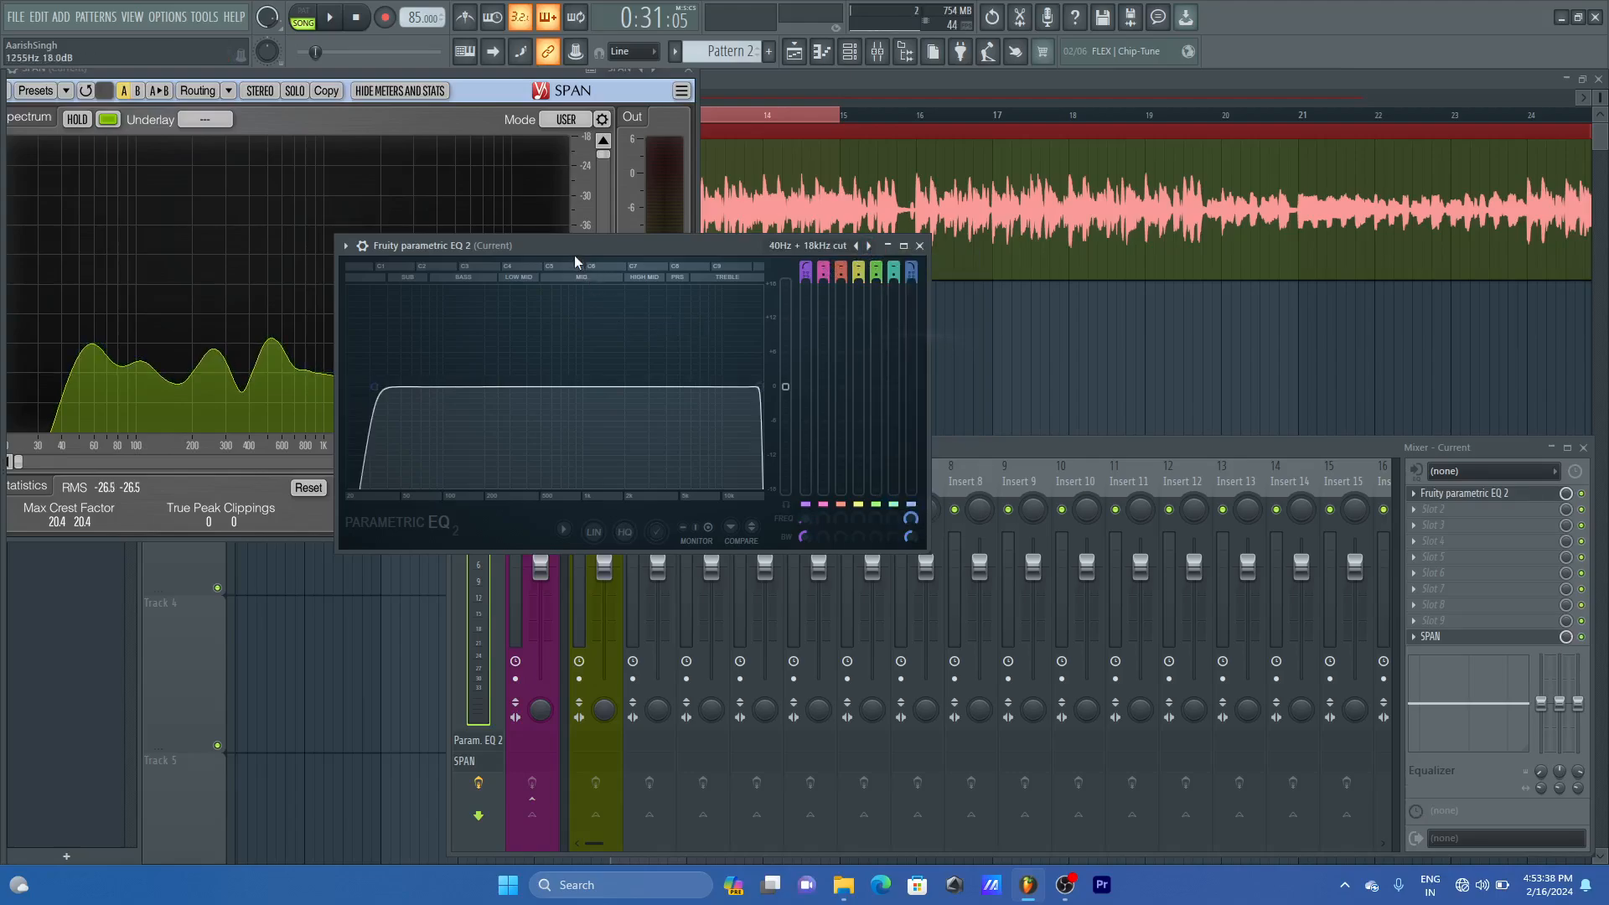
left_click_drag(567, 249, 1038, 169)
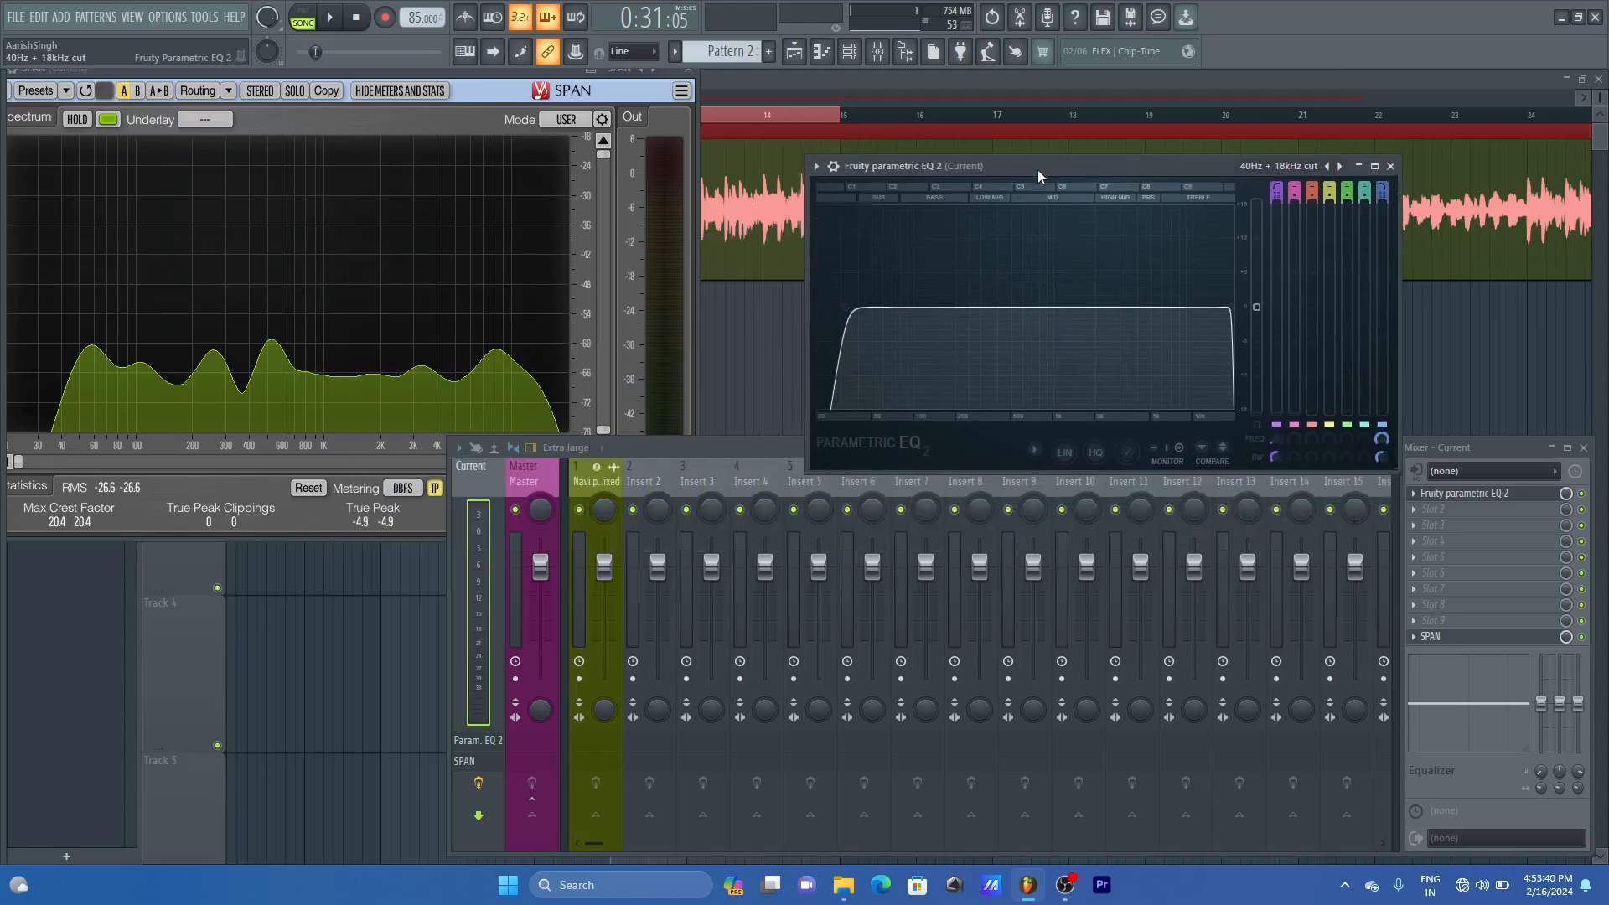
key("space")
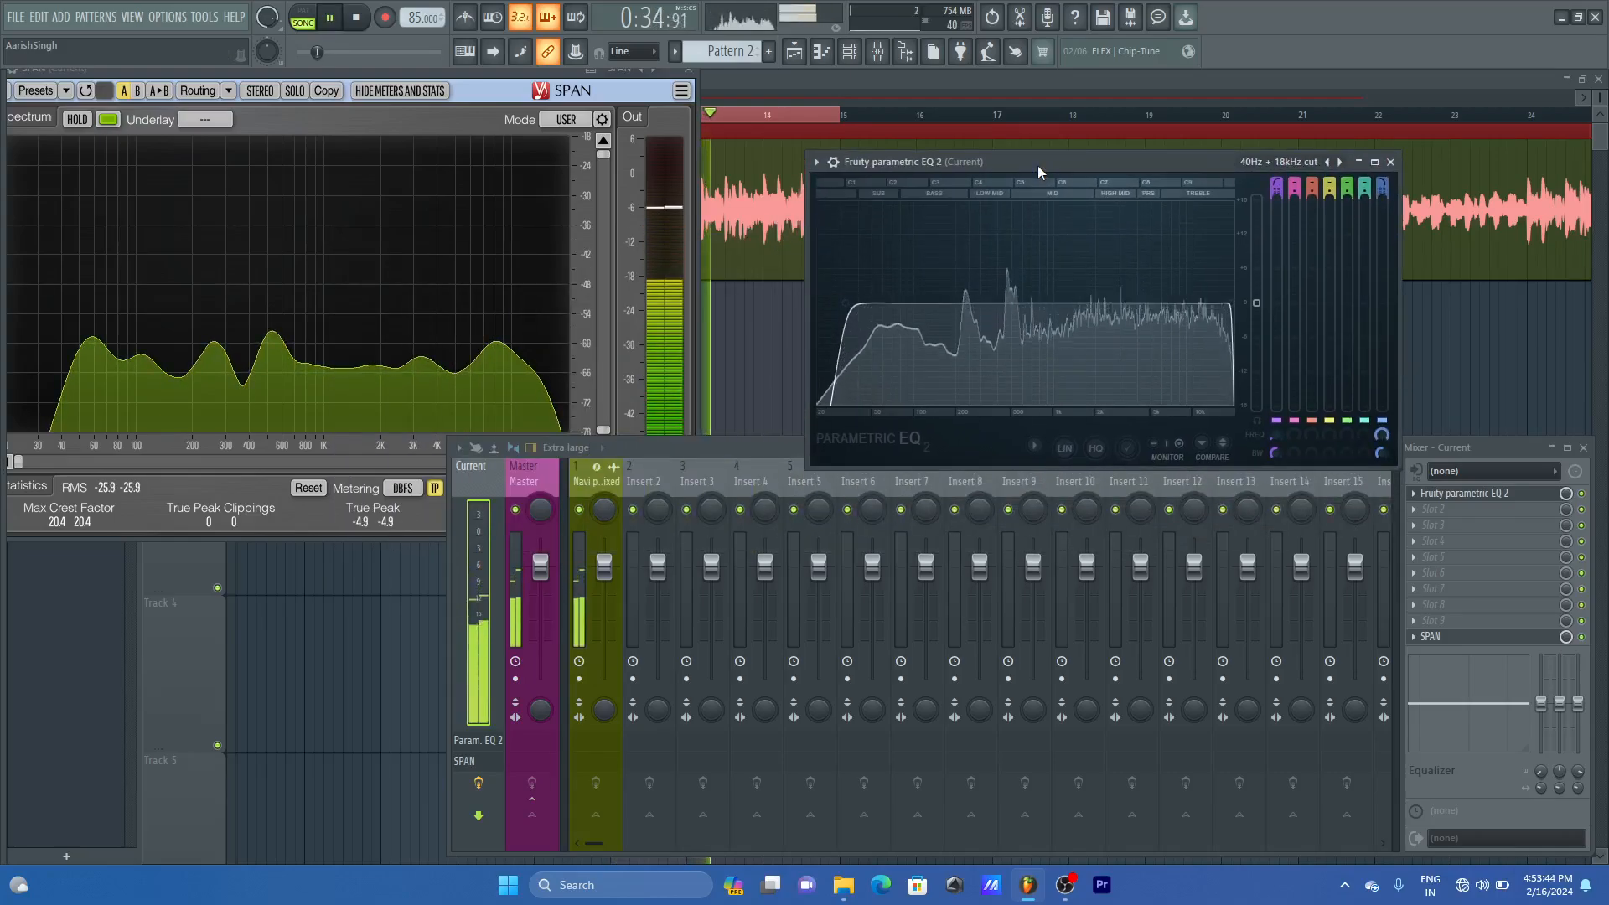
key("space")
- Enable the EQ's heatmap for the loaded preset and reposition the EQ window nearer the middle of the workspace
left_click(1034, 444)
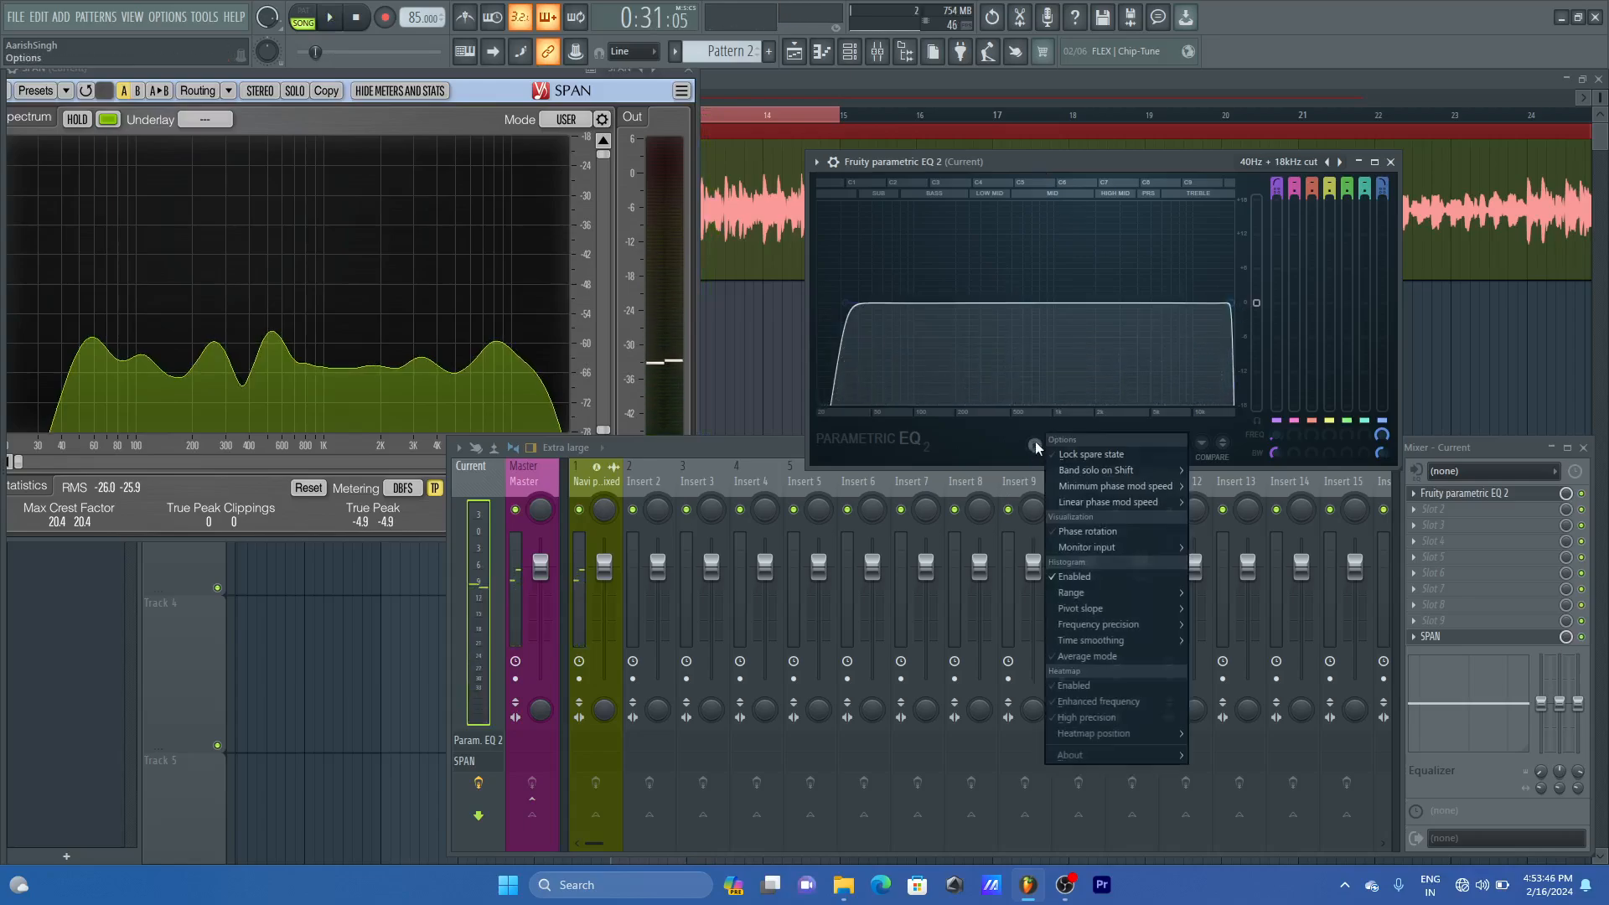
left_click(1098, 688)
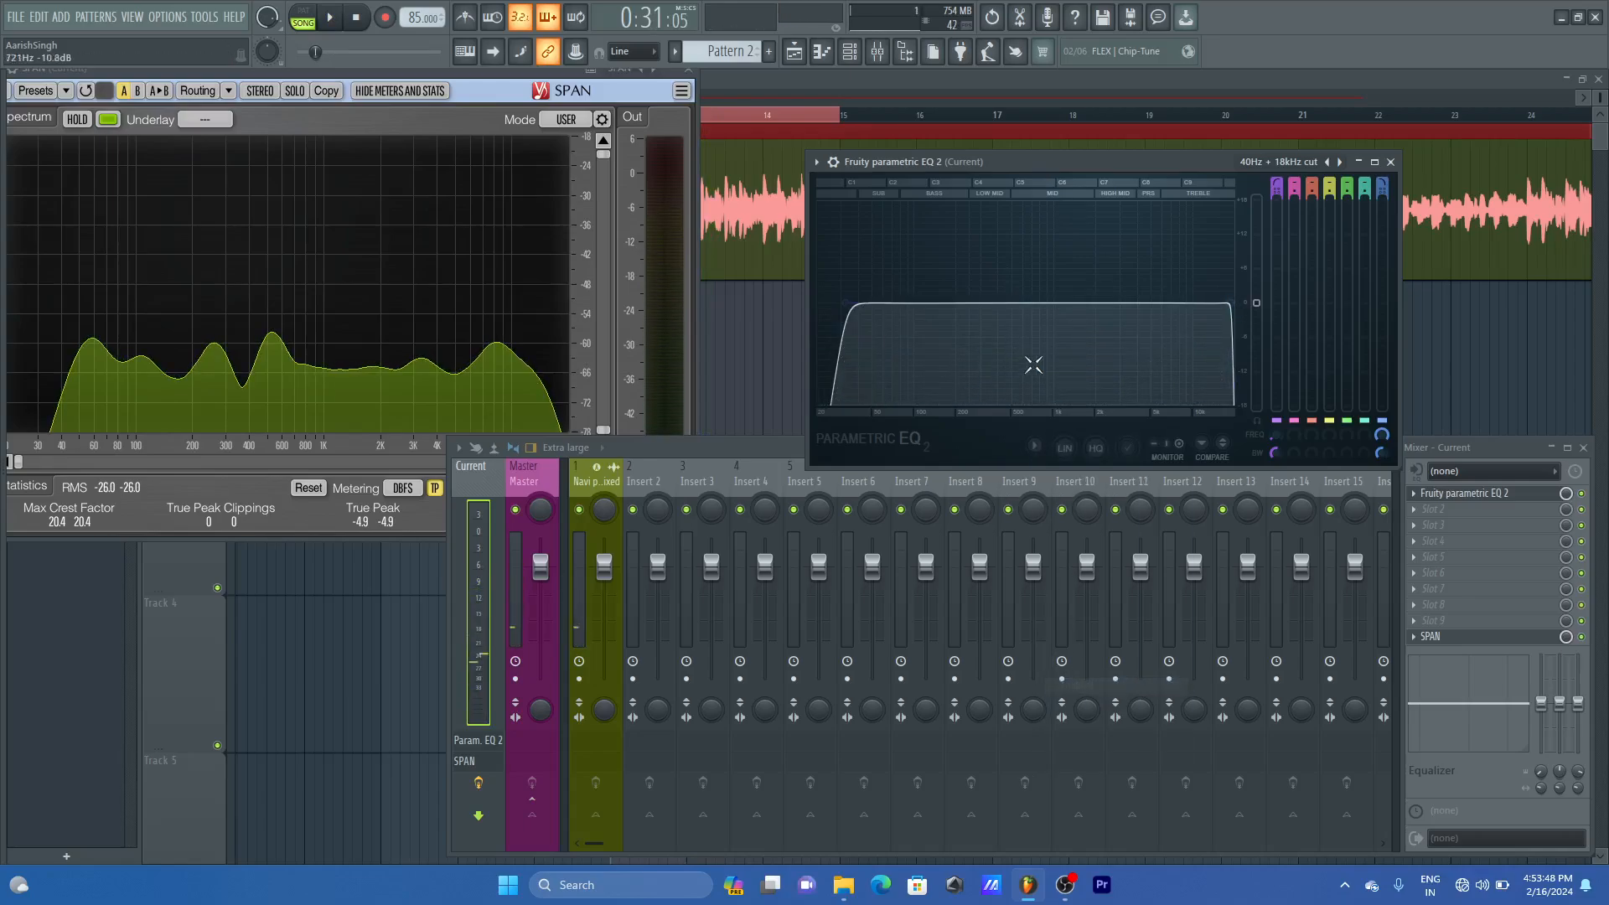
left_click_drag(1093, 157, 849, 176)
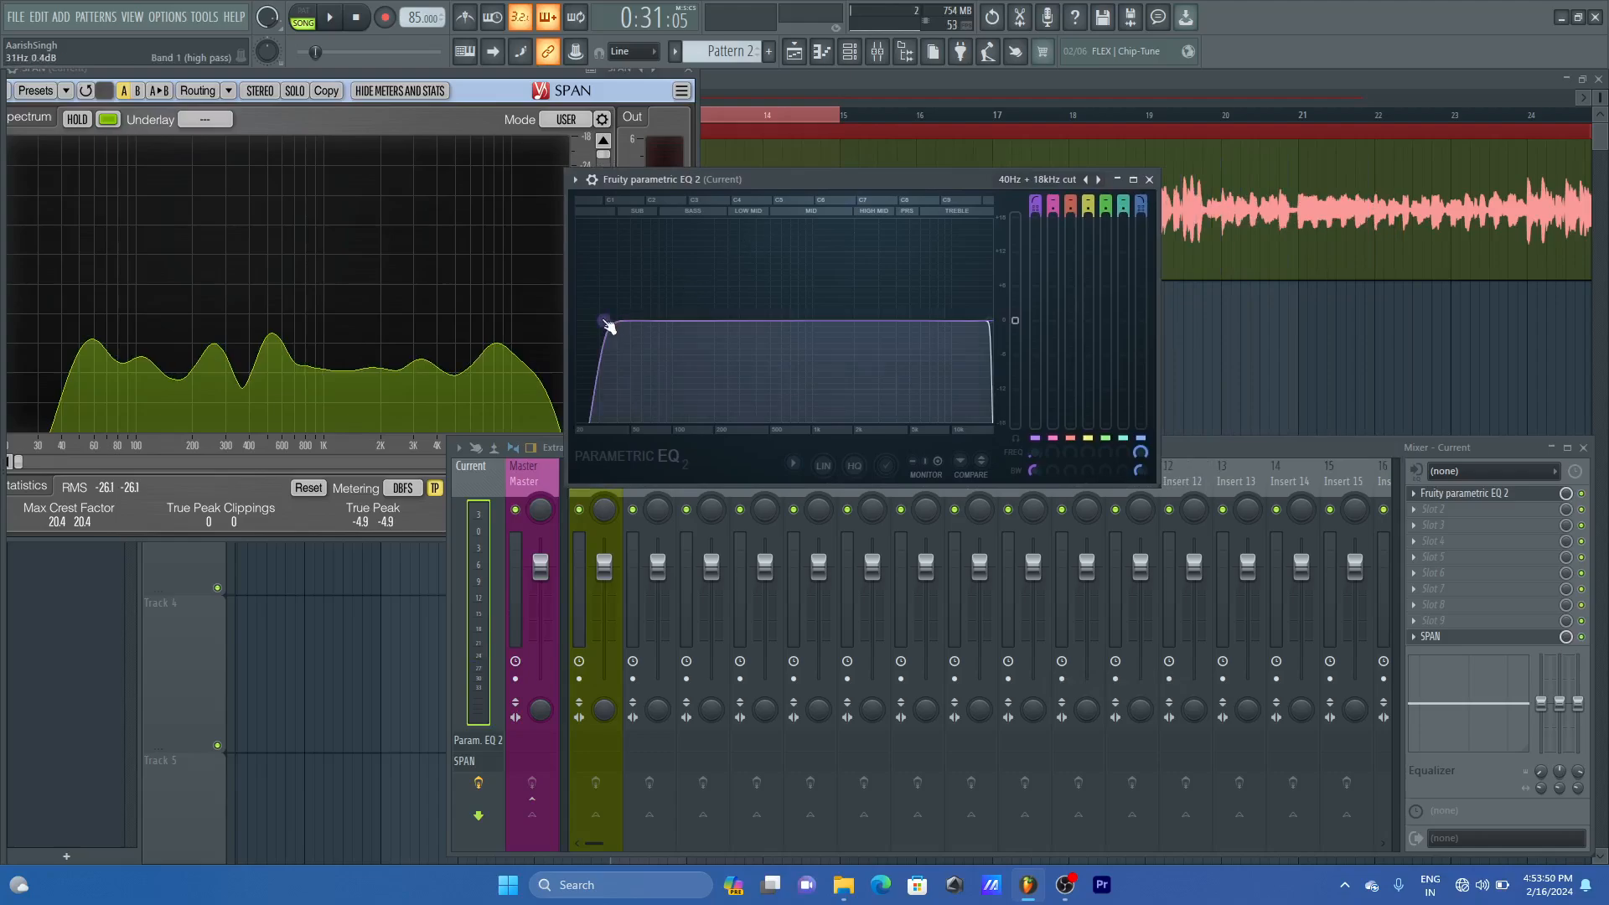
- Sweep the EQ's band 1 high-pass cutoff up to about 183 Hz and back down to about 53 Hz while playing the section
key("space")
left_click_drag(605, 321, 709, 321)
key("space")
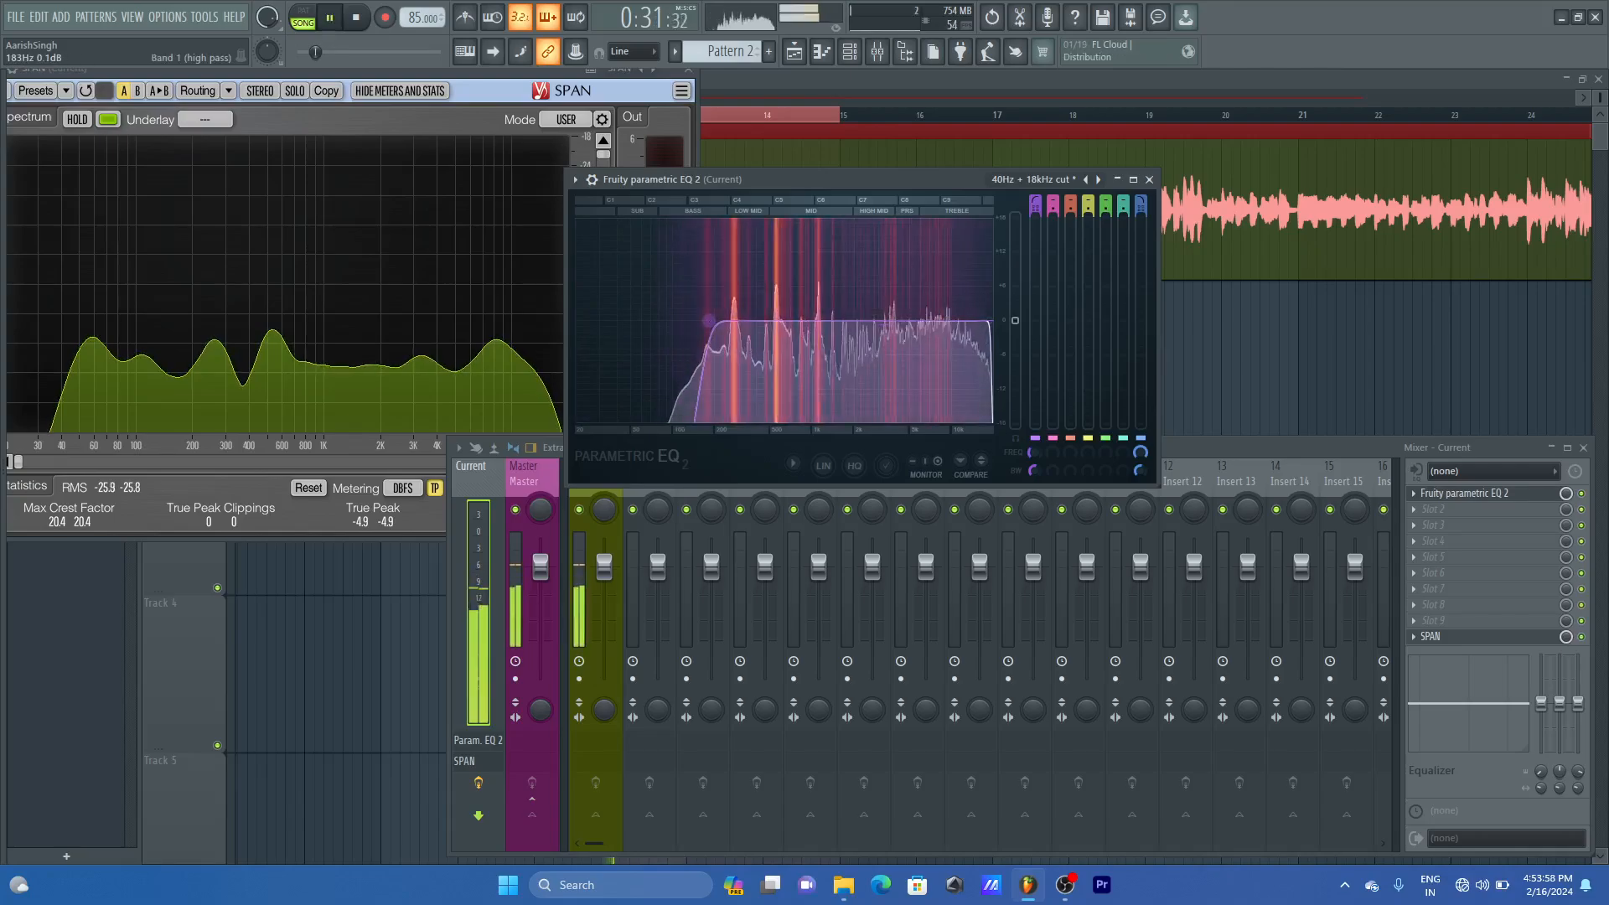
left_click_drag(715, 327, 636, 337)
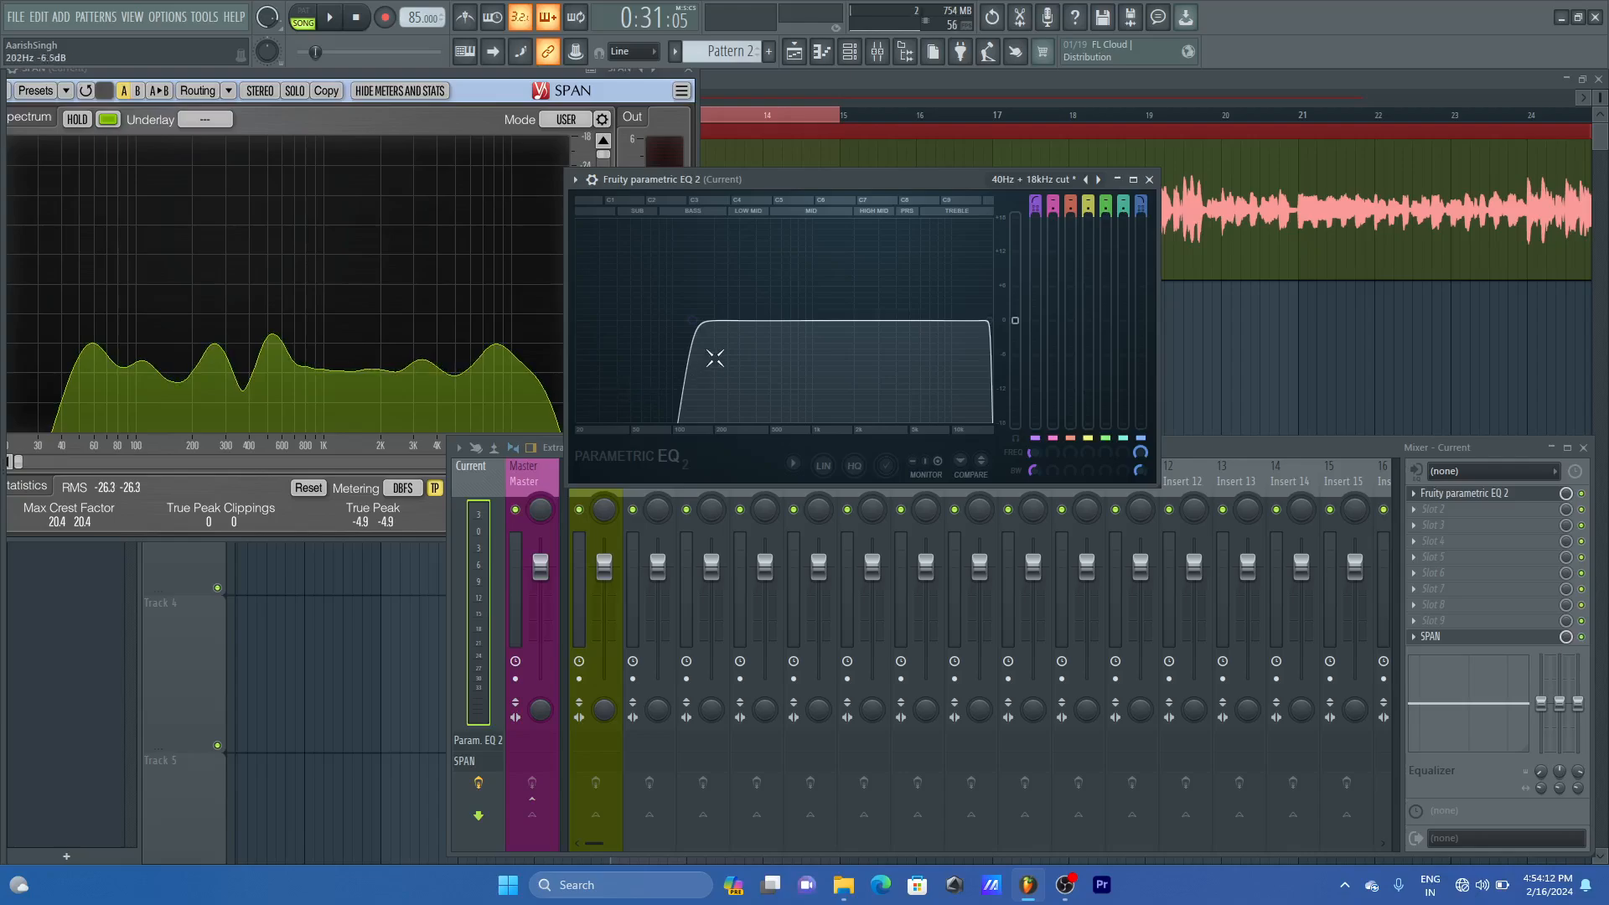
key("space")
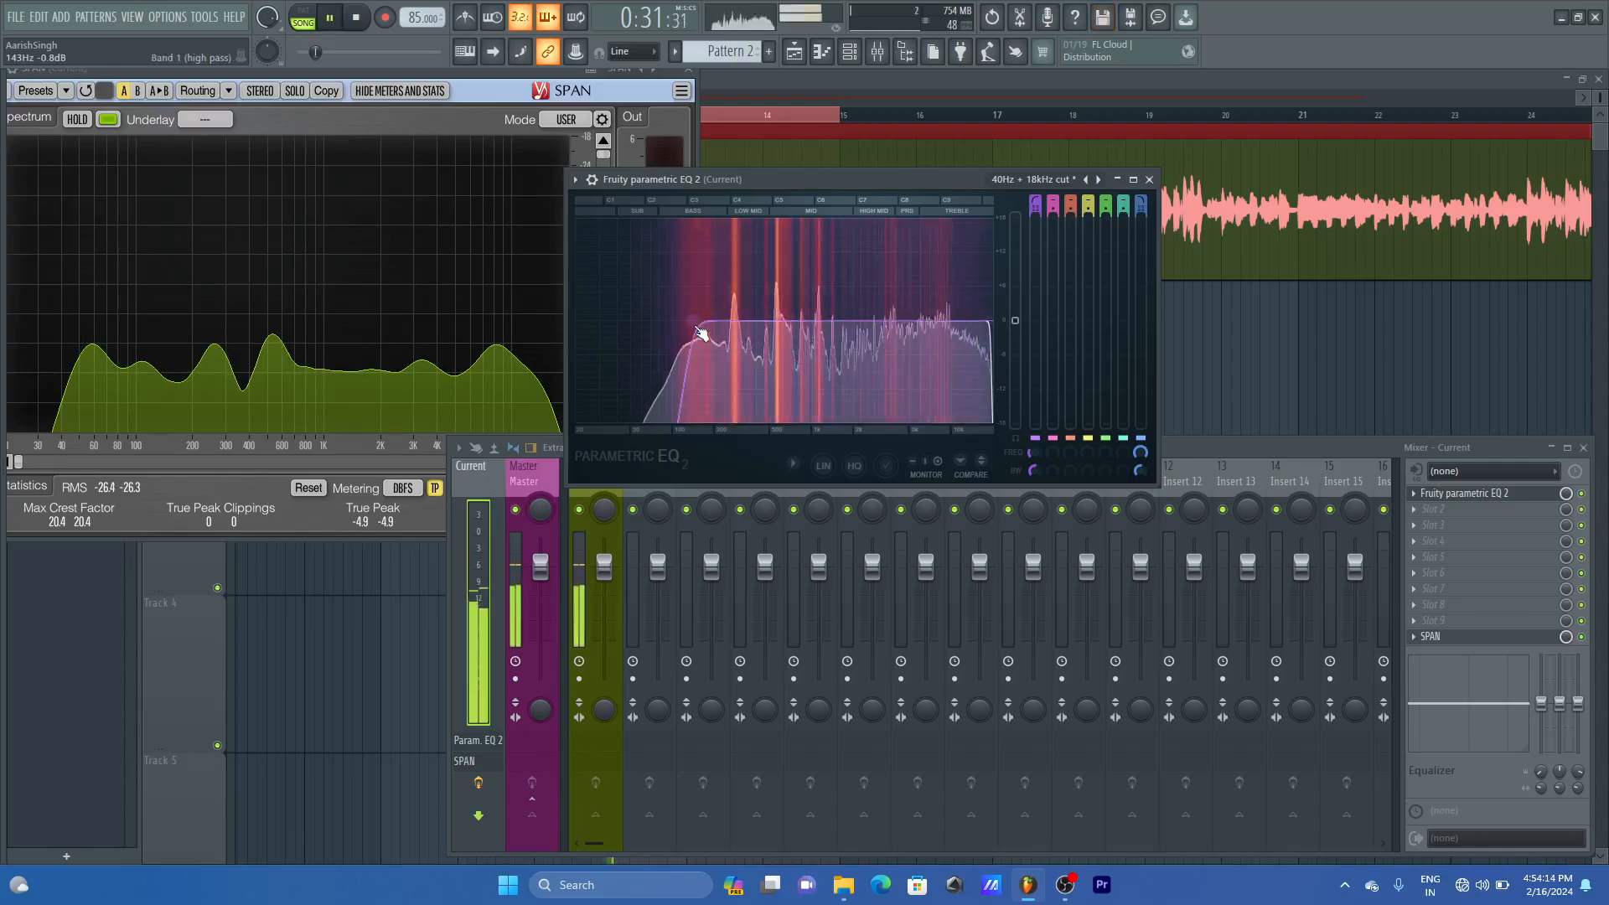
left_click_drag(701, 334, 636, 321)
key("space")
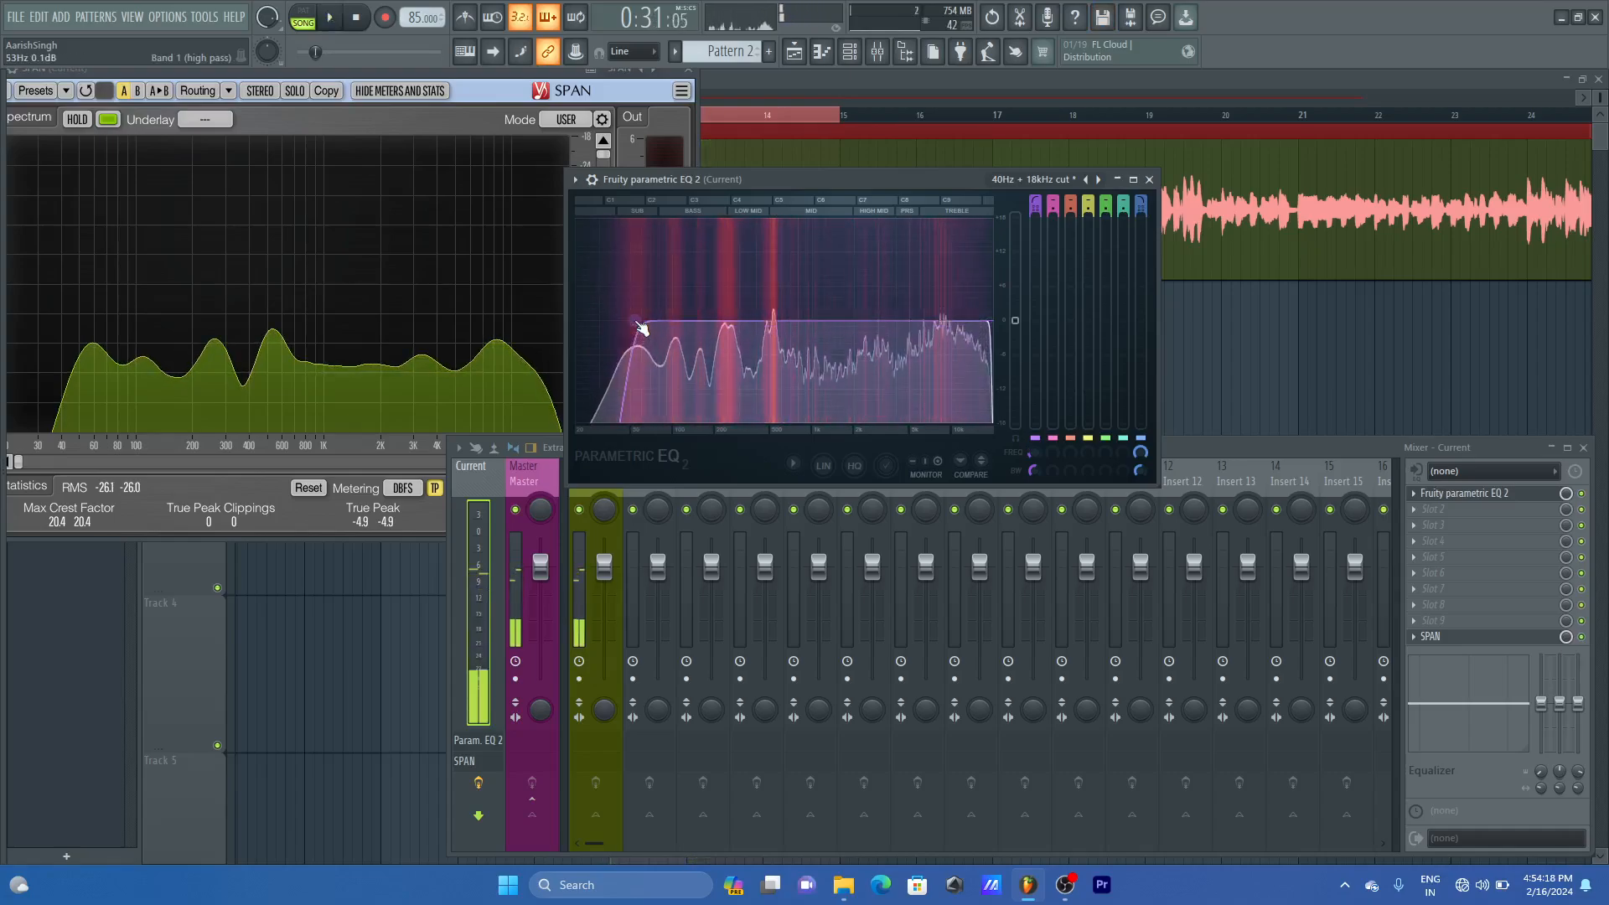
- Set the band 1 high-pass order to 2 and raise its cutoff to about 66 Hz while playing the section
right_click(639, 323)
mouse_move(672, 385)
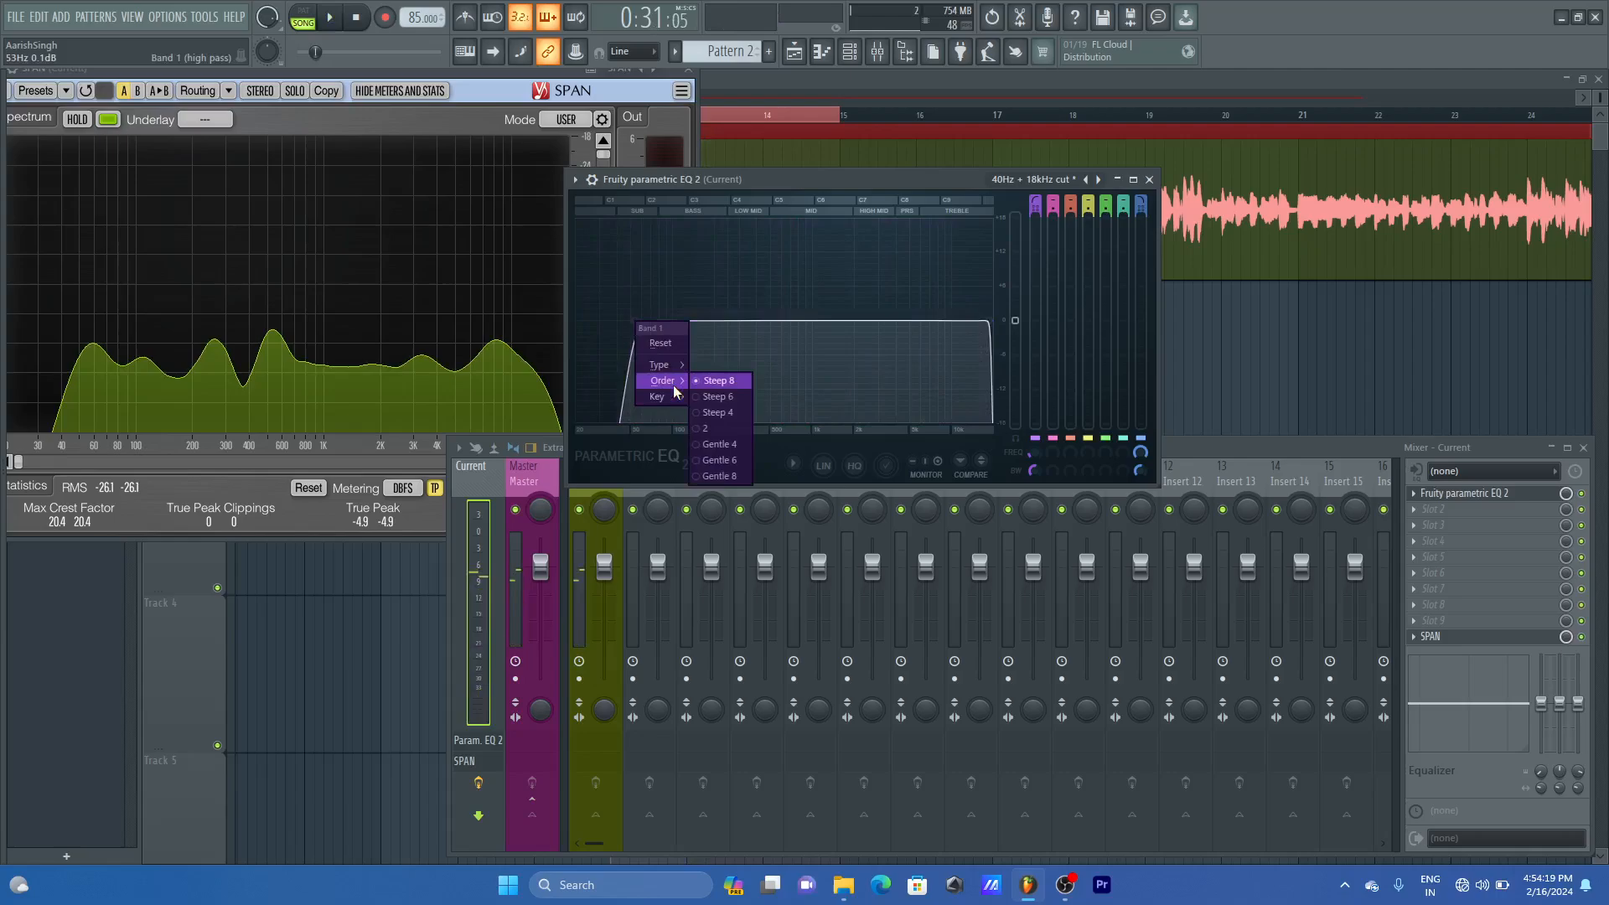
left_click(714, 423)
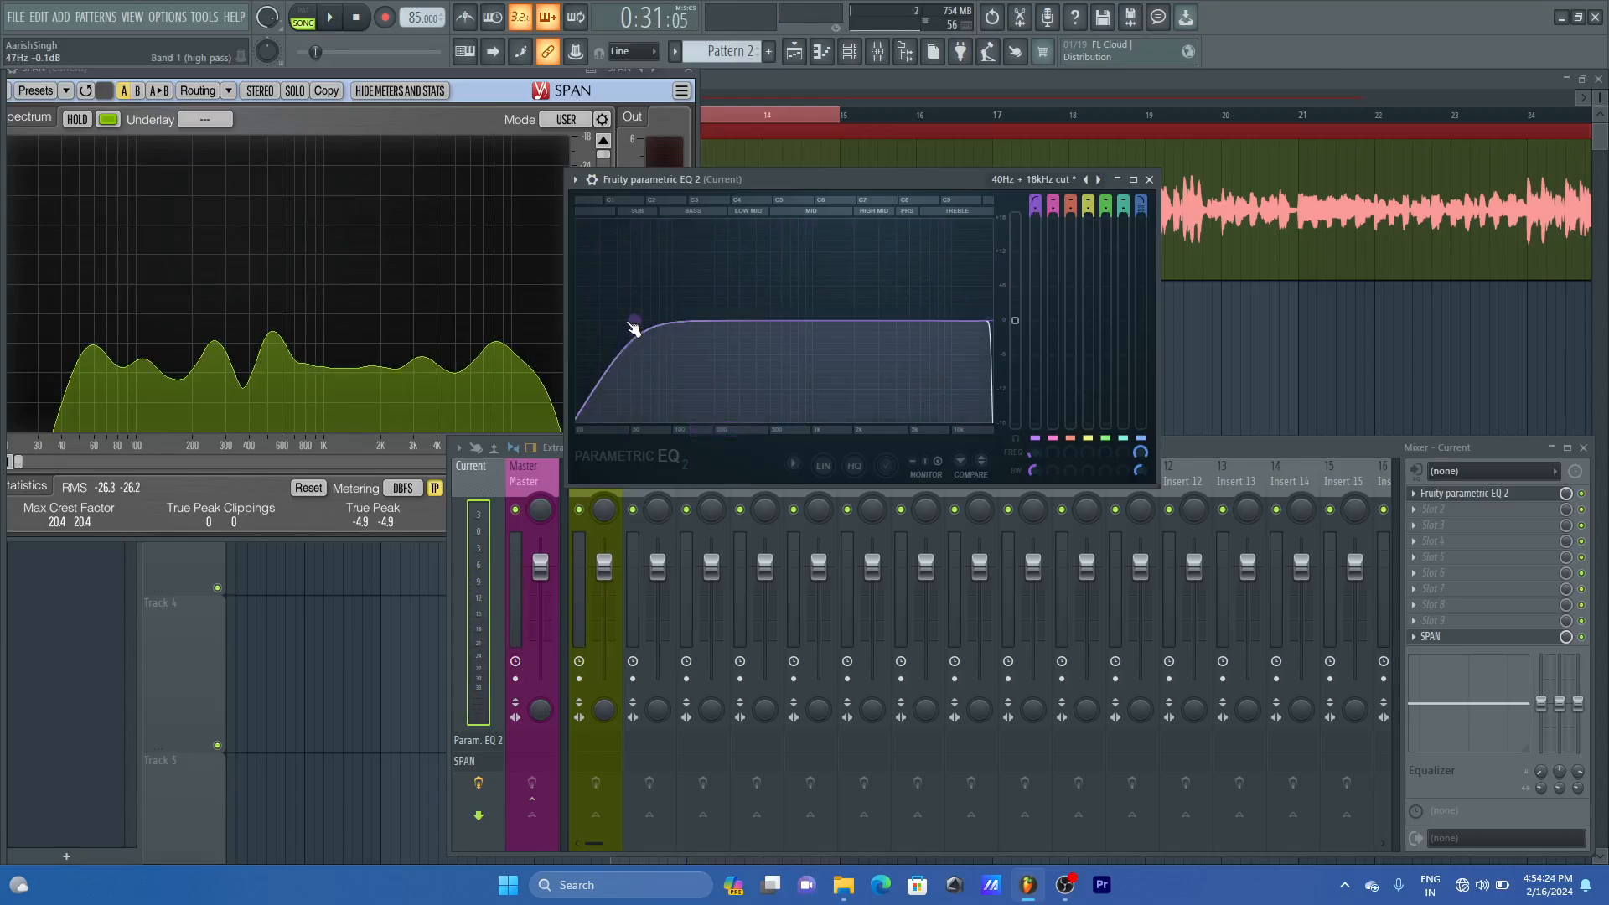
key("space")
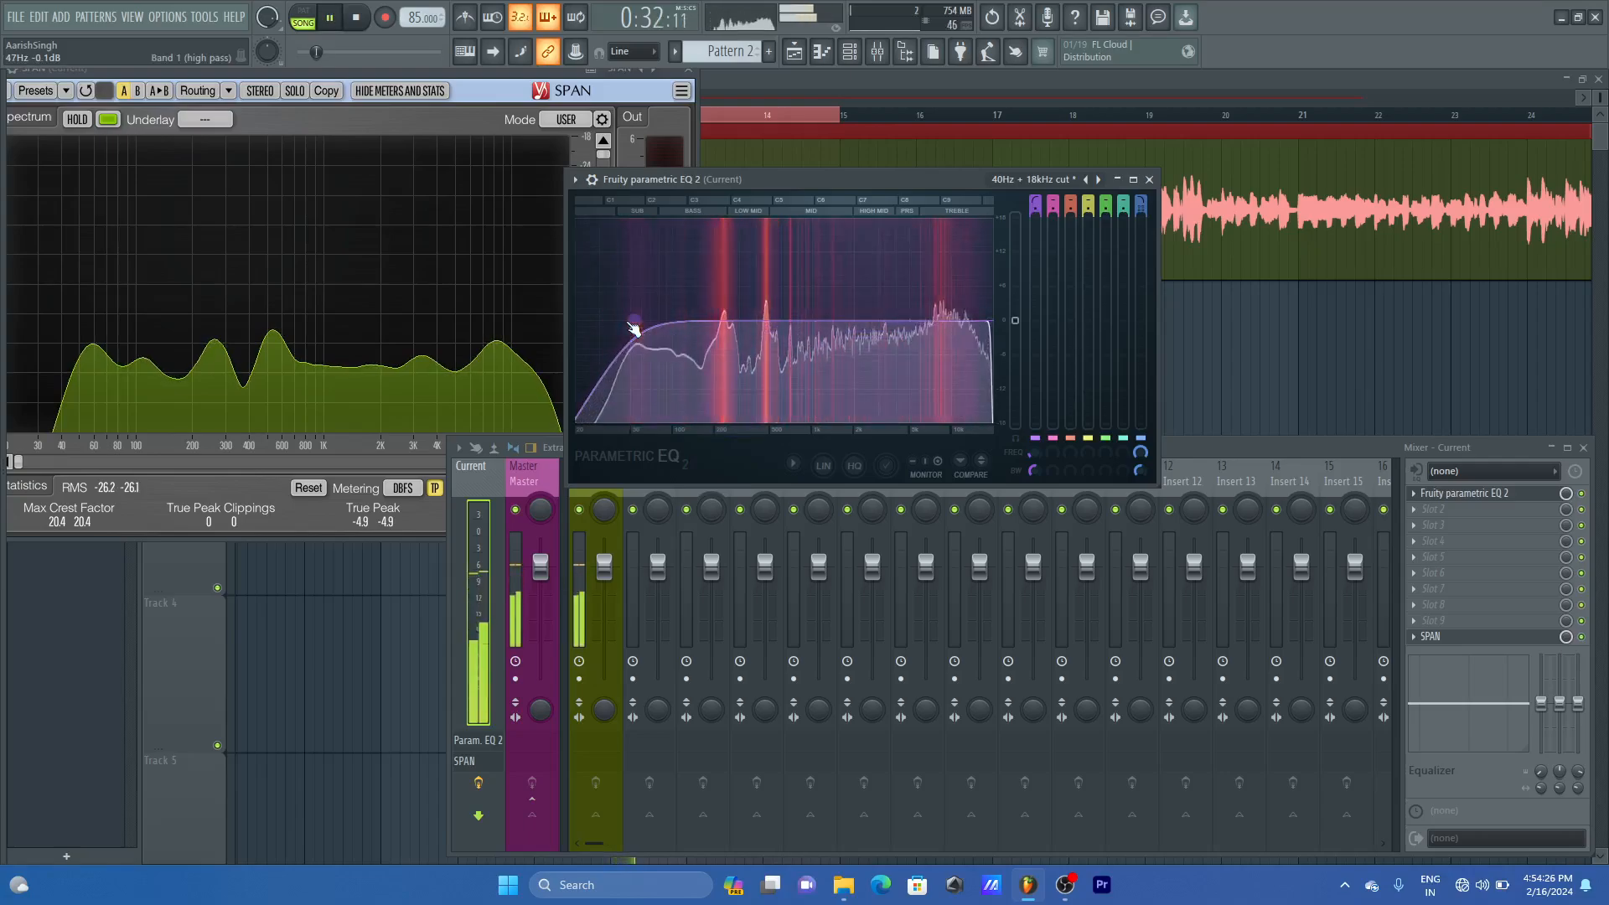
mouse_move(634, 322)
left_mouse_down()
mouse_move(683, 321)
mouse_move(649, 321)
left_mouse_up()
key("space")
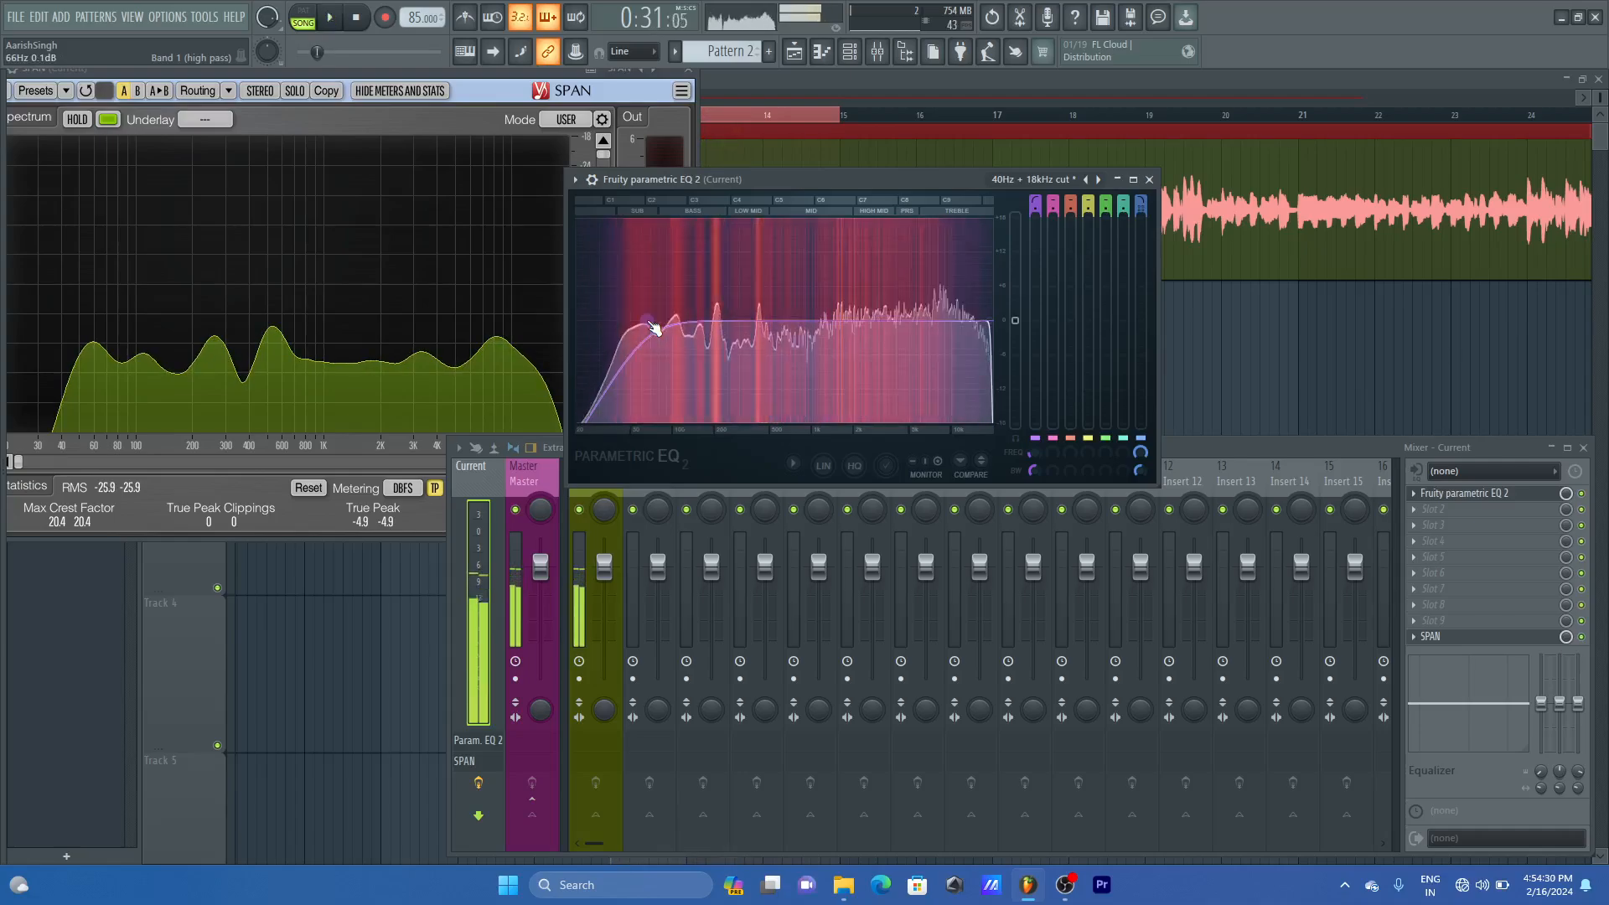
- Set the band 1 high-pass order to Steep 4 and lower its cutoff to about 21 Hz while playing the section
right_click(649, 322)
mouse_move(675, 381)
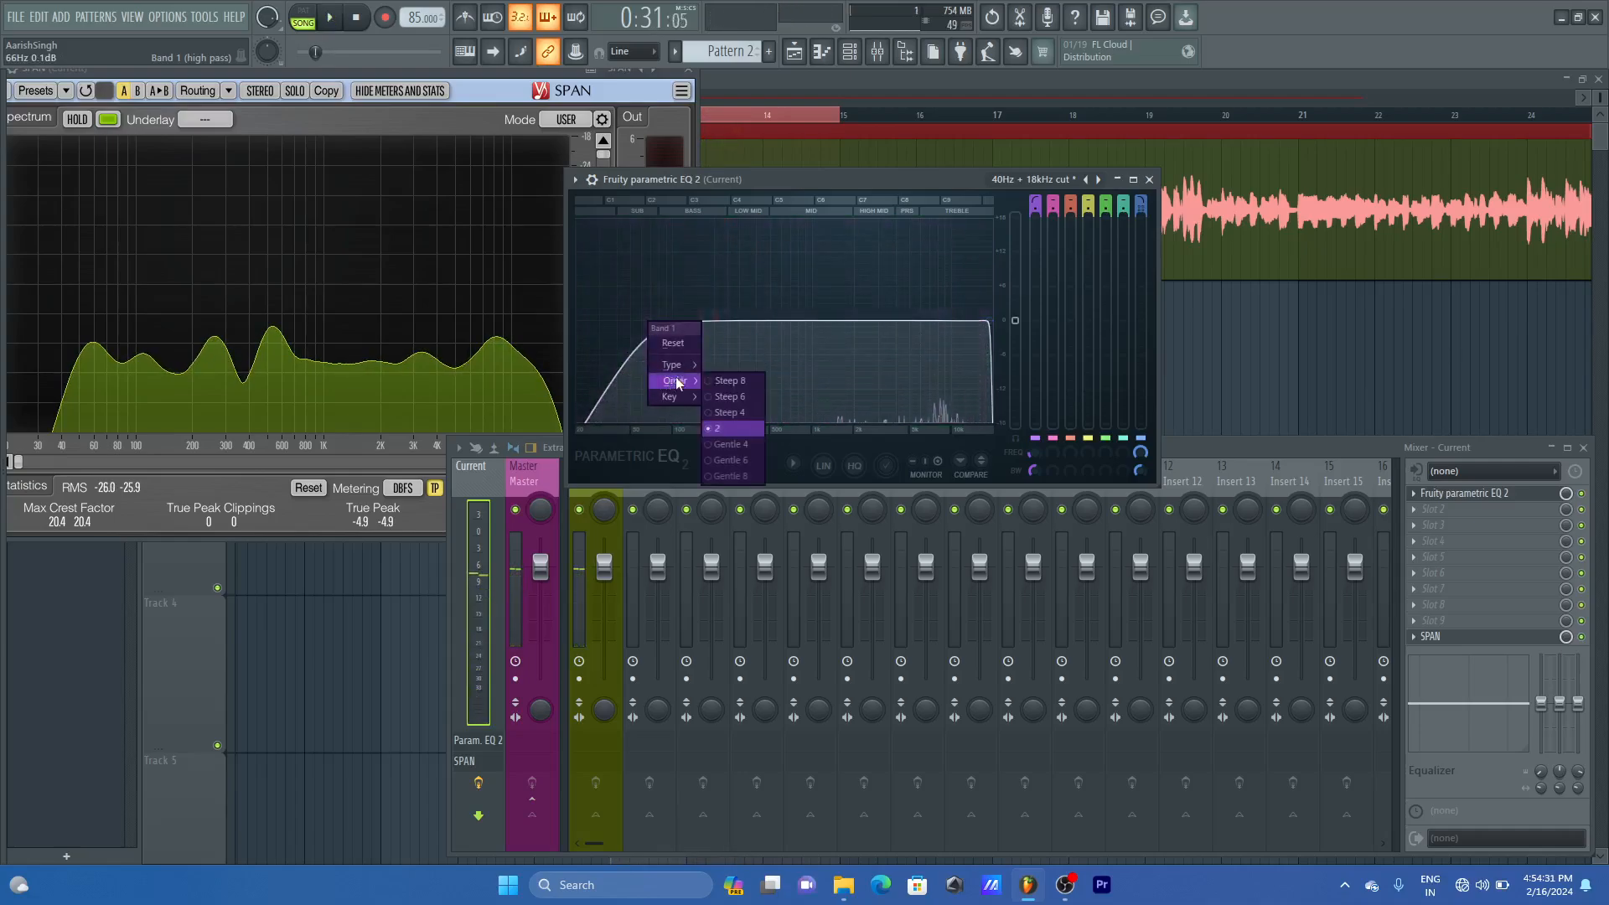
left_click(729, 412)
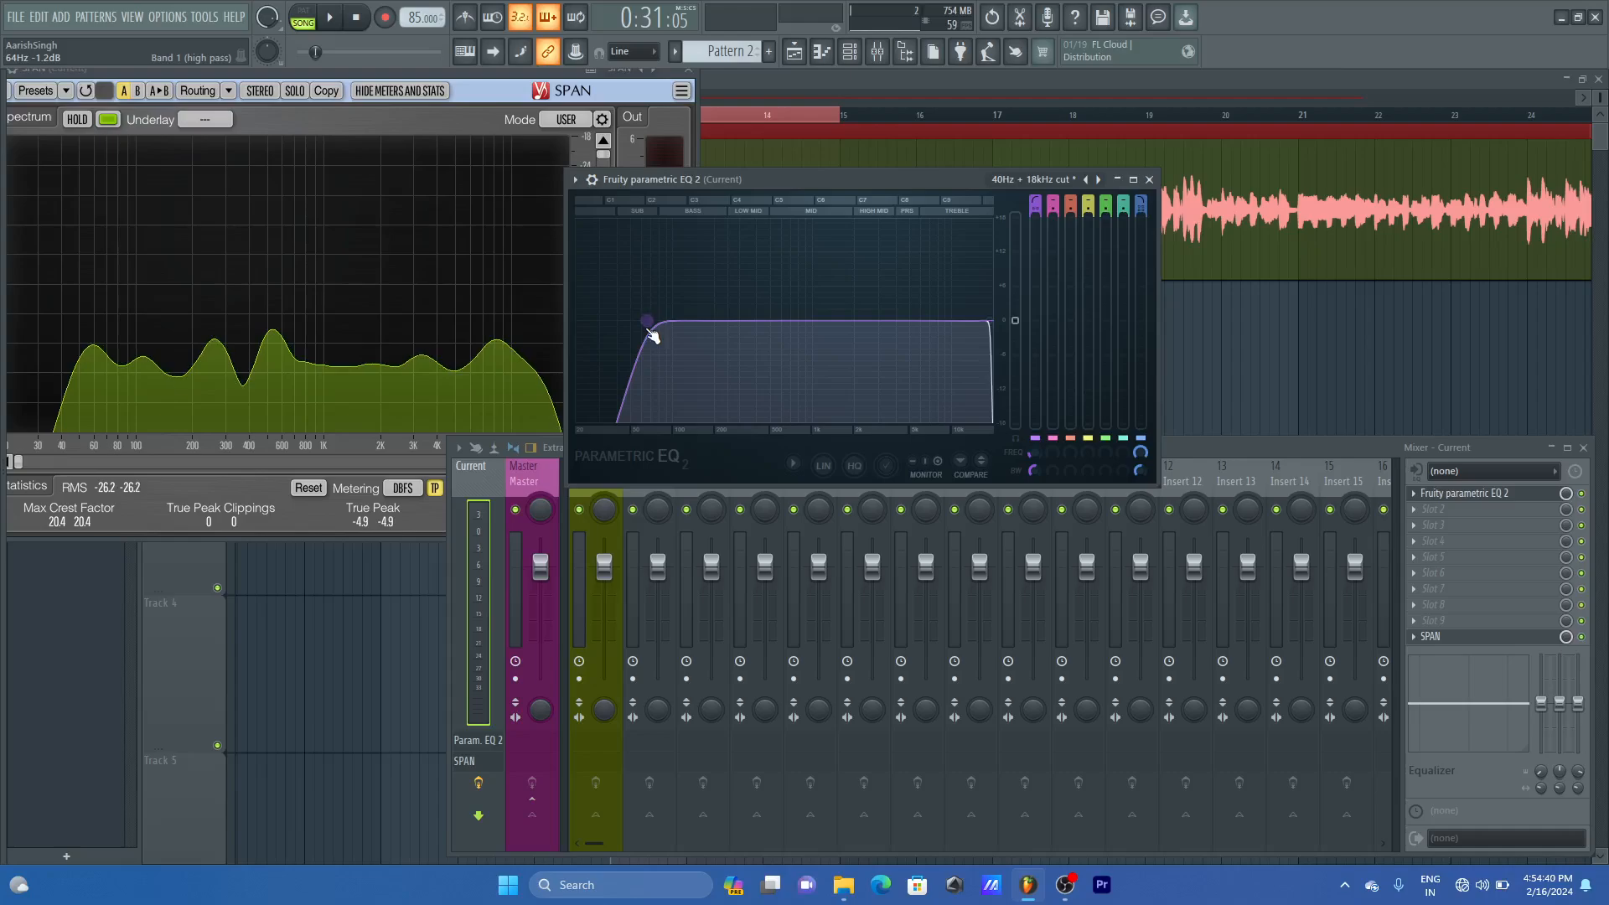
key("space")
left_click_drag(649, 326, 579, 323)
key("space")
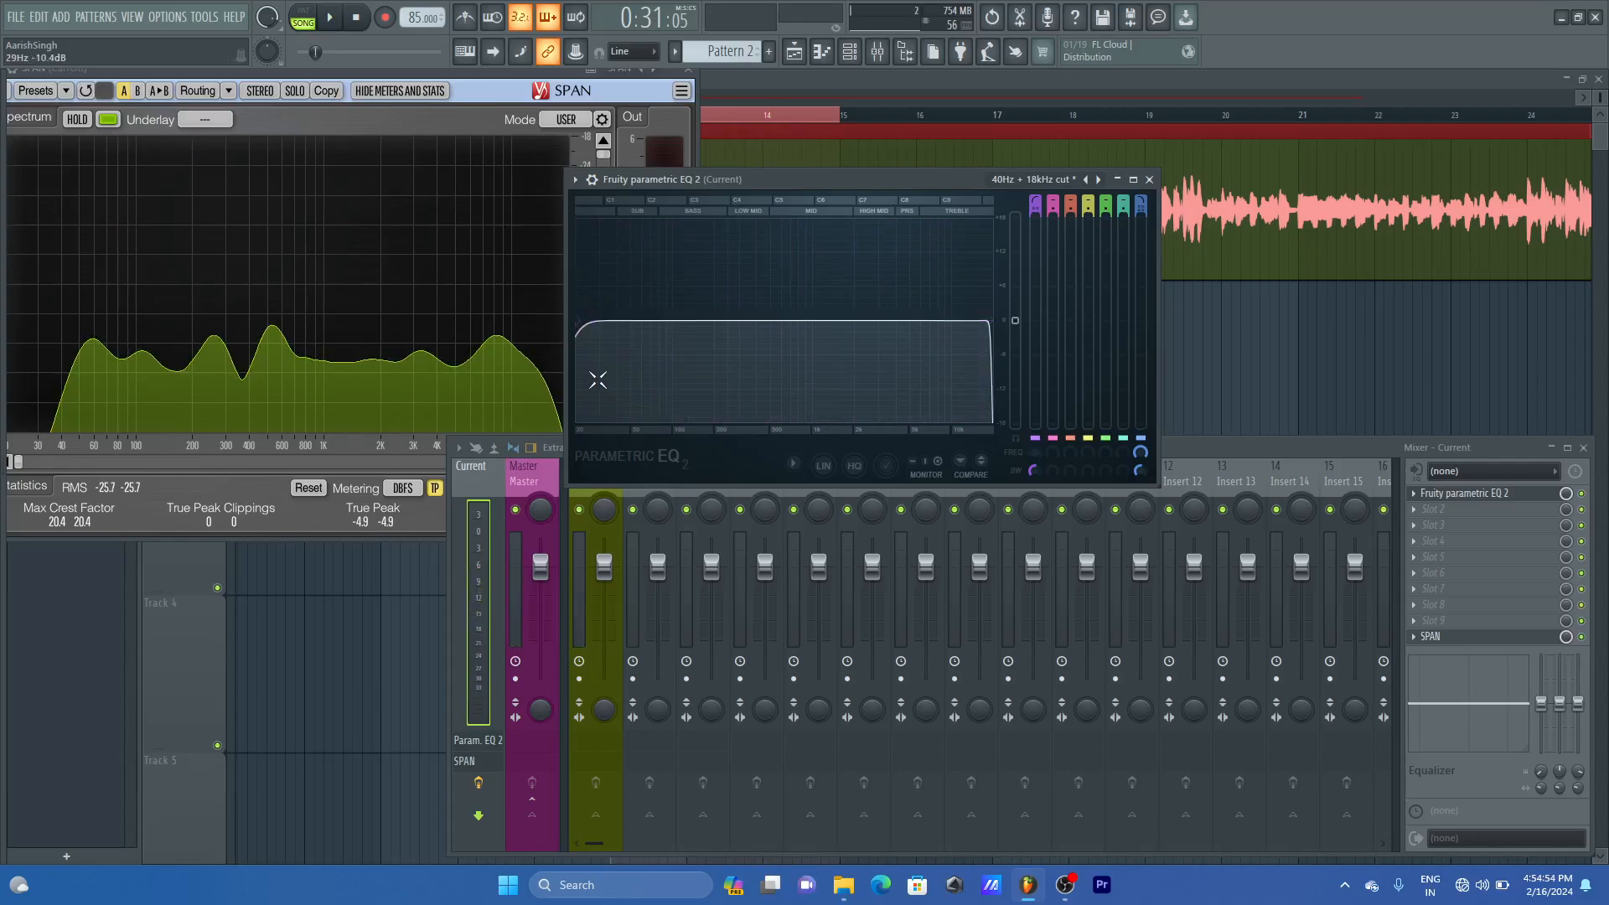
key("space")
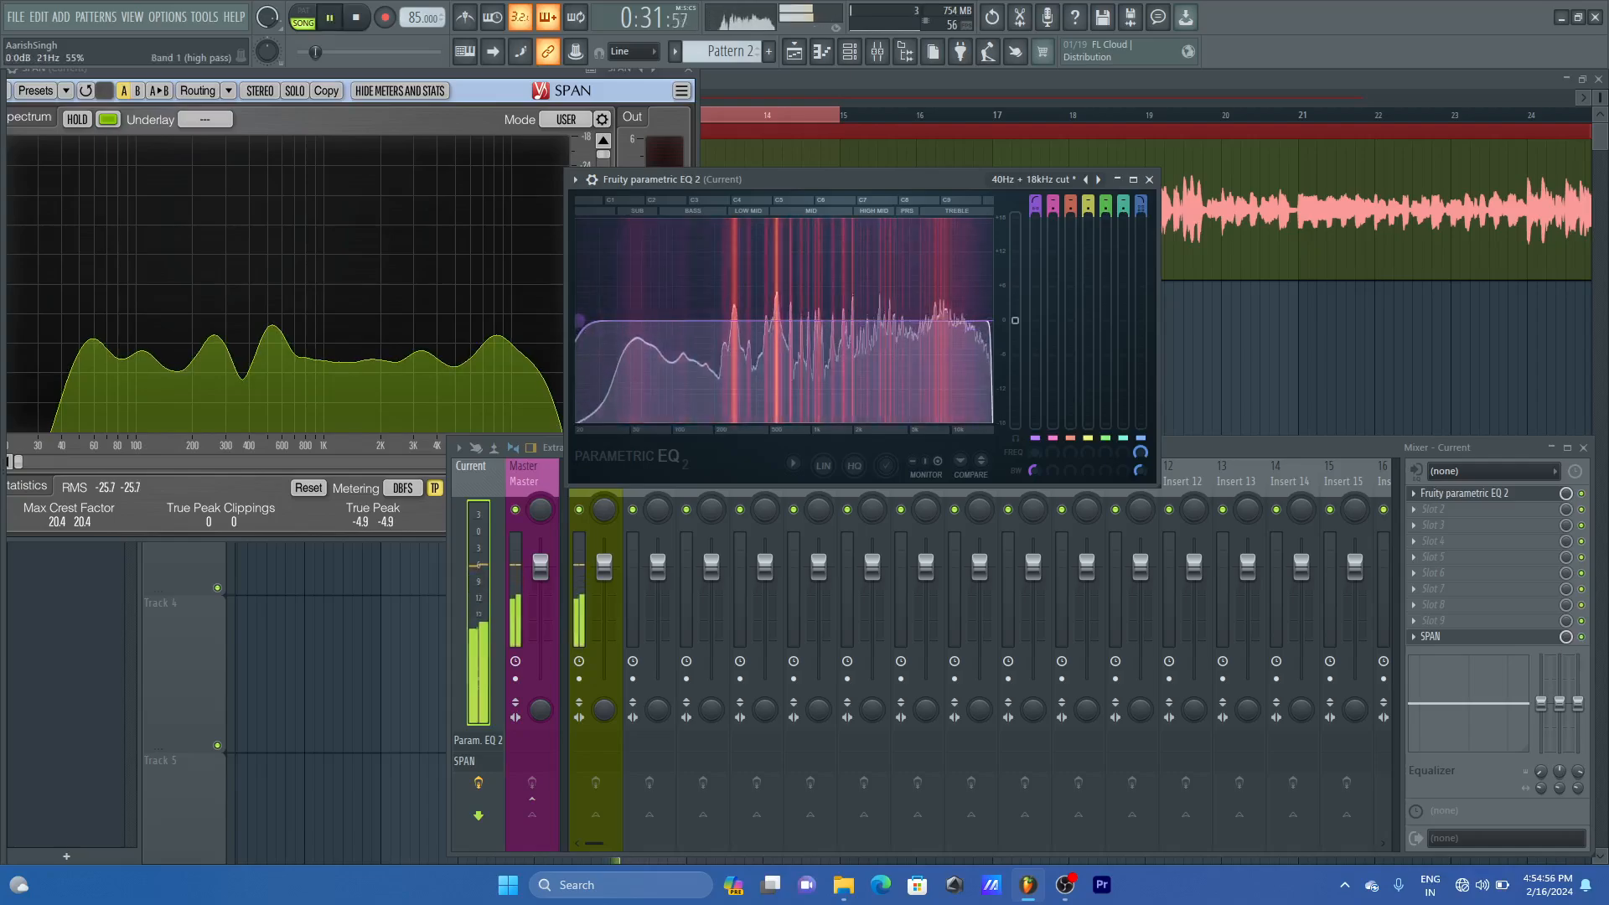
key("space")
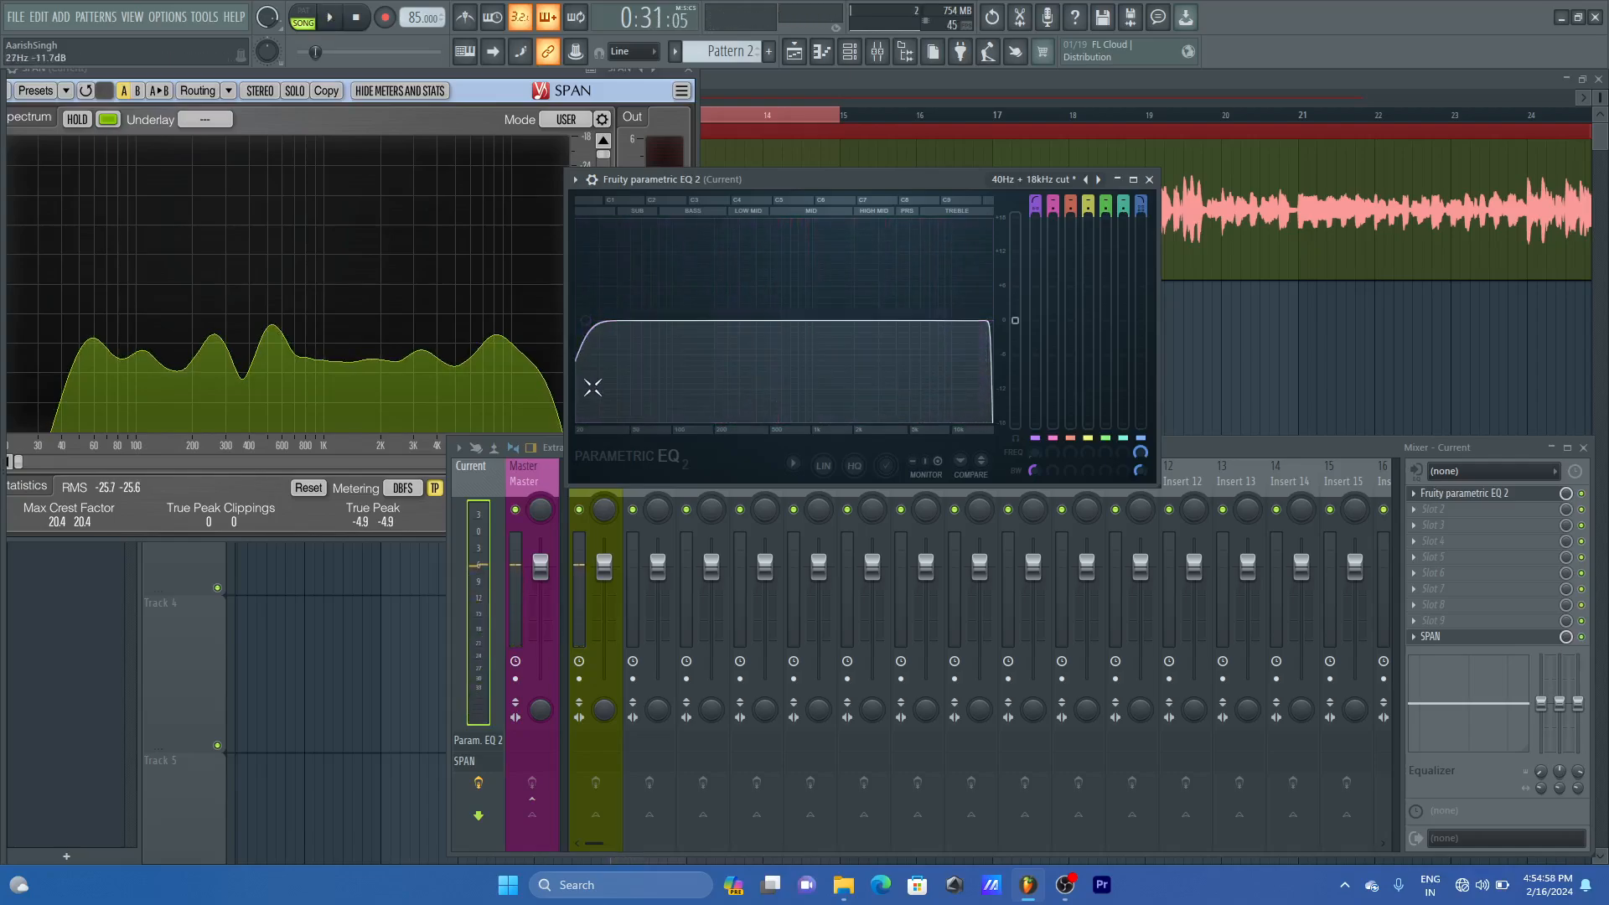
- Set the band 1 high-pass order back to 2 and sweep its cutoff up to about 70 Hz during playback
right_click(587, 322)
mouse_move(615, 379)
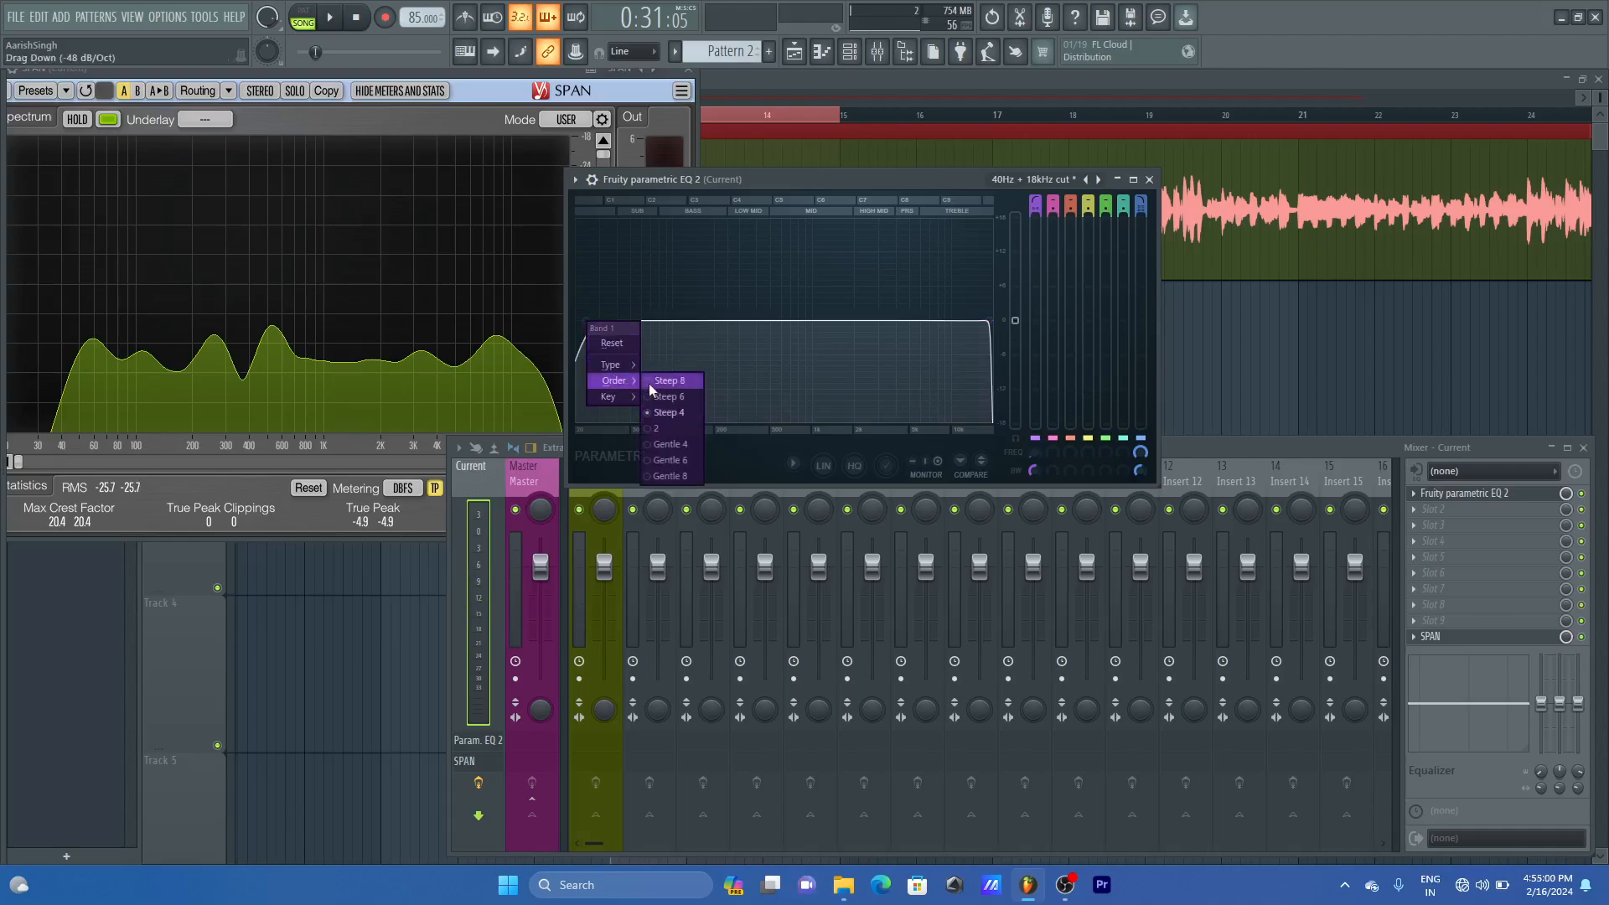
left_click(662, 429)
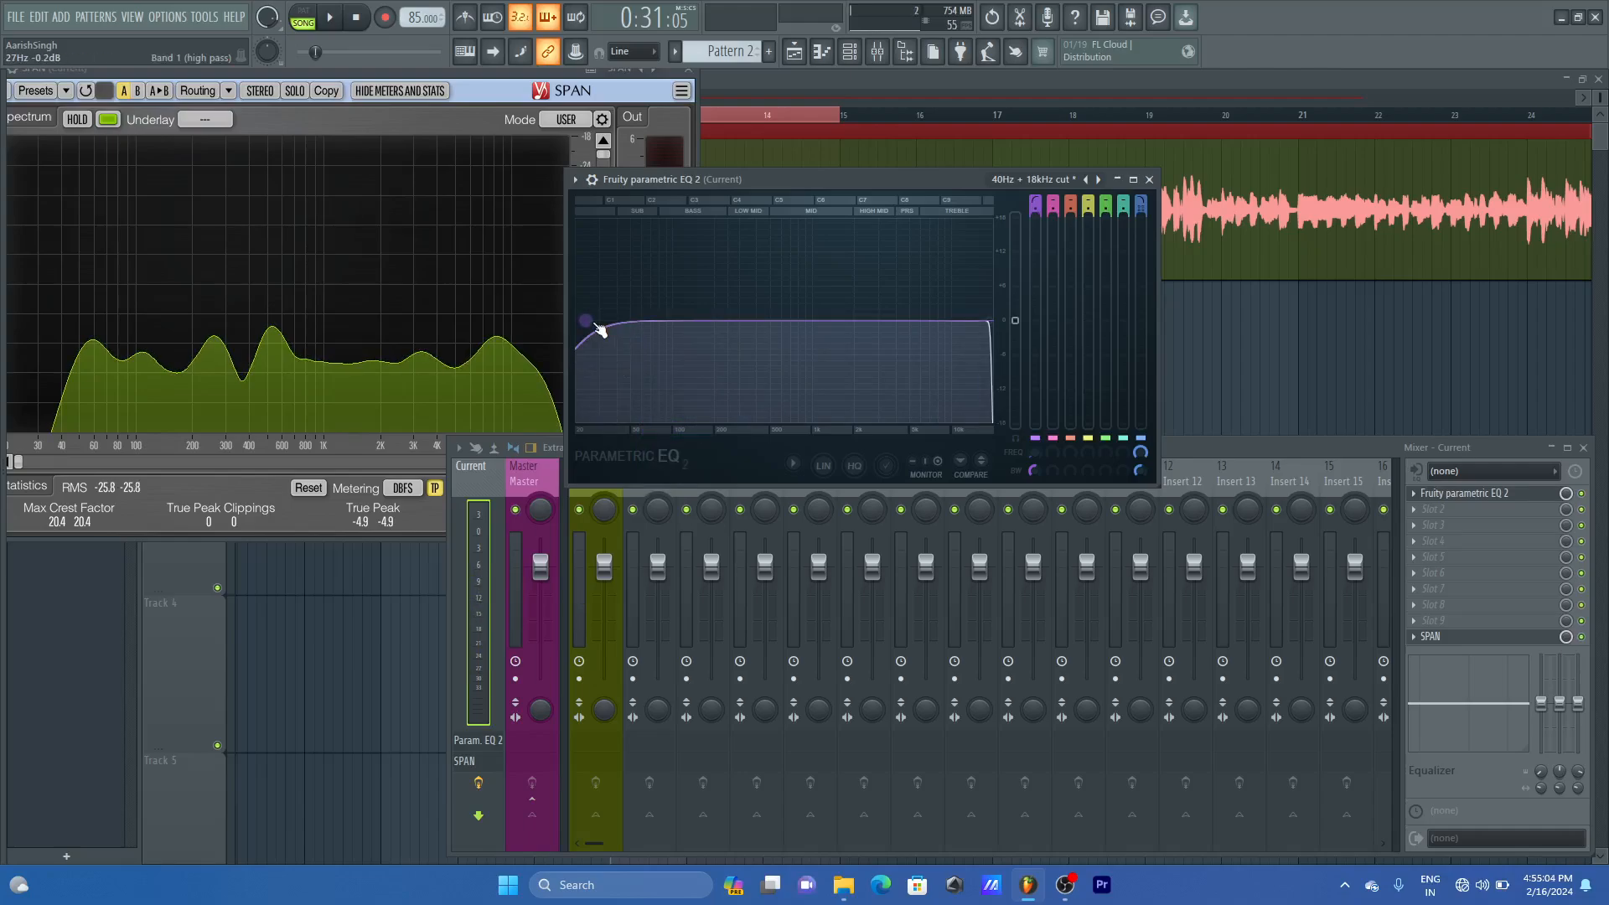
key("space")
left_click_drag(594, 325, 656, 321)
key("space")
- Set the band 1 high-pass cutoff to the key A#0 - 29.1Hz and play the section to check the low end
right_click(656, 326)
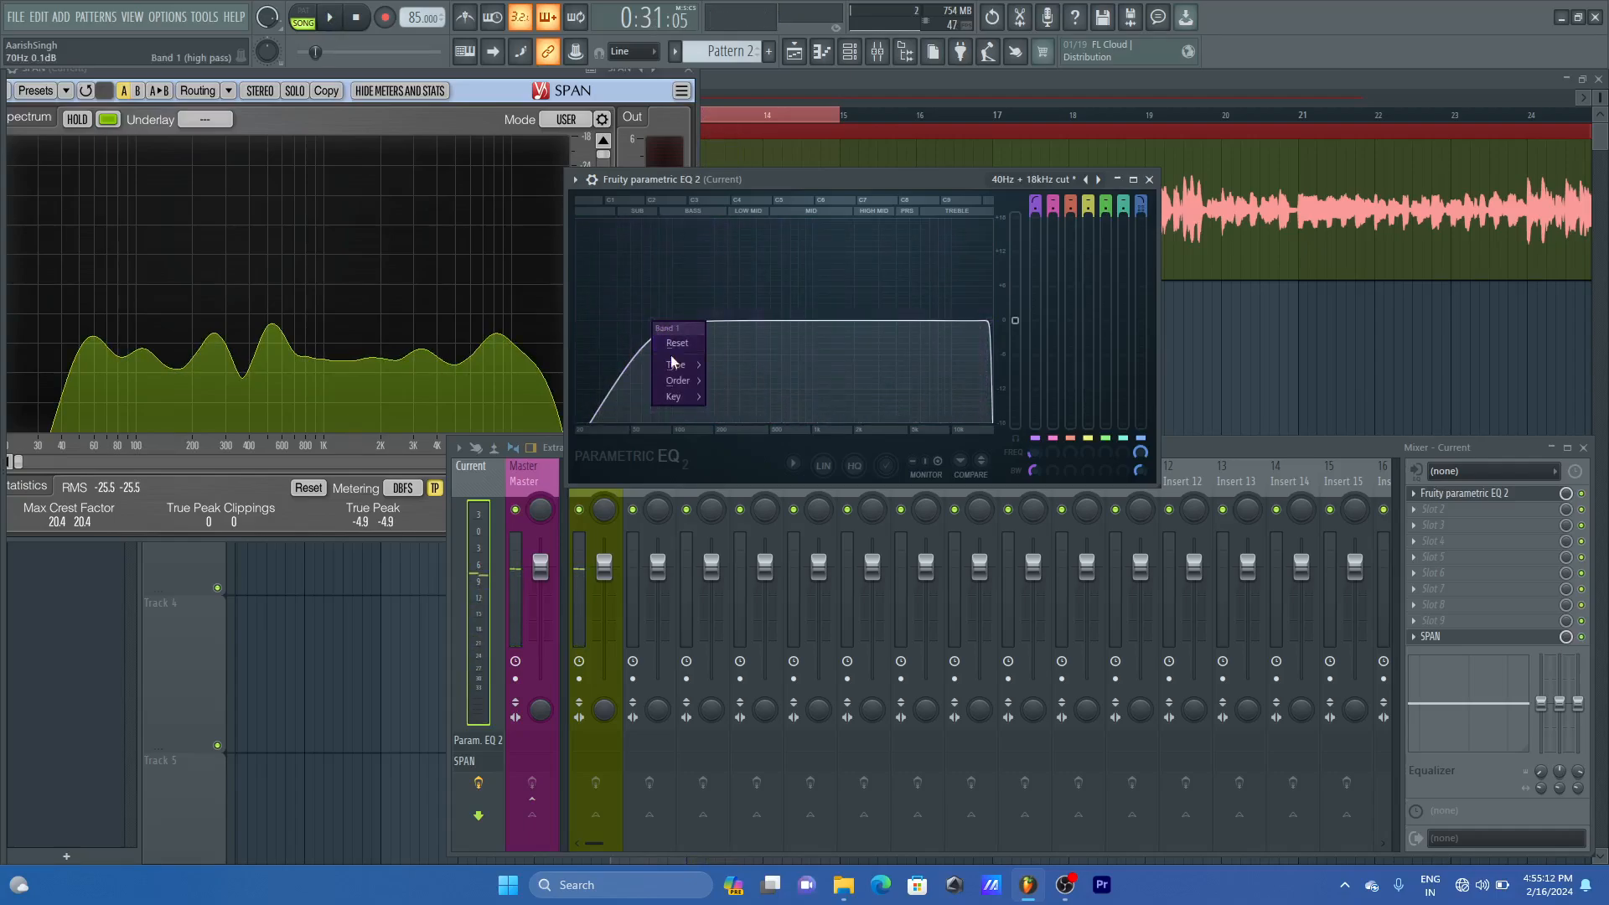
mouse_move(691, 401)
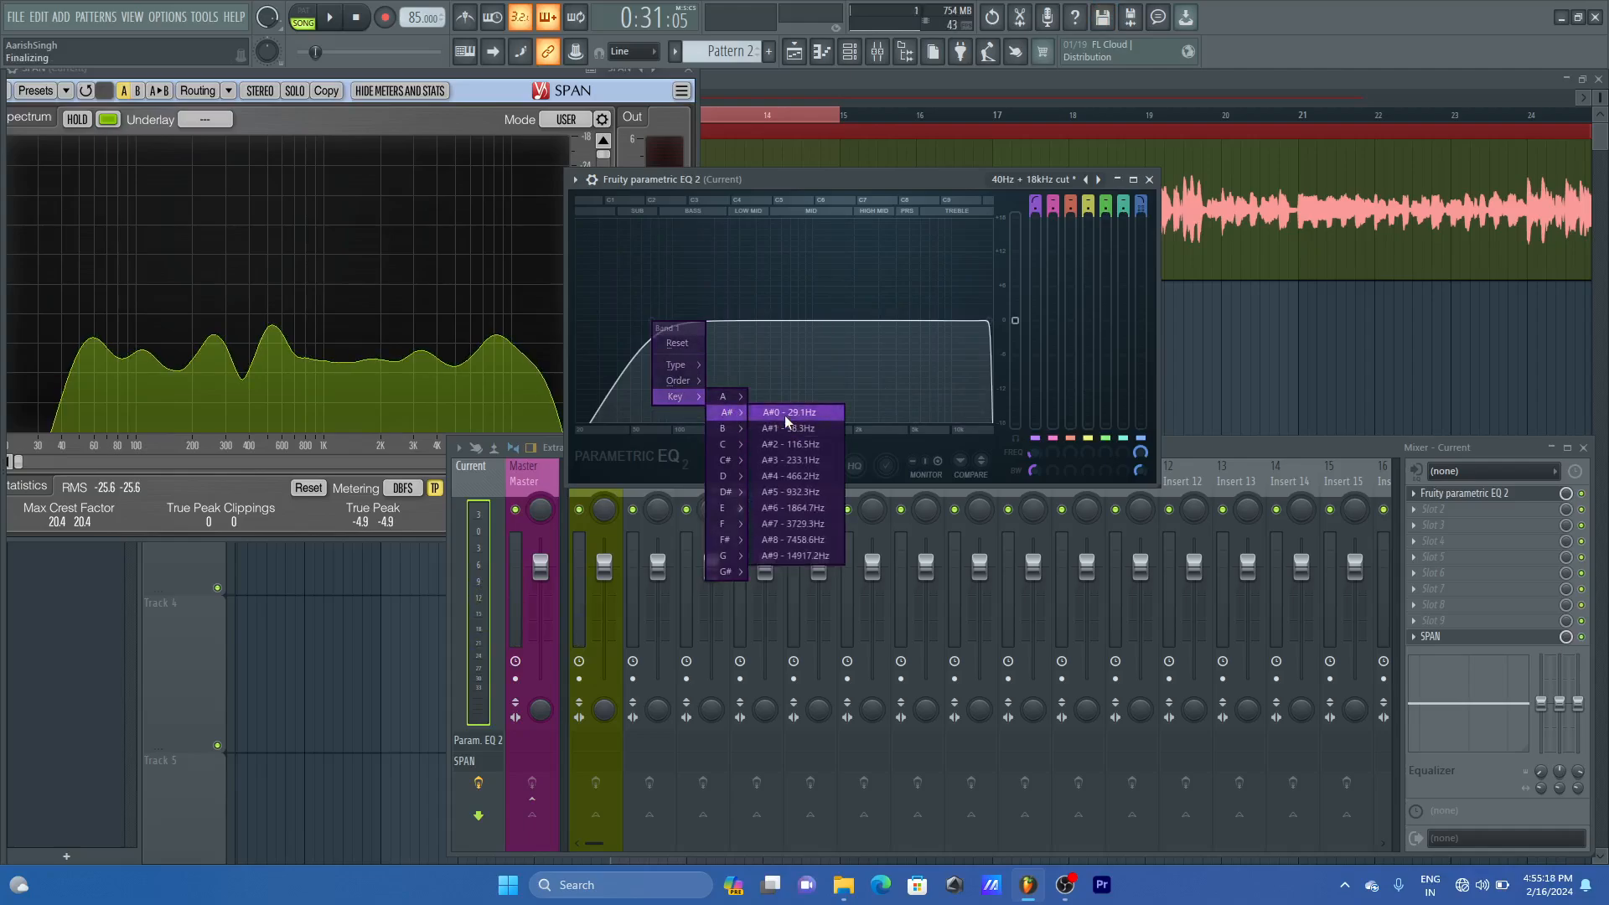
left_click(784, 415)
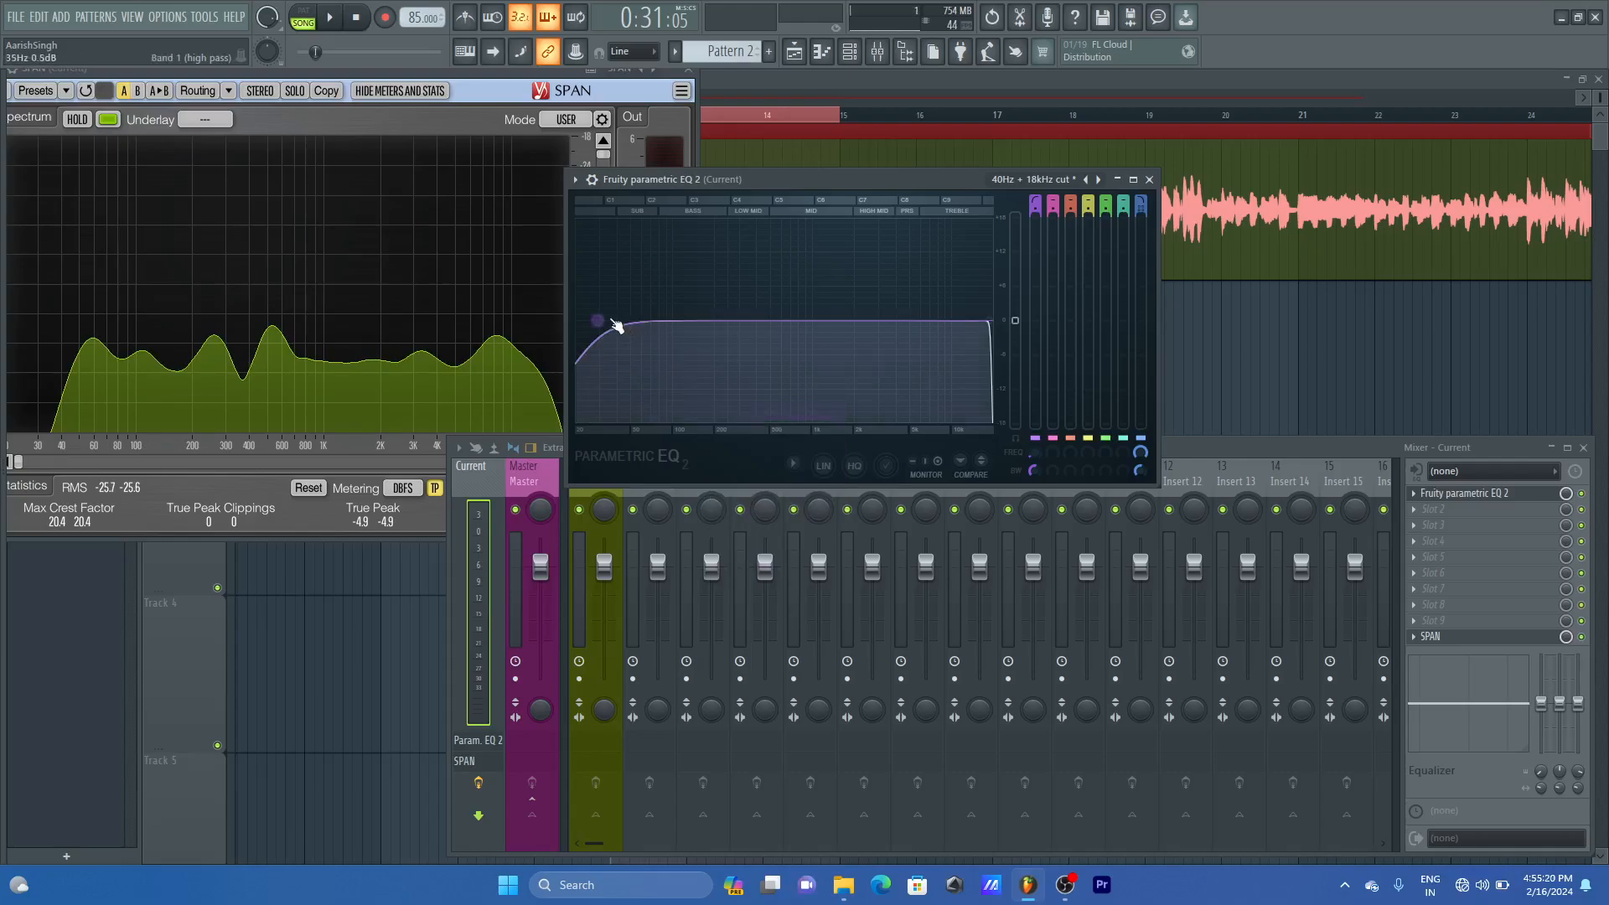
key("space")
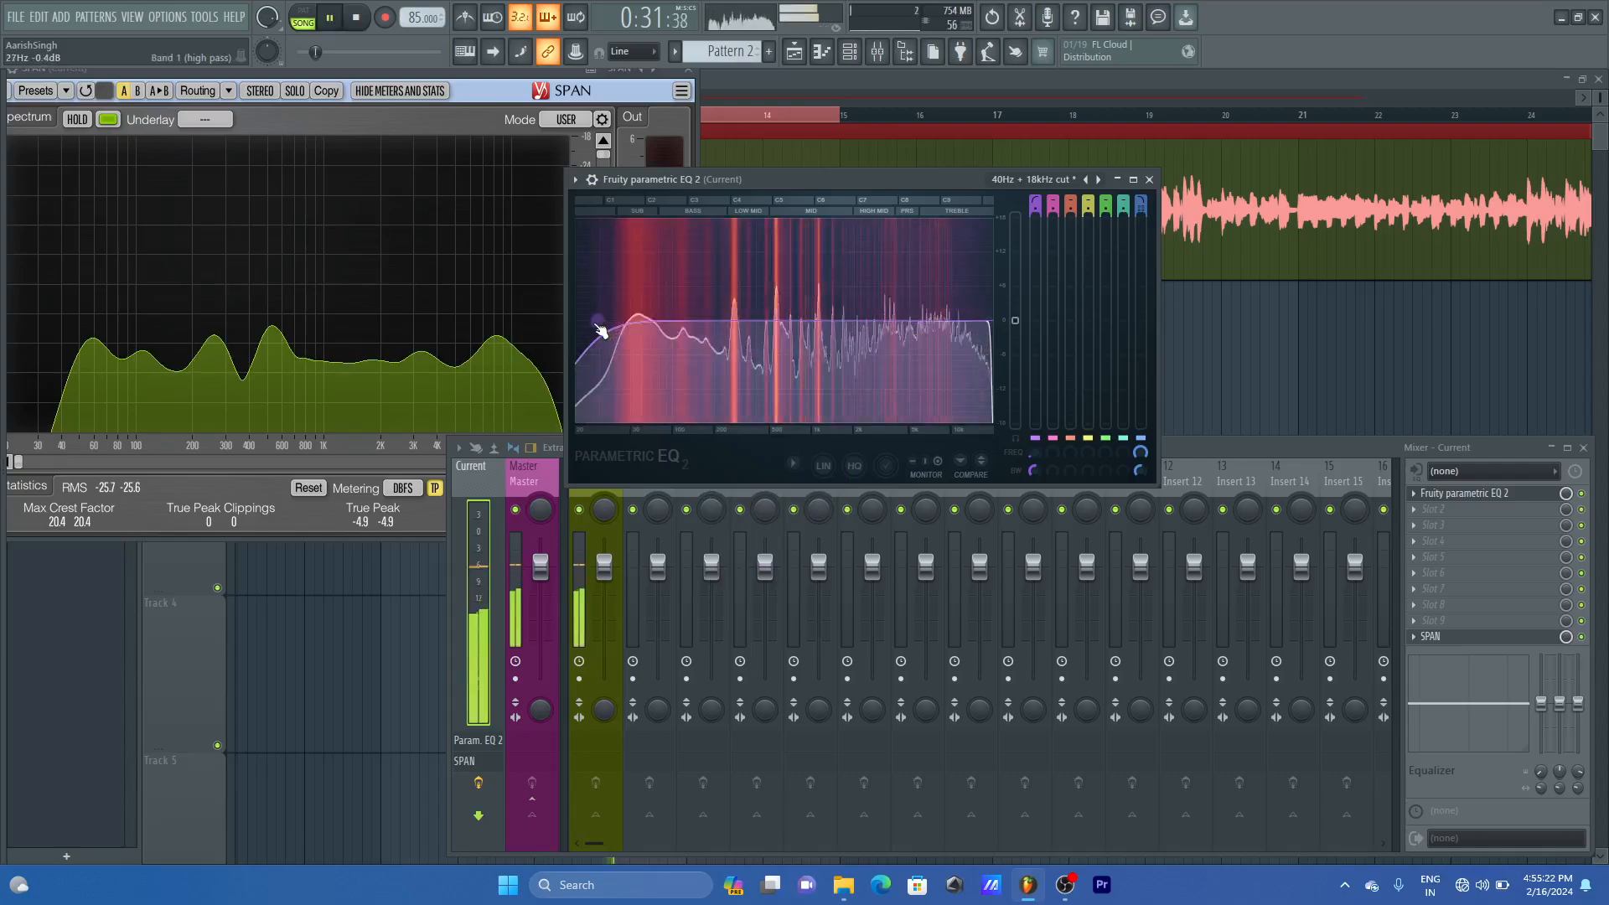
key("space")
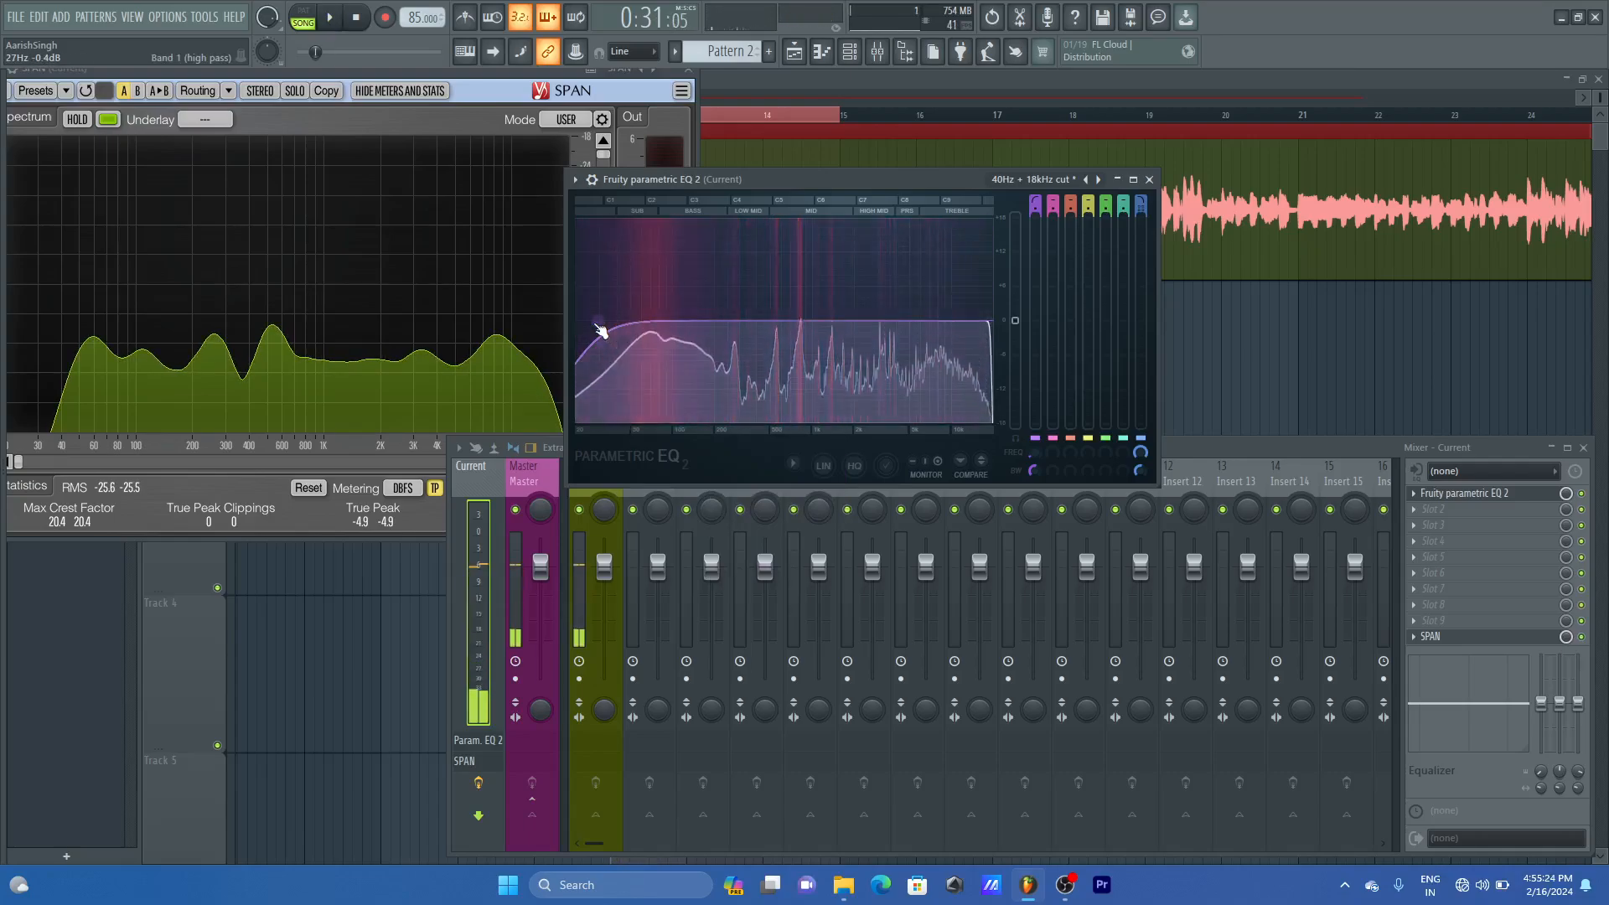
- Set the band 1 high-pass order to Steep 4 and play the section to check the low end
right_click(599, 329)
mouse_move(633, 384)
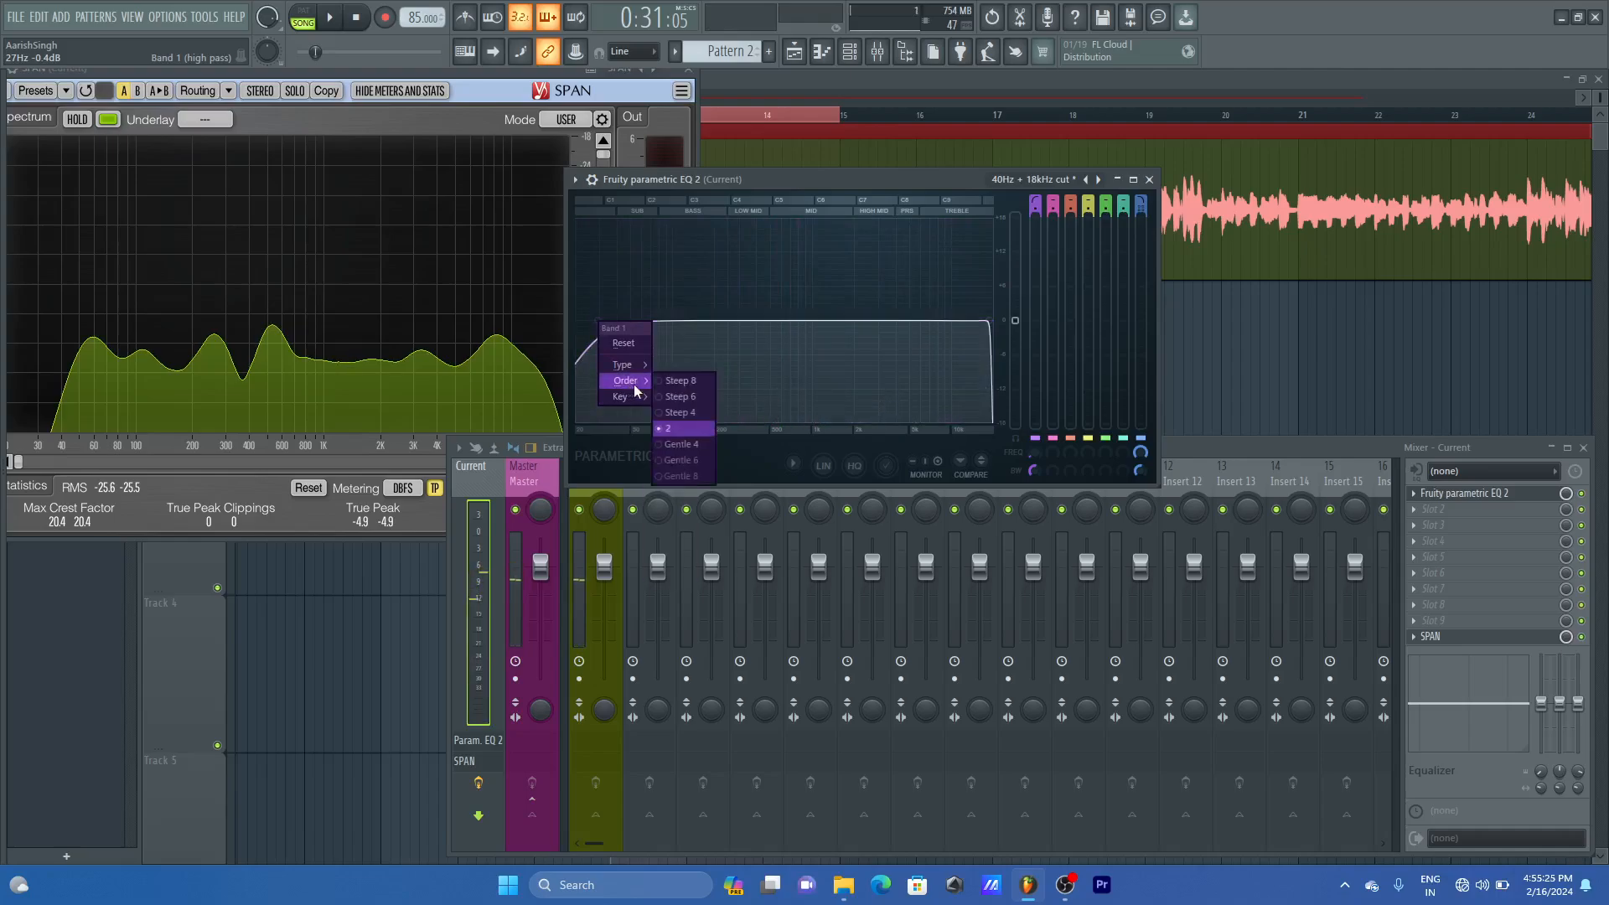
left_click(679, 415)
key("space")
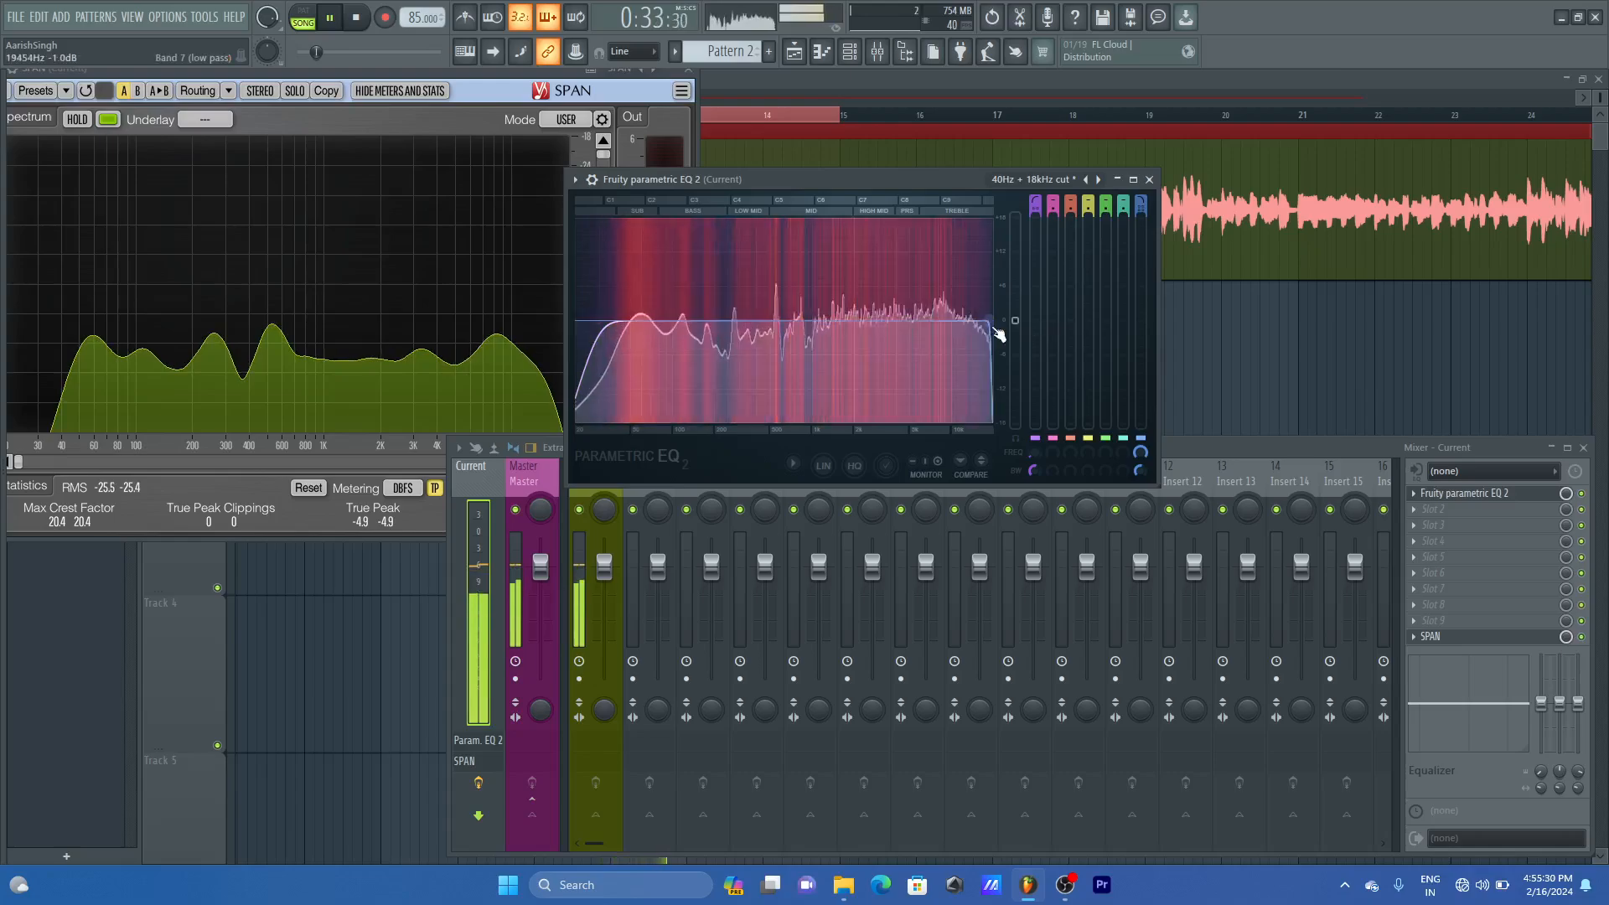
key("space")
- Lower the band 7 low-pass cutoff slightly and play the section to hear the high end
mouse_move(994, 332)
left_mouse_down()
mouse_move(934, 328)
mouse_move(988, 320)
left_mouse_up()
key("space")
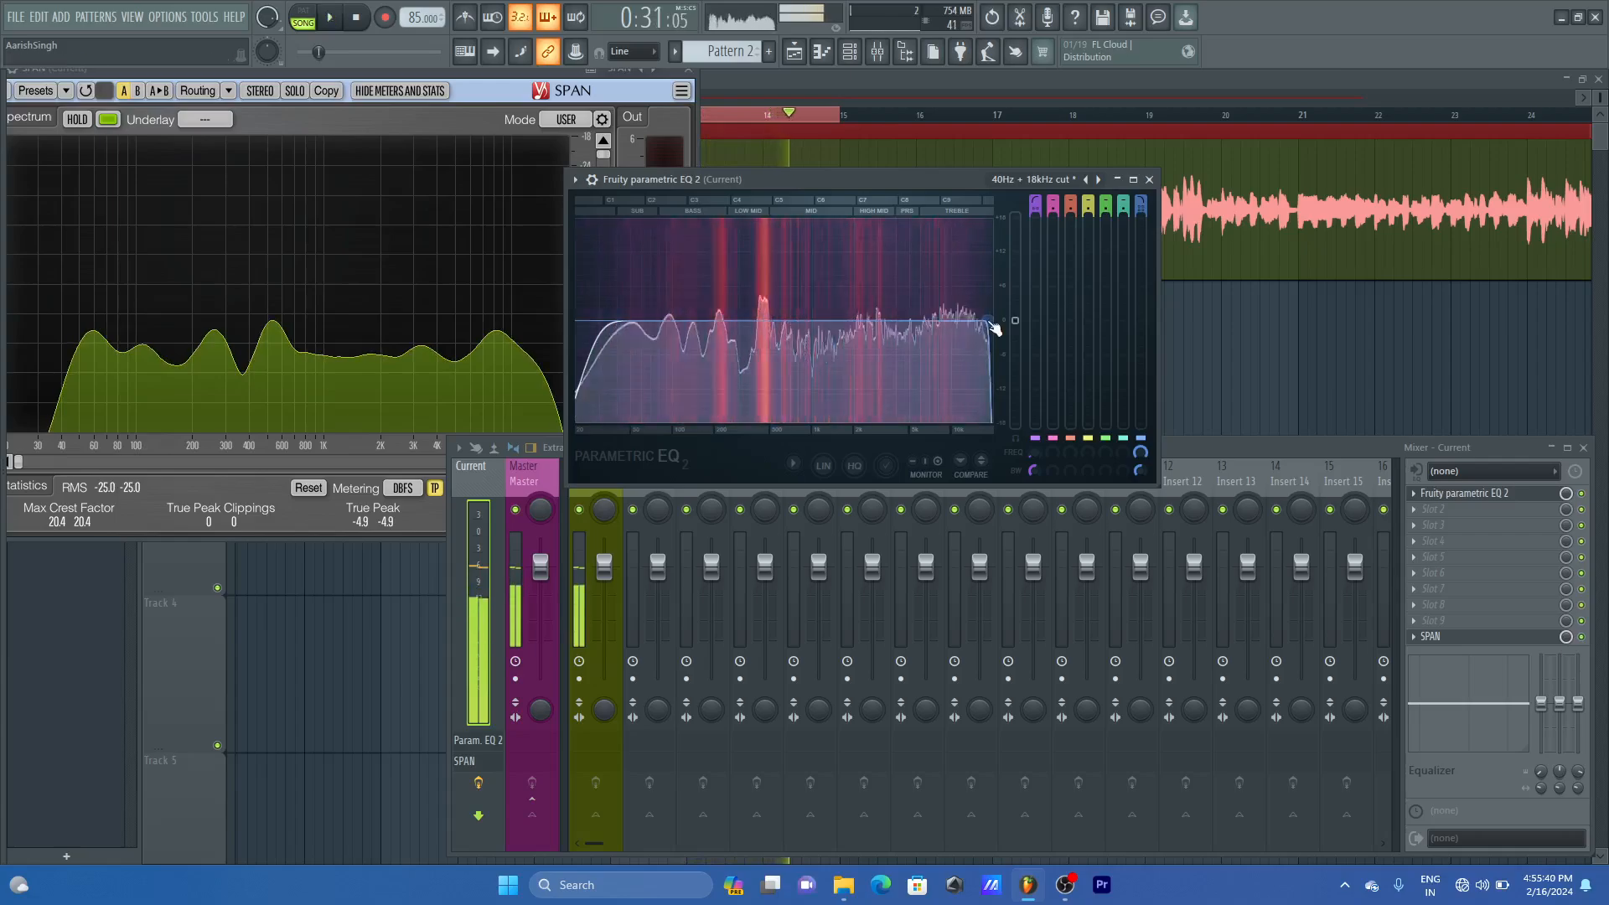
key("space")
- Set the band 7 low-pass cutoff to the key A#9 - 14917.2Hz and play the section briefly
right_click(990, 321)
mouse_move(1031, 397)
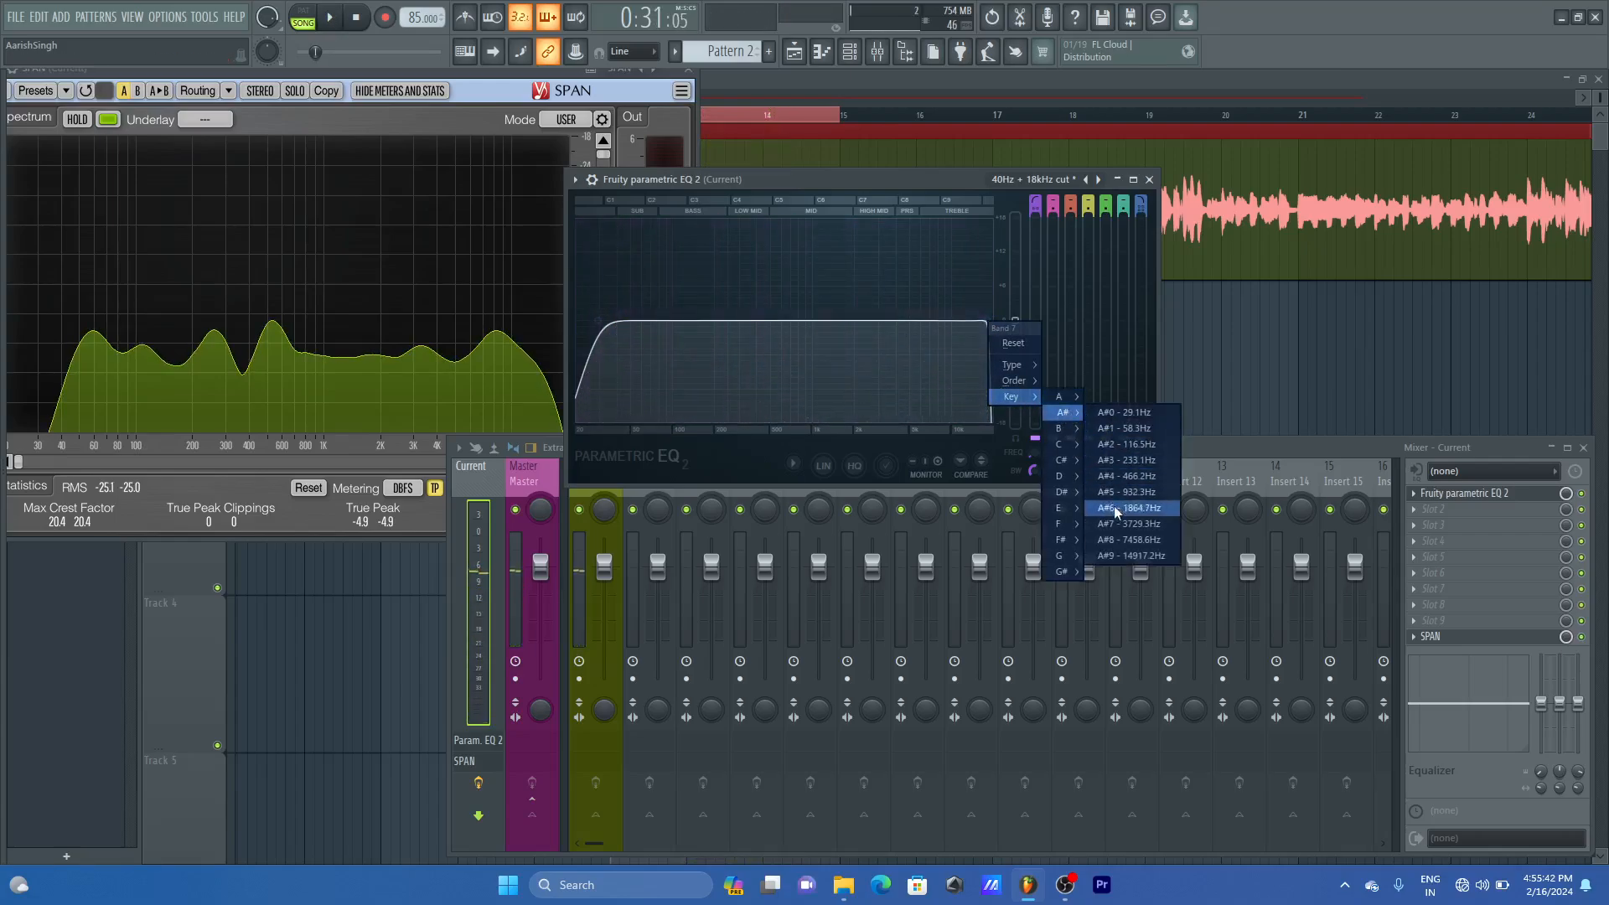
left_click(1134, 556)
key("space")
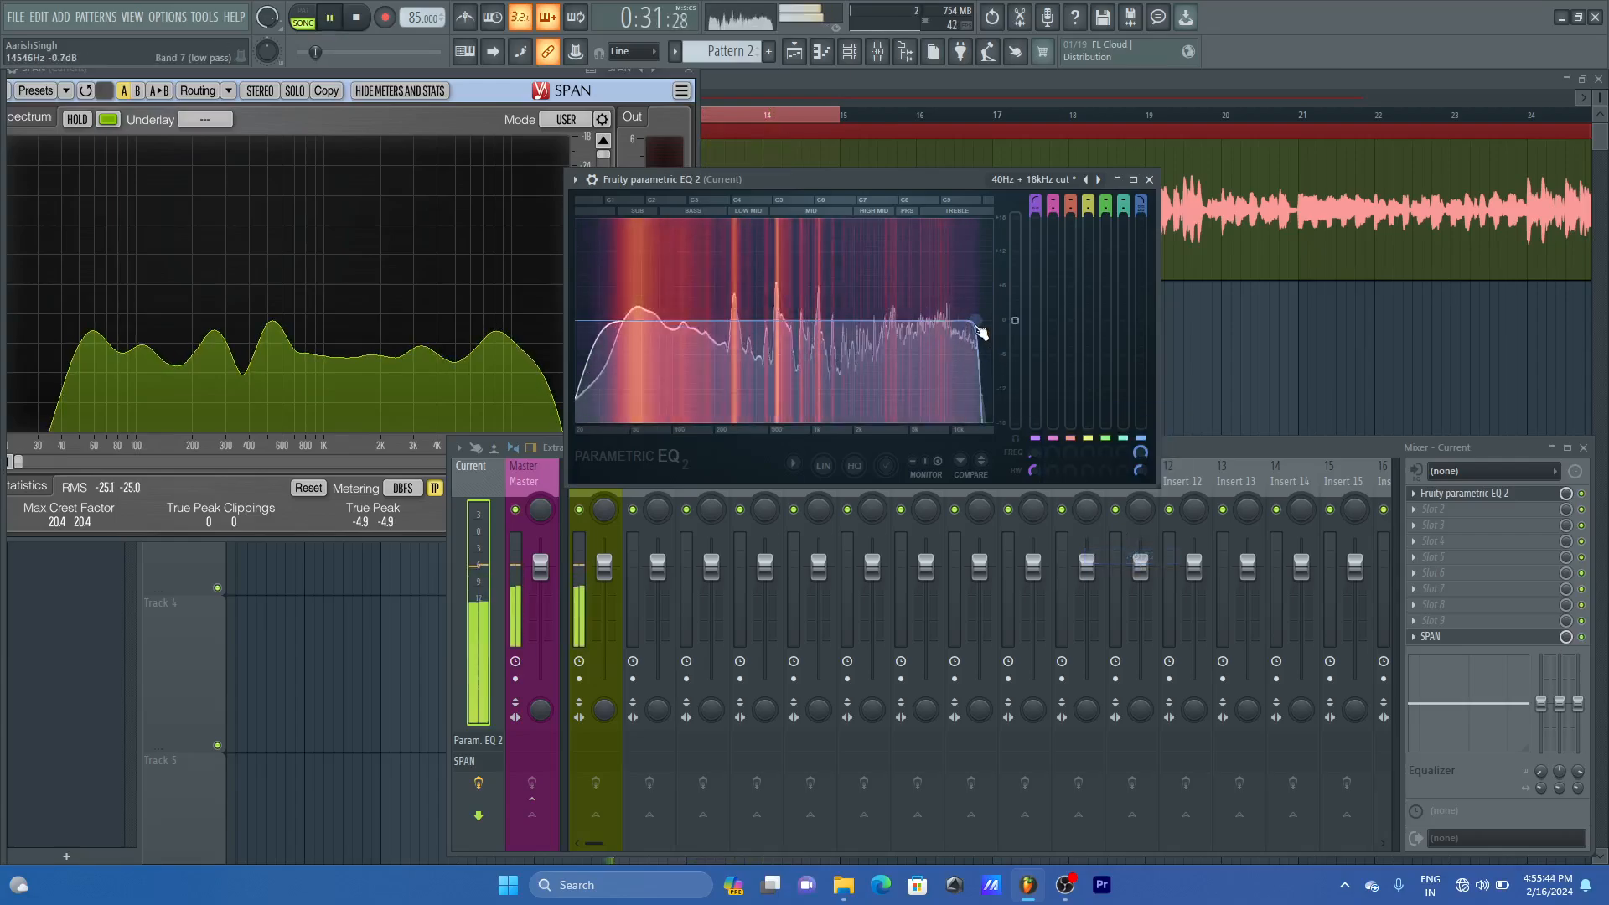
key("space")
- Raise the band 7 low-pass cutoff to about 16887 Hz while playing the section
right_click(974, 323)
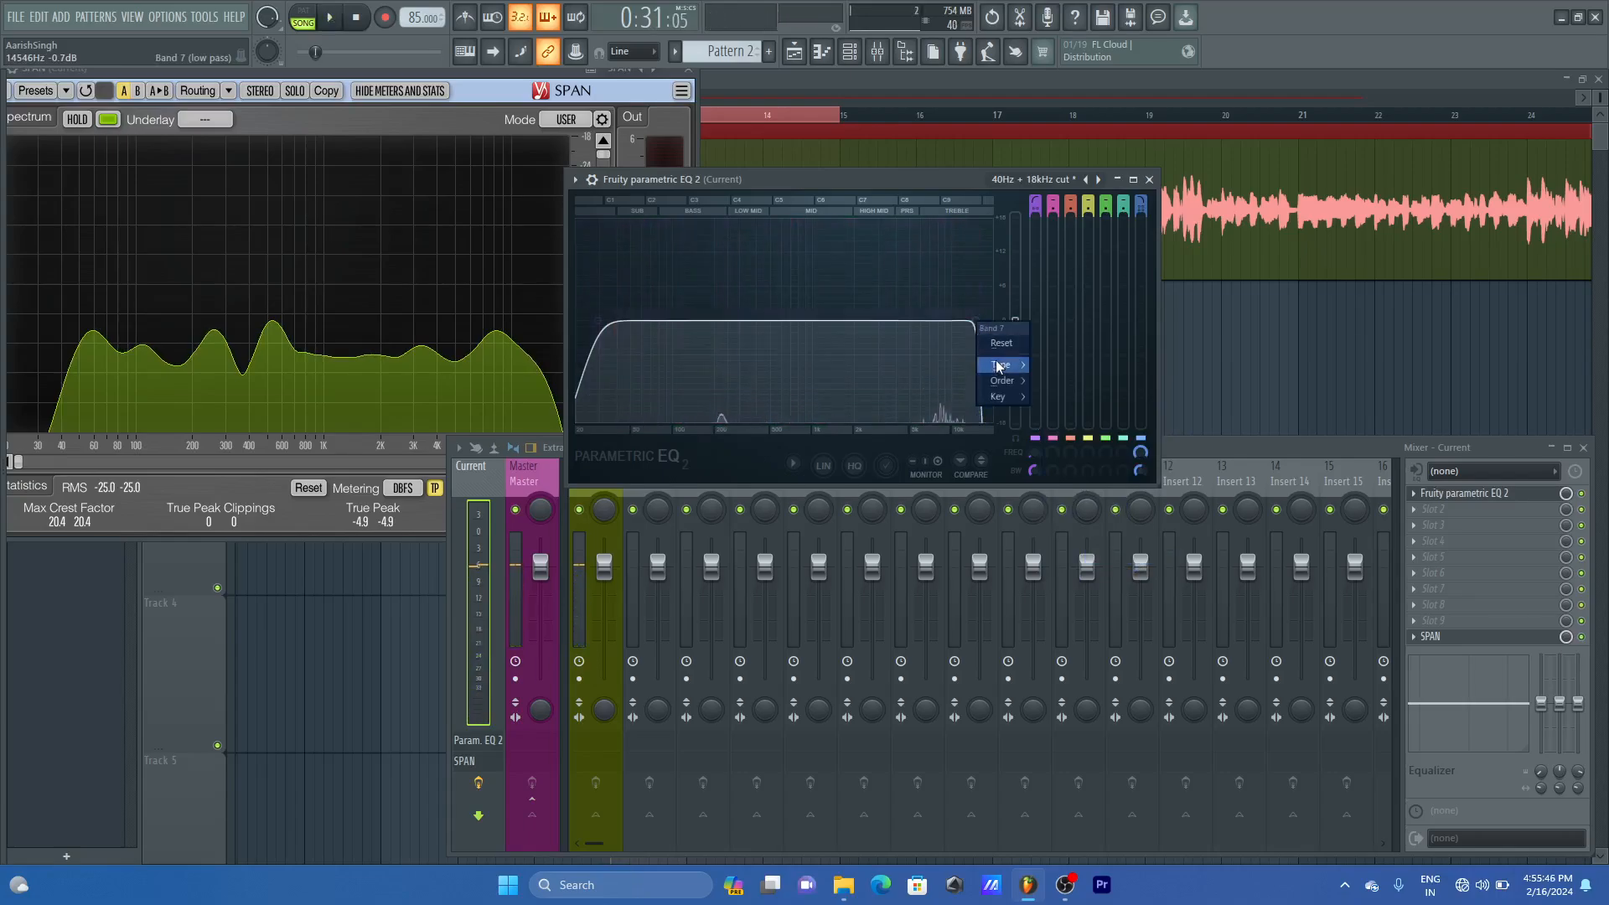
mouse_move(1000, 366)
left_click(971, 317)
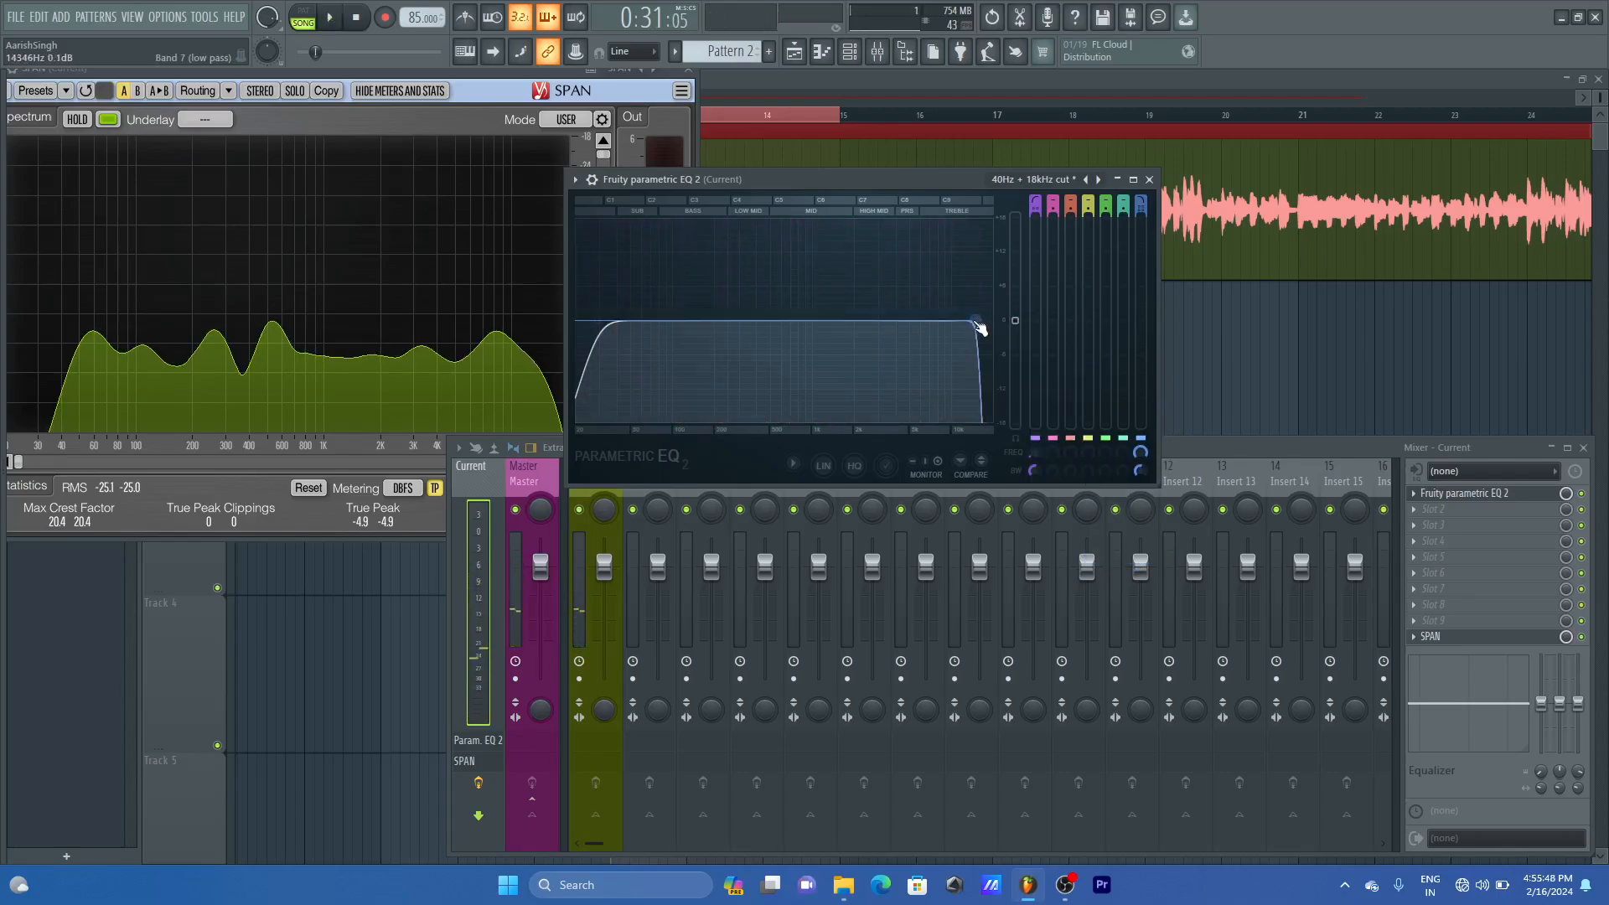
key("space")
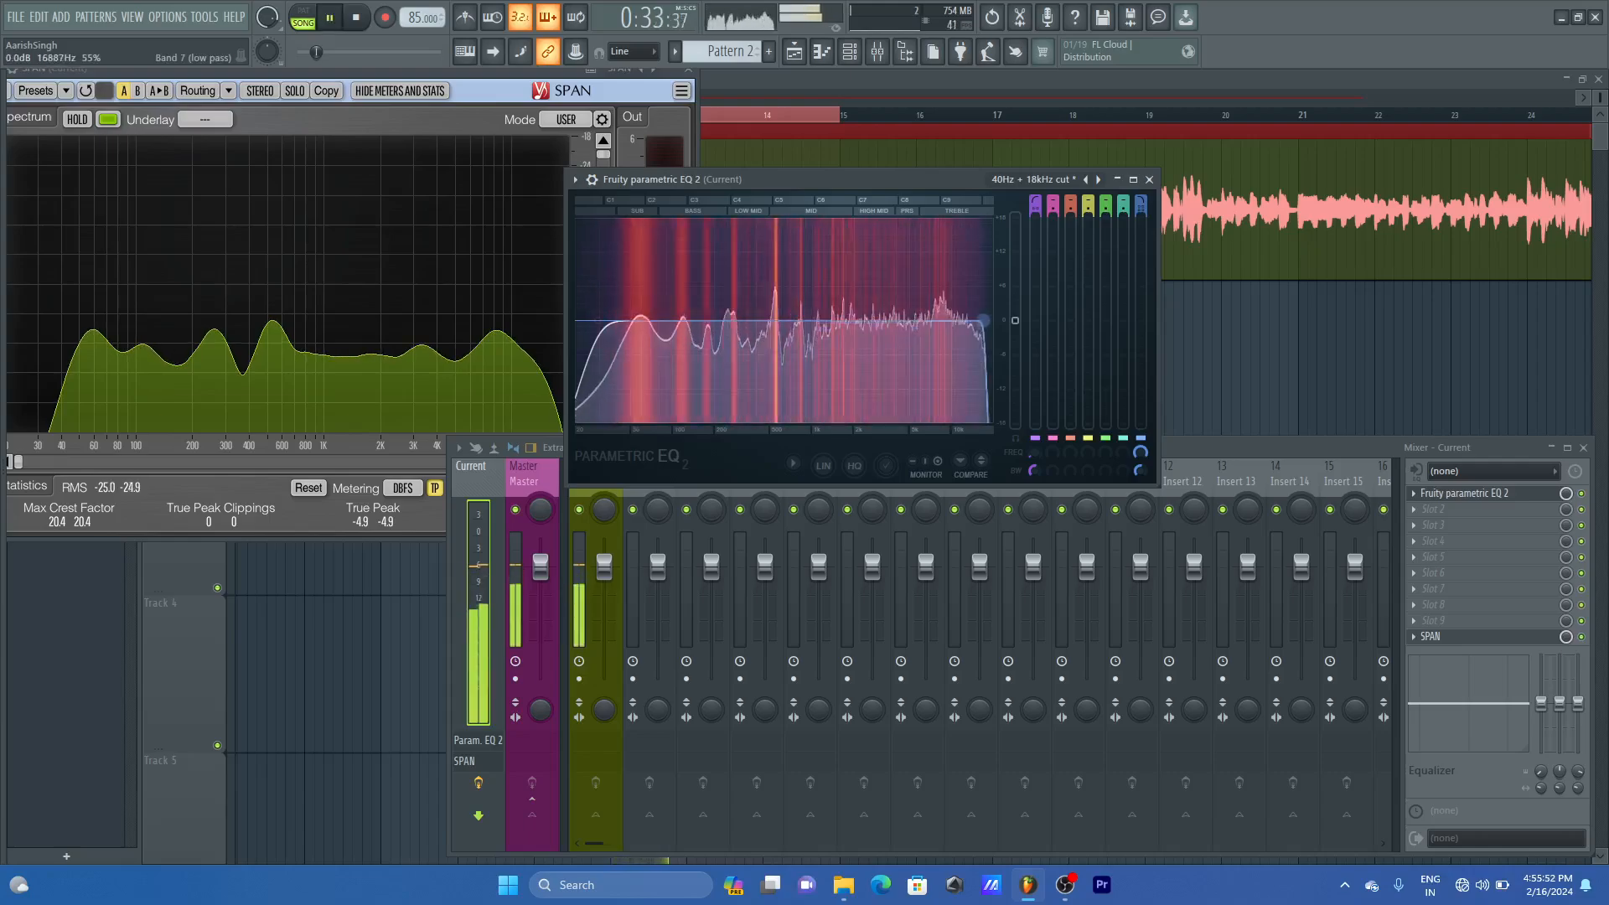
key("space")
- Set the band 7 low-pass cutoff to the key D#10 - 19912.1Hz and start playing the section
right_click(981, 321)
mouse_move(1020, 399)
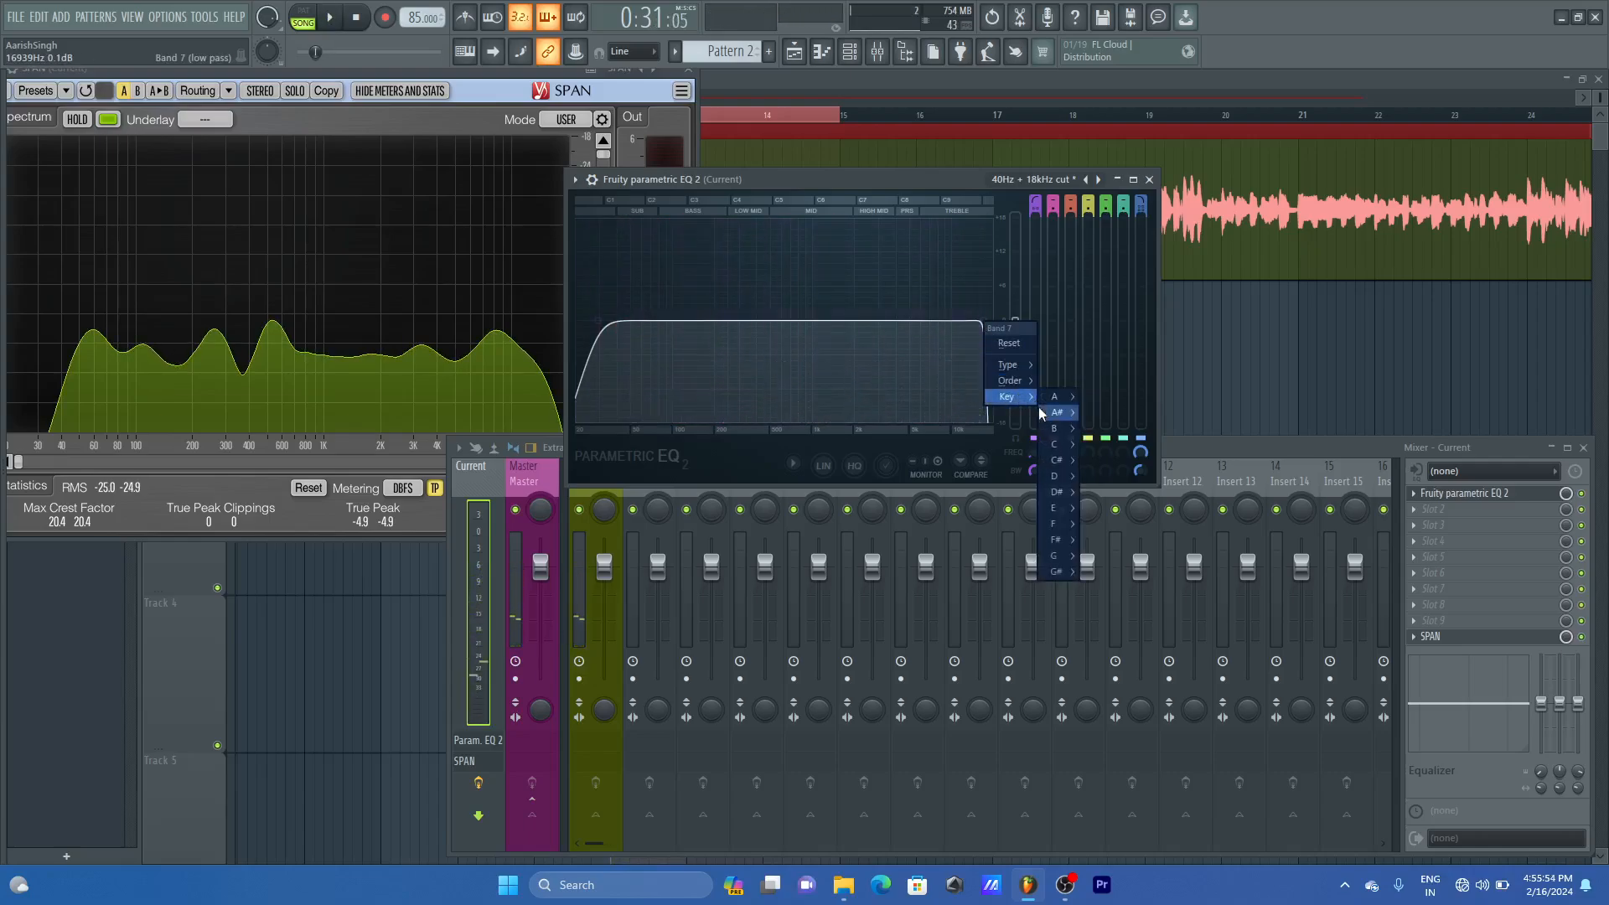
mouse_move(1058, 508)
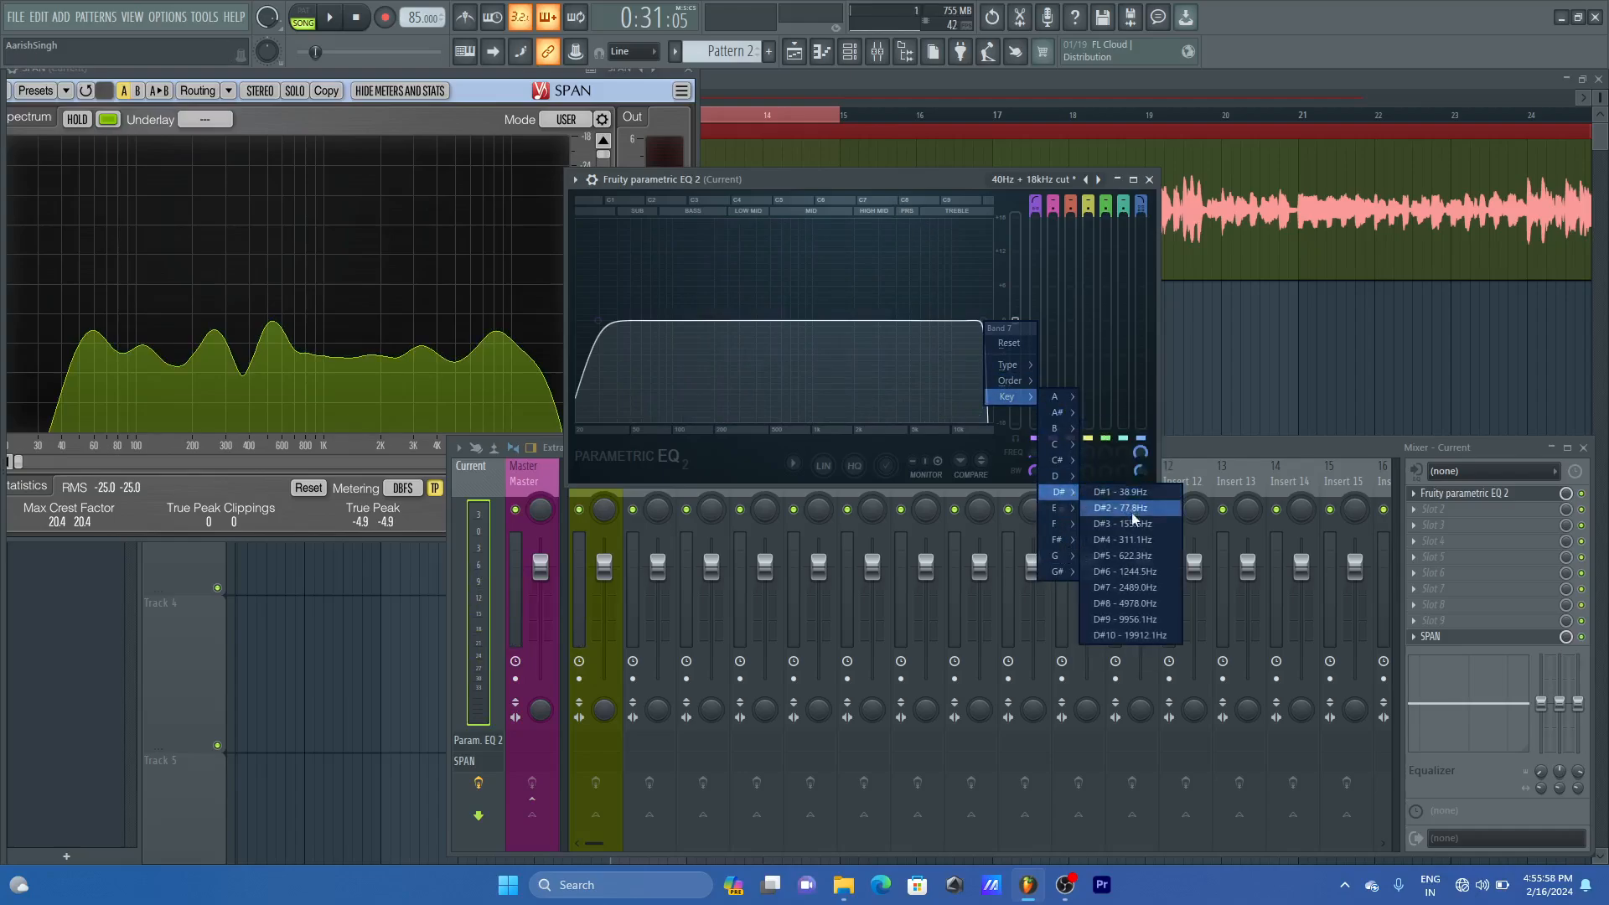
left_click(1131, 634)
key("space")
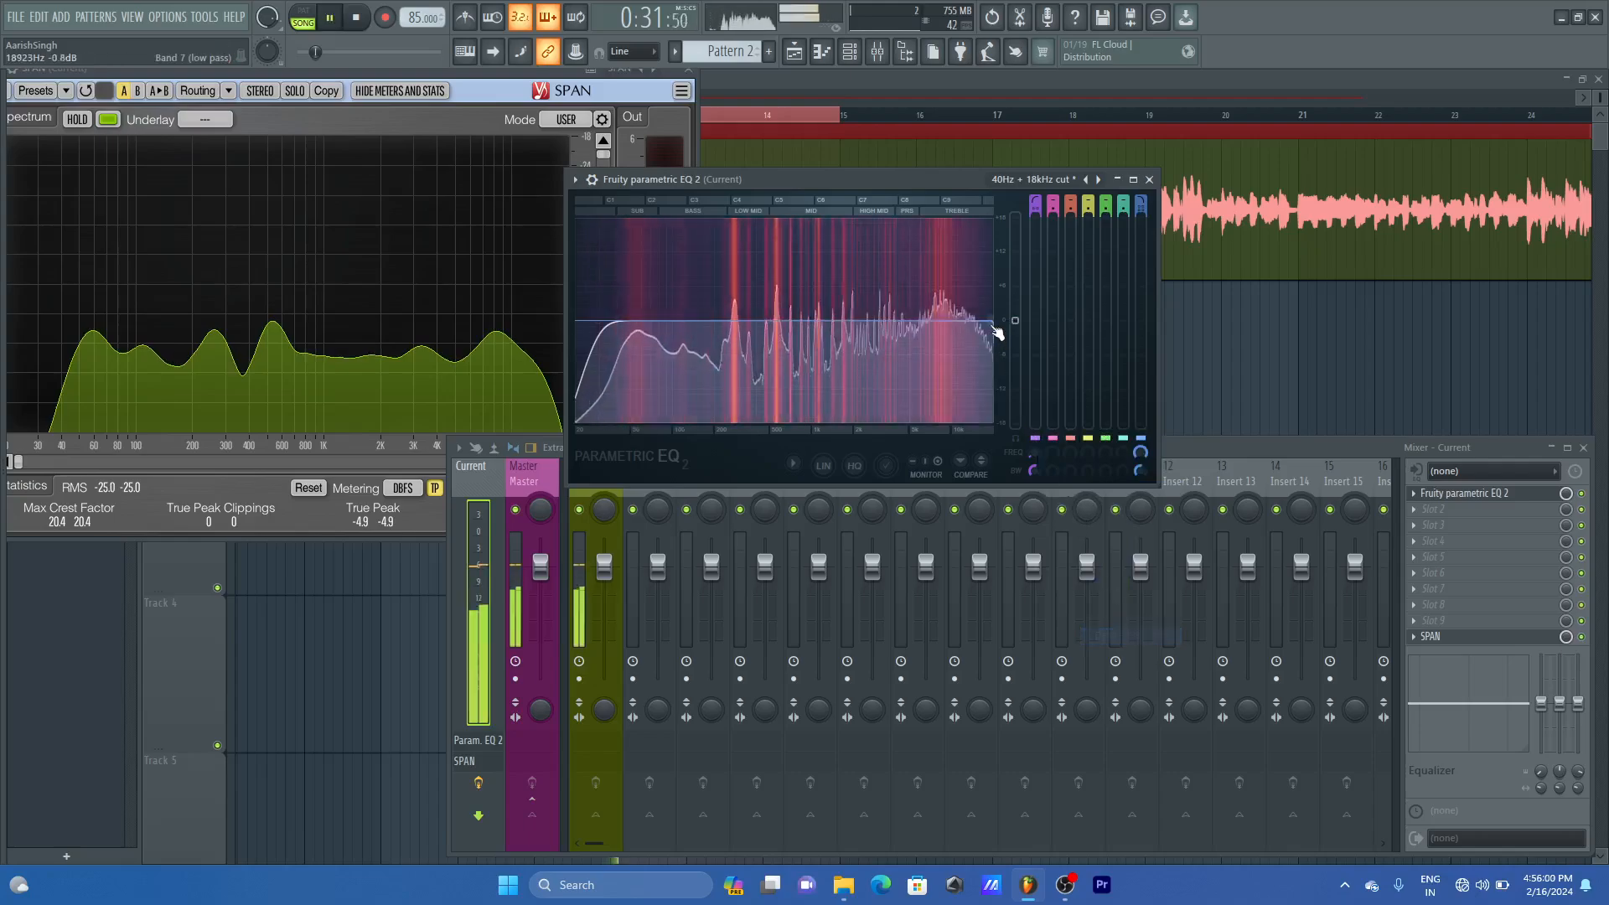
- Lower the band 7 low-pass cutoff to about 18081 Hz during playback and save the project
left_click_drag(993, 326, 988, 325)
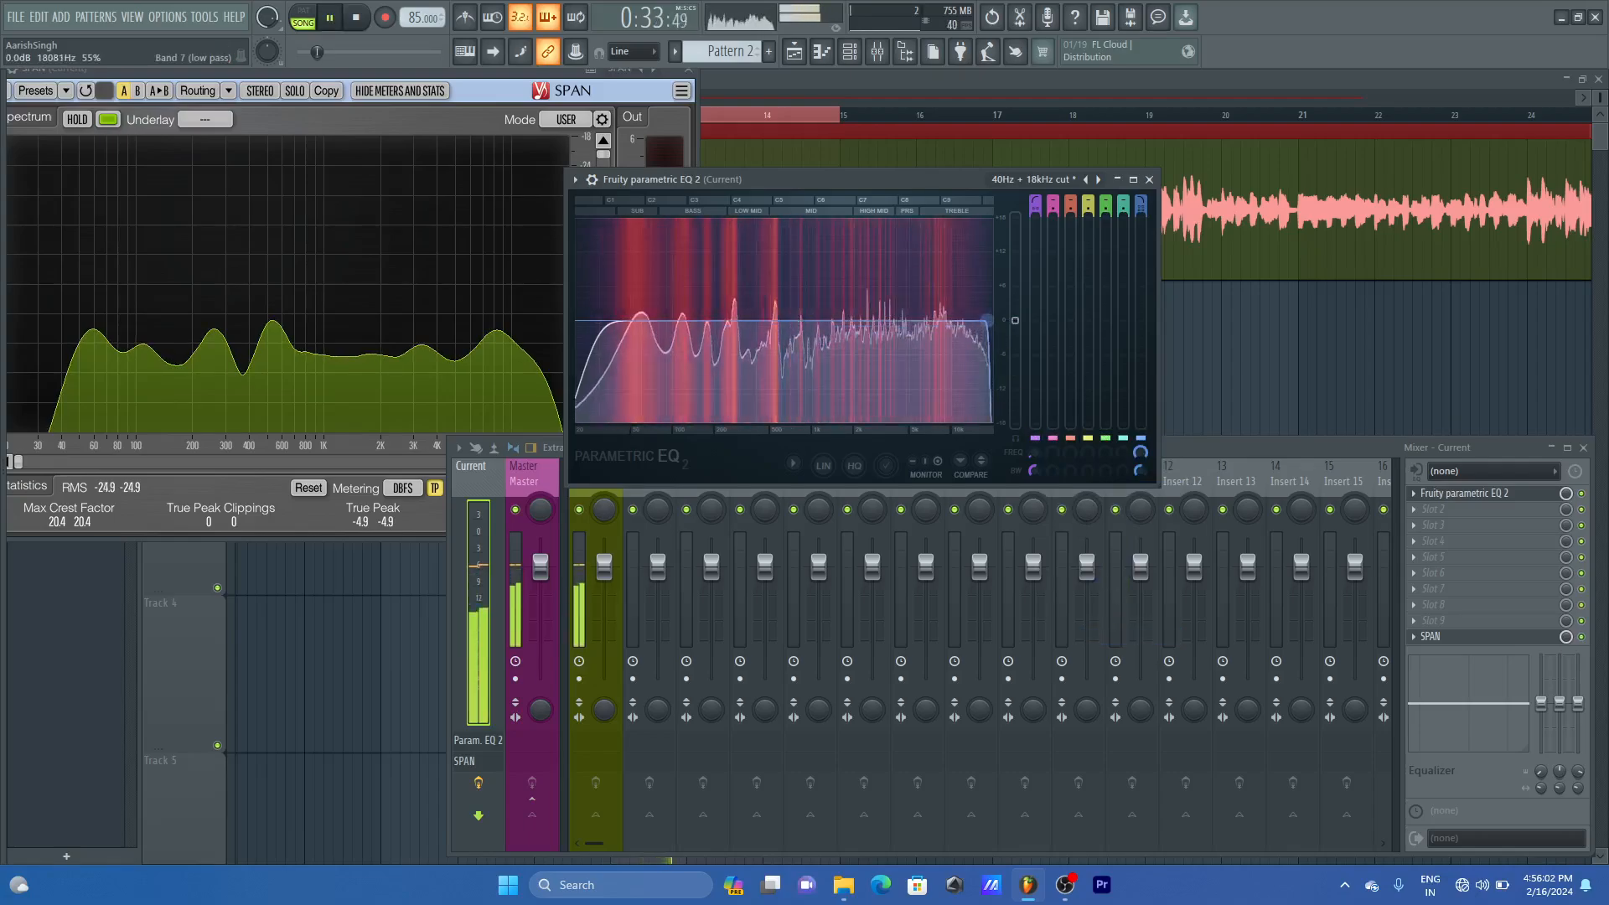
key("space")
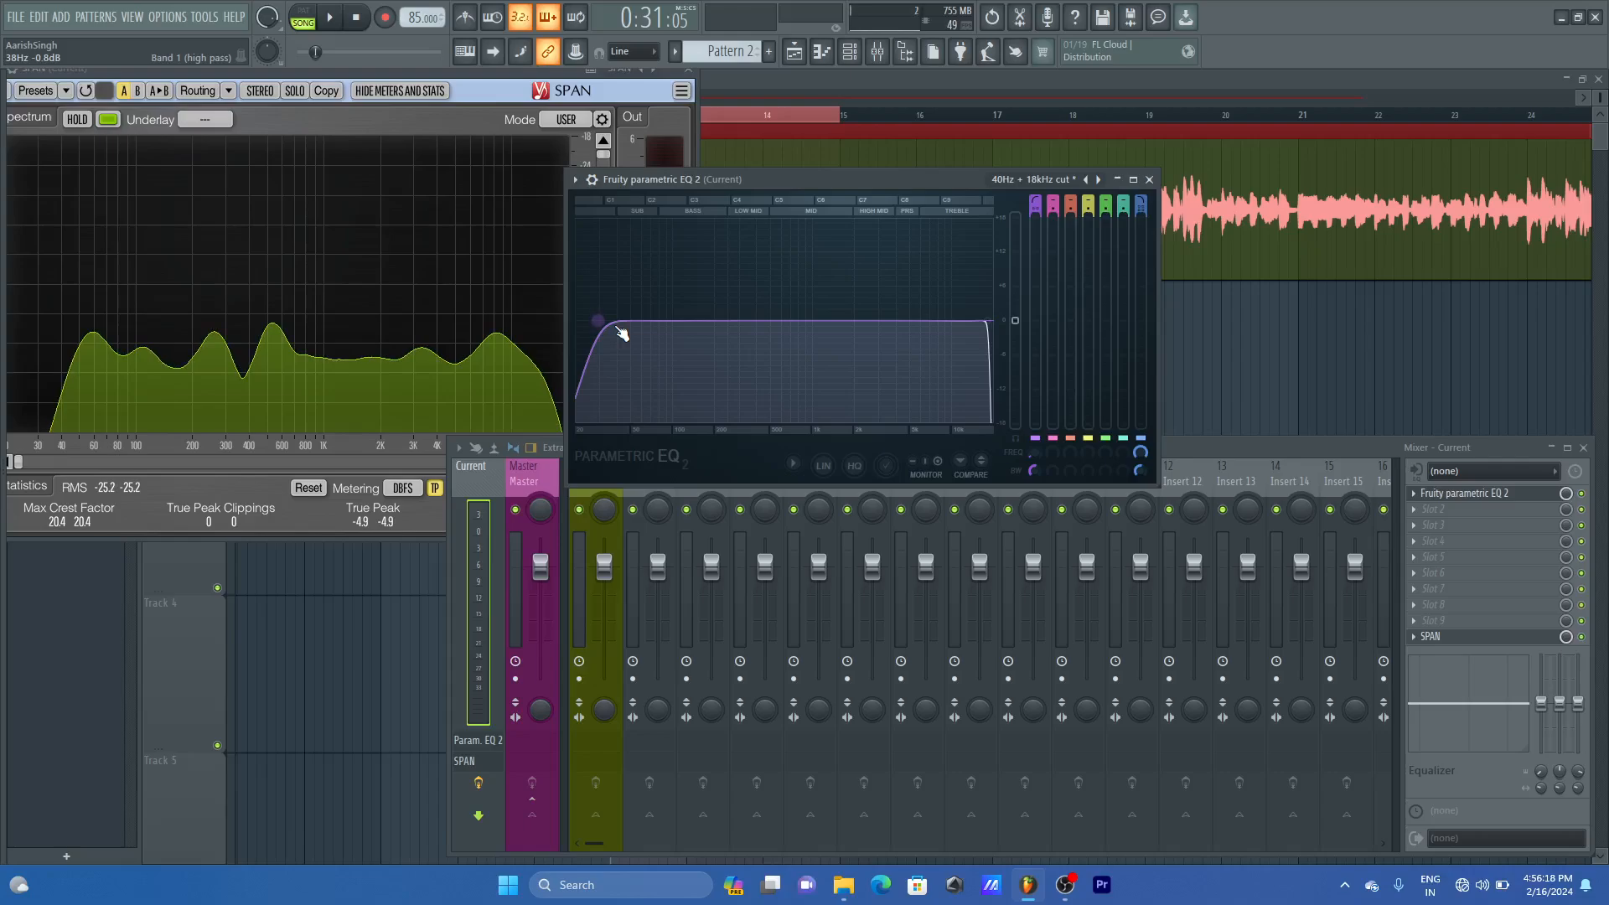
key("ctrl+s")
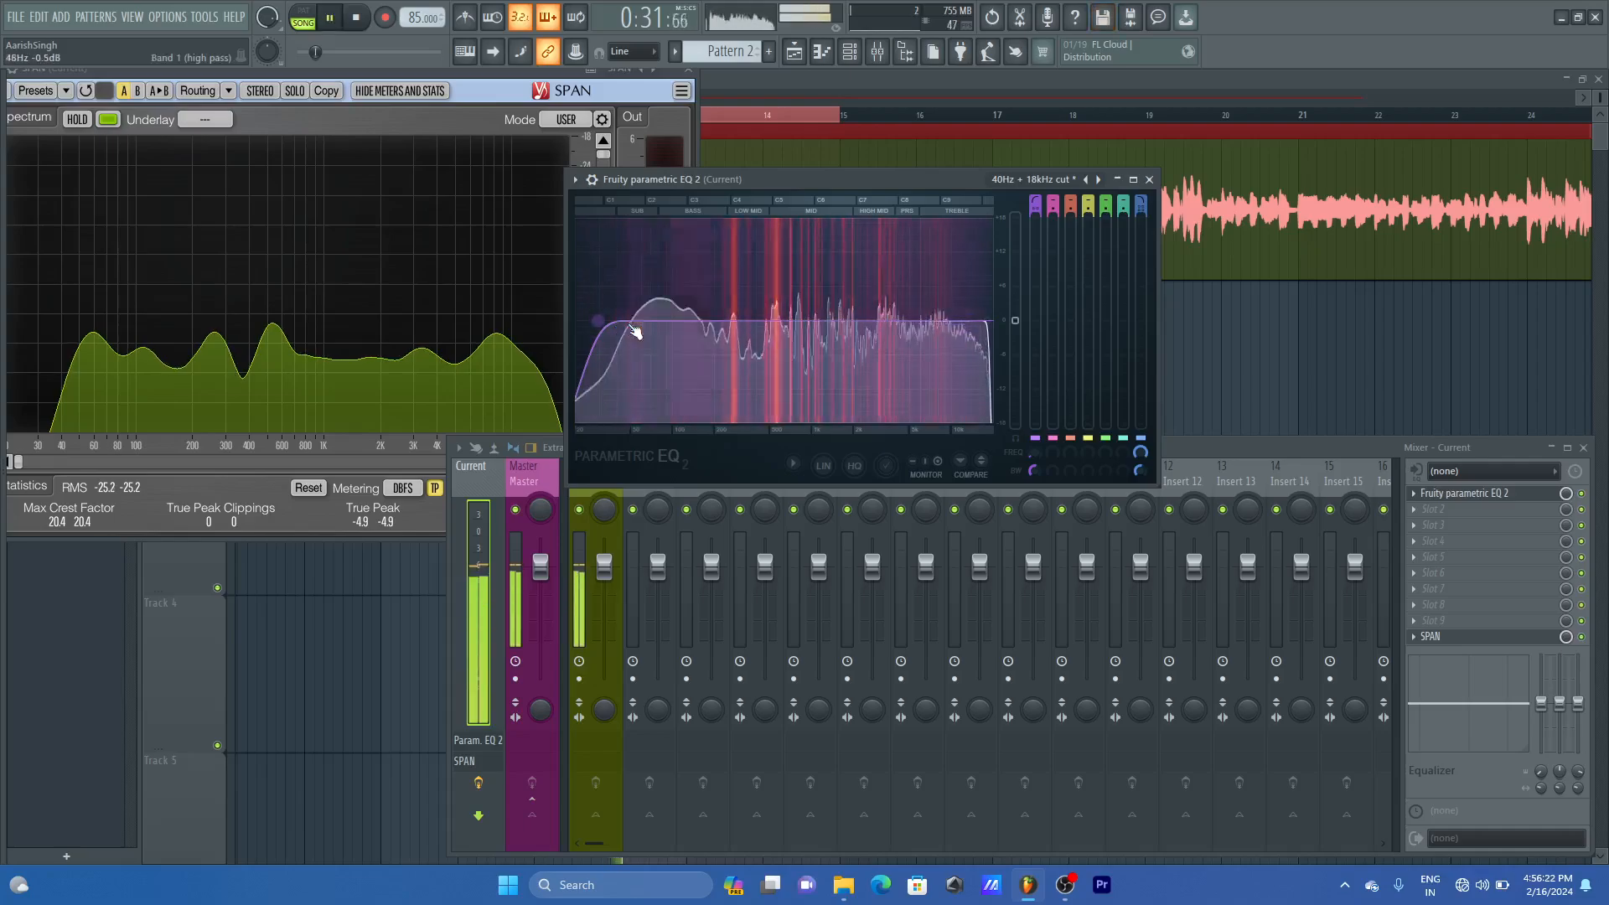
- Close the first equalizer and load a second Fruity Parametric EQ 2 into slot 2 of the Current track
left_click(1149, 180)
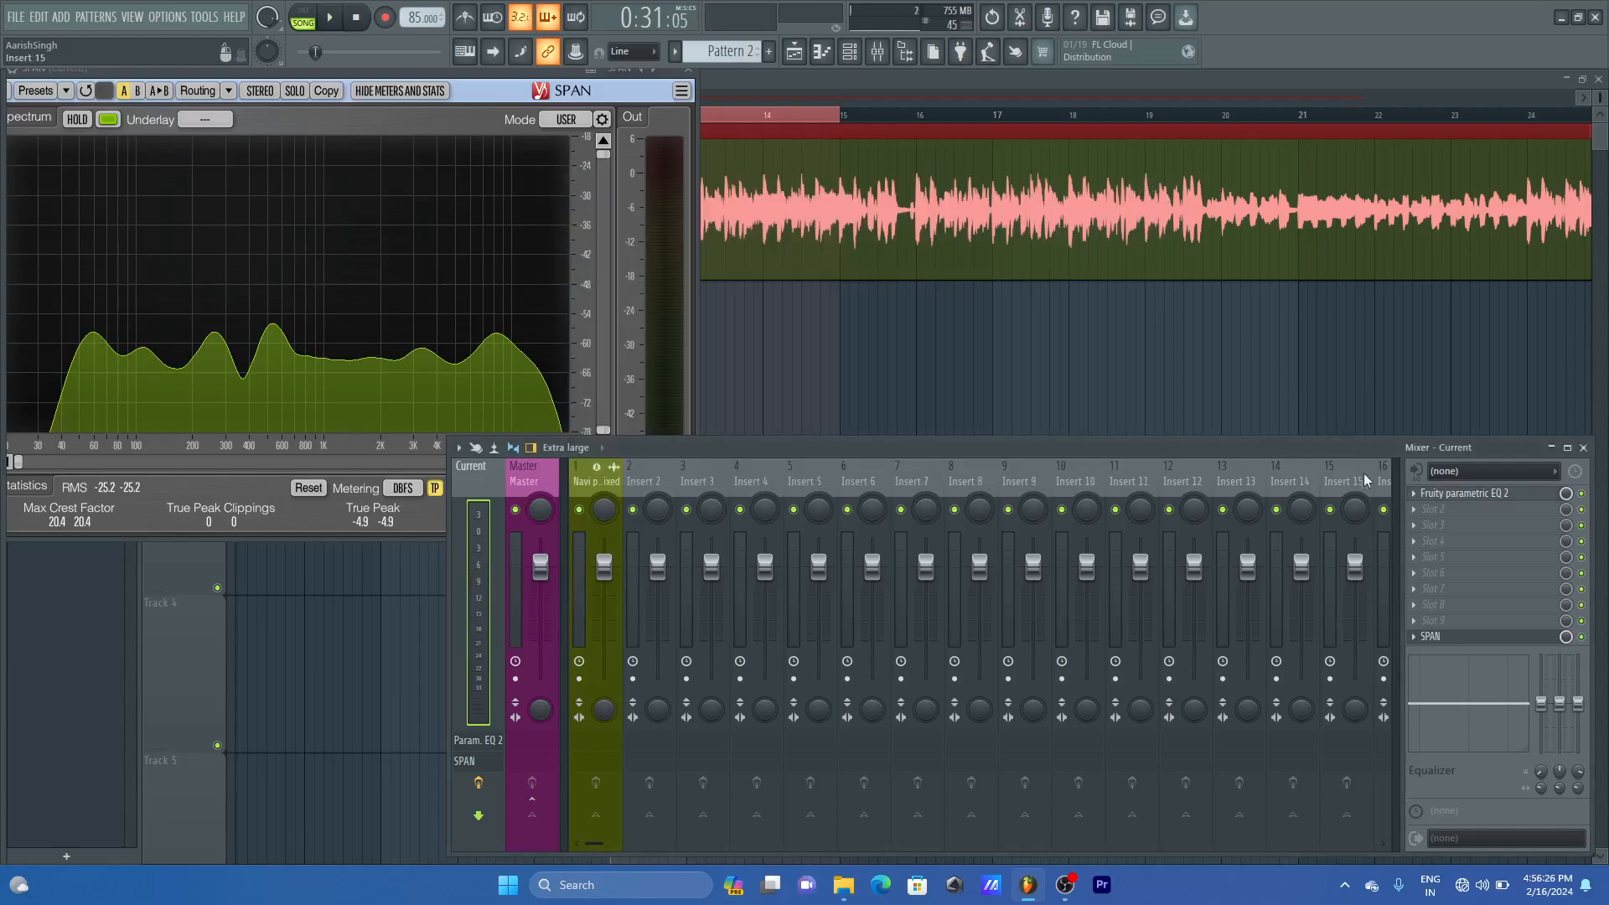
left_click(1491, 513)
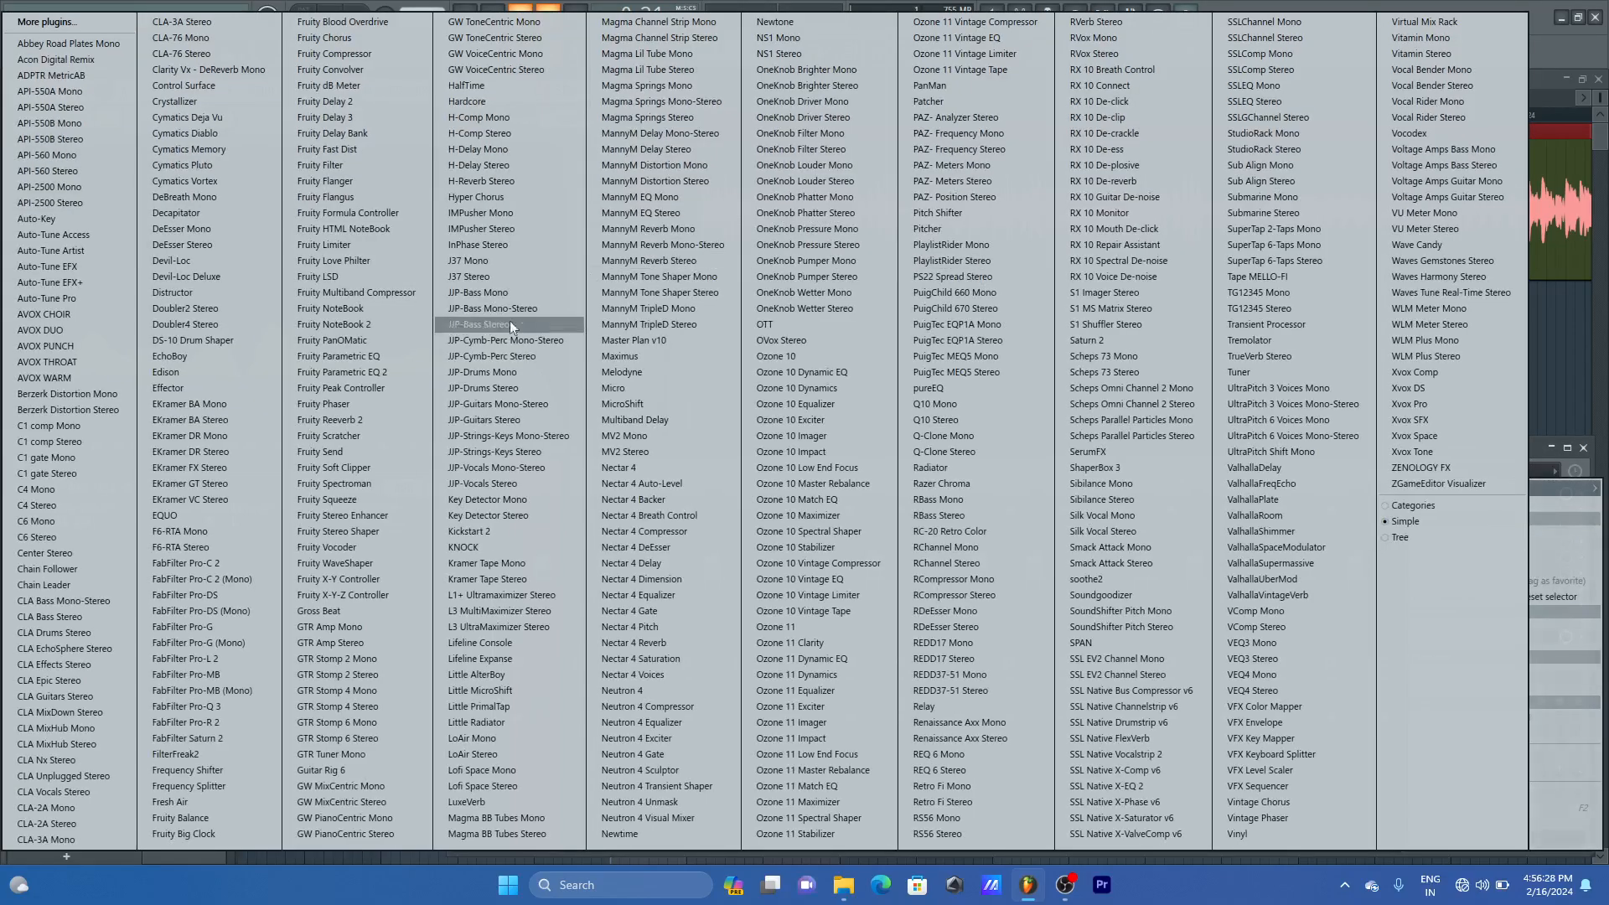
left_click(372, 370)
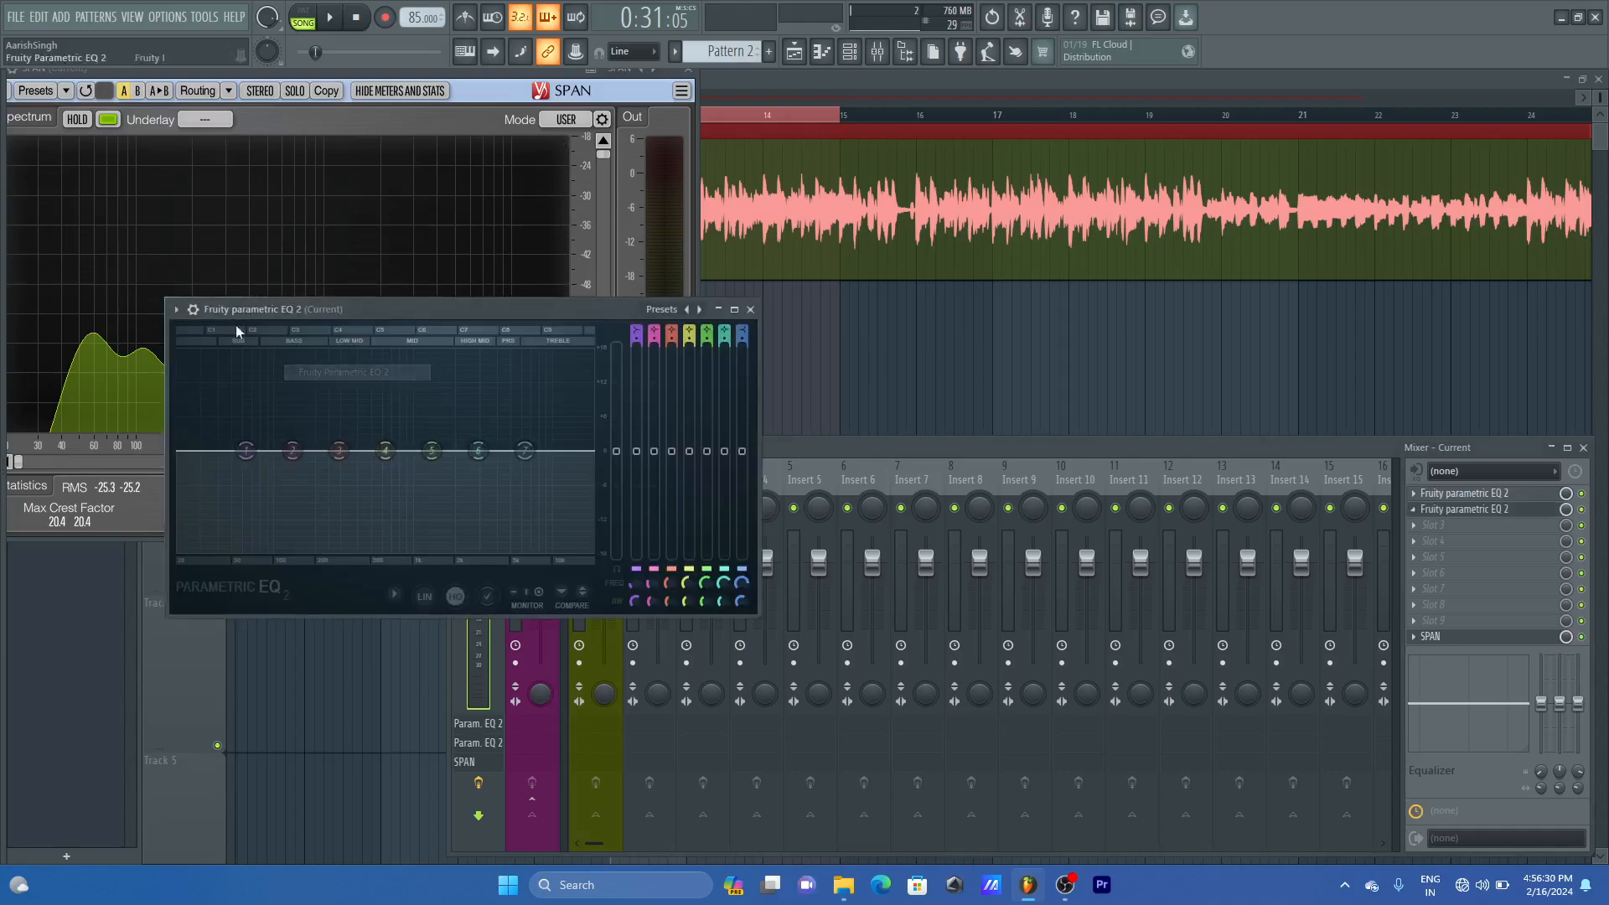
left_click_drag(497, 307, 709, 244)
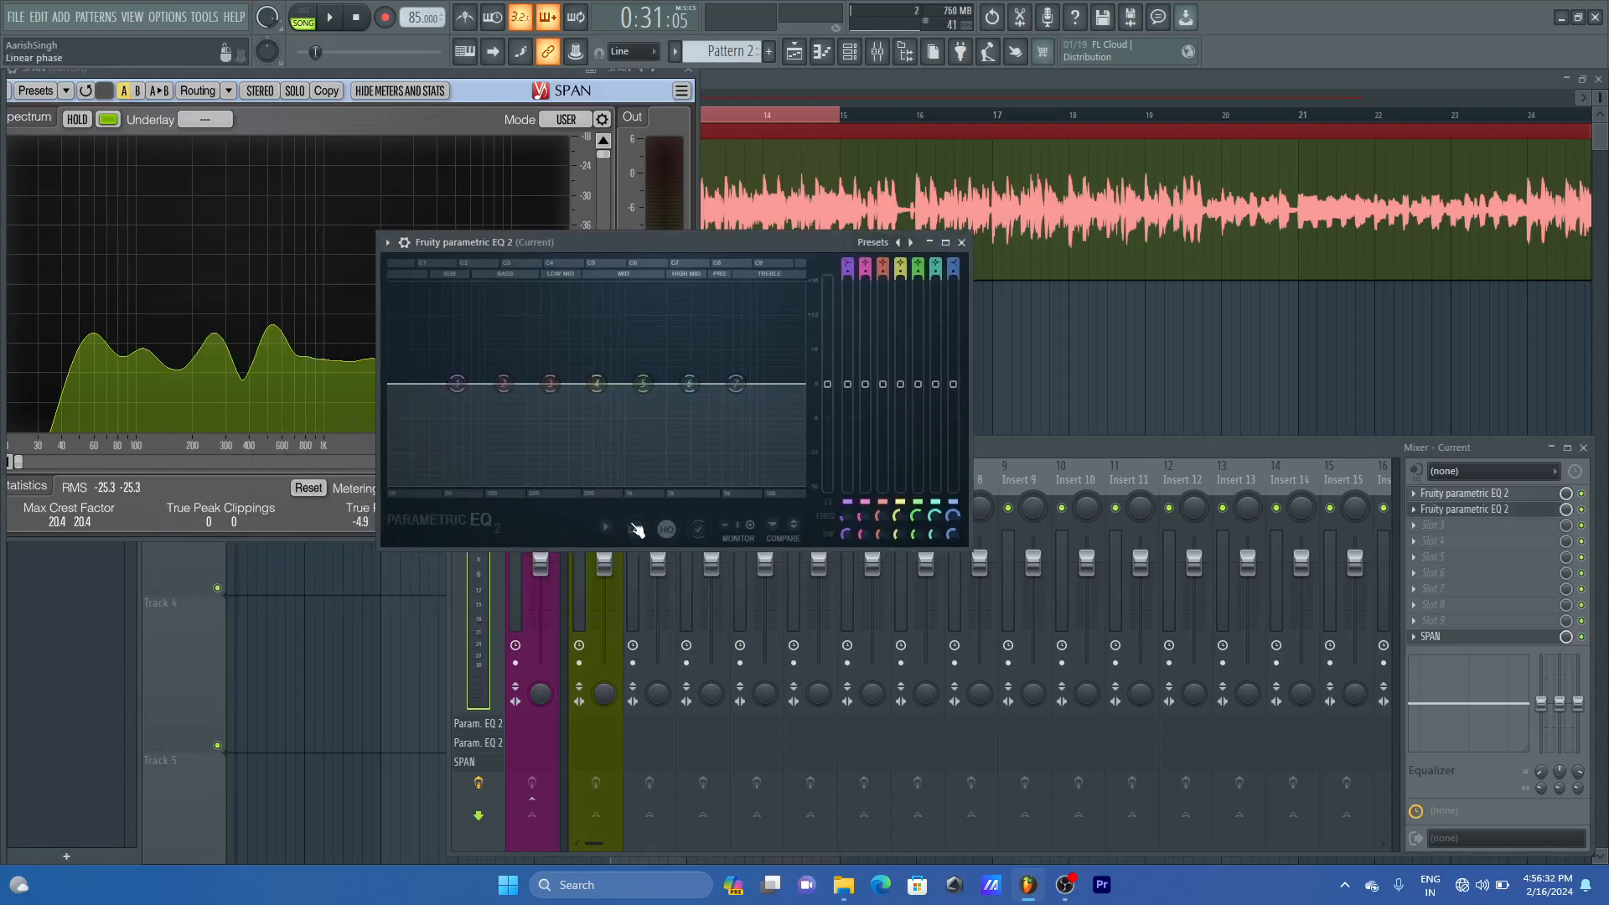
- Enable the heatmap in the second Fruity Parametric EQ 2 and place its window beside the SPAN spectrum
left_click(607, 528)
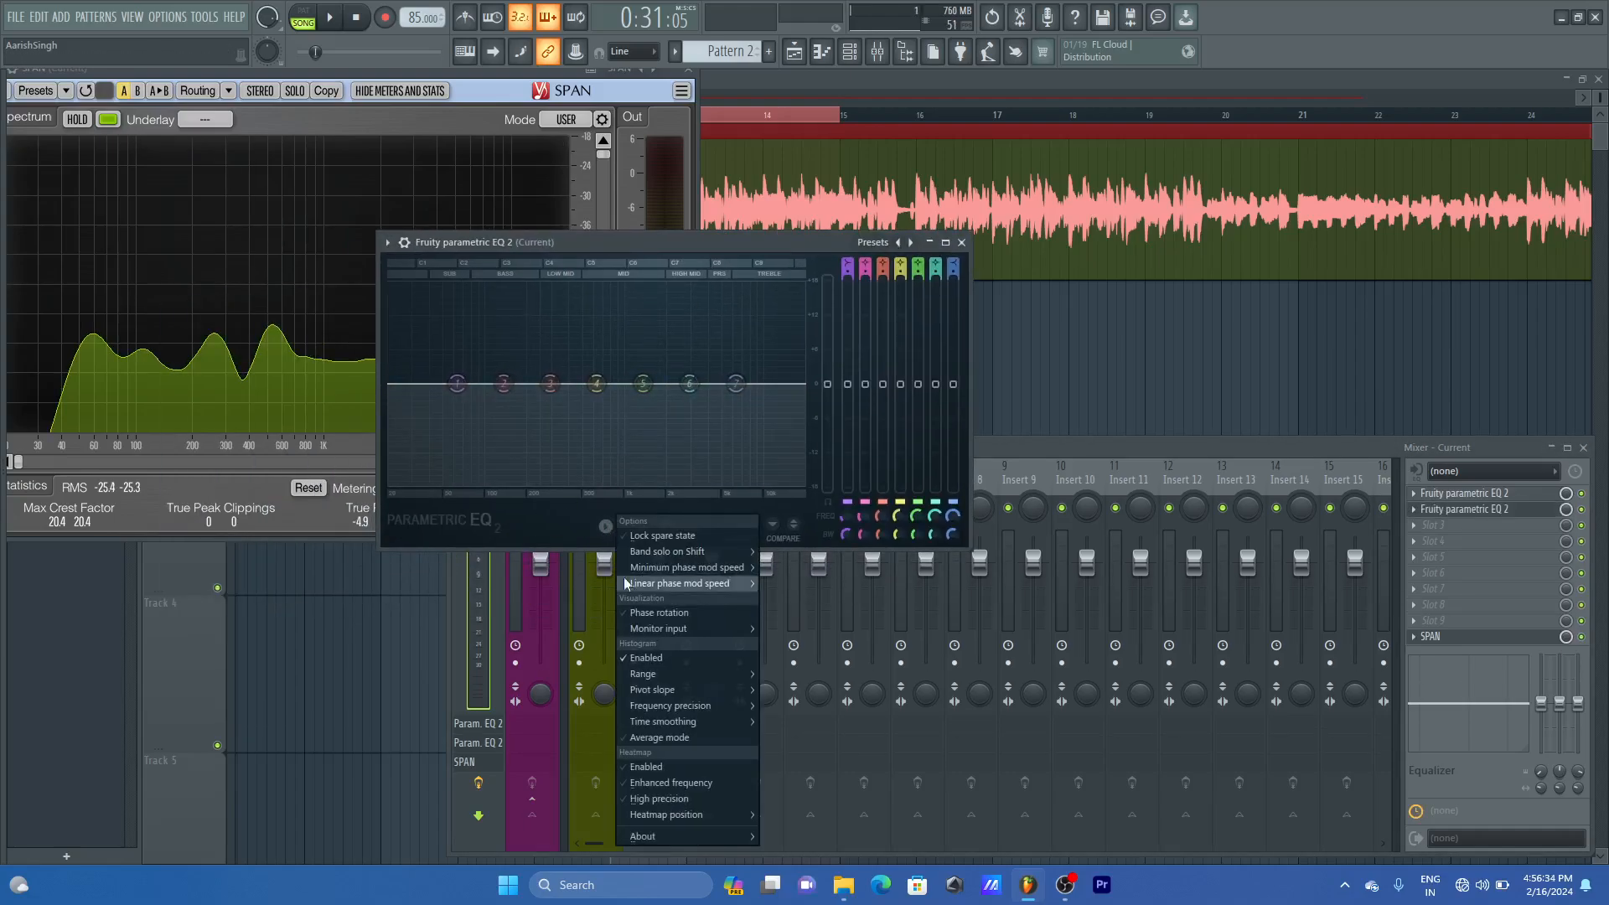
left_click(691, 771)
left_click_drag(696, 245, 769, 243)
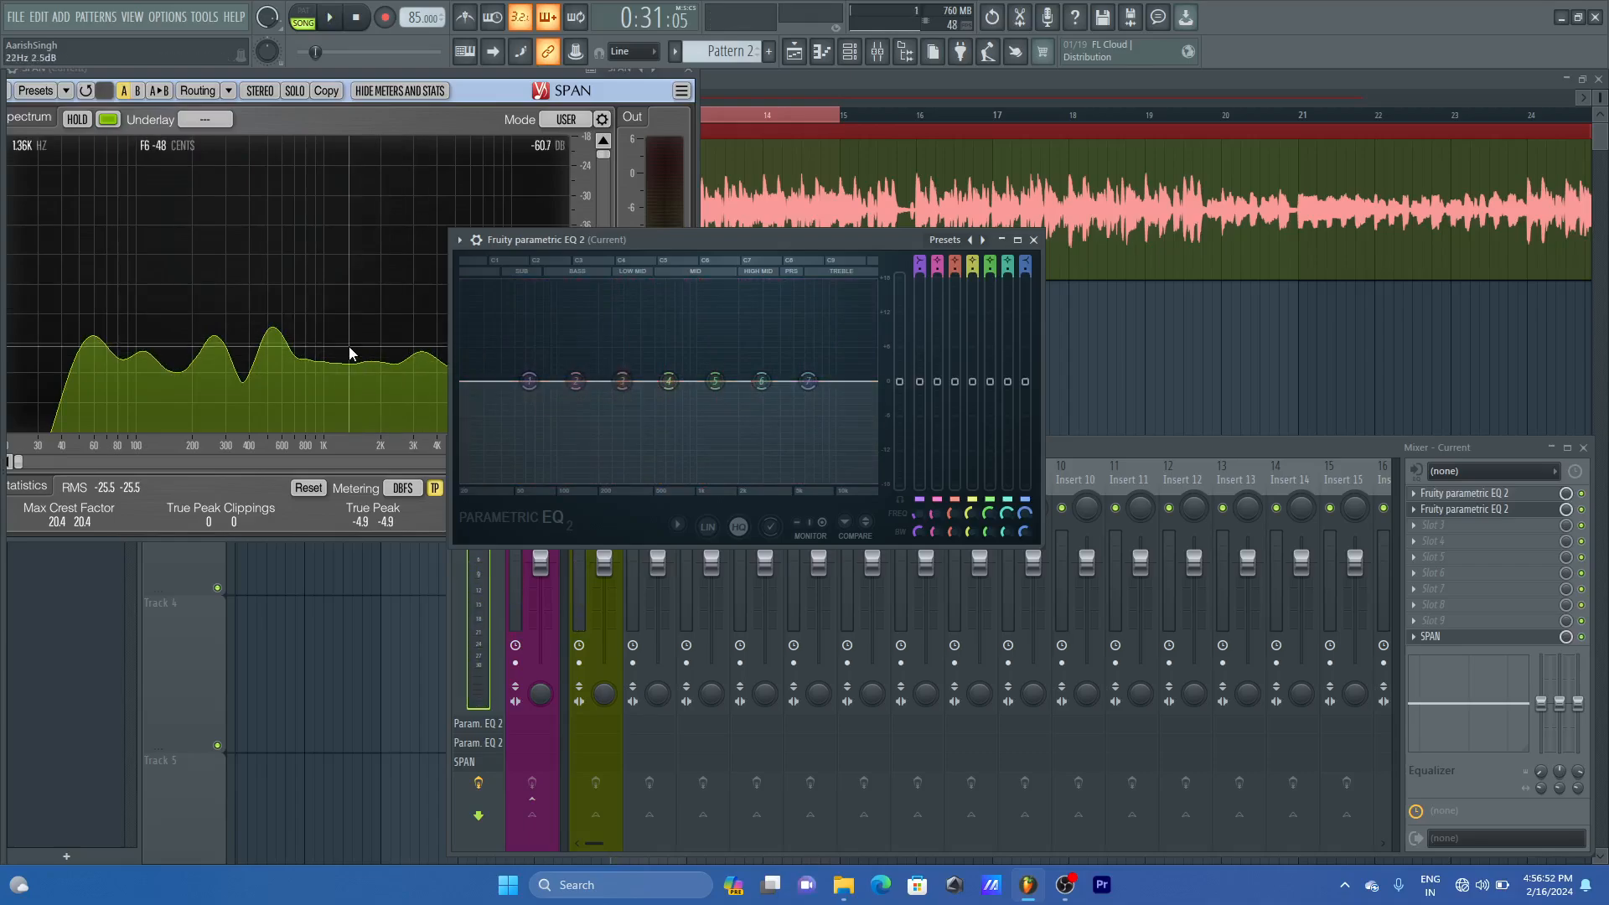
- Boost band 3 by about 13 dB at 65 Hz, then sweep it to about 114 Hz and 17.9 dB during playback
key("space")
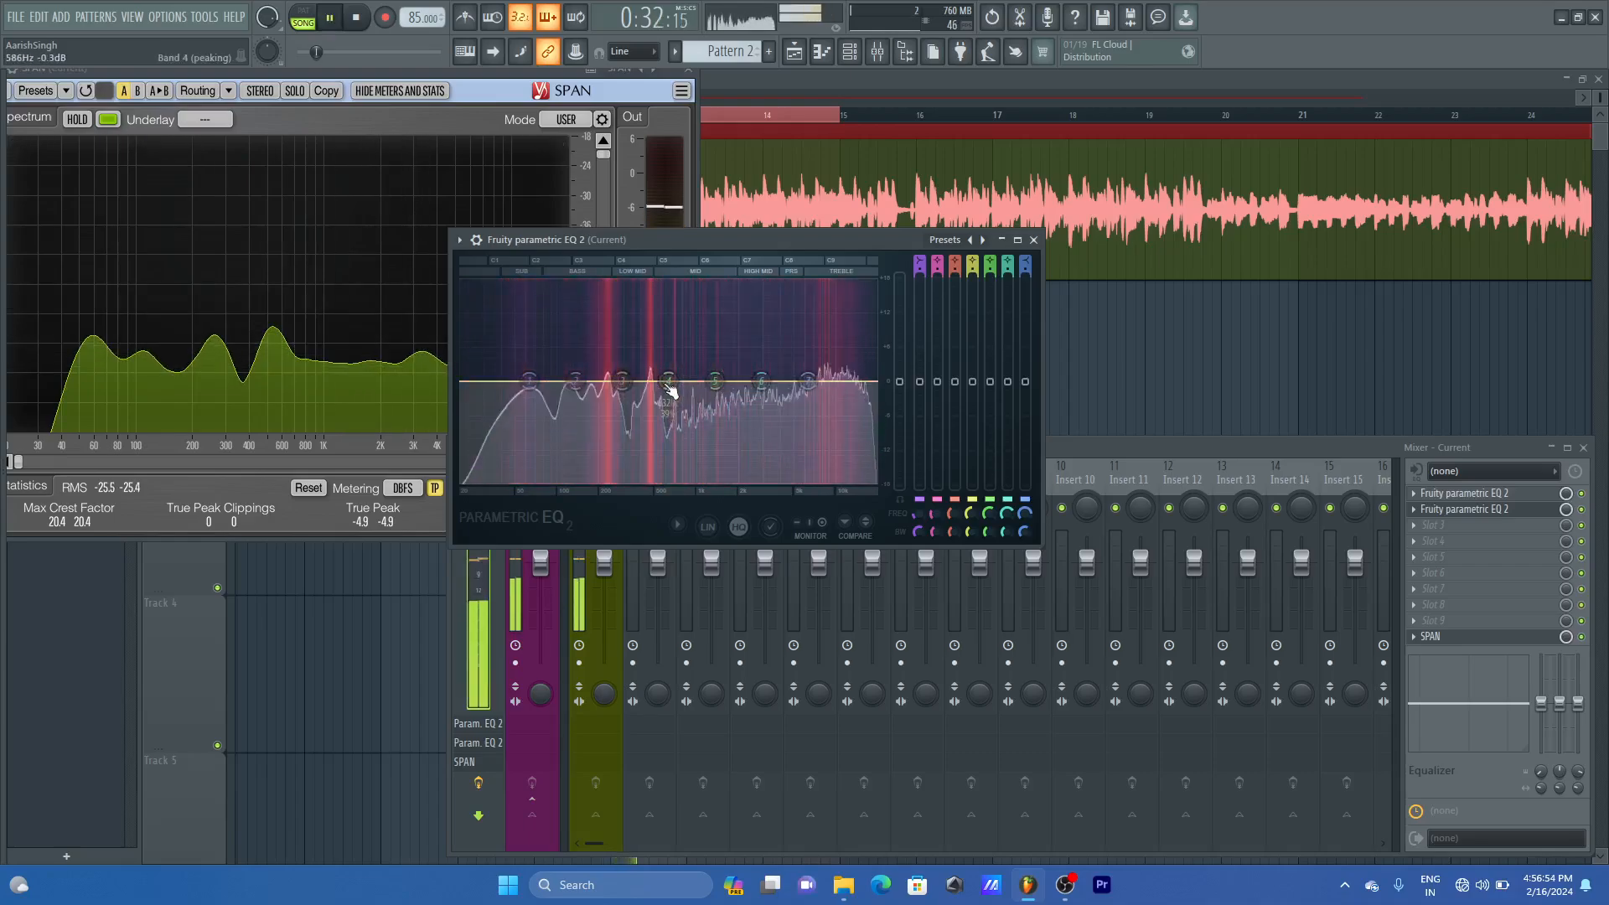
key("space")
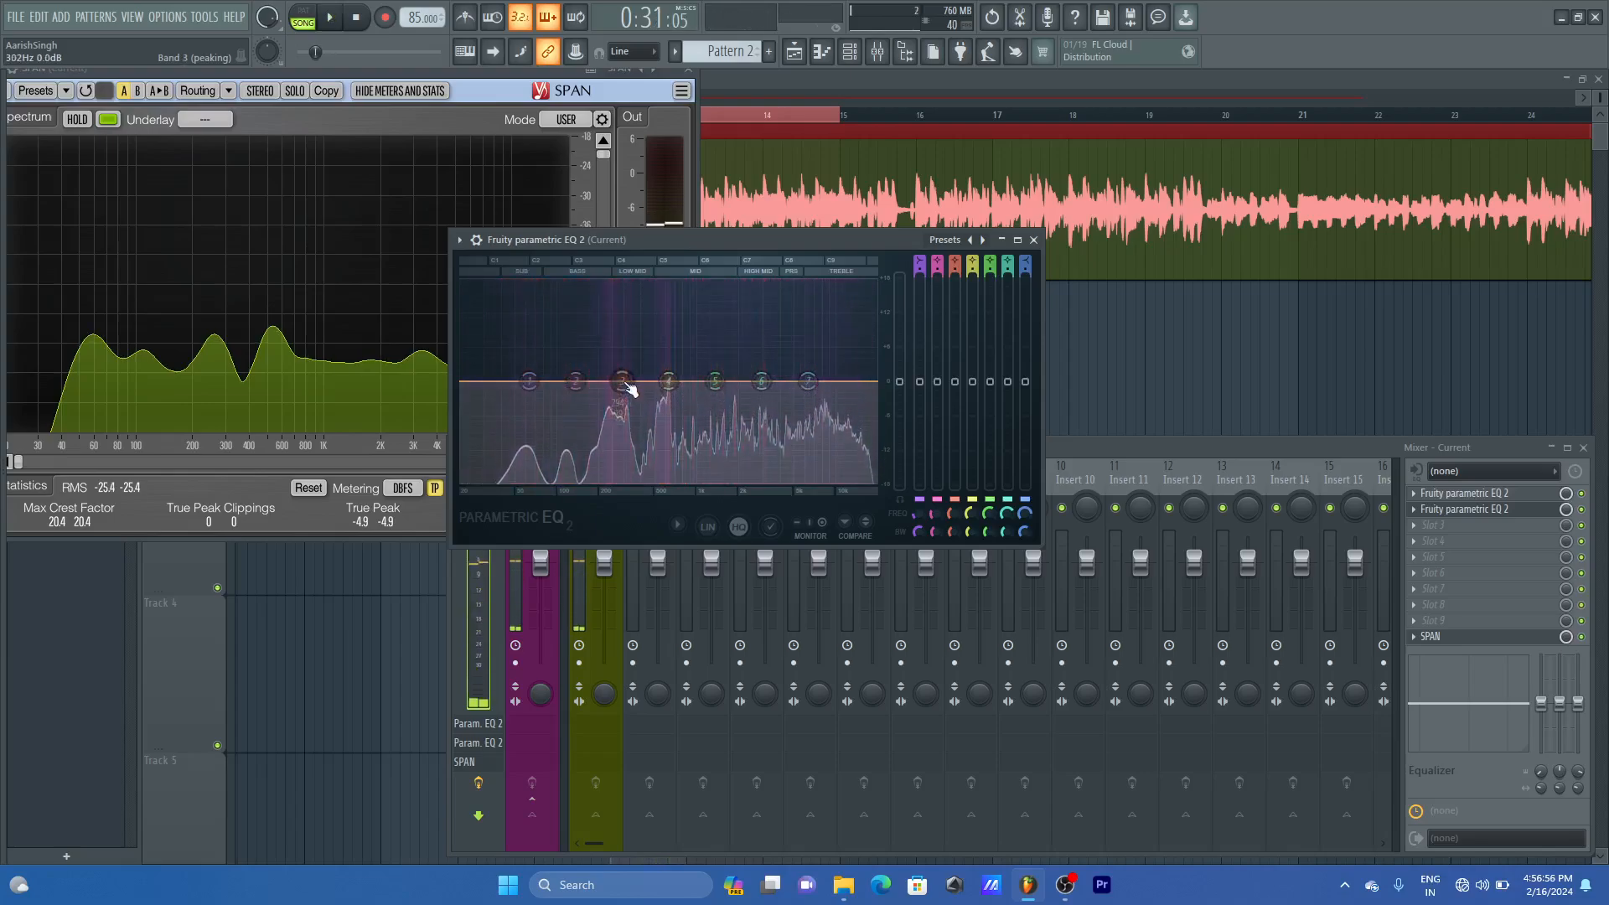
left_click_drag(539, 315, 532, 308)
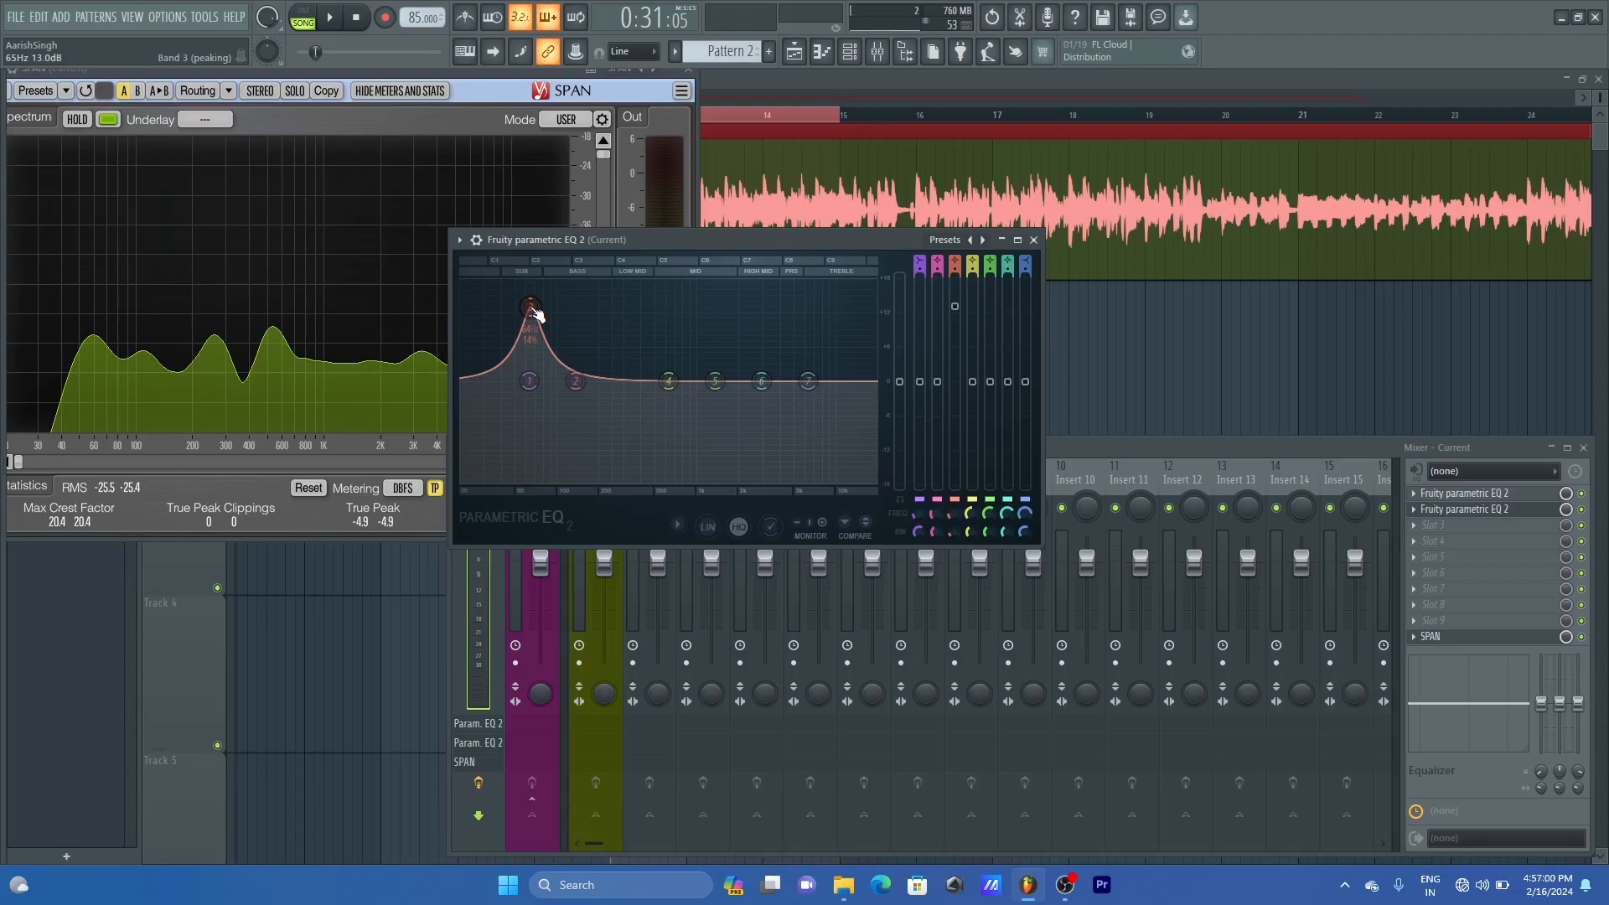
key("space")
left_click_drag(536, 313, 565, 280)
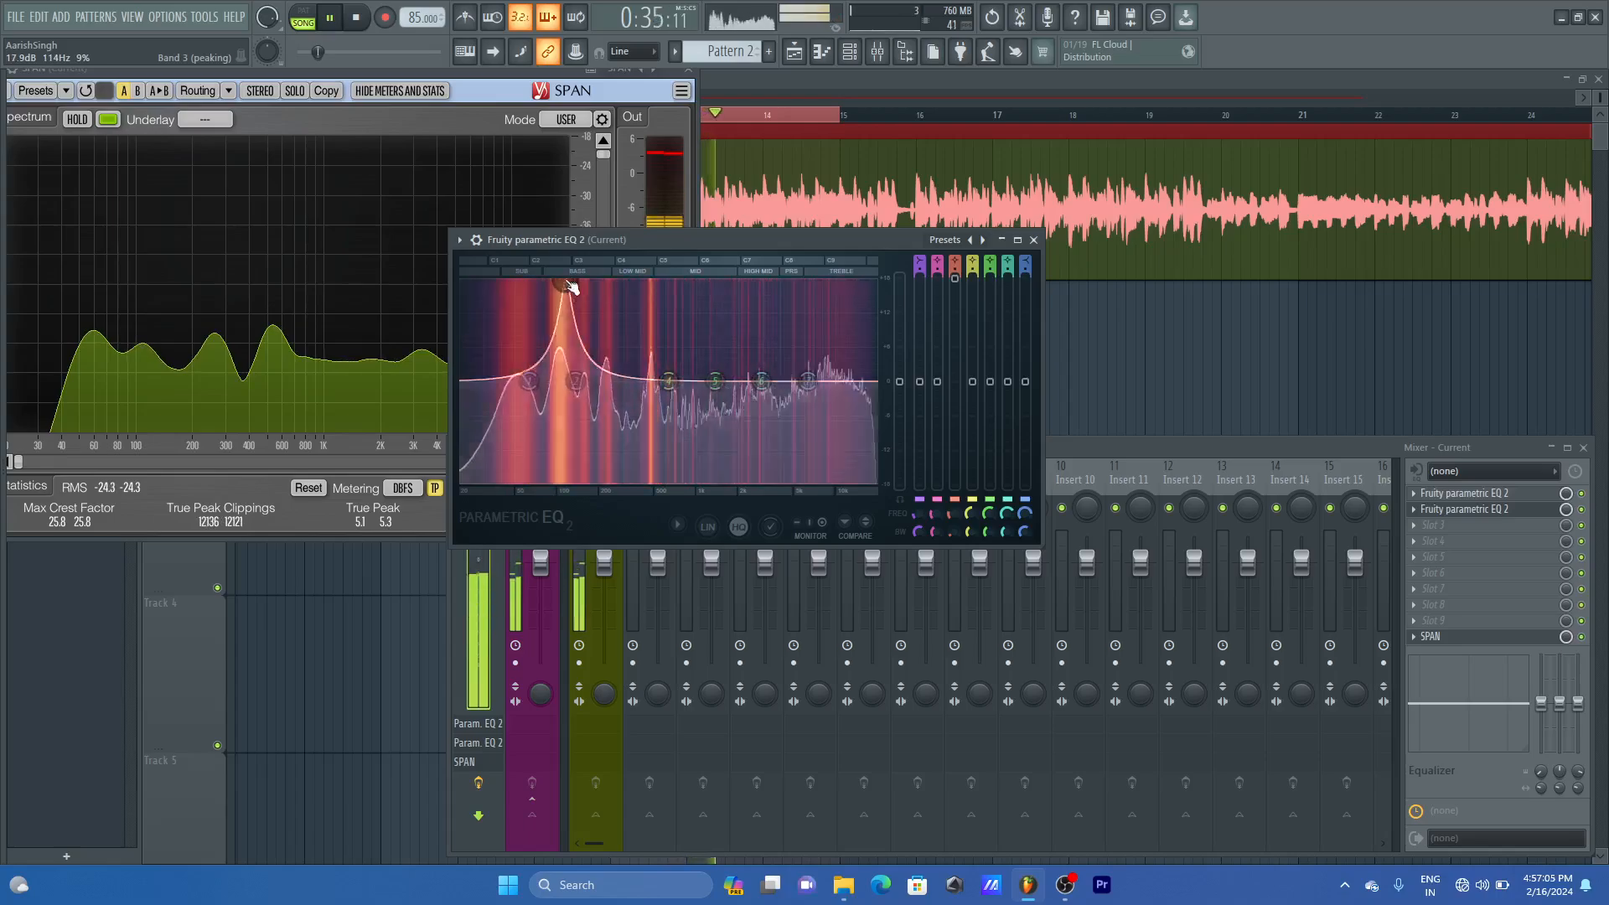
key("space")
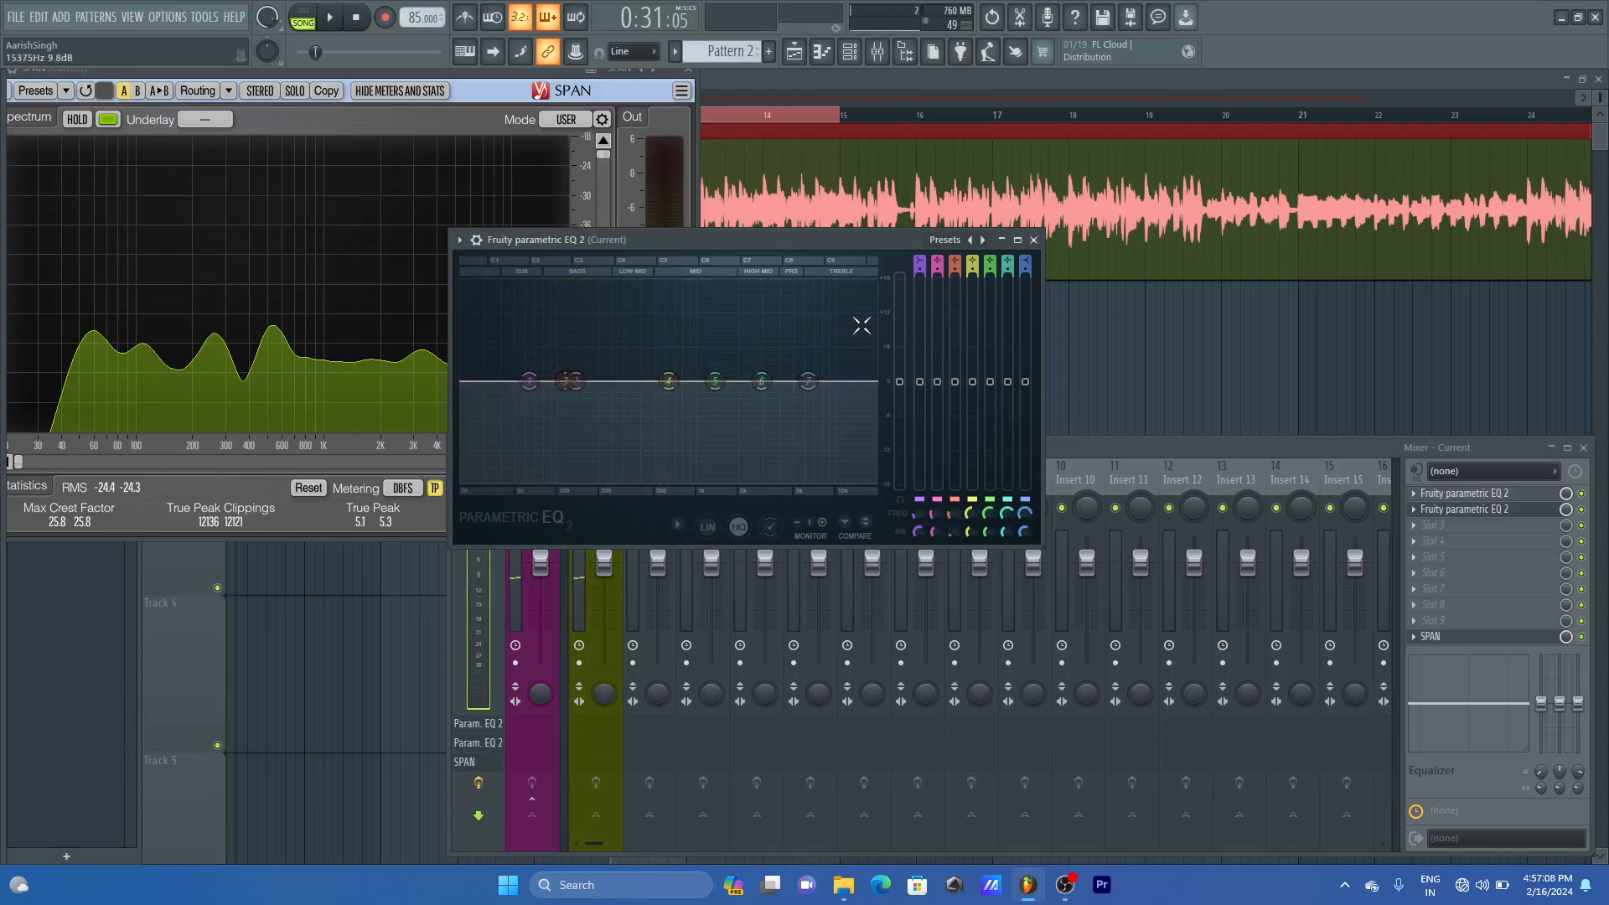
- Try lowering the band 1 low-shelf level to about -1.6 dB during playback and undo the change
key("space")
left_click_drag(919, 382, 934, 398)
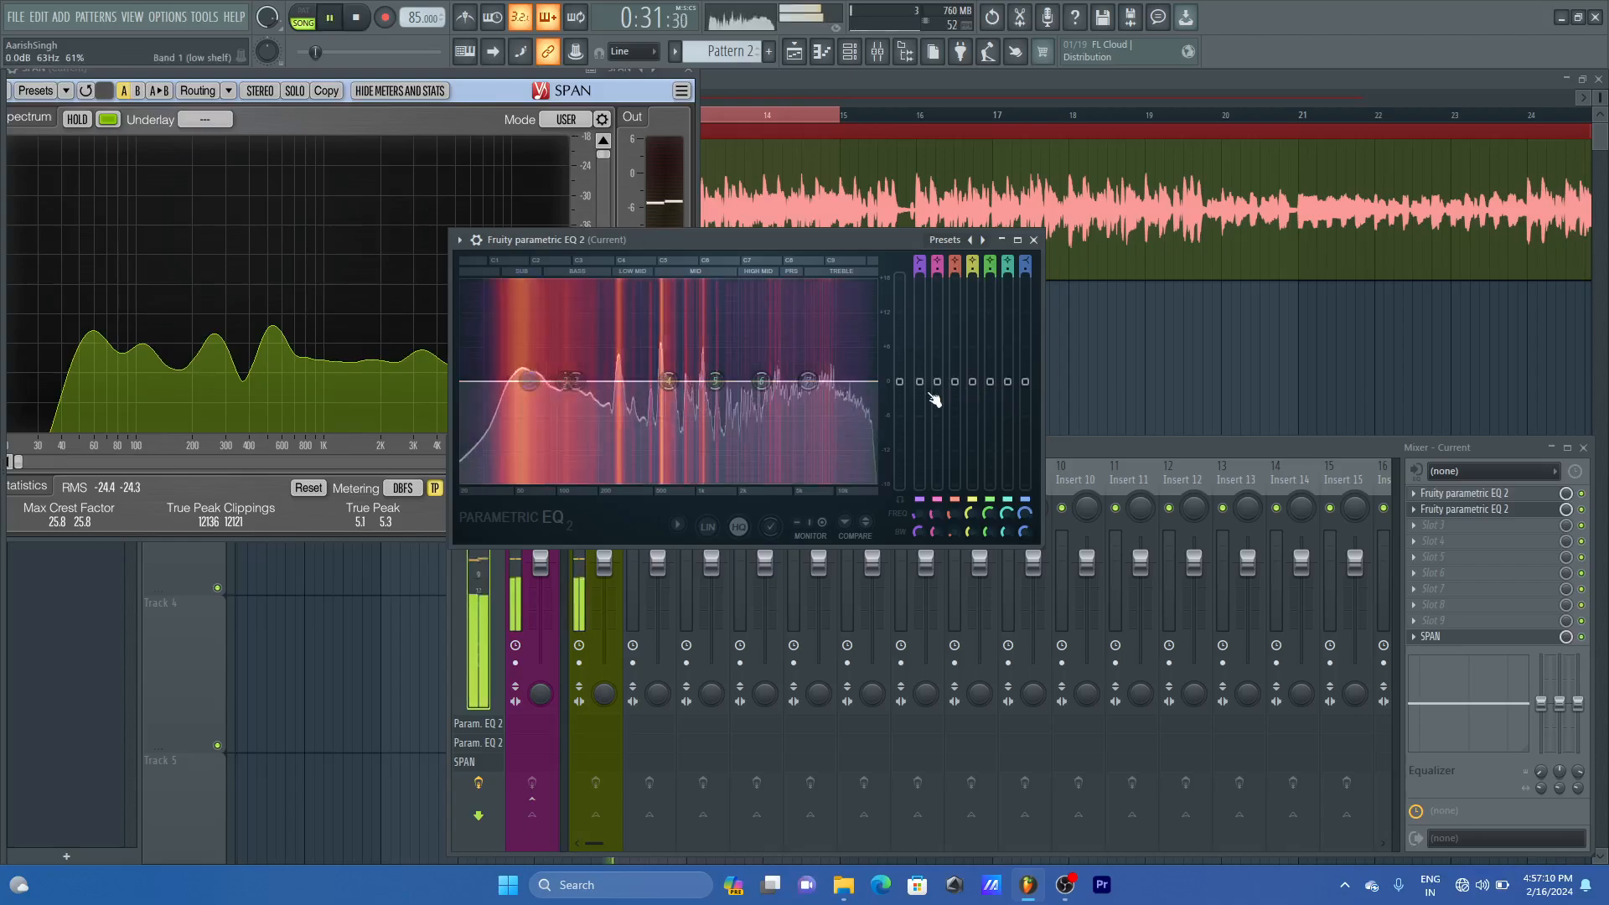
key("ctrl+z")
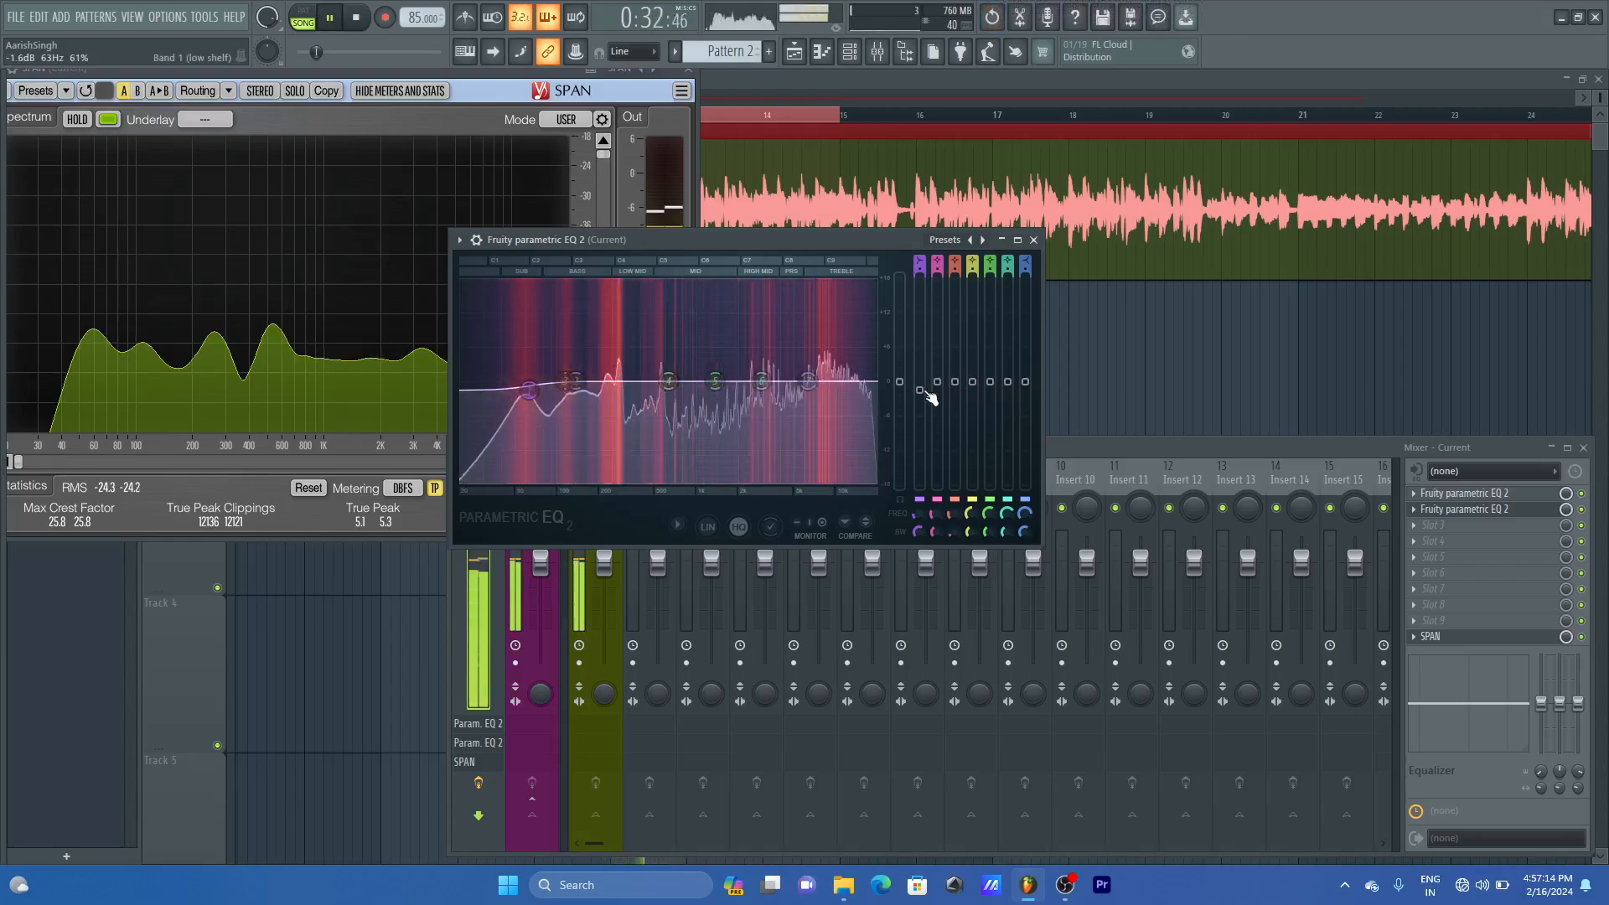
key("ctrl+z")
key("space")
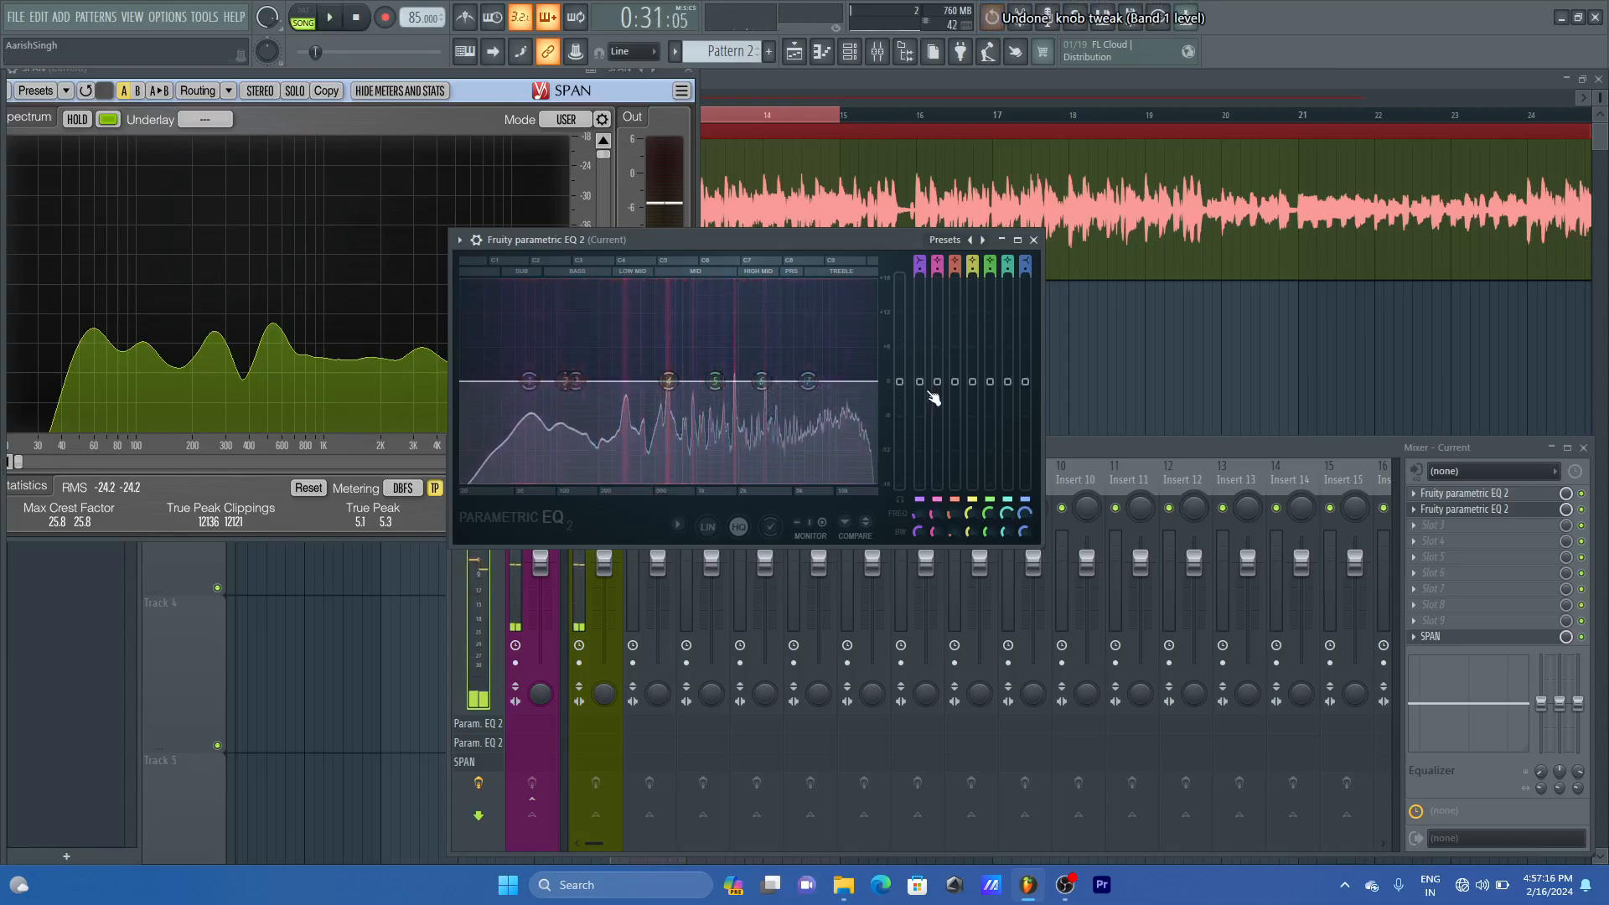
- Lower the band 2 peaking level to about -11.8 dB and play the section to hear the cut
left_click_drag(938, 383, 939, 455)
key("space")
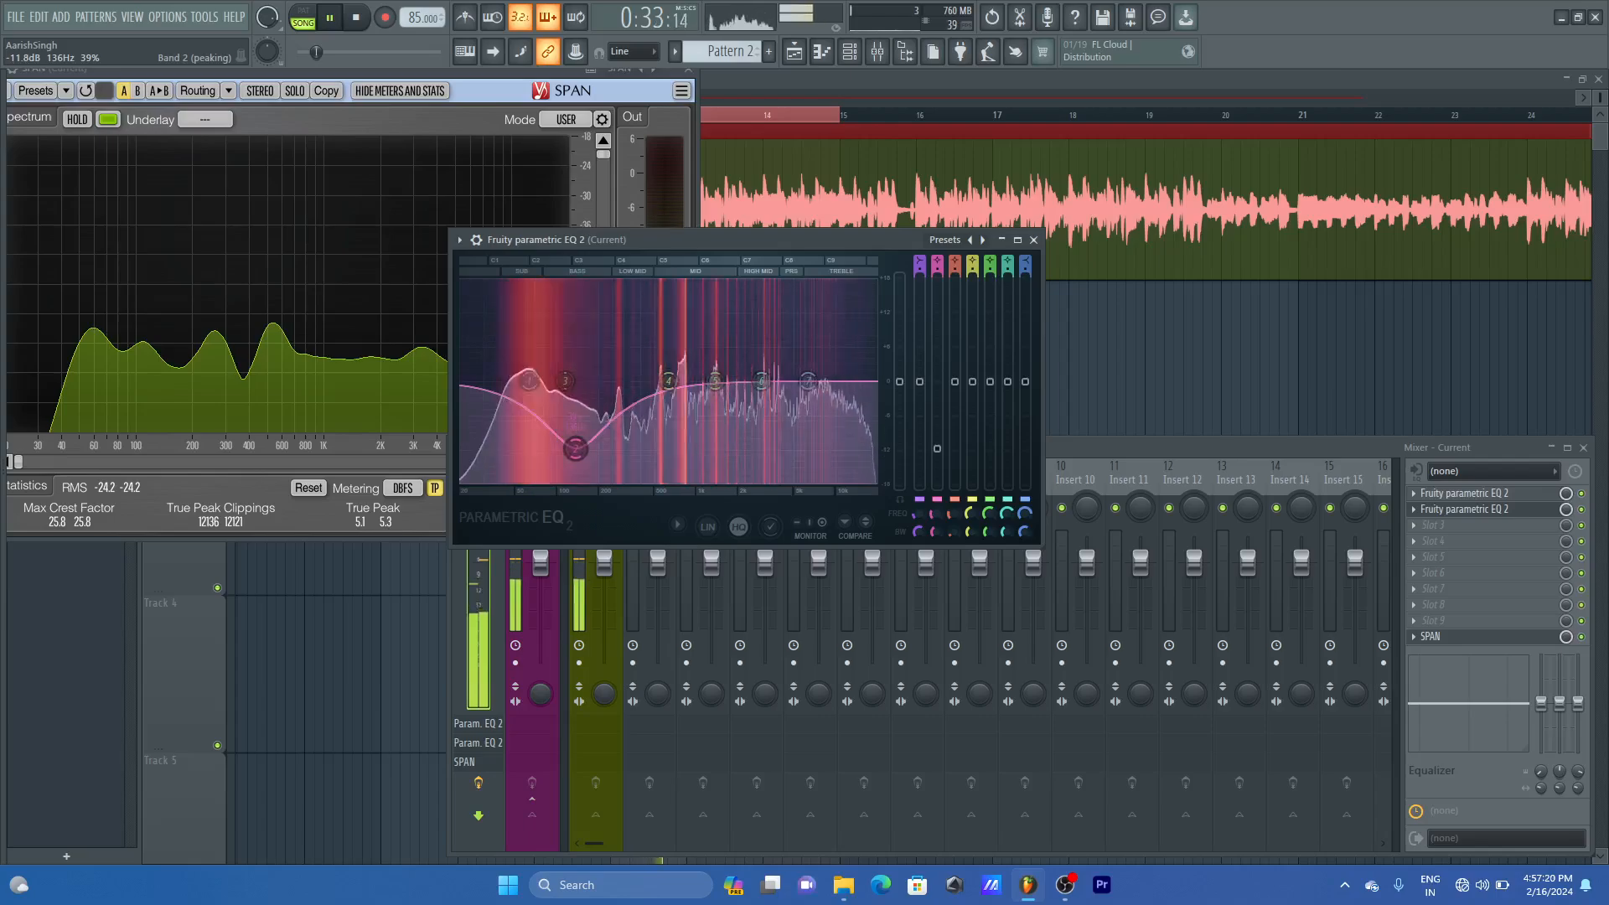
key("space")
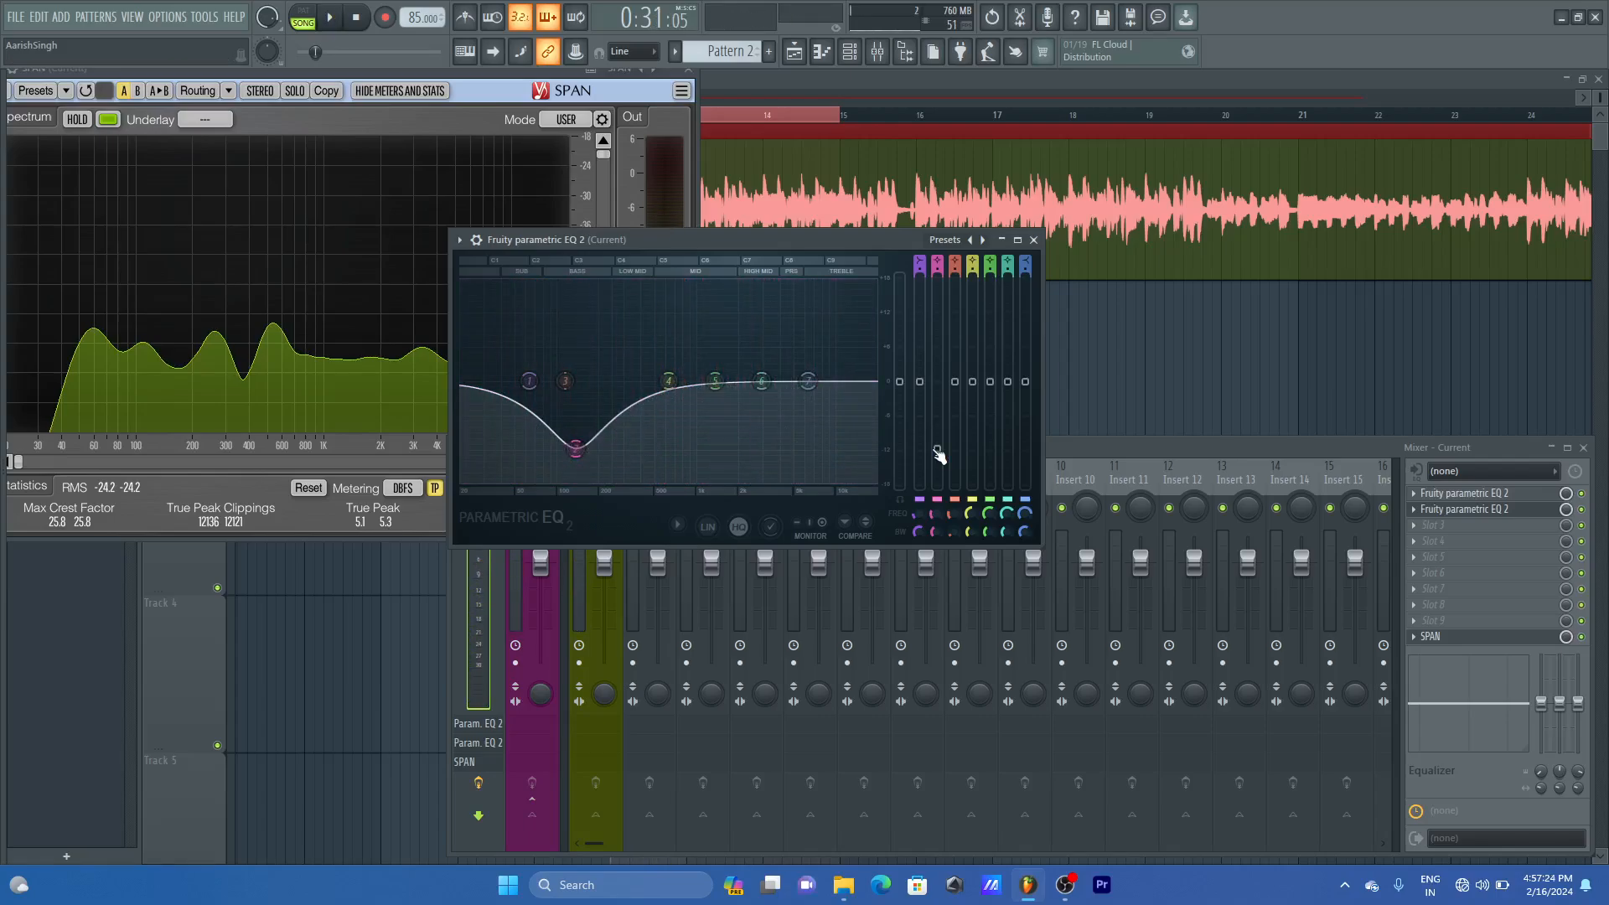
- Reduce the band 2 cut to about -1.5 dB and play the section repeatedly to check it
key("space")
left_click_drag(939, 455, 937, 390)
key("space")
key("space")
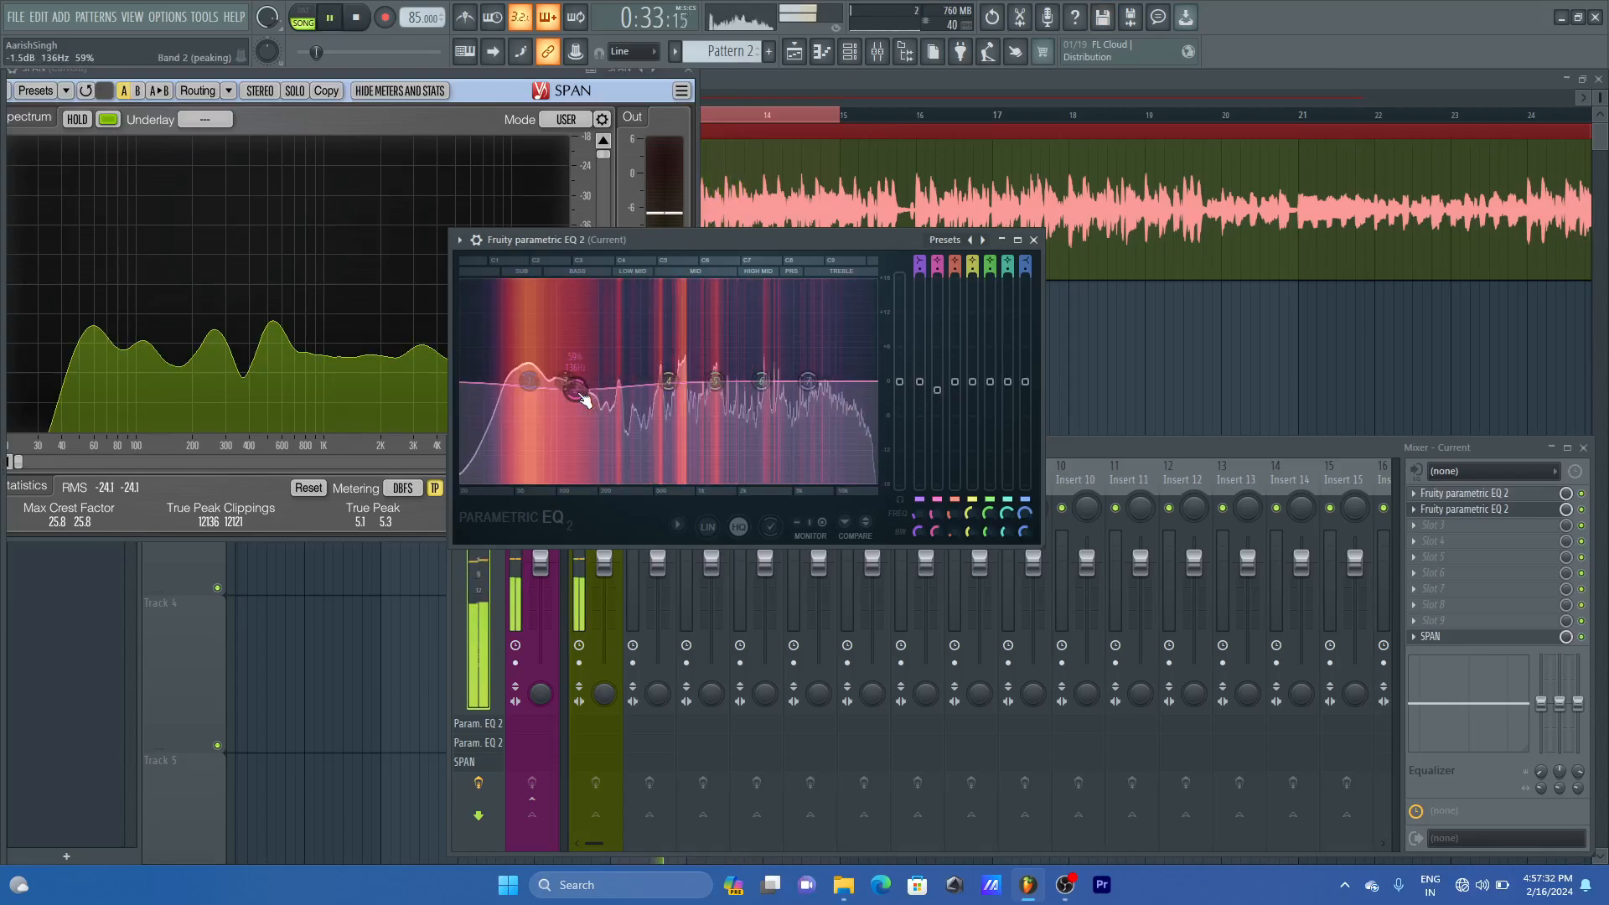
key("space")
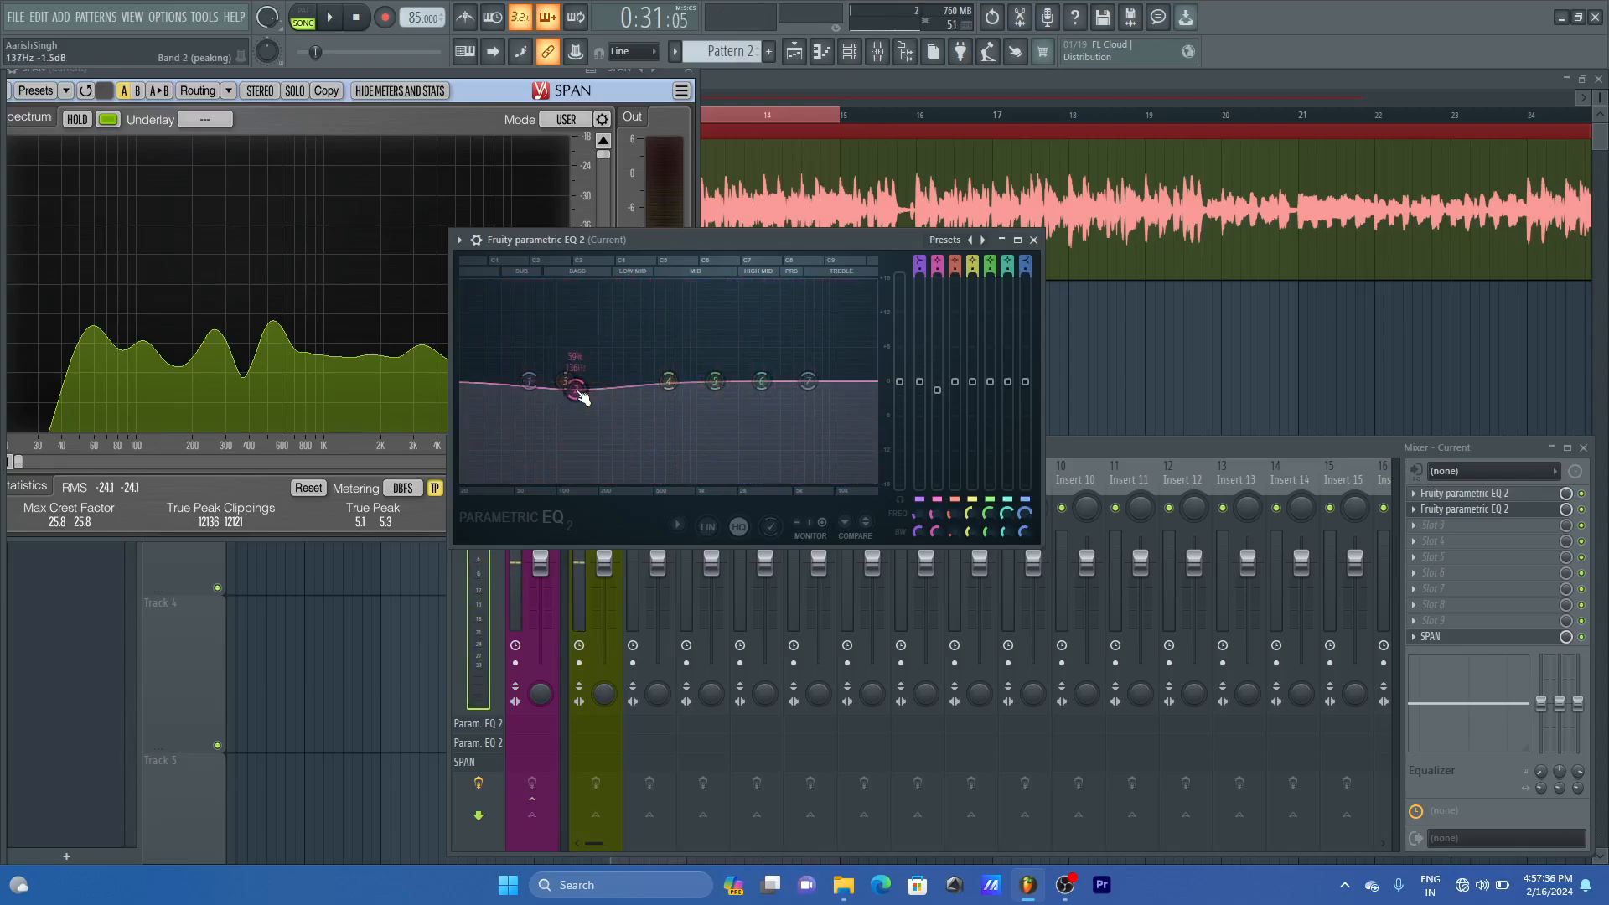
key("space")
key("space")
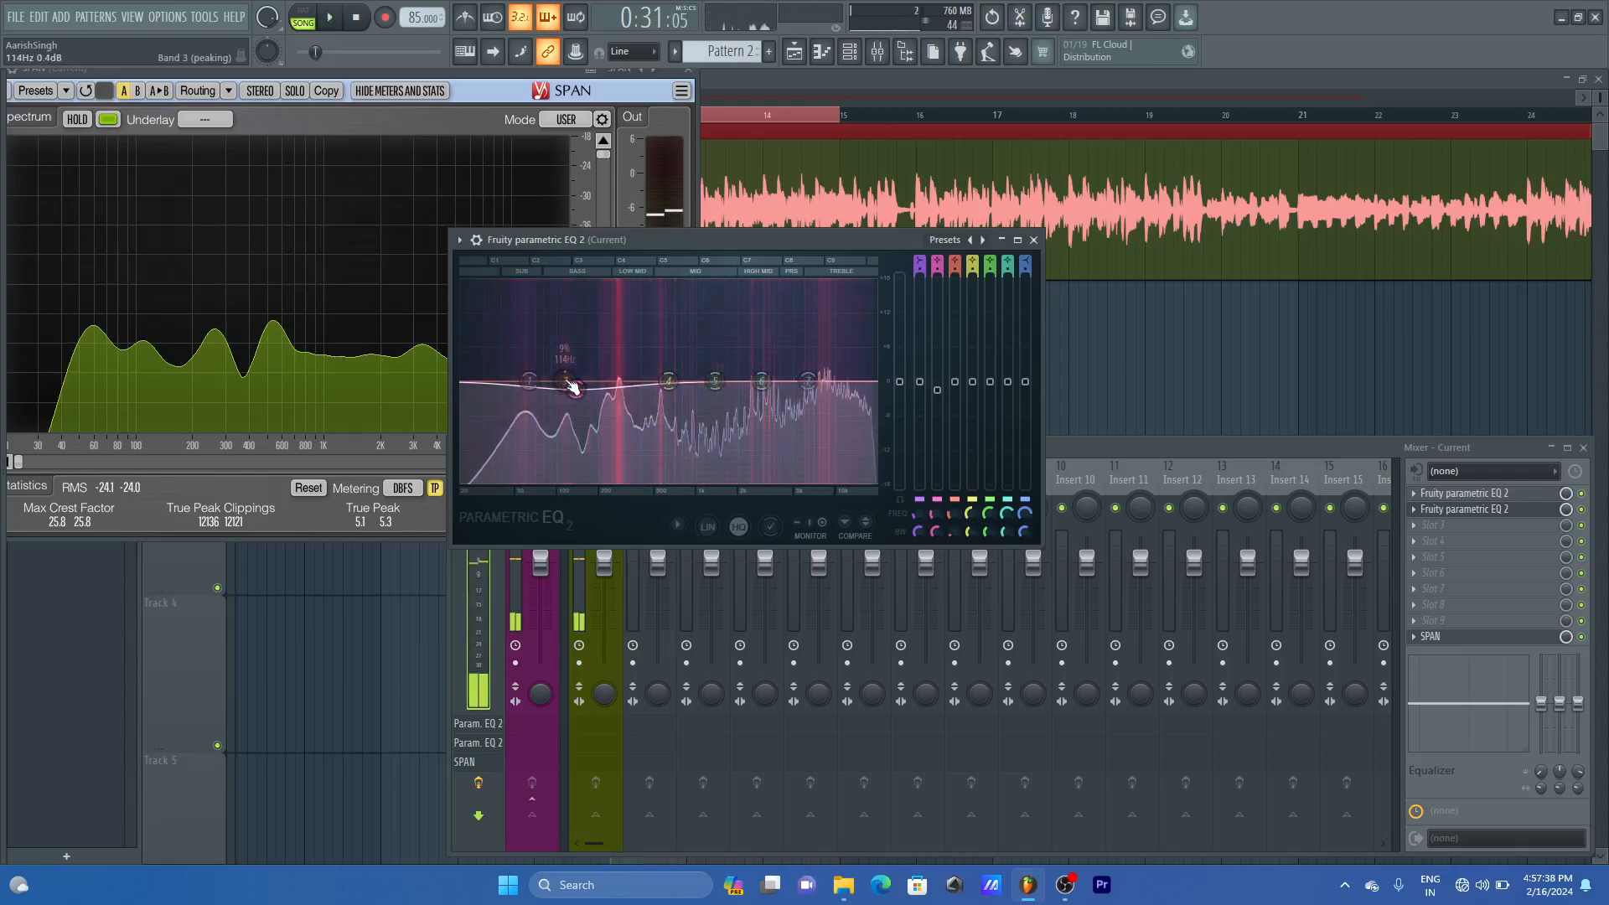
- Reset band 2 of the second equalizer to its defaults
mouse_move(573, 387)
left_mouse_down()
mouse_move(564, 360)
mouse_move(566, 383)
left_mouse_up()
right_click(577, 390)
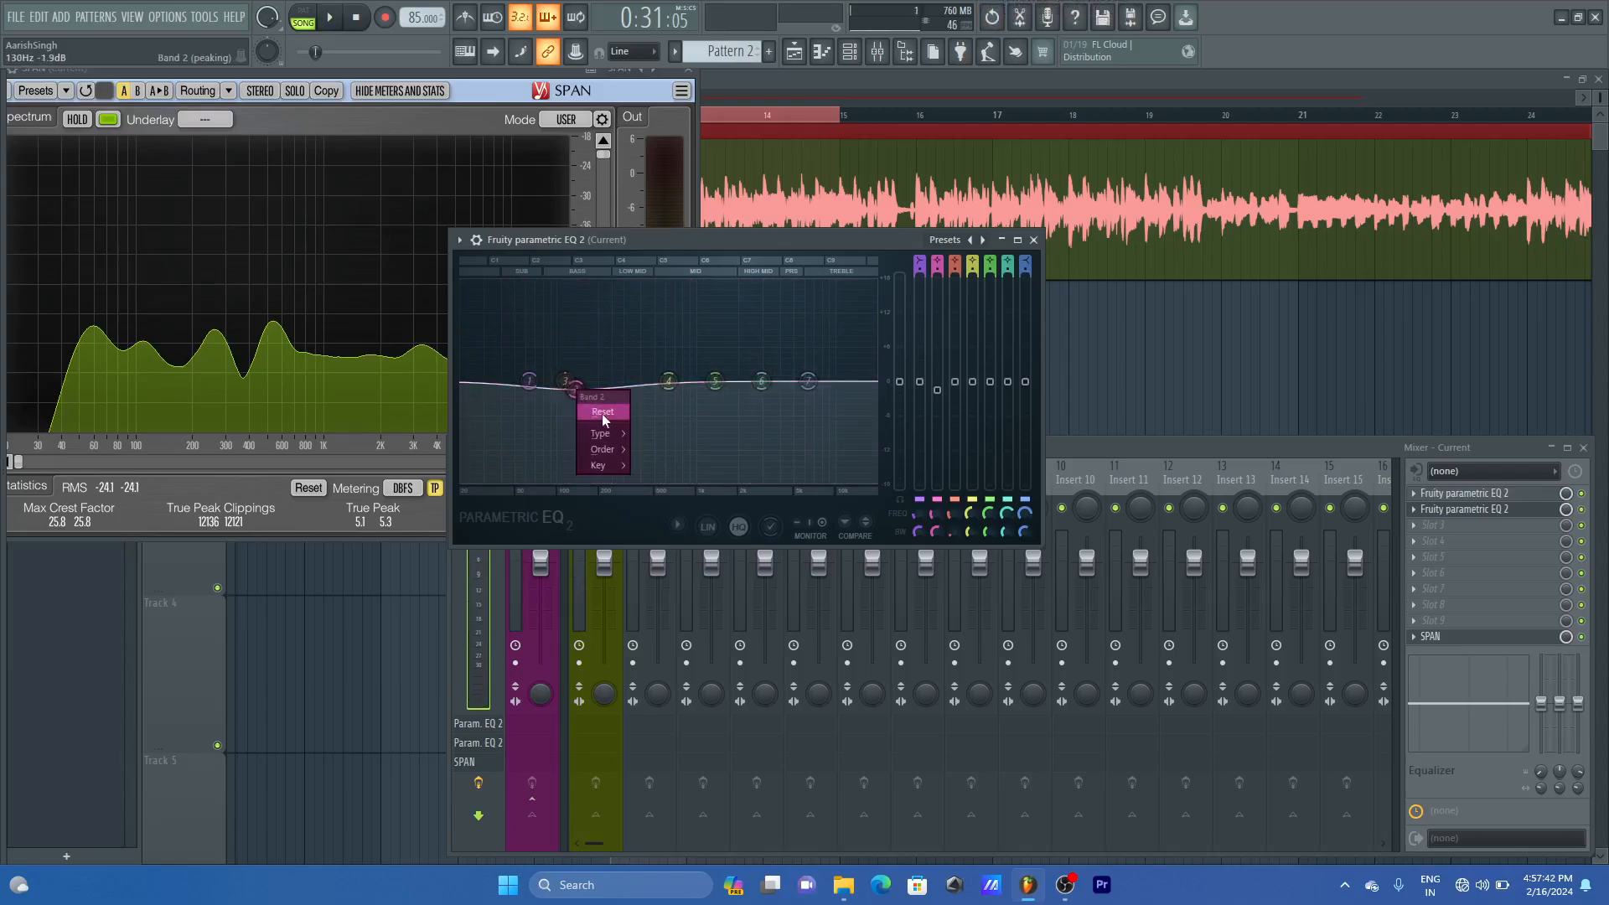
left_click(602, 412)
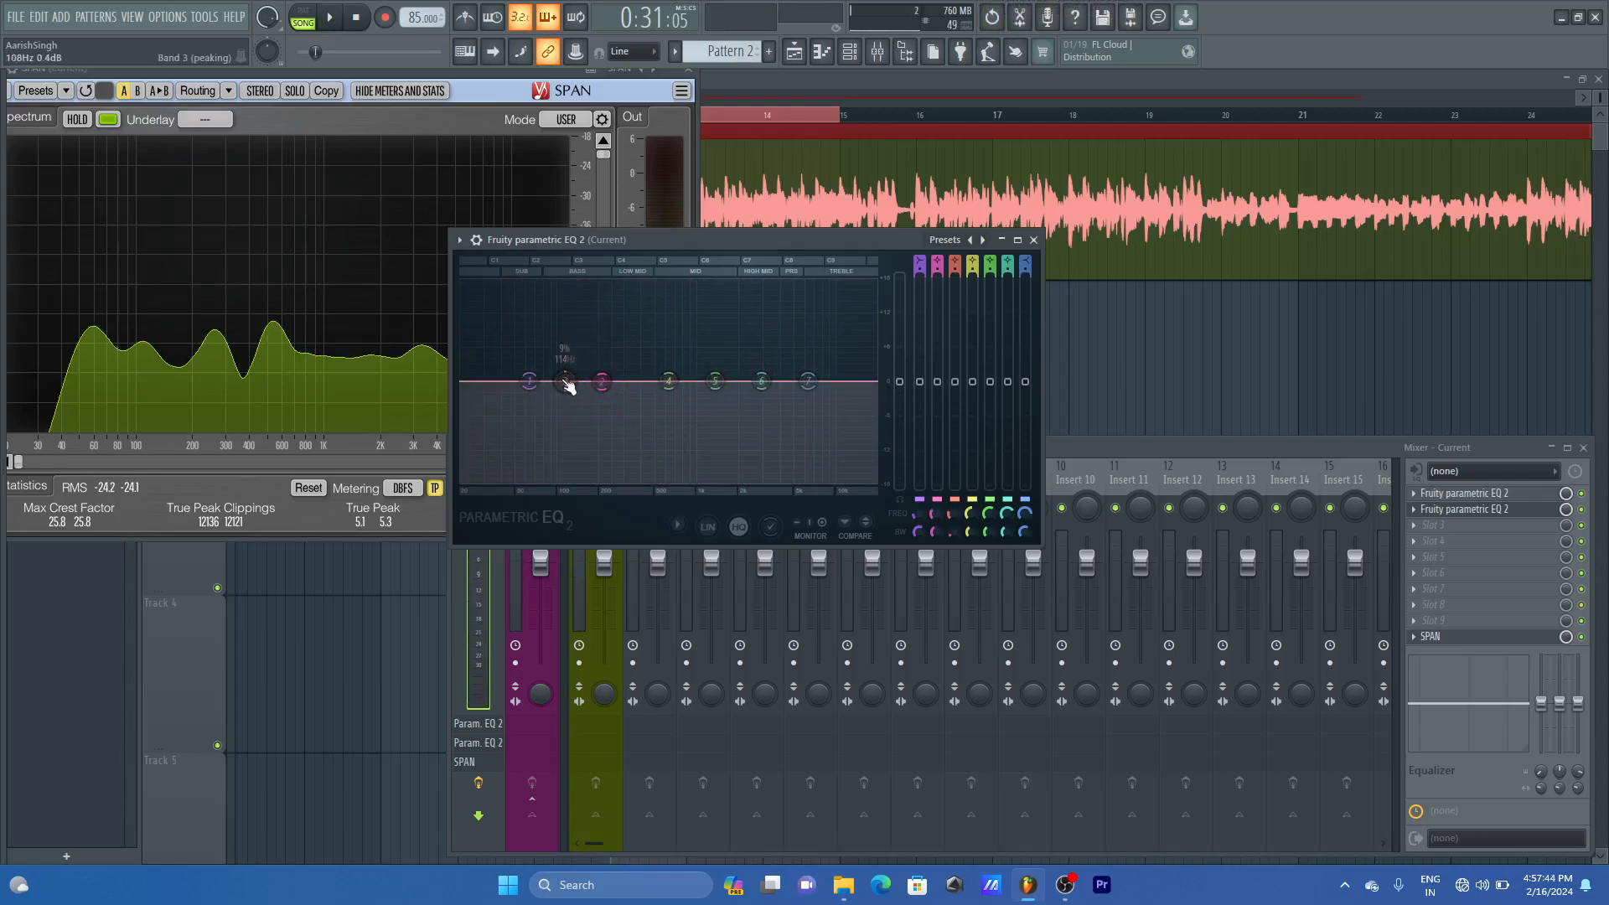
- Boost band 3 to 18 dB at about 115 Hz during playback, and lower it to a slight cut there
key("space")
left_click_drag(567, 384, 570, 288)
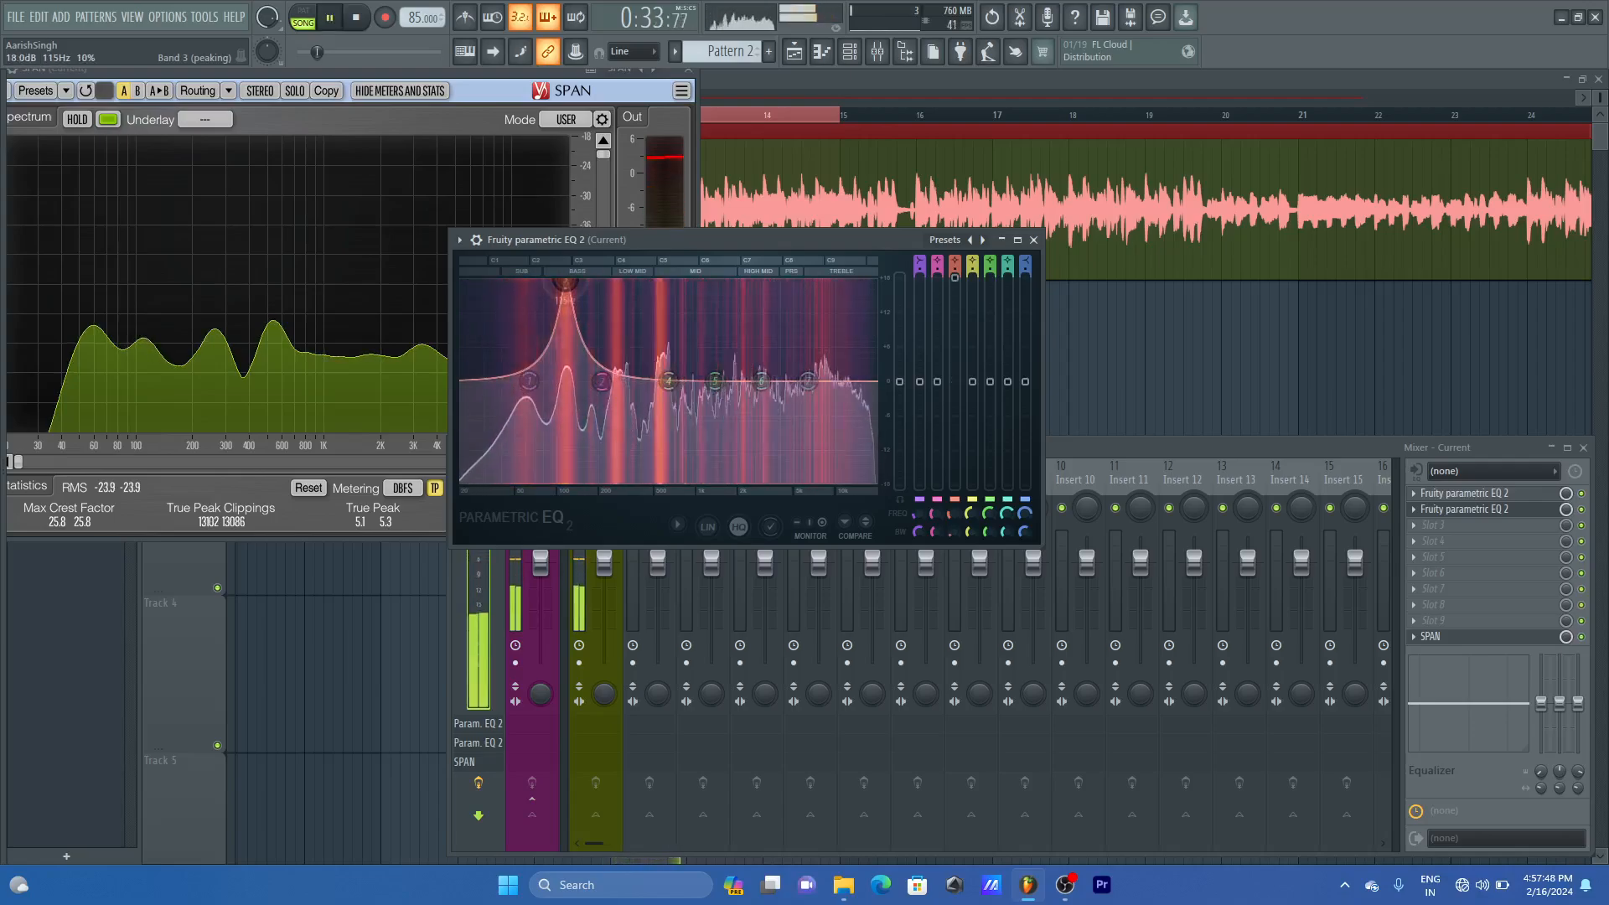
key("space")
left_click_drag(952, 283, 954, 394)
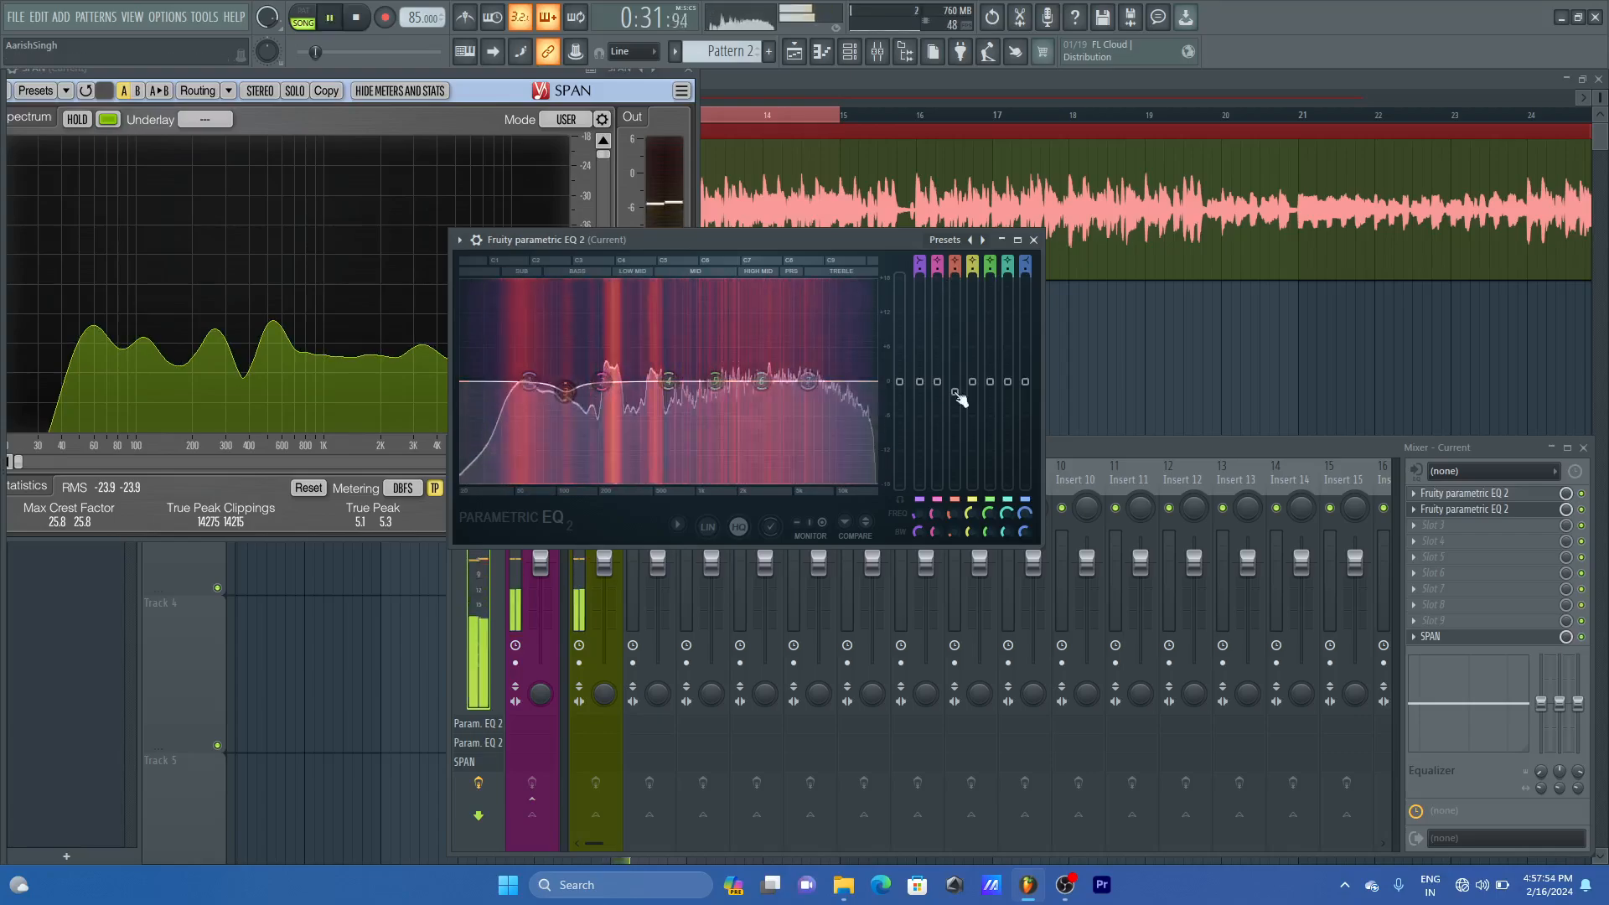
- Sweep band 2 at an 18 dB boost to about 199 Hz during playback, and lower it to about -1.8 dB
left_click_drag(602, 381, 599, 282)
key("space")
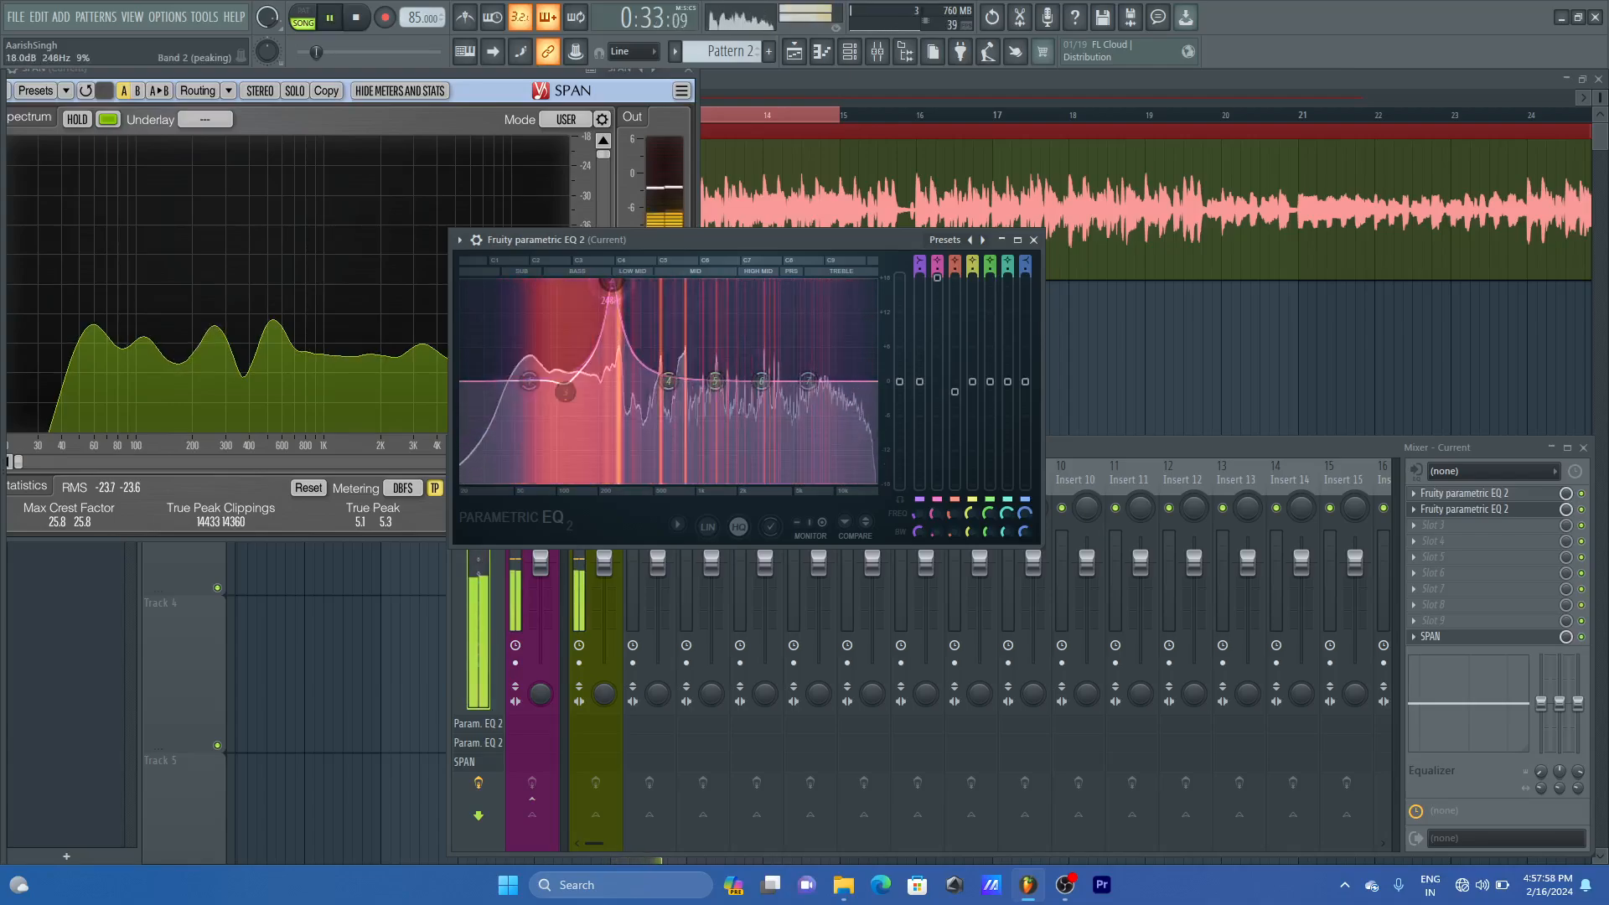
left_click_drag(611, 284, 600, 284)
key("space")
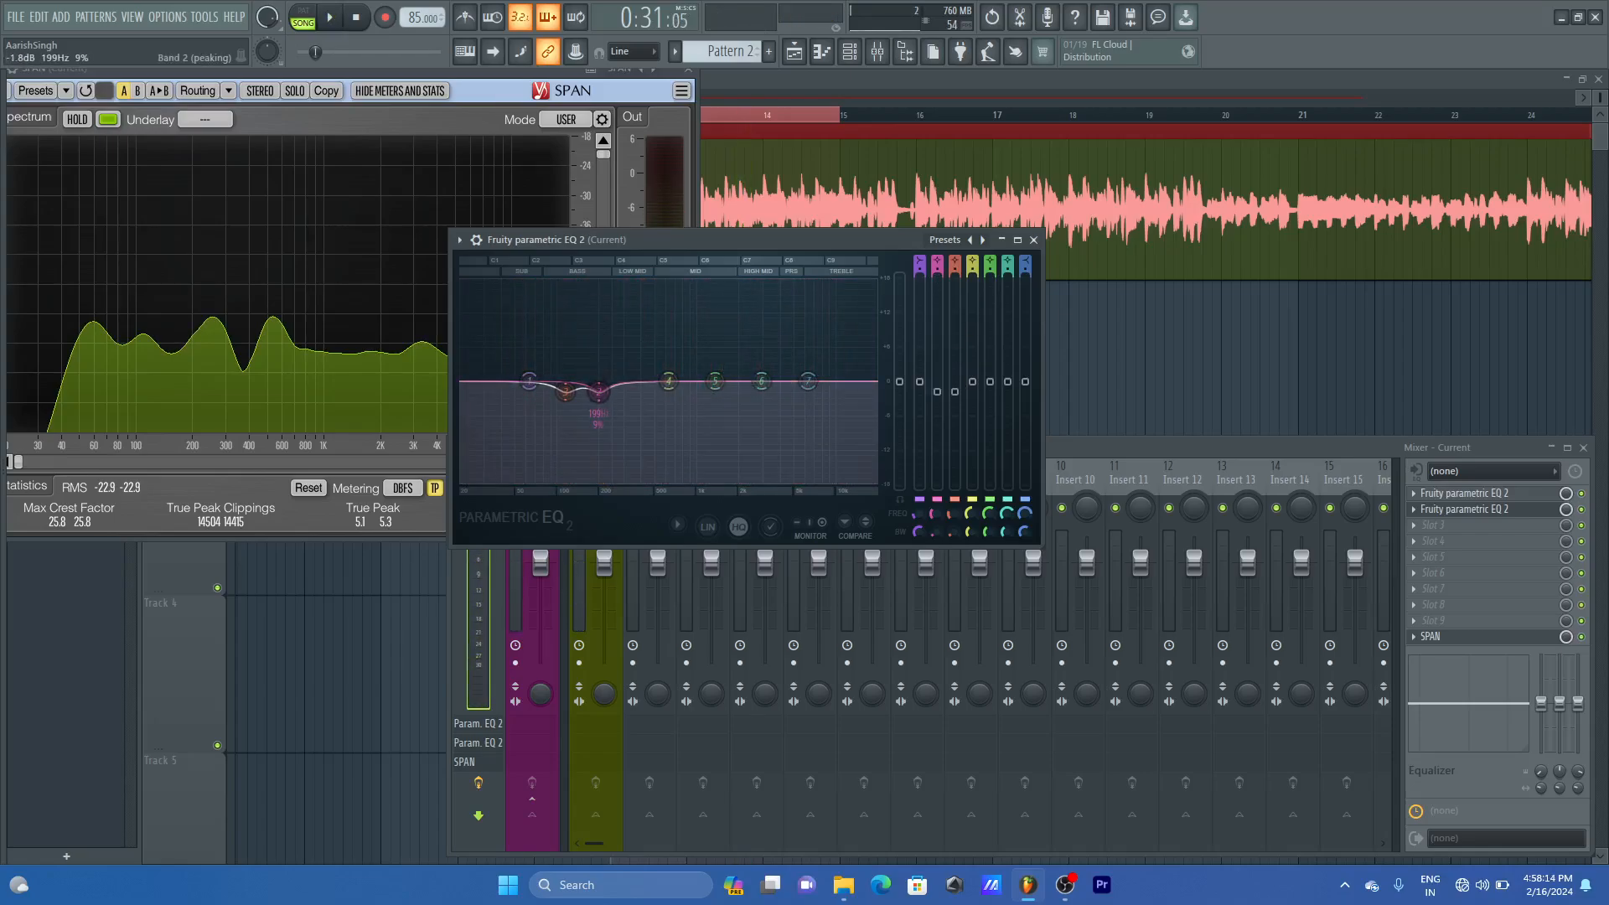
- Play the section and compare the sound with the second equalizer bypassed and enabled
key("space")
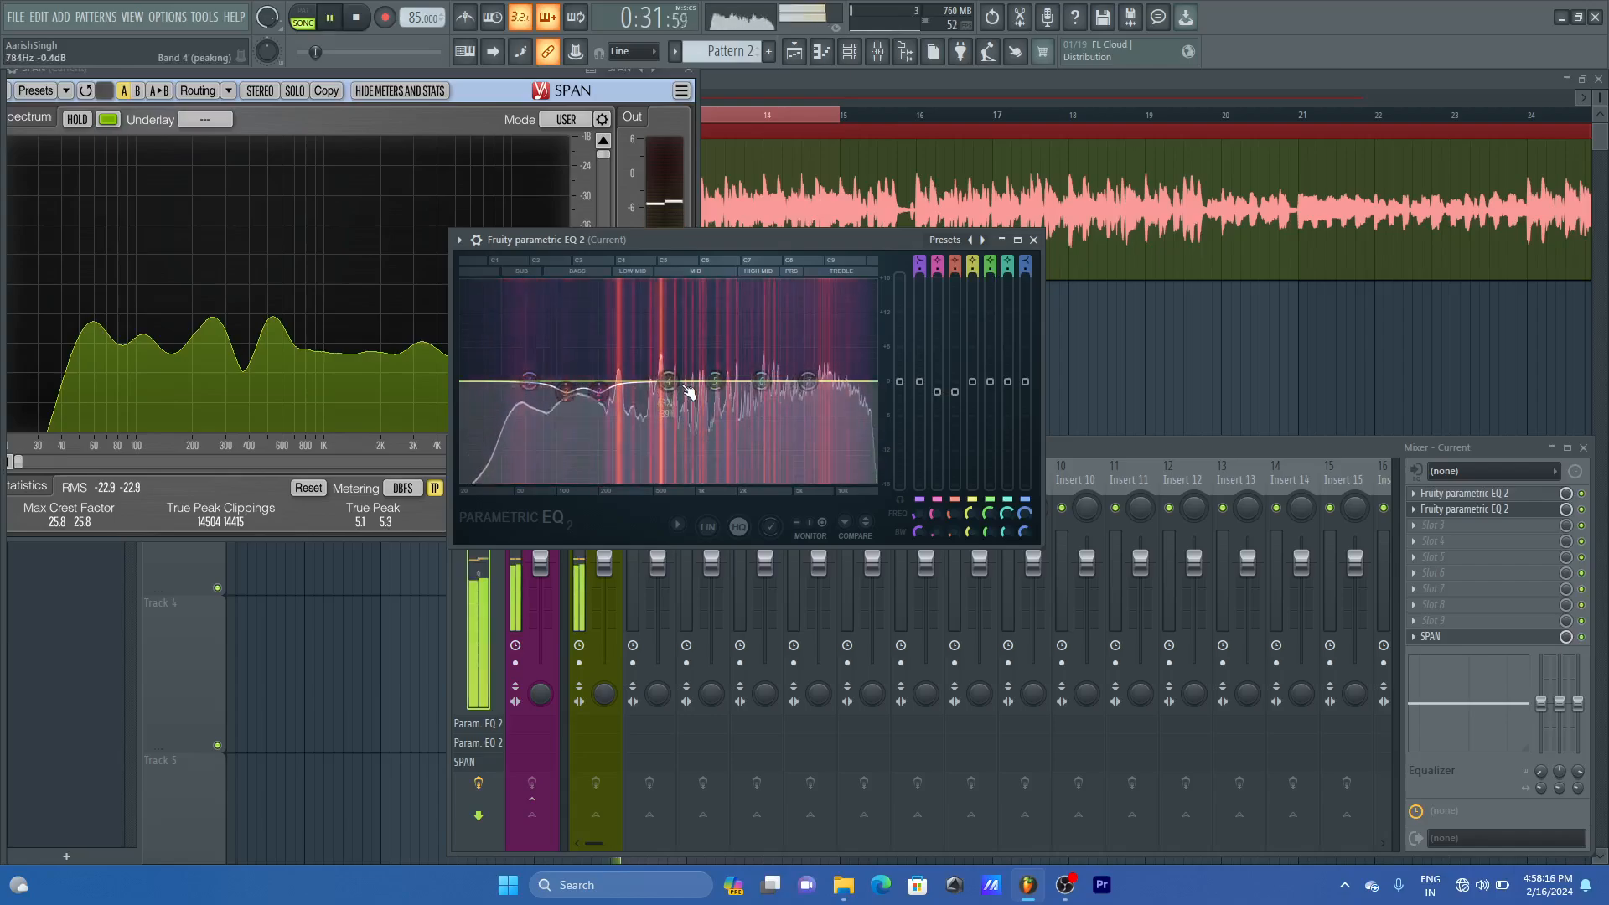
left_click(477, 240)
key("space")
left_click(991, 268)
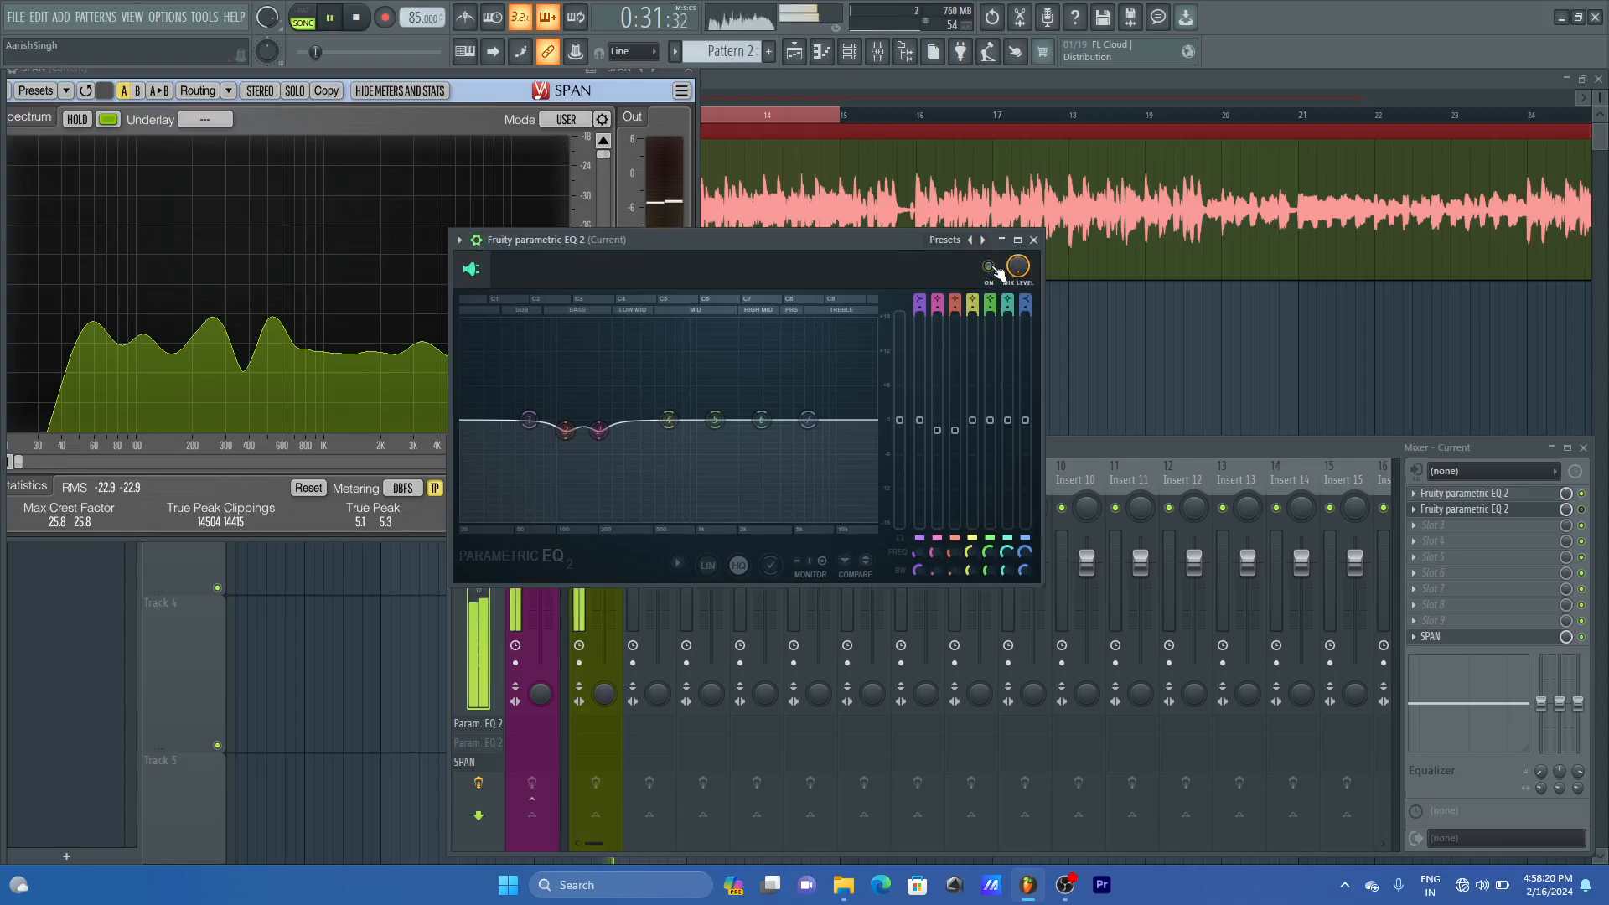
left_click(990, 266)
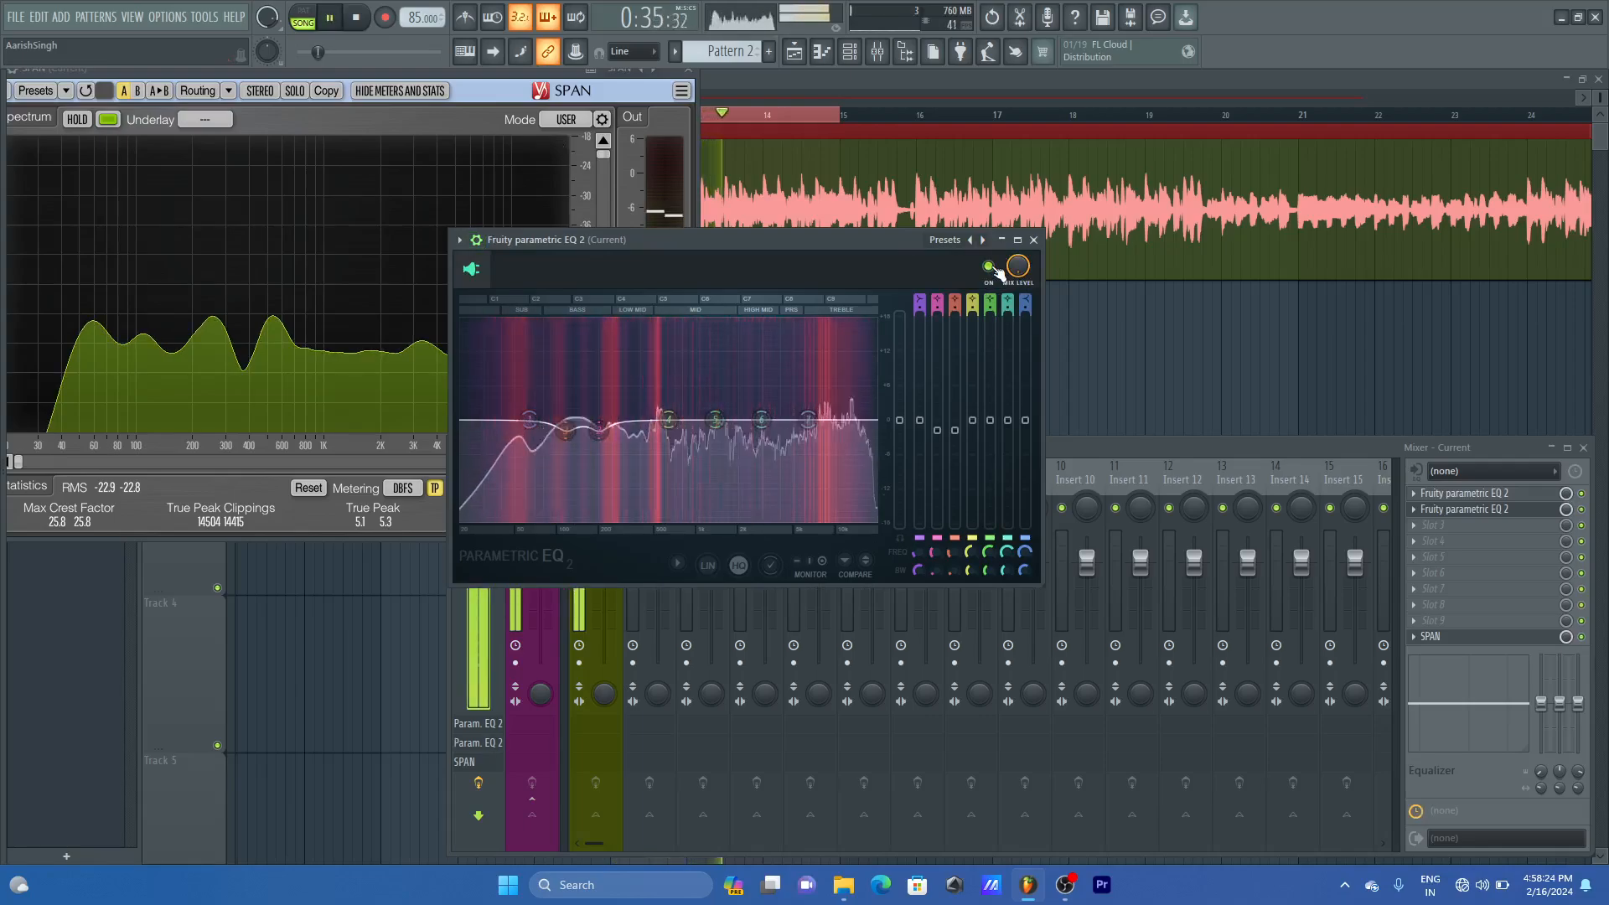
left_click(990, 266)
key("space")
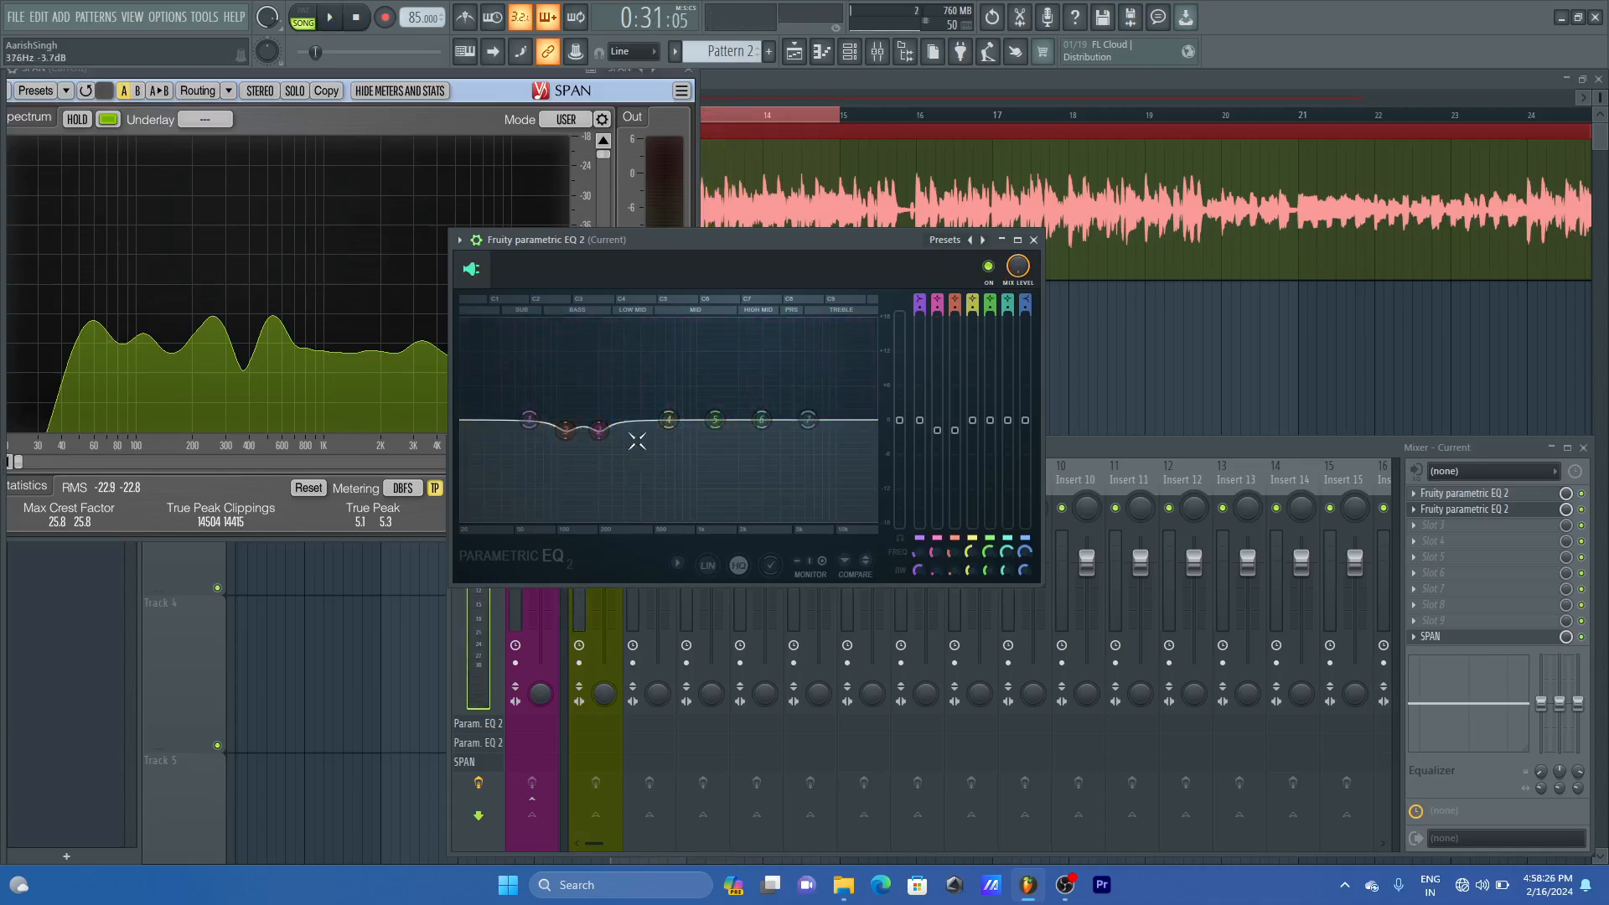
- Sweep a boosted, narrowed band 4 to about 469 Hz at 4% bandwidth during playback, and cut it to -2.0 dB
key("space")
left_click_drag(670, 421, 650, 325)
scroll(624, 325, "down", 2)
key("space")
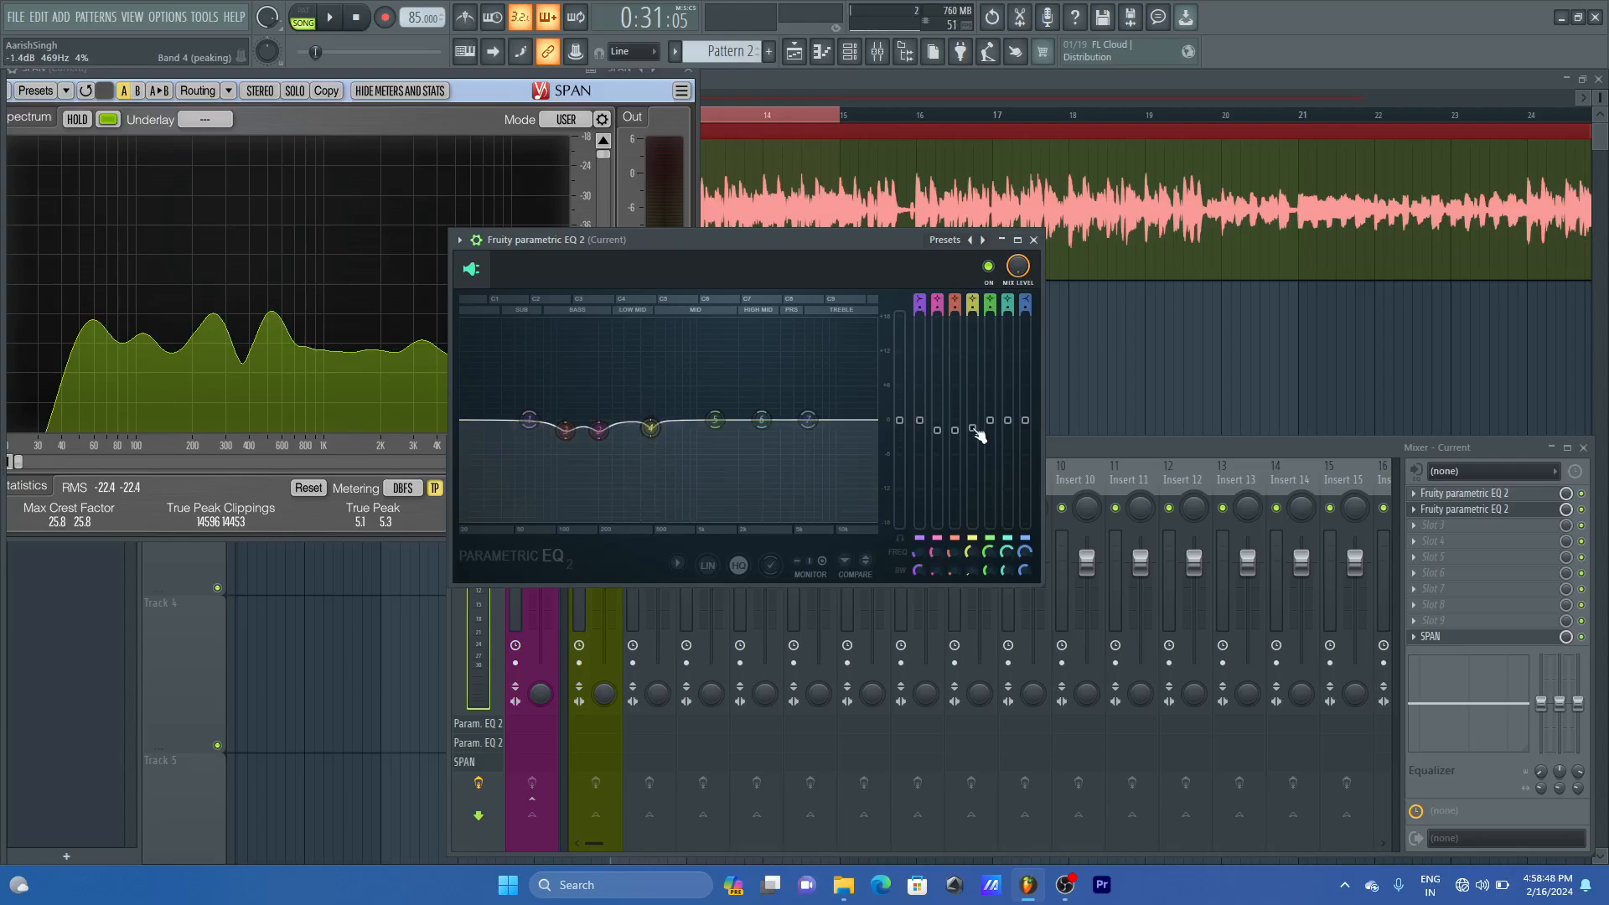
key("space")
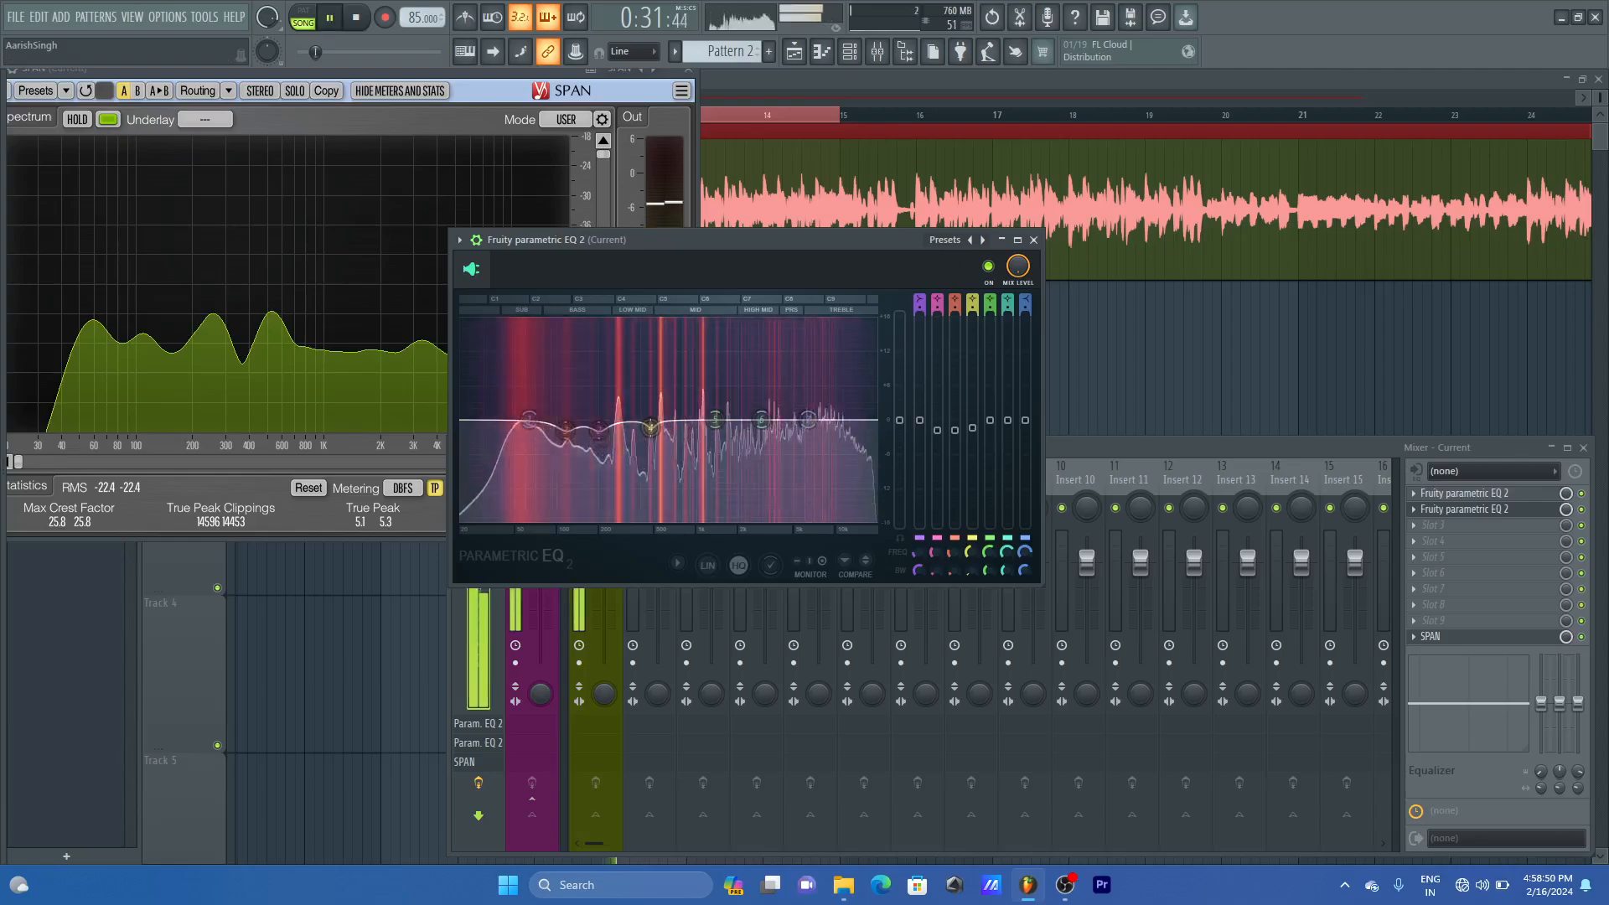
left_click_drag(974, 429, 973, 433)
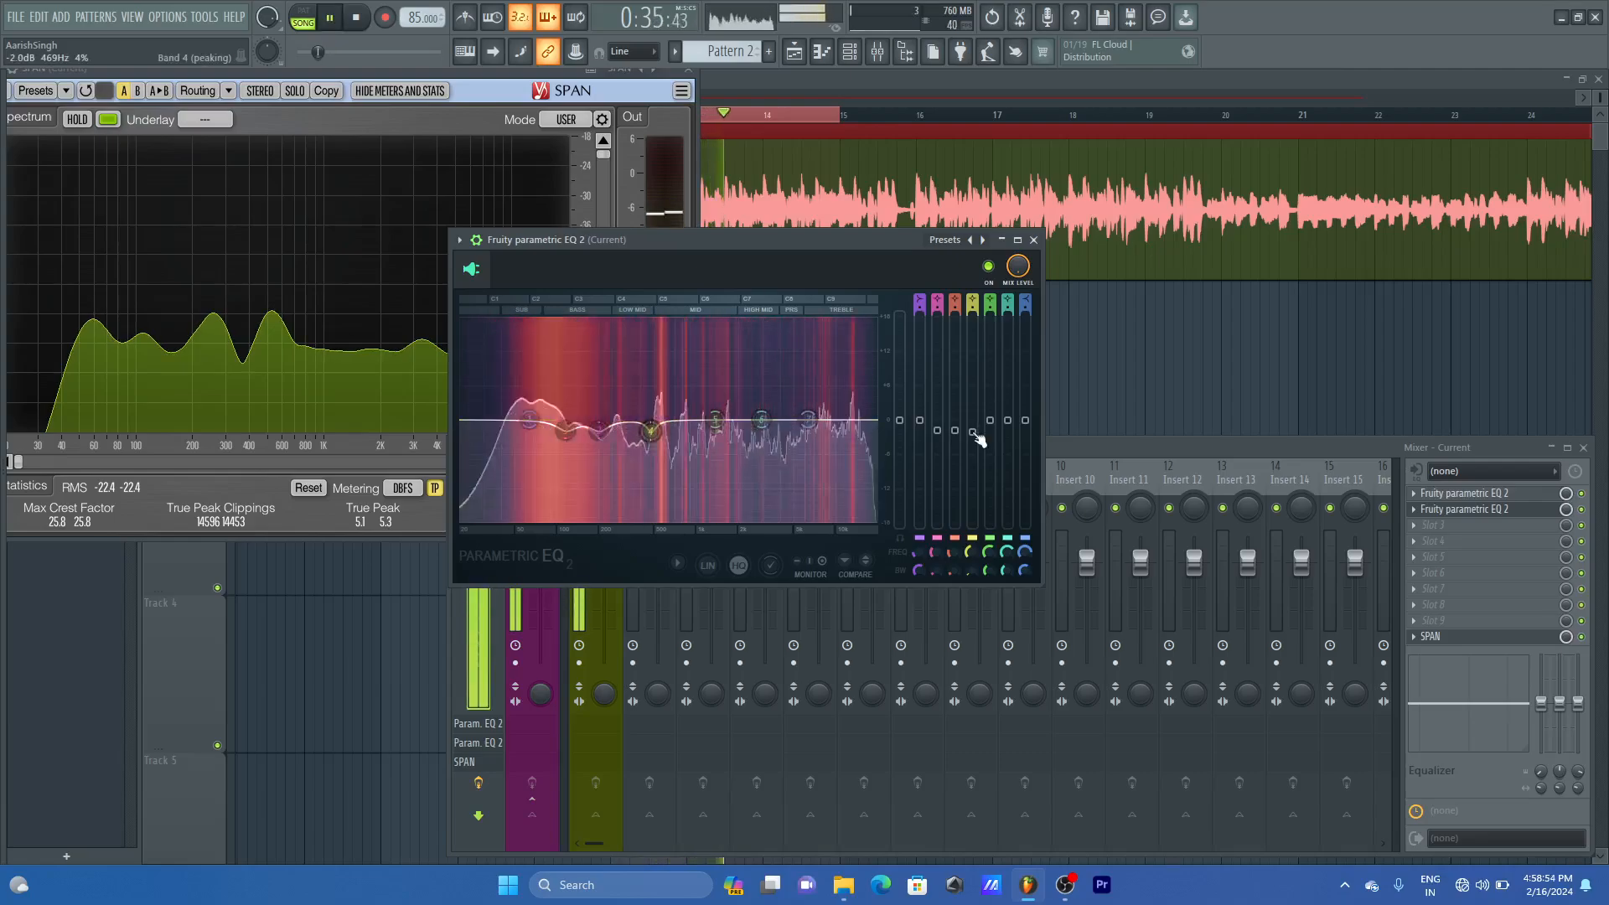
key("space")
- Boost band 5 to nearly 18 dB, narrow it to 4% bandwidth and sweep it to about 1950 Hz during playback
left_click_drag(726, 429, 680, 319)
key("space")
scroll(677, 325, "down", 5)
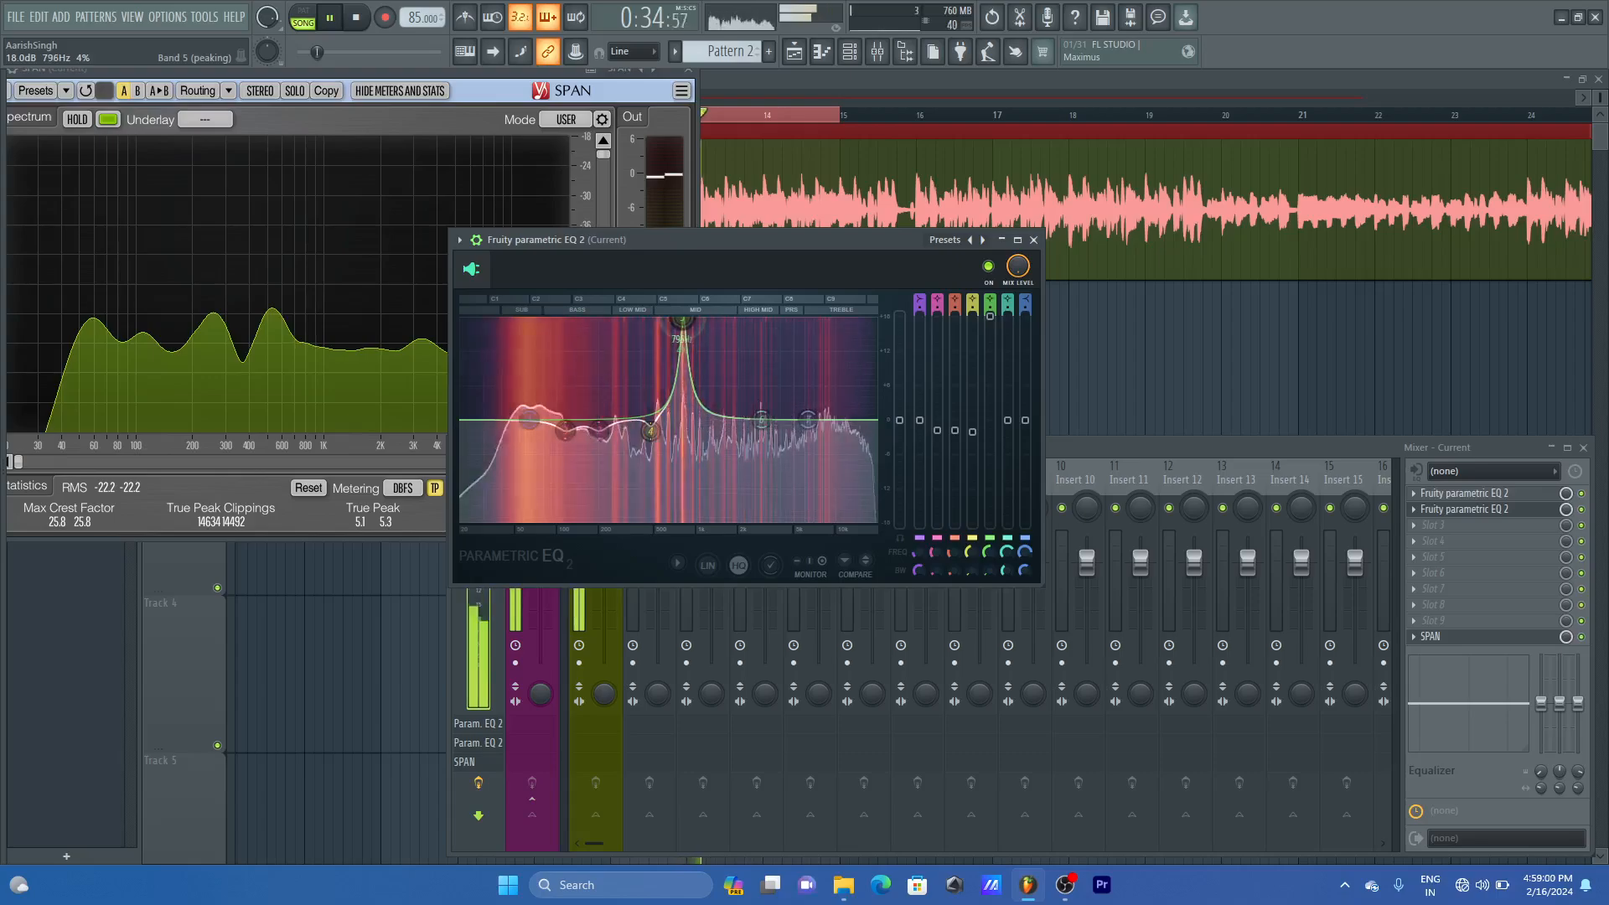
key("space")
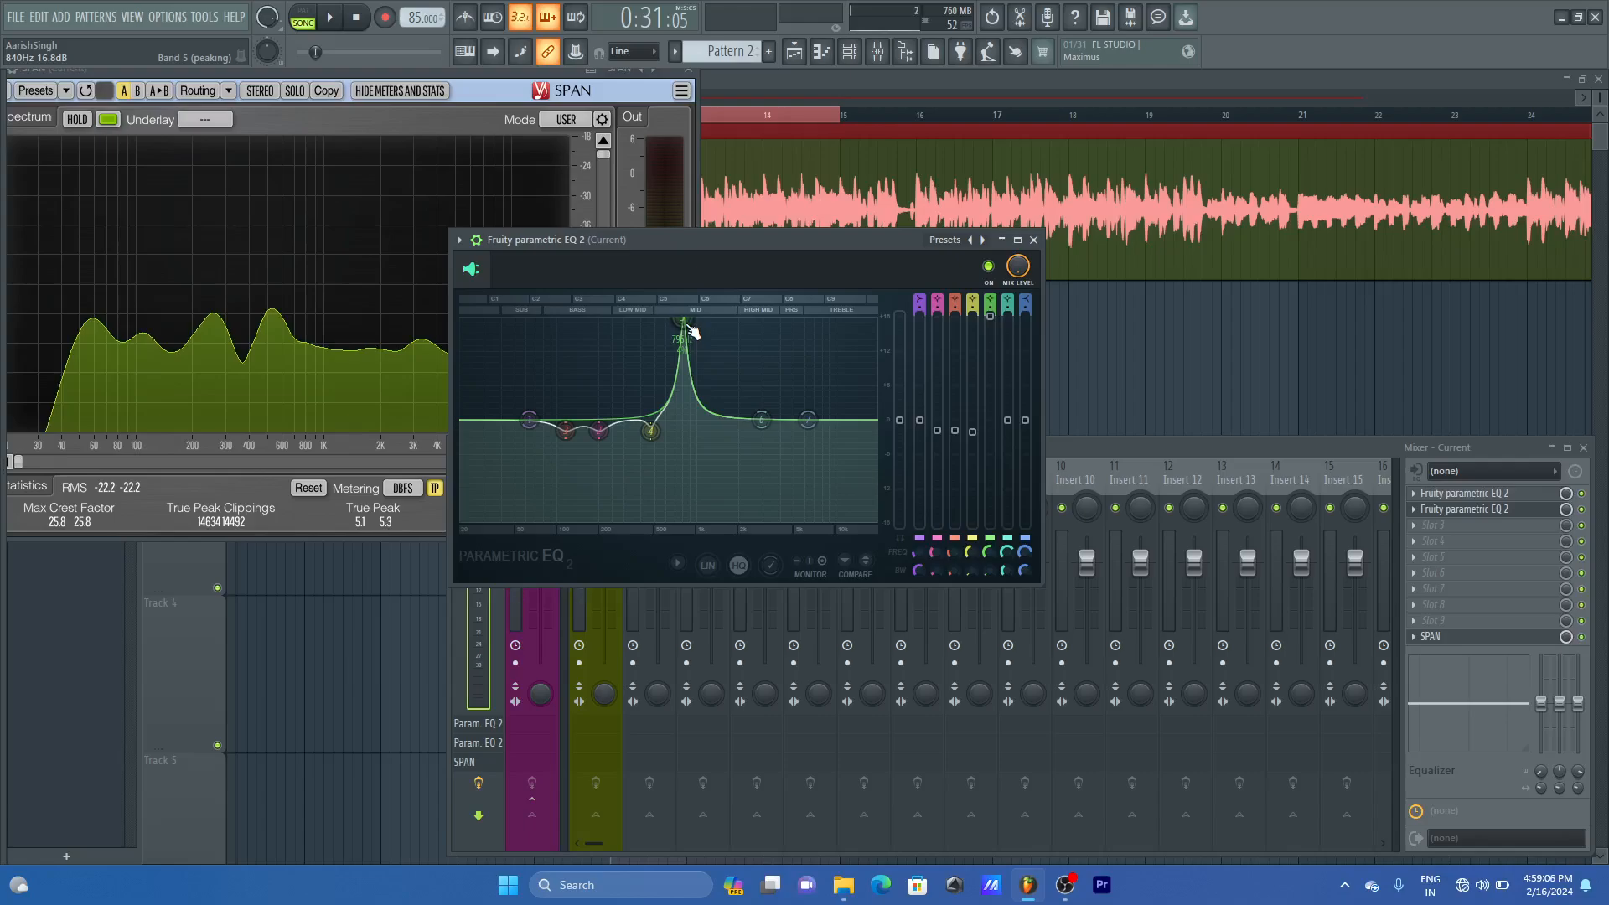
key("space")
left_click_drag(692, 331, 734, 323)
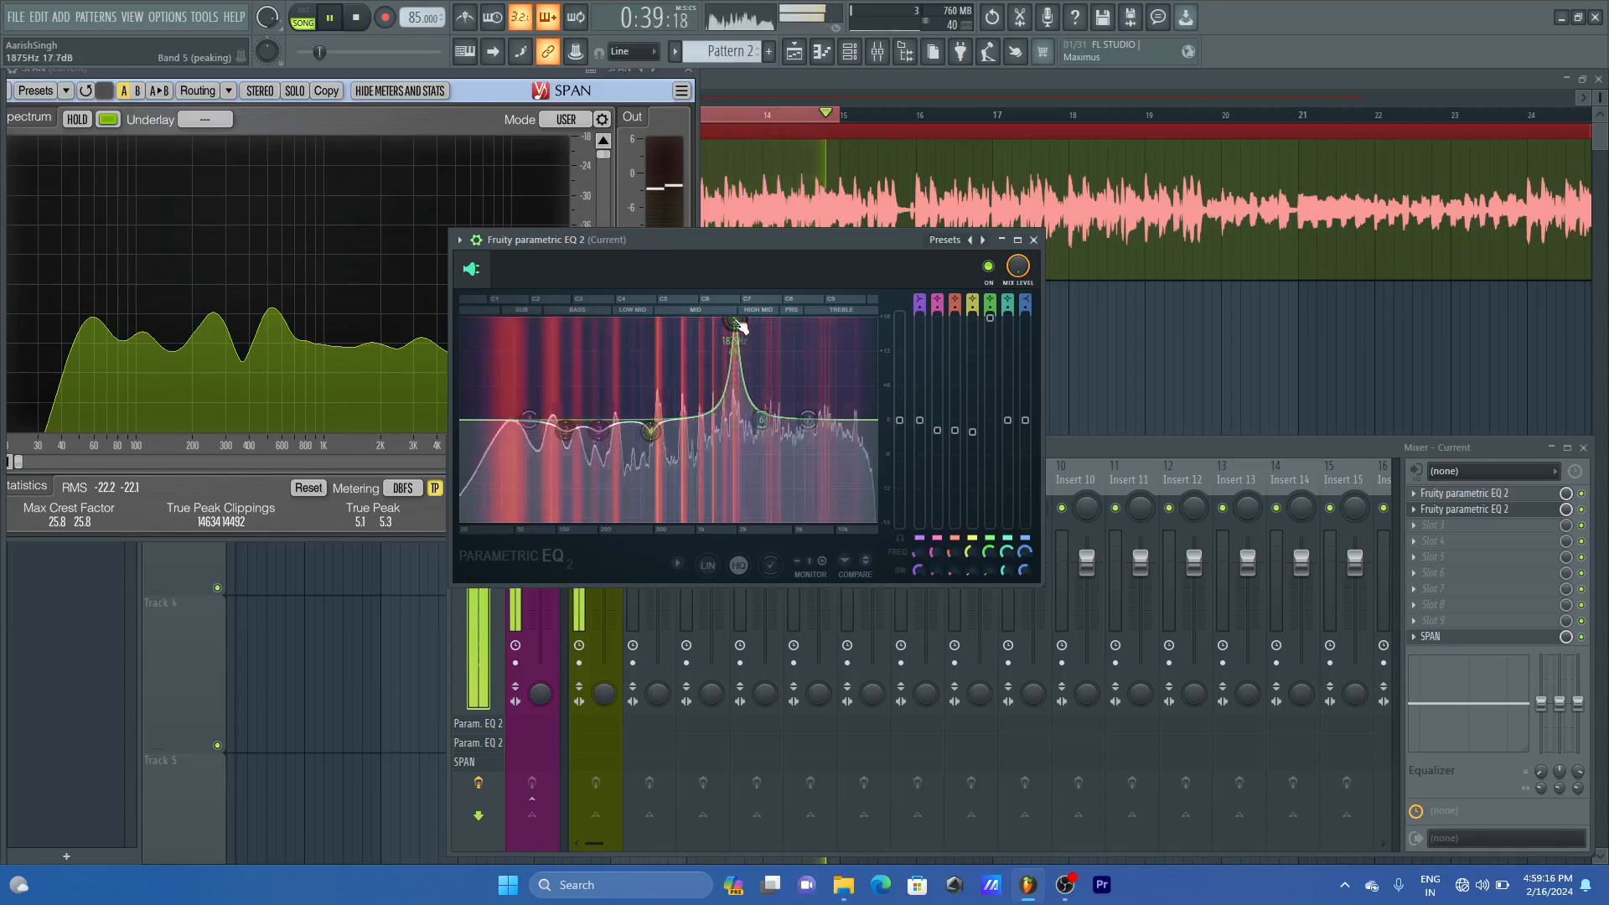
key("space")
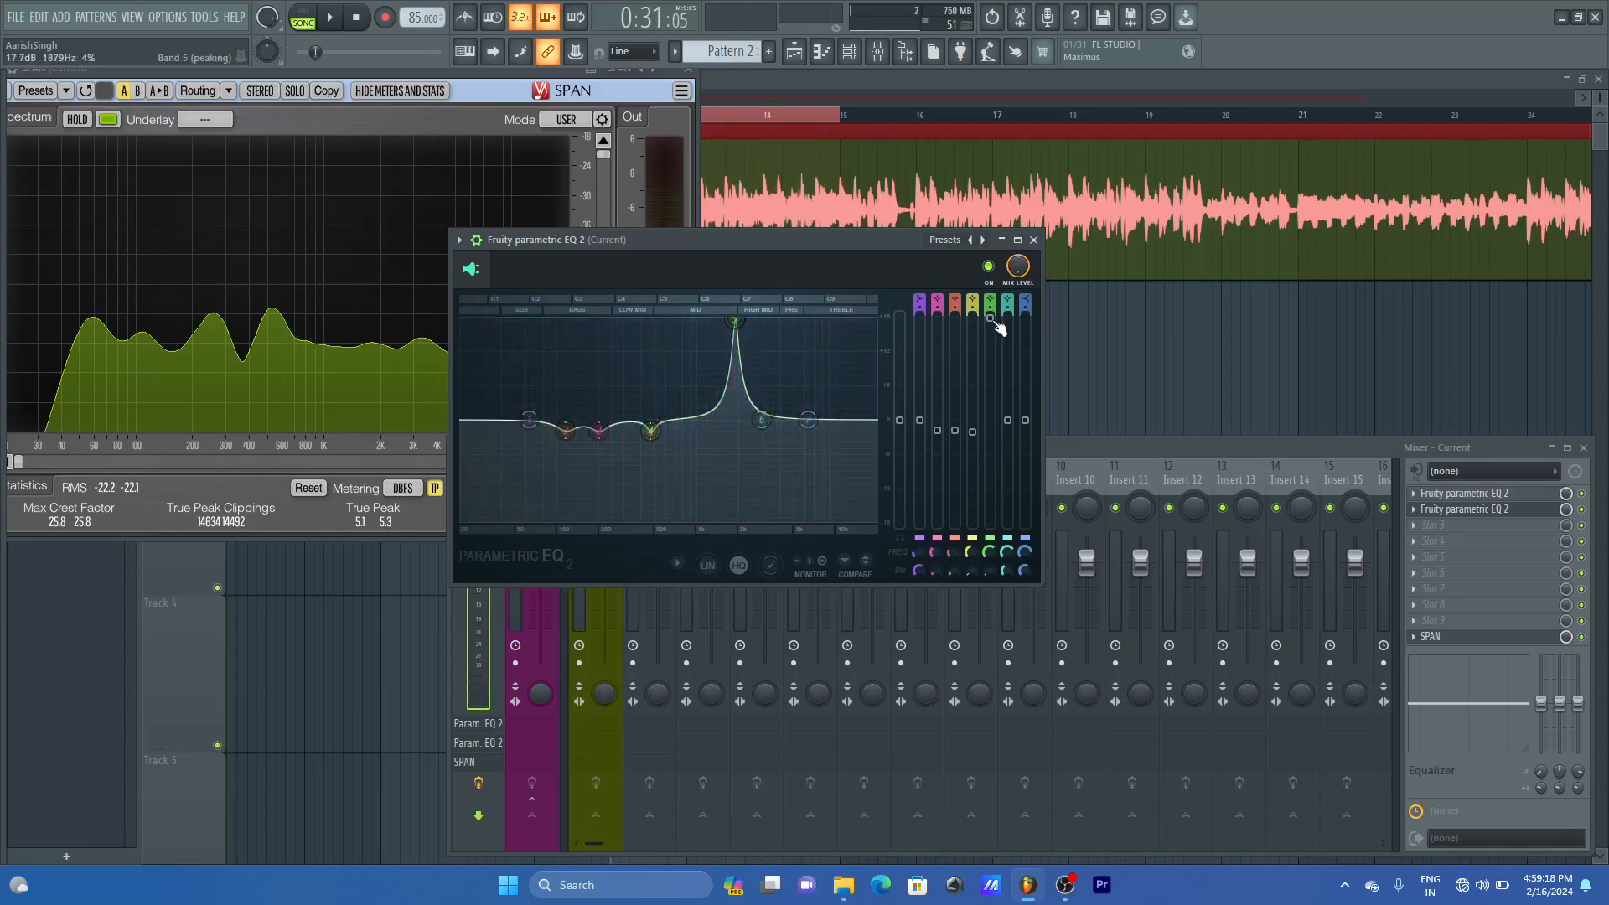
key("space")
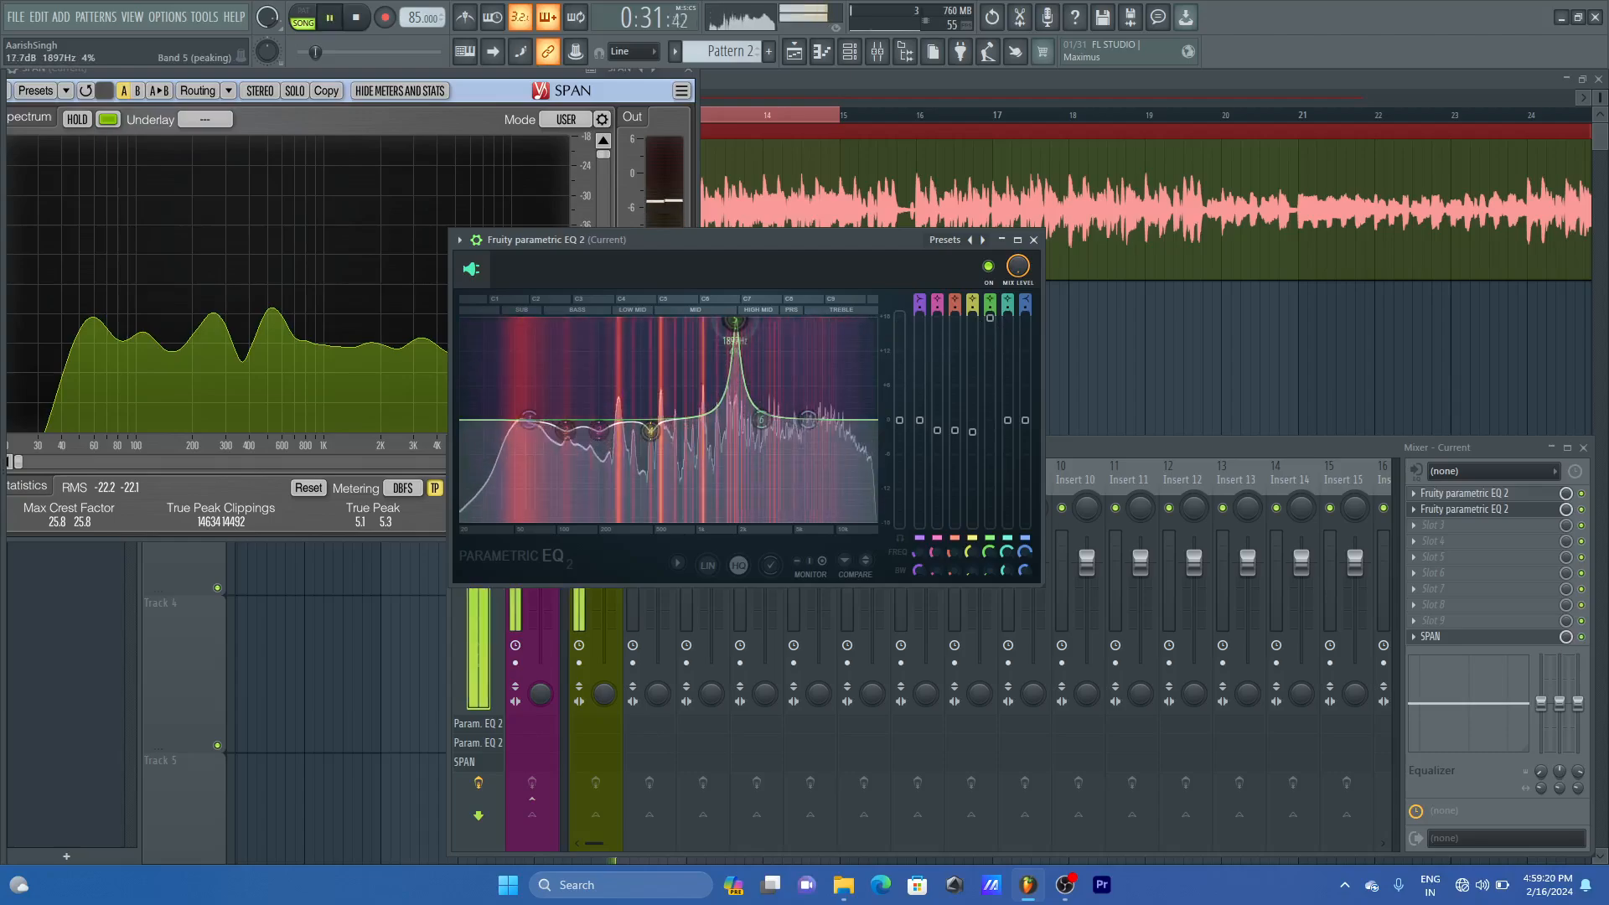
left_click_drag(739, 333, 743, 327)
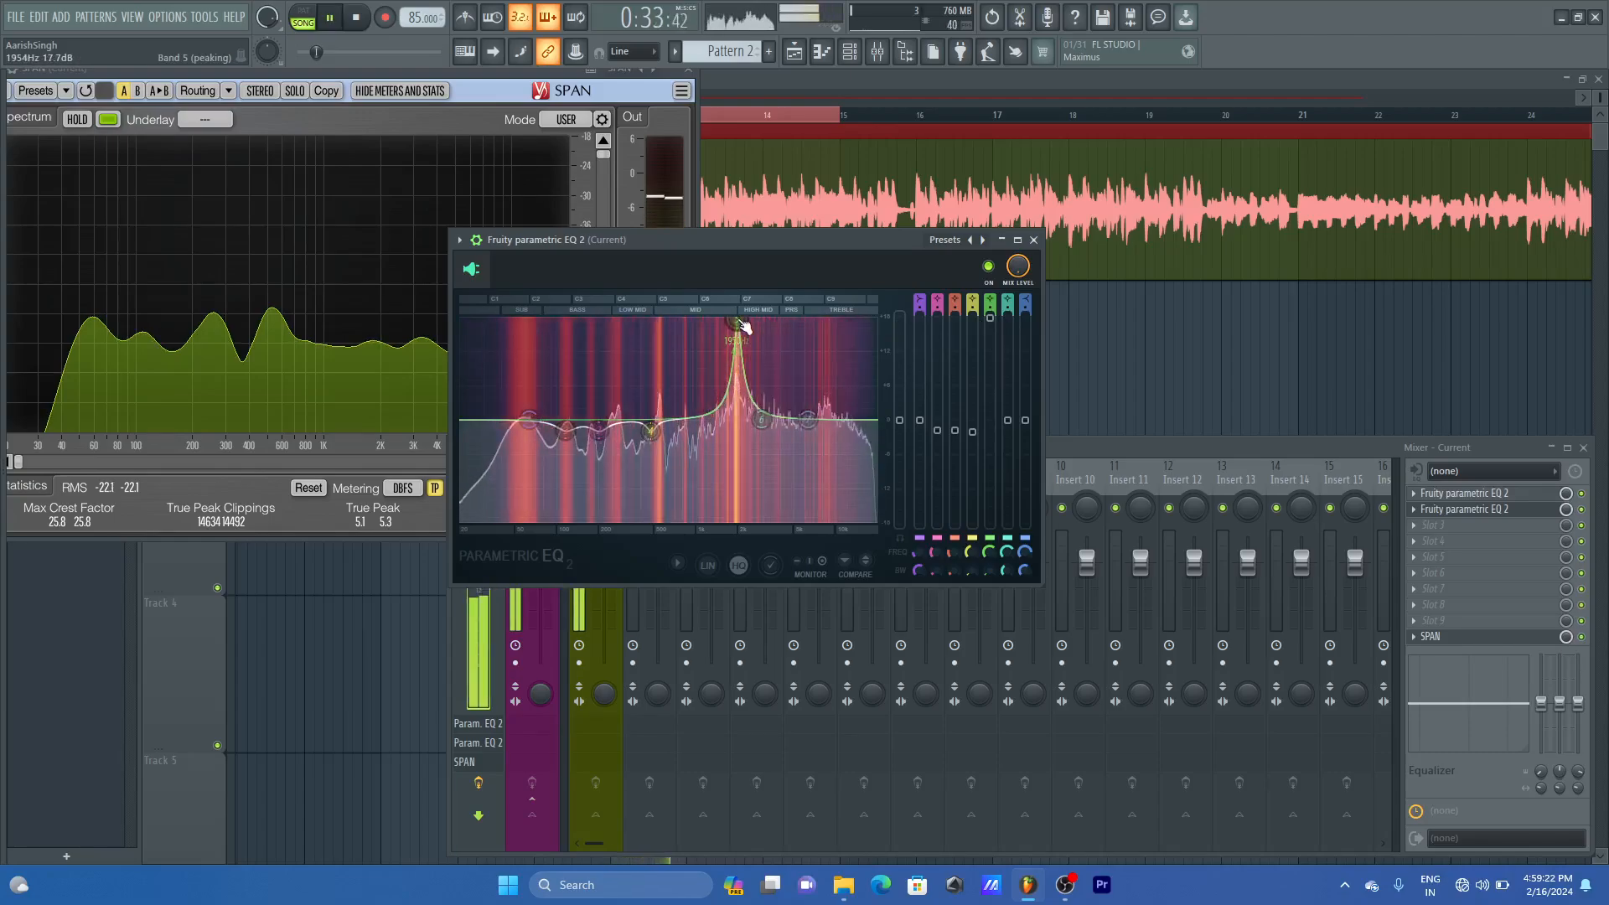
- Widen band 5 to 9% bandwidth and lower it to a slight cut at about 1950 Hz, checking it in playback
key("space")
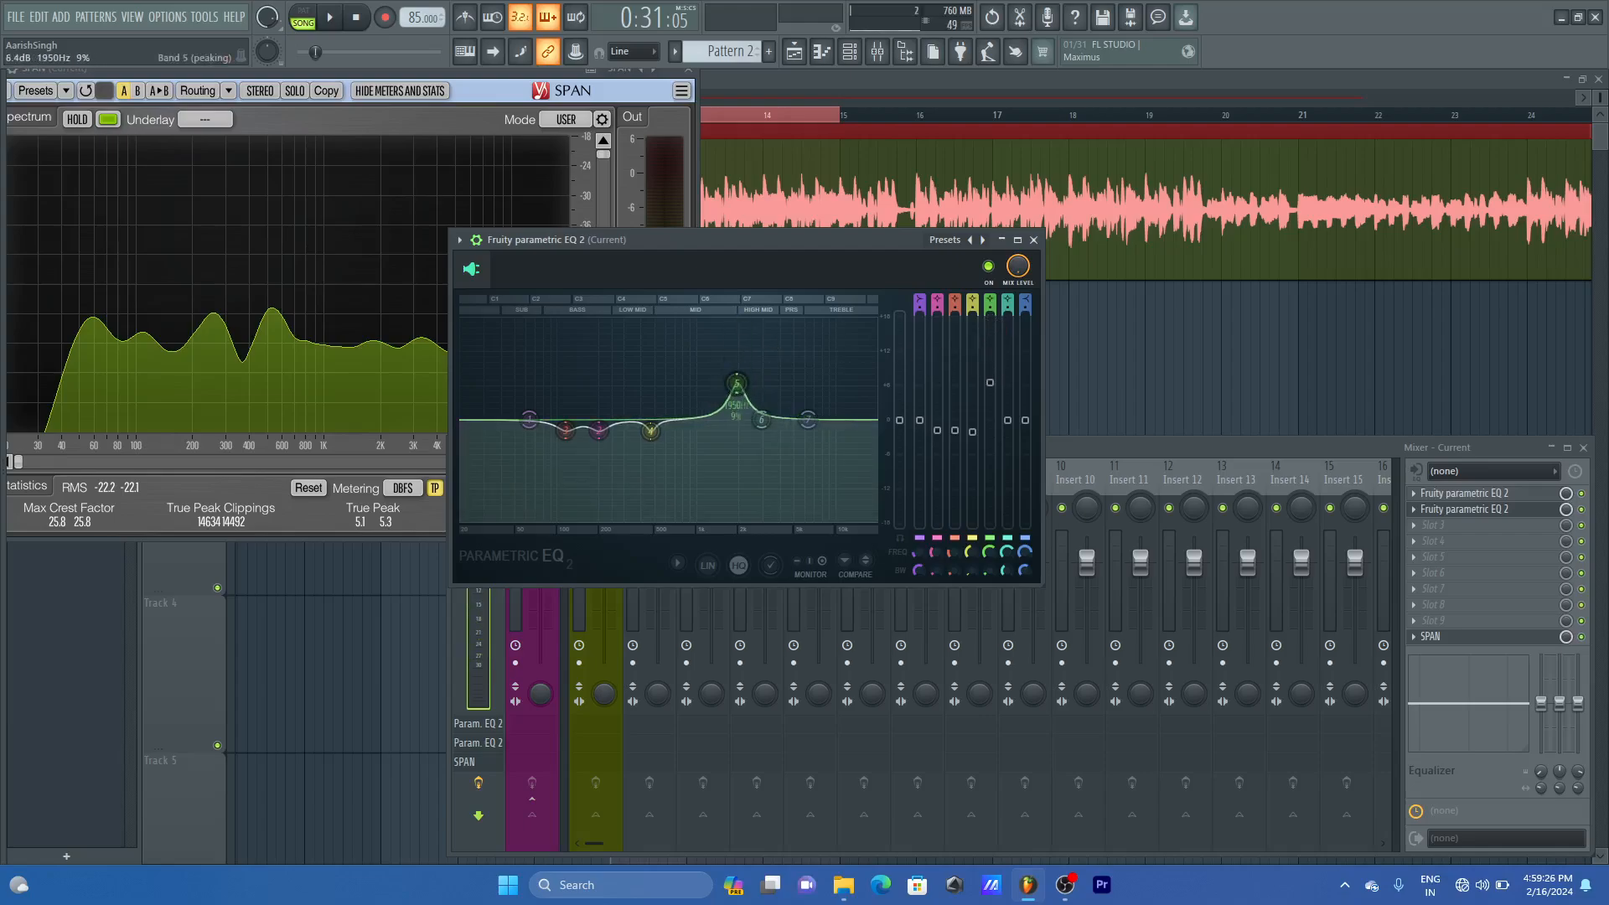
key("space")
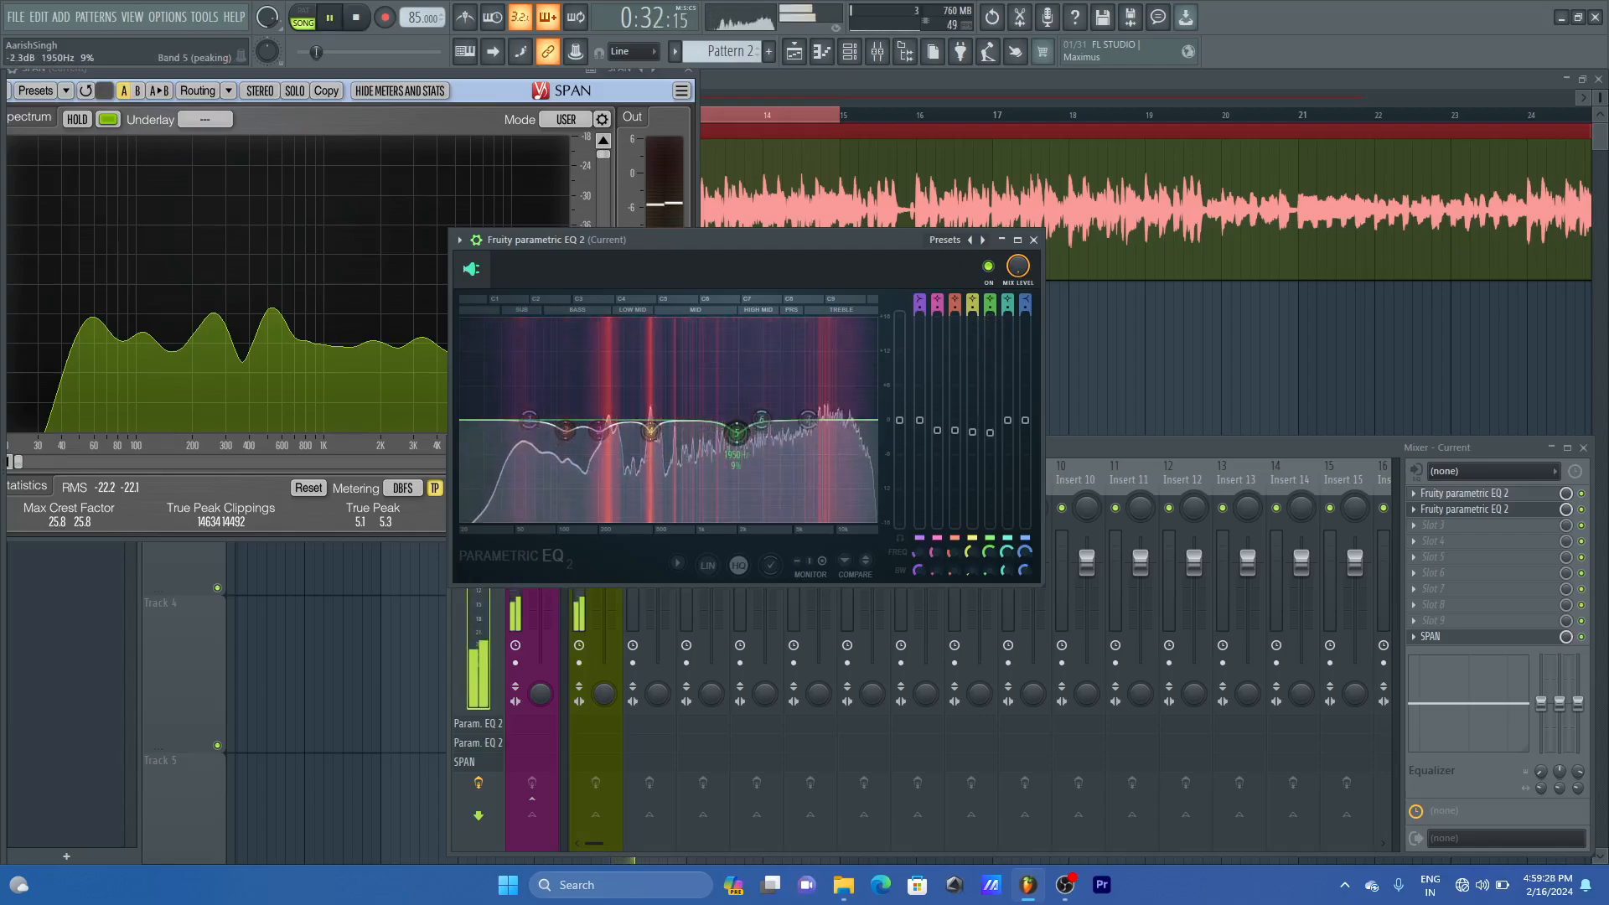
key("space")
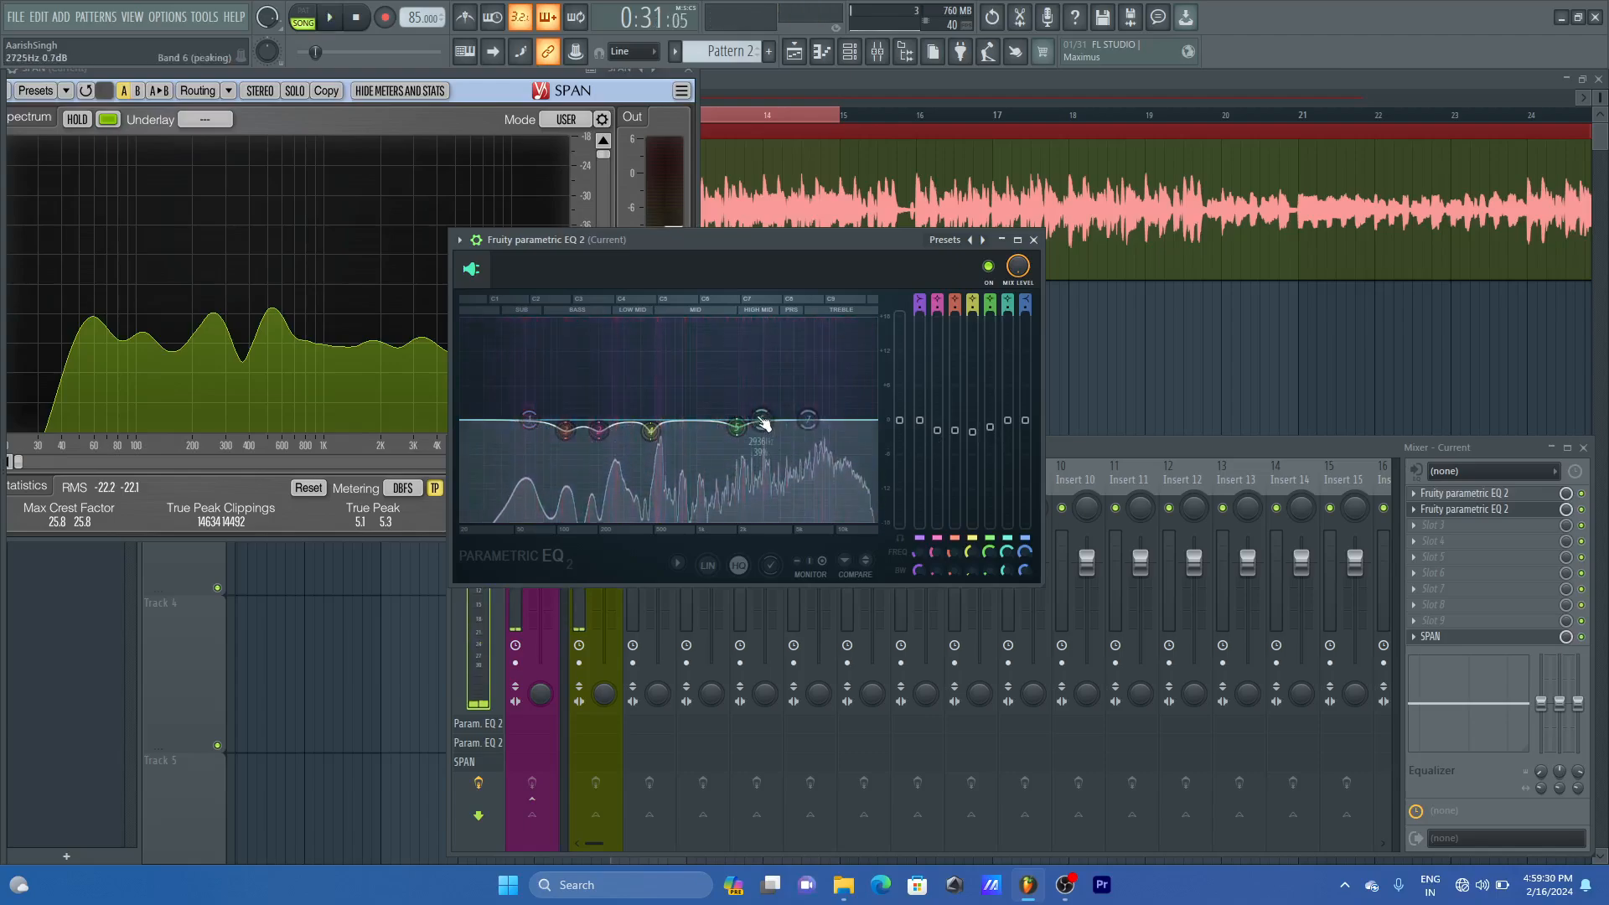
- Boost band 6 to nearly its maximum level and save the project
left_click_drag(761, 419, 759, 321)
key("ctrl+s")
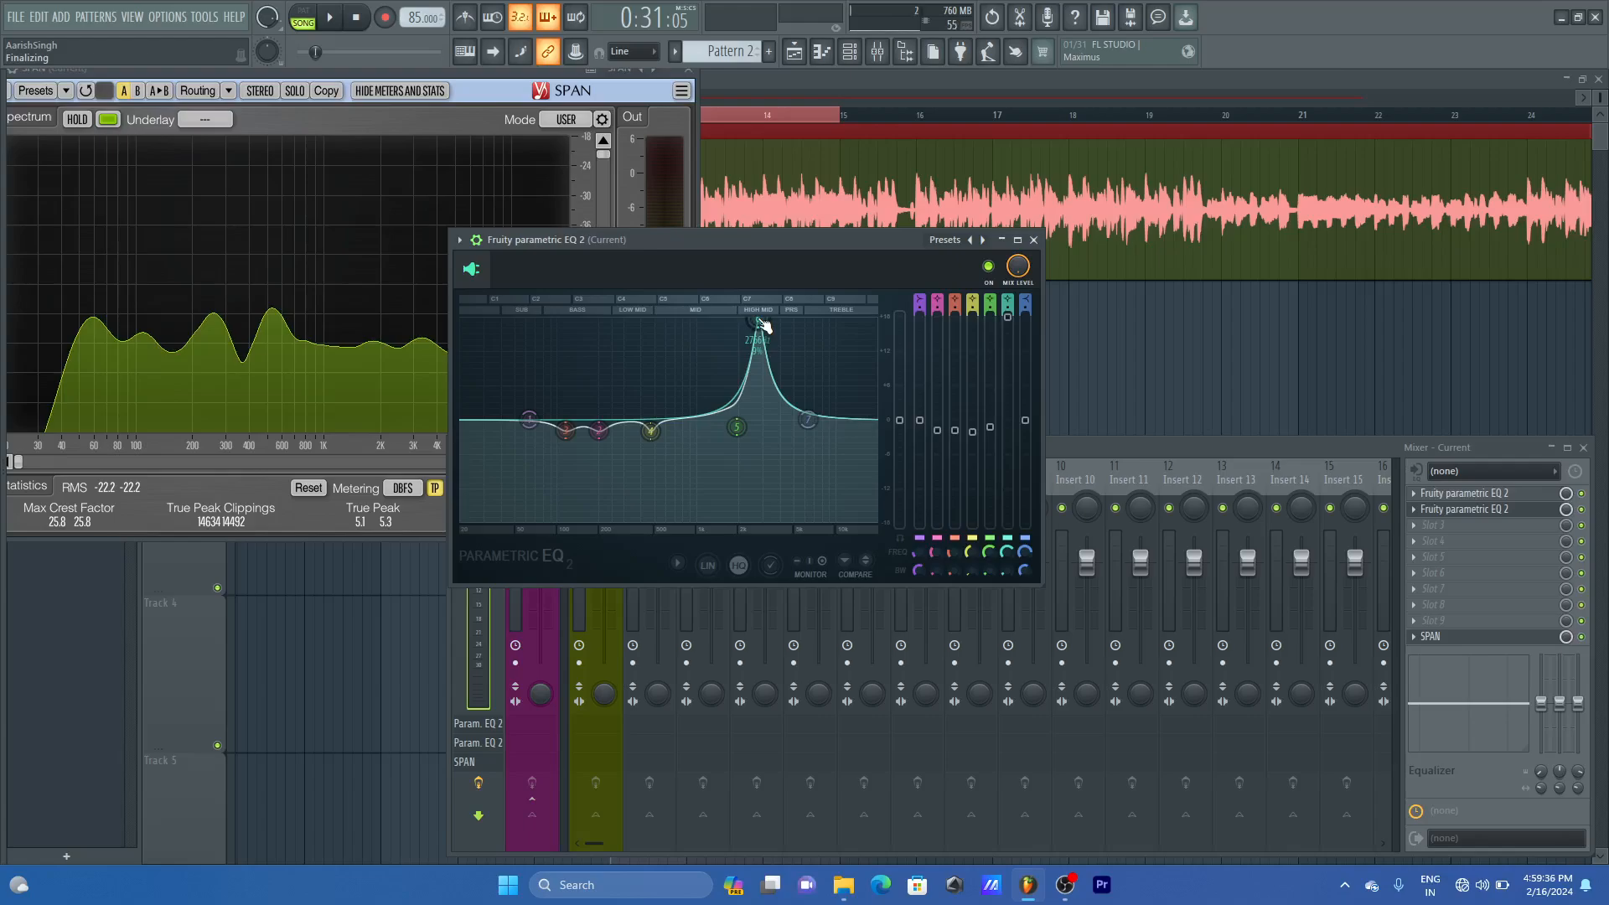
- Tune band 6 to about 2895 Hz at 9% bandwidth during playback, and lower it to a slight cut
key("space")
mouse_move(760, 322)
left_mouse_down()
mouse_move(786, 323)
mouse_move(760, 322)
left_mouse_up()
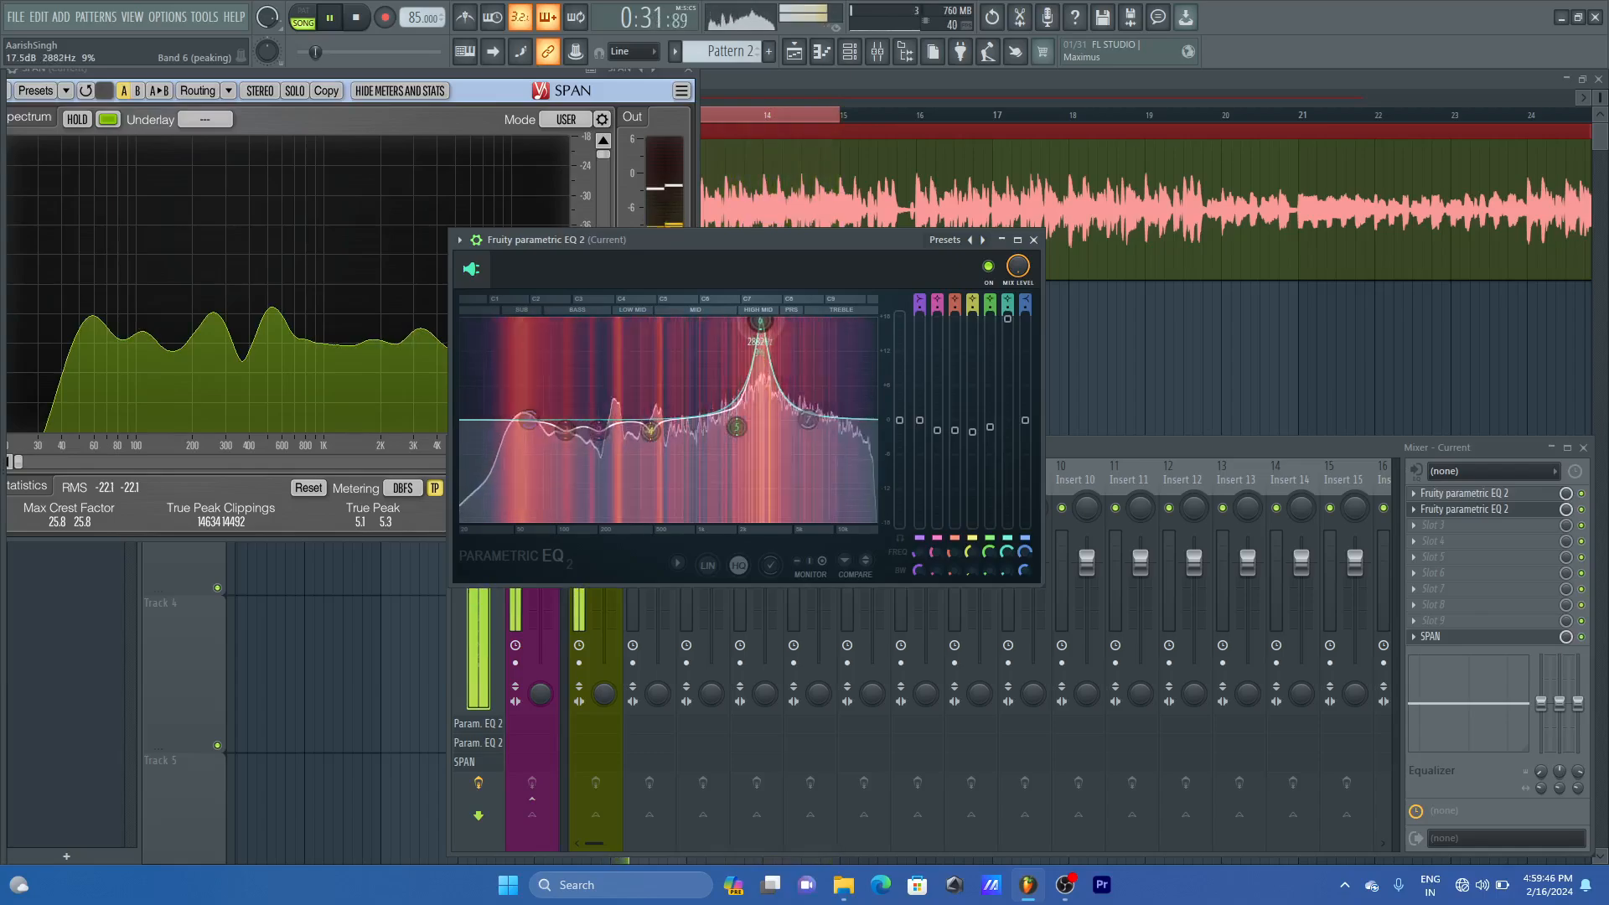
key("space")
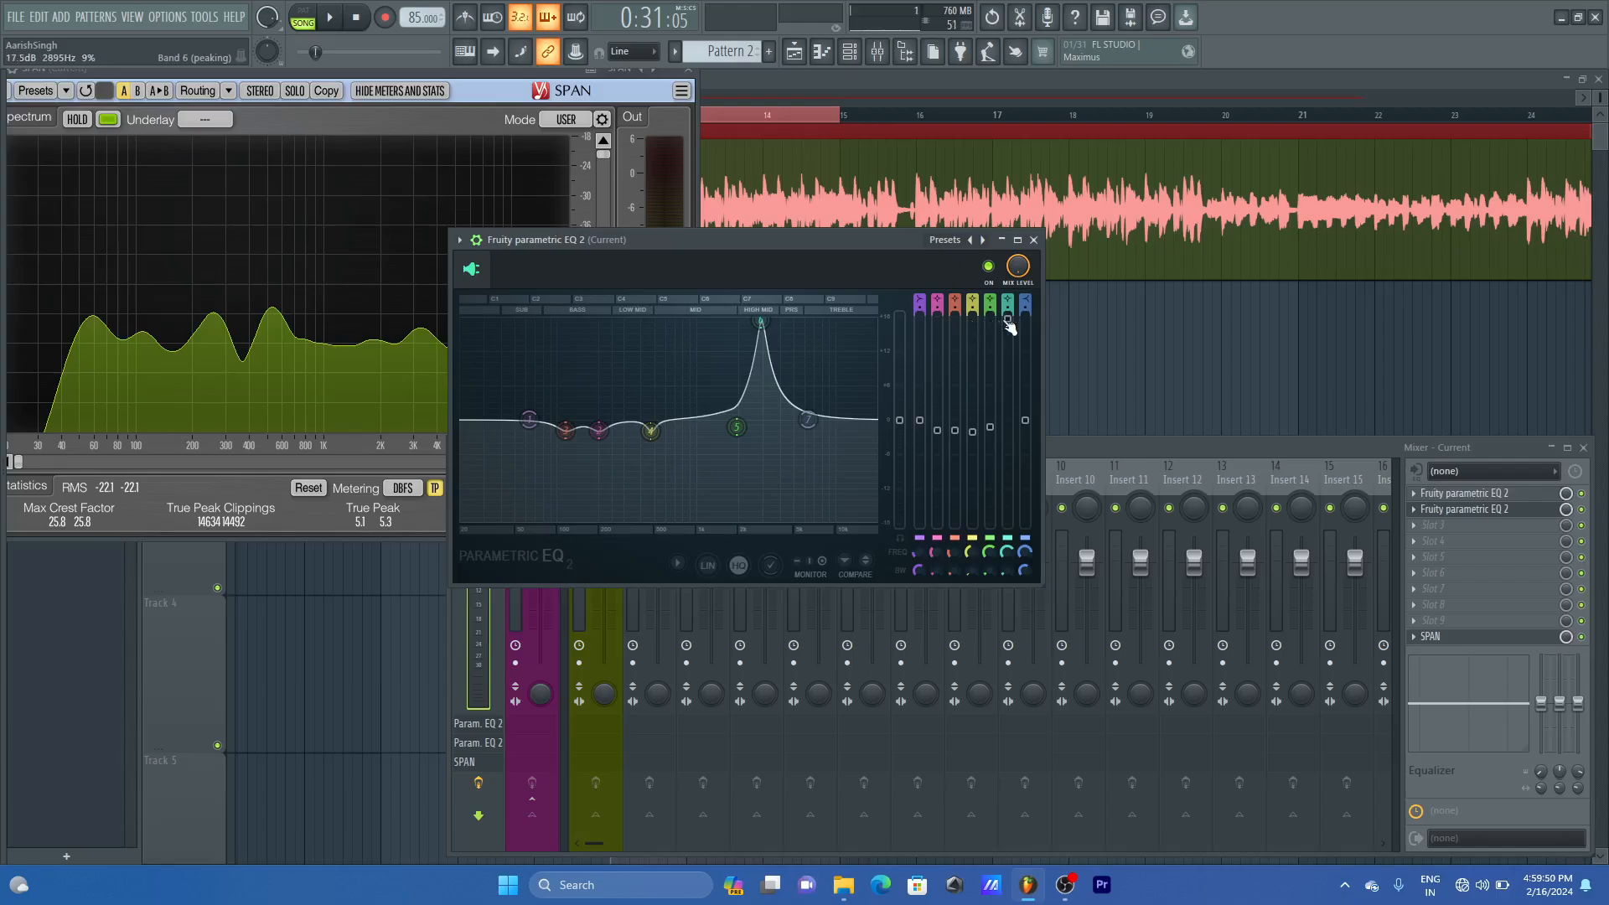
left_click_drag(1008, 323, 1009, 423)
- Play the section with the second equalizer bypassed and re-enabled to judge all the cuts, and hide its wrapper options
key("space")
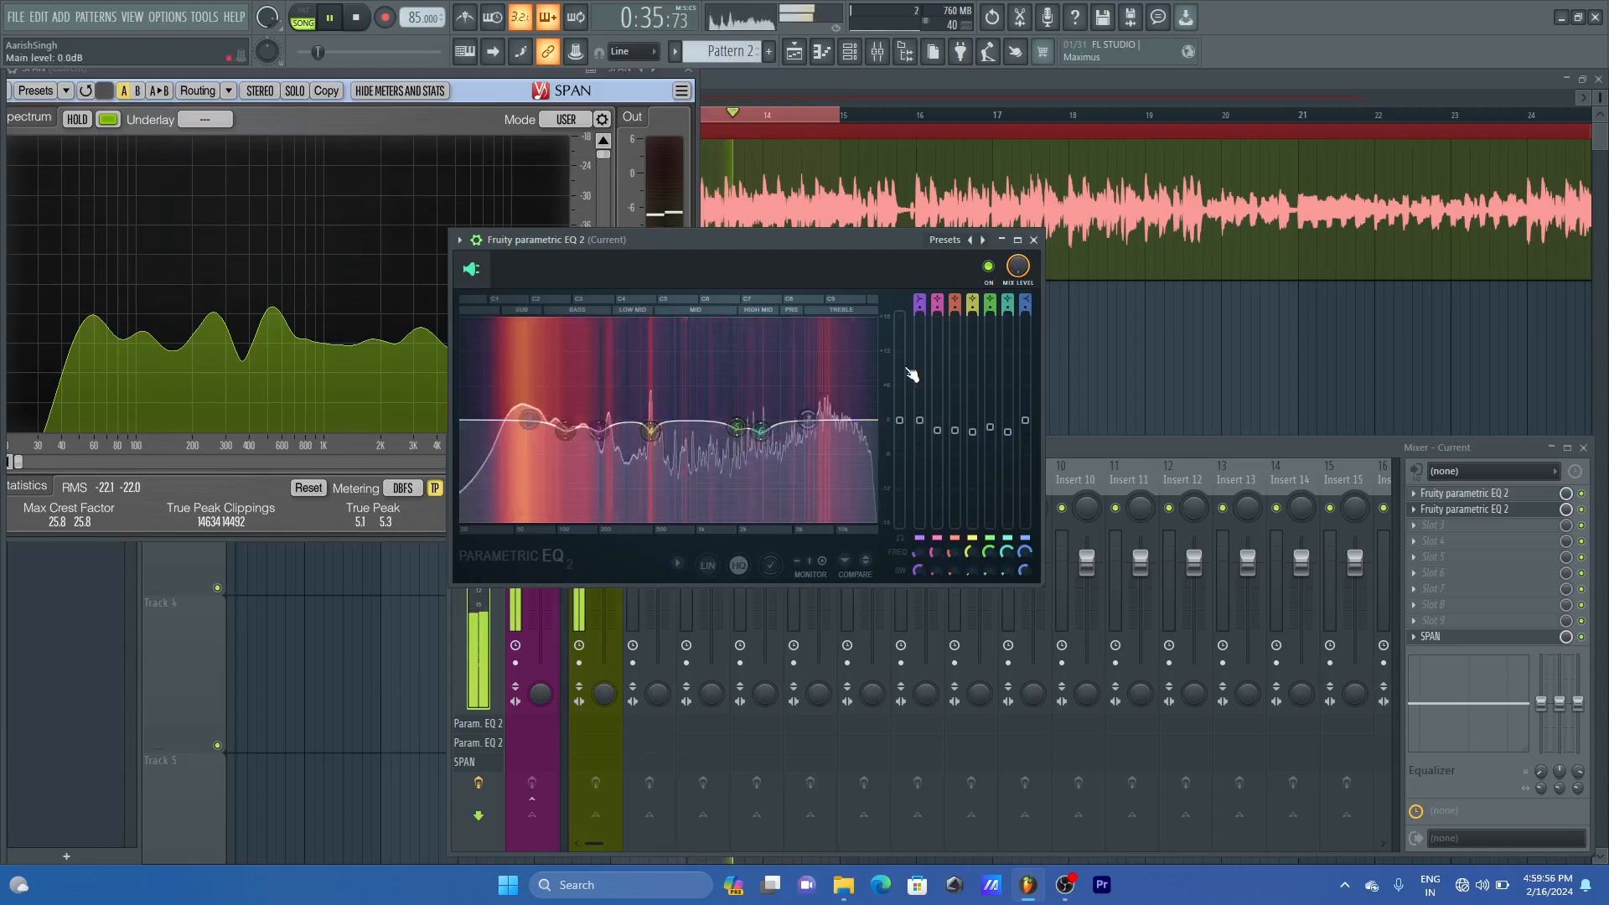
left_click(989, 267)
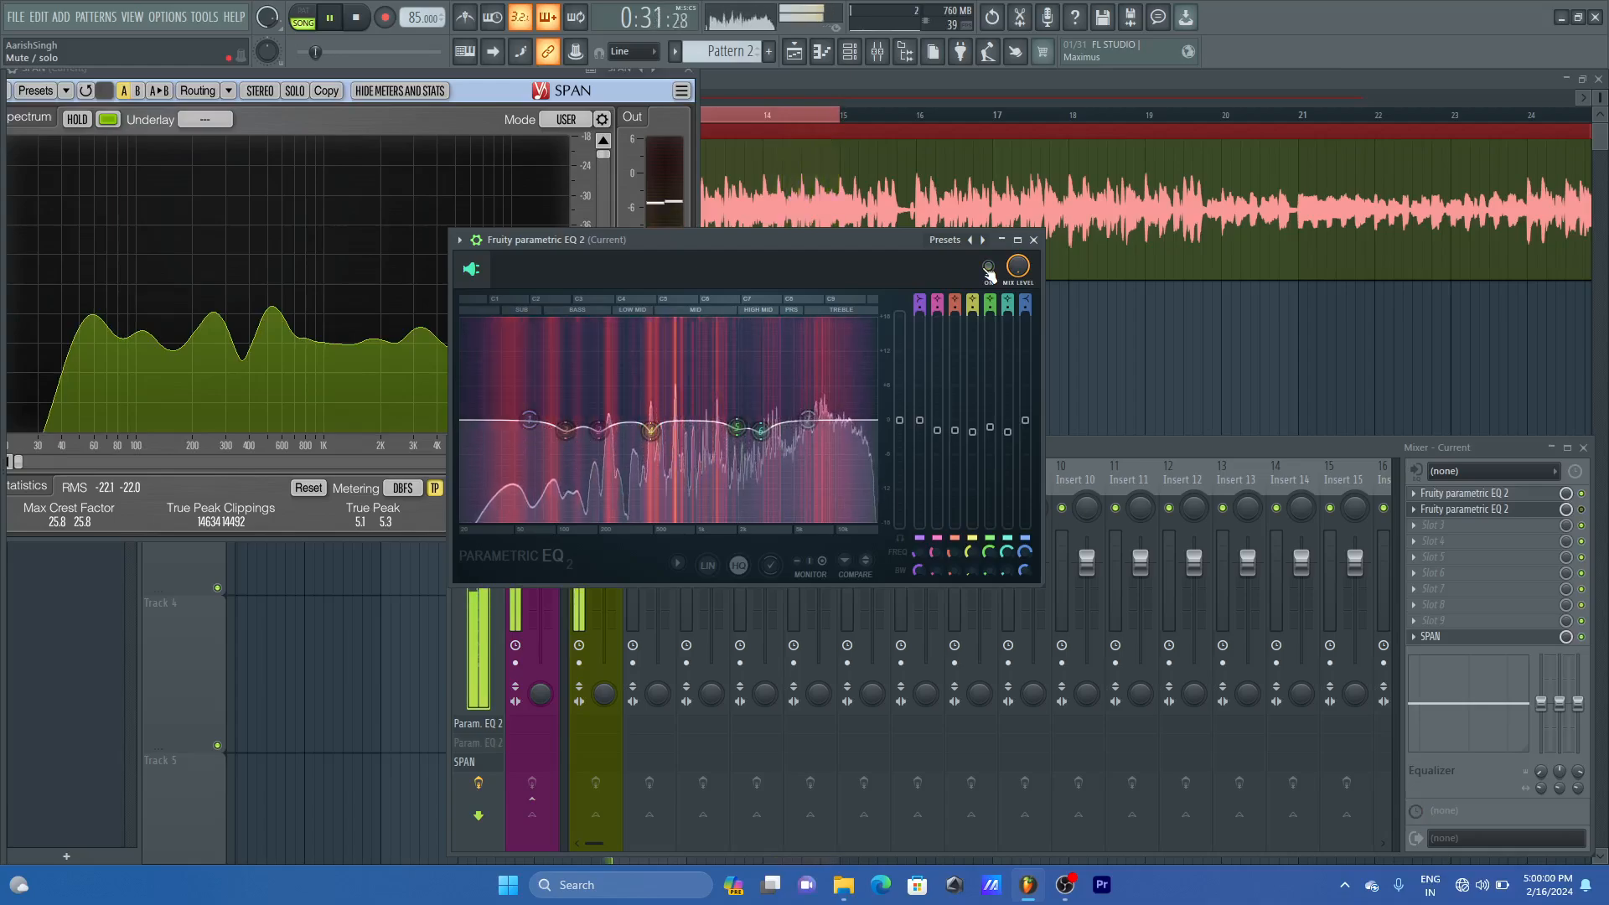
left_click(989, 267)
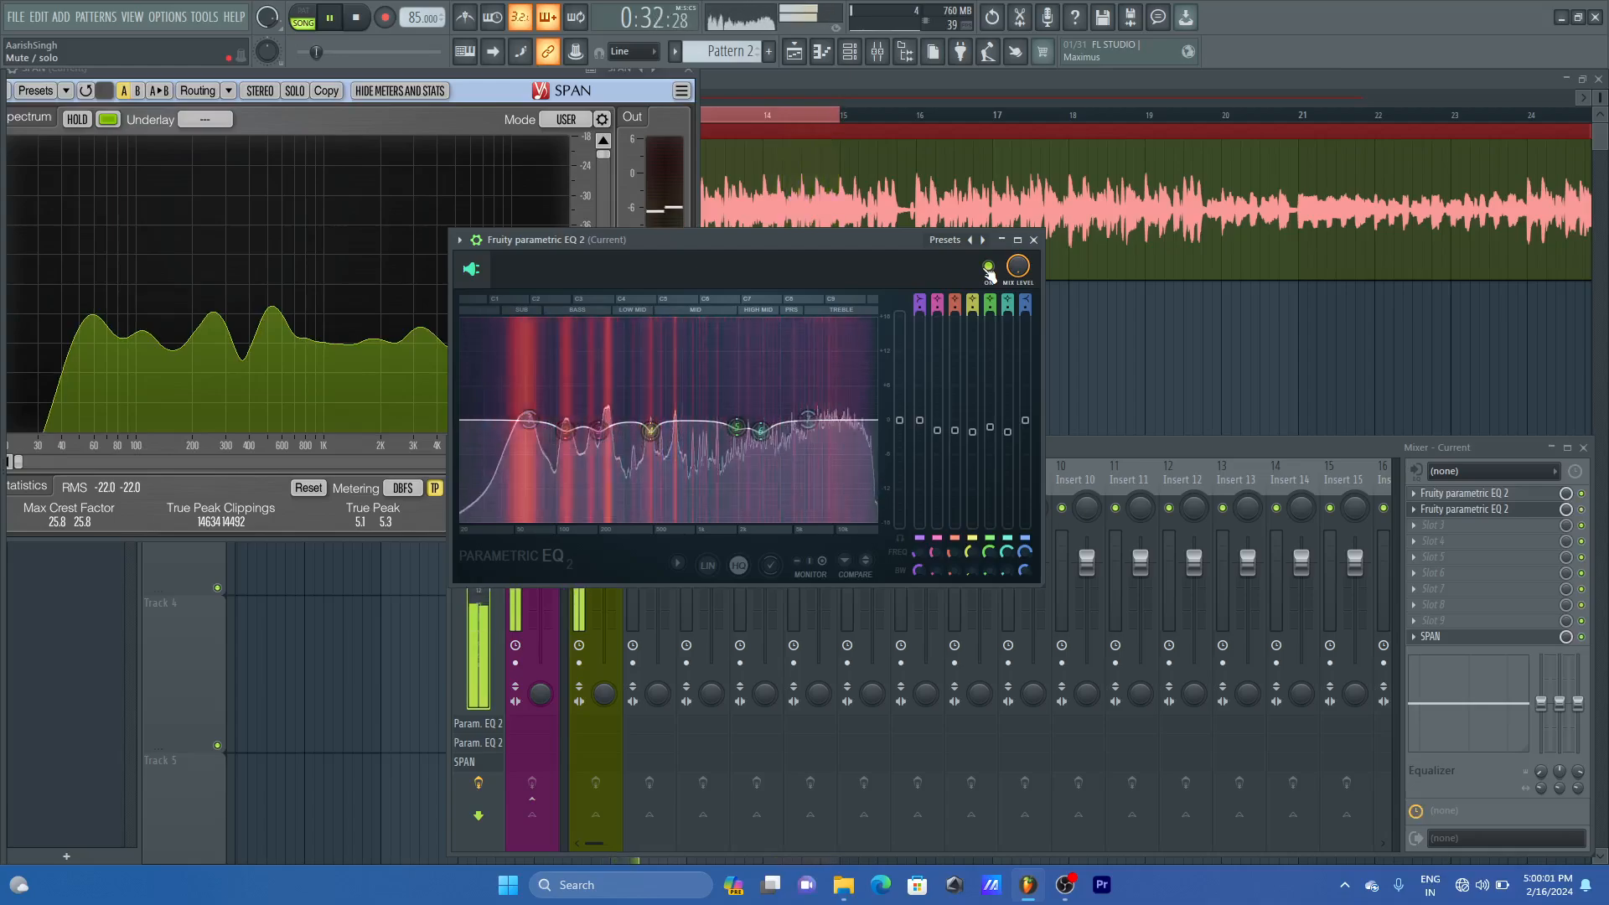
left_click(476, 239)
key("space")
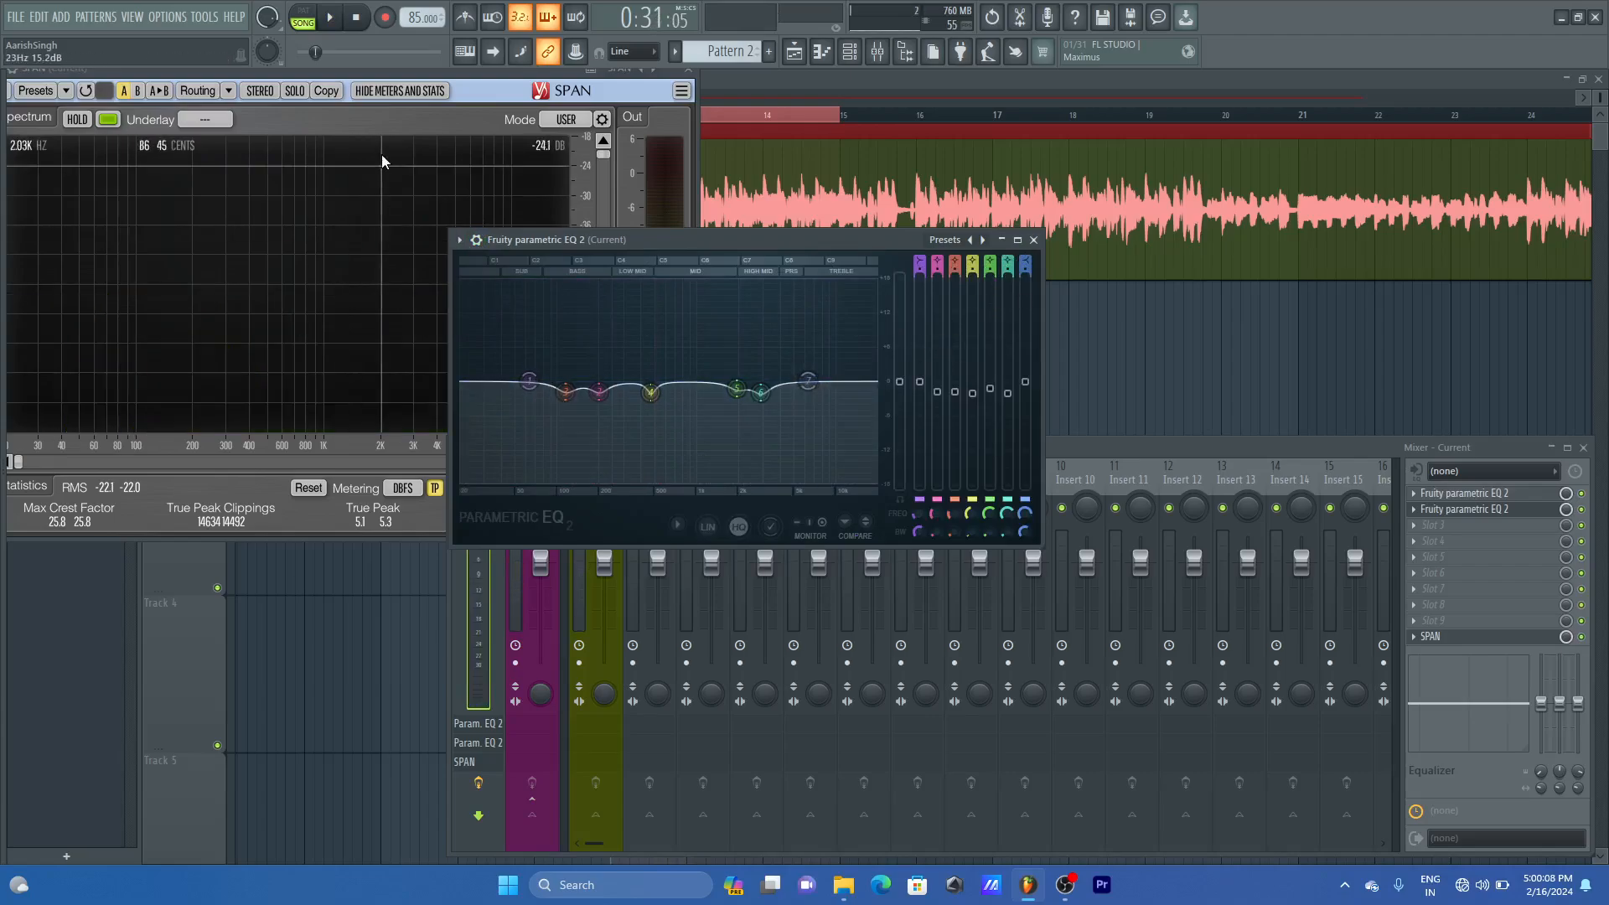
- Bring SPAN to the front and play the section to examine the corrected spectrum
left_click(375, 72)
key("space")
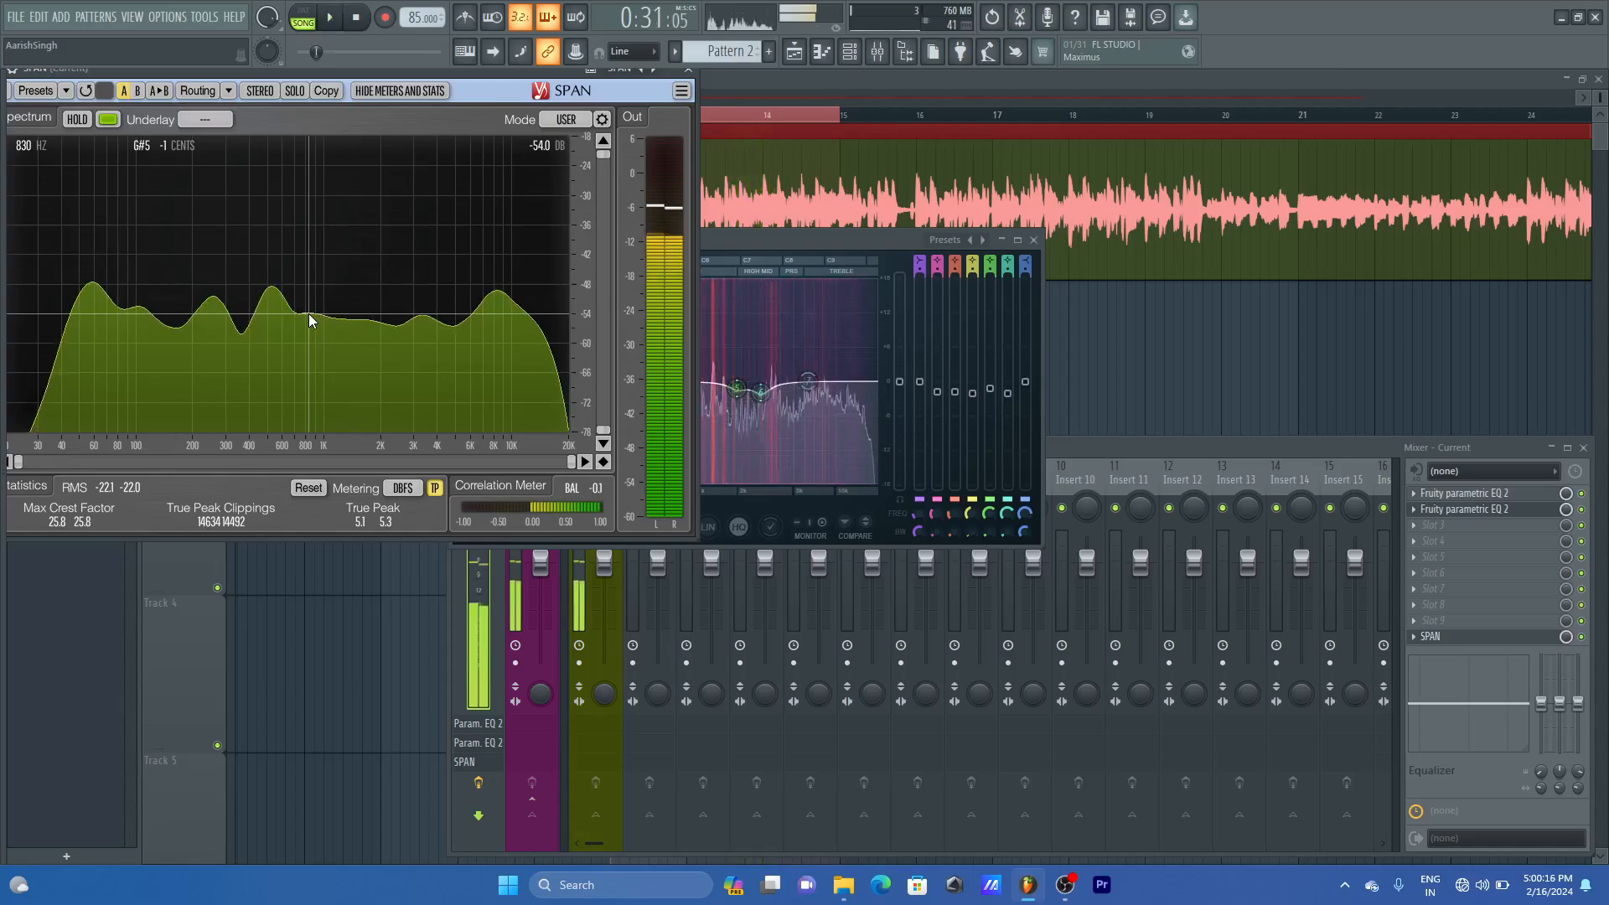
key("space")
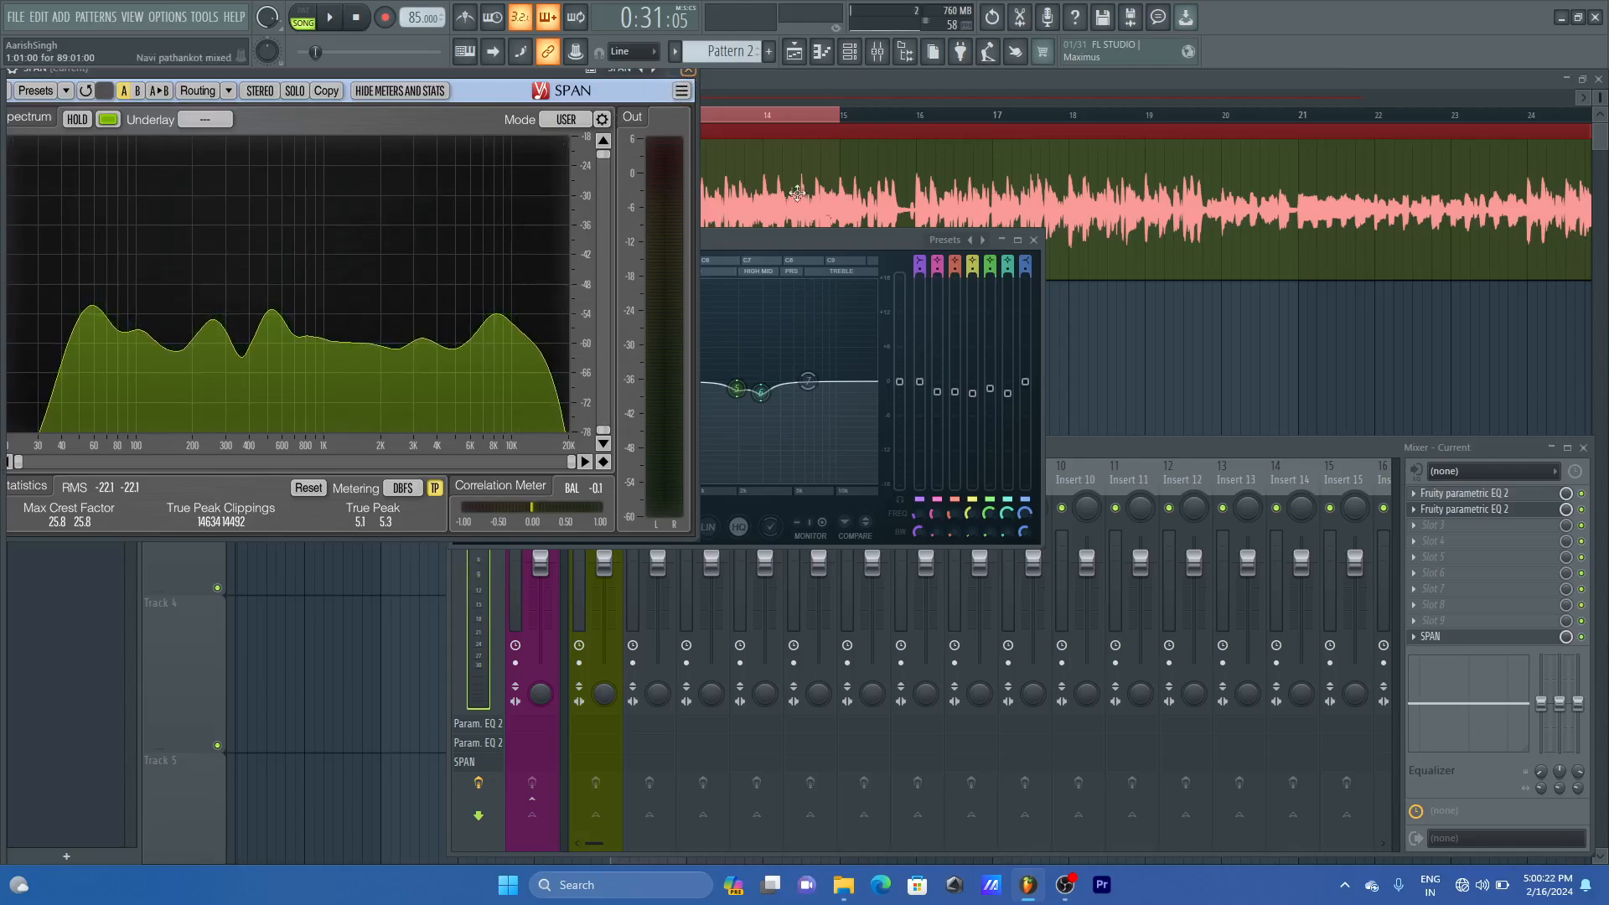
- Close the second equalizer, load another Fruity Parametric EQ 2 into effect slot 3 and switch its histogram to Average mode
left_click(860, 248)
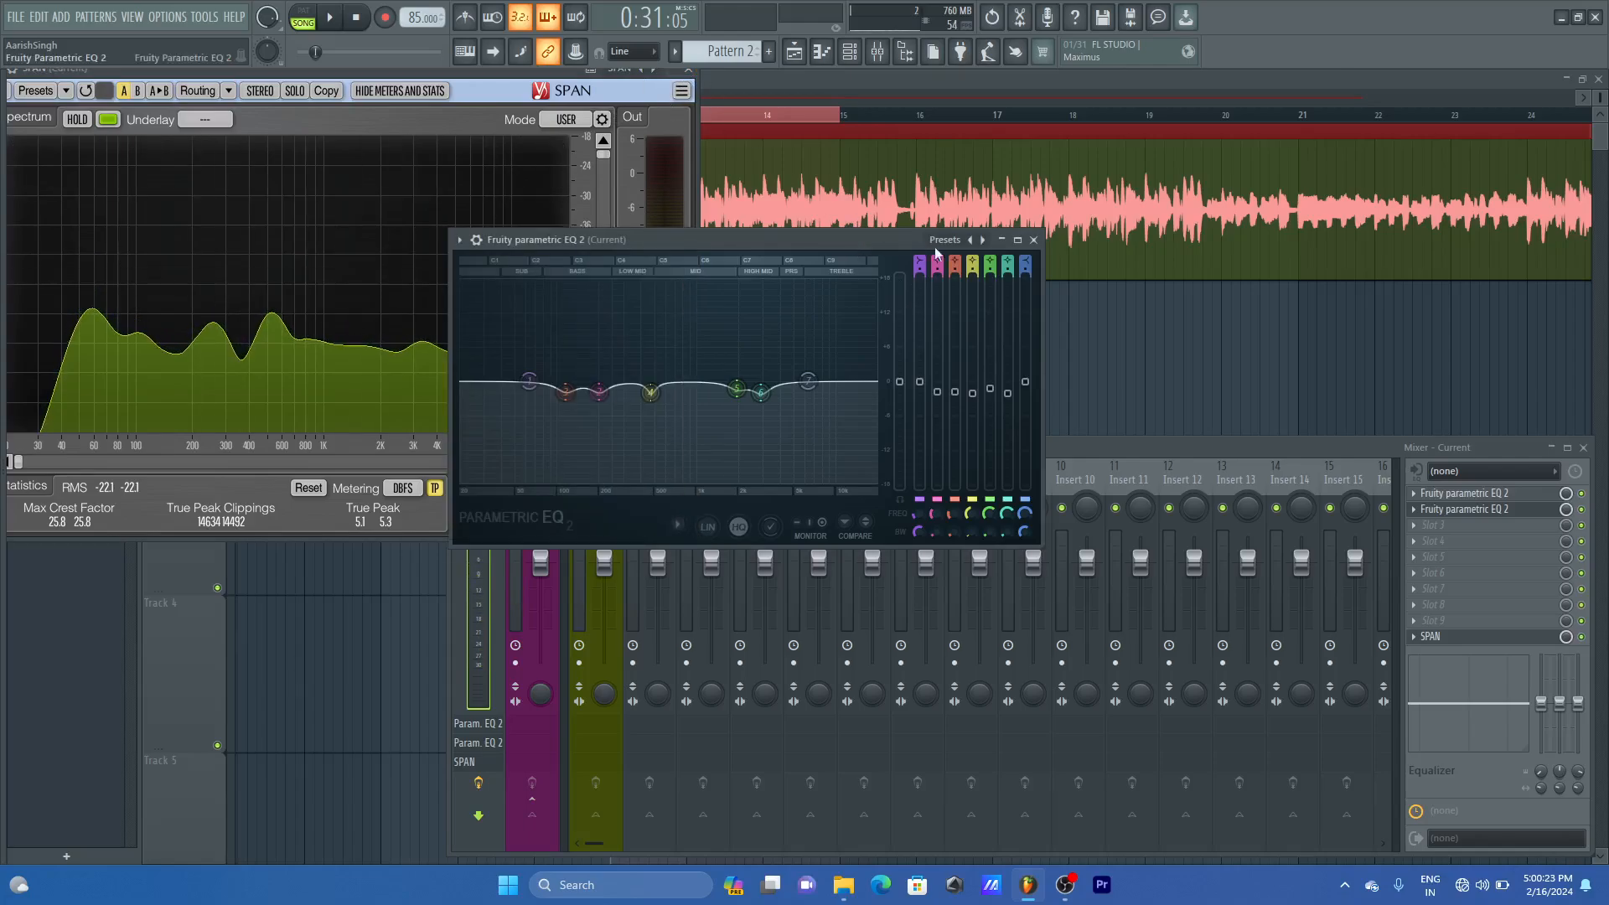
left_click(1034, 240)
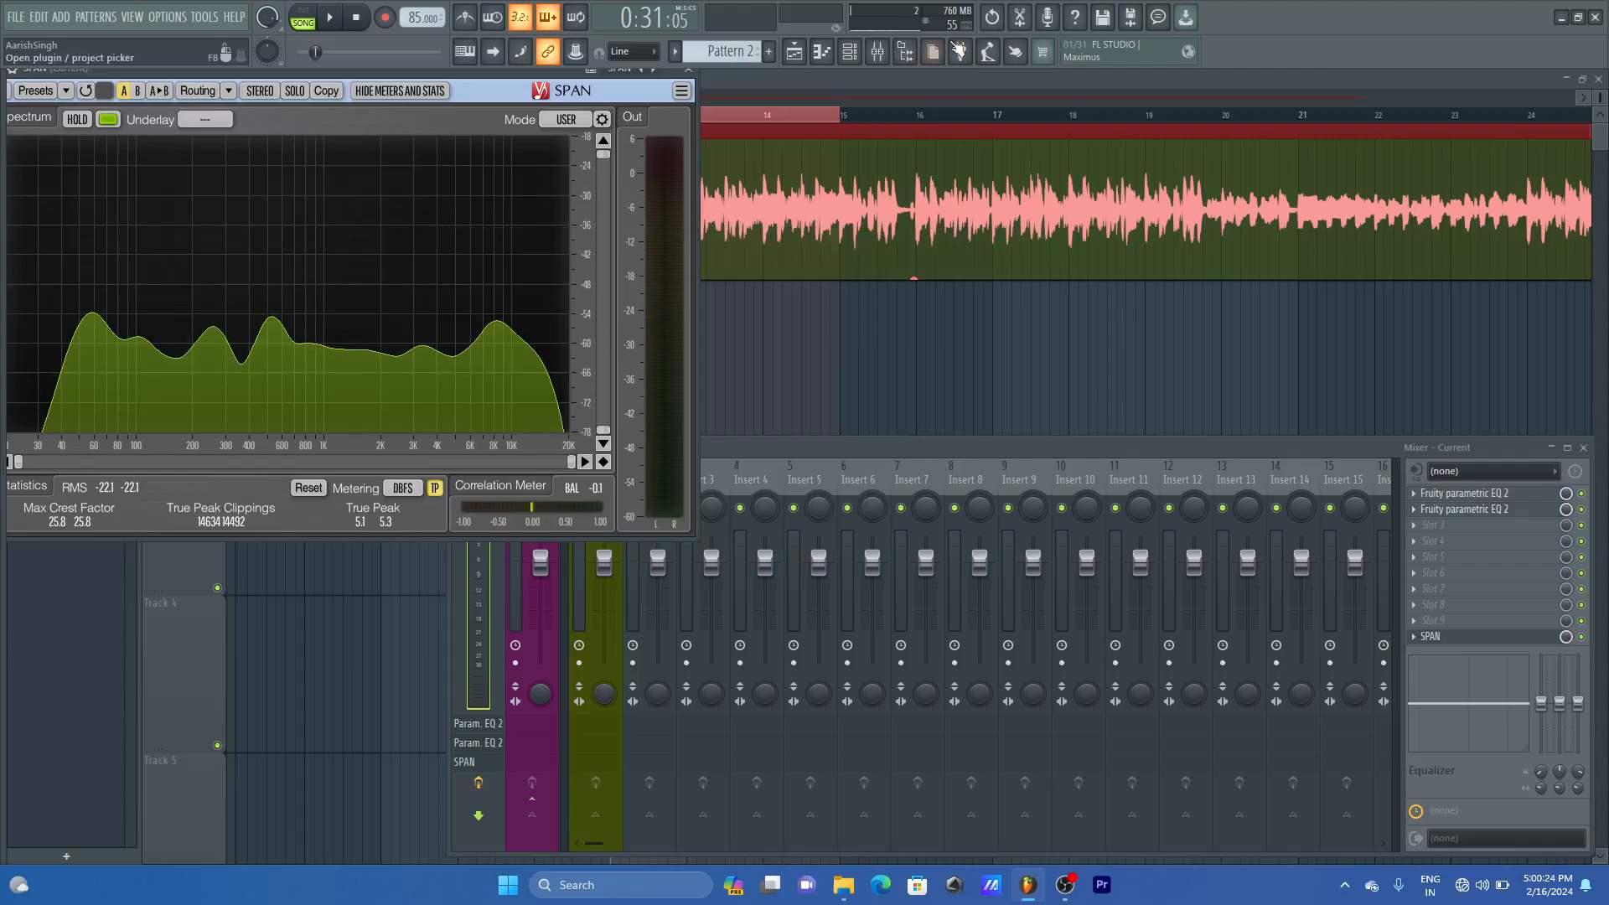
left_click(1466, 526)
left_click(382, 374)
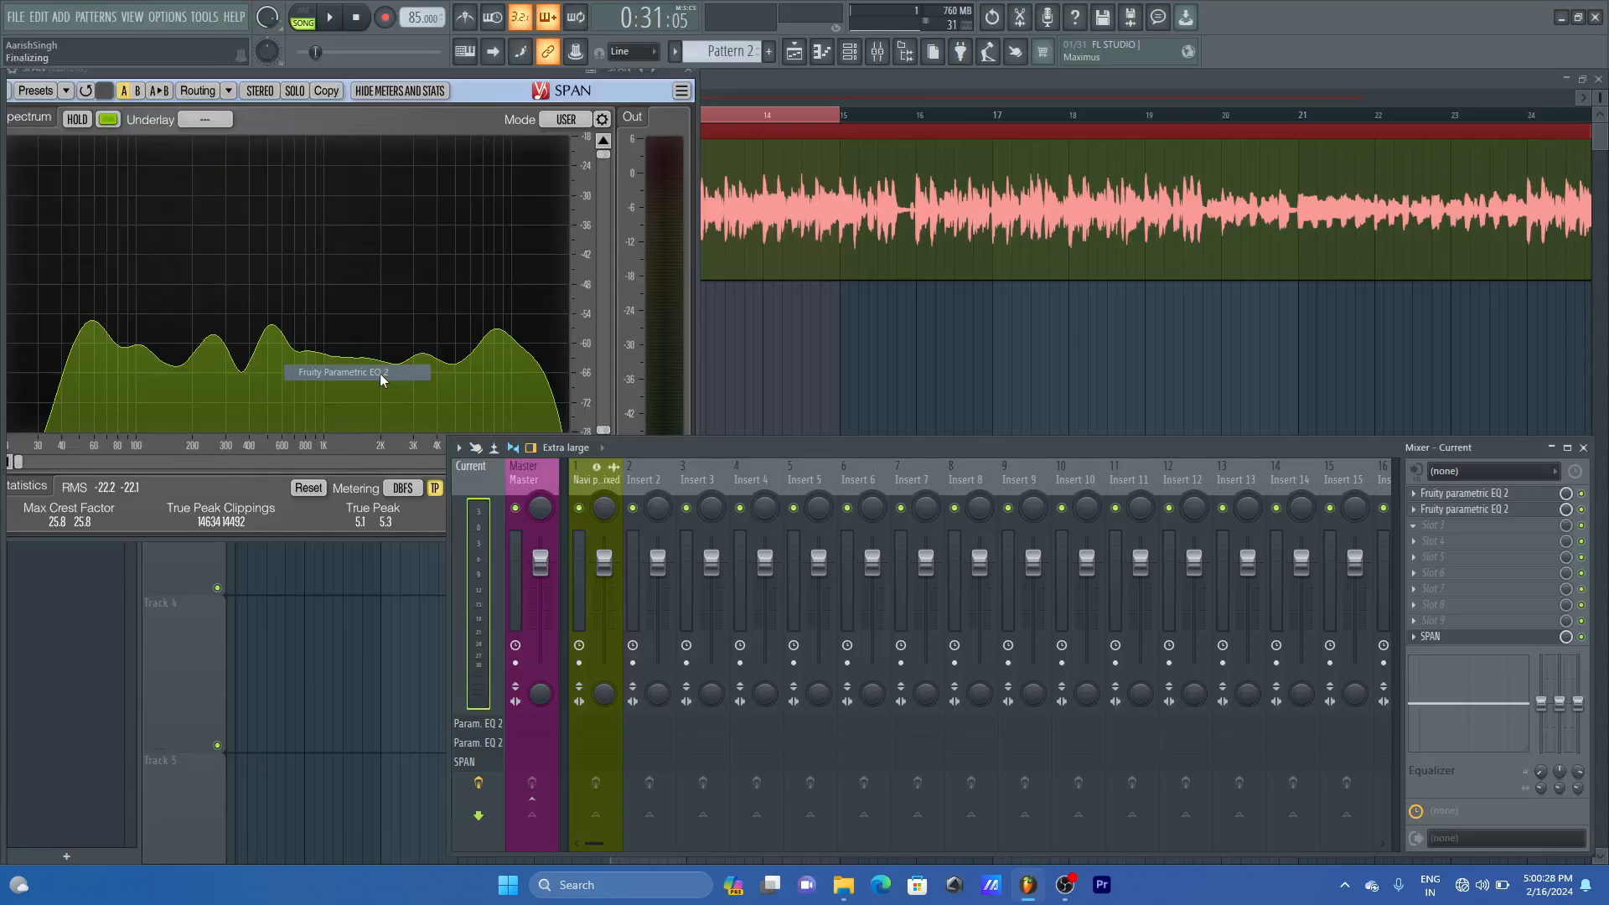
left_click_drag(362, 158, 624, 267)
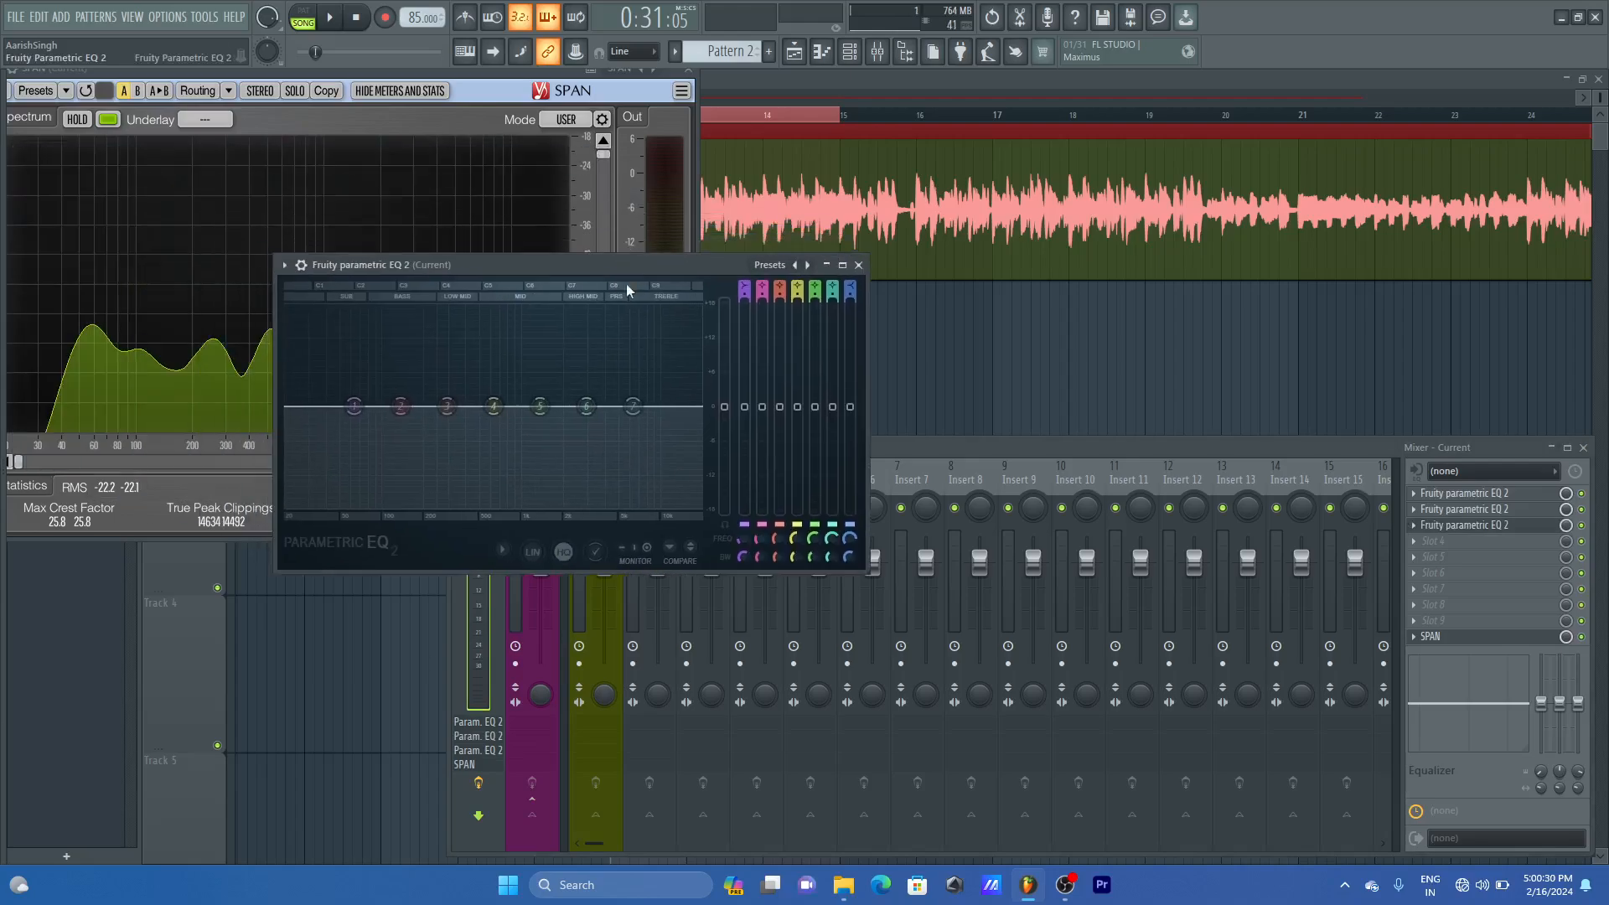
left_click(502, 549)
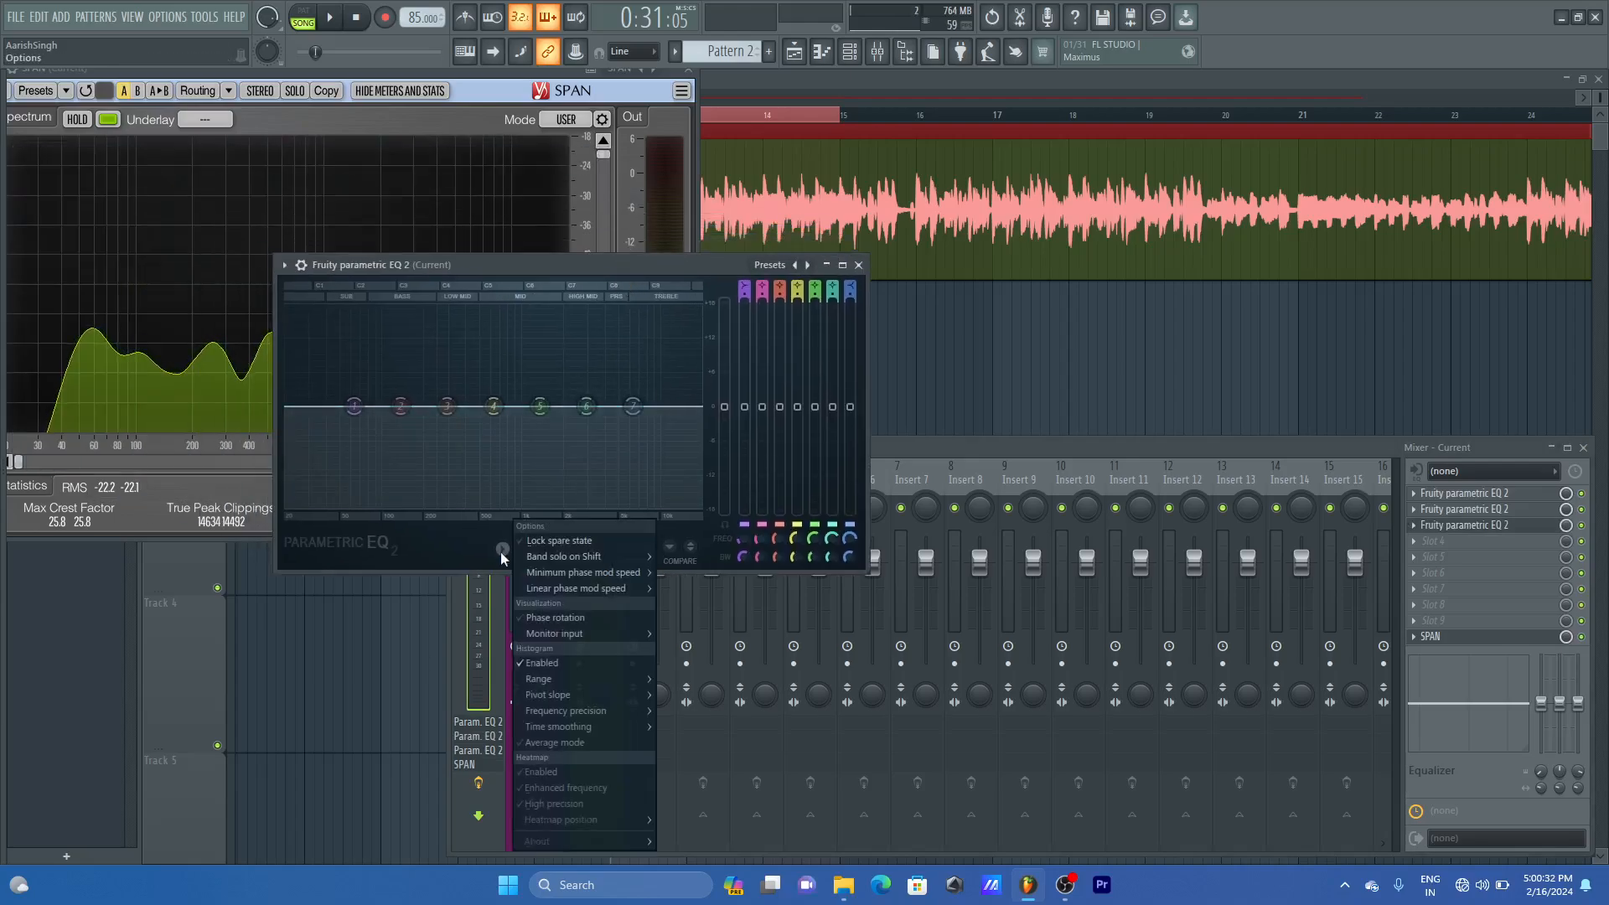
left_click(550, 750)
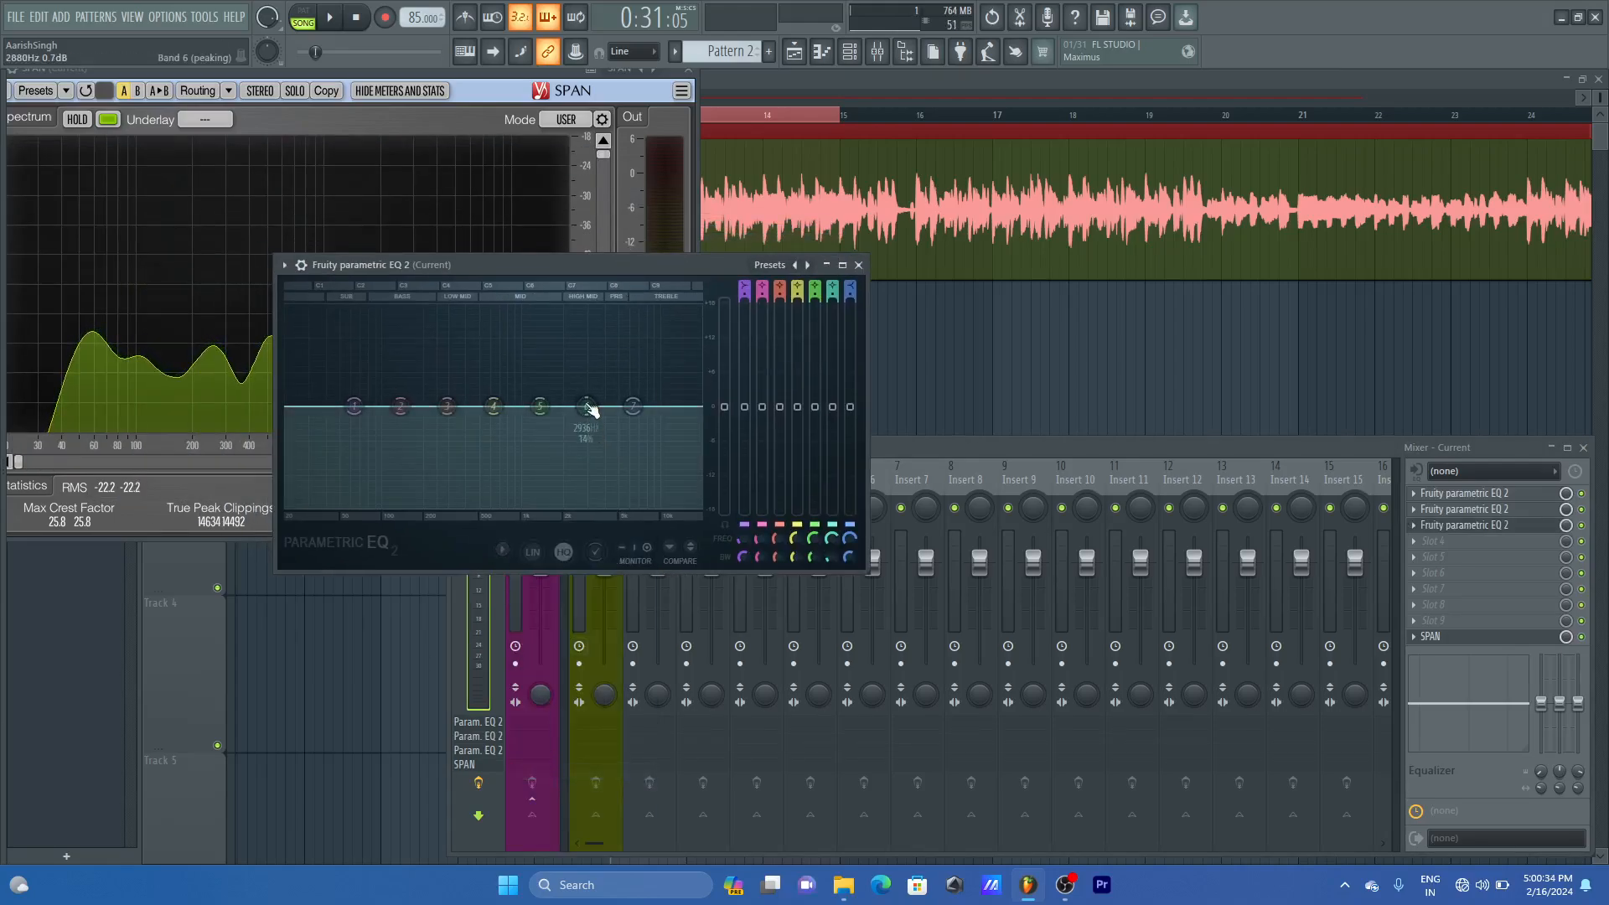
- Tune band 6 of the third equalizer to about 7667 Hz at 9% bandwidth during playback, and cut it by about 2 dB
left_click_drag(586, 407, 617, 363)
scroll(618, 364, "down", 3)
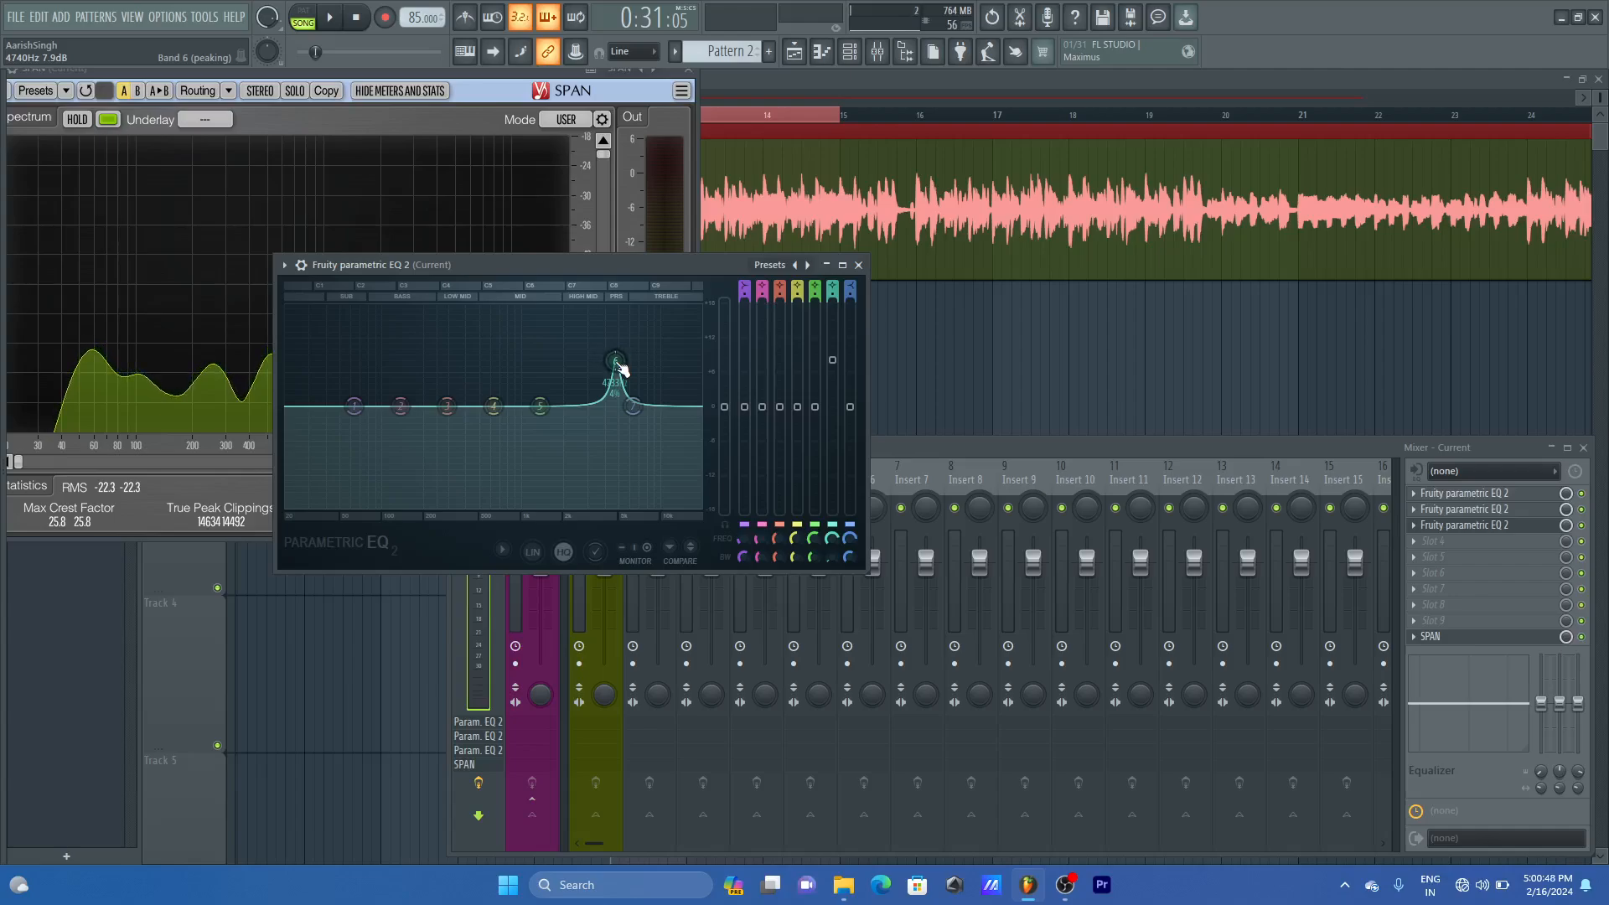
key("space")
left_click_drag(621, 368, 644, 417)
key("space")
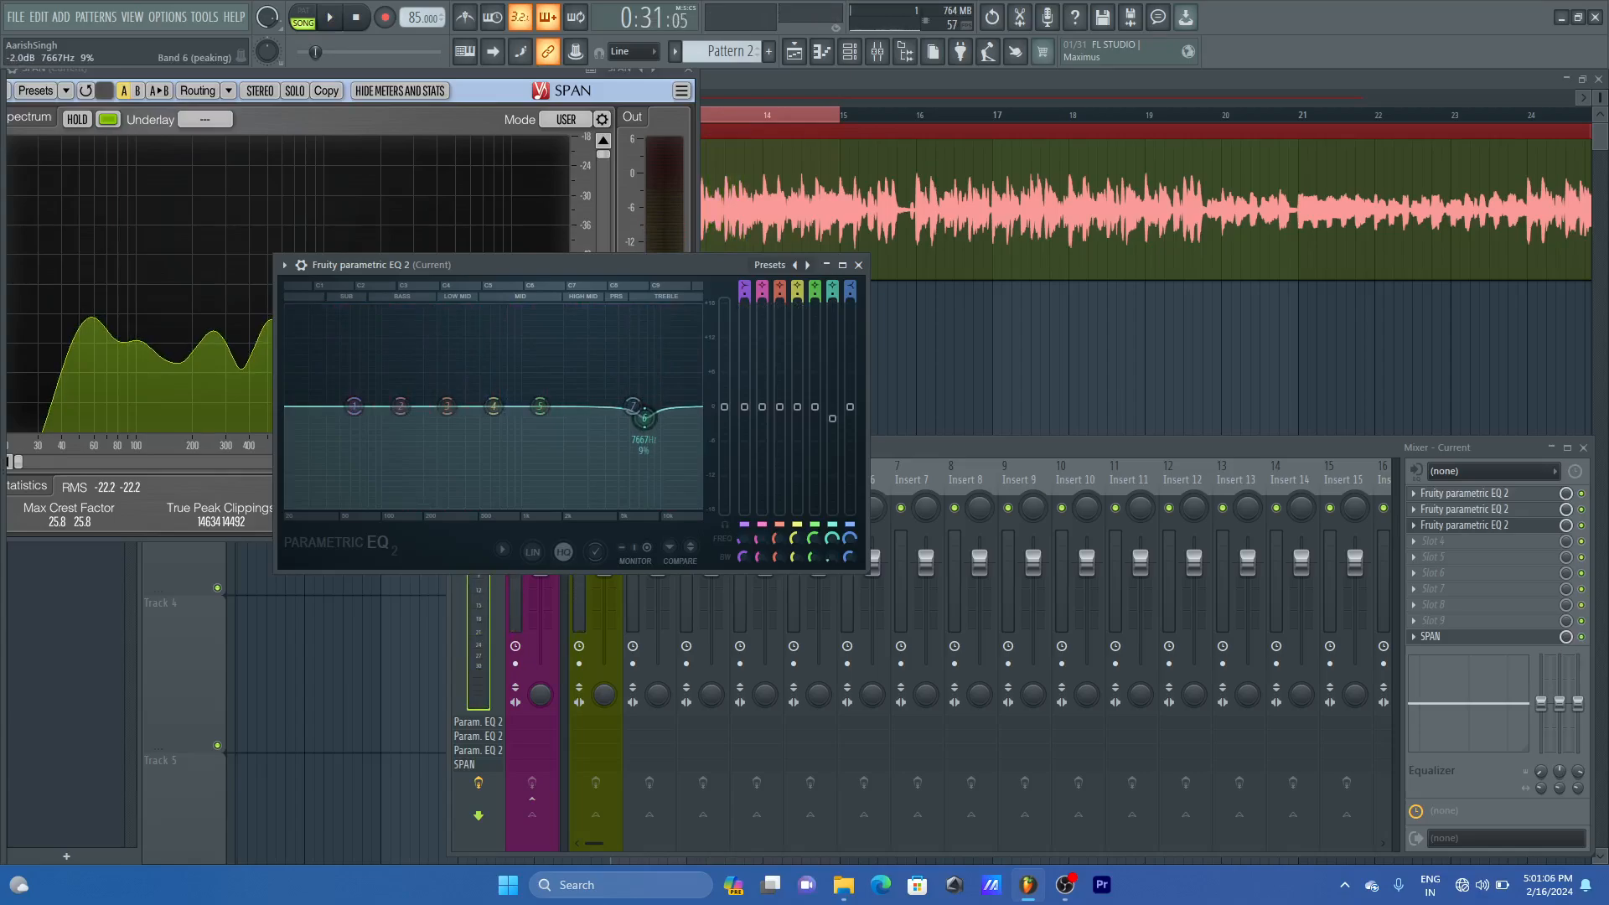
- Try a band 7 high-shelf boost of about 5.7 dB around 11338 Hz while the section plays
key("space")
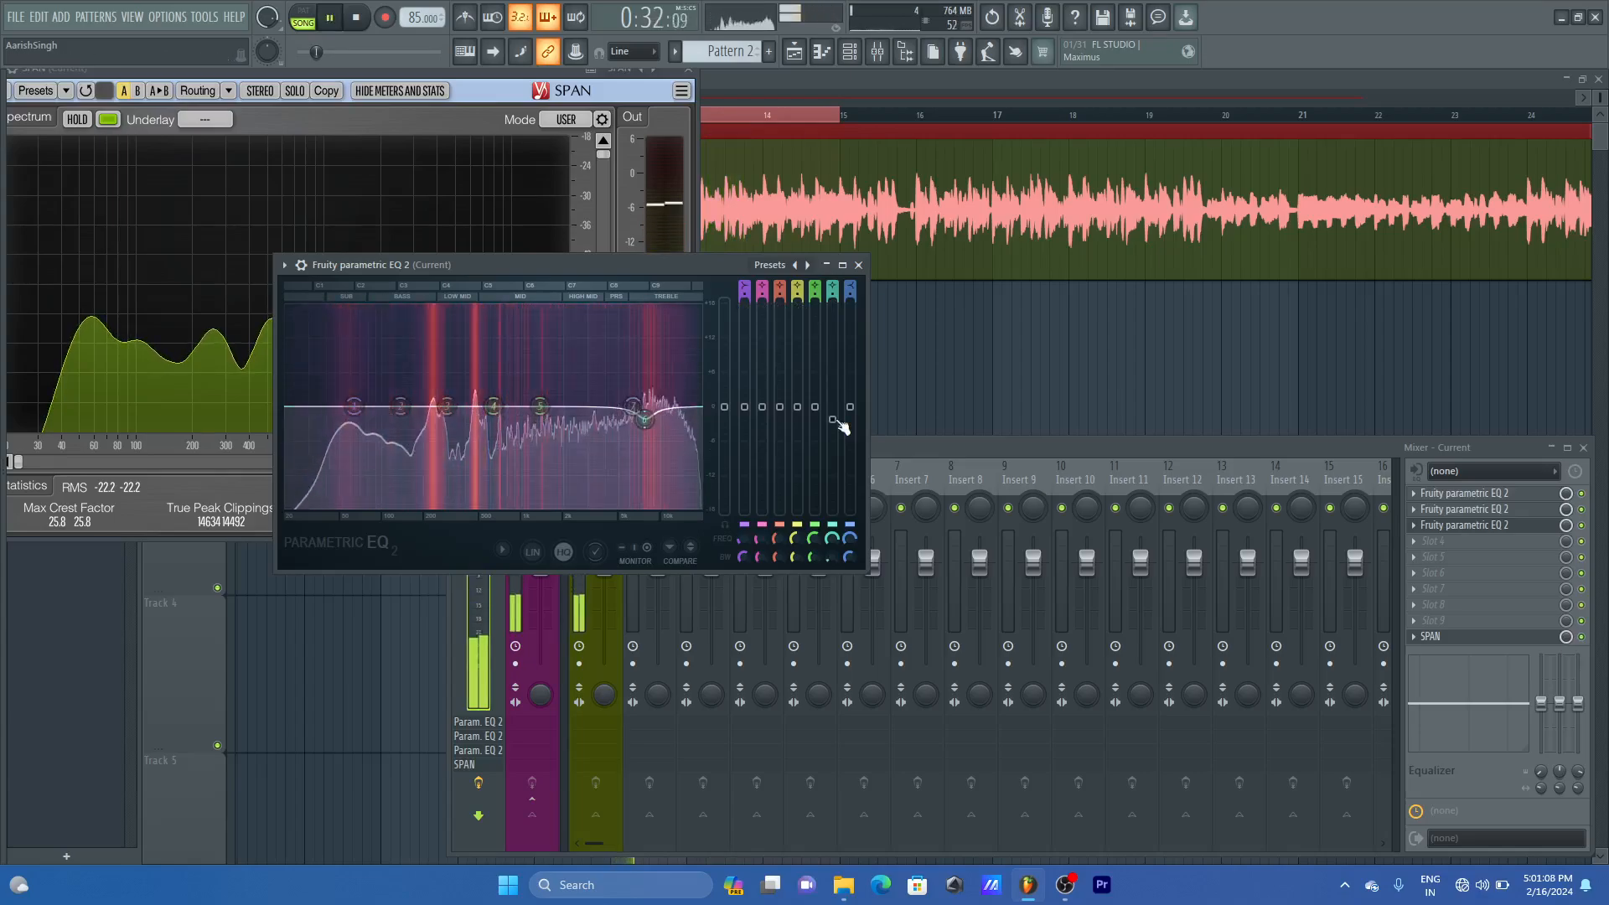
left_click_drag(634, 406, 668, 374)
right_click(670, 377)
left_click(672, 374)
scroll(677, 379, "down", 2)
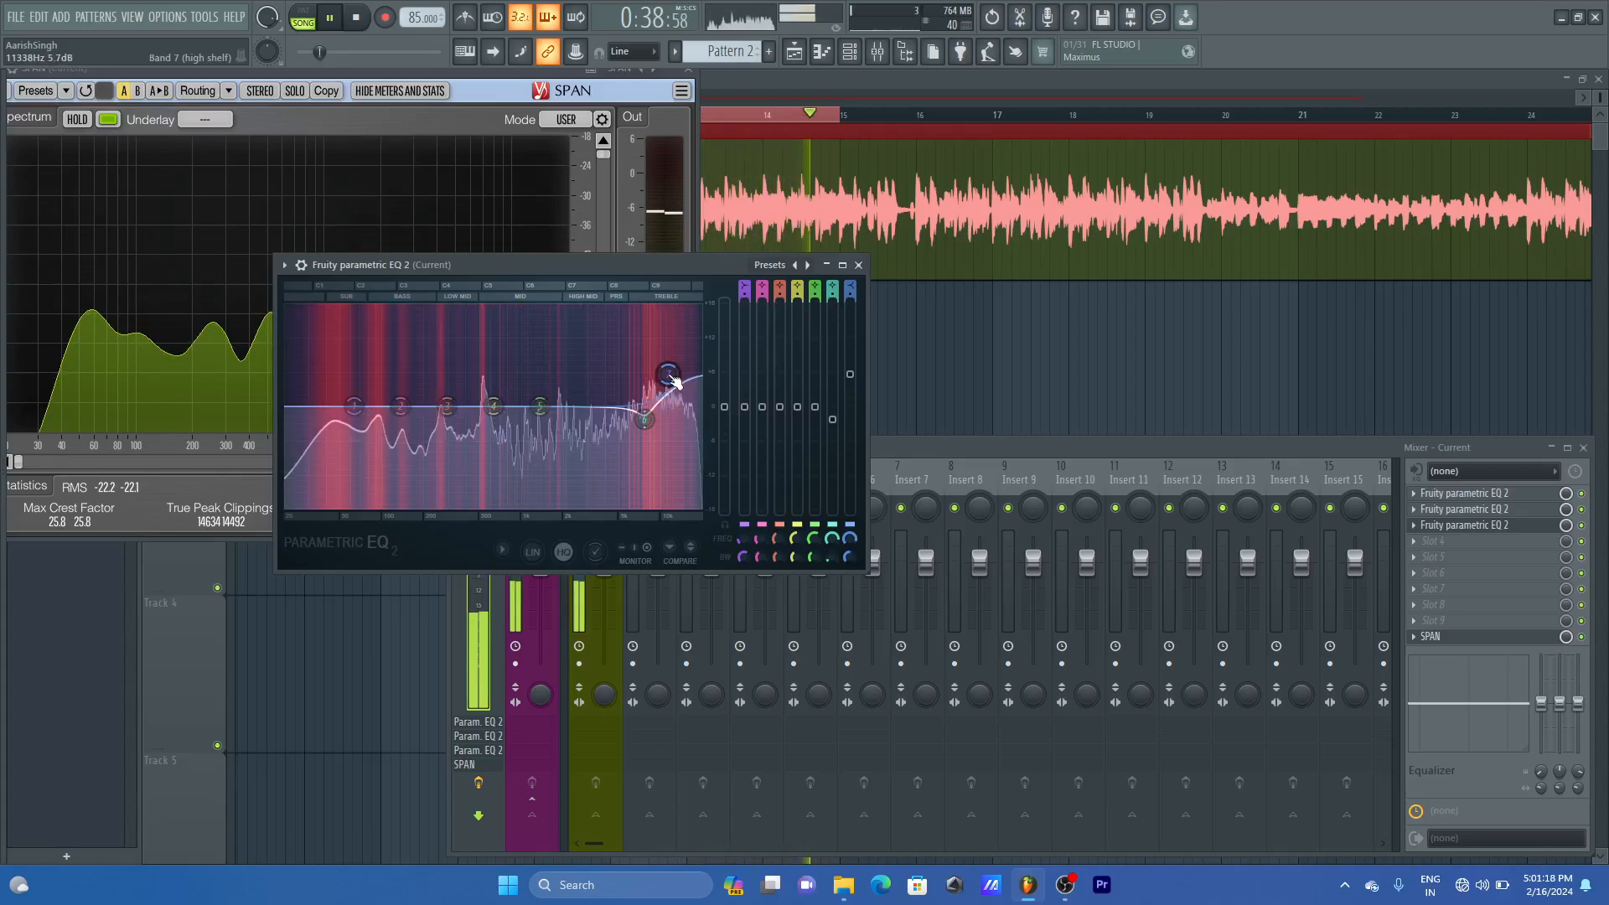
key("space")
- Show the third equalizer's wrapper options, play the section to judge the treble changes, and hide the options
left_click(285, 265)
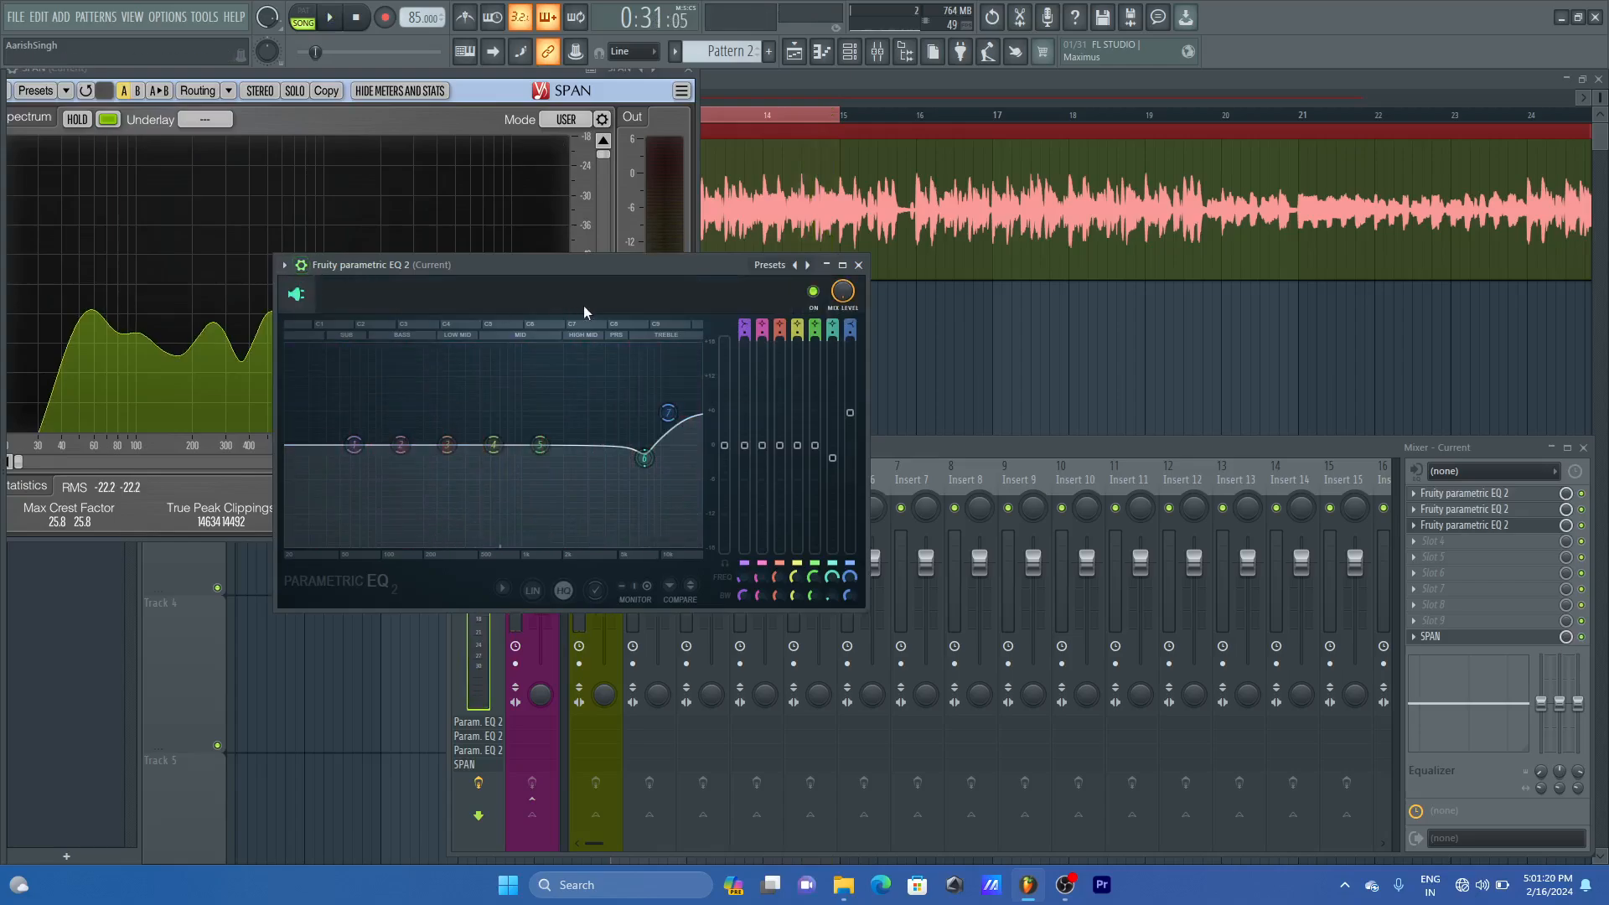
key("space")
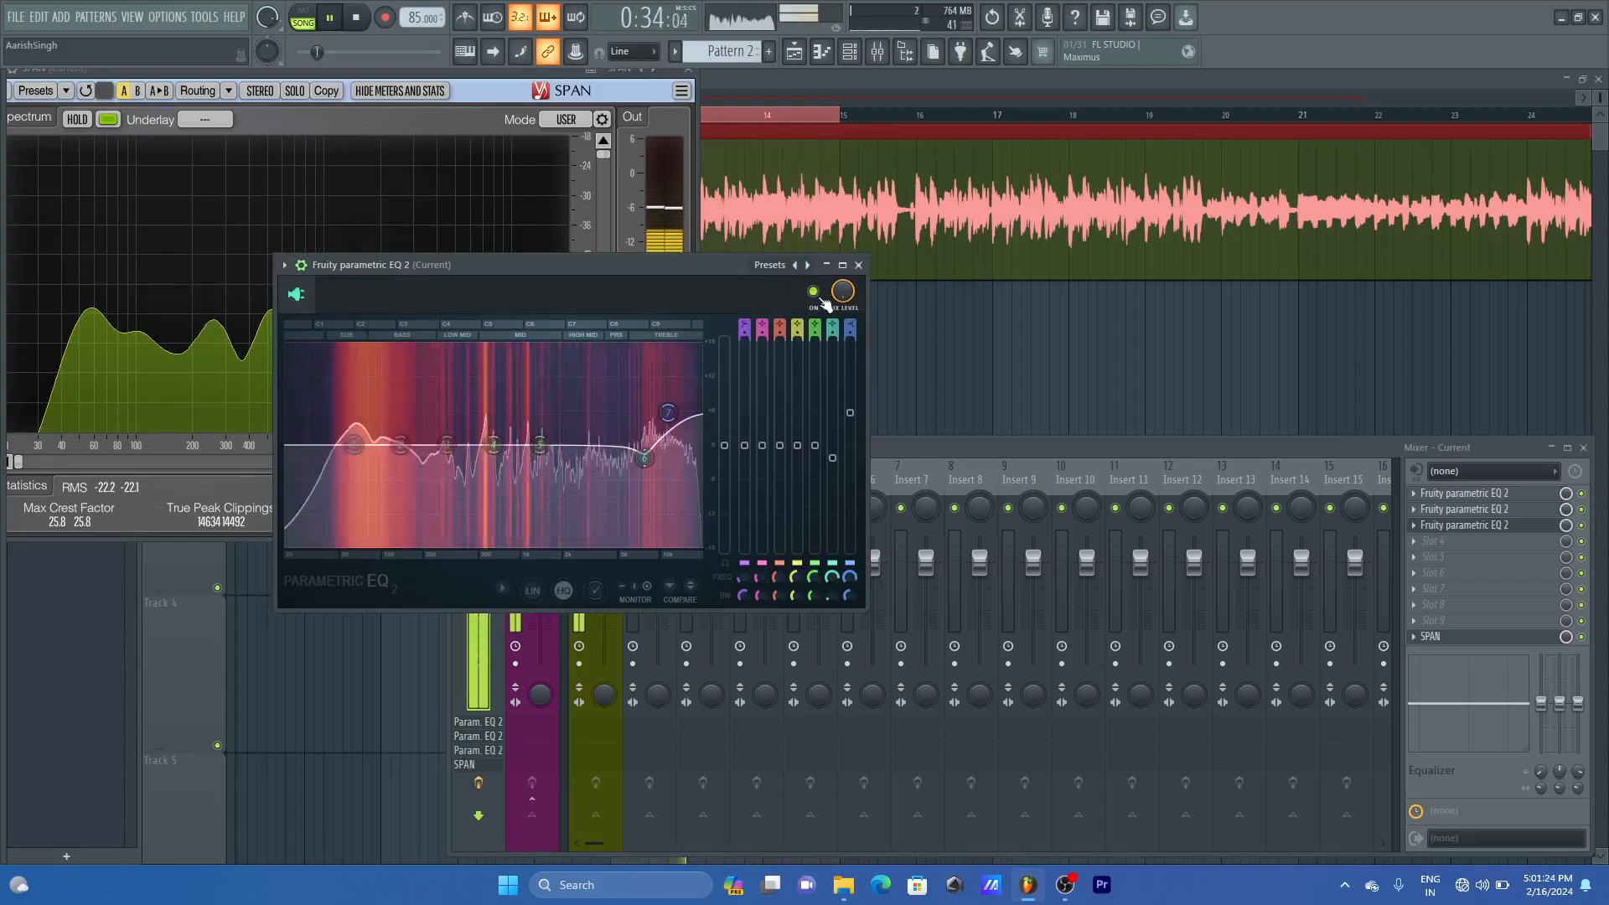
key("space")
left_click(302, 266)
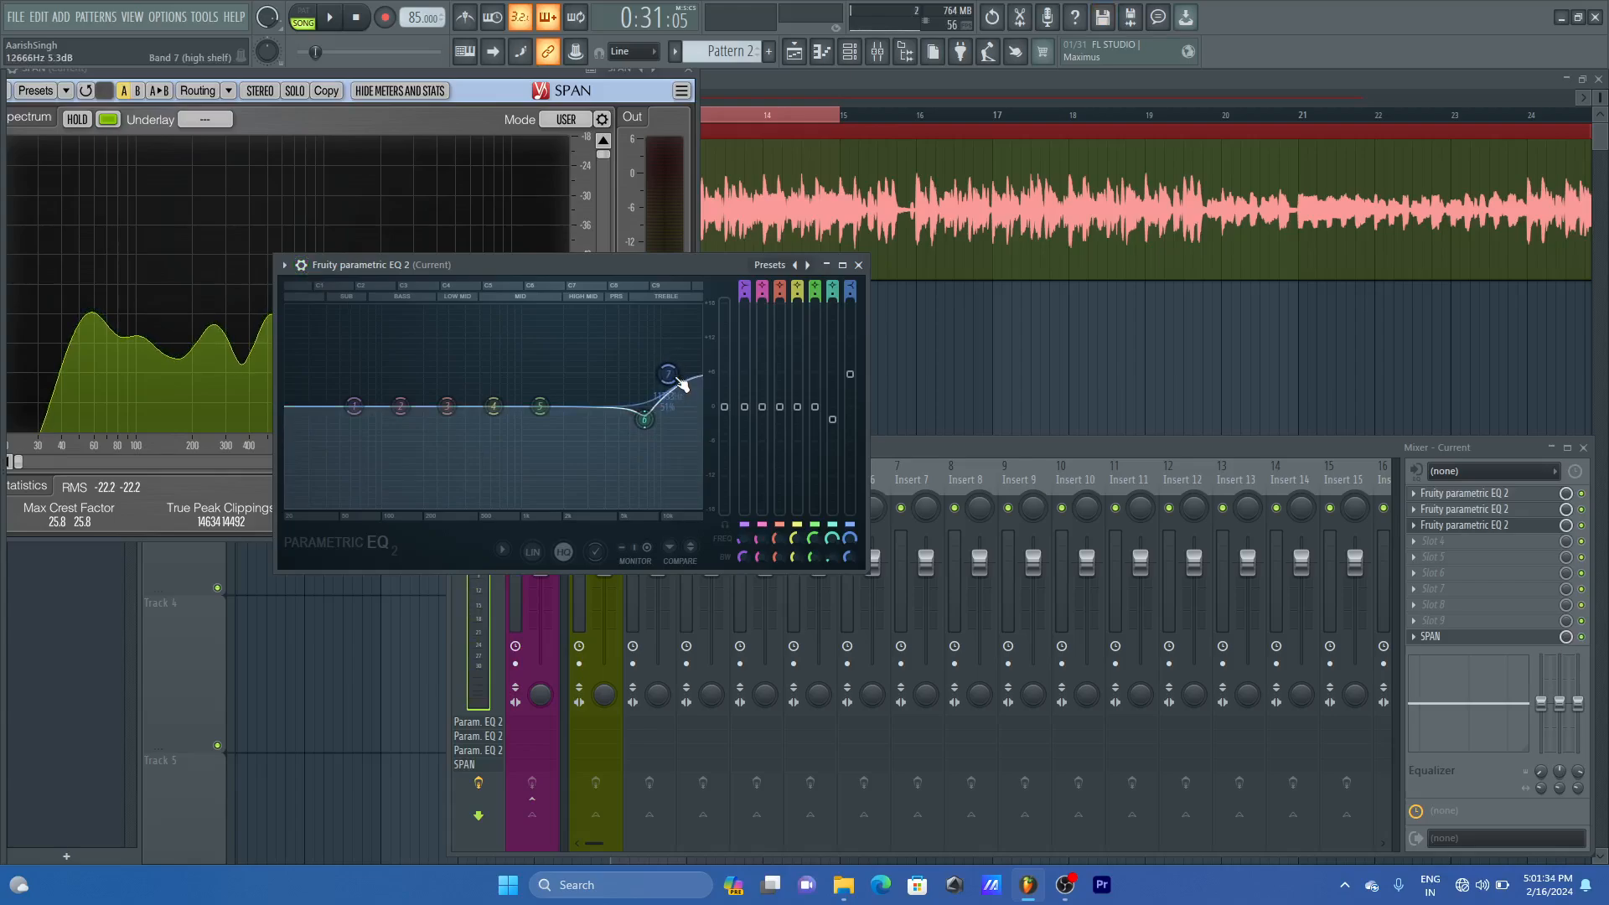
- Close the third equalizer and review the curves of the second and first equalizers
left_click(859, 265)
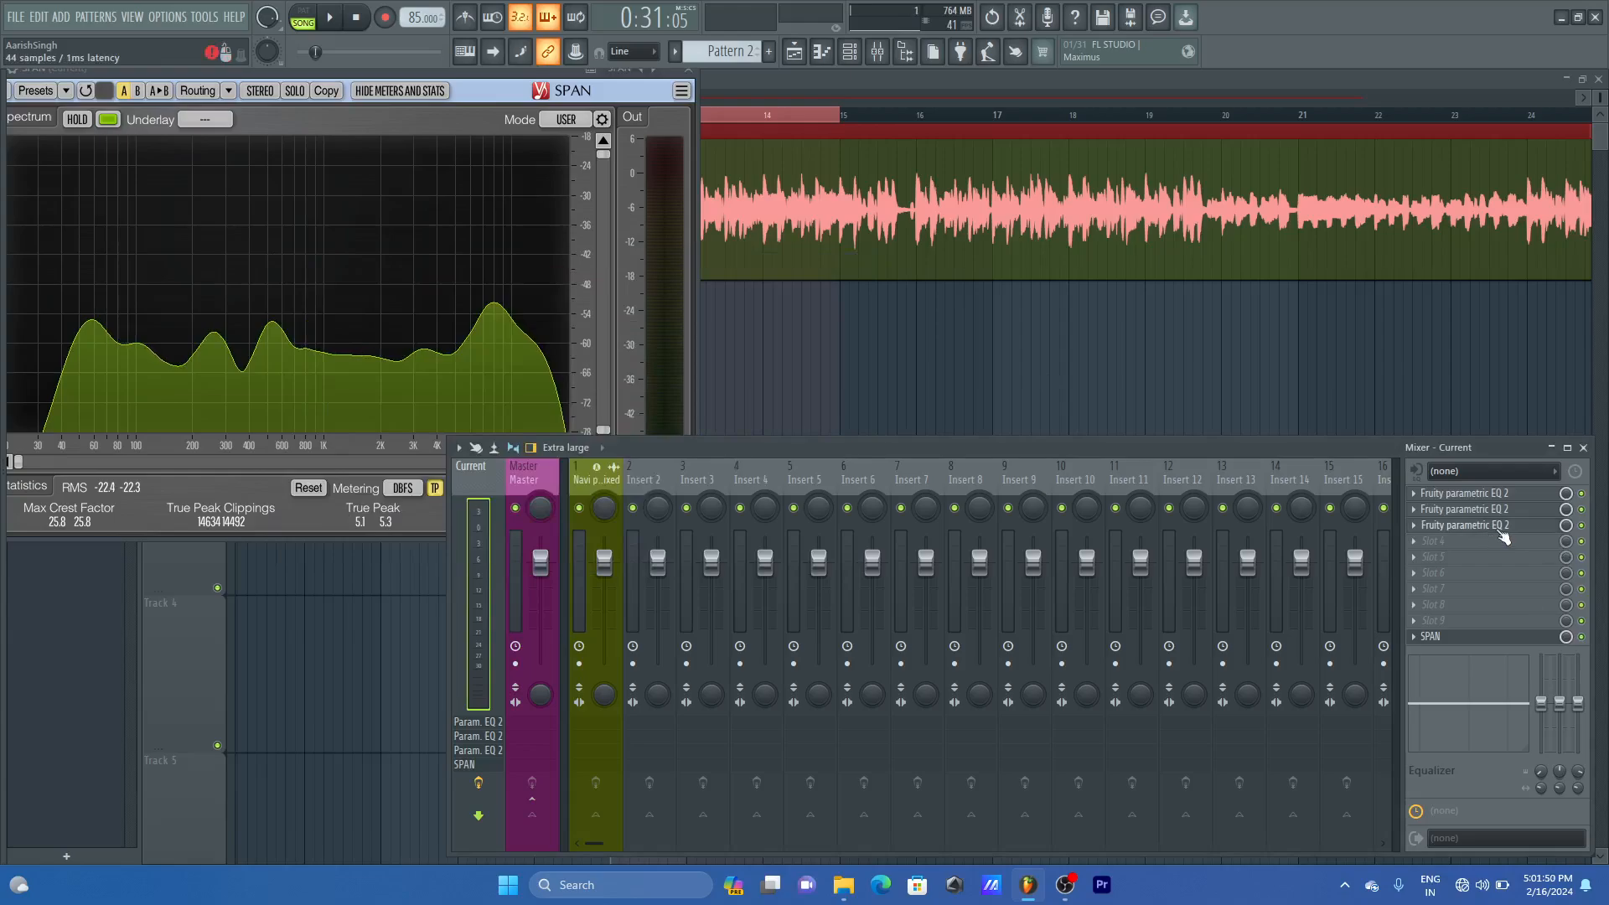
left_click(1480, 511)
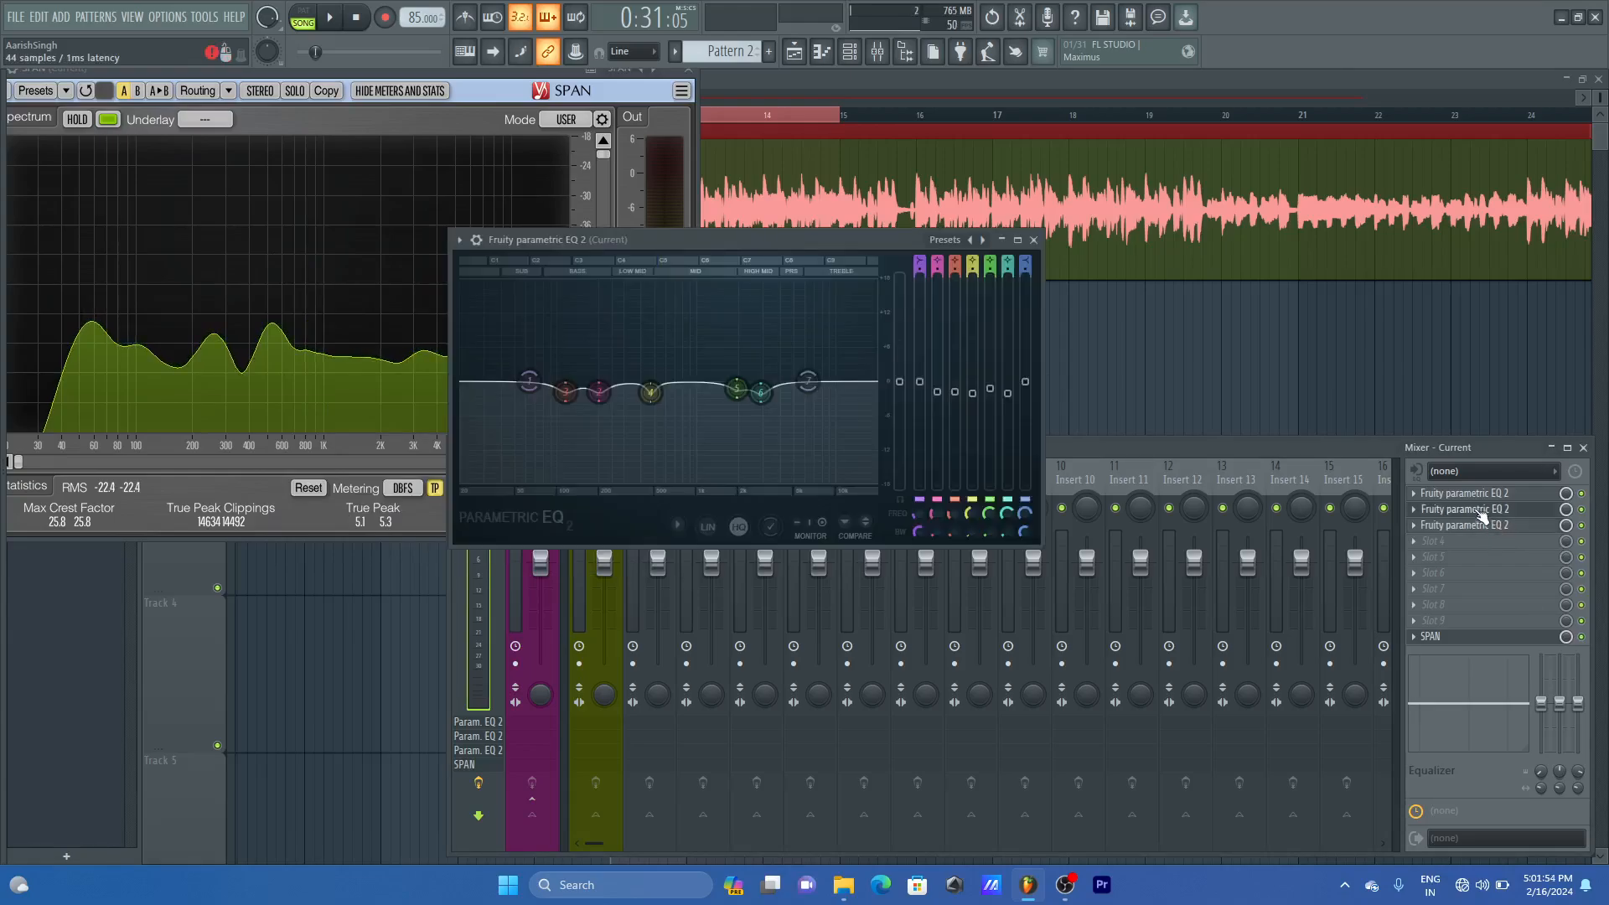
left_click(1033, 240)
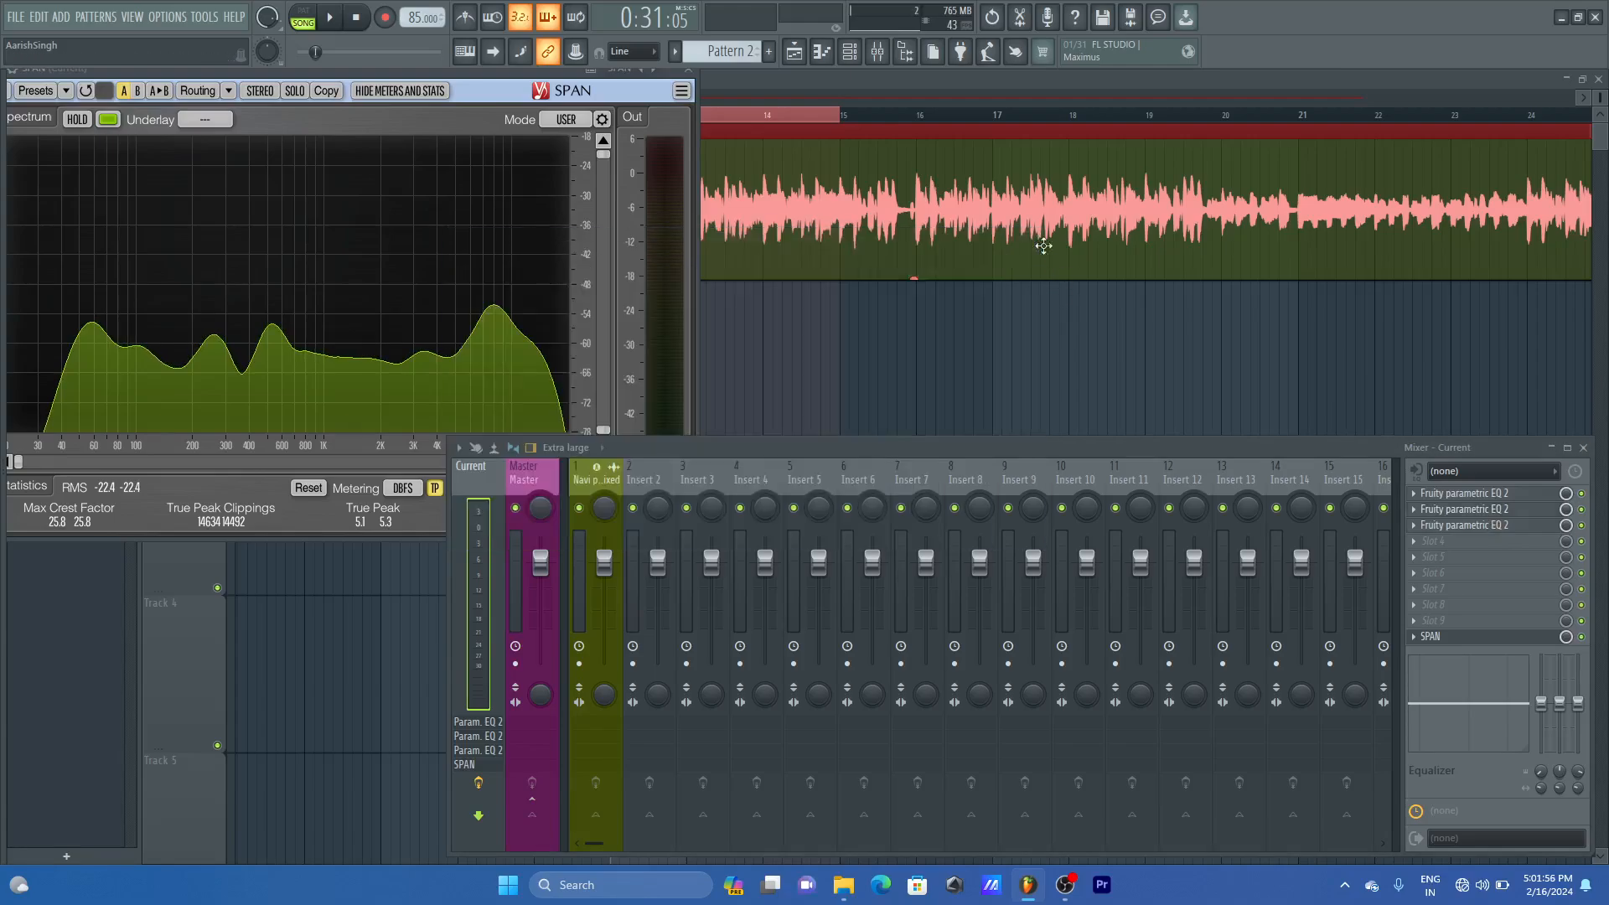
left_click(1498, 509)
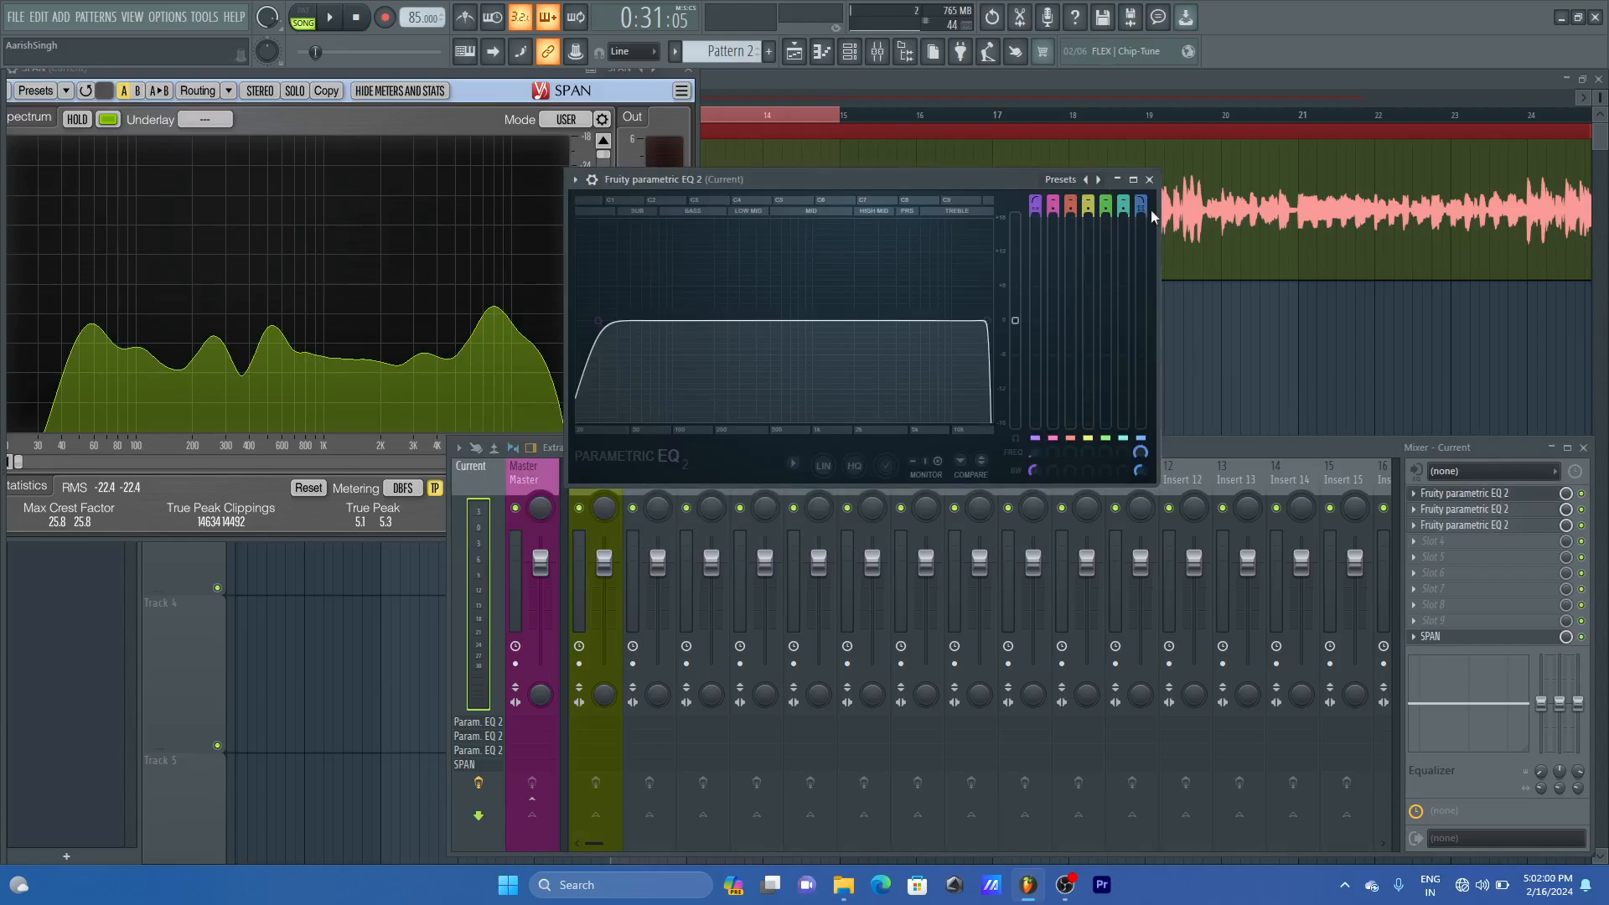
left_click(1149, 179)
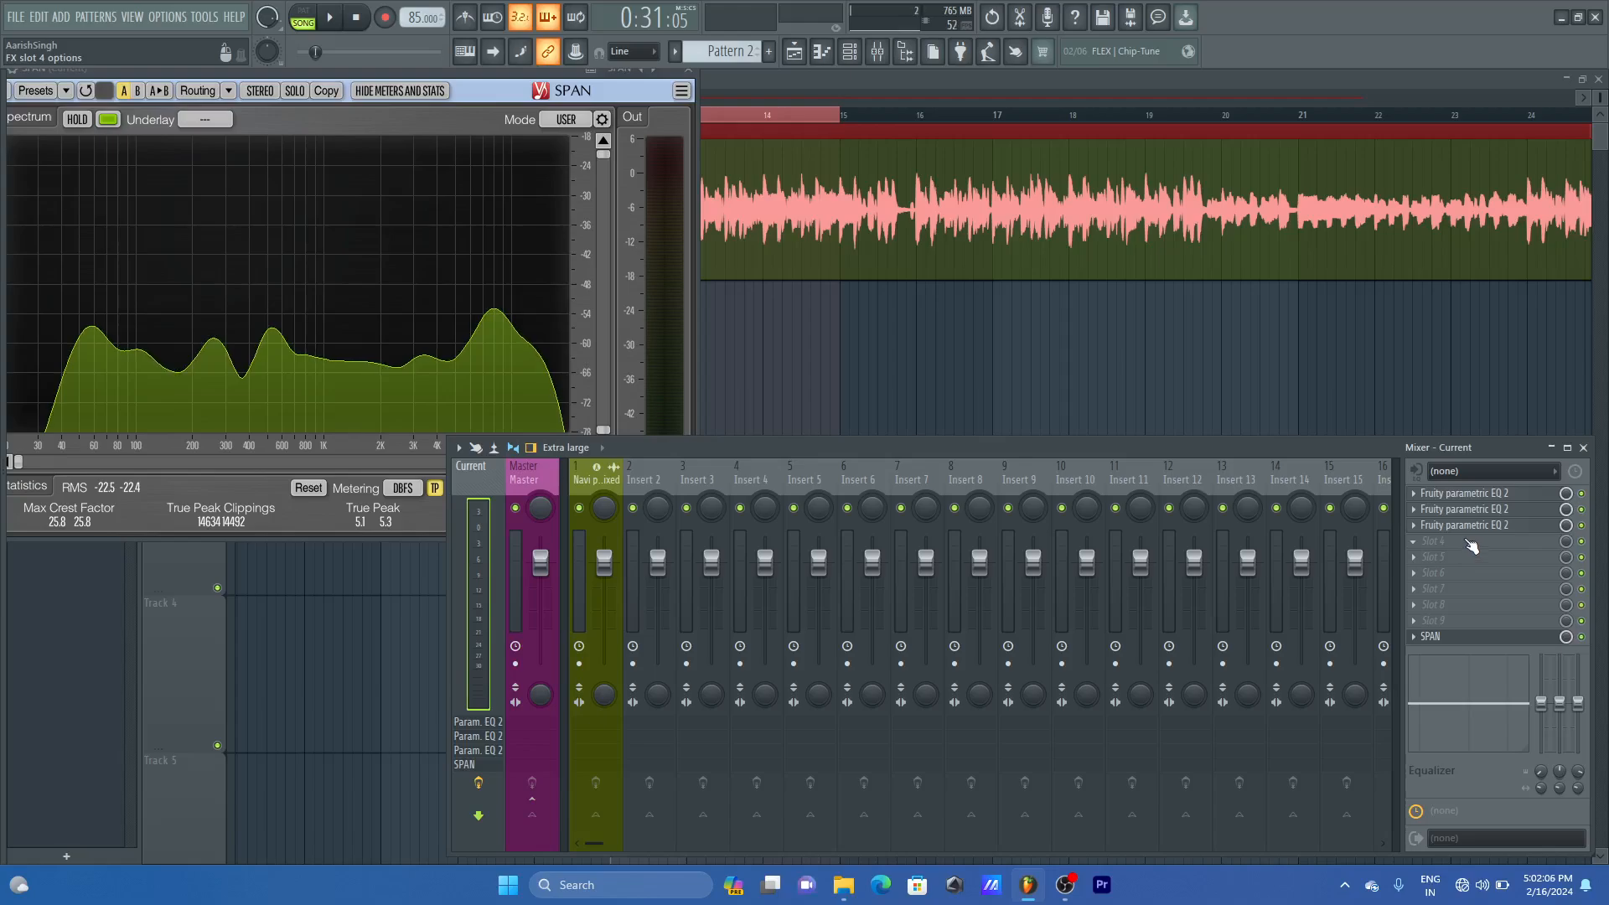
- Reopen the third equalizer and reset its band 7 high shelf
left_click(1499, 527)
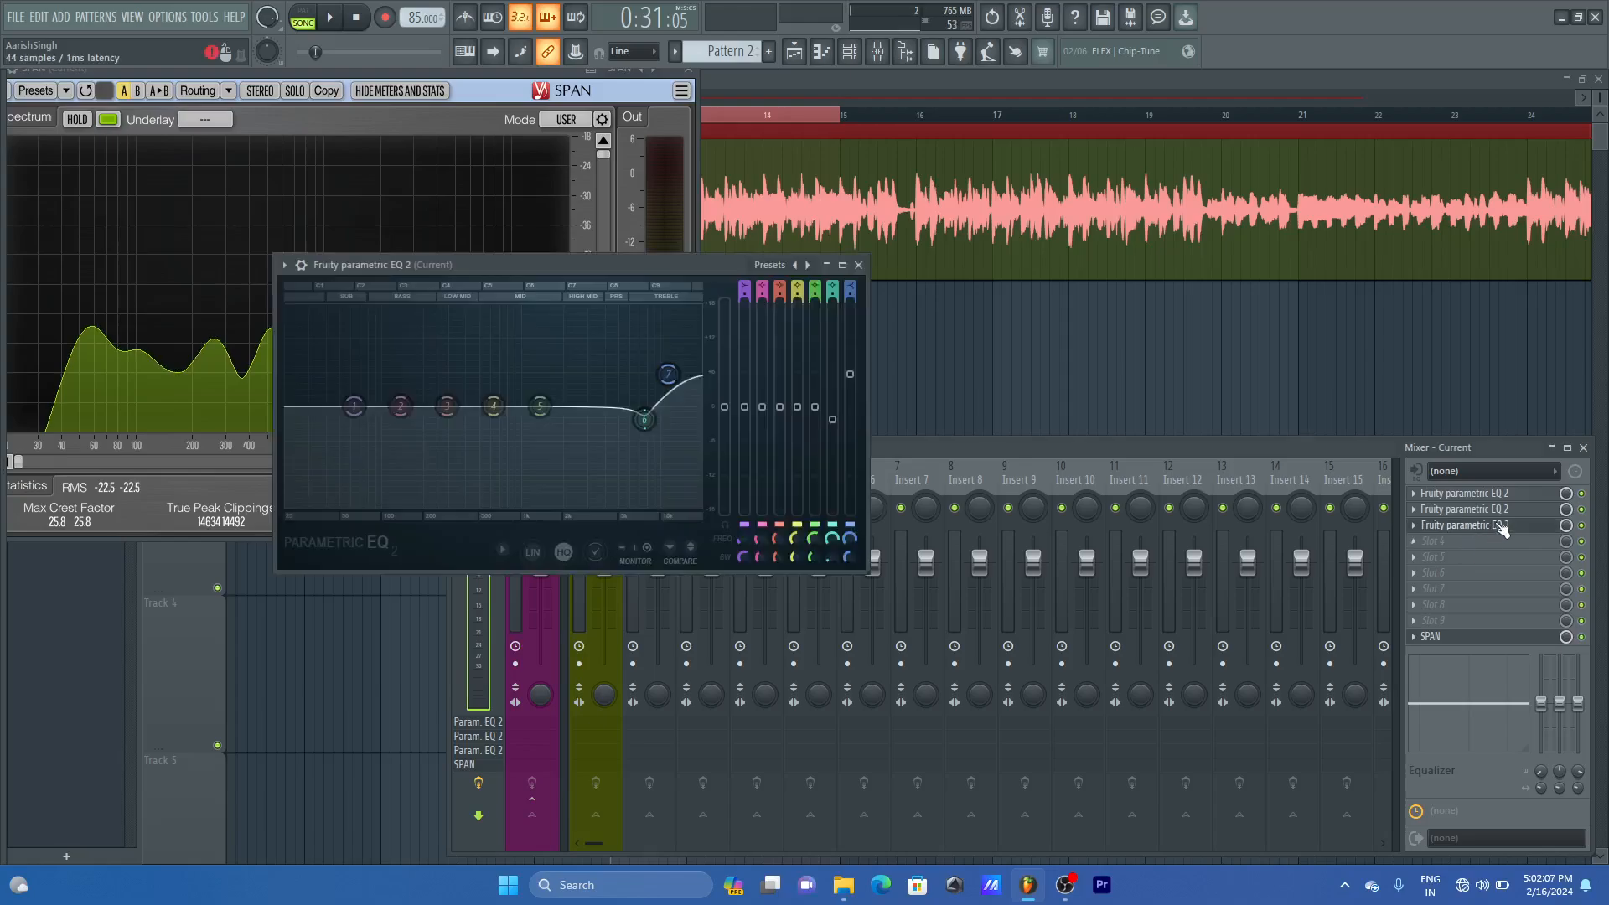
right_click(671, 376)
left_click(700, 396)
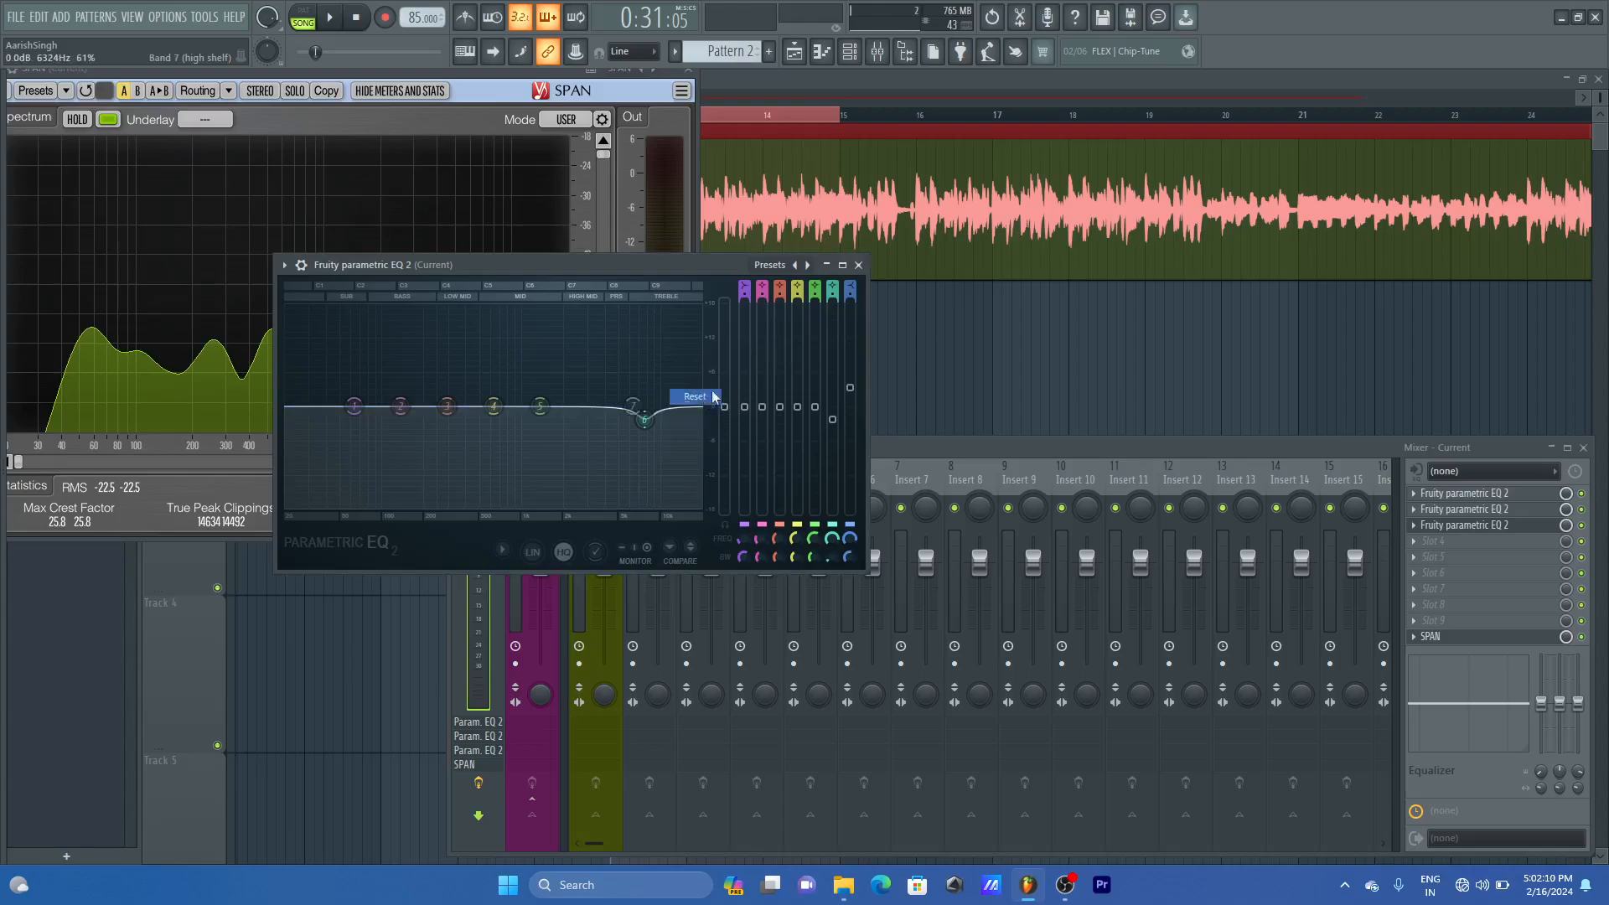
- Close the third equalizer, load Fresh Air into effect slot 4, and place its window beside SPAN
left_click(858, 266)
left_click(1503, 546)
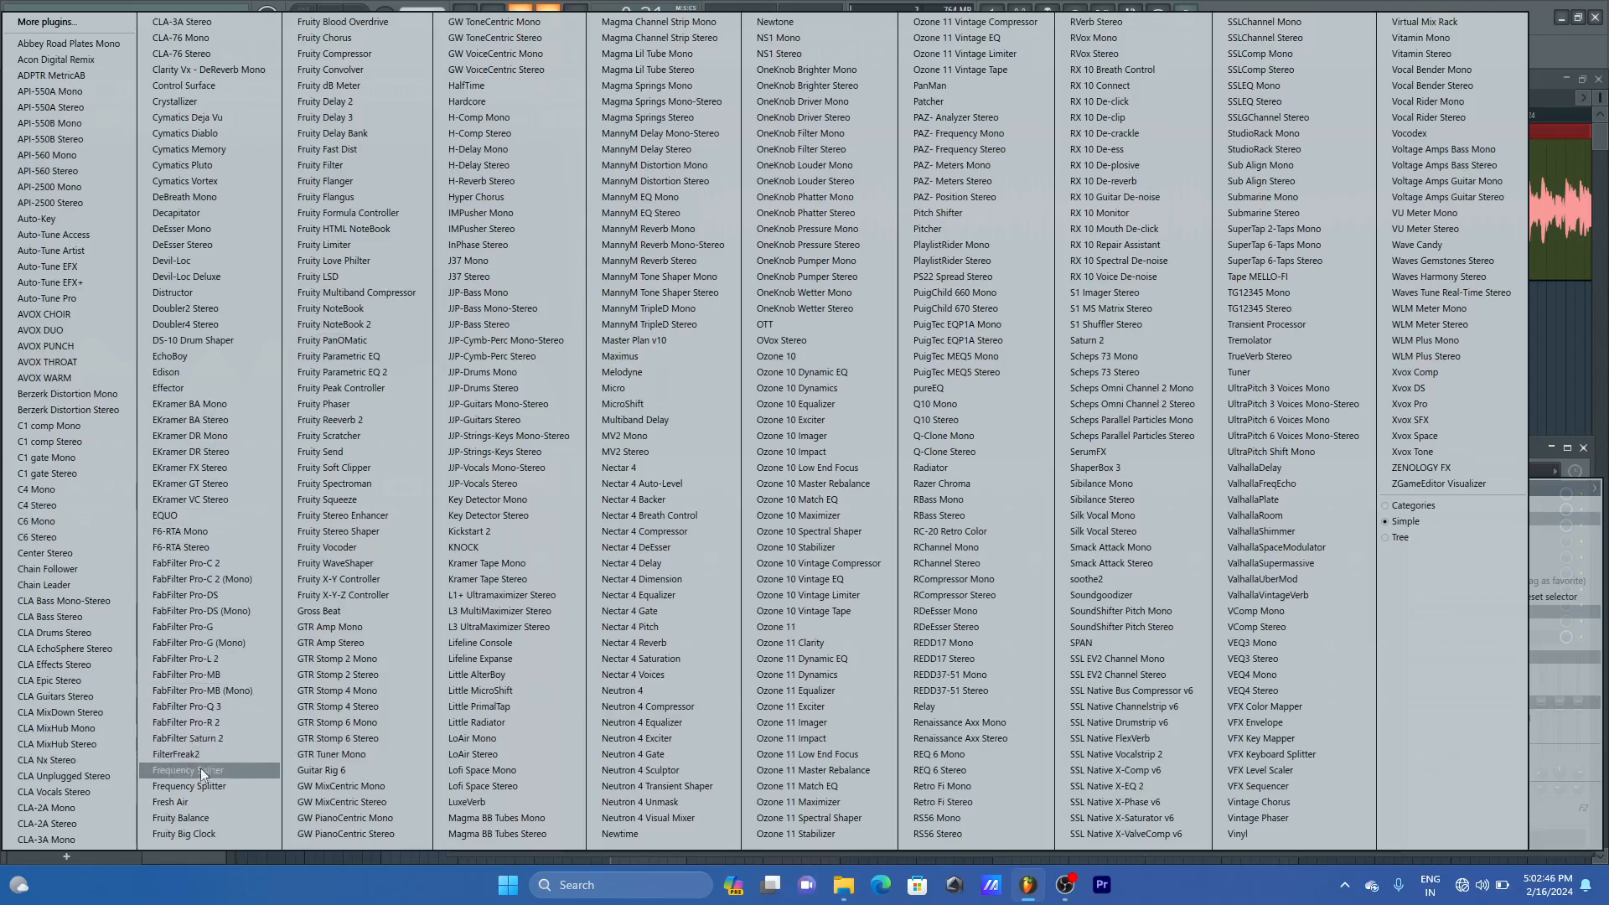
left_click(205, 805)
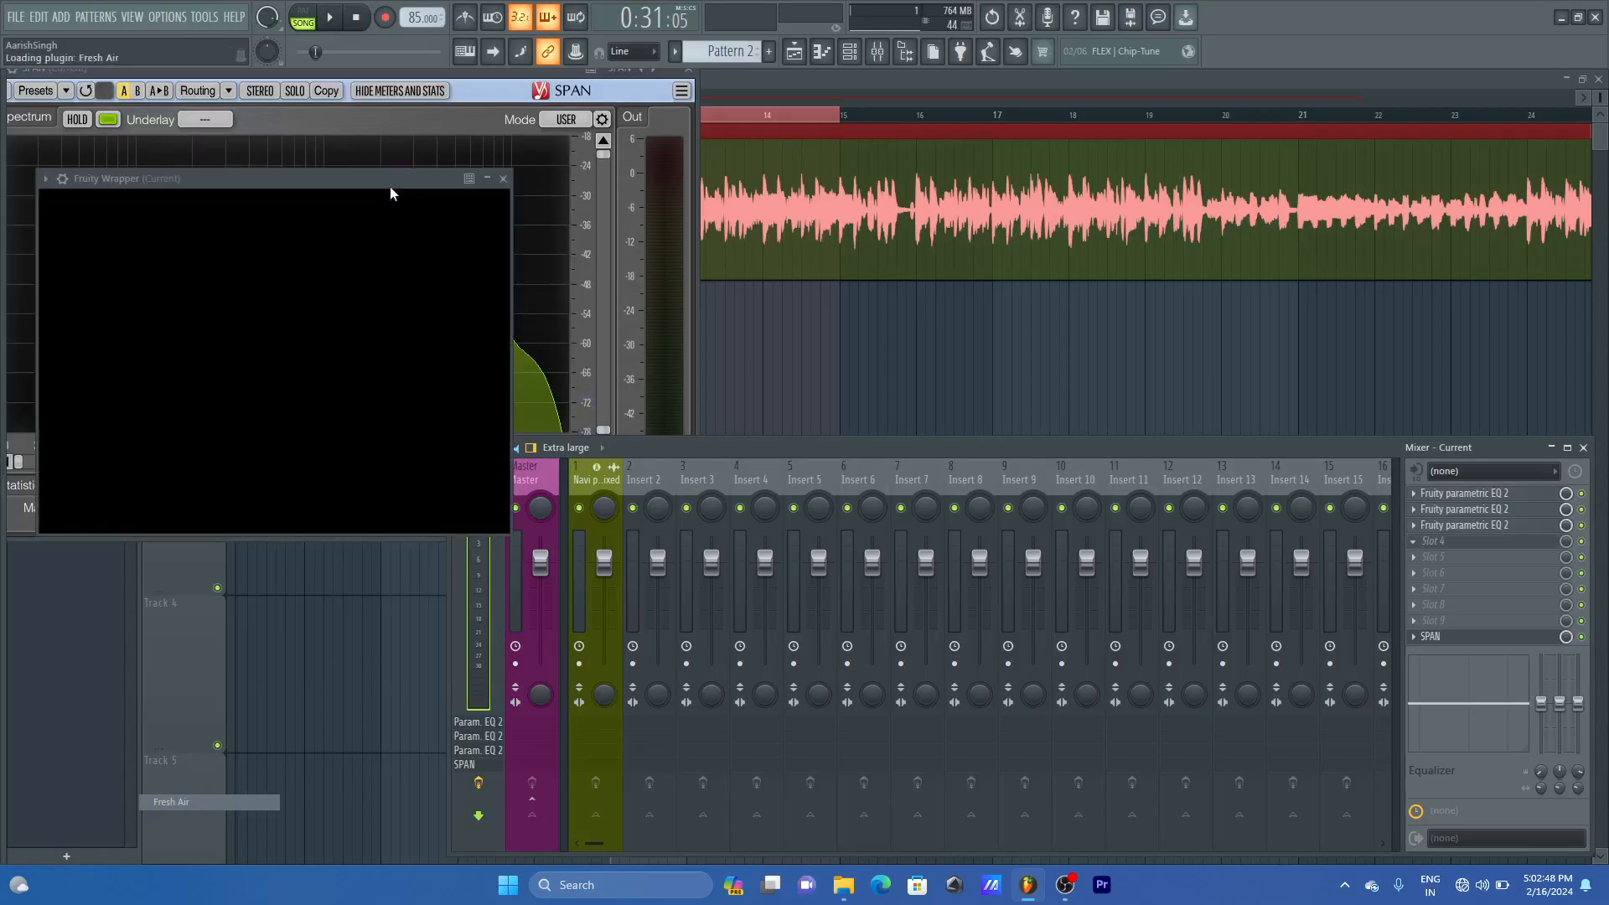
left_click_drag(389, 186, 653, 175)
left_click_drag(1010, 144, 1054, 154)
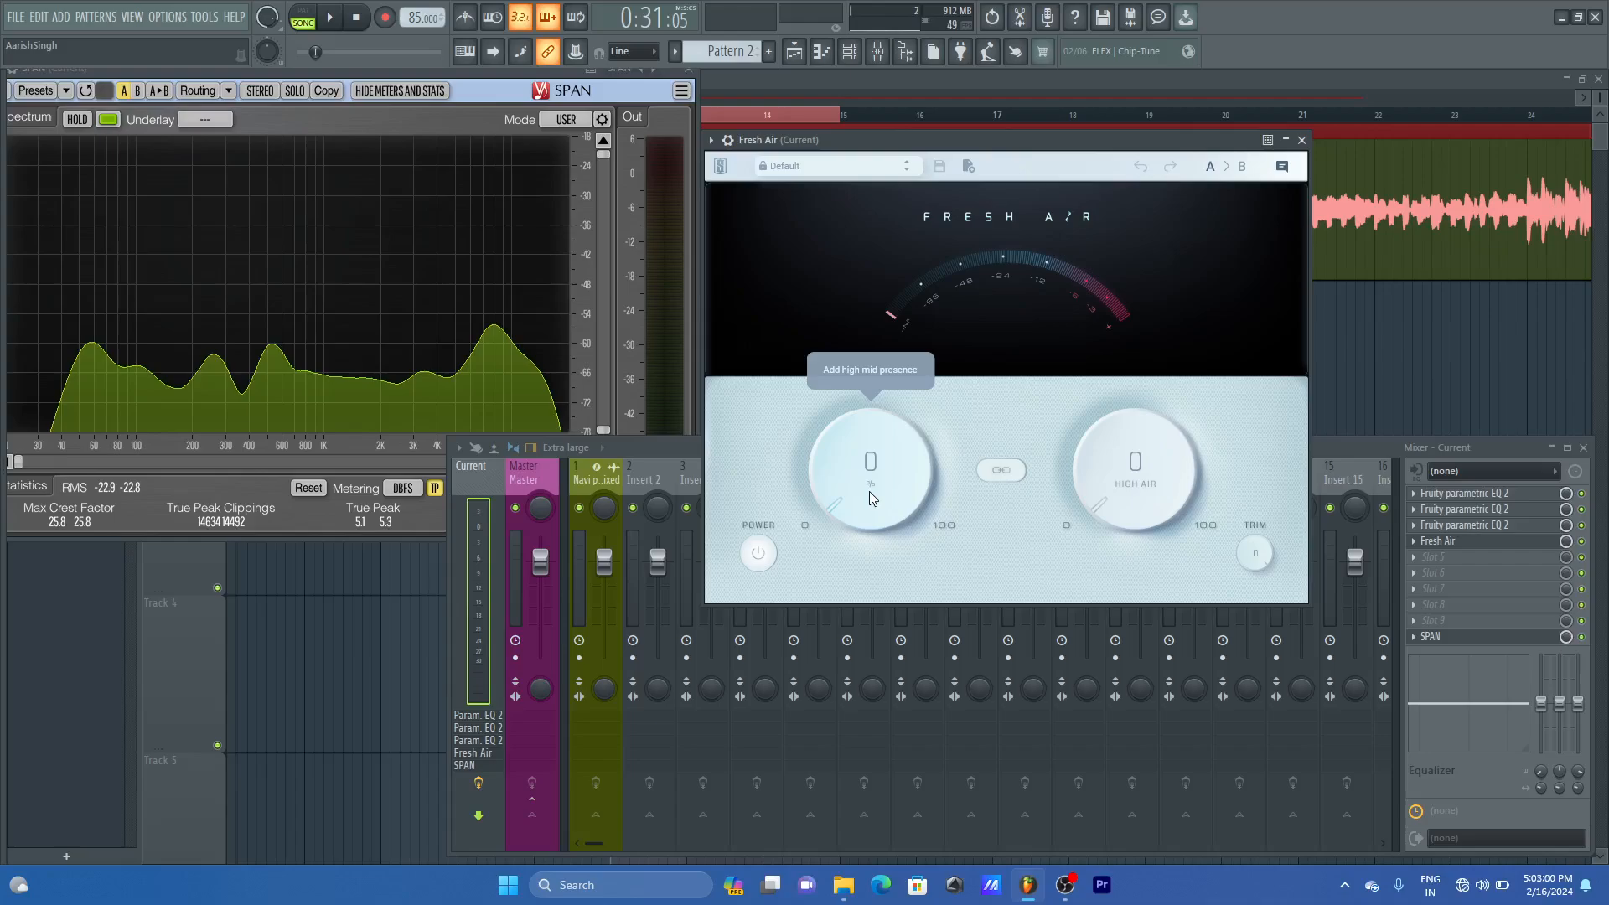
- Audition Fresh Air's Mid Air at 100% during playback, and return it to 0%
key("space")
left_click_drag(869, 491, 924, 102)
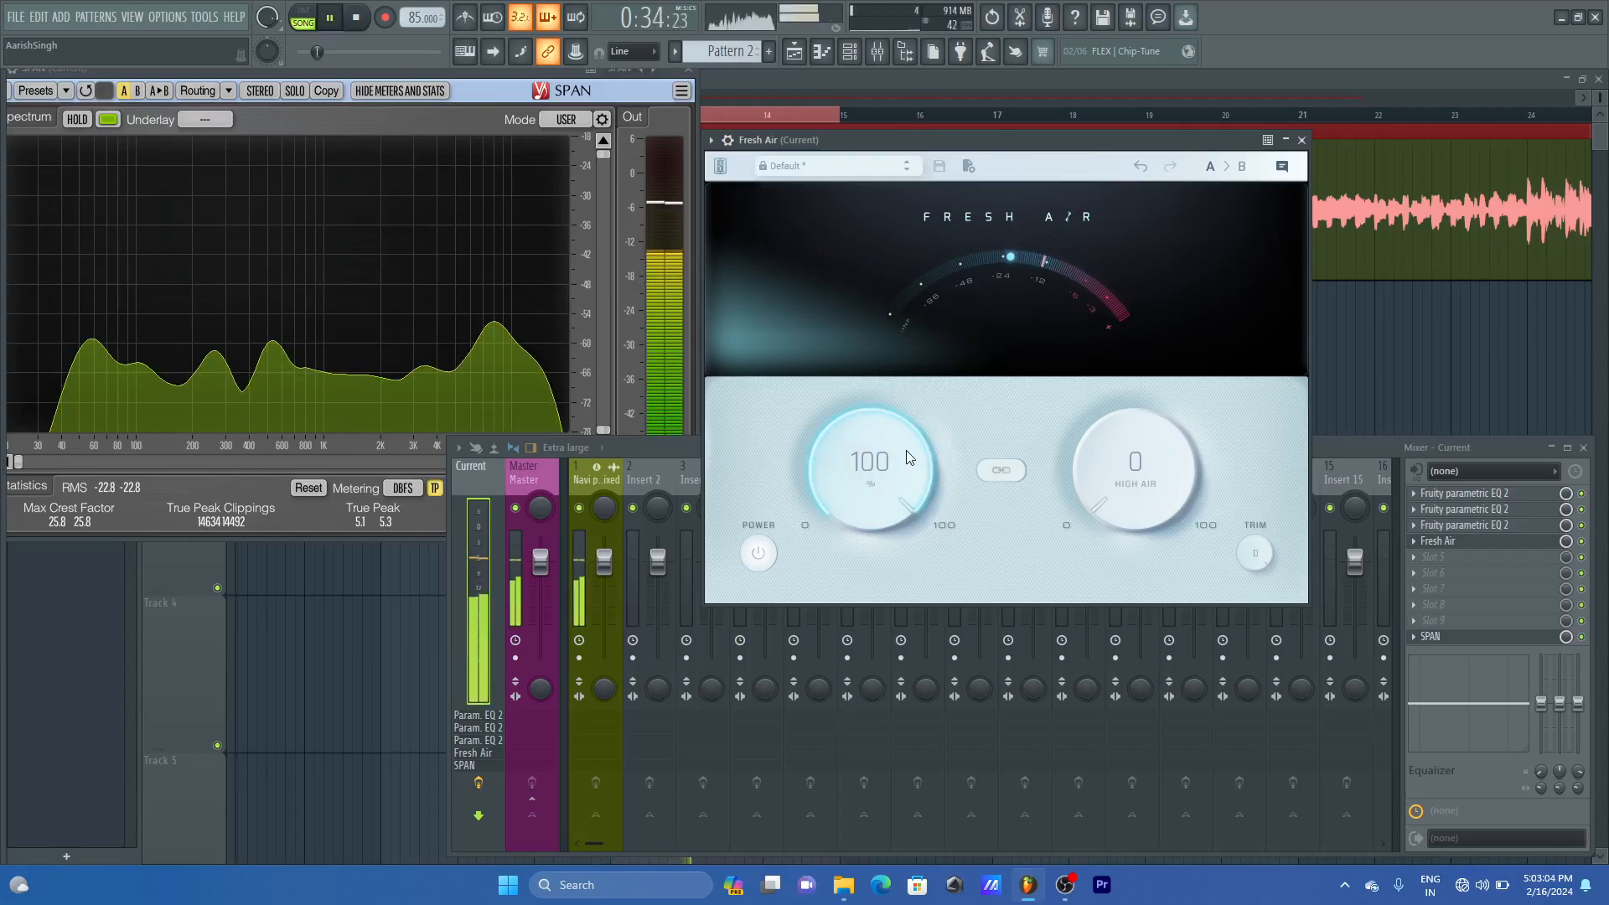
key("space")
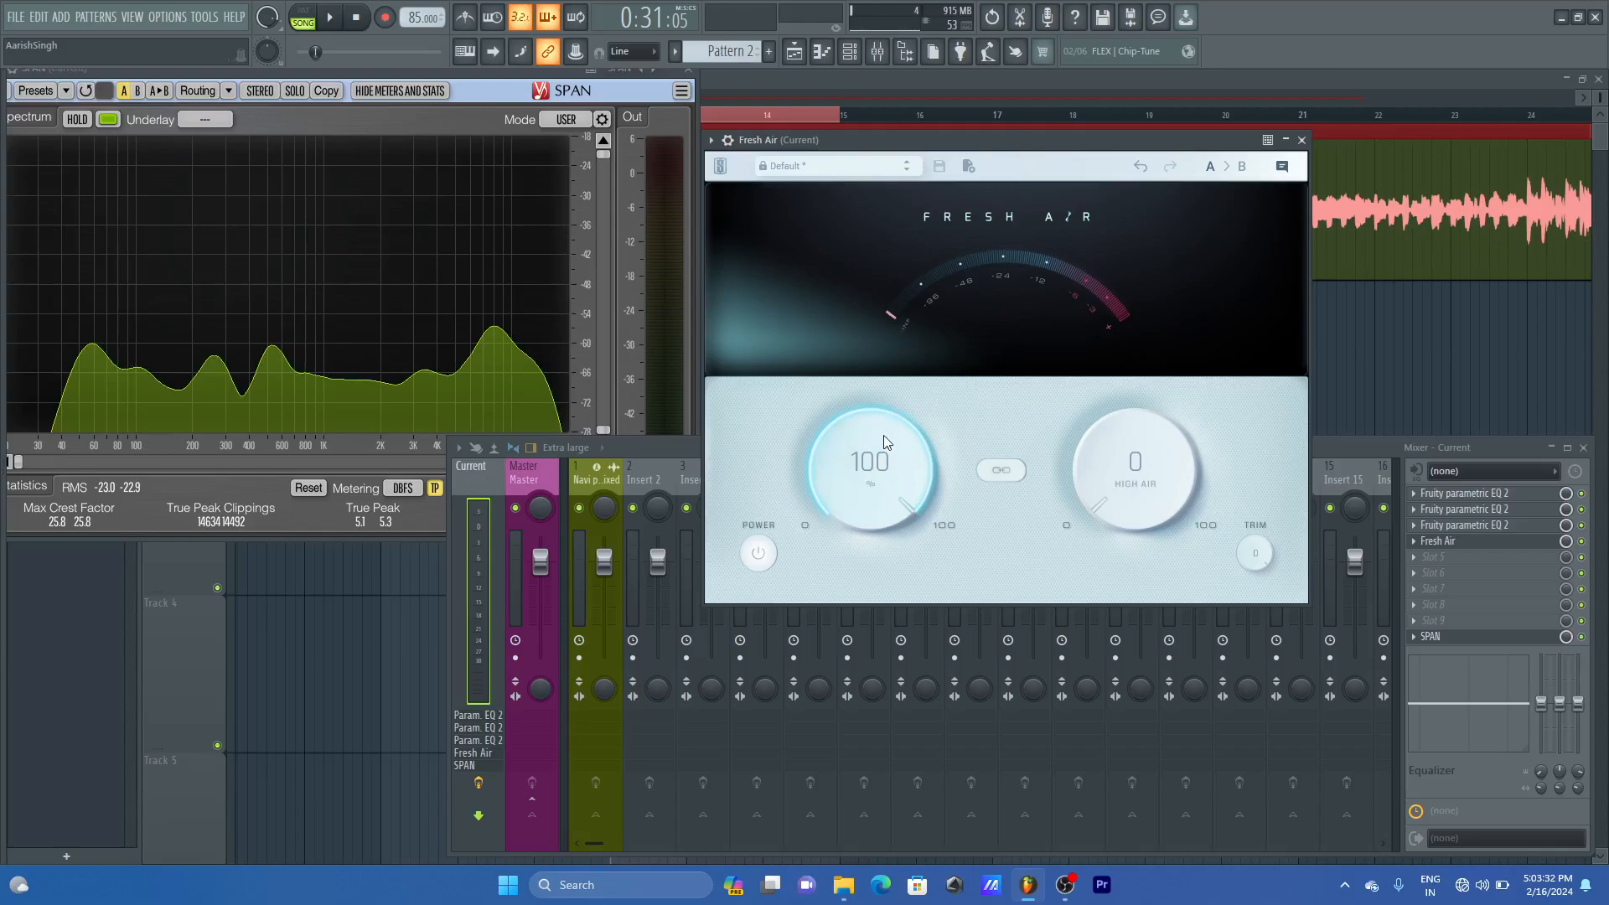
key("space")
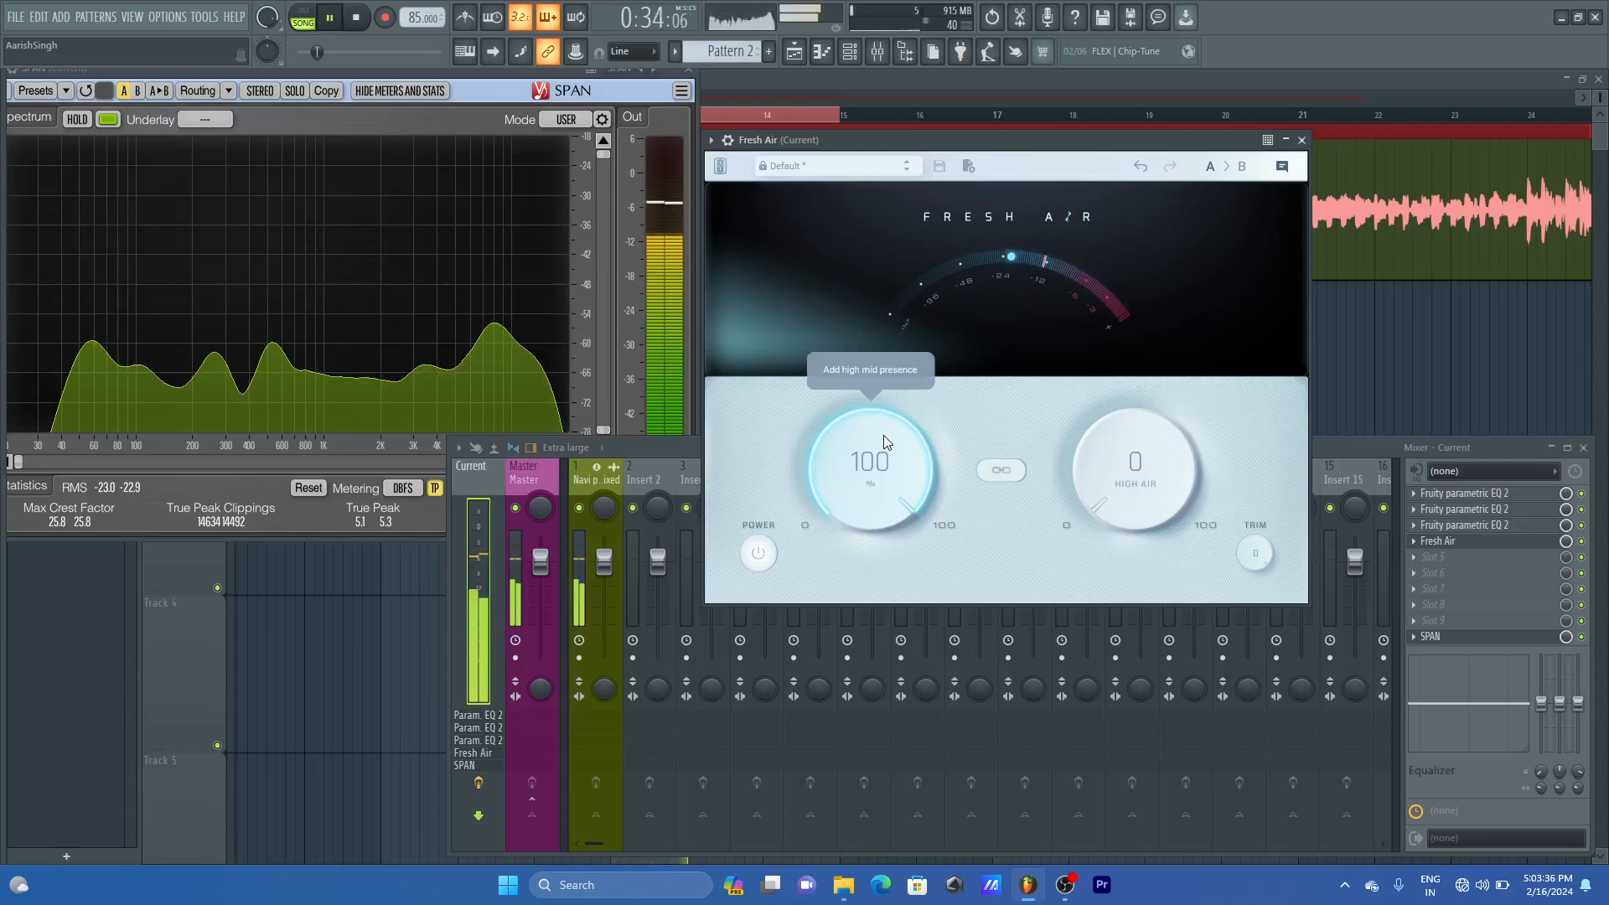
key("space")
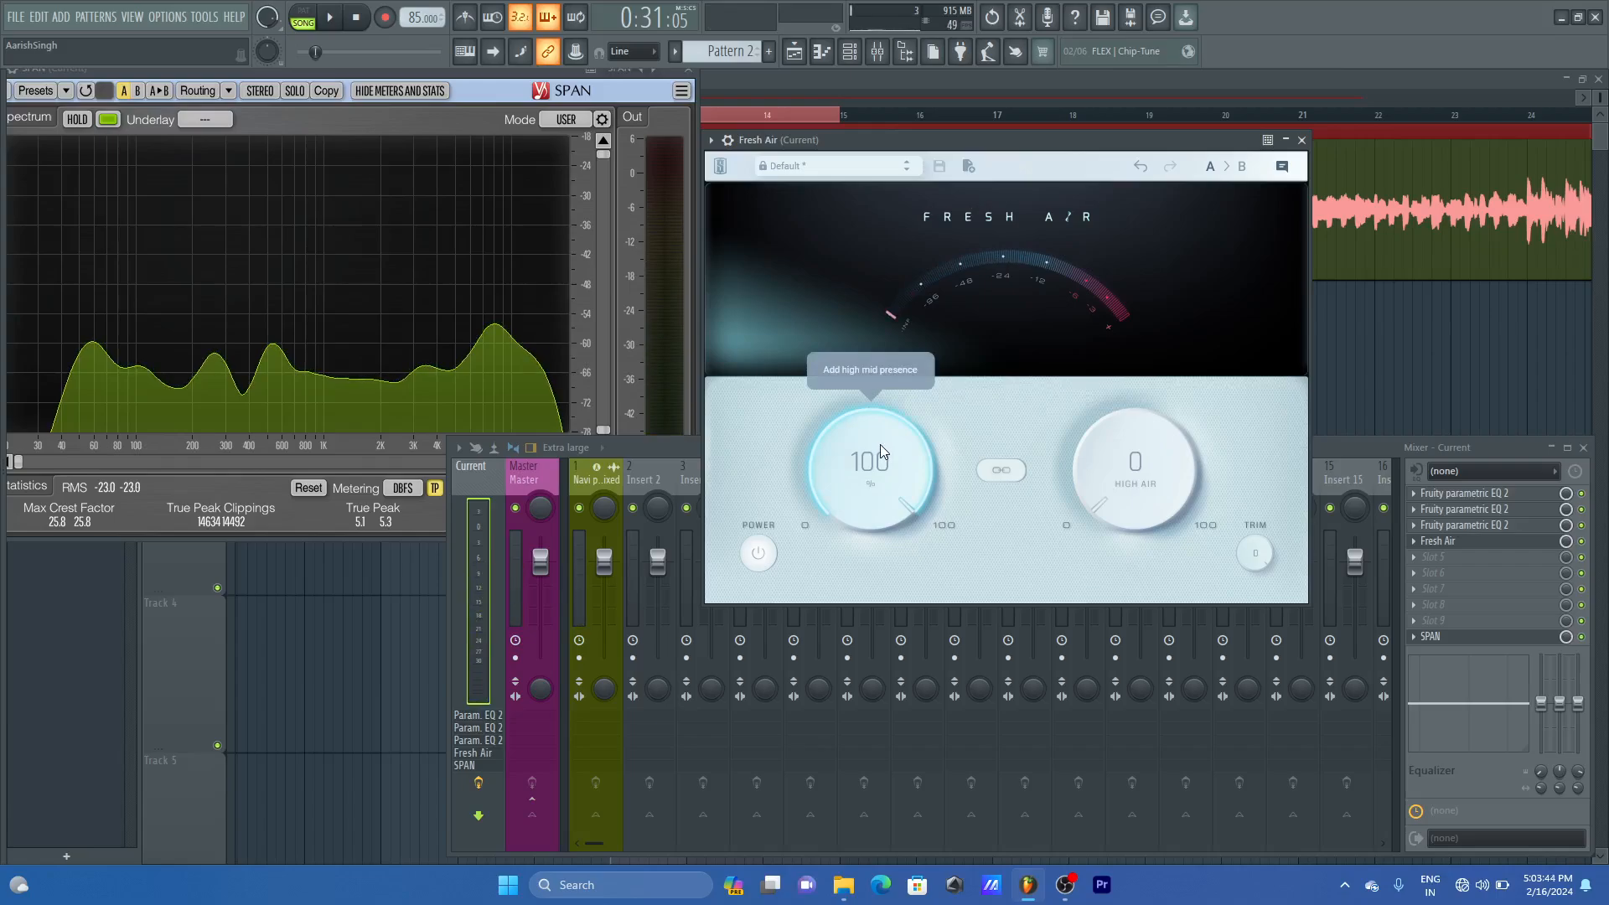
left_click_drag(880, 444, 834, 738)
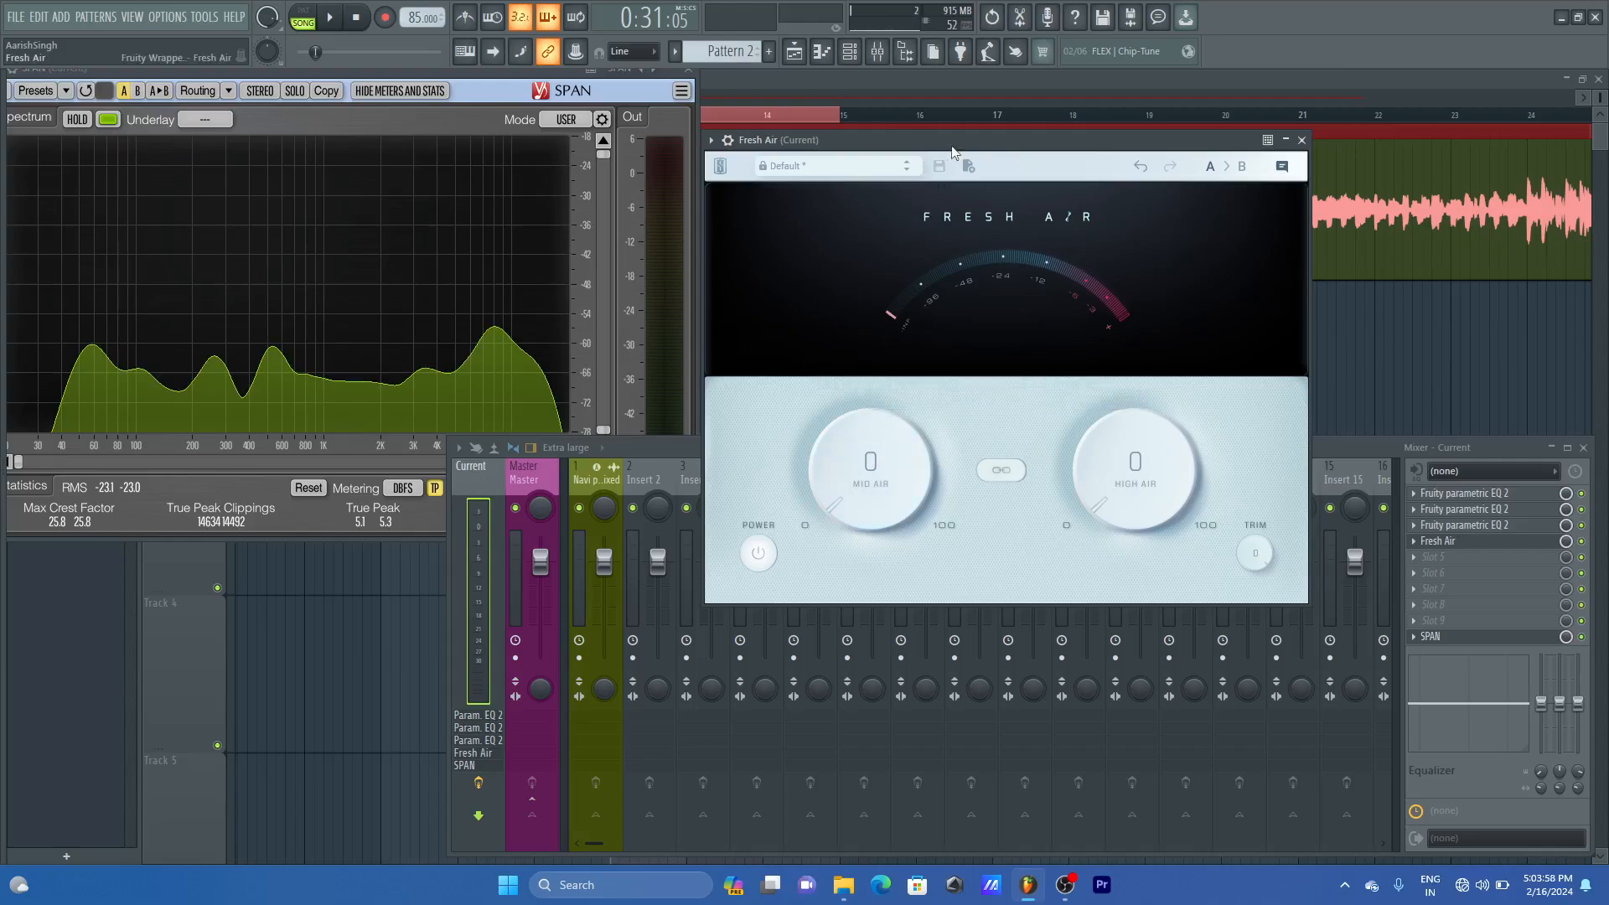
- Set Mid Air to 16% during playback and compare the sound with Fresh Air bypassed and enabled
key("space")
left_click_drag(869, 468, 877, 419)
left_click(759, 555)
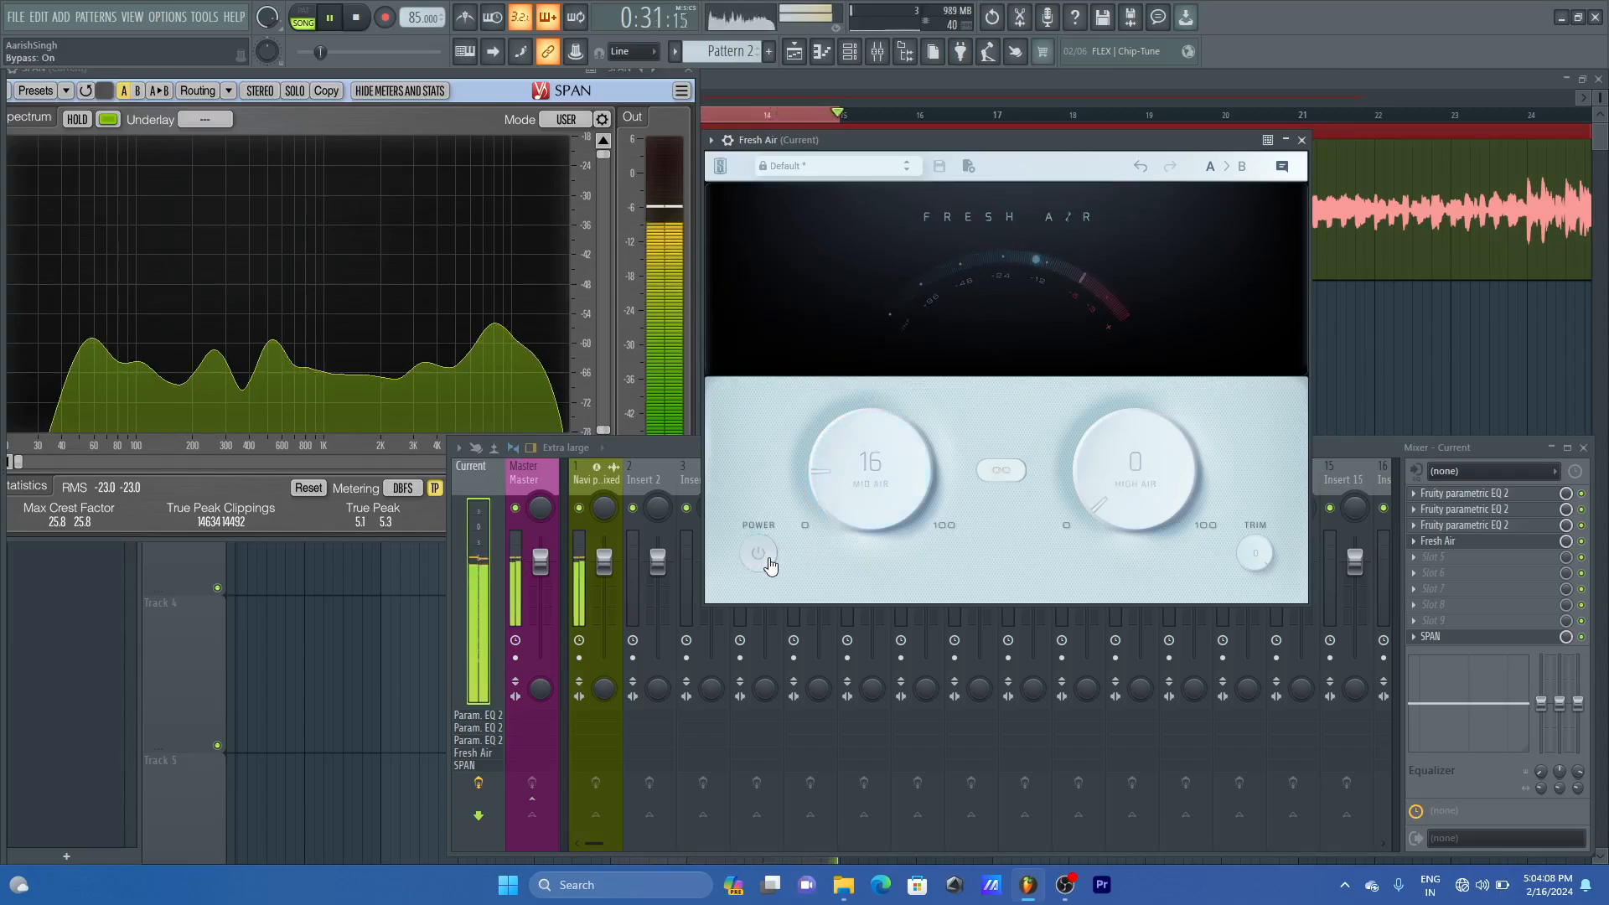
left_click(769, 560)
left_click(769, 560)
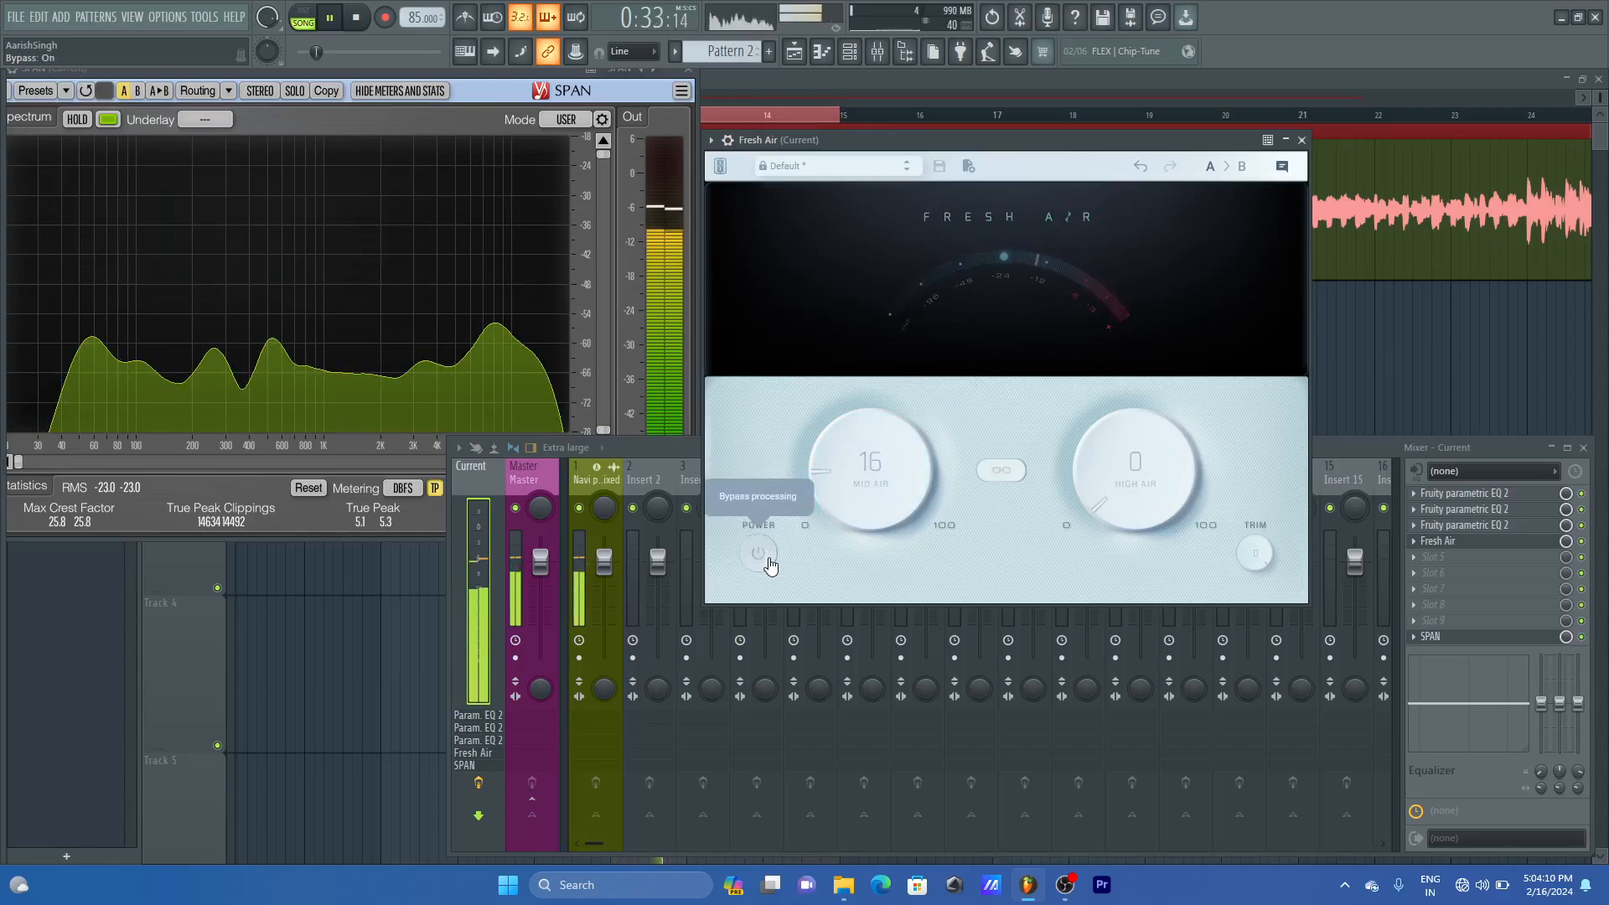
left_click(769, 559)
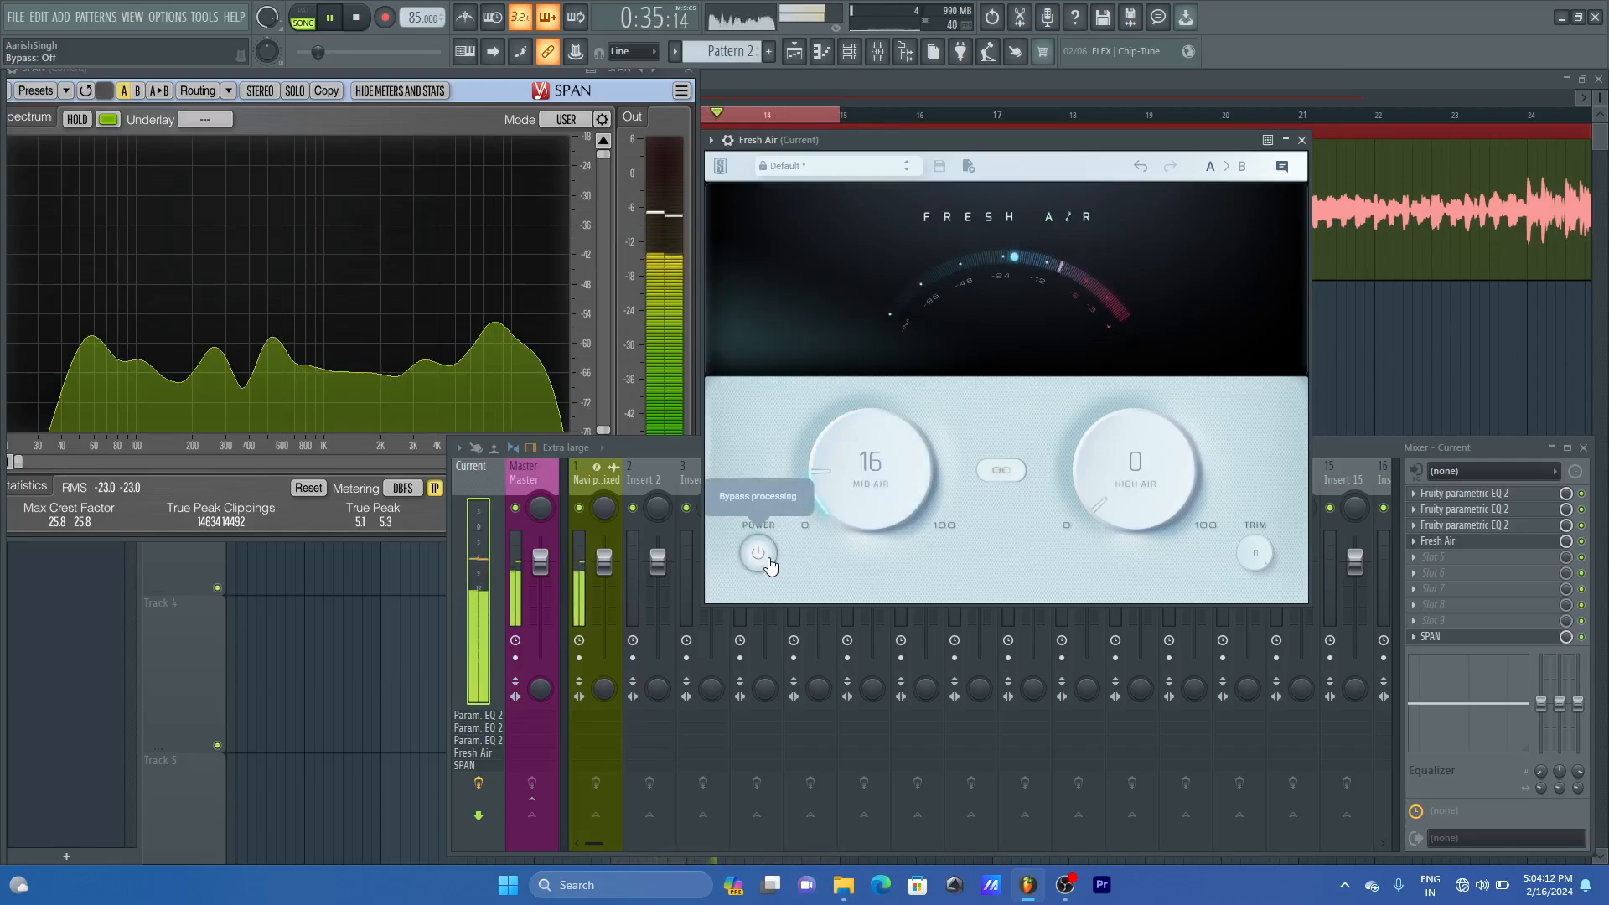
key("space")
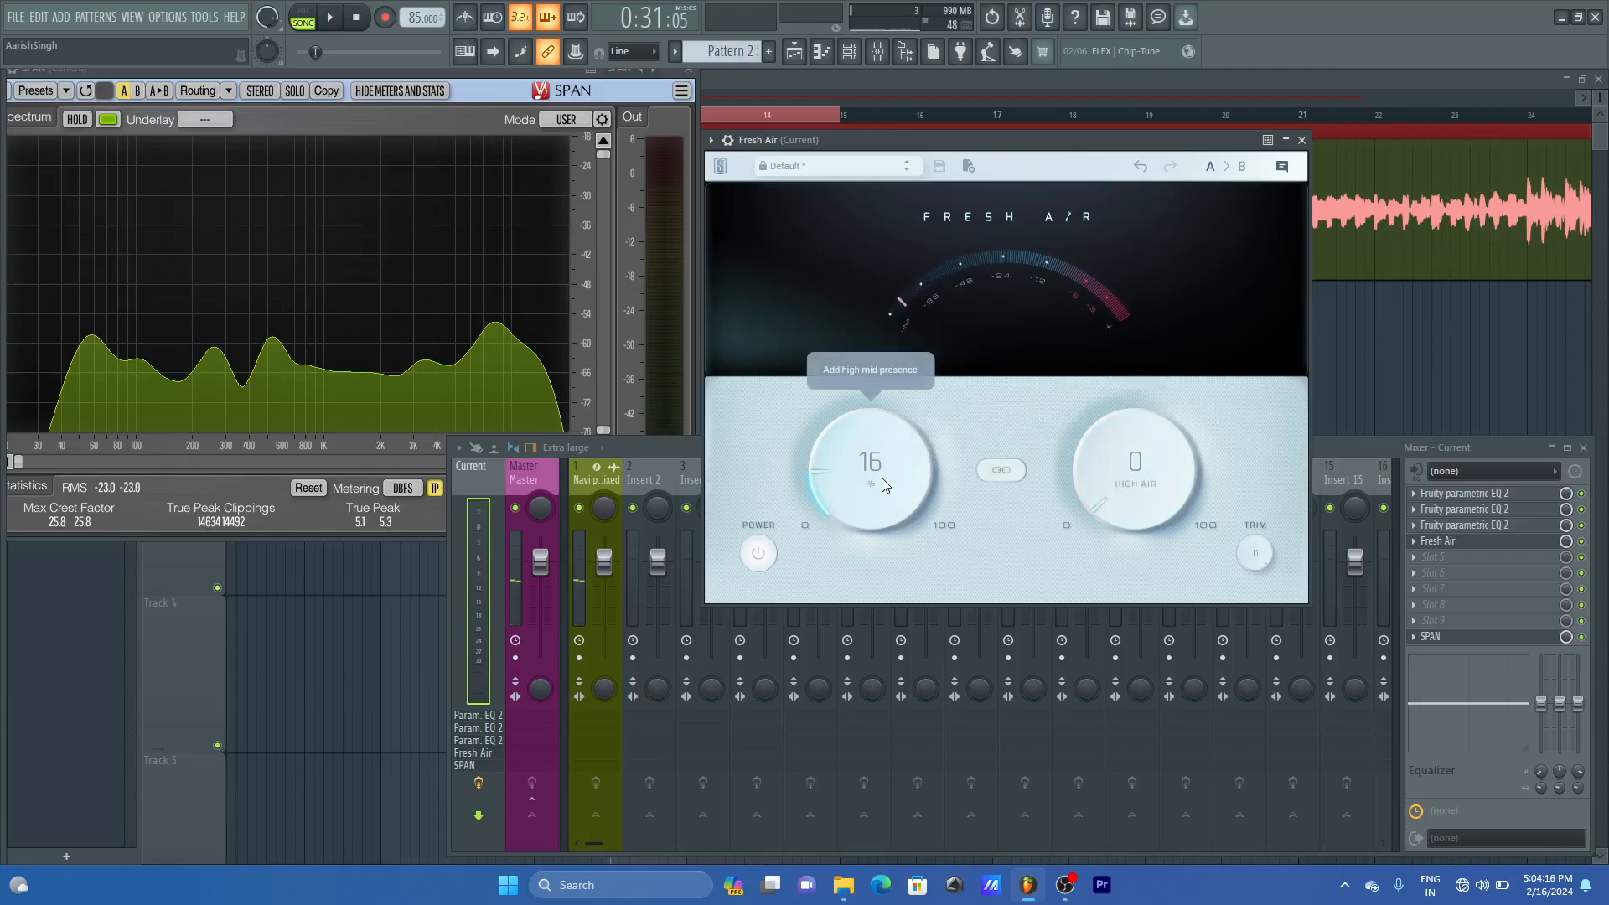
- Lower Mid Air to 14%, and set High Air to 14% after auditioning it at 100% during playback
left_click_drag(872, 478, 872, 485)
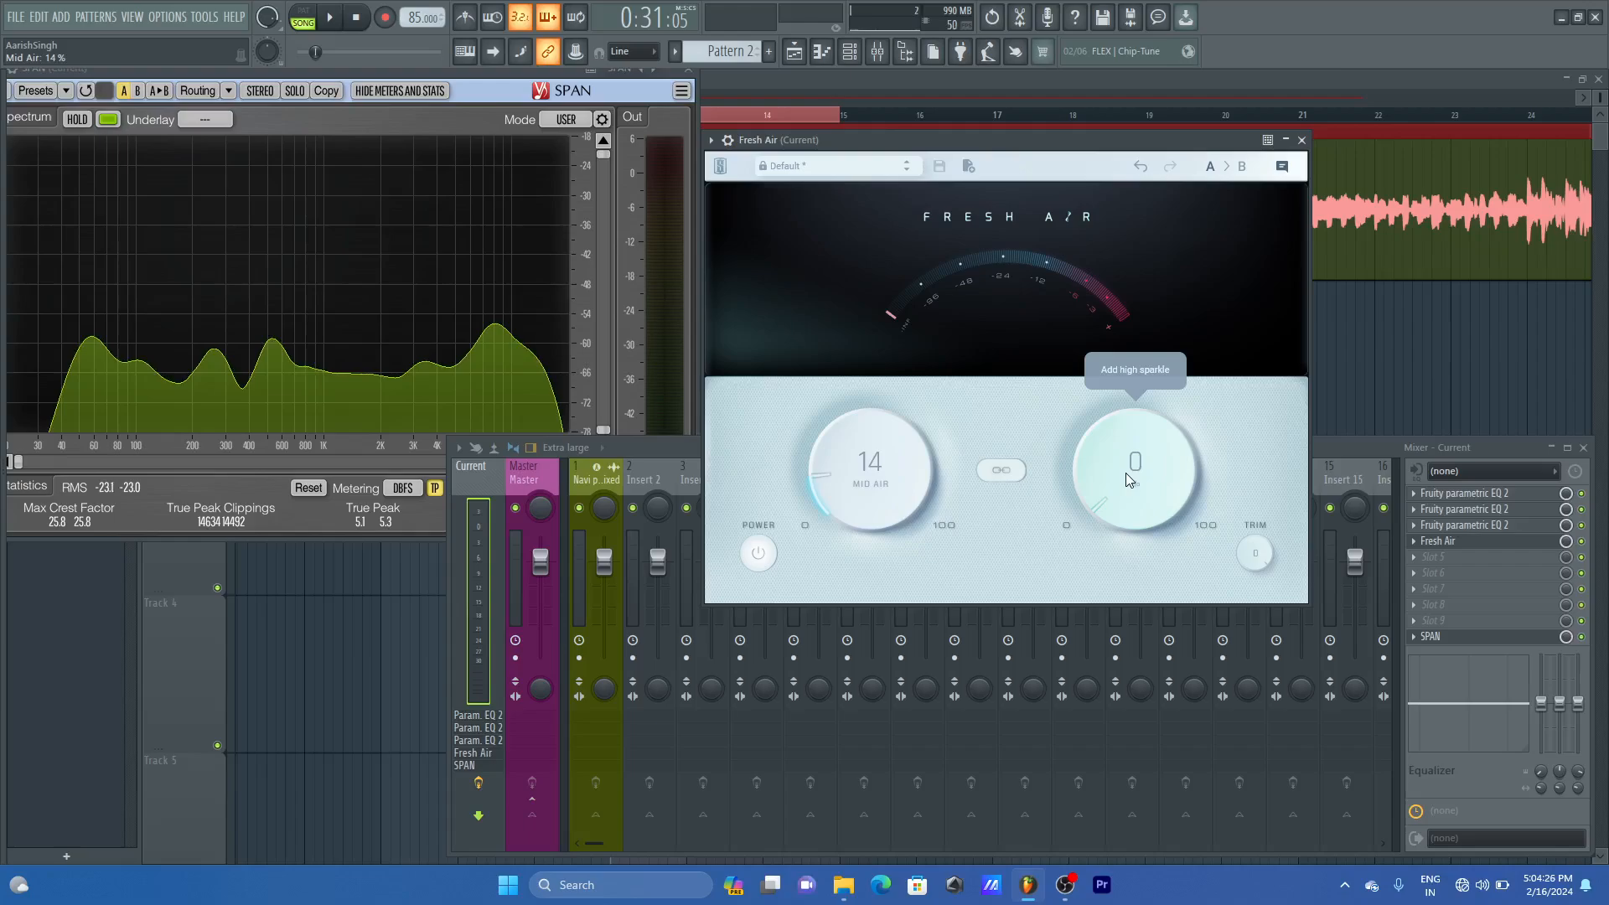
left_click_drag(1125, 473, 1157, 223)
key("space")
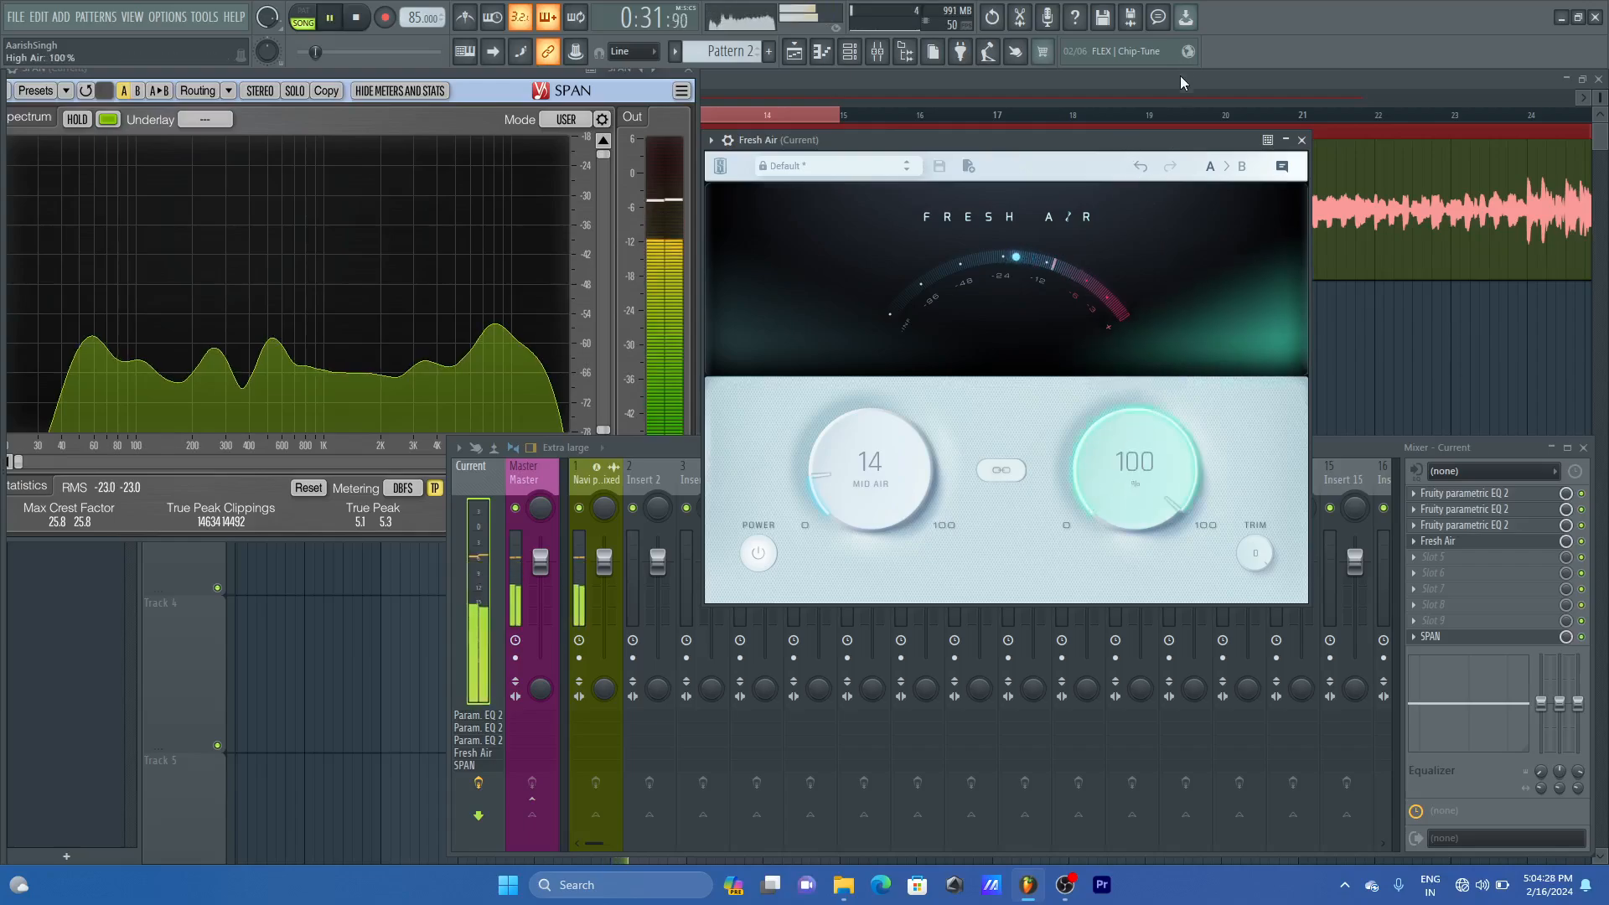
left_click_drag(1180, 75, 1119, 427)
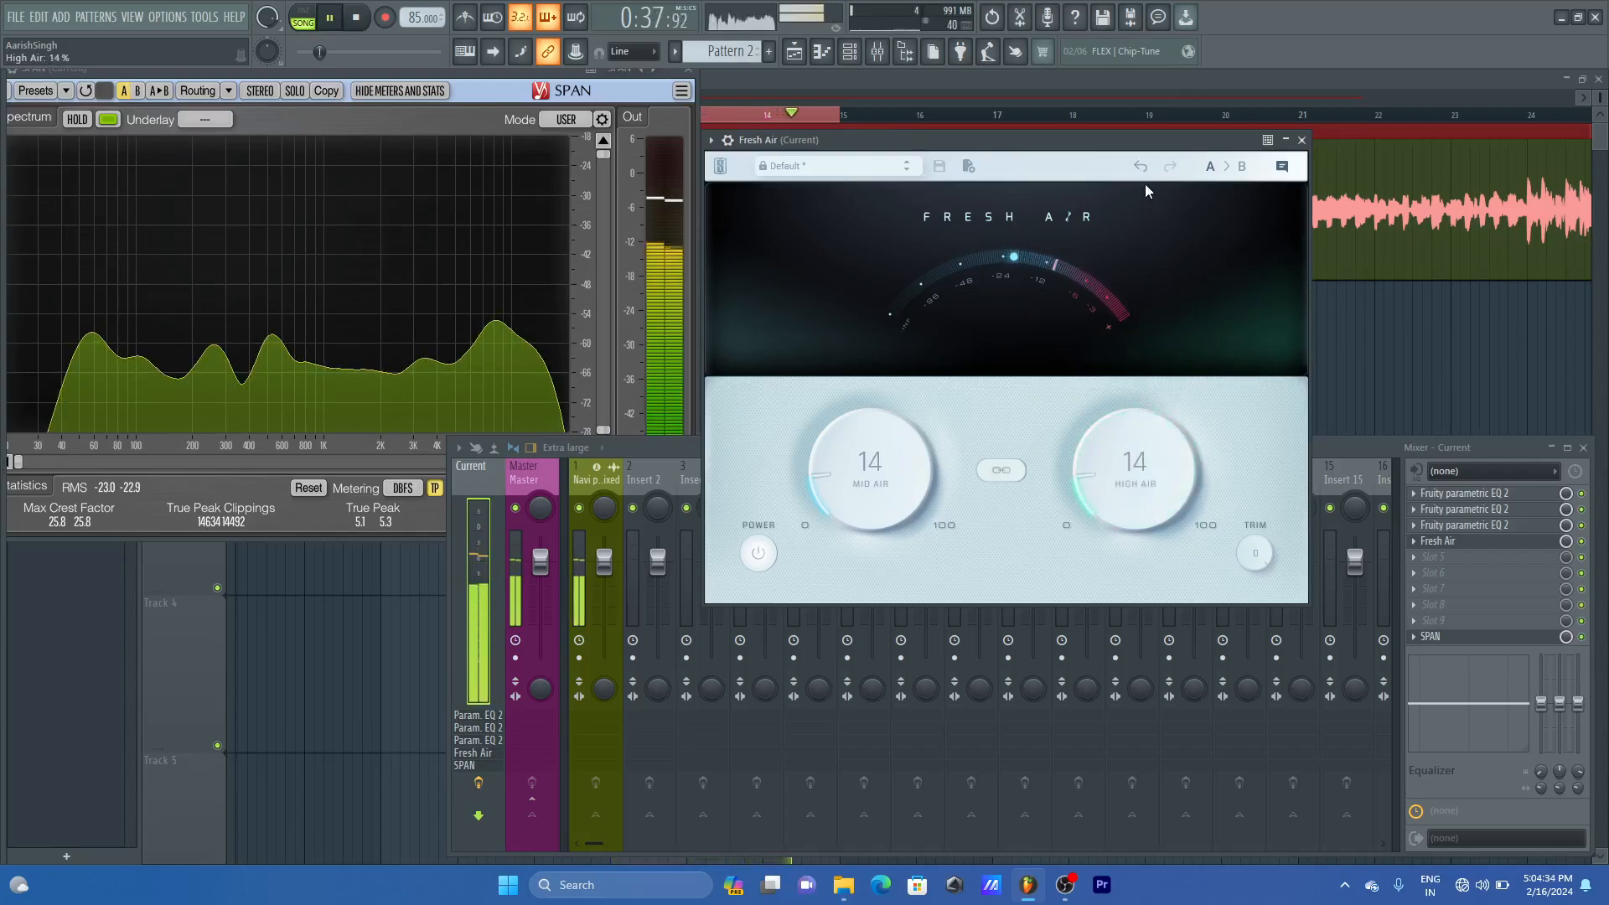
key("space")
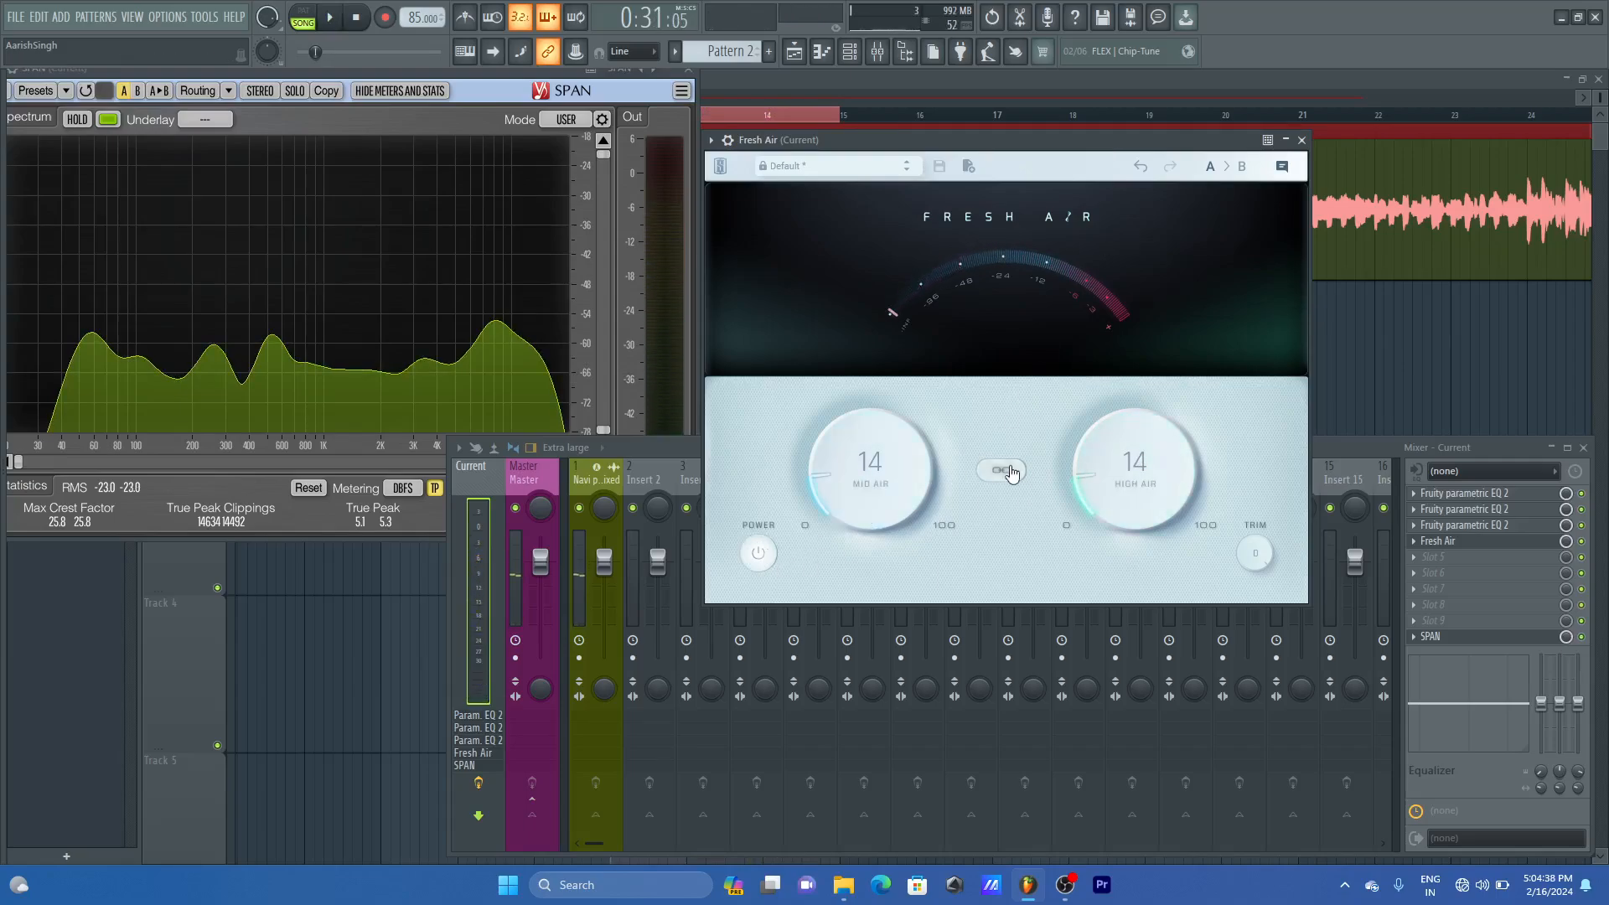
- Fine-tune Fresh Air by lowering High Air to 11% and Mid Air to 13%
left_click_drag(1094, 458, 1093, 466)
scroll(1150, 446, "down", 1)
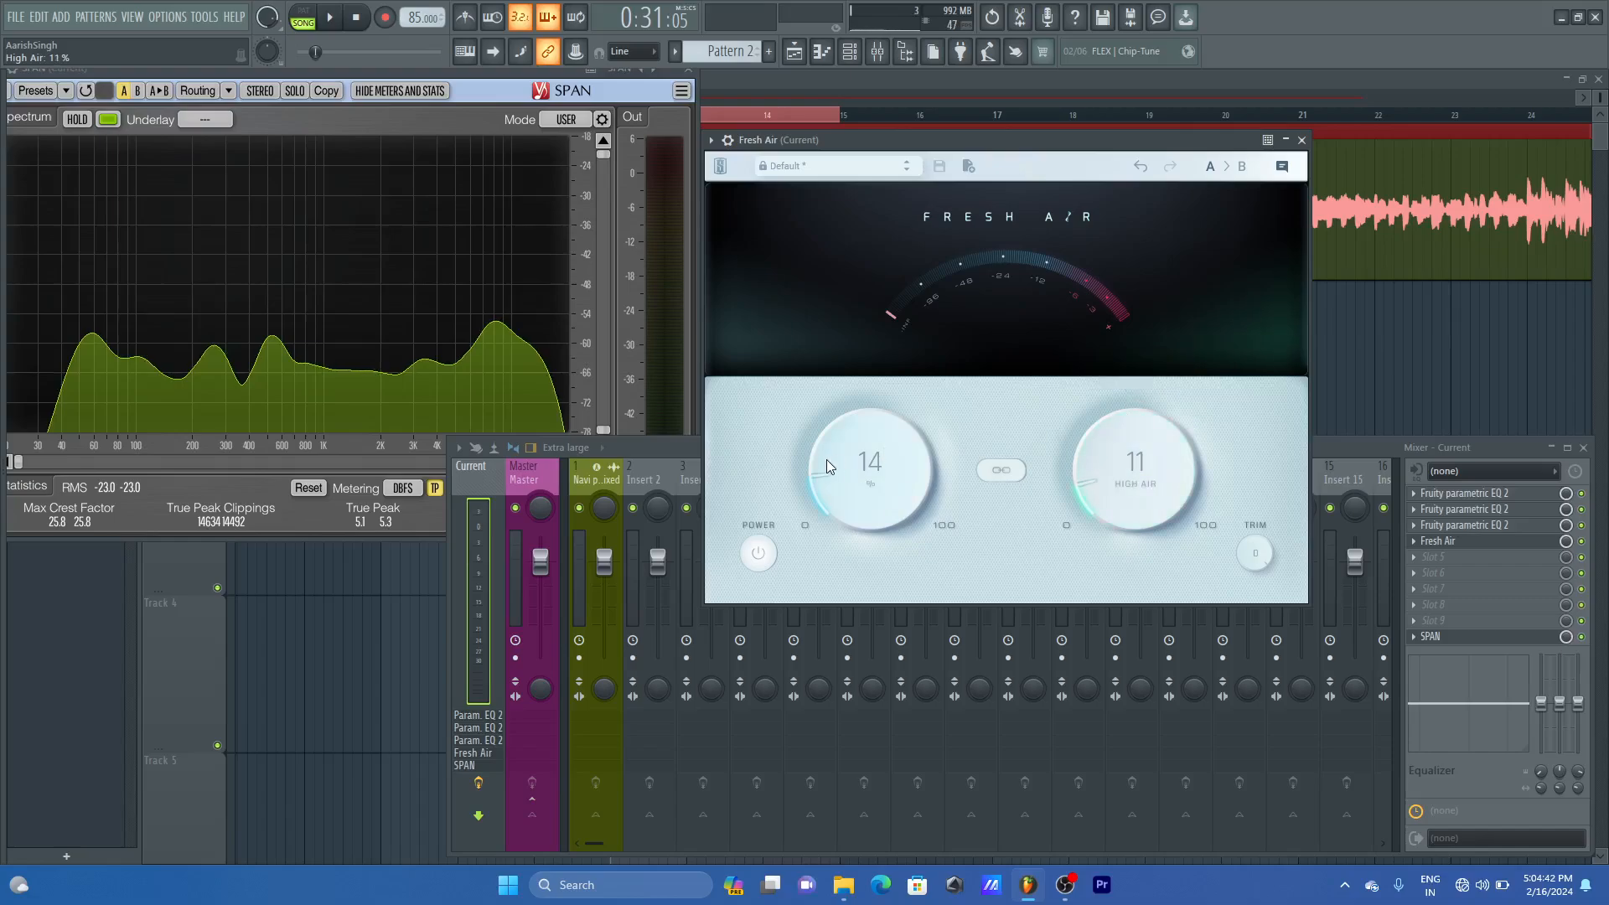
scroll(826, 461, "down", 1)
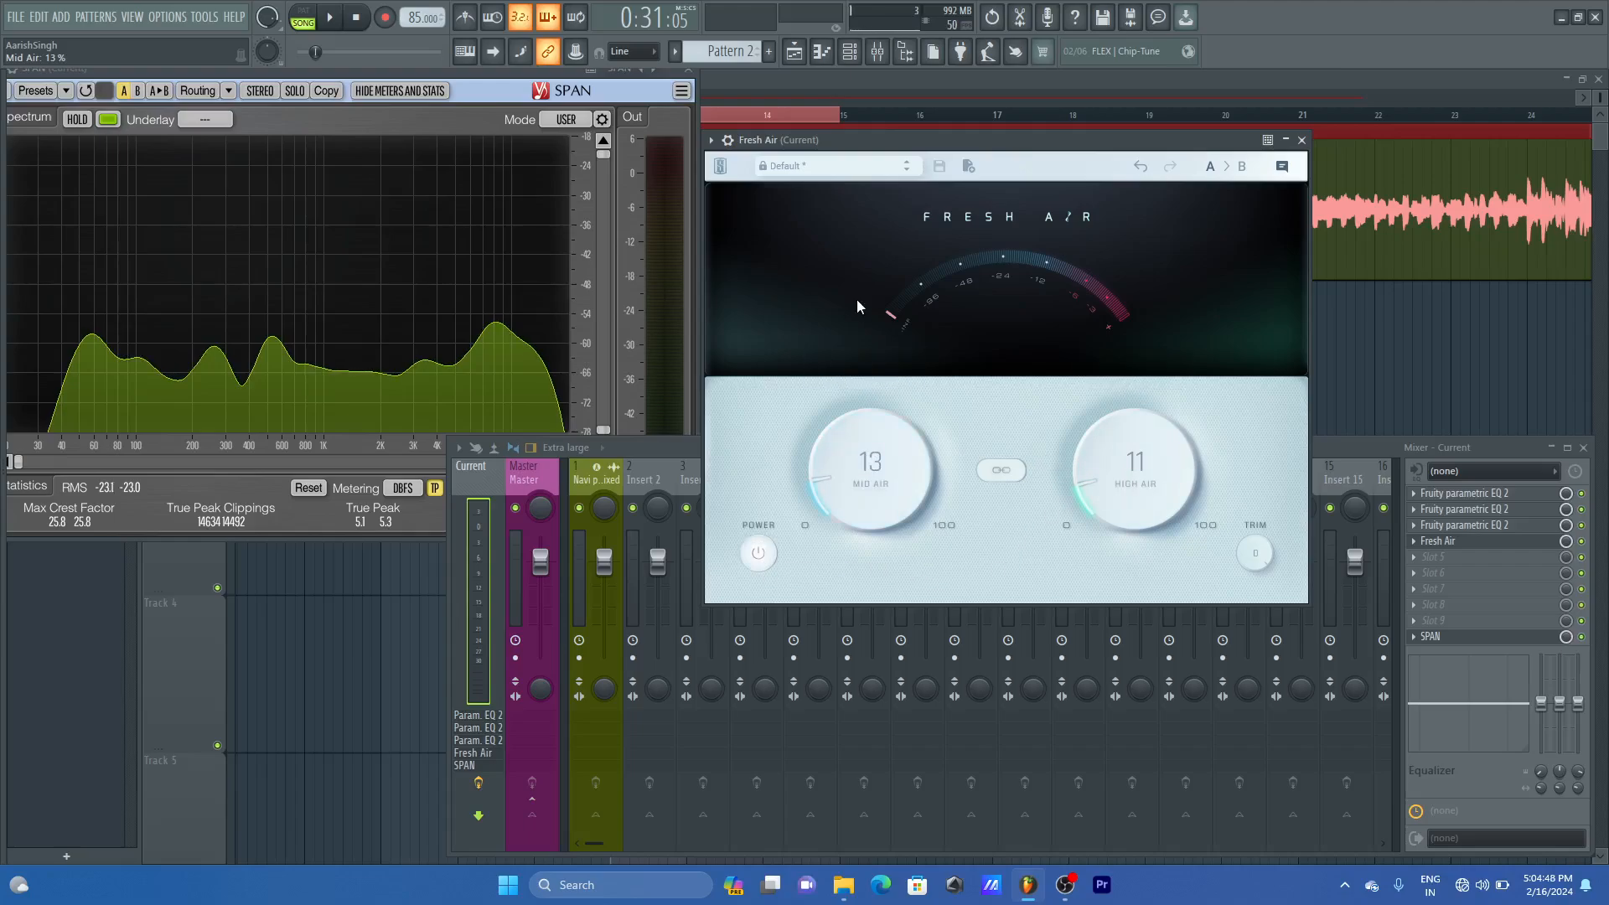
- Compare the song during playback with Fresh Air bypassed and enabled, leave it enabled, and close the plugin
left_click(757, 554)
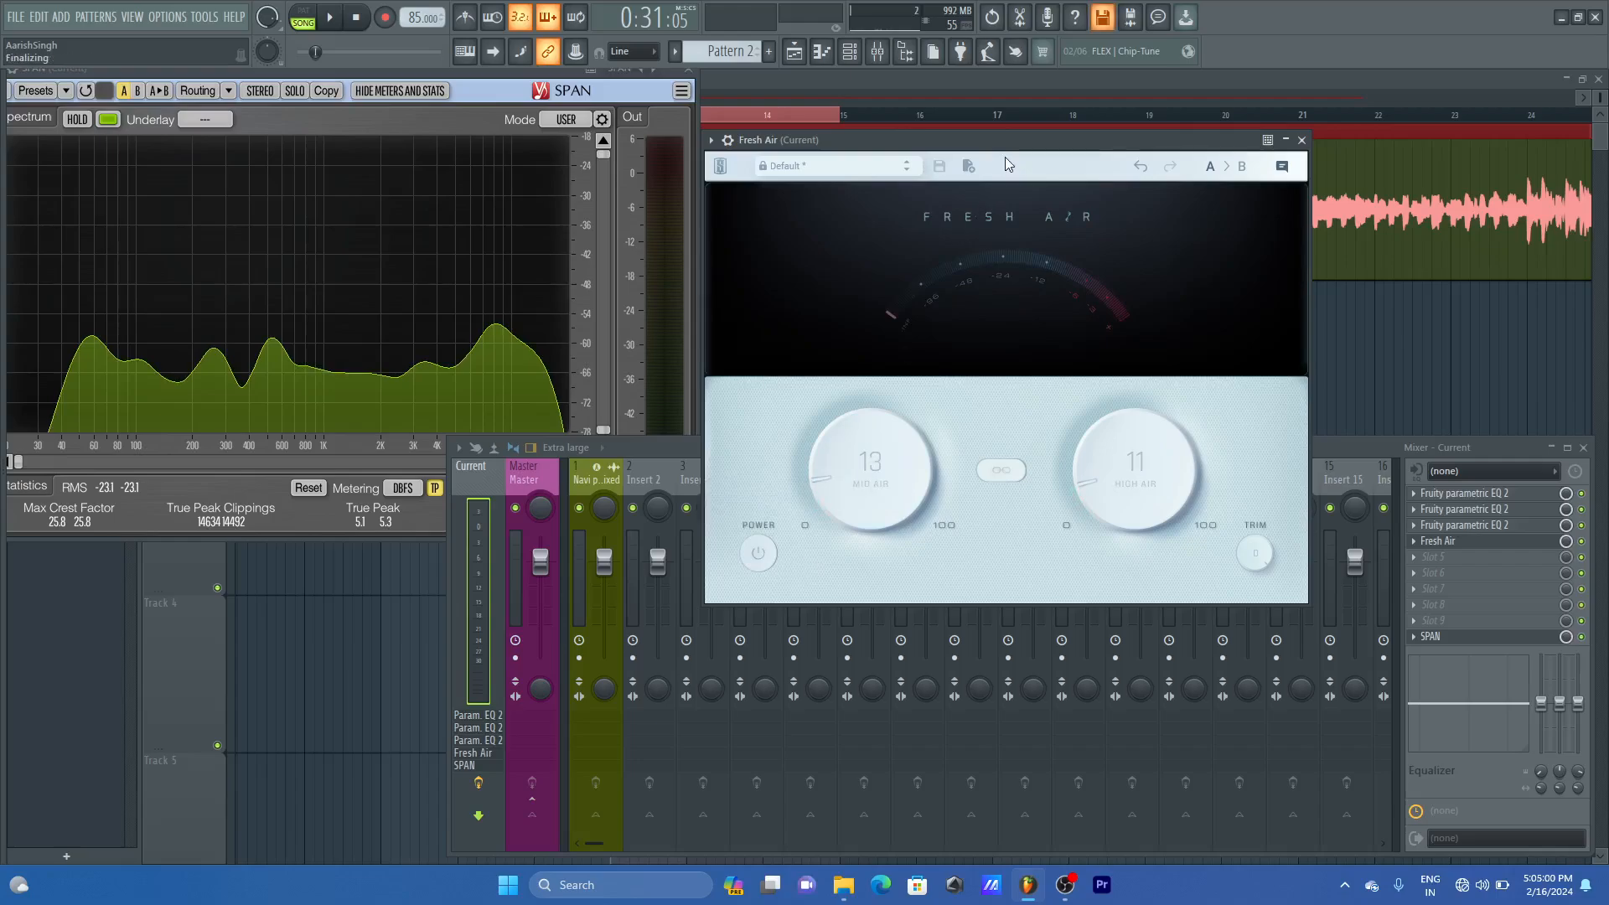
key("space")
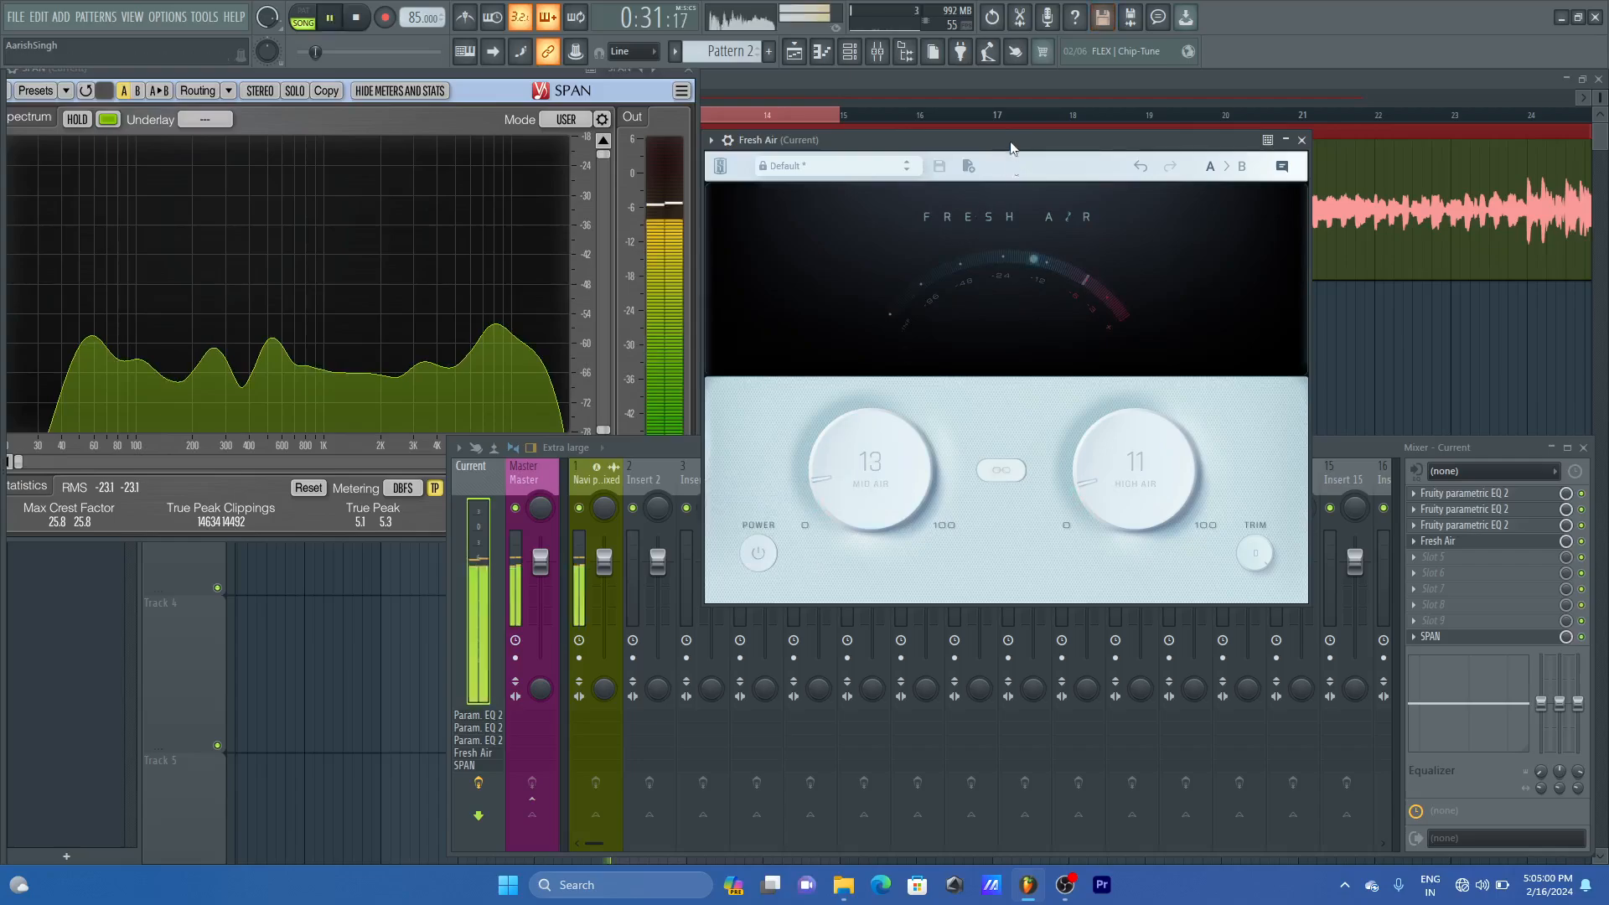
left_click(752, 557)
left_click(752, 558)
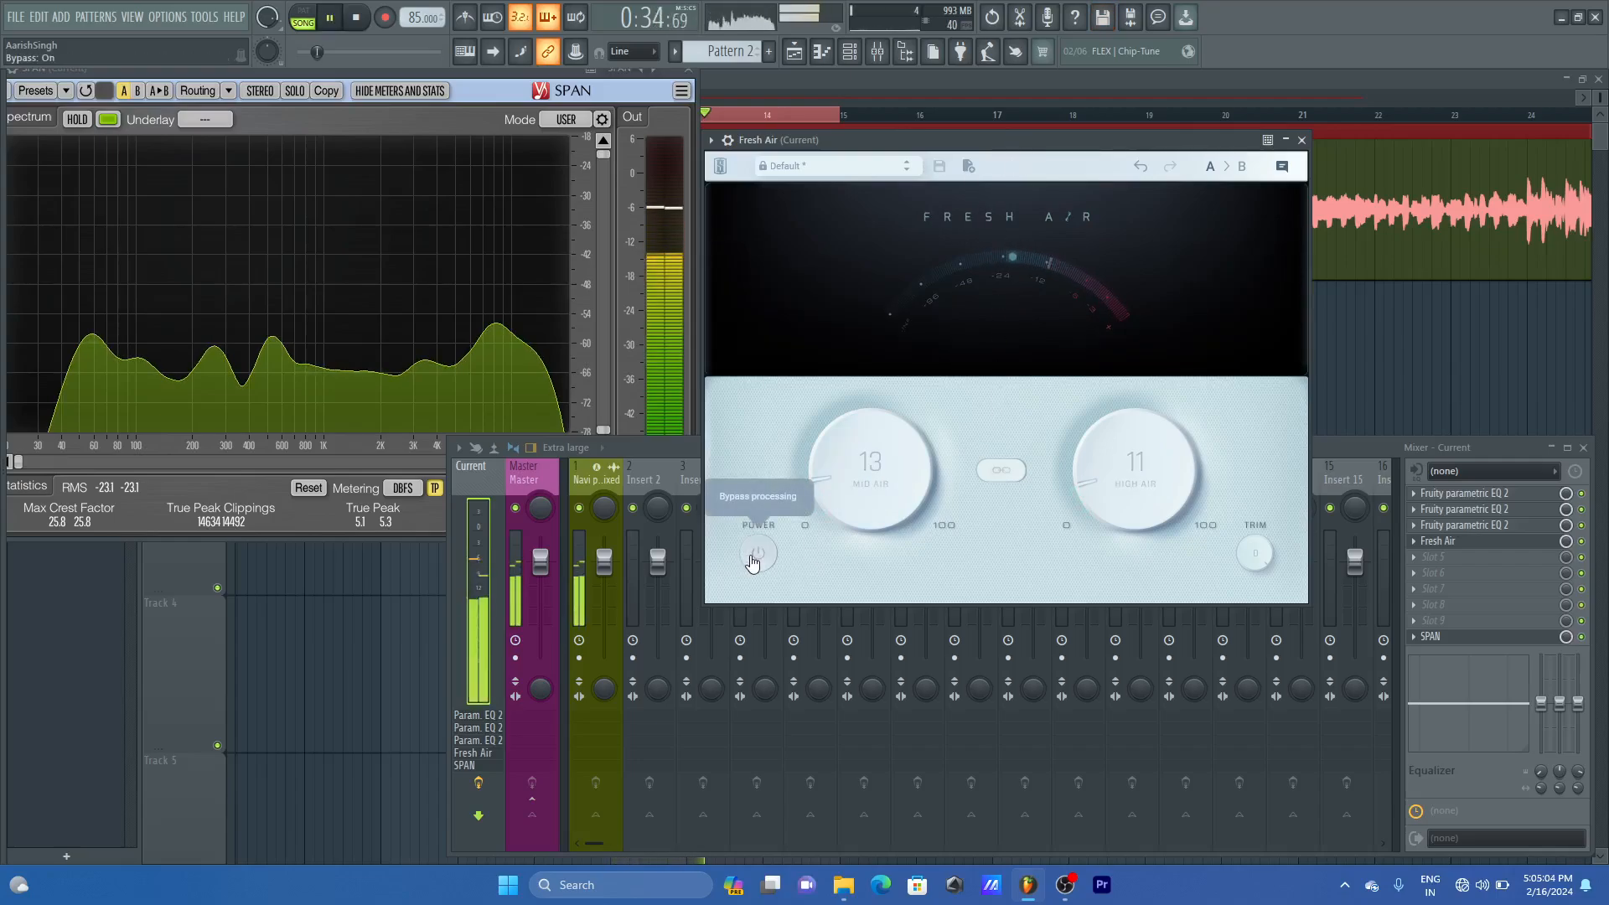
left_click(752, 558)
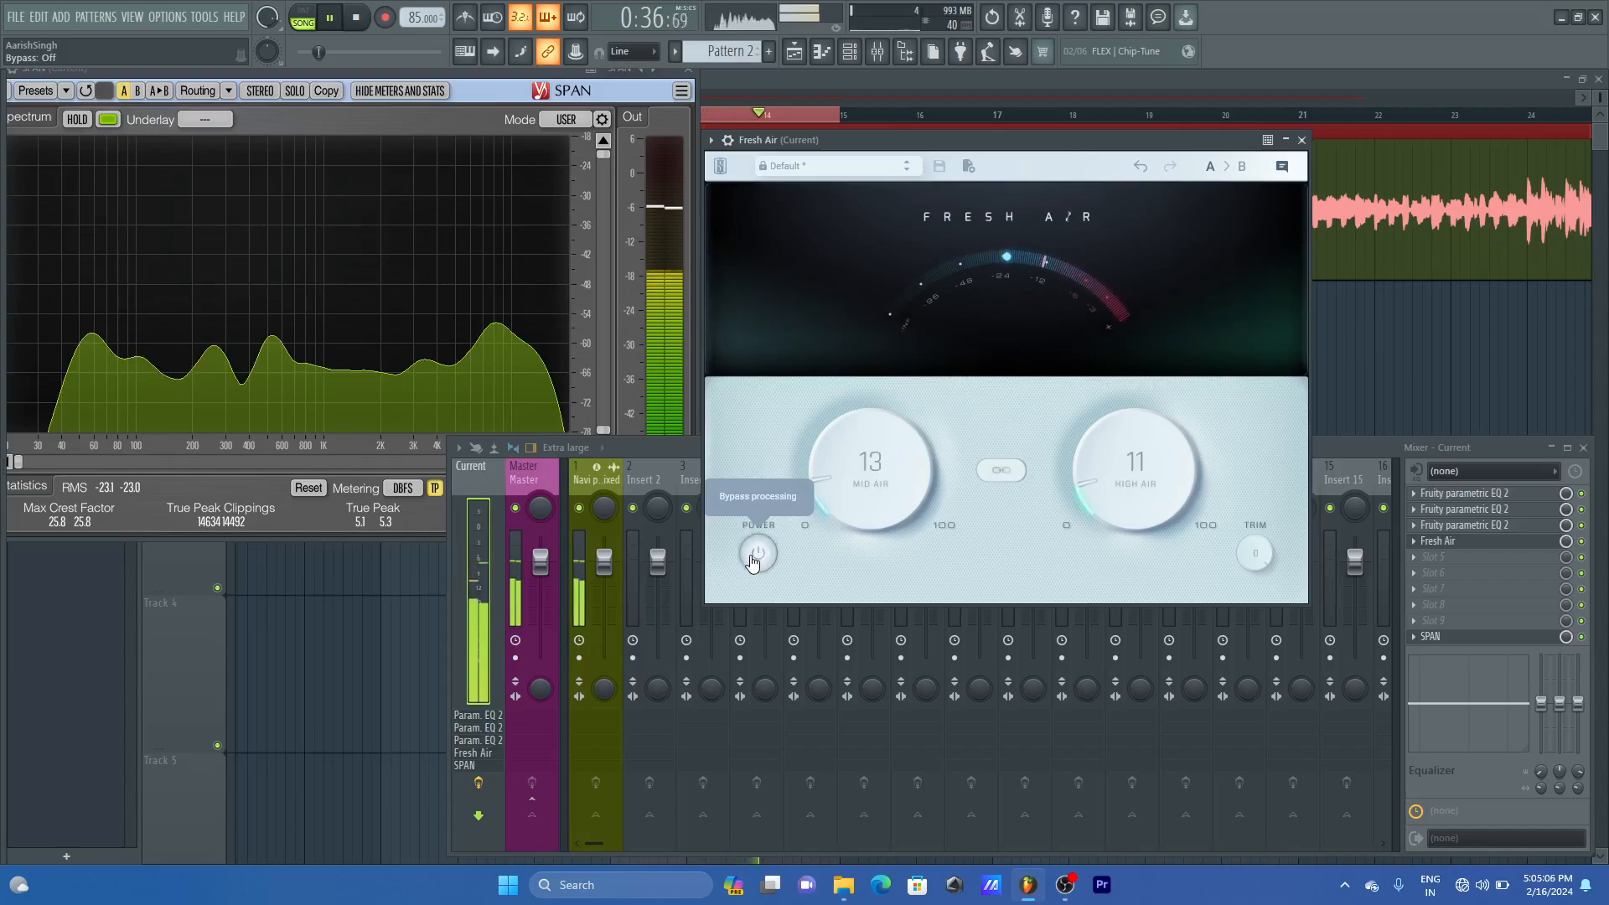
left_click(752, 558)
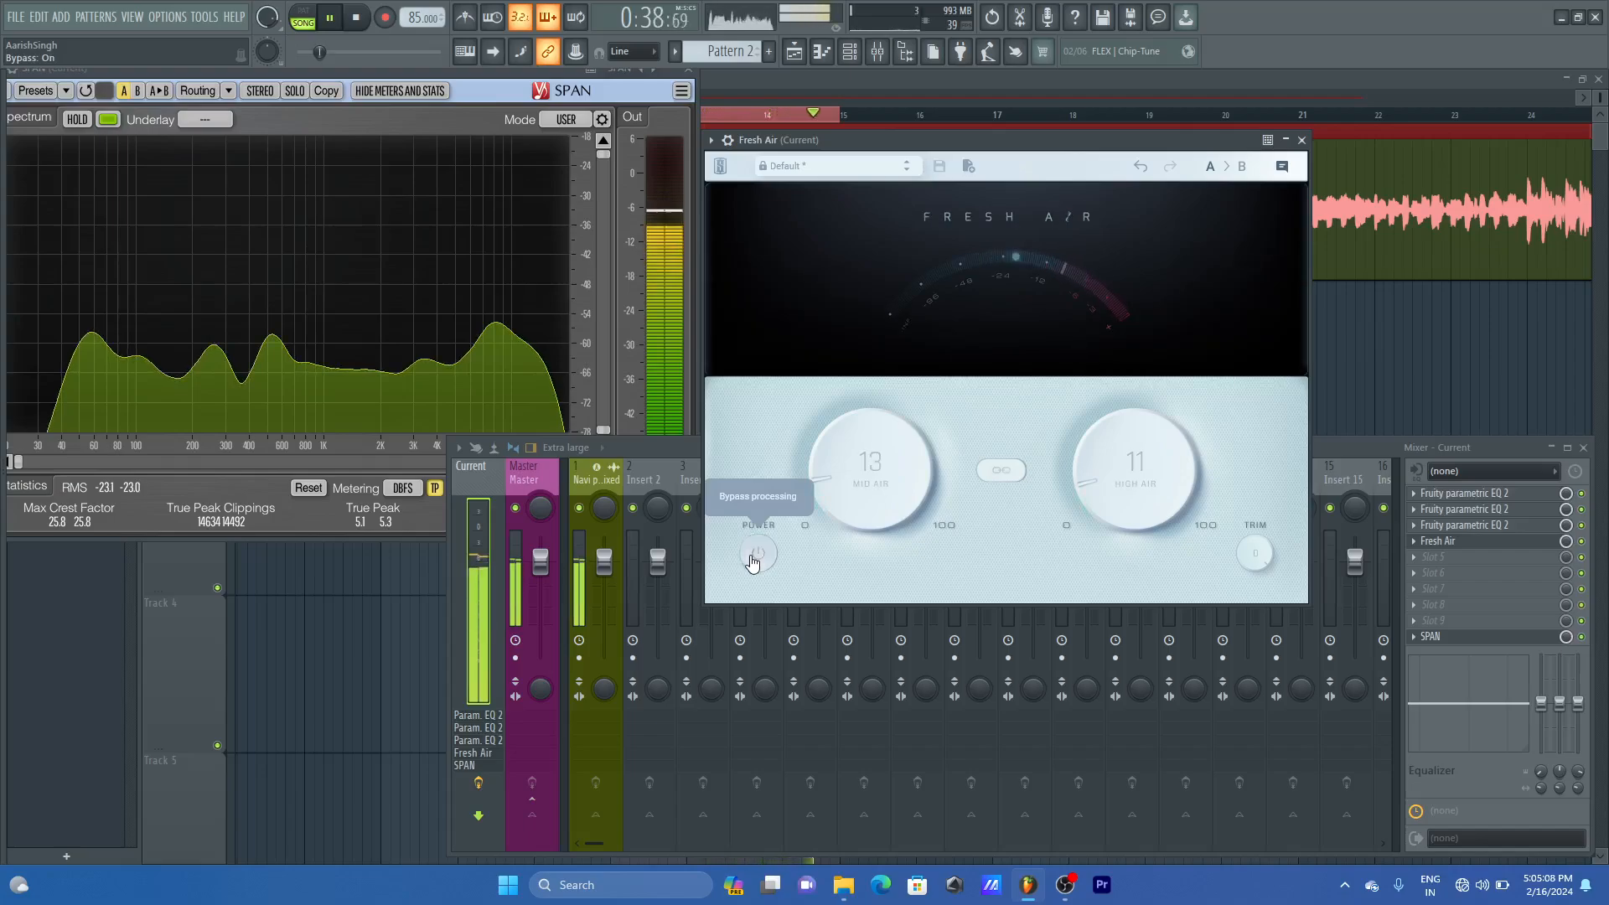
left_click(751, 558)
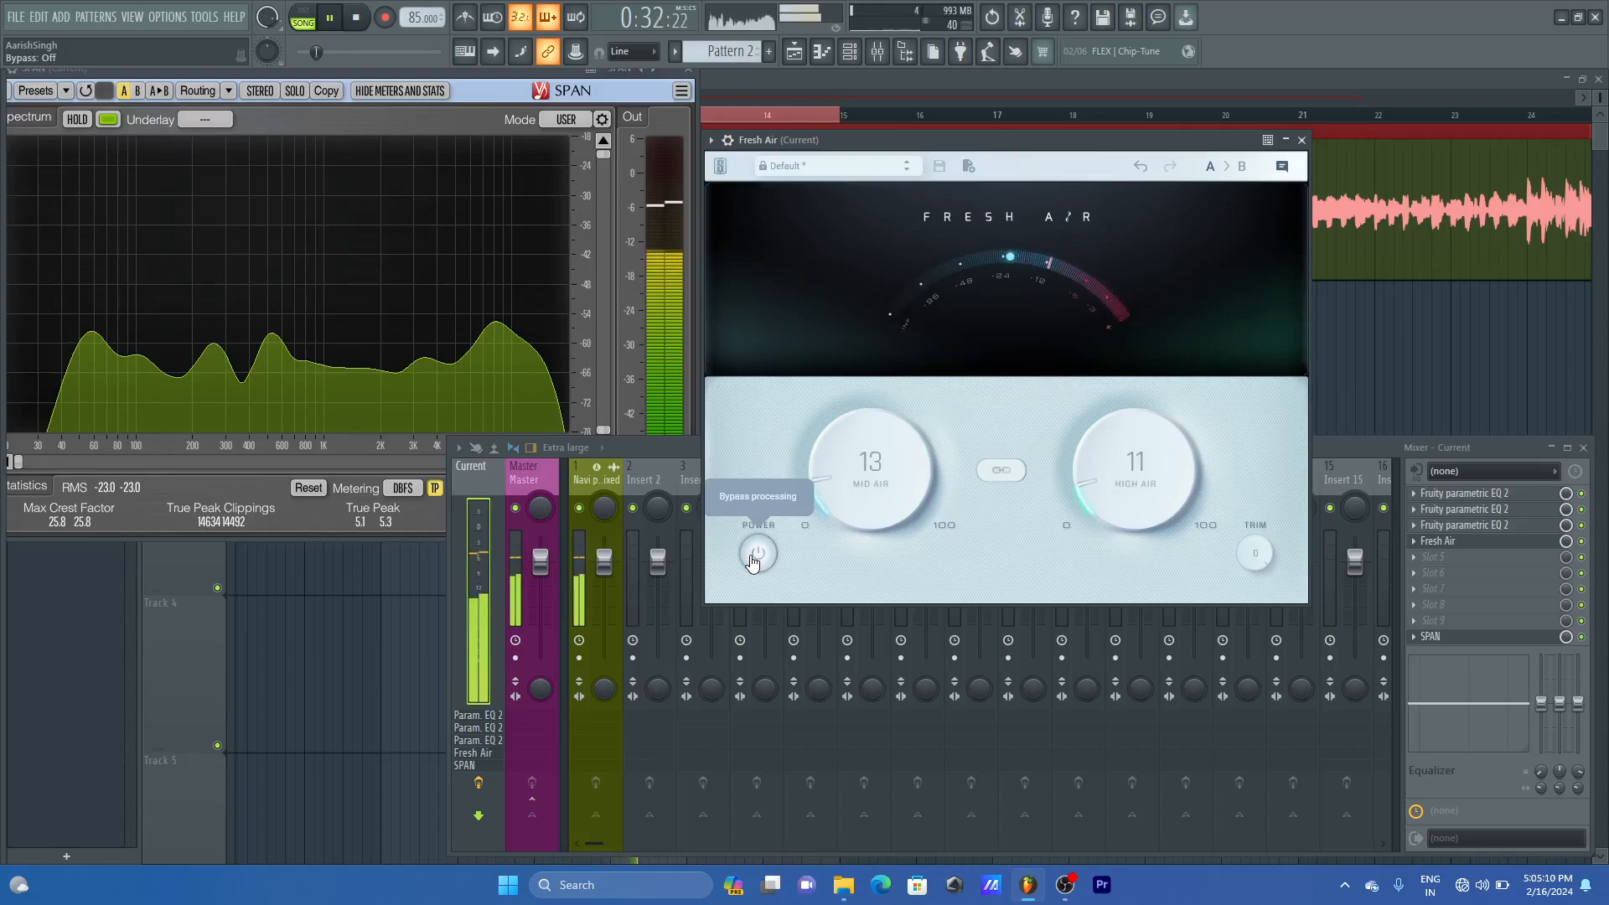
key("space")
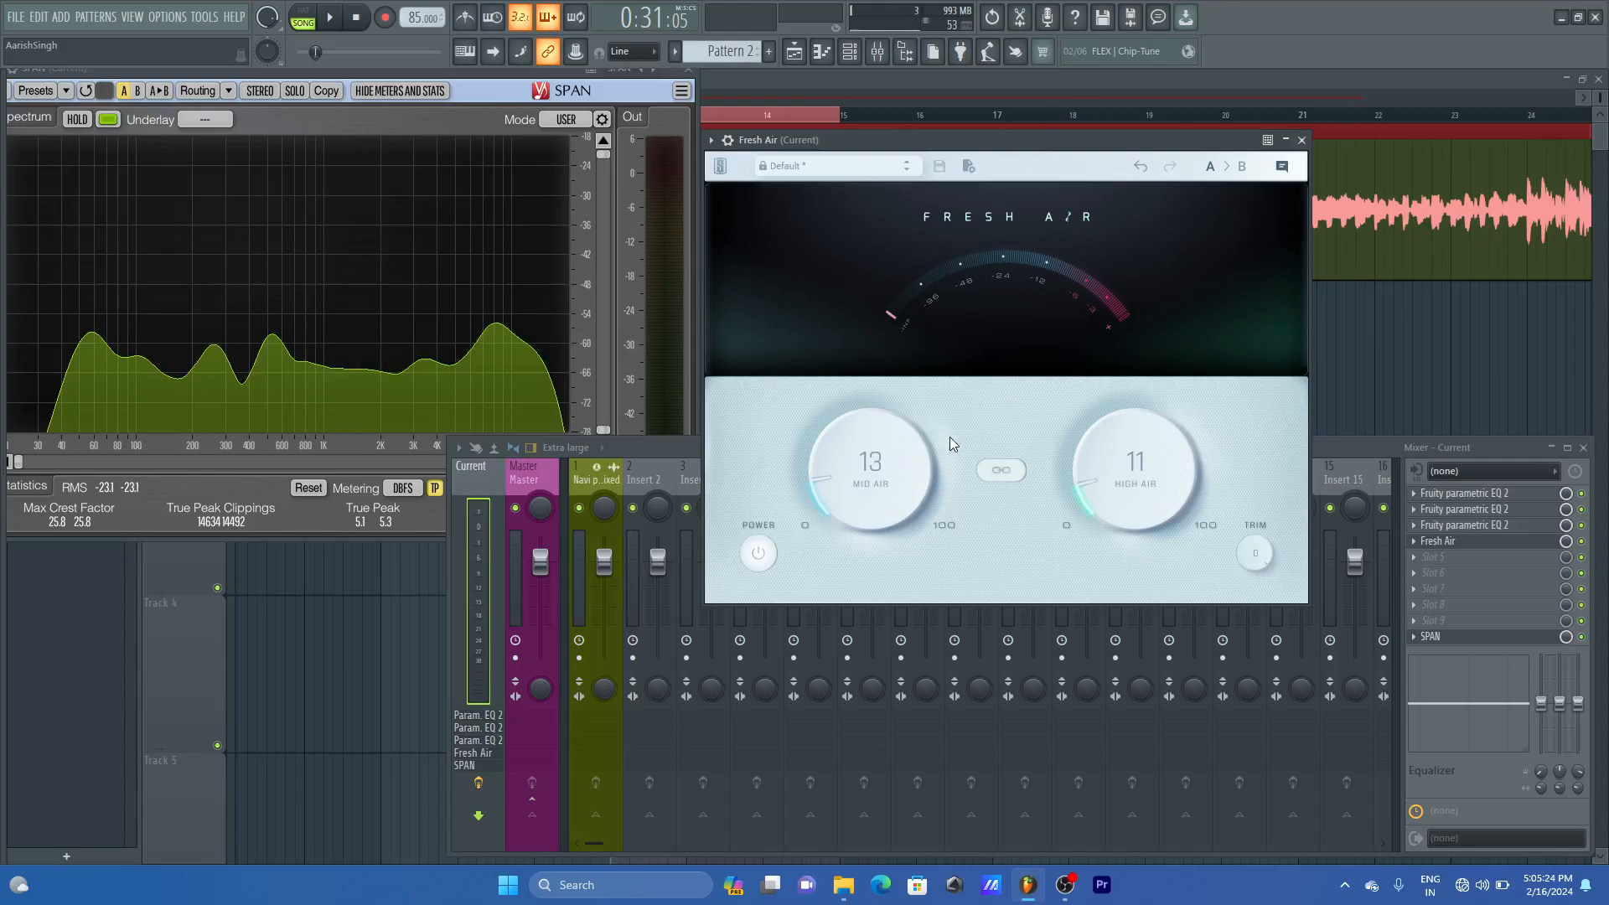
left_click(1301, 141)
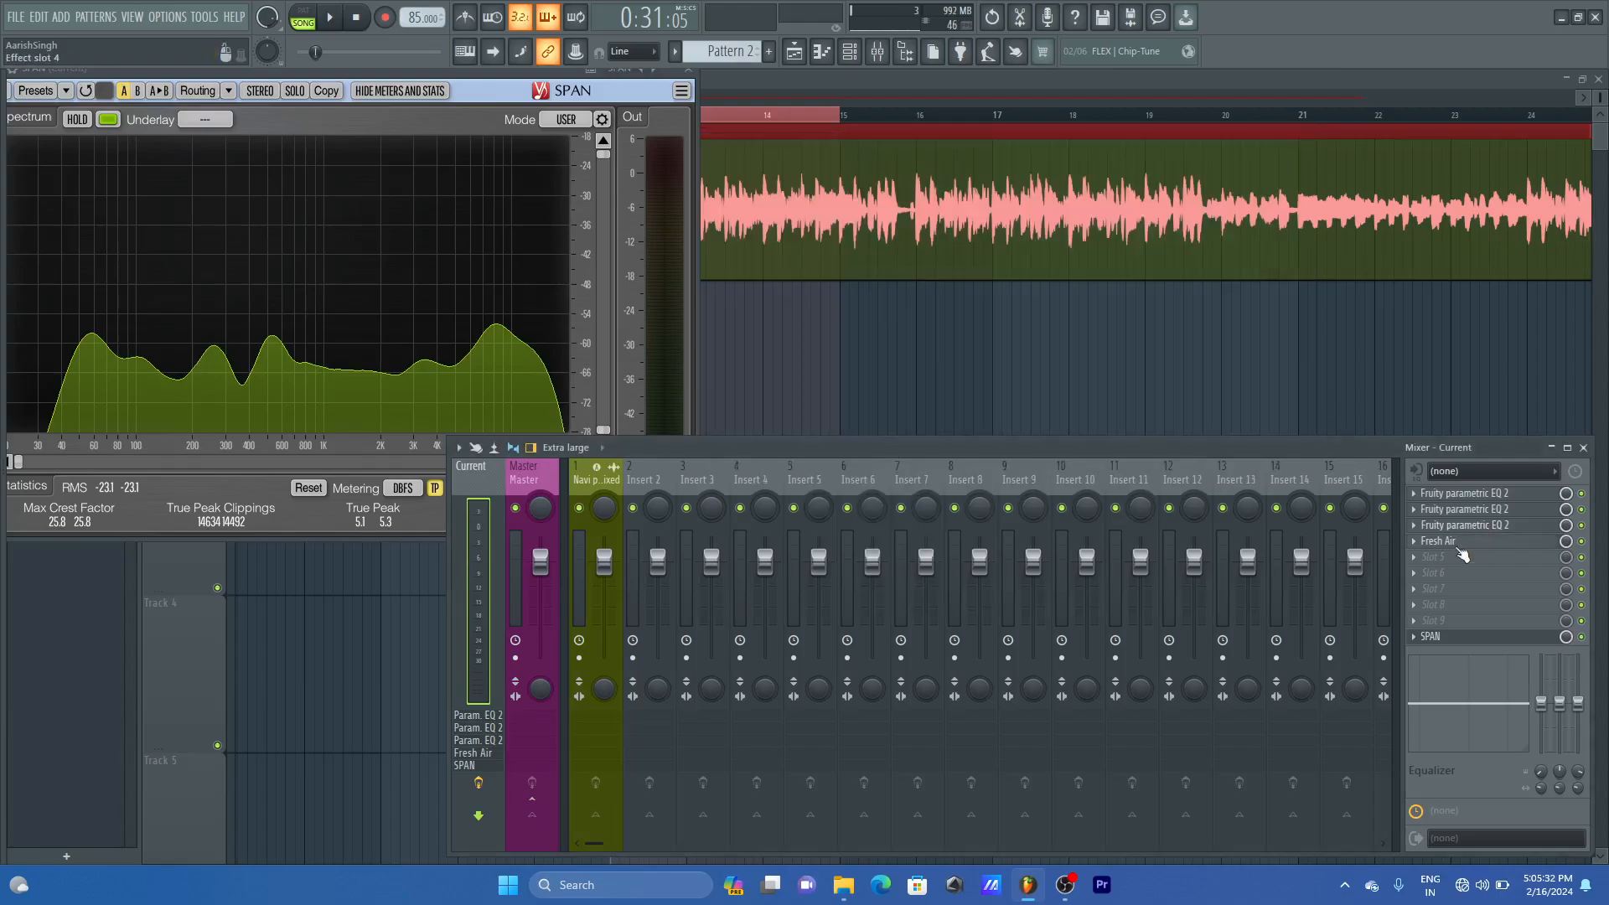
- Compare playback with the Current track's entire effects chain disabled and enabled, leaving the effects enabled when playback stops
left_click(479, 782)
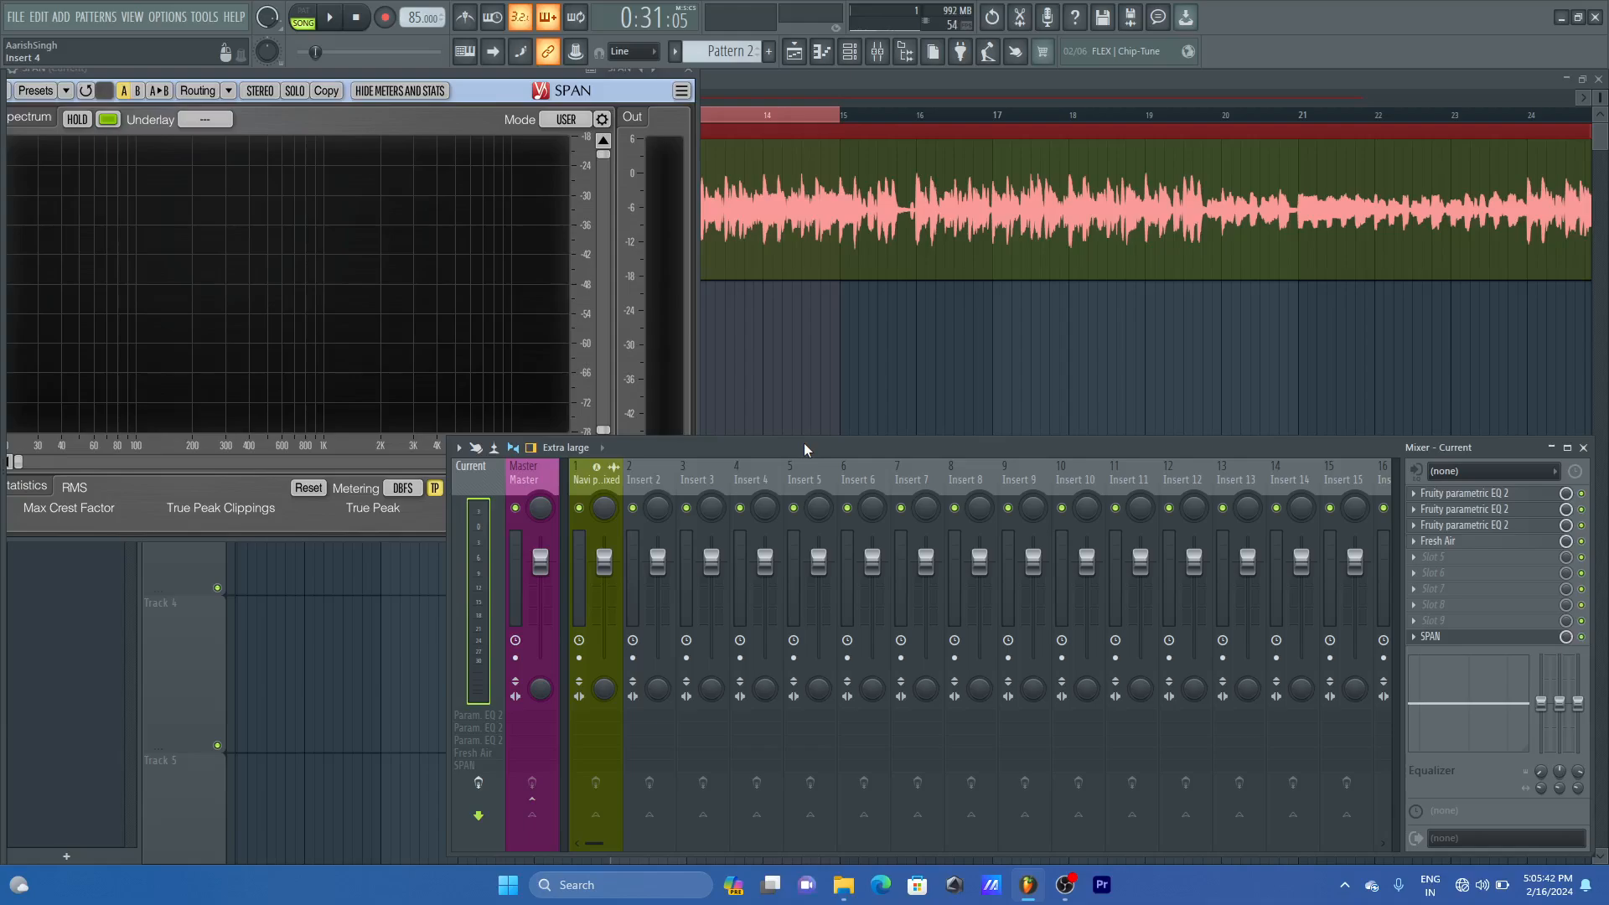
key("space")
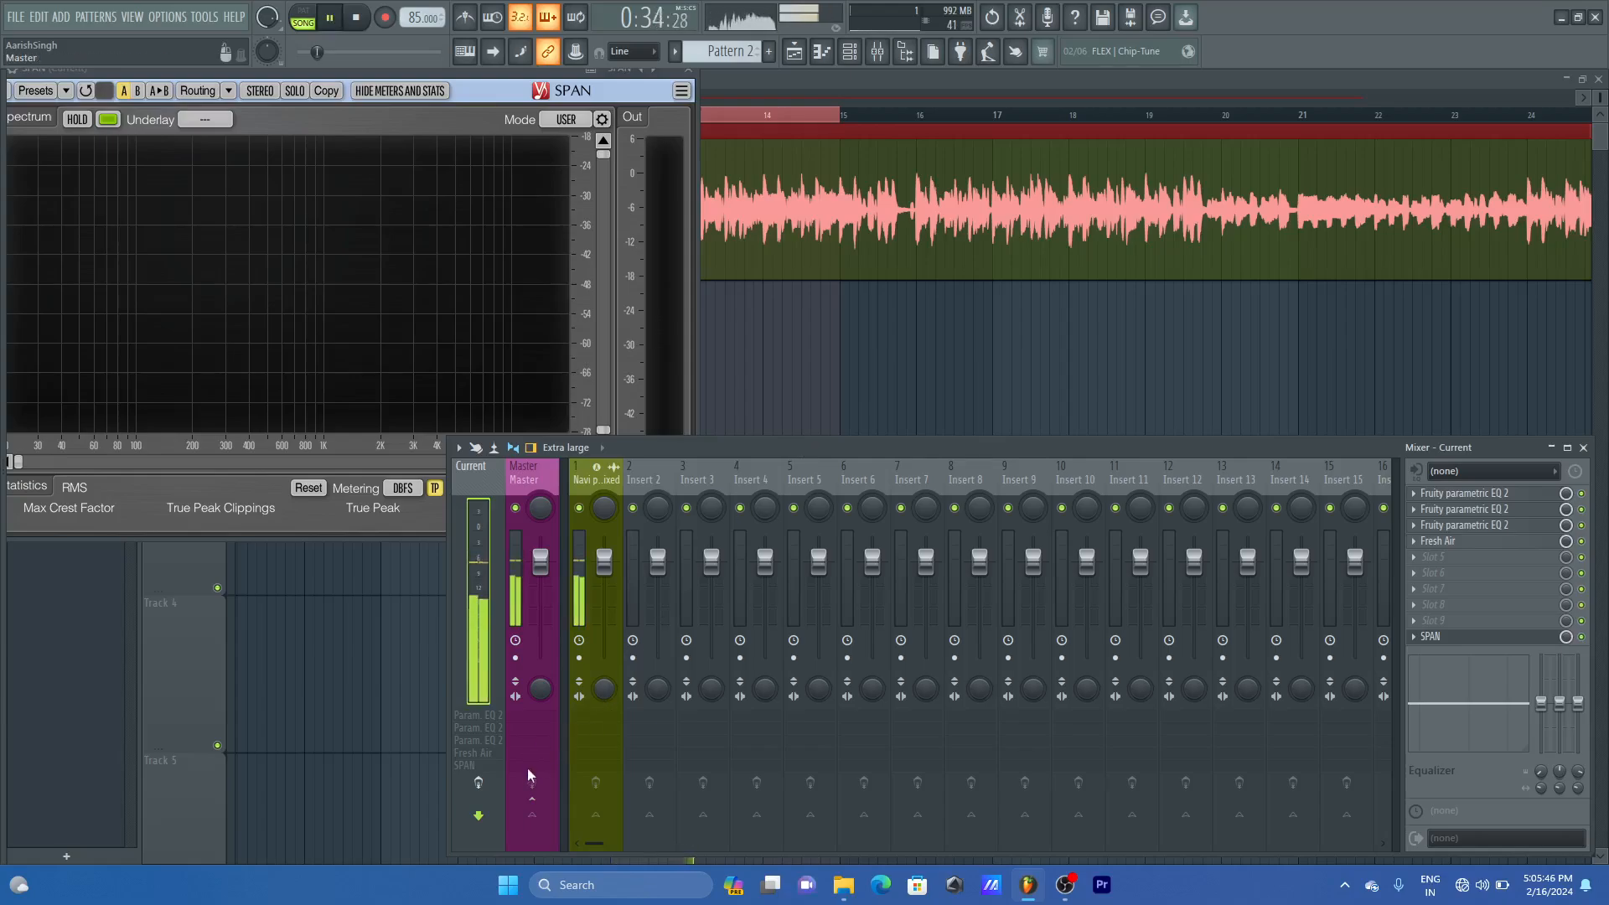
left_click(492, 790)
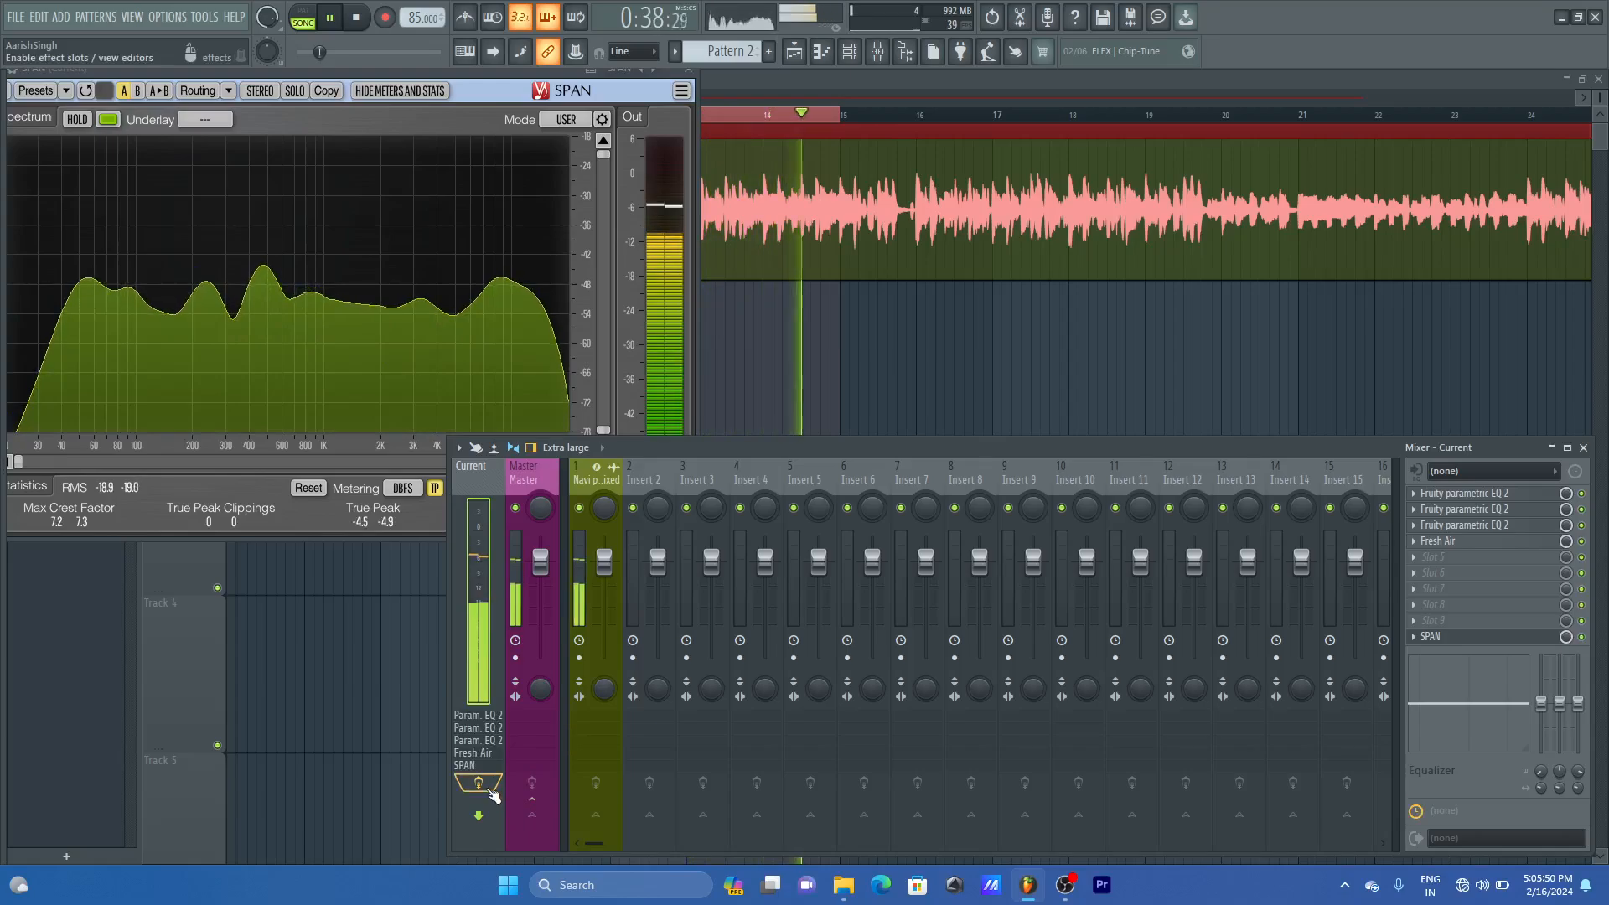
left_click(492, 790)
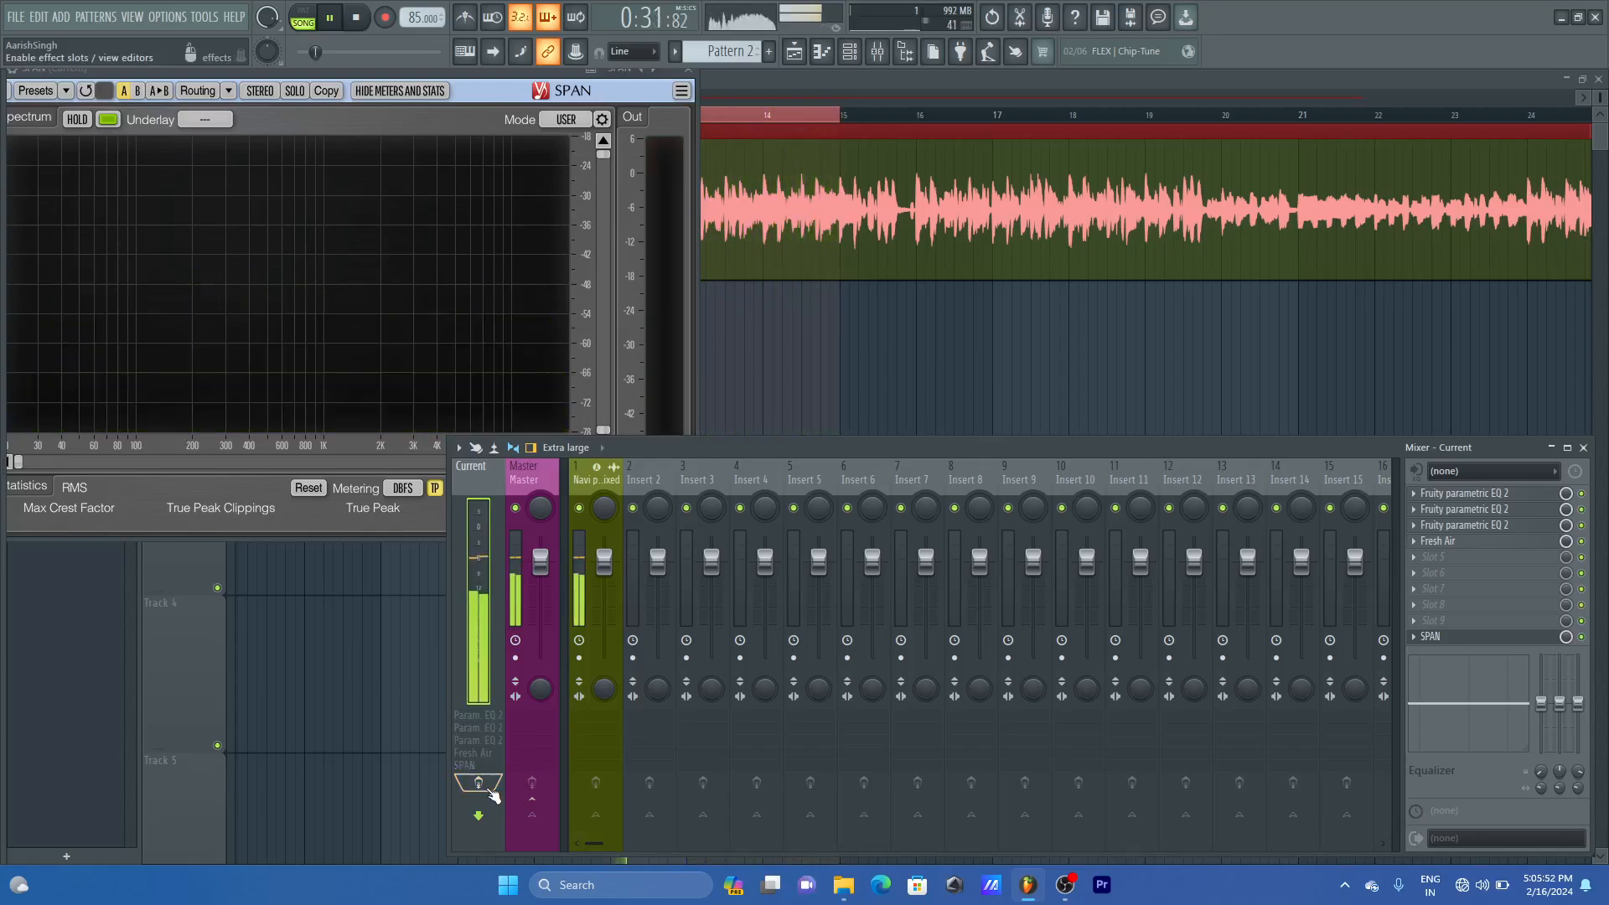
left_click(491, 790)
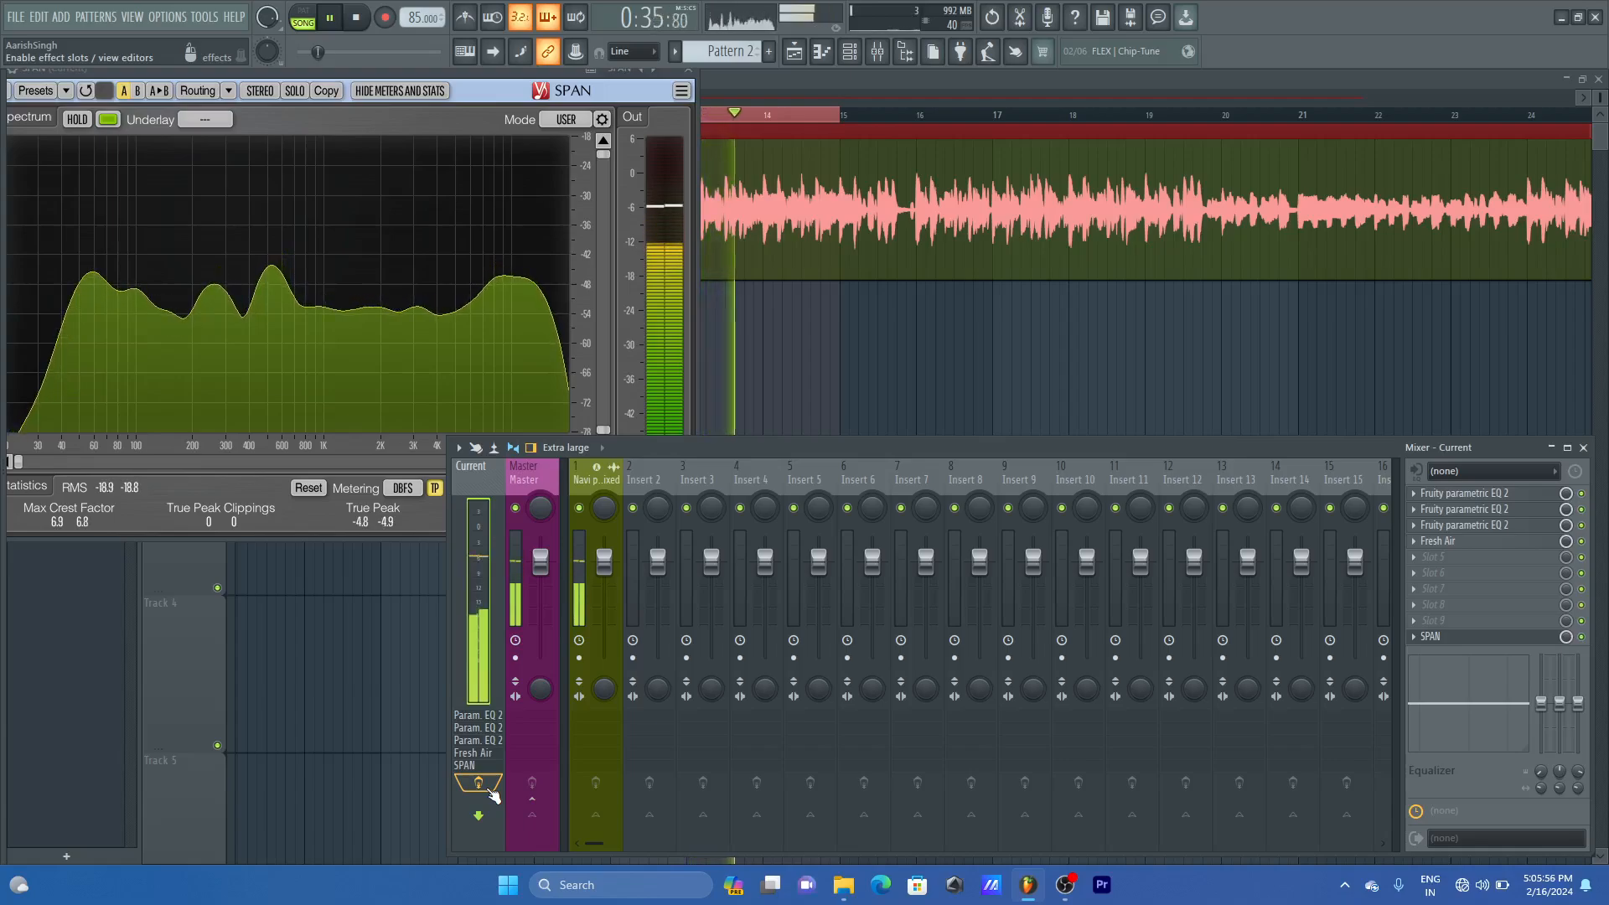
left_click(491, 791)
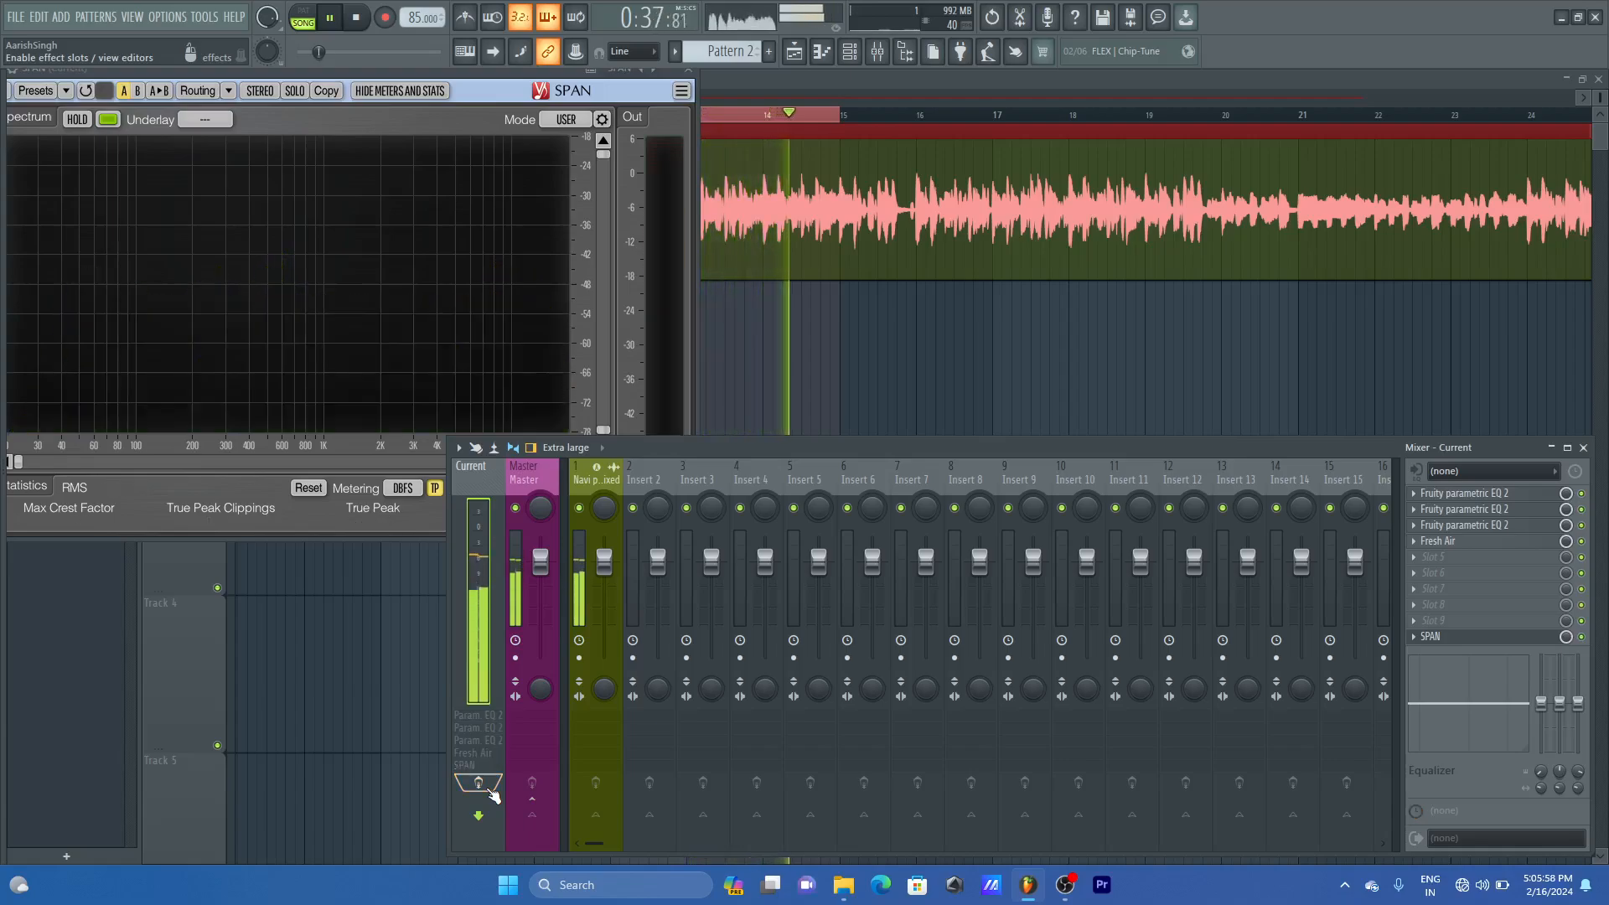
left_click(491, 791)
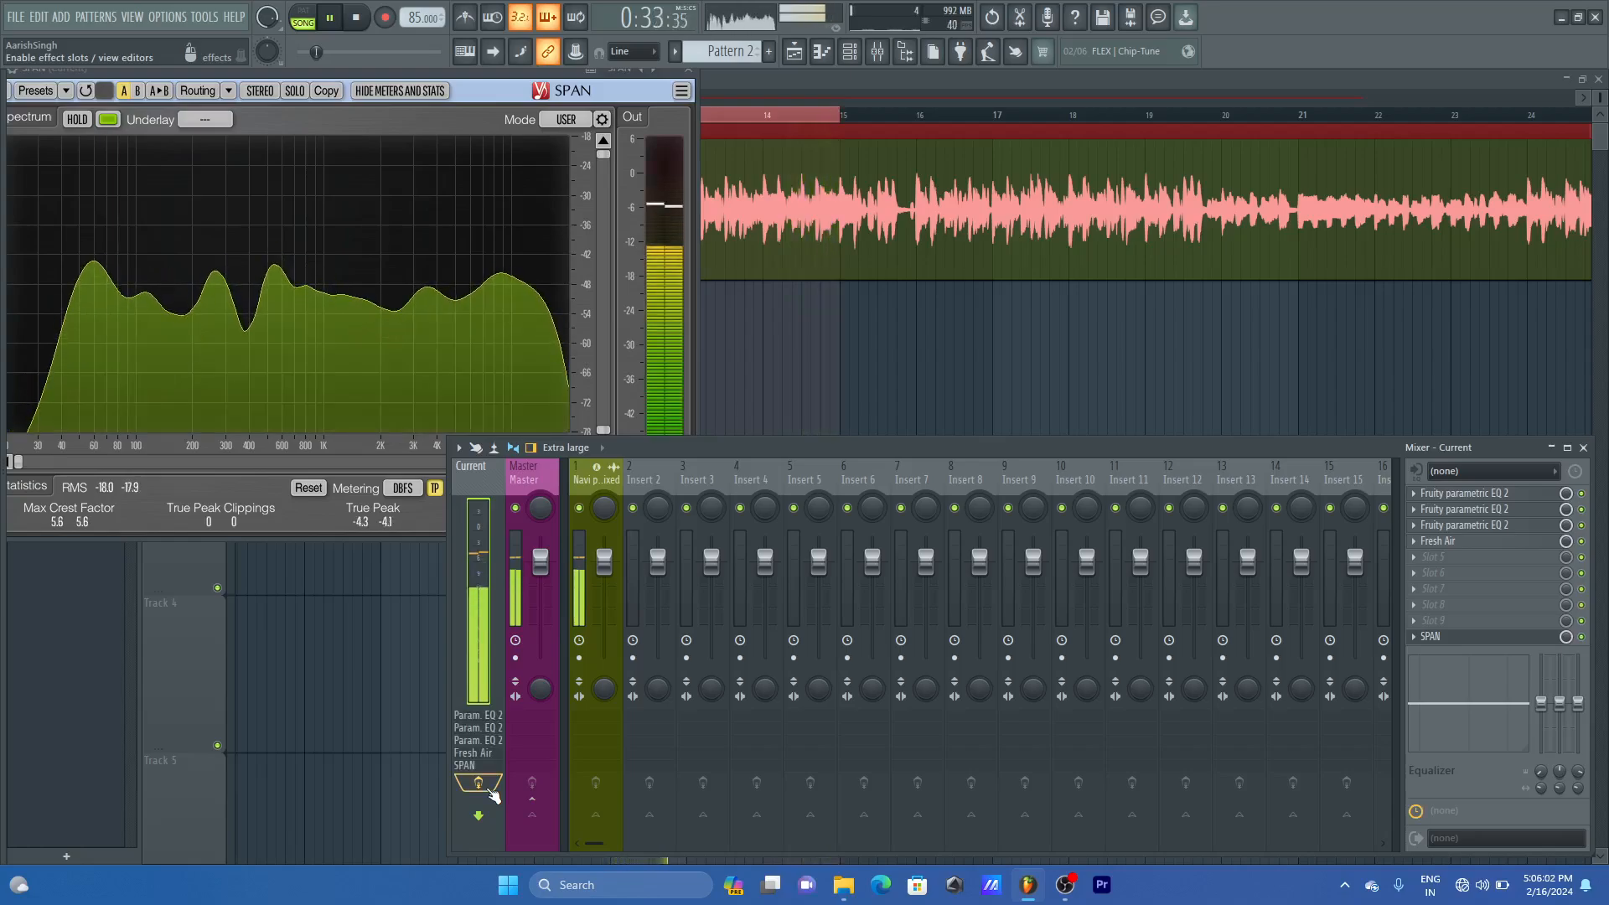
key("space")
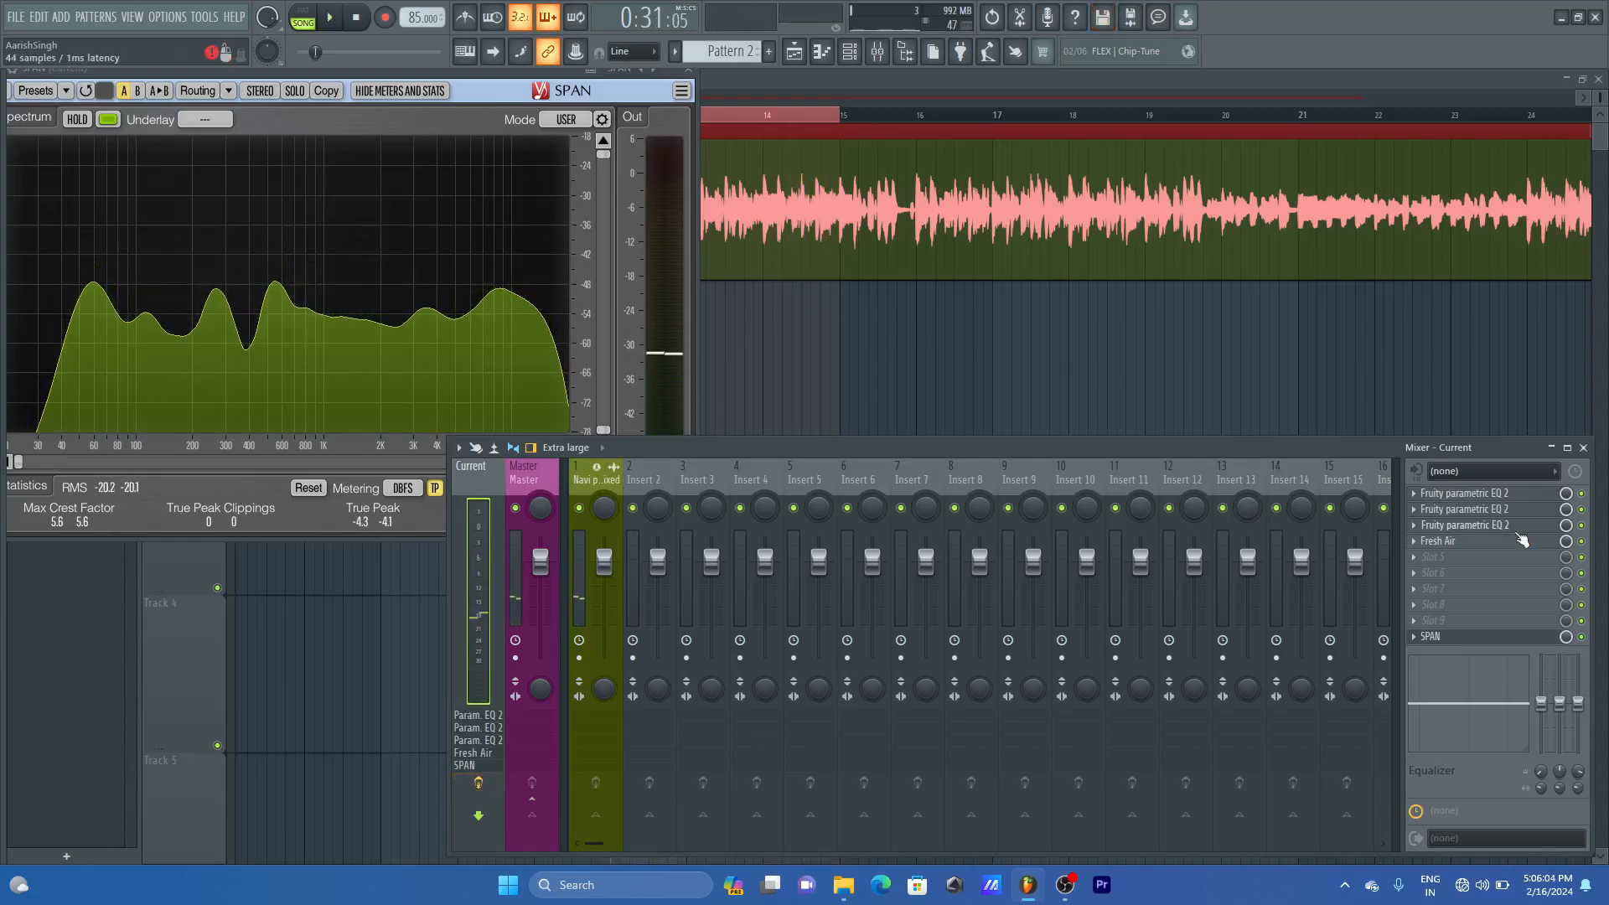
- Set Fresh Air's Mid Air to 11%, keep High Air at 11%, and close the plugin
left_click(1527, 543)
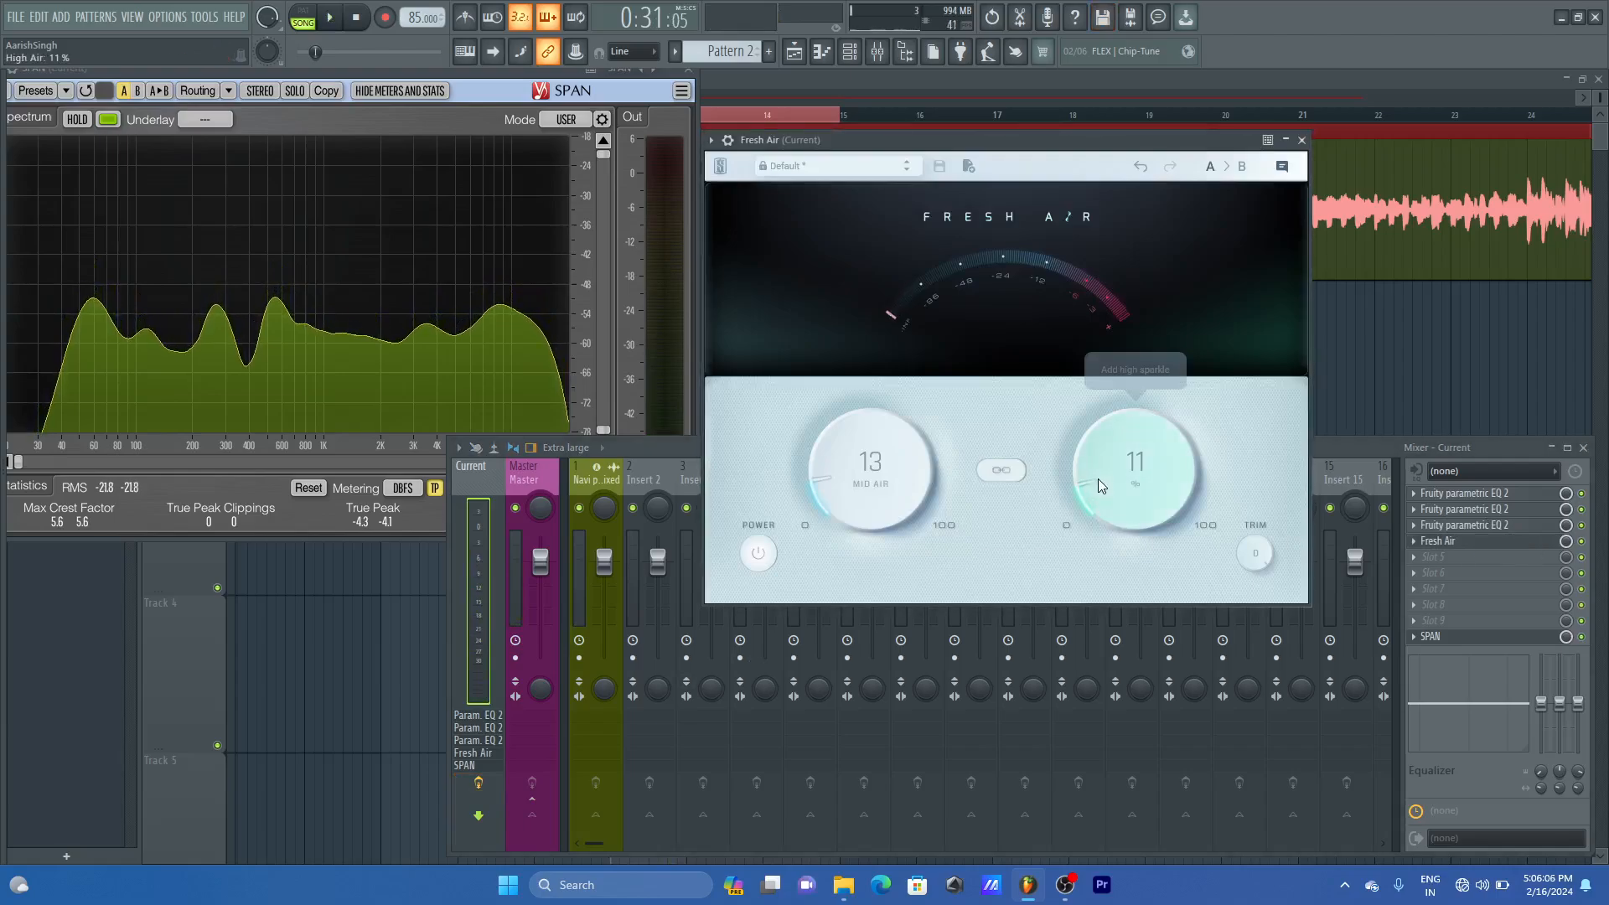
left_click_drag(1099, 479, 1099, 483)
left_click_drag(838, 457, 838, 461)
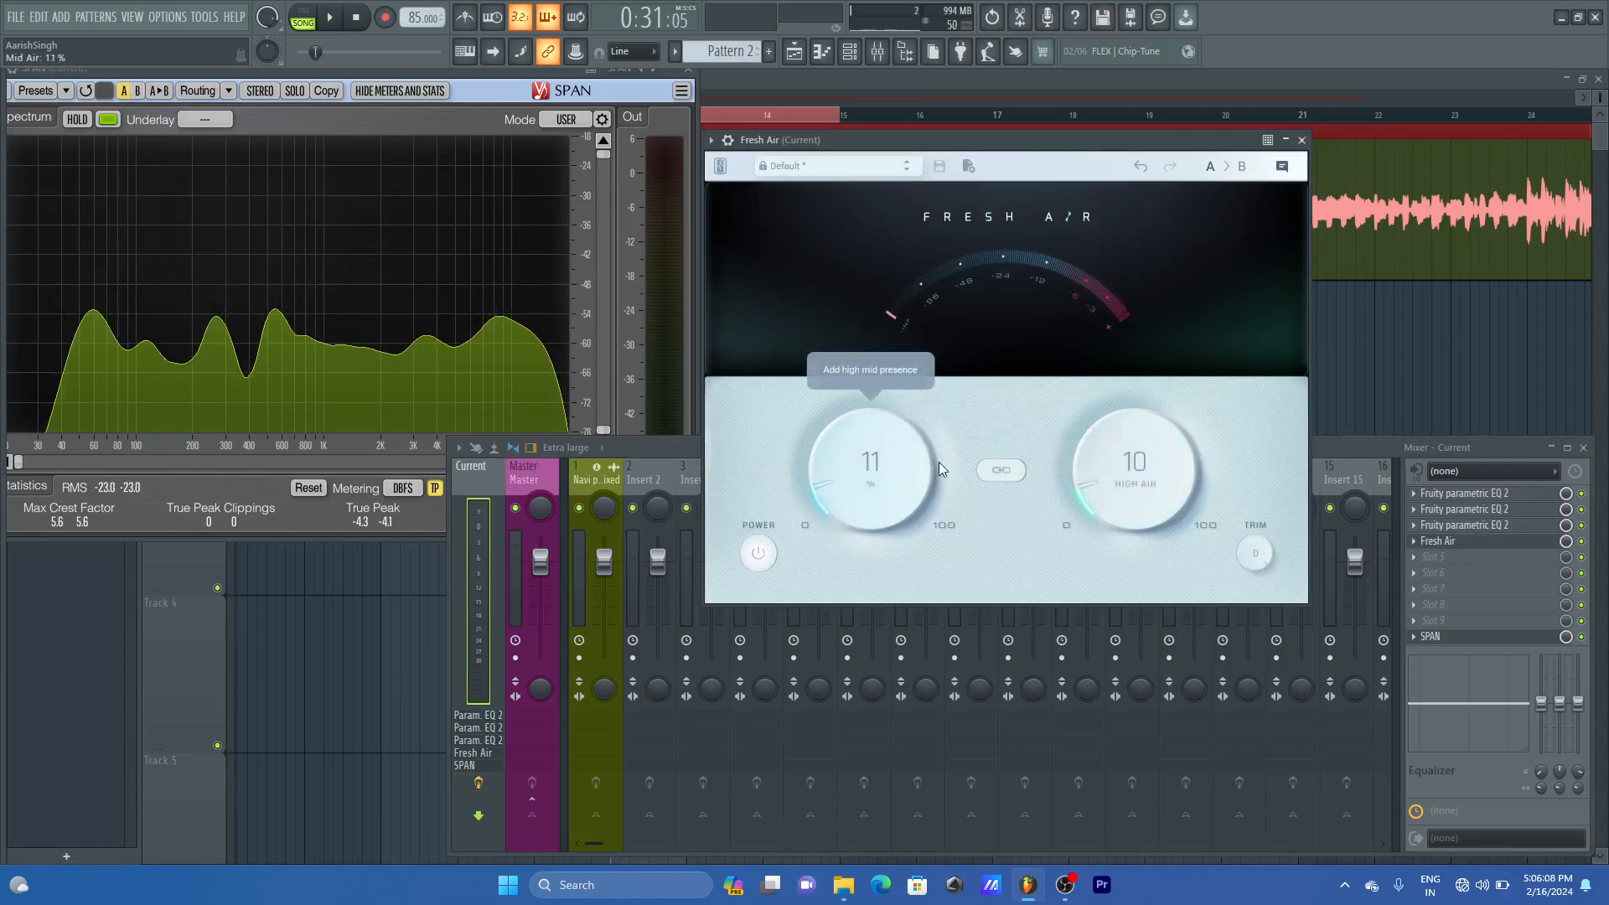
left_click_drag(1108, 476, 1108, 472)
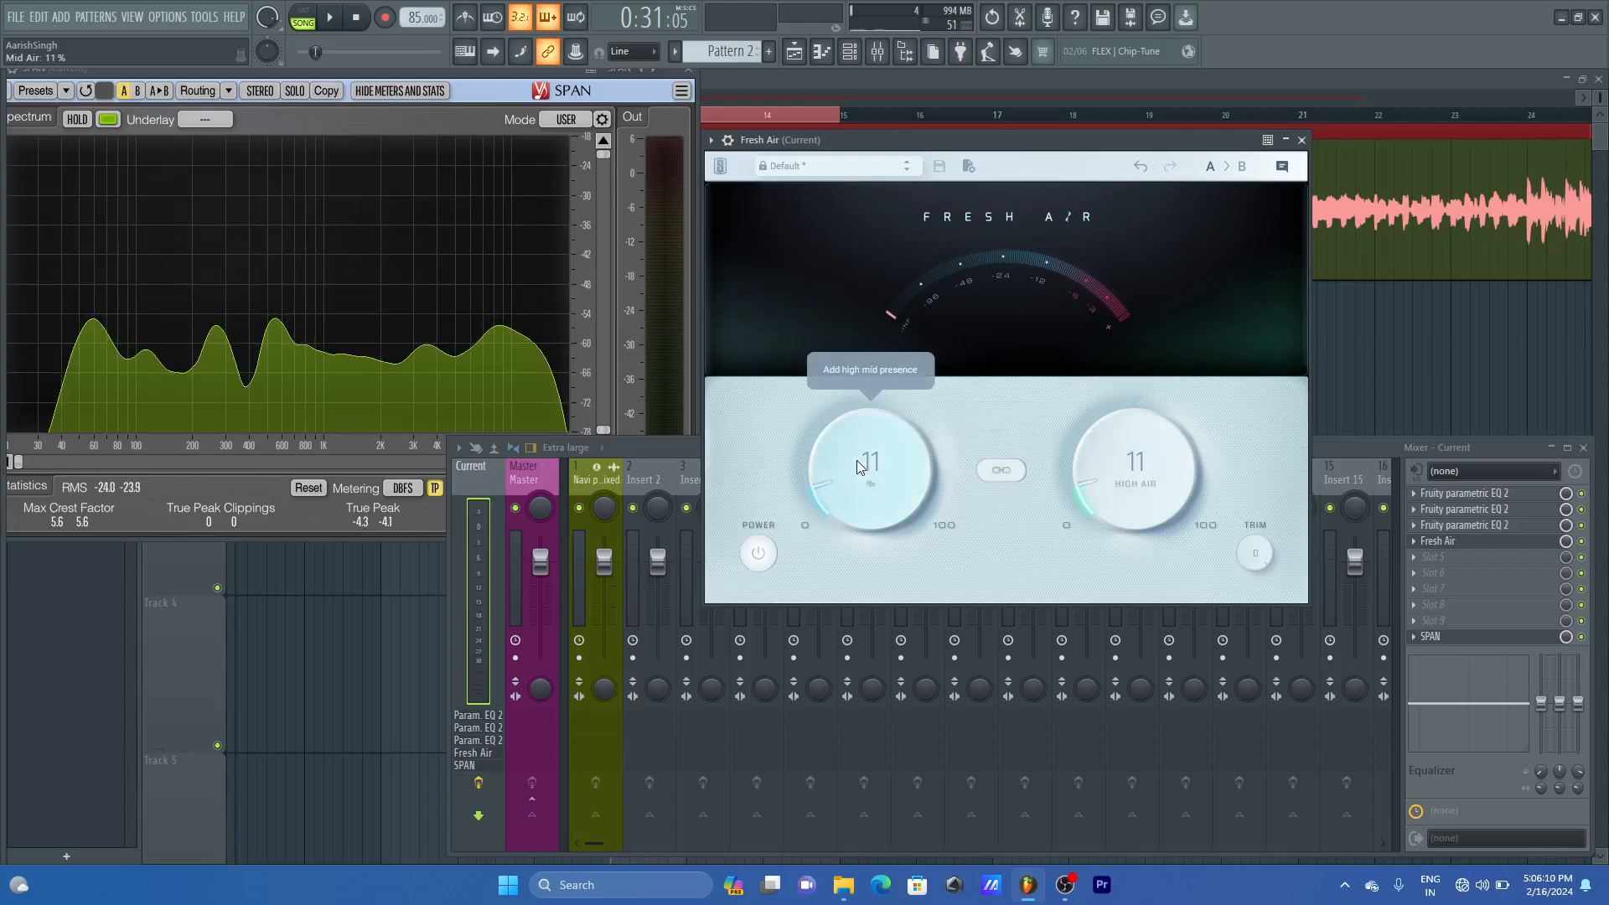
left_click(1302, 140)
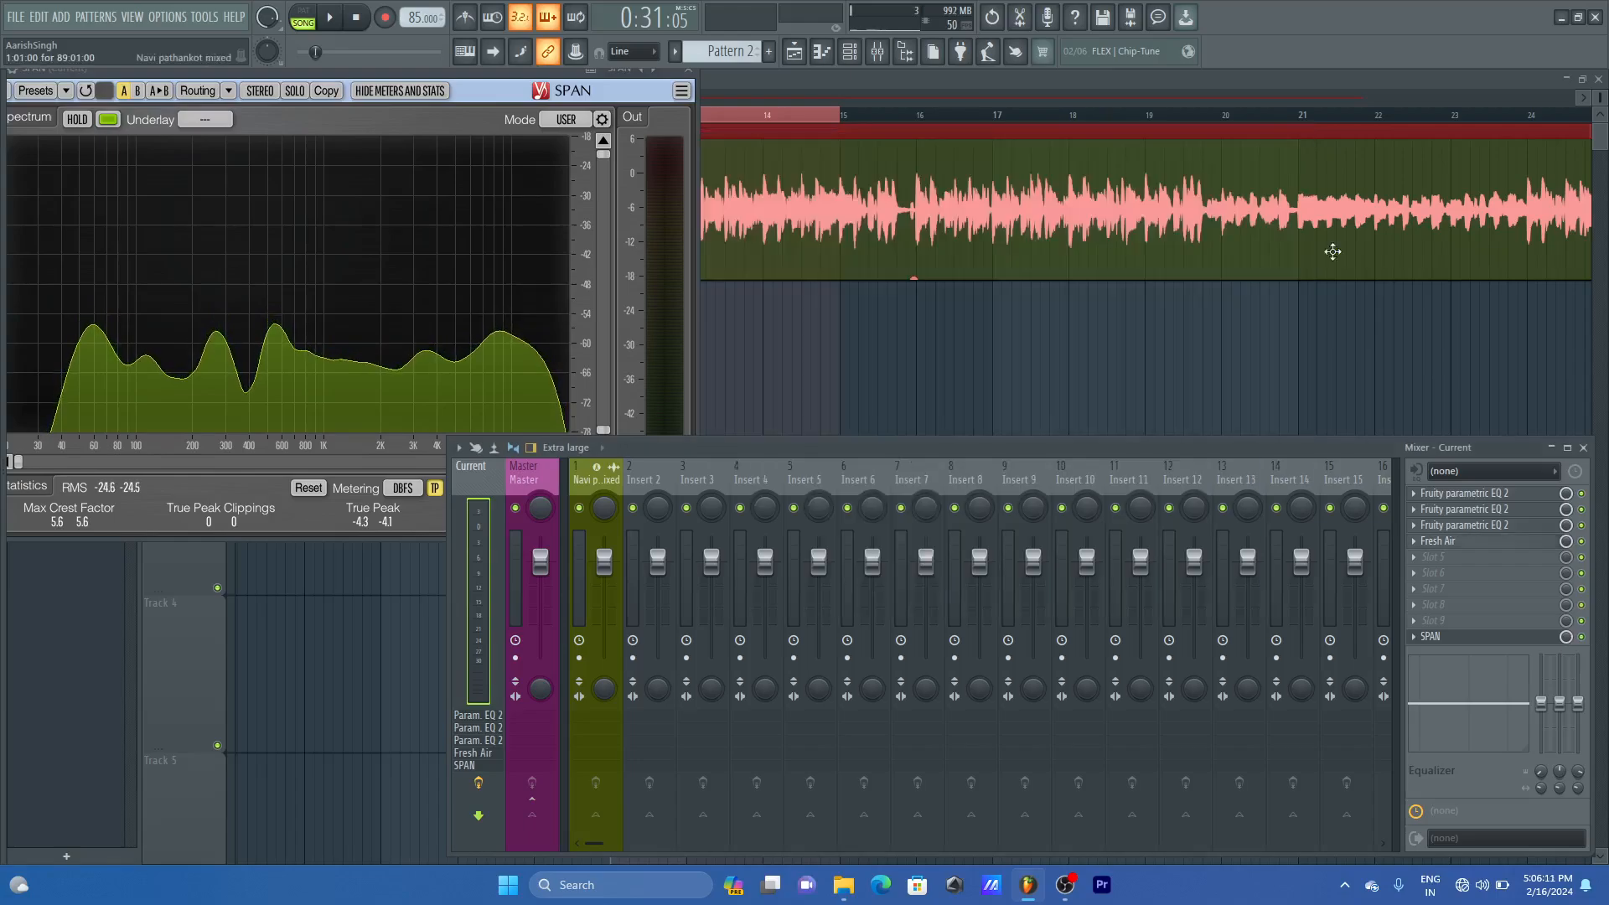
- Review the third parametric EQ and Fresh Air settings, and examine the song's spectrum in SPAN during playback
left_click(1521, 524)
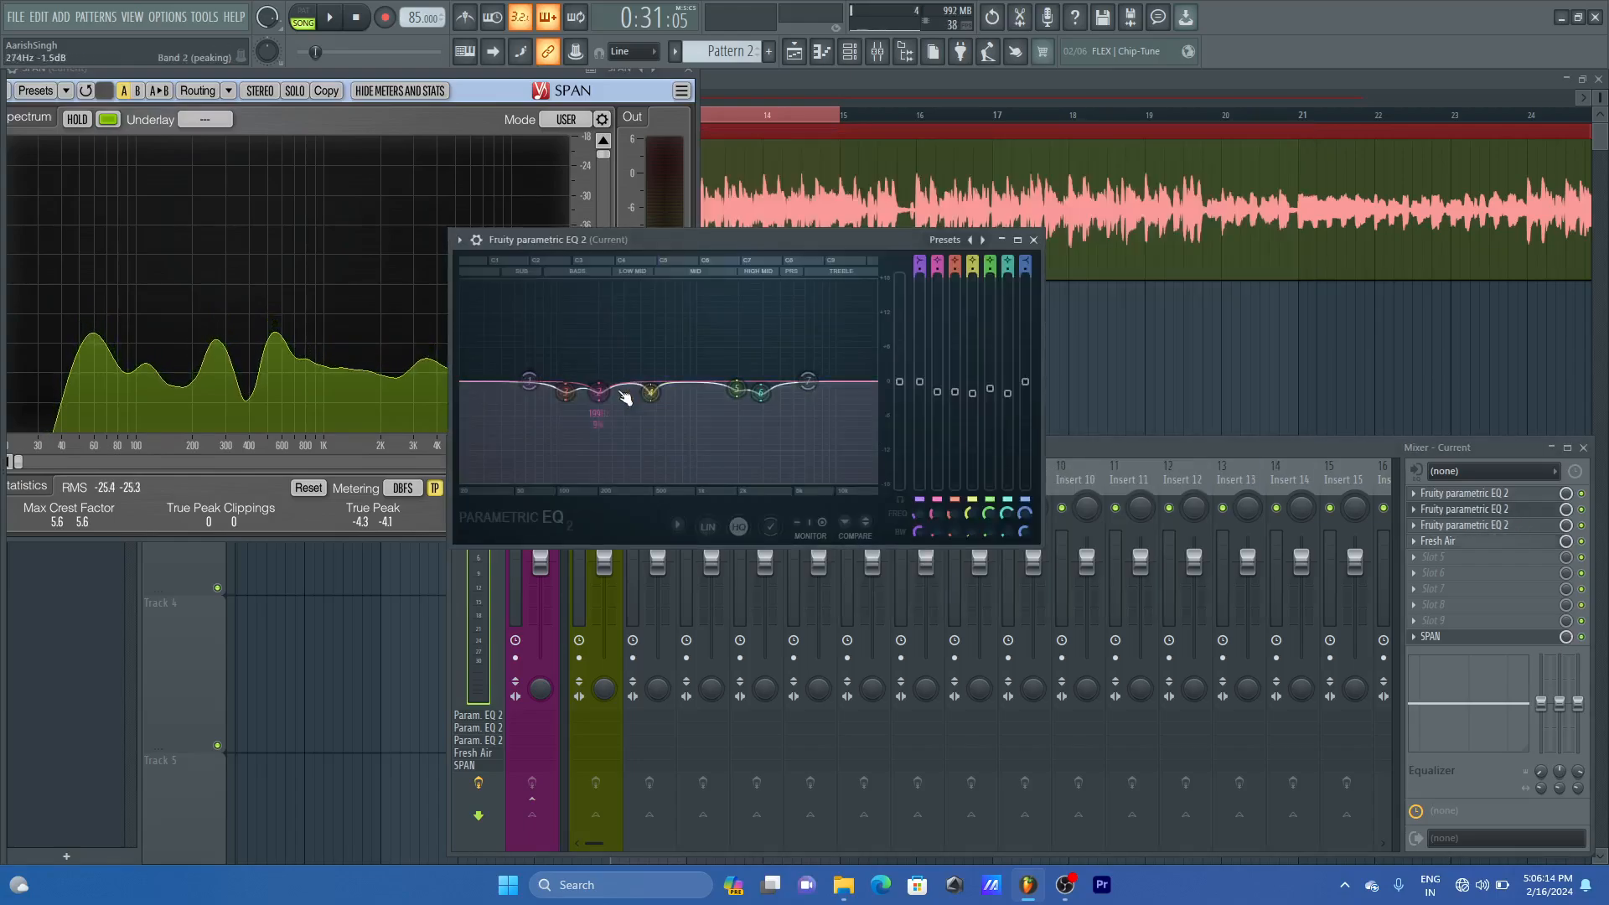
left_click(1036, 240)
left_click(1479, 542)
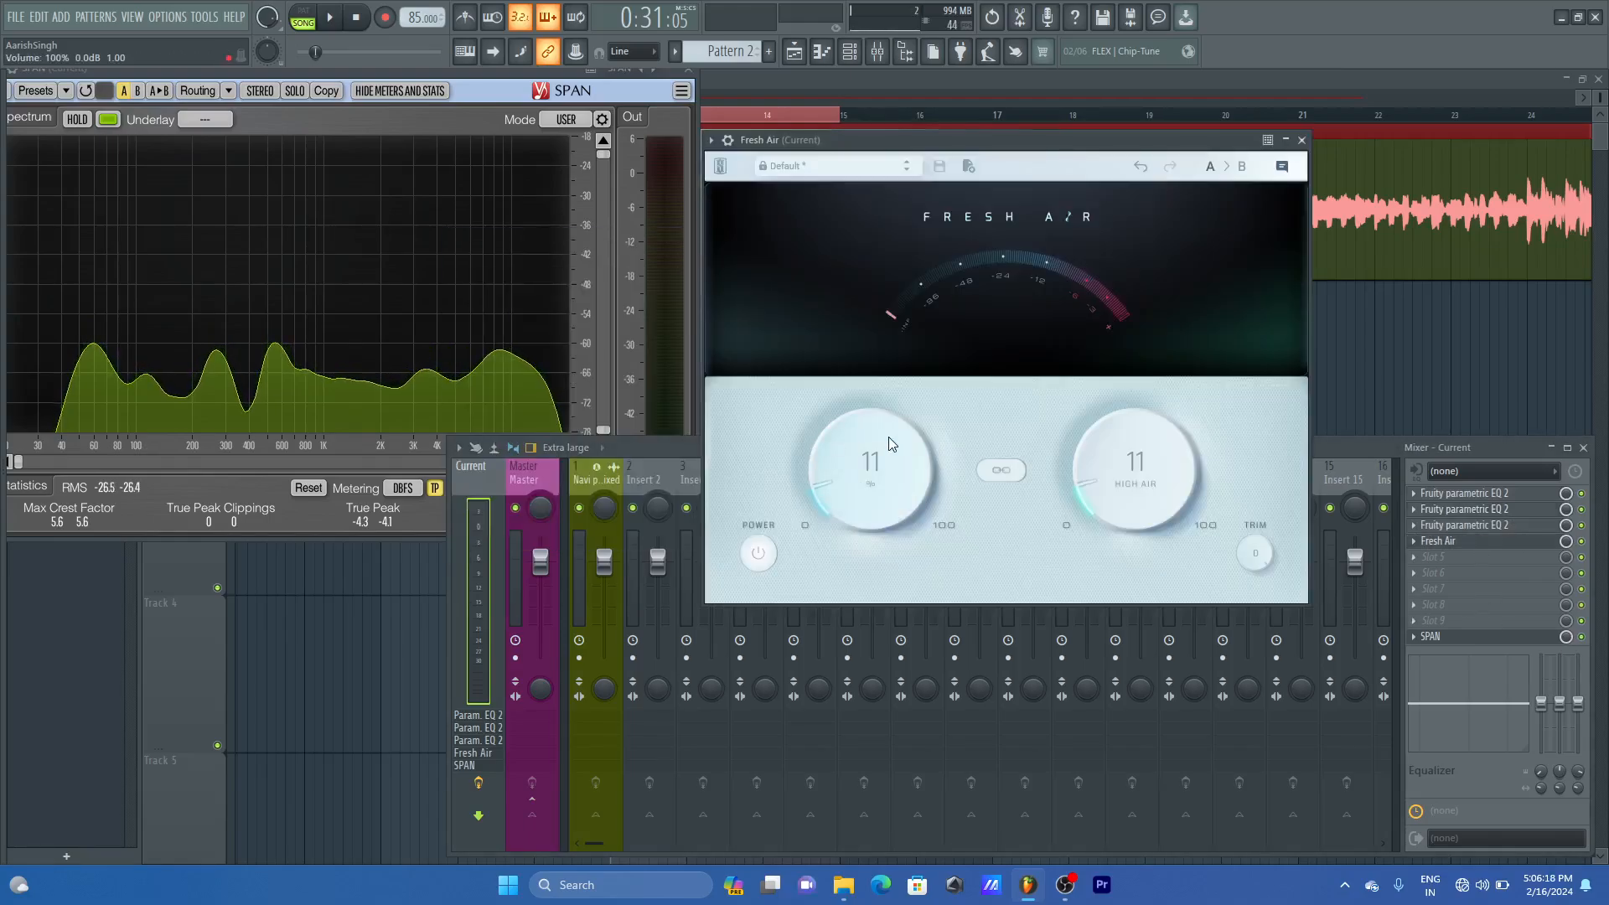
left_click(1301, 140)
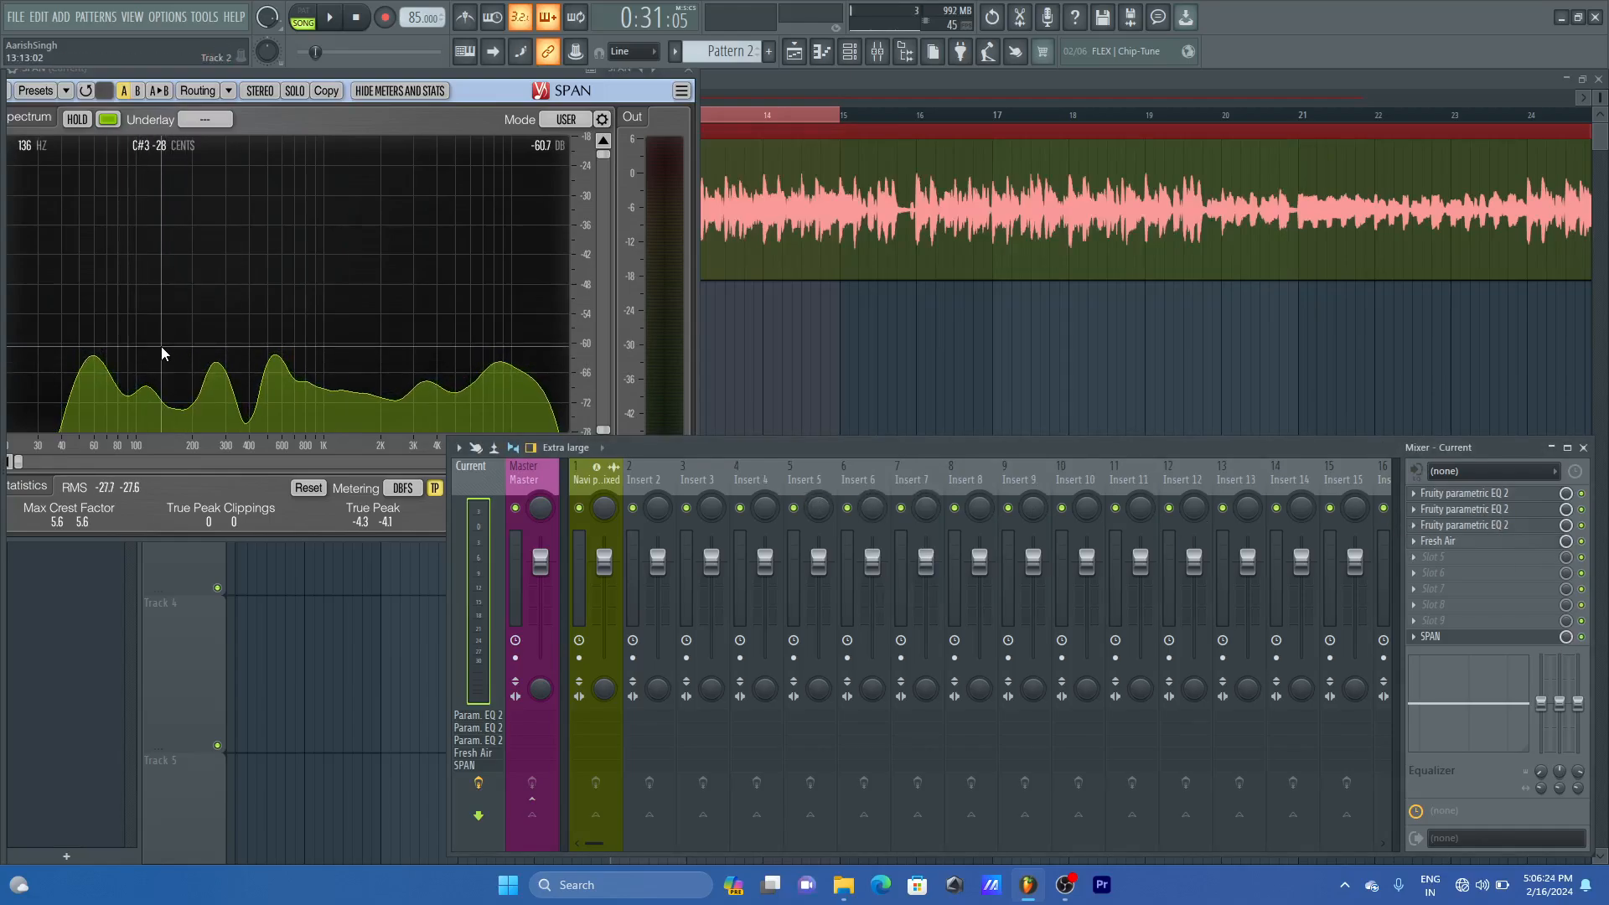
key("space")
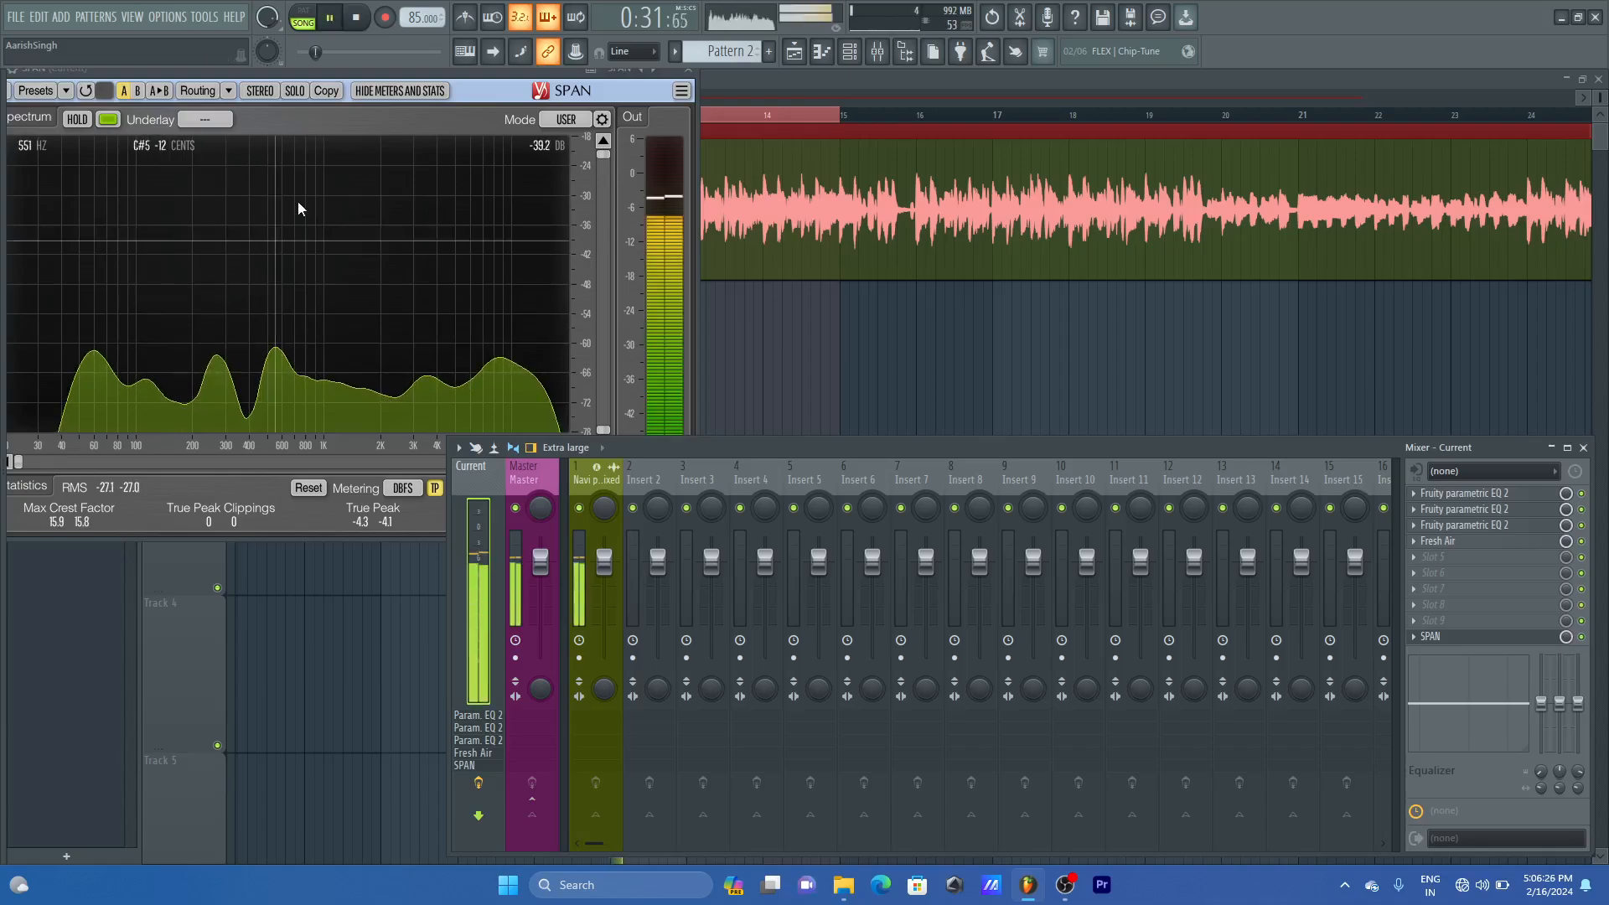
left_click(369, 68)
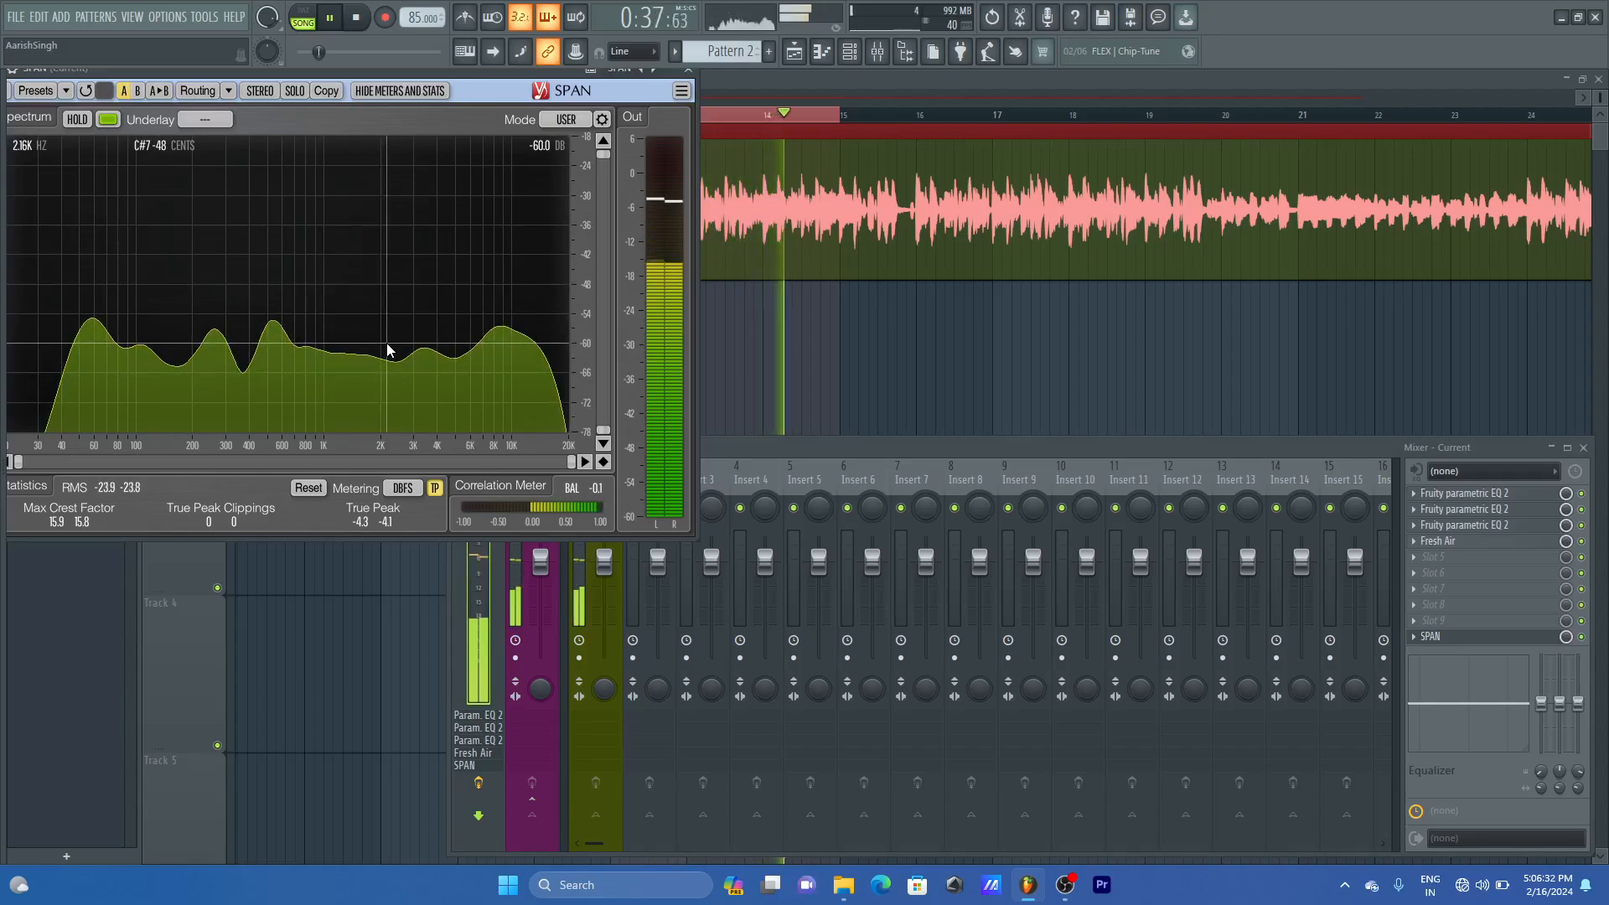
key("space")
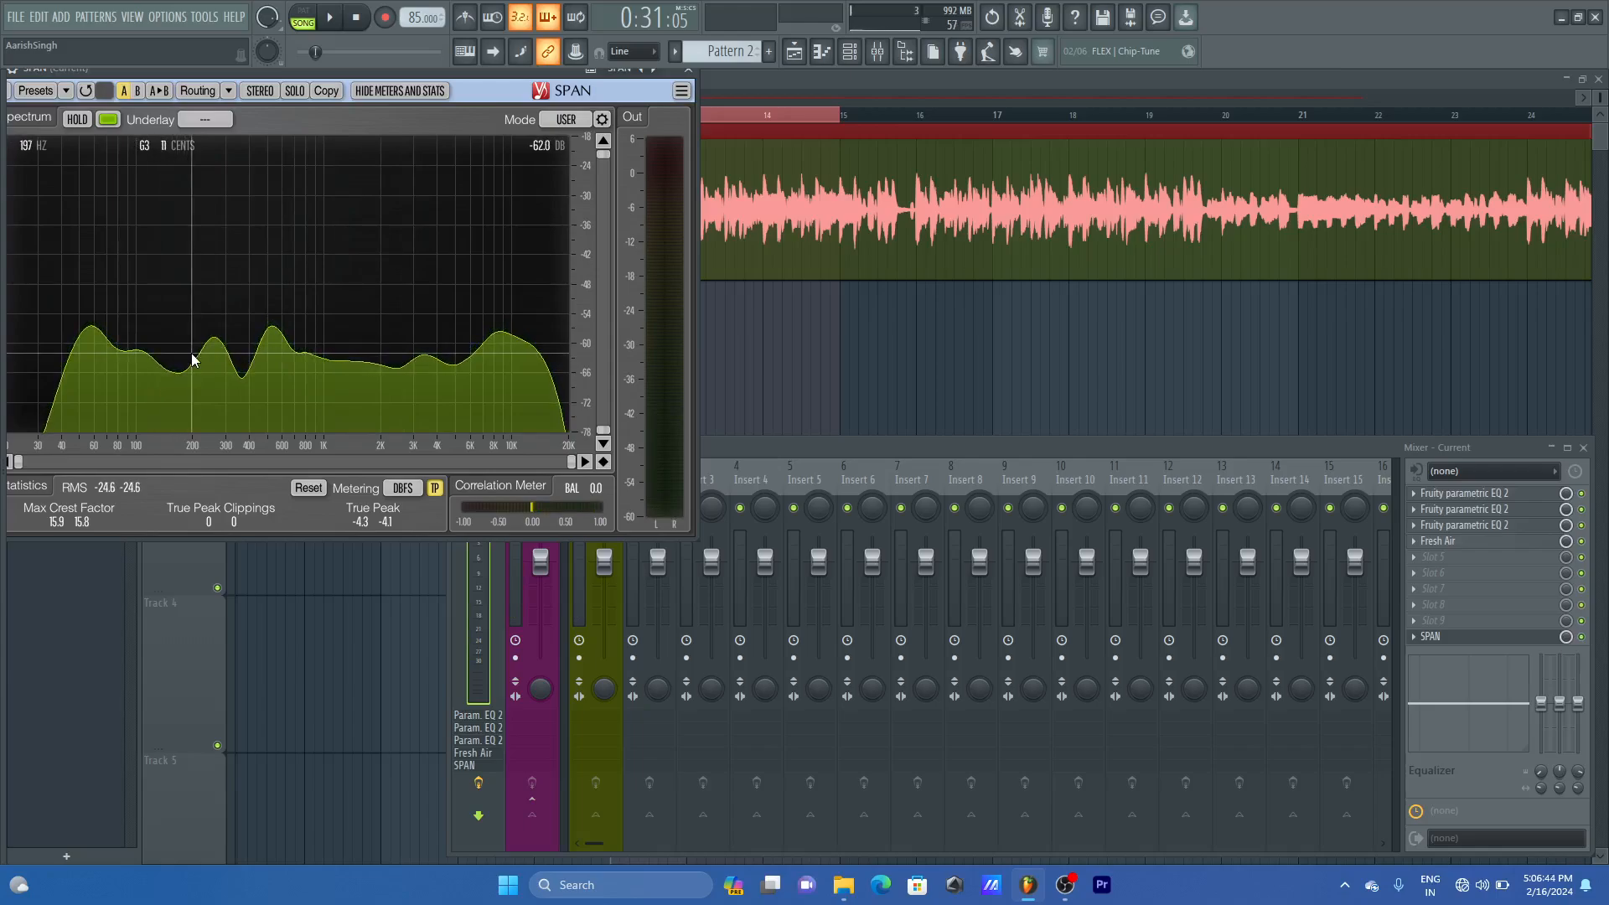
- Boost band 2 by about 2.2 dB near 155 Hz in the EQ with the single treble cut, checking the spectrum in SPAN
left_click(1515, 525)
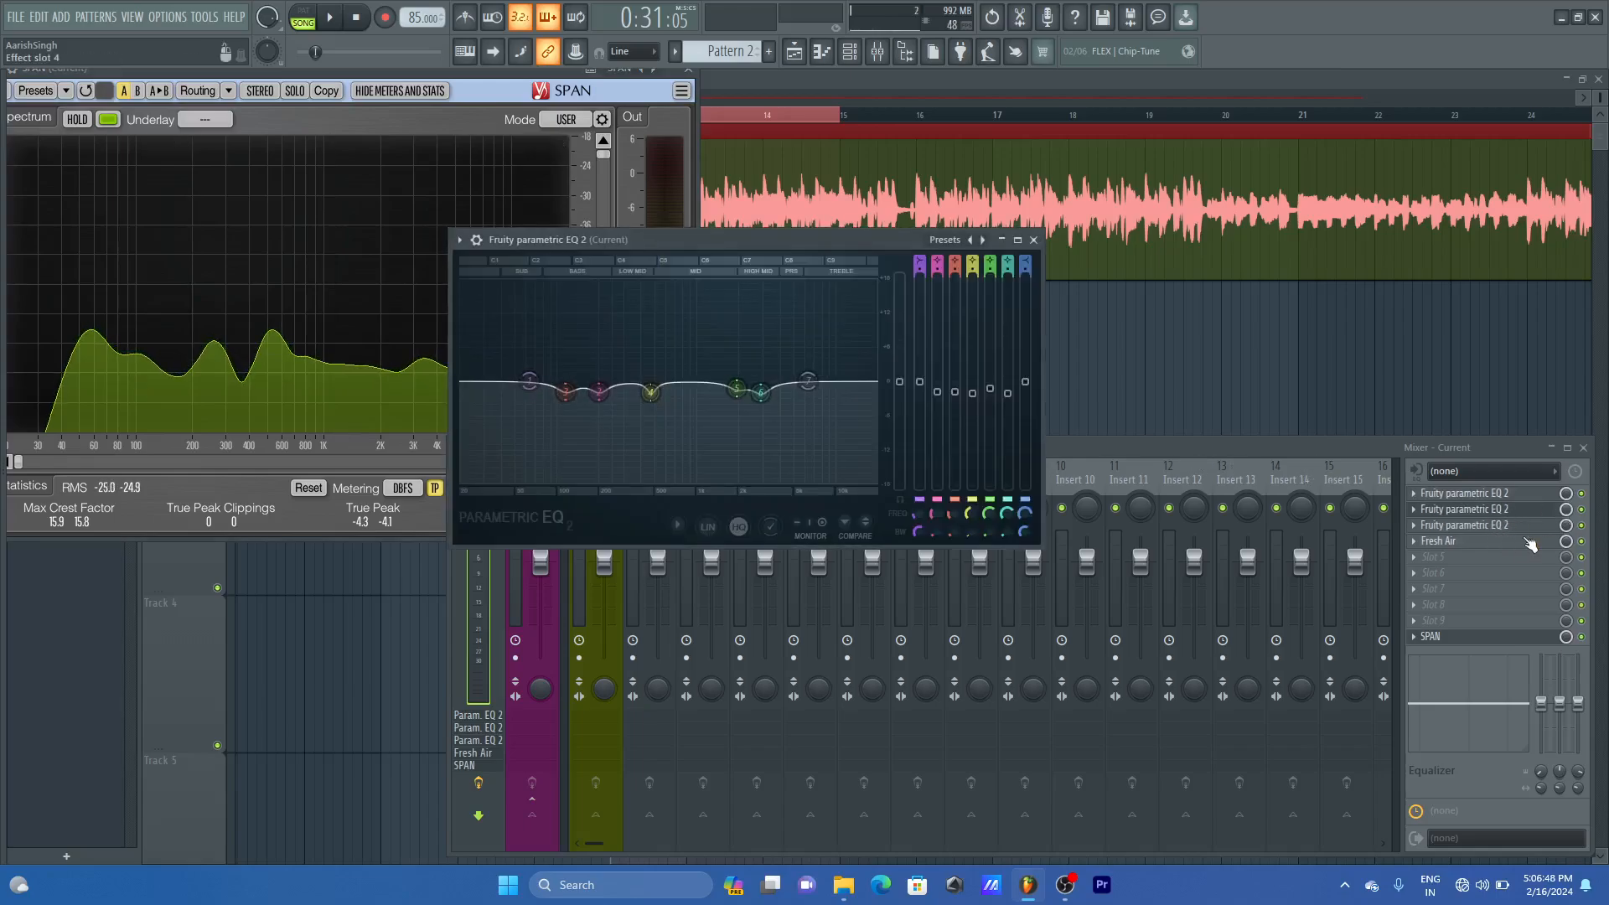
left_click(1507, 528)
key("space")
mouse_move(401, 407)
left_mouse_down()
mouse_move(398, 388)
mouse_move(360, 399)
mouse_move(361, 386)
mouse_move(387, 366)
mouse_move(408, 382)
left_mouse_up()
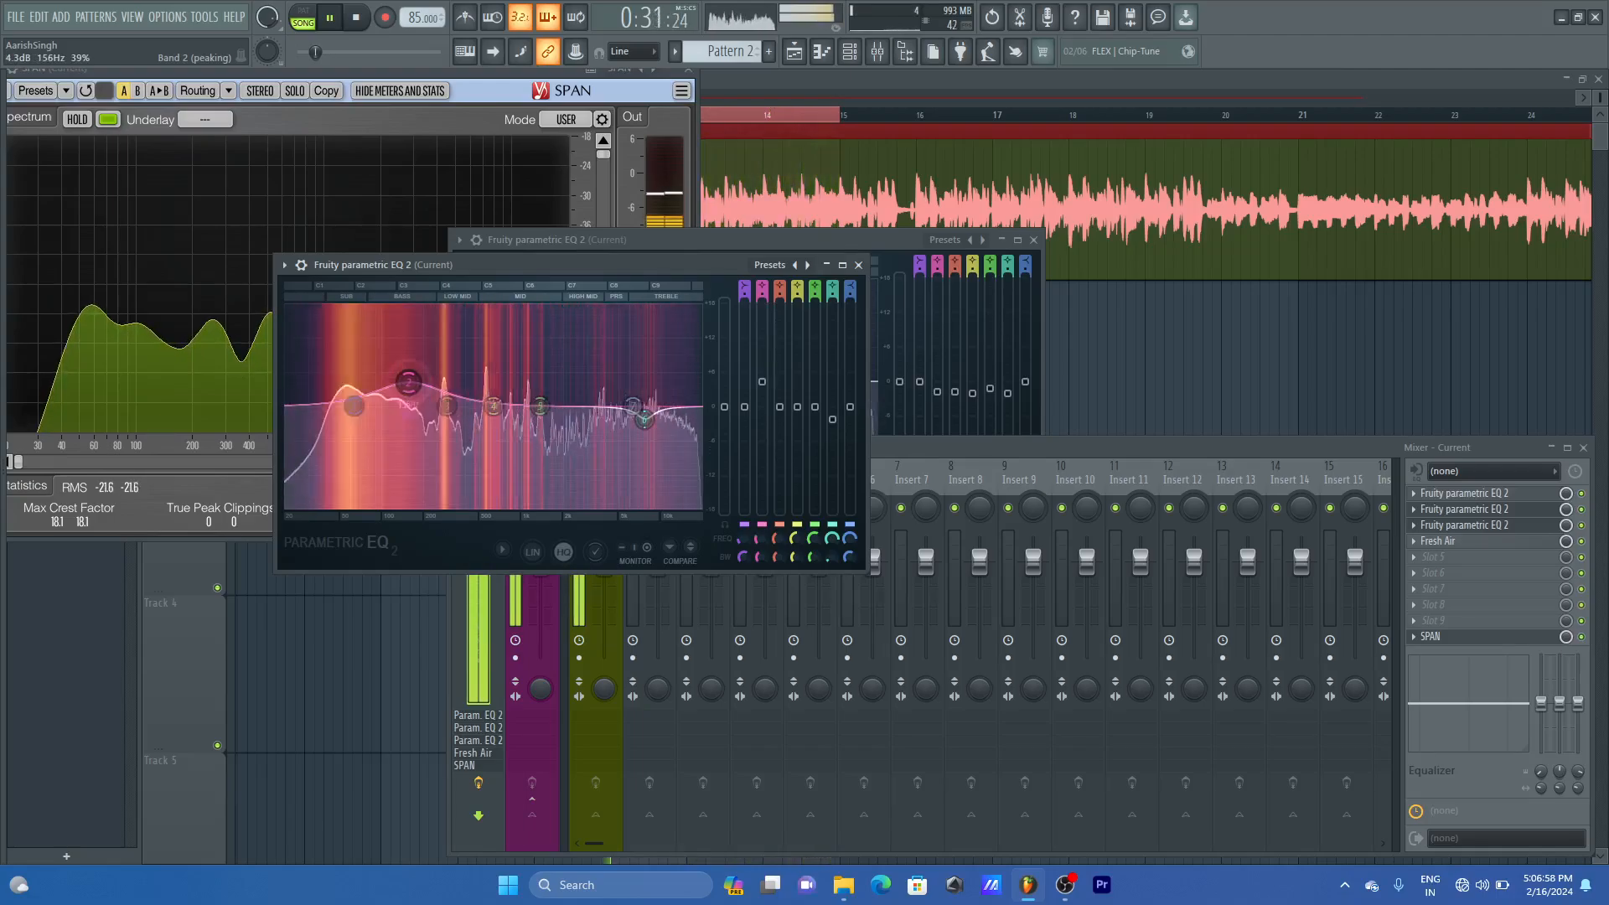
key("space")
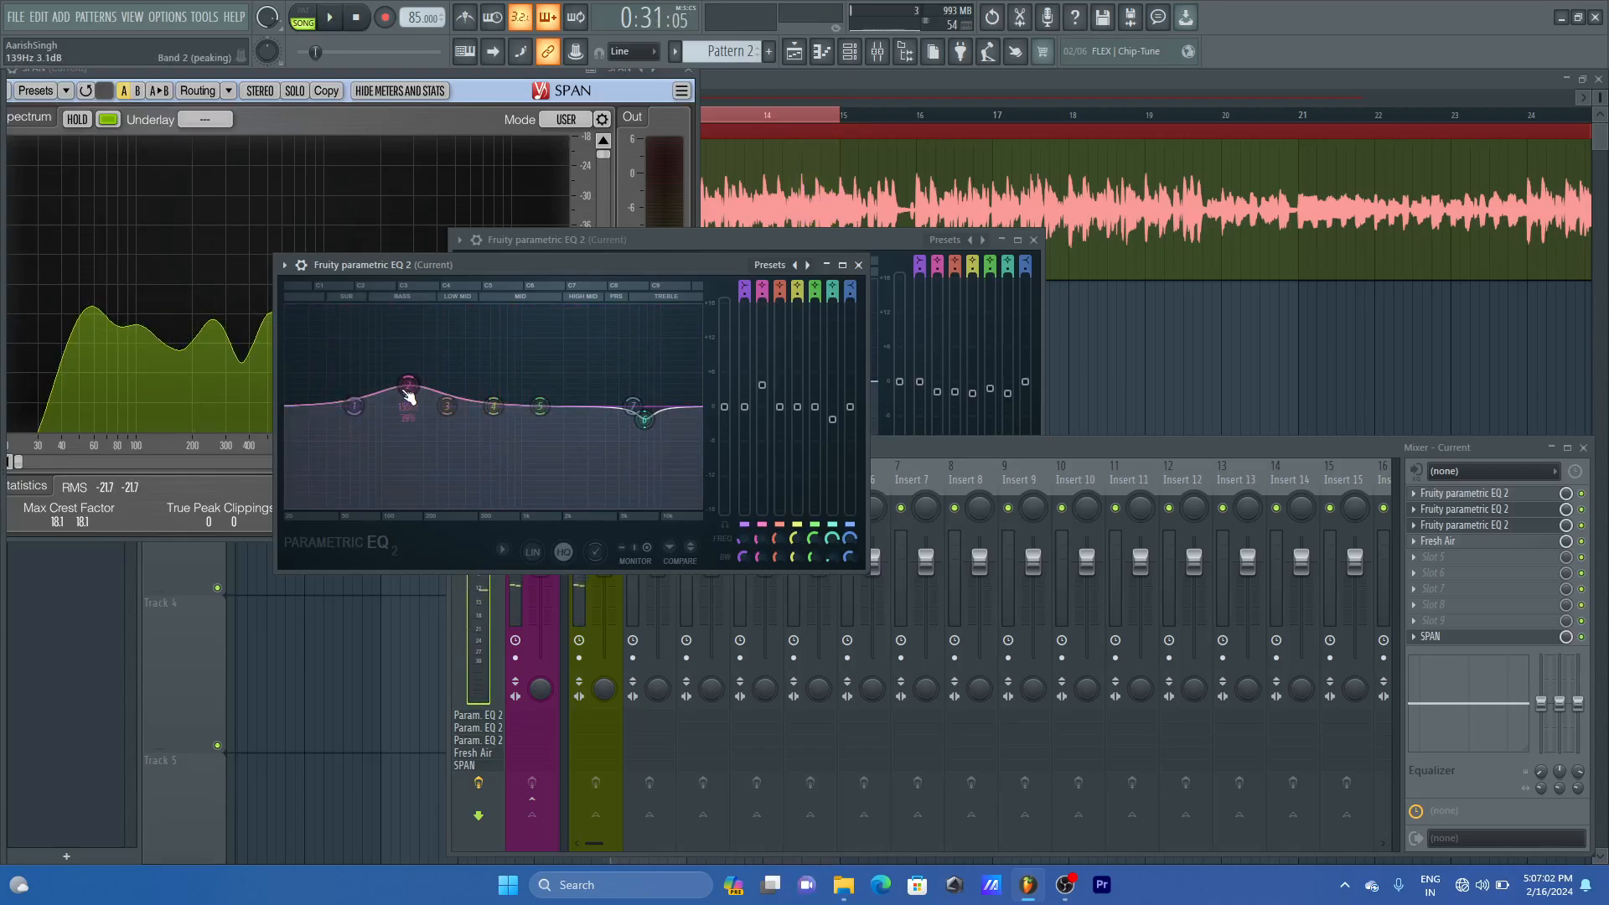
left_click(368, 74)
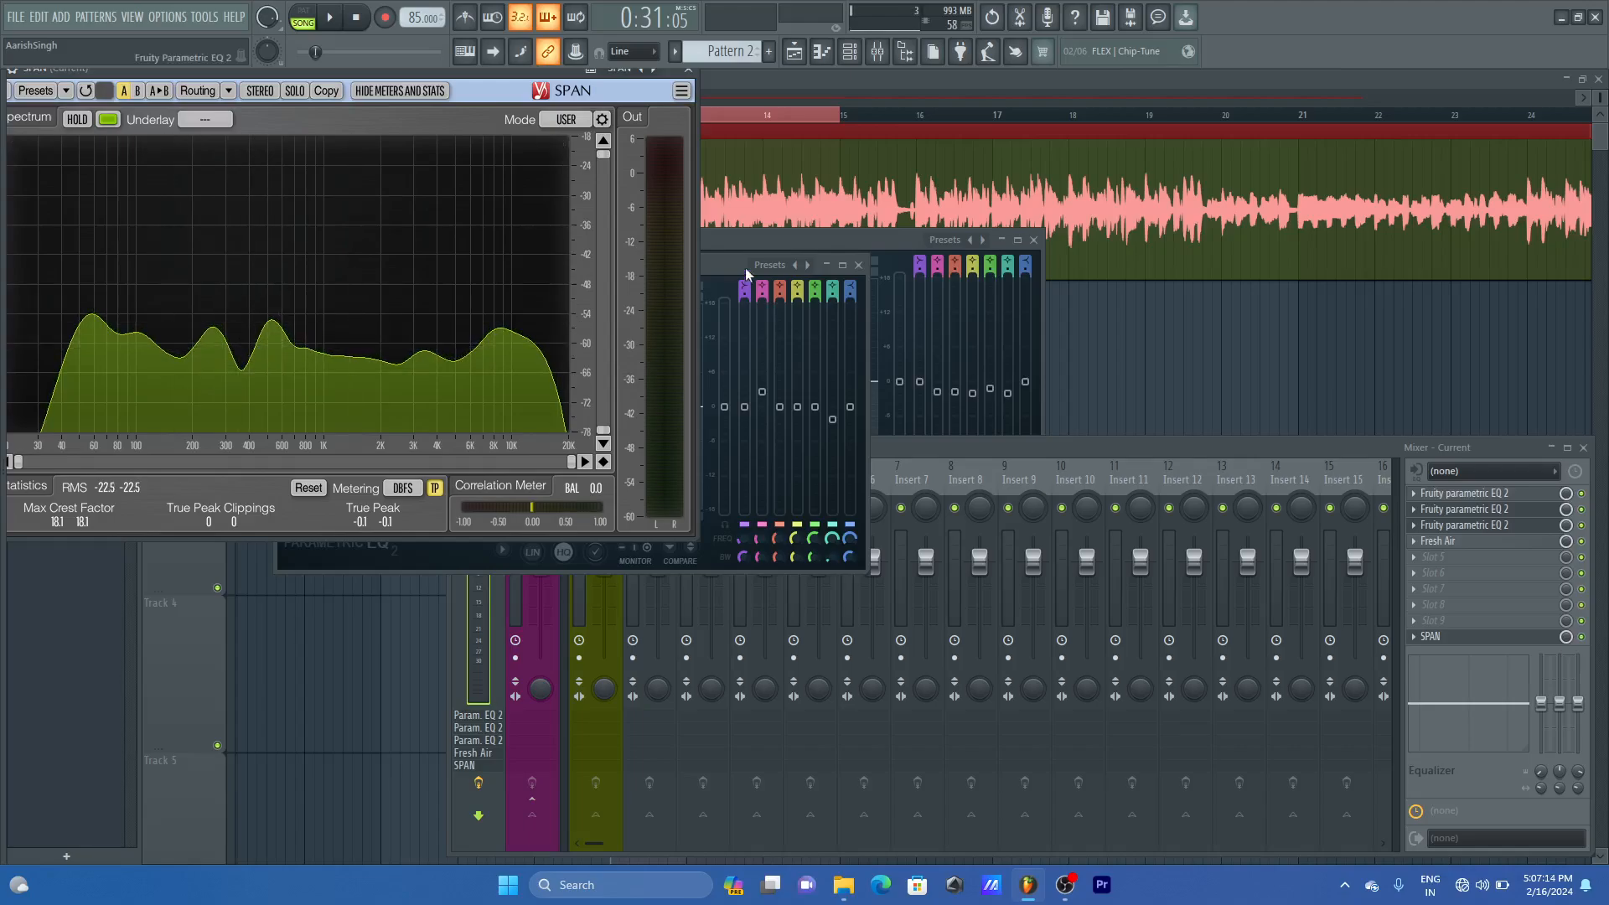
left_click(721, 262)
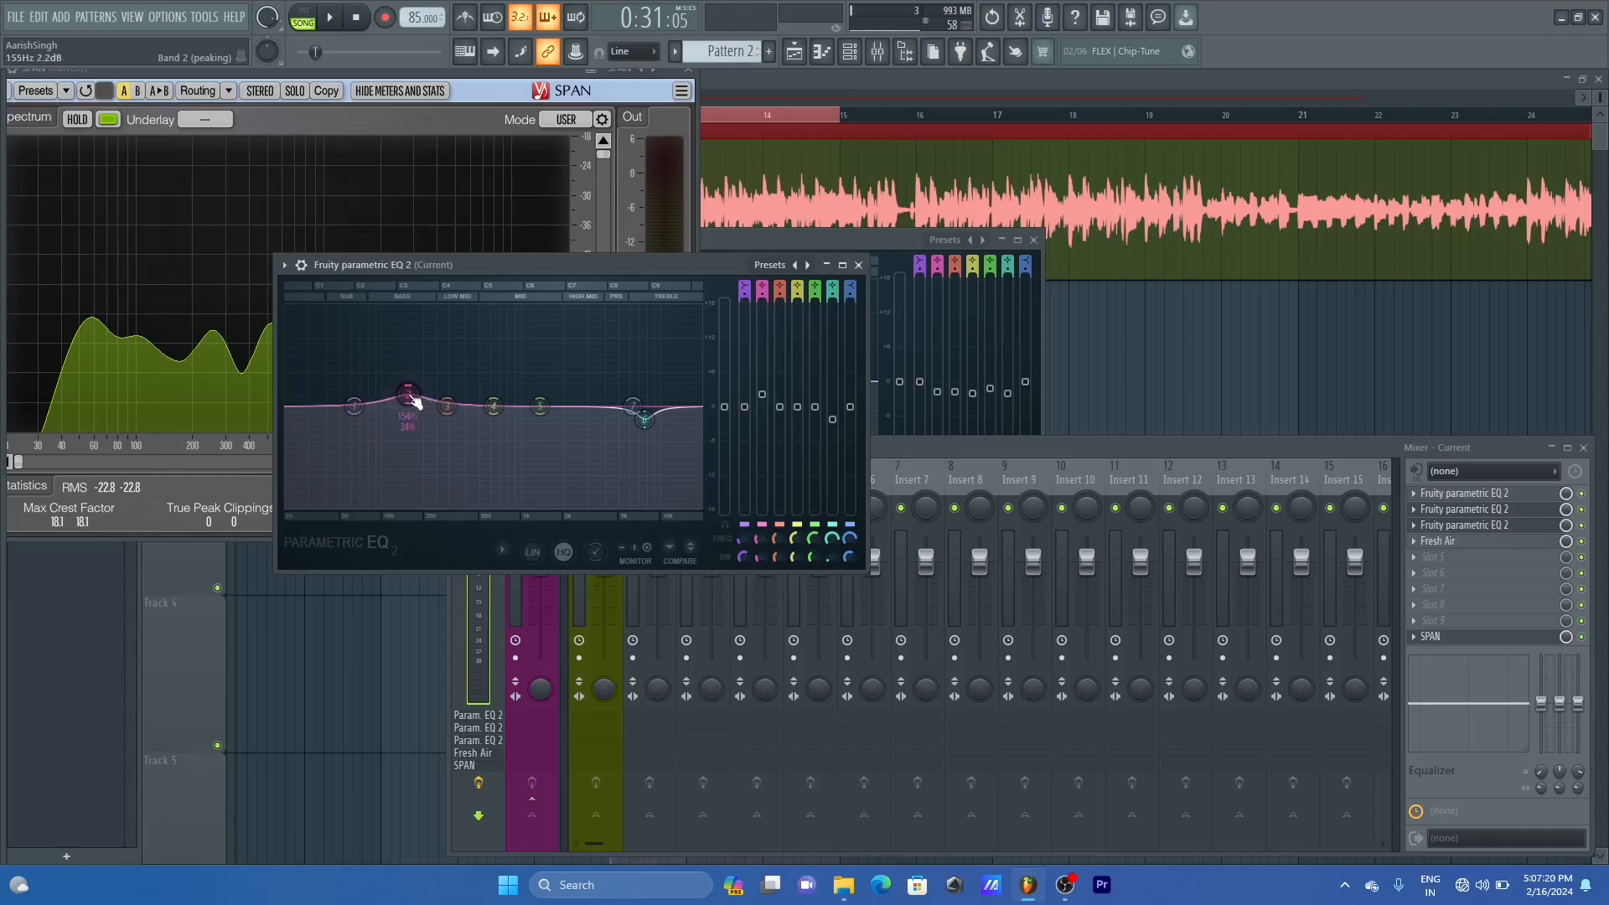
- Raise bands 3 and 4 slightly through the low mids and mids of the same EQ, auditioning the boosts during playback
key("space")
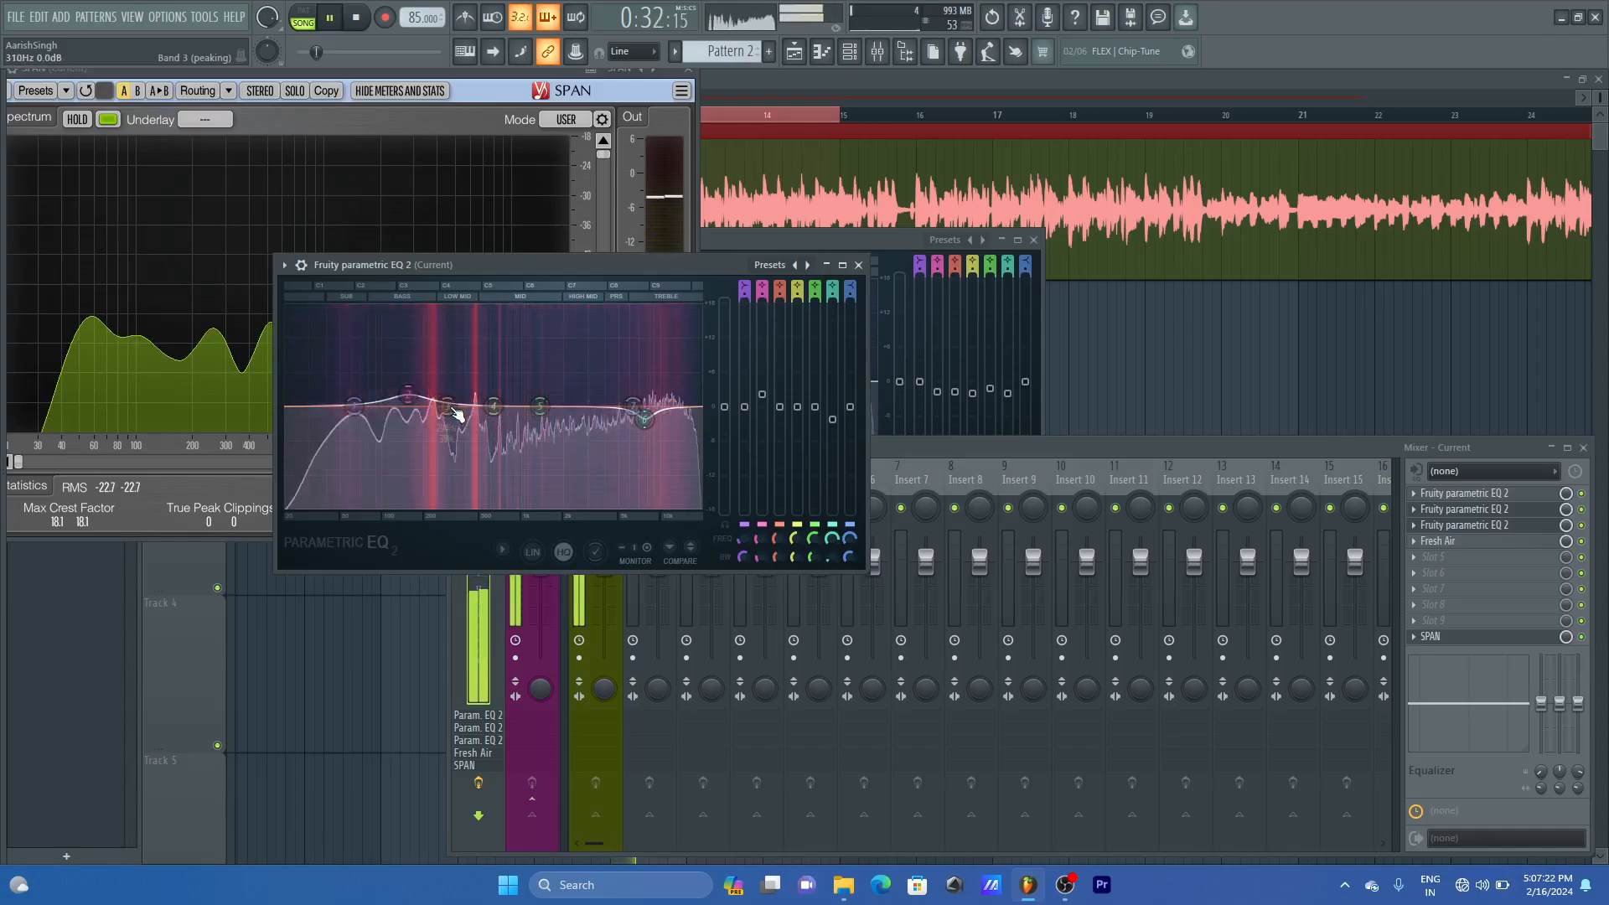
key("space")
left_click_drag(447, 406, 502, 393)
key("space")
scroll(458, 388, "up", 3)
key("space")
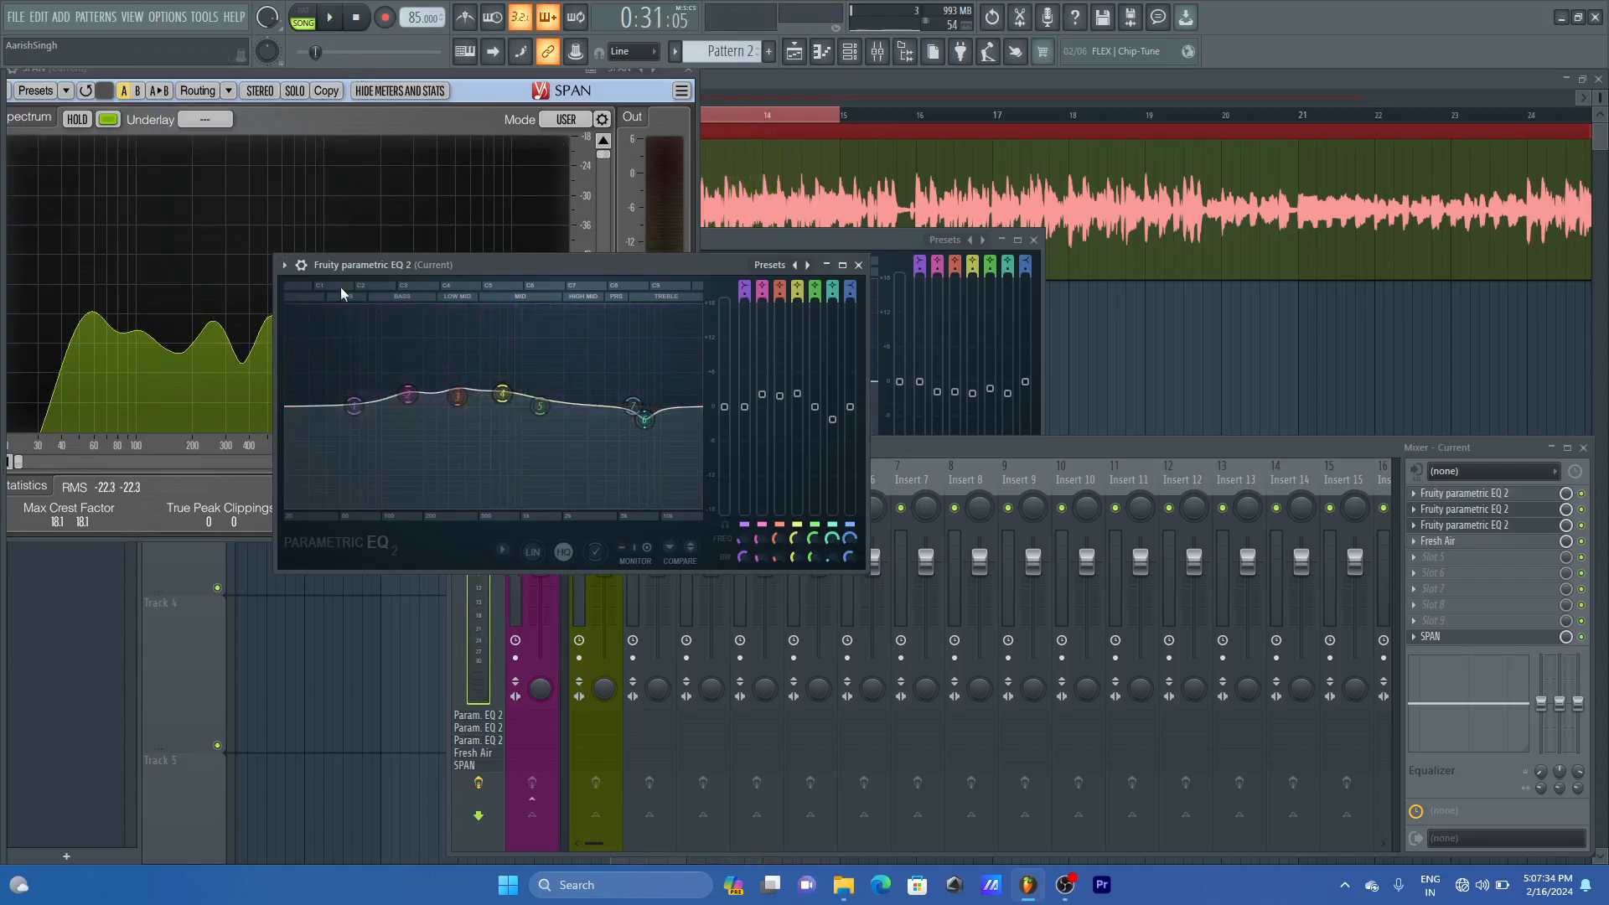
- Move band 5 of the third EQ to about 2364 Hz with a slight boost, and lower band 3 slightly during playback
left_click(511, 74)
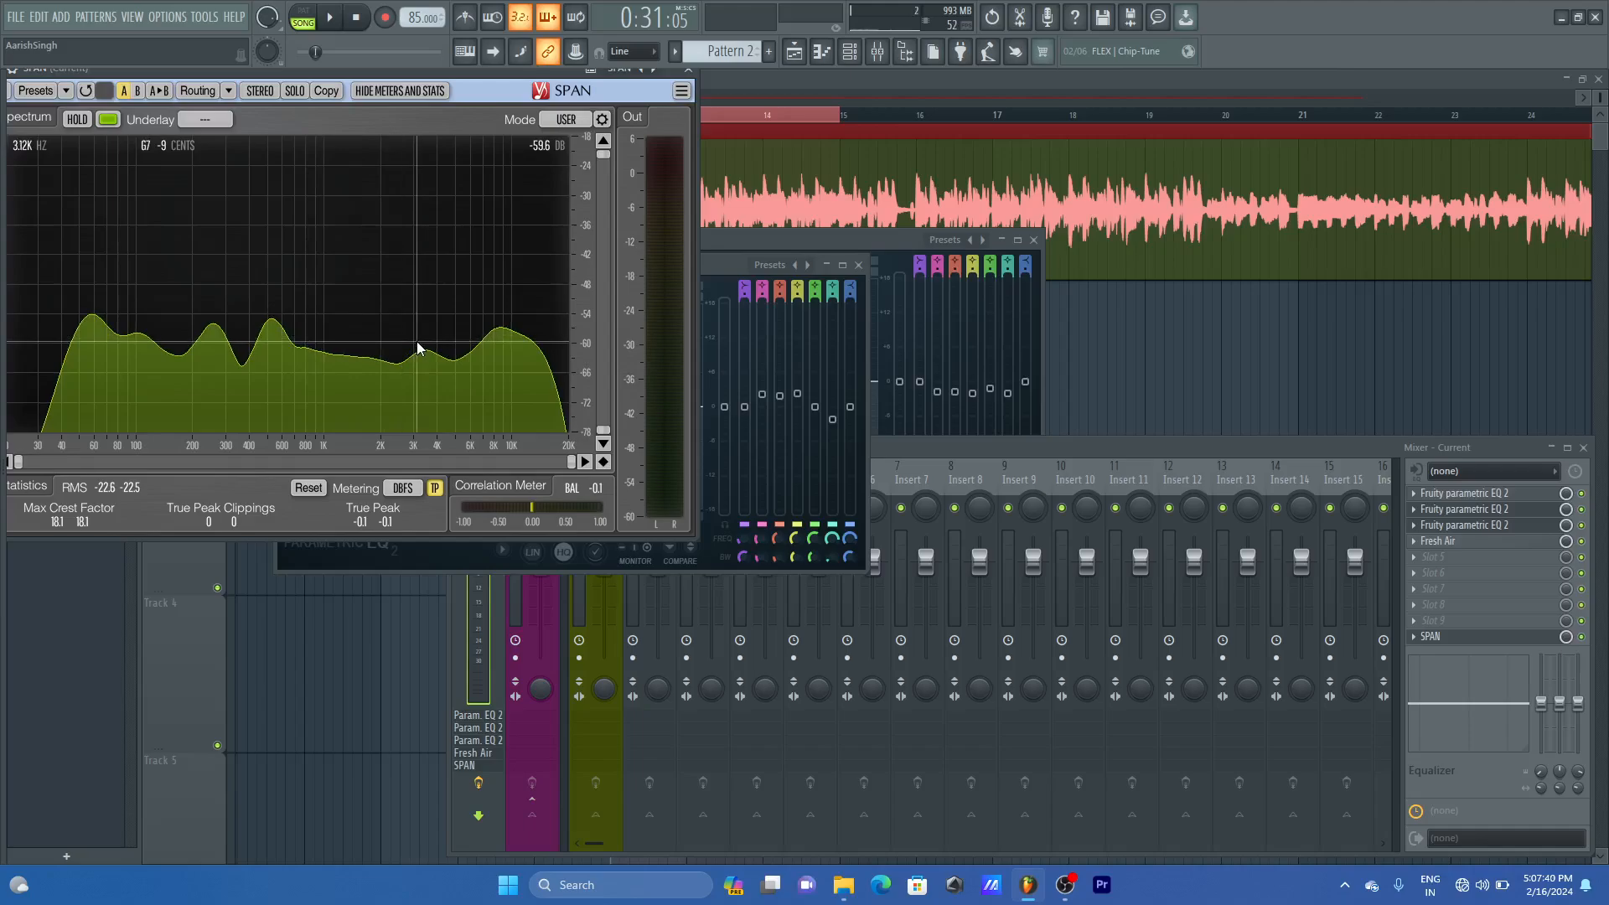
left_click(770, 248)
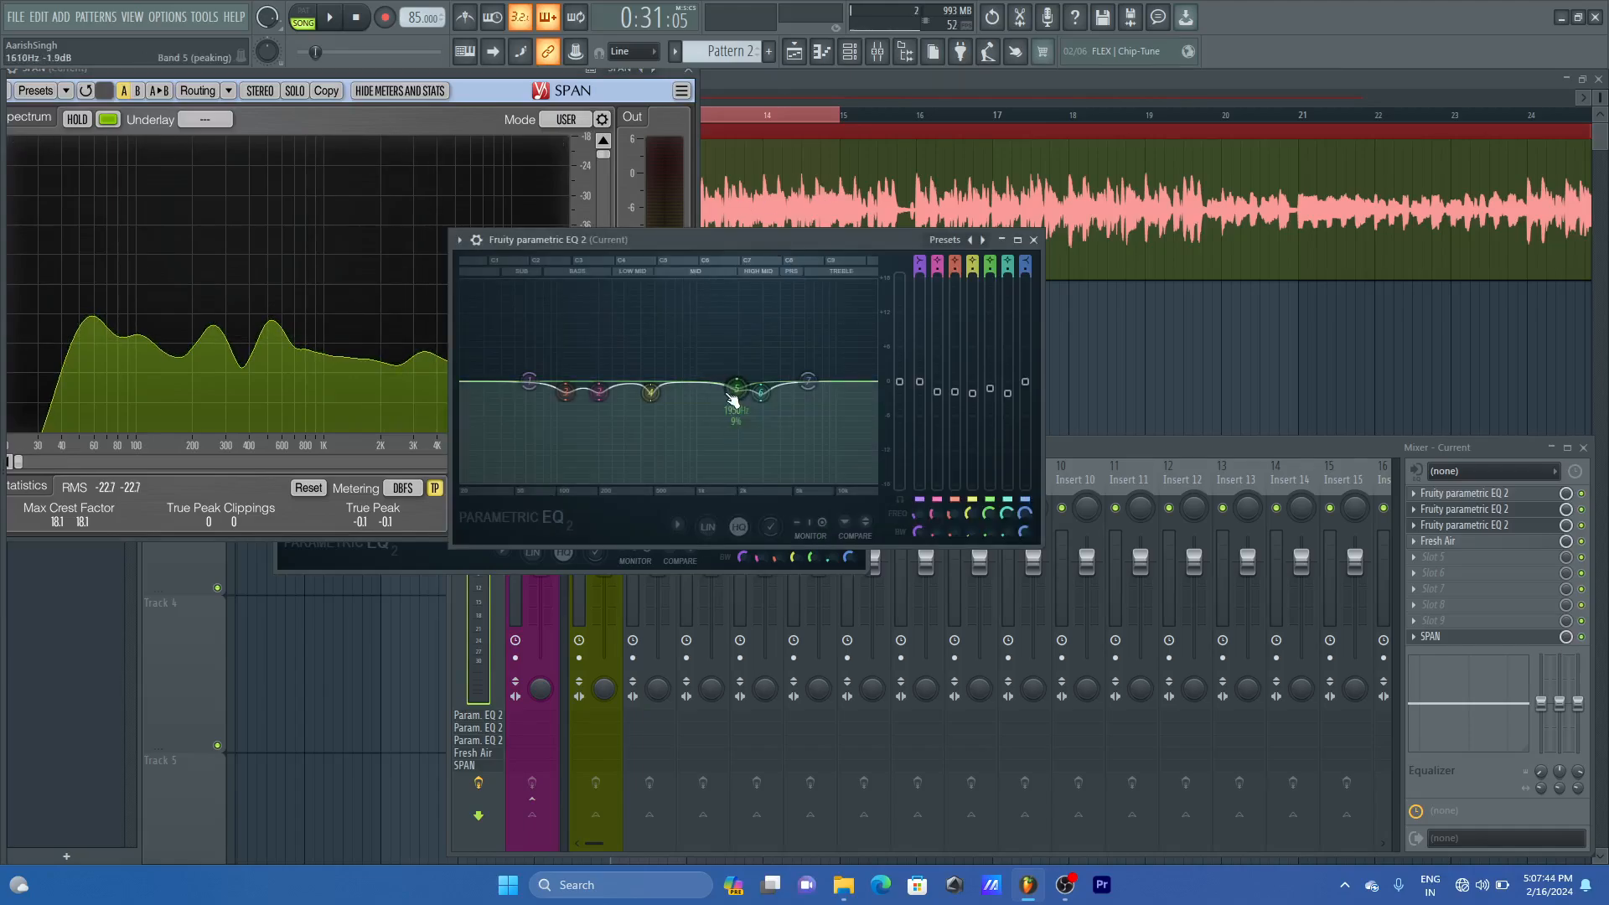
left_click(1492, 528)
key("space")
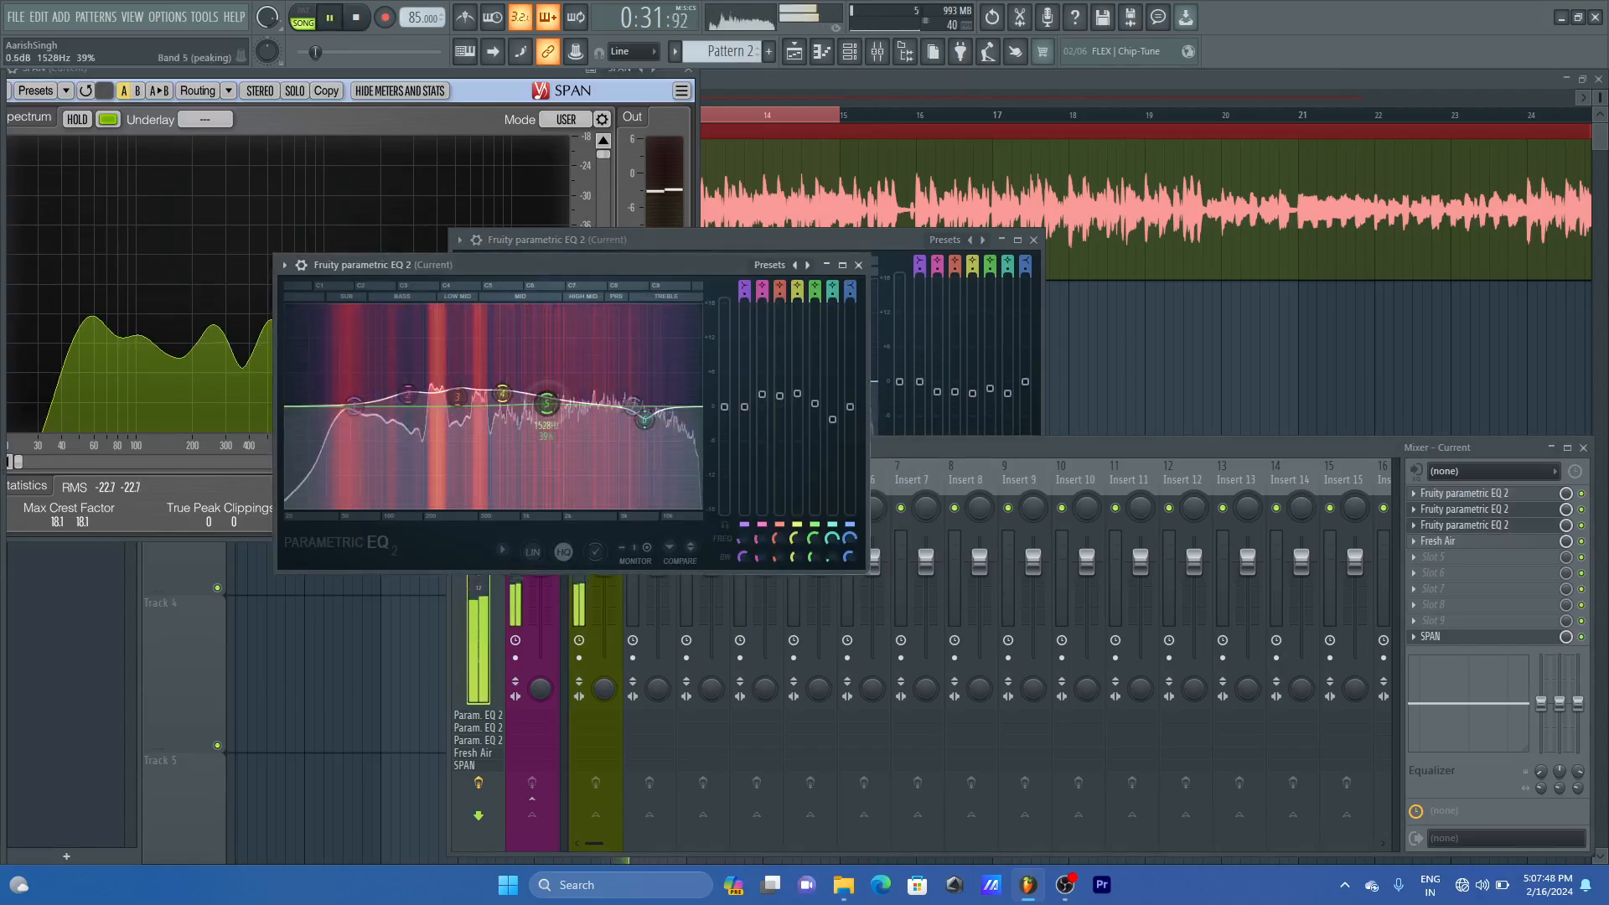
mouse_move(546, 404)
left_mouse_down()
mouse_move(537, 390)
mouse_move(574, 388)
left_mouse_up()
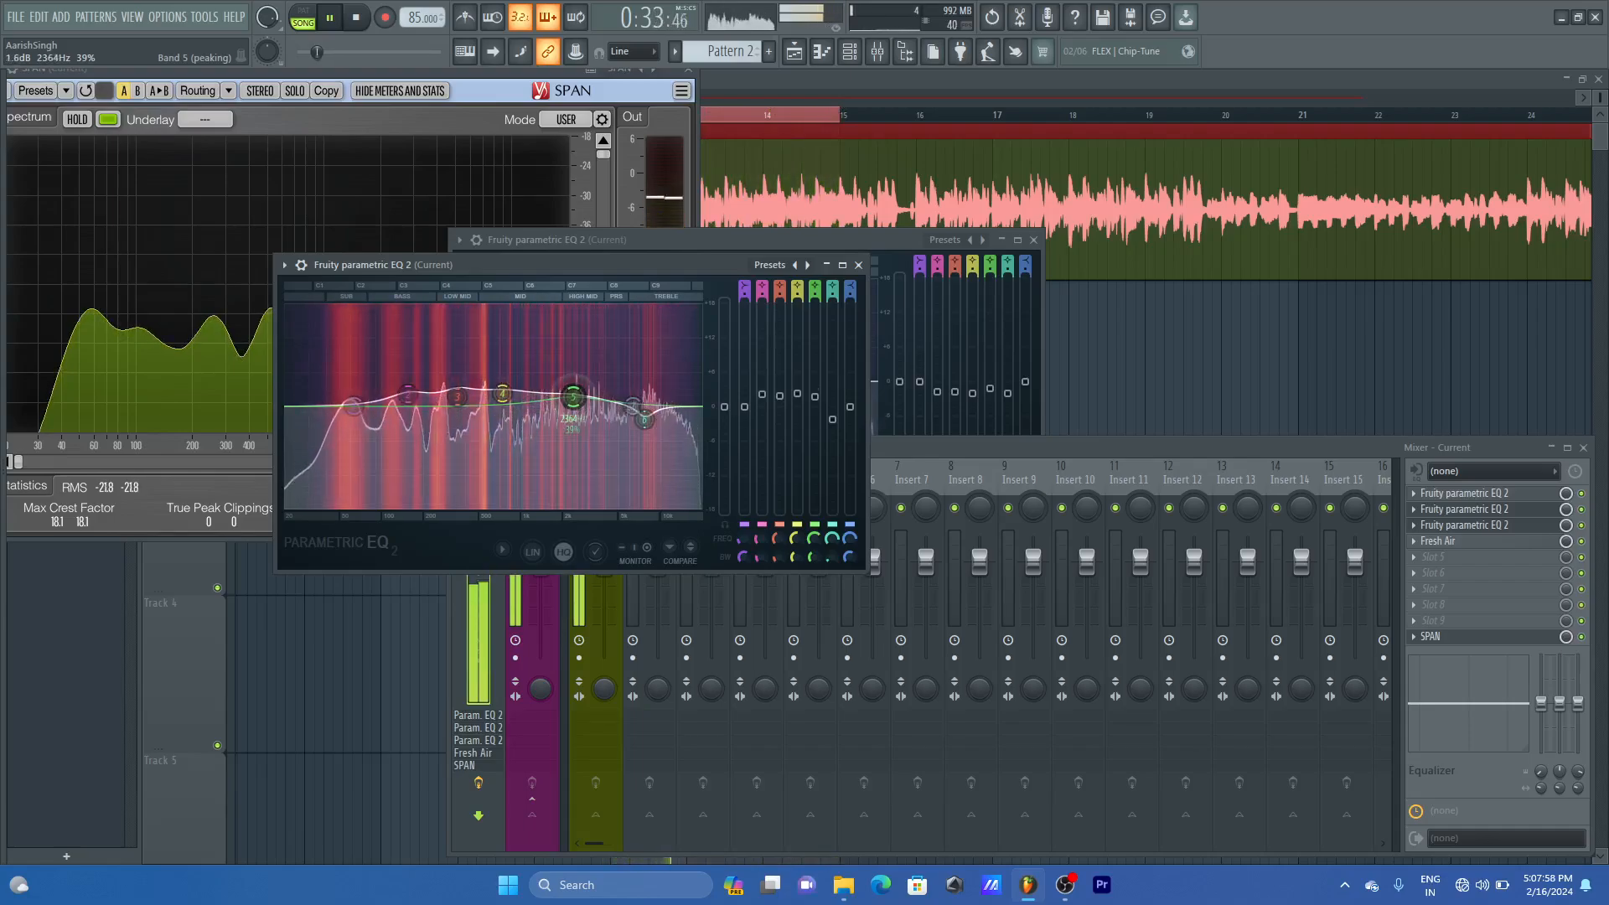
left_click_drag(574, 397, 458, 401)
key("space")
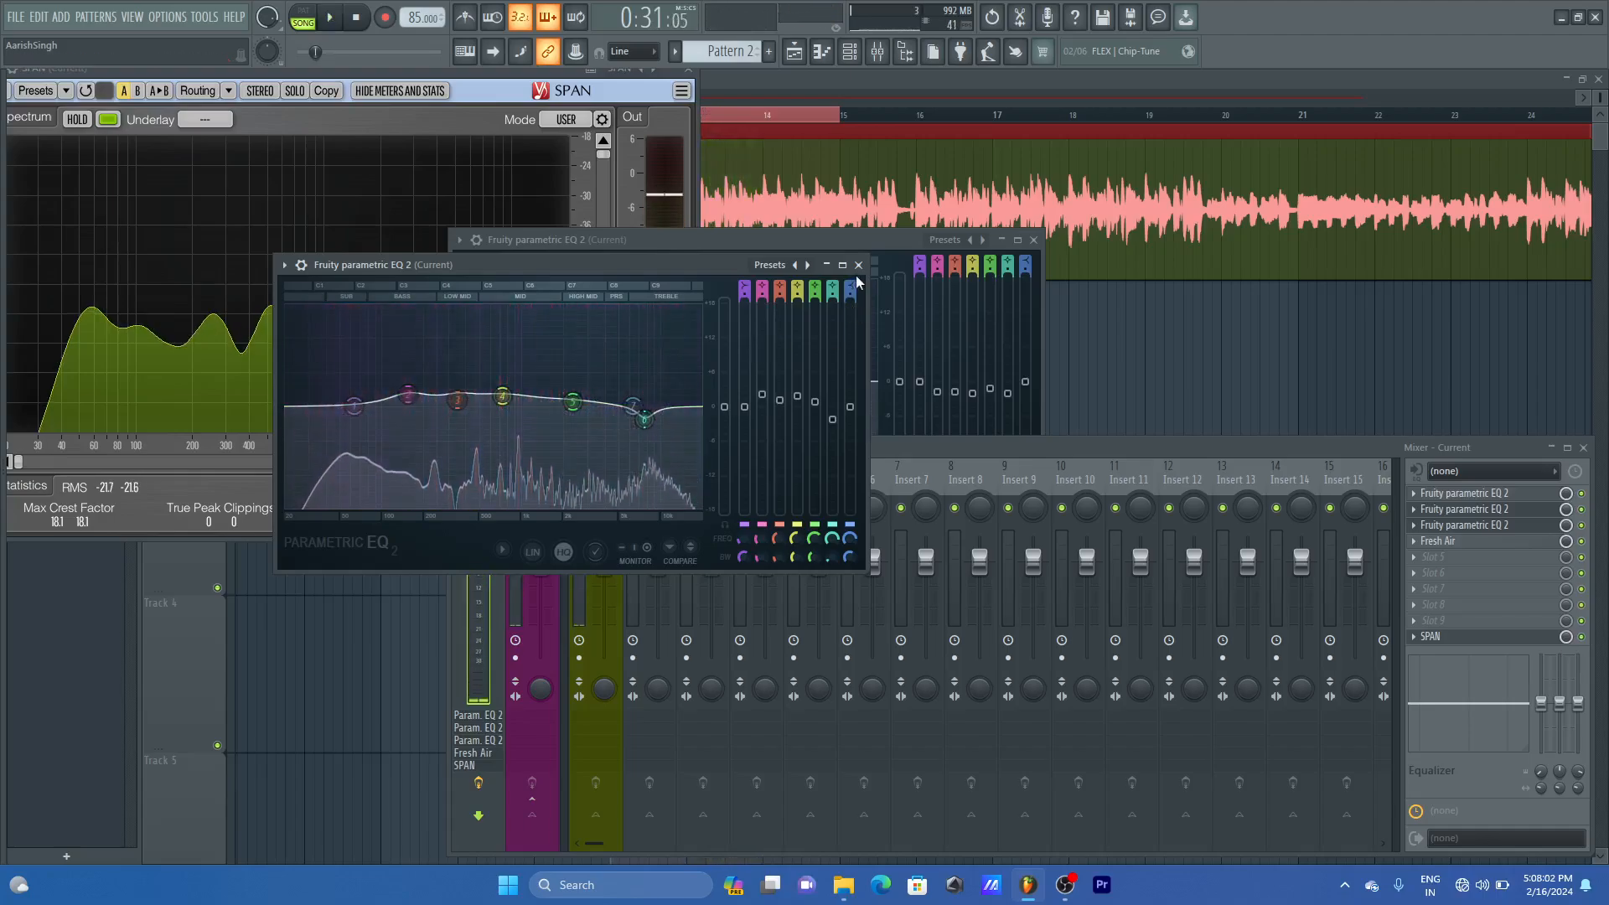
left_click(859, 266)
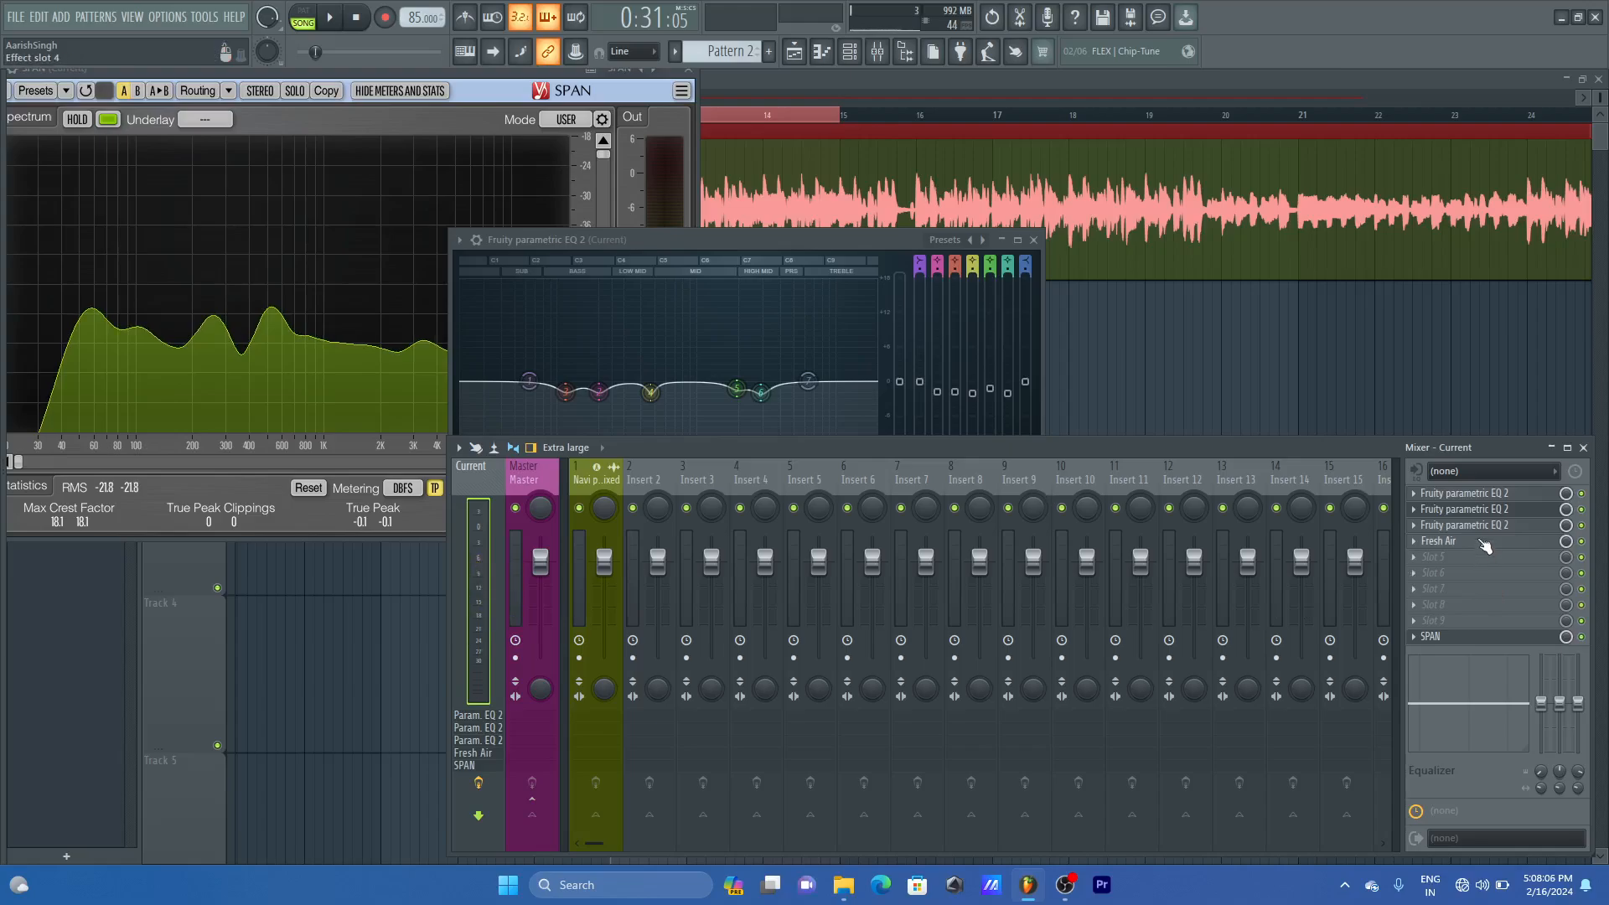
- Compare the Current track with its effects bypassed and enabled during playback, and inspect the low-mid dip and mid peak in SPAN
left_click(484, 782)
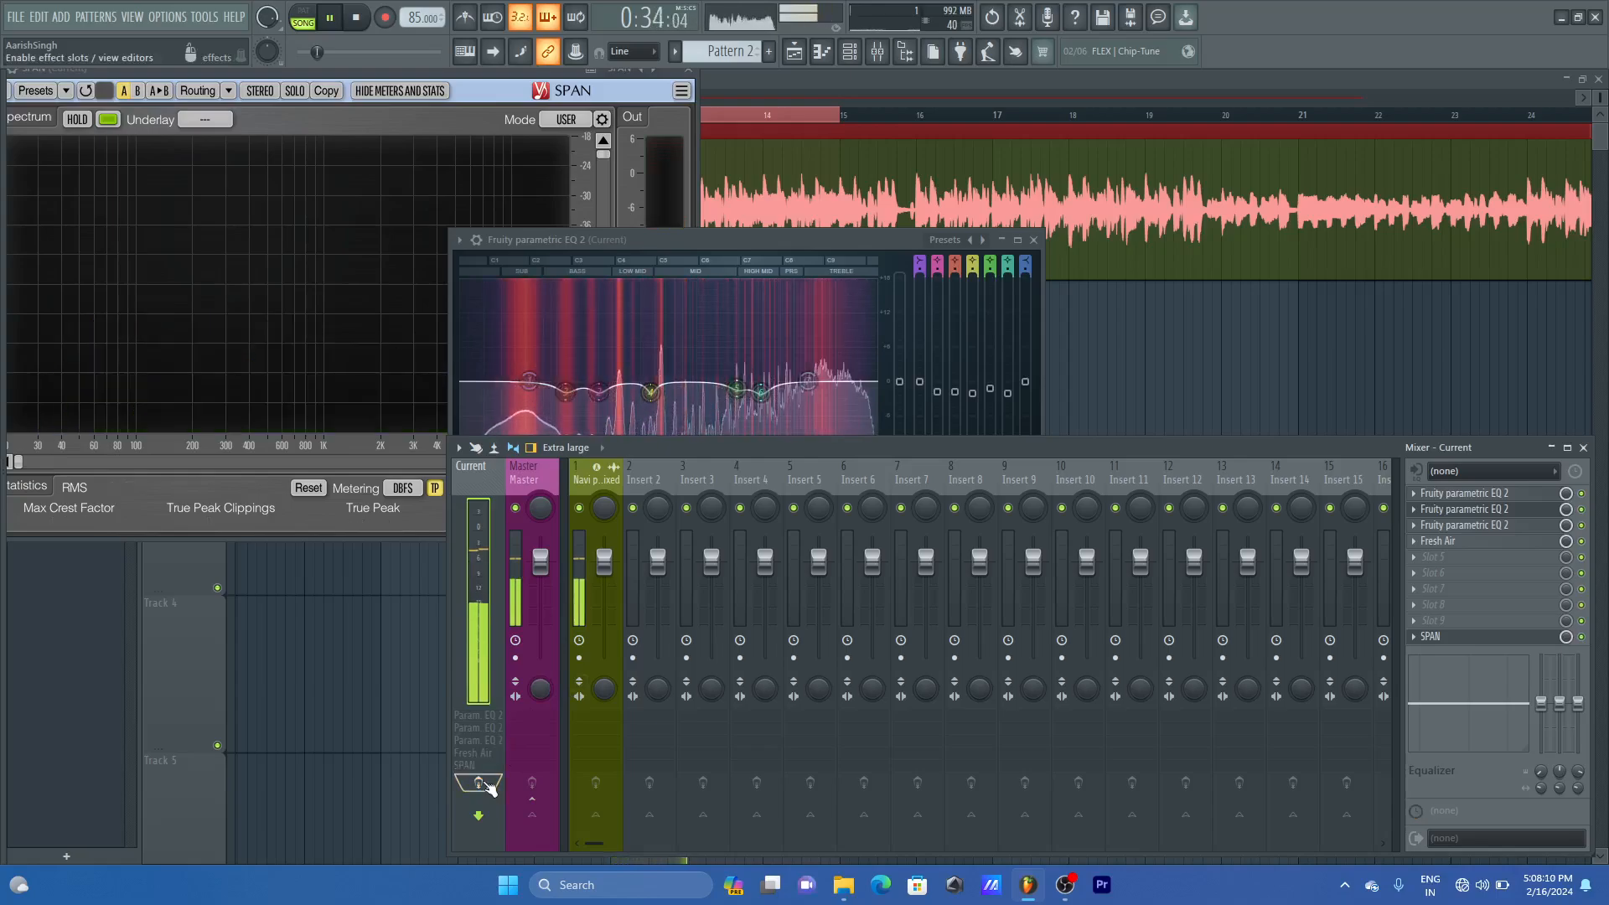
left_click(485, 783)
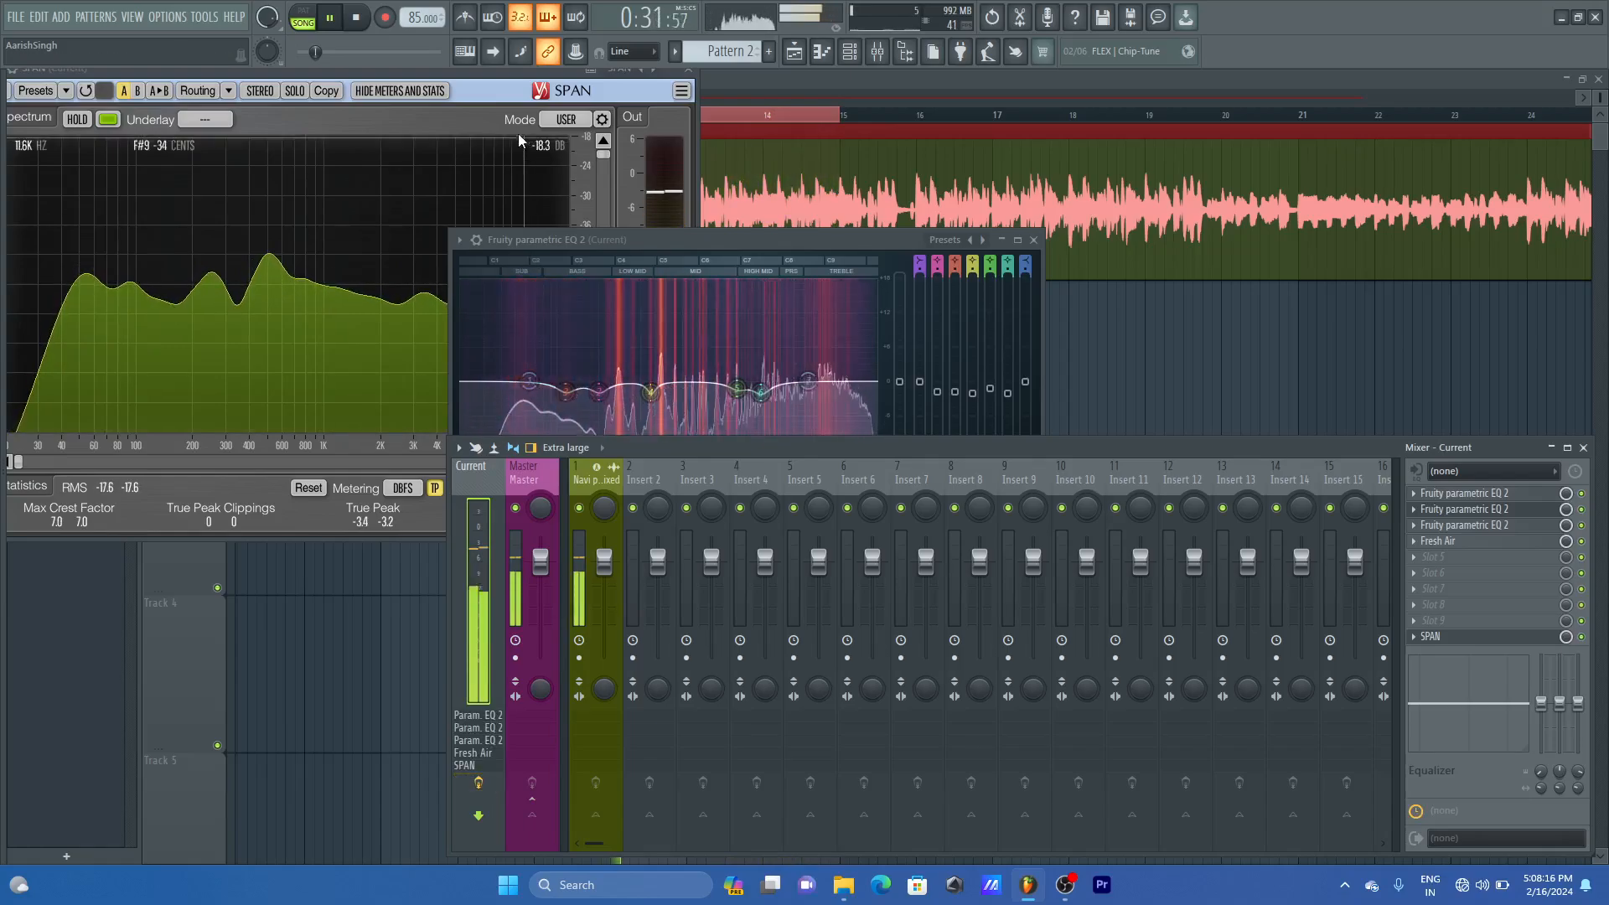
left_click(481, 73)
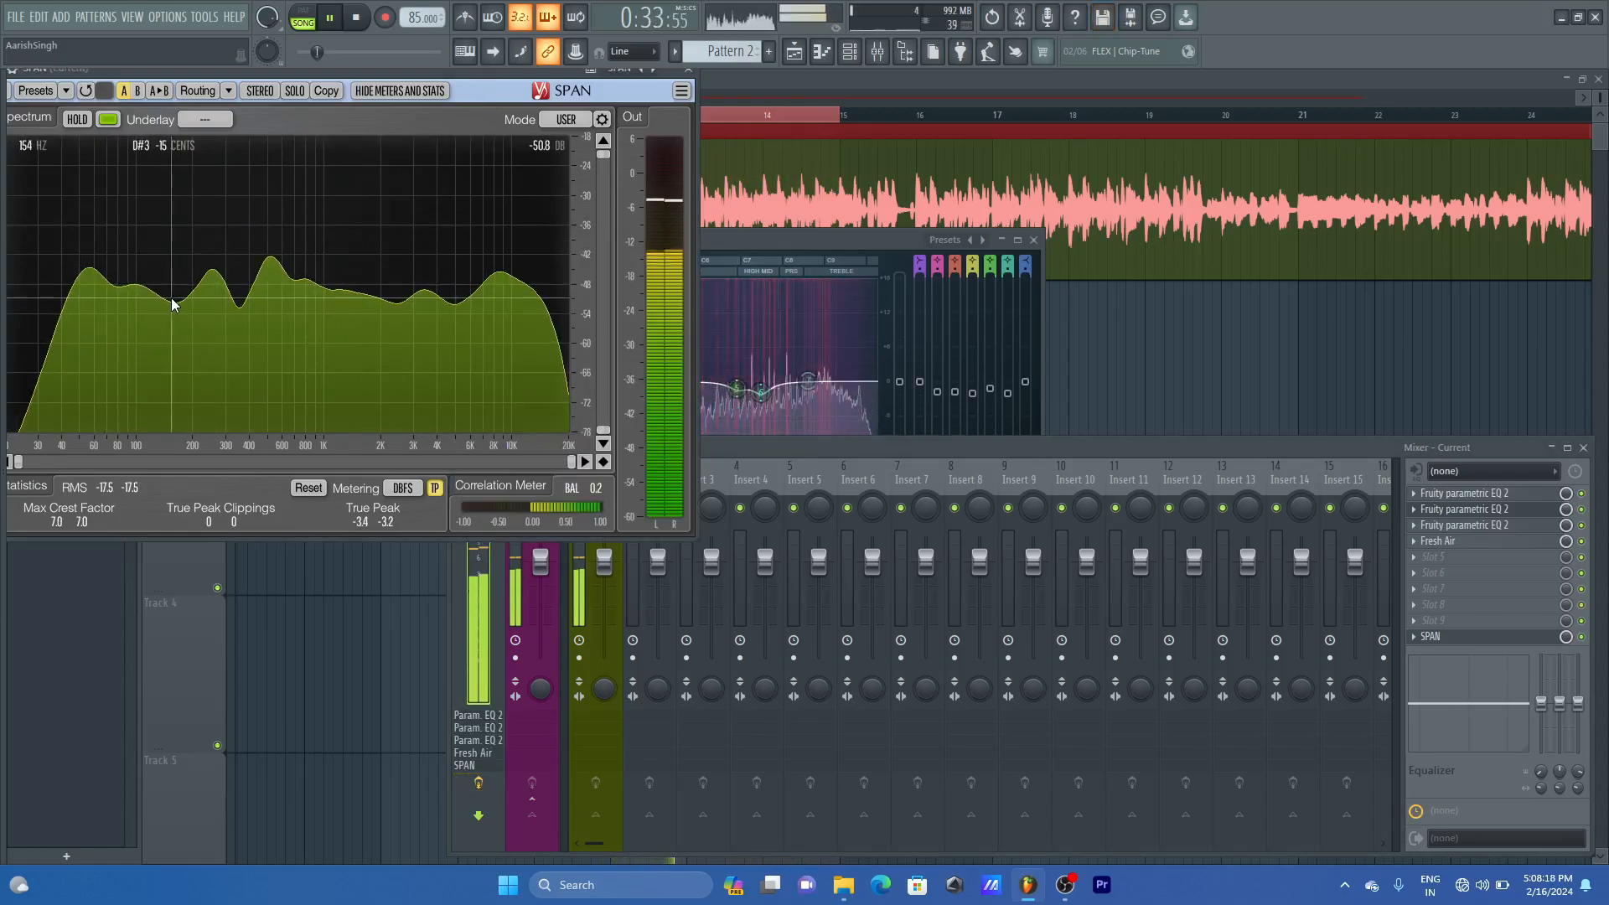
key("space")
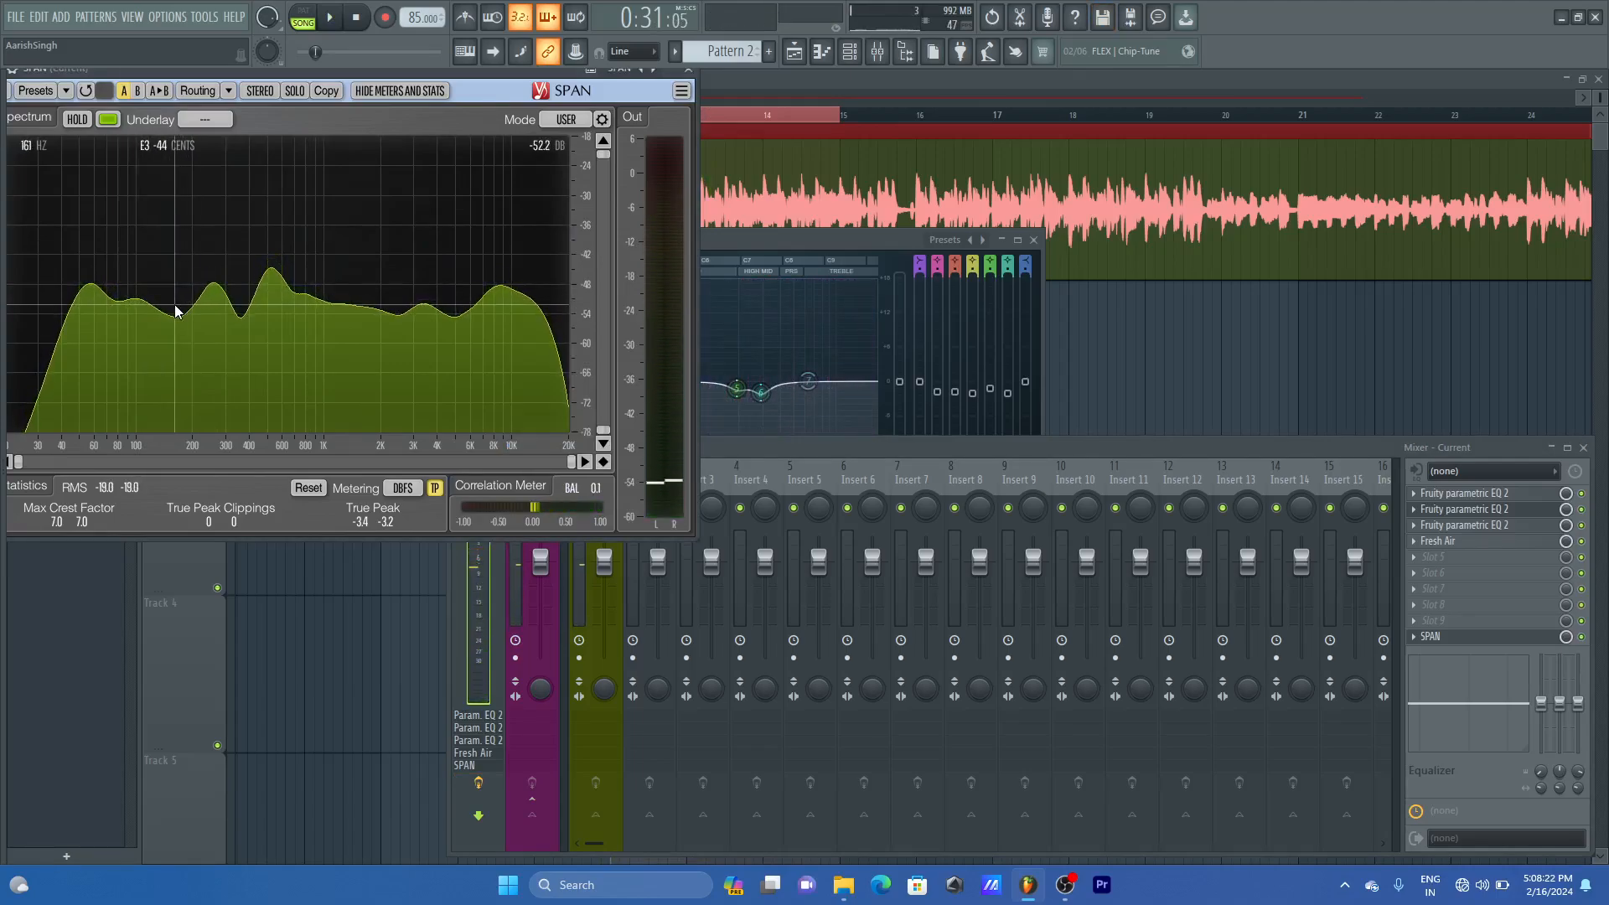
left_click(269, 295)
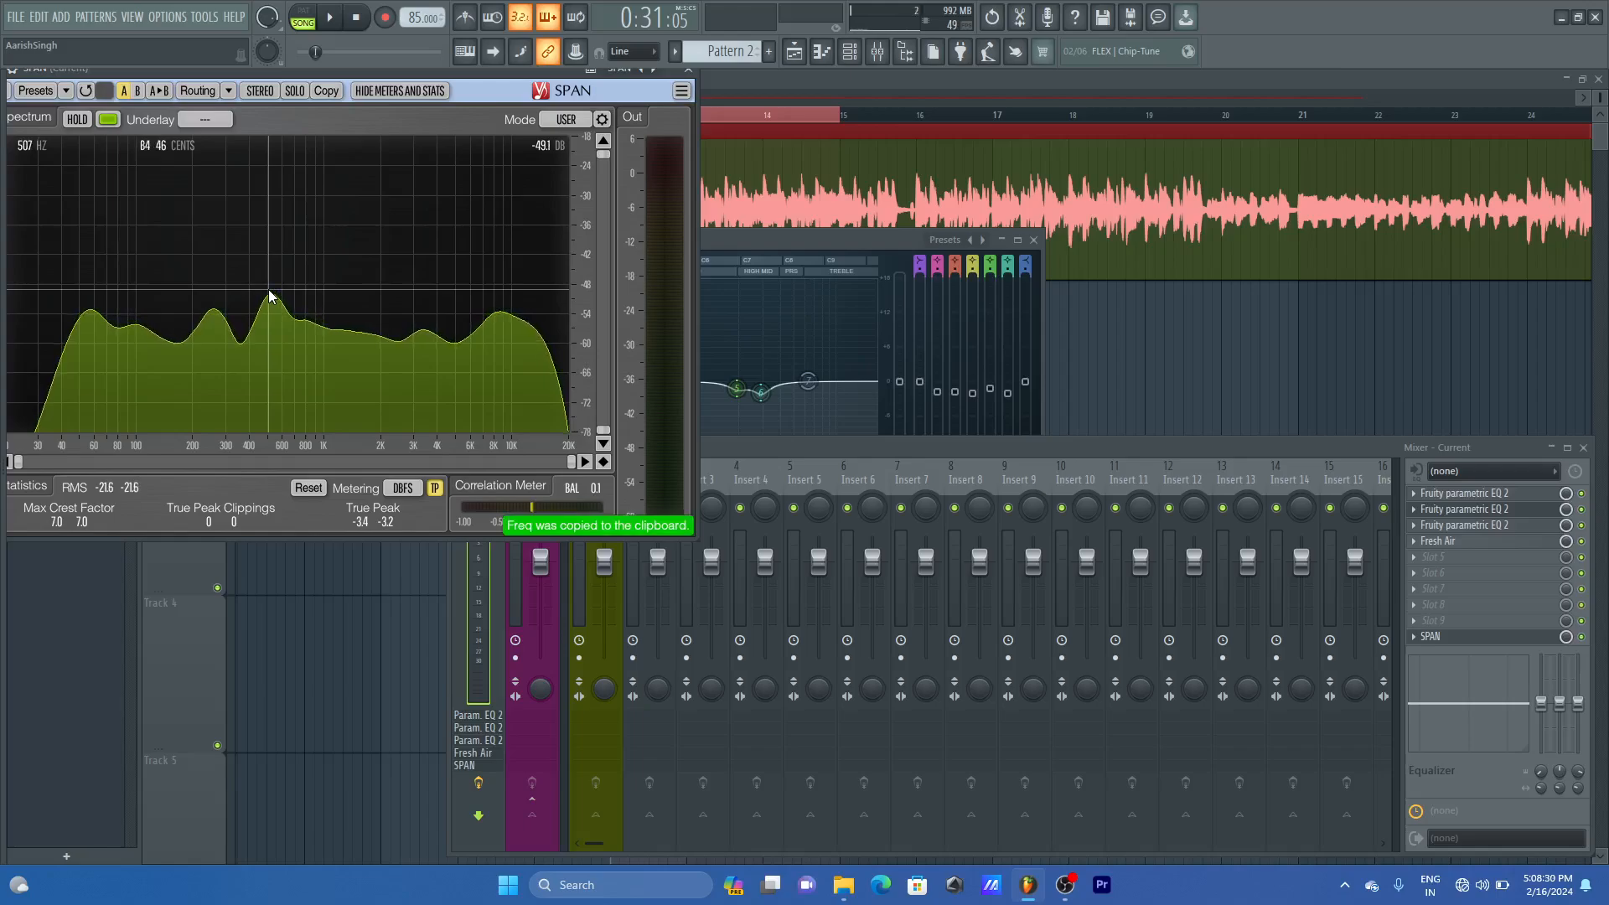
left_click(913, 450)
left_click(1513, 513)
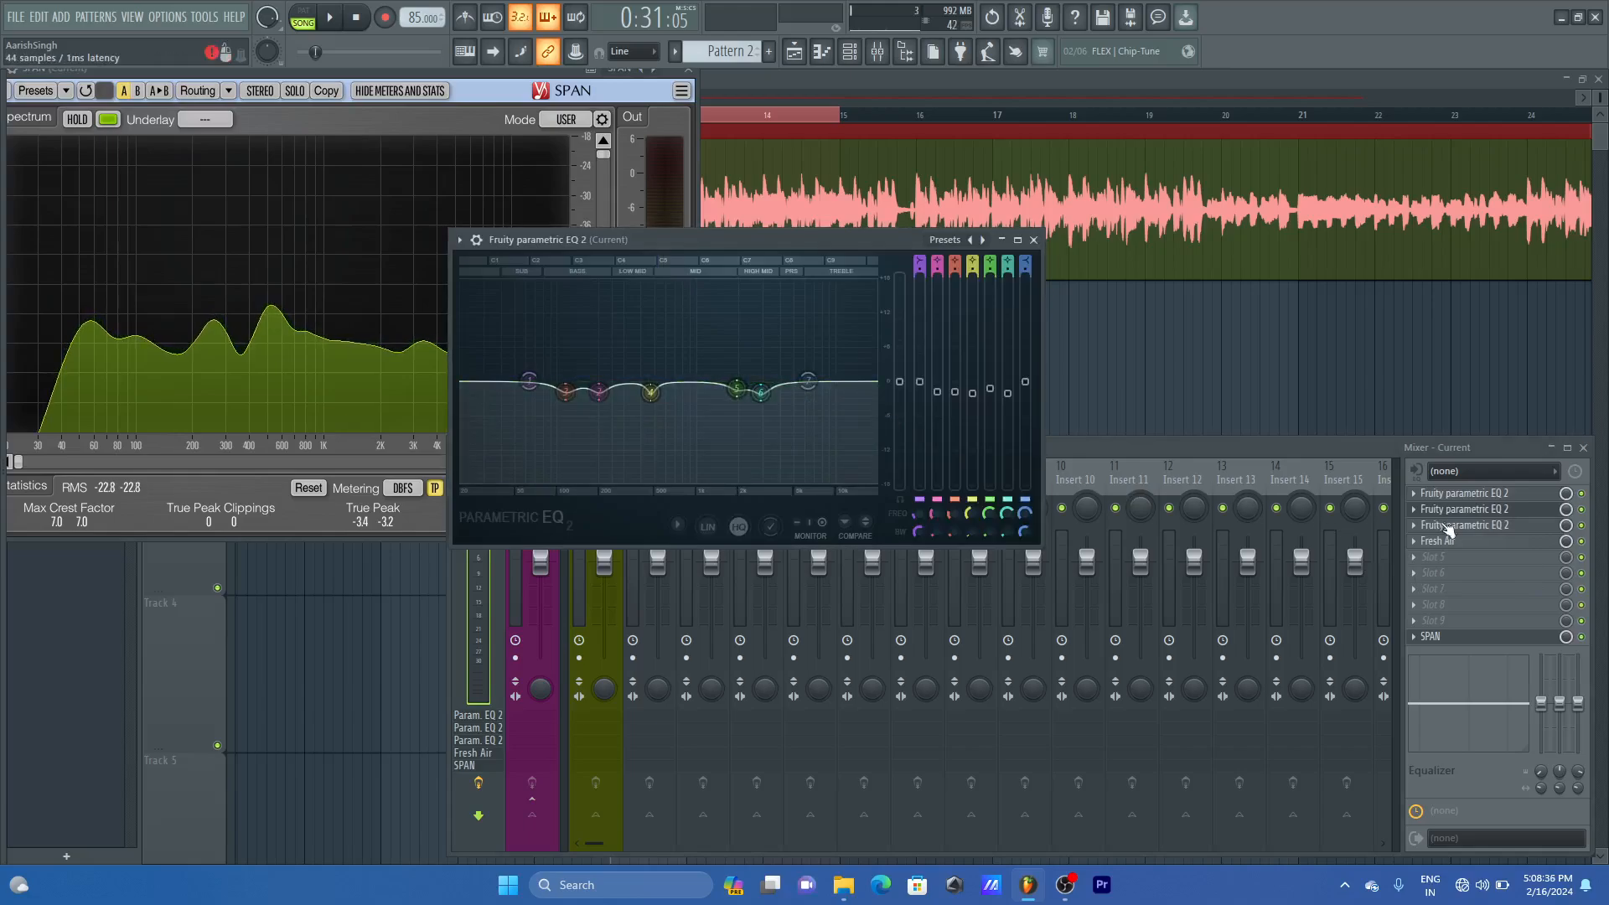
left_click(1500, 527)
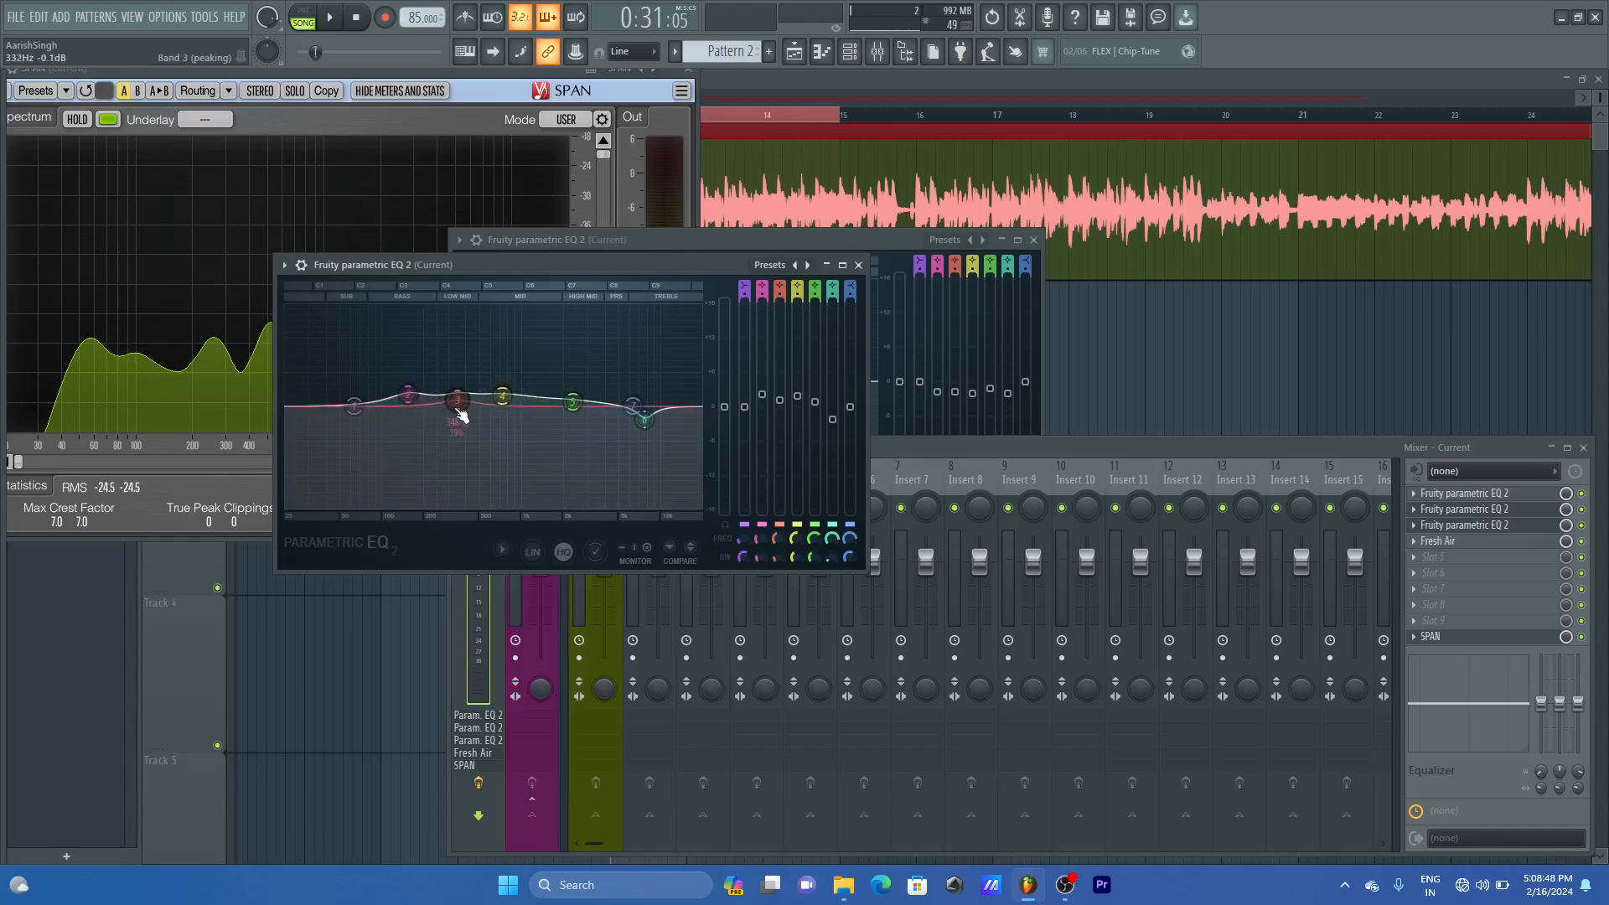
right_click(507, 406)
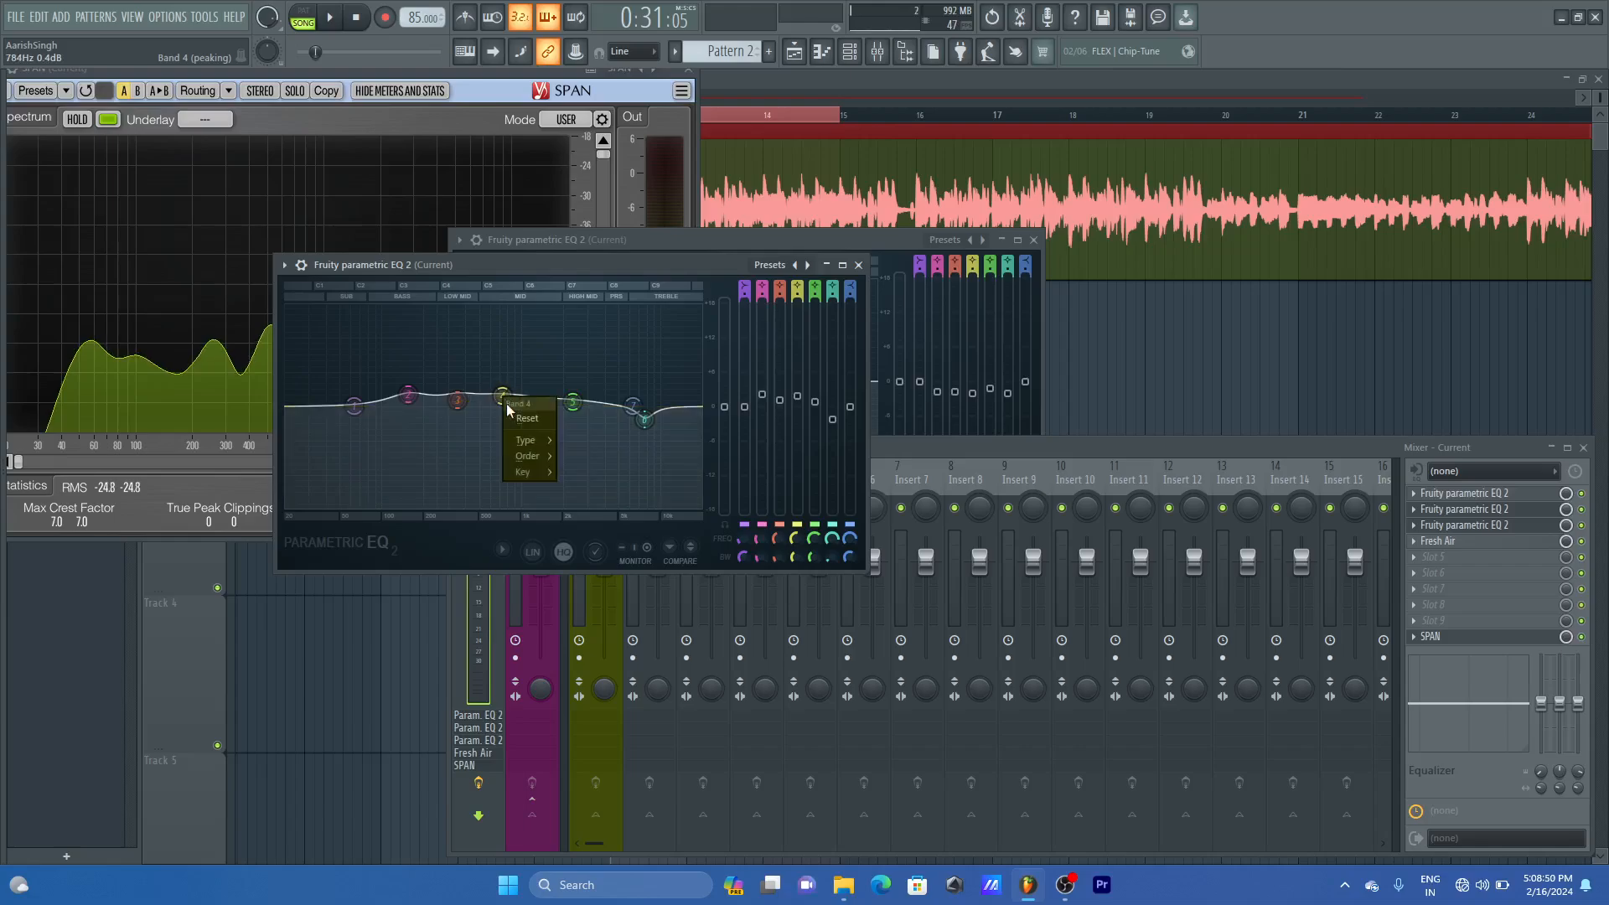
mouse_move(537, 482)
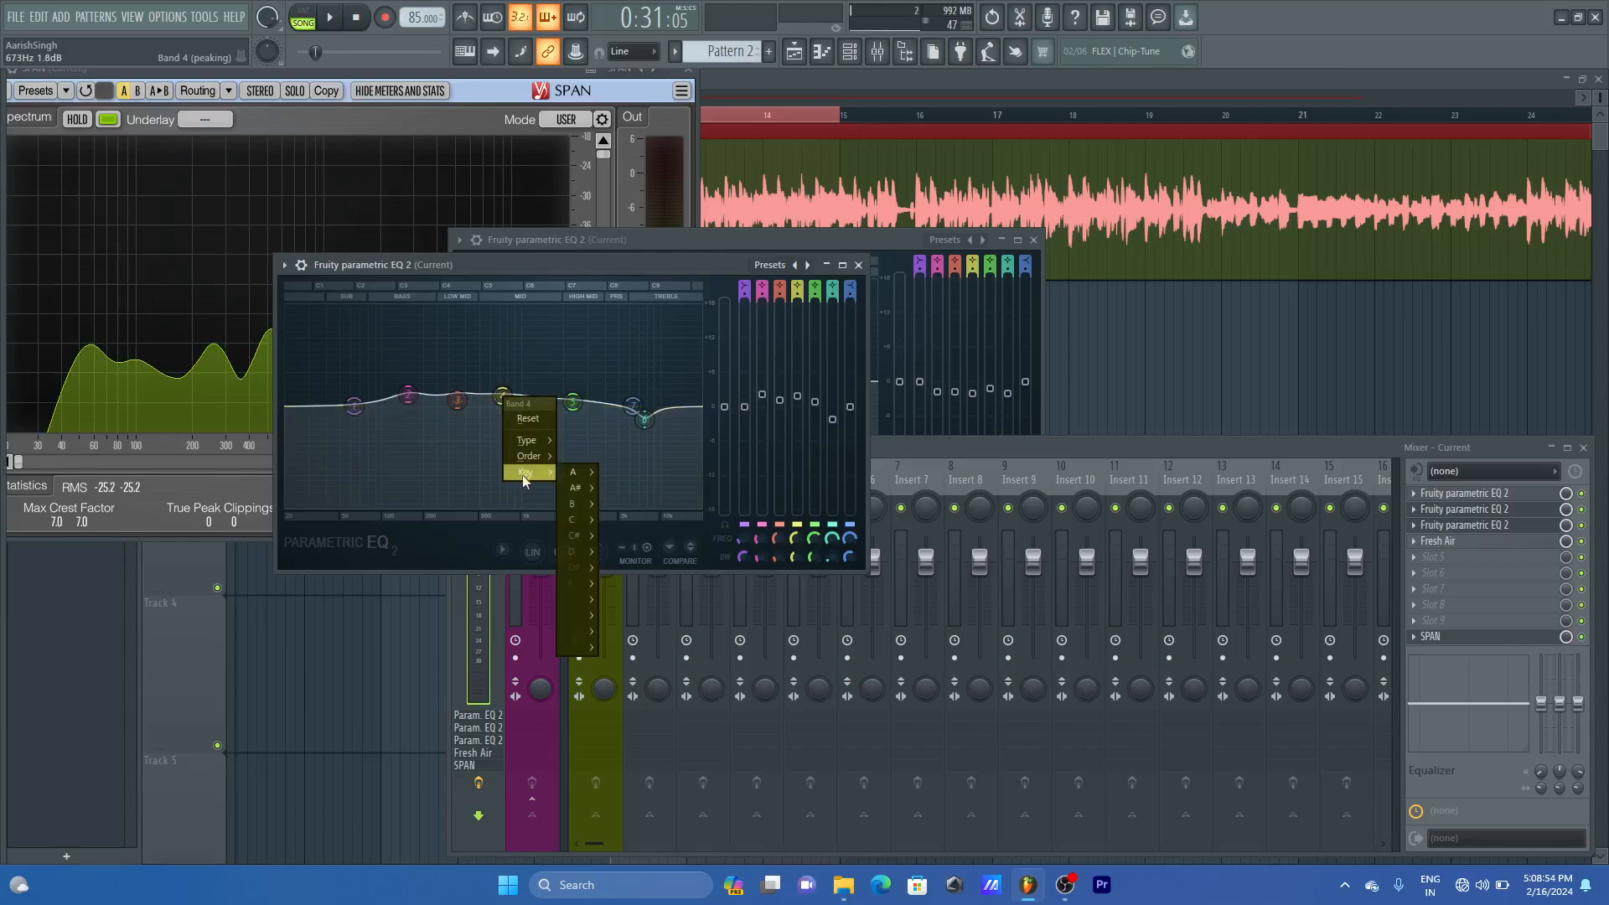
left_click(505, 394)
right_click(505, 397)
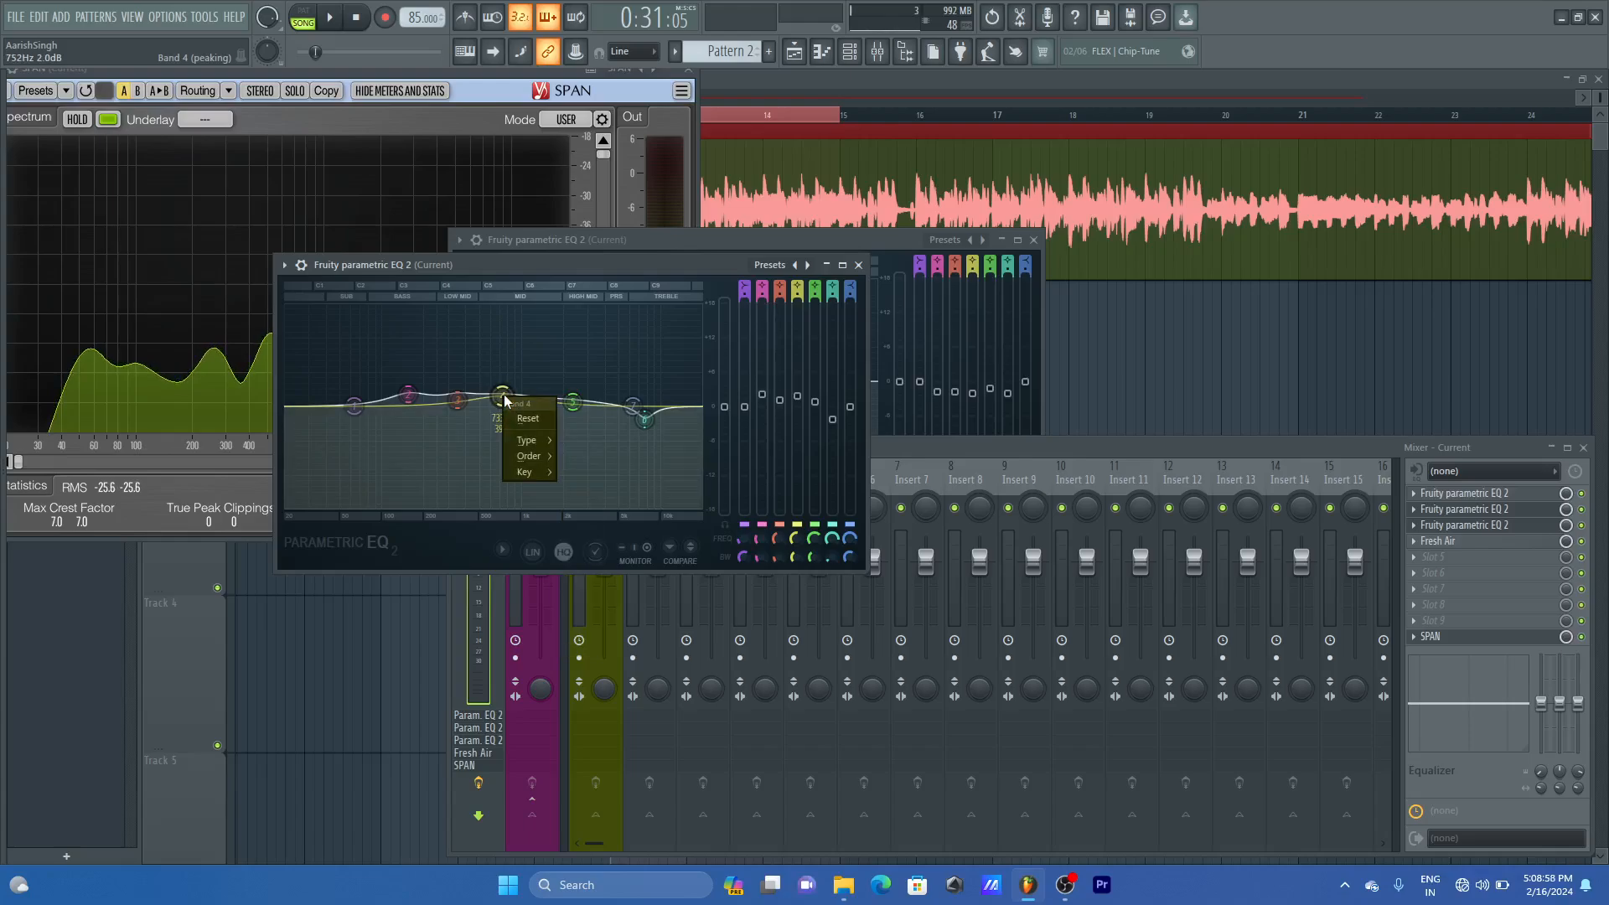
left_click(504, 394)
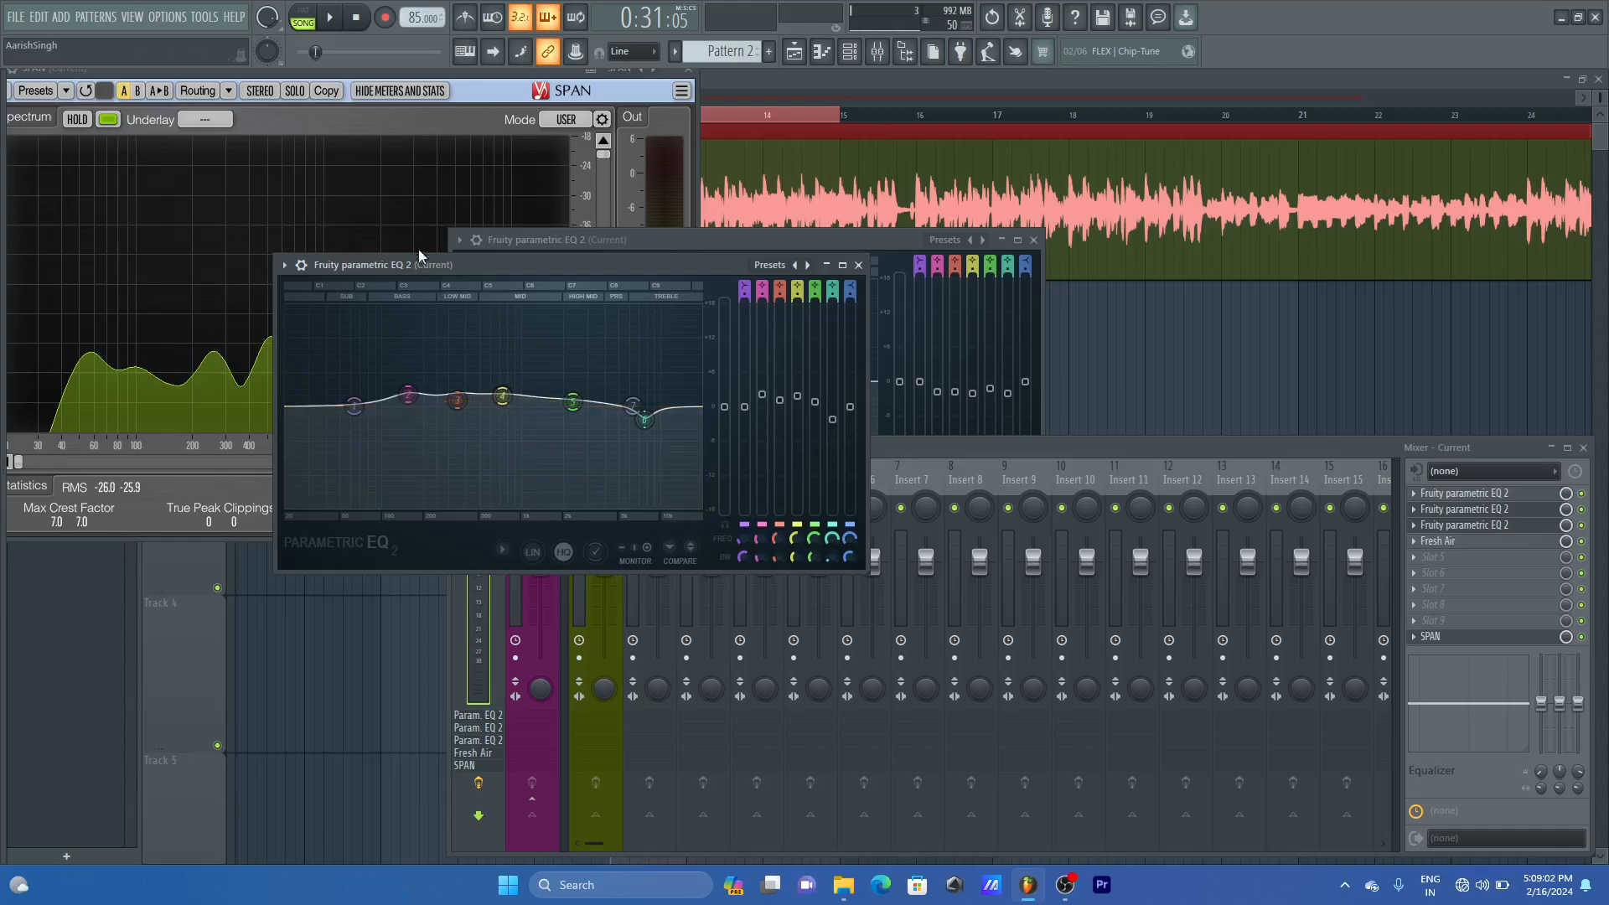
- Turn band 4 of the third EQ into a cut of about 1.3 dB near 541 Hz with 94% bandwidth, and close the EQ windows
left_click(337, 69)
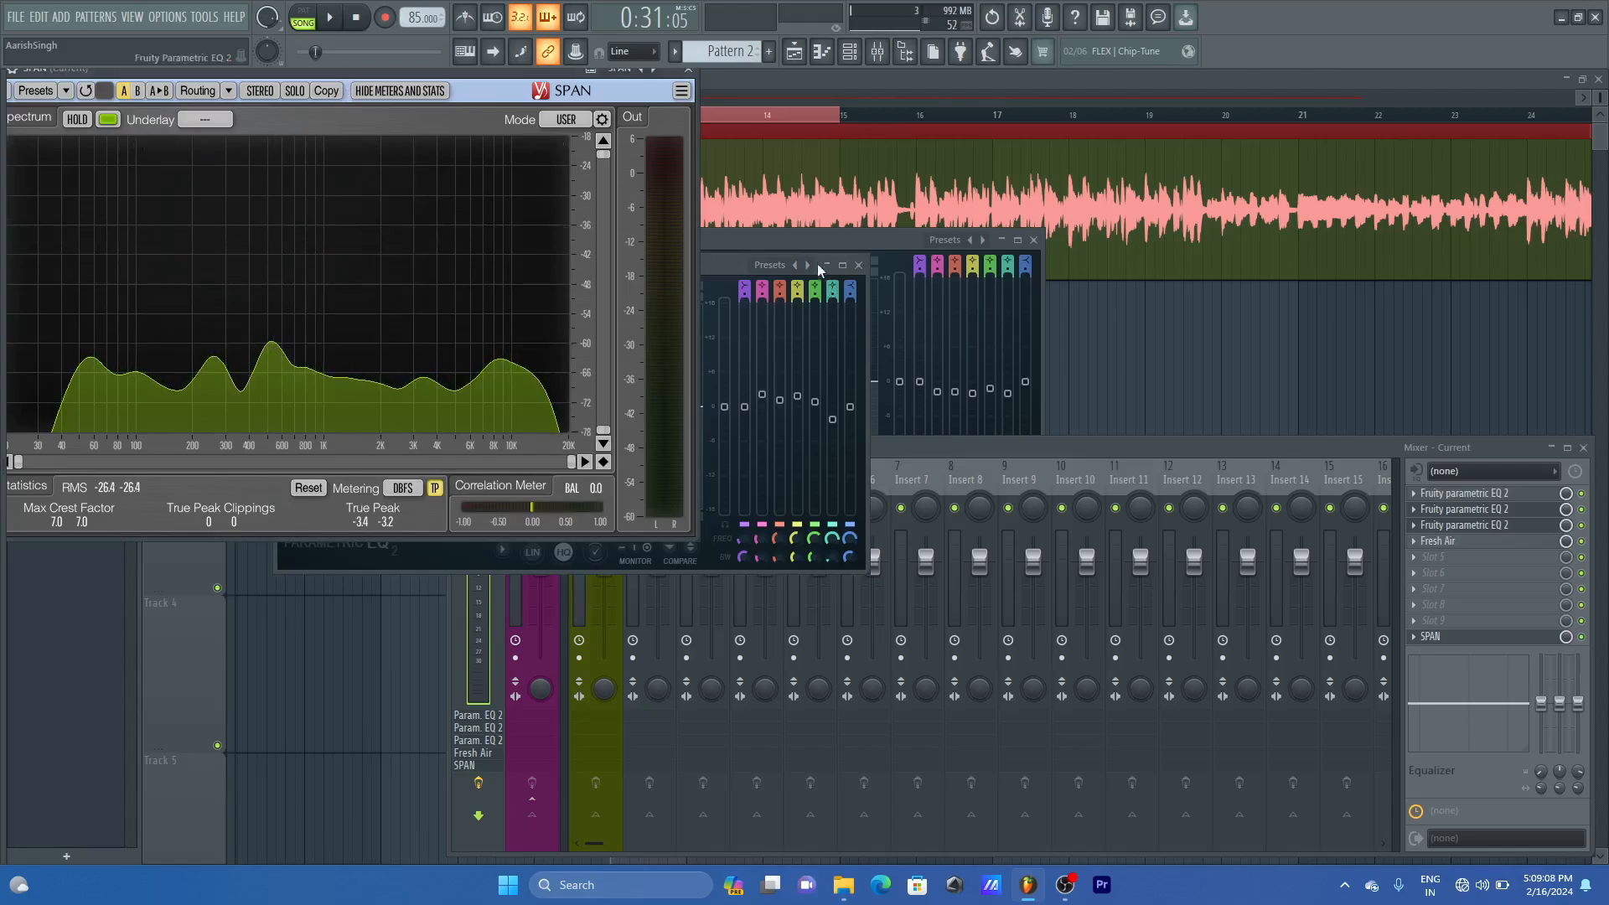
left_click(797, 234)
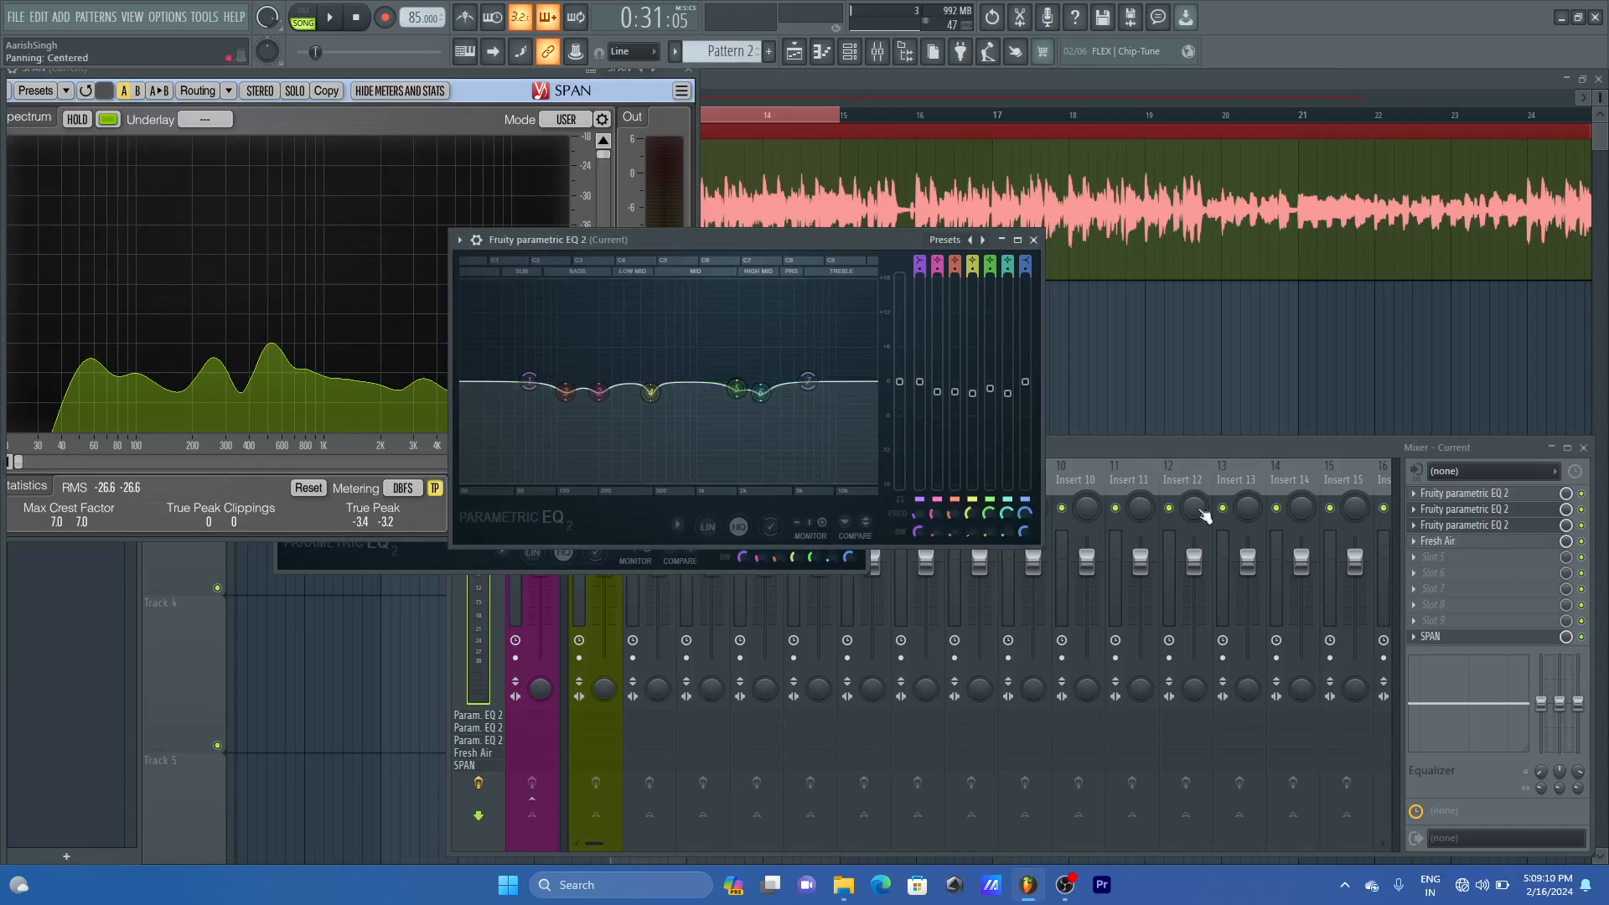
left_click(1500, 525)
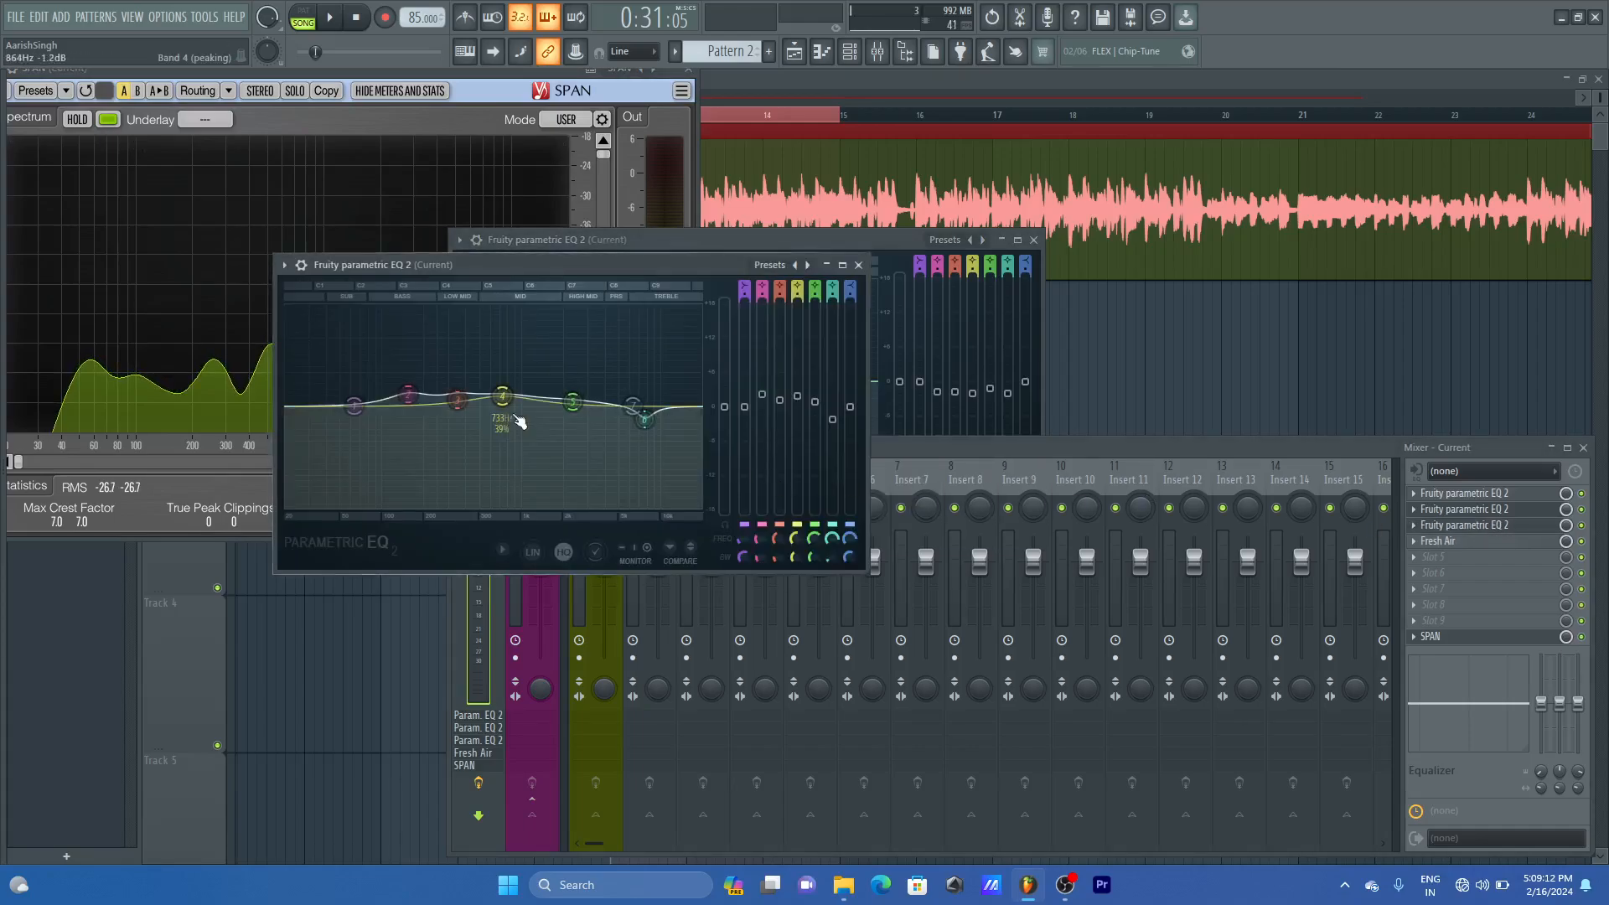
left_click_drag(497, 396, 486, 397)
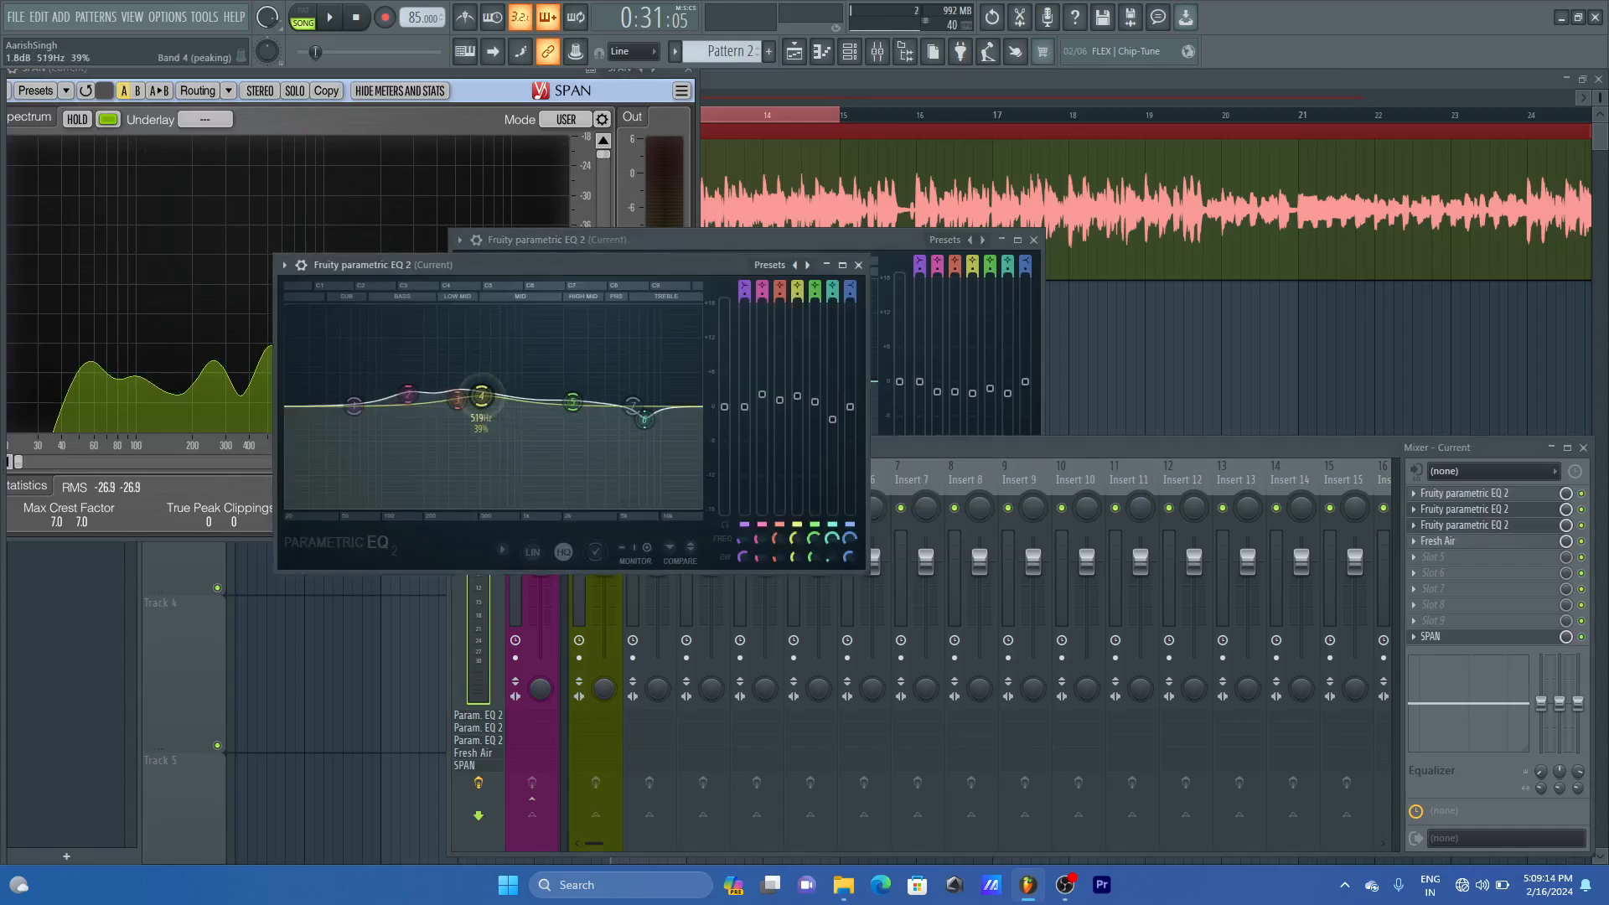
left_click_drag(487, 401, 485, 408)
key("space")
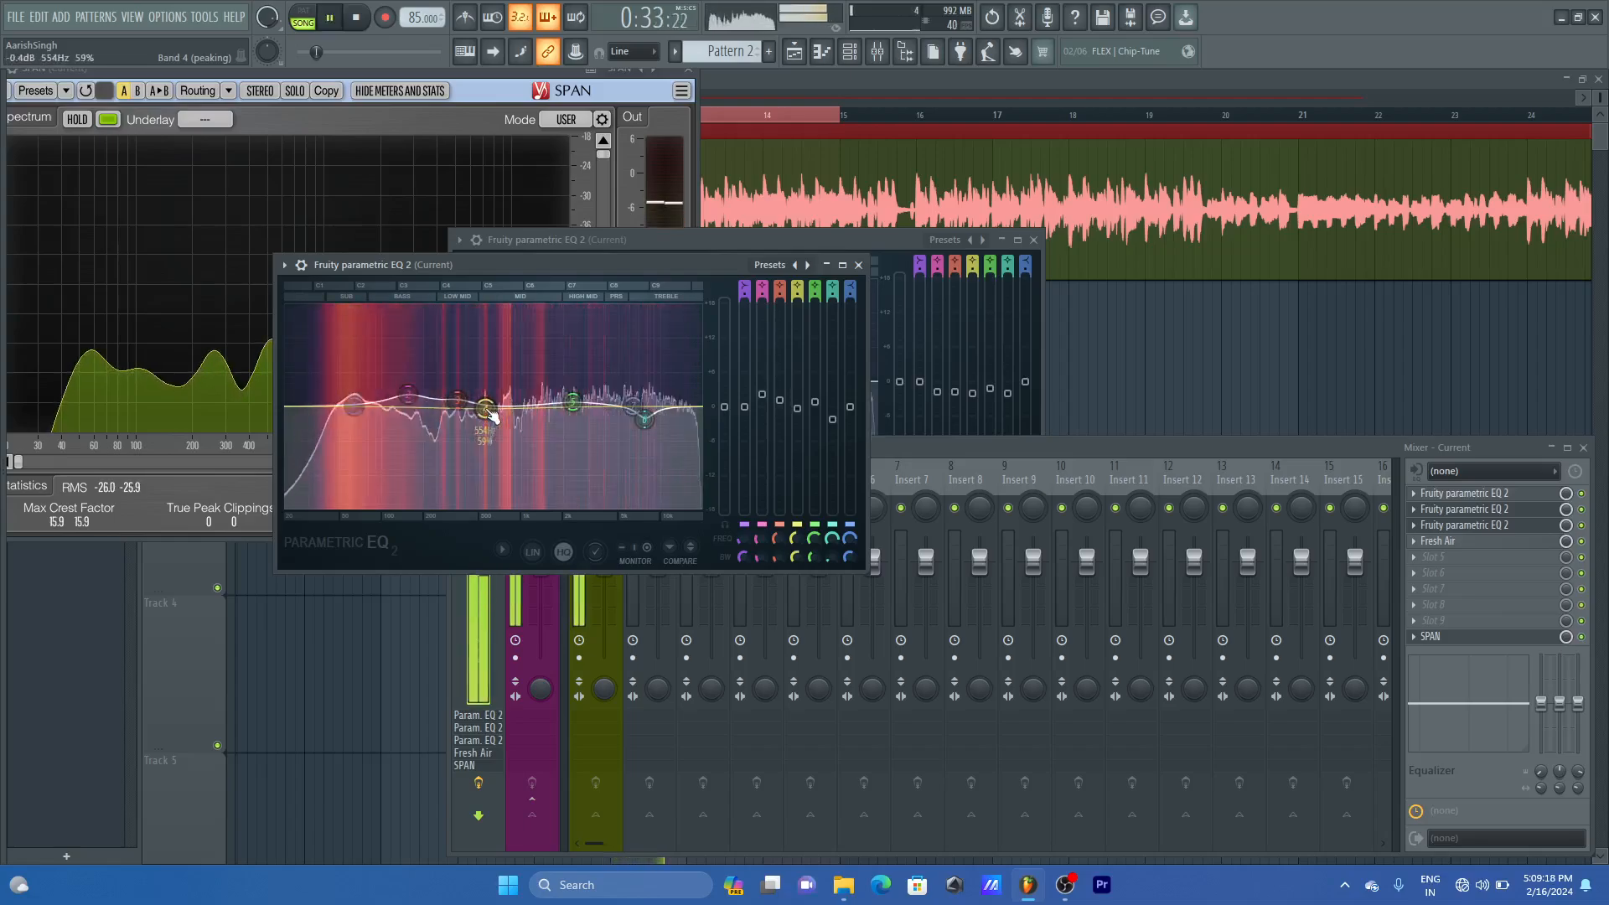
scroll(485, 409, "up", 10)
left_click_drag(485, 409, 483, 413)
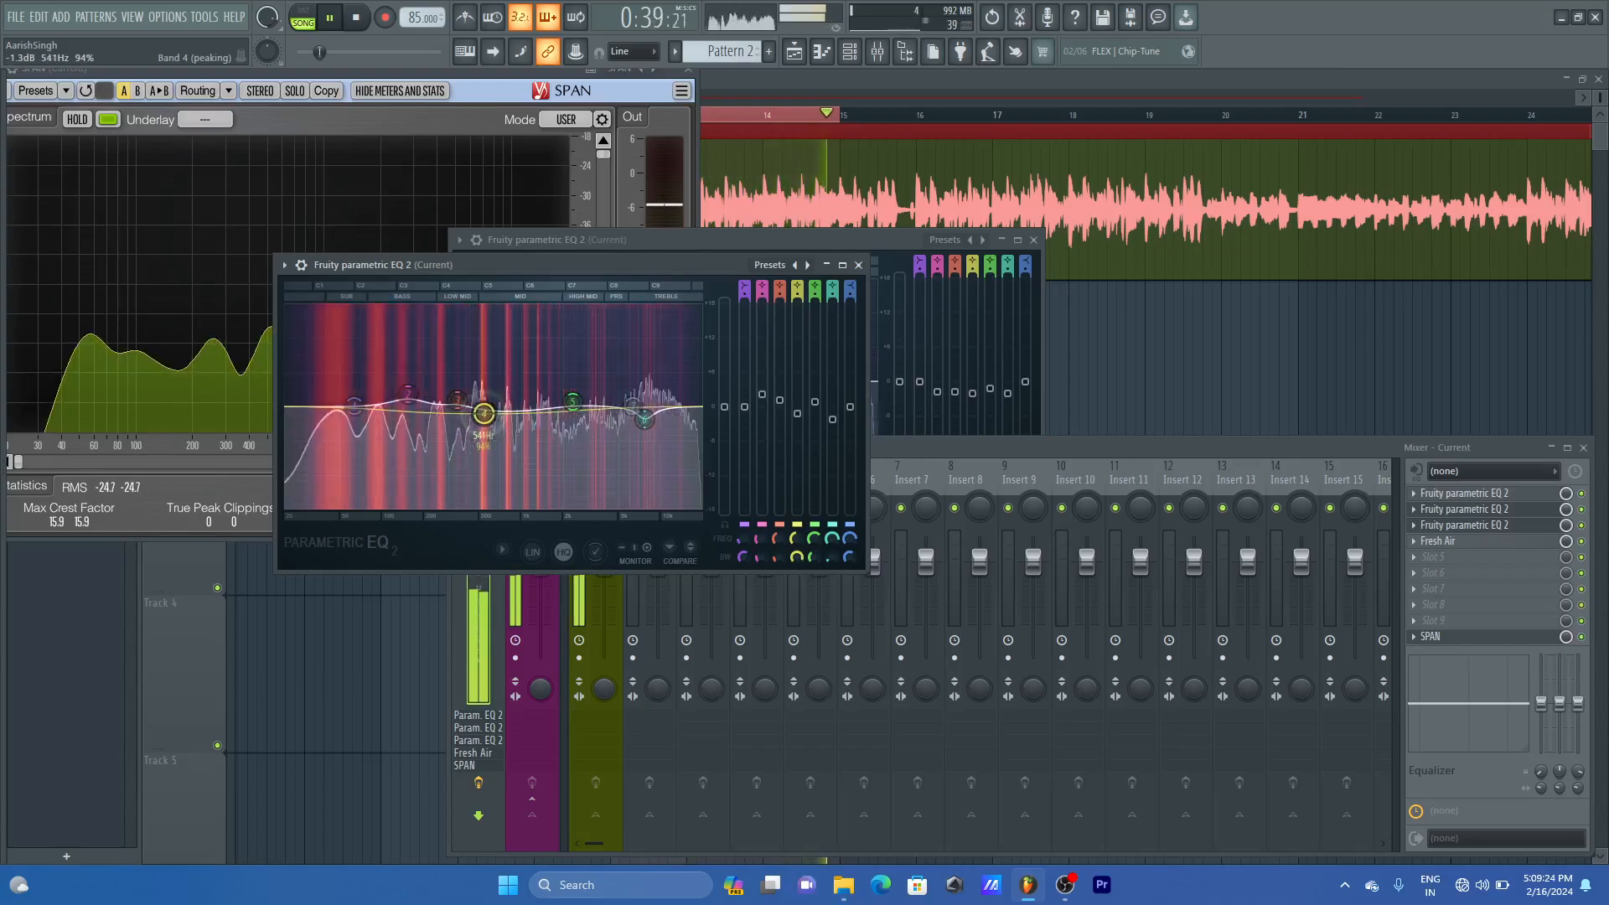
key("space")
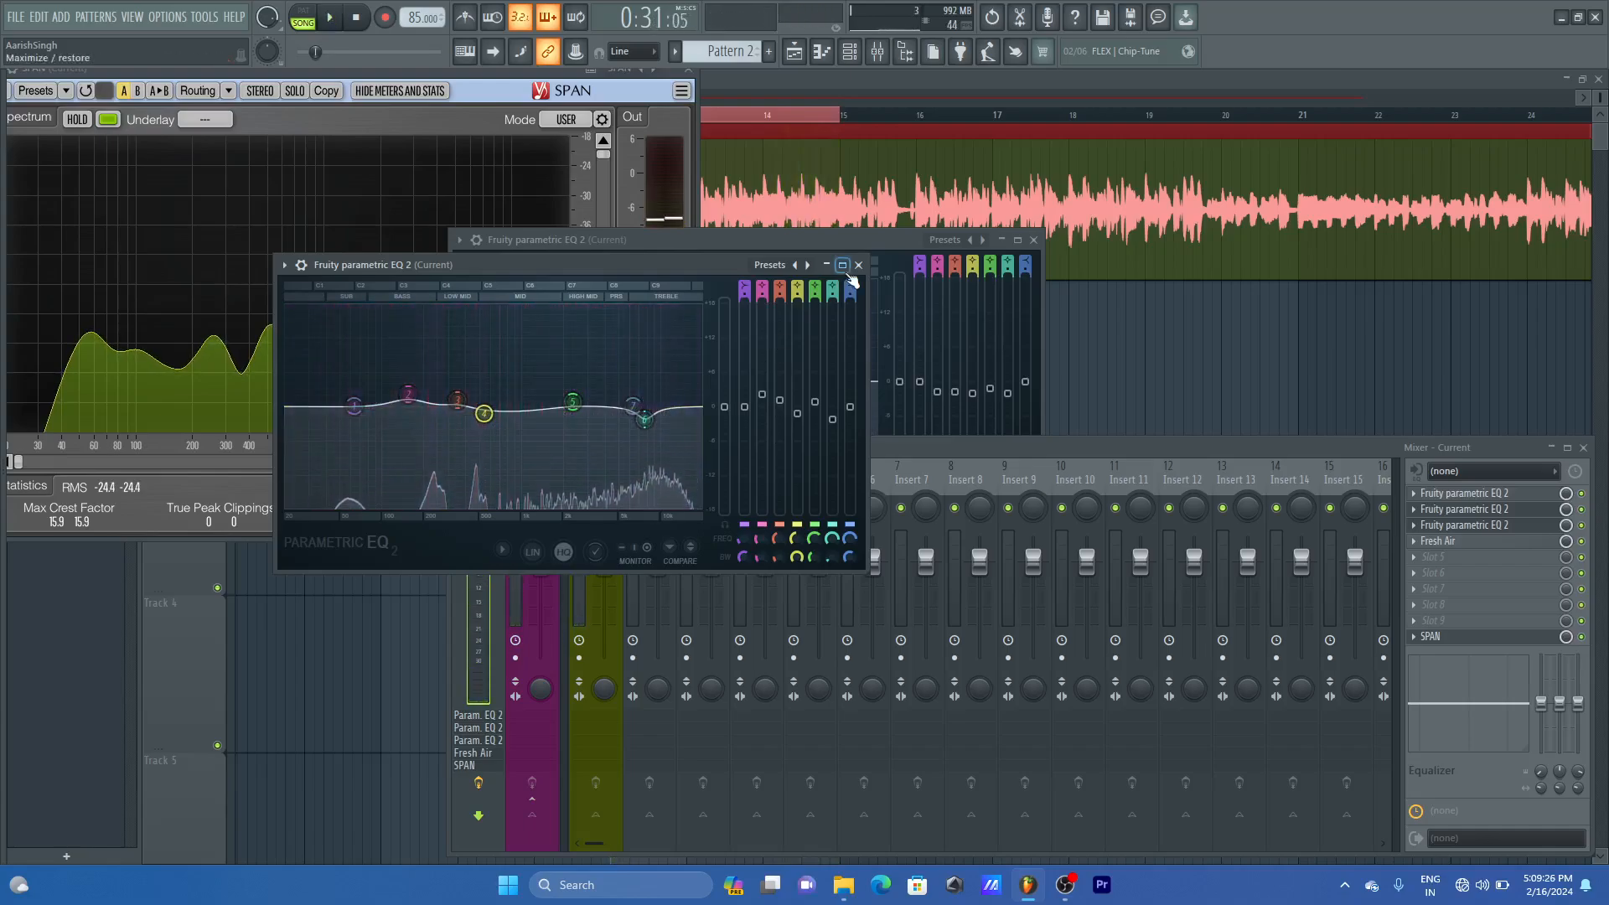
left_click(859, 267)
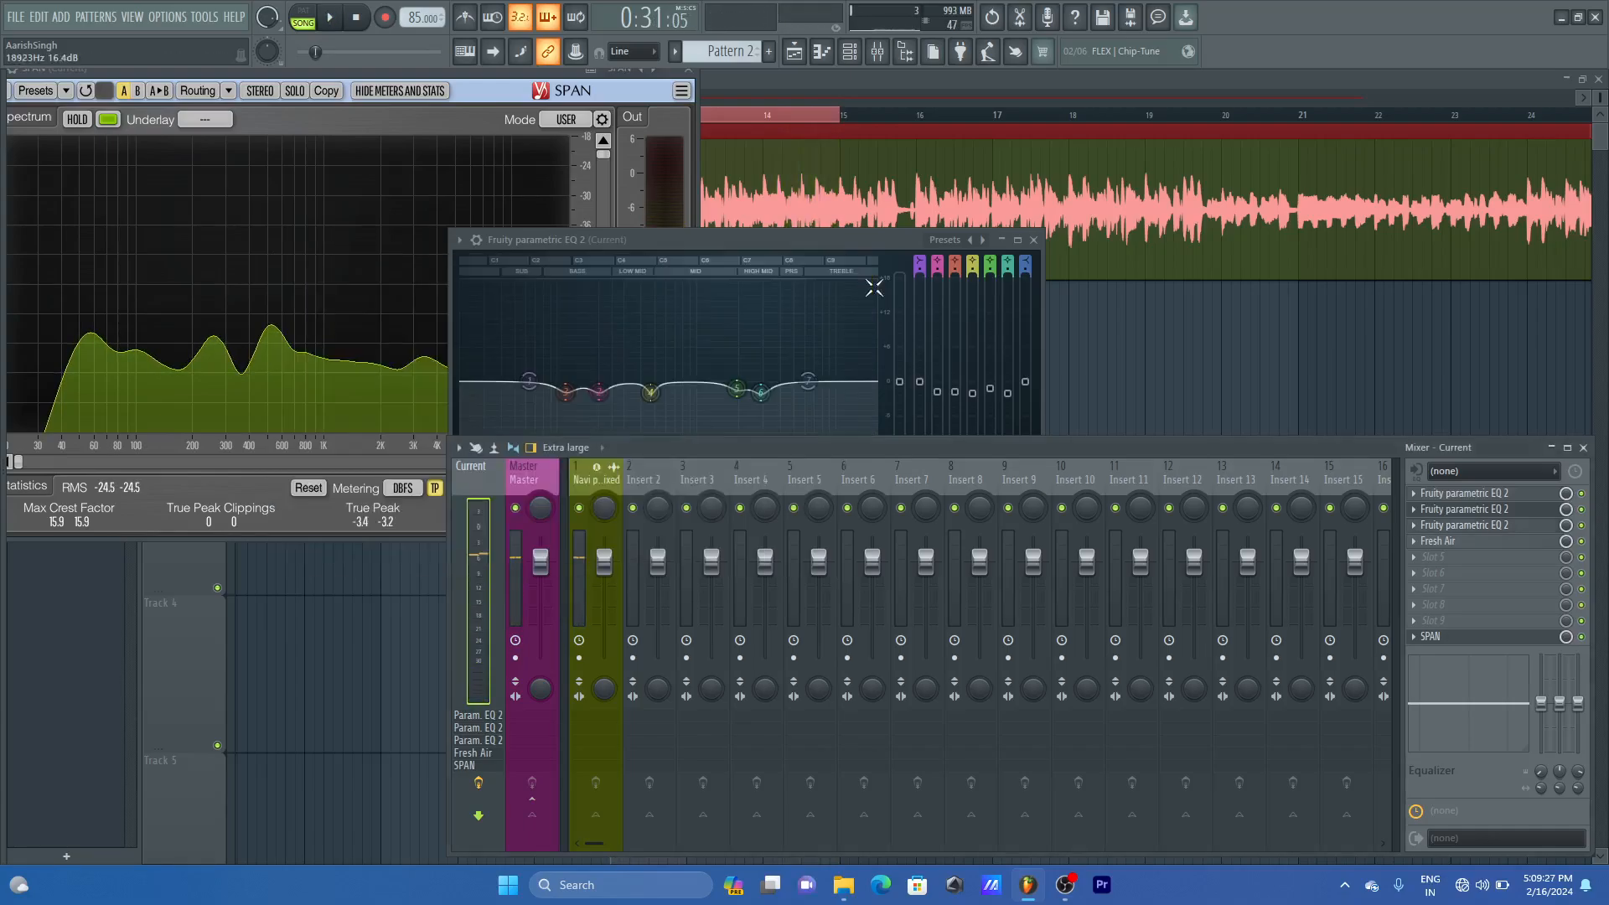
left_click(1036, 241)
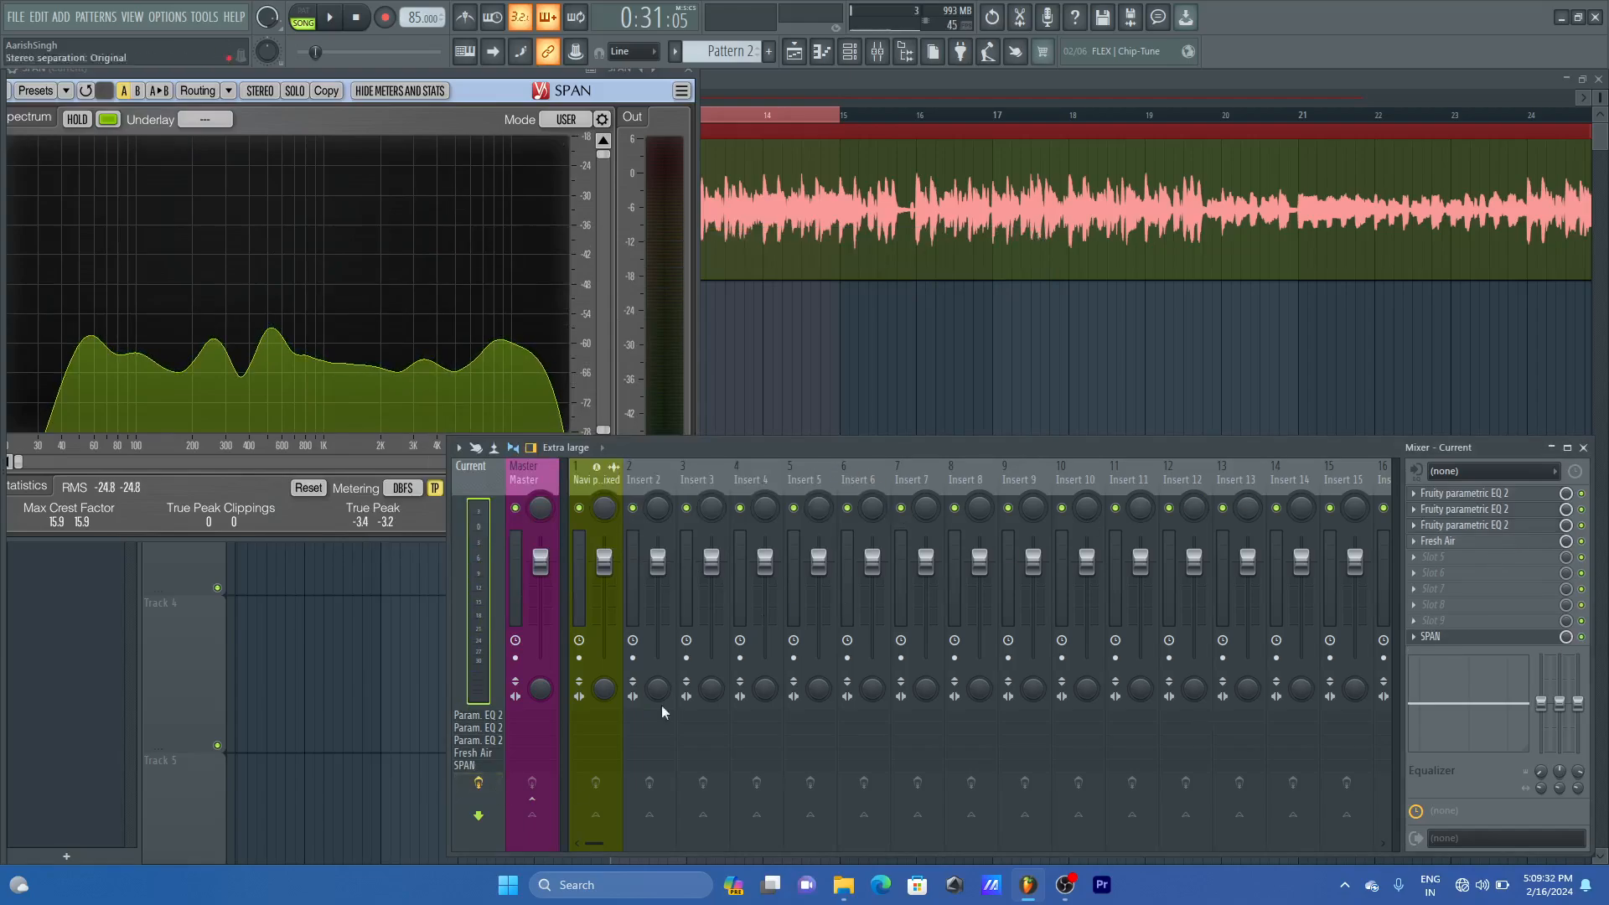
- Audition the song with the Current track's effect chain switched off and back on
left_click(479, 784)
key("space")
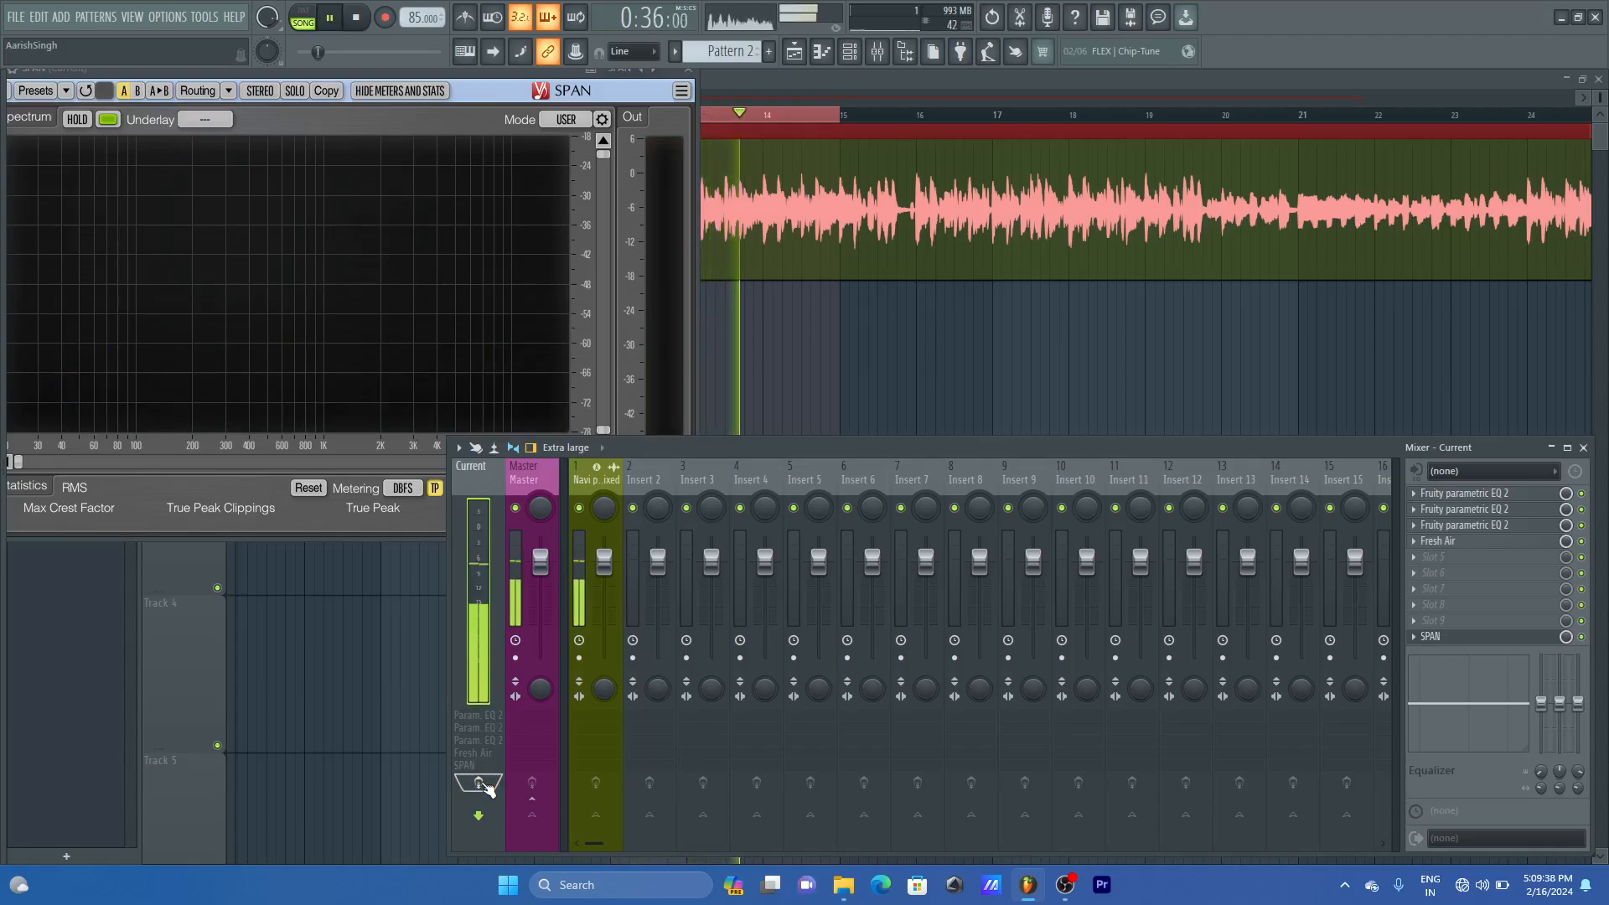
left_click(483, 785)
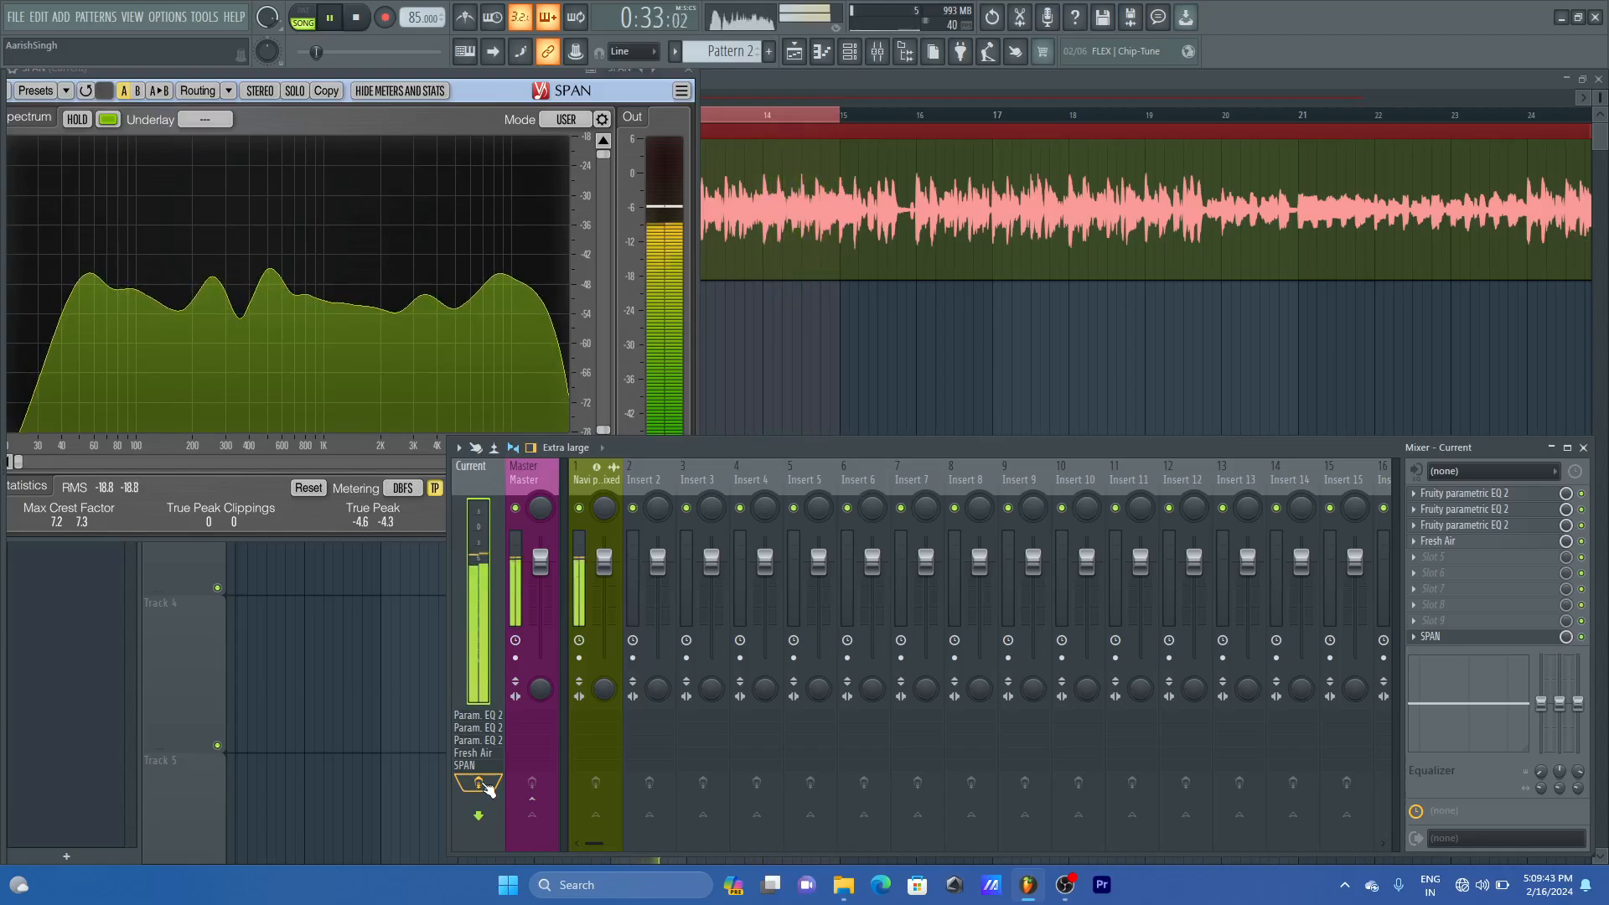
key("space")
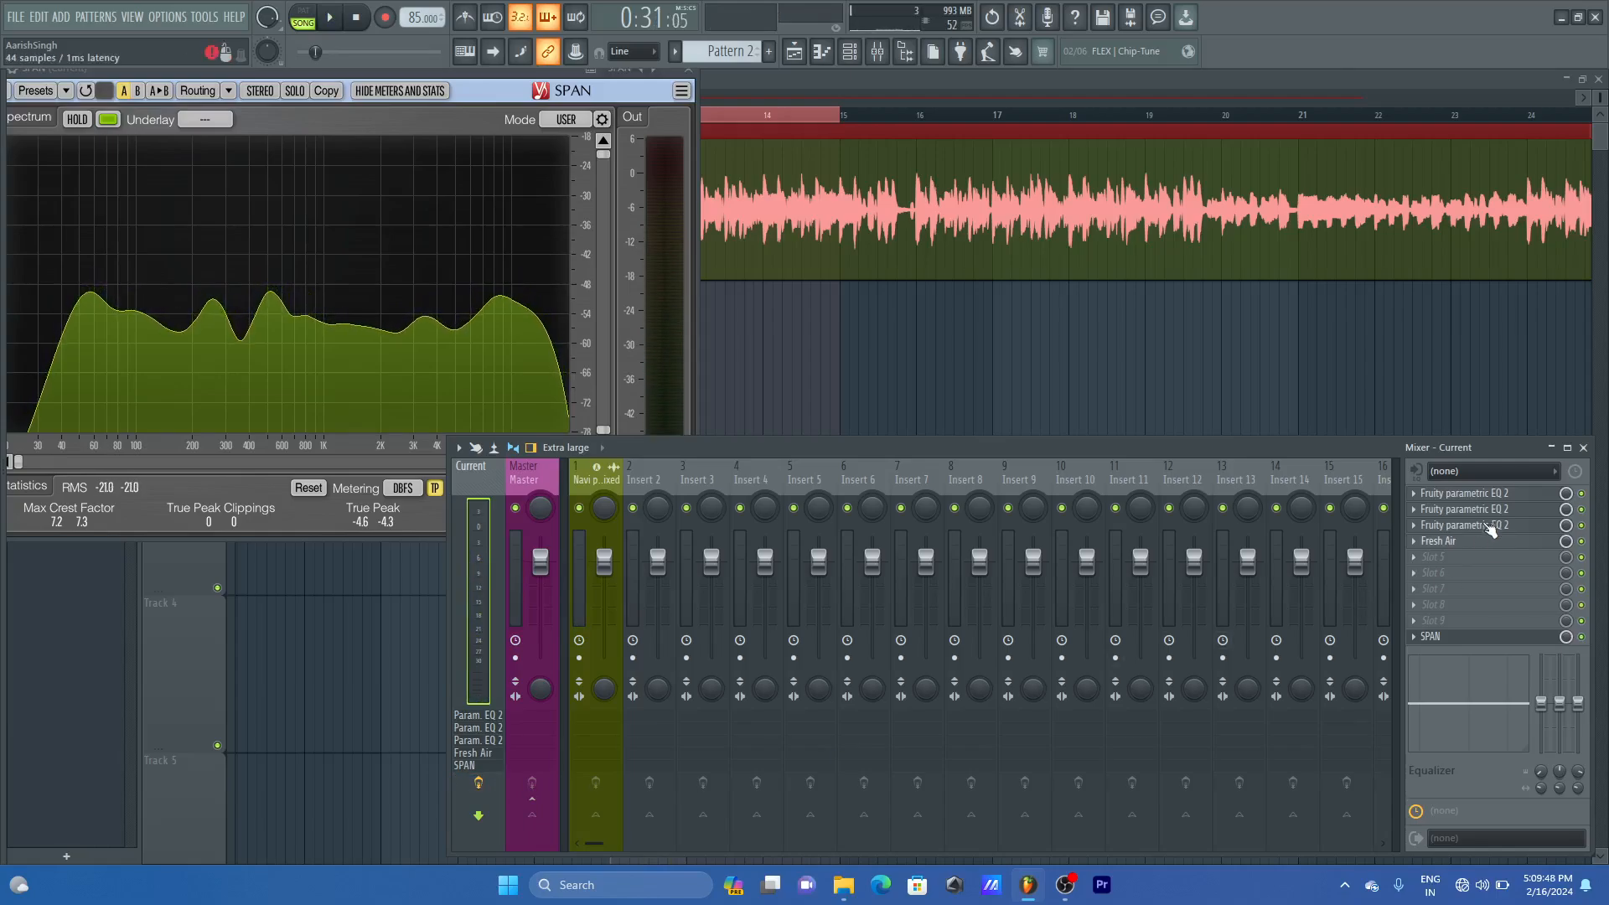
- Review the curves of the parametric EQs in the effect chain and compare them with the spectrum in SPAN
left_click(1496, 510)
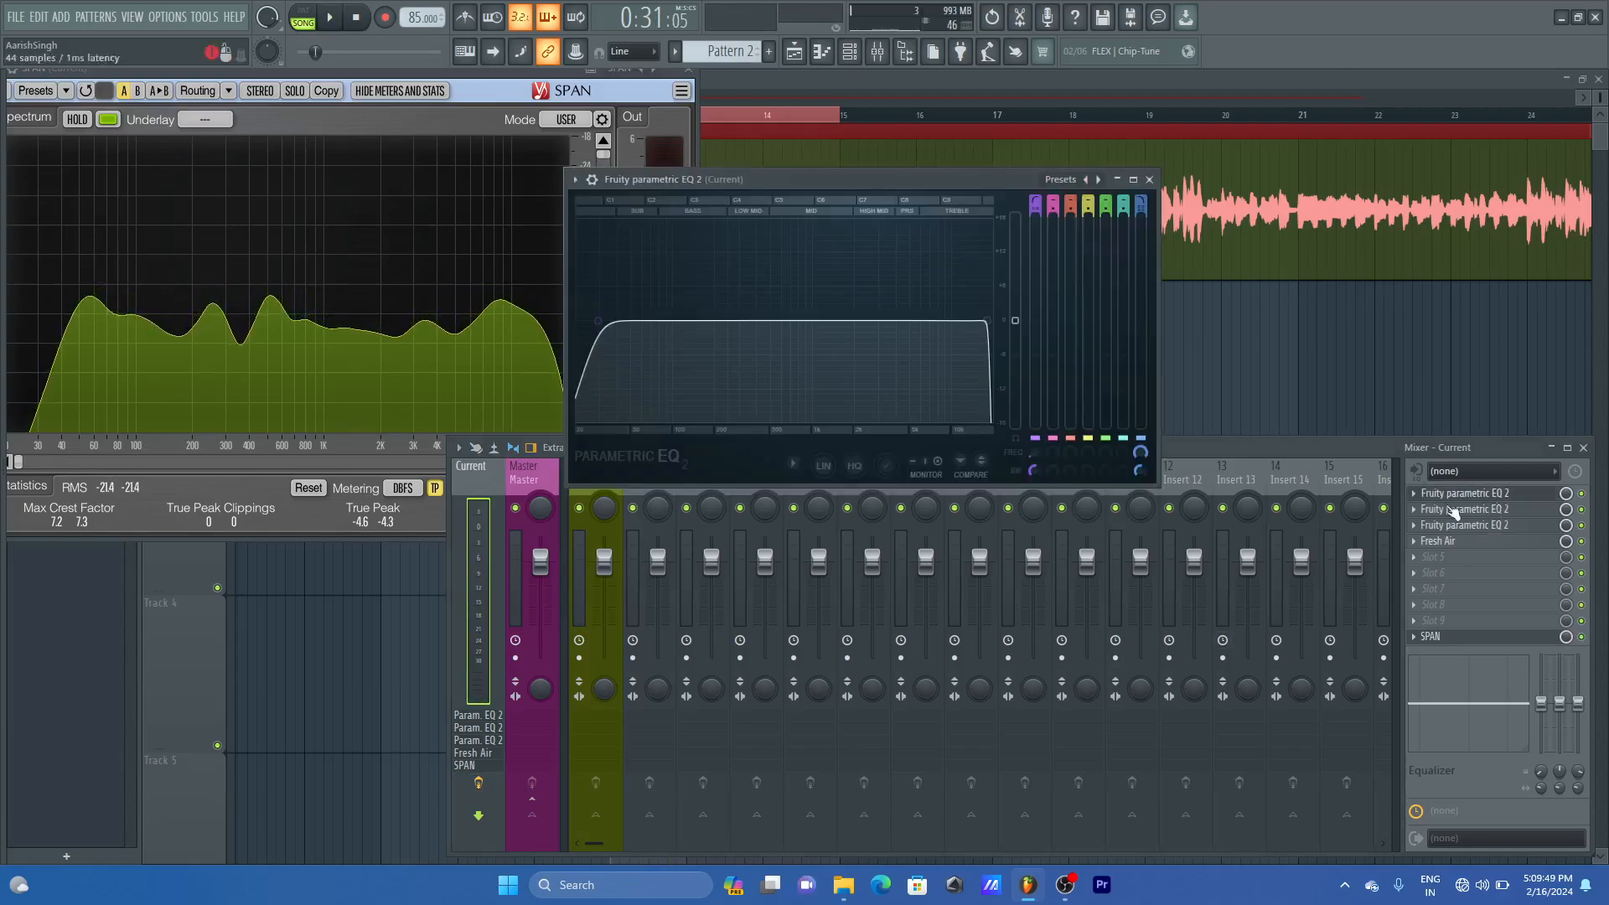
left_click(1500, 510)
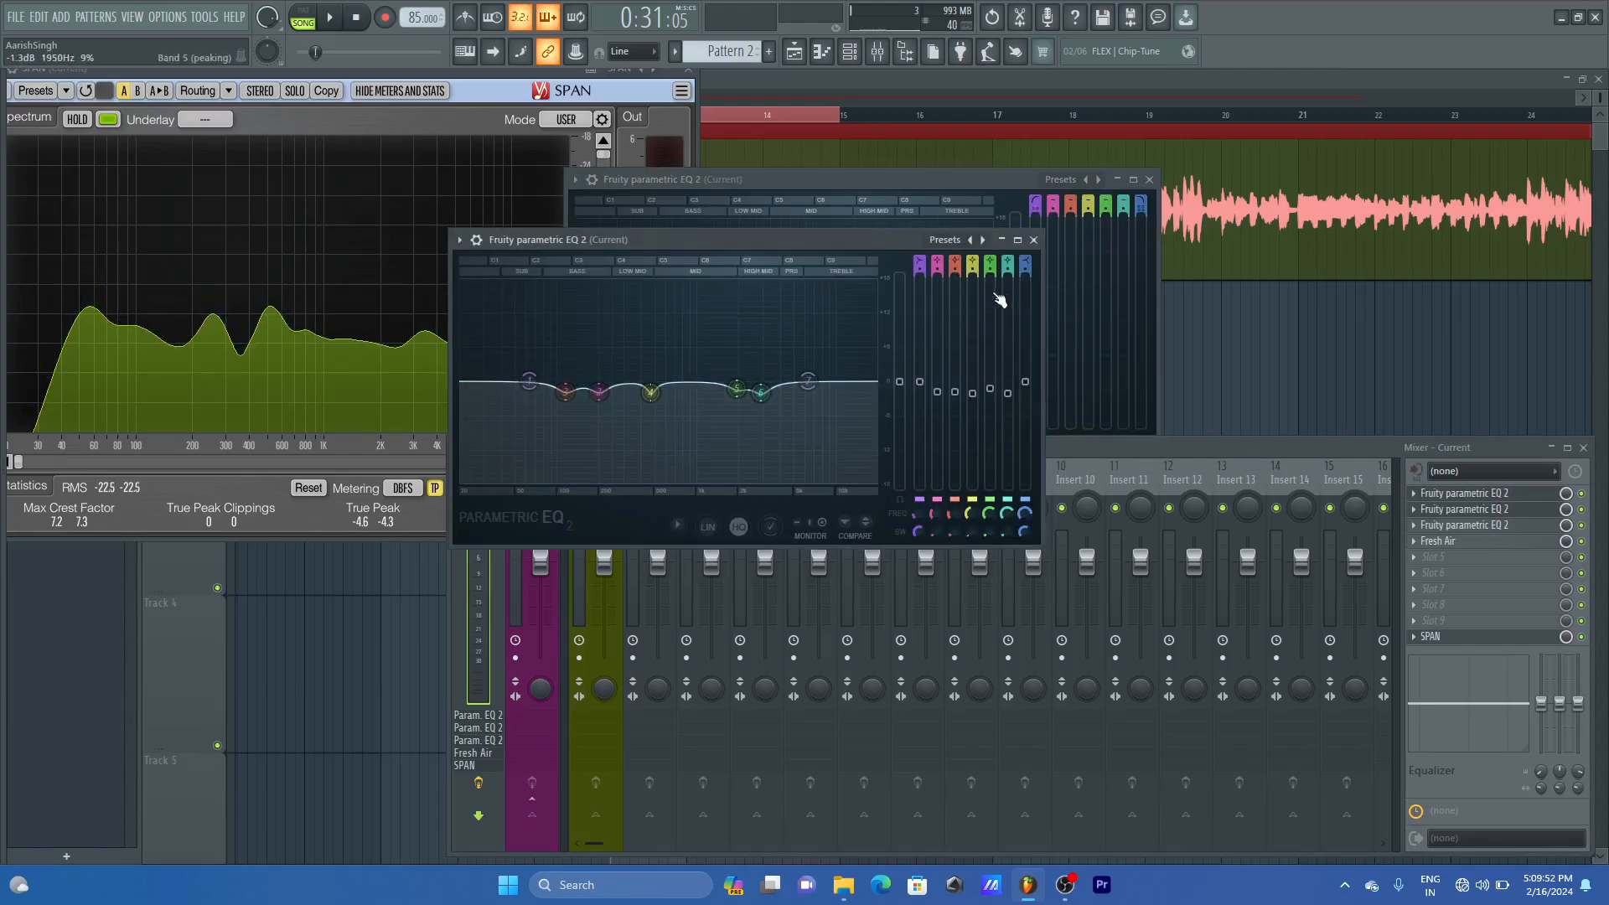
left_click(1499, 509)
left_click(1499, 525)
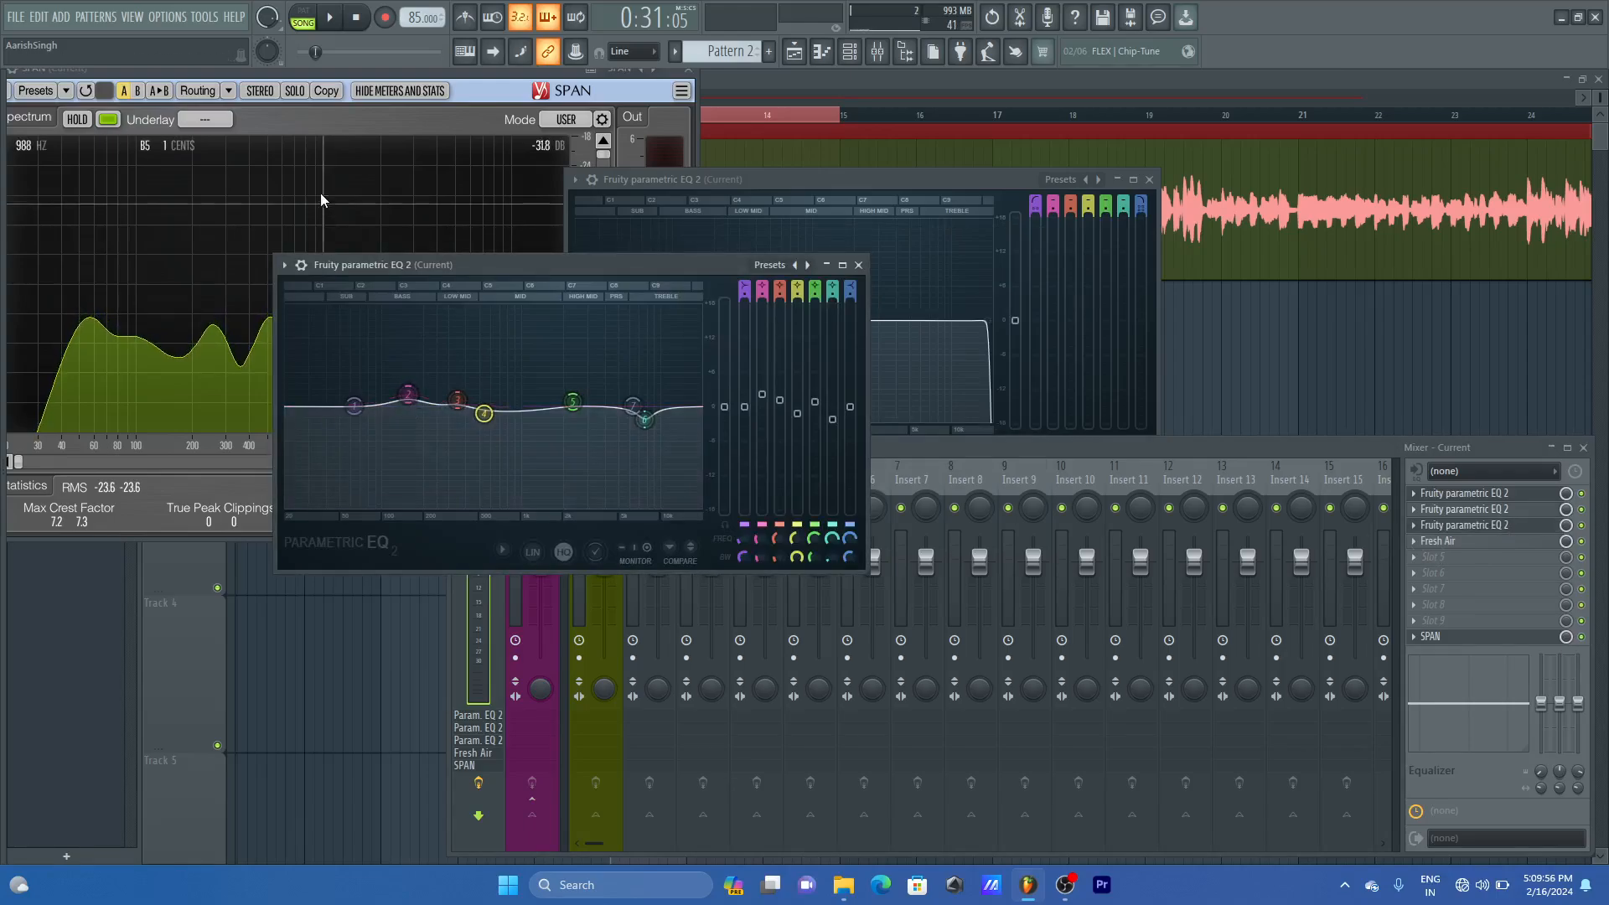
left_click(416, 78)
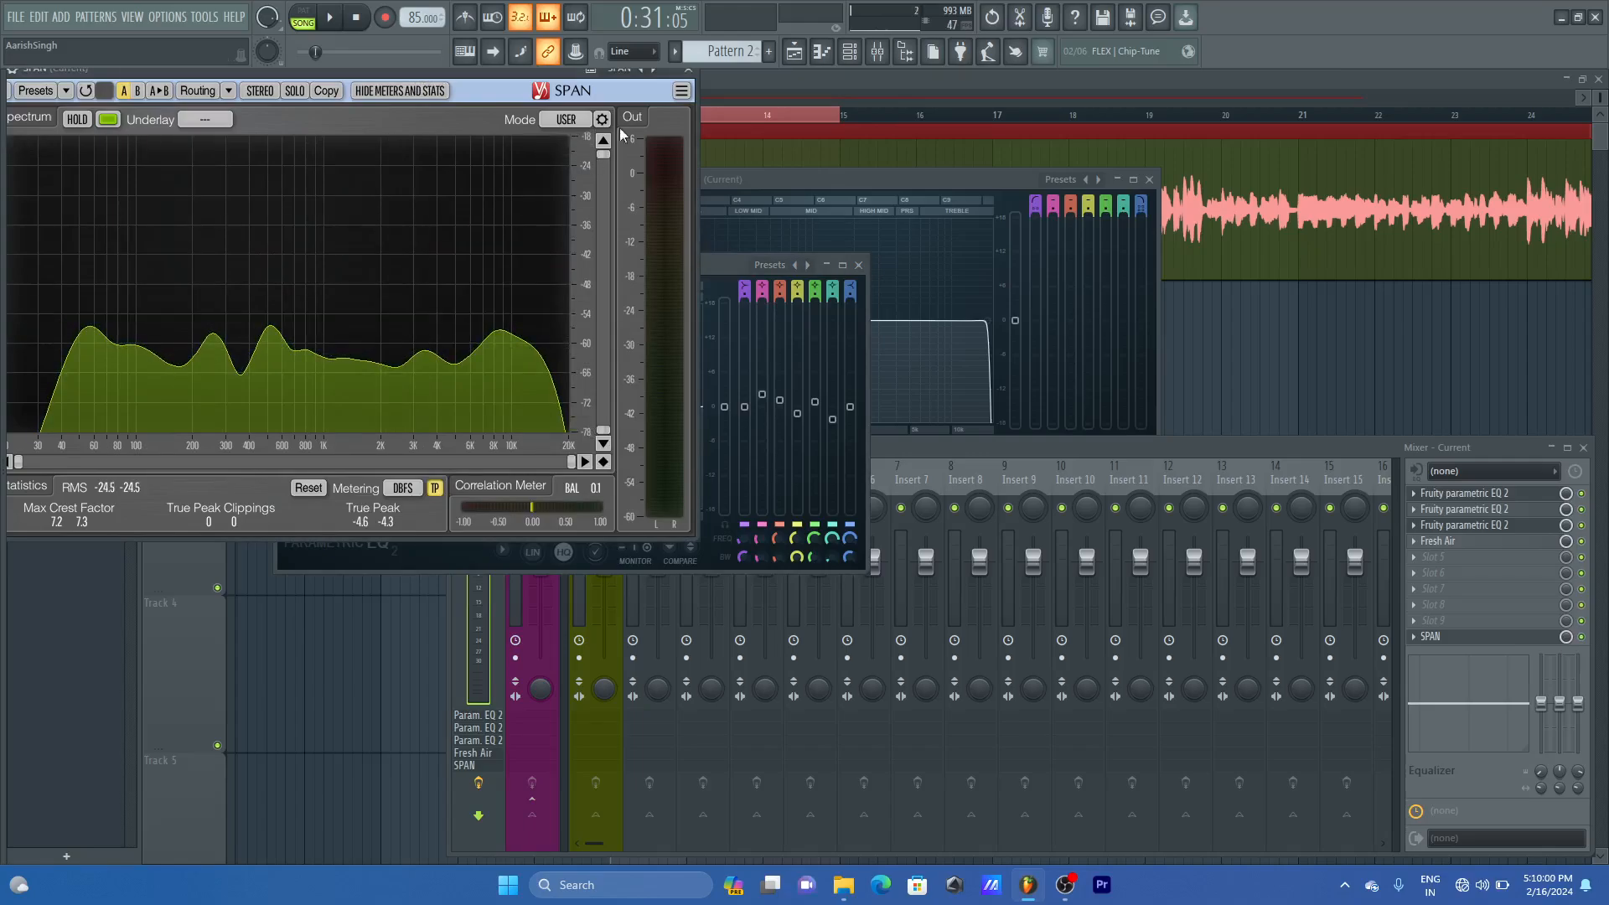
left_click(736, 265)
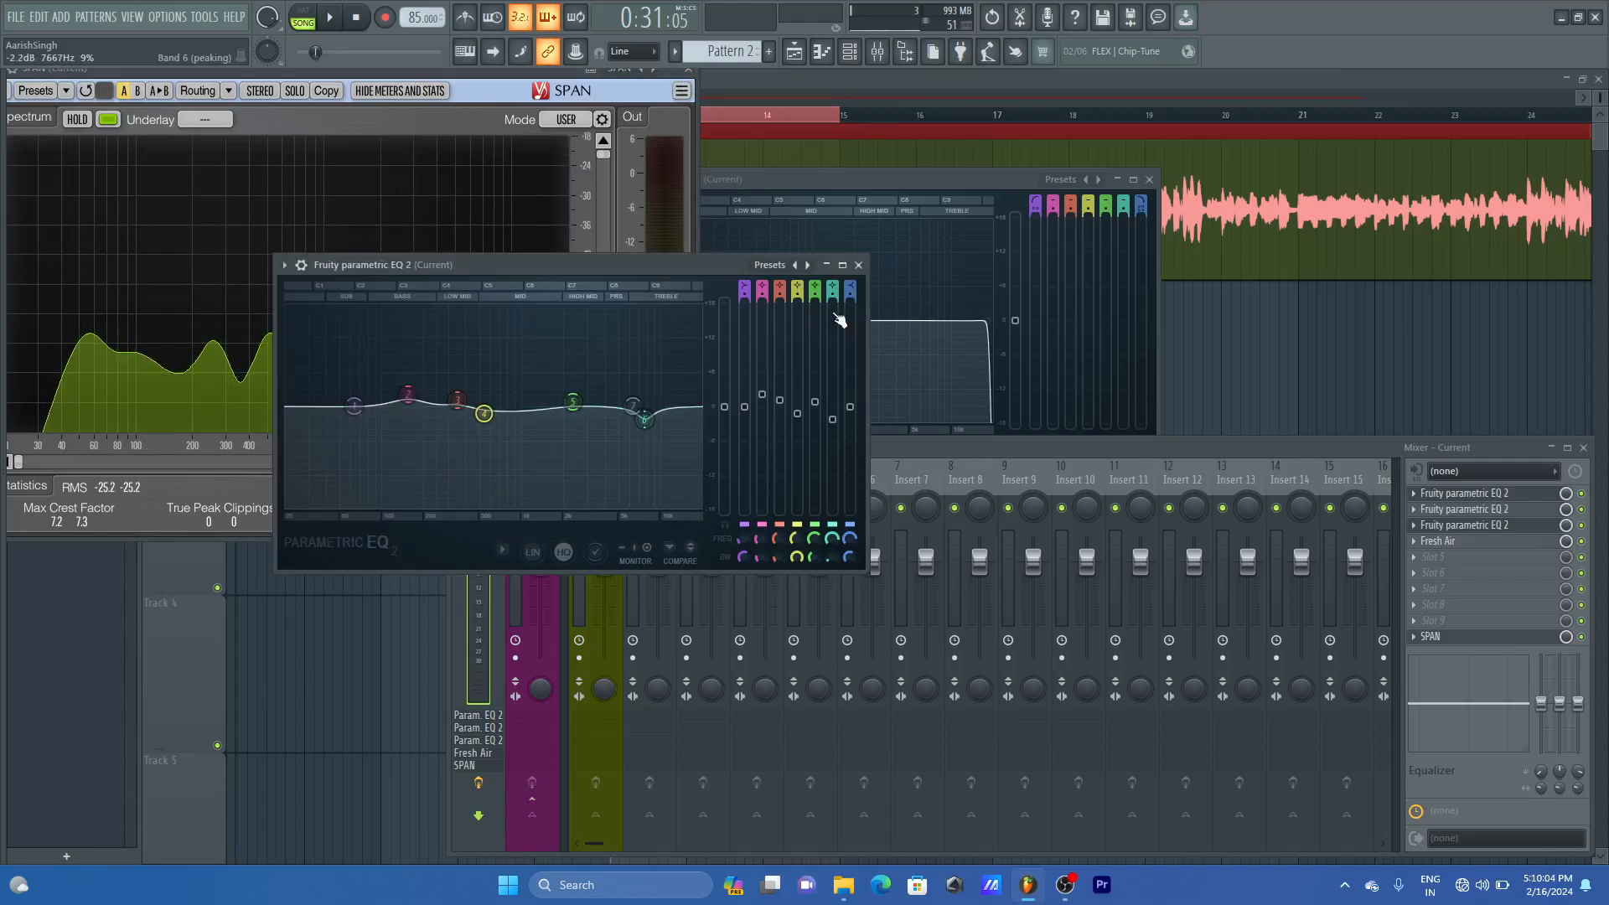
left_click(859, 264)
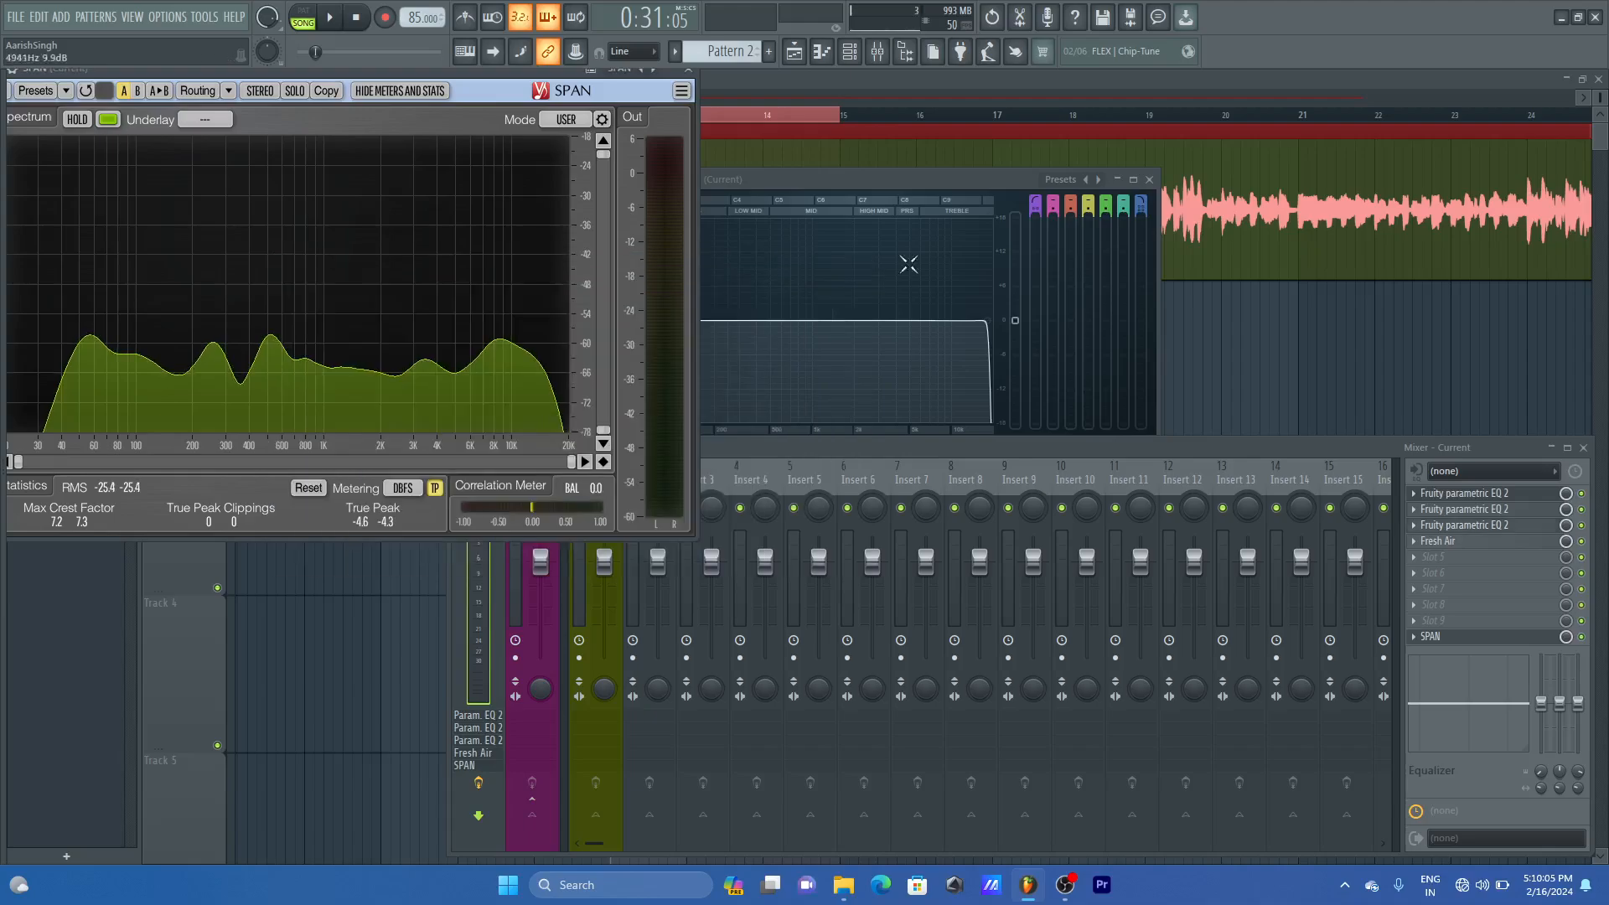
- Close the open EQ window and compare playback with the Current track's effects bypassed and re-enabled
left_click(1150, 180)
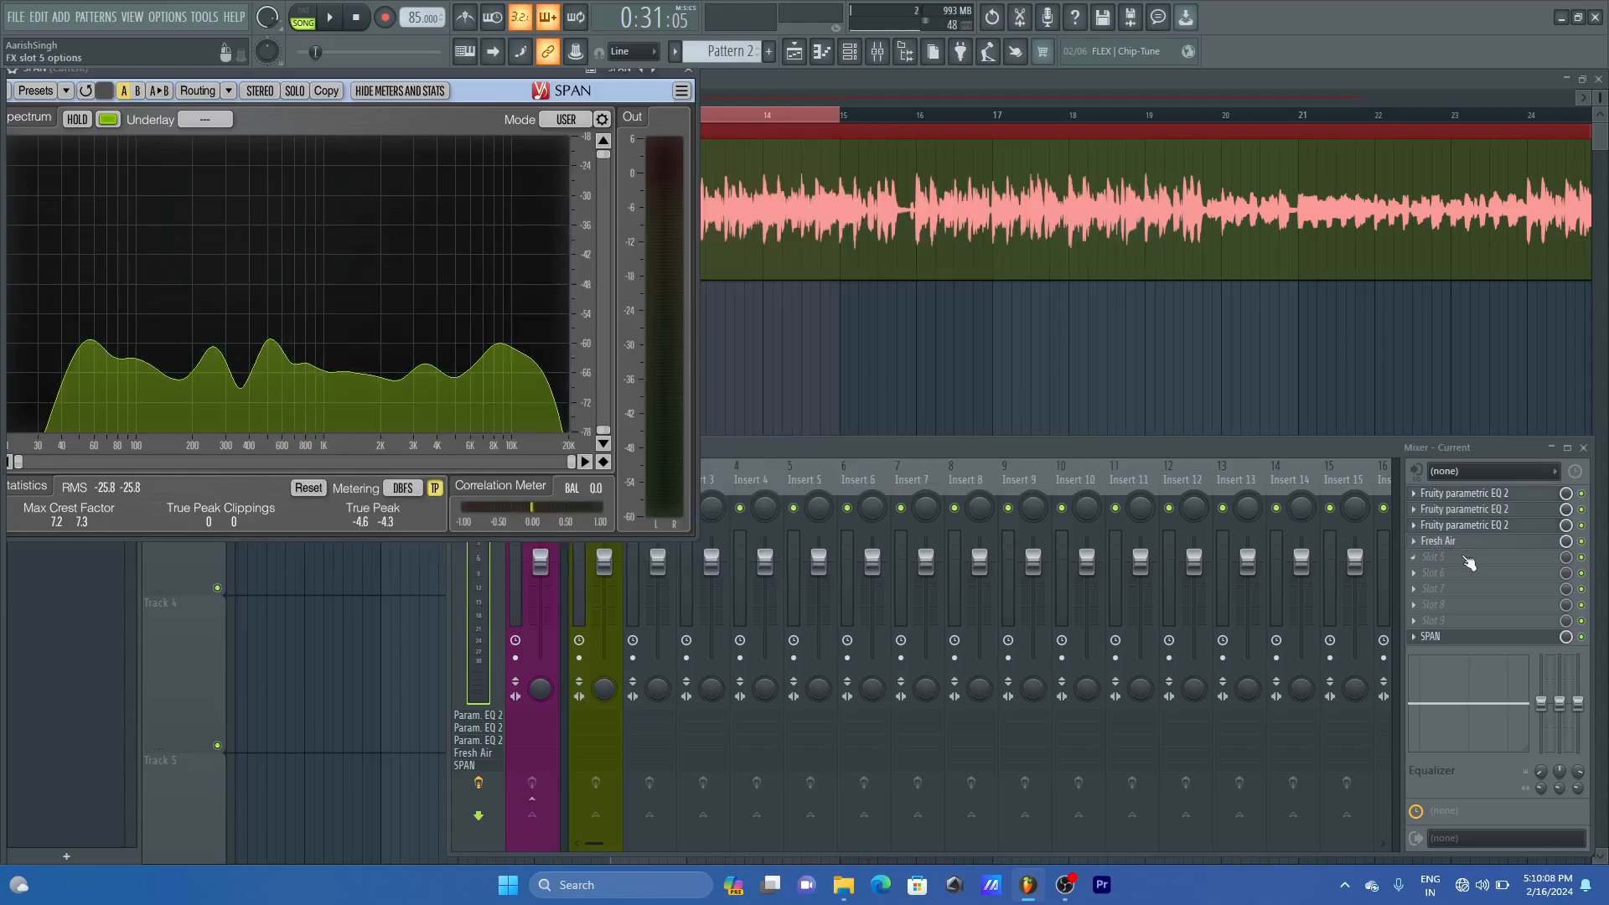
left_click(1021, 448)
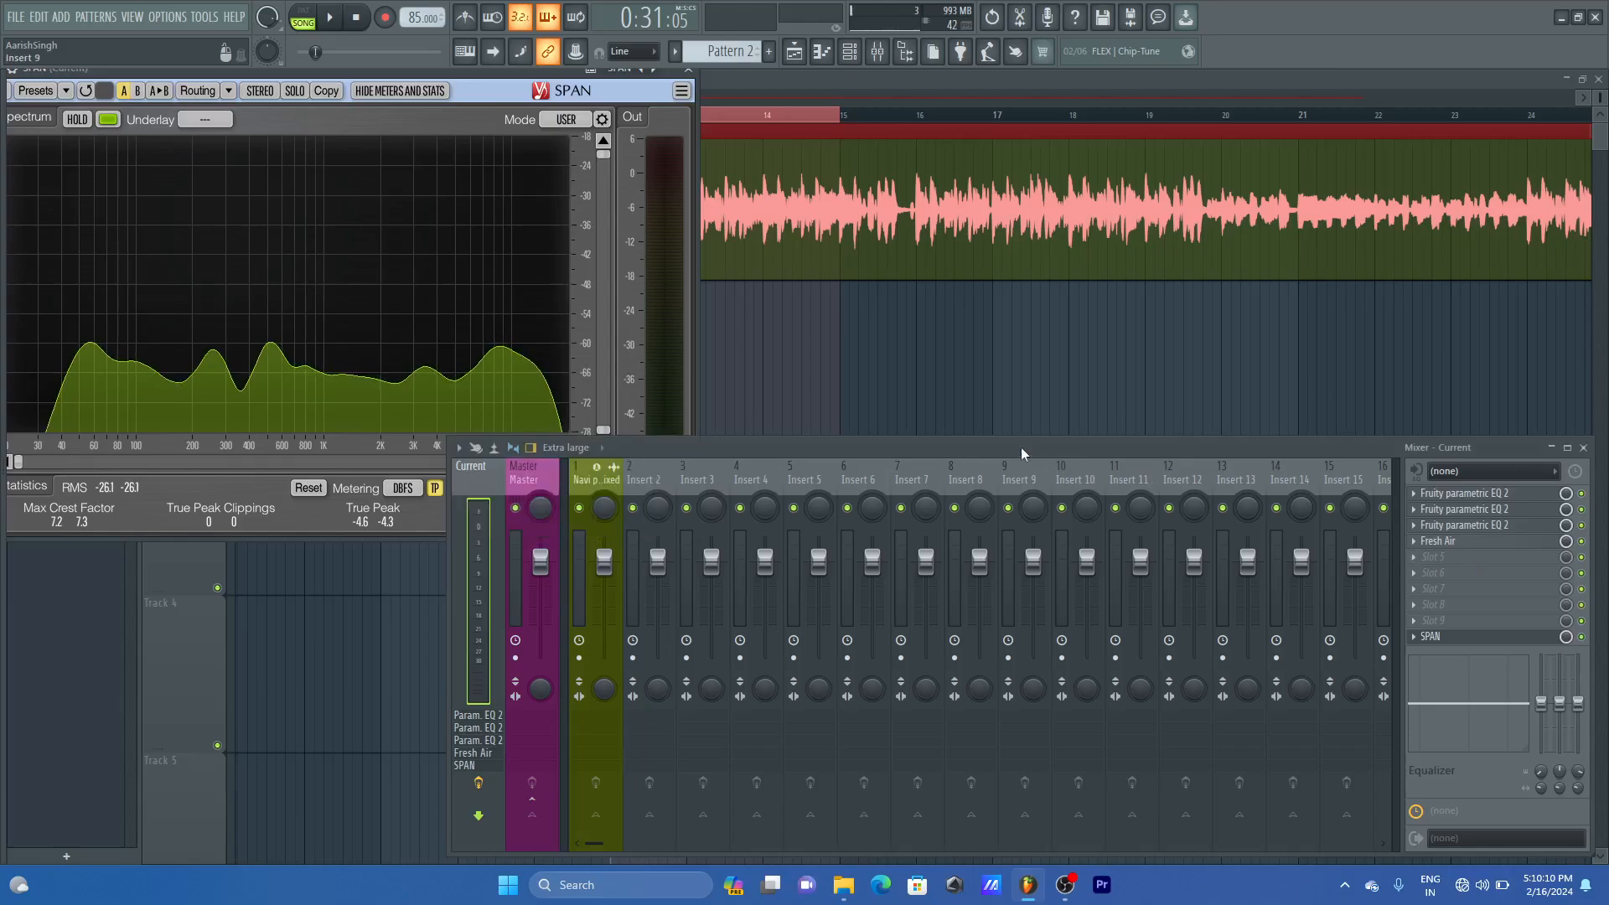
left_click(478, 782)
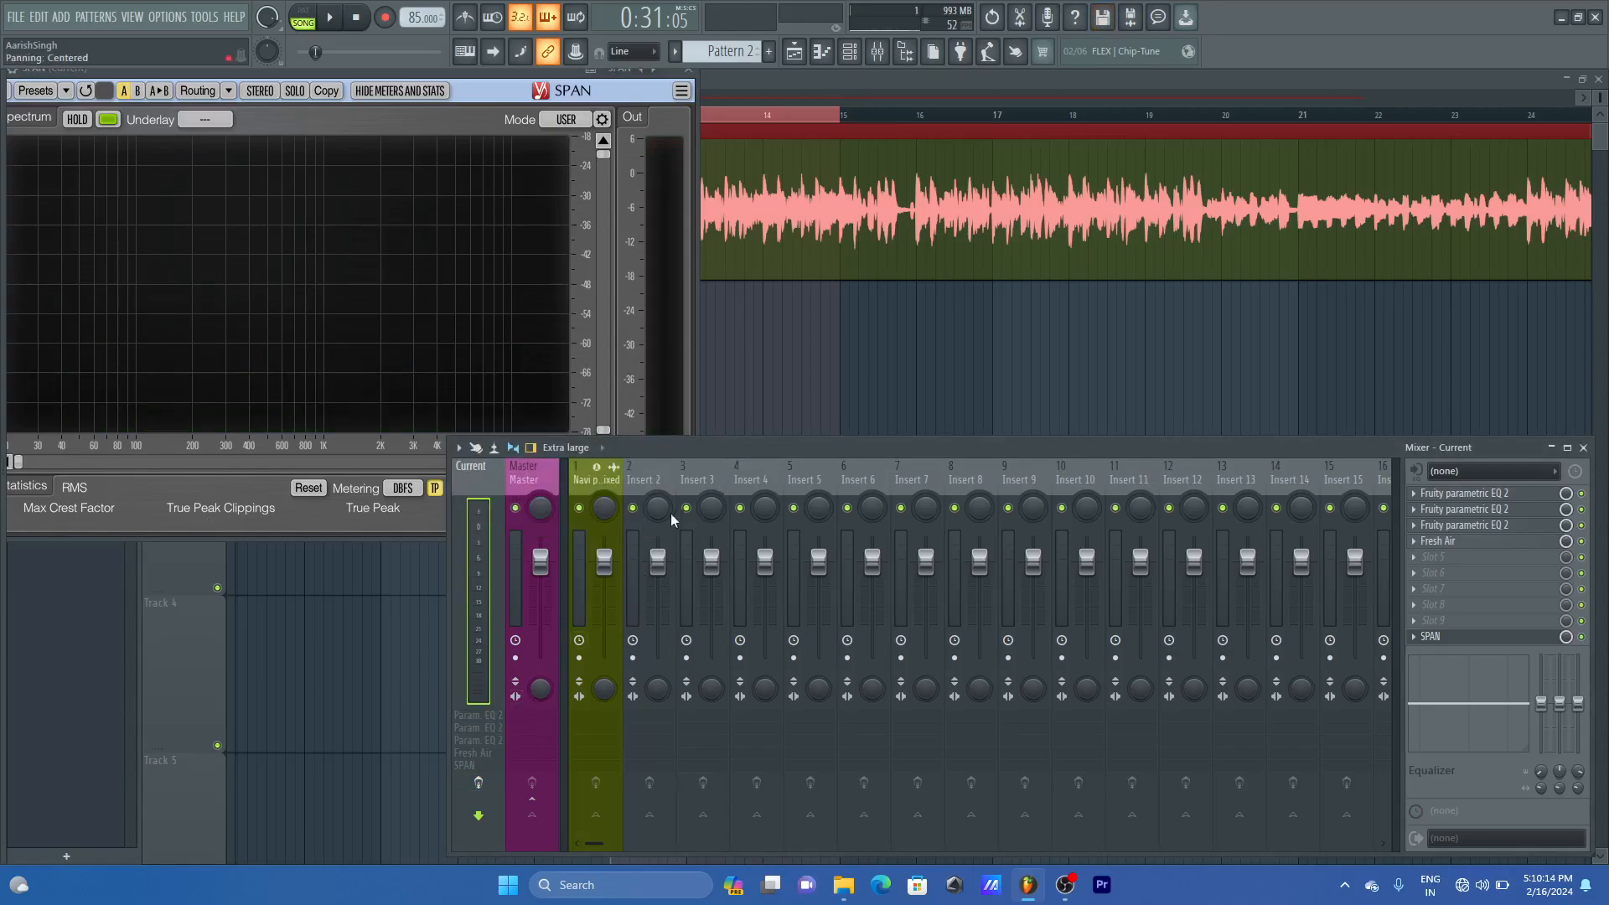
key("space")
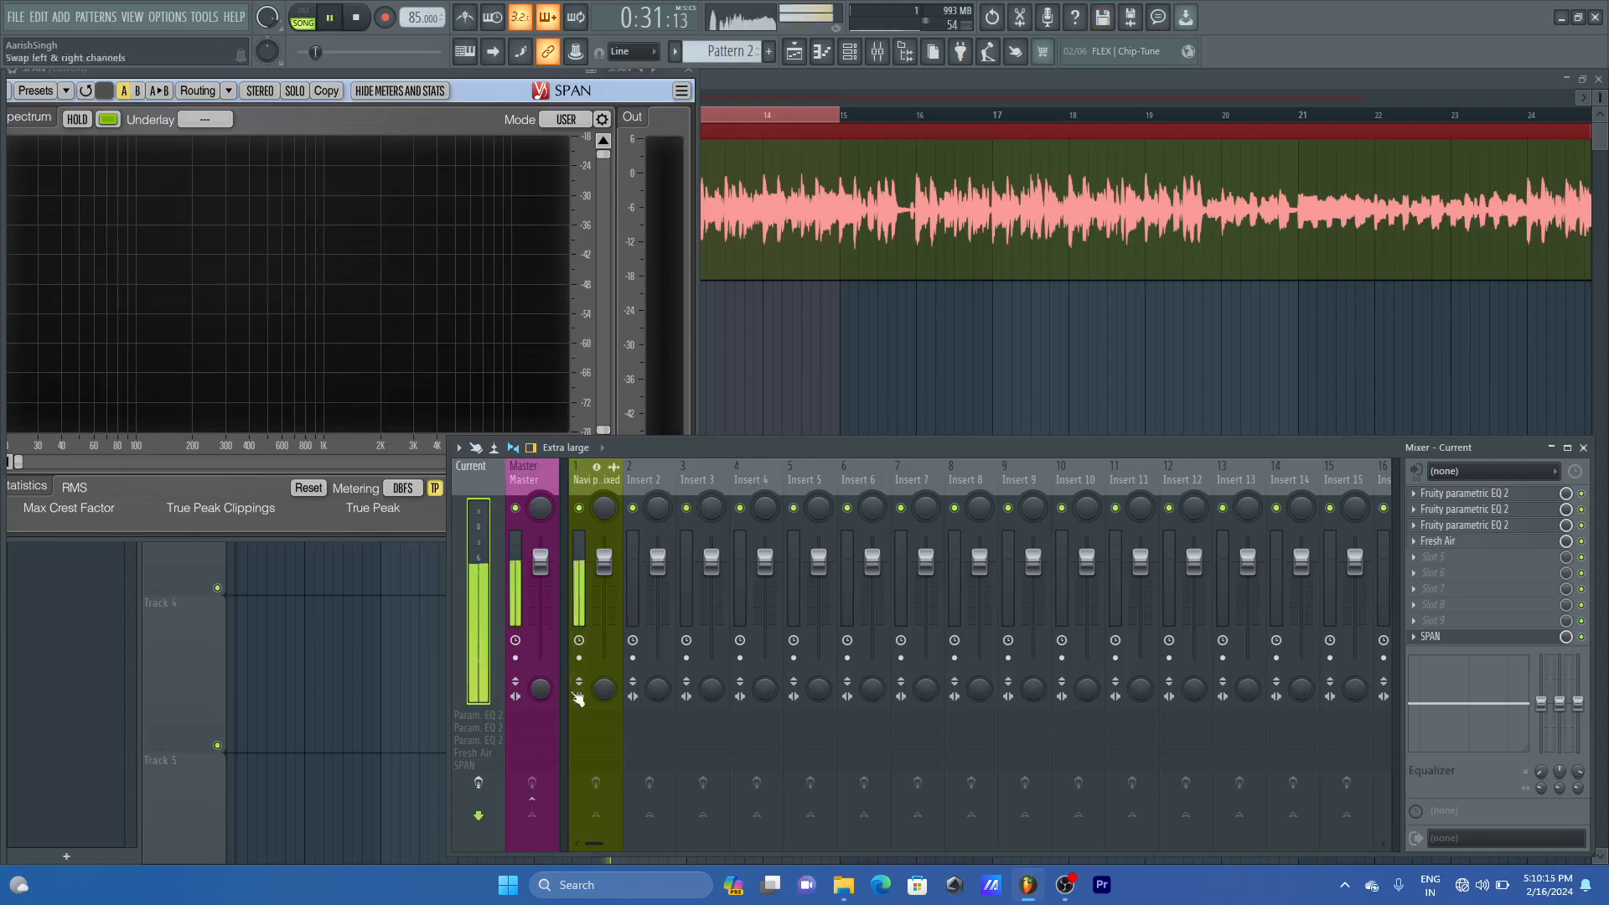
key("space")
left_click(483, 782)
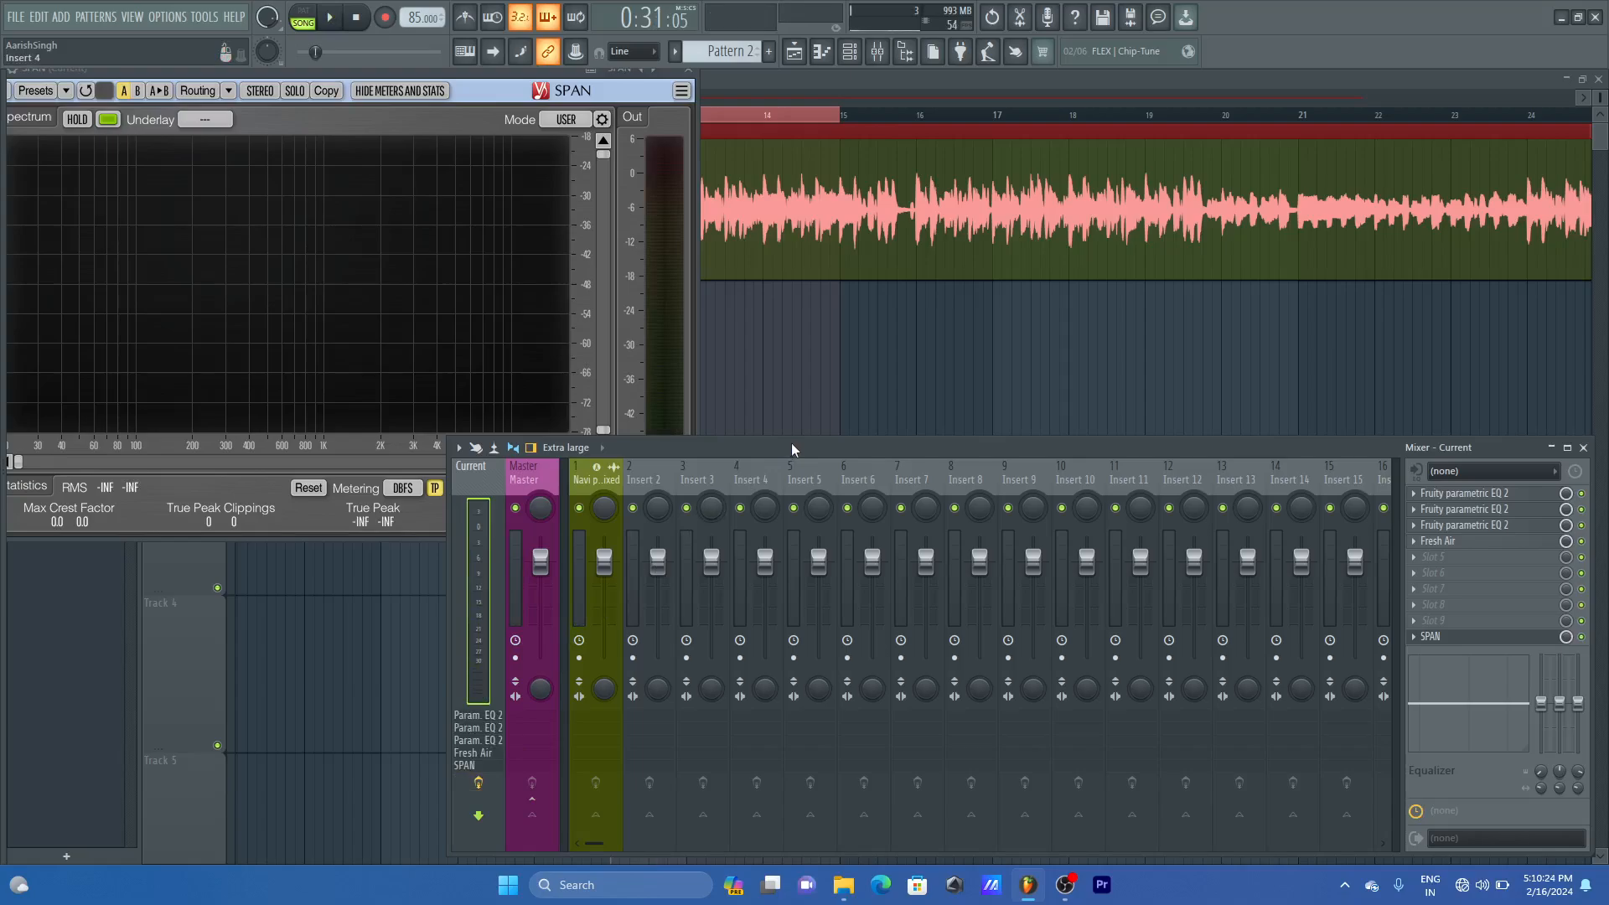
key("space")
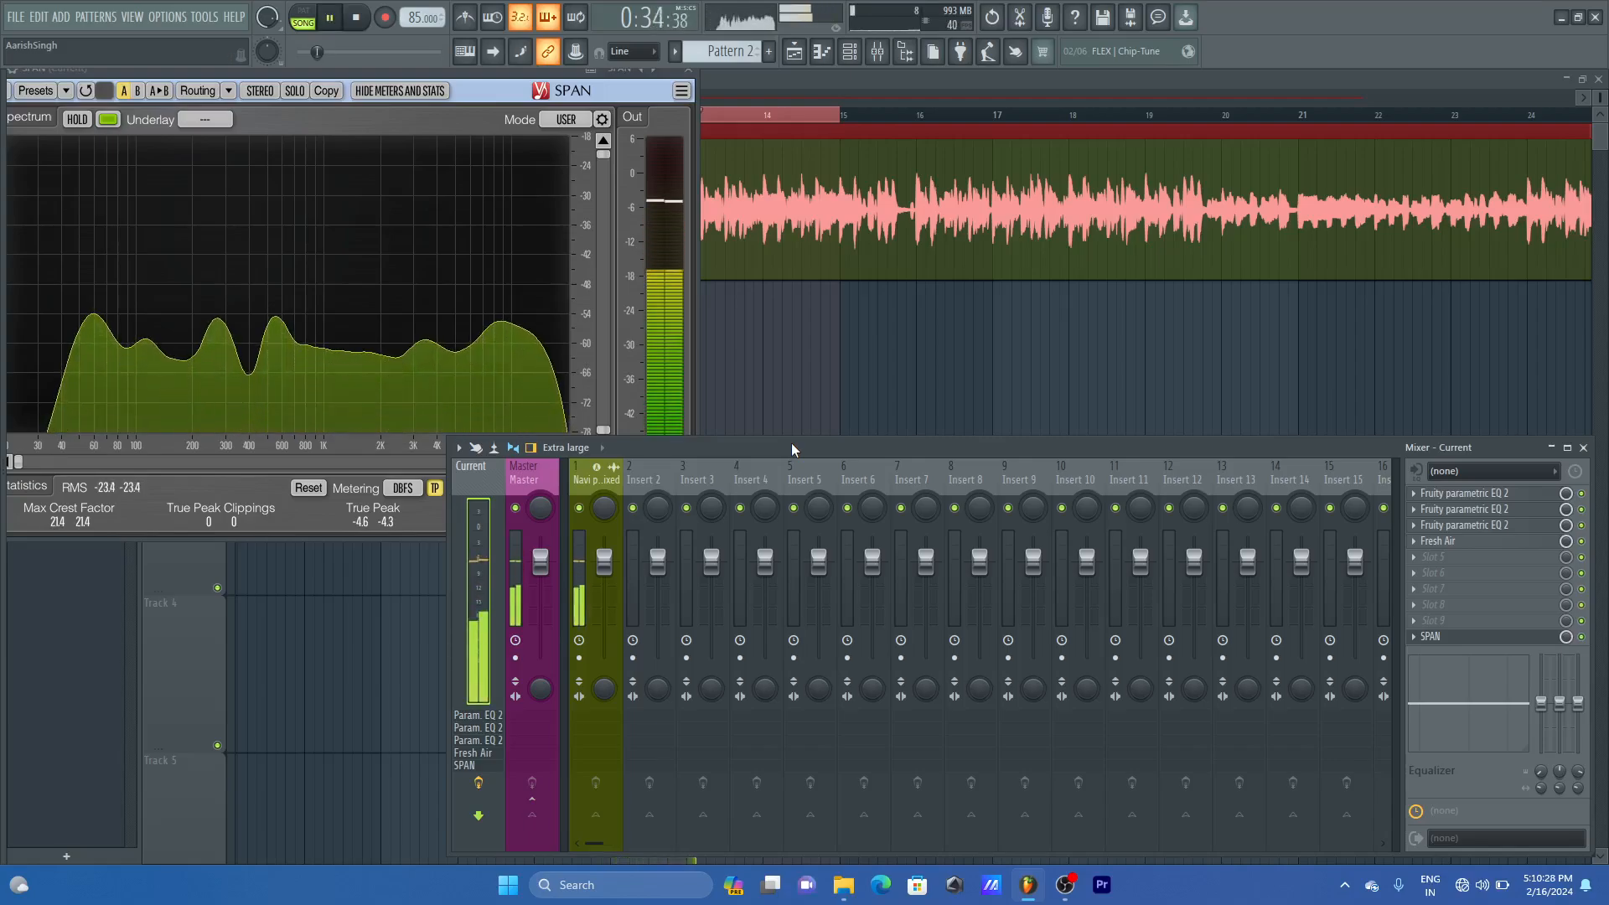
key("space")
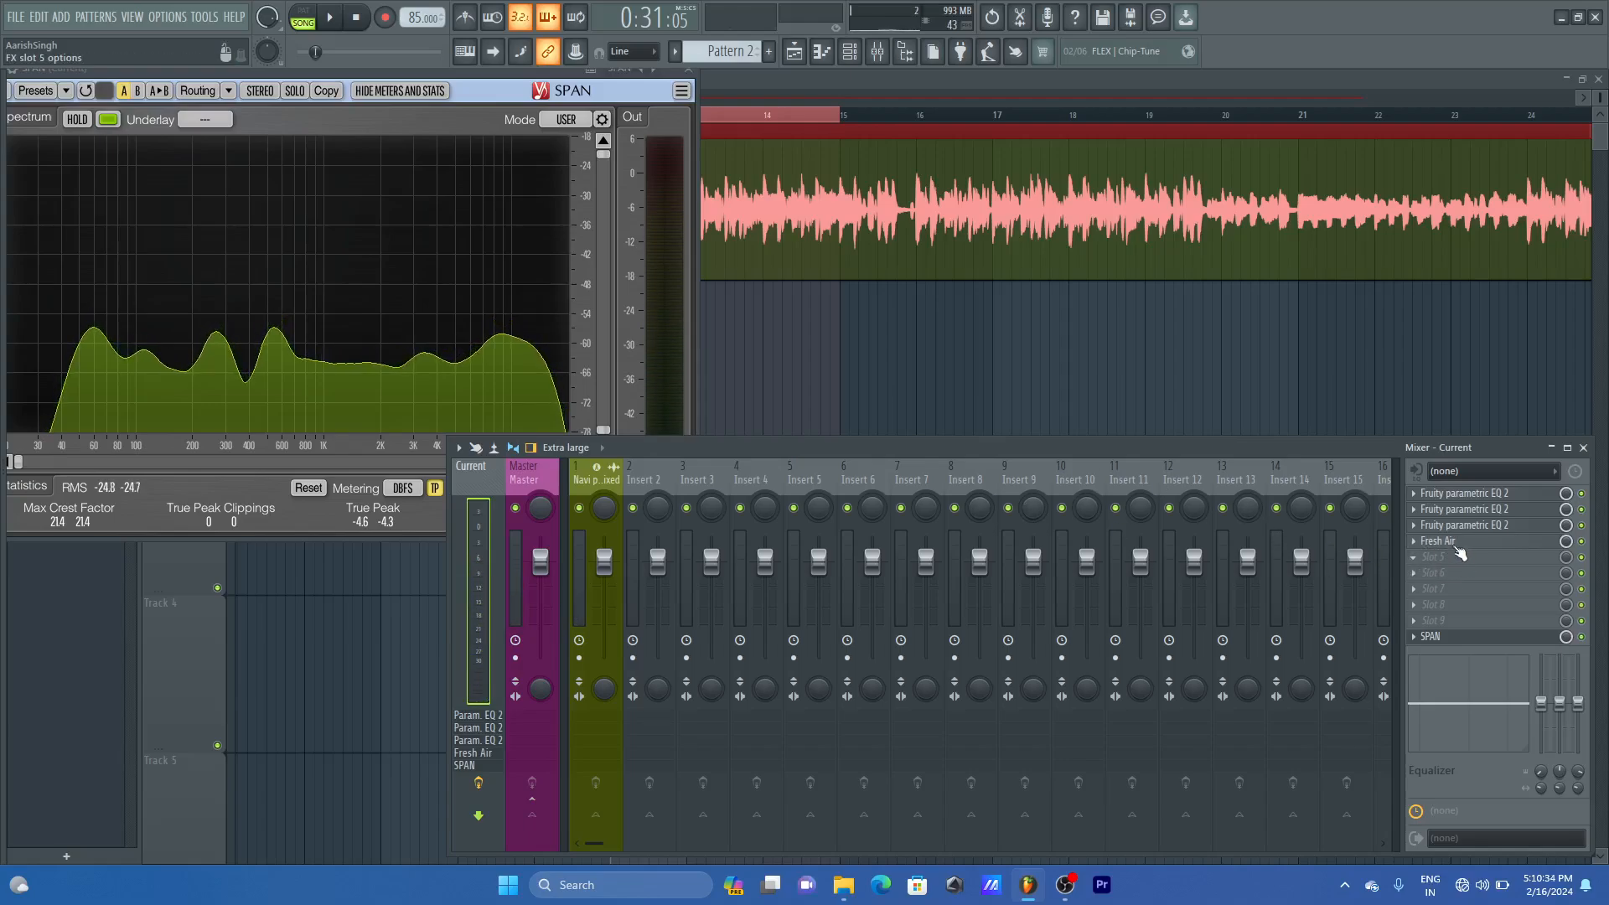
left_click(1465, 558)
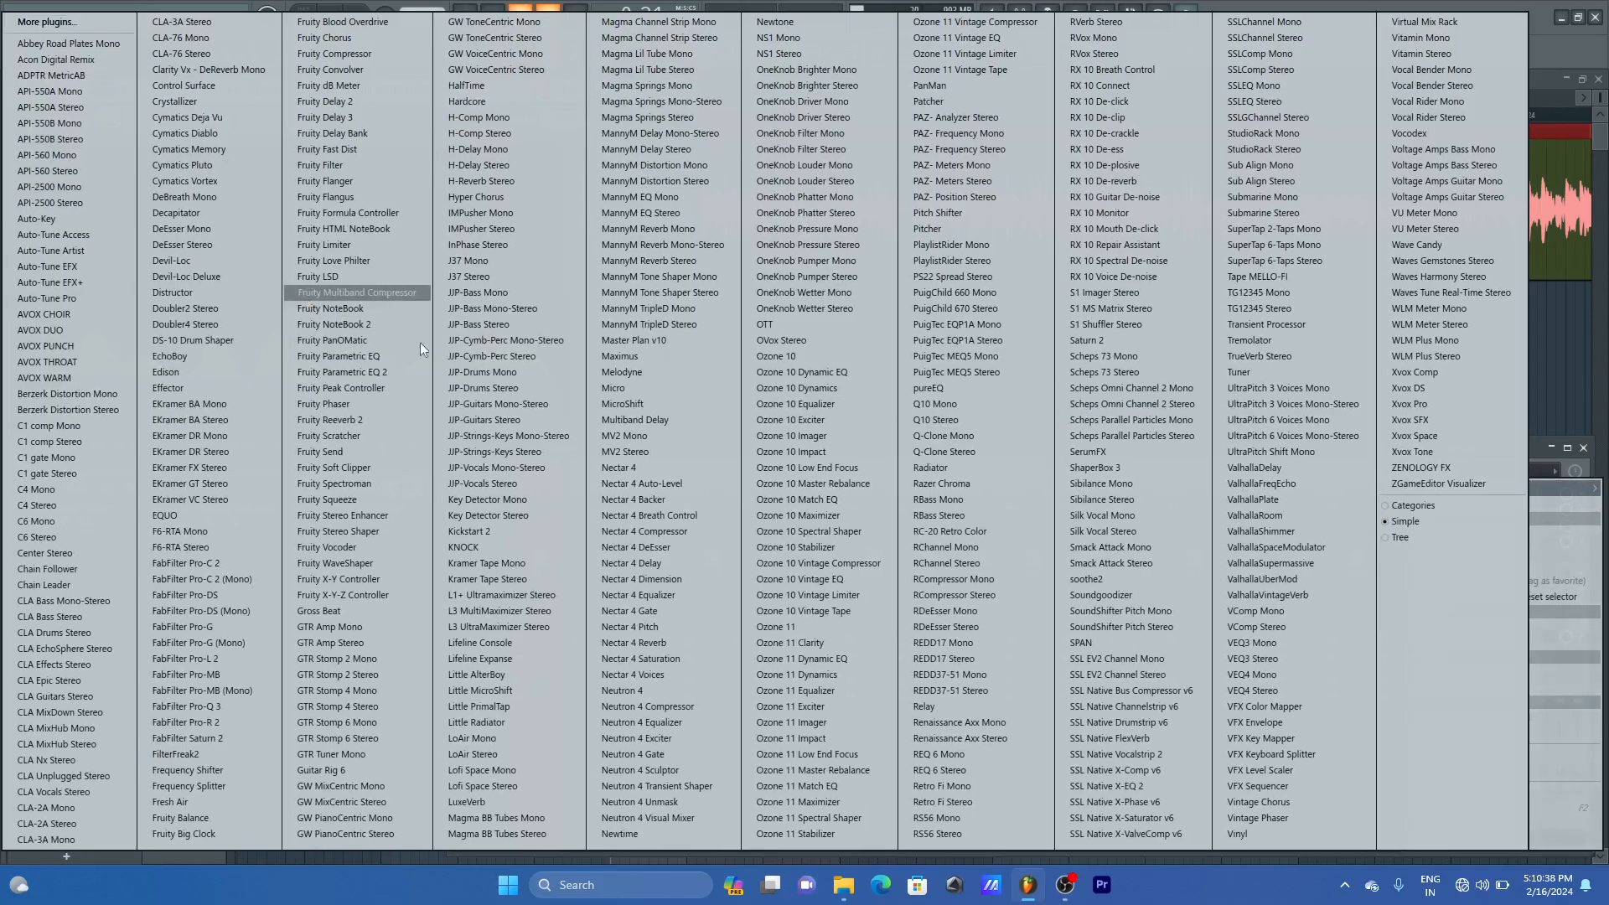
left_click(1184, 895)
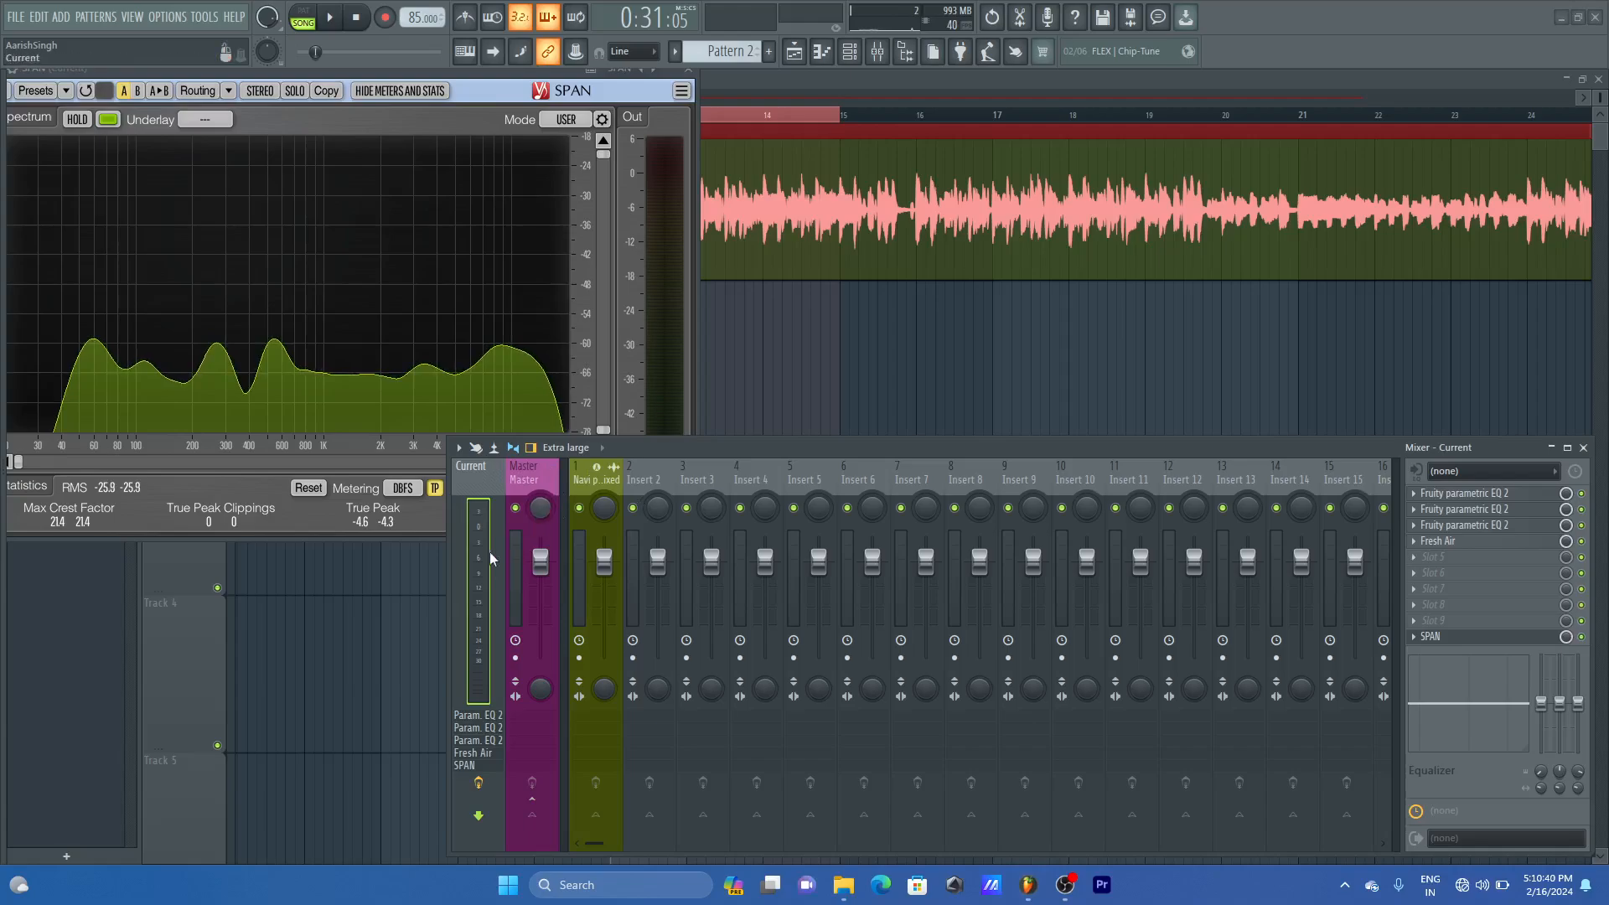
- Play the song with the Master track selected while checking the peak level on the Current meter, and save the project
left_click(531, 541)
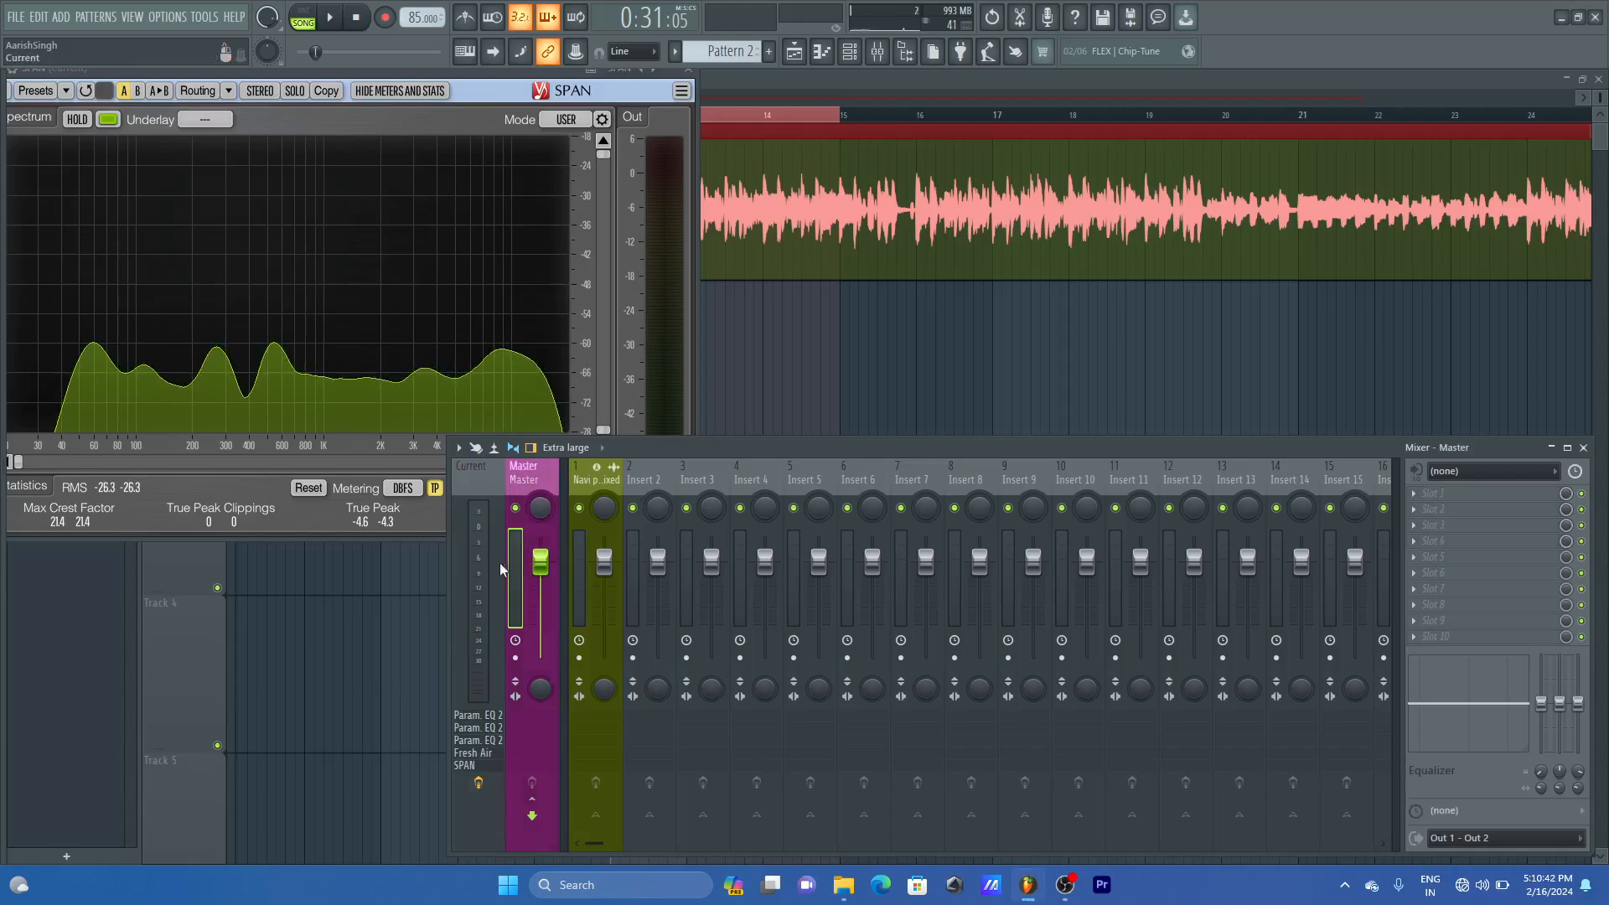
key("space")
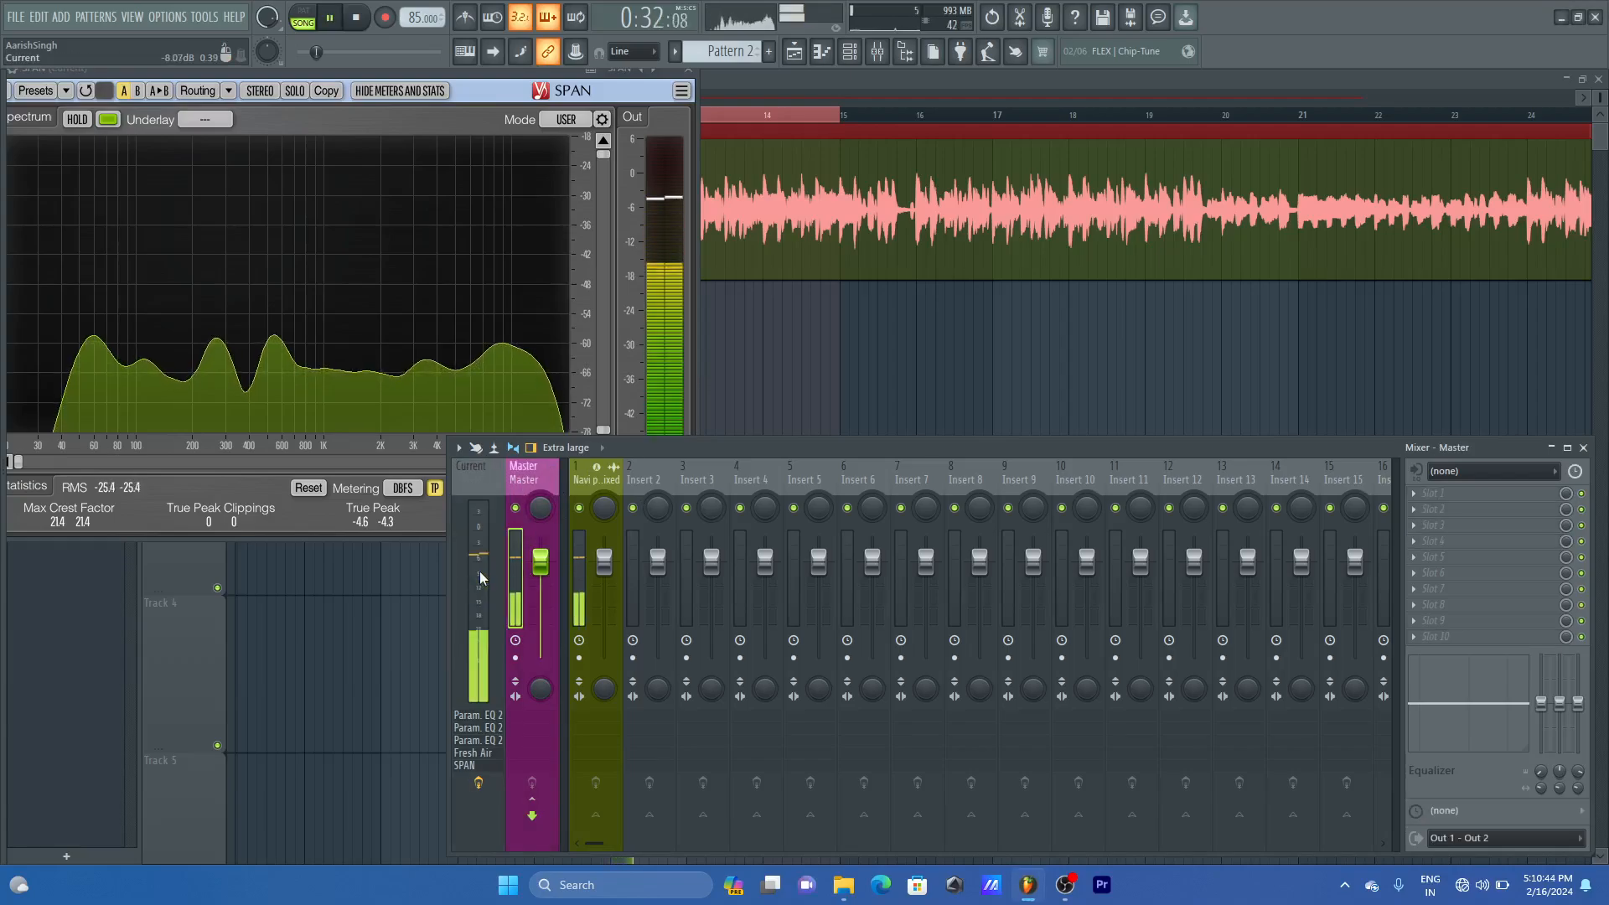
key("space")
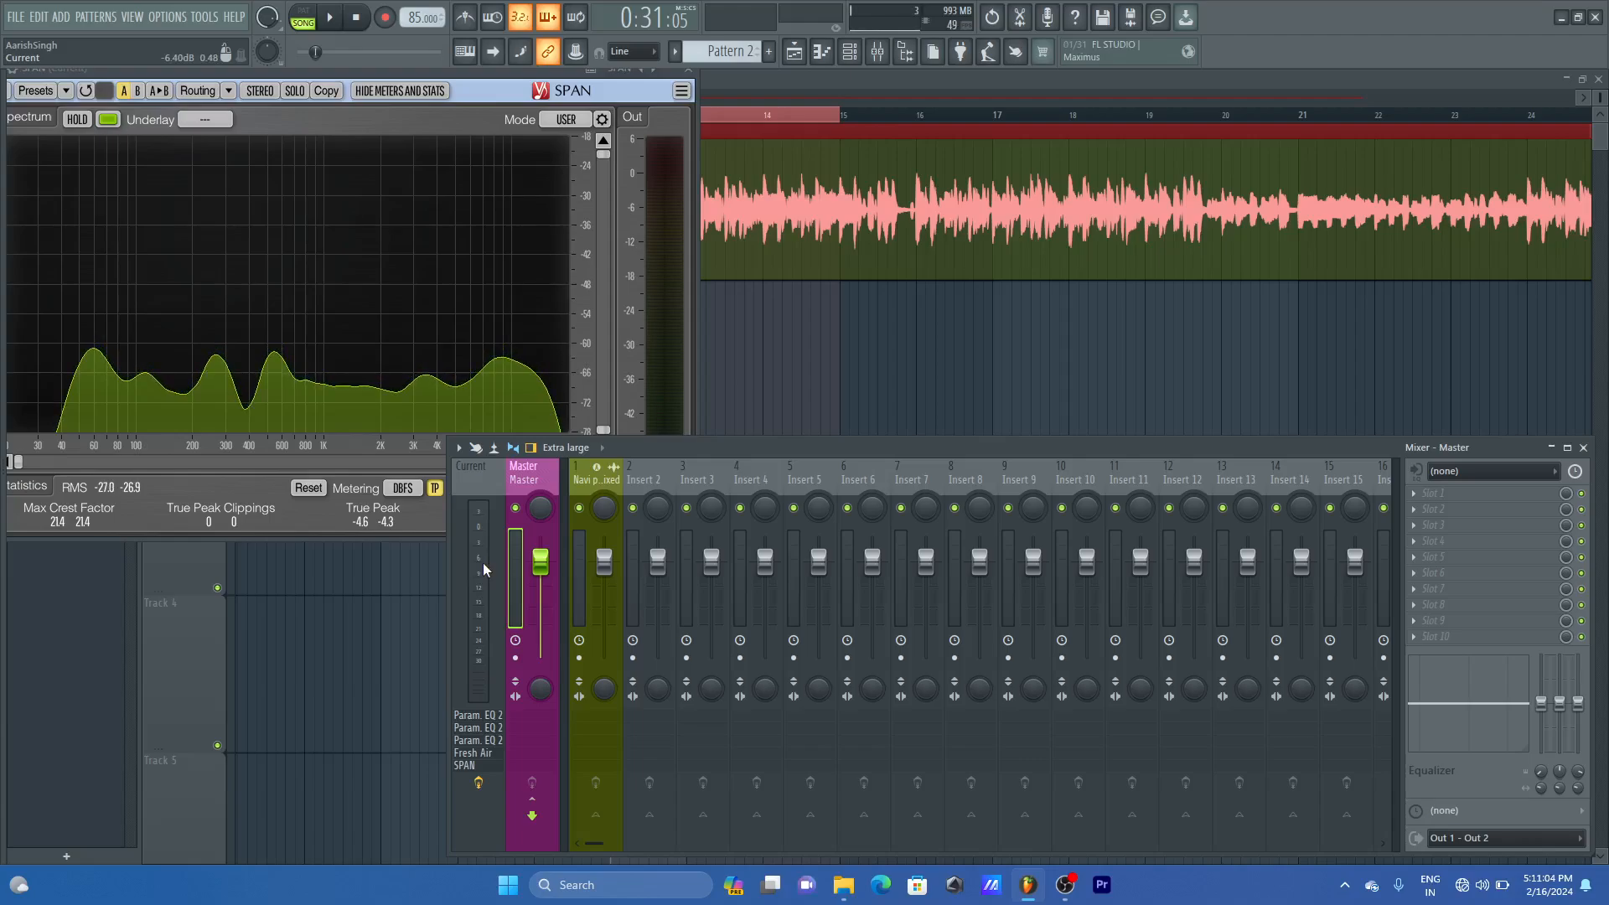
key("space")
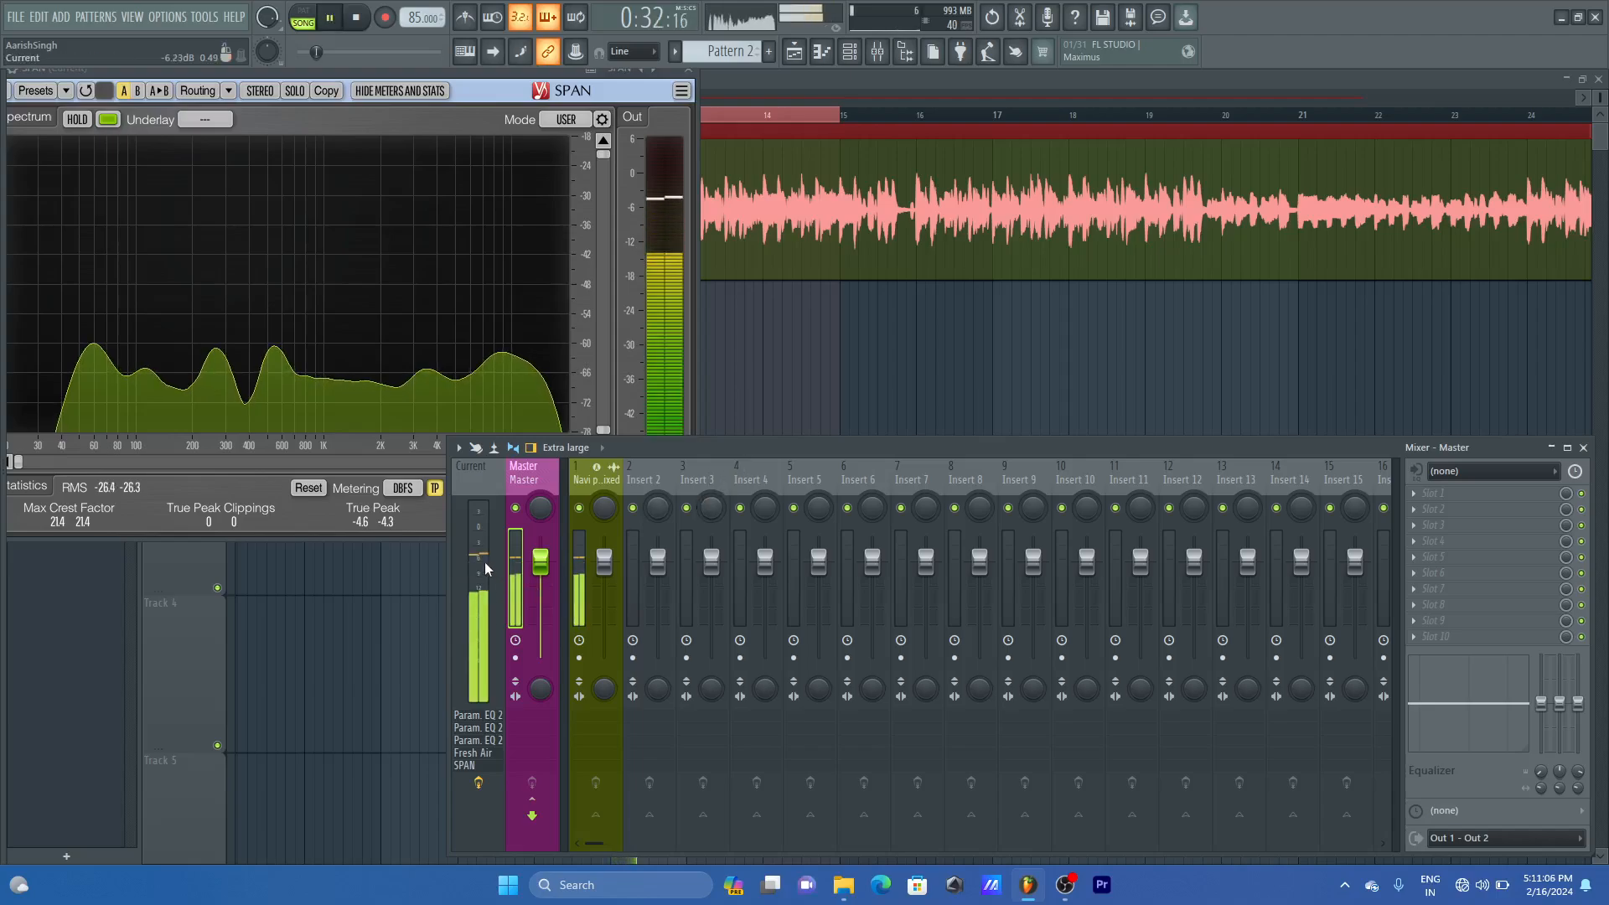
key("space")
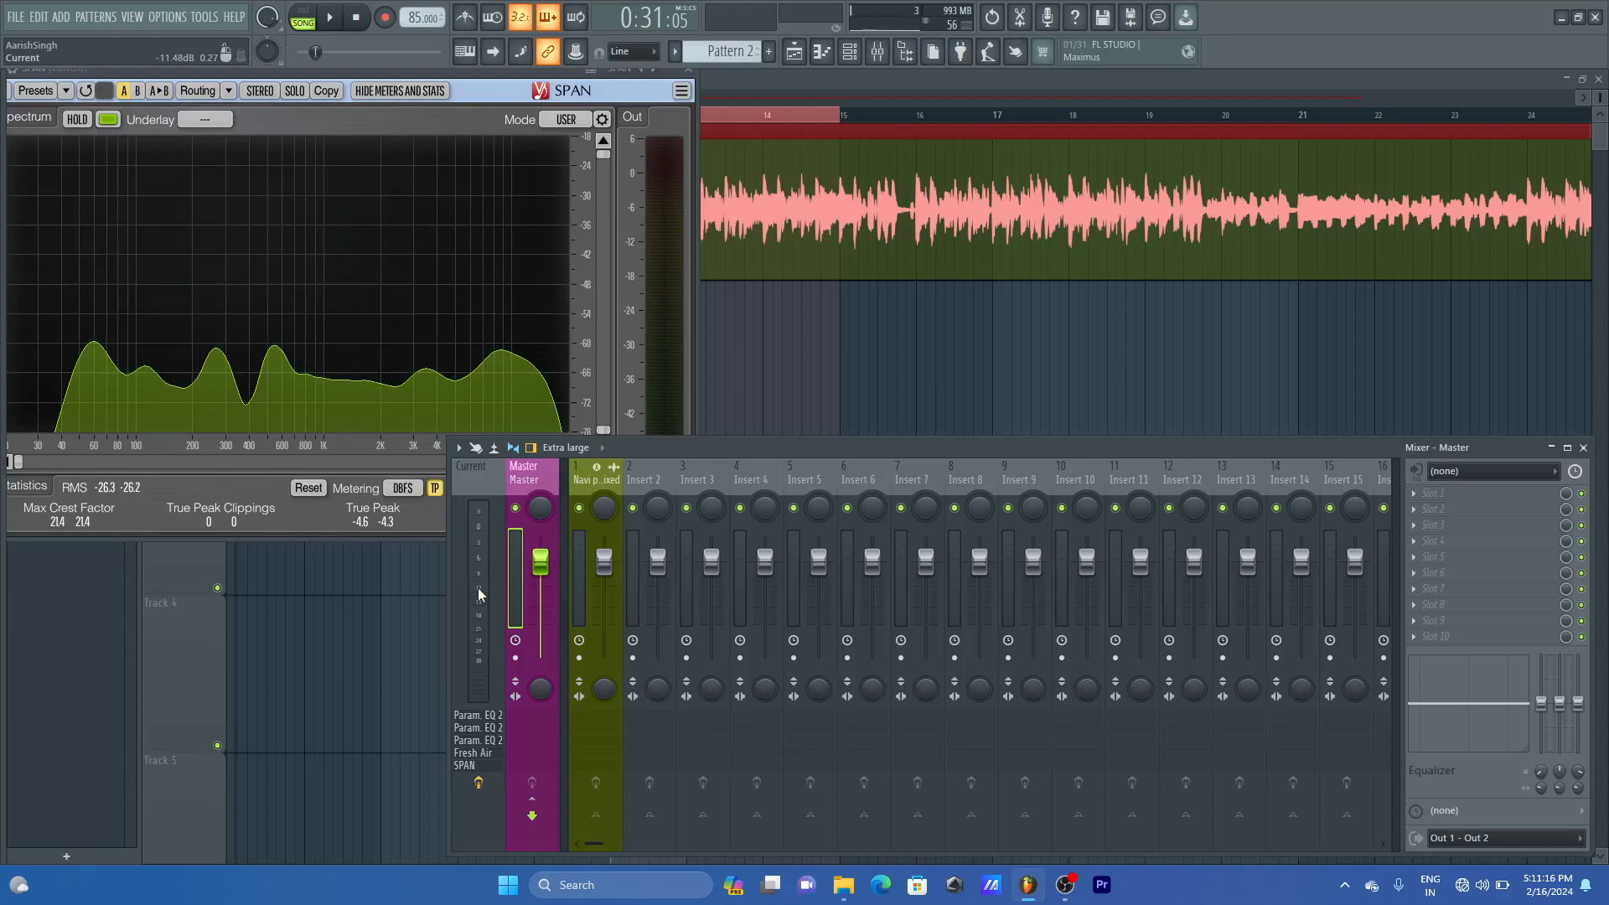
key("ctrl+s")
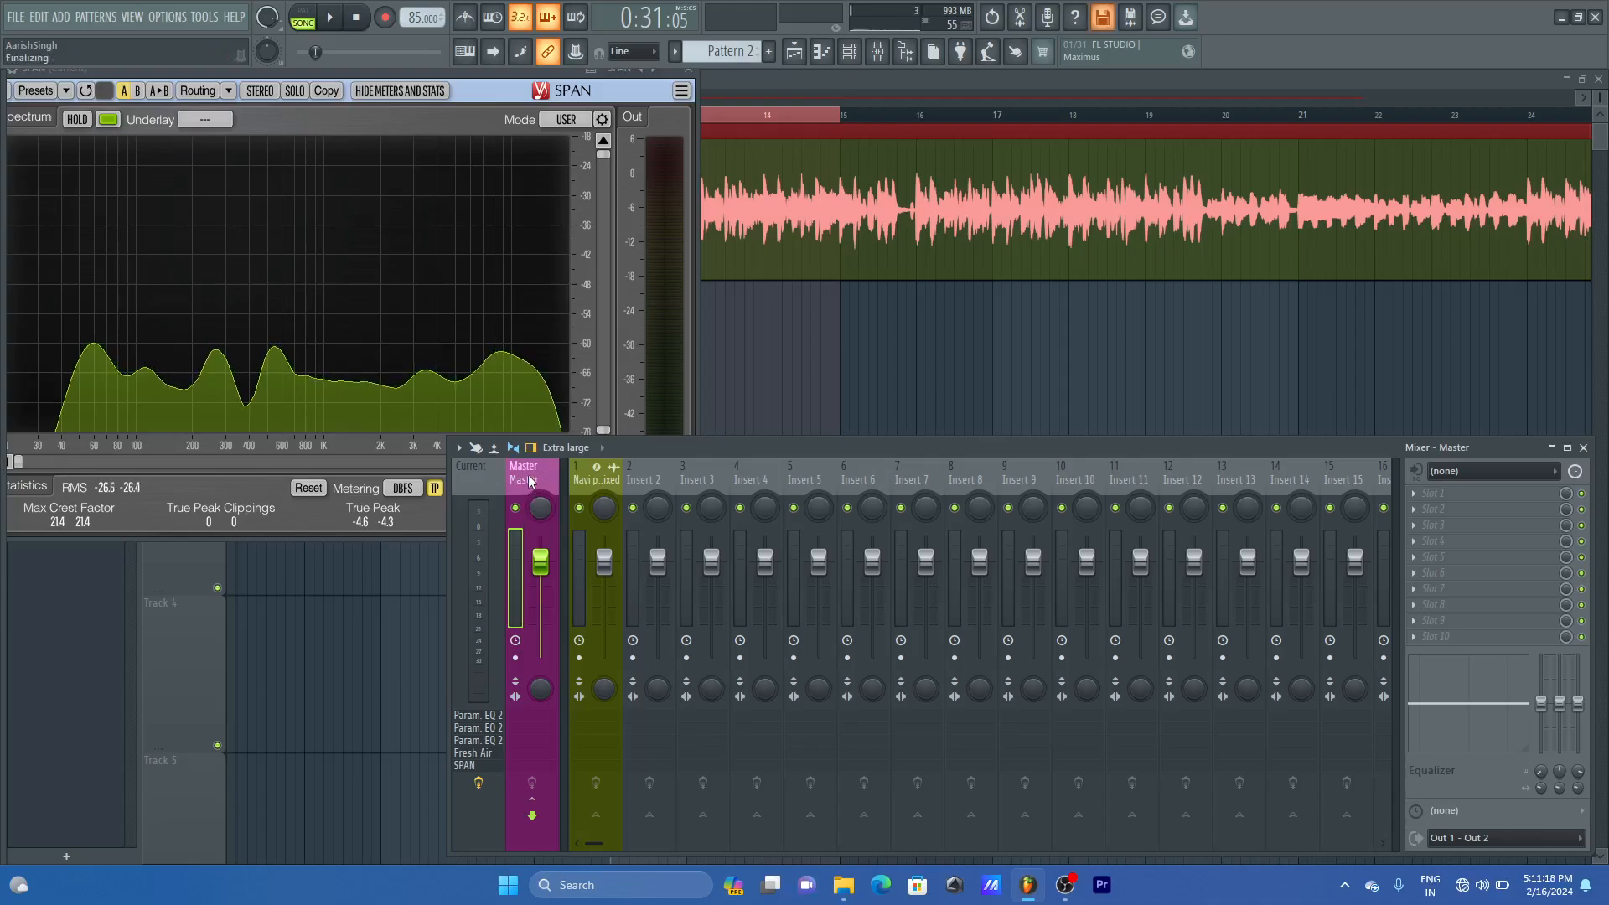
- Copy the Current track's saved mixer state, with its full effect chain, onto the Master track
left_click(493, 479)
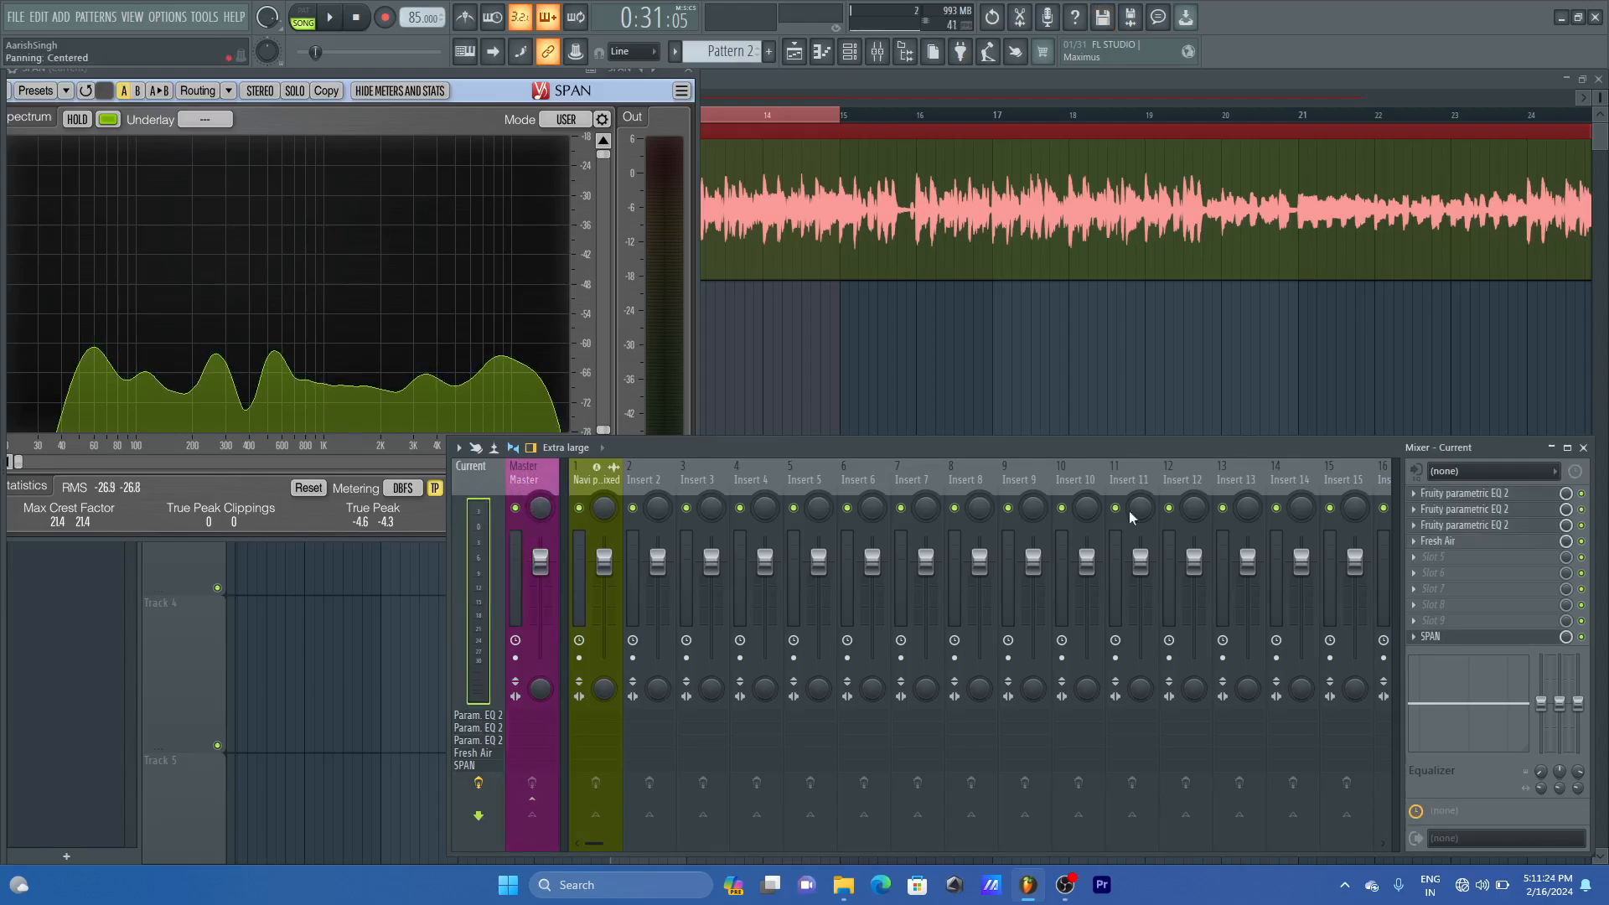
right_click(476, 482)
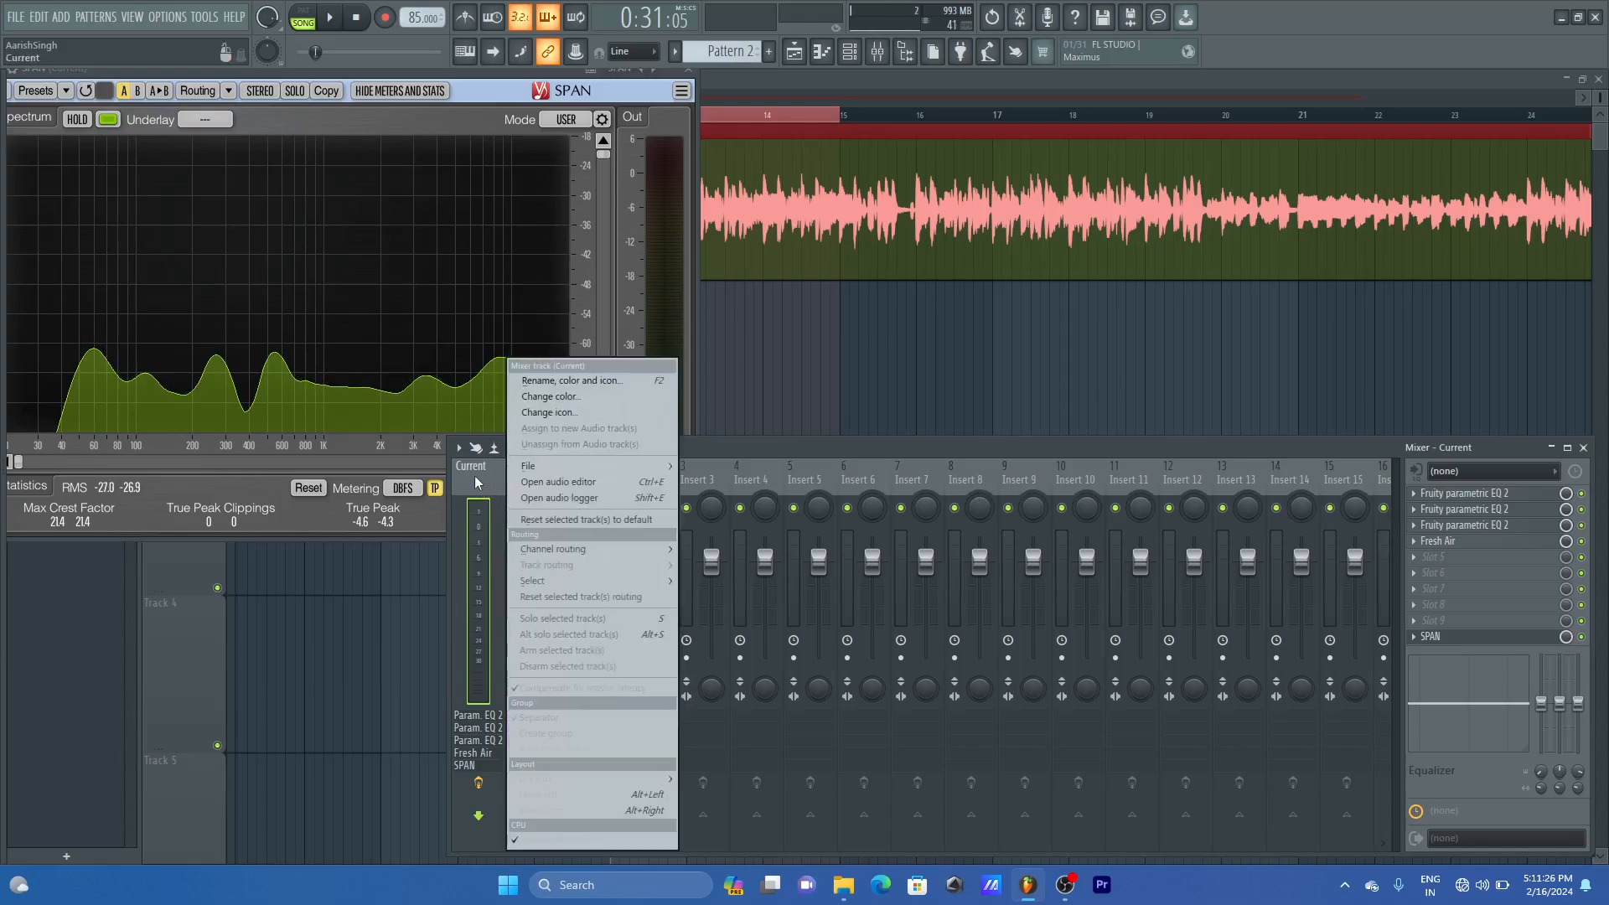
mouse_move(611, 465)
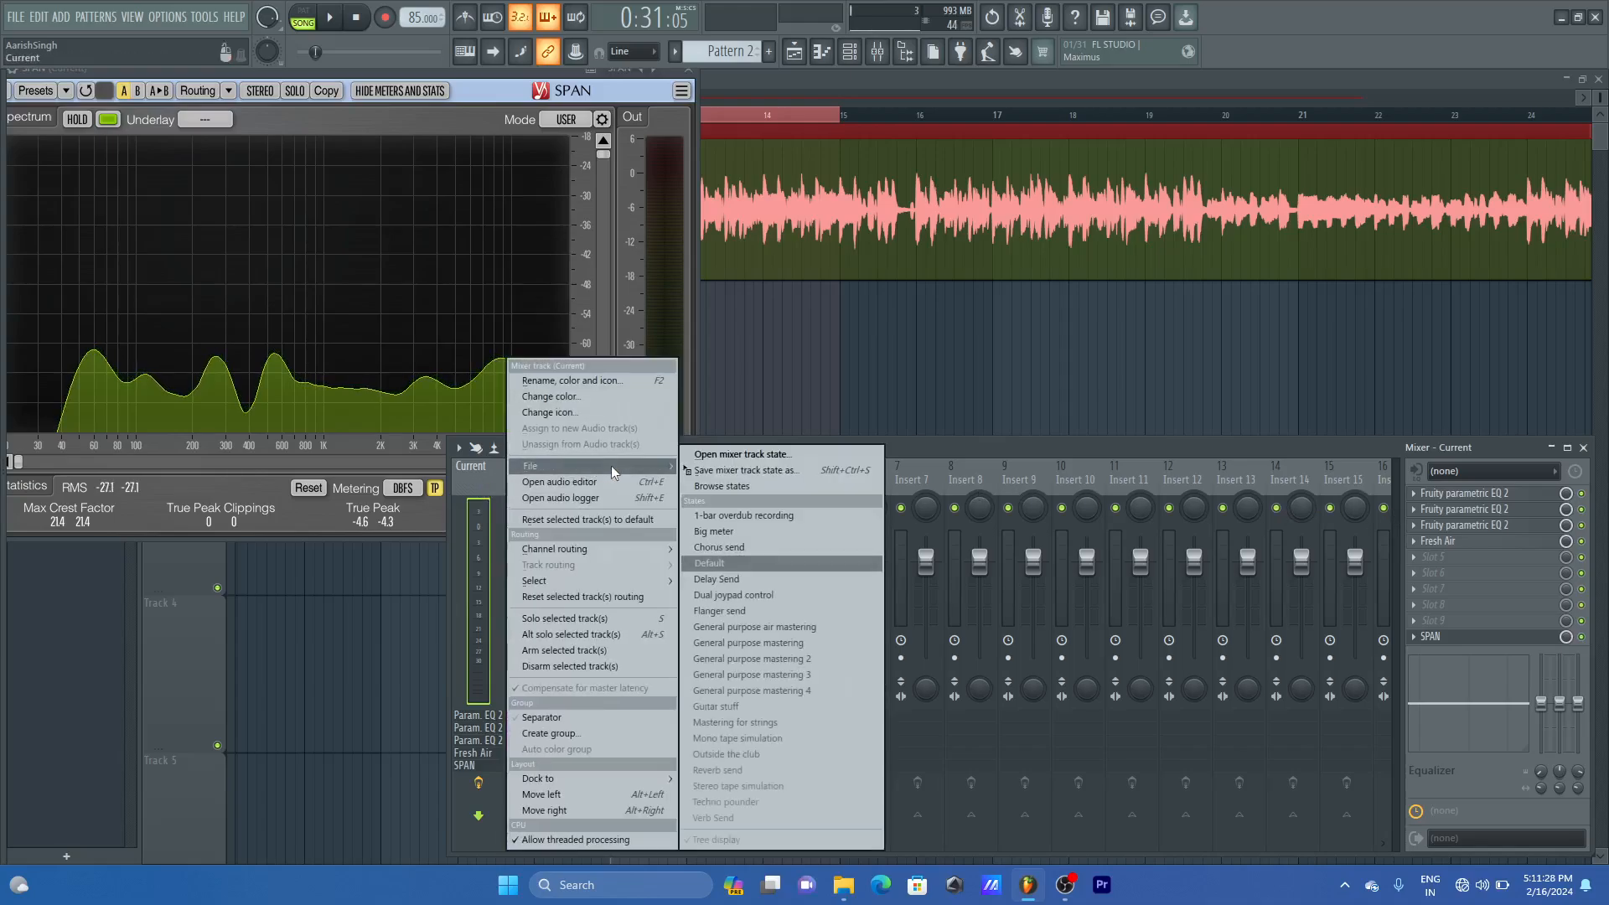
left_click_drag(732, 466, 526, 480)
- Delete the three Fruity Parametric EQ 2 effects from slots 1 to 3 of the Current track
left_click(486, 479)
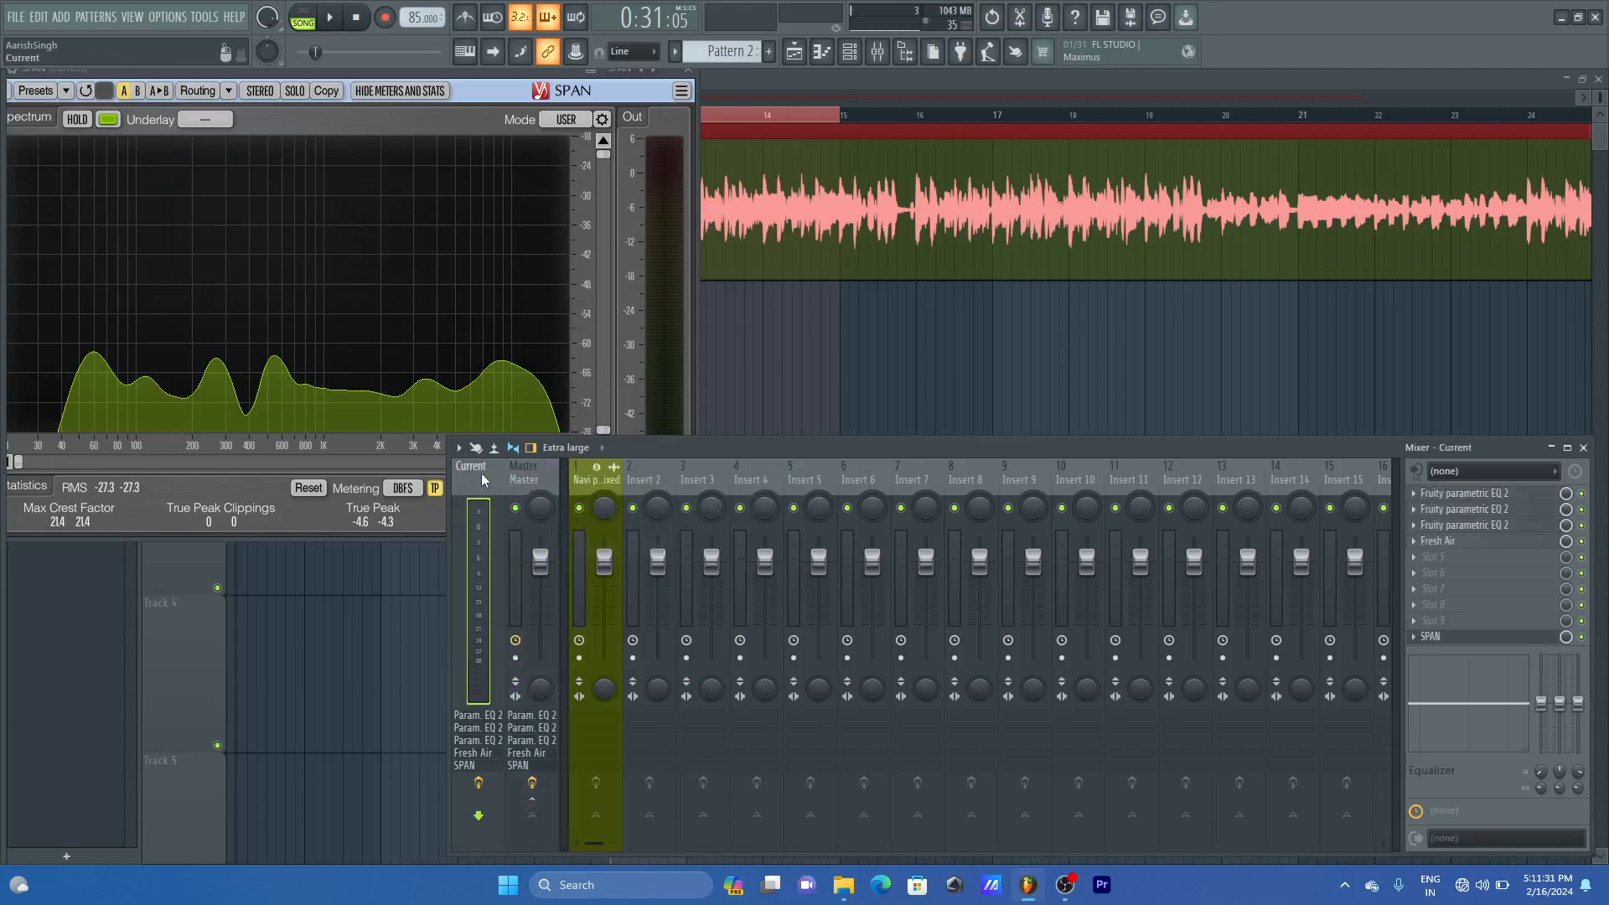
left_click(1416, 495)
left_click(1458, 485)
key("Return")
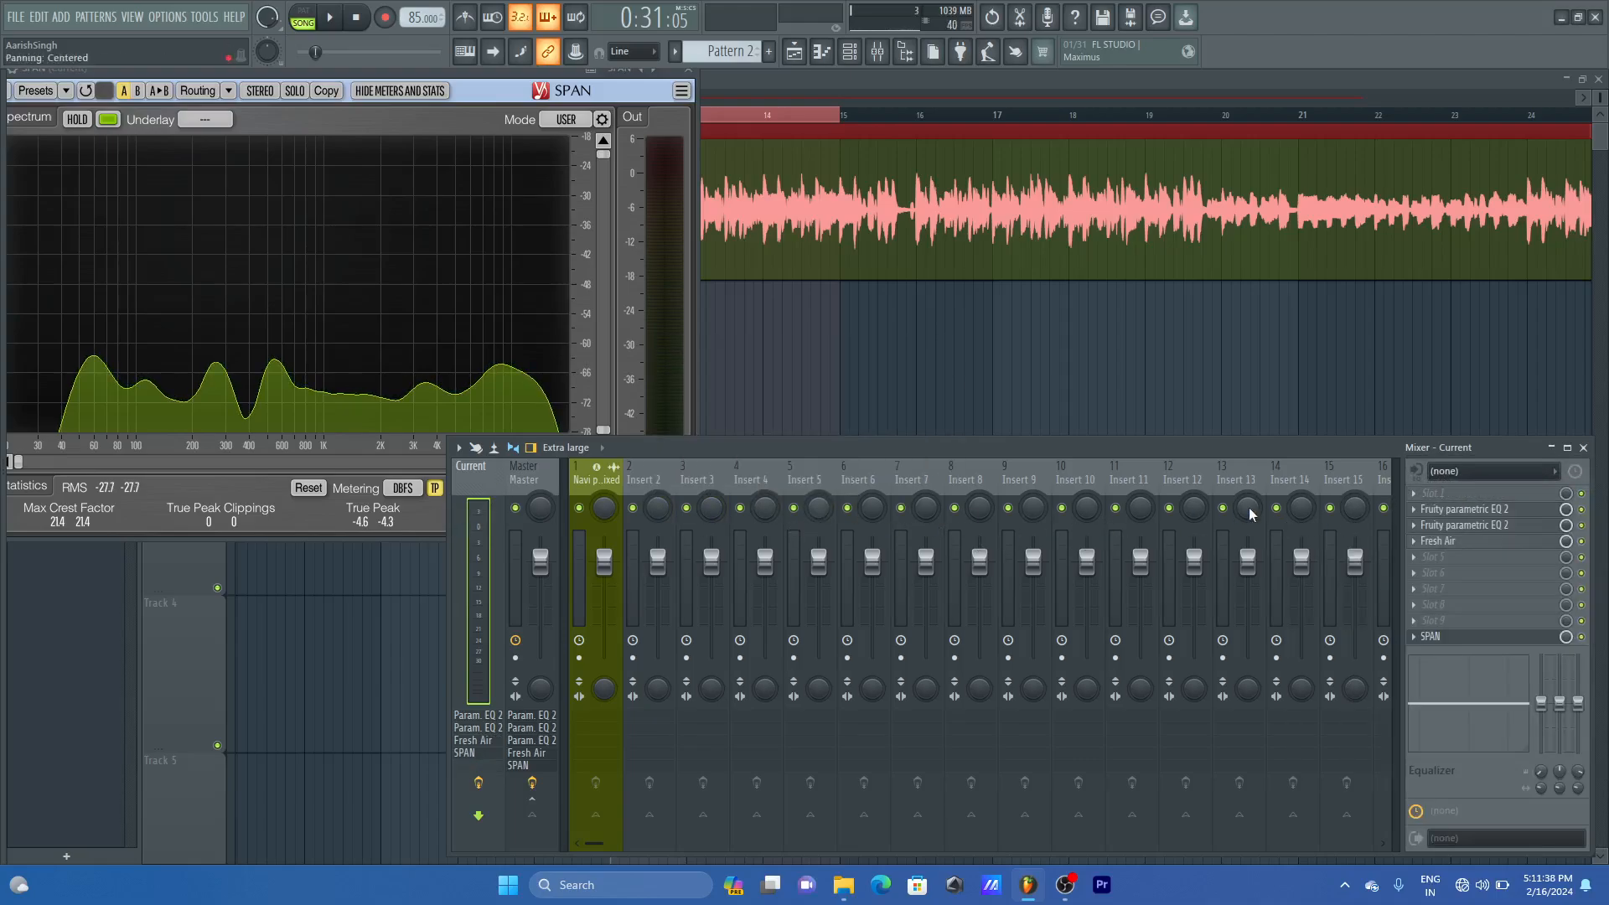
left_click(1416, 508)
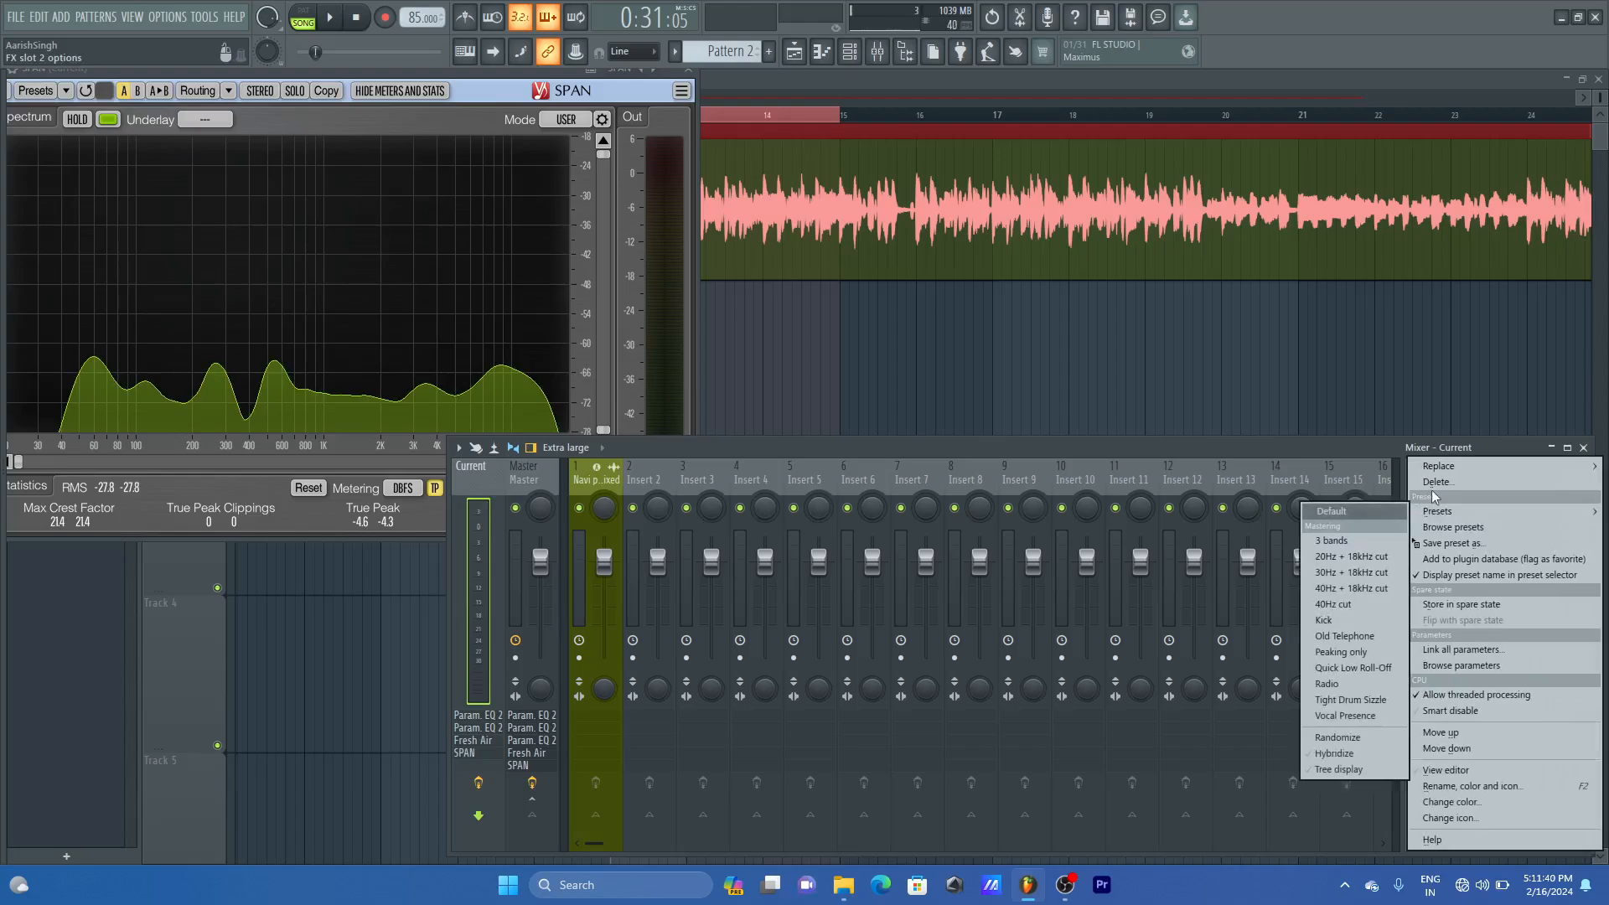
left_click(1434, 483)
left_click(863, 497)
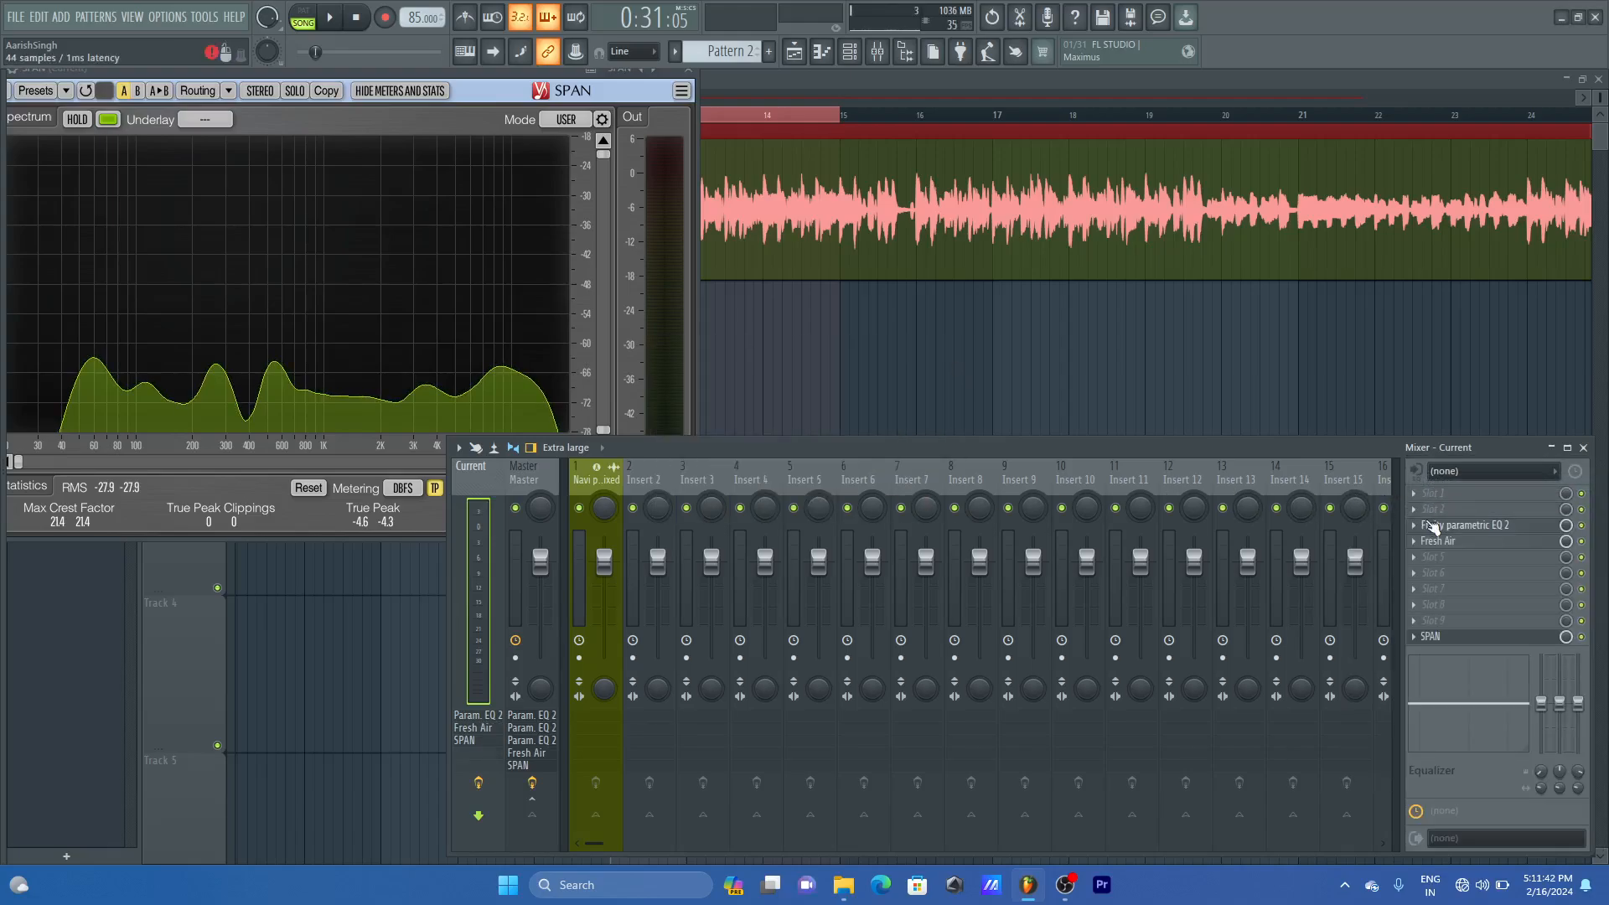
left_click(1417, 525)
left_click(1445, 485)
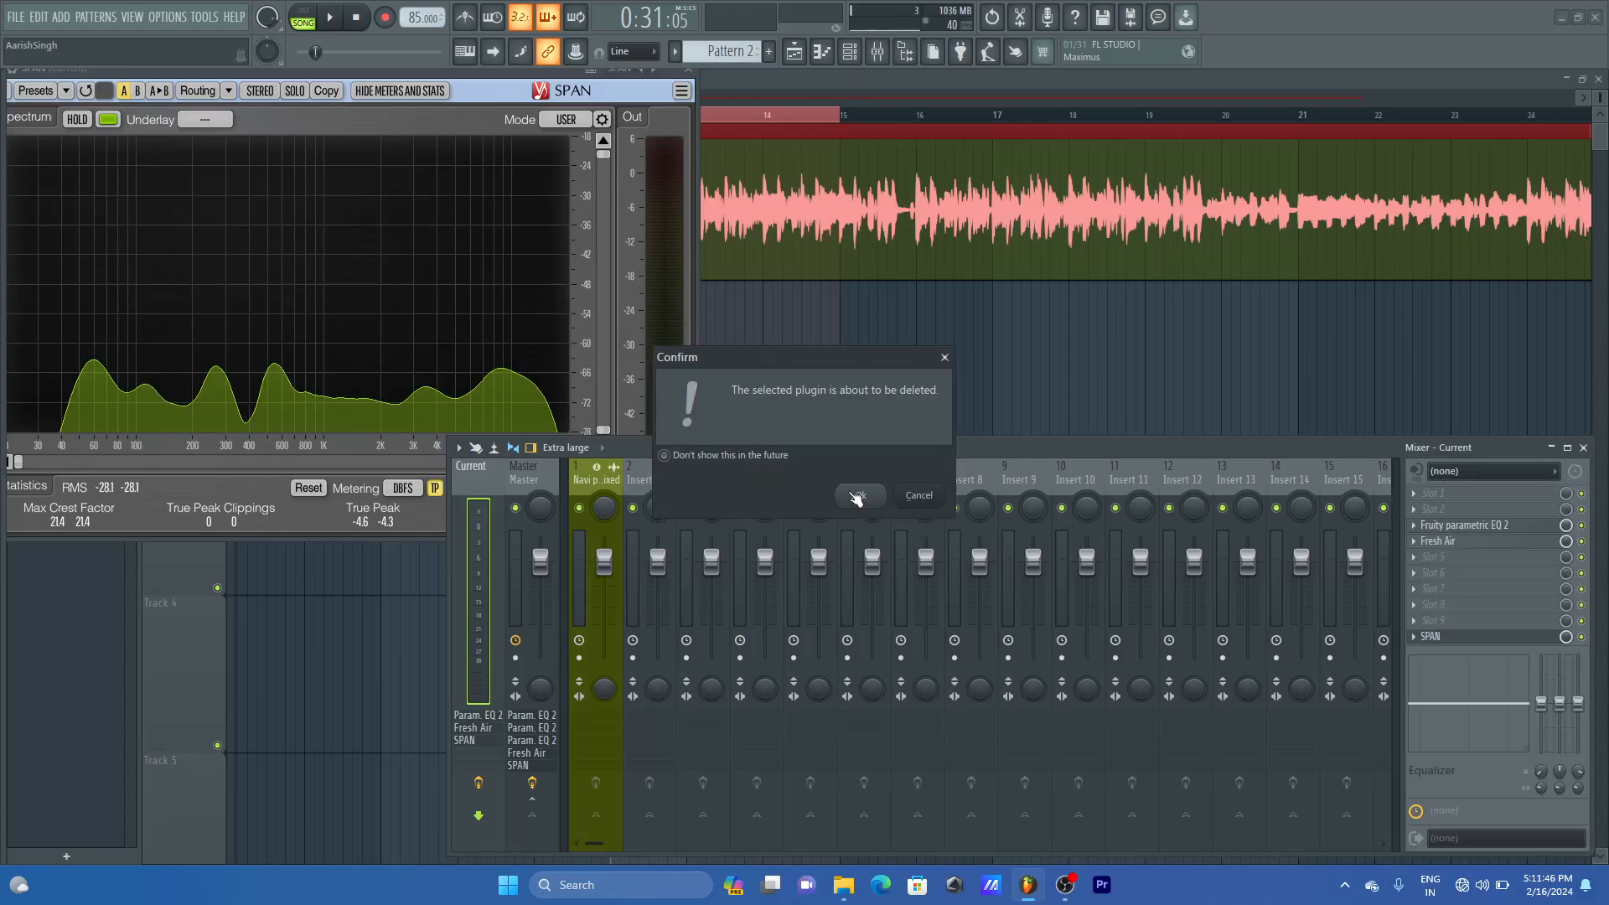
left_click(857, 496)
- Delete Fresh Air from slot 4 of the Current track, keeping its SPAN analyzer
left_click(1414, 541)
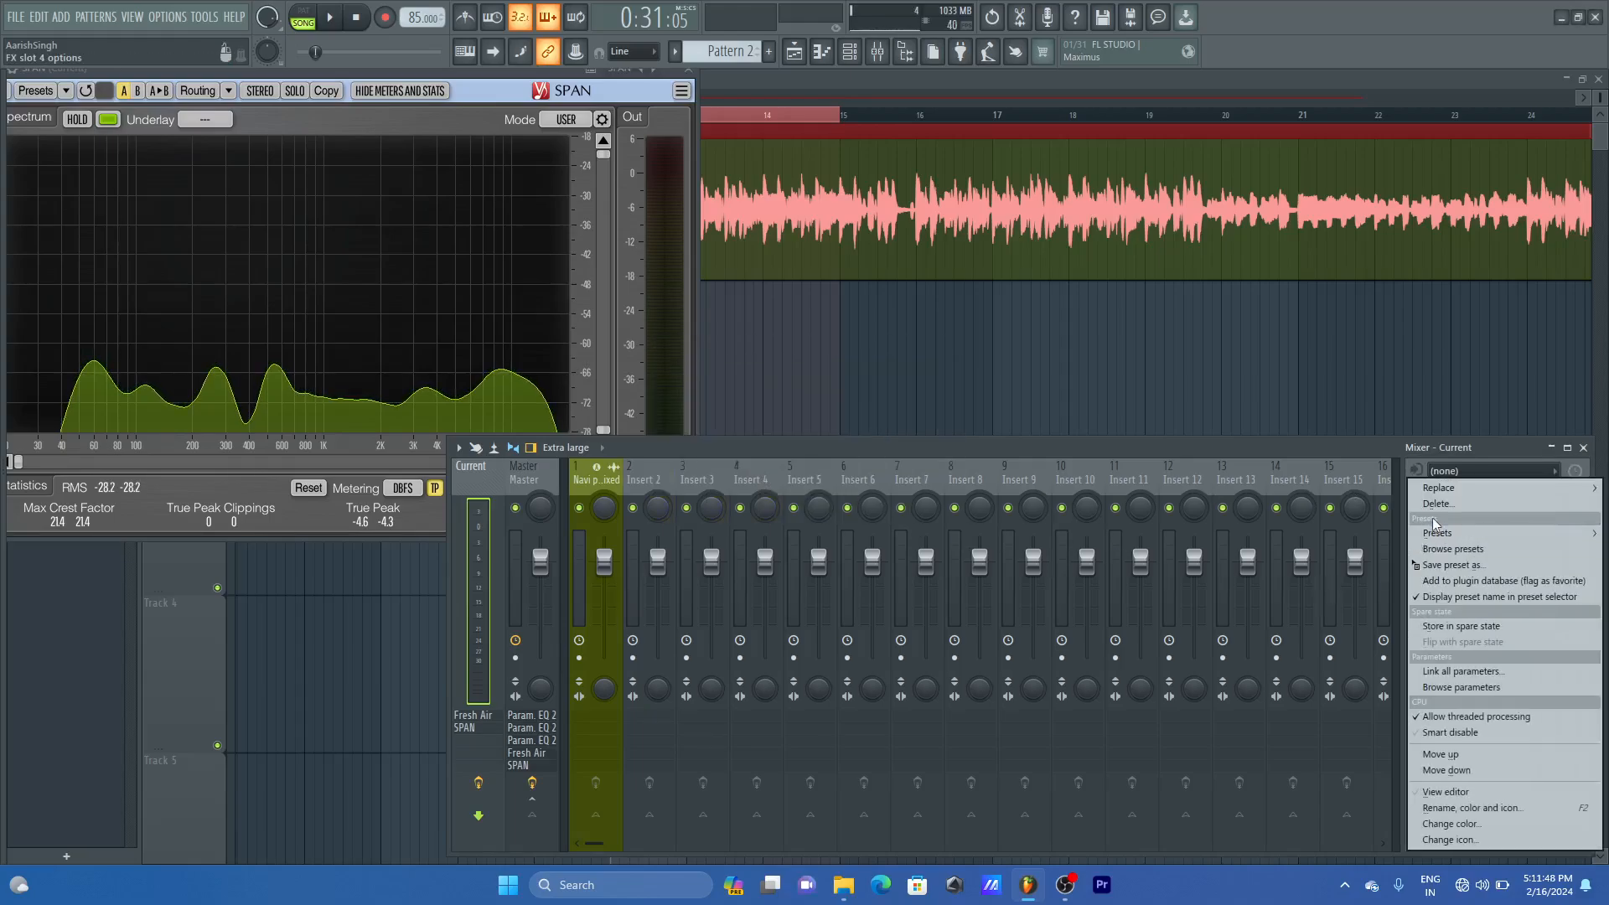
left_click(1436, 504)
left_click(856, 497)
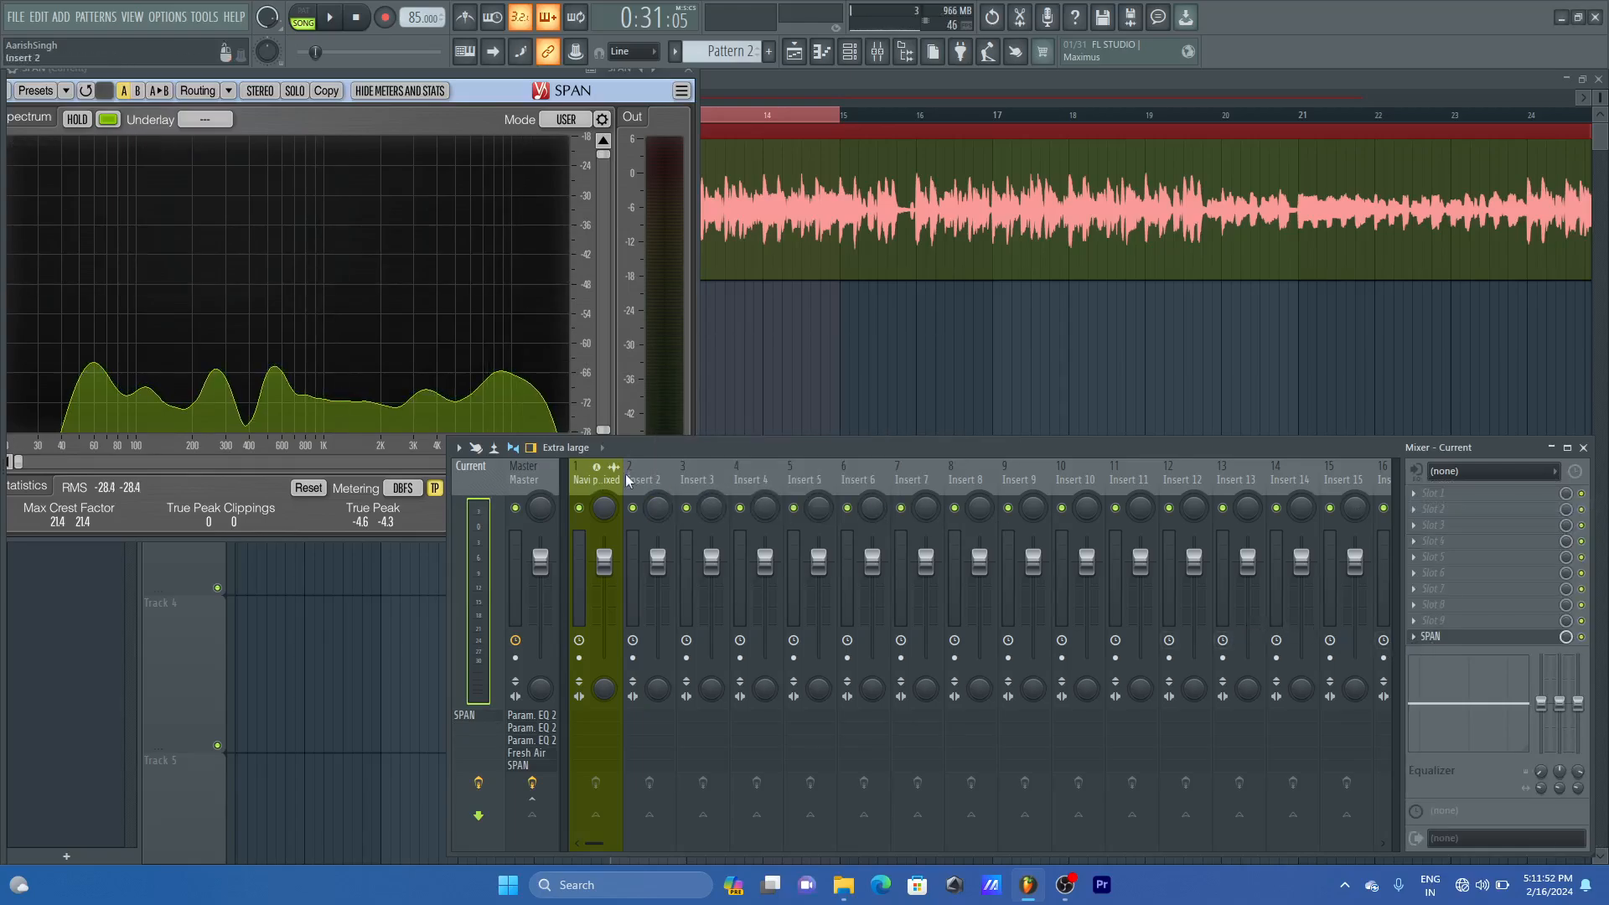
- Select the Master track and delete the duplicate SPAN from its slot 10
left_click(531, 472)
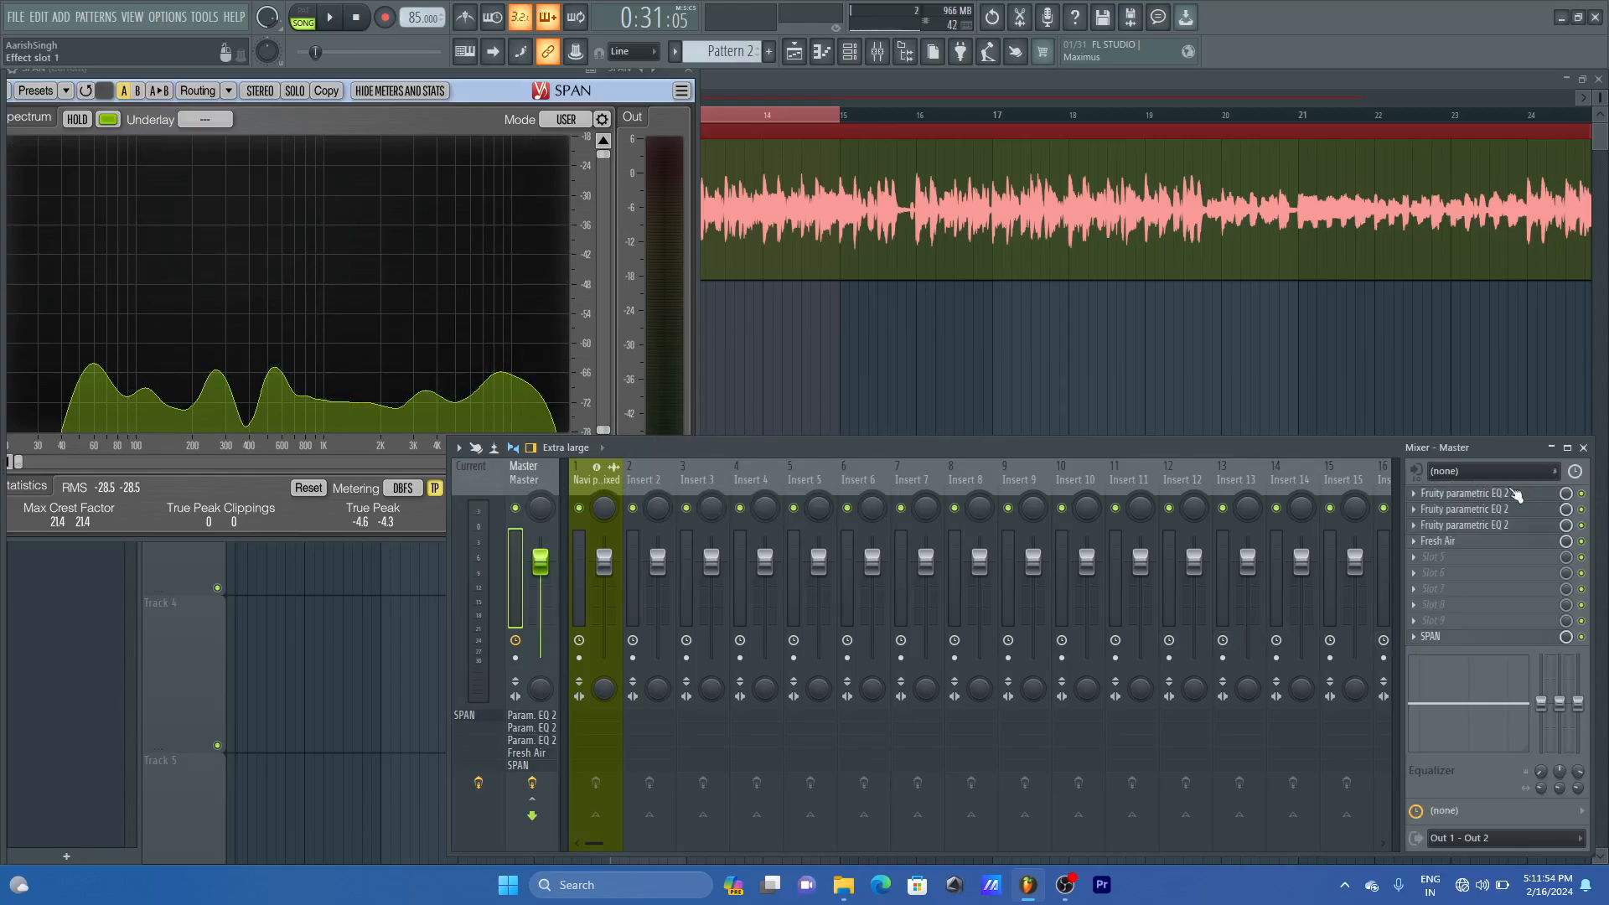
left_click(1430, 642)
left_click(1440, 510)
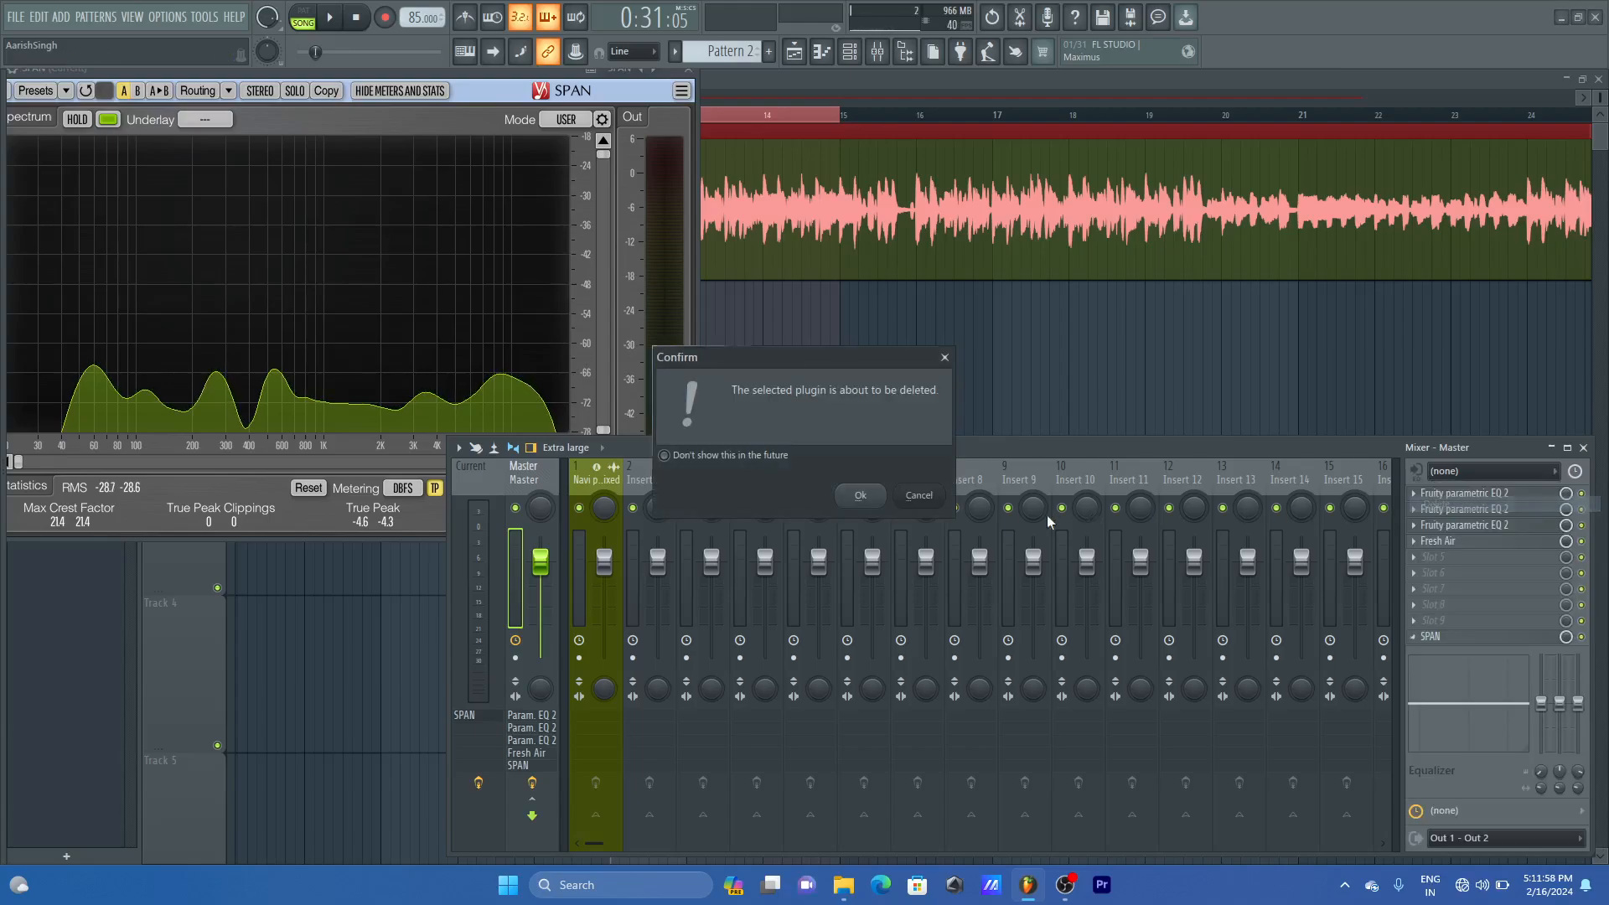
left_click(859, 495)
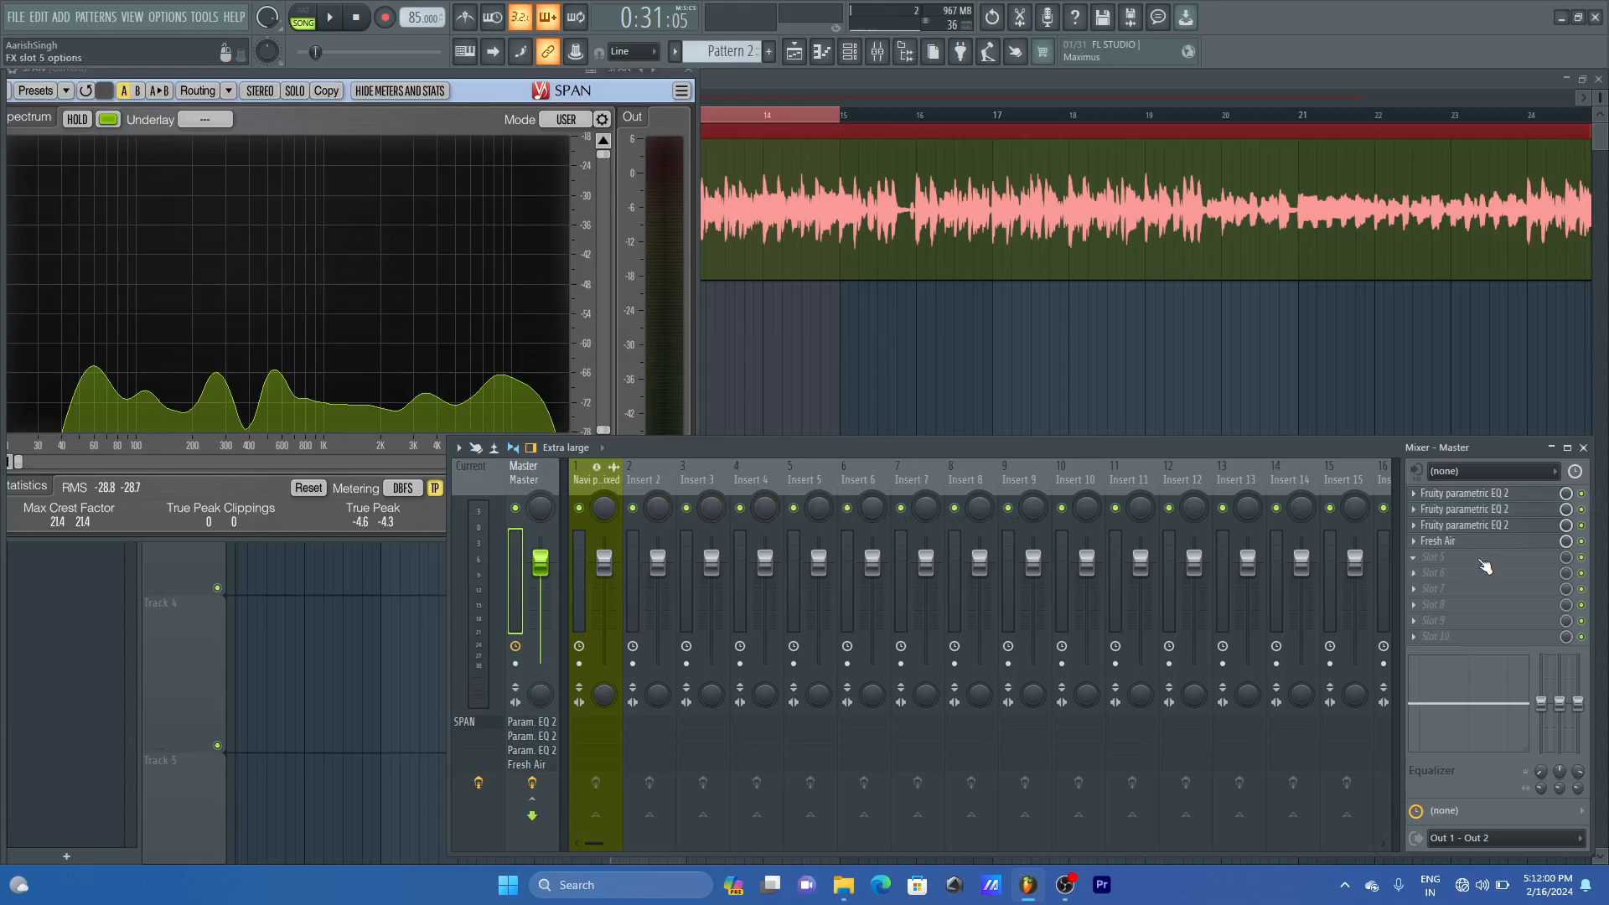
- Load Fruity Compressor into slot 5 of the Master track and close its window
left_click(1485, 567)
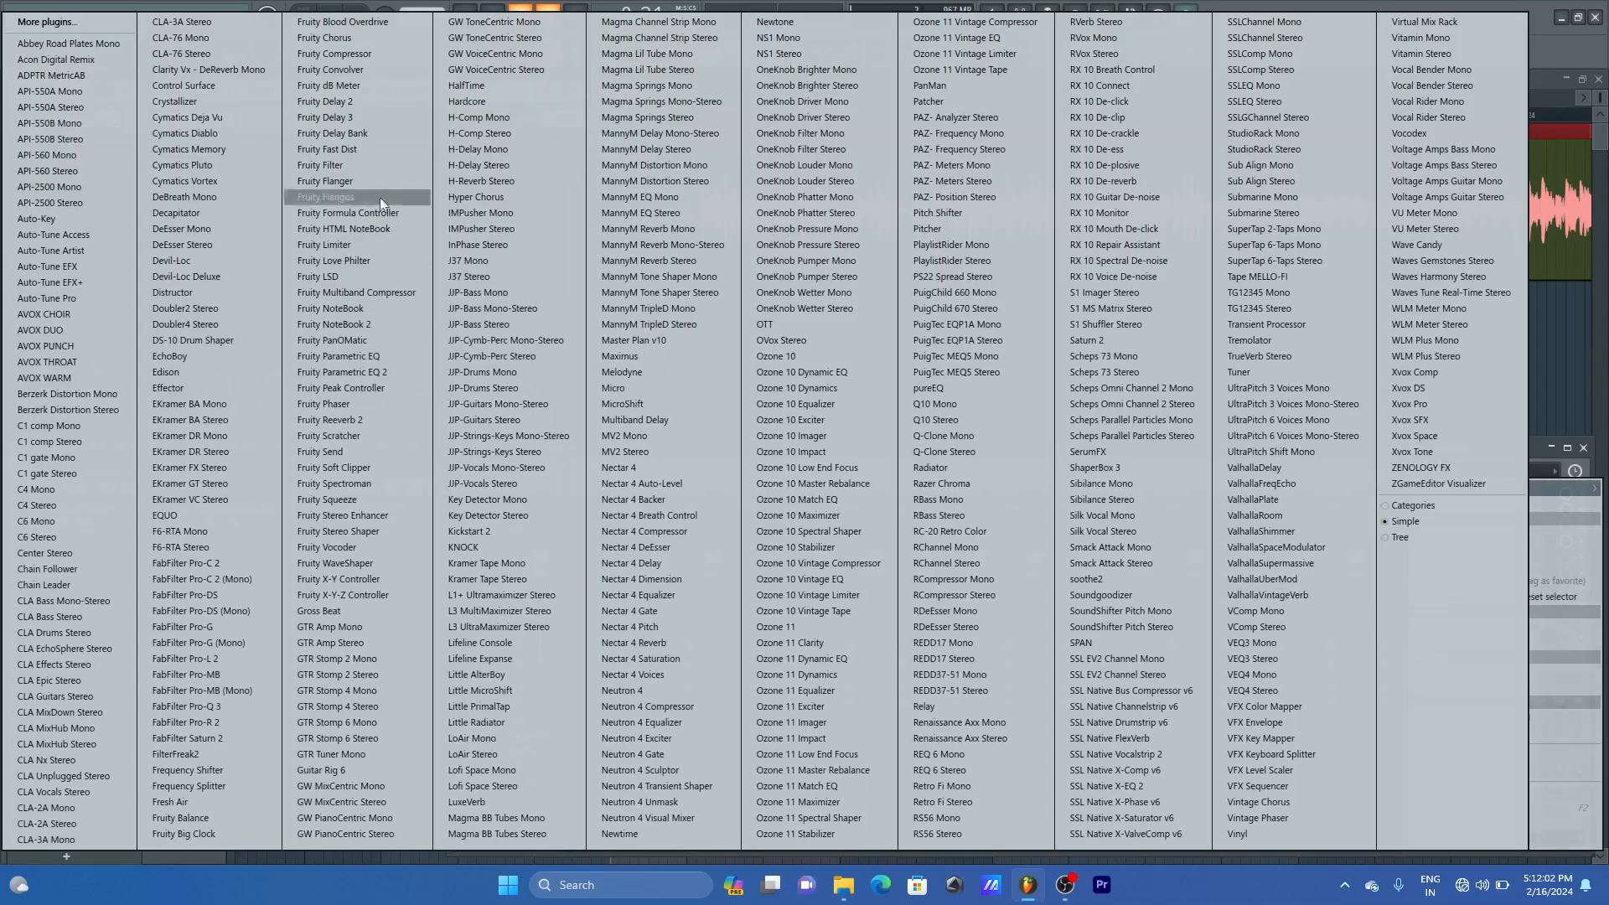
left_click(365, 50)
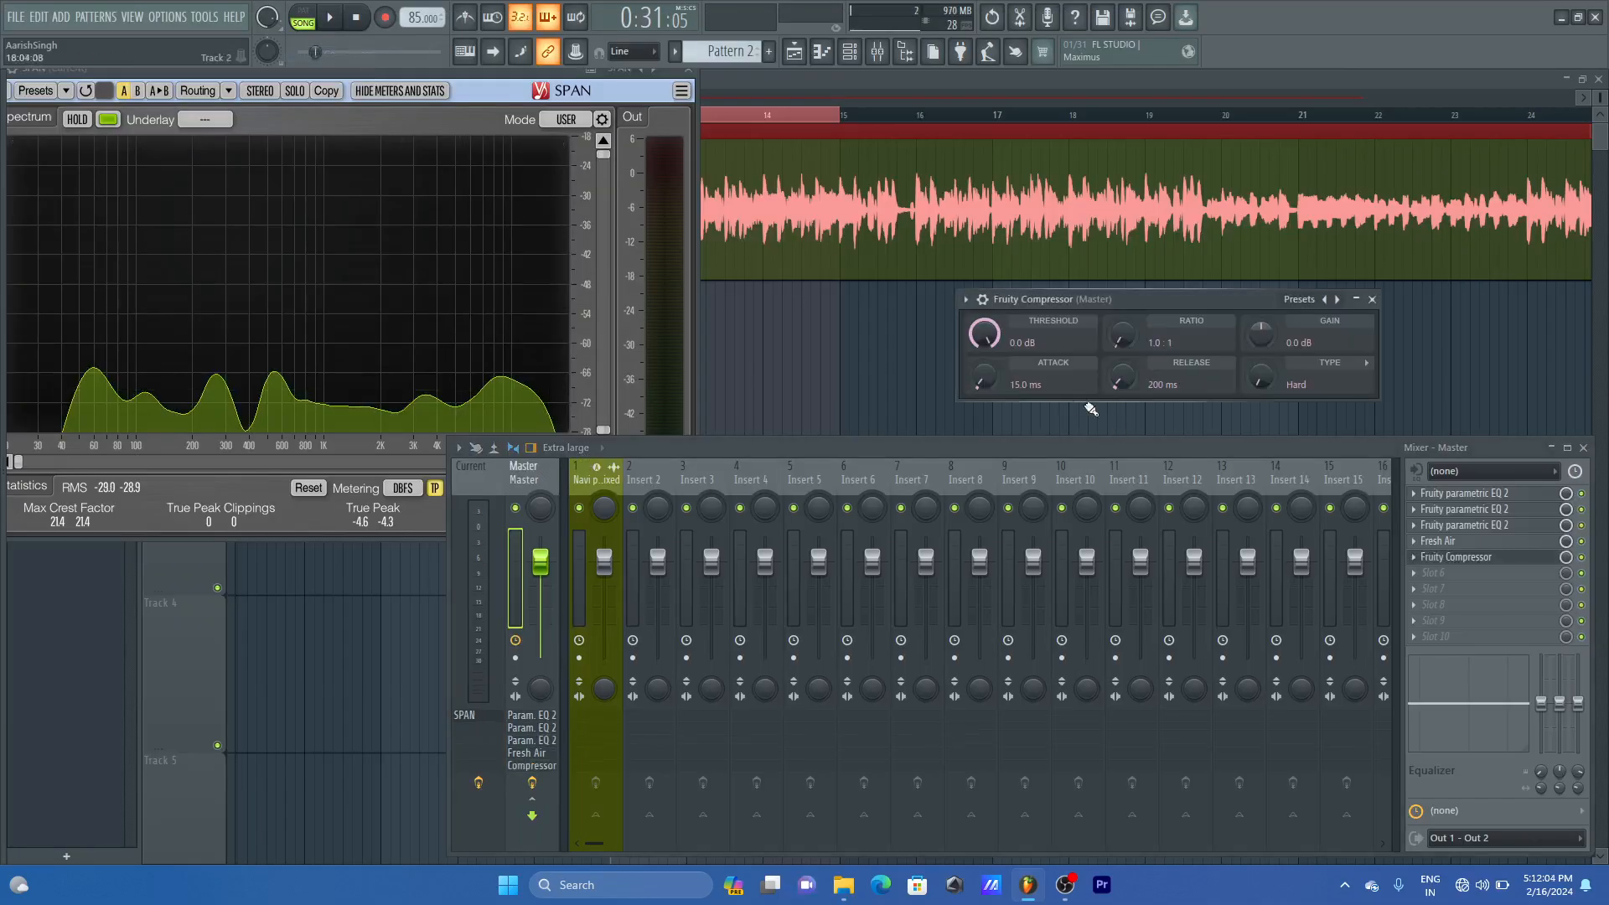
left_click(1373, 299)
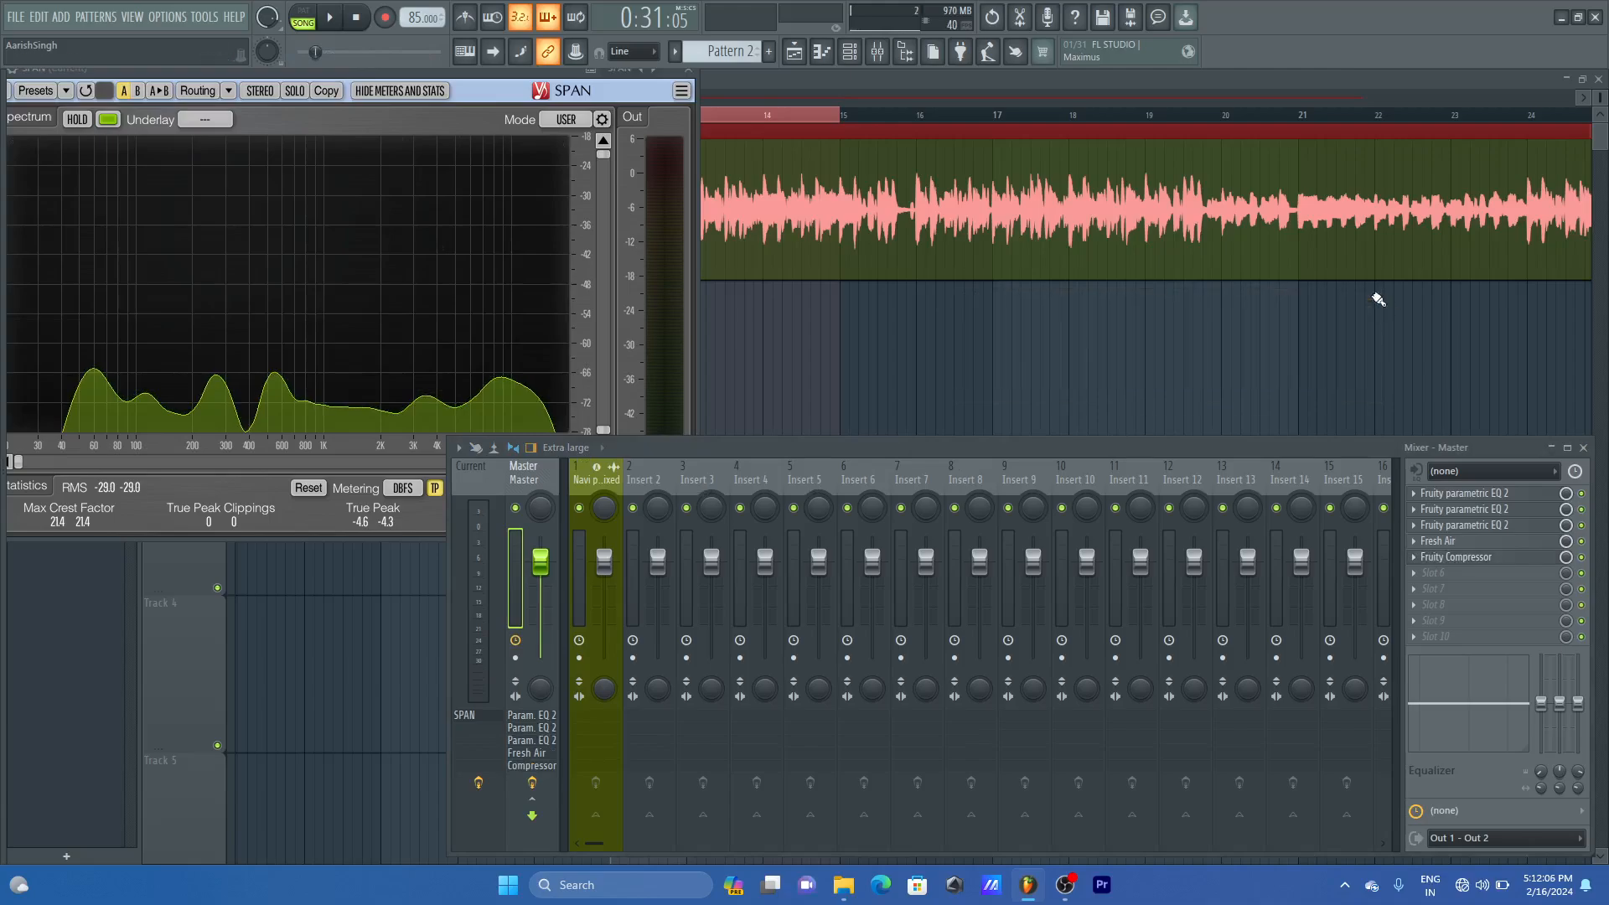
- Replace the Fruity Compressor in slot 5 of the Master track with Maximus
left_click(1410, 558)
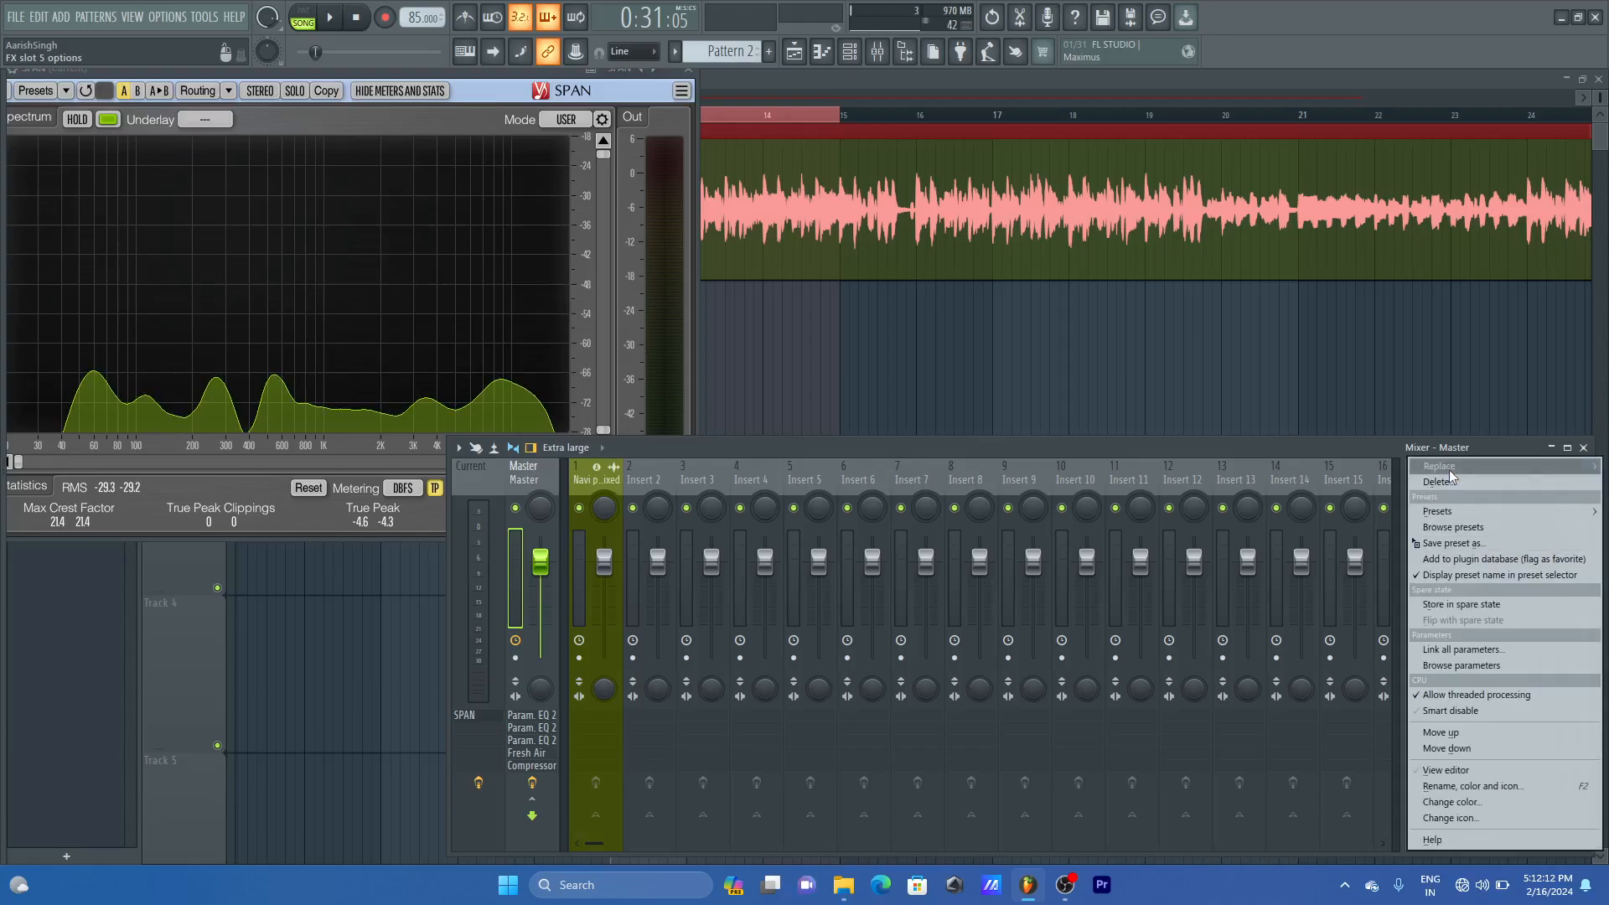
mouse_move(1436, 471)
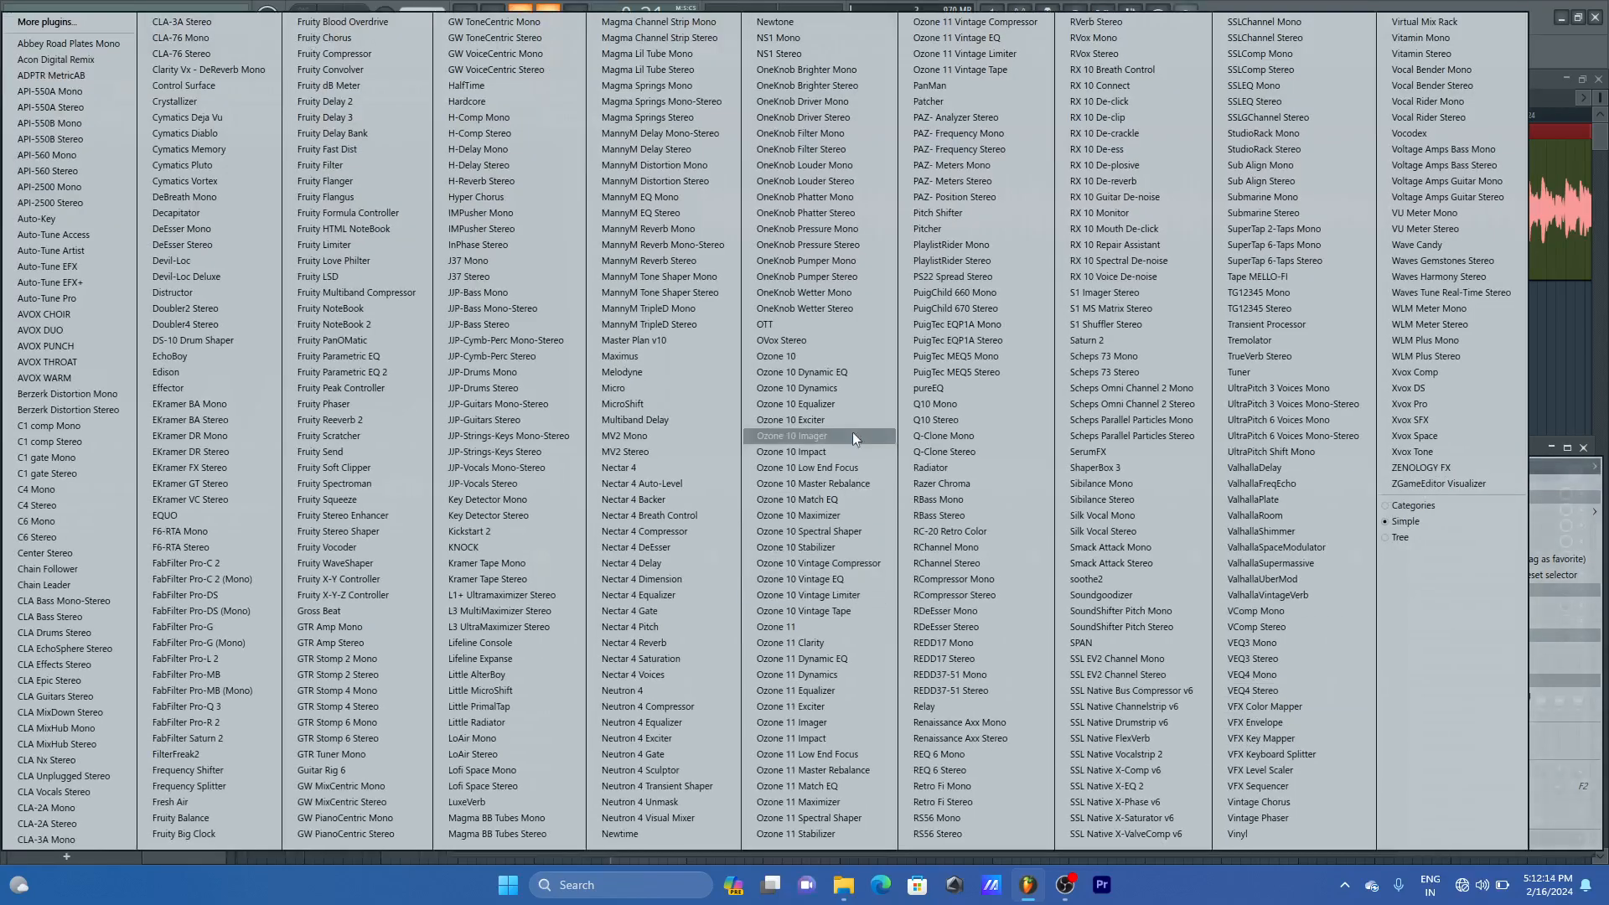
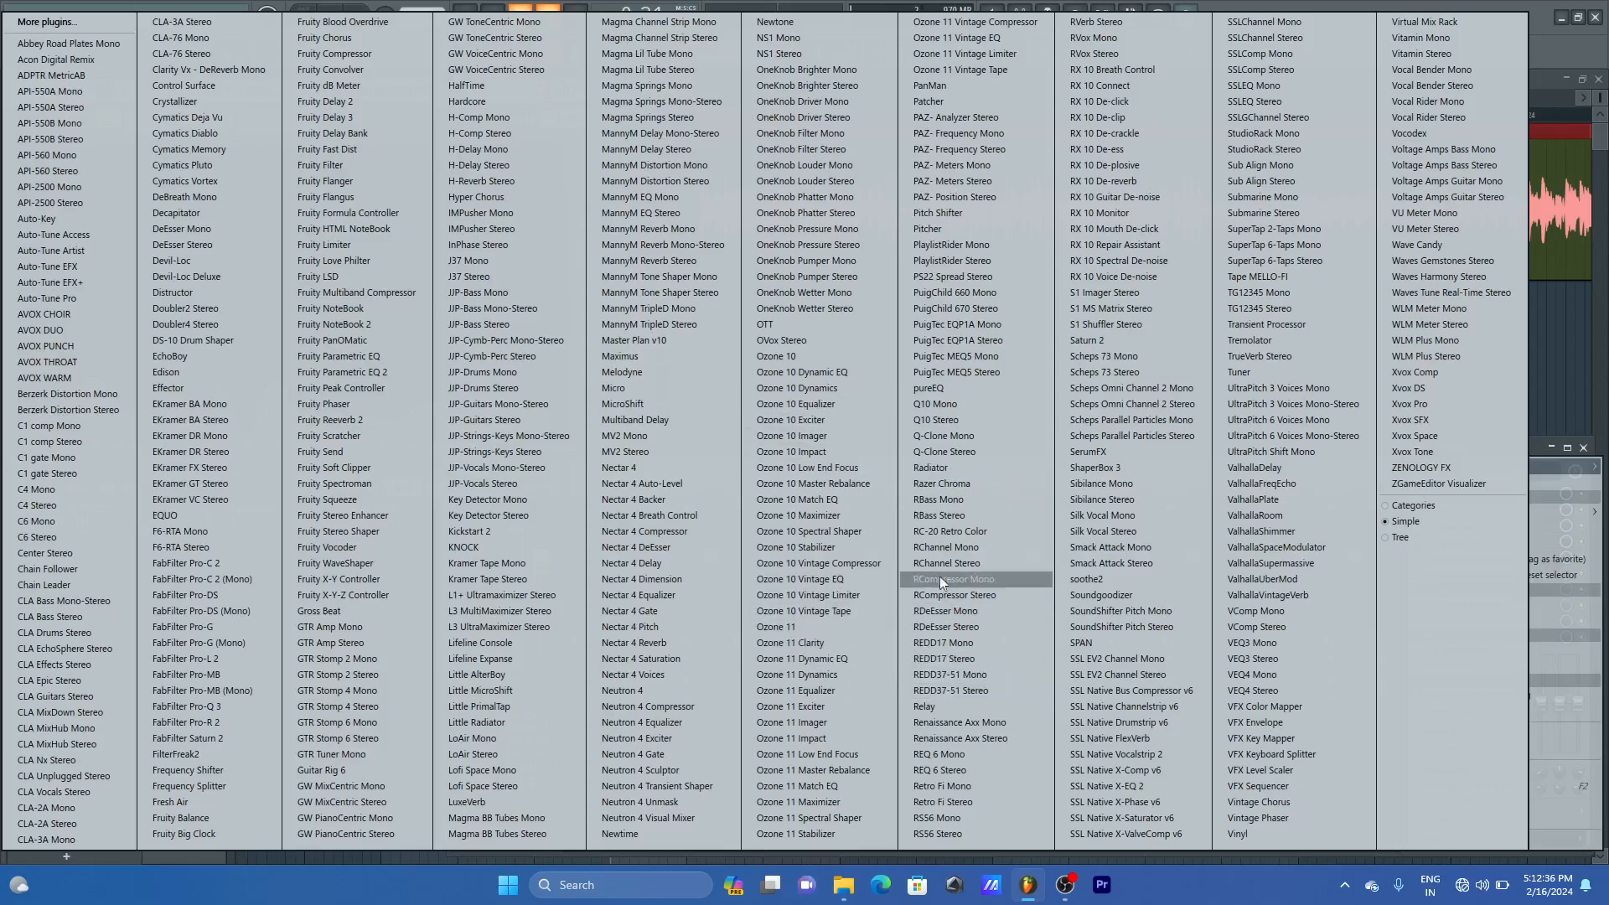
left_click(632, 356)
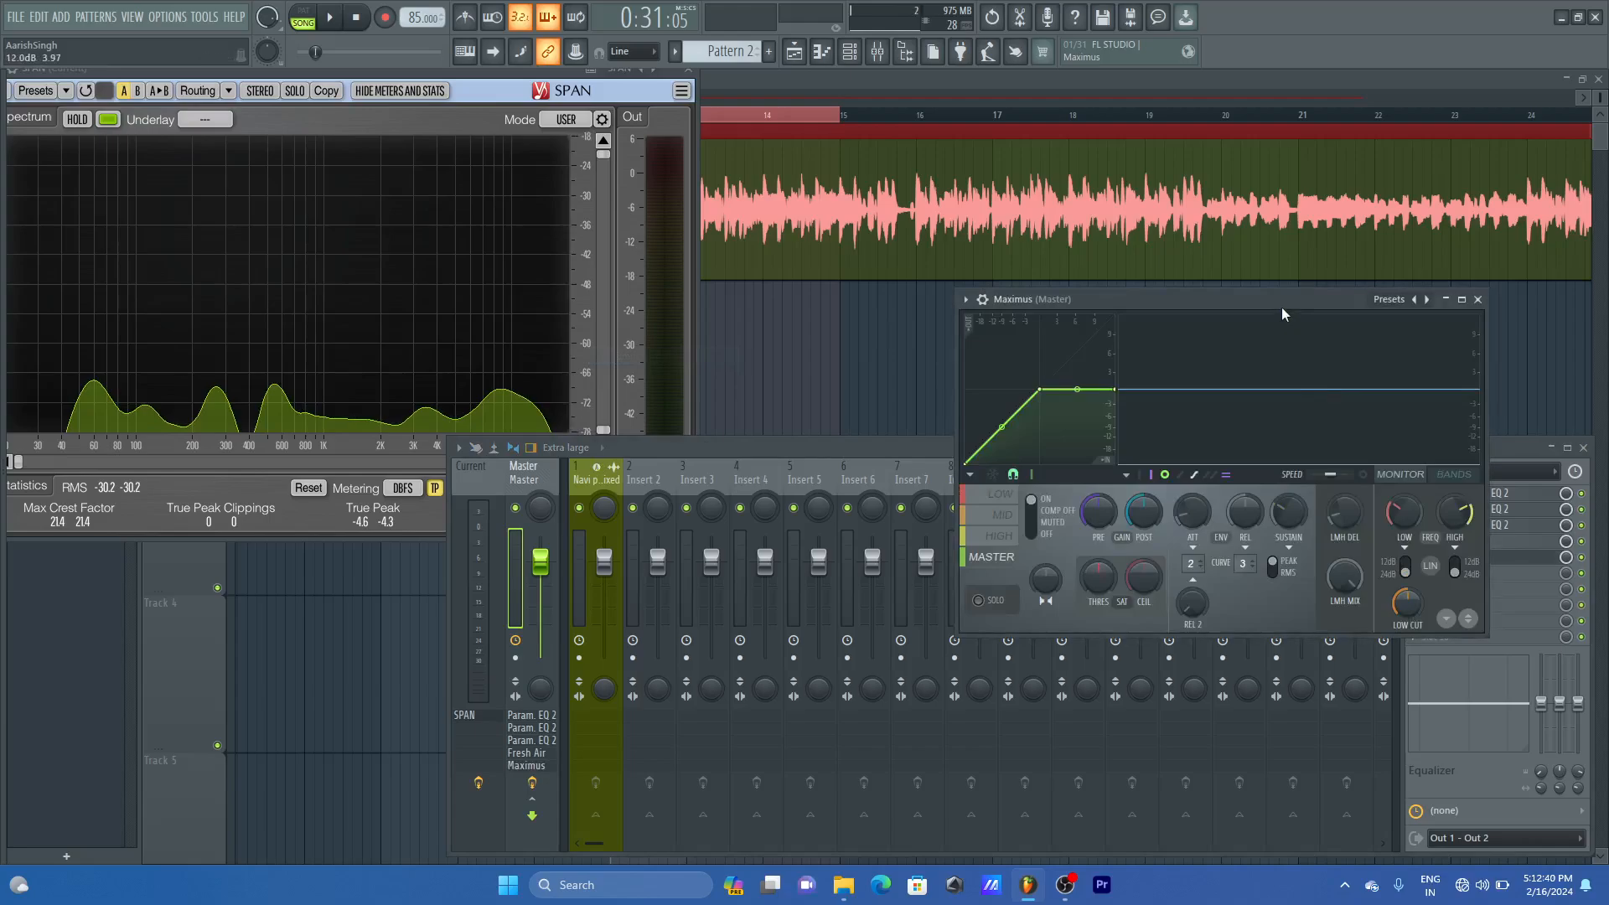
- Move the Maximus window clear of the Master track's effect slots and examine its Low, Mid and High bands
left_click_drag(1279, 300, 1038, 360)
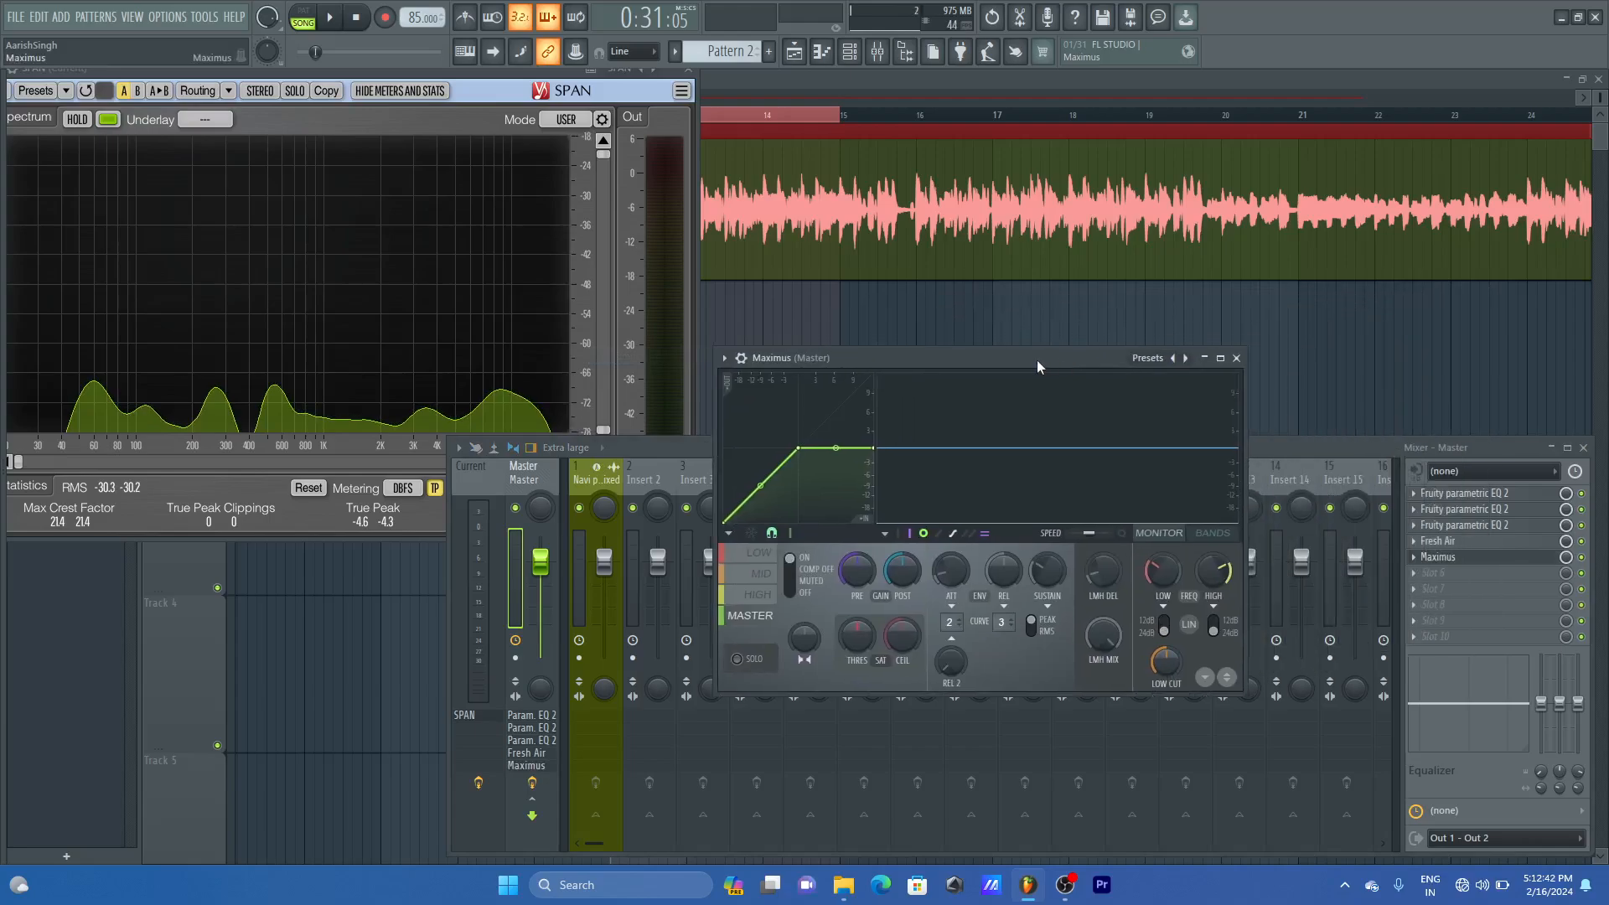
left_click(757, 617)
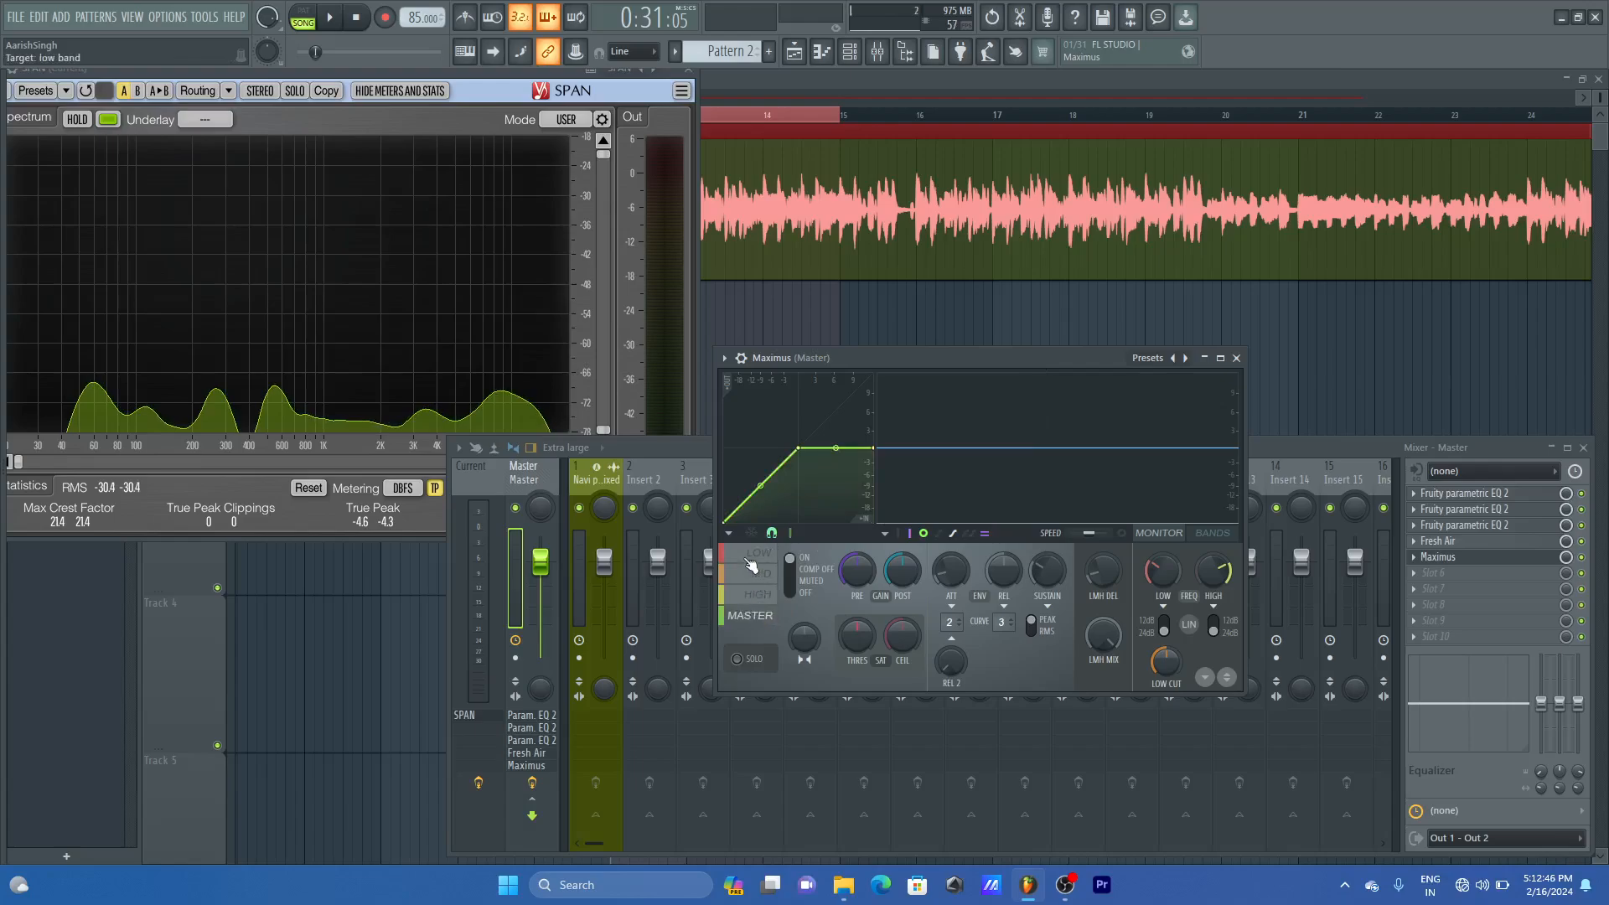
left_click(751, 564)
left_click(754, 579)
left_click(761, 594)
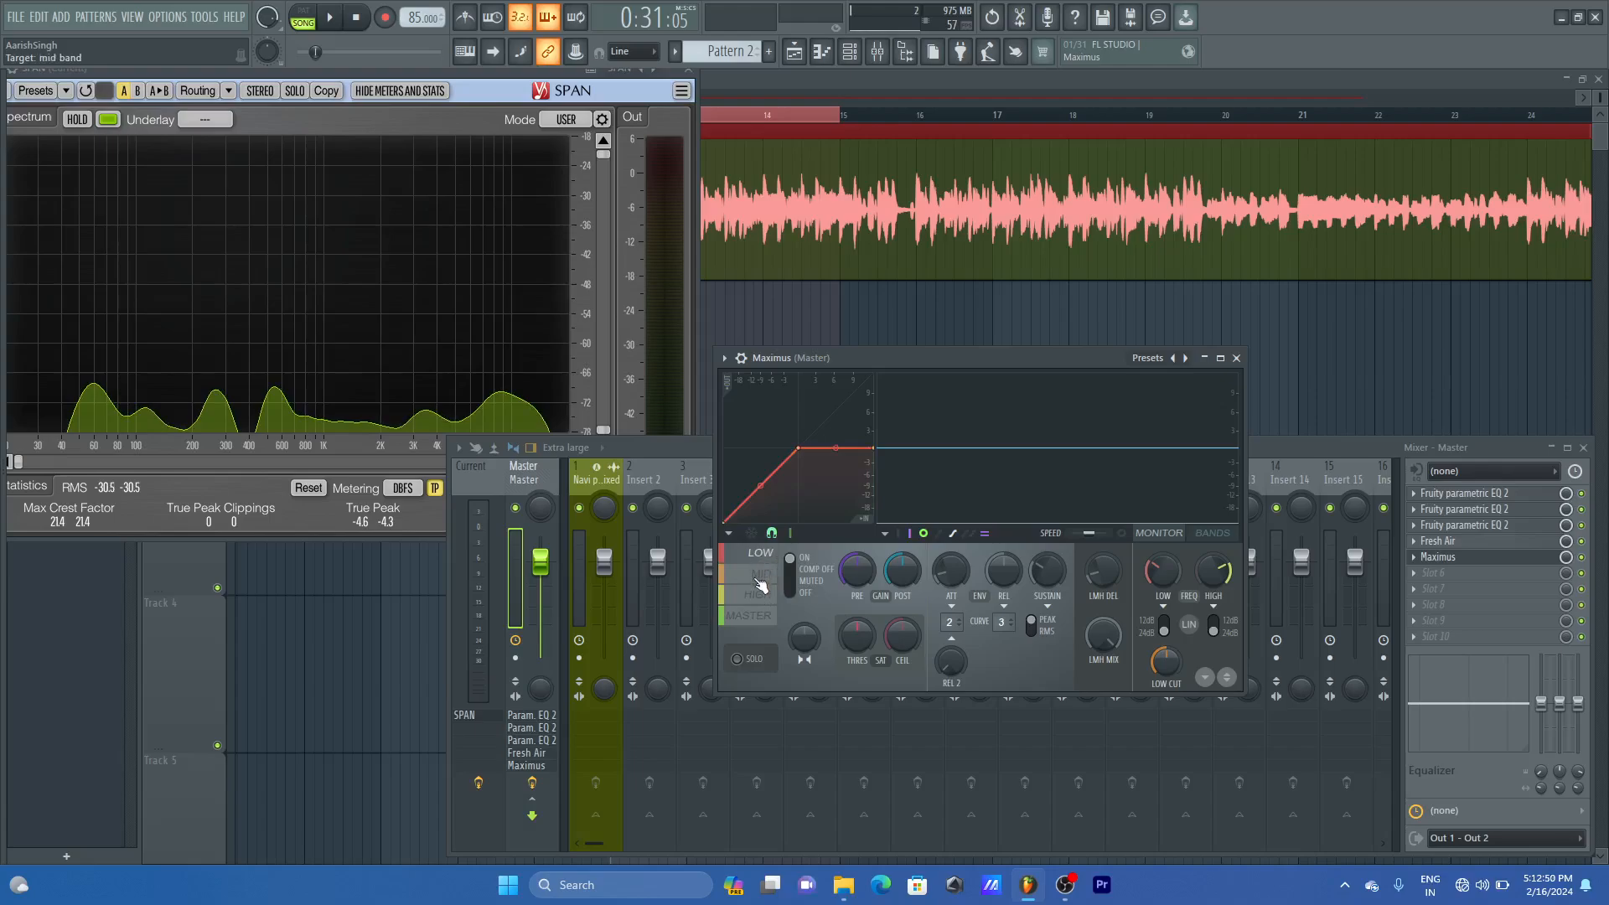
left_click(762, 575)
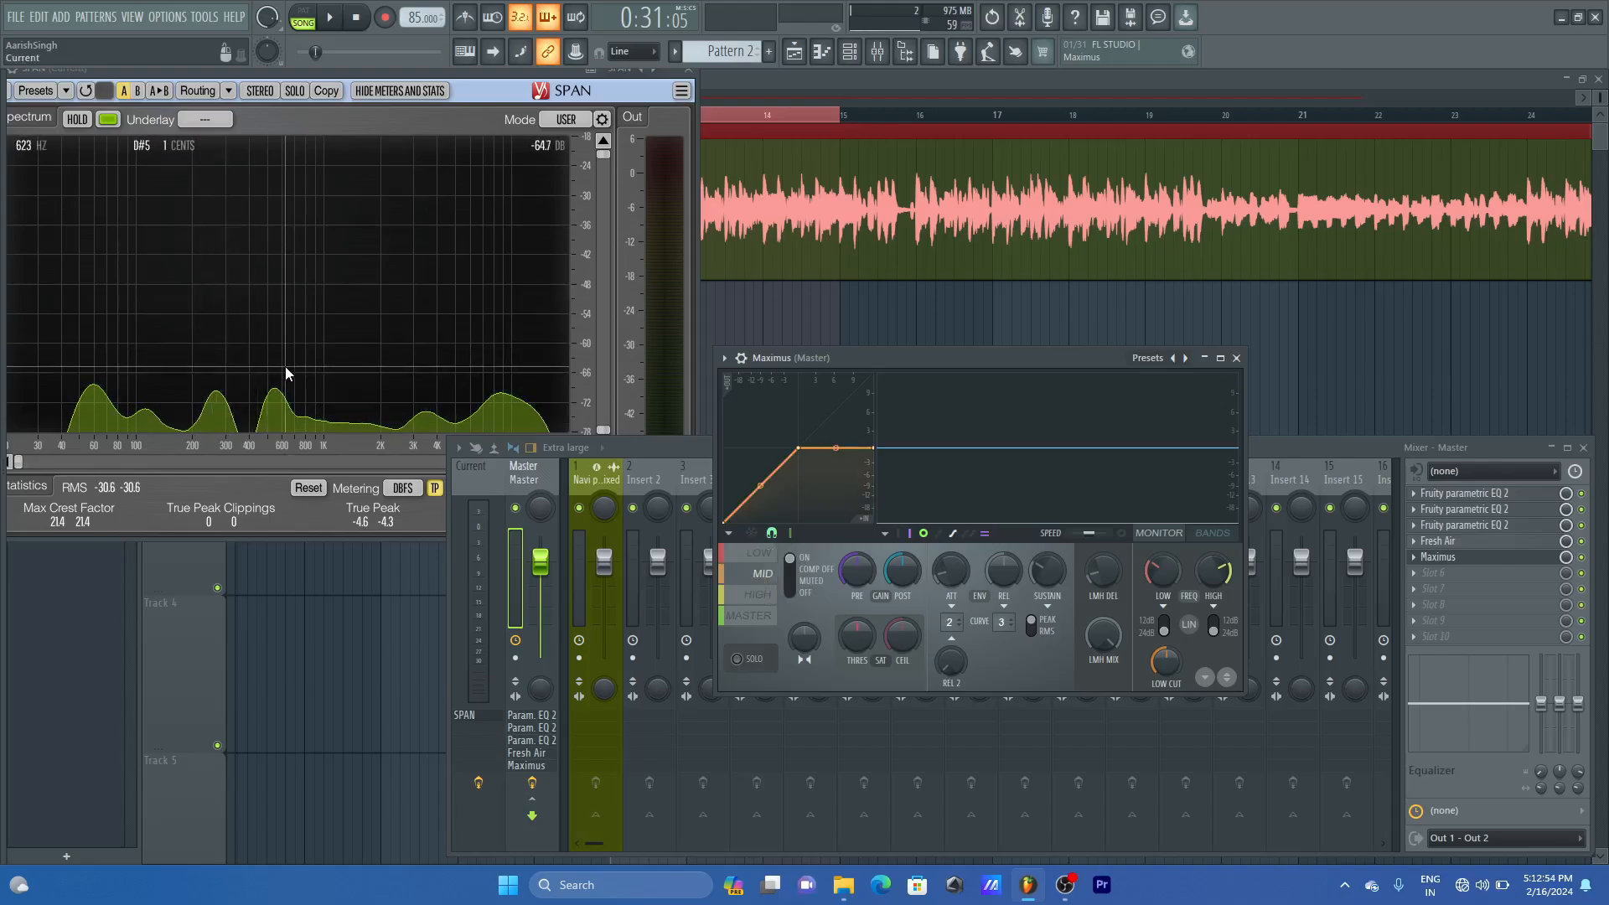
left_click(763, 554)
left_click(763, 576)
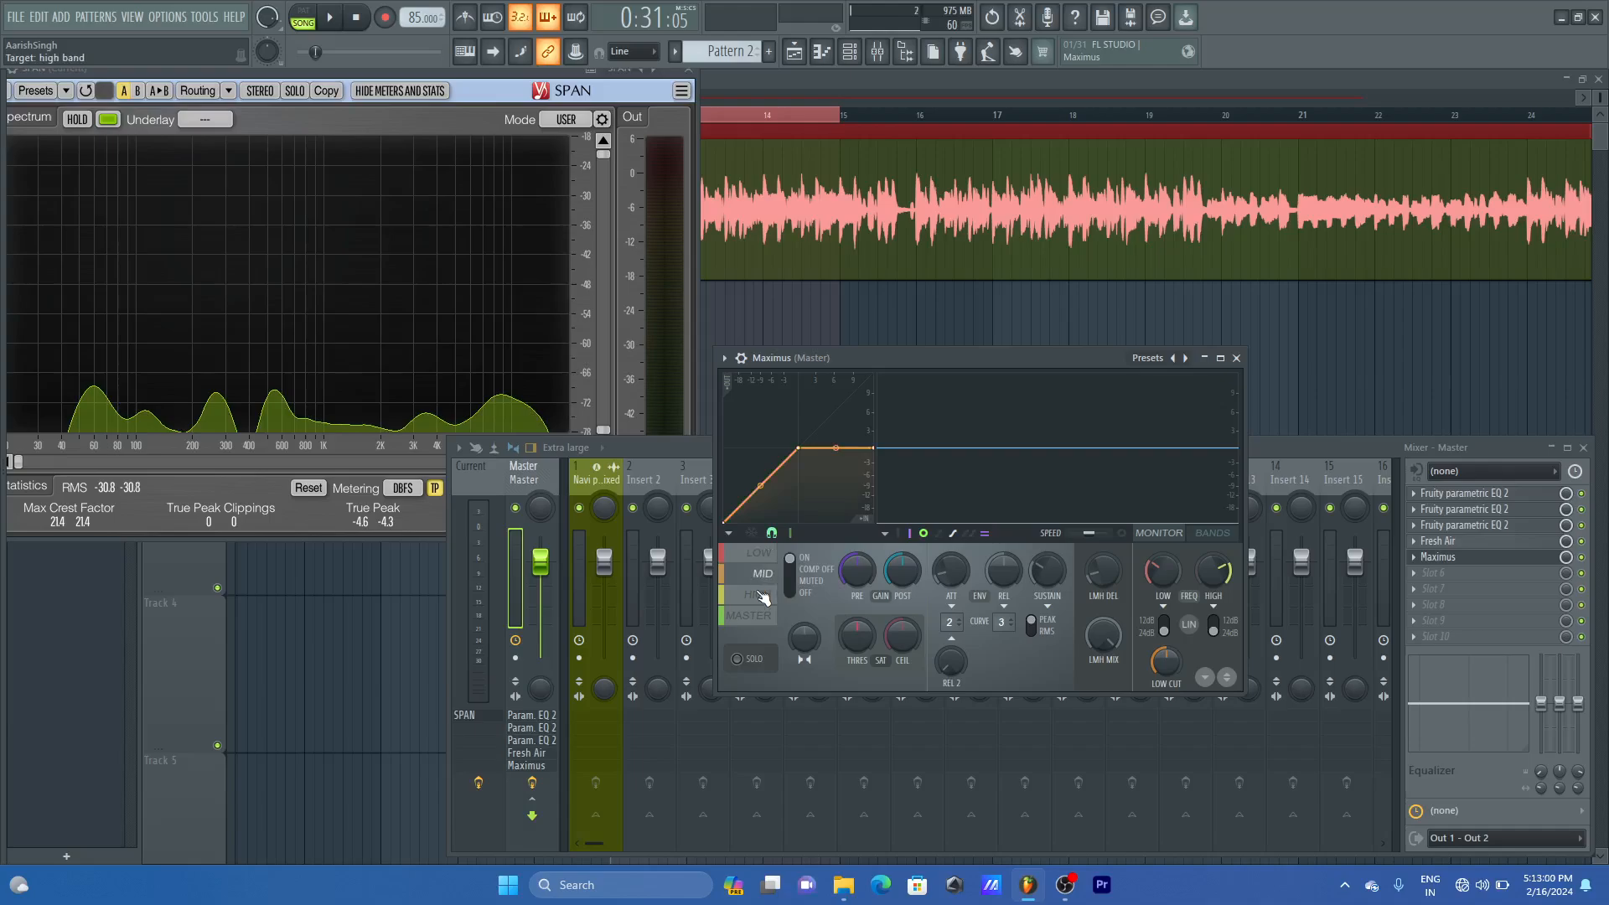
left_click(763, 596)
- Solo the Low band in Maximus and play the song briefly to audition it
left_click(761, 560)
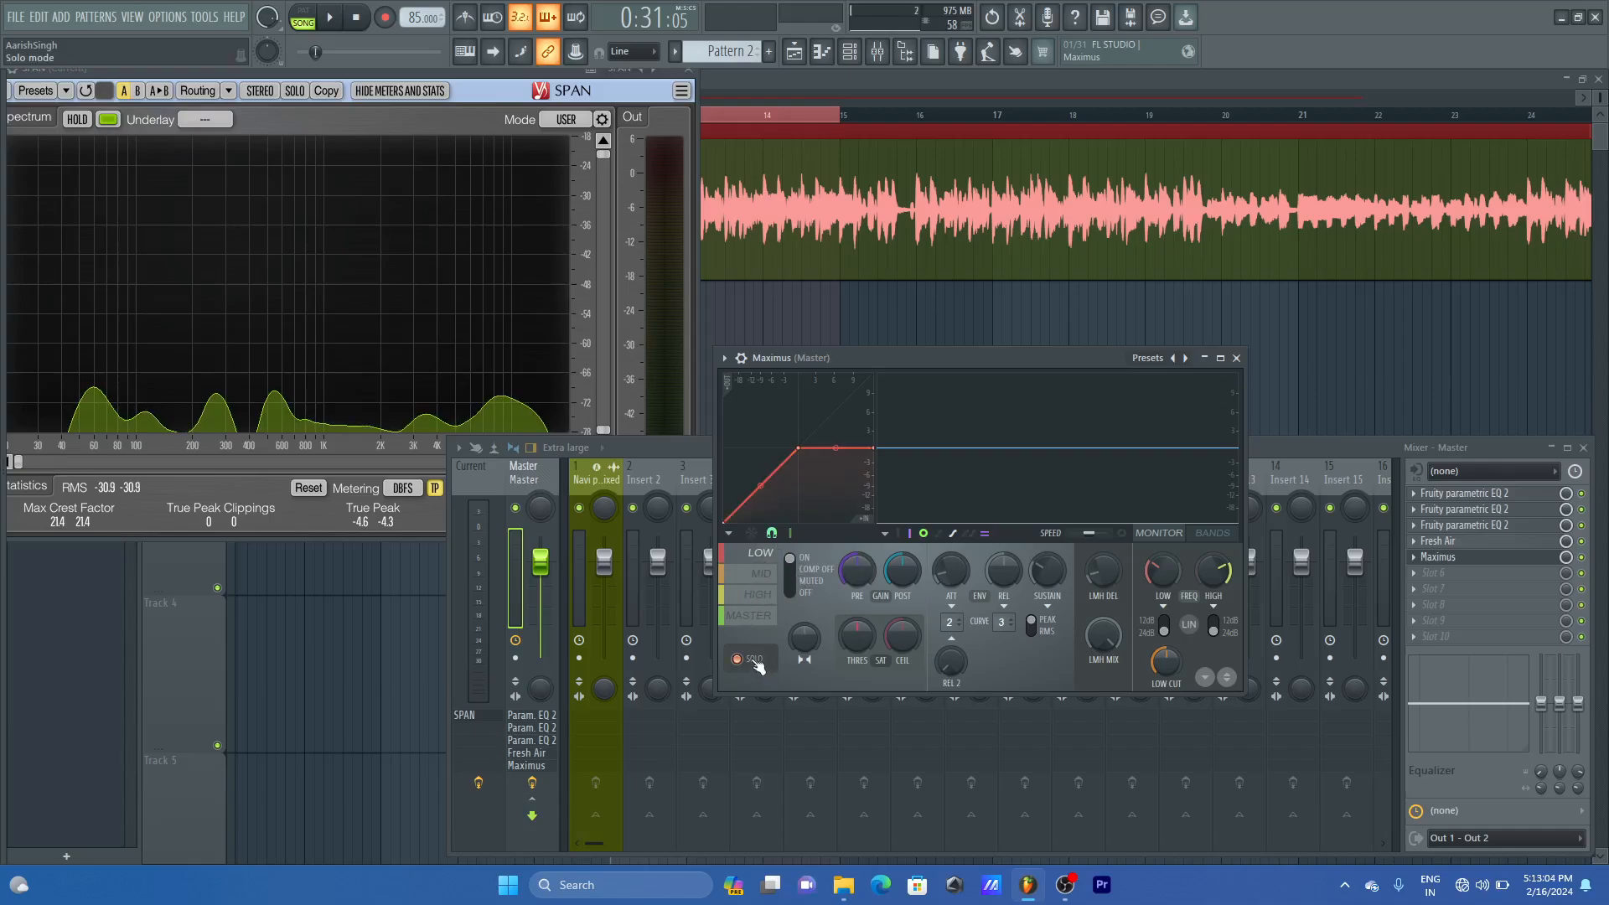
left_click_drag(1044, 355, 830, 300)
key("space")
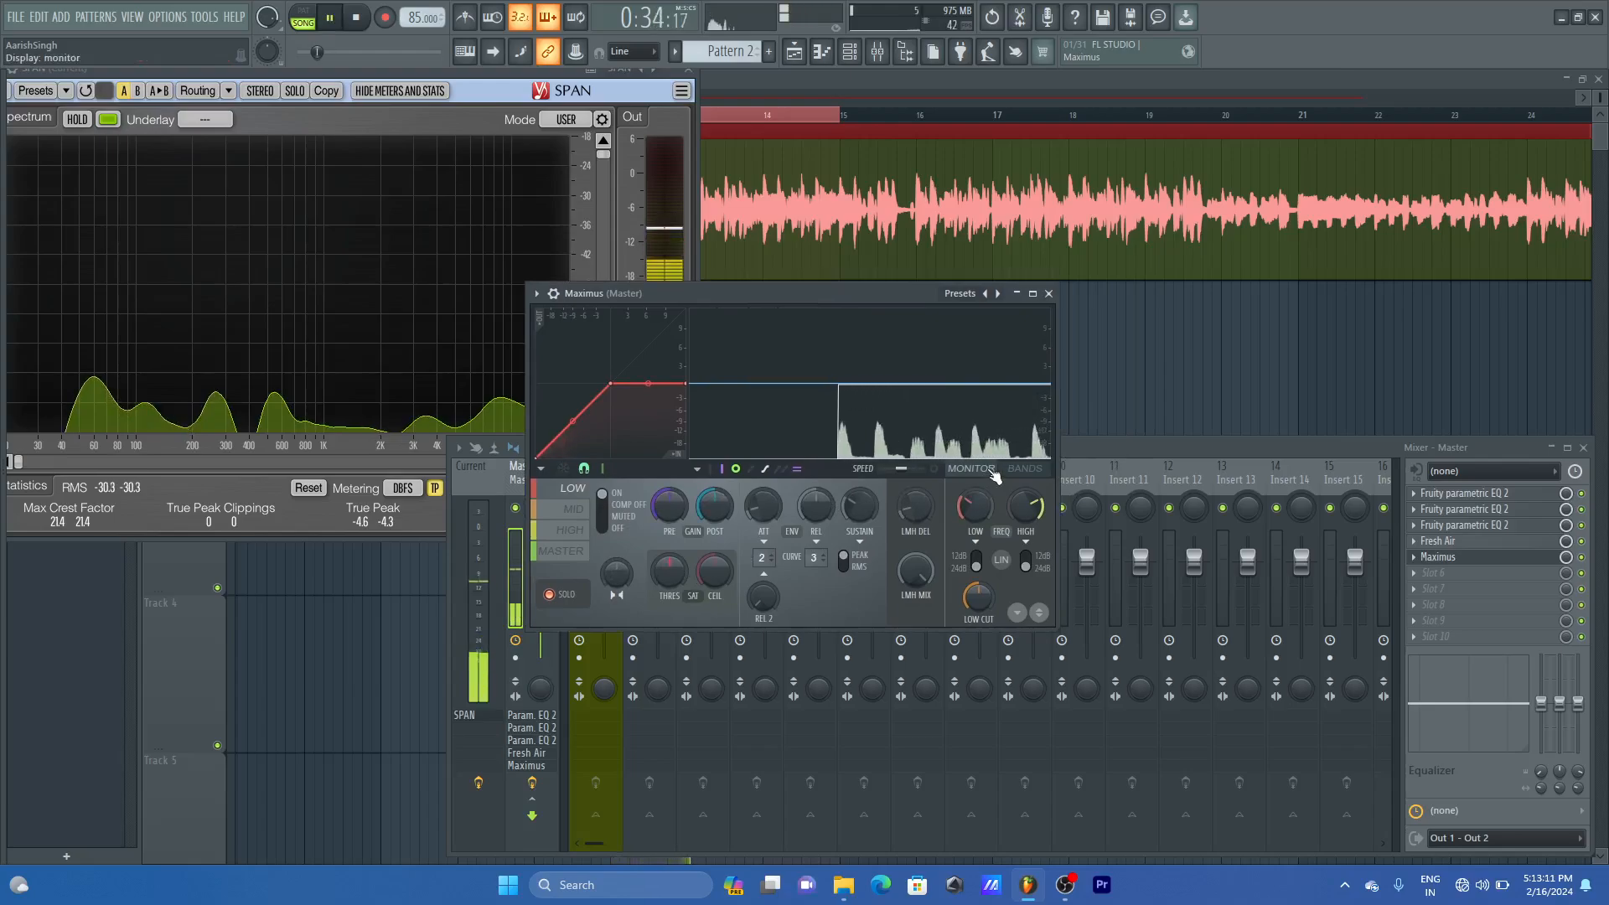
key("space")
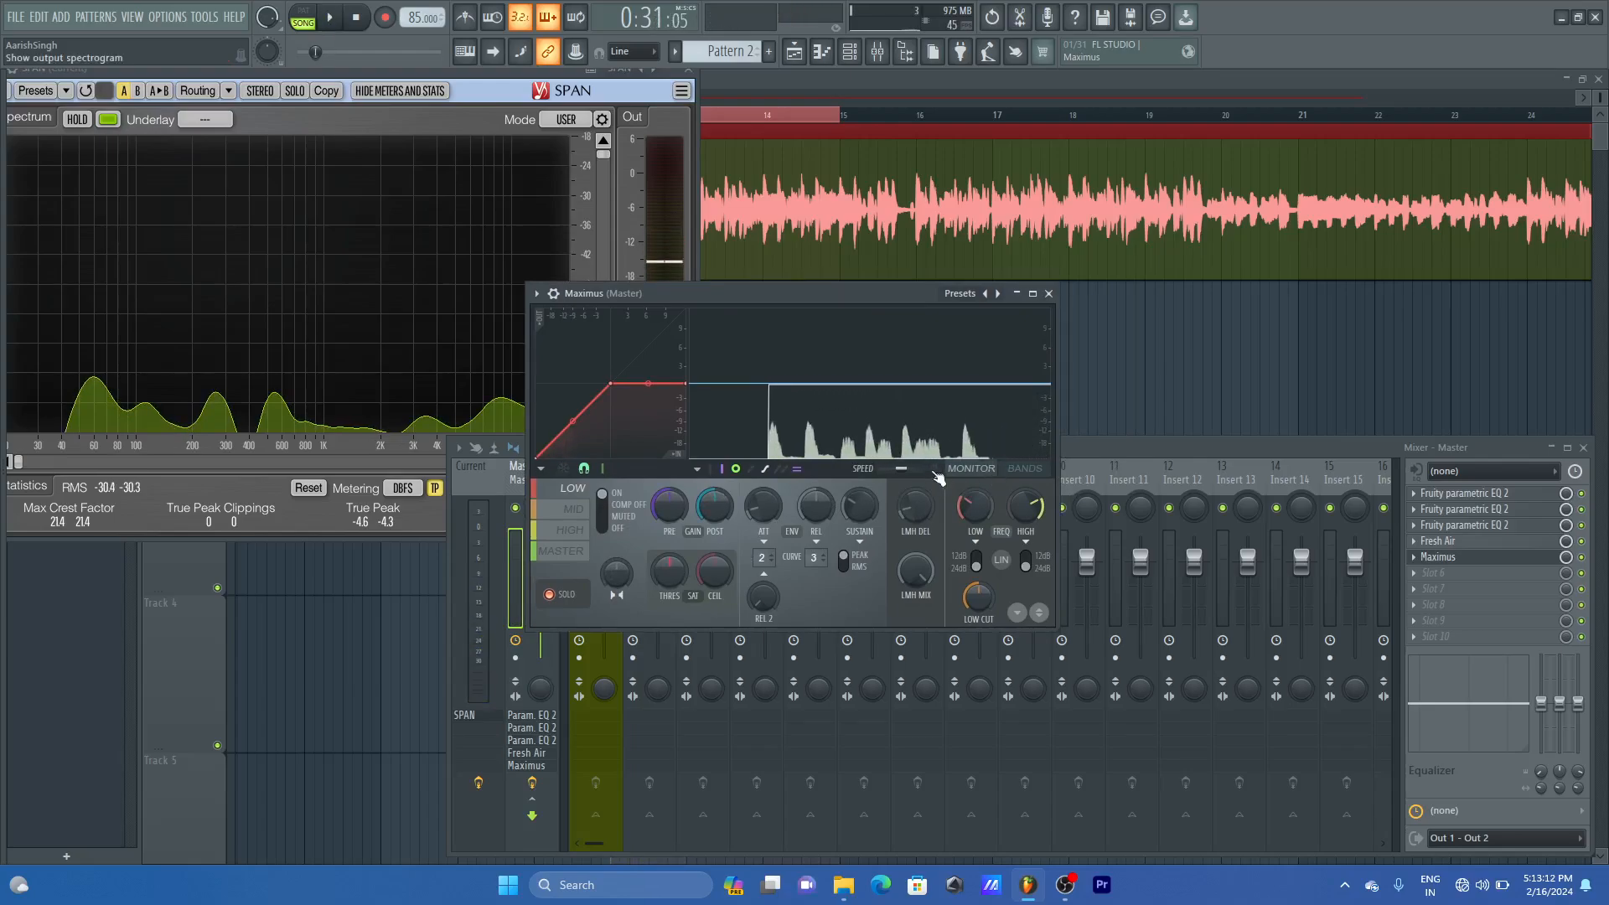
- Switch the Maximus display to the bands view with the output spectrogram shown, and check the soloed Low band during playback
left_click(936, 478)
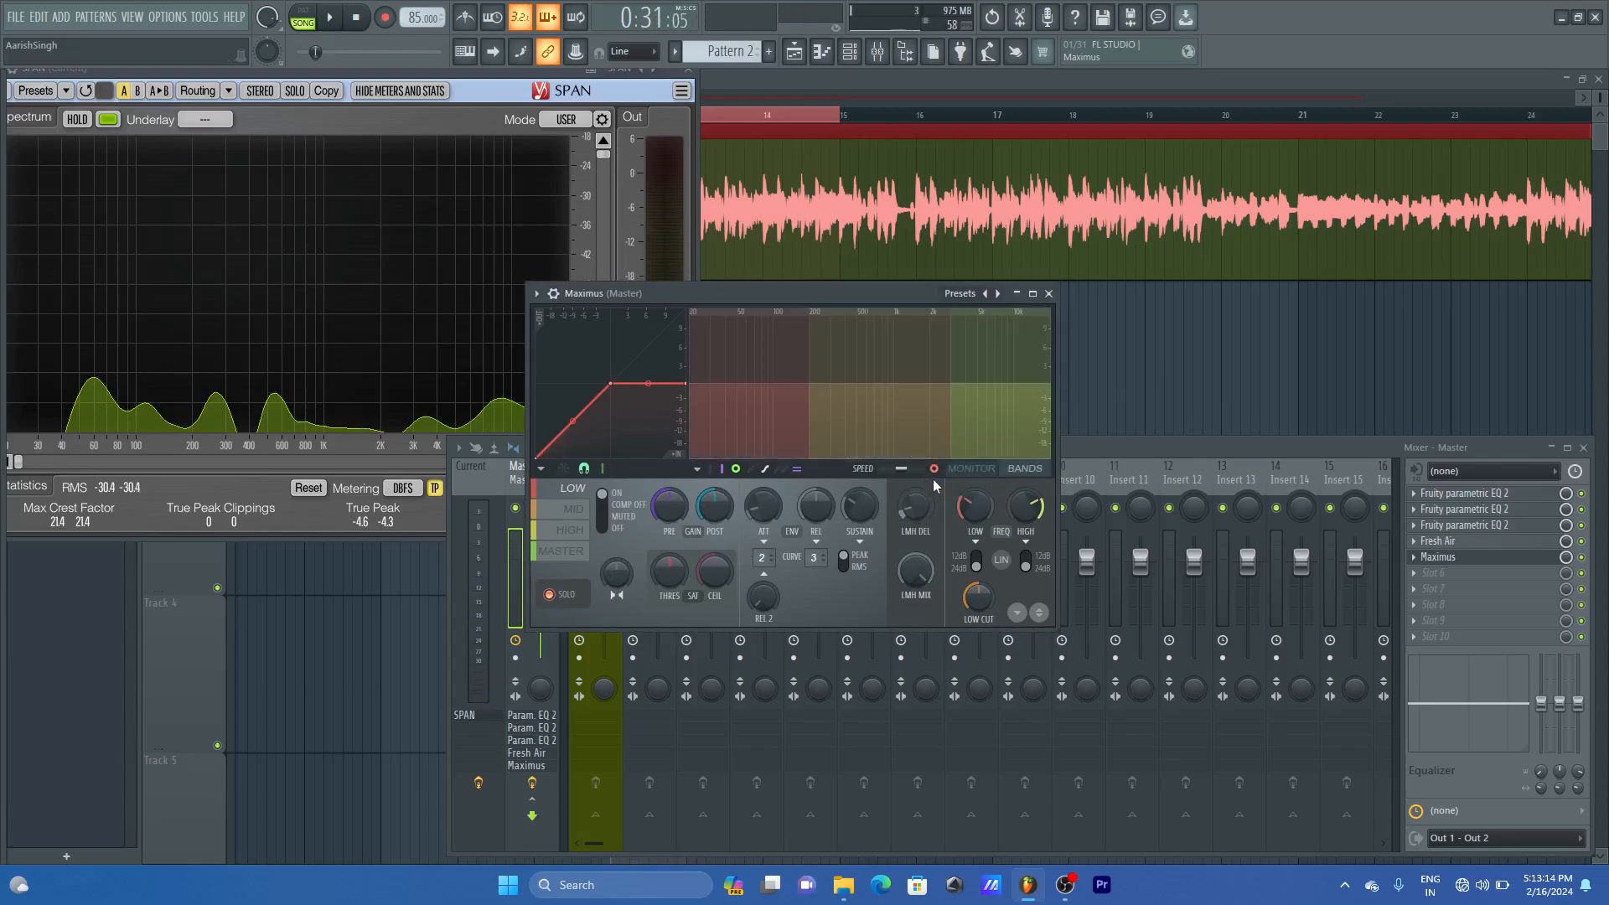
key("space")
left_click(939, 469)
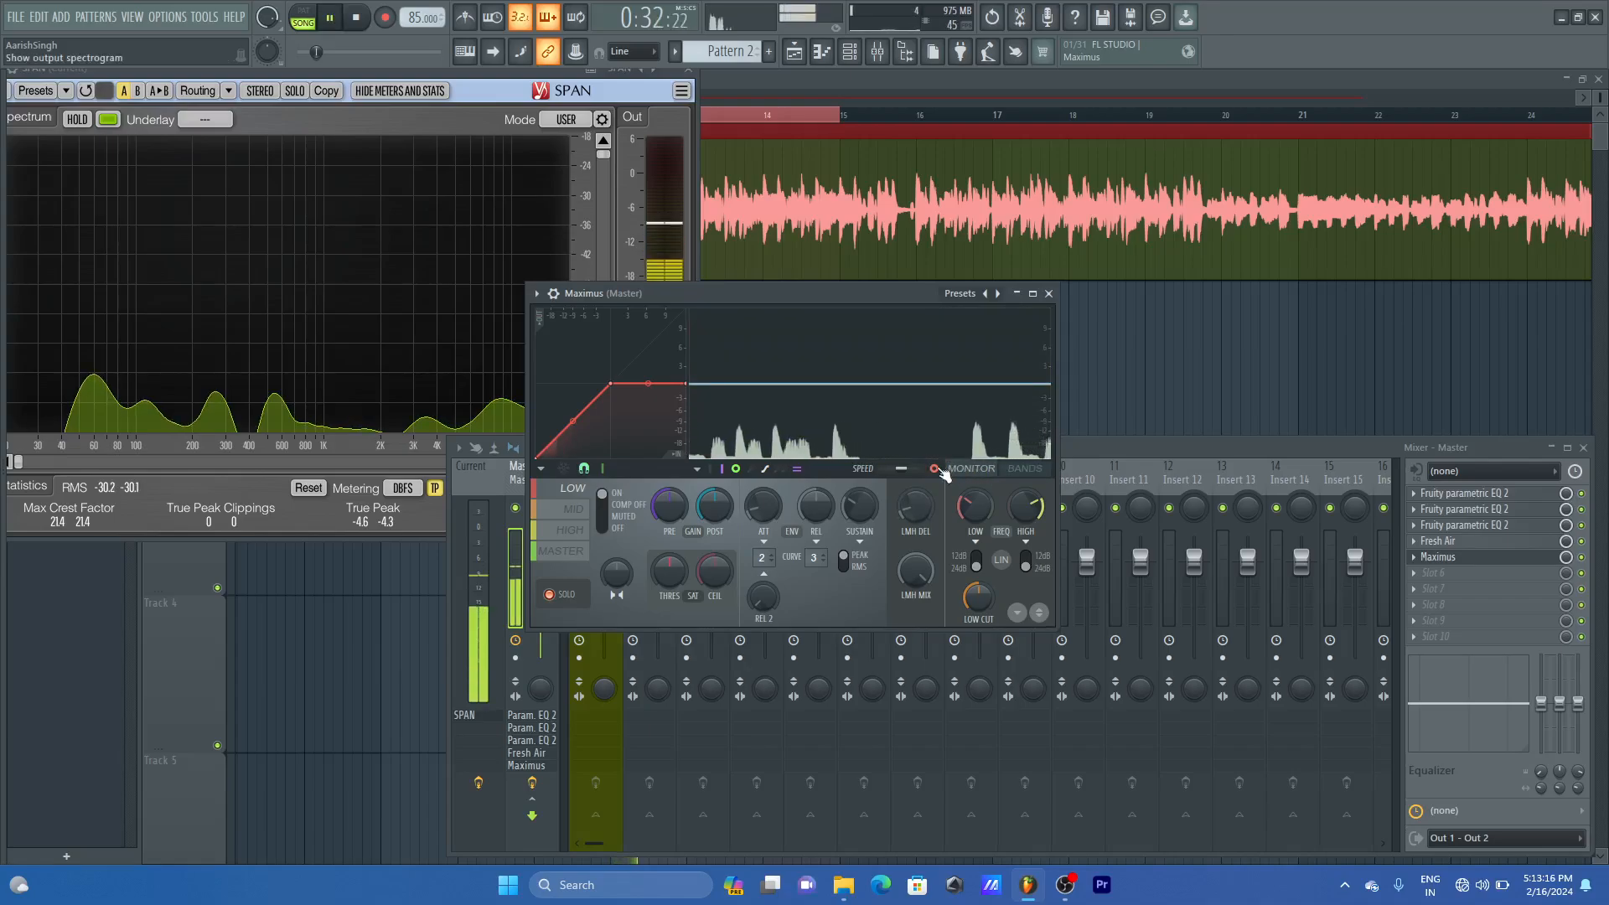
left_click(974, 468)
key("space")
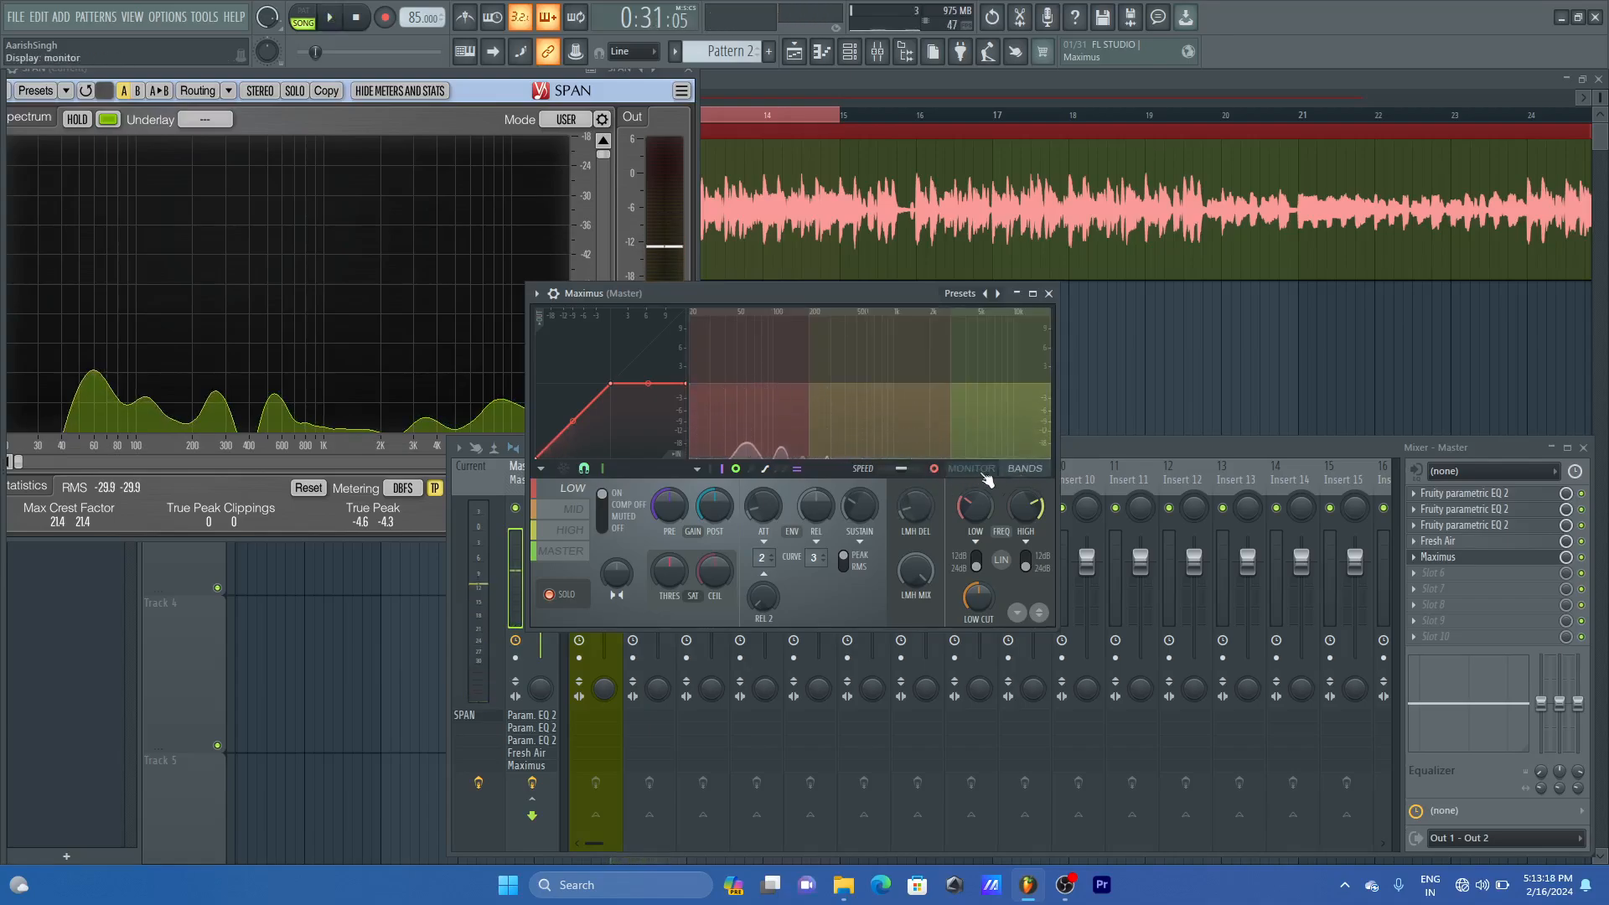
left_click(982, 474)
key("space")
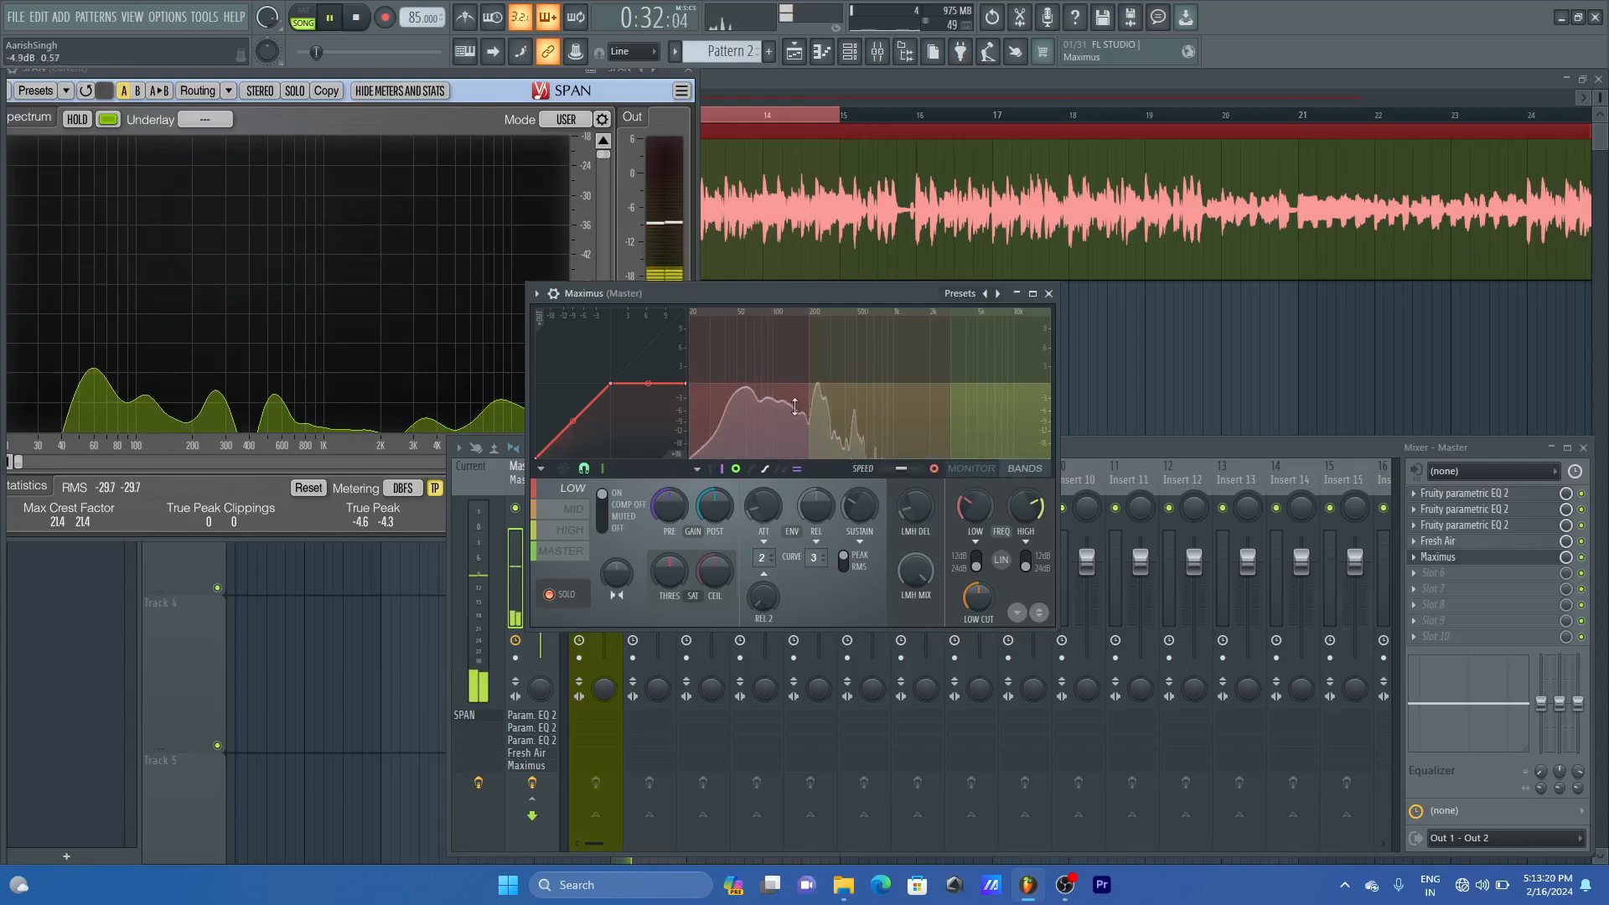
key("space")
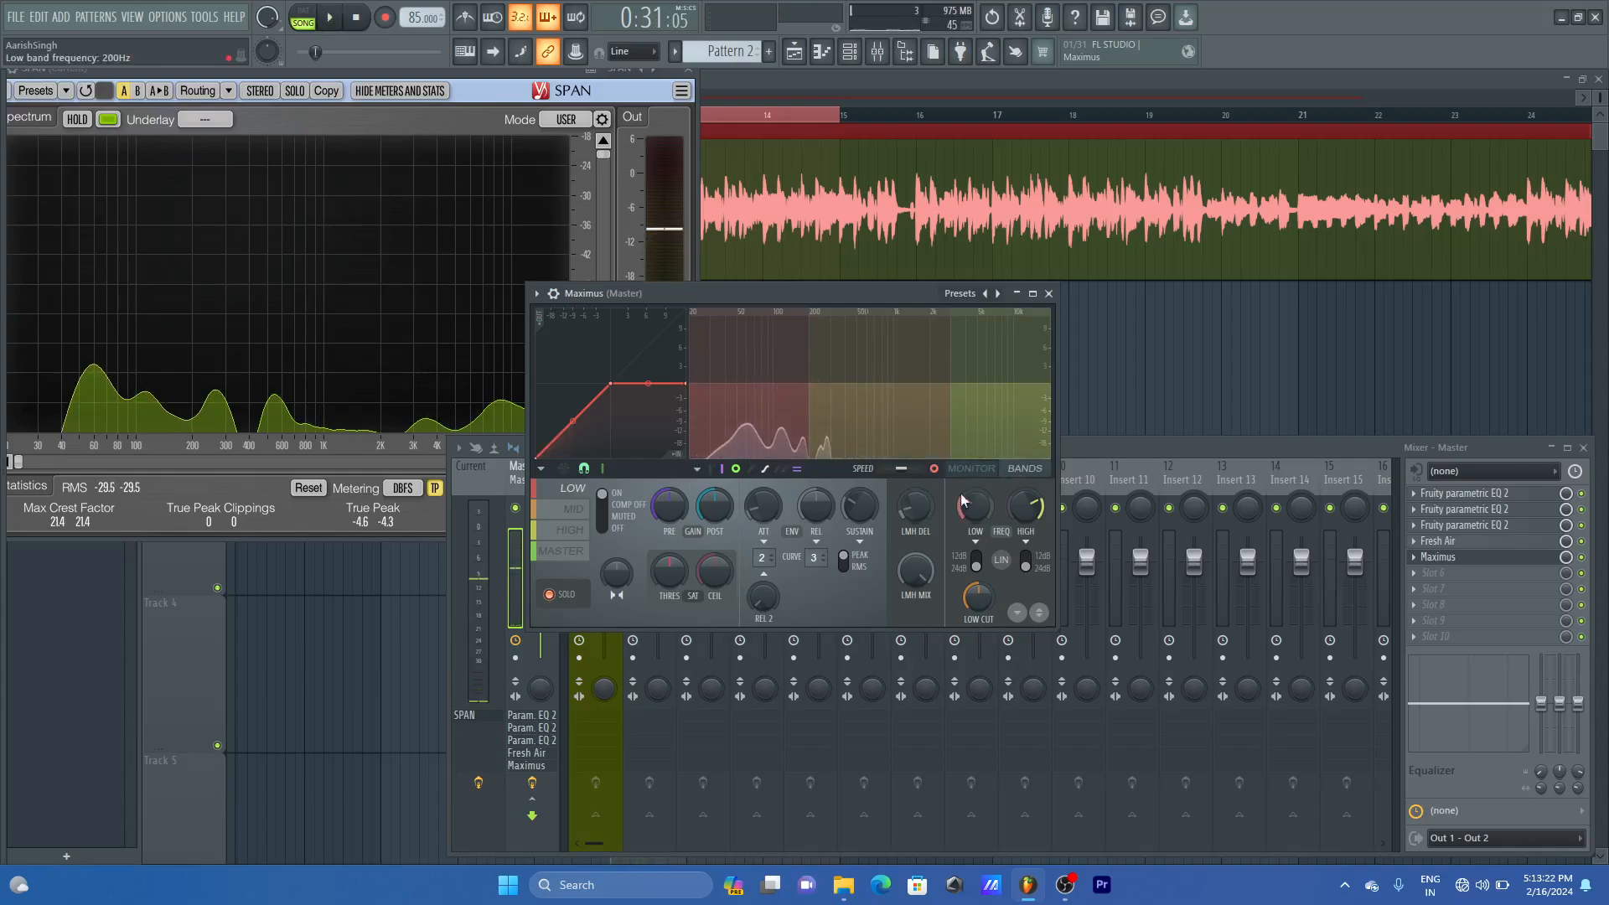
- Lower the Low band frequency in Maximus to about 99 Hz, auditioning the soloed band during playback
left_click_drag(963, 501, 964, 521)
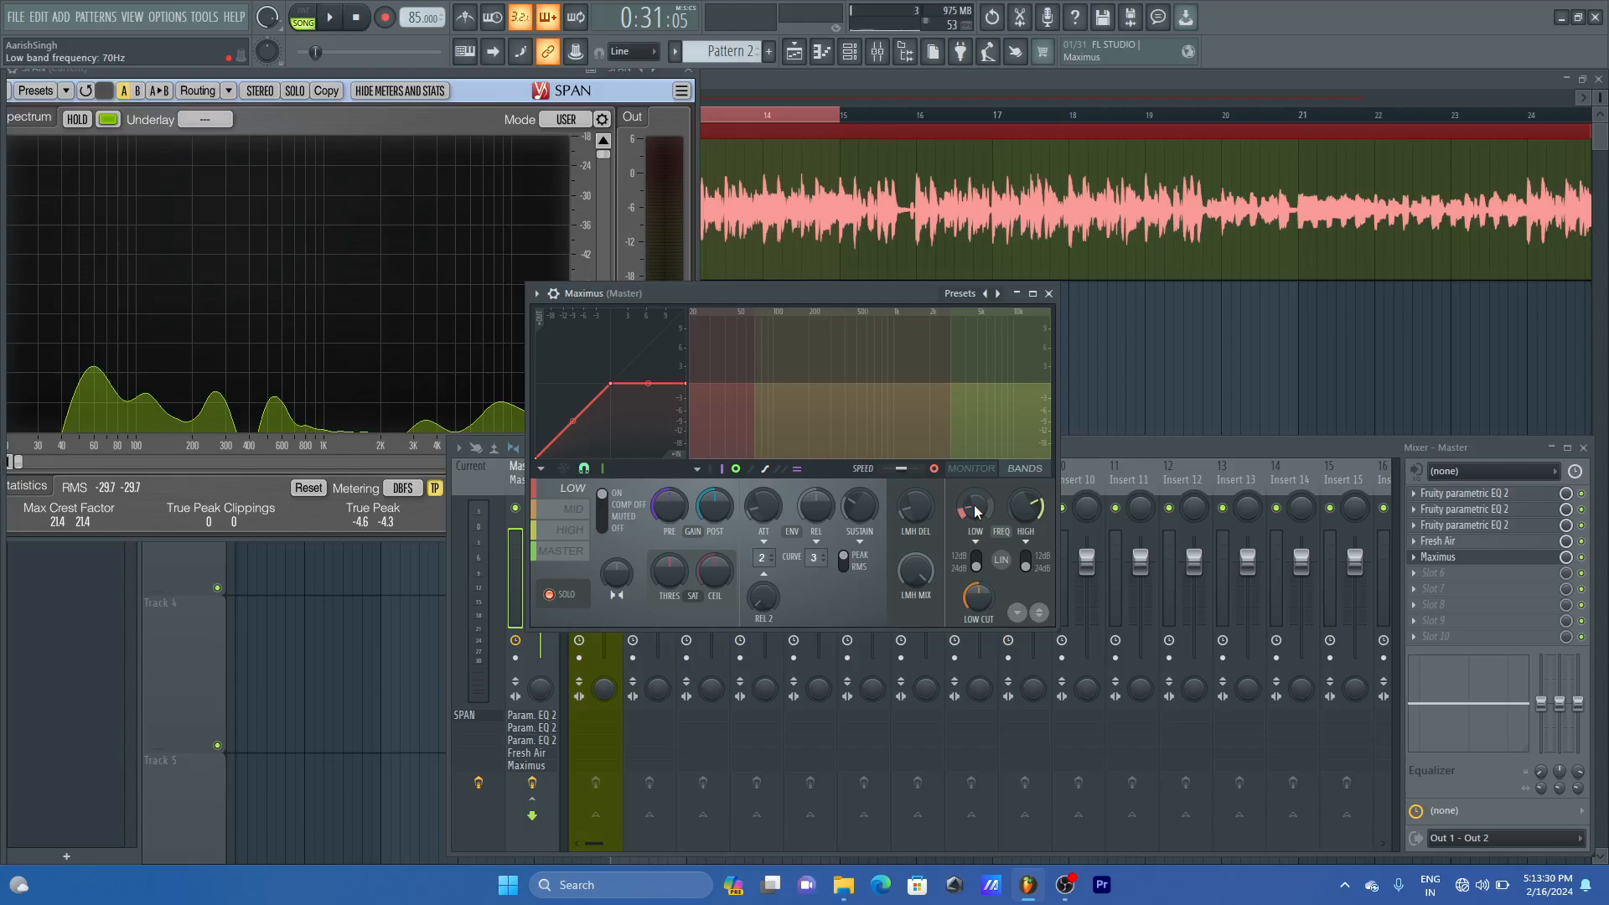
key("space")
left_click_drag(976, 511, 976, 506)
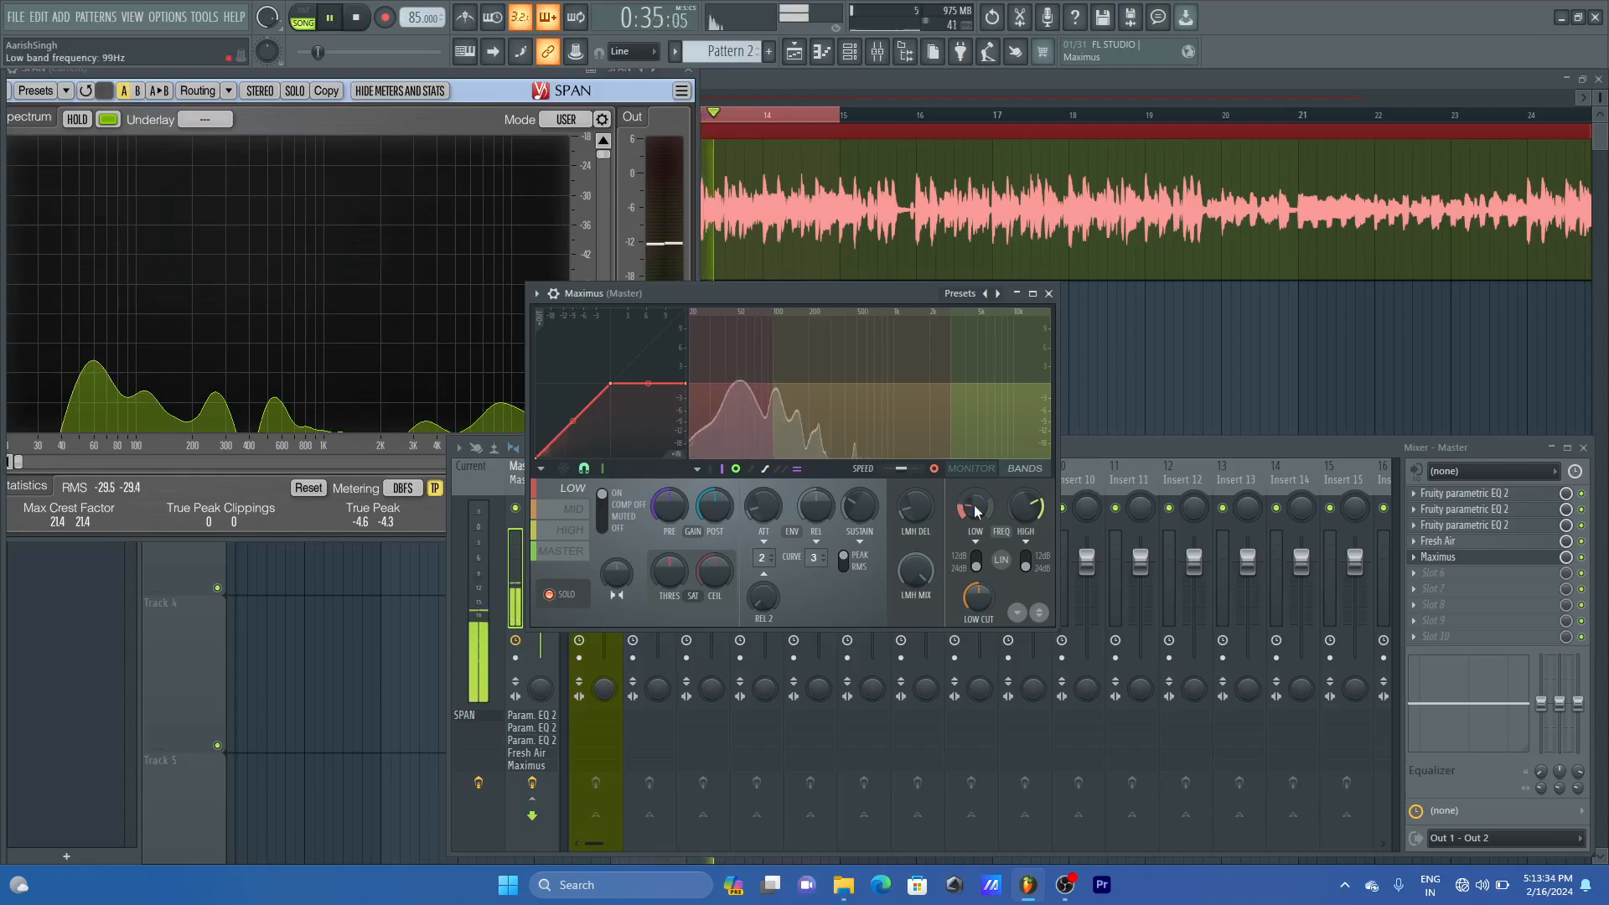
key("space")
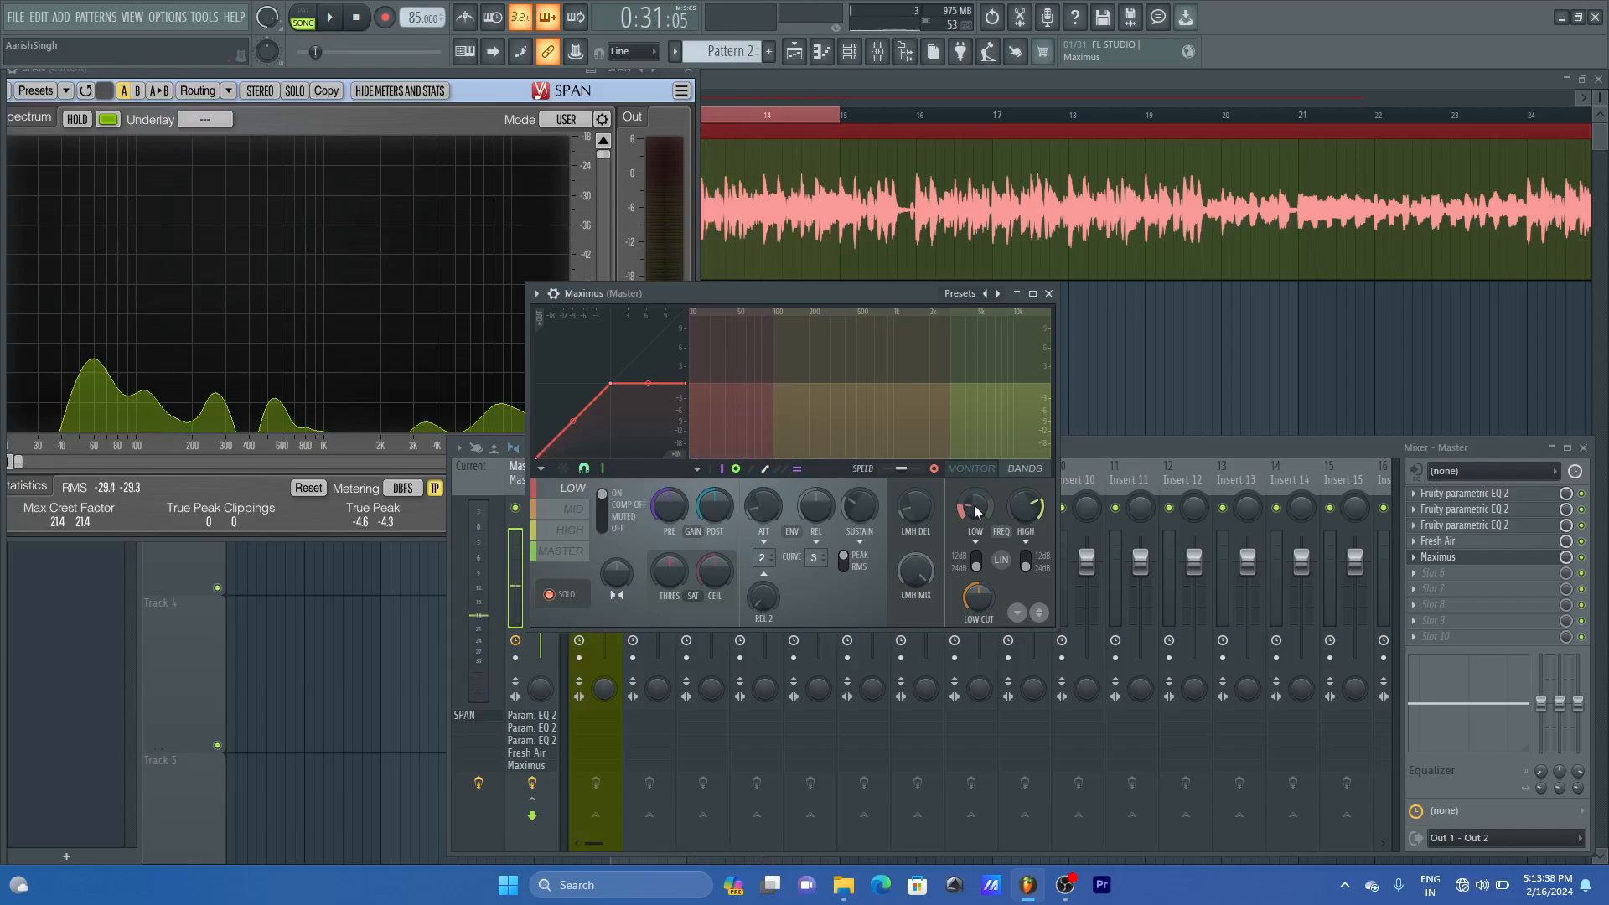
- Save the project and set the Maximus low band frequency to about 106 Hz while auditioning the song
key("ctrl+s")
left_click_drag(975, 506, 975, 501)
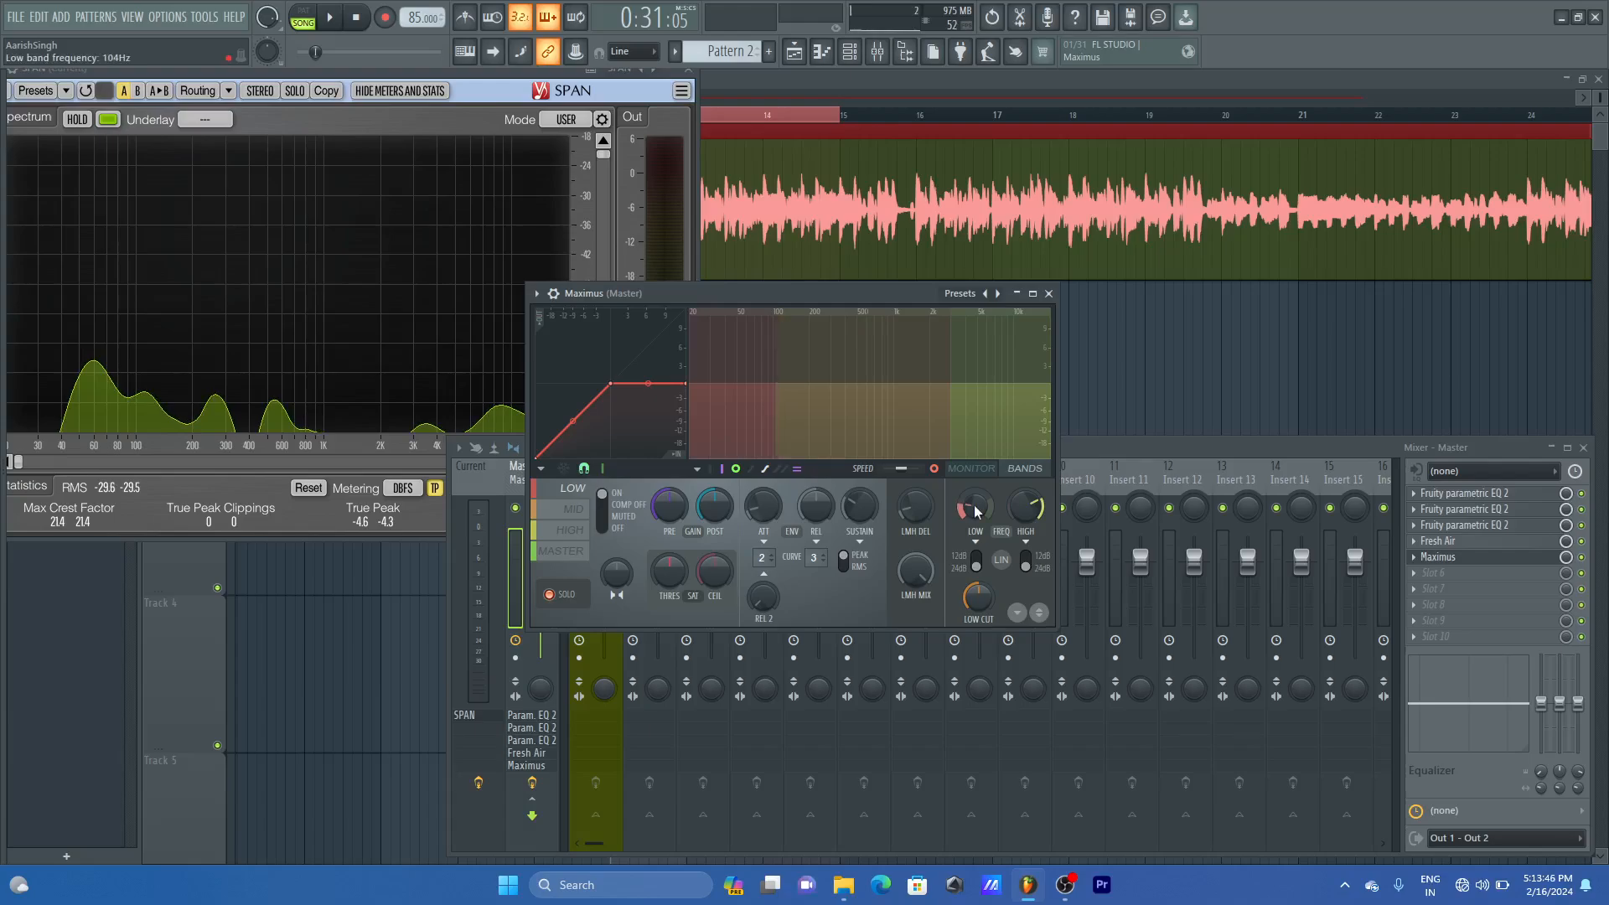
left_click_drag(976, 510, 975, 510)
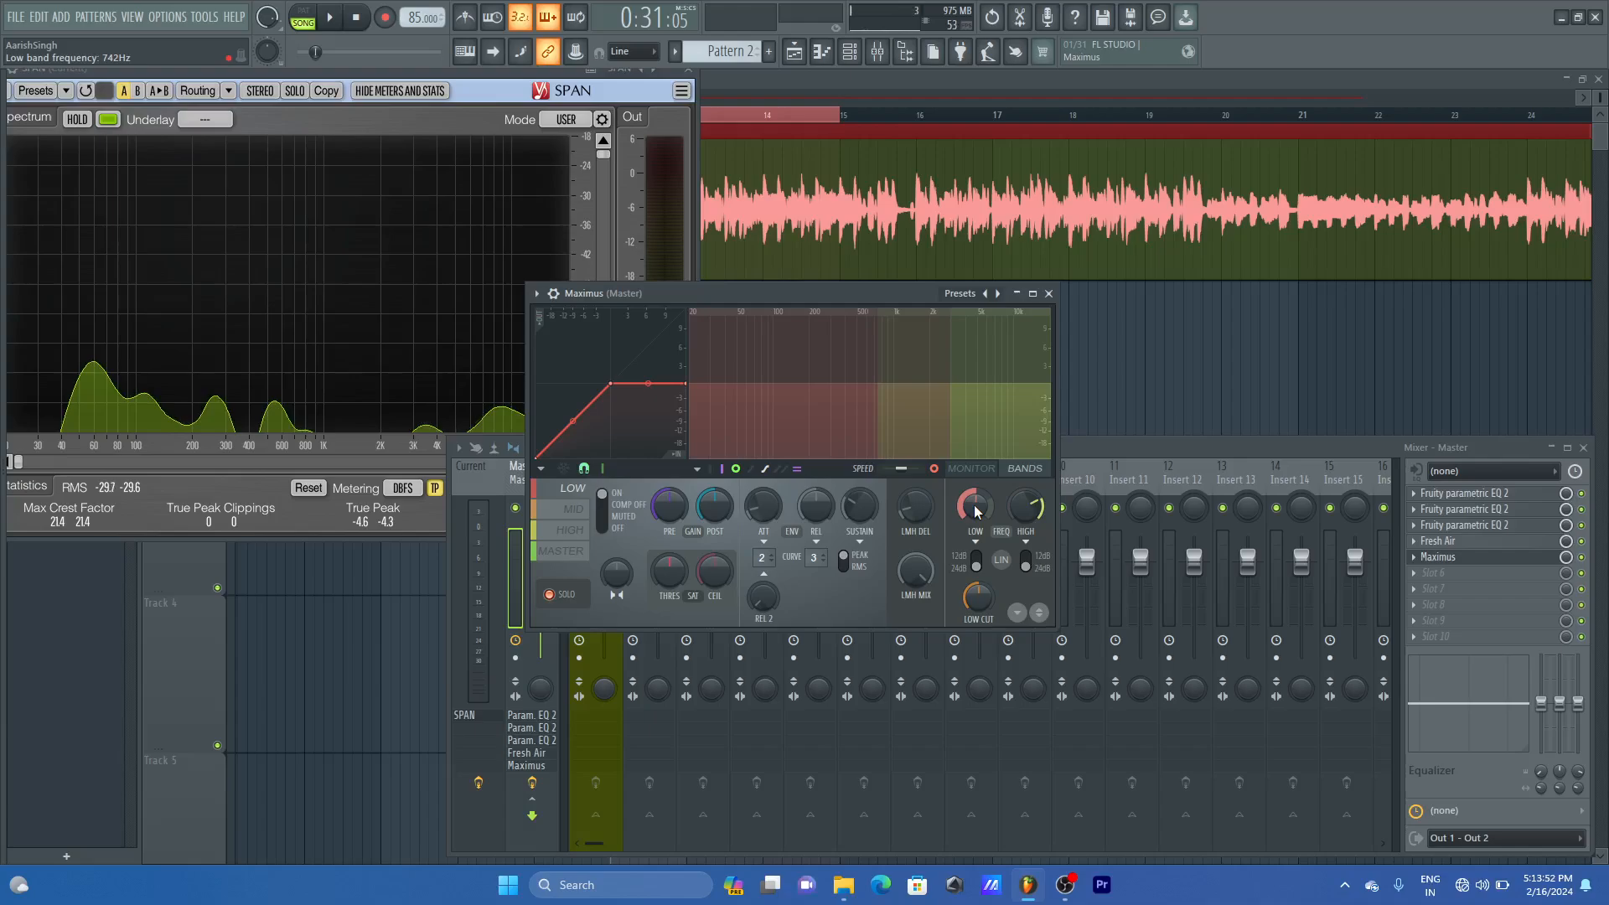
key("space")
left_click_drag(974, 504, 974, 521)
key("space")
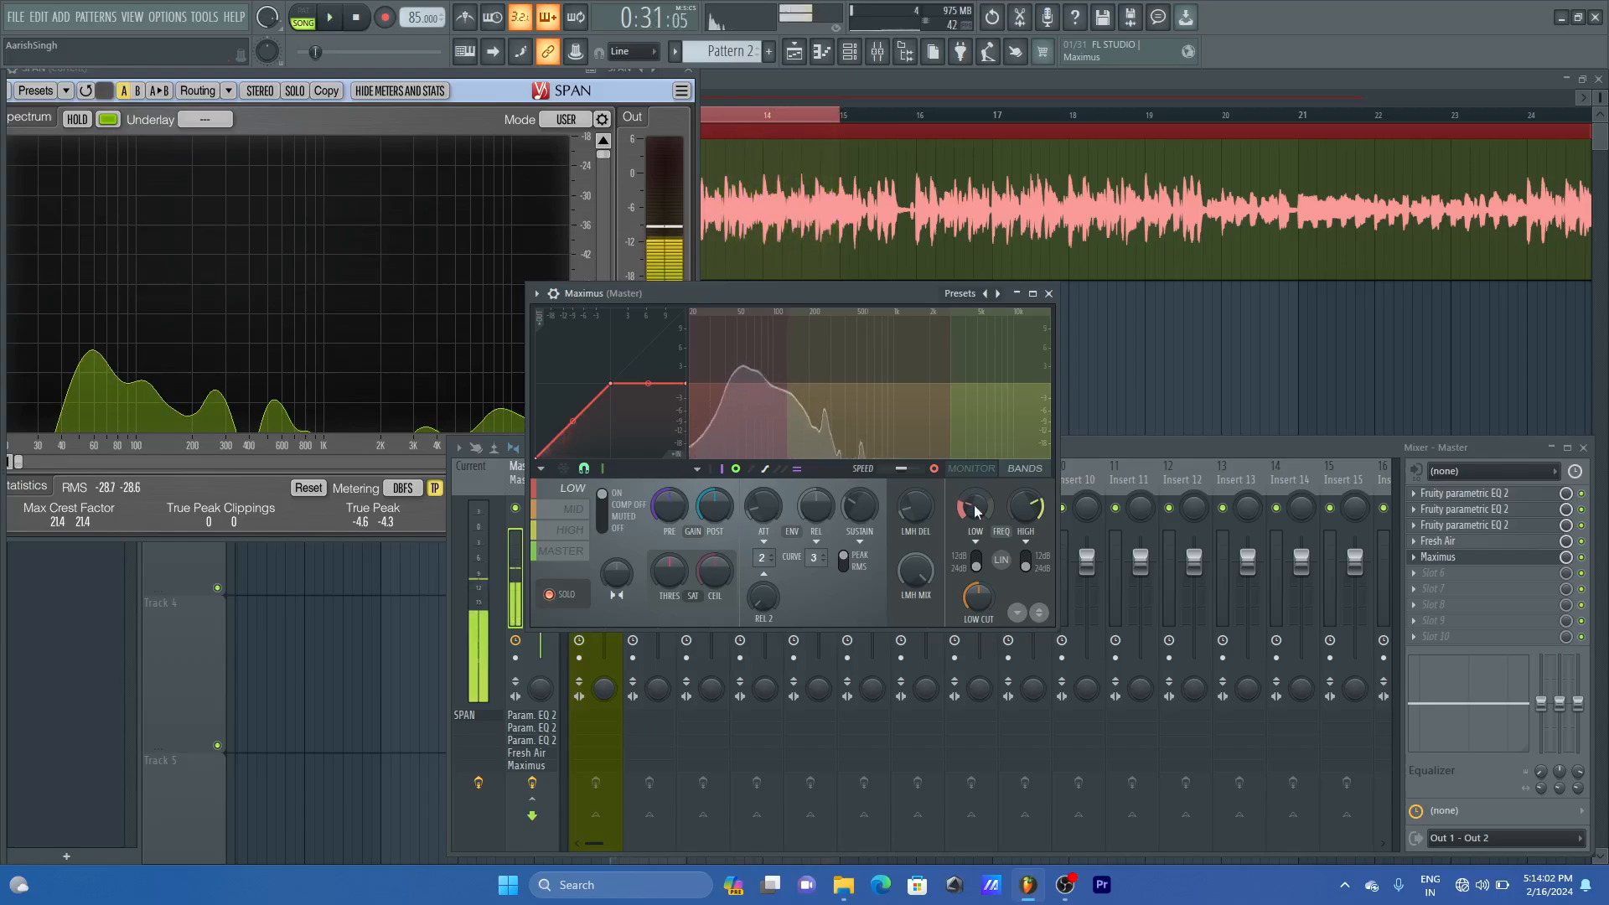
key("space")
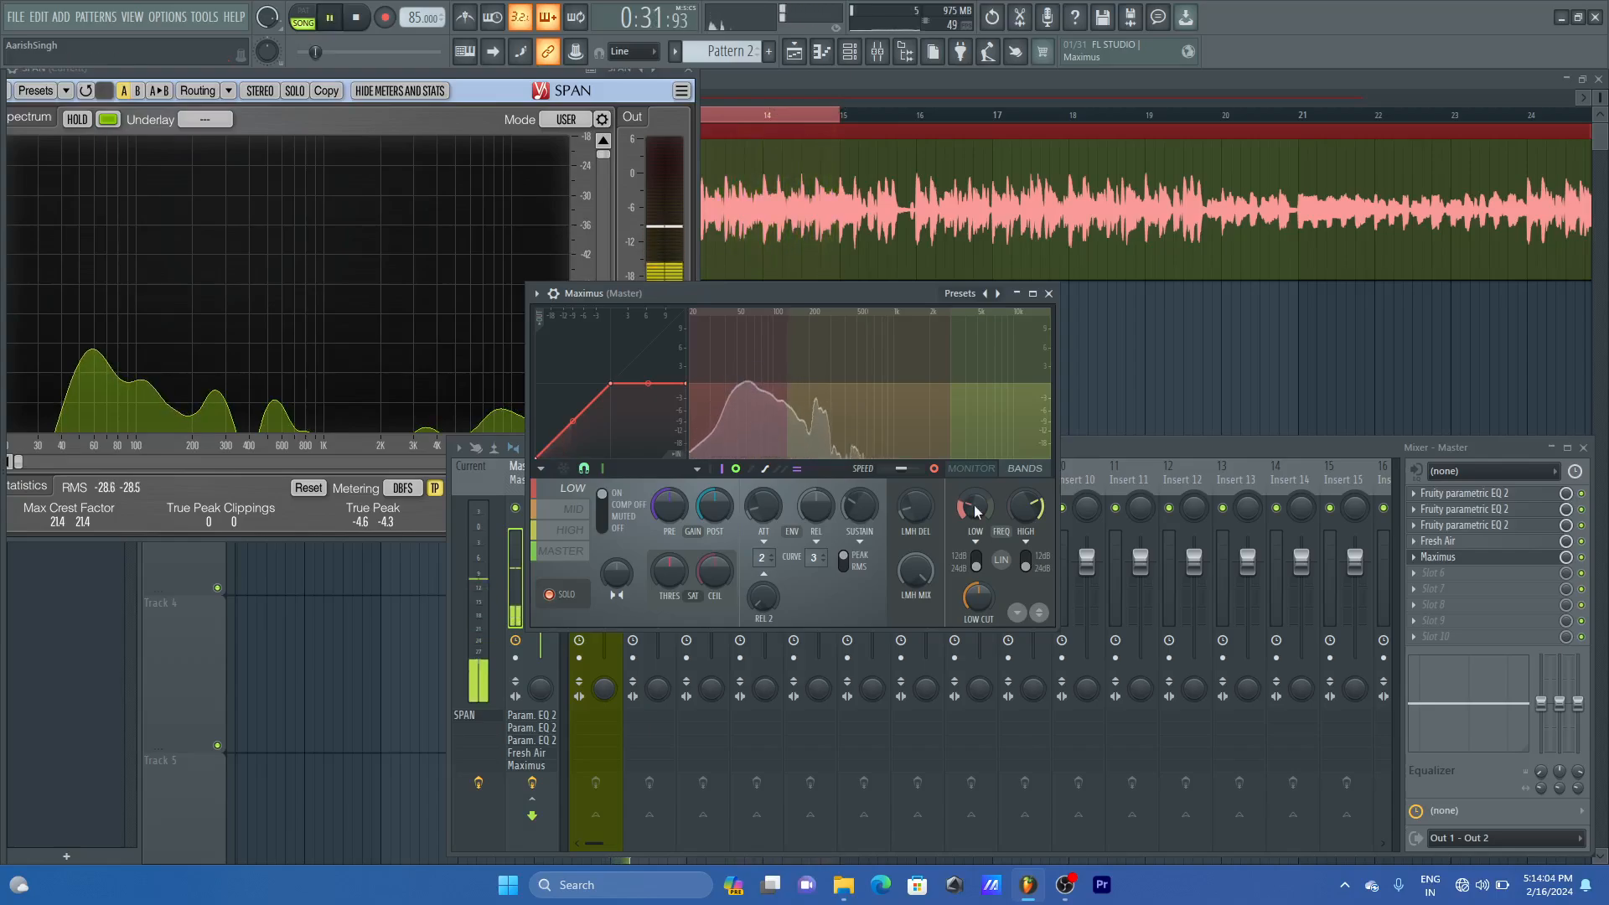
left_click_drag(975, 508, 975, 512)
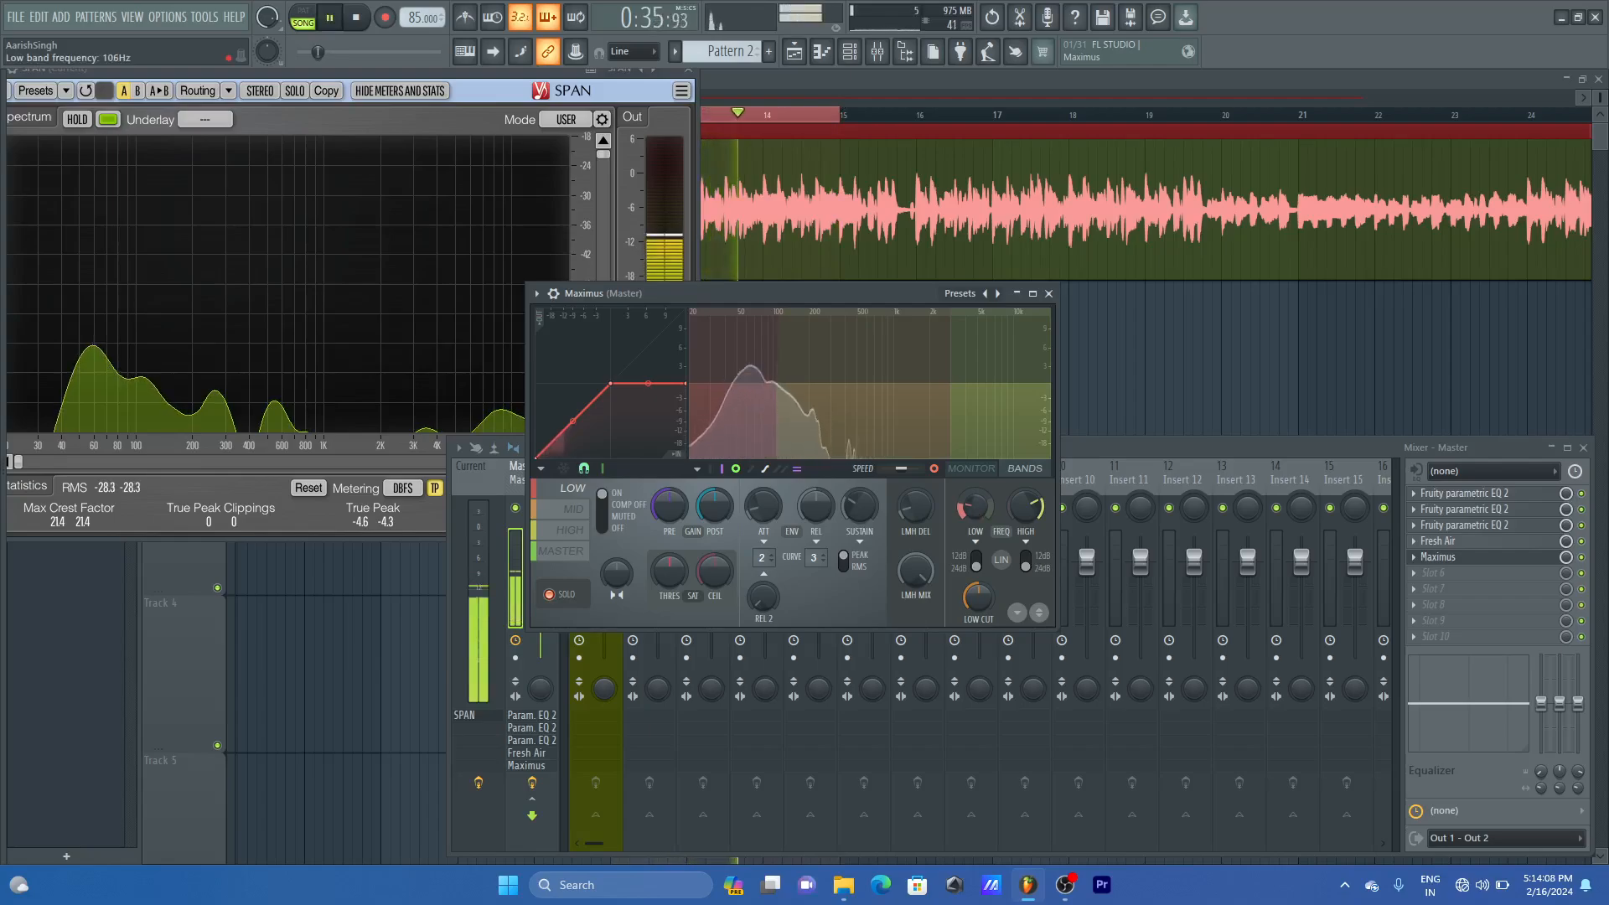
key("space")
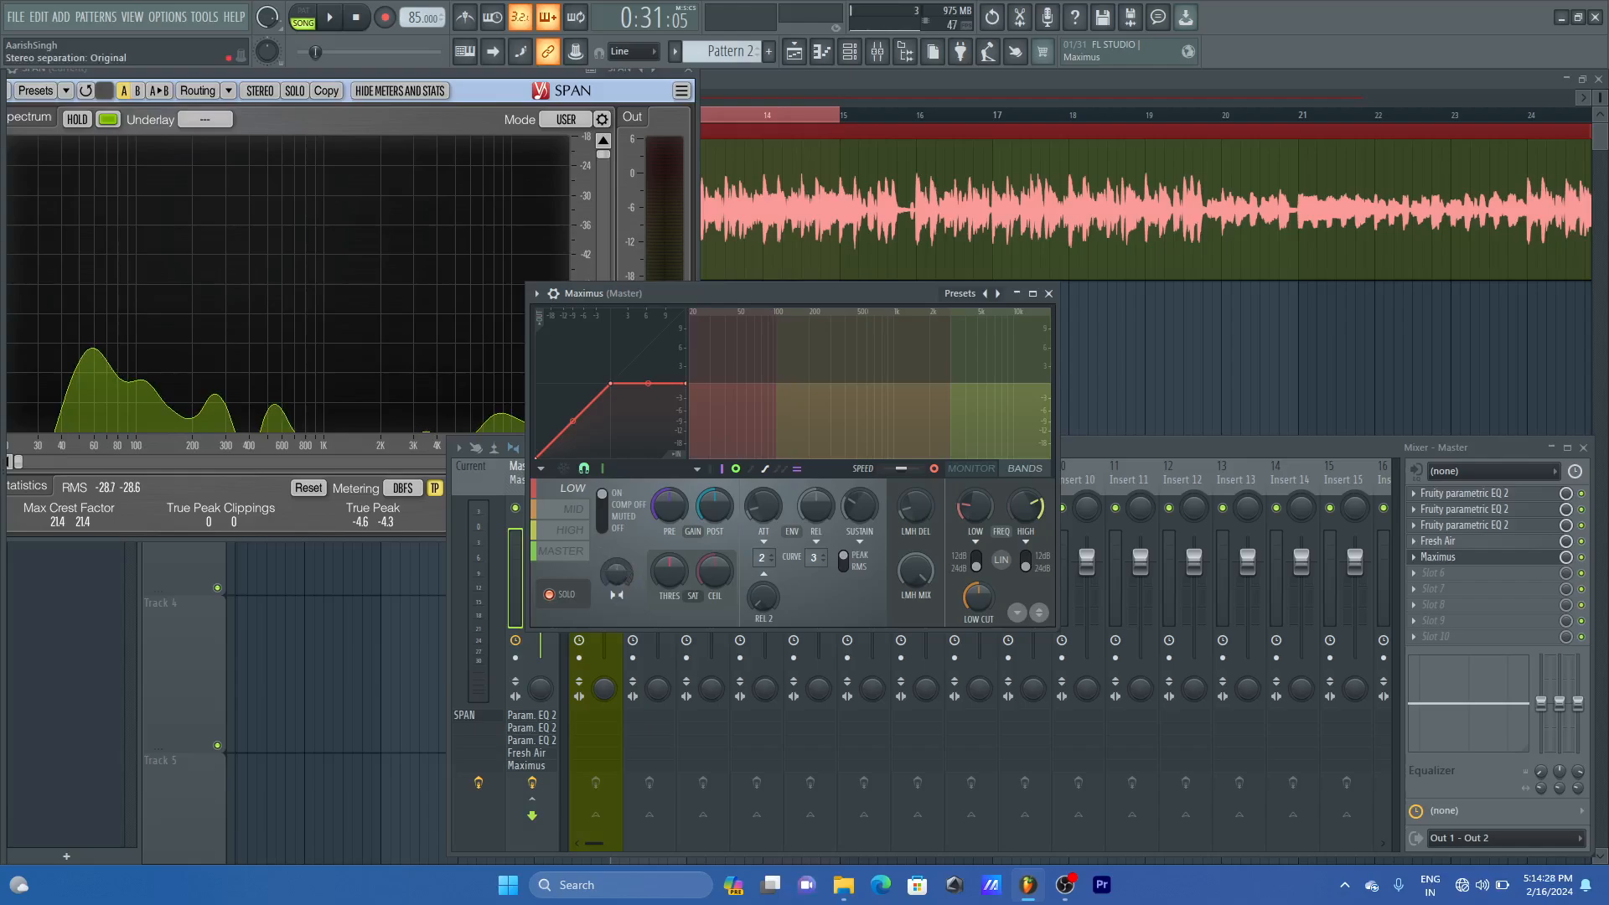
- Set the low band's stereo separation to about 31% merged while auditioning the song
left_click_drag(617, 574, 622, 605)
key("space")
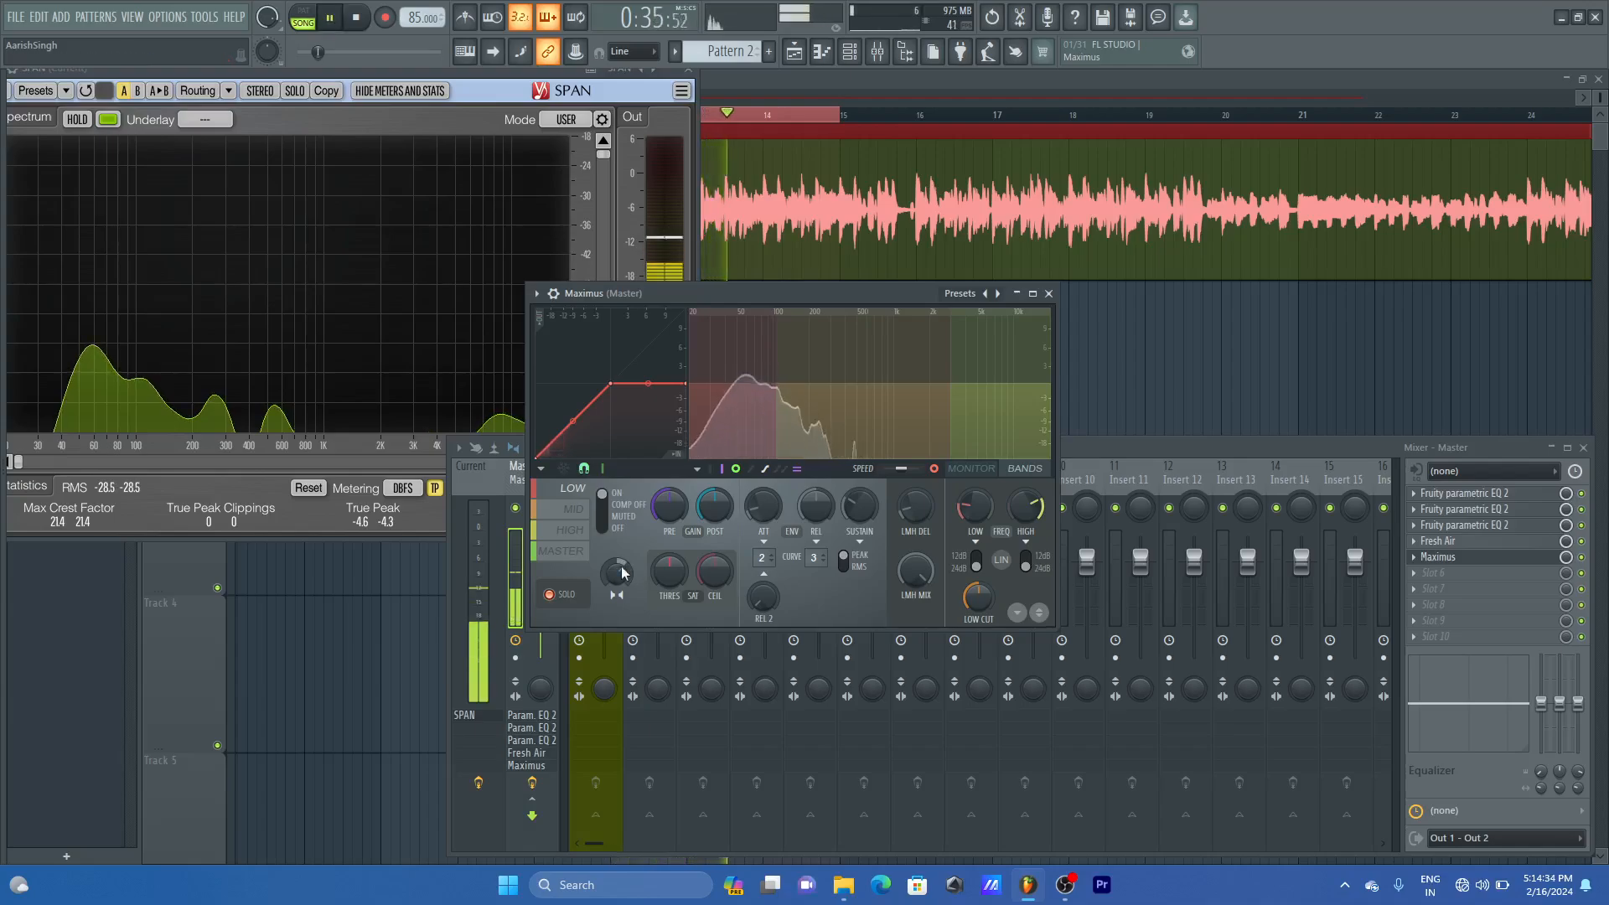
key("space")
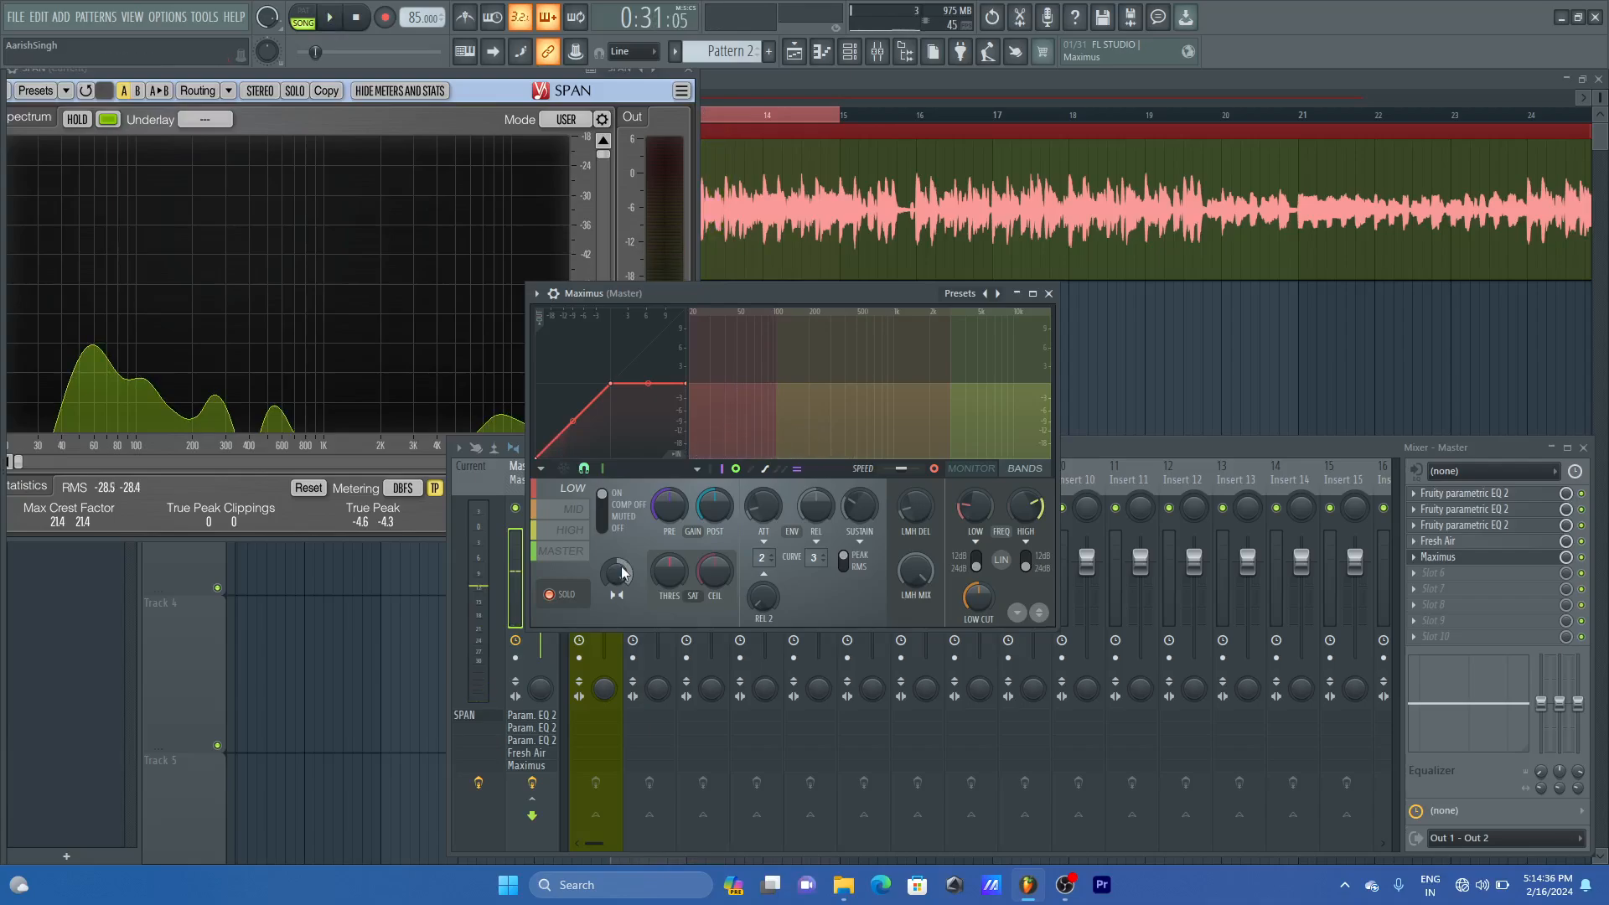
left_click_drag(620, 573, 620, 588)
key("space")
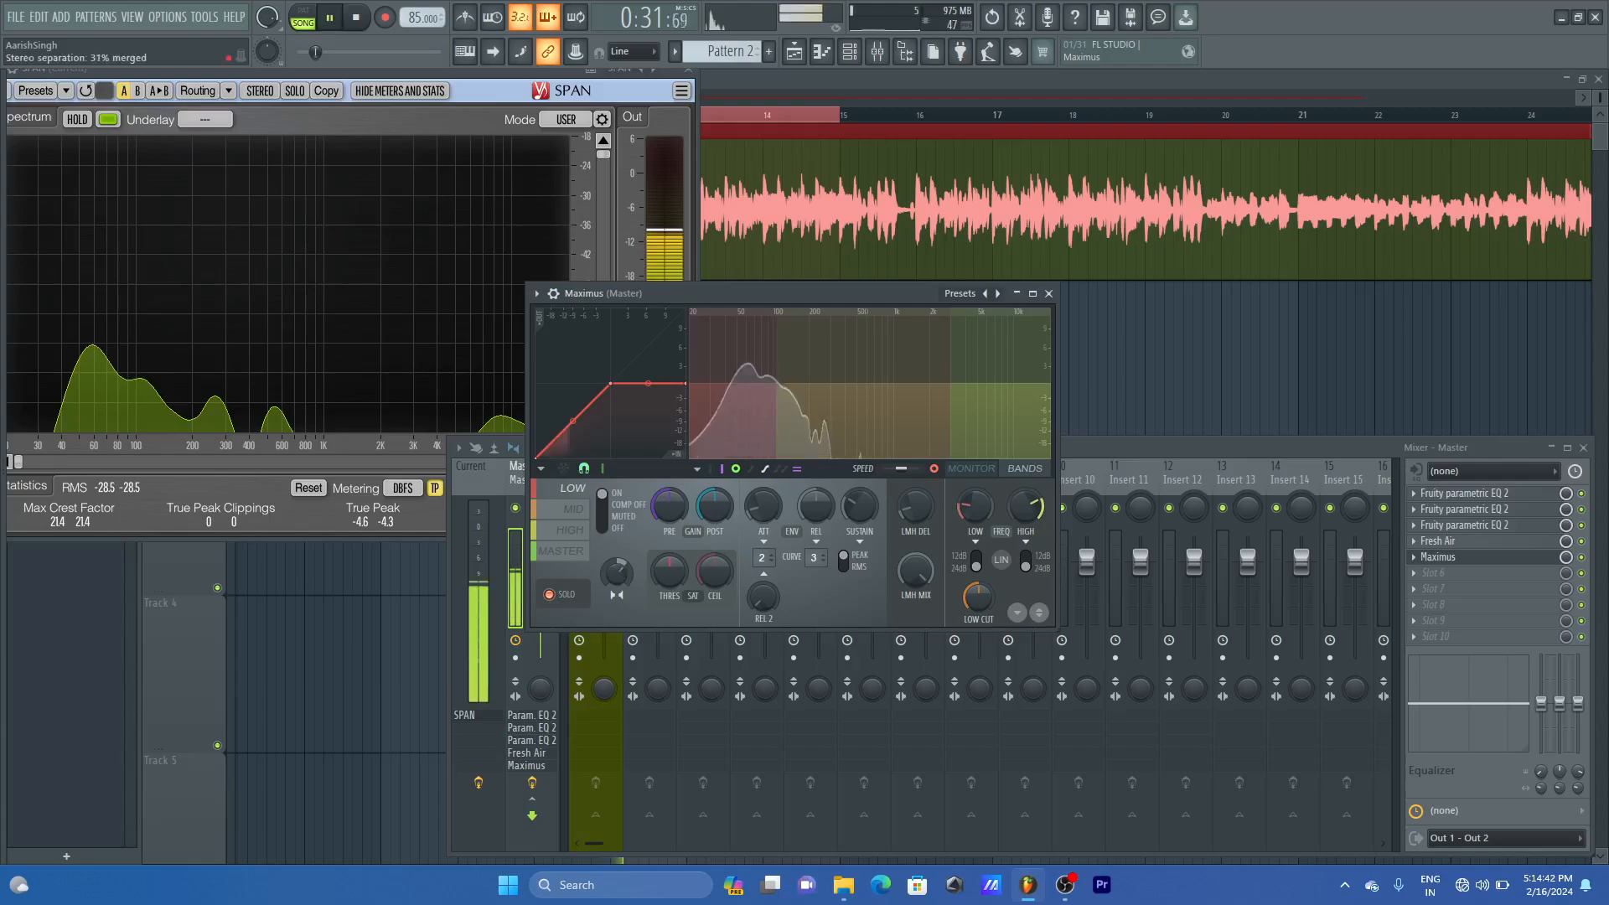
key("space")
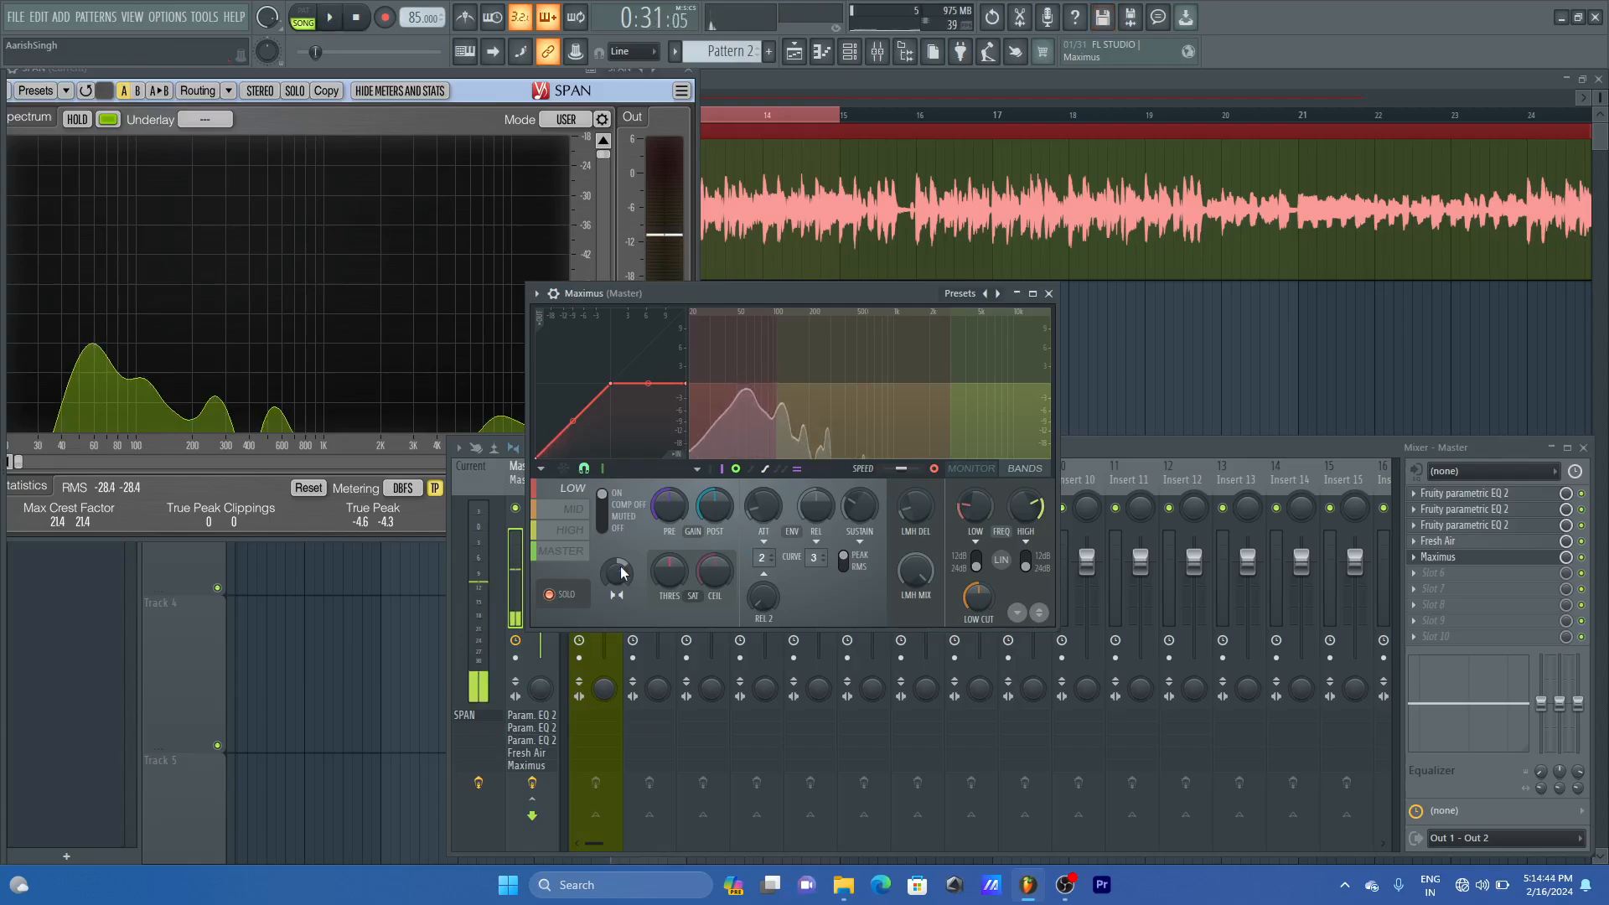
- Switch Maximus to its monitor view and play the song to check the peak level on the mixer meter
left_click(976, 470)
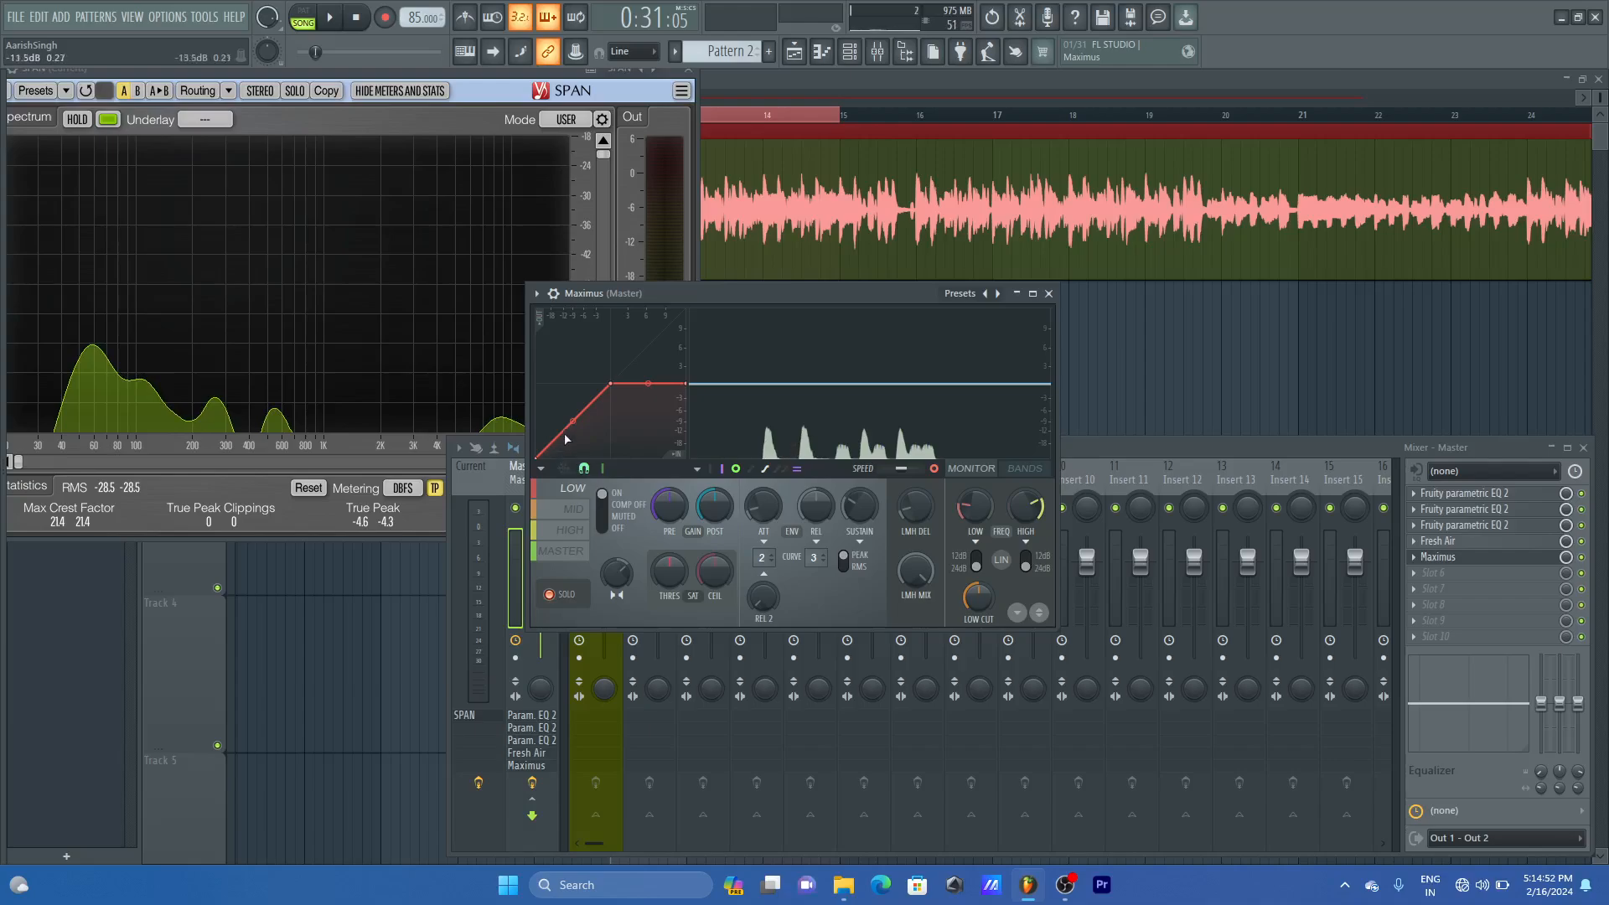
left_click(490, 469)
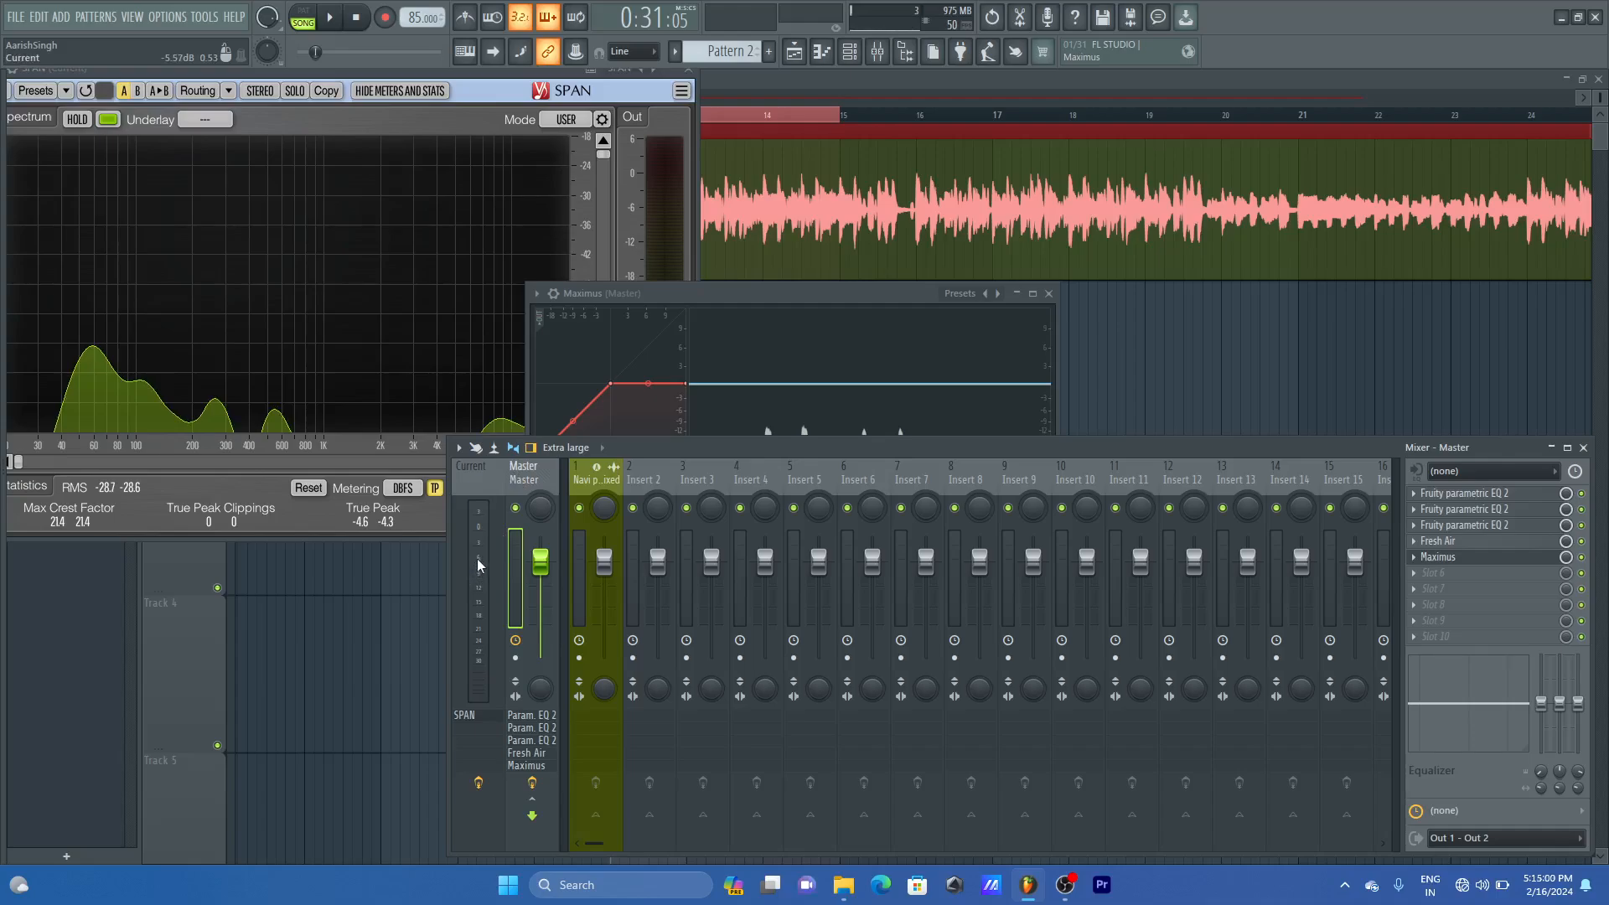
key("space")
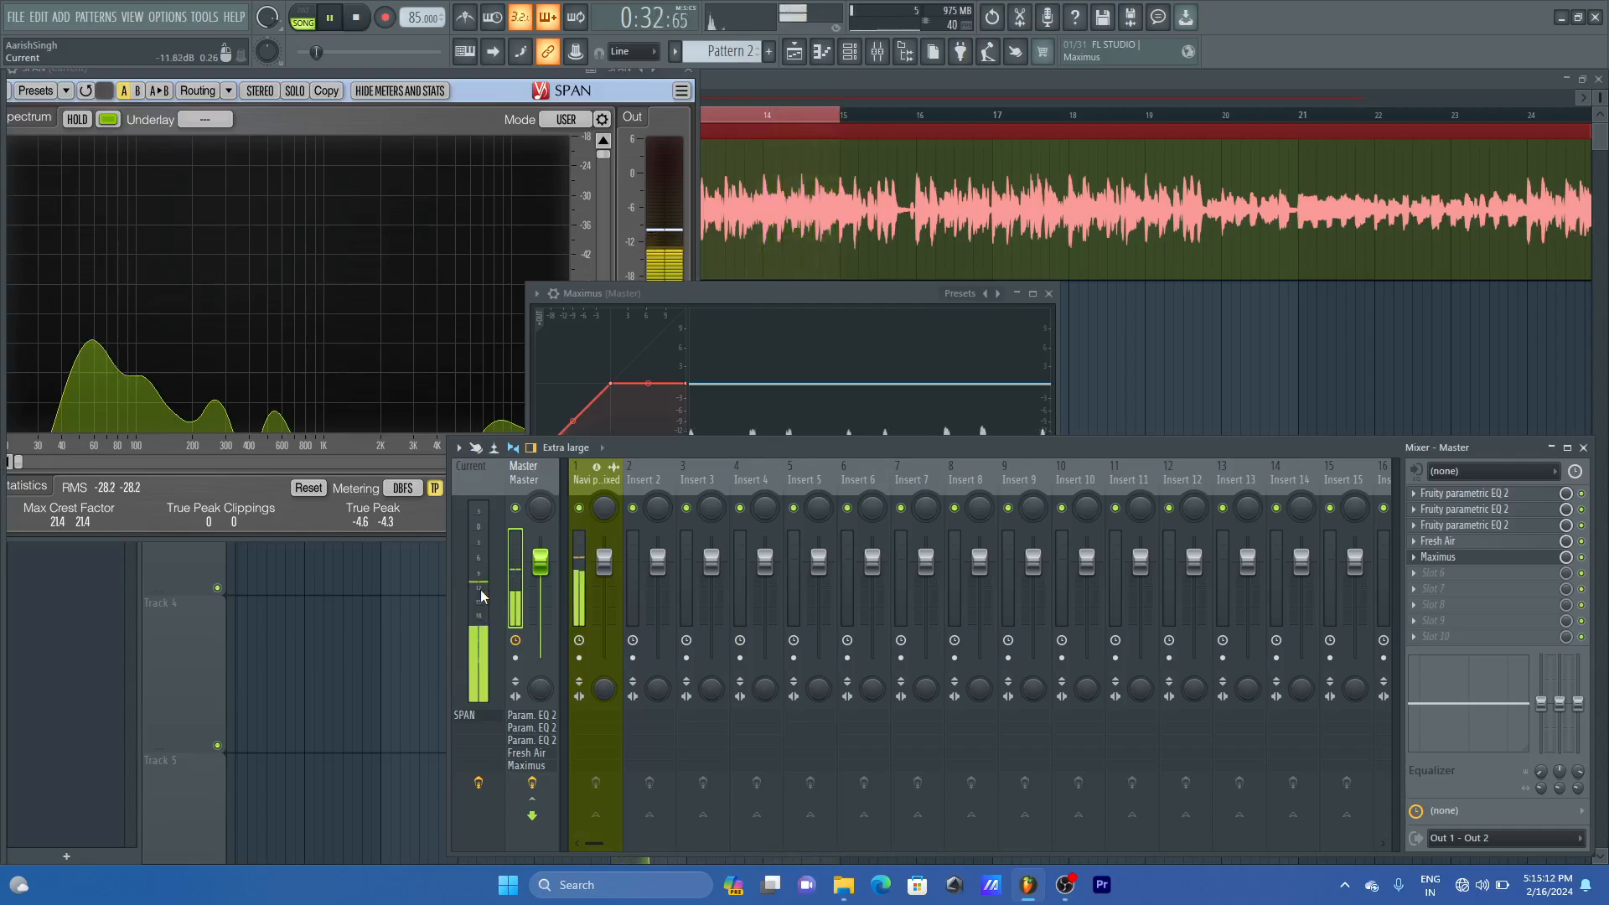
key("space")
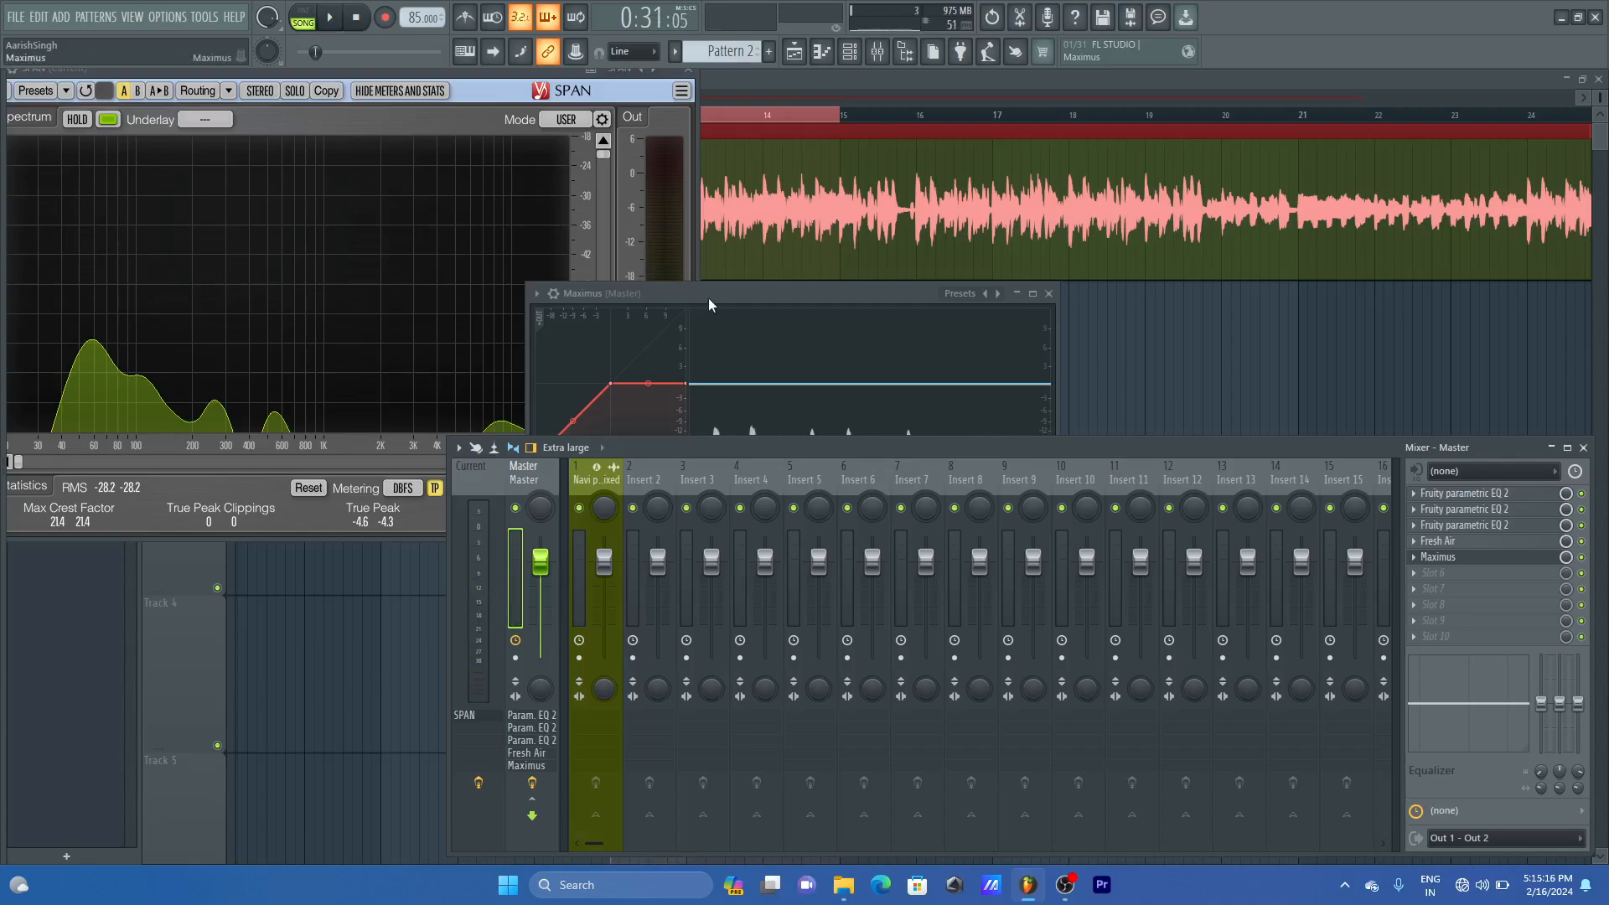
- Add a point low on the low band's compression curve, and lower its 0 dB point and its end point, the latter to about -1.5 dB
left_click(675, 345)
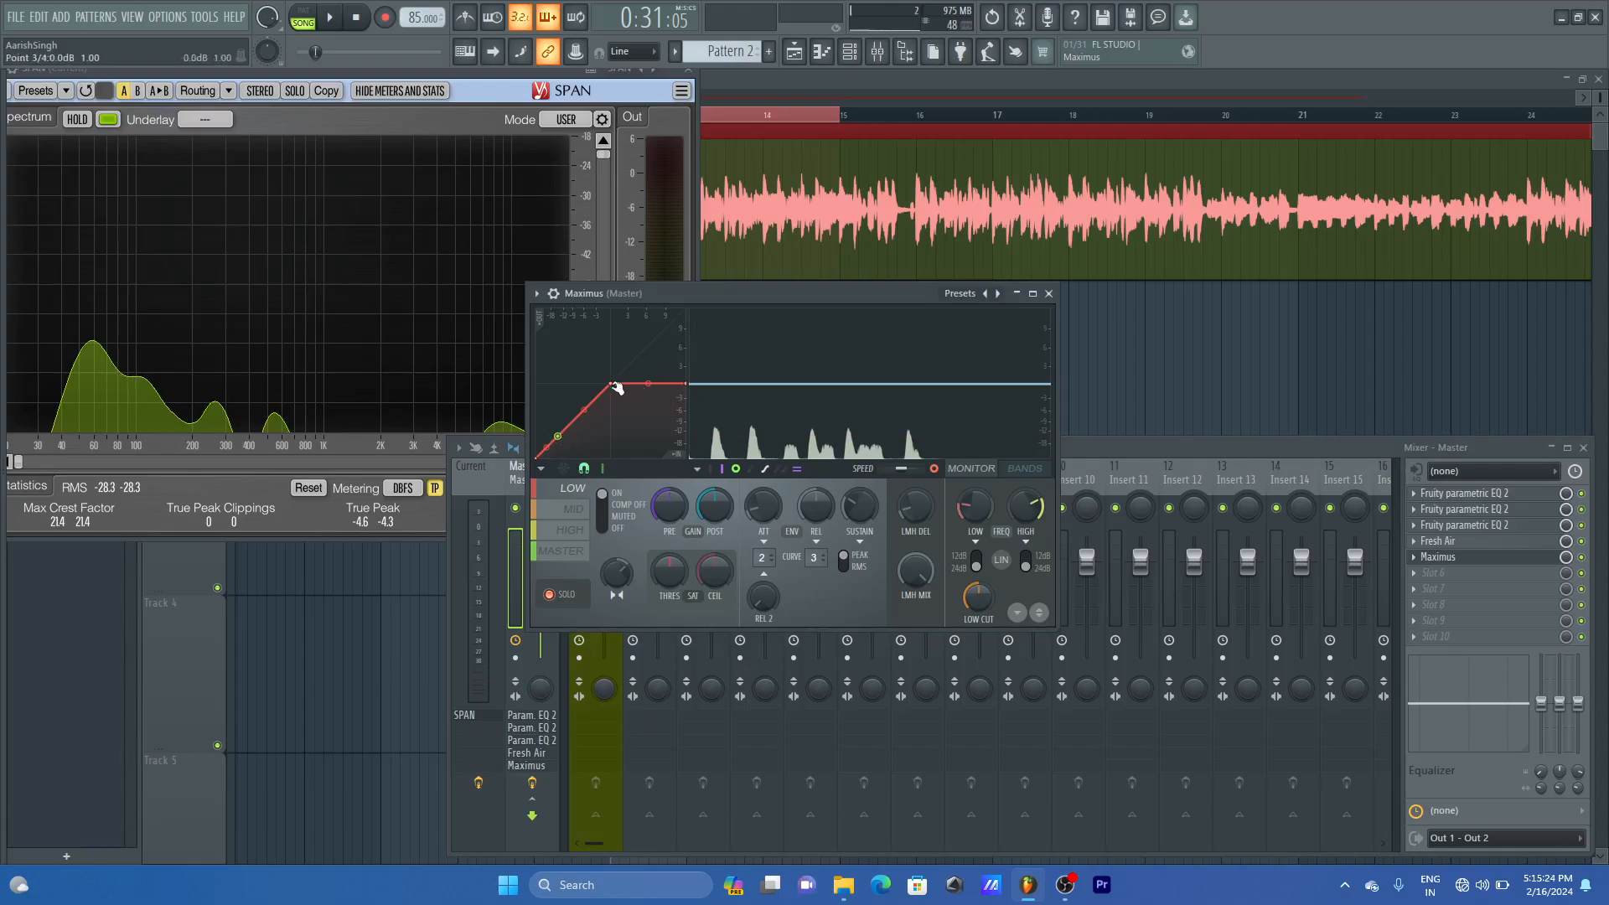
key("space")
left_click_drag(617, 387, 612, 408)
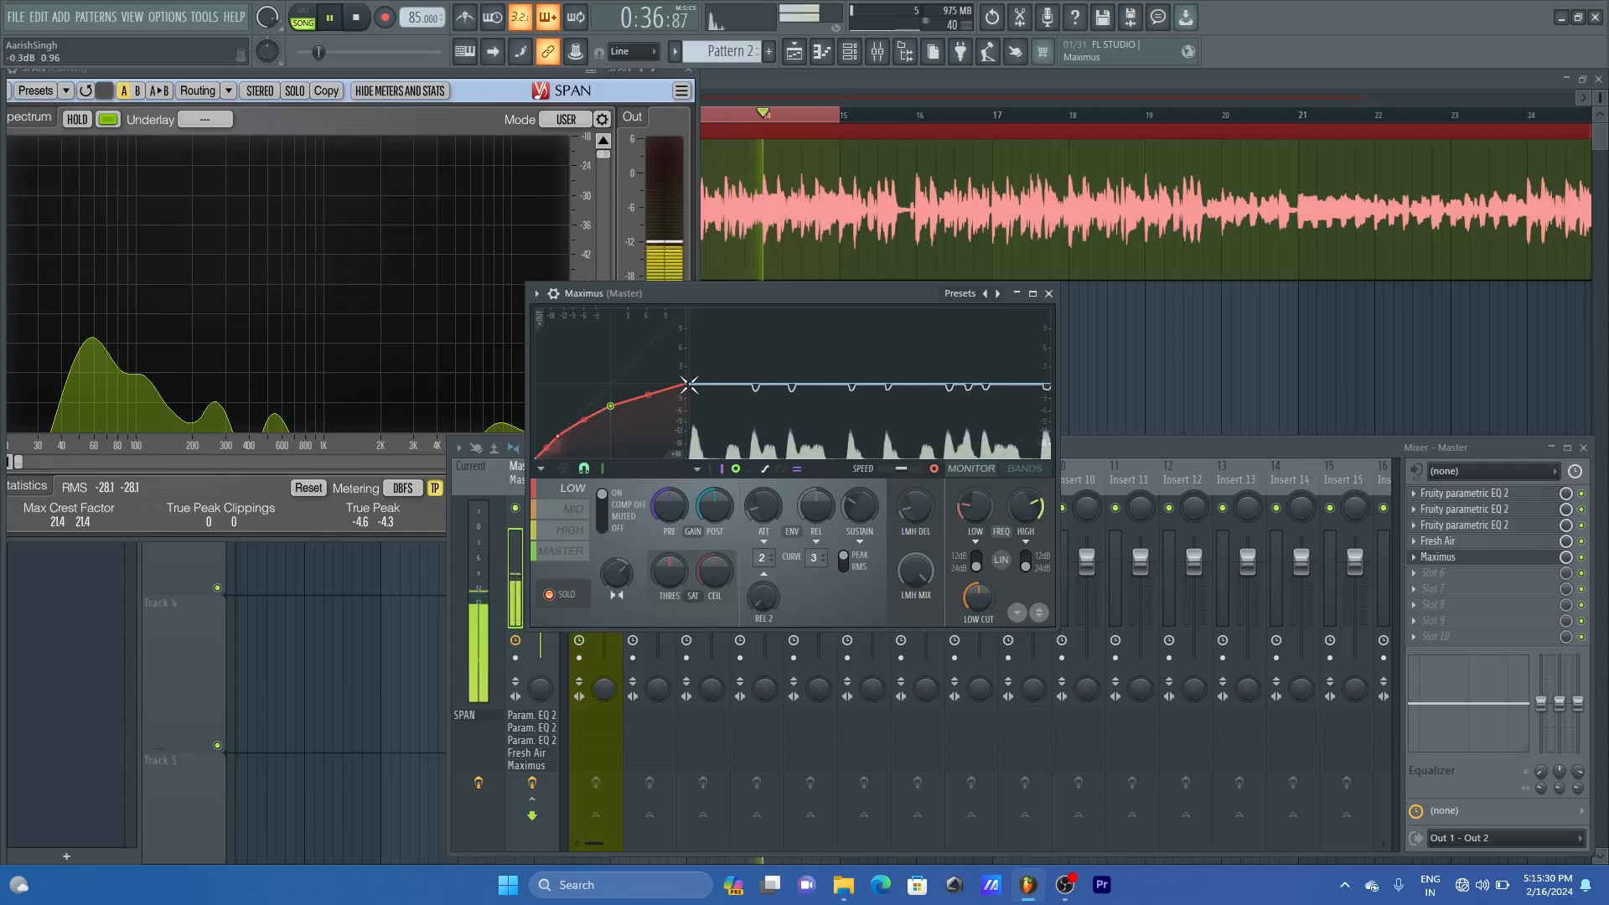
left_click_drag(689, 385, 685, 395)
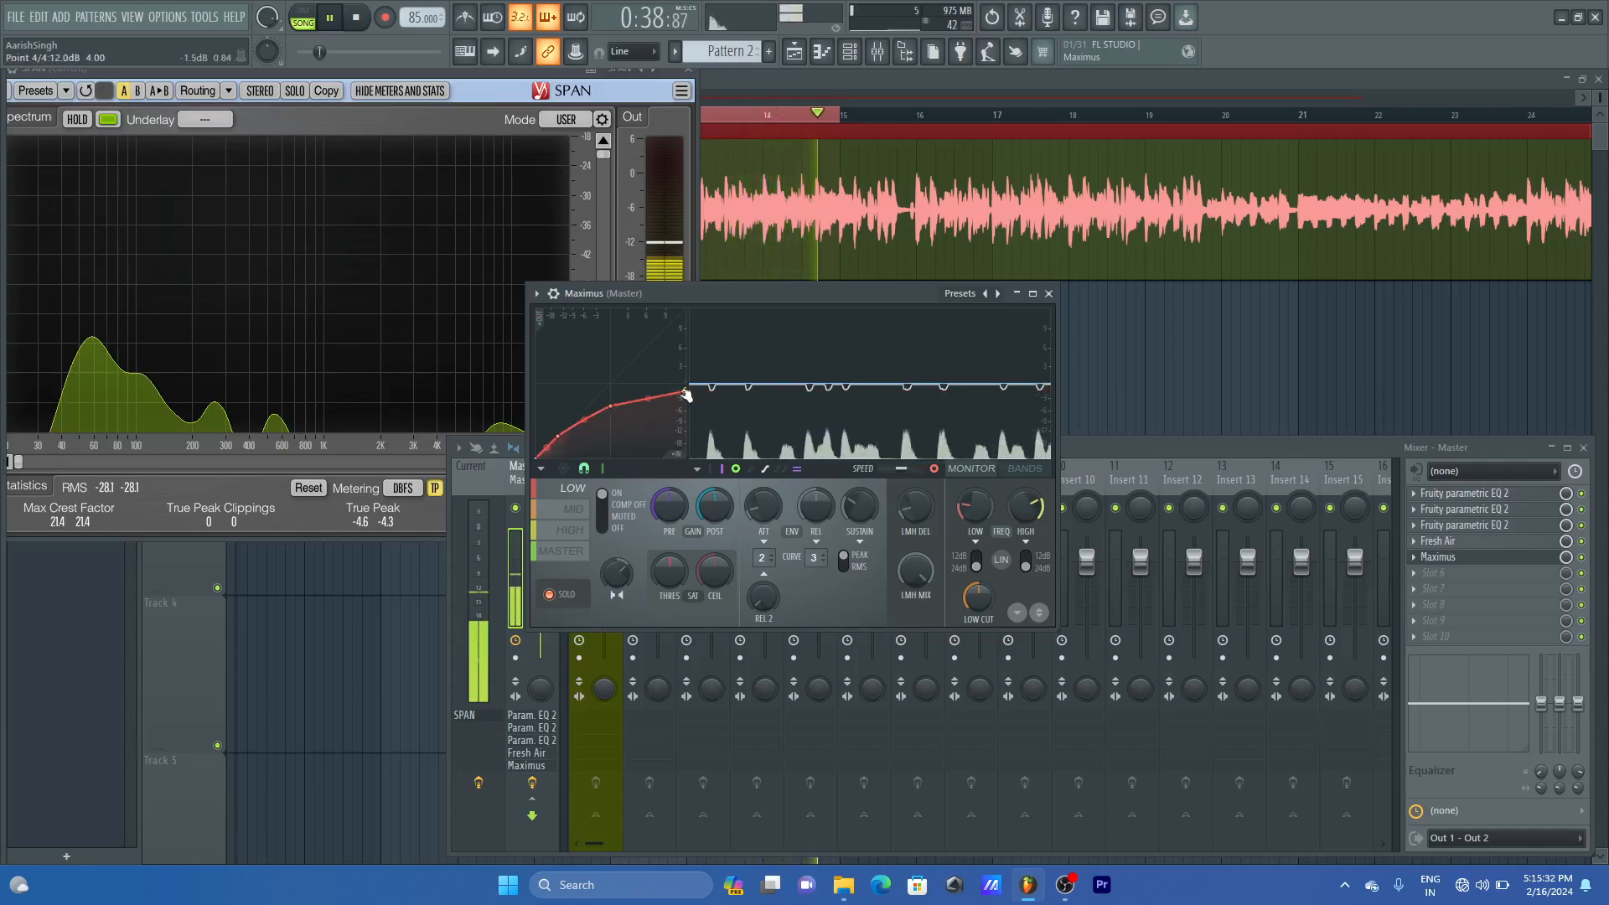
key("space")
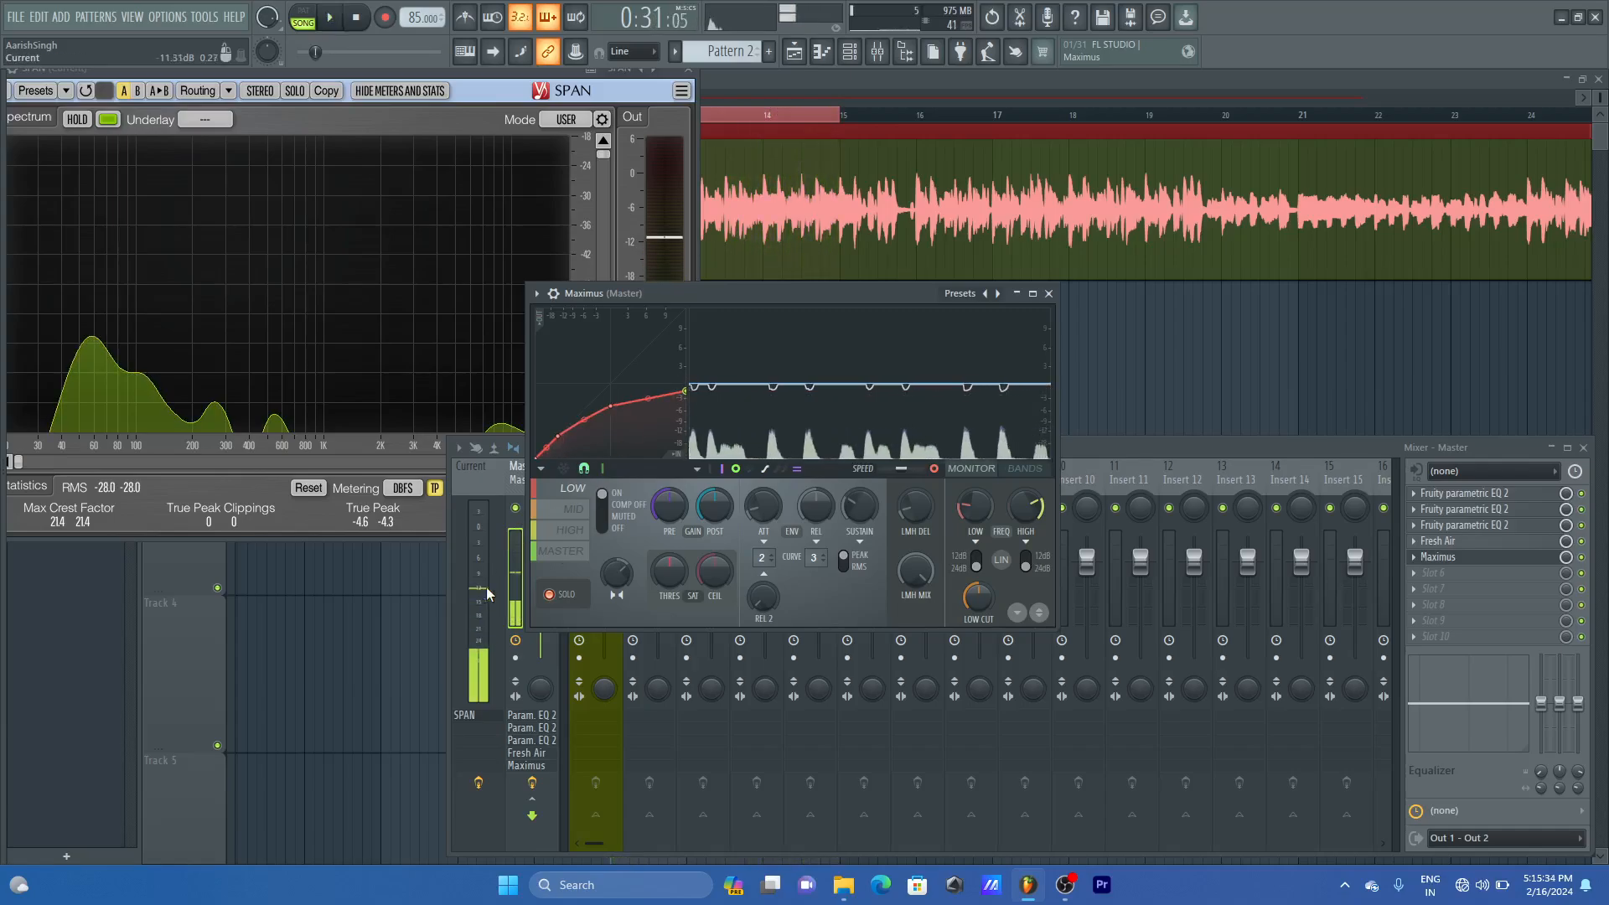
- Delete the middle point of the low band's curve and bend the remaining segment upward to about 6% tension during playback
right_click(612, 410)
left_click(631, 429)
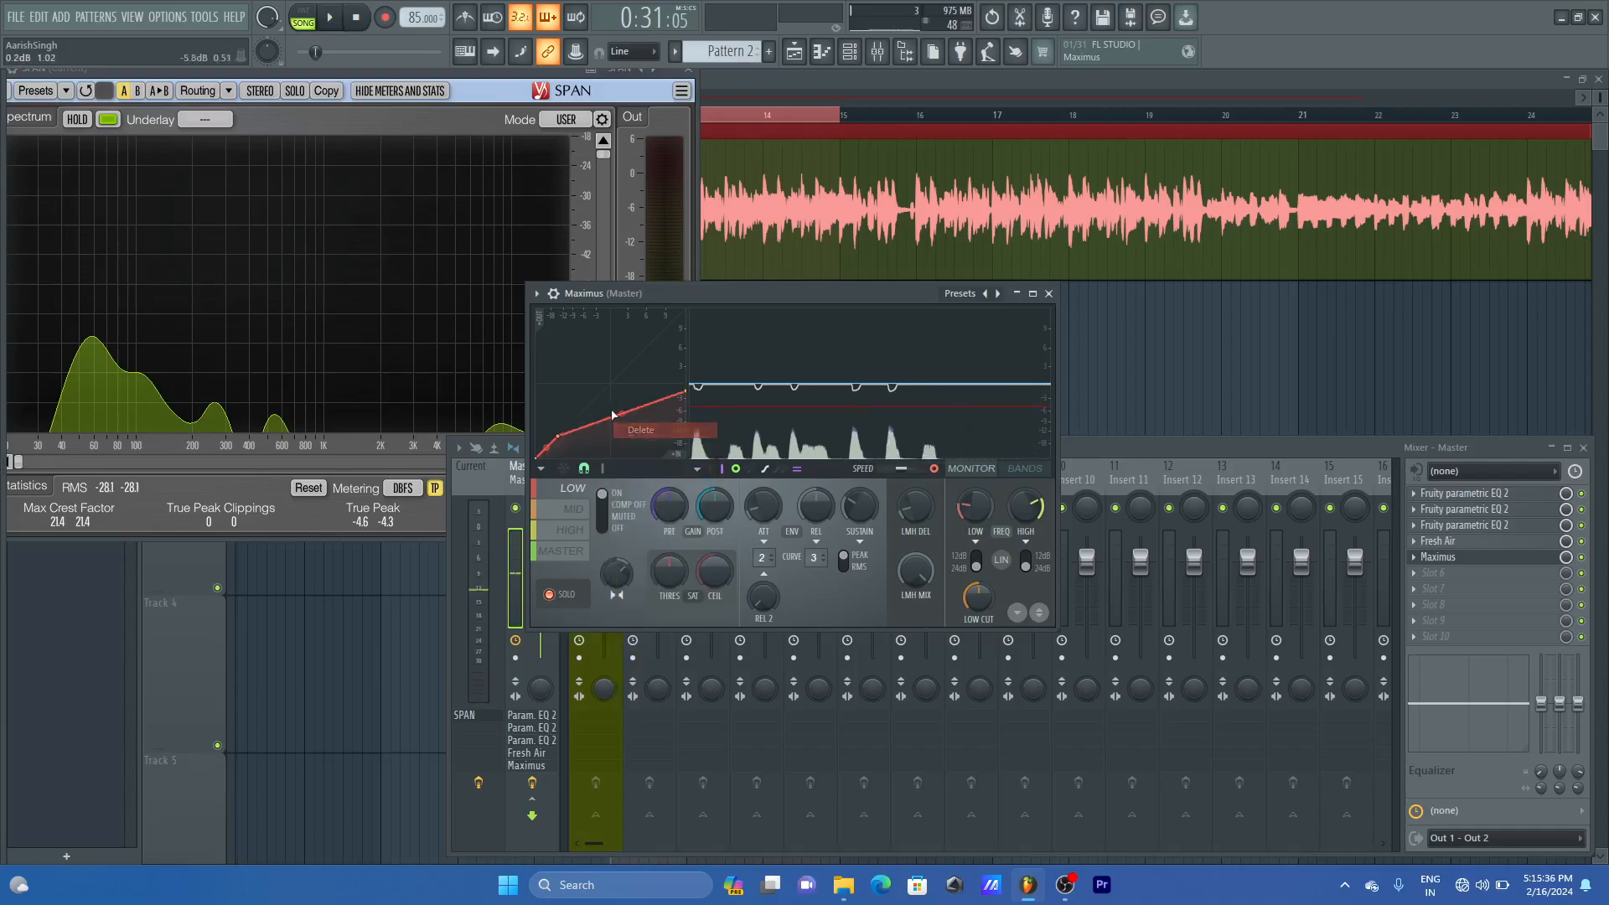
key("space")
left_click_drag(619, 413, 620, 405)
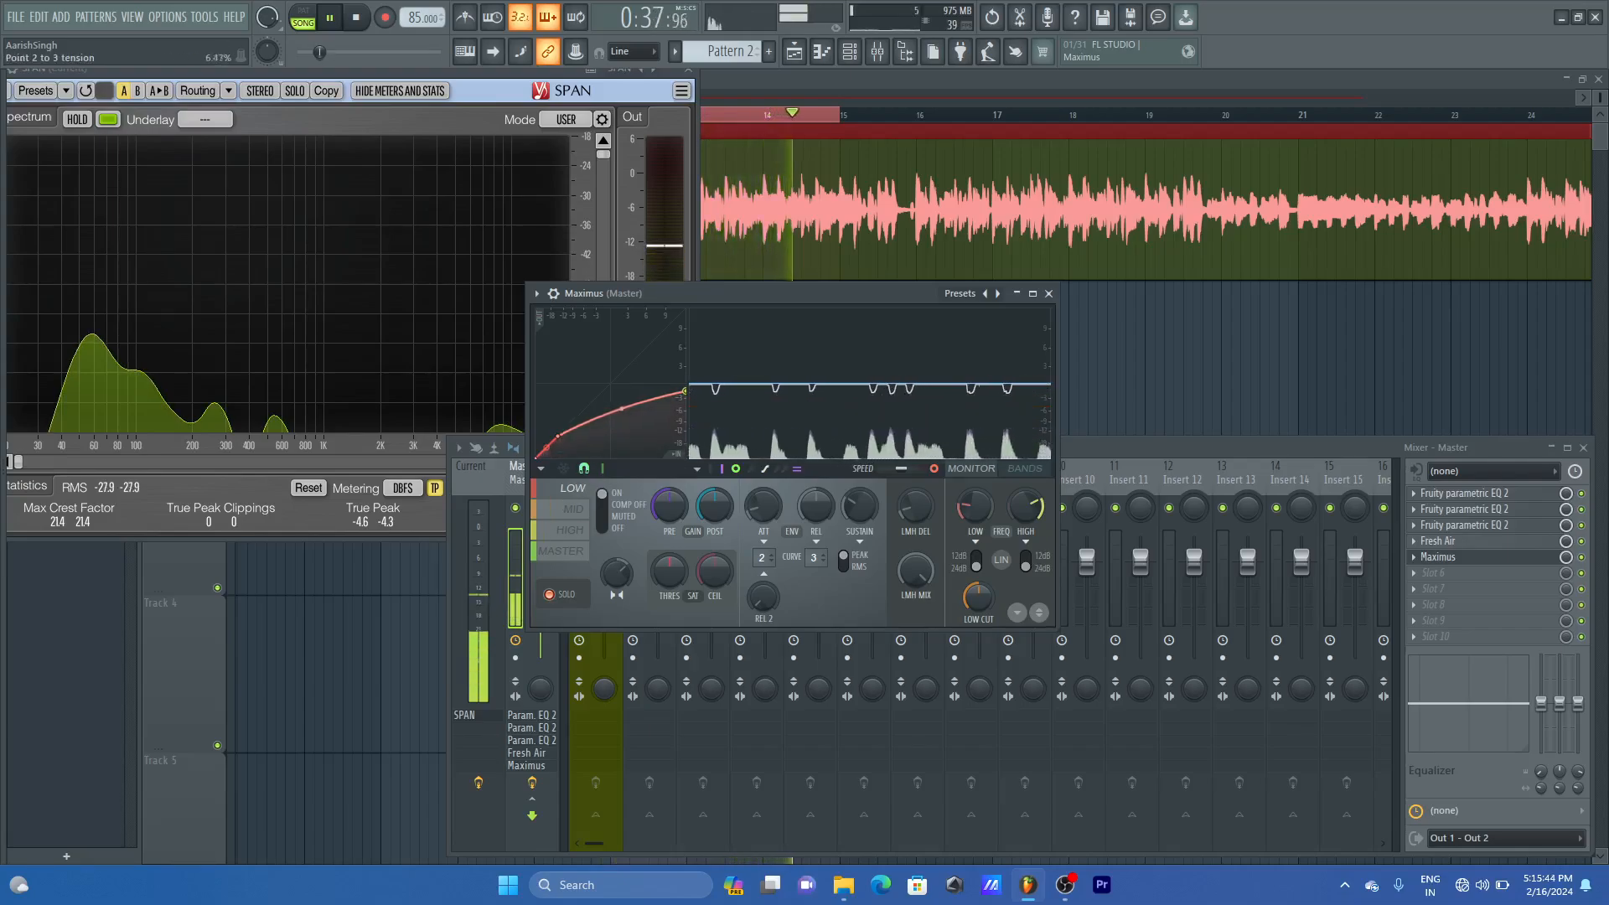
left_click_drag(622, 410, 622, 408)
key("space")
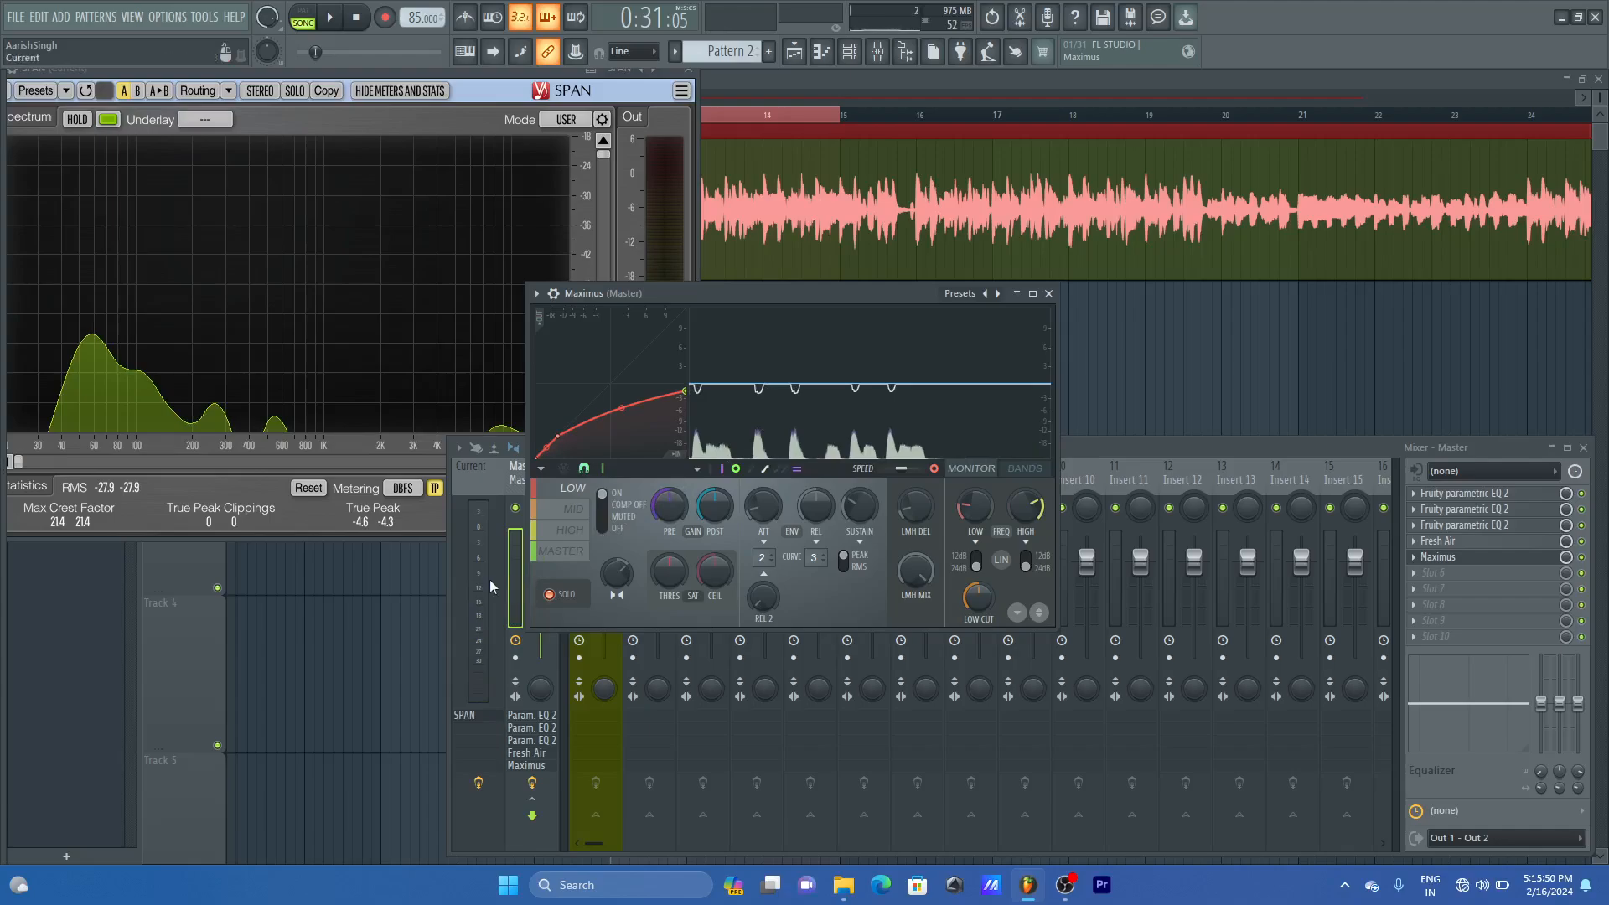
- Select the mid band, check its level during playback and add a curve point at about -14.2 dB
left_click(582, 510)
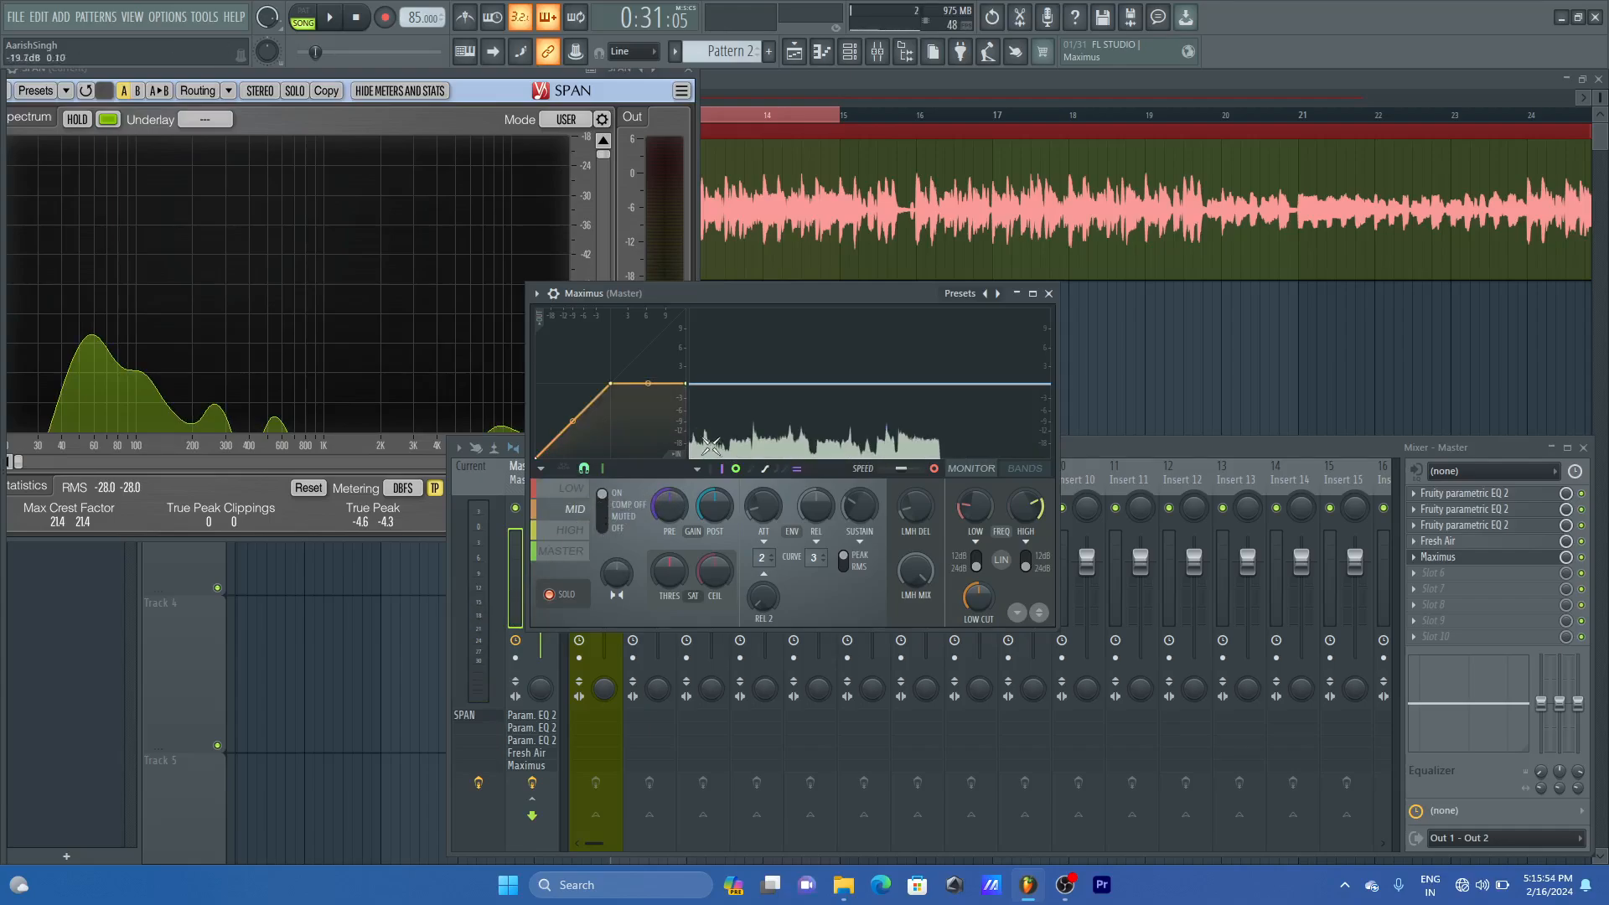
key("space")
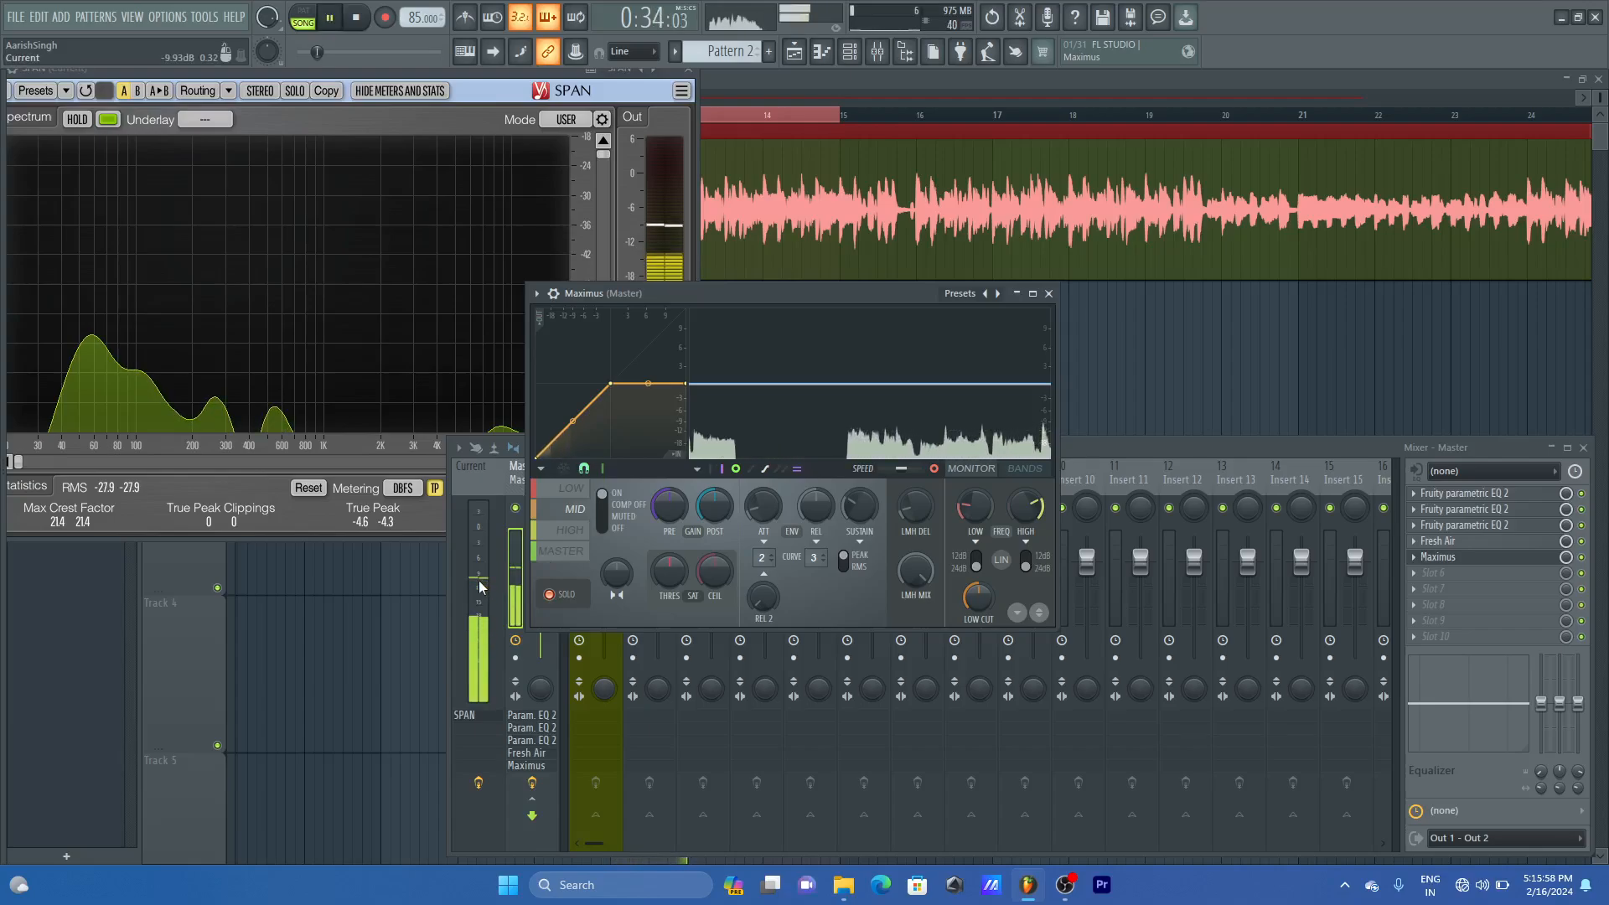
key("space")
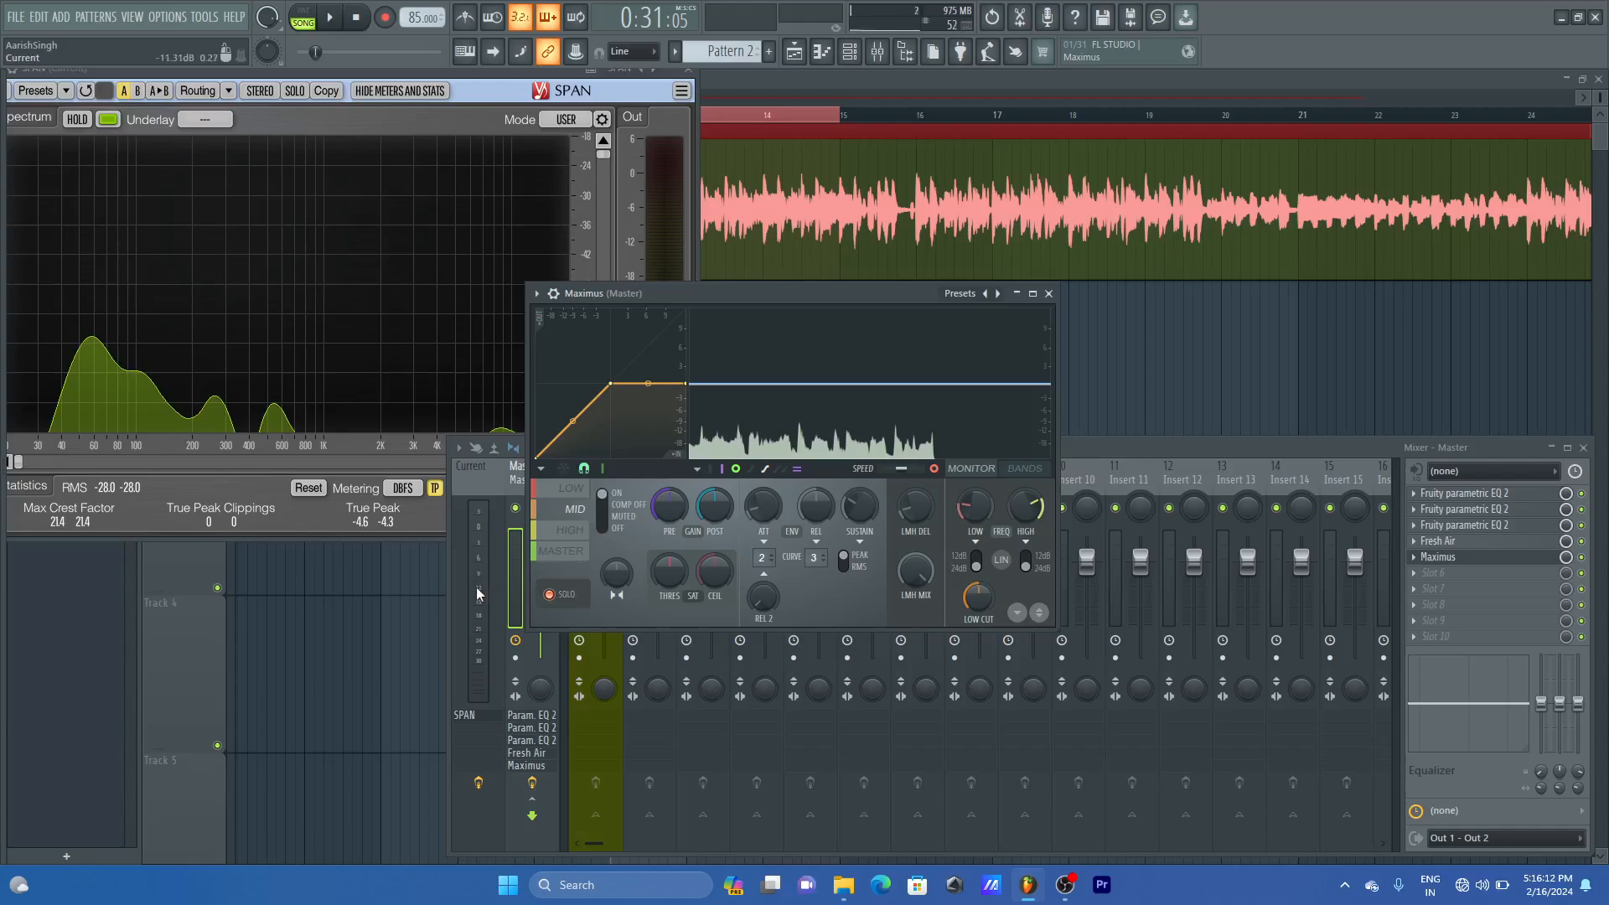
right_click(560, 437)
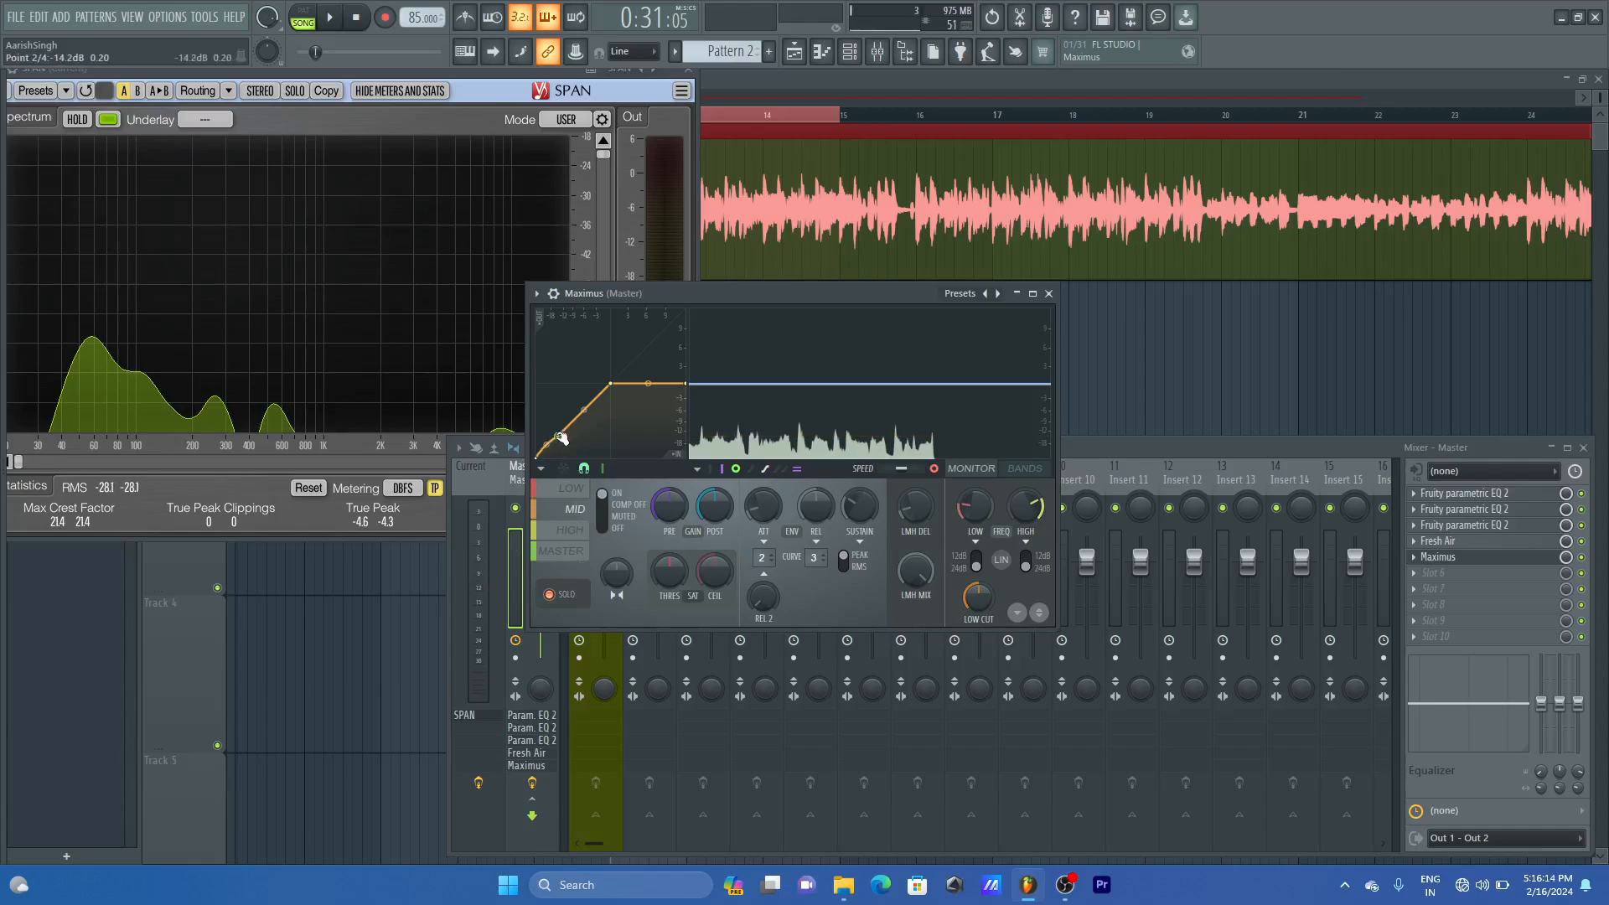
- Try other positions for the mid band's new curve point and return it to -14.2 dB
right_click(547, 445)
left_click_drag(559, 436, 561, 436)
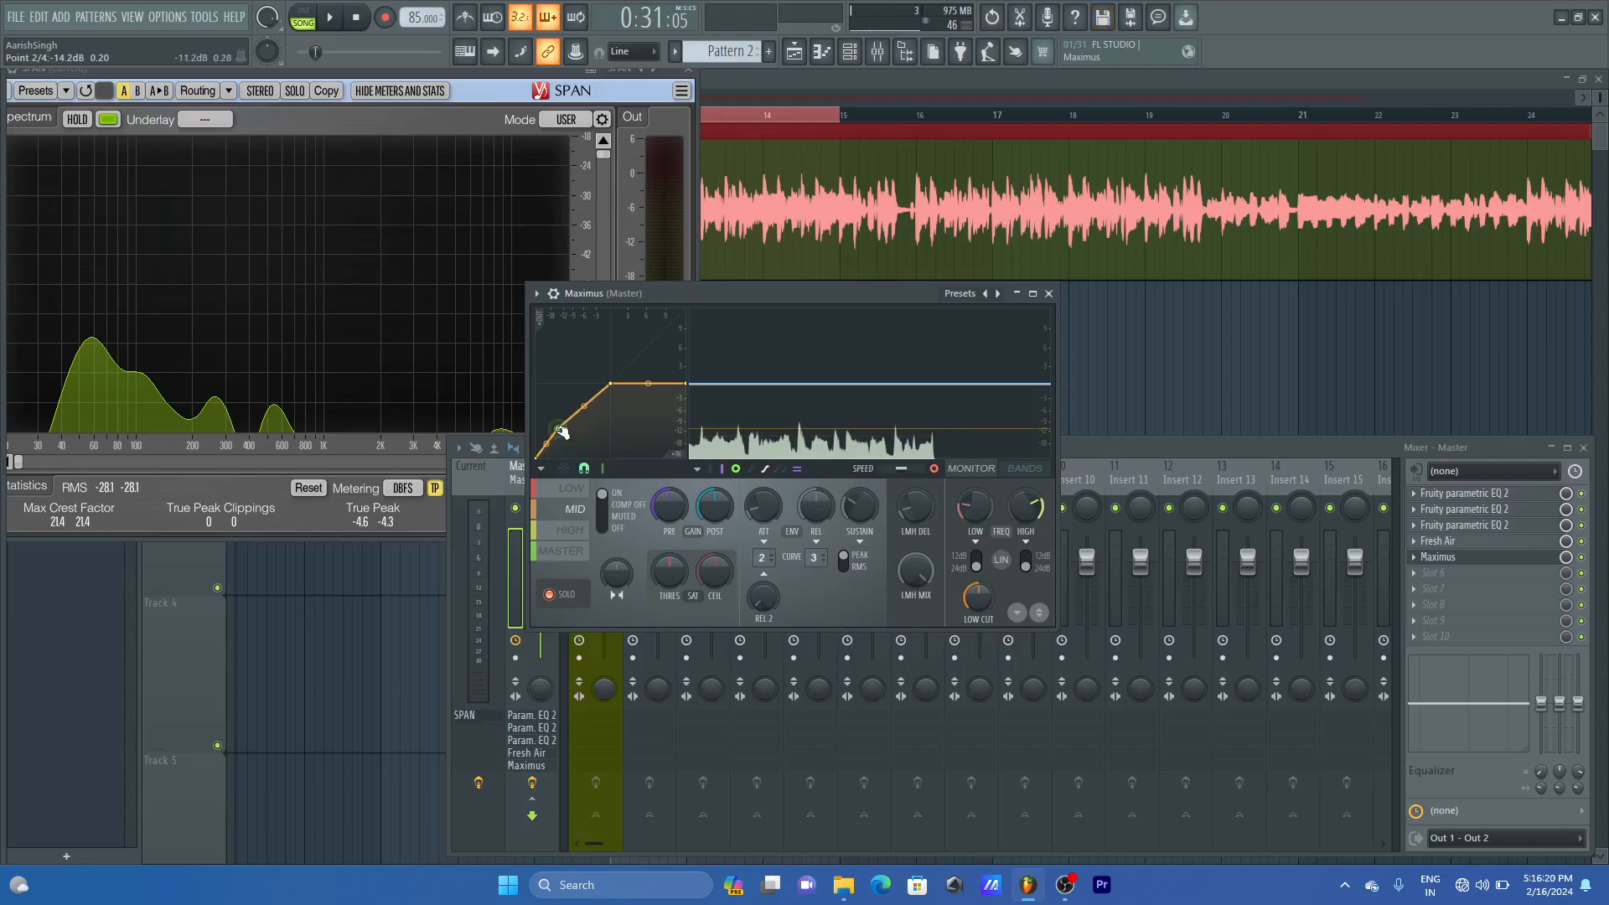
left_click_drag(564, 433, 570, 434)
left_click_drag(568, 432, 564, 436)
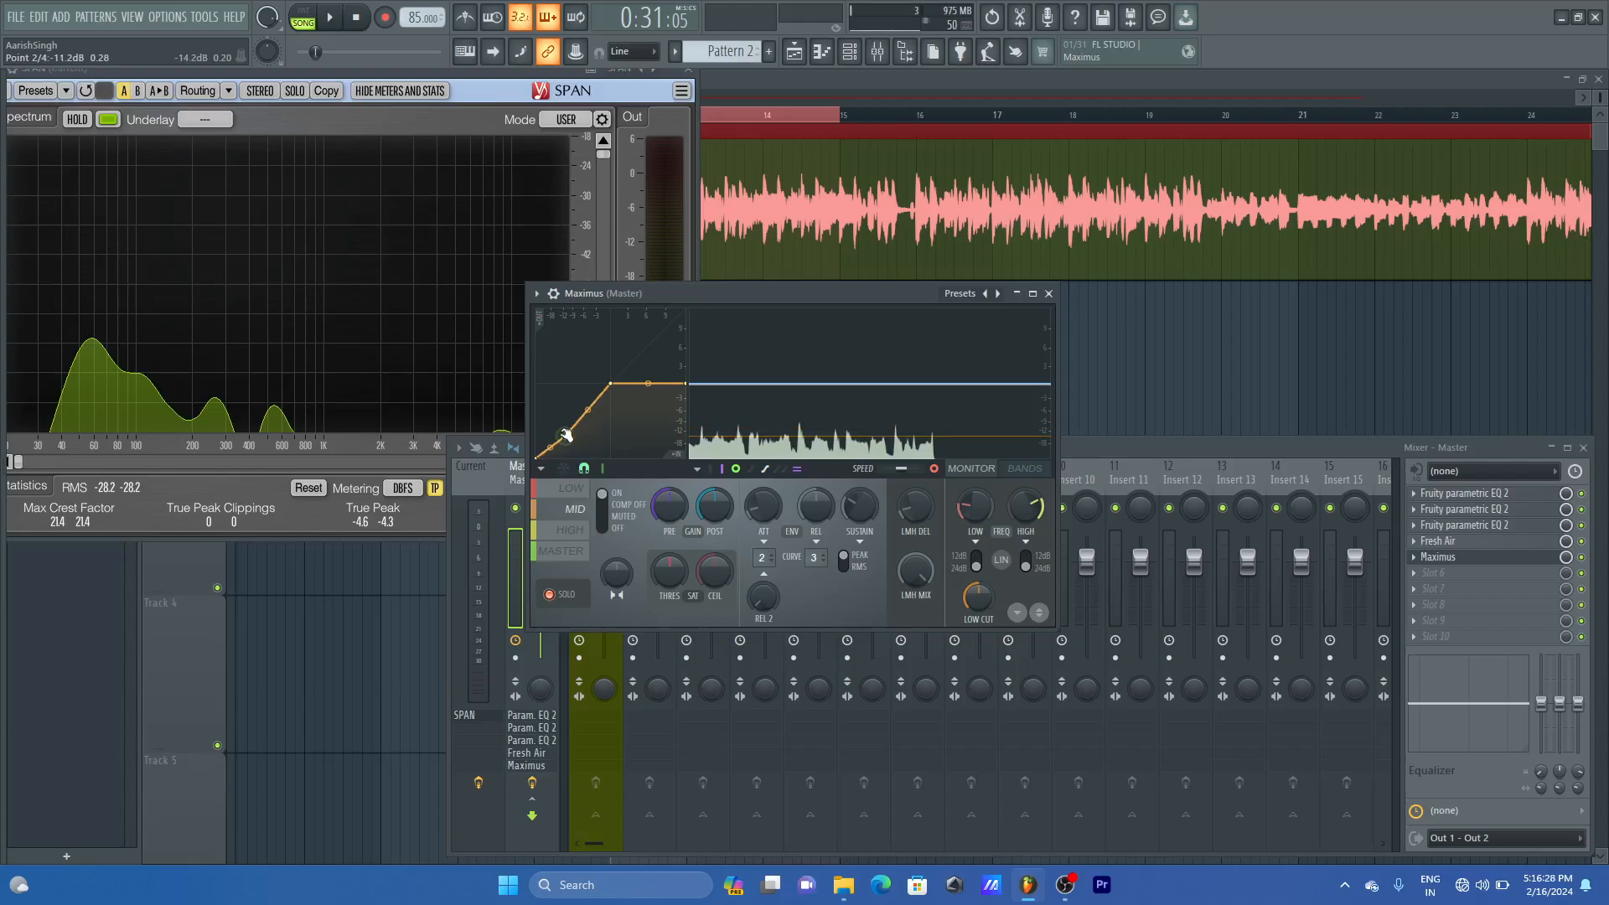
left_click_drag(563, 435, 563, 432)
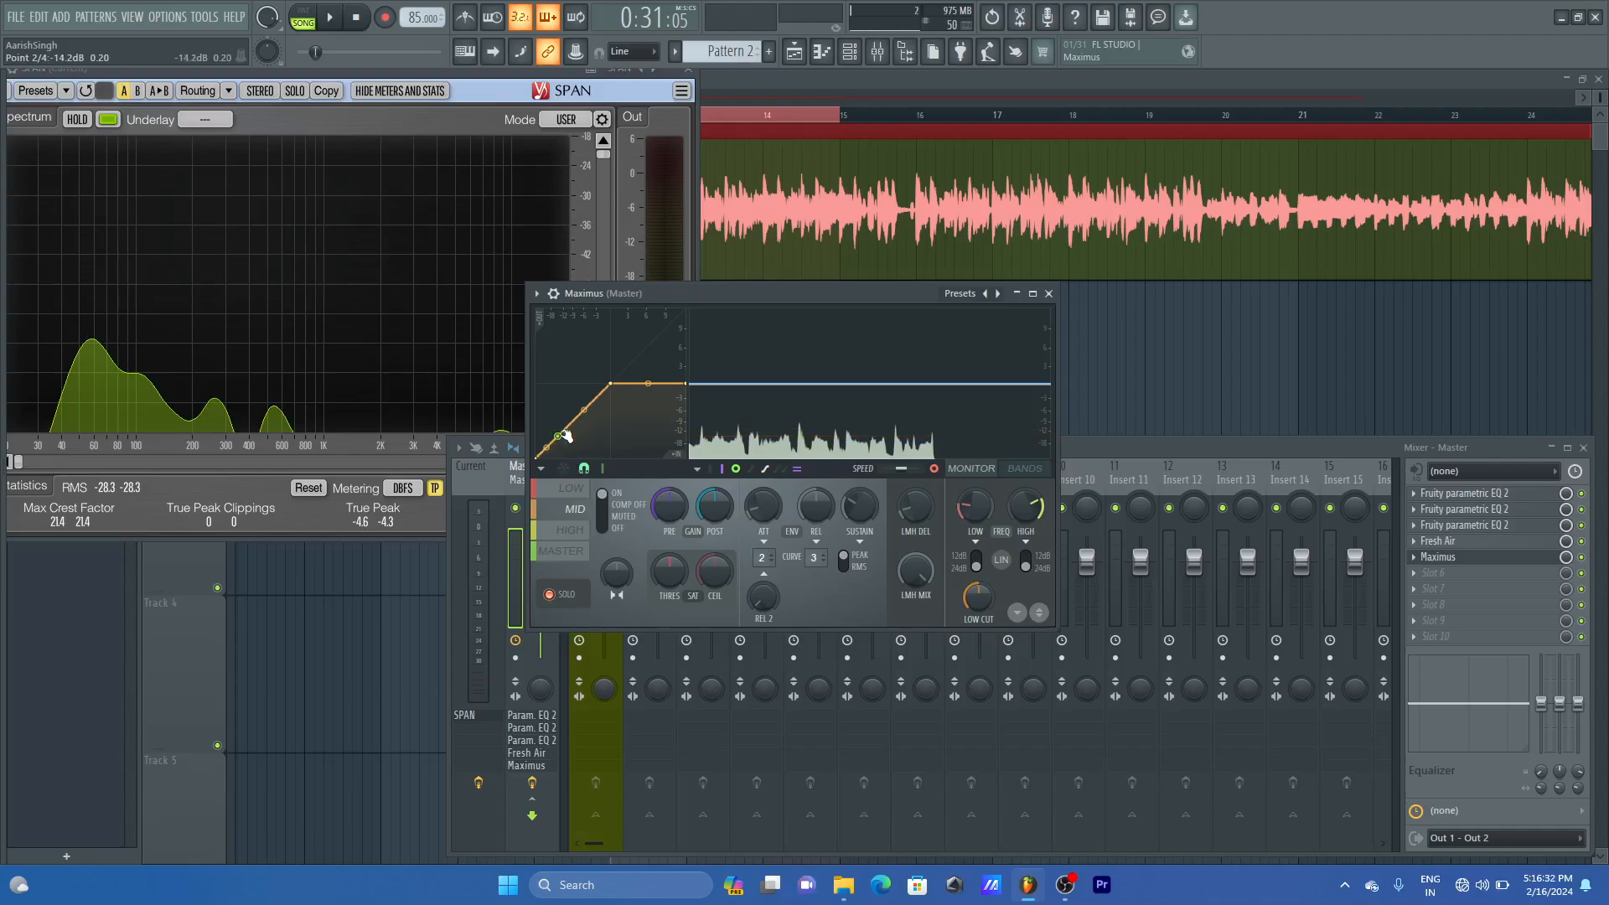
- Delete the 0 dB knee point from the mid band's curve and lower its end point to about -3 dB
right_click(614, 385)
left_click(639, 408)
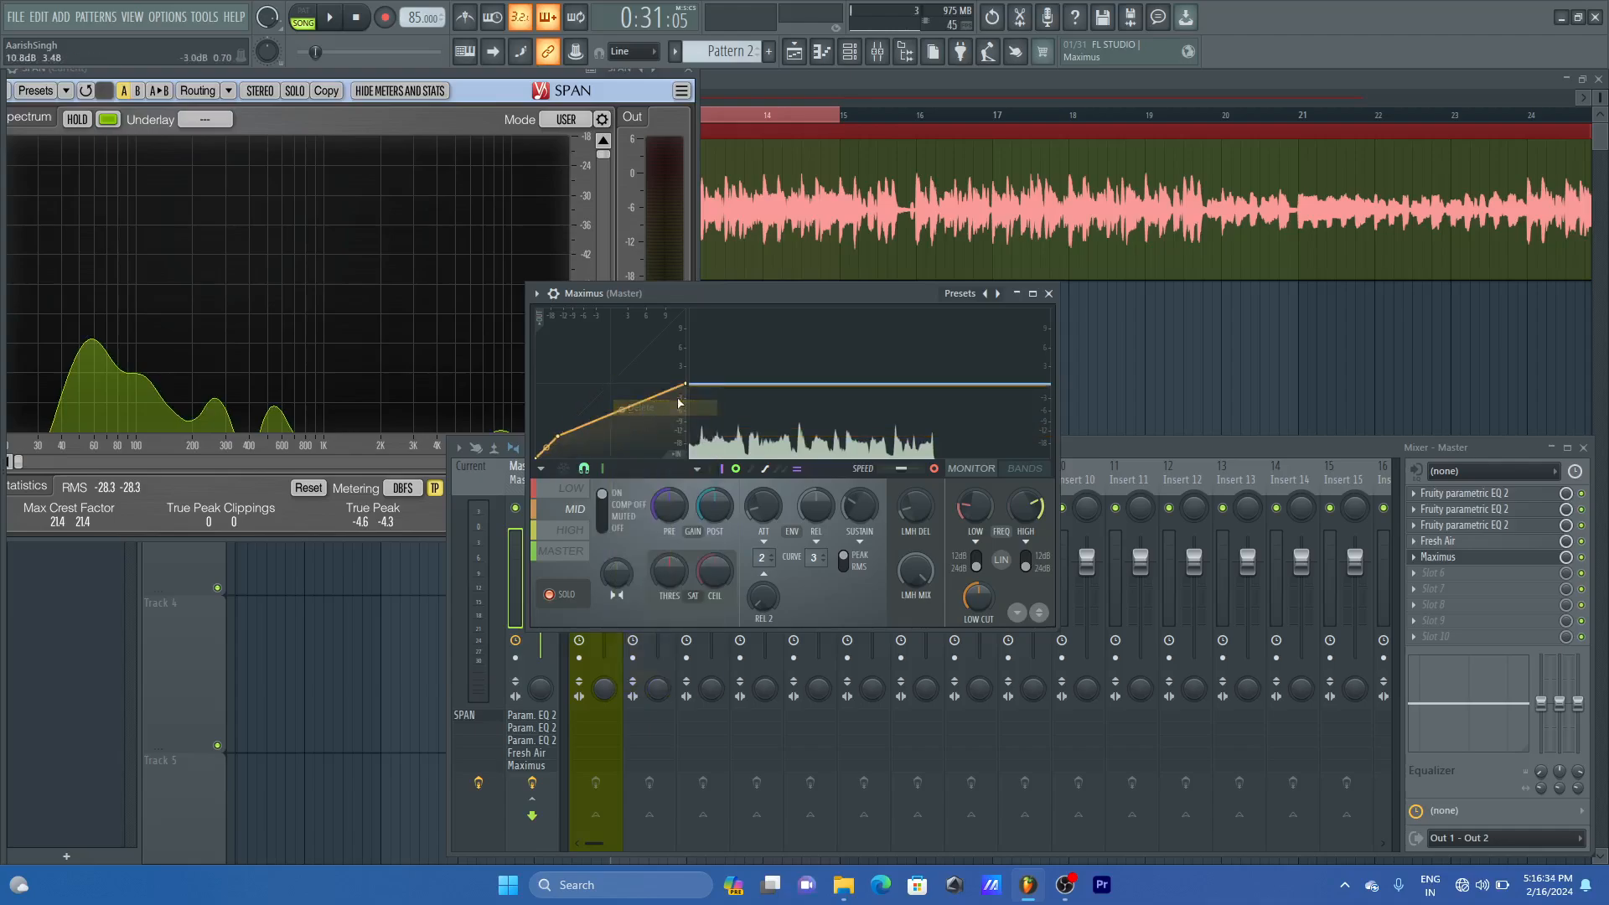
left_click_drag(686, 387, 686, 401)
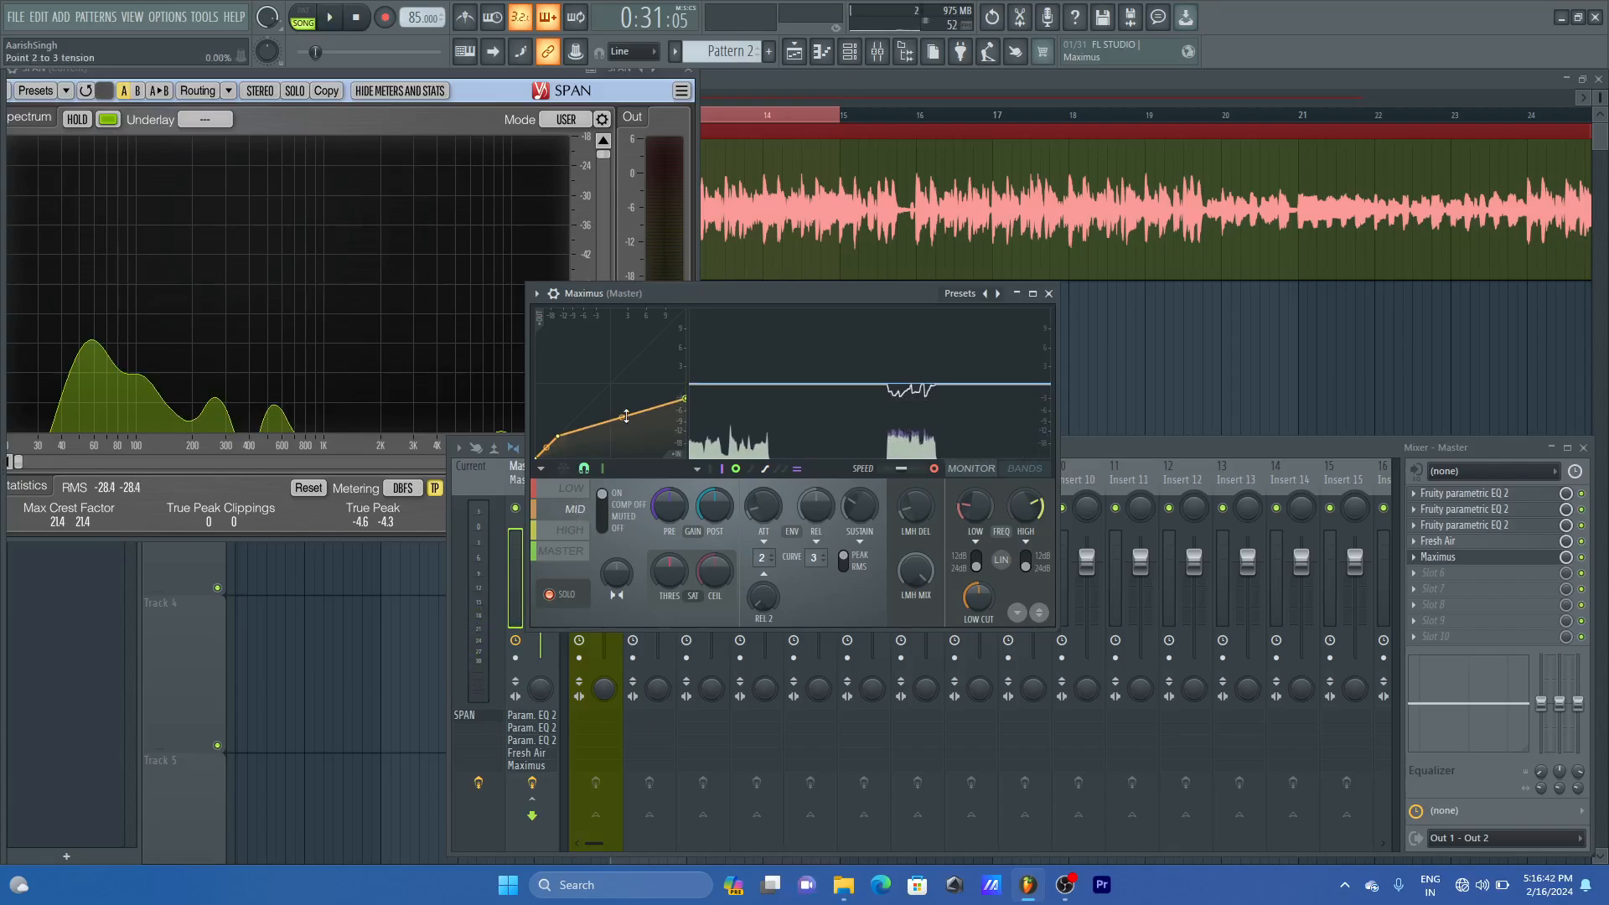
- Bend the upper segment of the mid band's curve upward to about 9% tension while auditioning the song
key("space")
left_click_drag(626, 417, 626, 411)
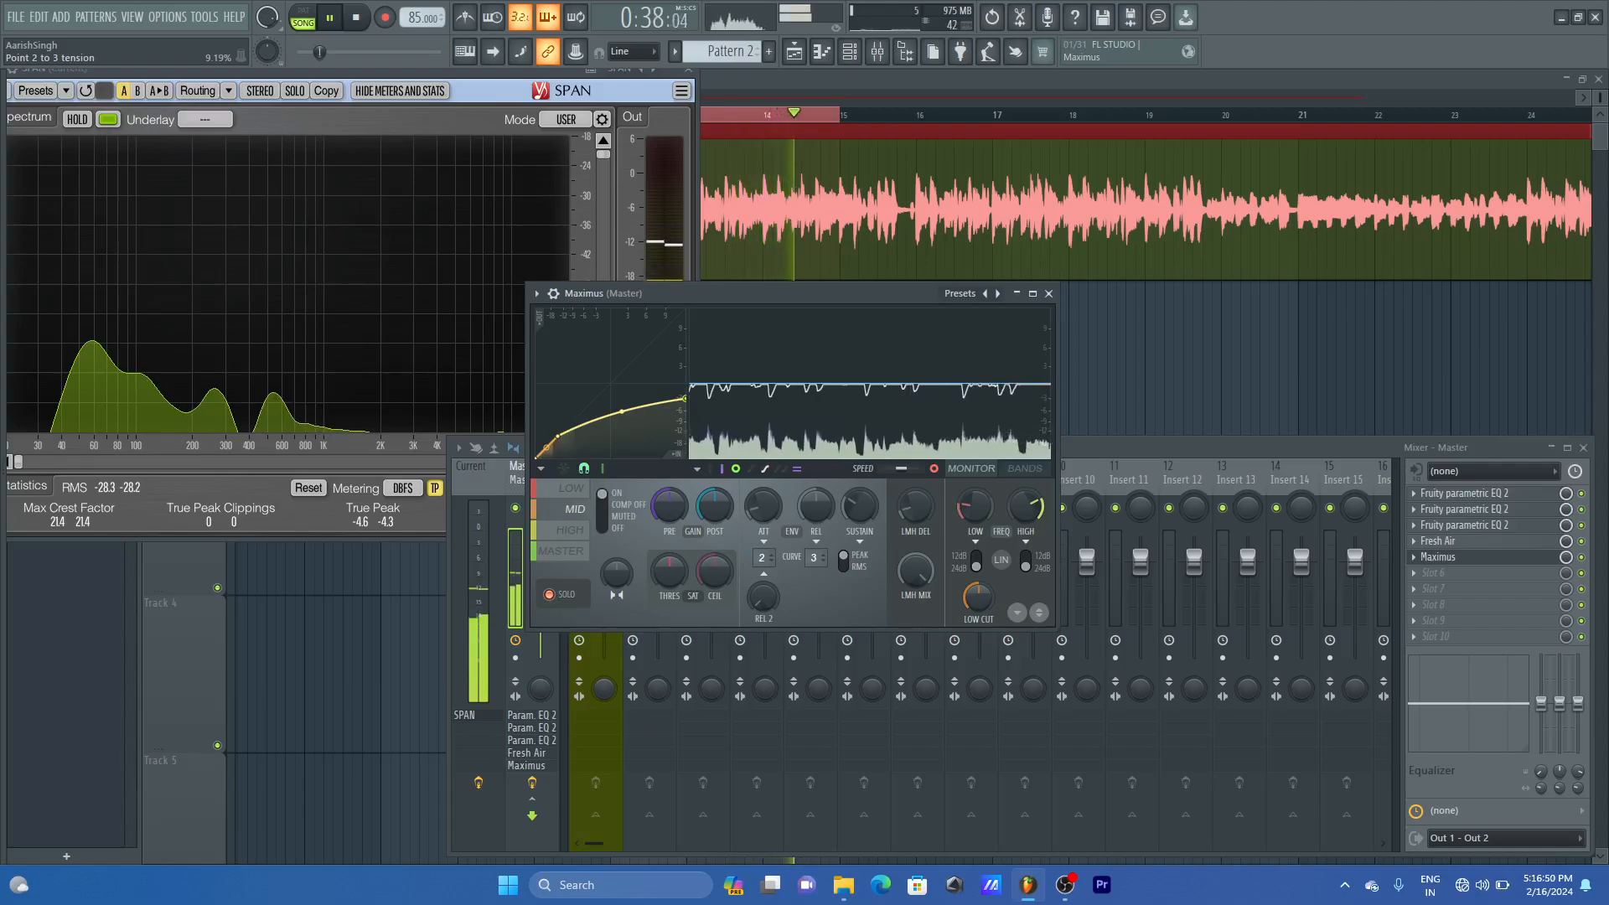
key("space")
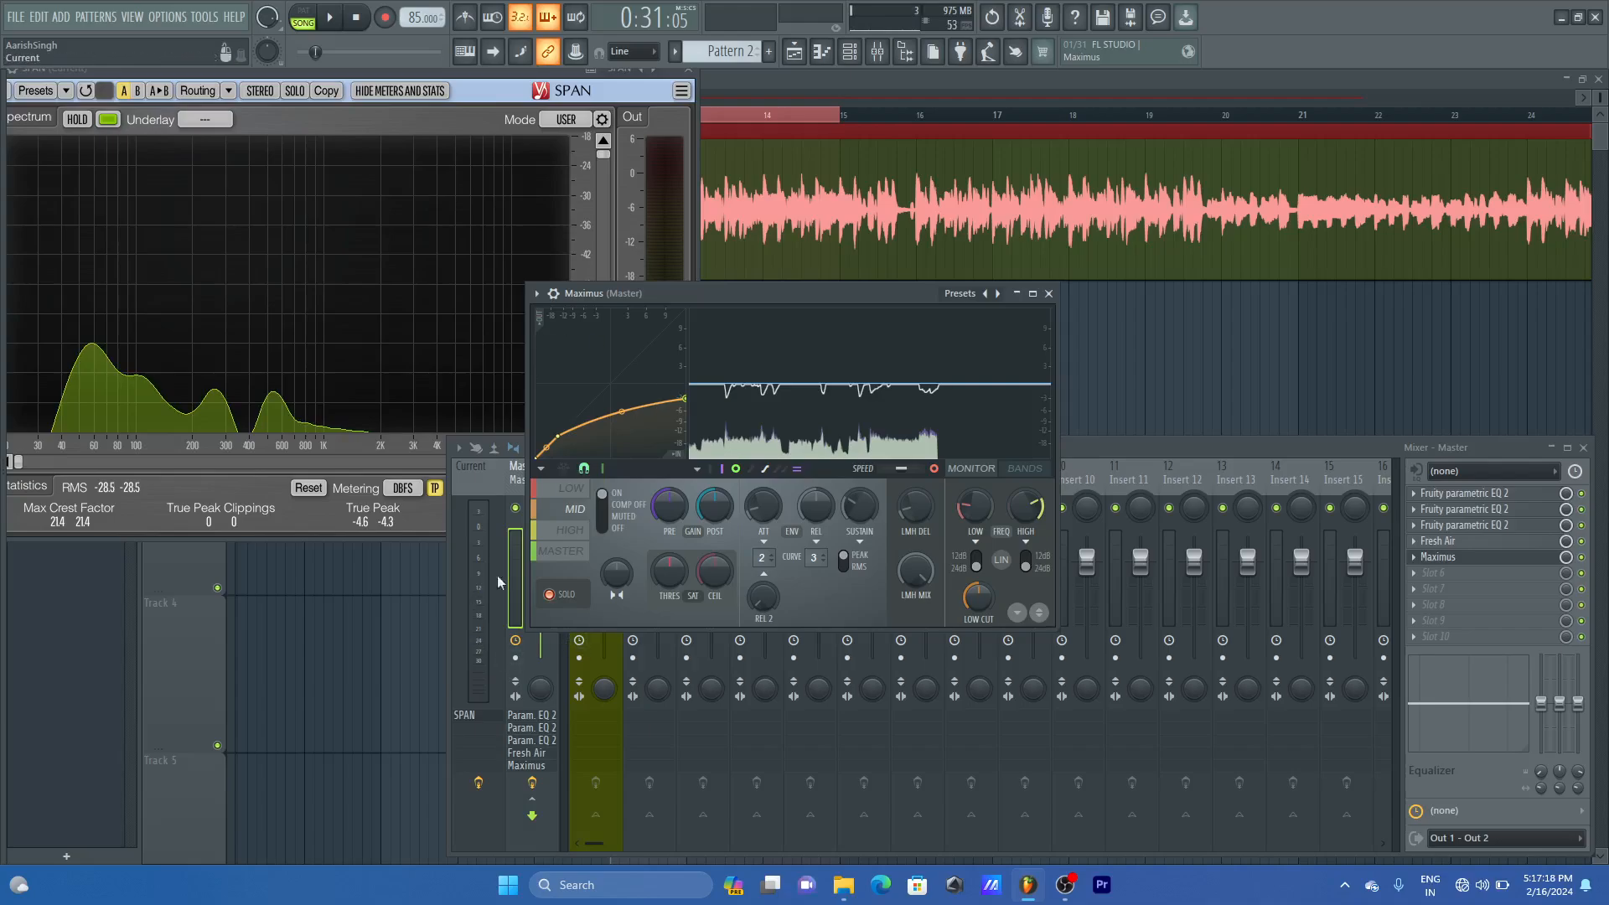
key("space")
left_click_drag(622, 417, 621, 413)
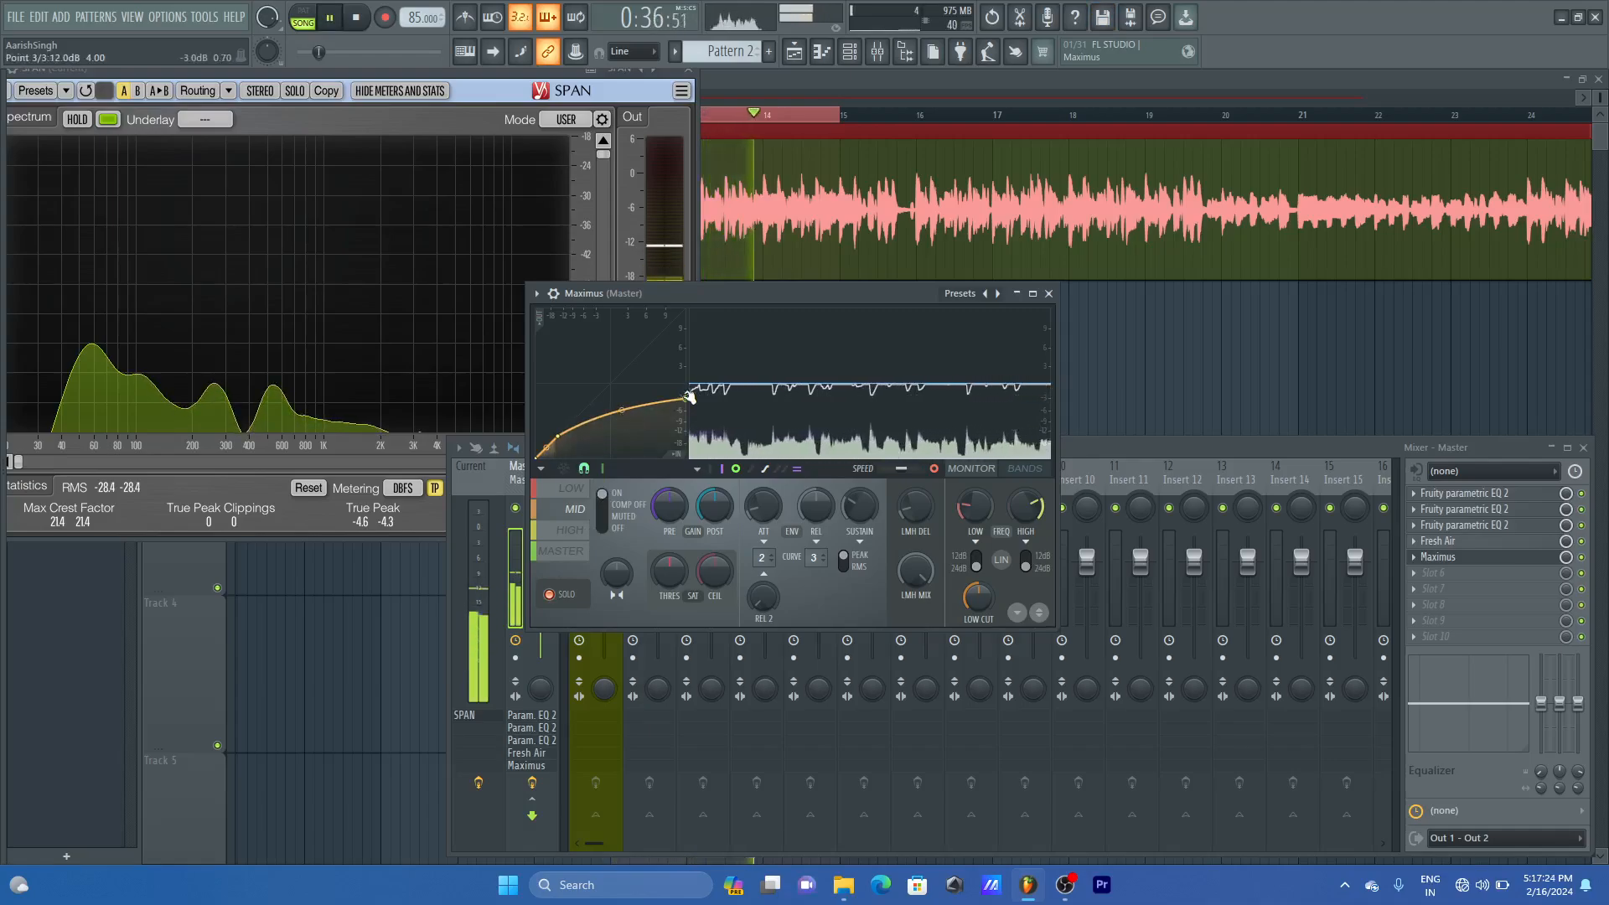
key("space")
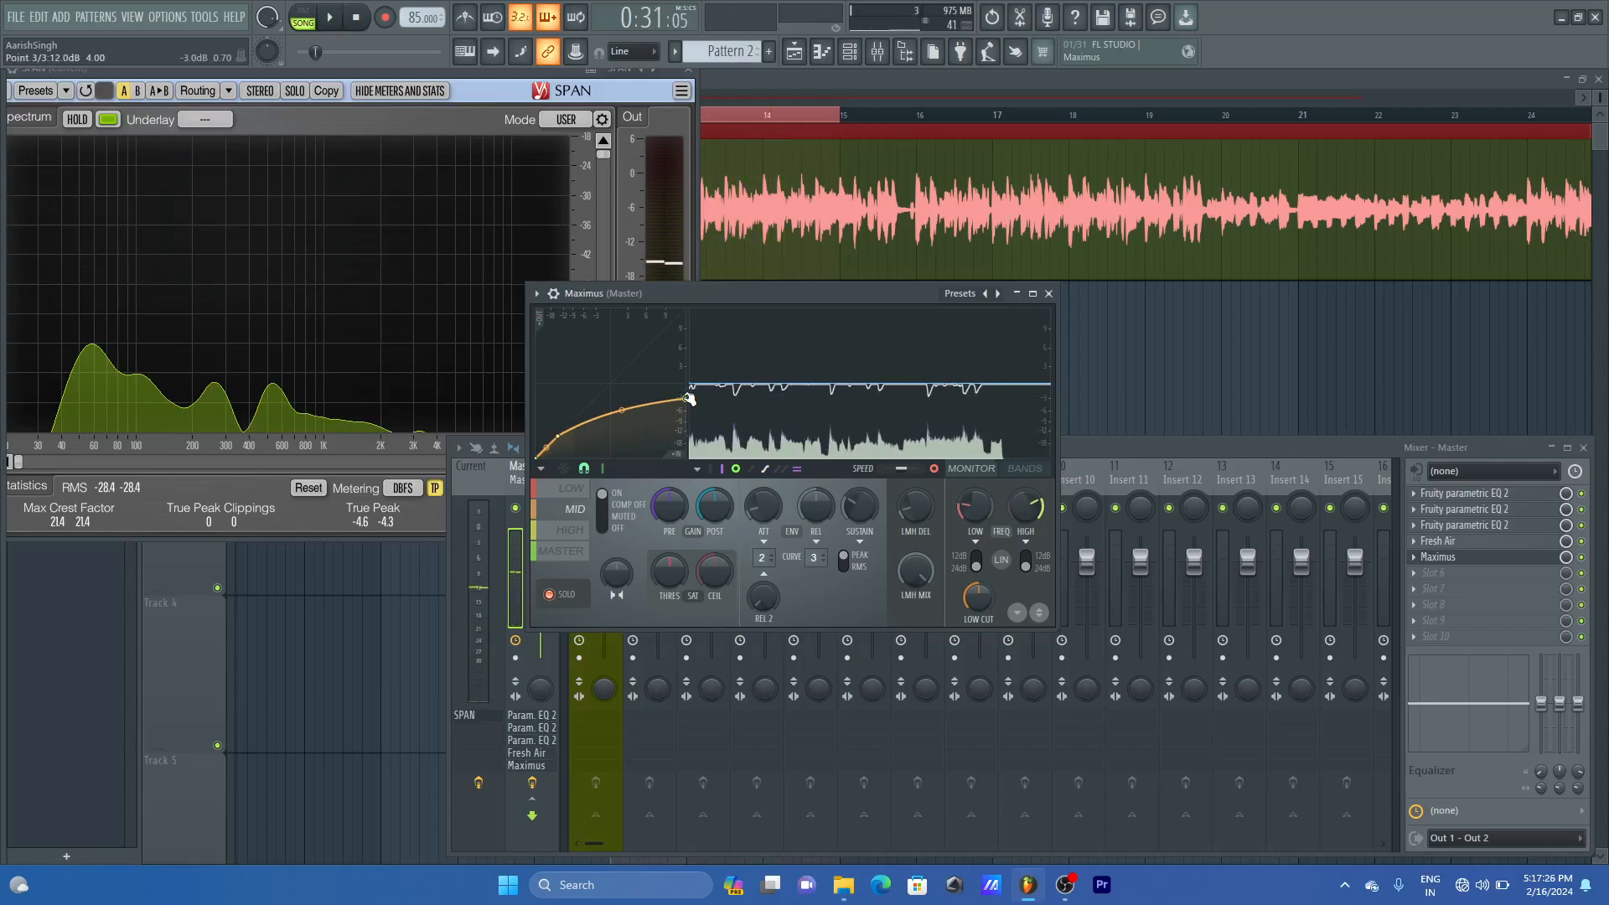
- Review the high and low bands, return to the mid band and move the Maximus window clear of SPAN's correlation meter
left_click(584, 539)
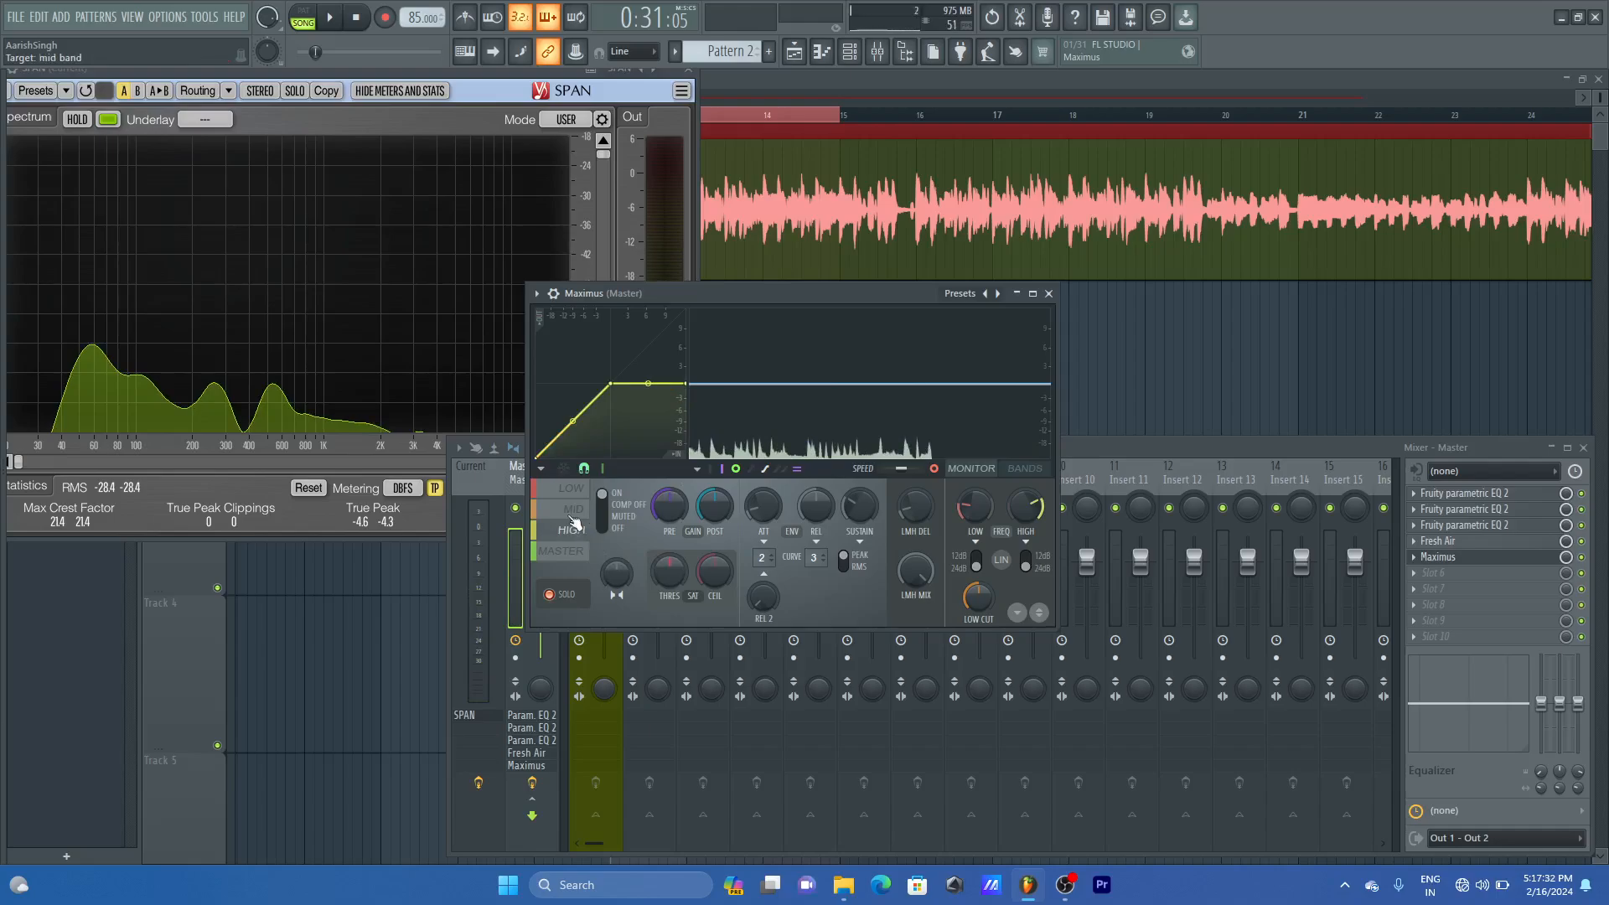
left_click(582, 511)
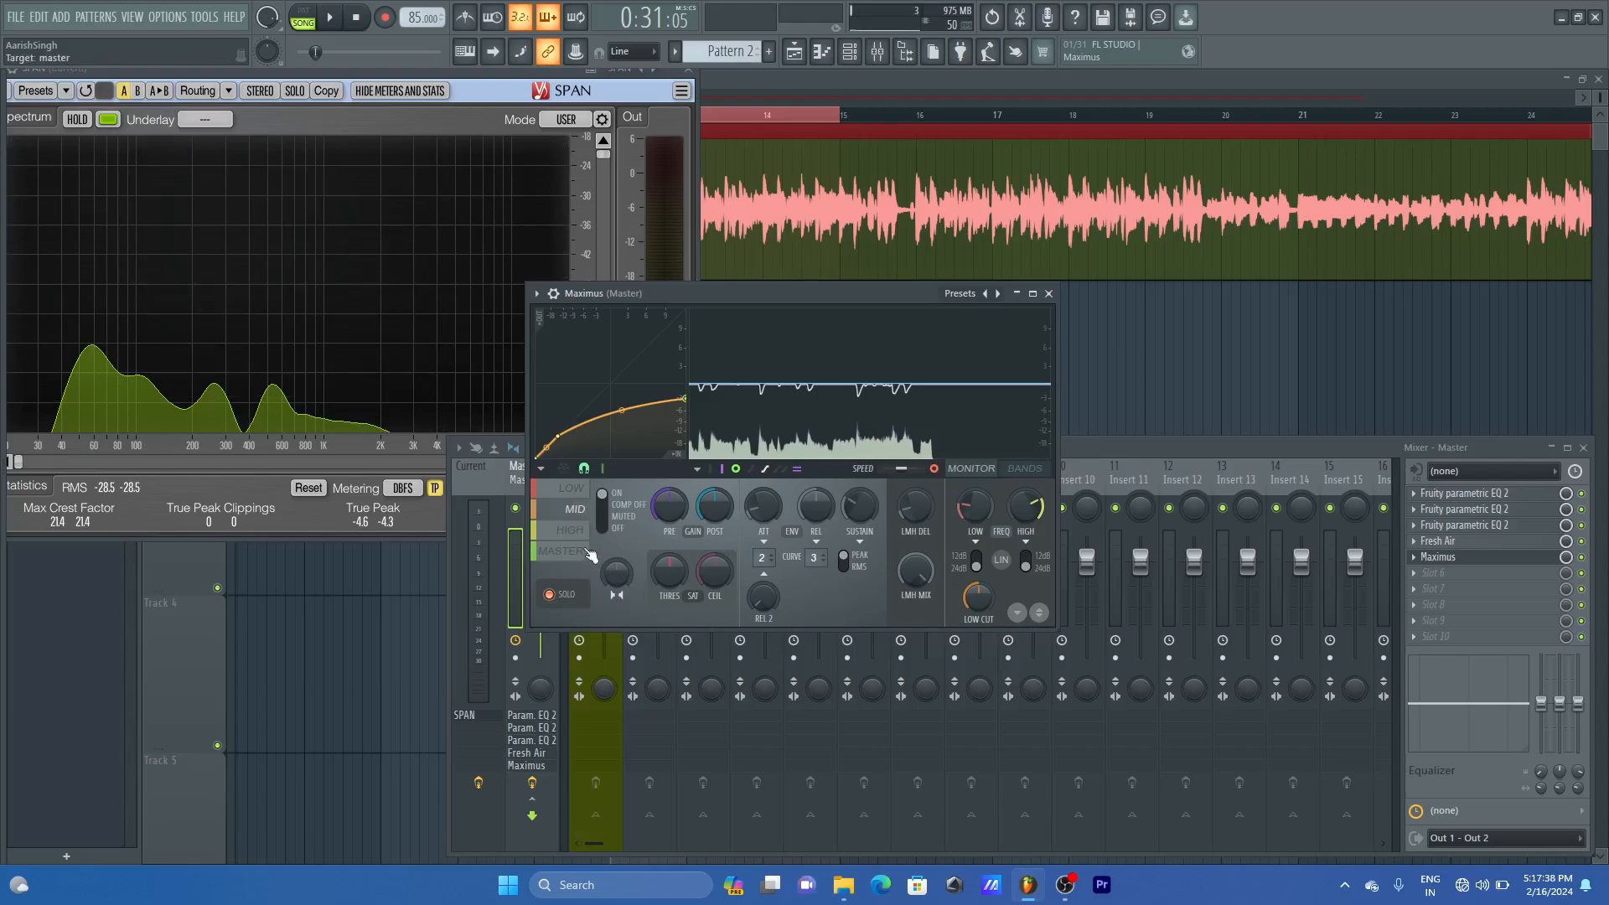
left_click(572, 488)
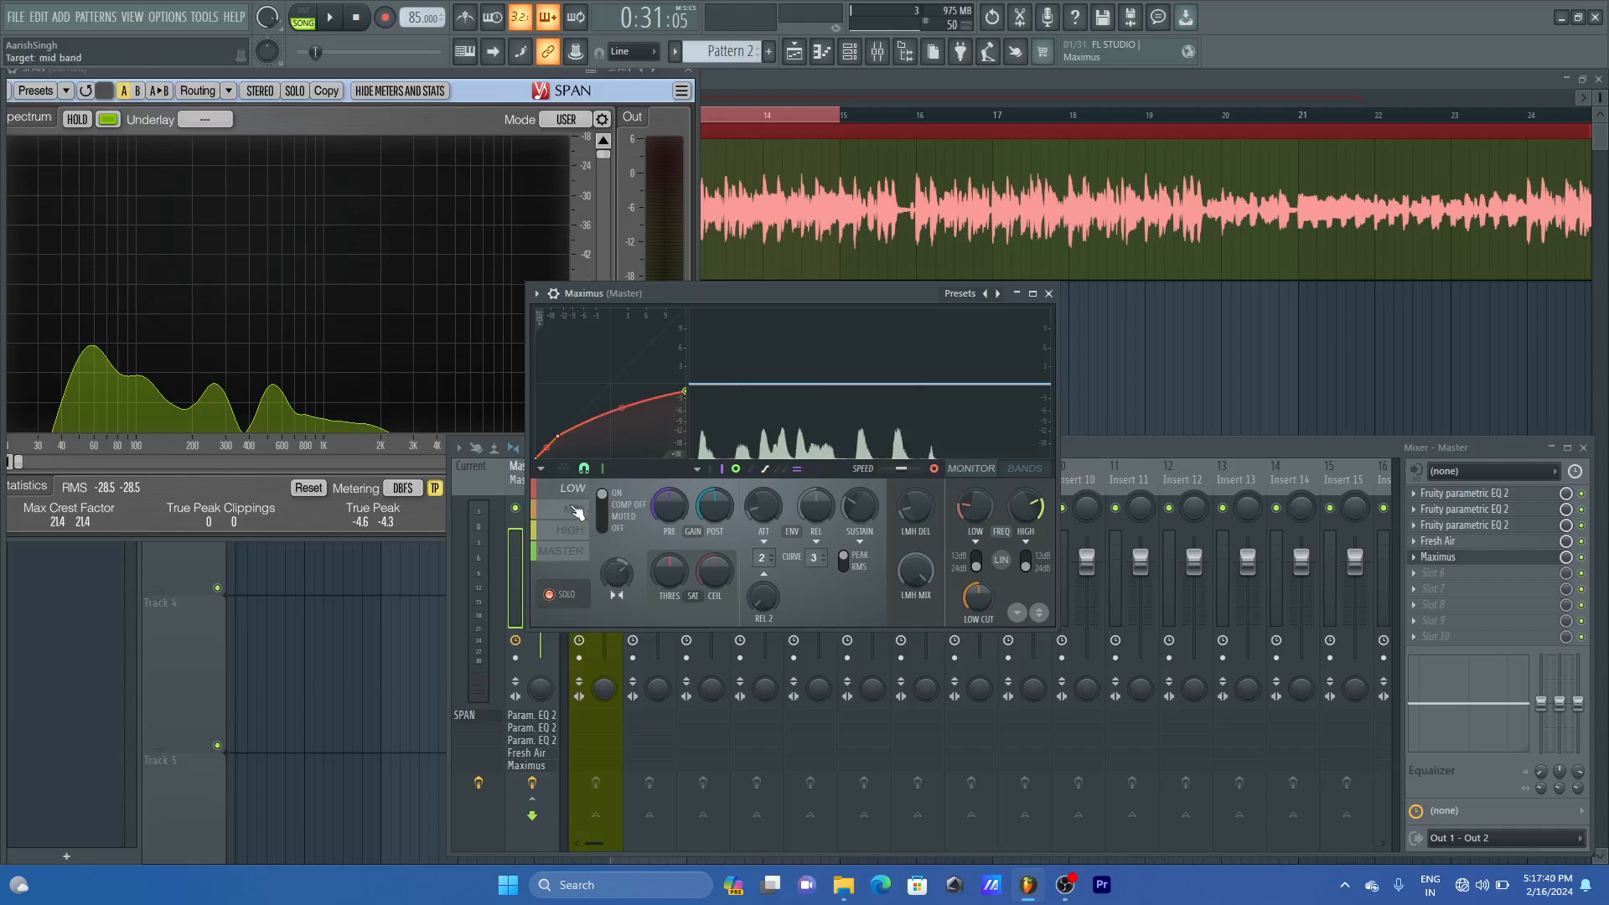
left_click(575, 509)
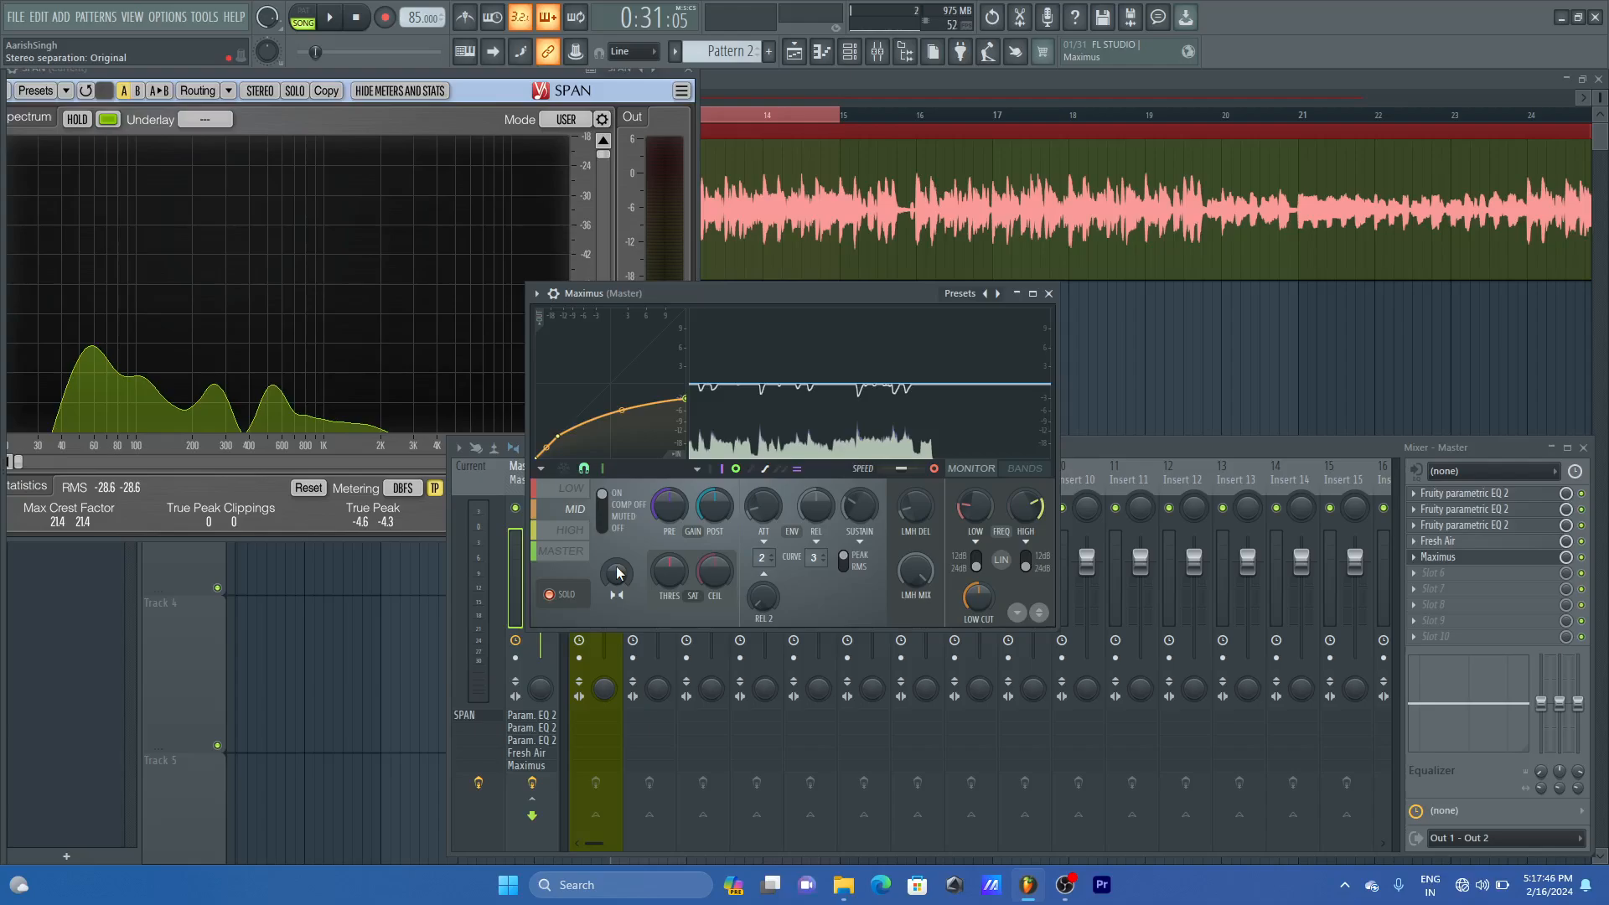
left_click(489, 75)
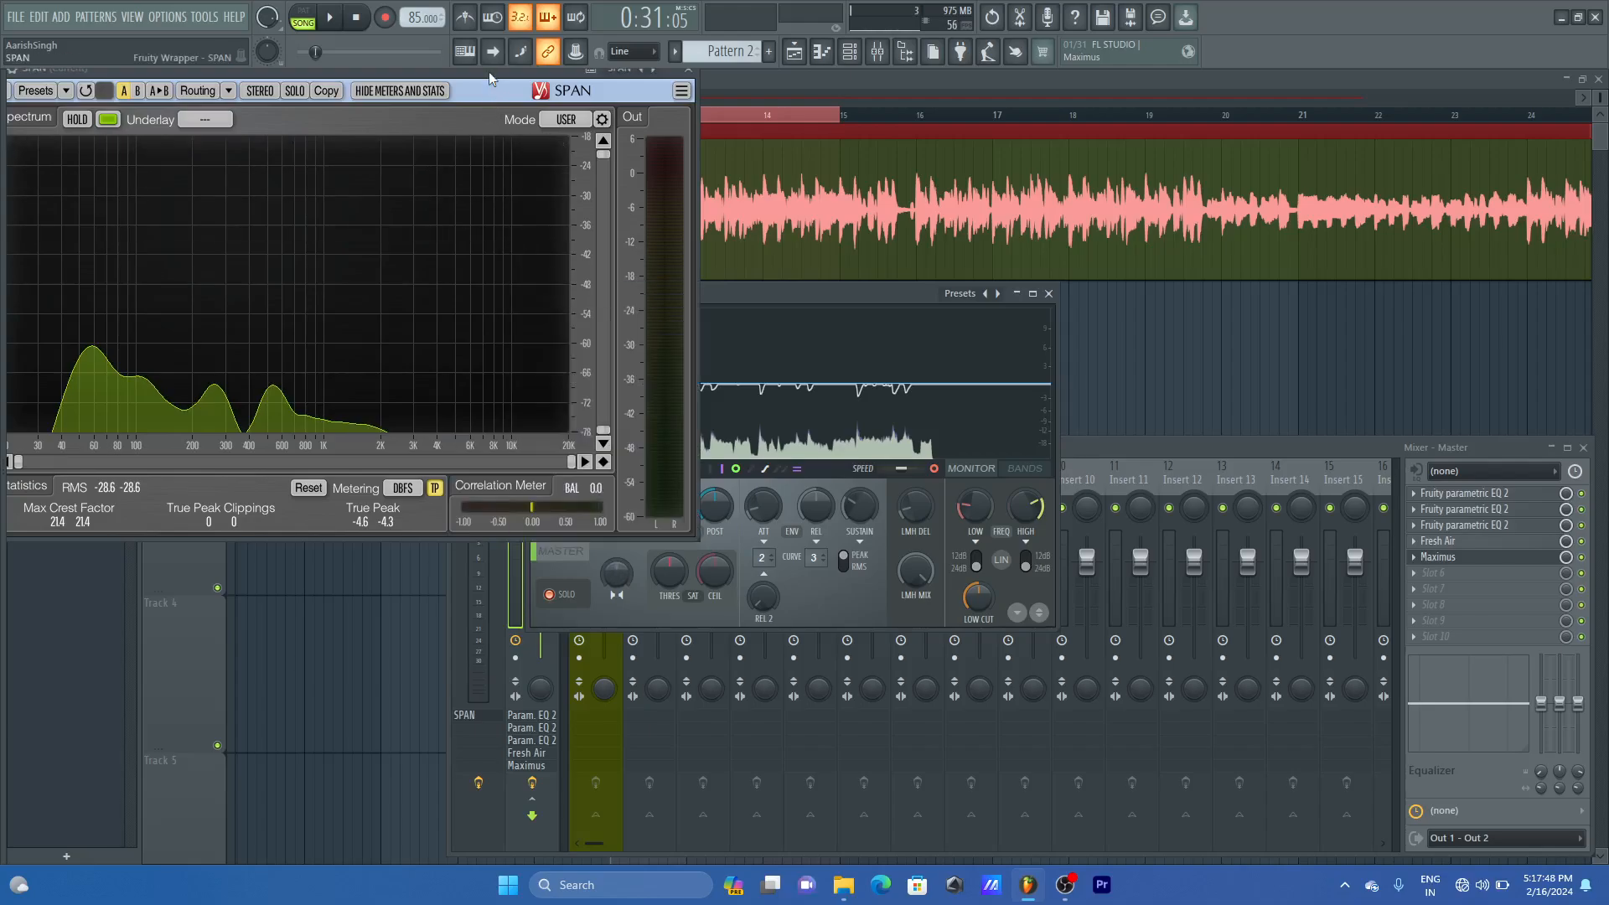
left_click_drag(793, 293, 1137, 290)
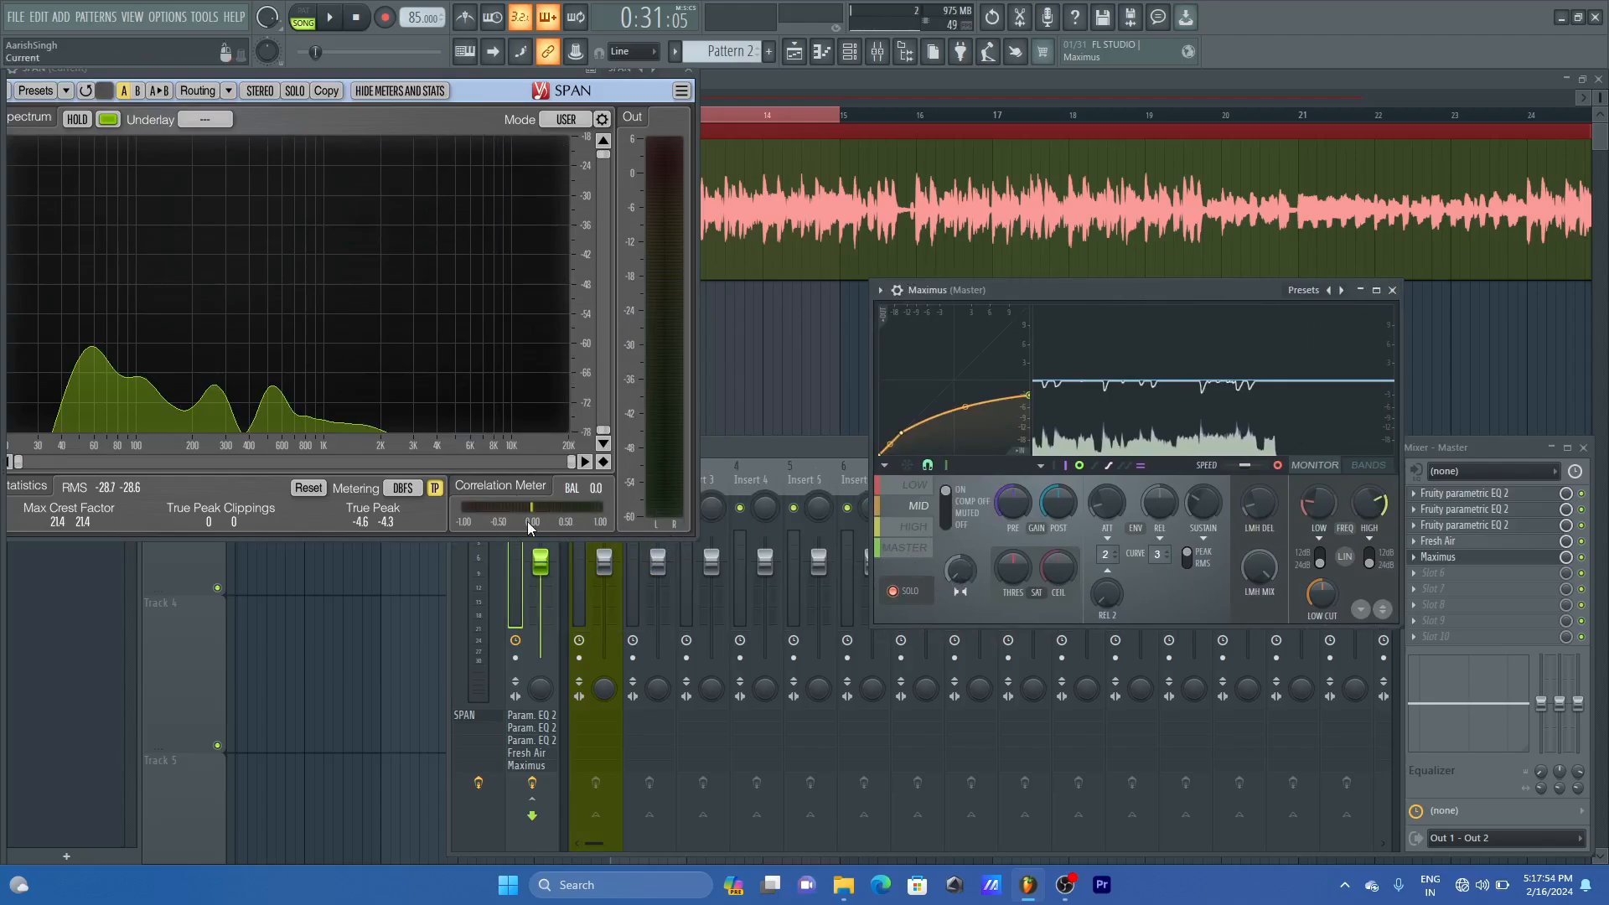
- Try the mid band's stereo separation at up to 100% separated while watching the correlation meter during playback
left_click_drag(960, 570, 960, 564)
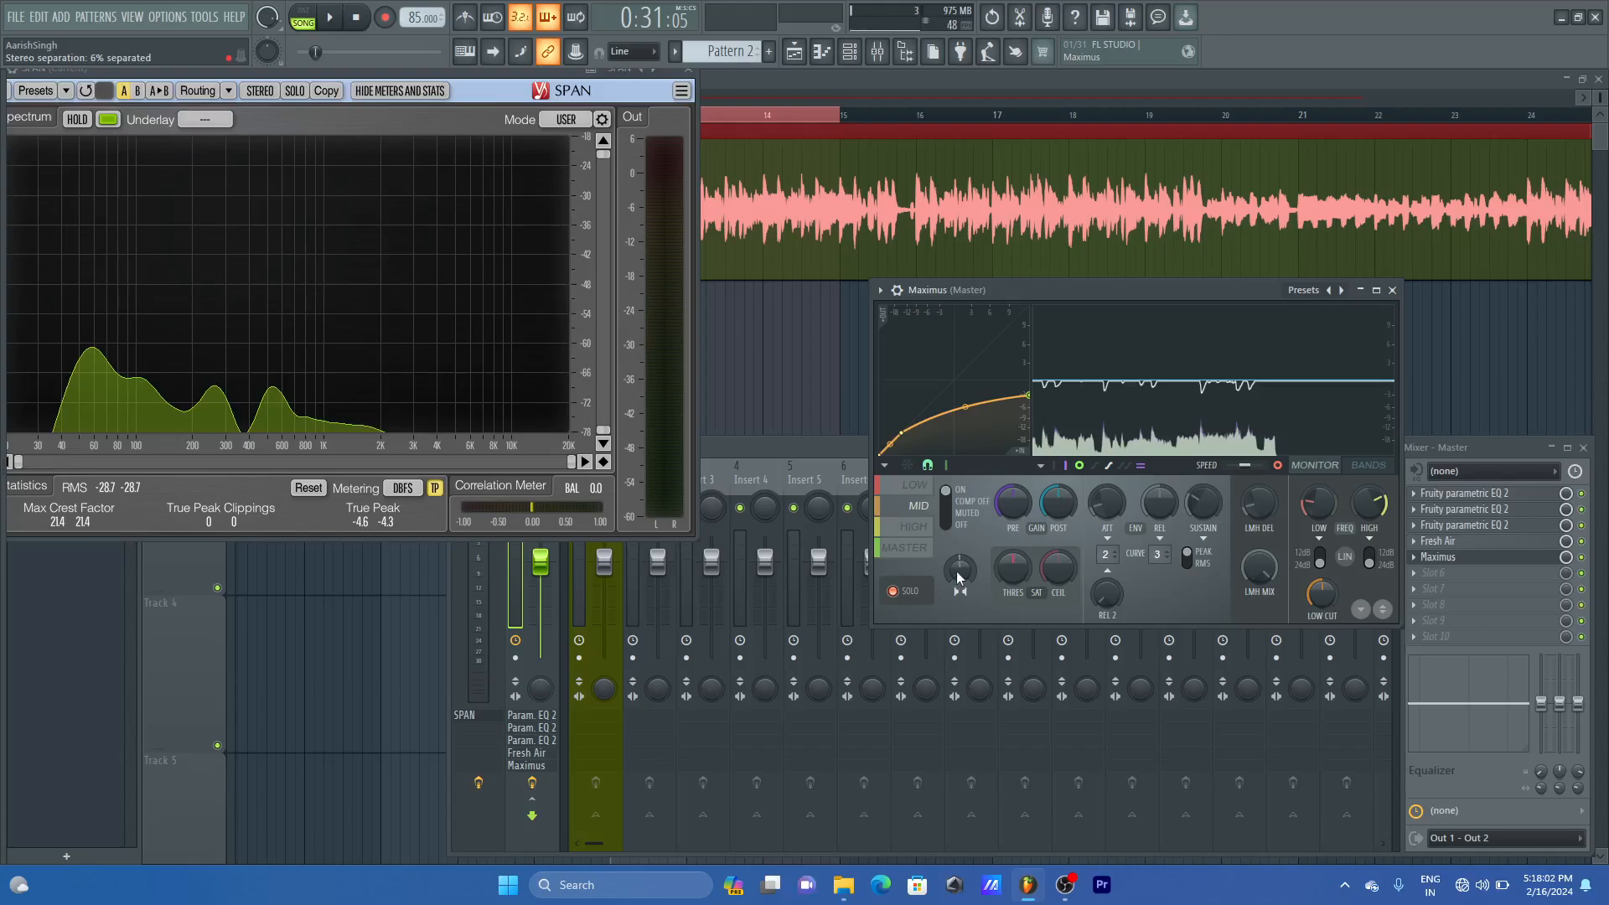
key("space")
left_click_drag(957, 571, 957, 642)
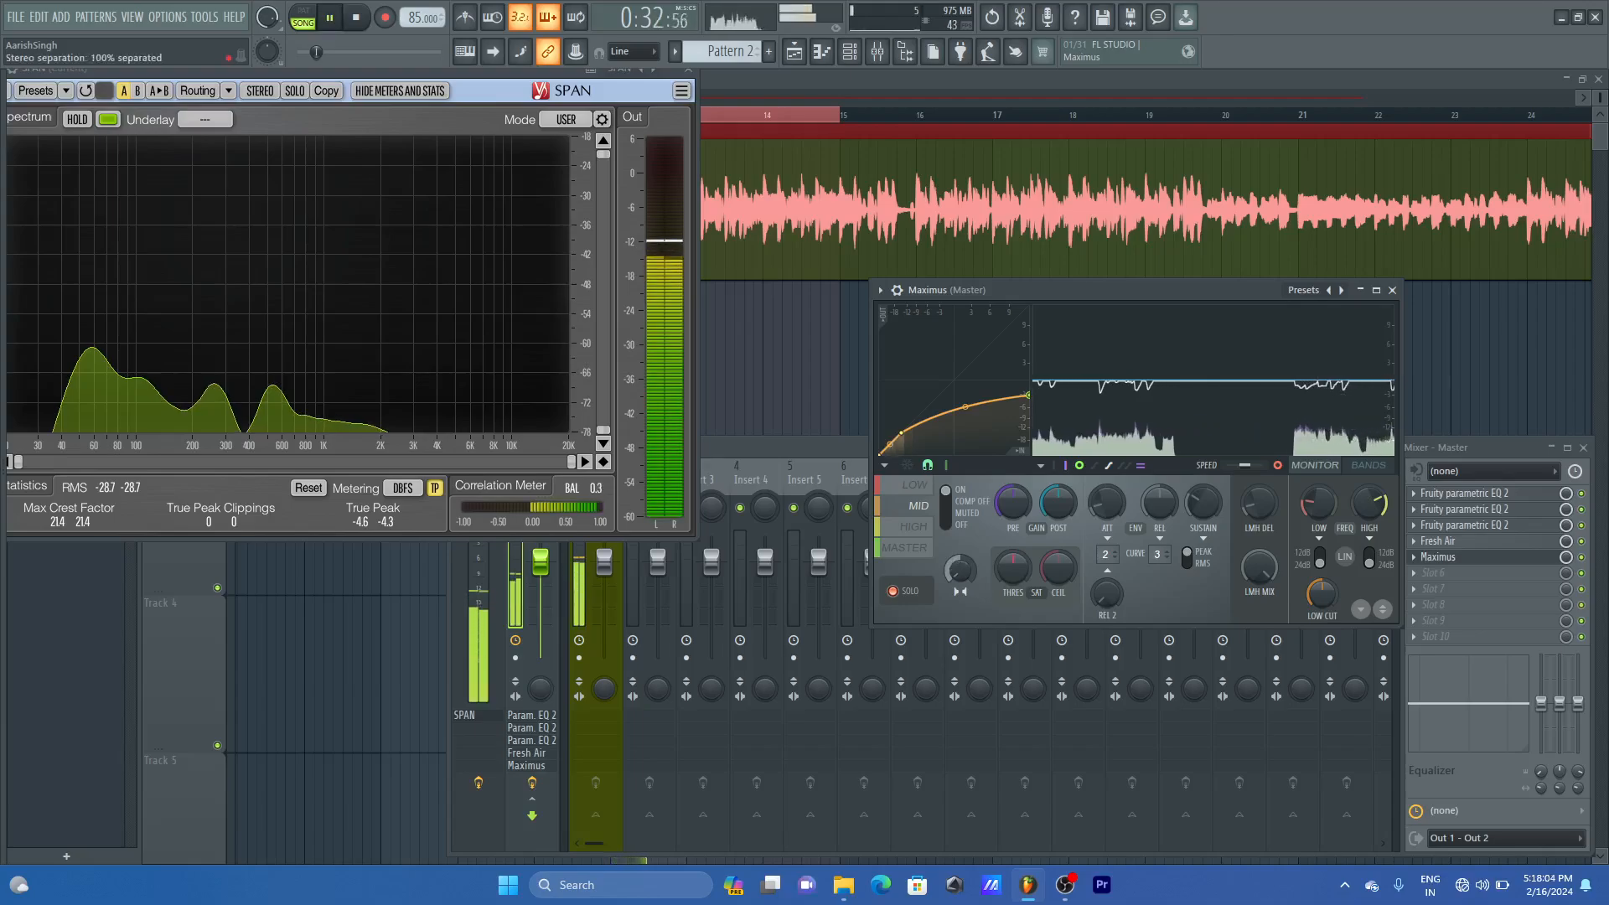
left_click_drag(958, 574, 957, 641)
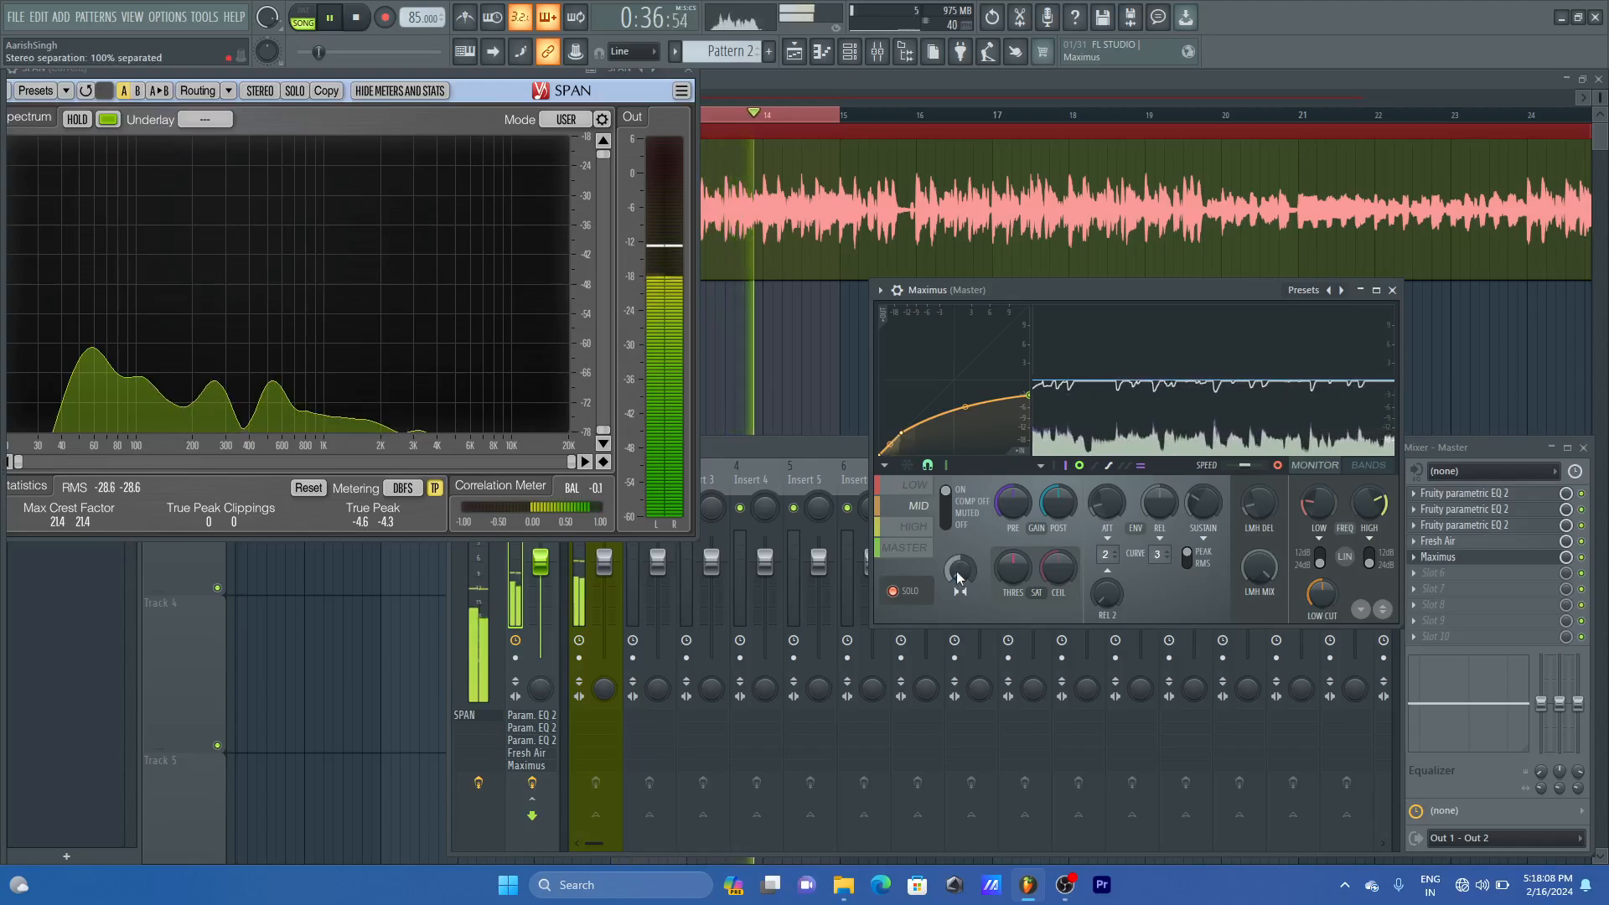
key("space")
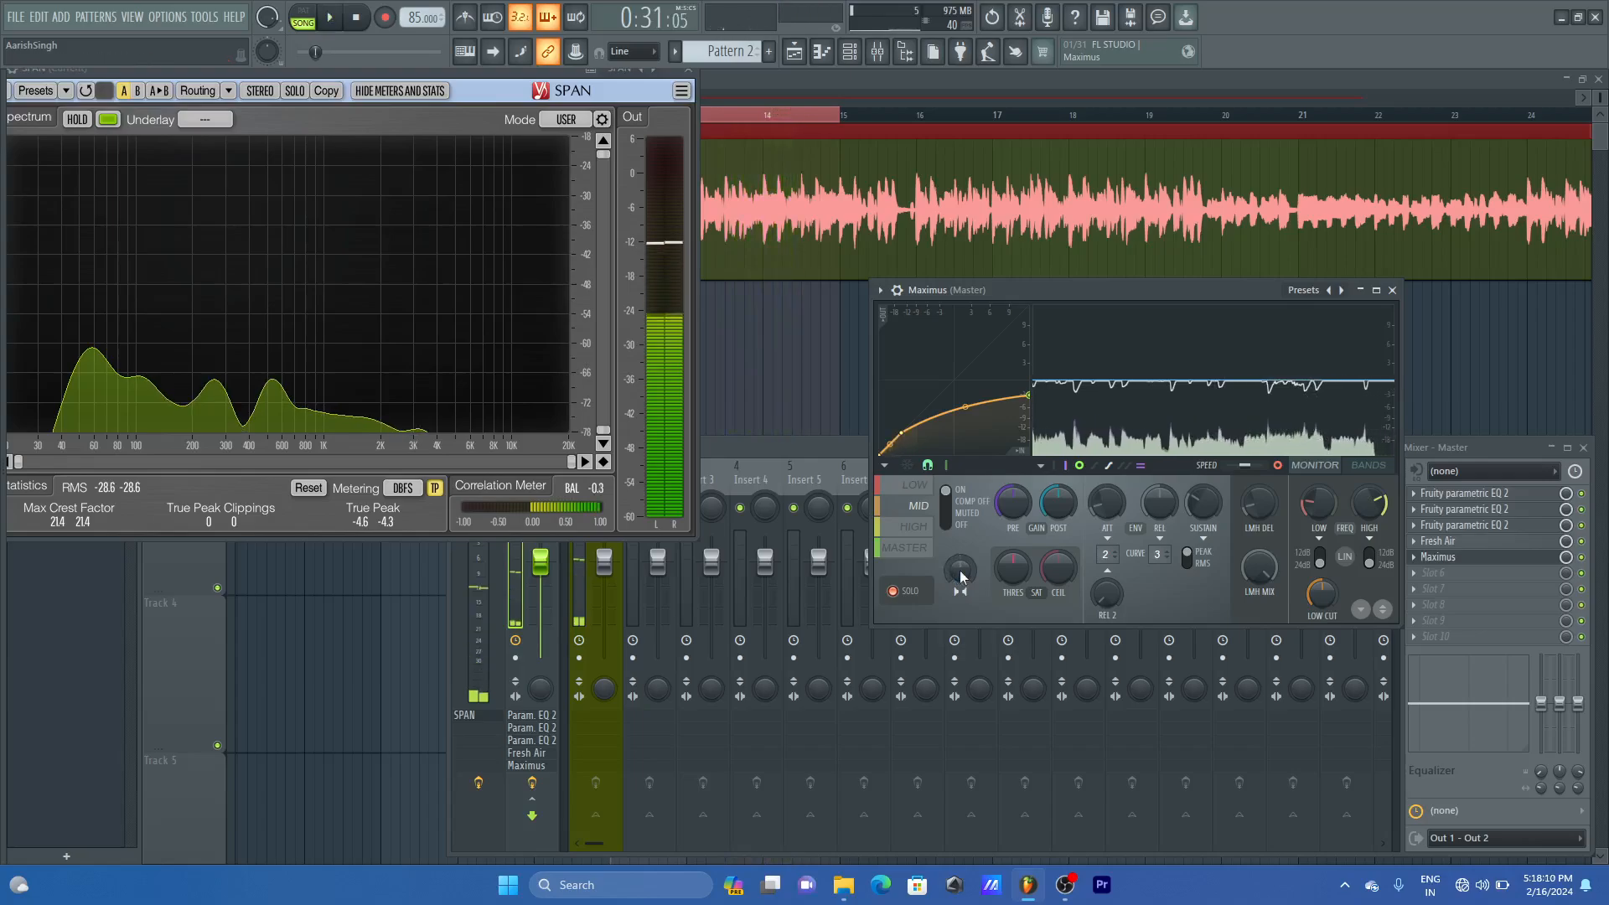
- Try wider and narrower stereo separation on the mid band during playback and settle at about 35% separated
left_click_drag(959, 570, 959, 570)
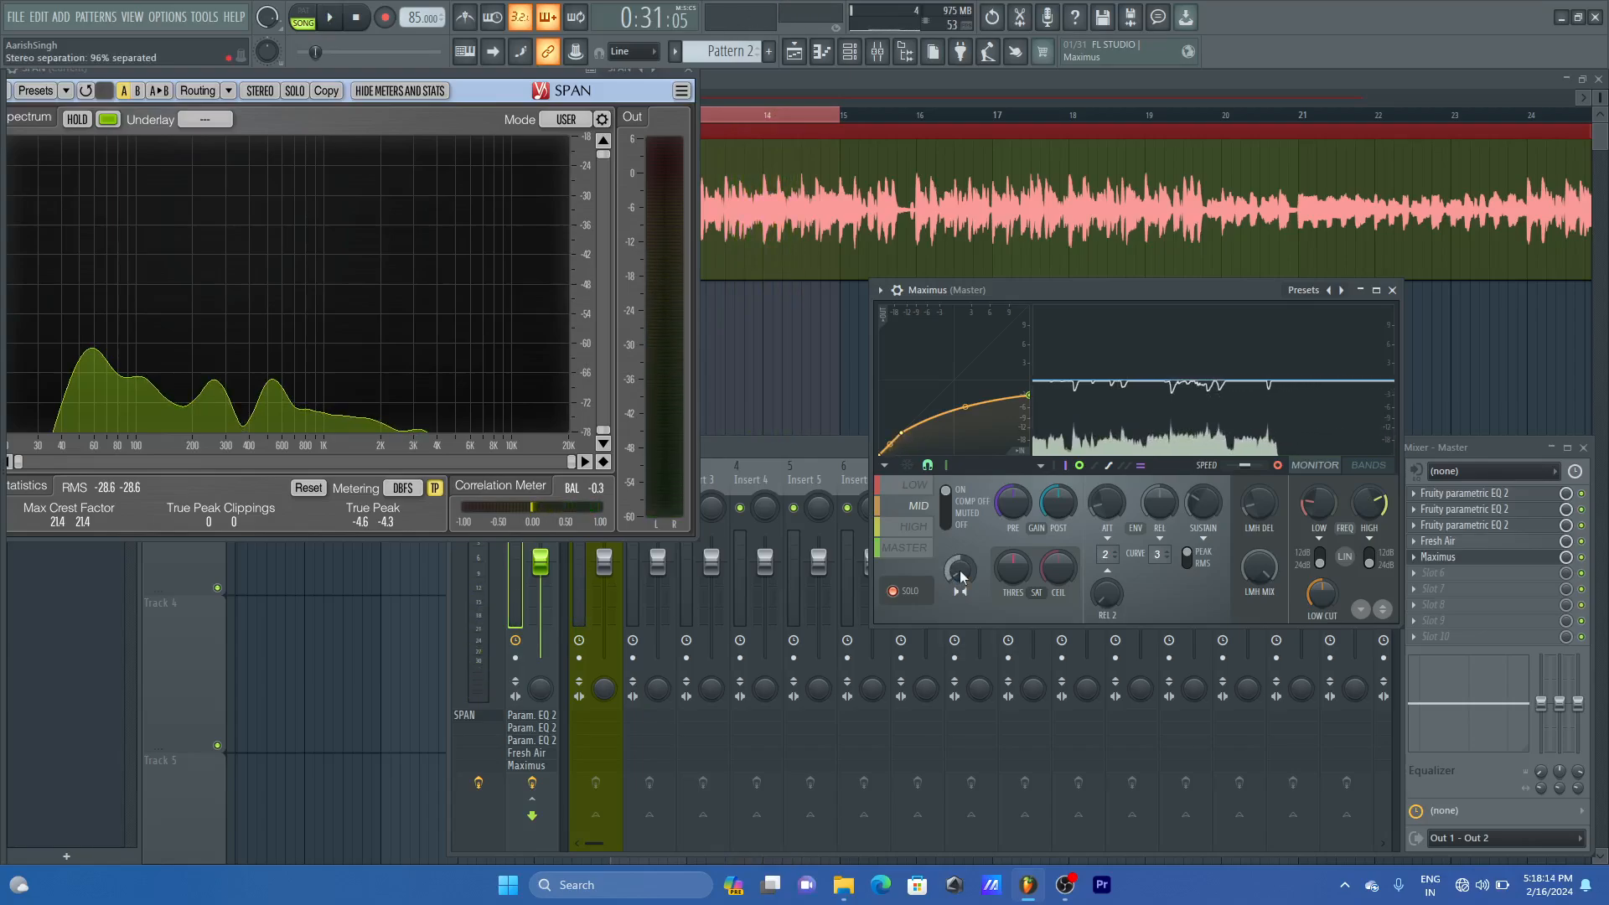
left_click_drag(959, 570, 959, 524)
key("space")
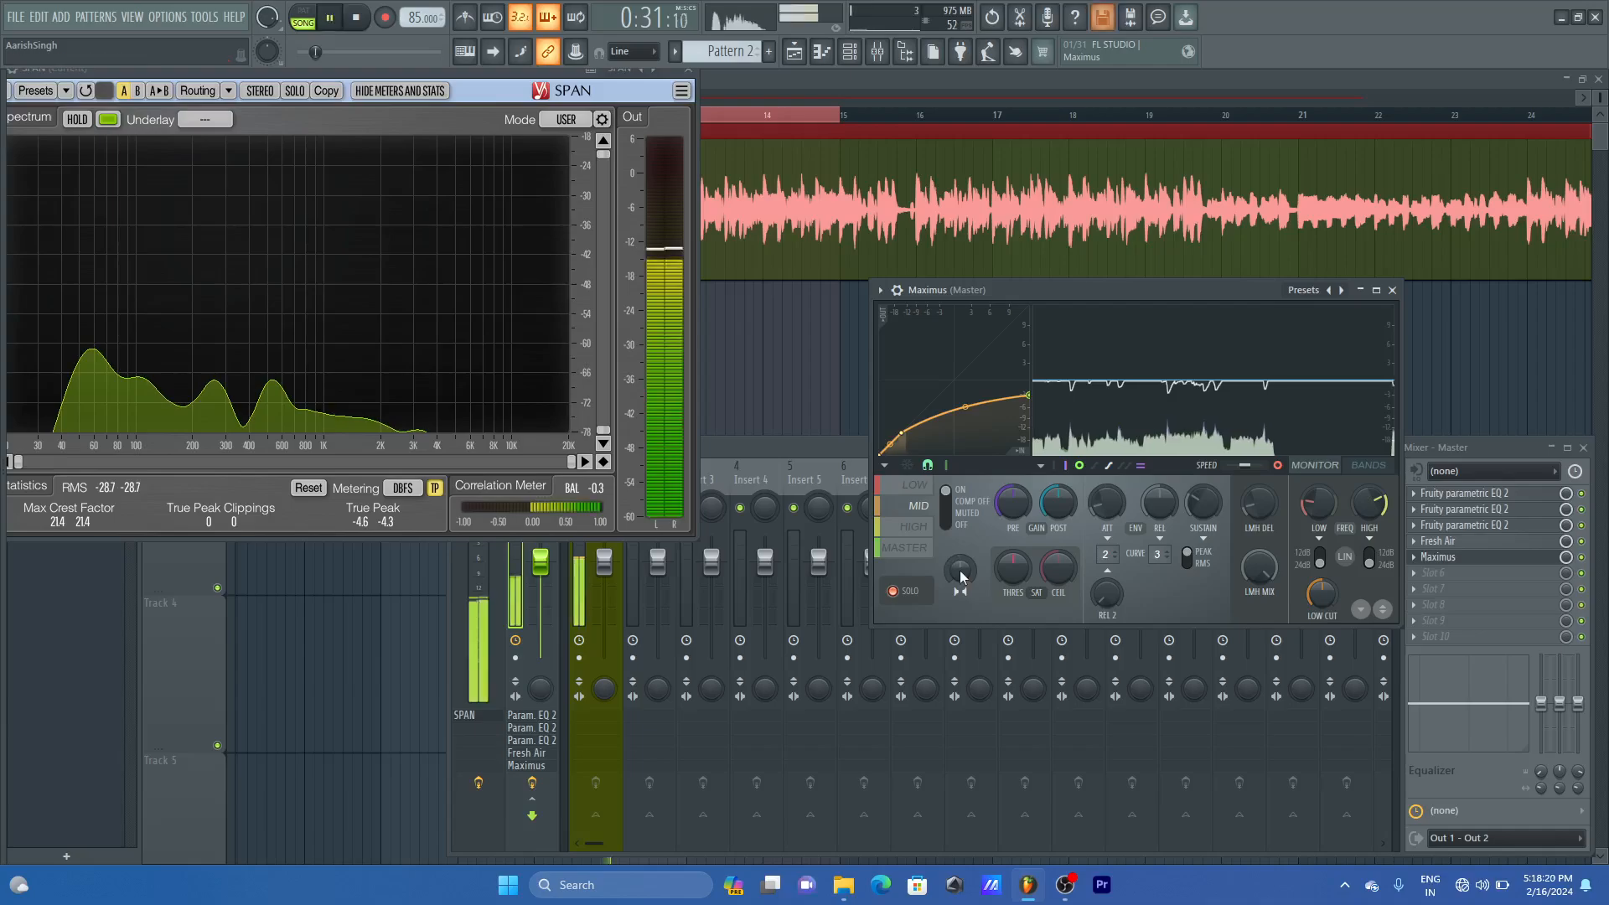
mouse_move(959, 570)
left_mouse_down()
mouse_move(959, 611)
mouse_move(959, 585)
left_mouse_up()
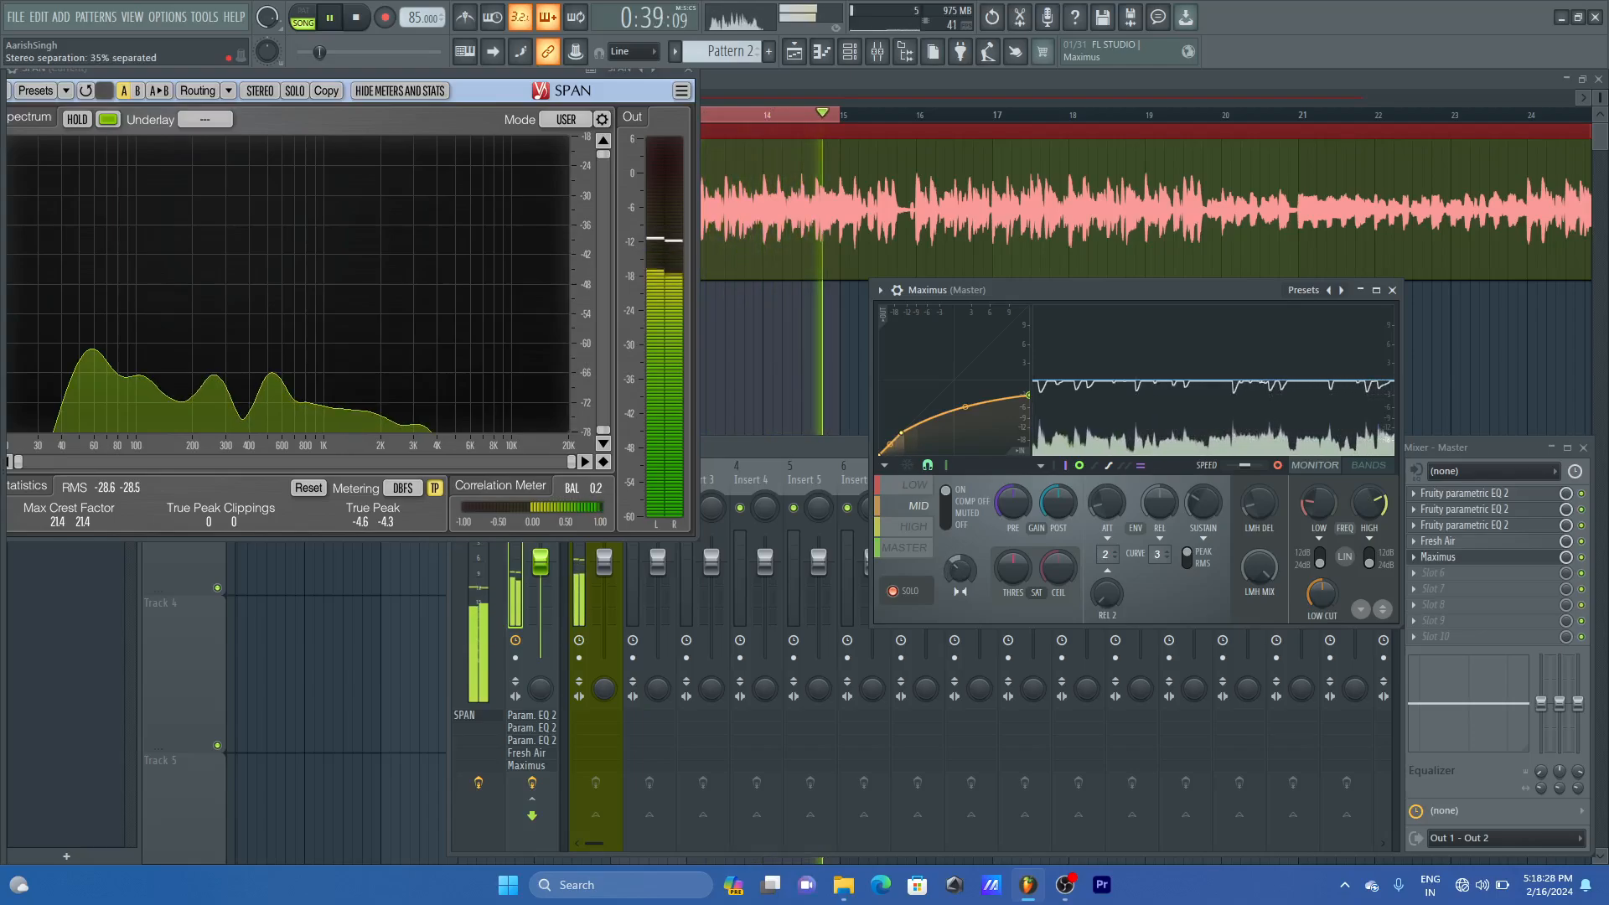
key("space")
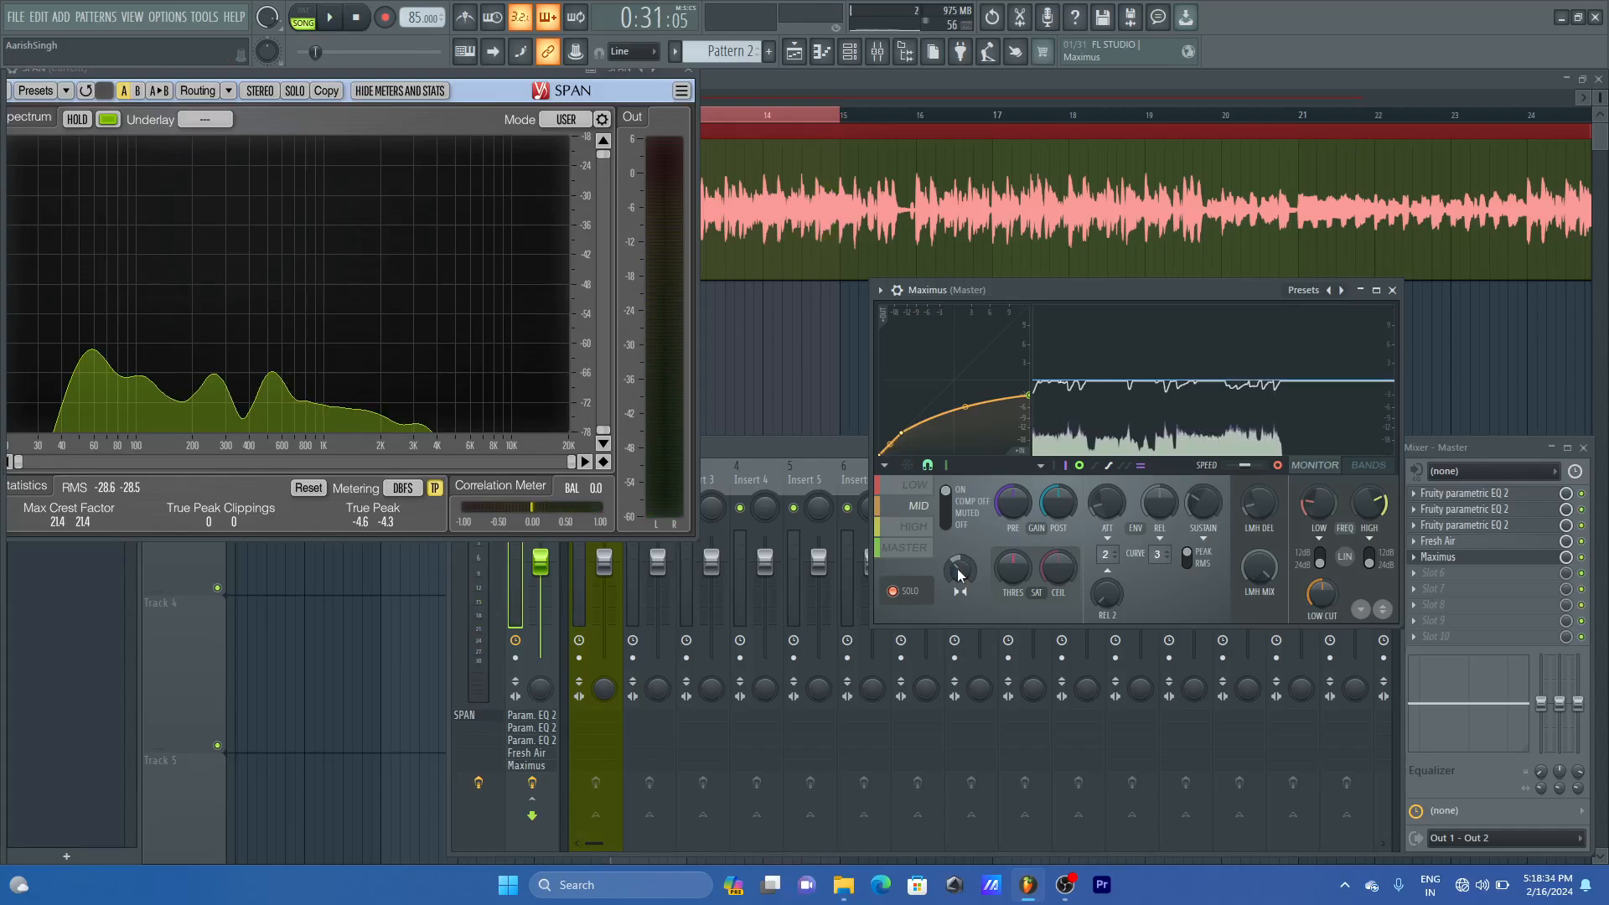
- Select the high band and check its level on the mixer's meter during playback
left_click(919, 528)
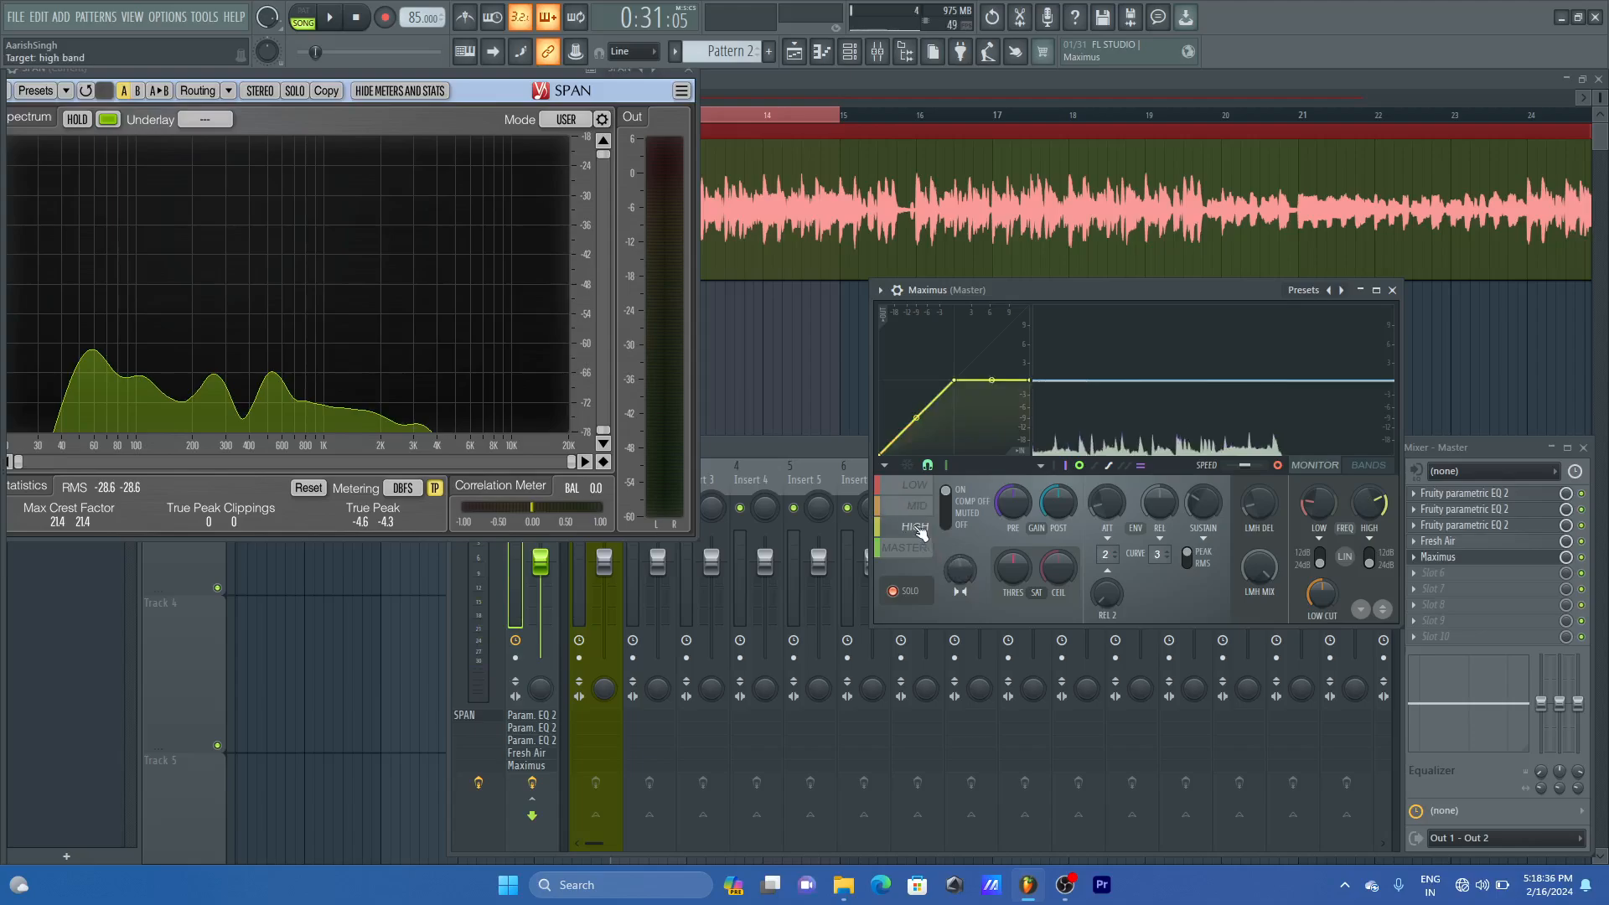
left_click(736, 449)
key("space")
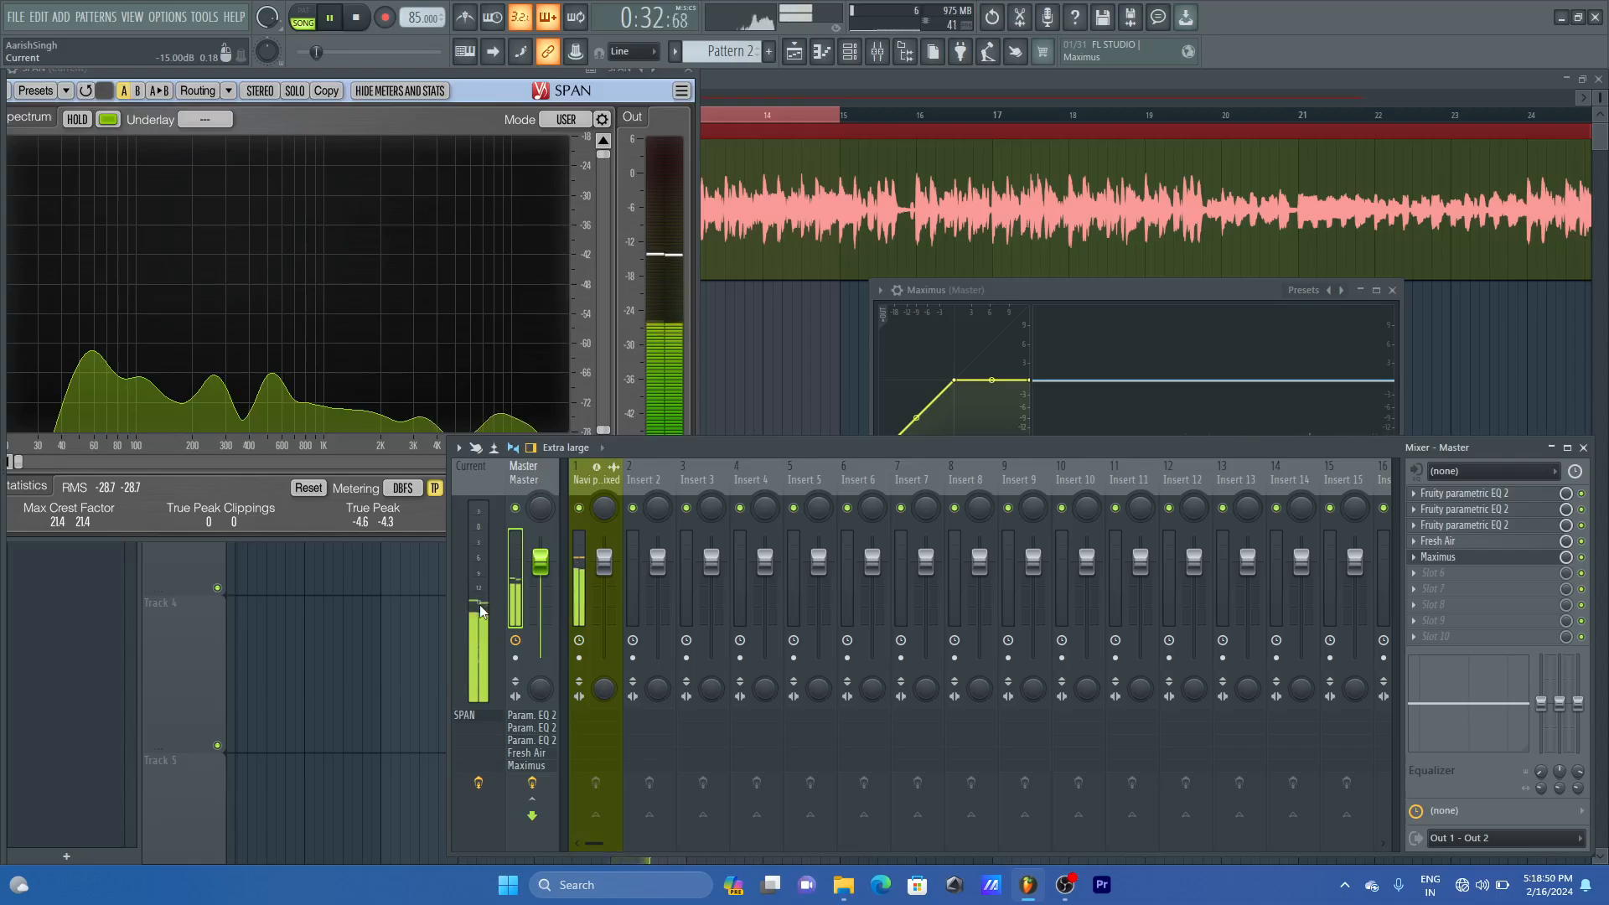
key("space")
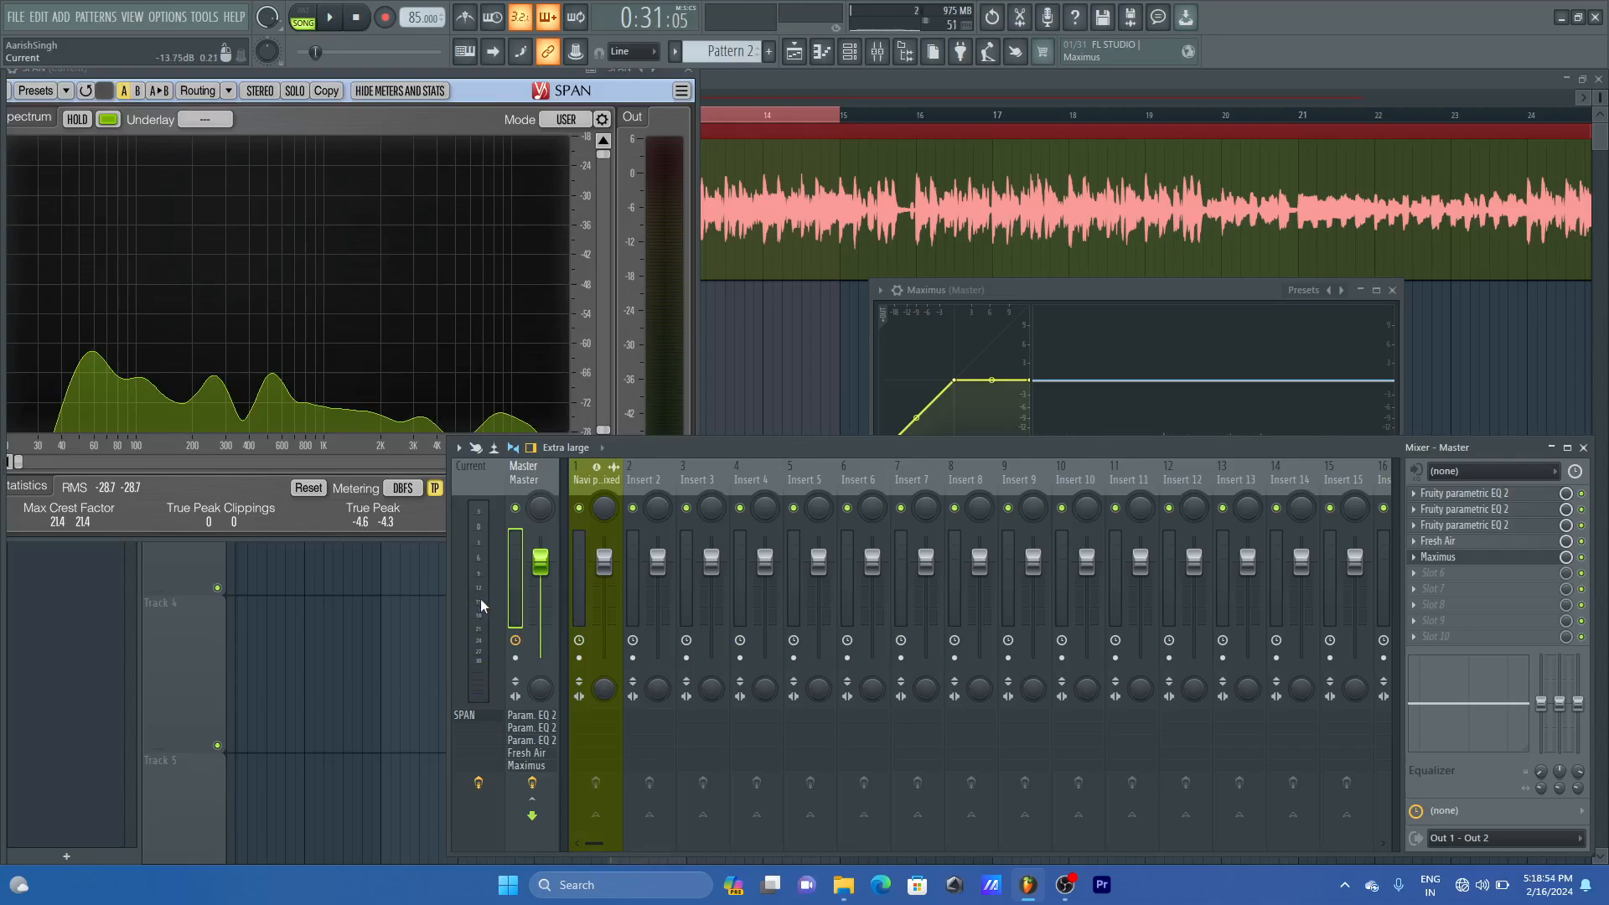
- Raise the high band's pre gain to about 1.4 dB while auditioning the song
left_click(1125, 289)
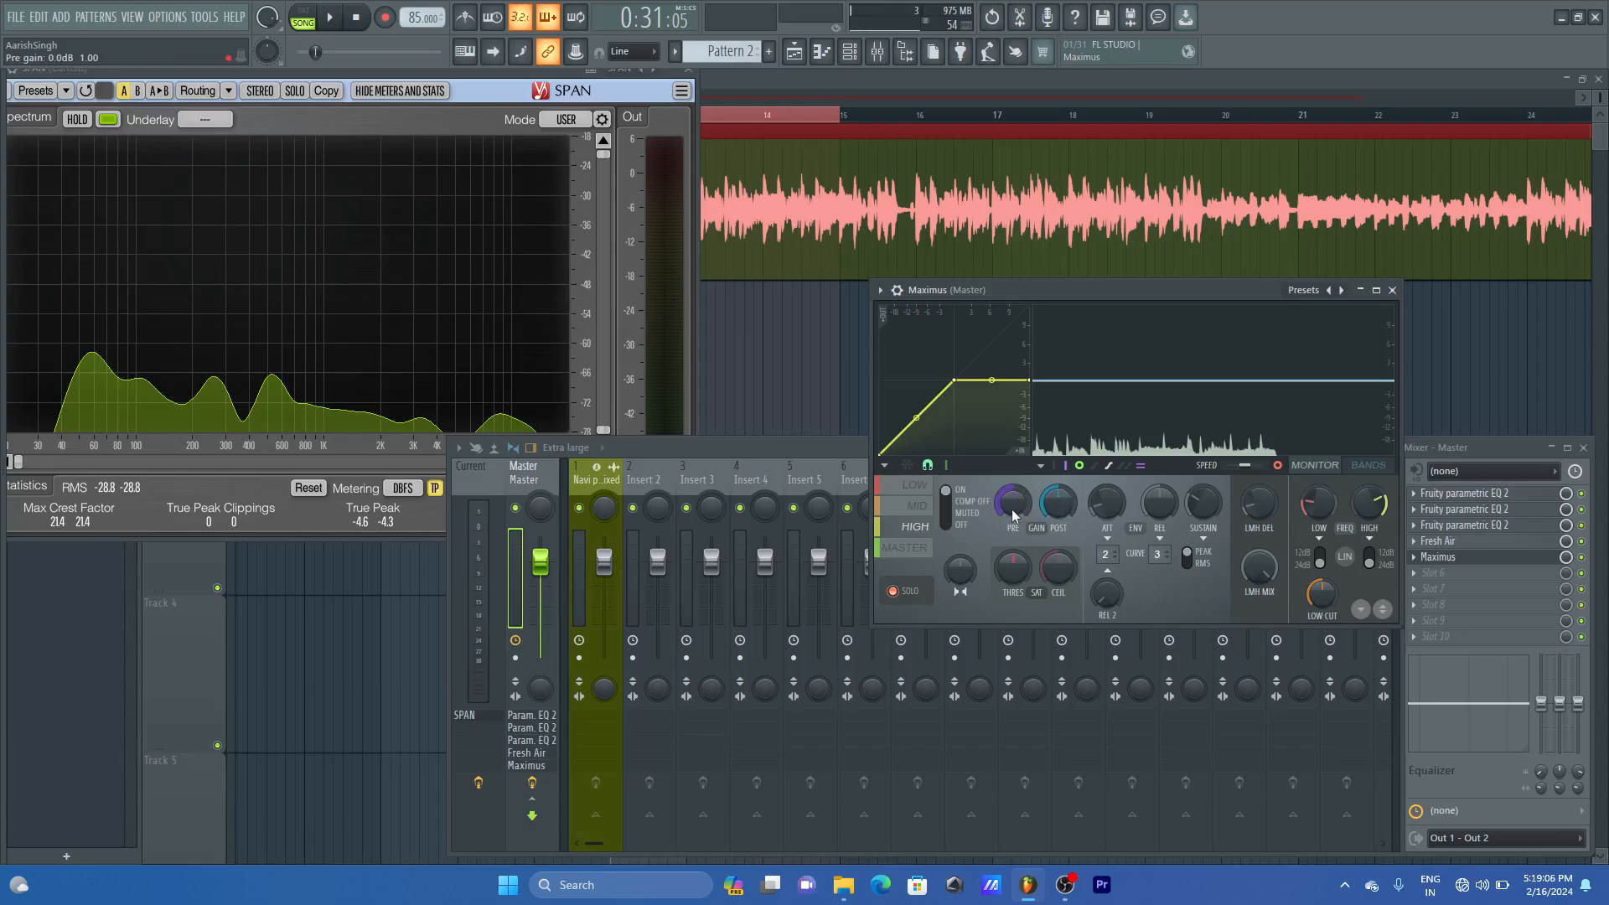
key("space")
mouse_move(1012, 510)
left_mouse_down()
mouse_move(1012, 482)
mouse_move(1013, 509)
left_mouse_up()
key("space")
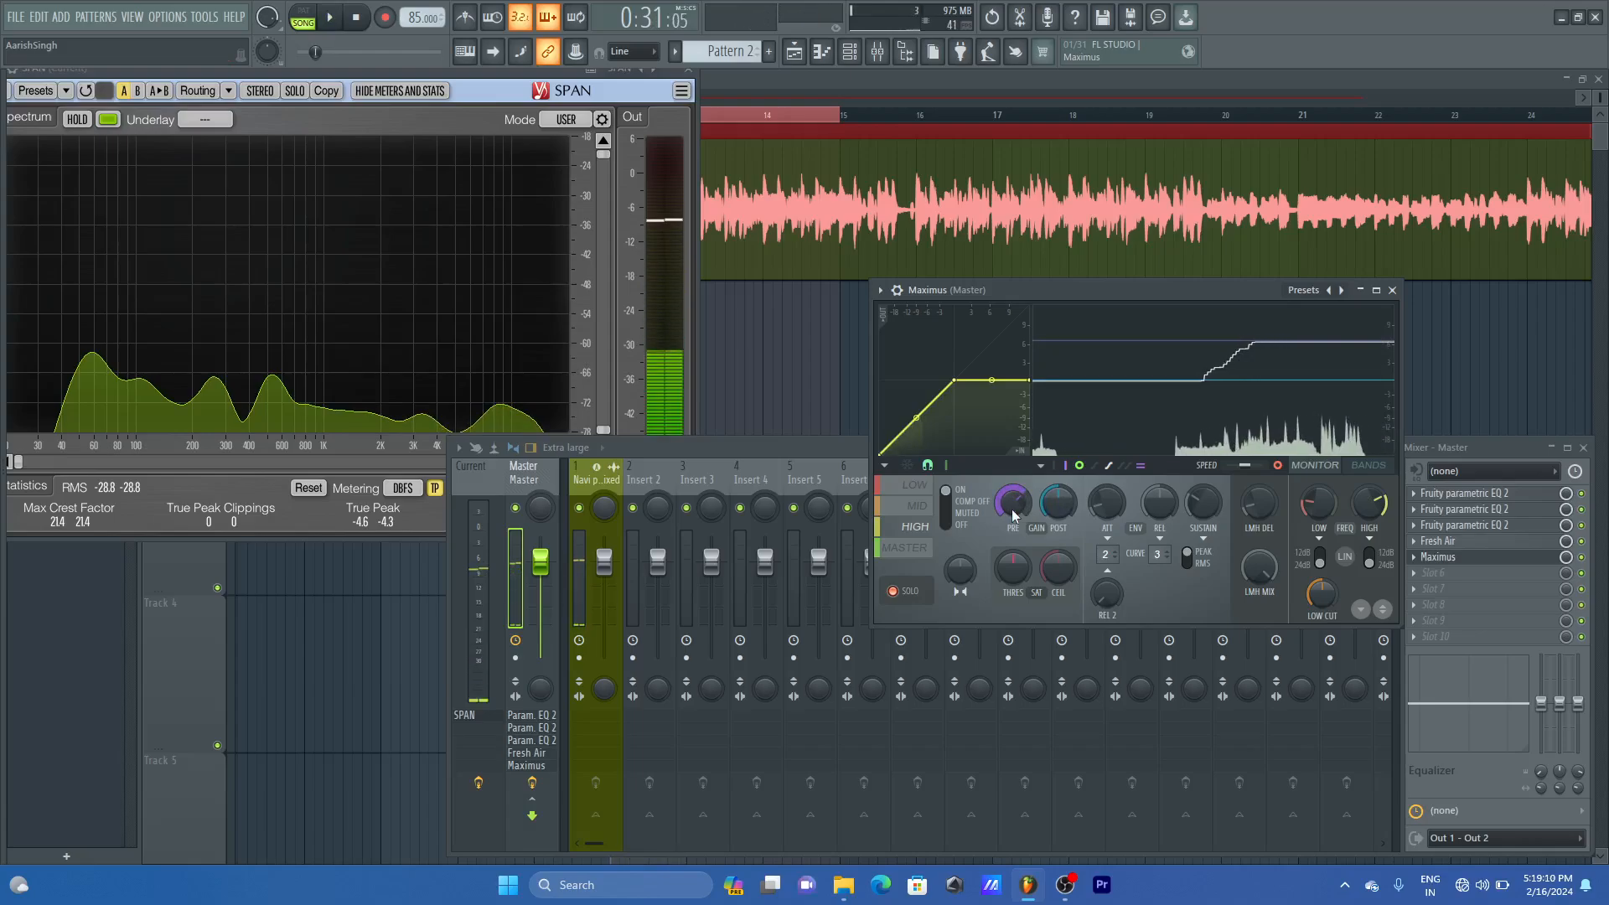
key("space")
left_click_drag(1013, 506, 1013, 536)
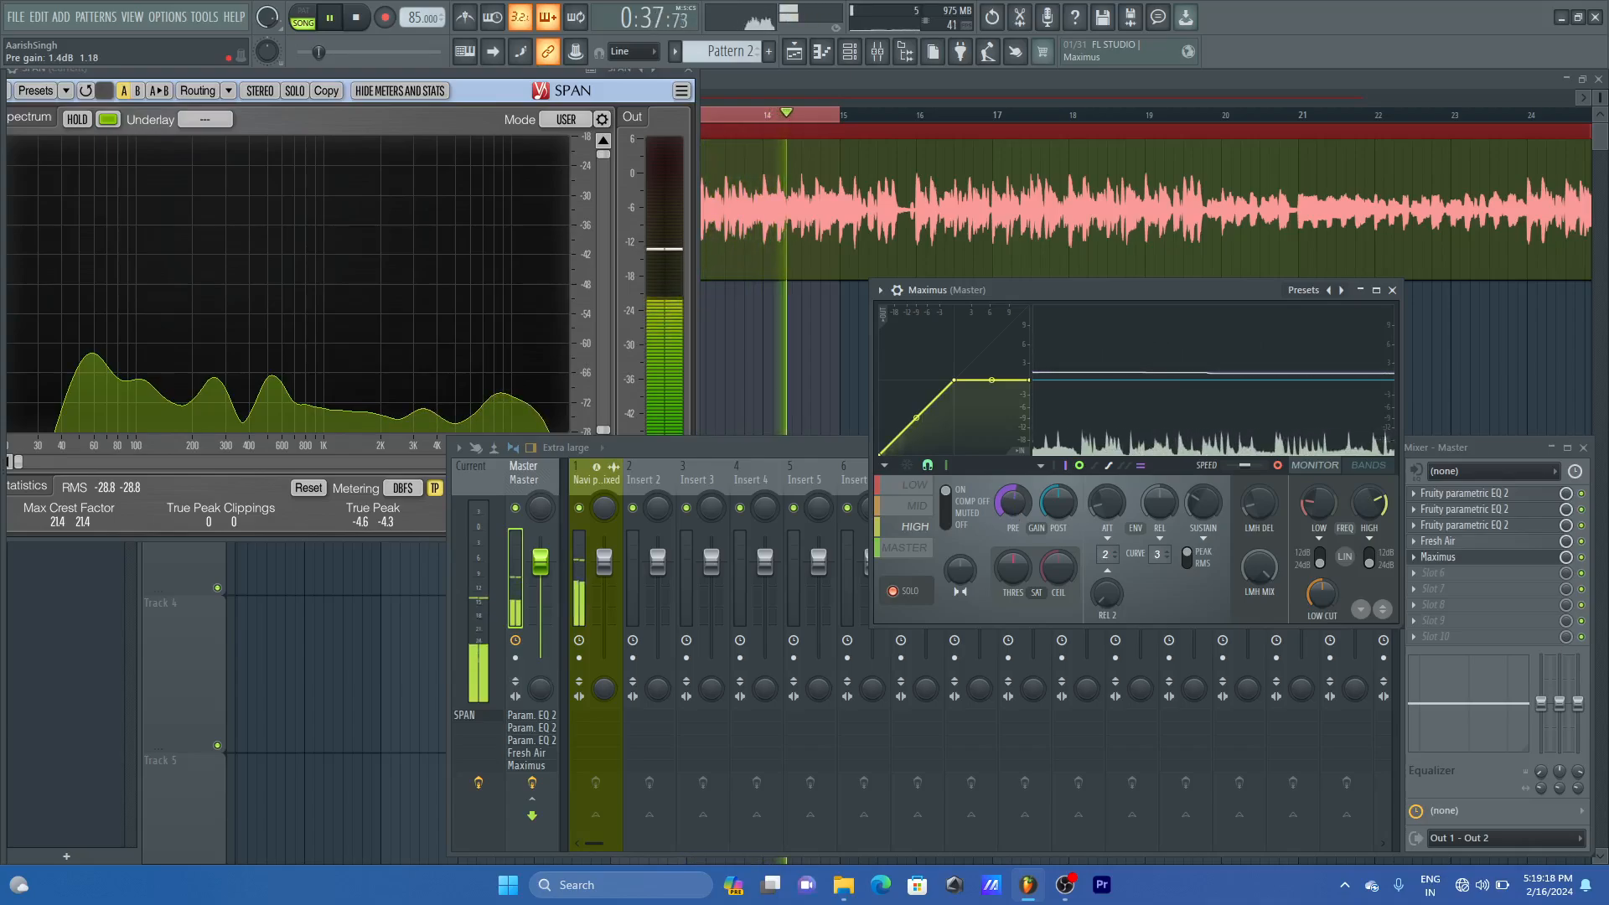
key("space")
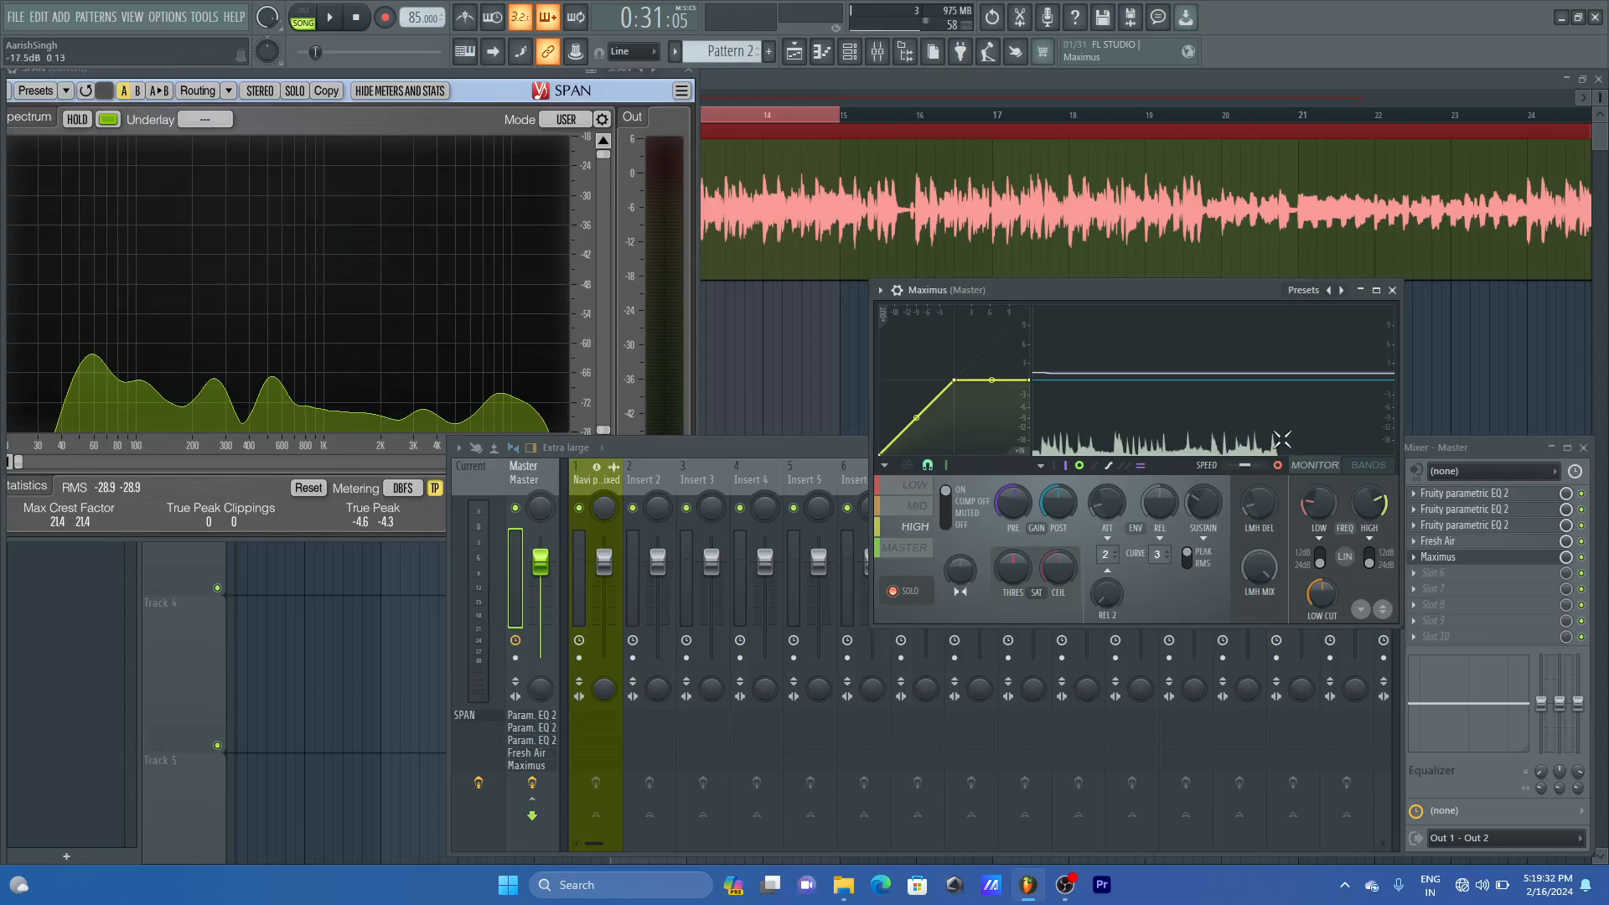
- Add a point at about -14.2 dB to the high band's curve and start playback
right_click(902, 434)
left_click_drag(901, 433, 914, 432)
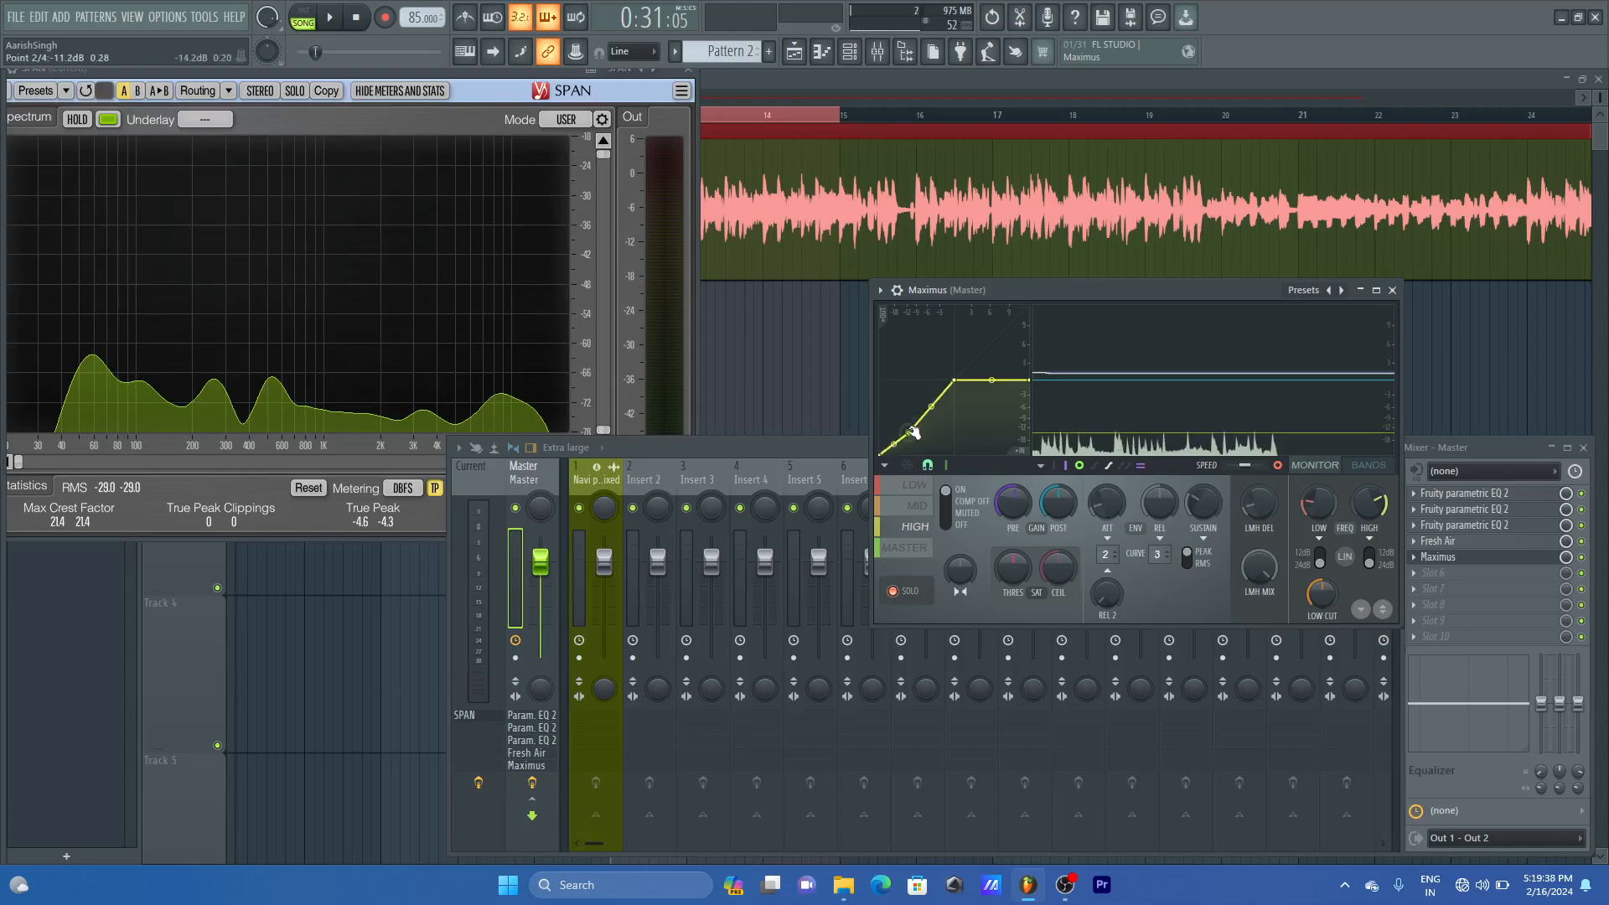
key("space")
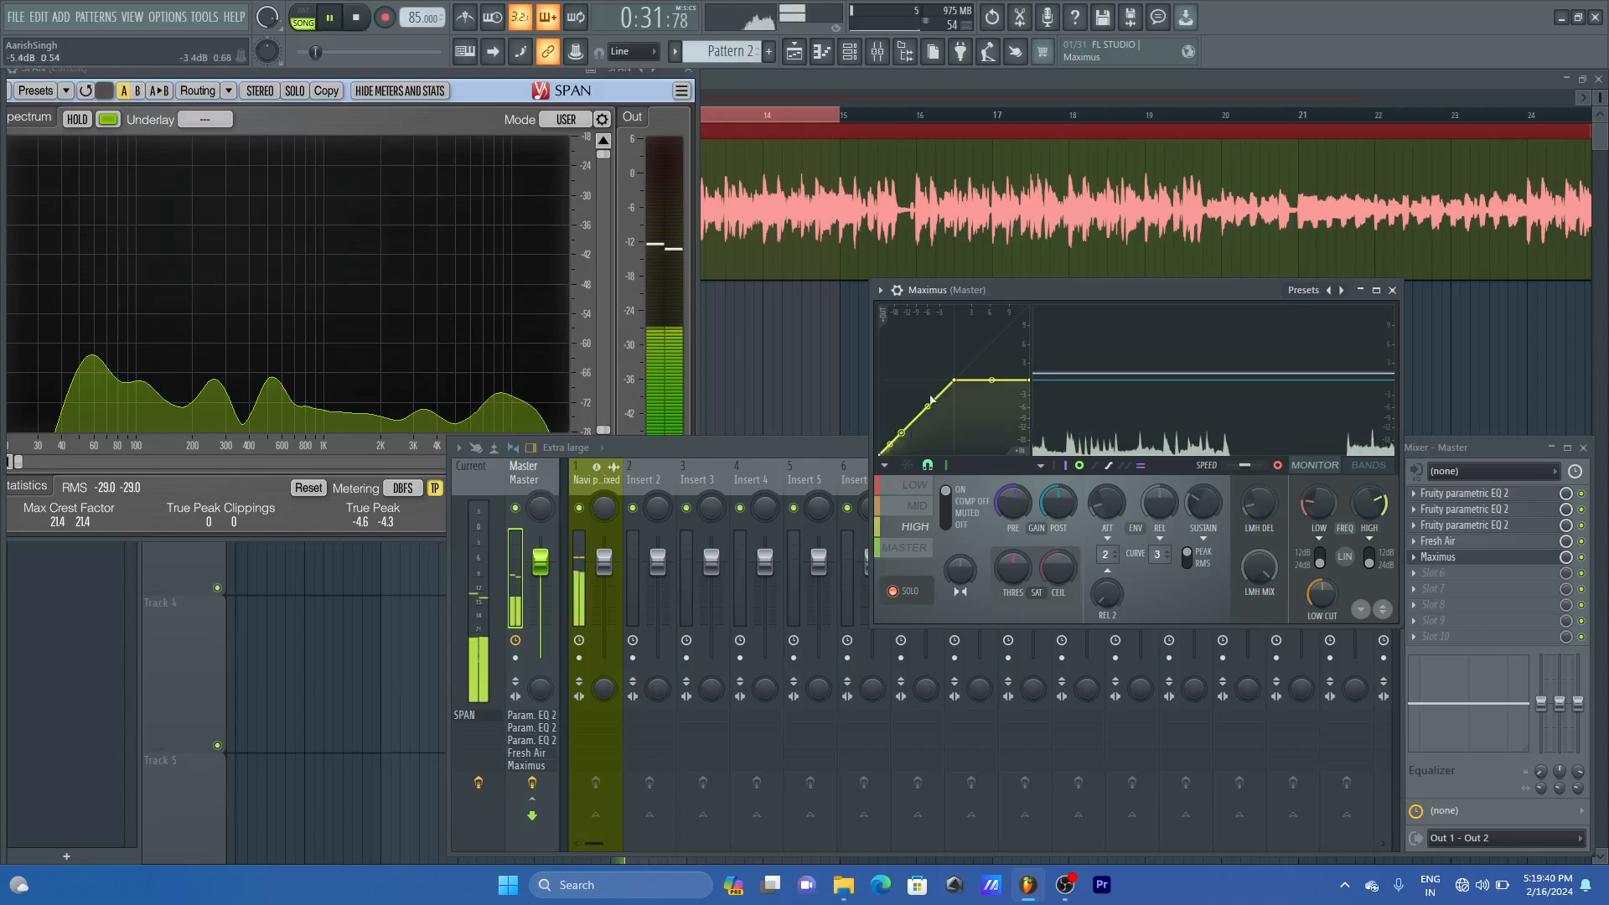
- Delete the 0 dB knee point from the high band's curve and lower its end into an upward-bent upper segment during playback
right_click(955, 380)
left_click(981, 404)
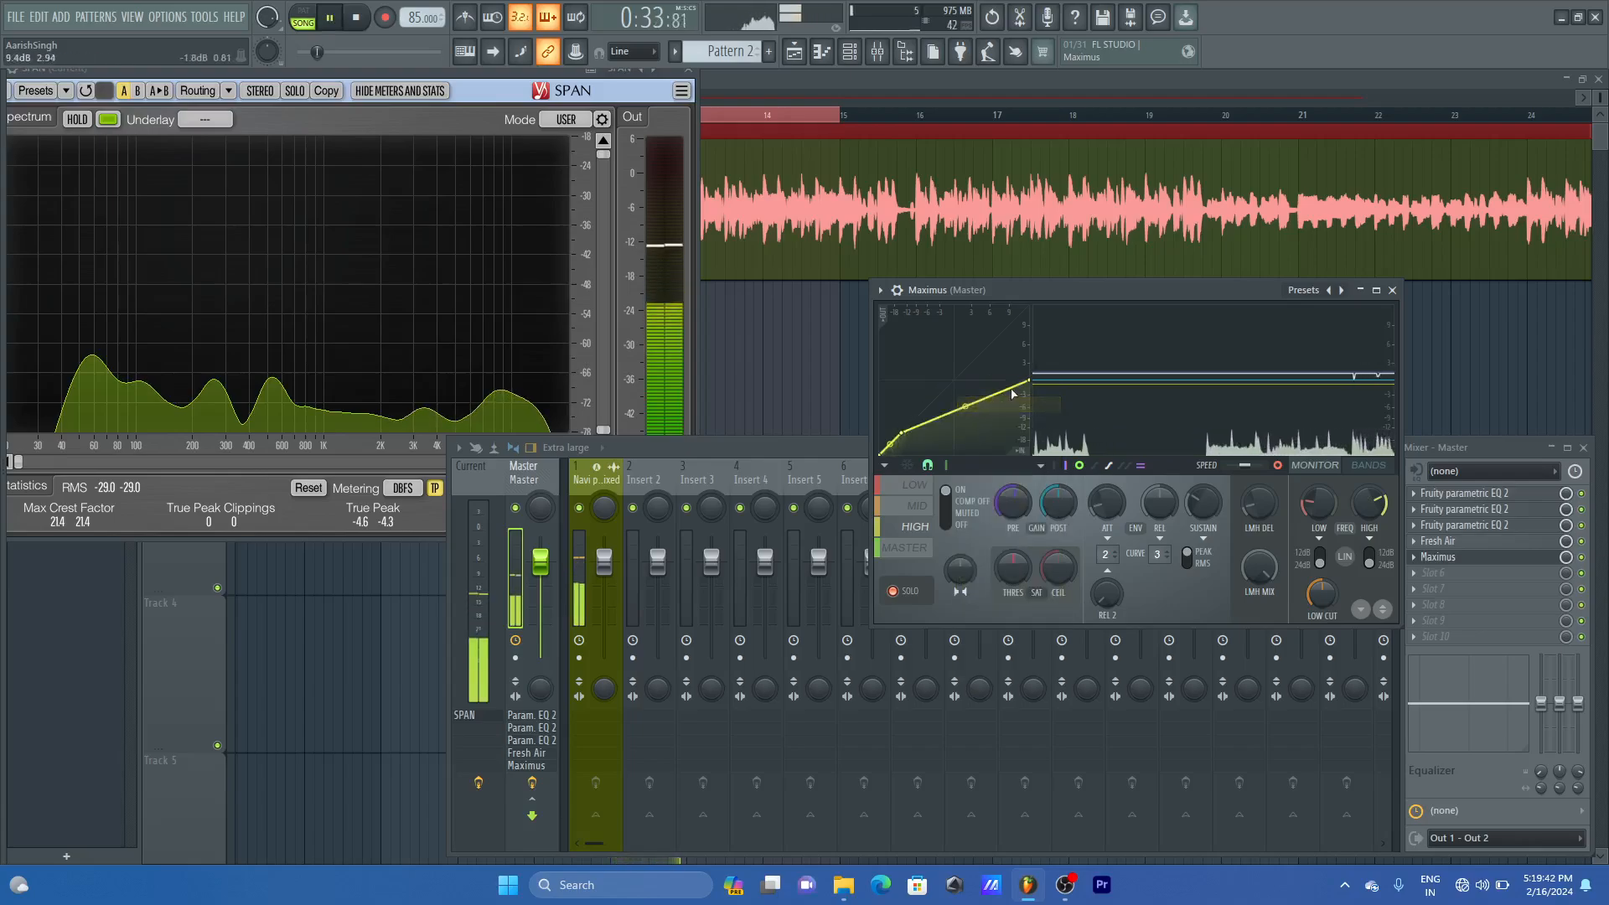
left_click_drag(1029, 380, 964, 420)
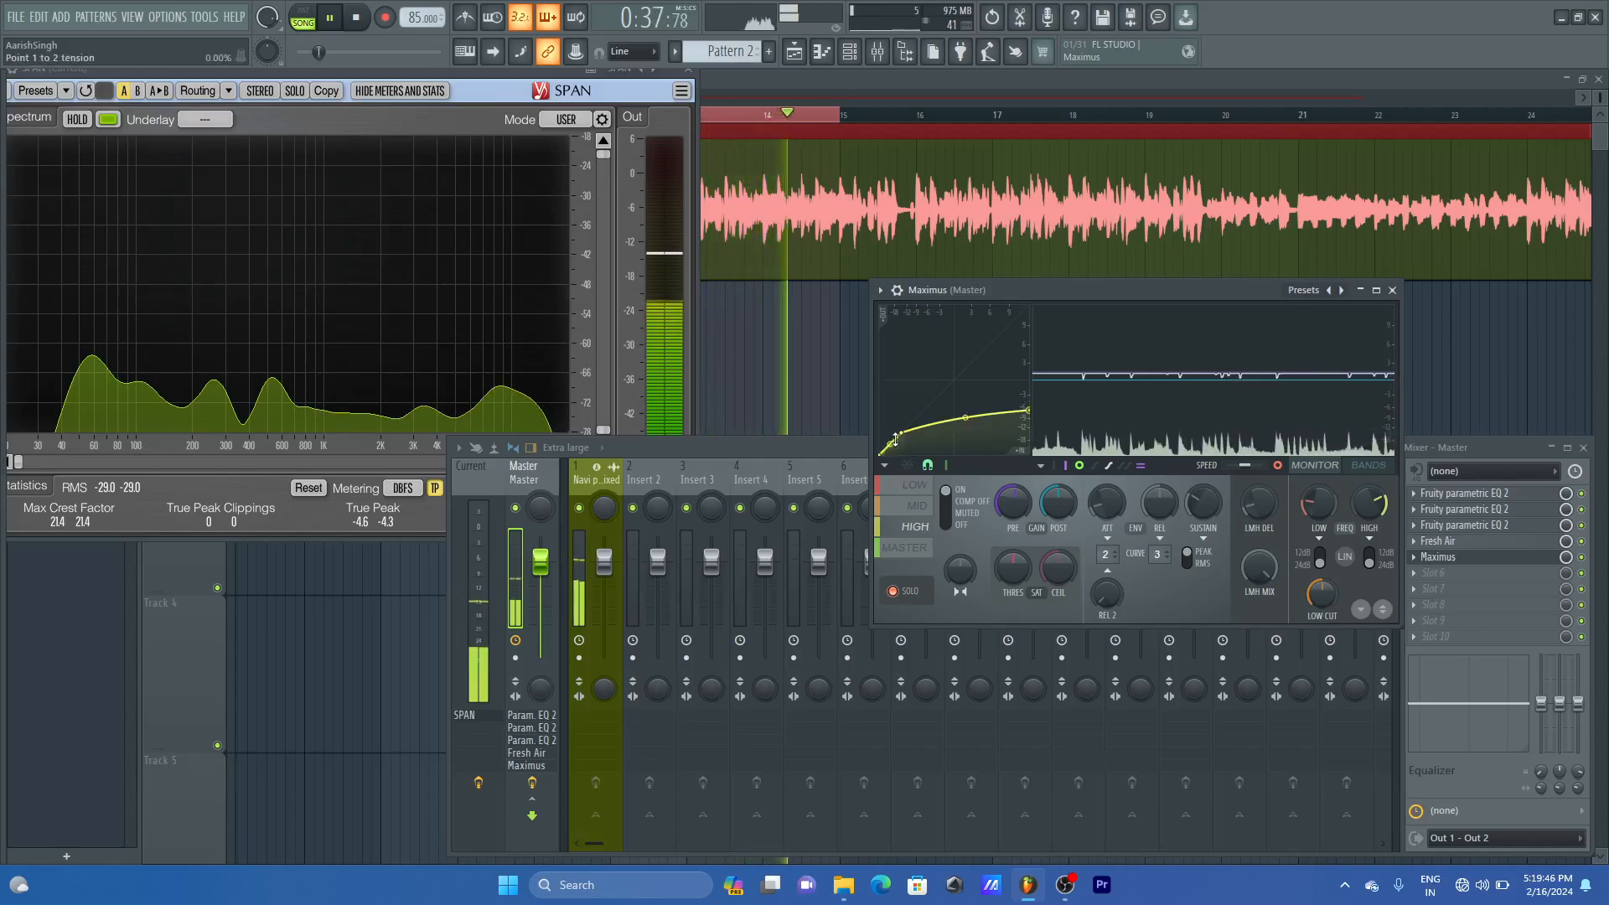
key("space")
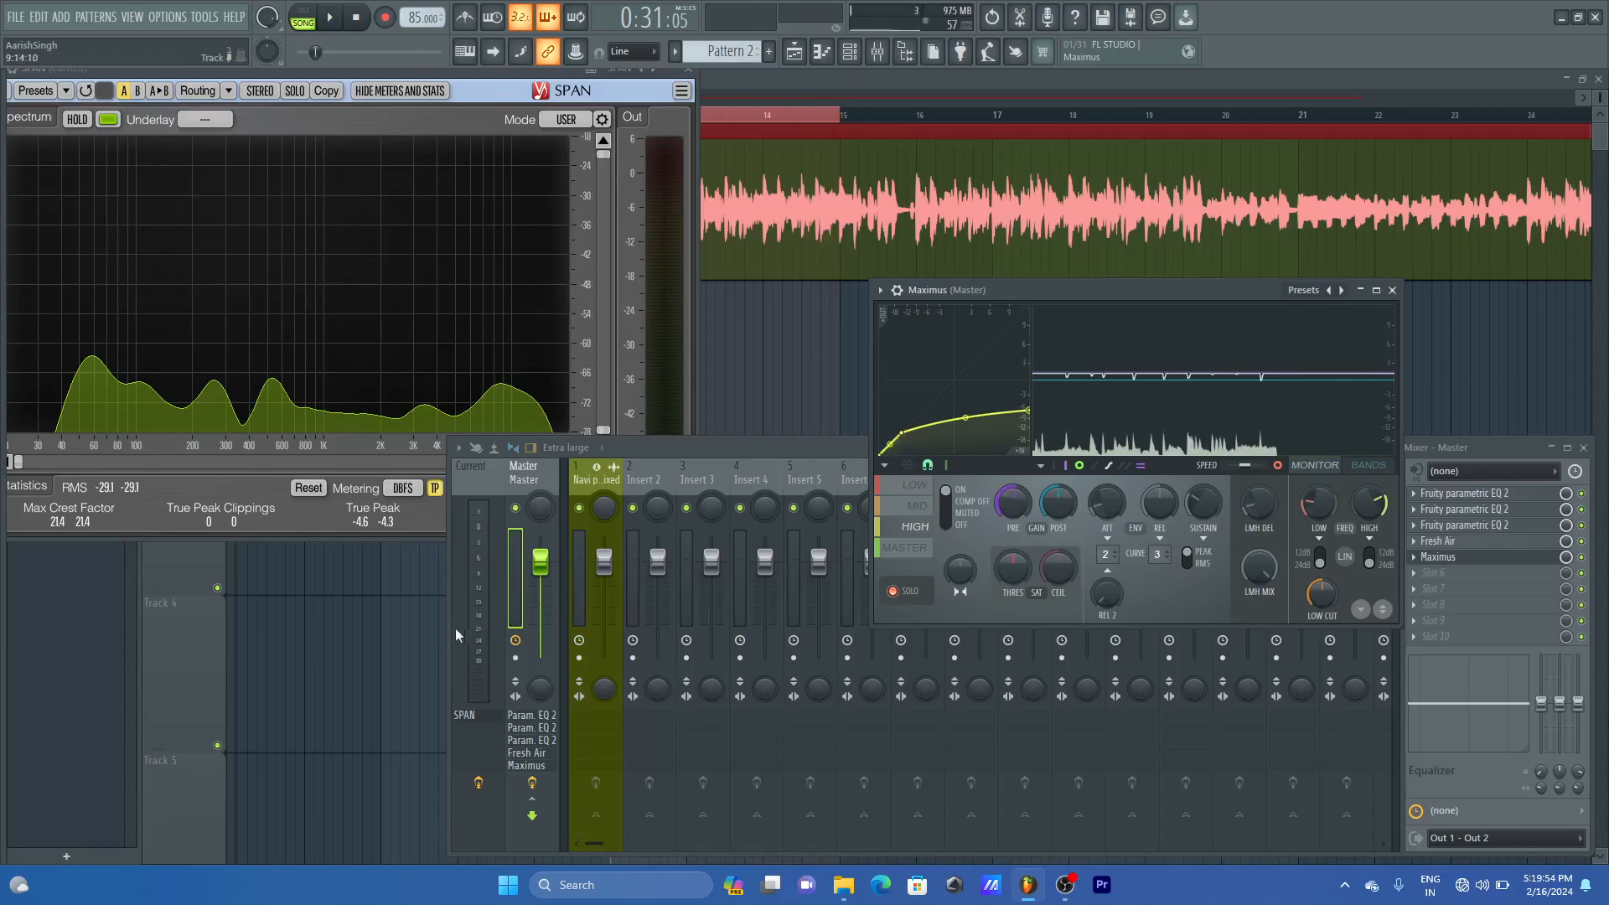
- Select the master band and check its overall level on the mixer's meter during playback
left_click(925, 549)
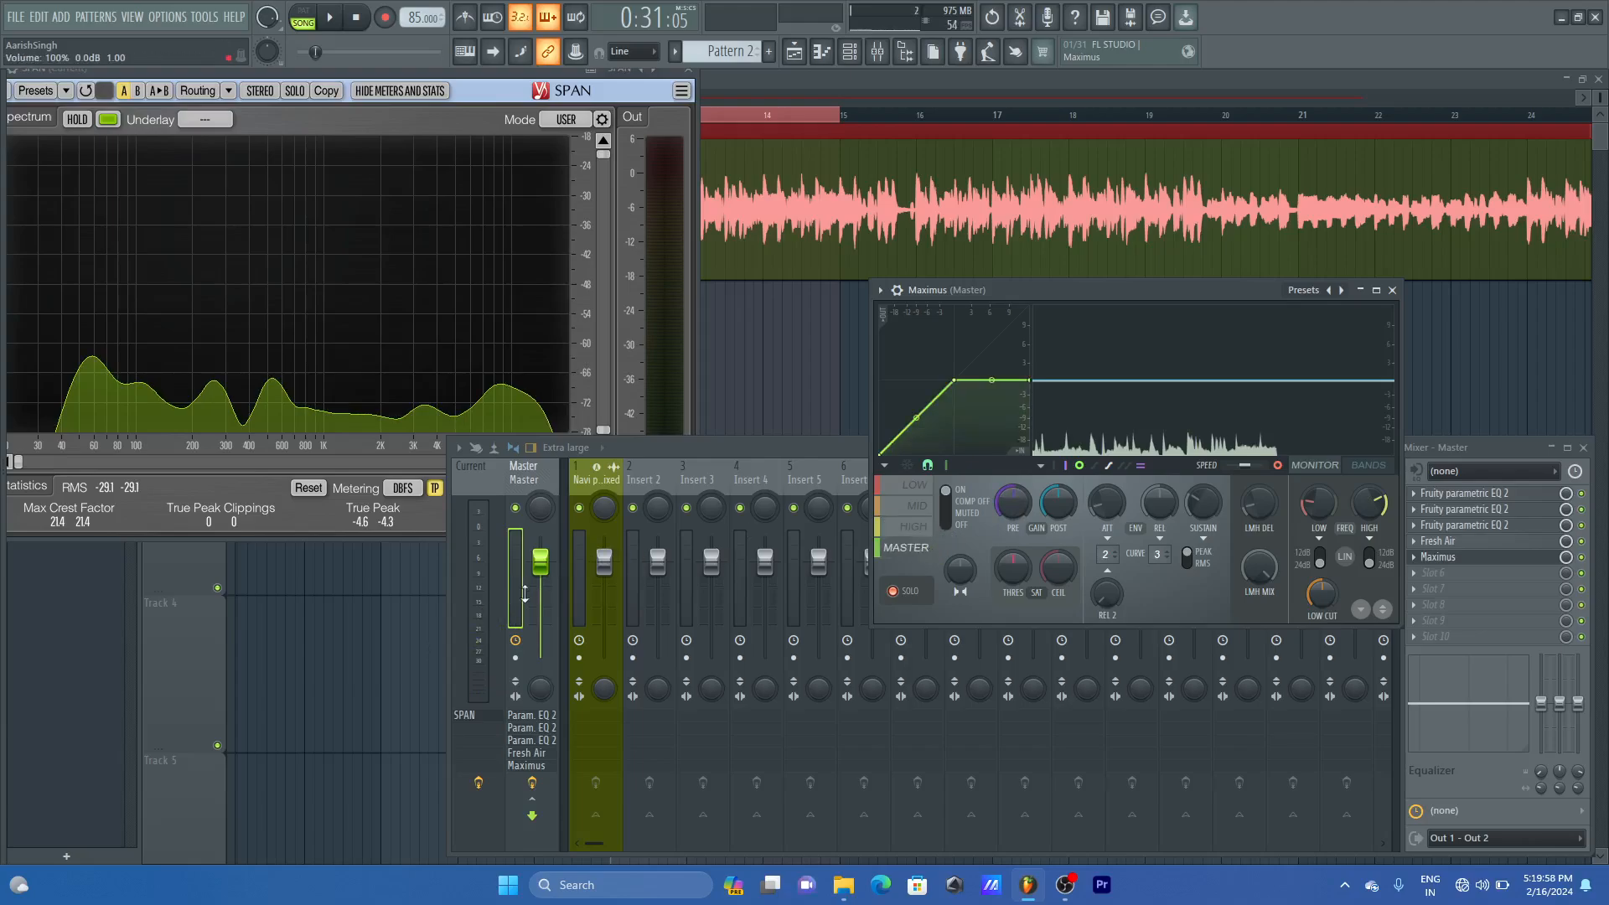
key("space")
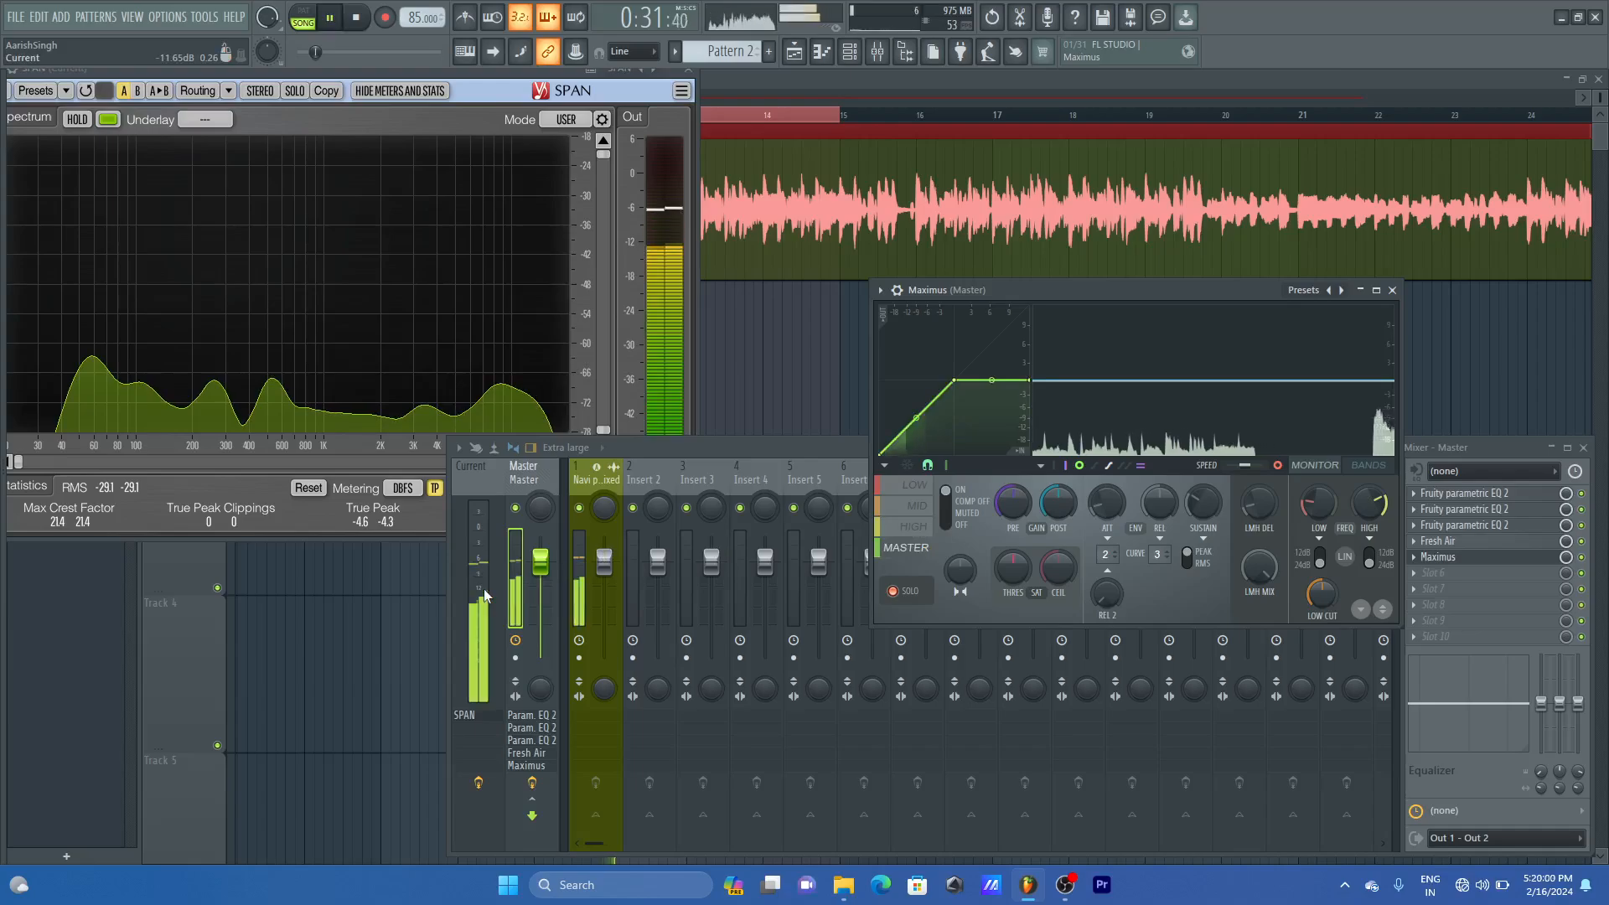
key("space")
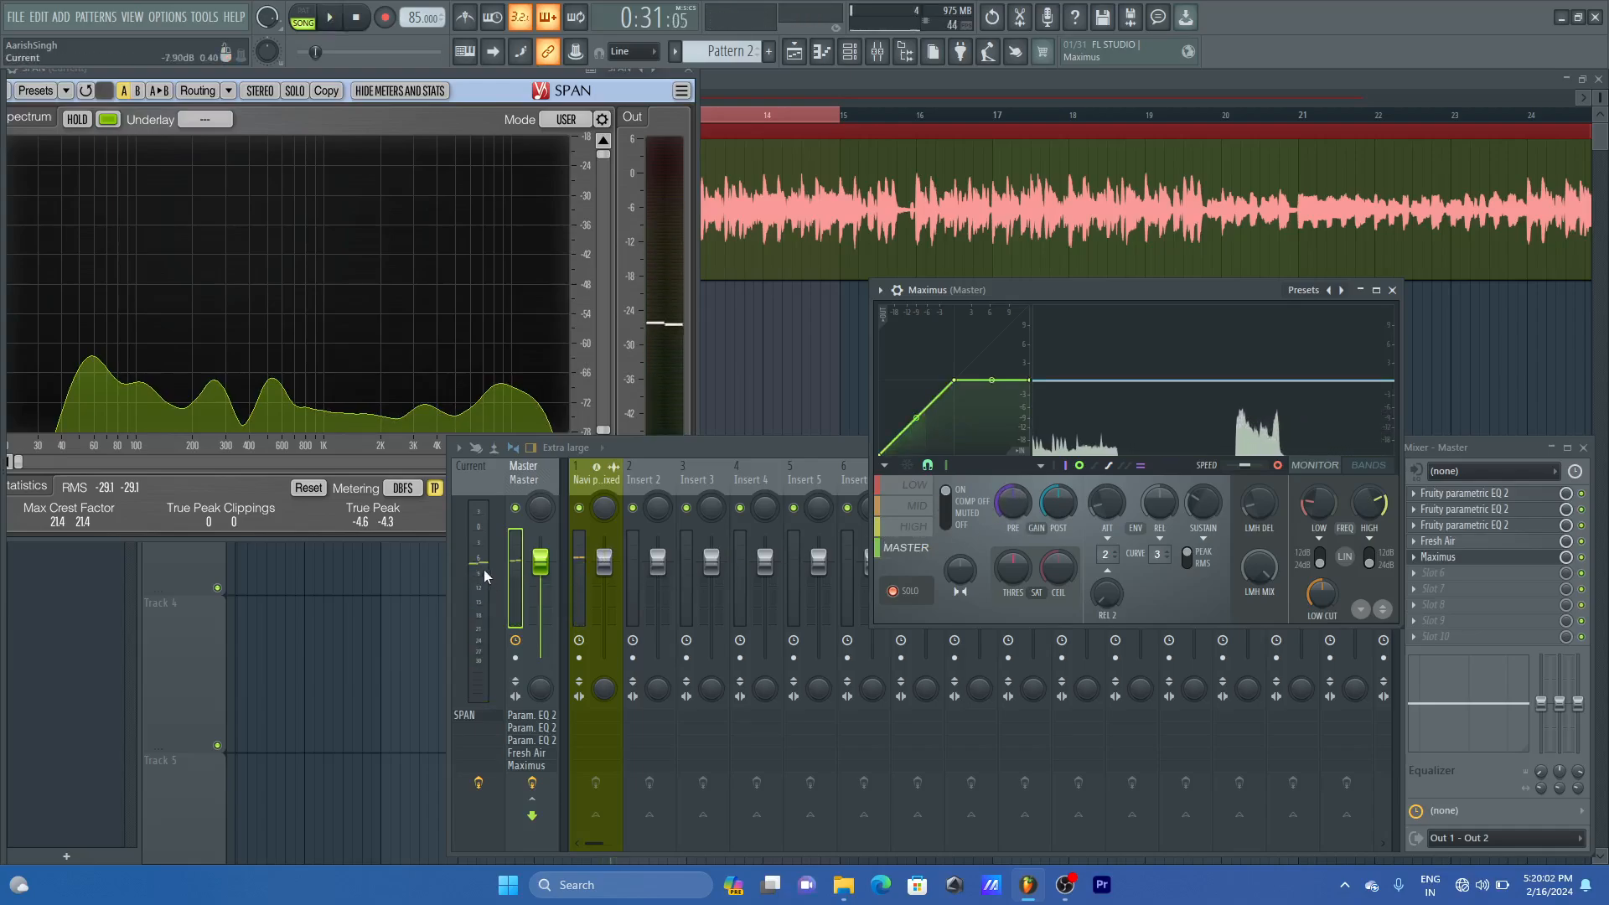
key("space")
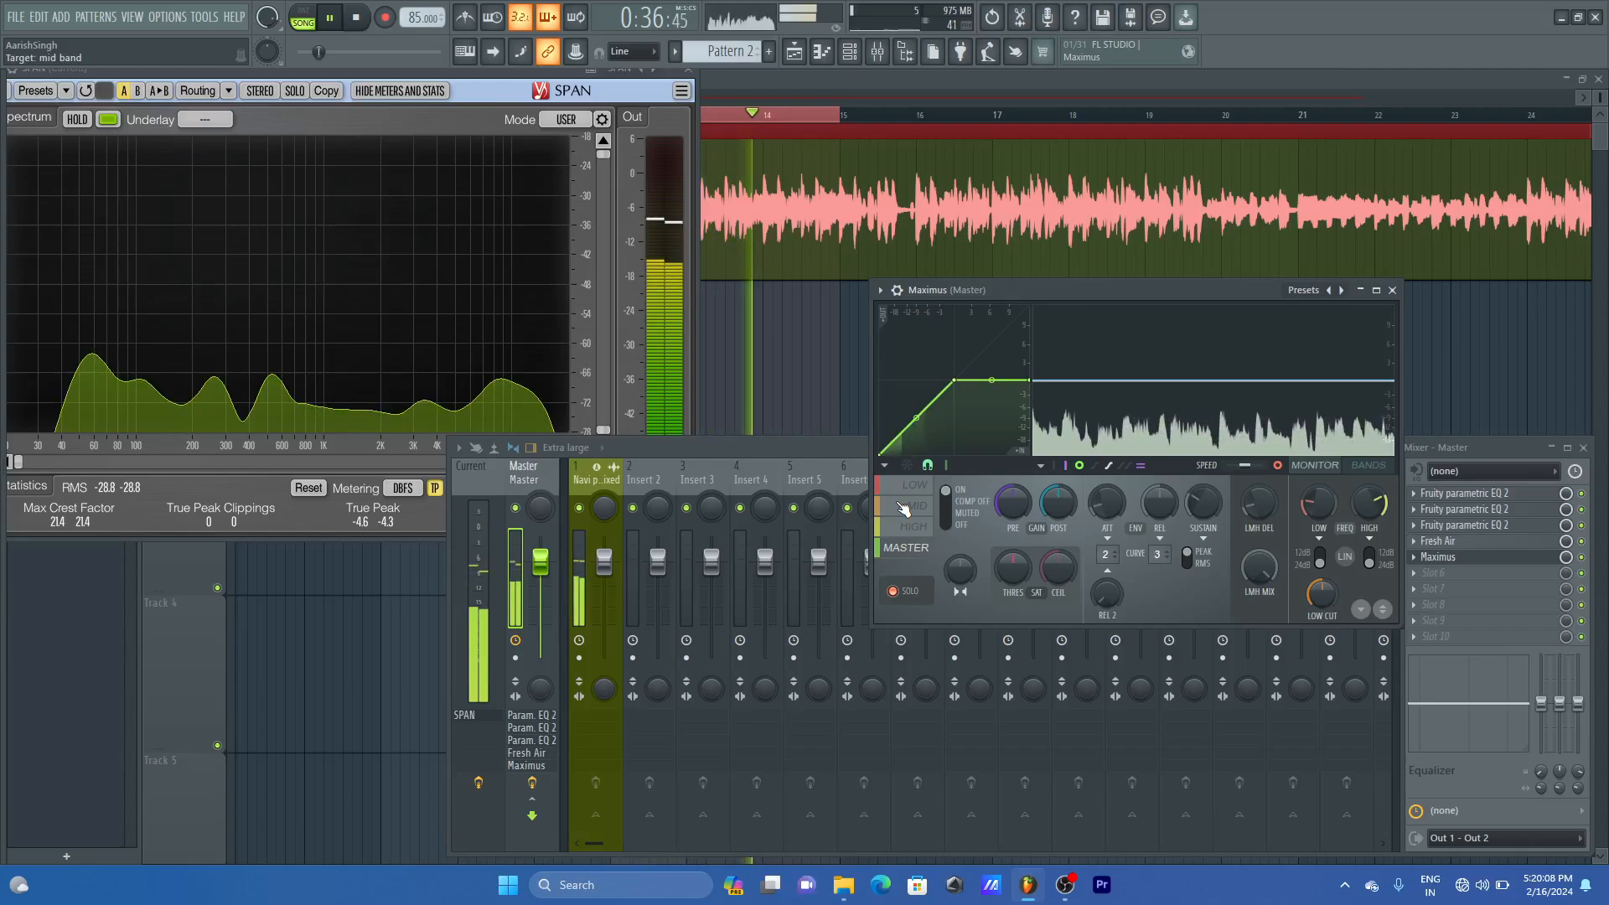
key("space")
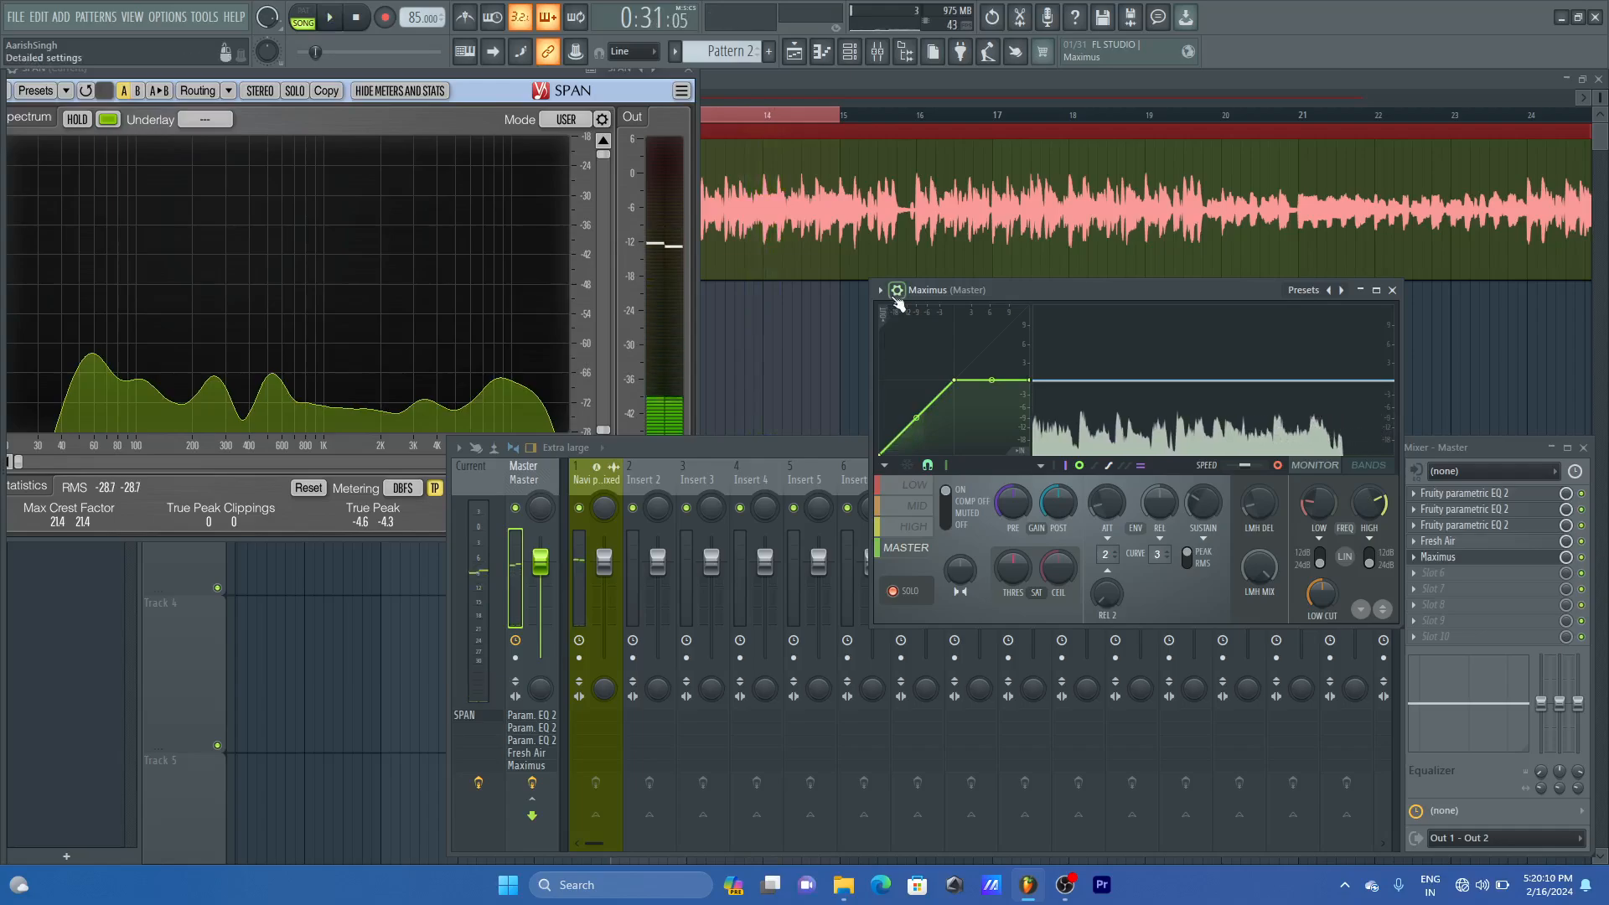
- Show Maximus's detailed settings, select the low band and check its level during playback
left_click(897, 290)
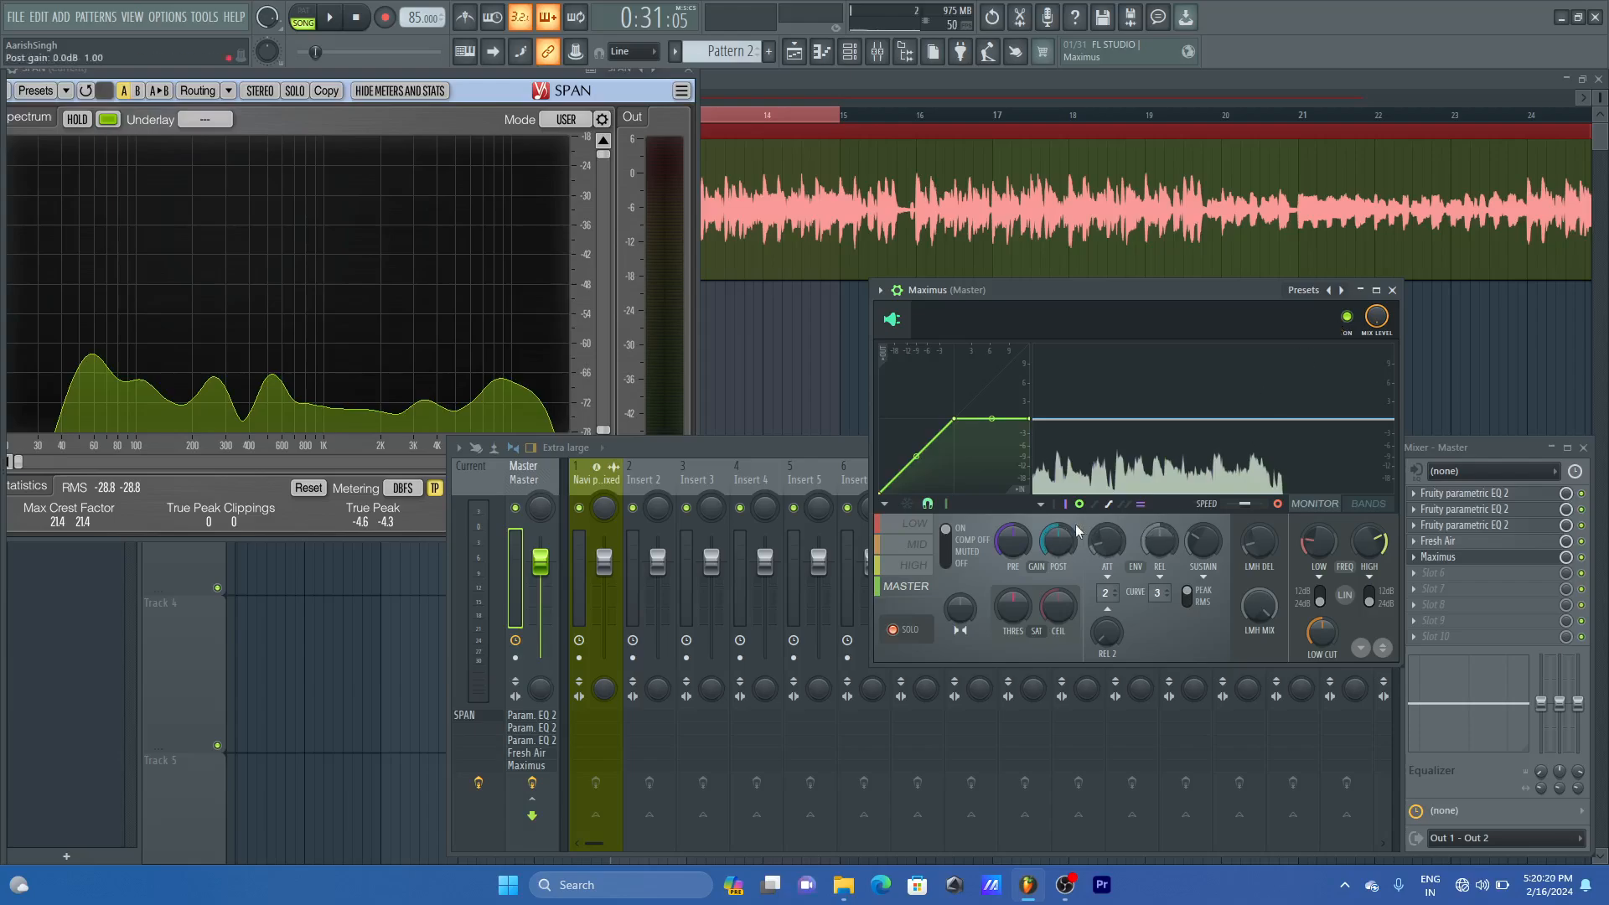
left_click(907, 526)
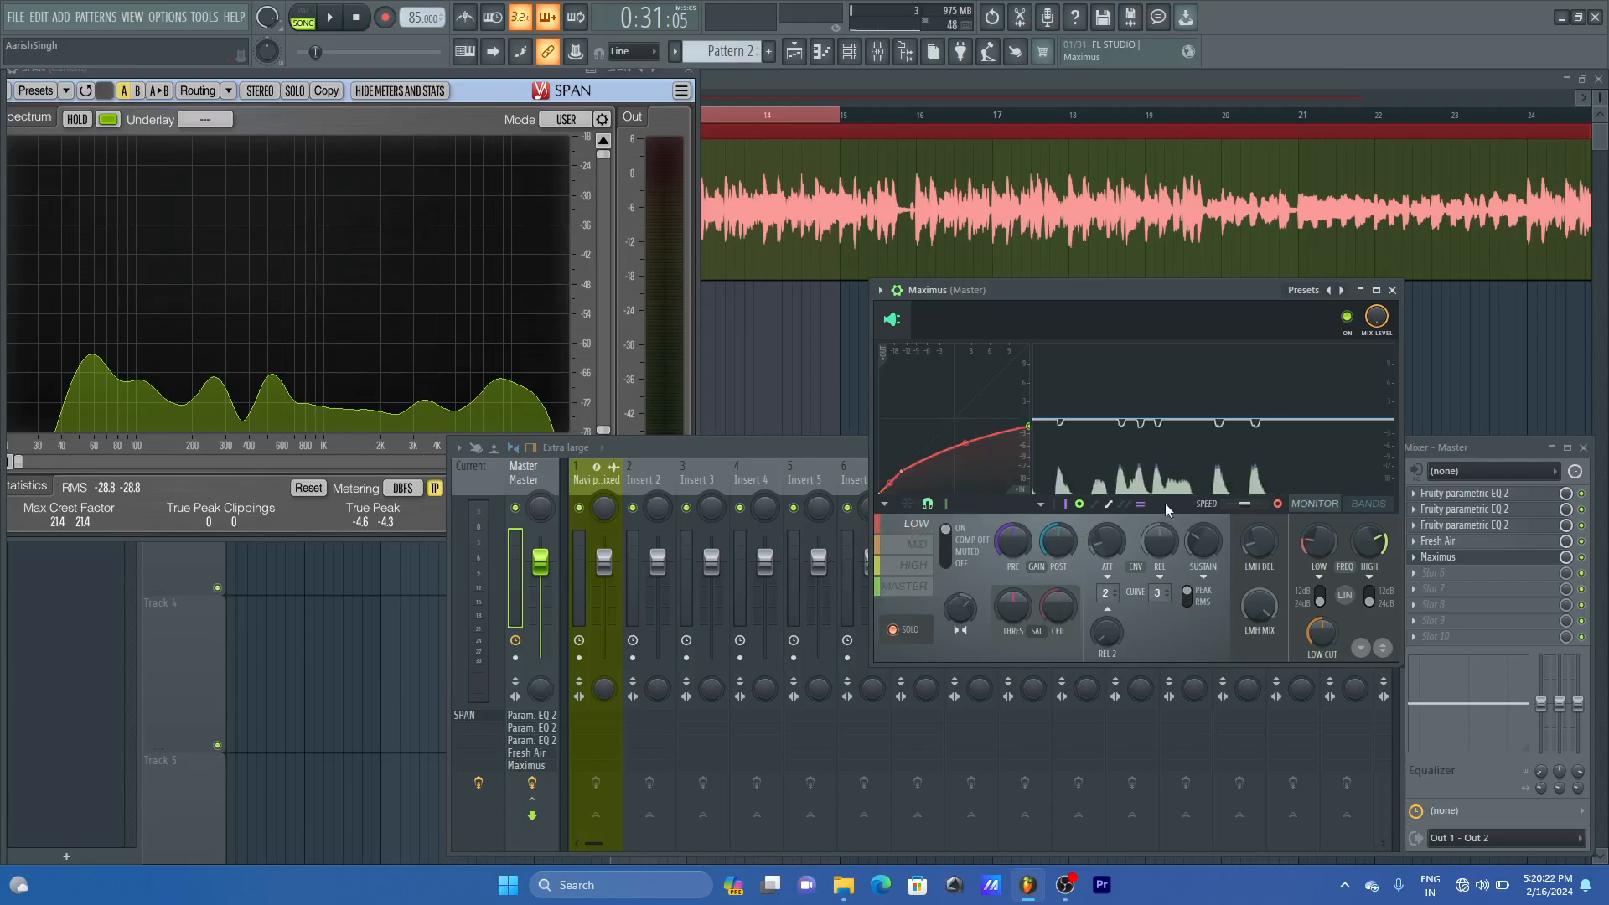
key("space")
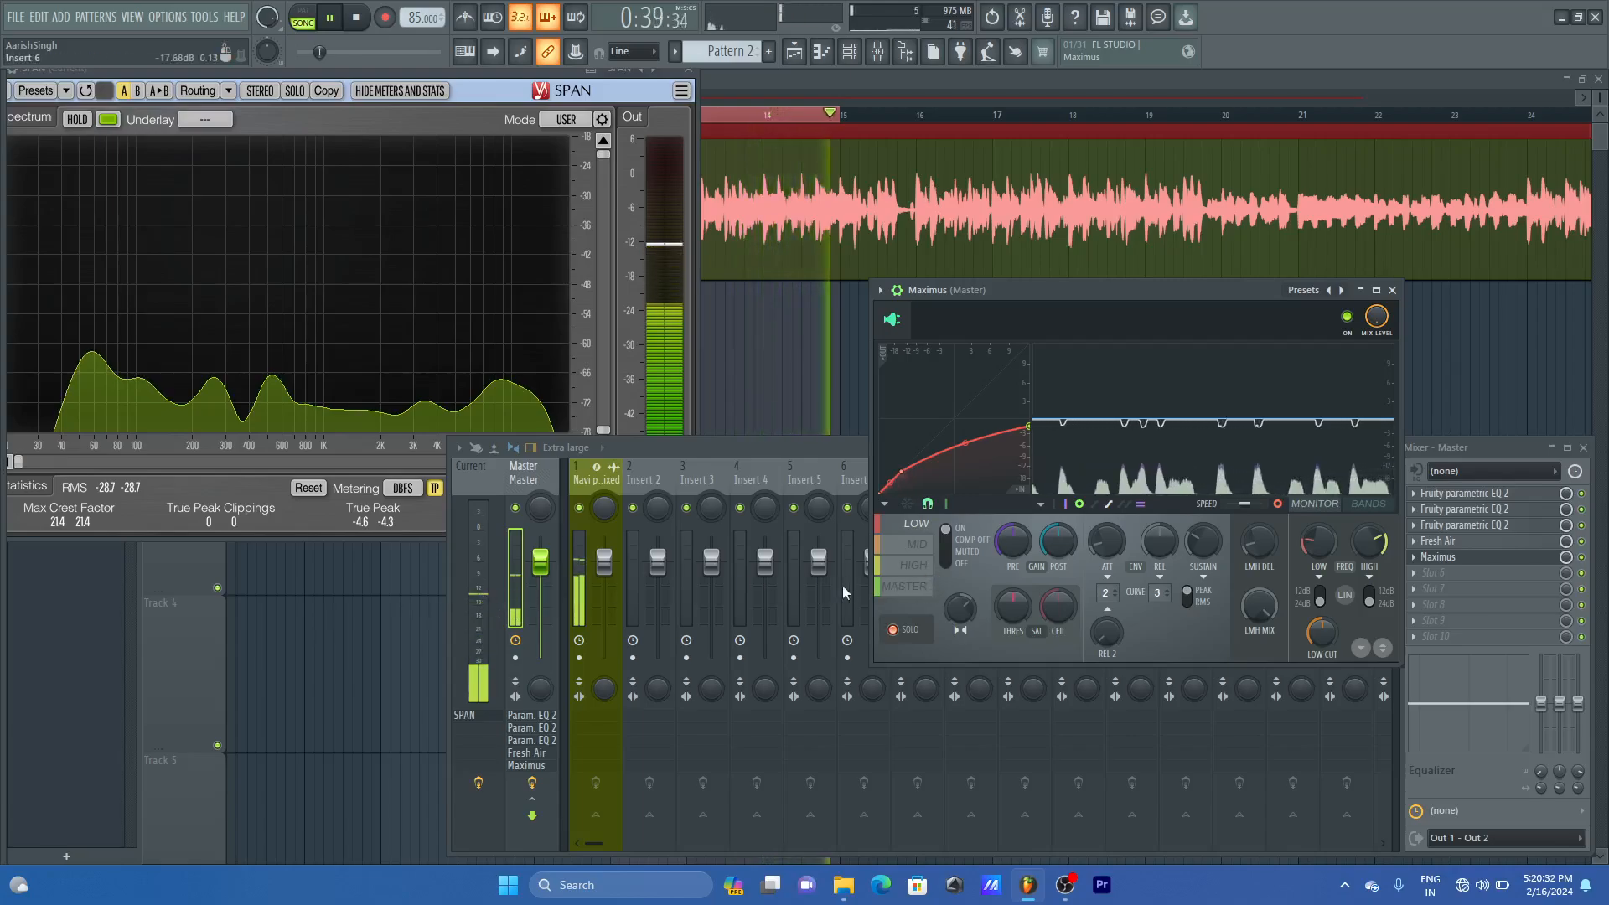
key("space")
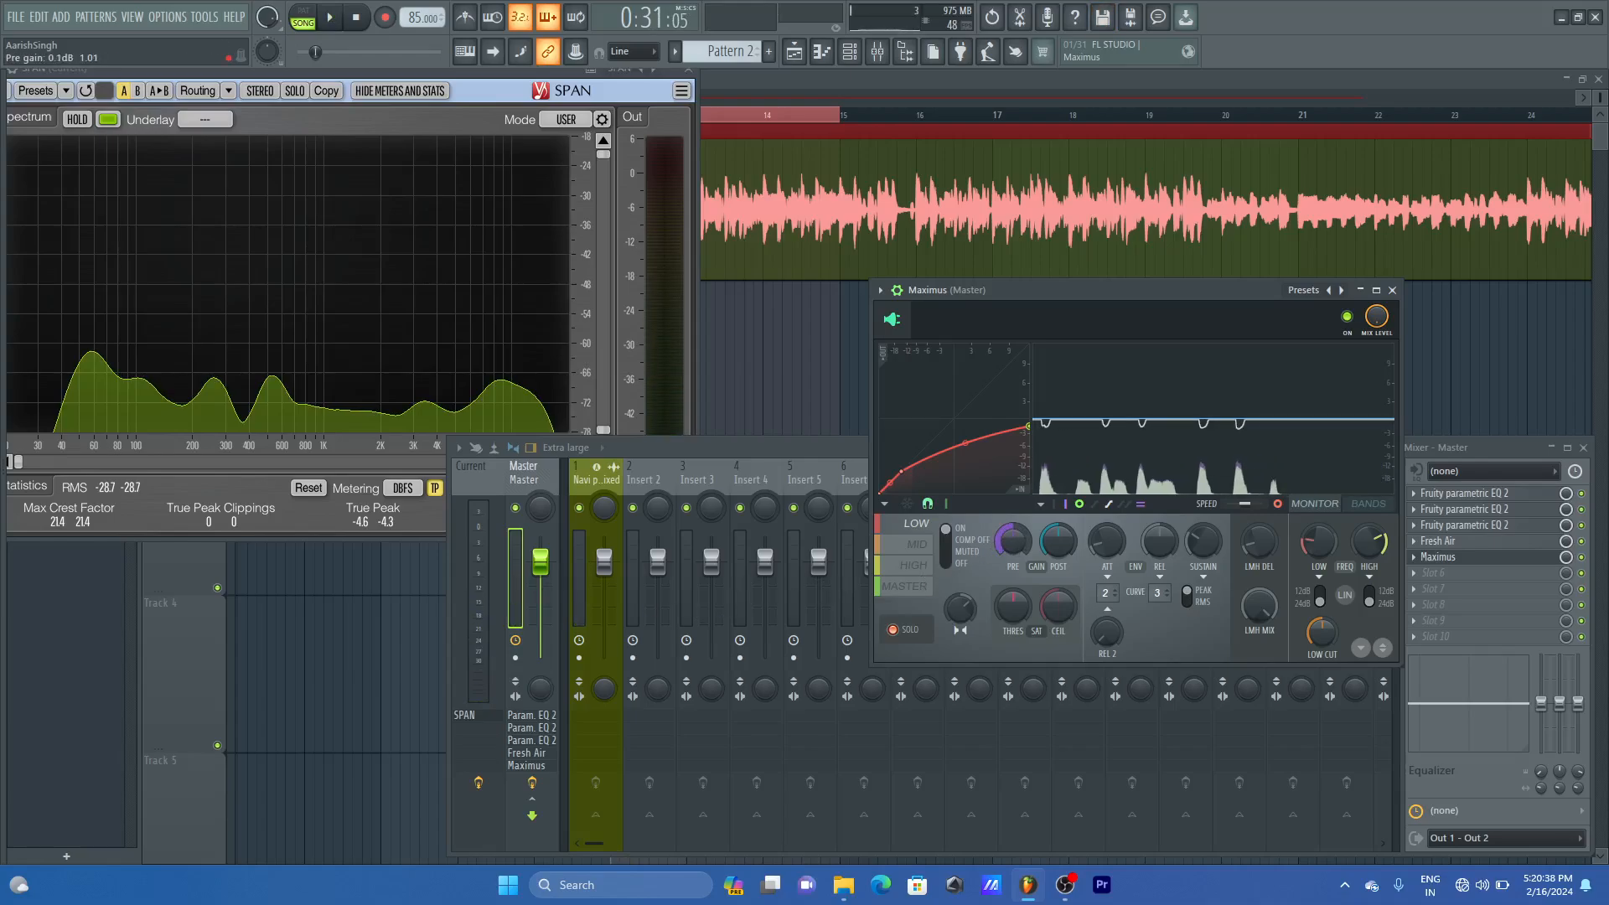
- Raise the low band's pre gain to about 1.2 dB during playback
key("space")
left_click_drag(1006, 544, 1006, 534)
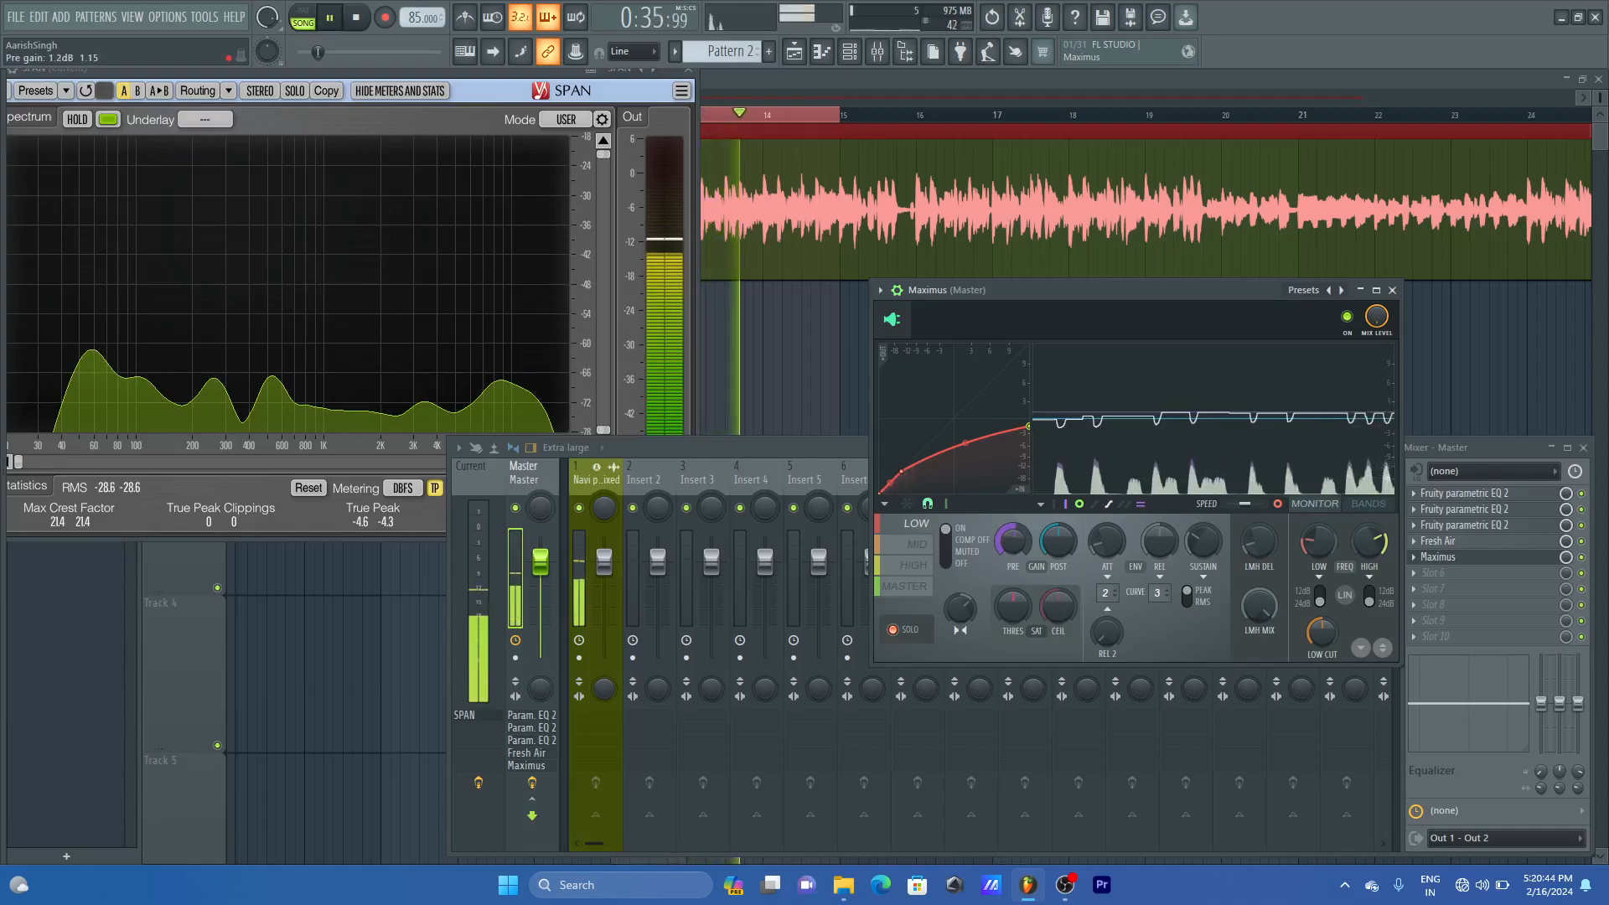
key("space")
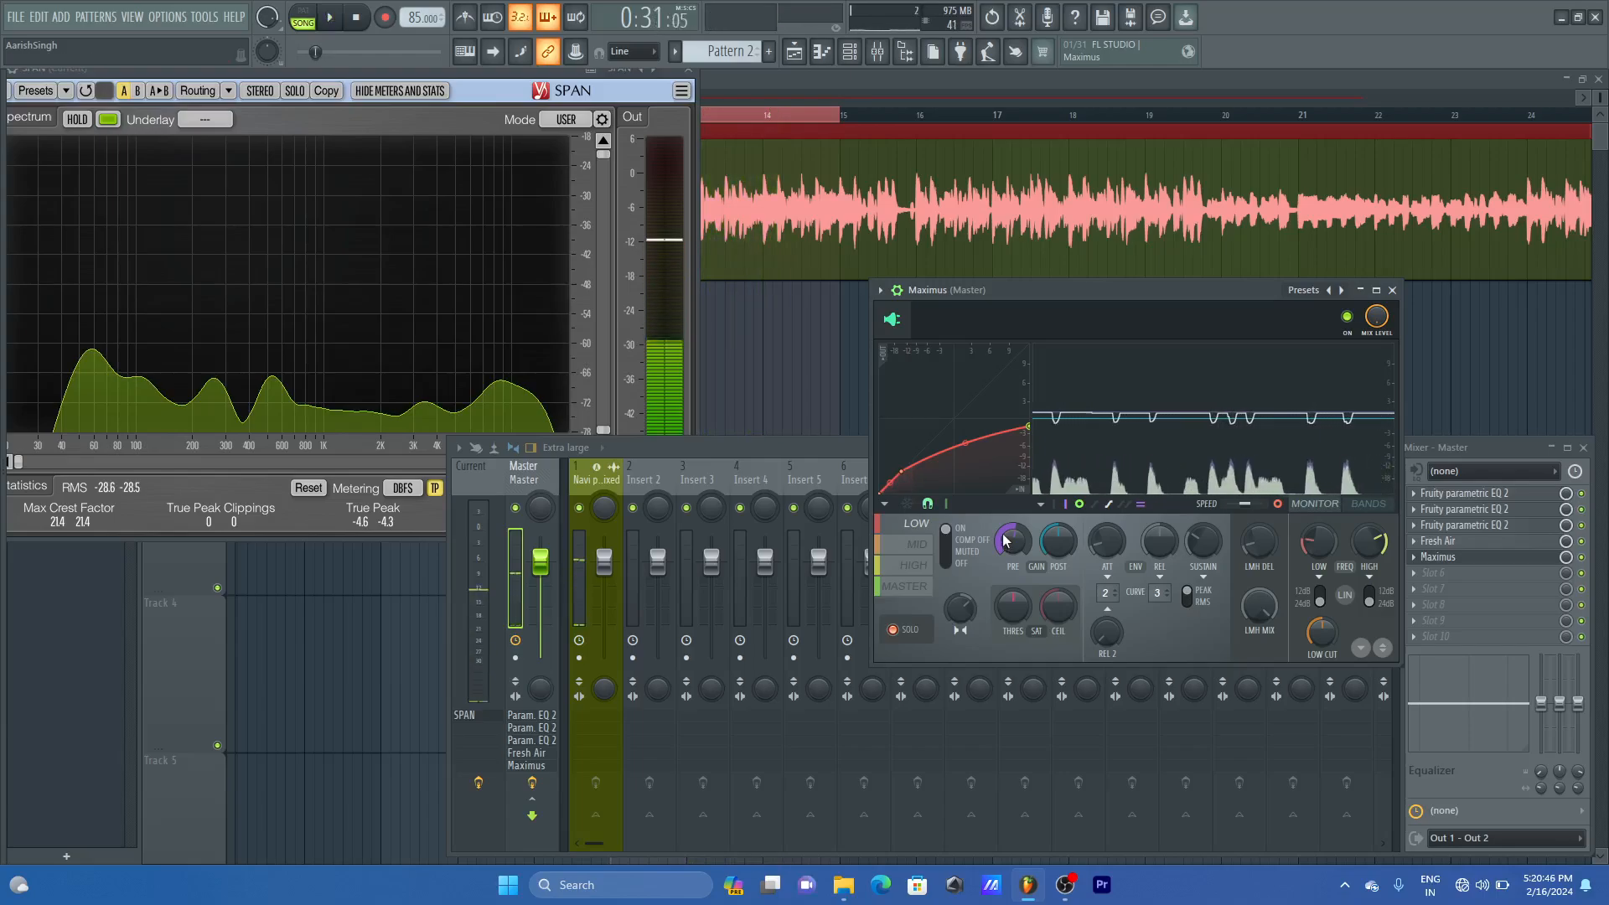
- Check the levels of the mid band and the high band on the mixer's meter during playback
left_click(918, 544)
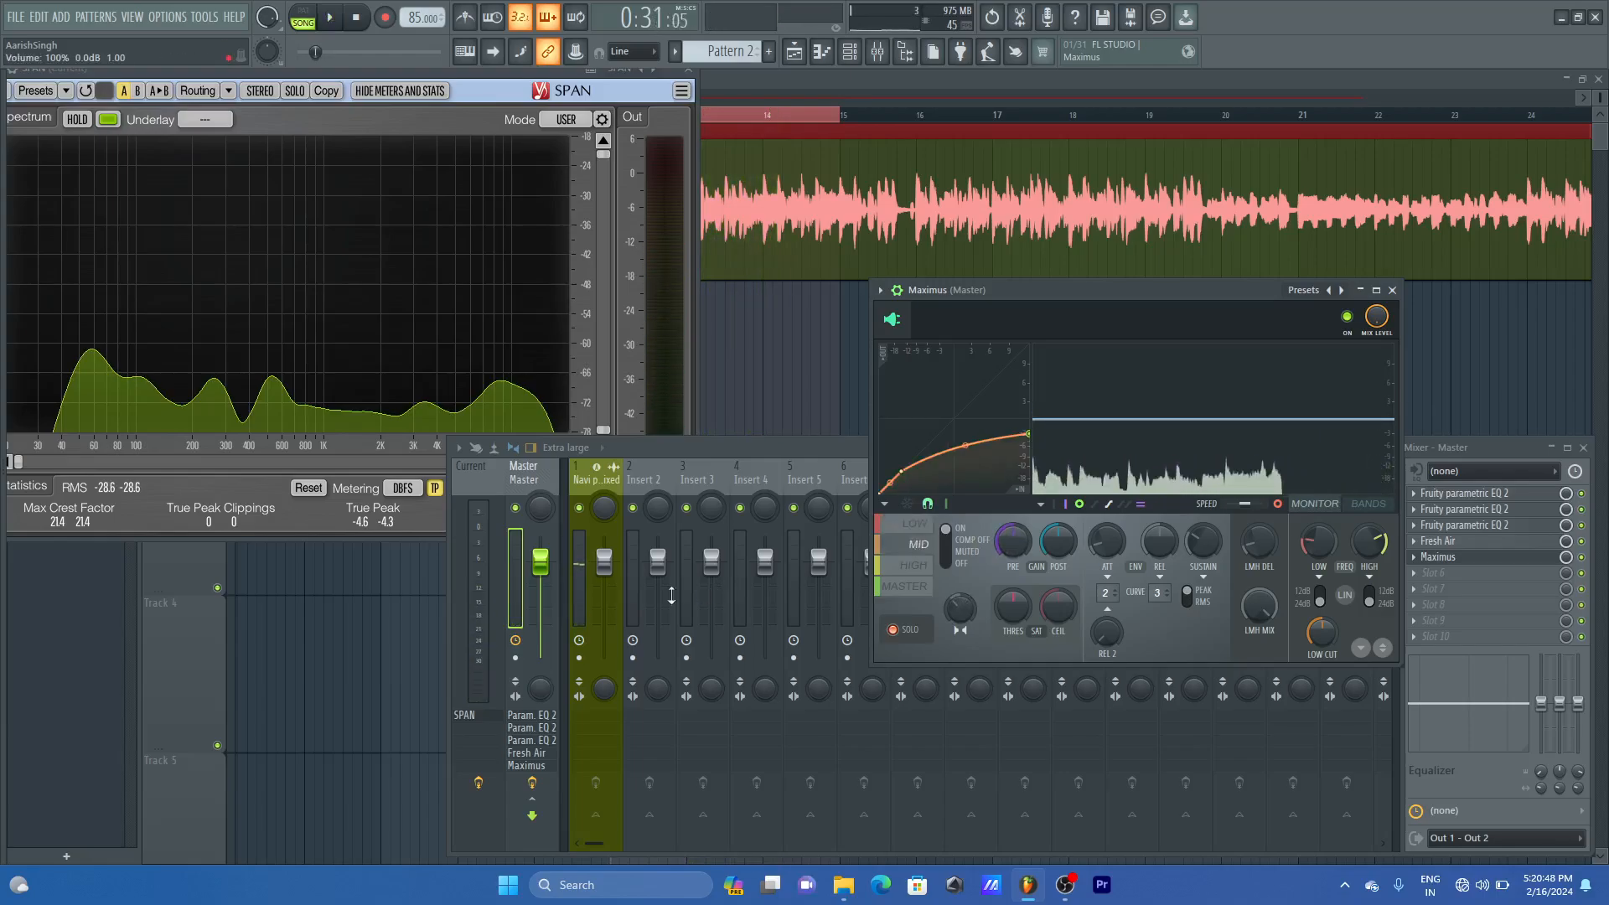
key("space")
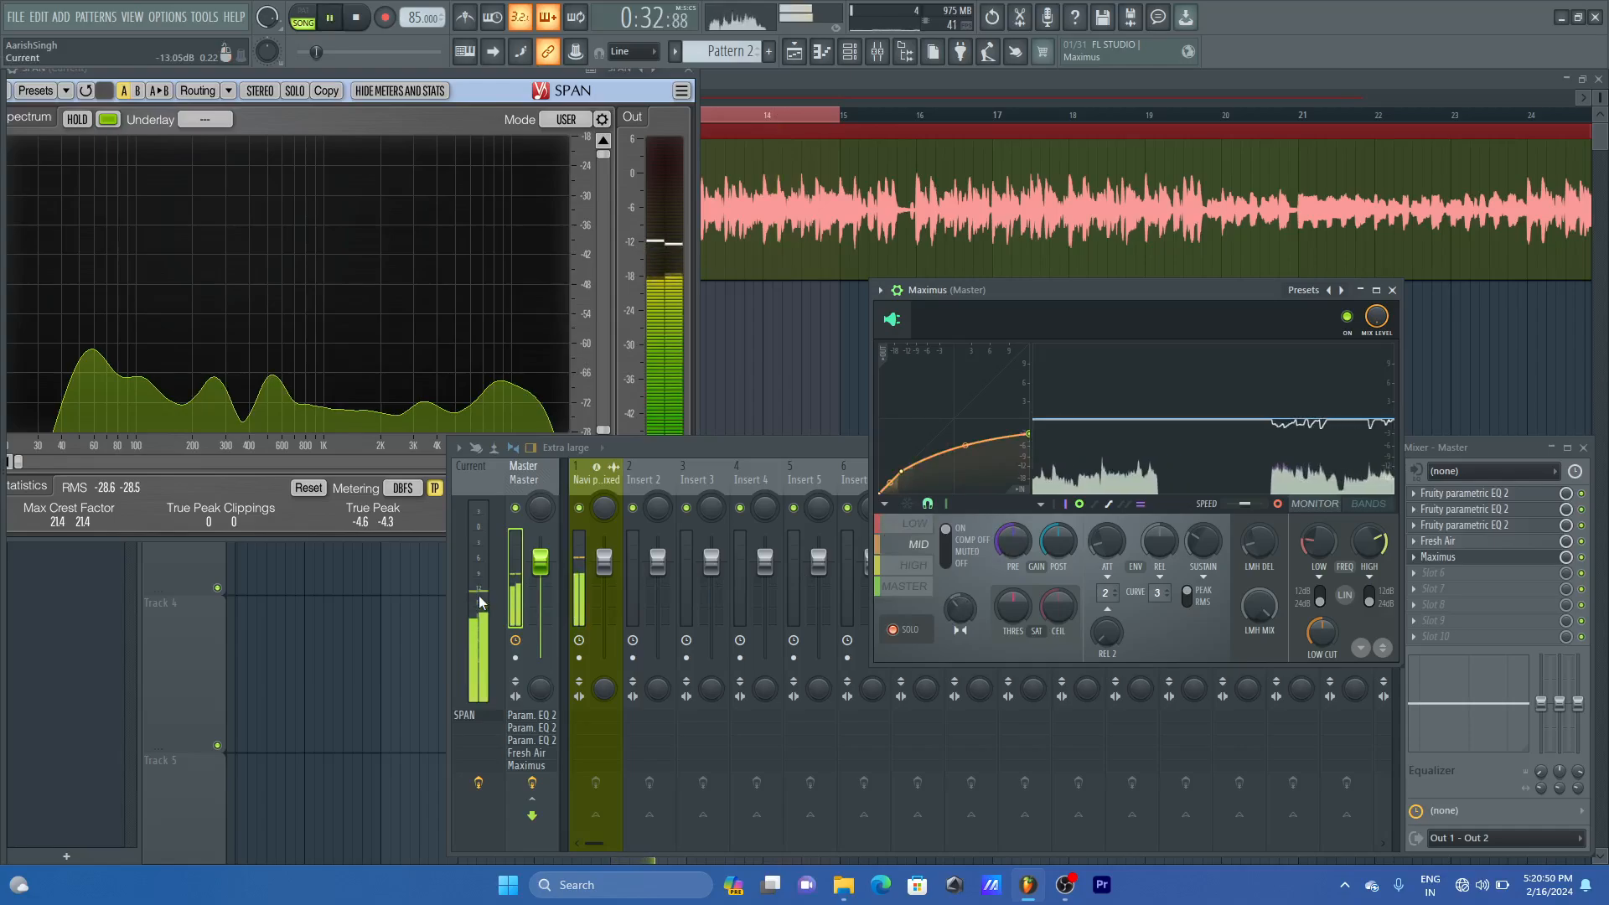
key("space")
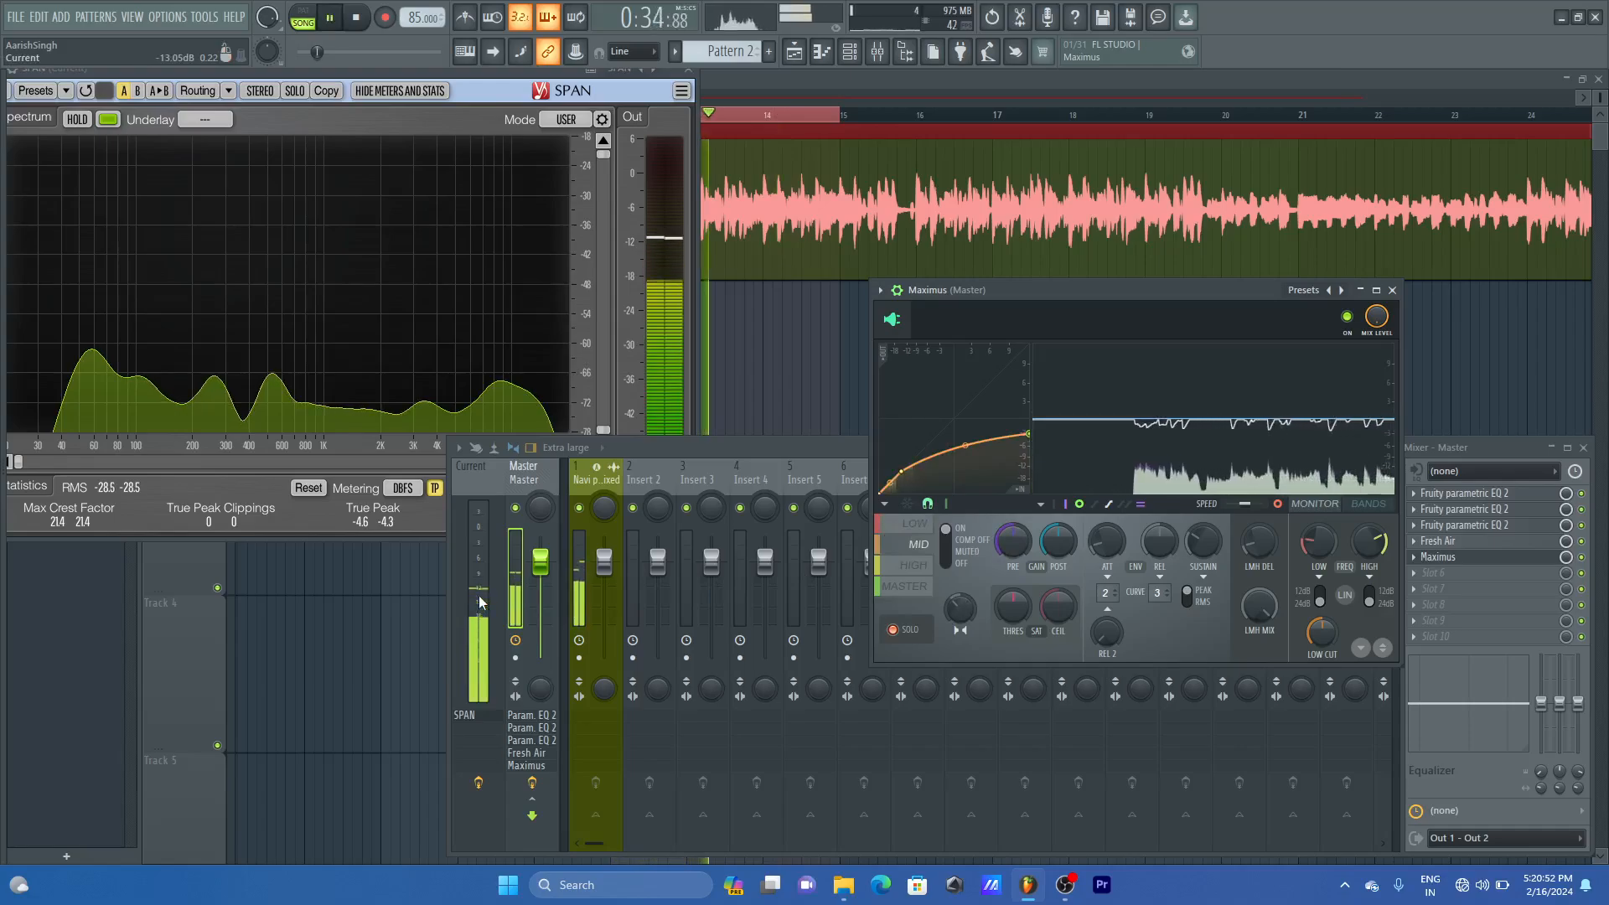
left_click(916, 565)
key("space")
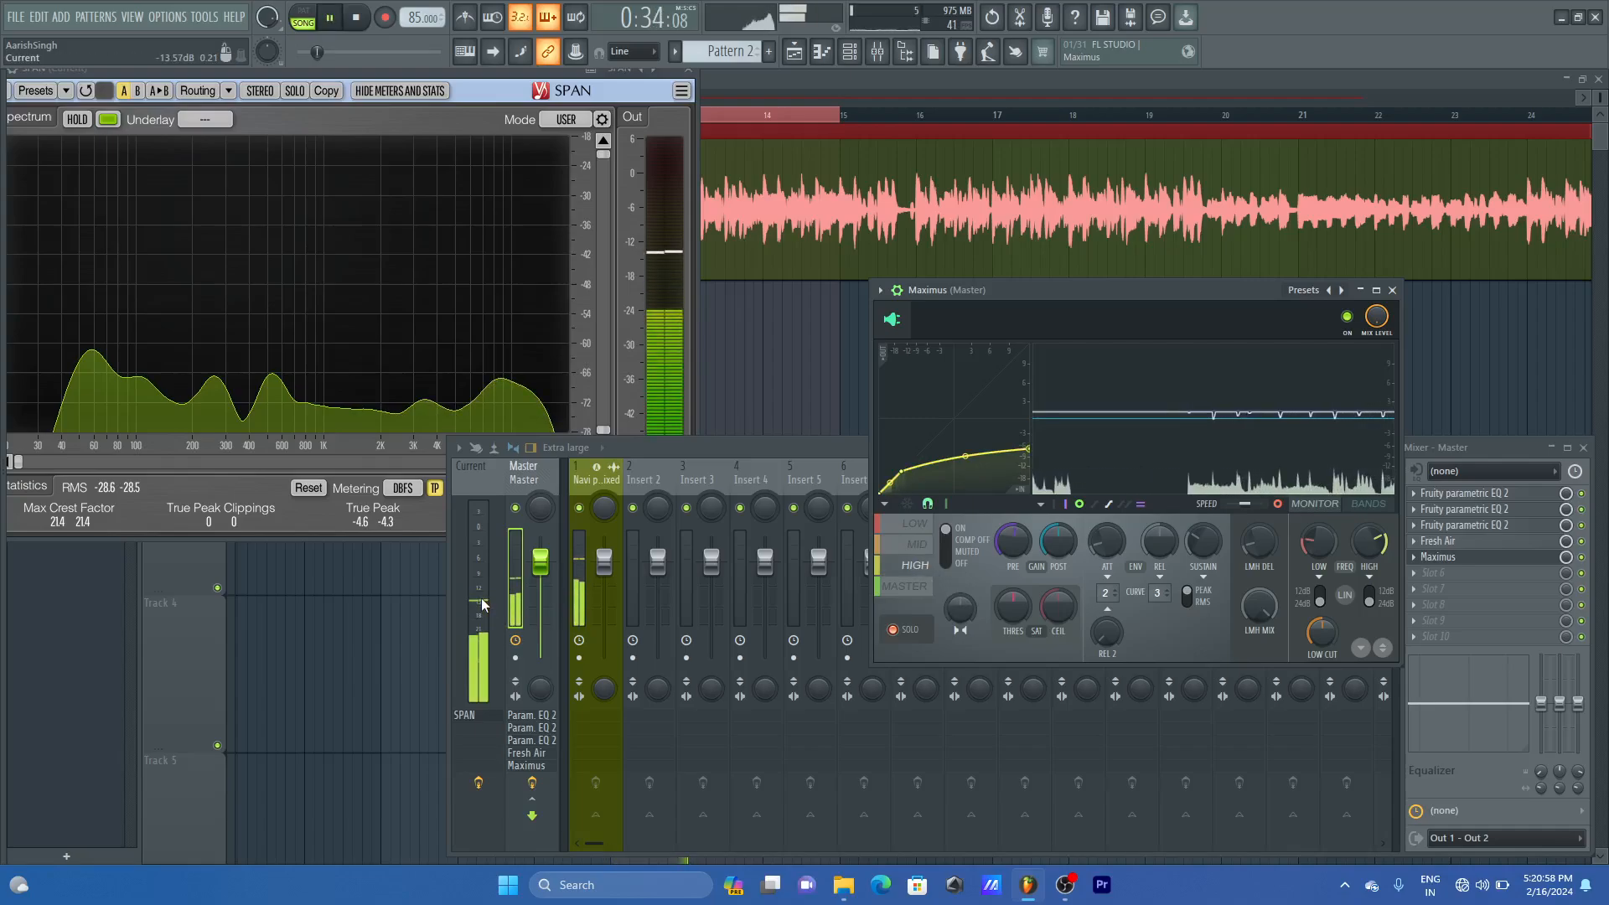
key("space")
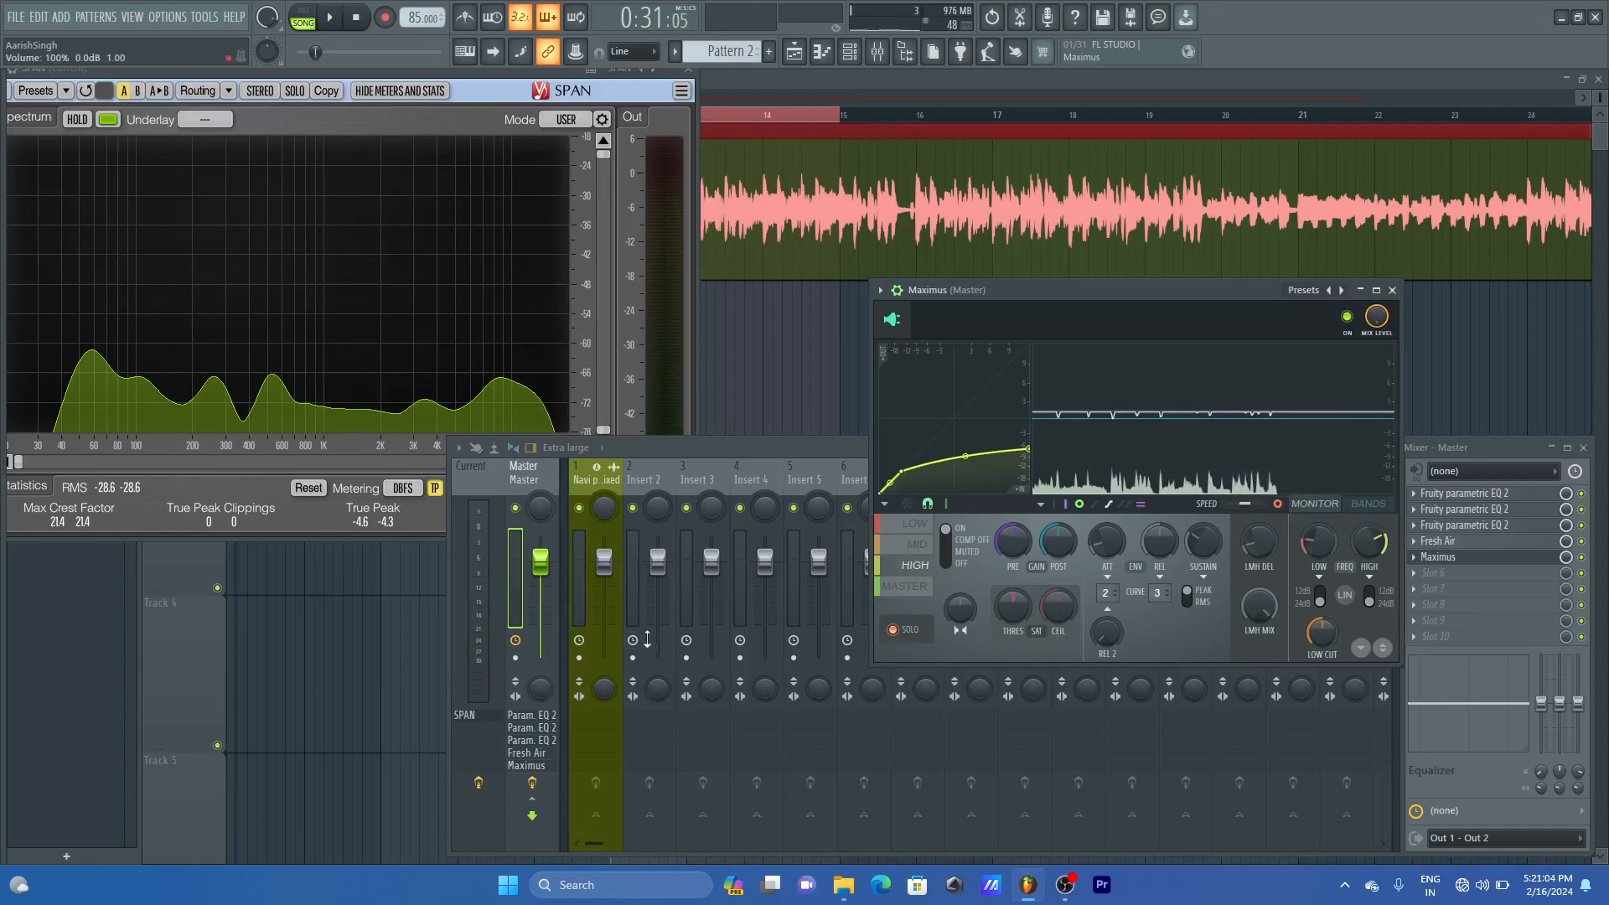
- Select the master band and check its overall level on the mixer's meter against the individual bands
left_click(929, 588)
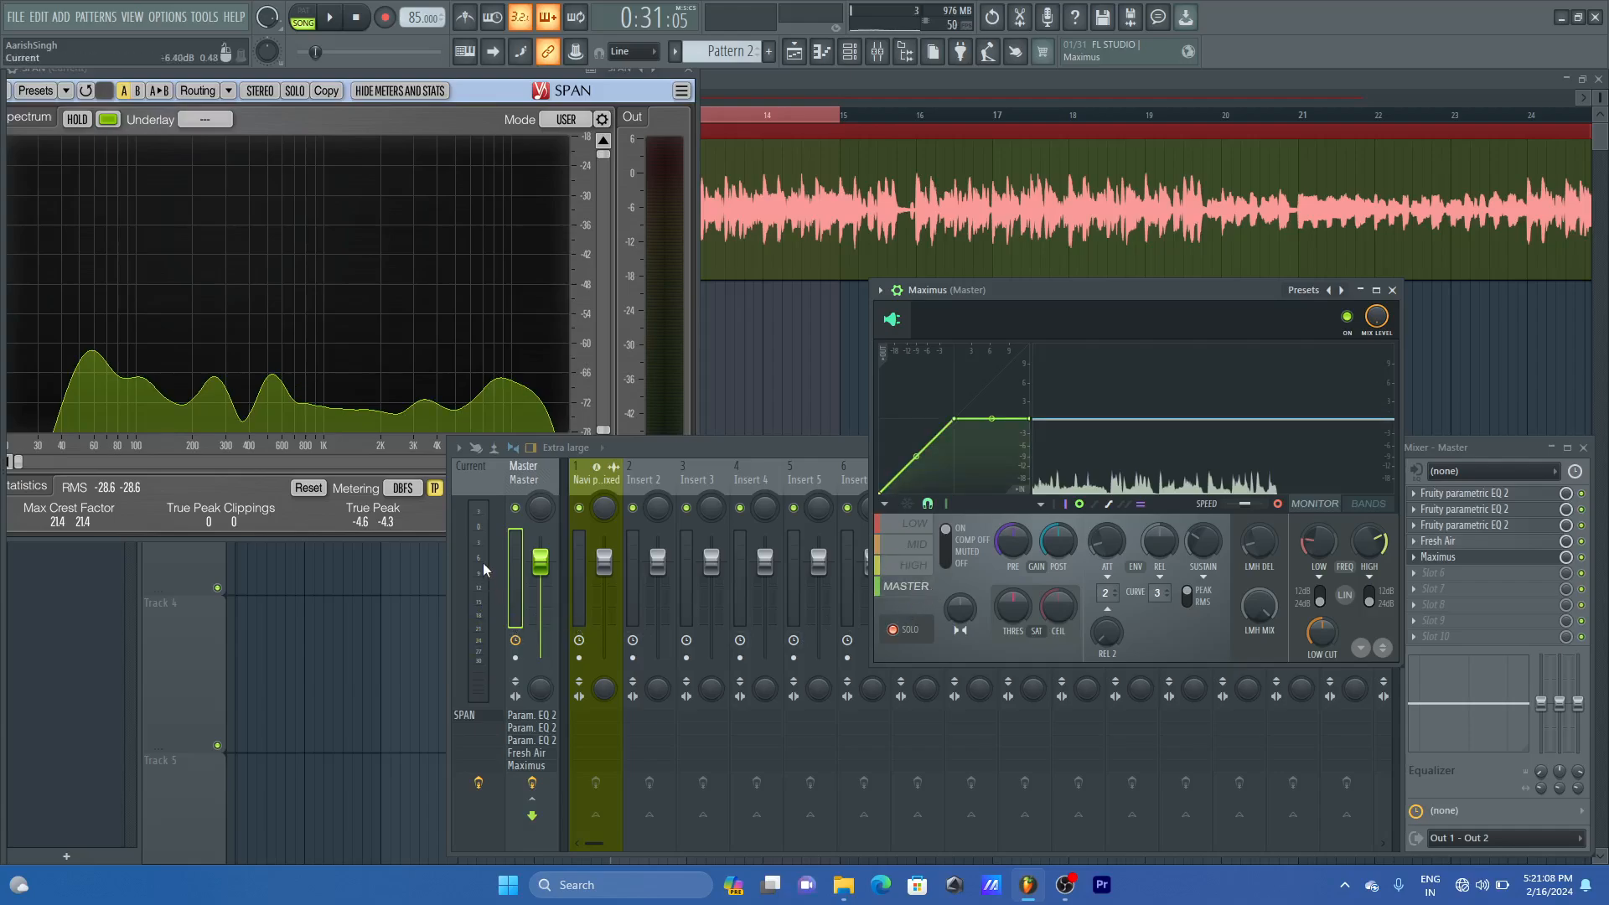
key("space")
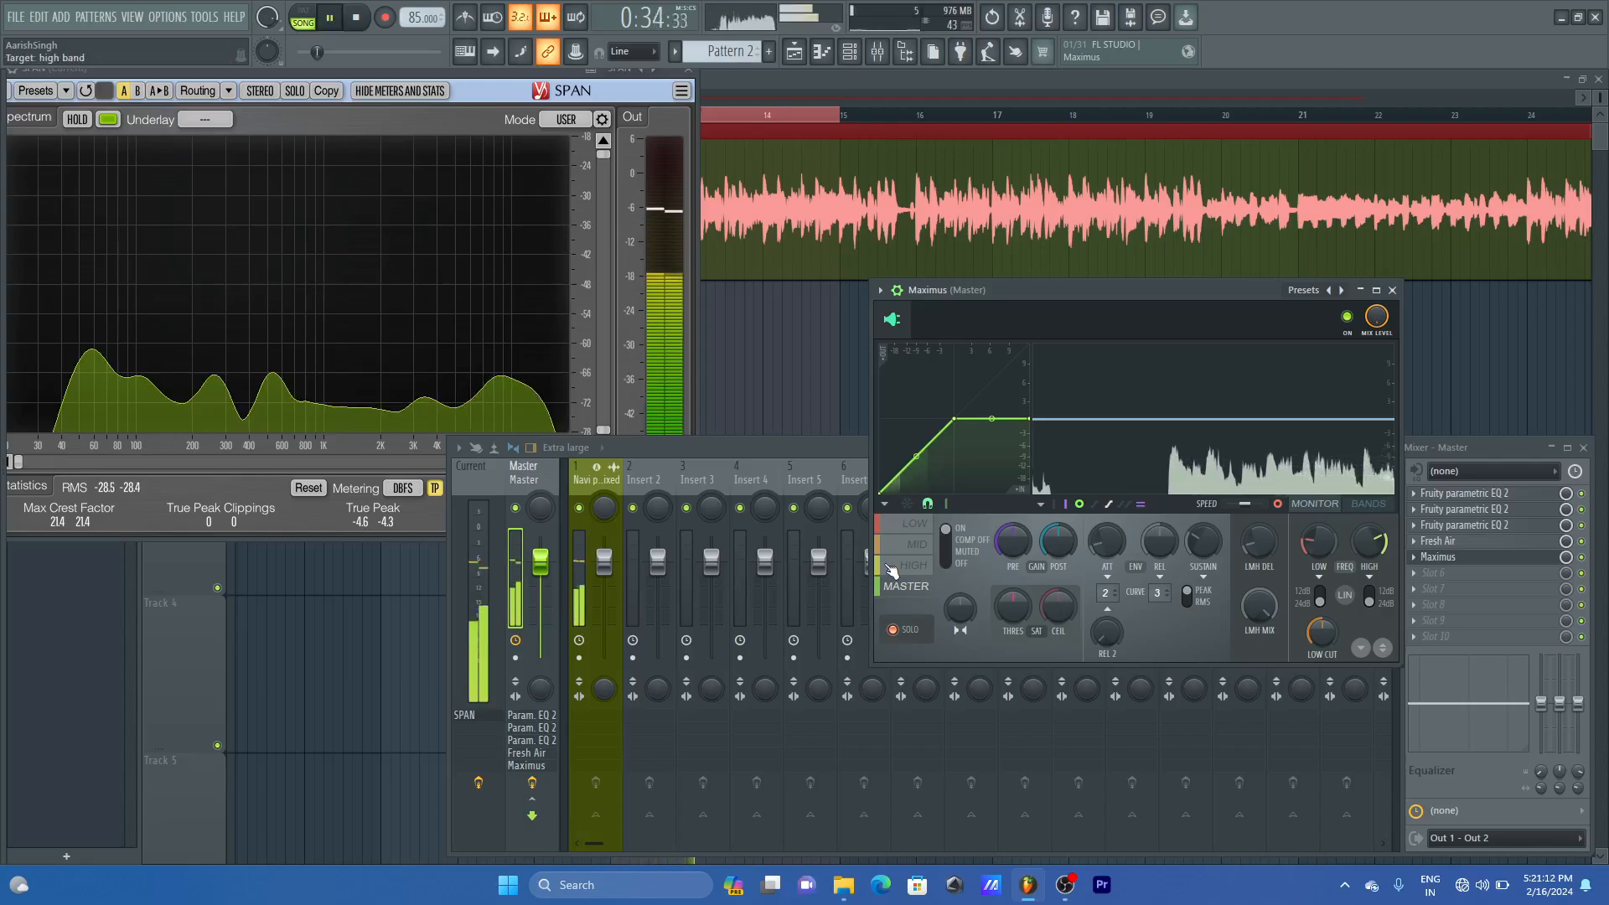
key("space")
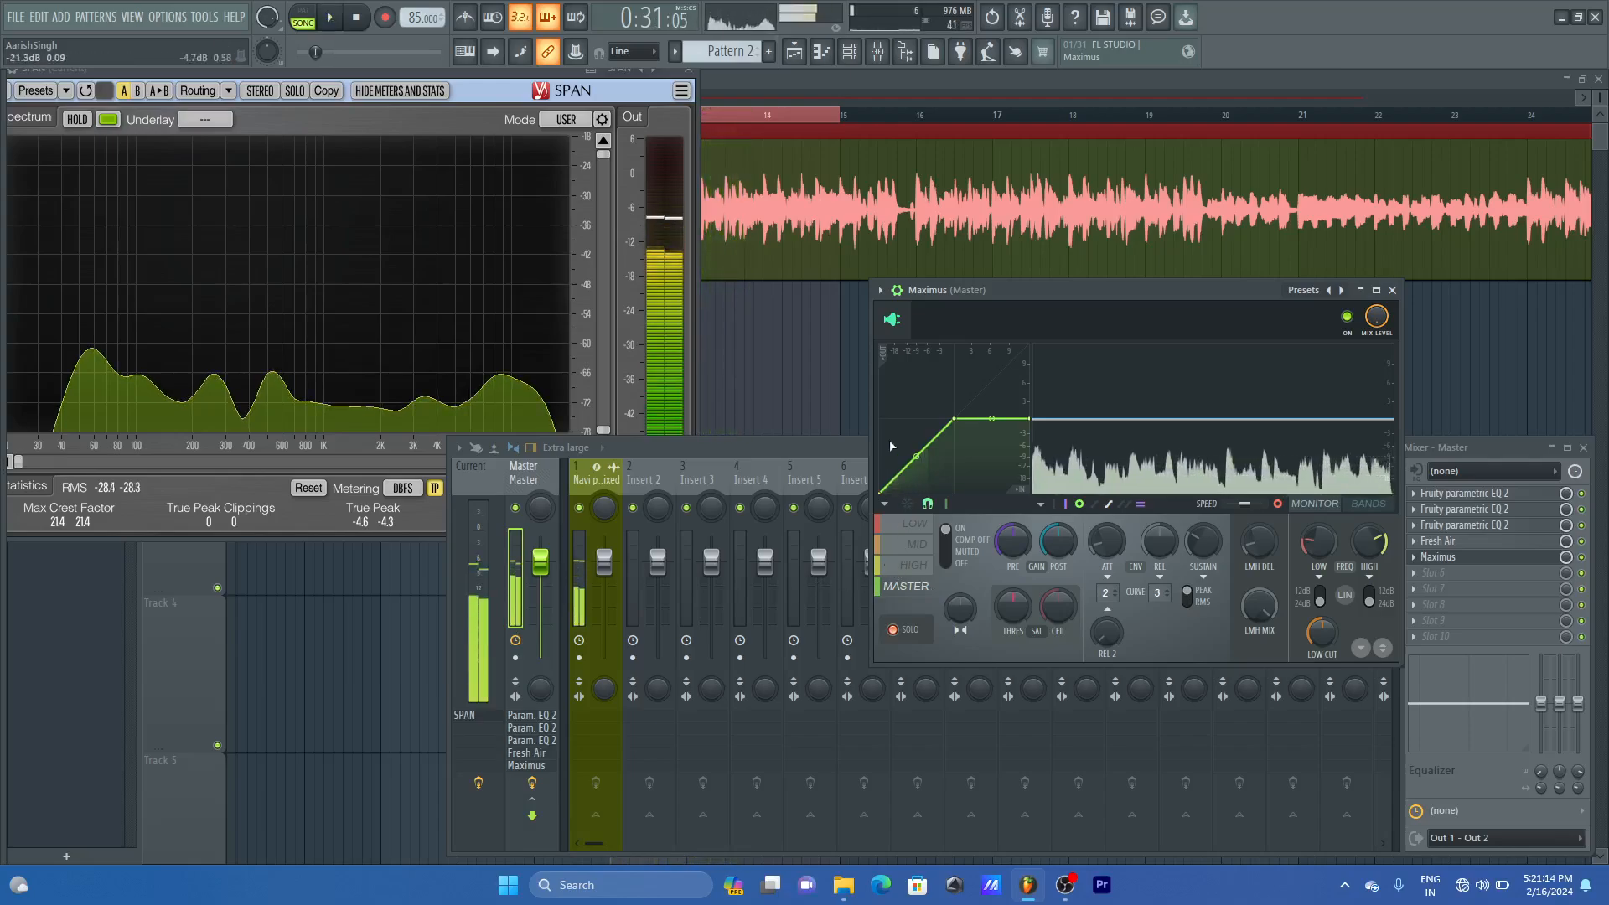
- Listen to the song with Maximus bypassed and switch the effect back on
left_click(1347, 317)
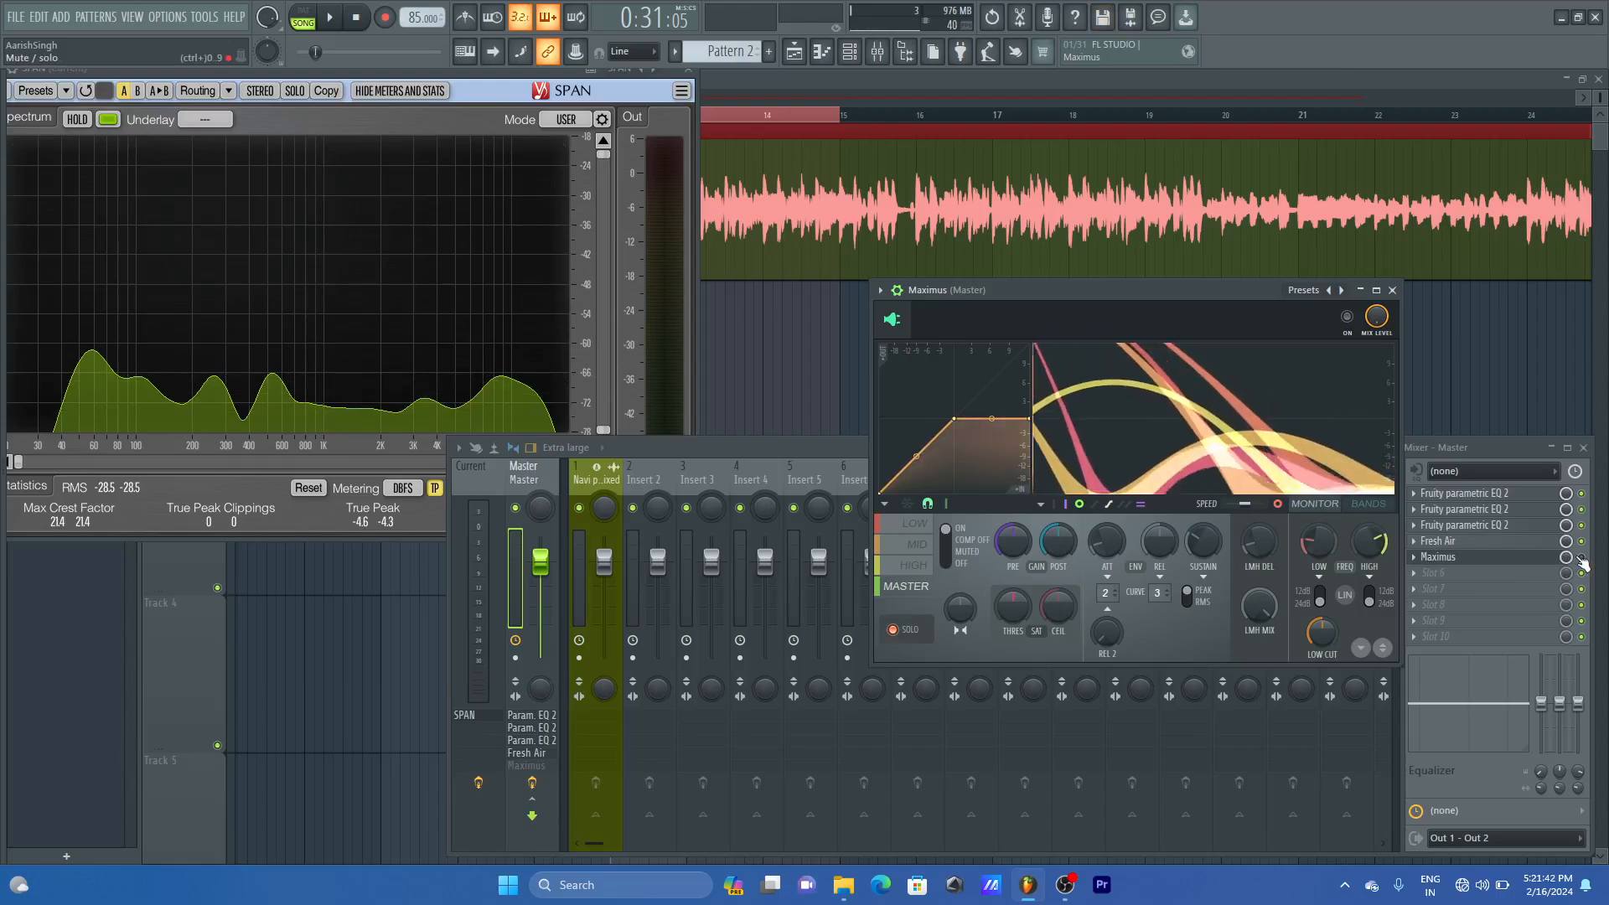
left_click(911, 526)
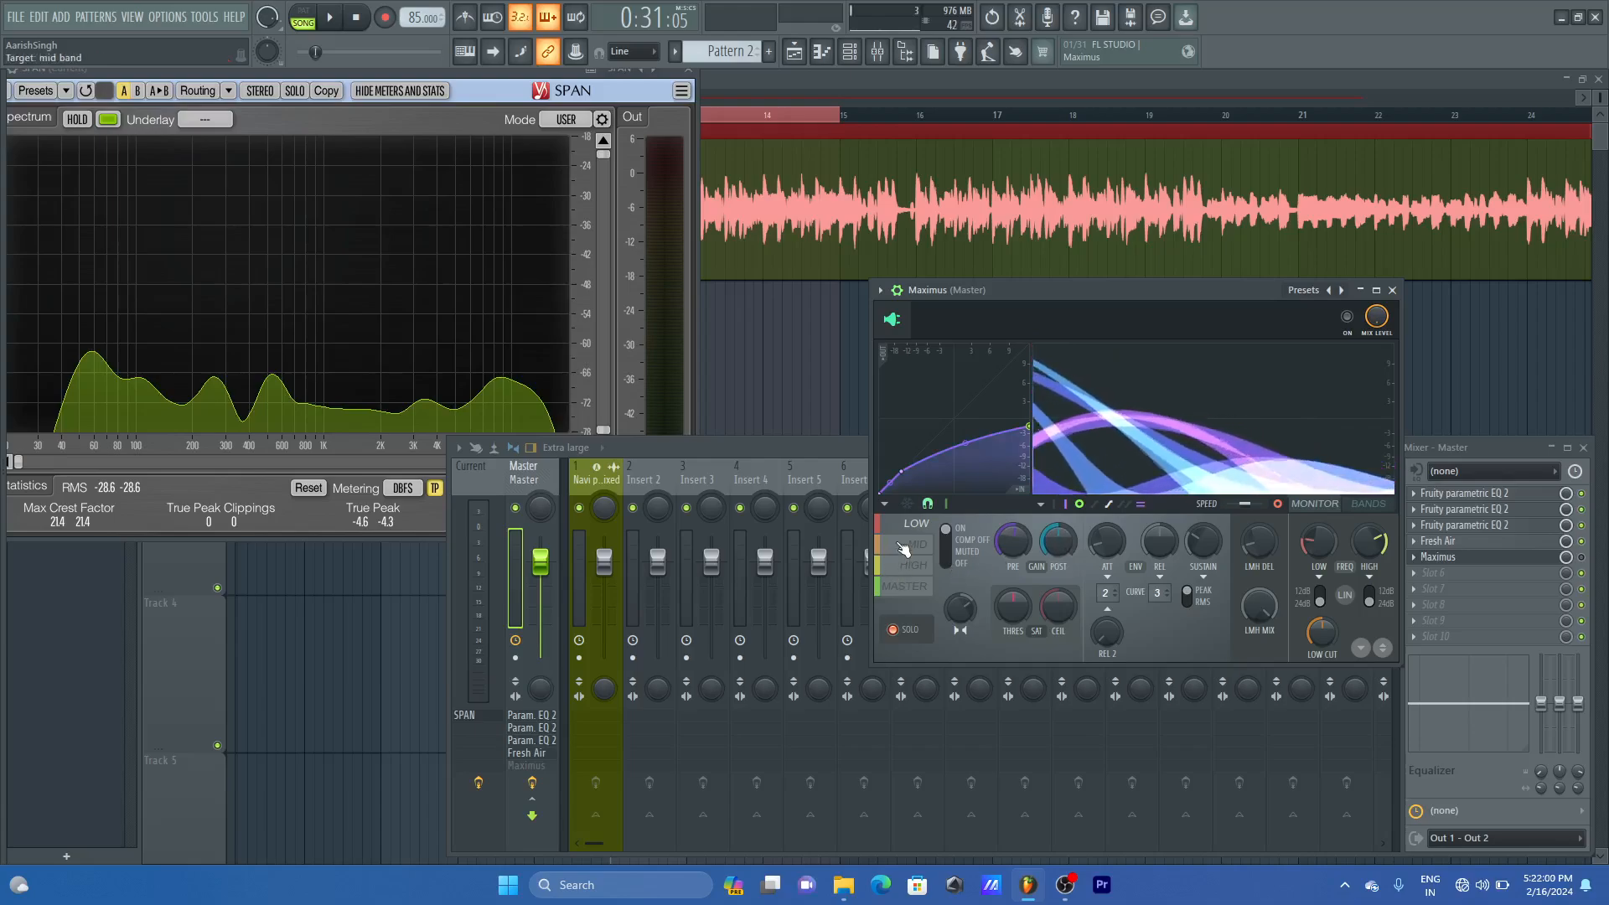
left_click(913, 565)
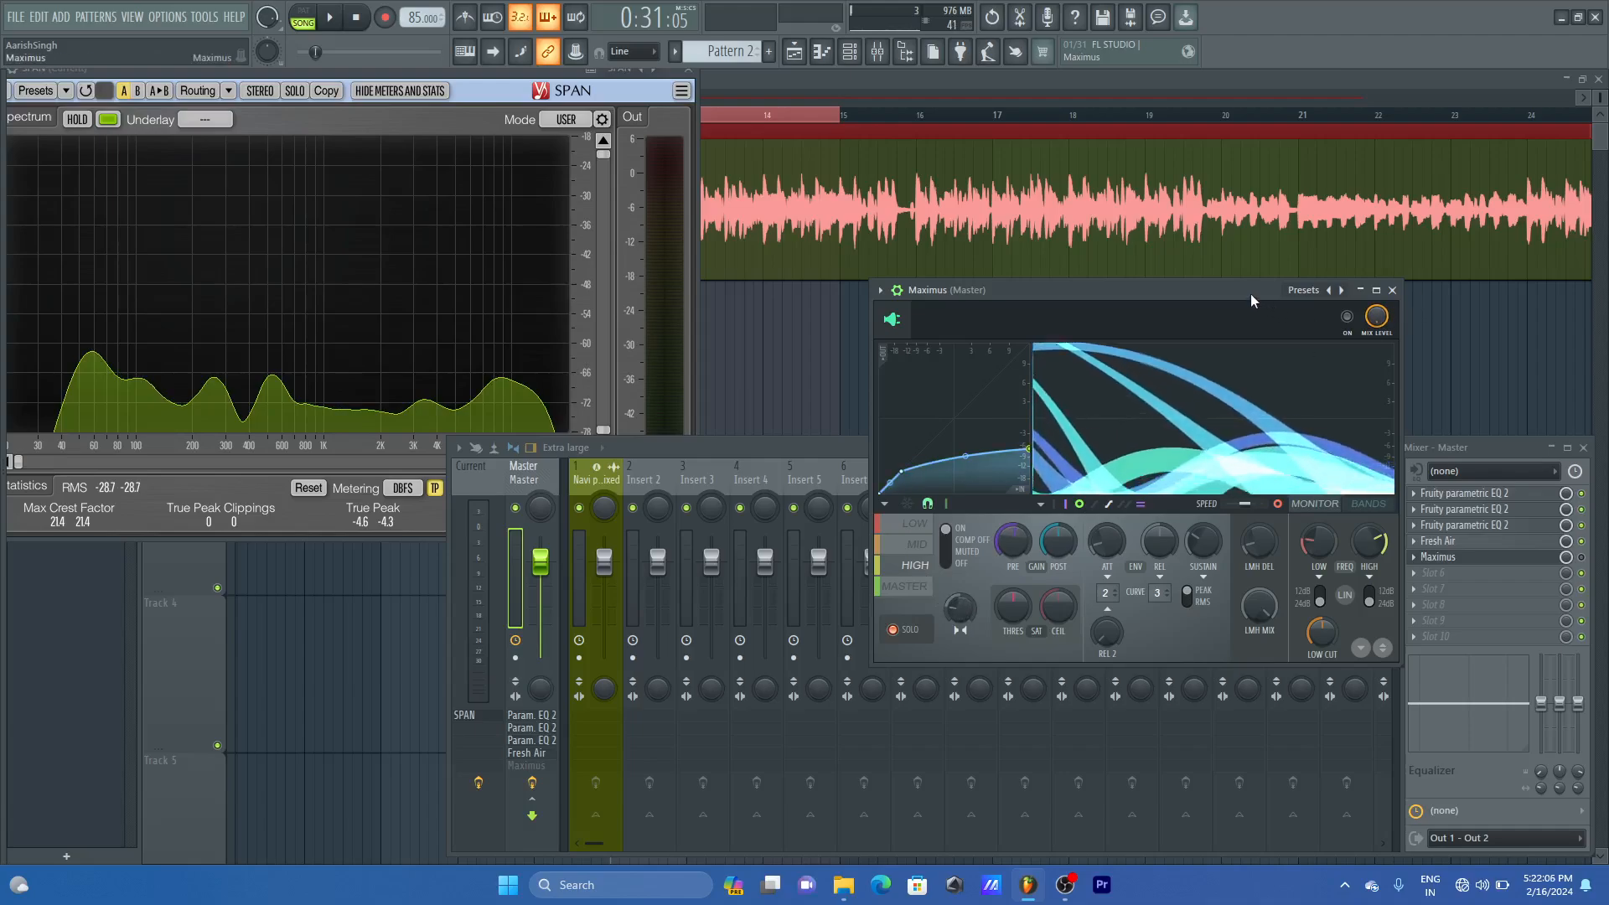
key("space")
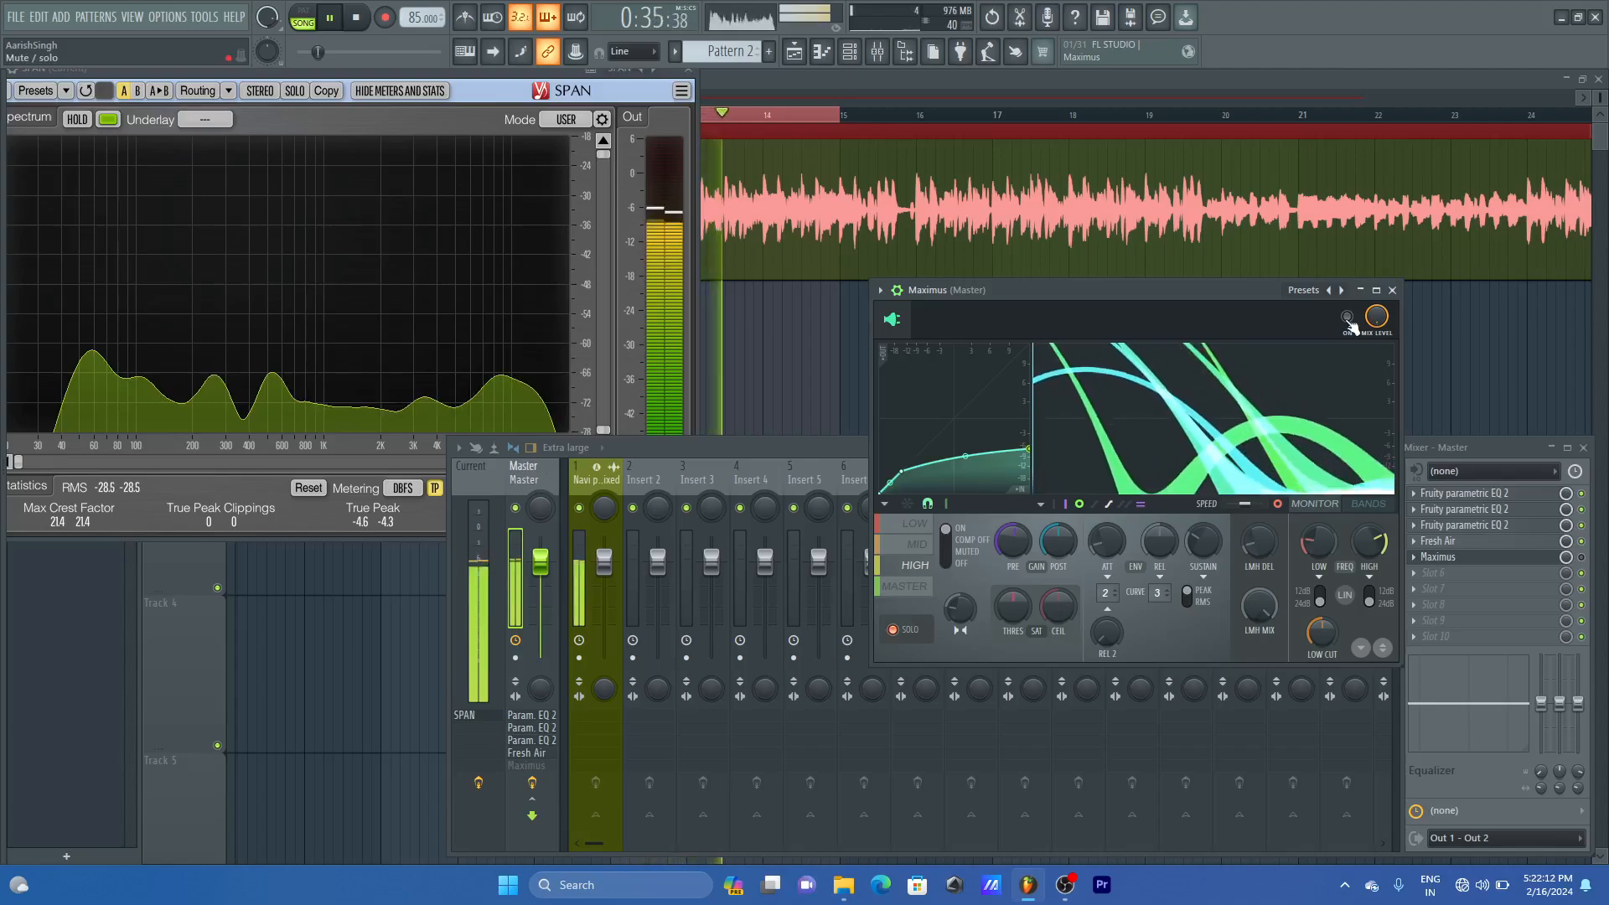
key("space")
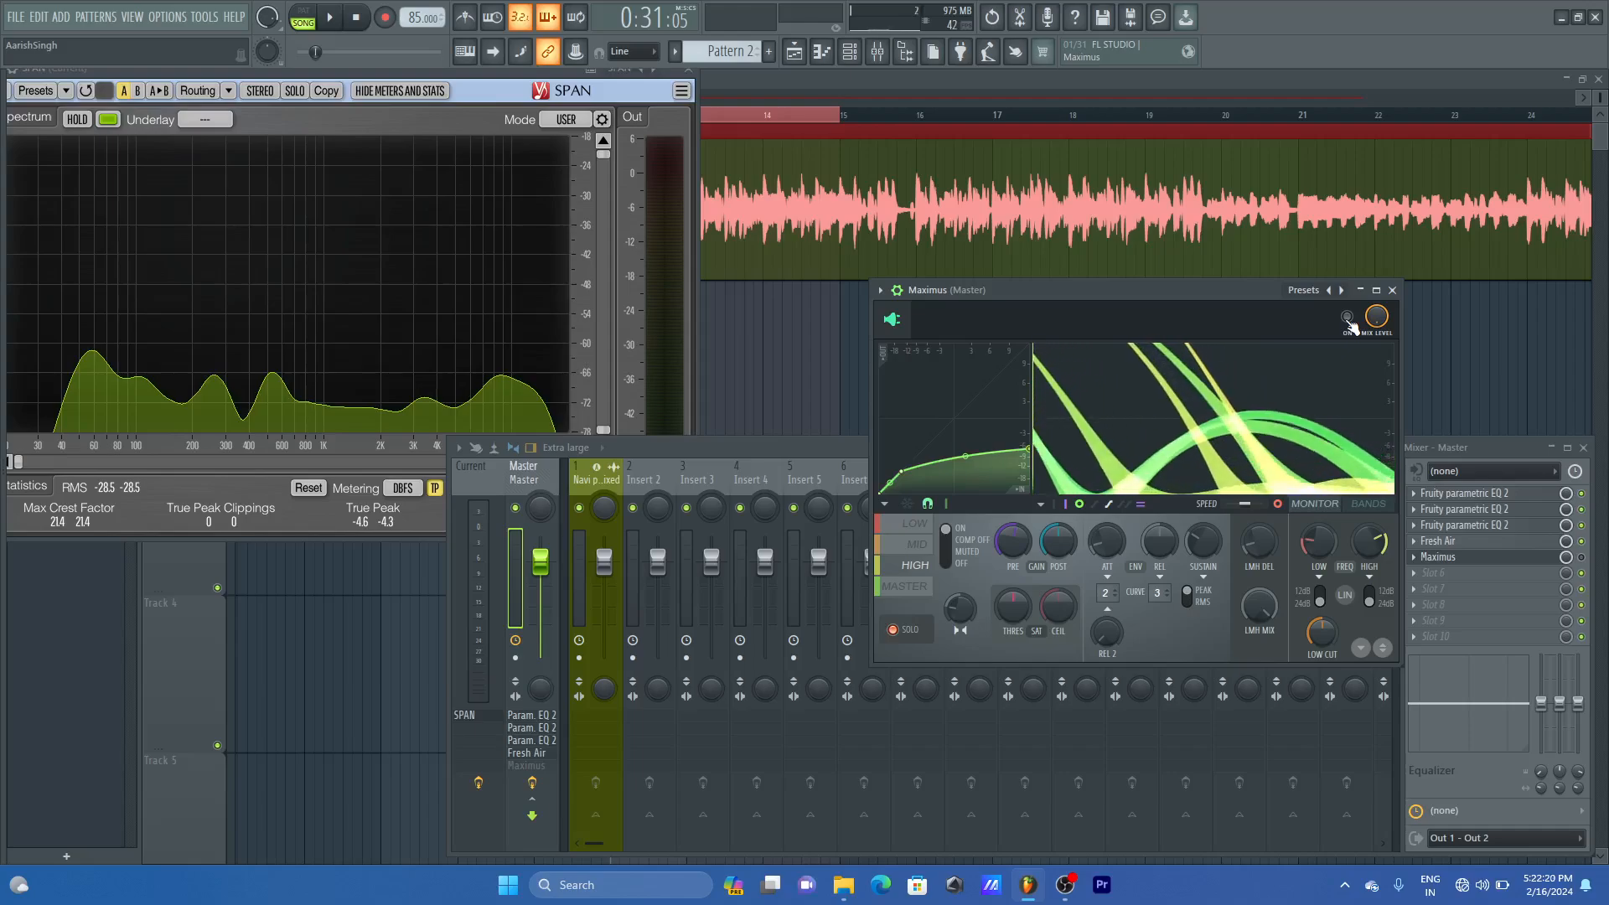
left_click(1377, 291)
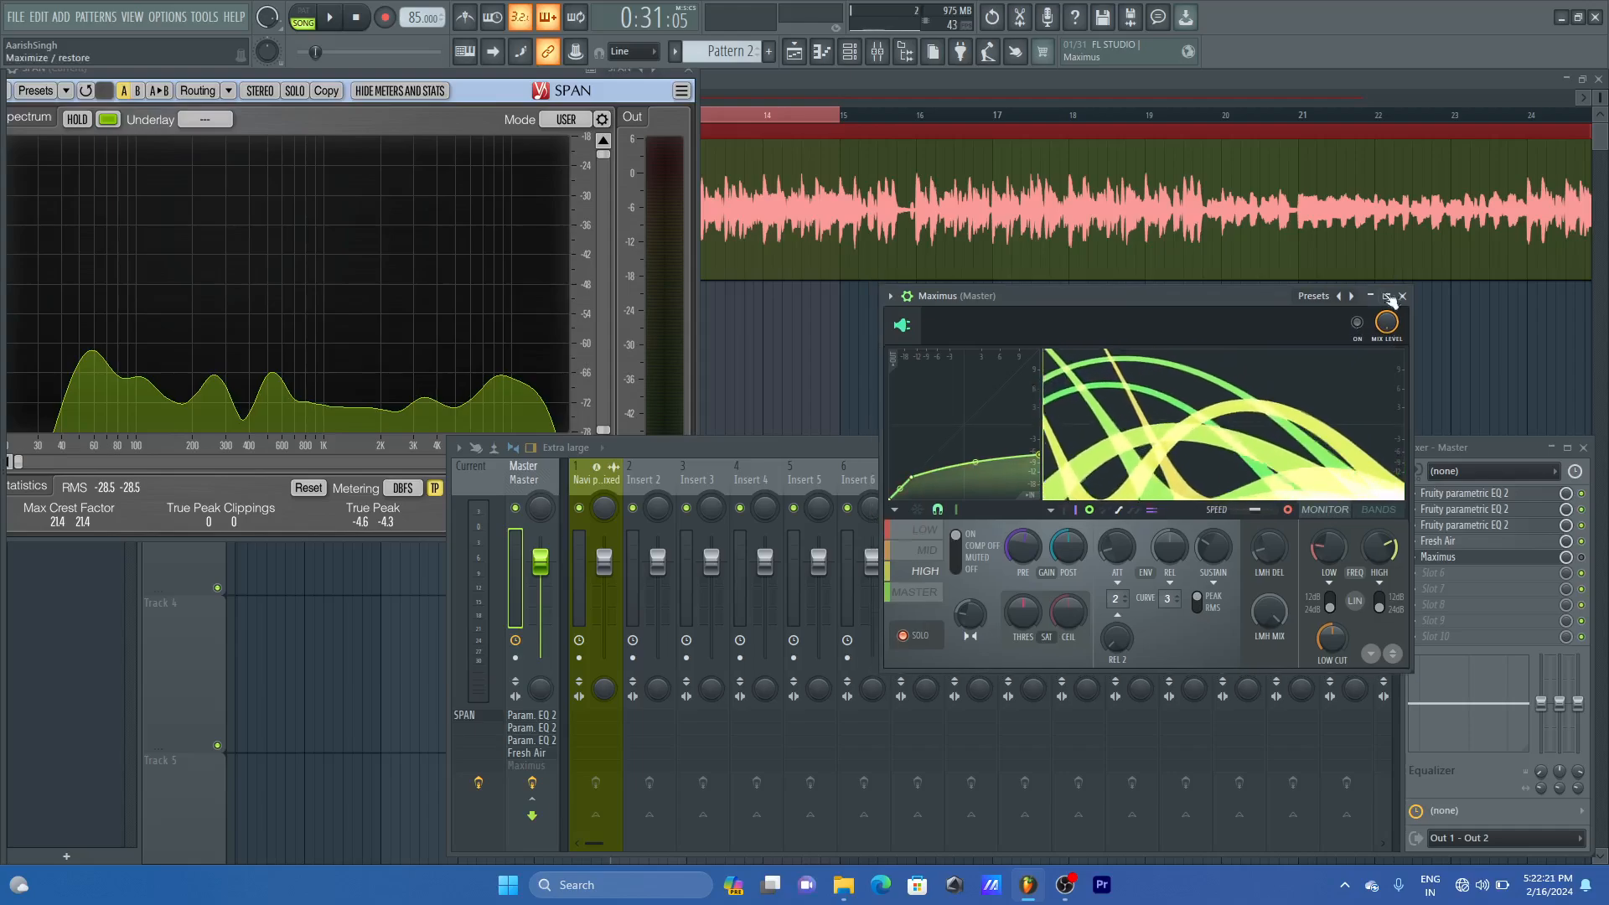
left_click(1358, 323)
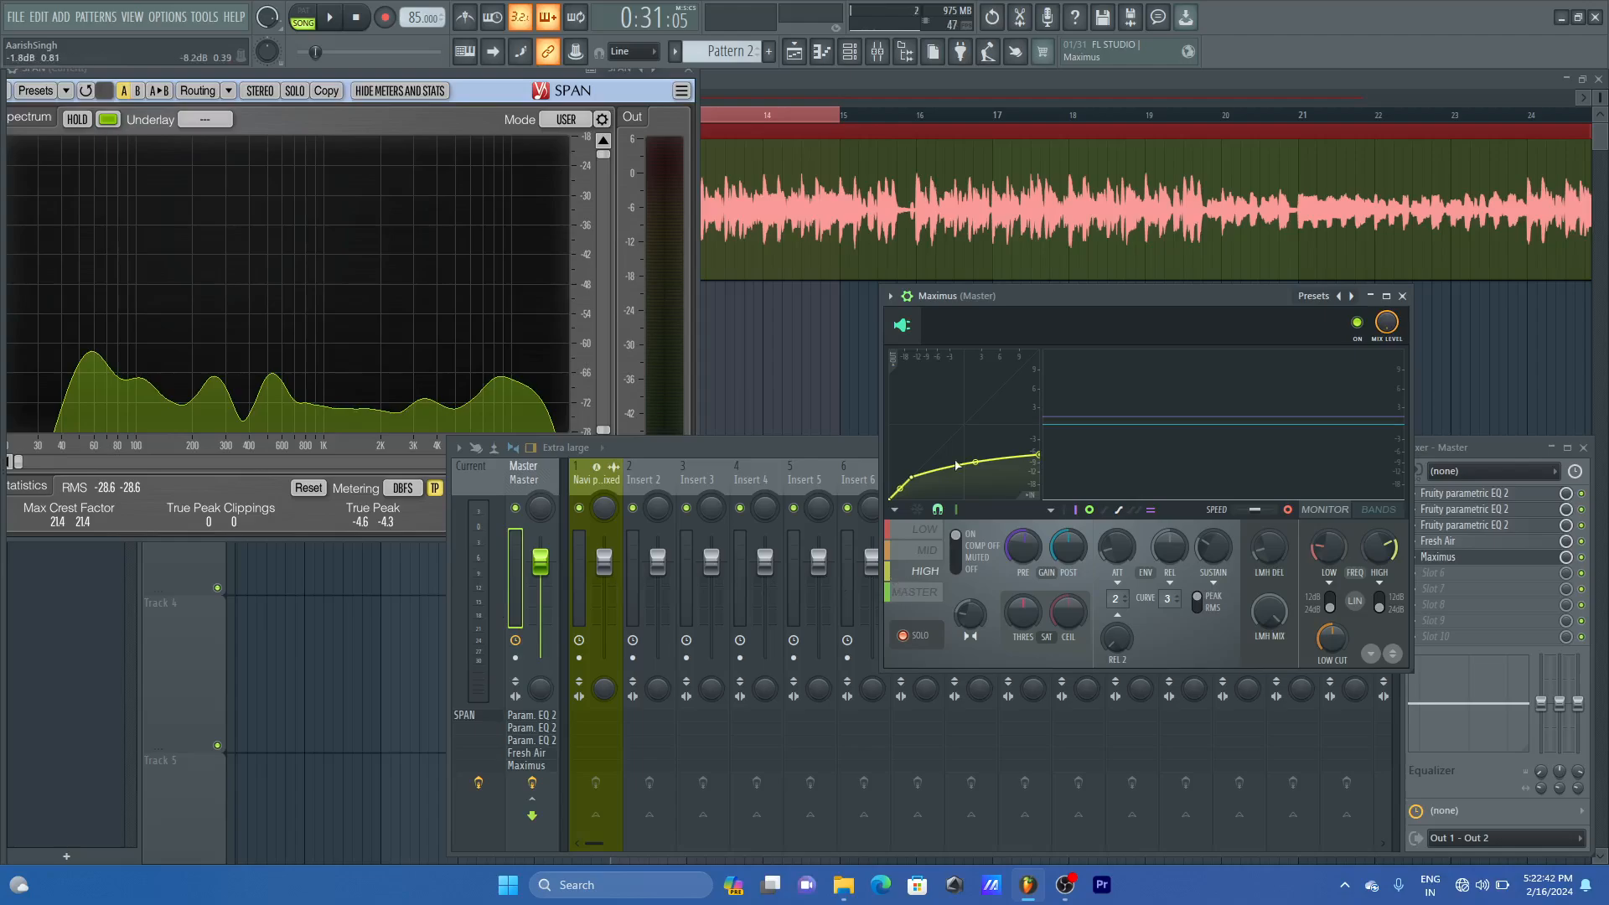
- Audition the high band briefly and compare the master band's sound with Maximus bypassed and enabled during playback
key("space")
key("space")
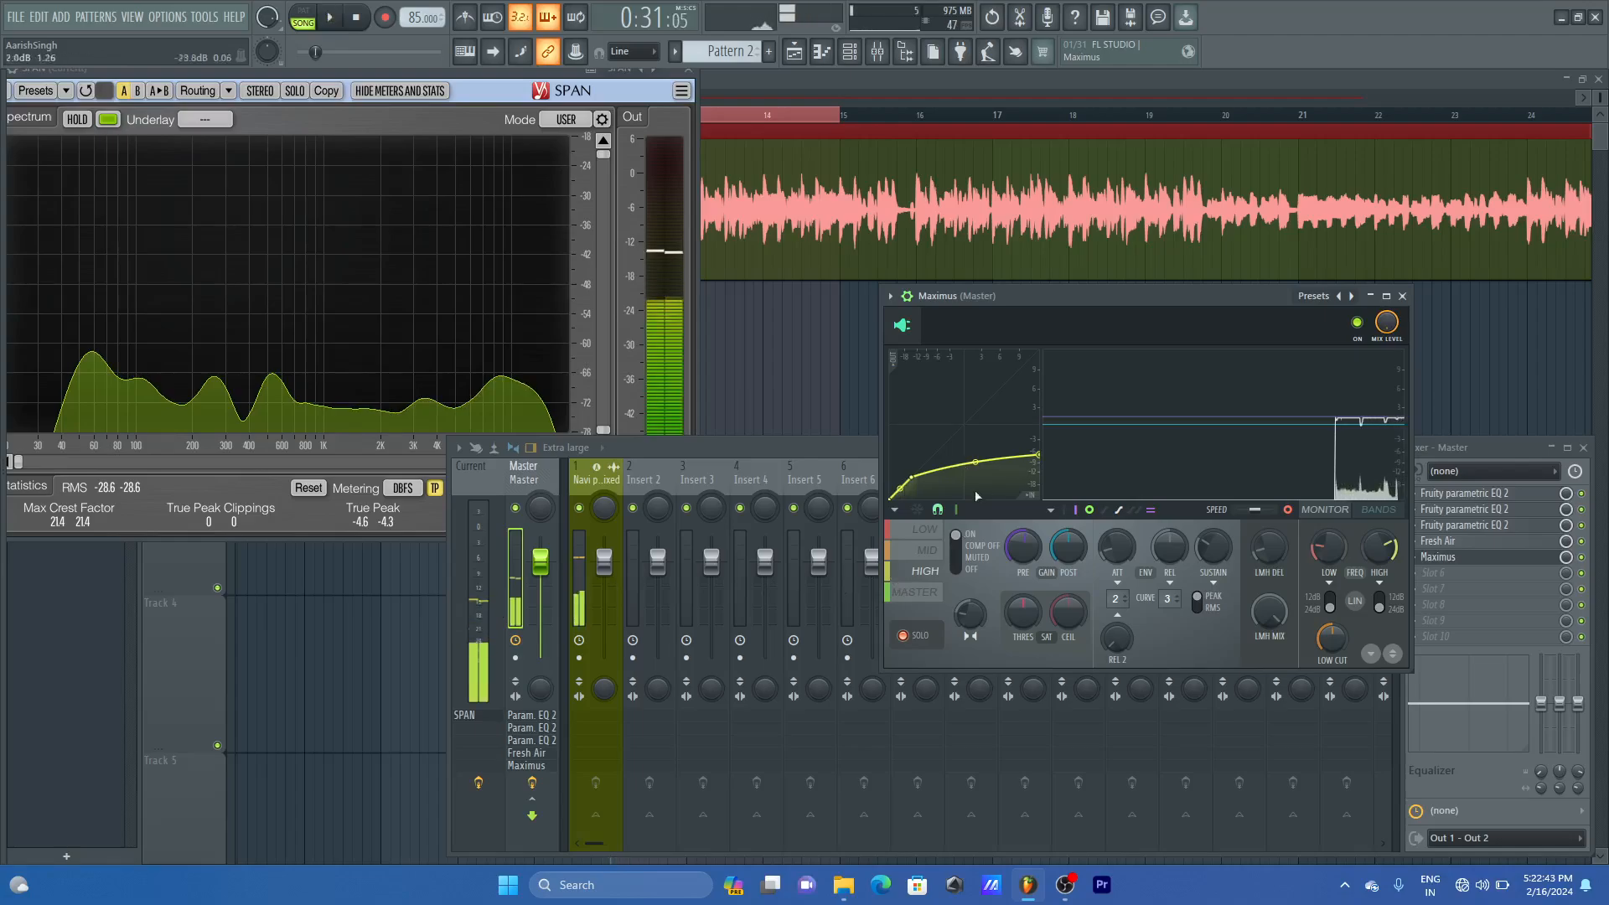
left_click(926, 600)
key("space")
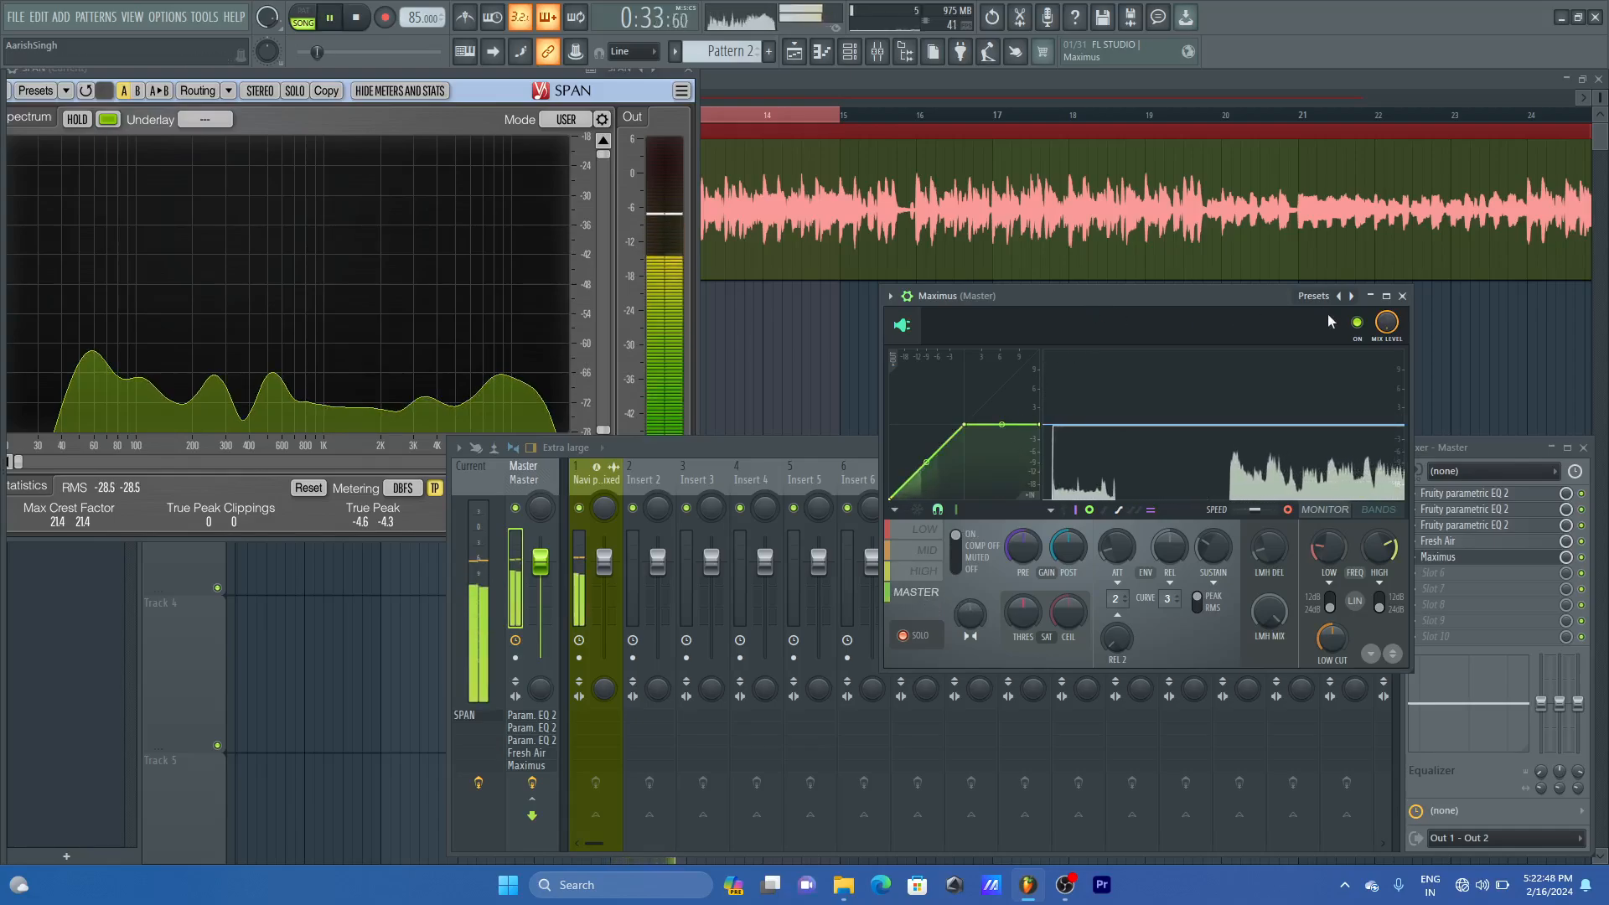
left_click(1357, 323)
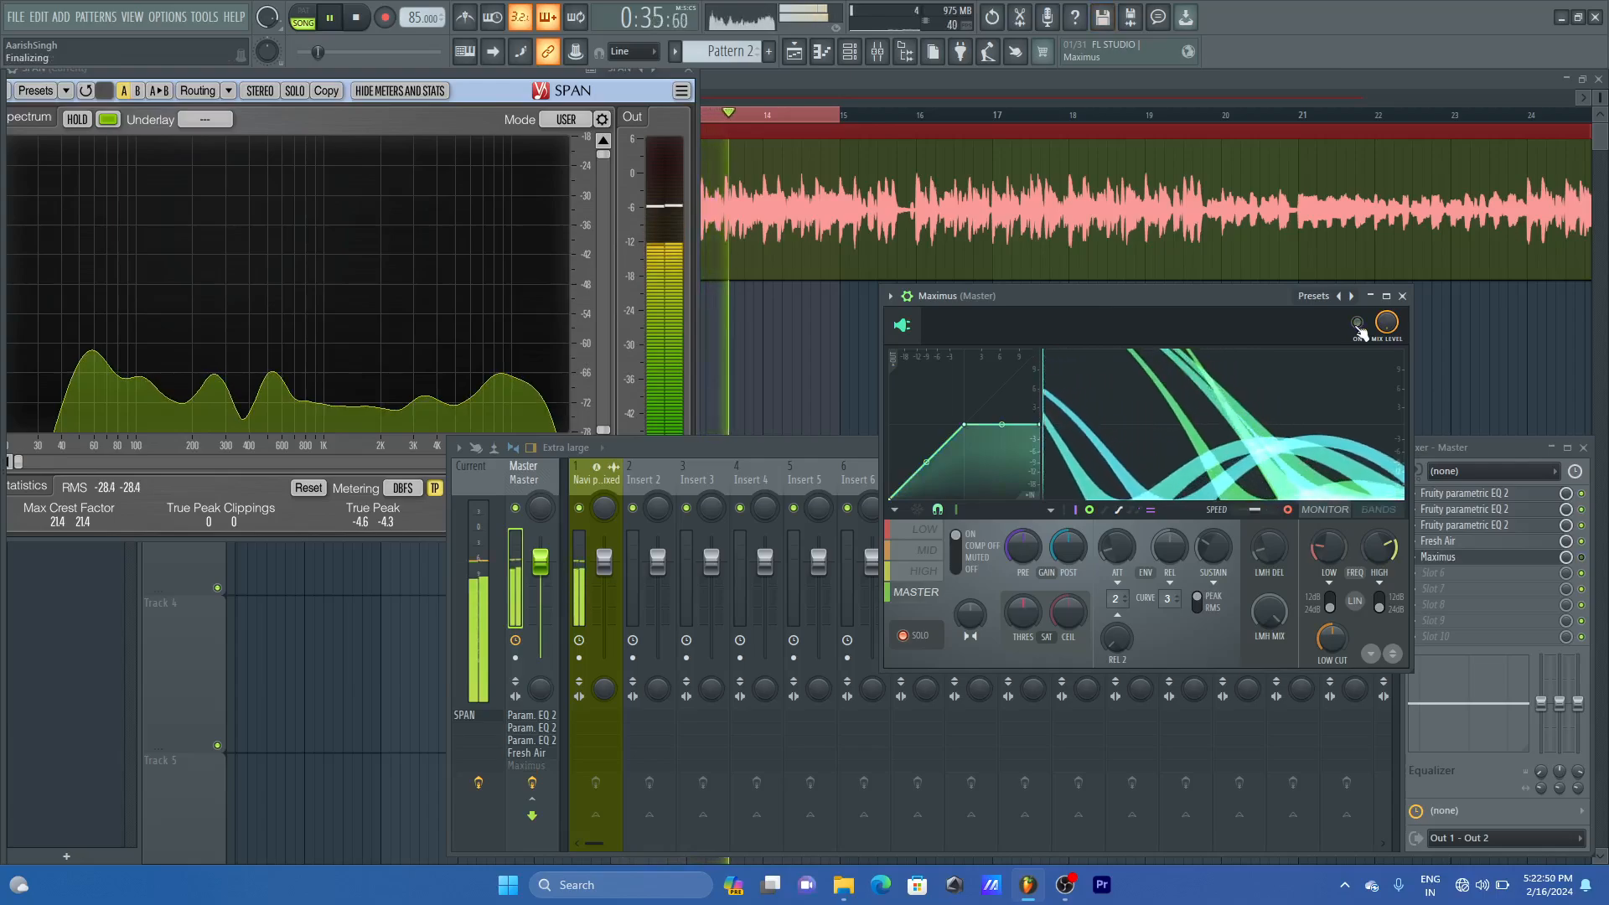
left_click(1358, 325)
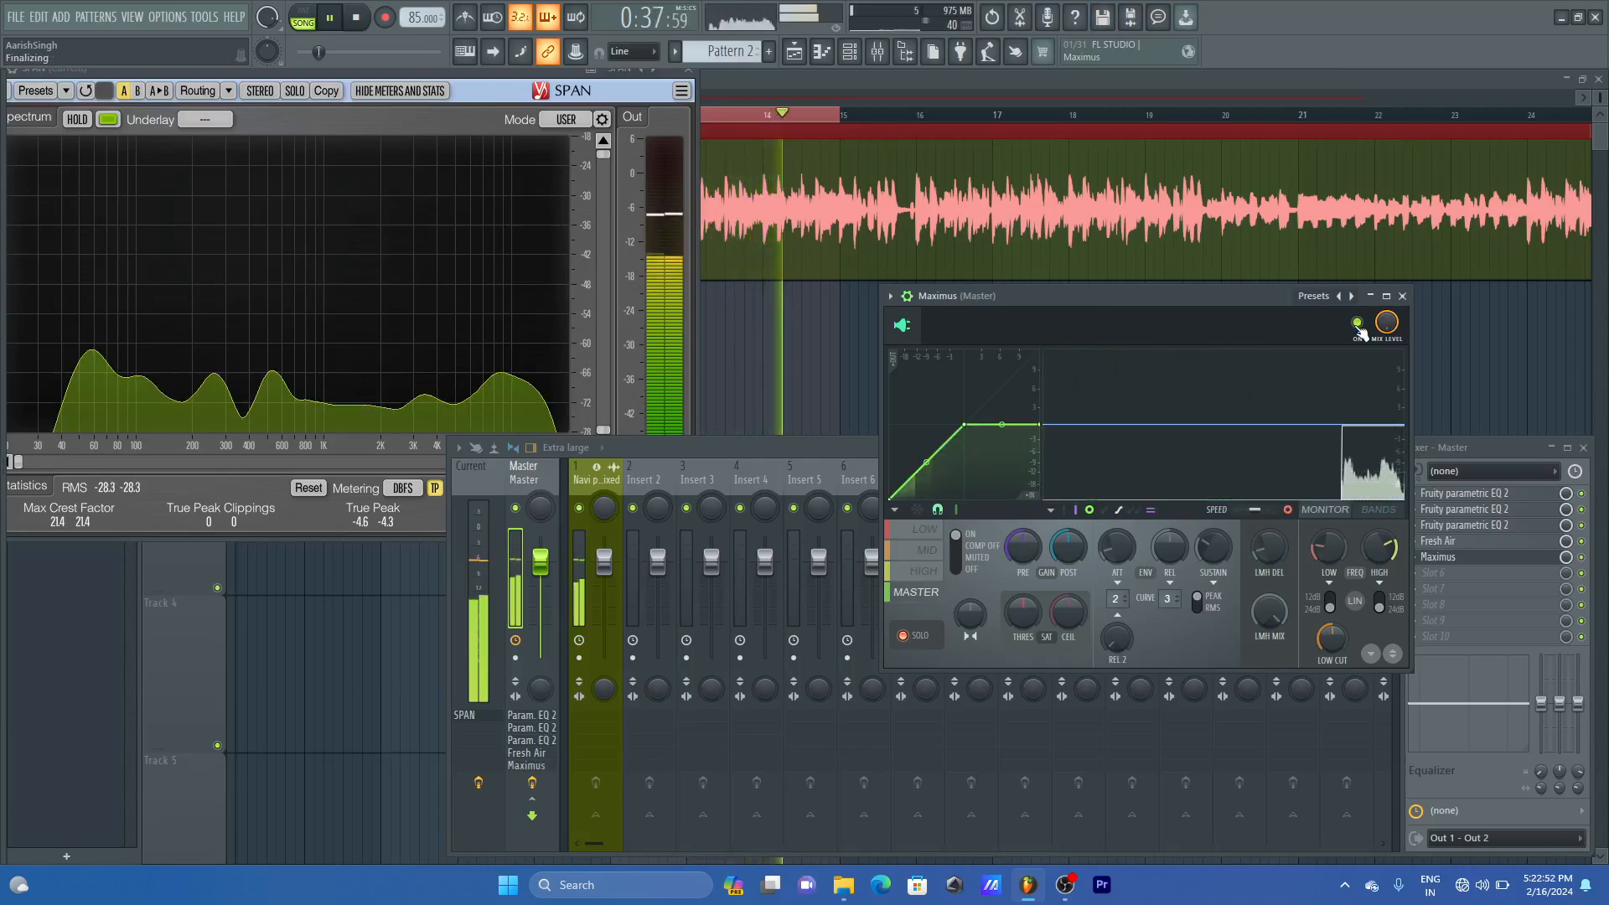
key("space")
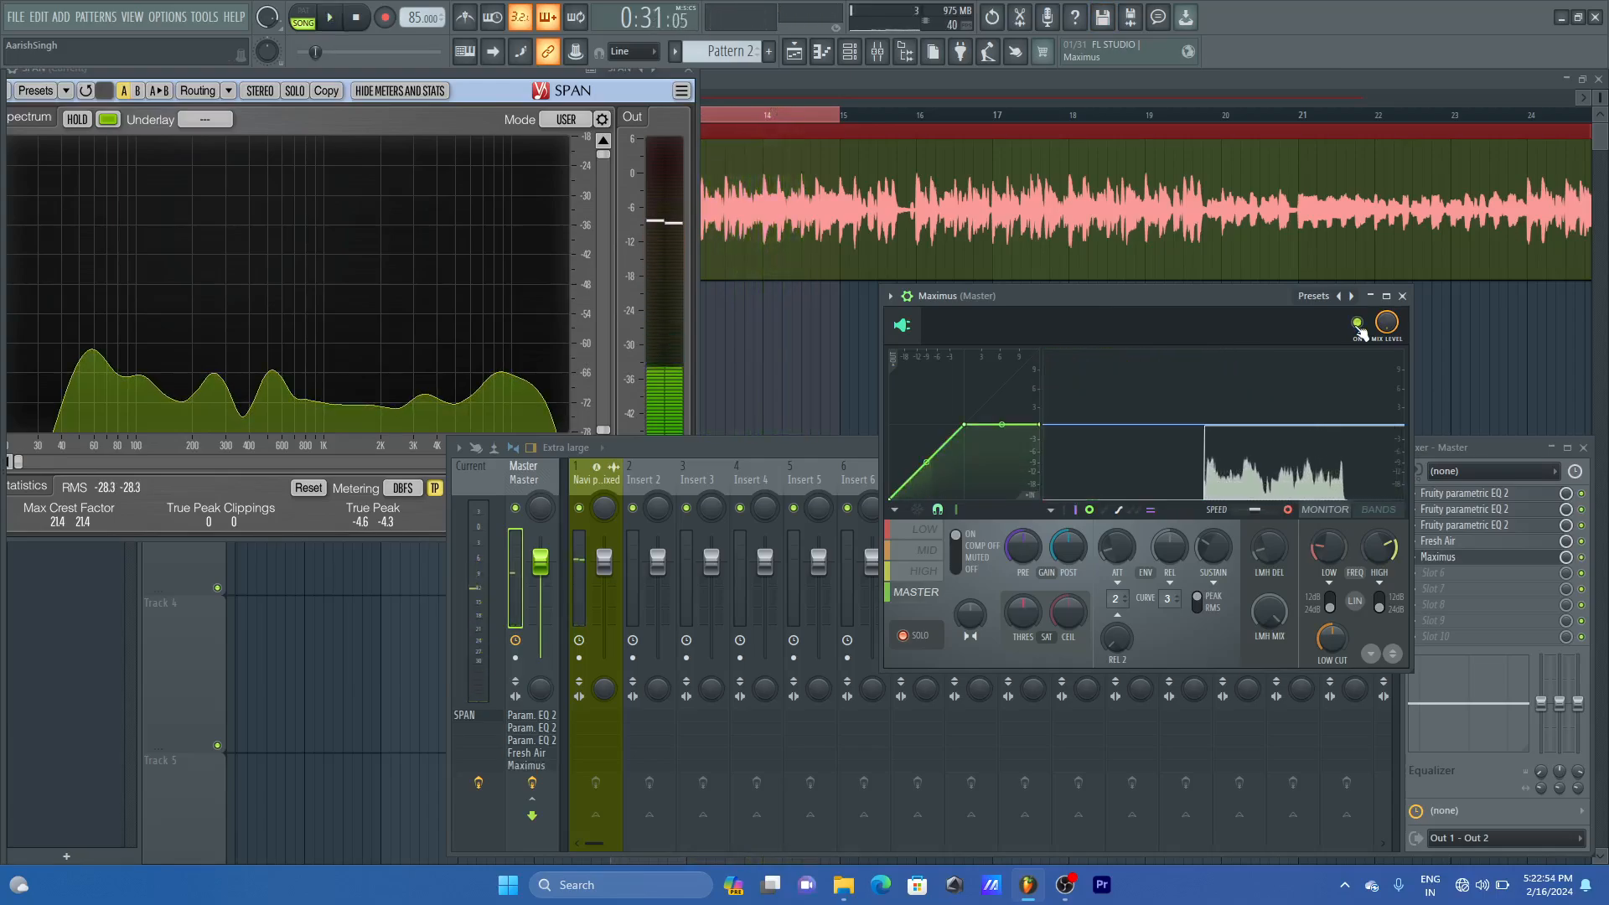
- Set the high band's stereo separation to about 56% separated while monitoring SPAN's correlation meter during playback
left_click(927, 572)
left_click_drag(971, 617, 971, 587)
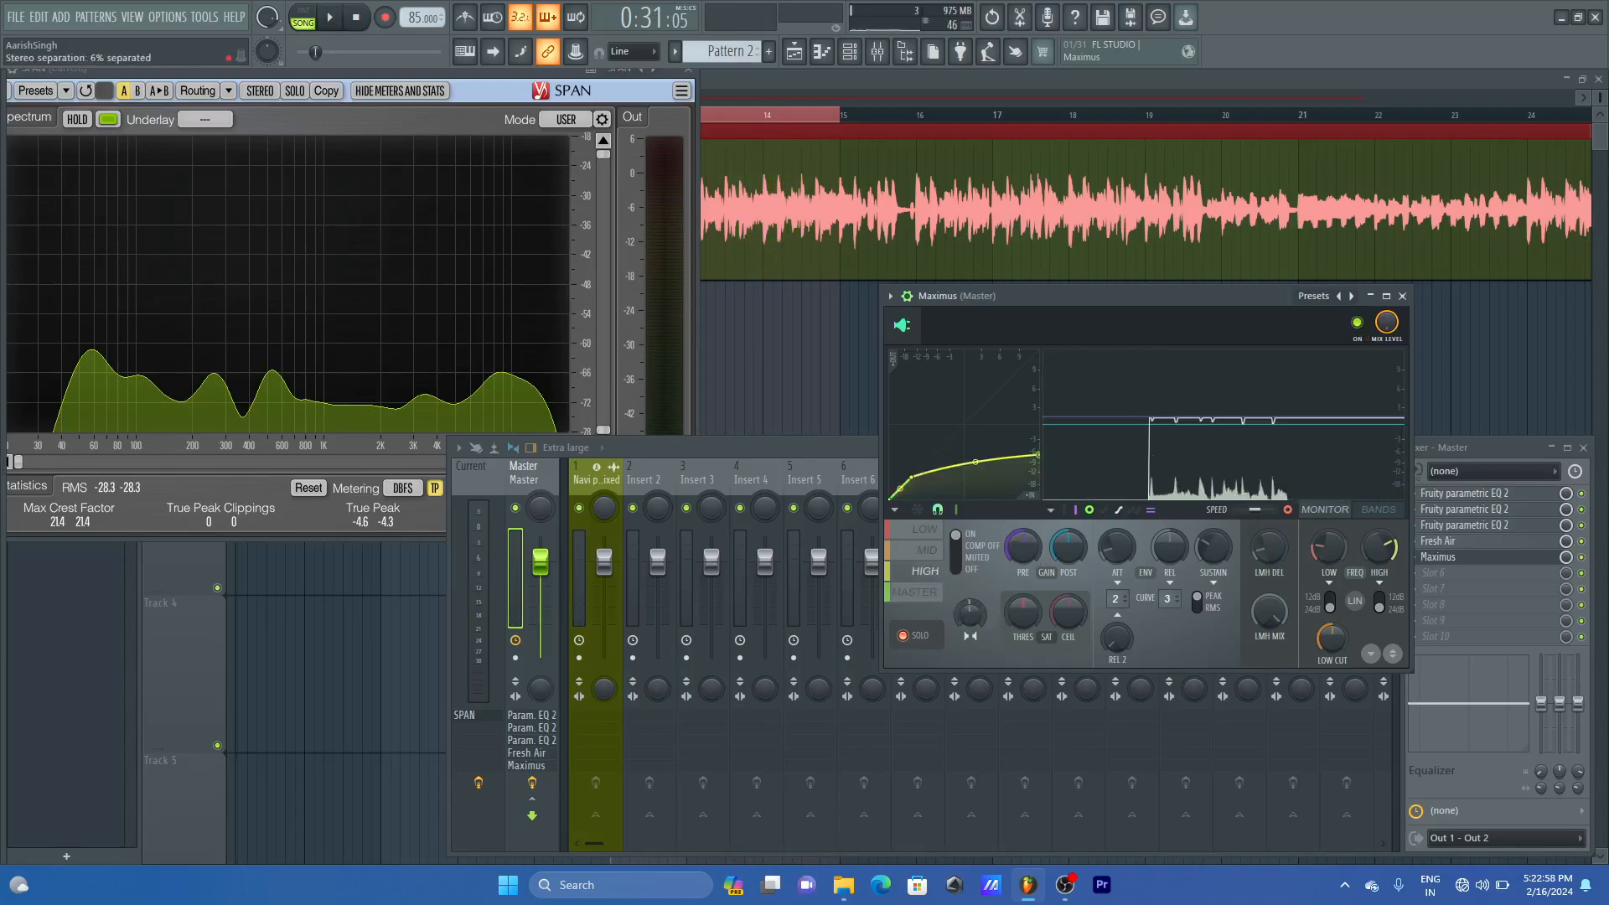
key("space")
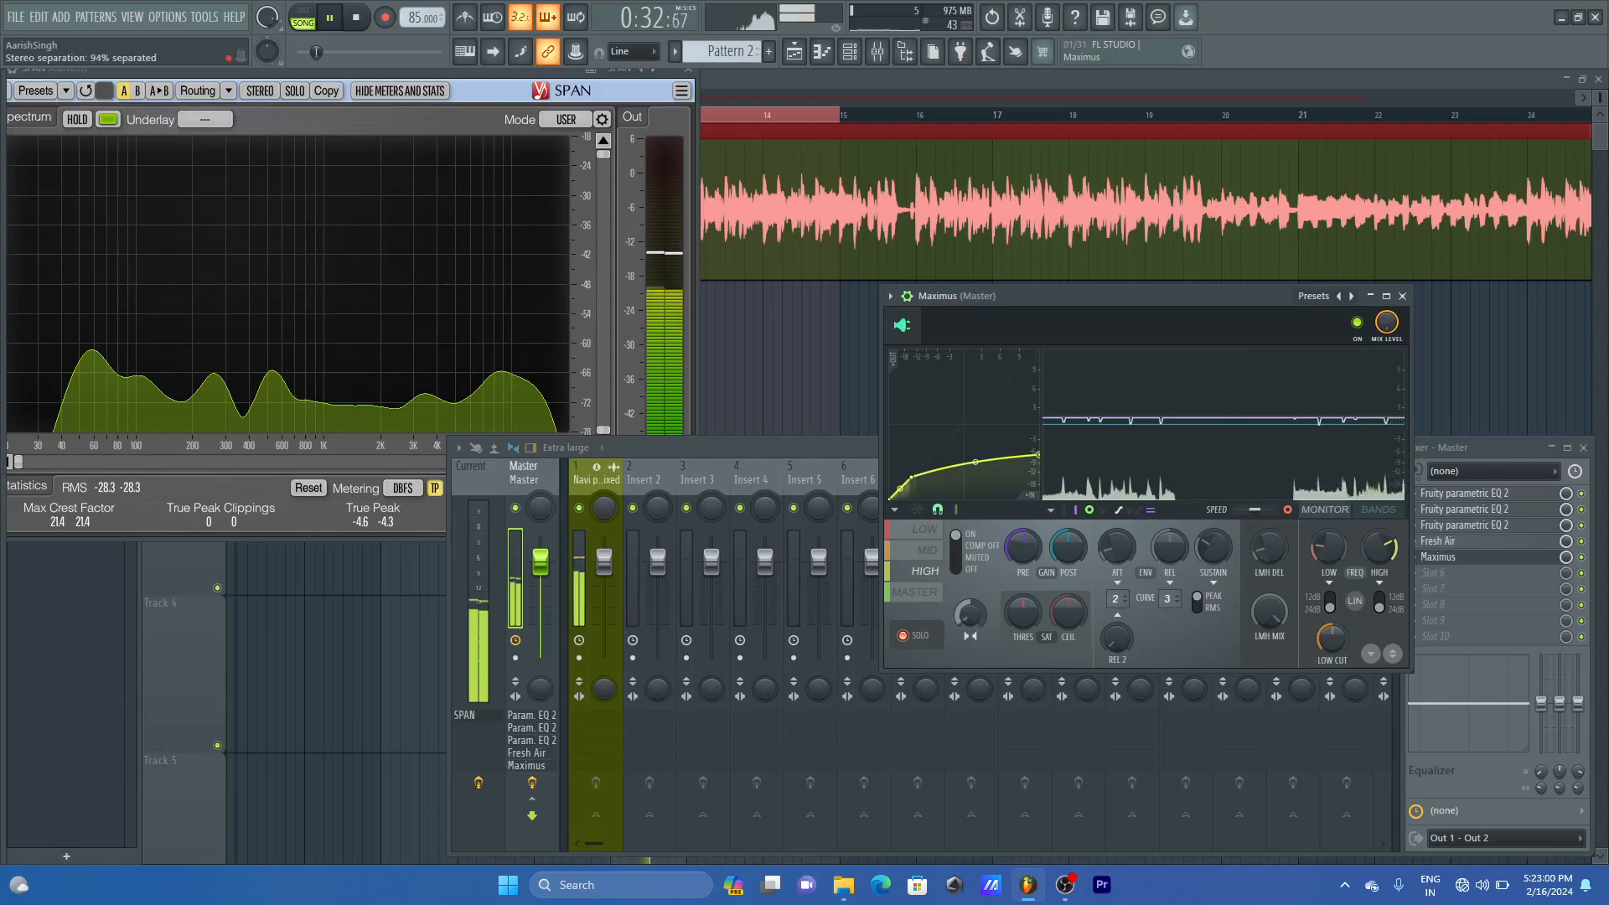
left_click(428, 72)
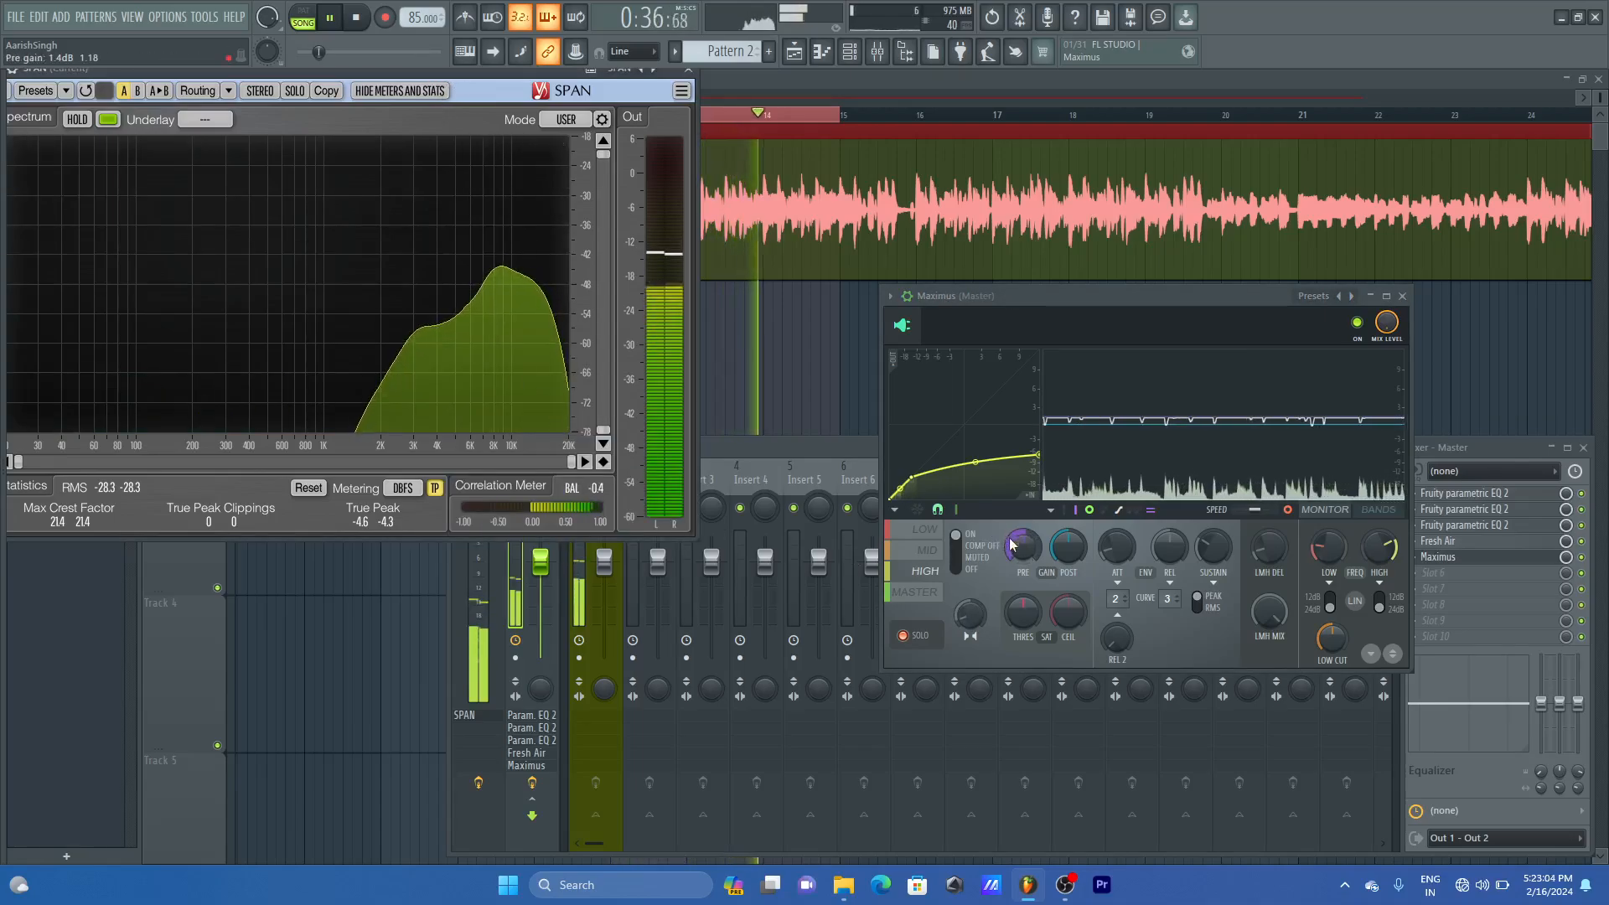
key("space")
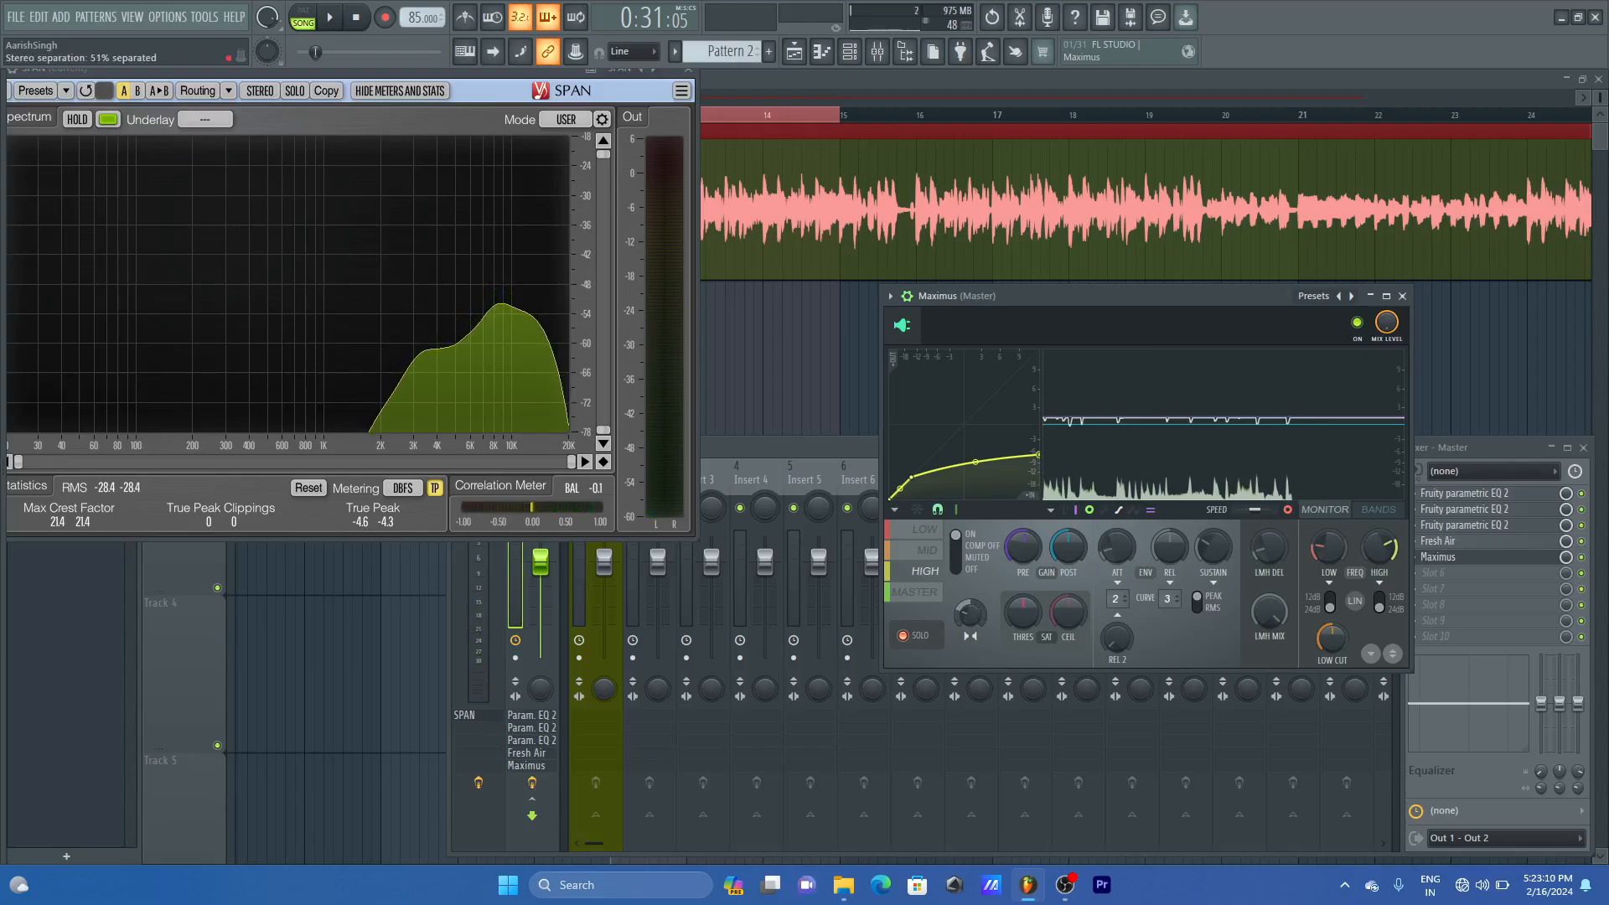
key("space")
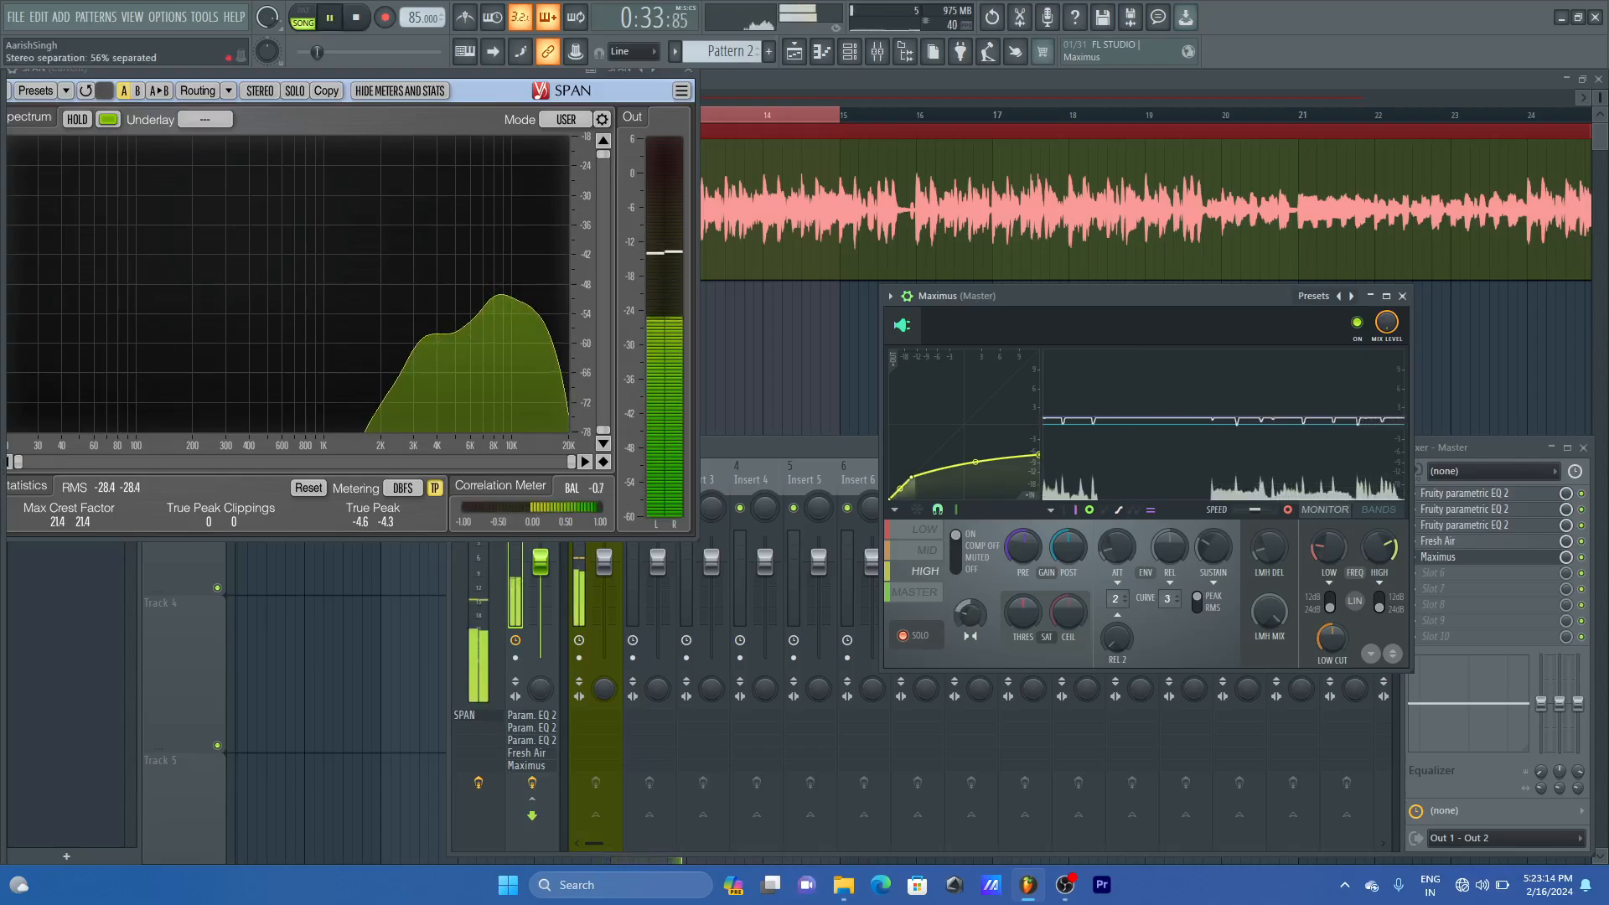
key("space")
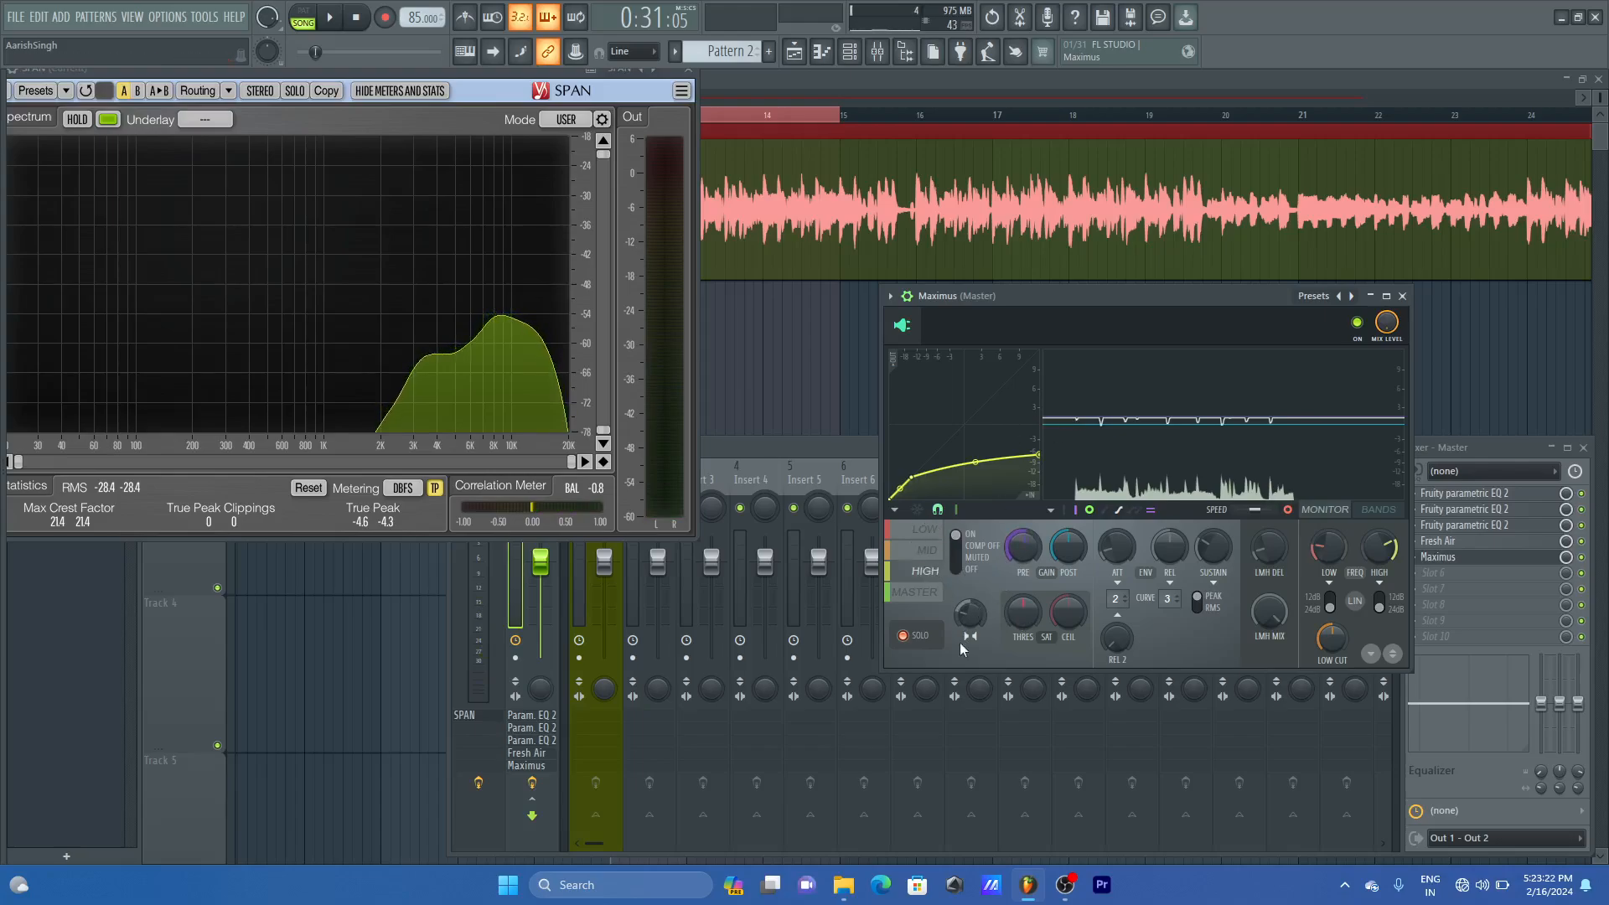
- Select the master band and examine the full song's spectrum and correlation in SPAN during playback
left_click(933, 602)
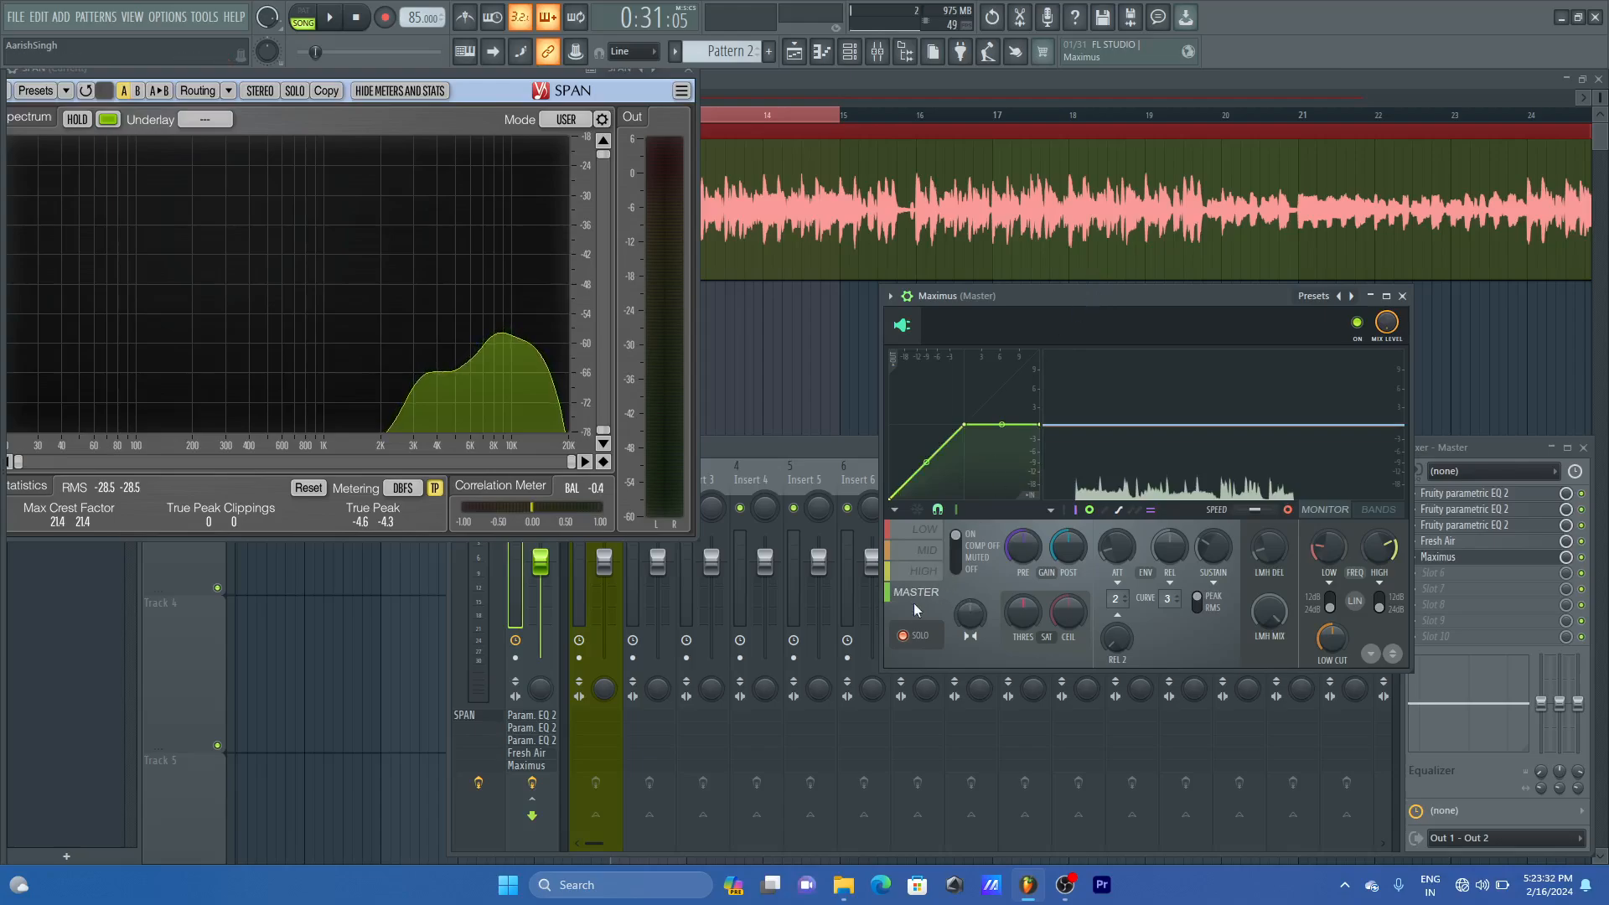
key("space")
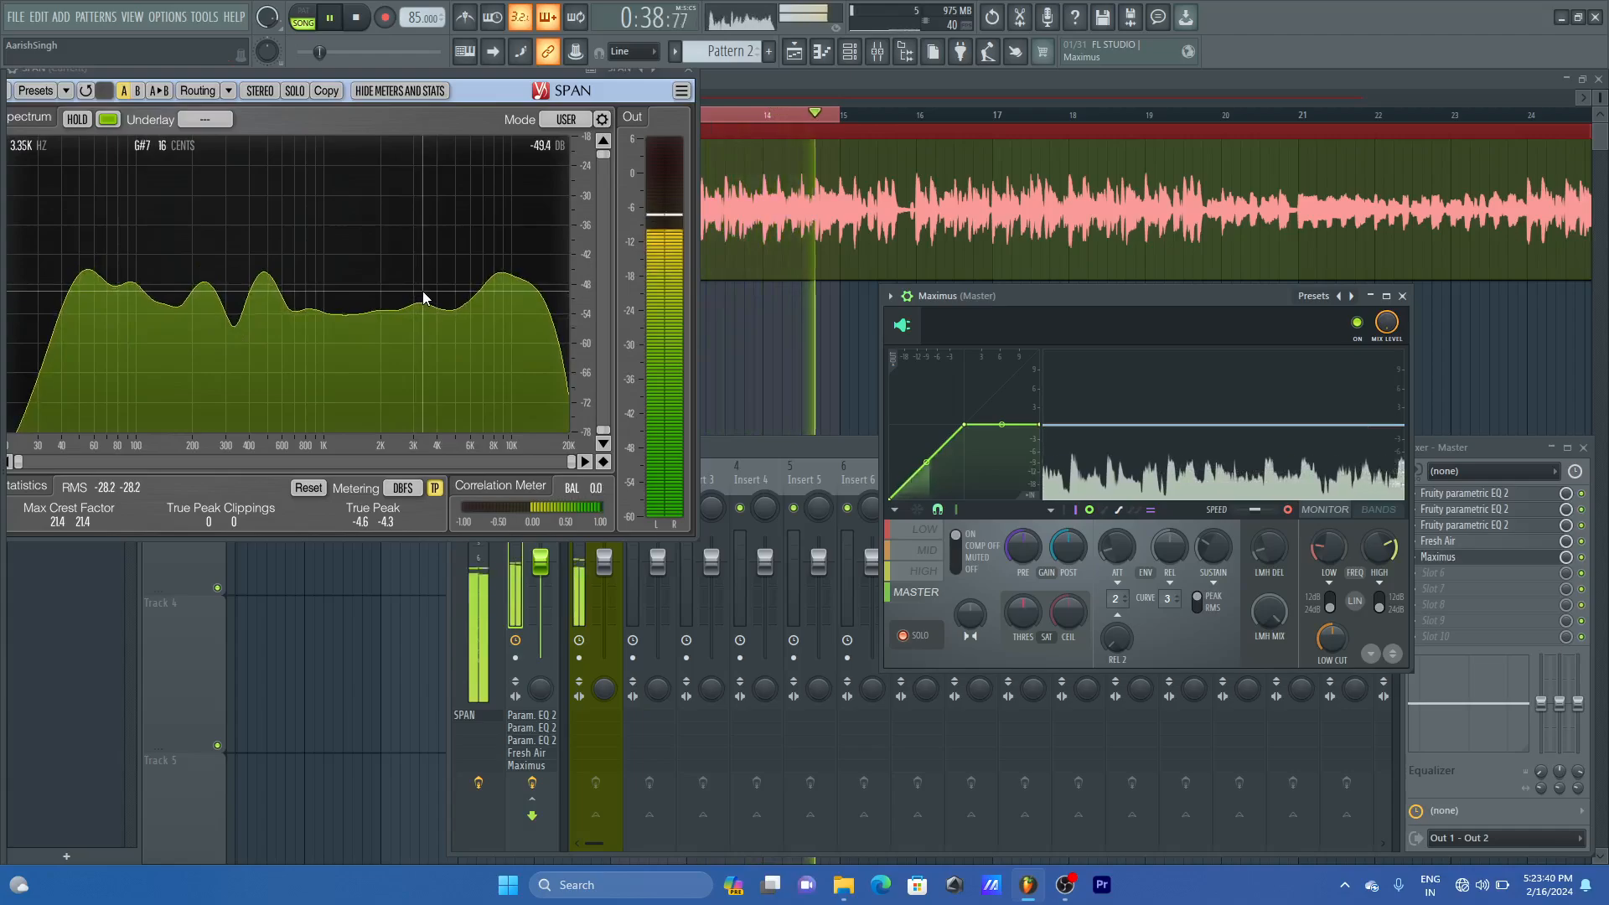
key("space")
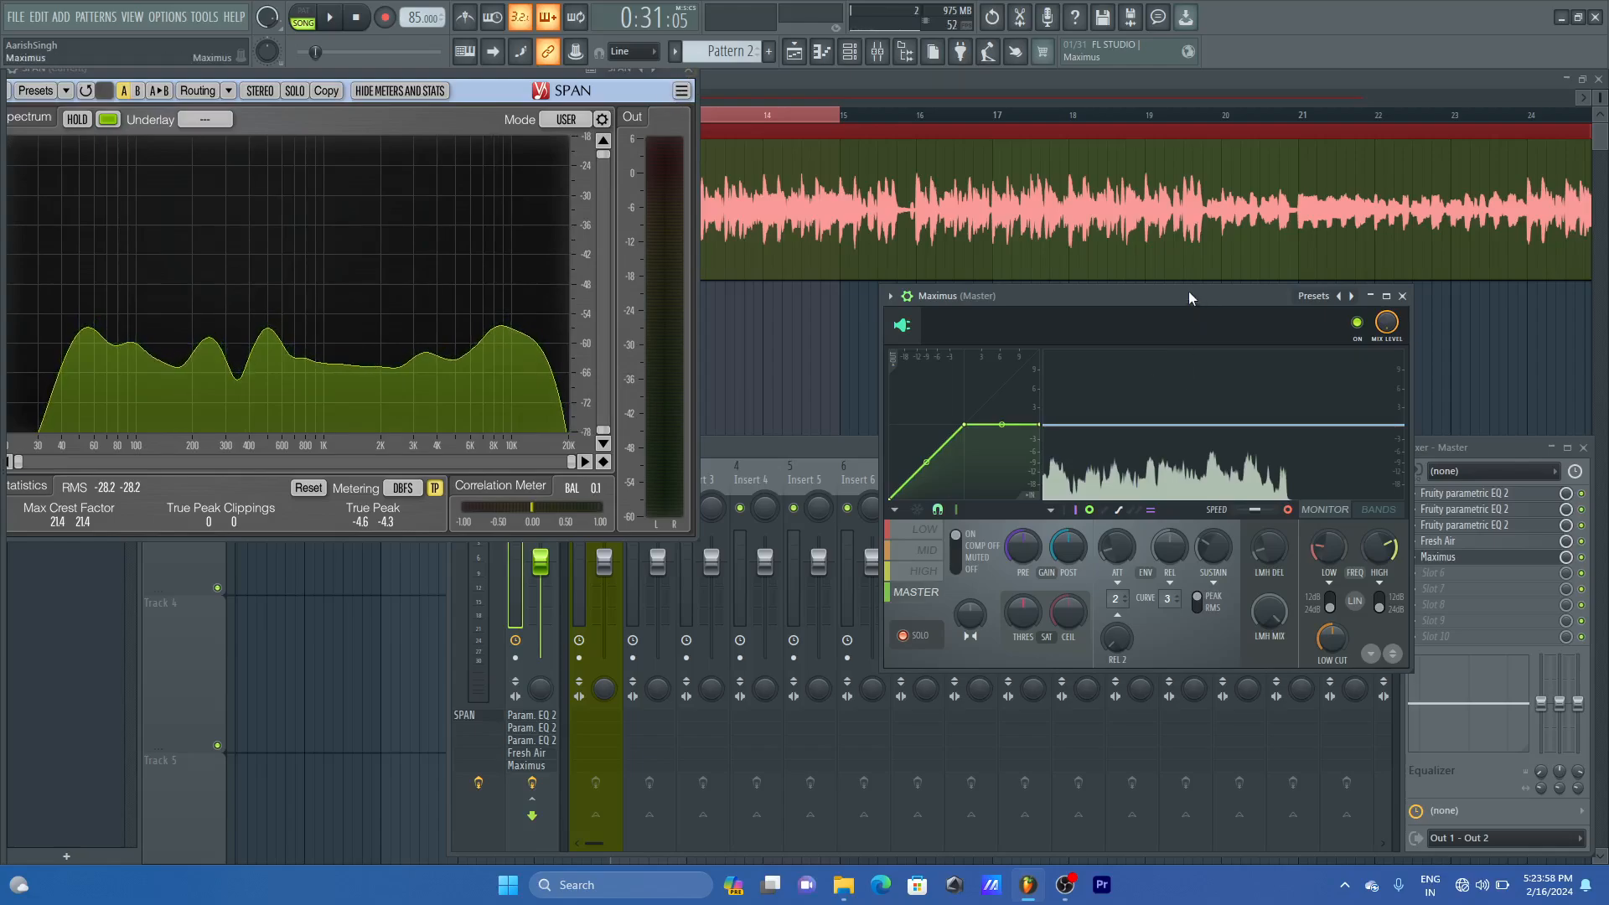
- Hide Maximus's detailed settings and reset the master band's post gain to its default
left_click(908, 298)
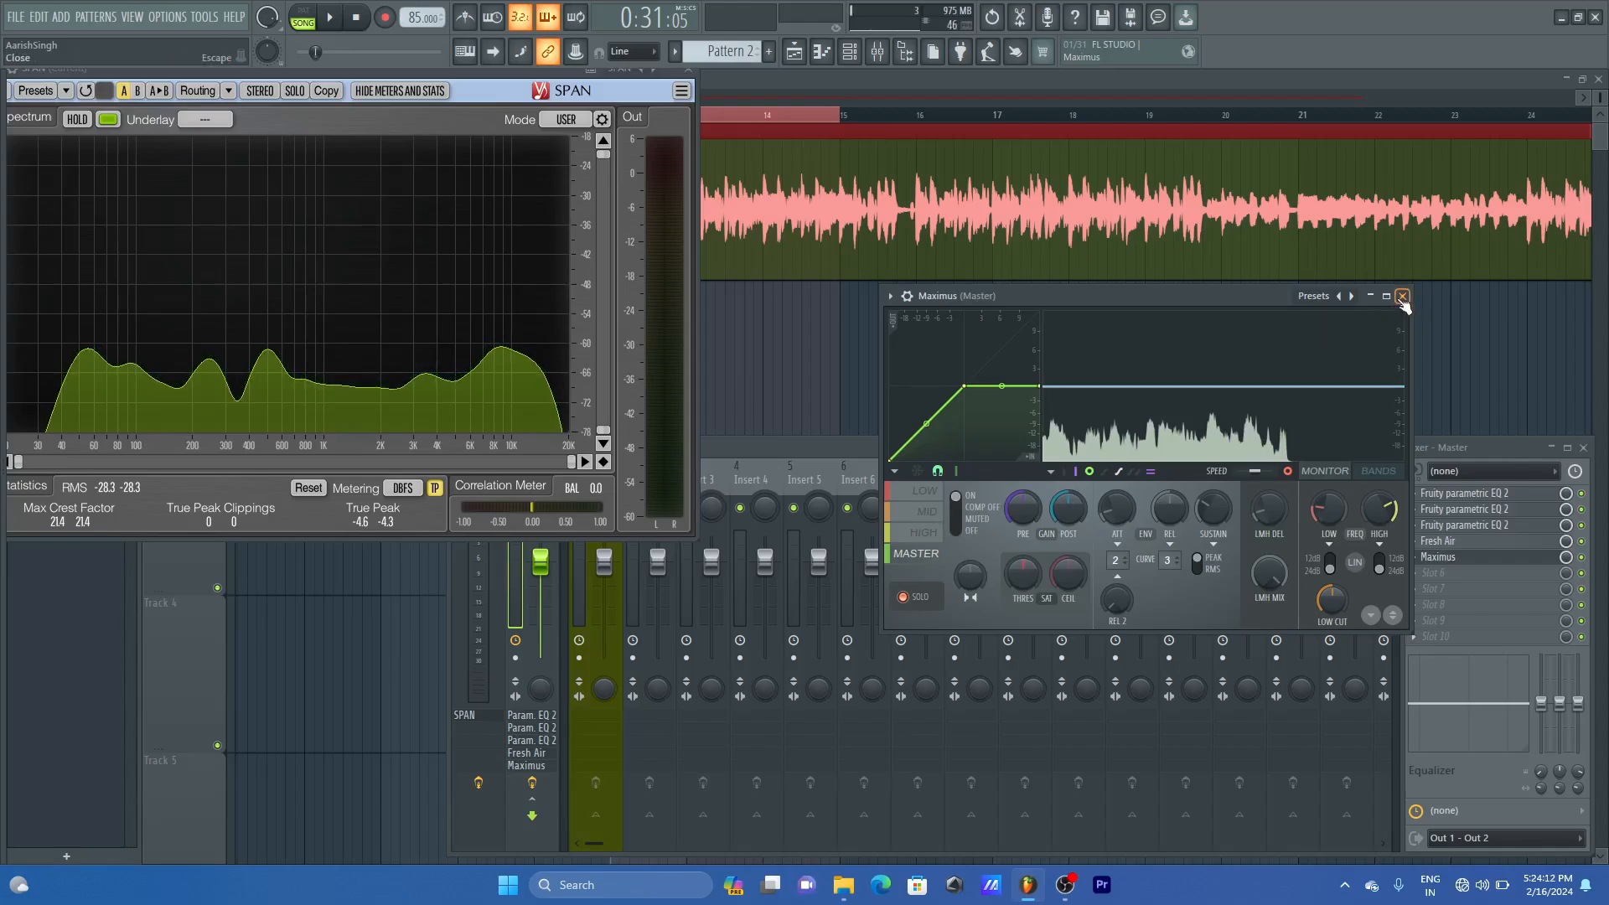
right_click(1069, 509)
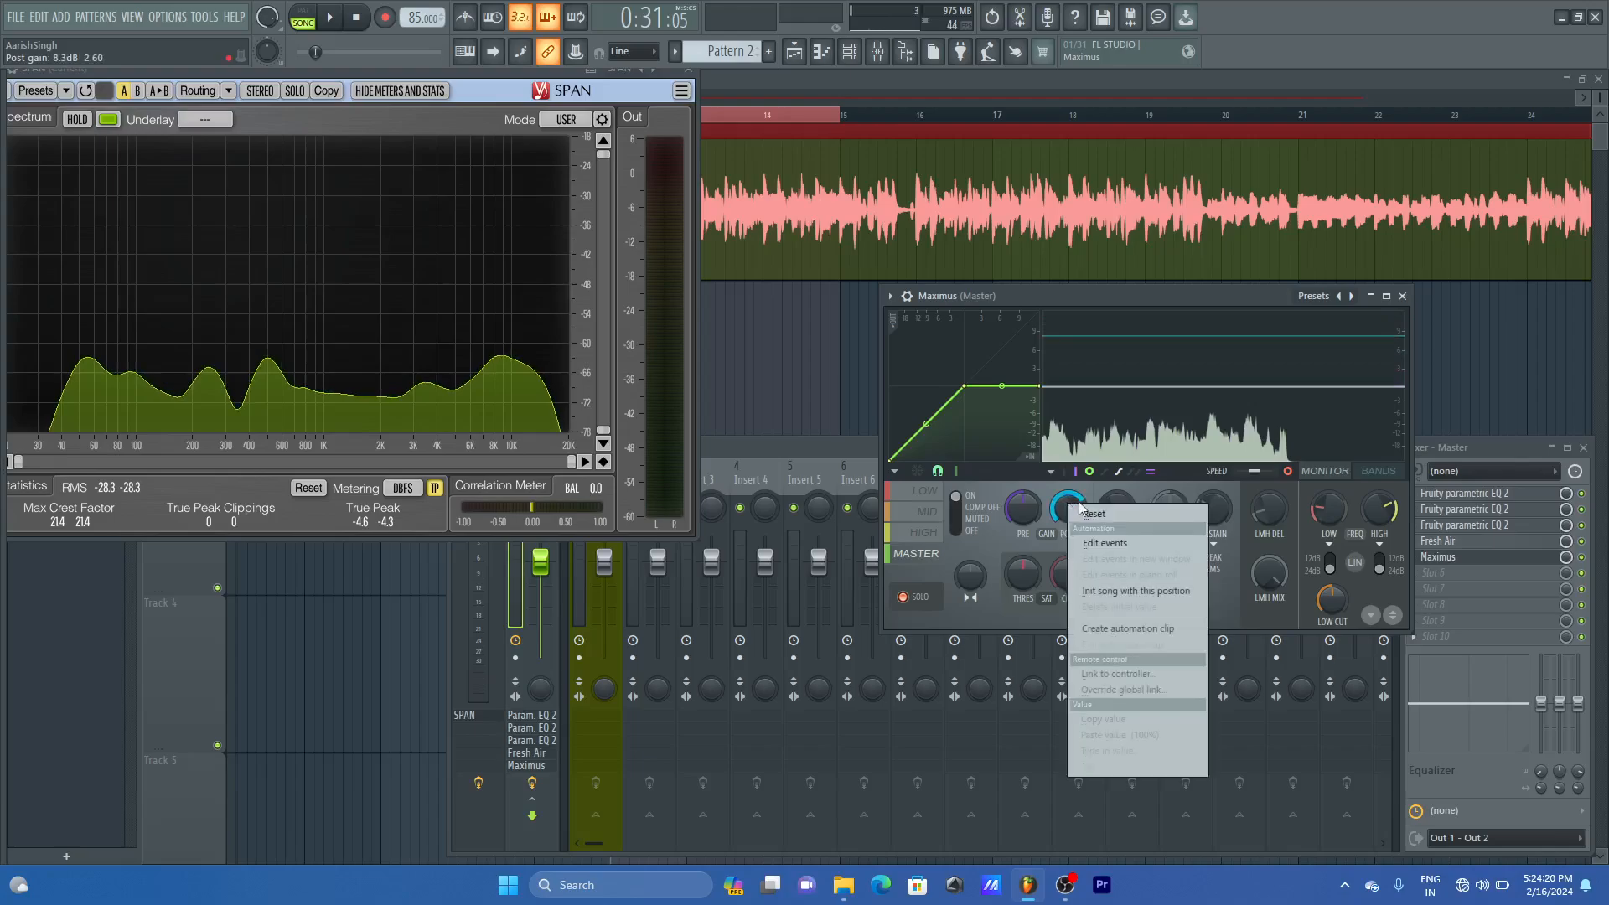
left_click(1095, 514)
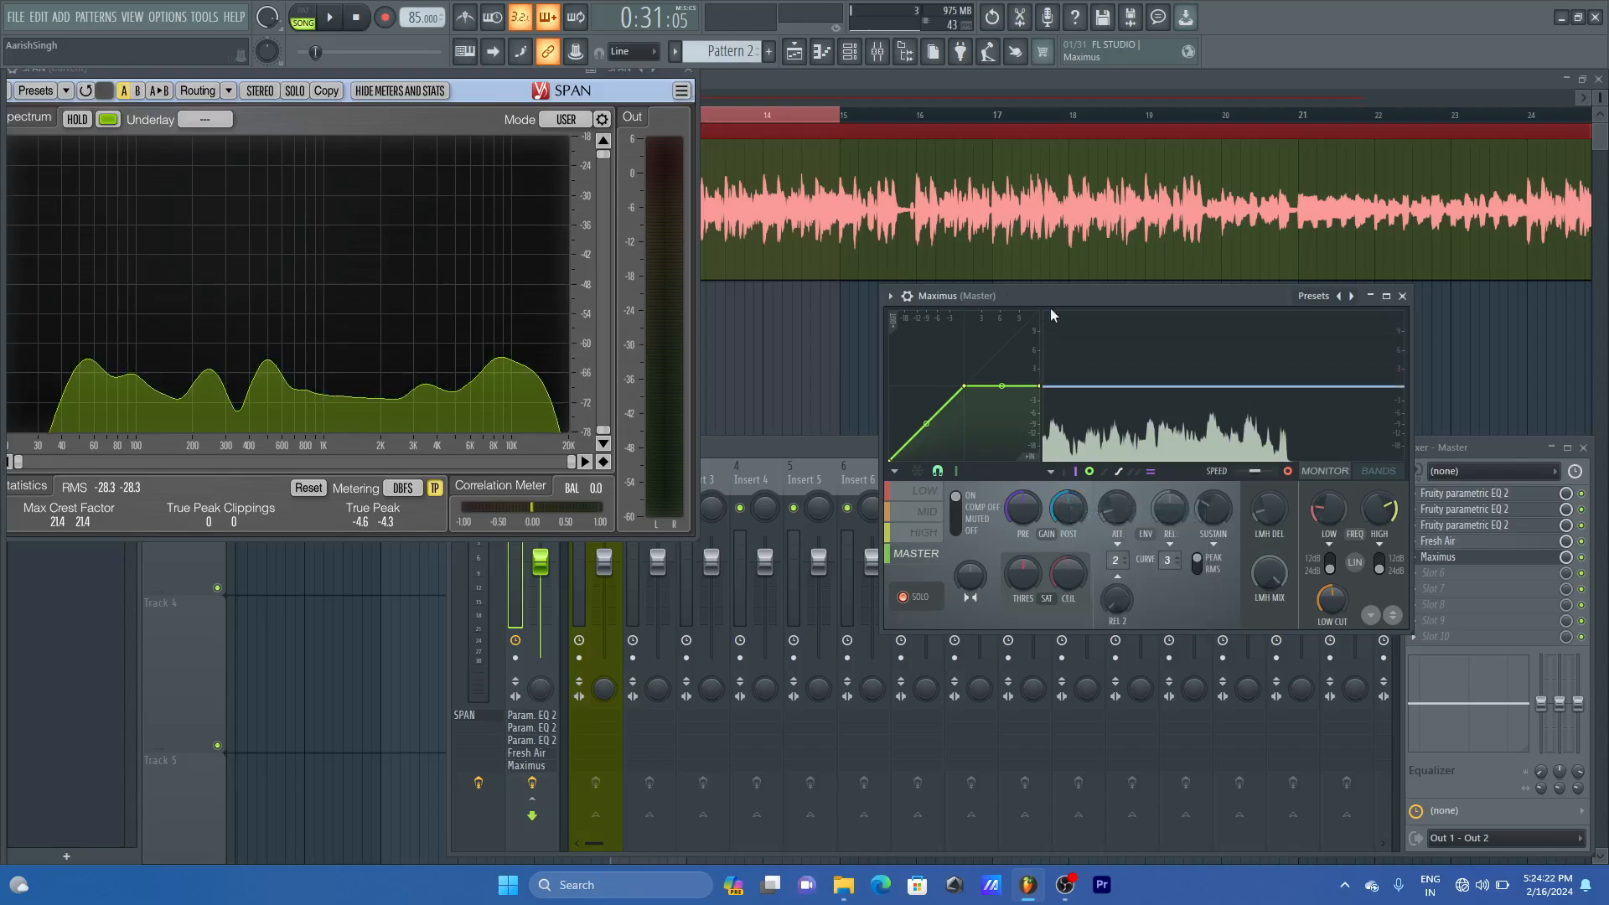
left_click_drag(1132, 299, 741, 309)
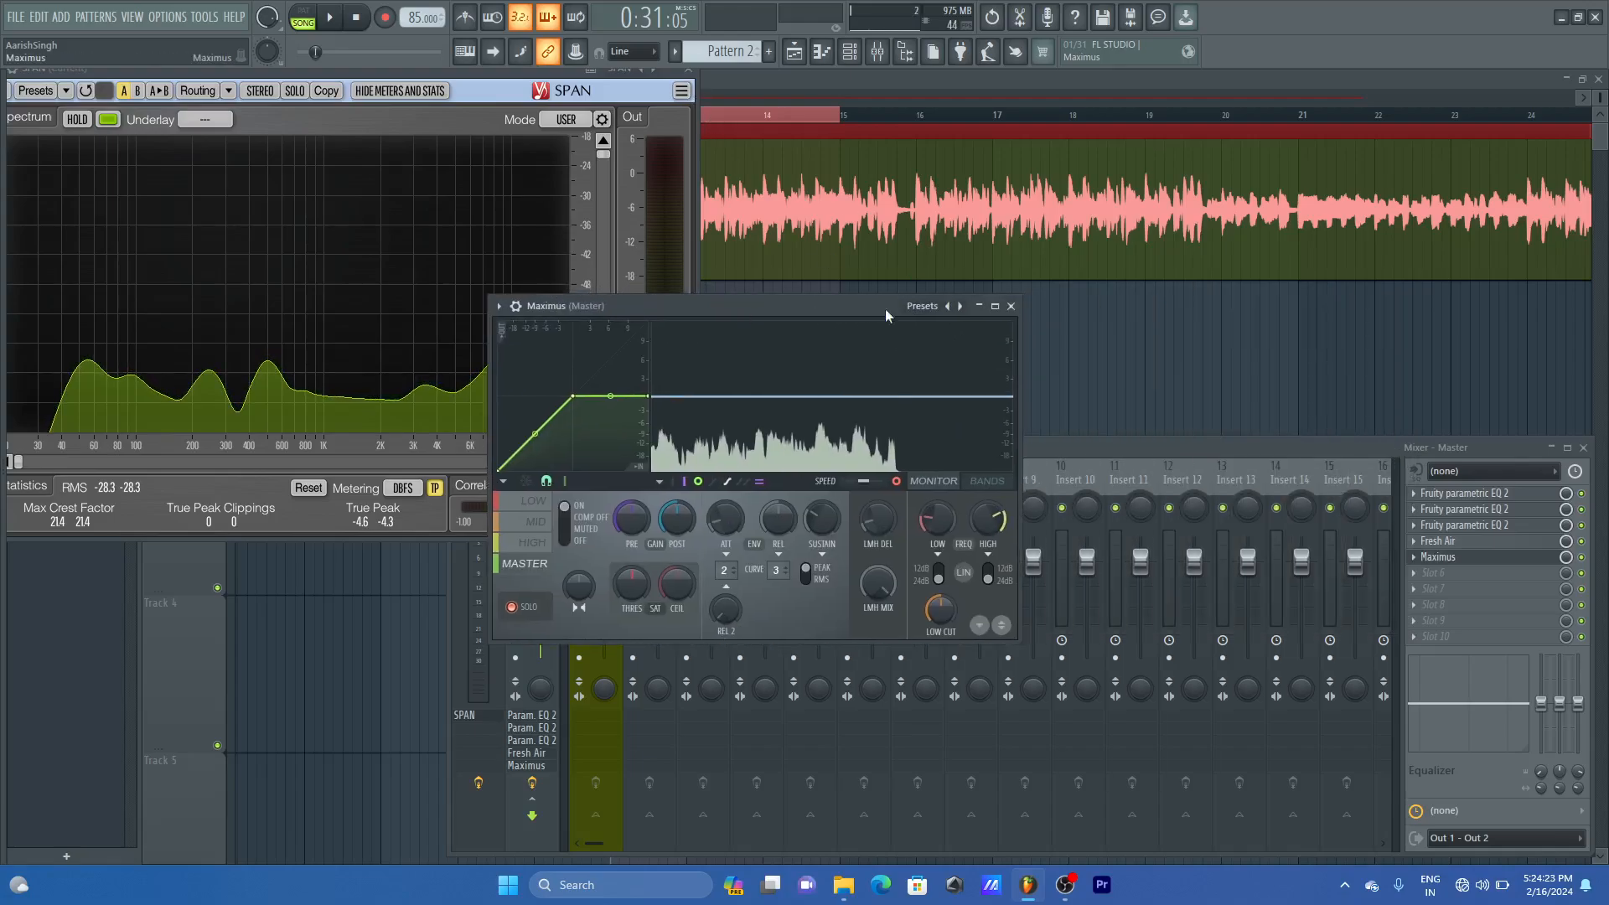
- Add Fruity Limiter to slot 6 of the master channel and arrange its window below Maximus for comparison
left_click(1449, 577)
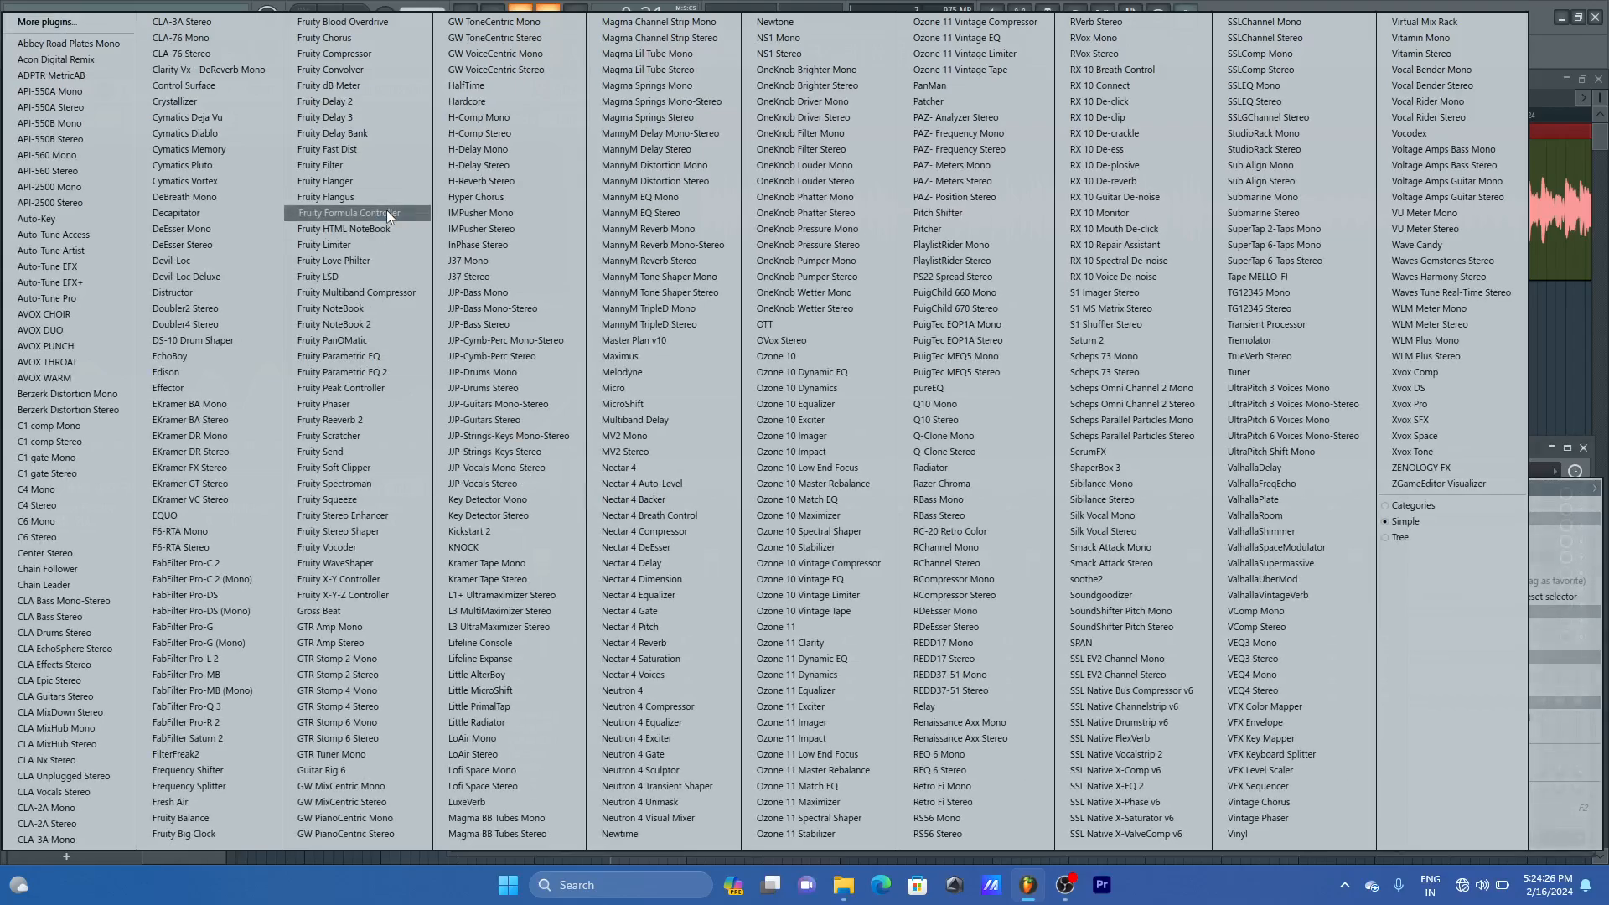
left_click(365, 244)
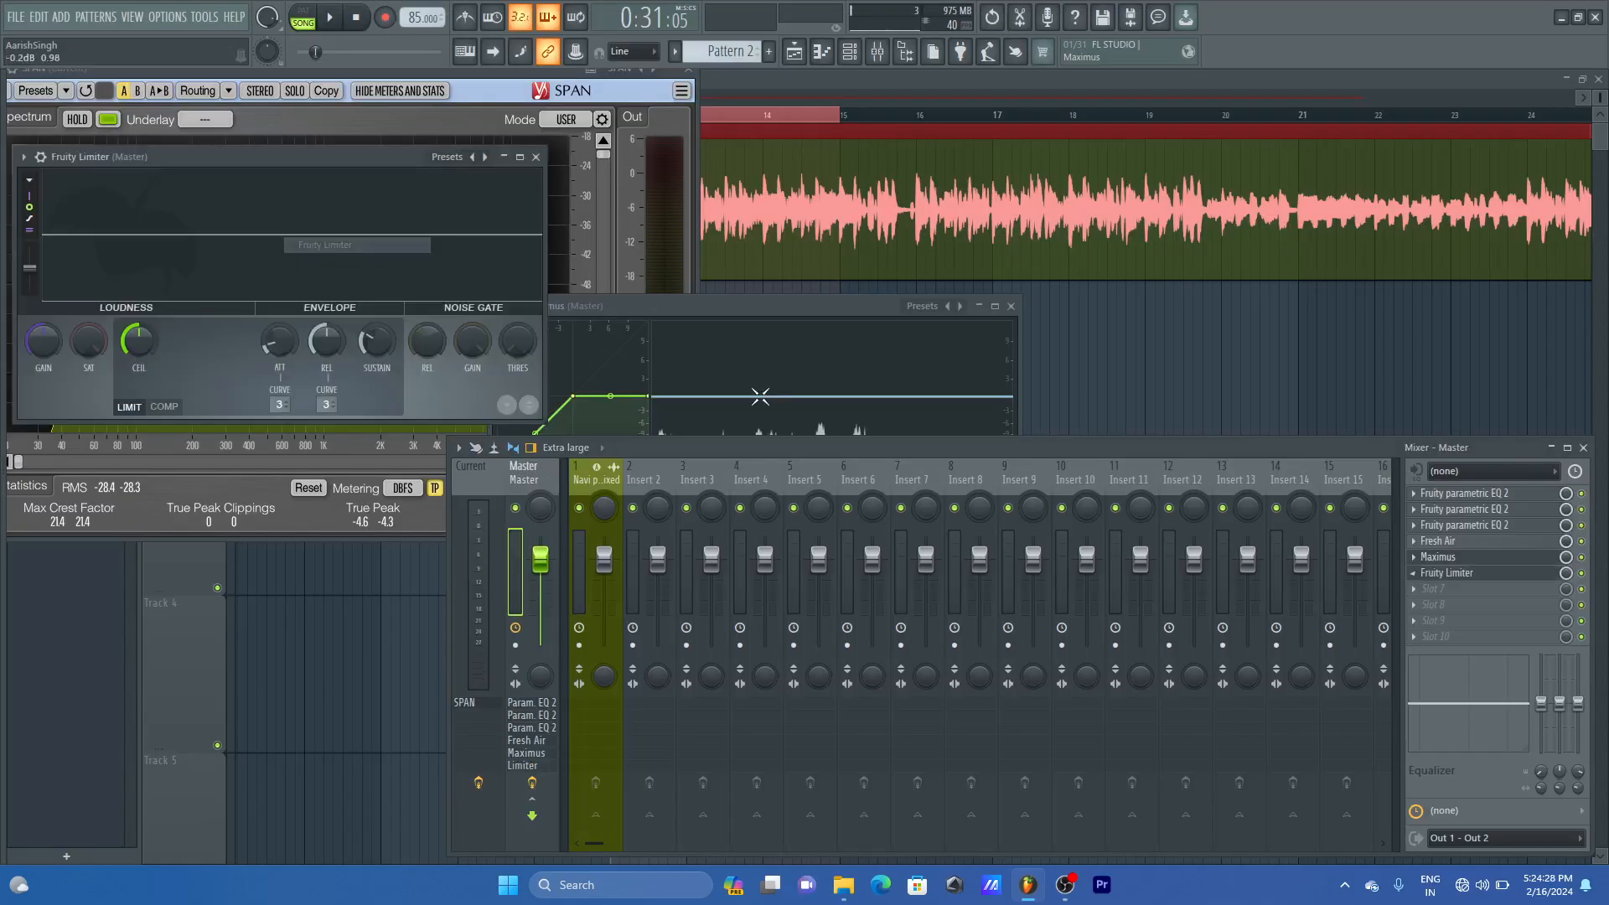
left_click_drag(380, 154, 1301, 561)
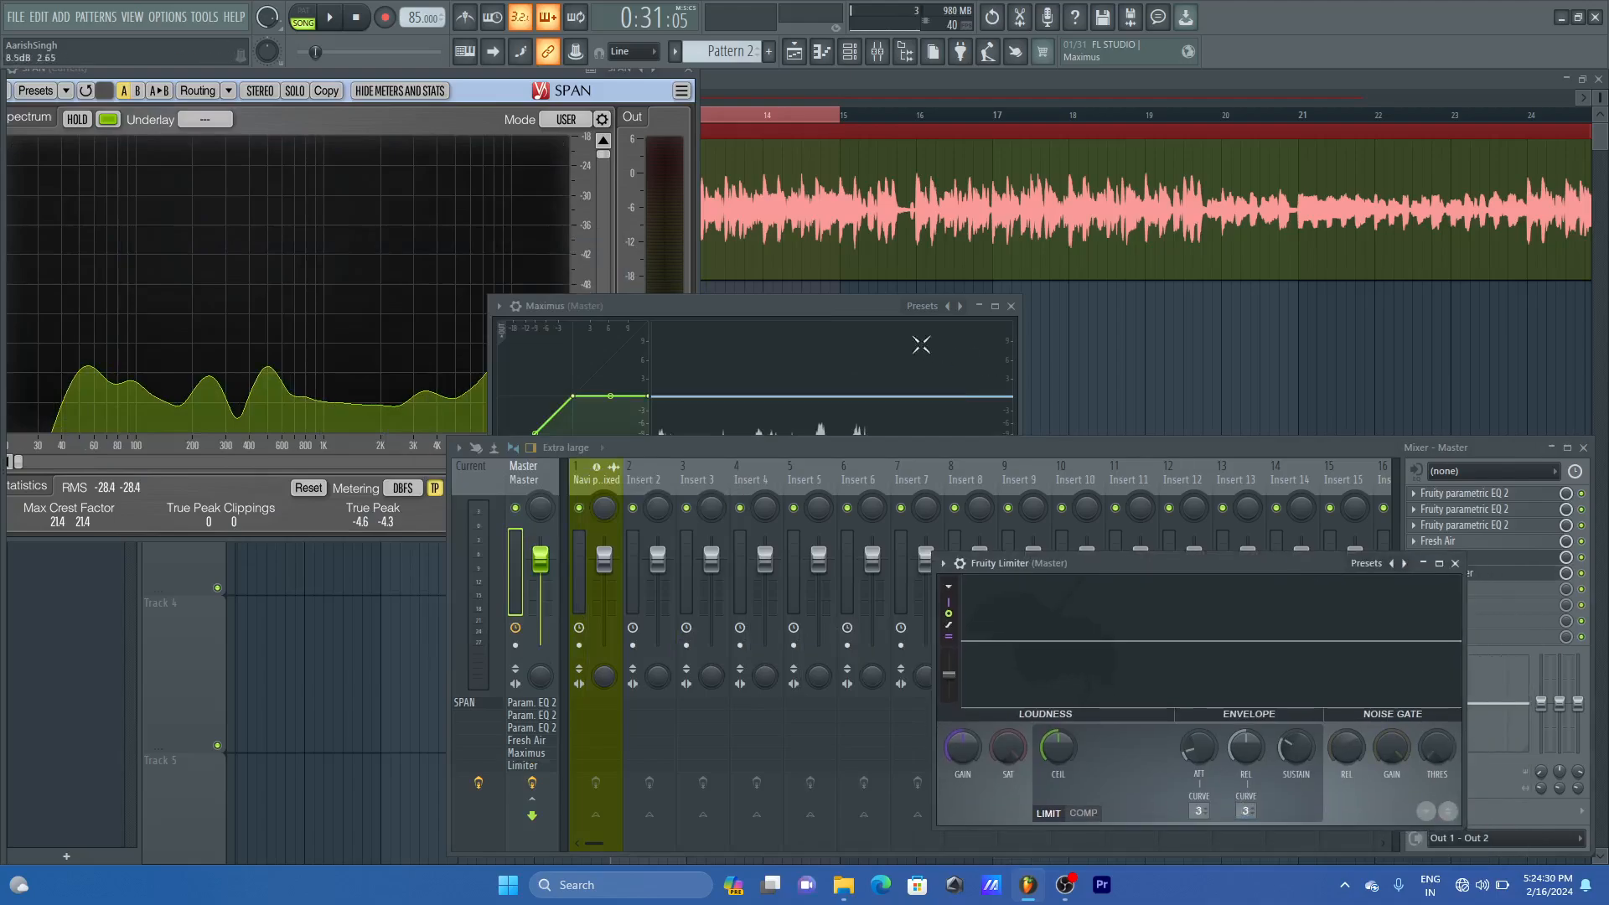
left_click_drag(832, 309, 1062, 99)
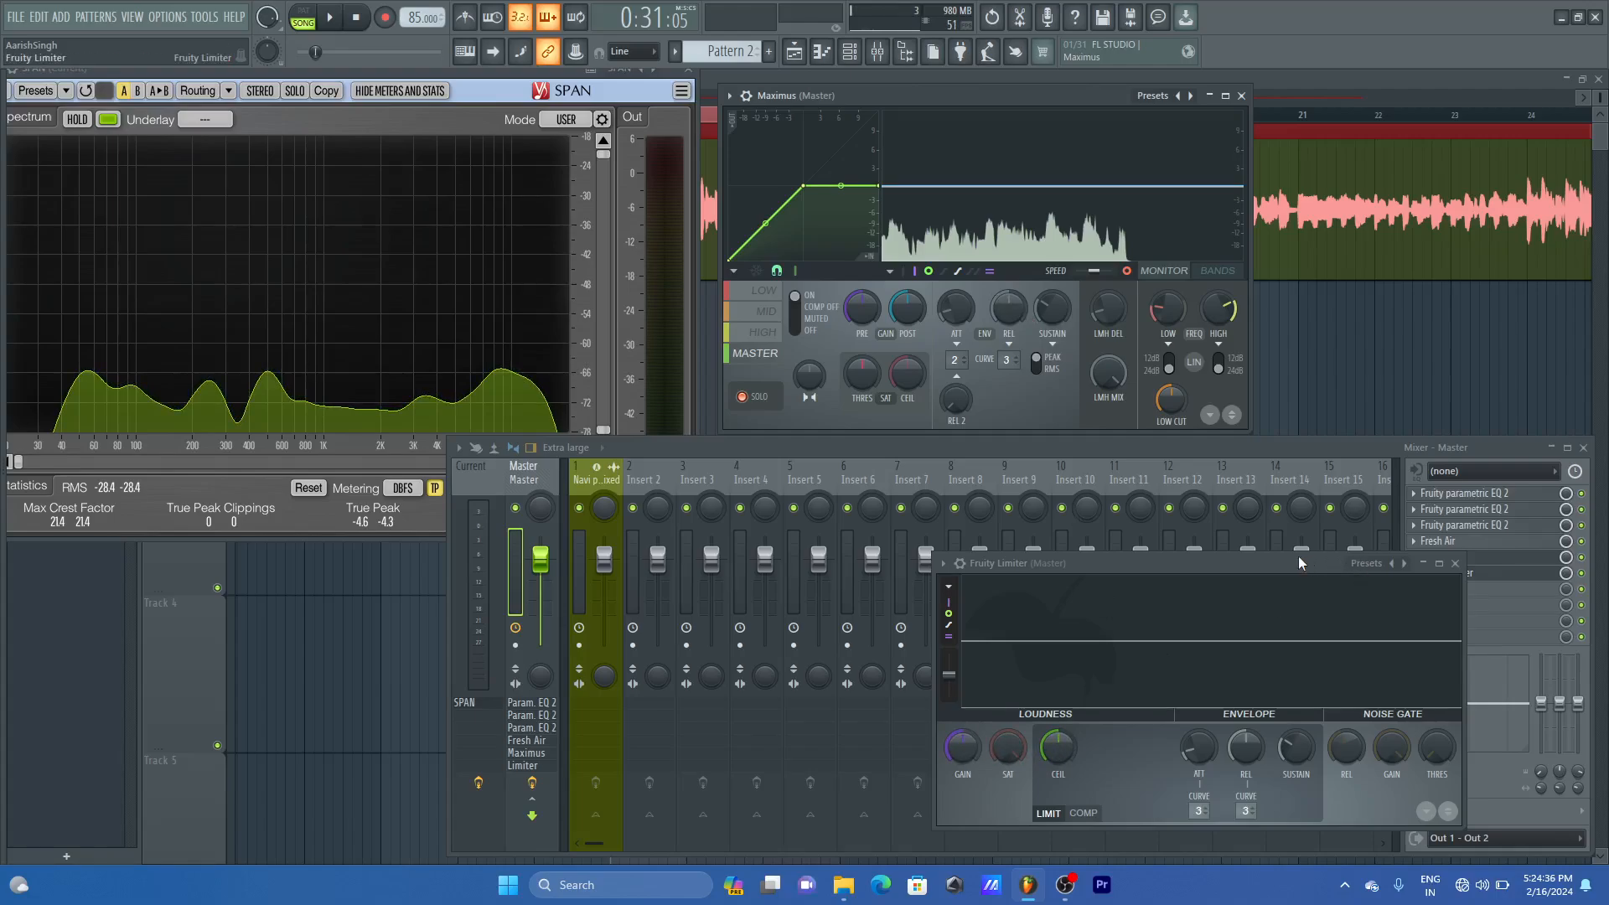
left_click_drag(1358, 573, 1408, 437)
left_click_drag(1165, 422, 1128, 483)
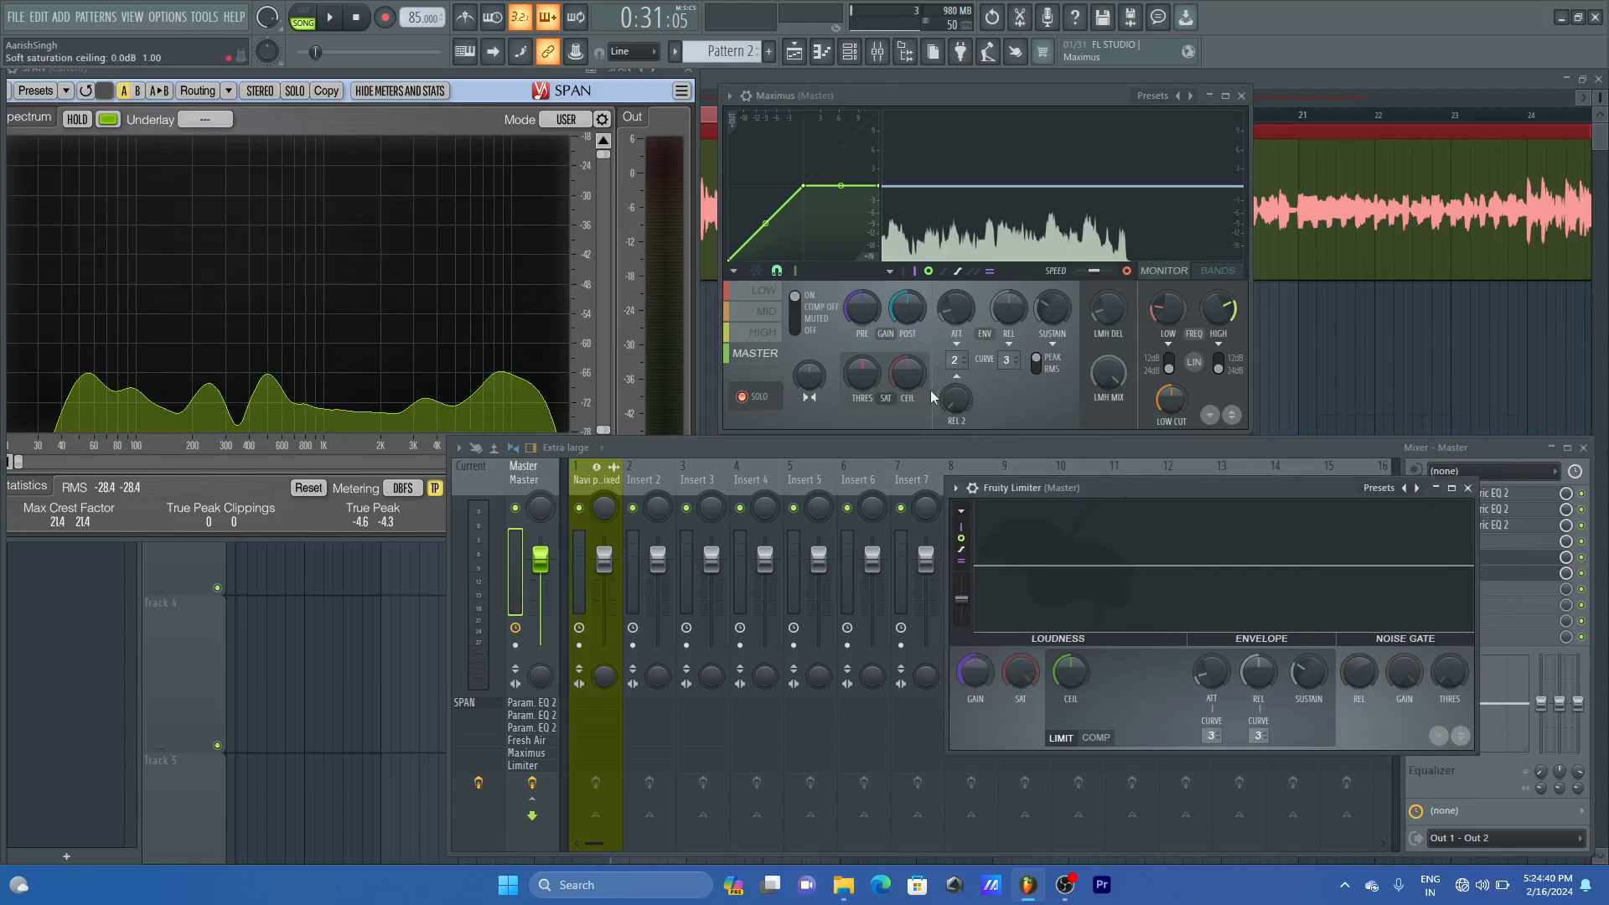
- Try raising the master band's post gain in Maximus and reset it to its default
left_click_drag(907, 308, 907, 286)
right_click(912, 316)
left_click(922, 328)
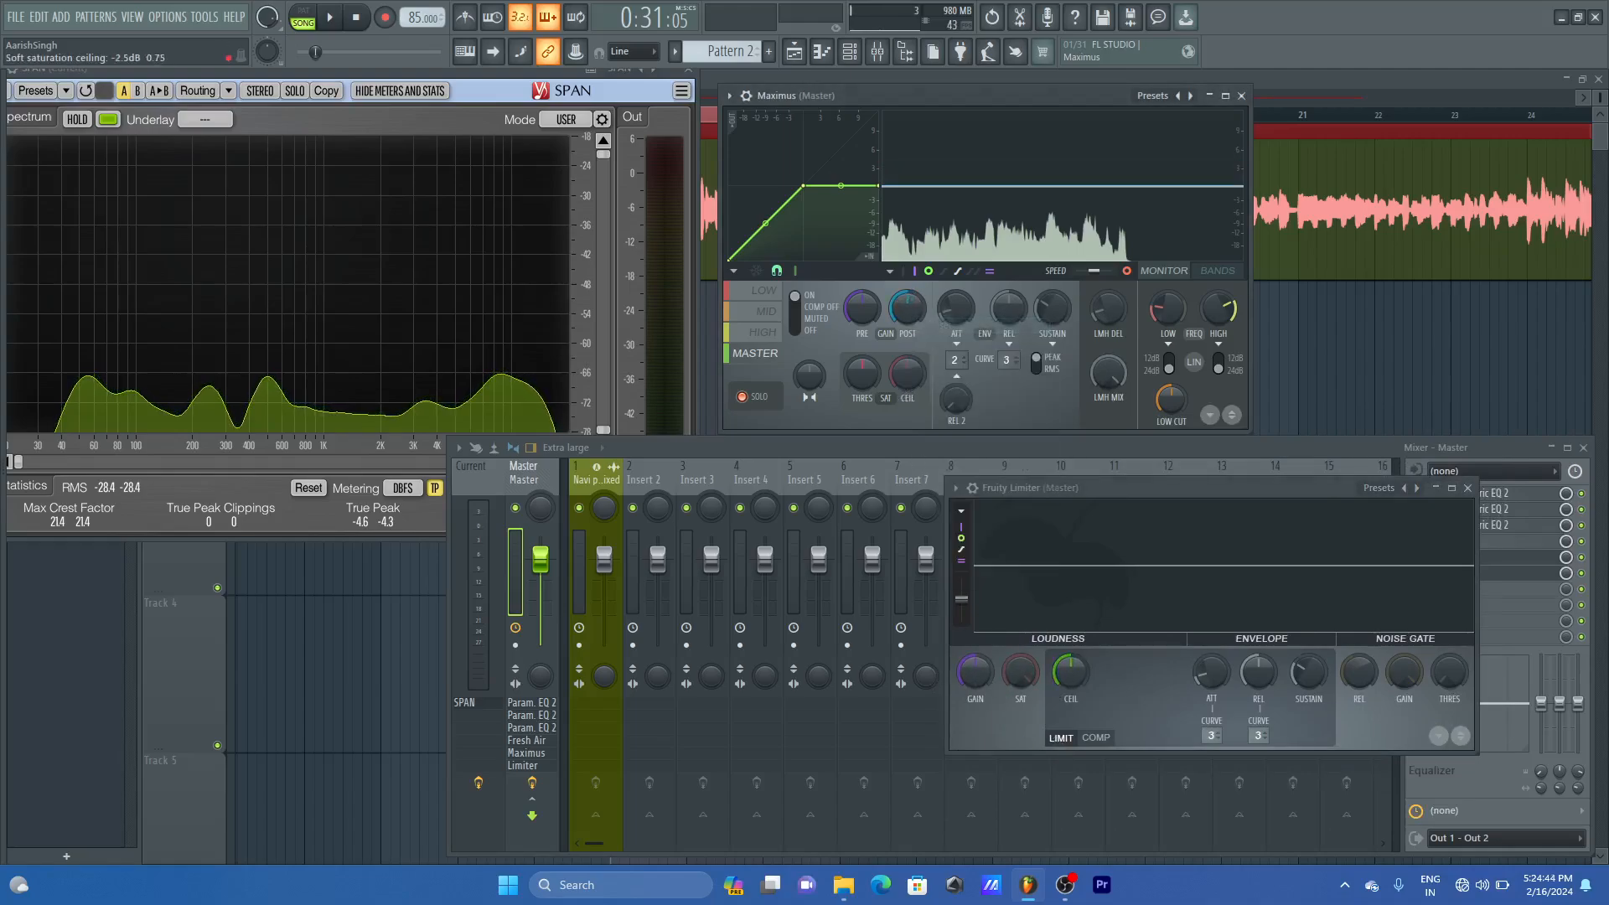
- Try Fruity Limiter's saturation and Maximus's soft saturation threshold at 19% in mode A, and reset Maximus's threshold and ceiling
left_click_drag(1021, 672, 1021, 658)
left_click_drag(863, 374, 863, 387)
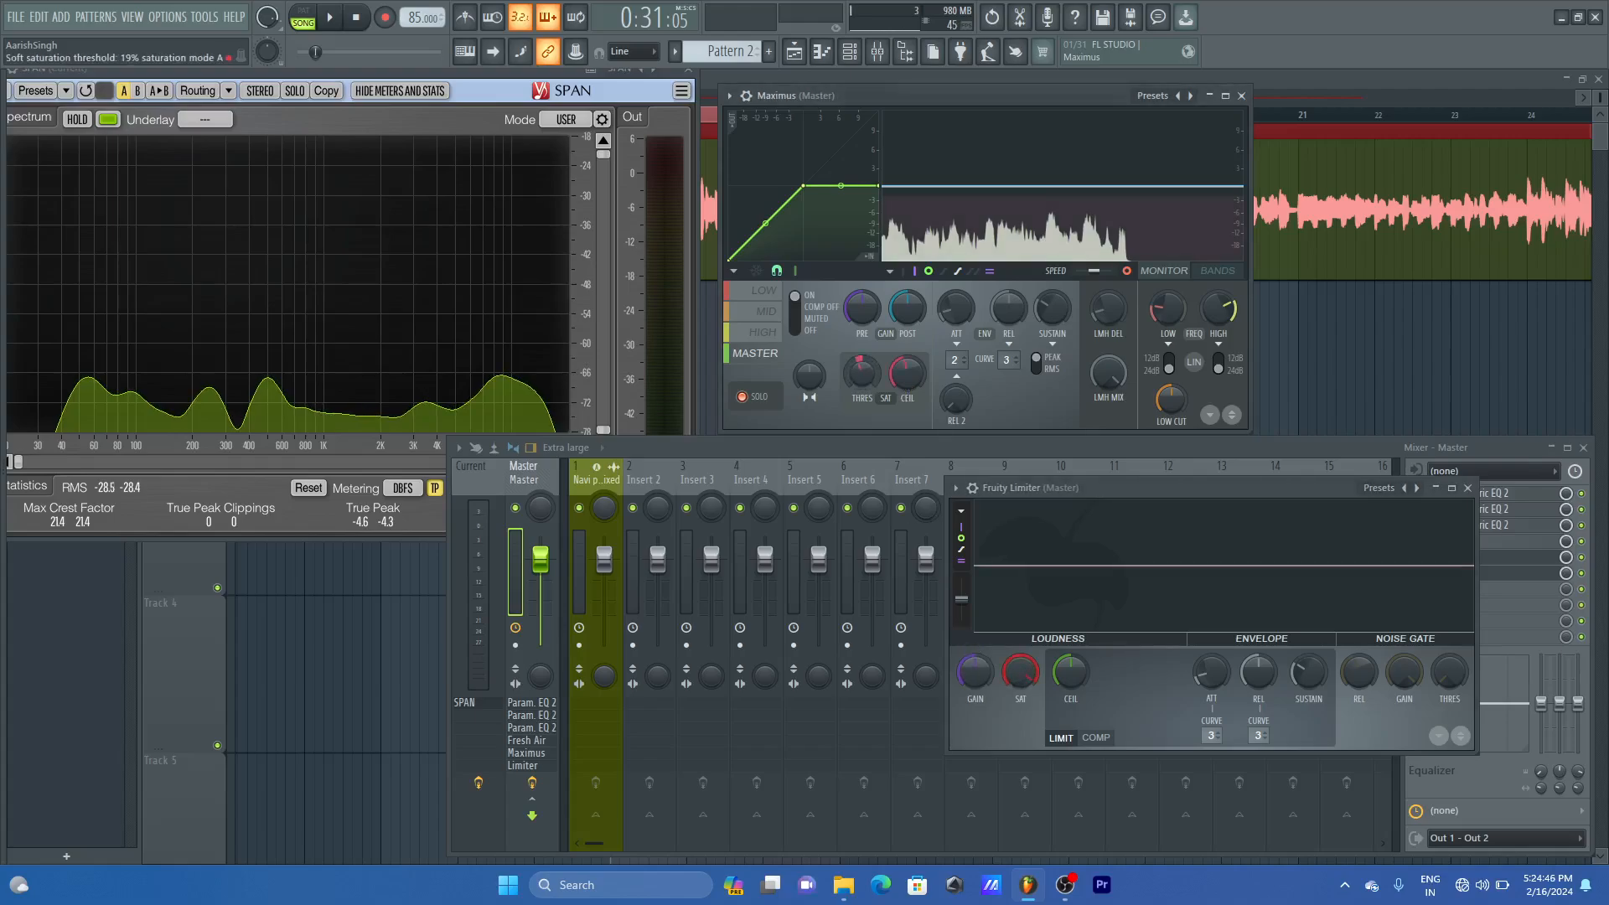
right_click(862, 374)
left_click(876, 379)
right_click(908, 372)
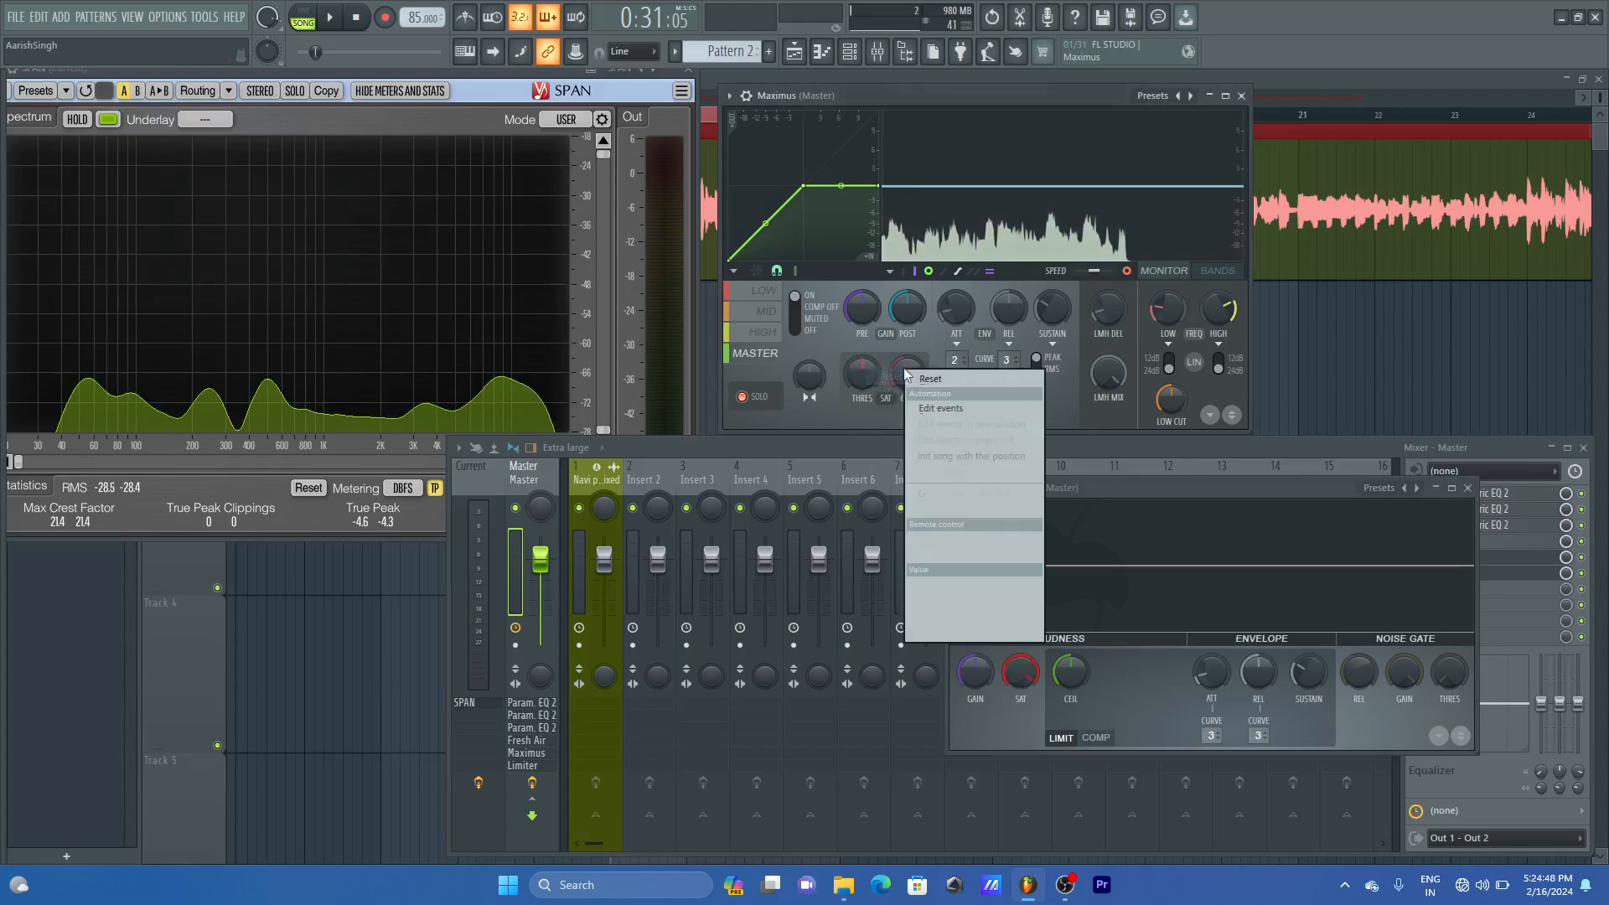
left_click(919, 380)
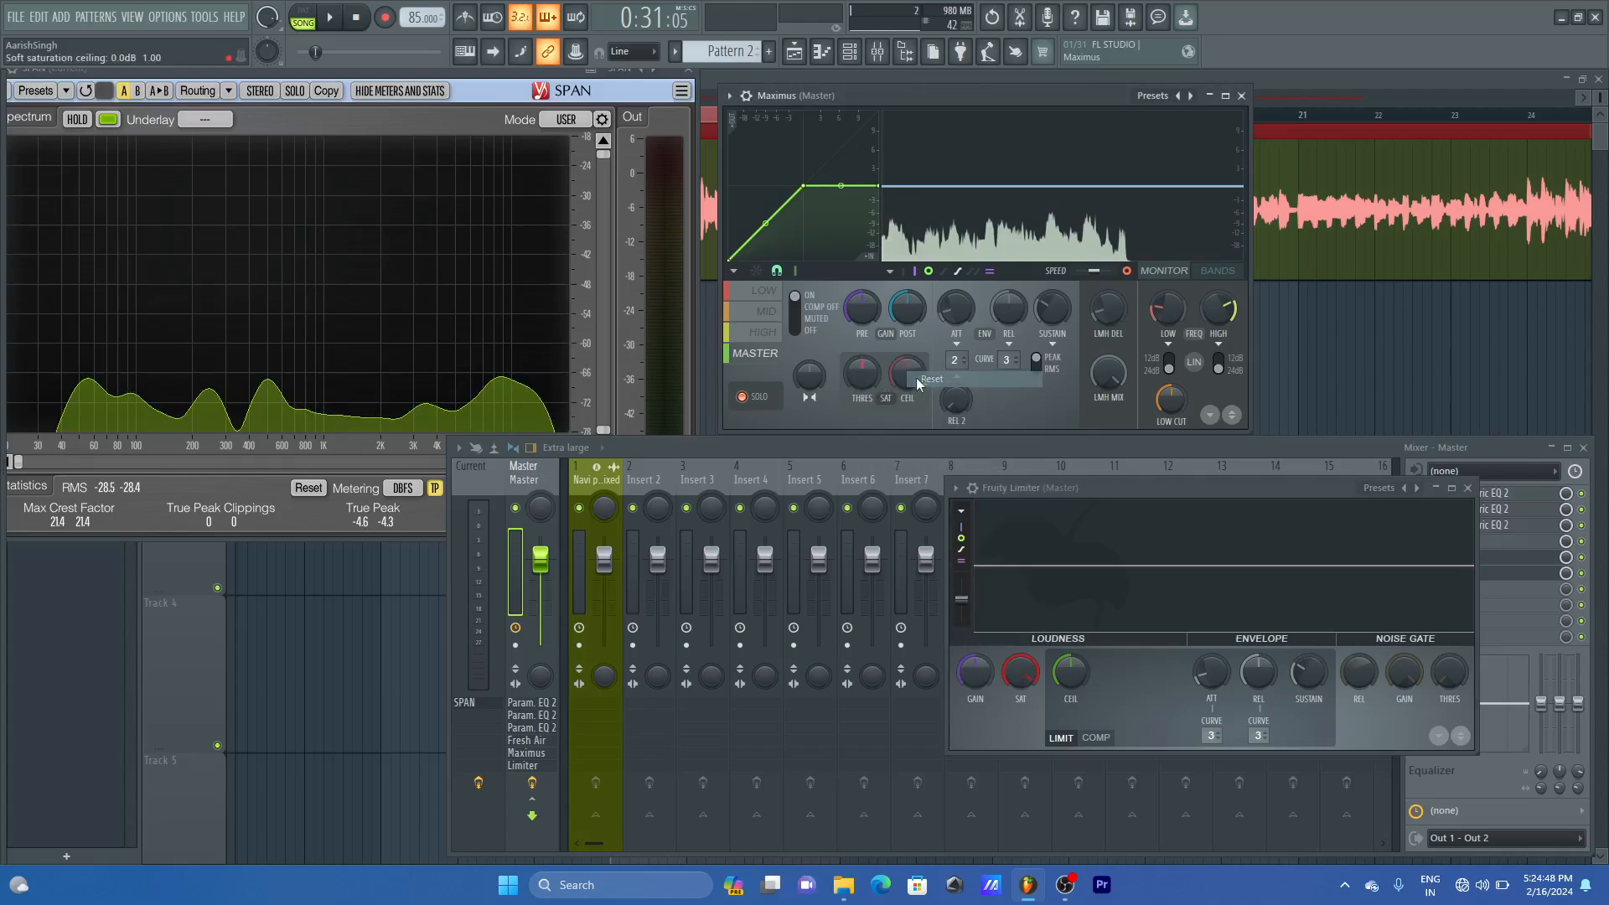
- Move Fruity Limiter down to slot 8 of the master channel, reopen it below Maximus and audition the song briefly
left_click(1482, 496)
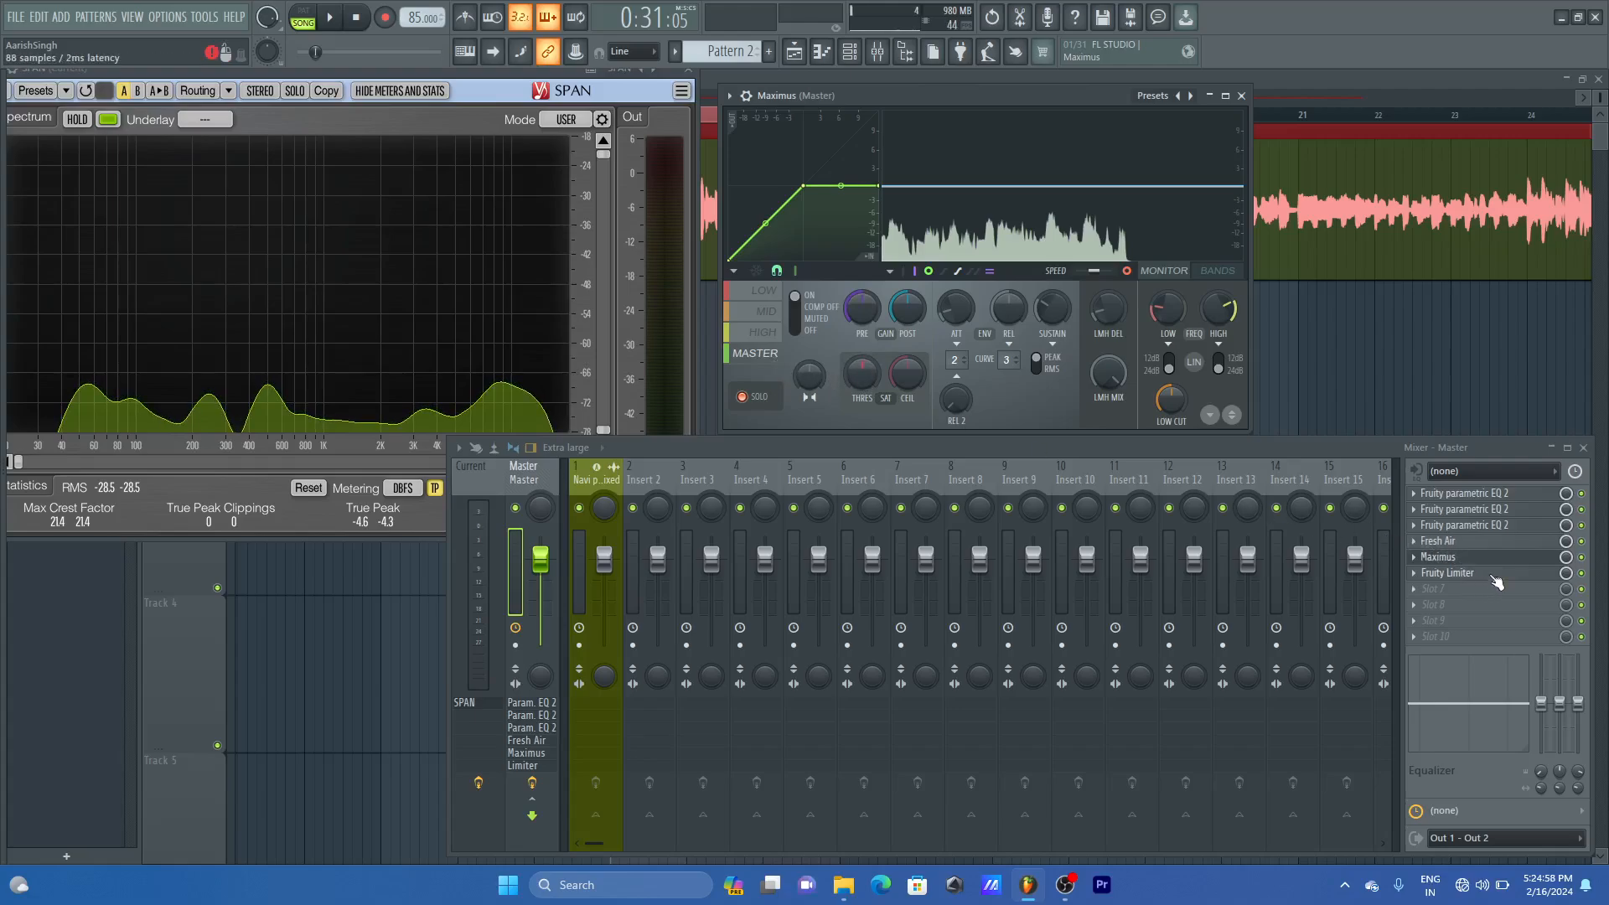
scroll(1492, 577, "down", 2)
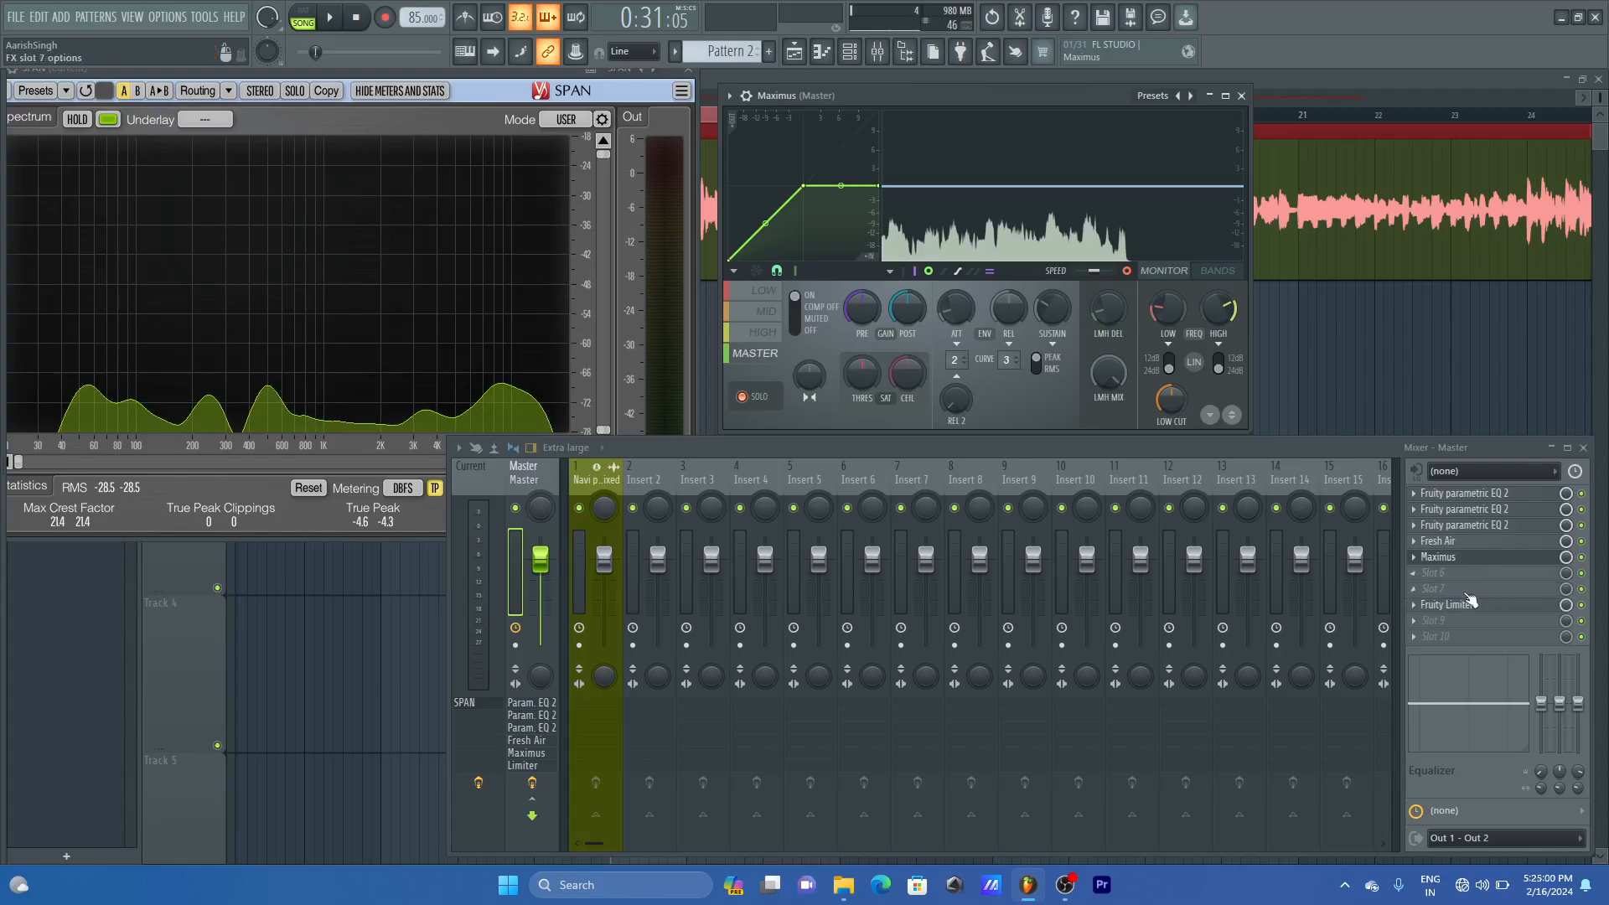
left_click(1458, 604)
left_click_drag(1249, 496, 993, 457)
key("space")
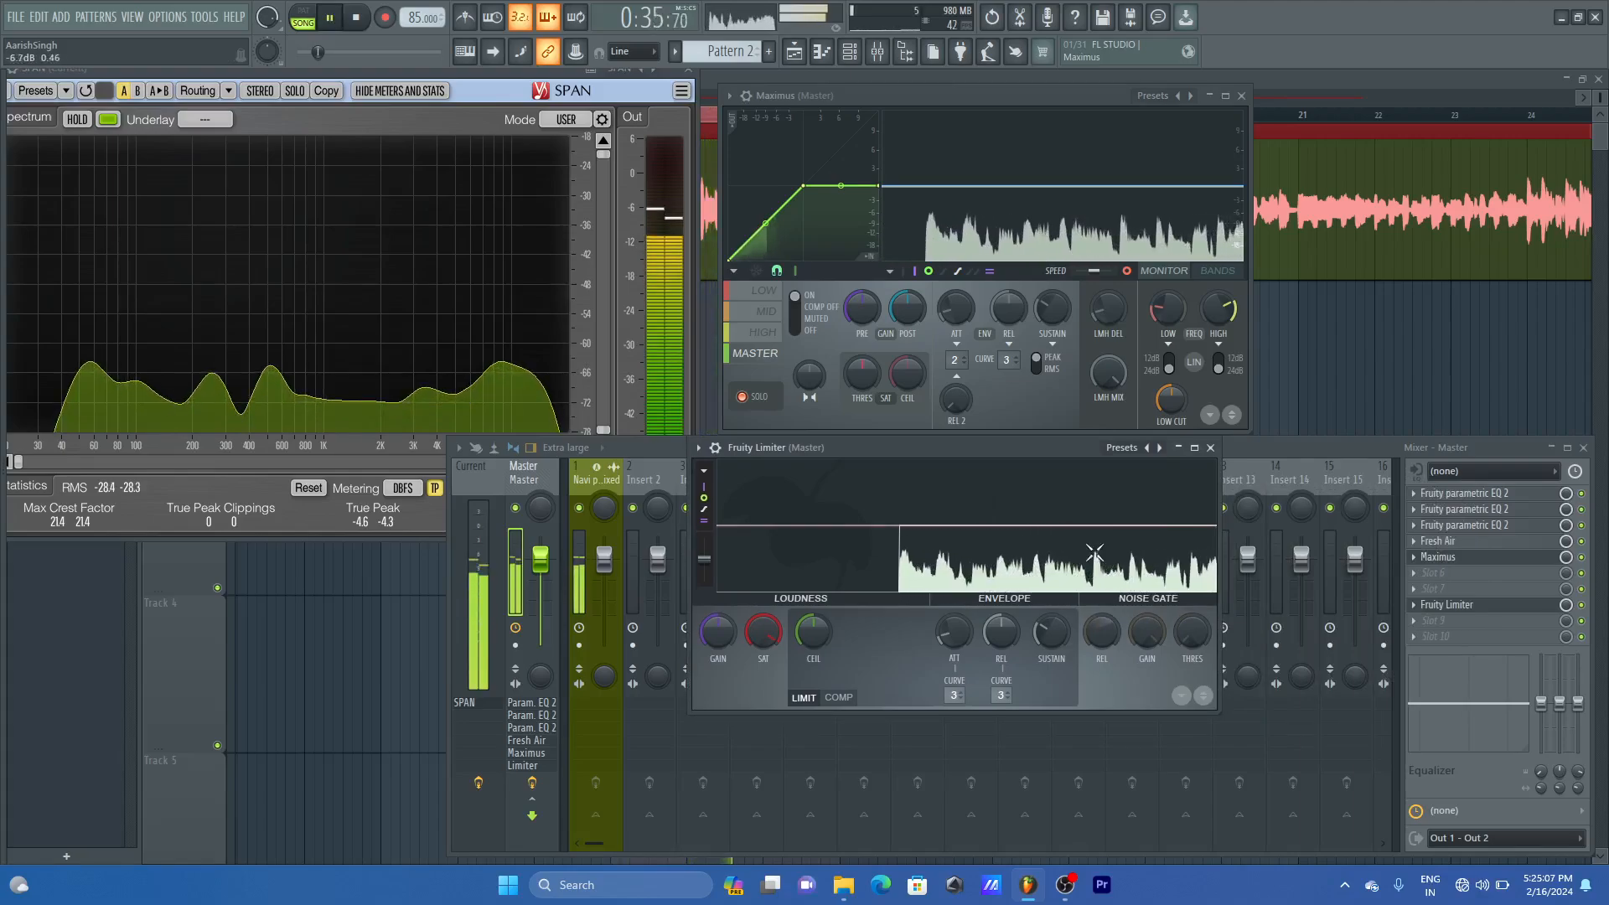
key("space")
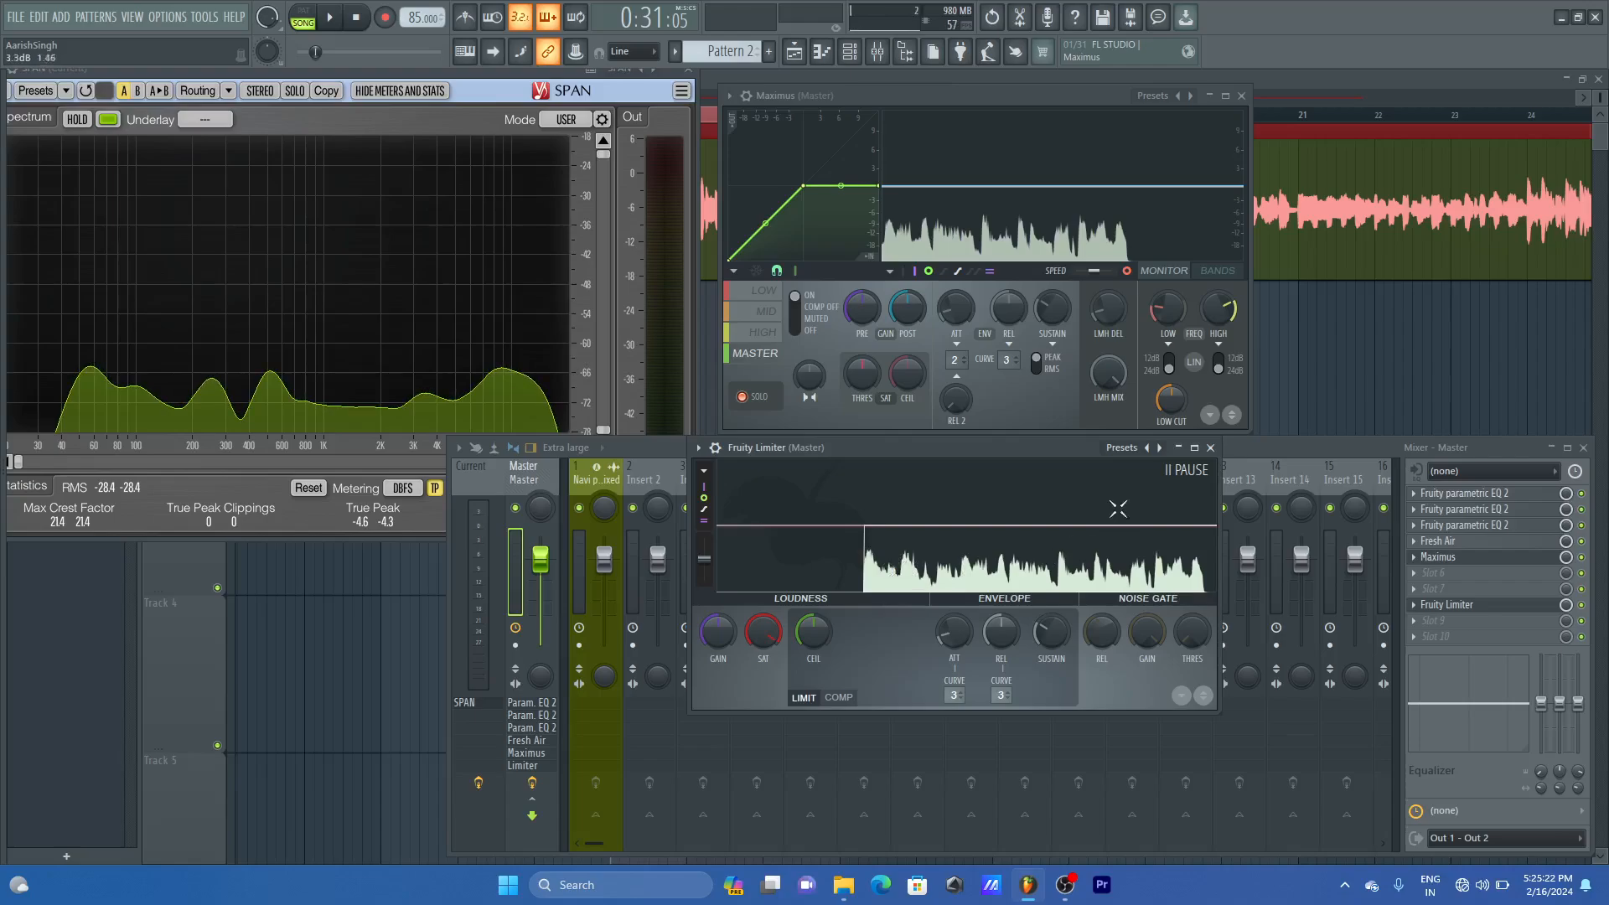
- Close Fruity Limiter and delete it from slot 8 of the master channel
left_click_drag(1061, 451, 1065, 458)
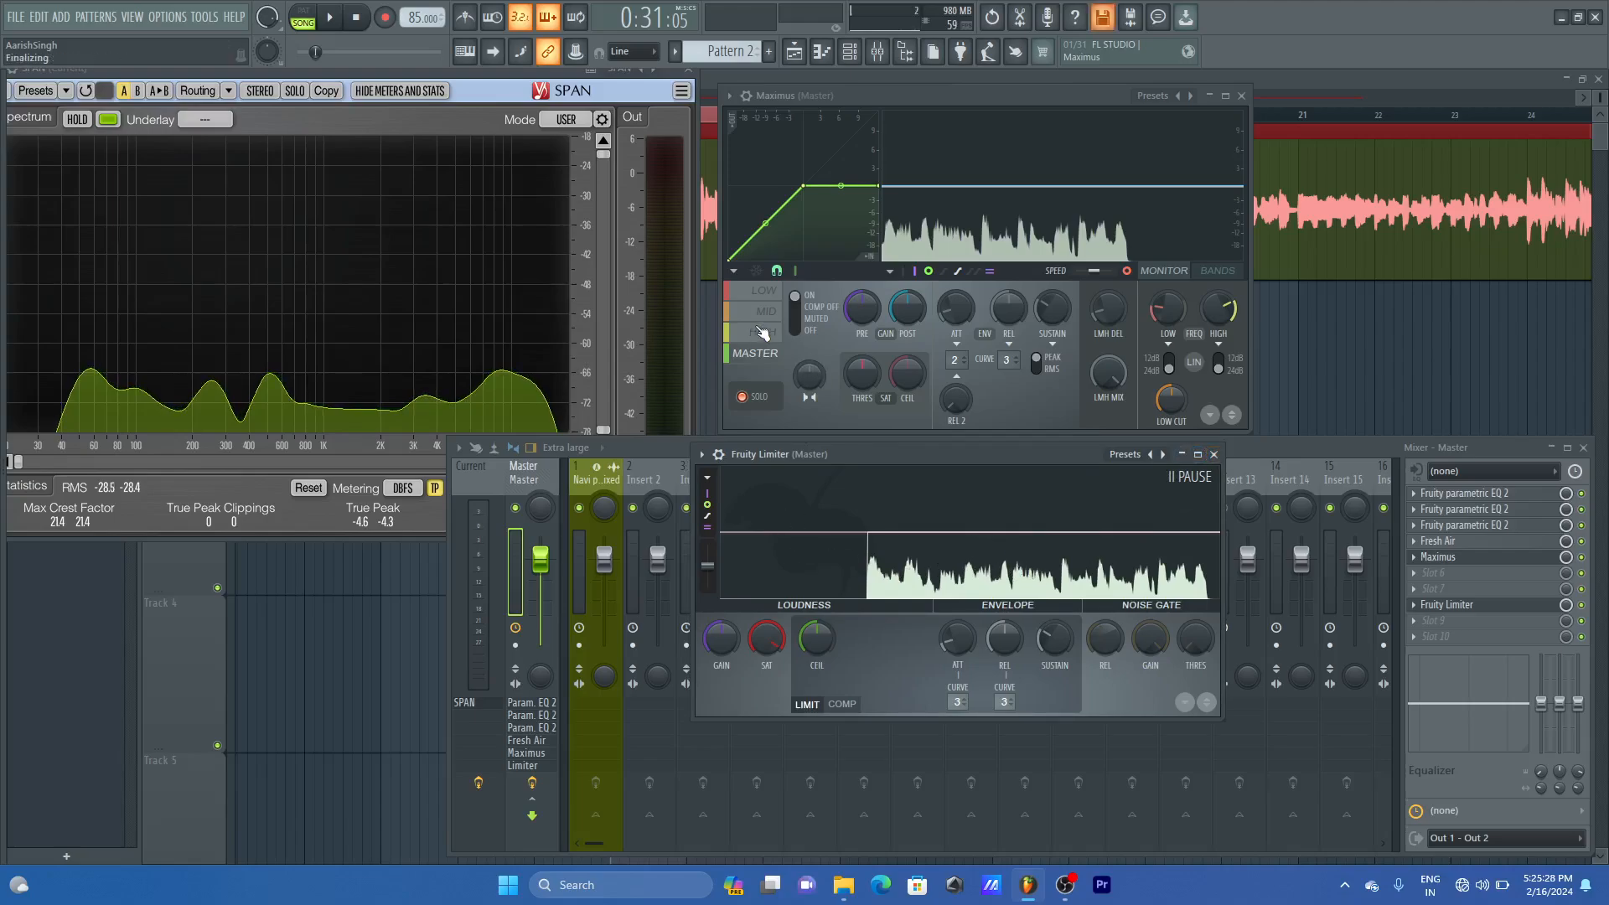
left_click(1214, 455)
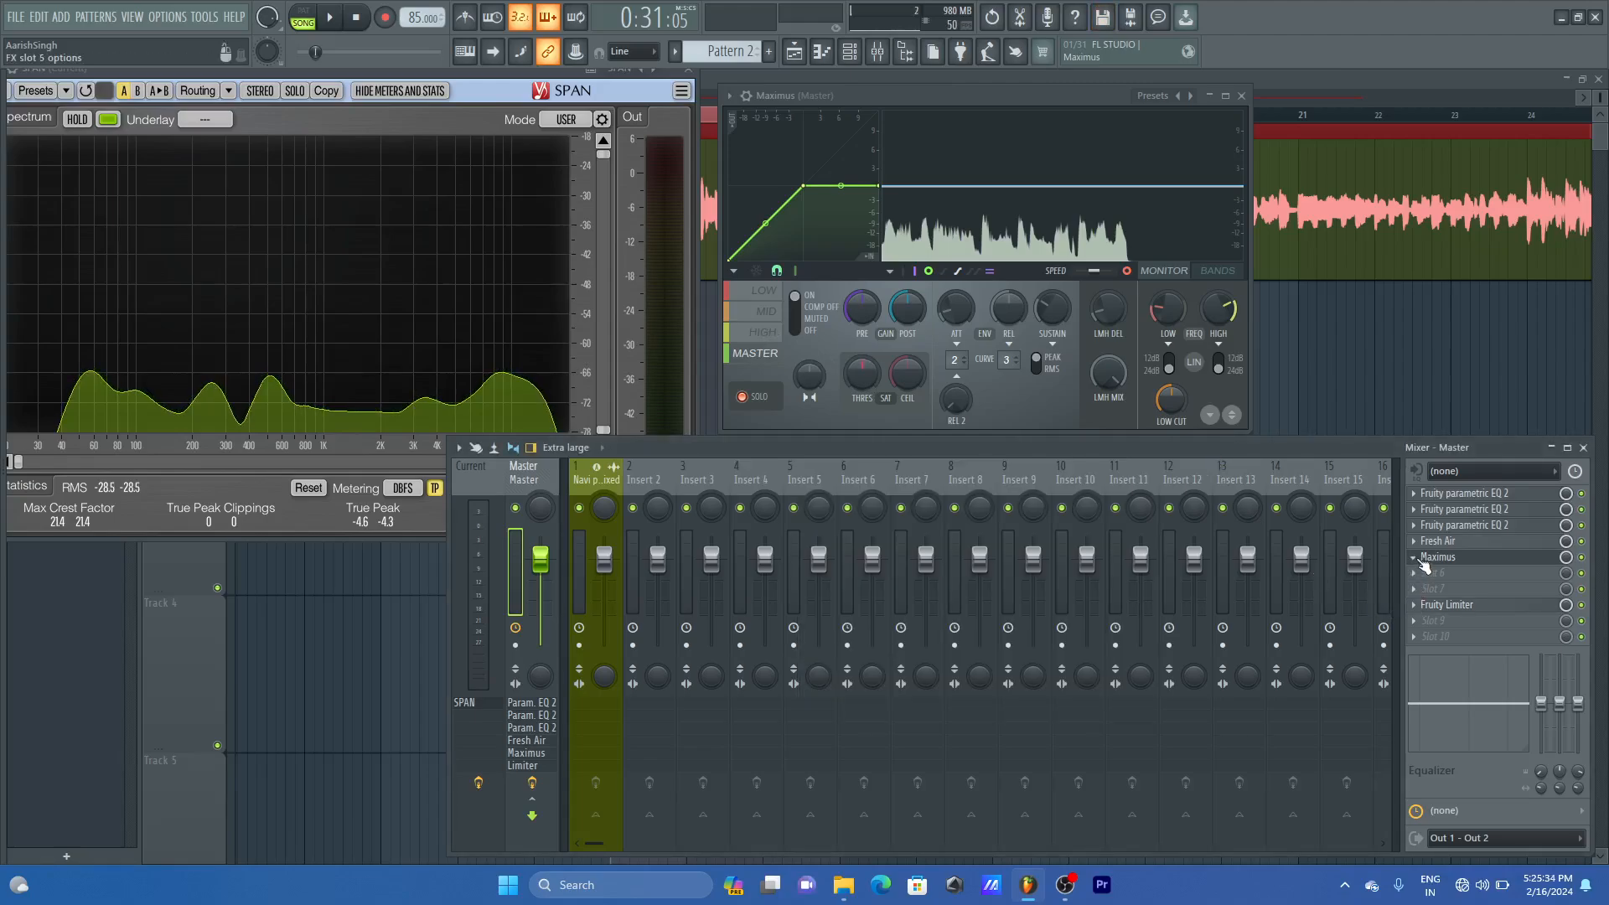
left_click(1419, 609)
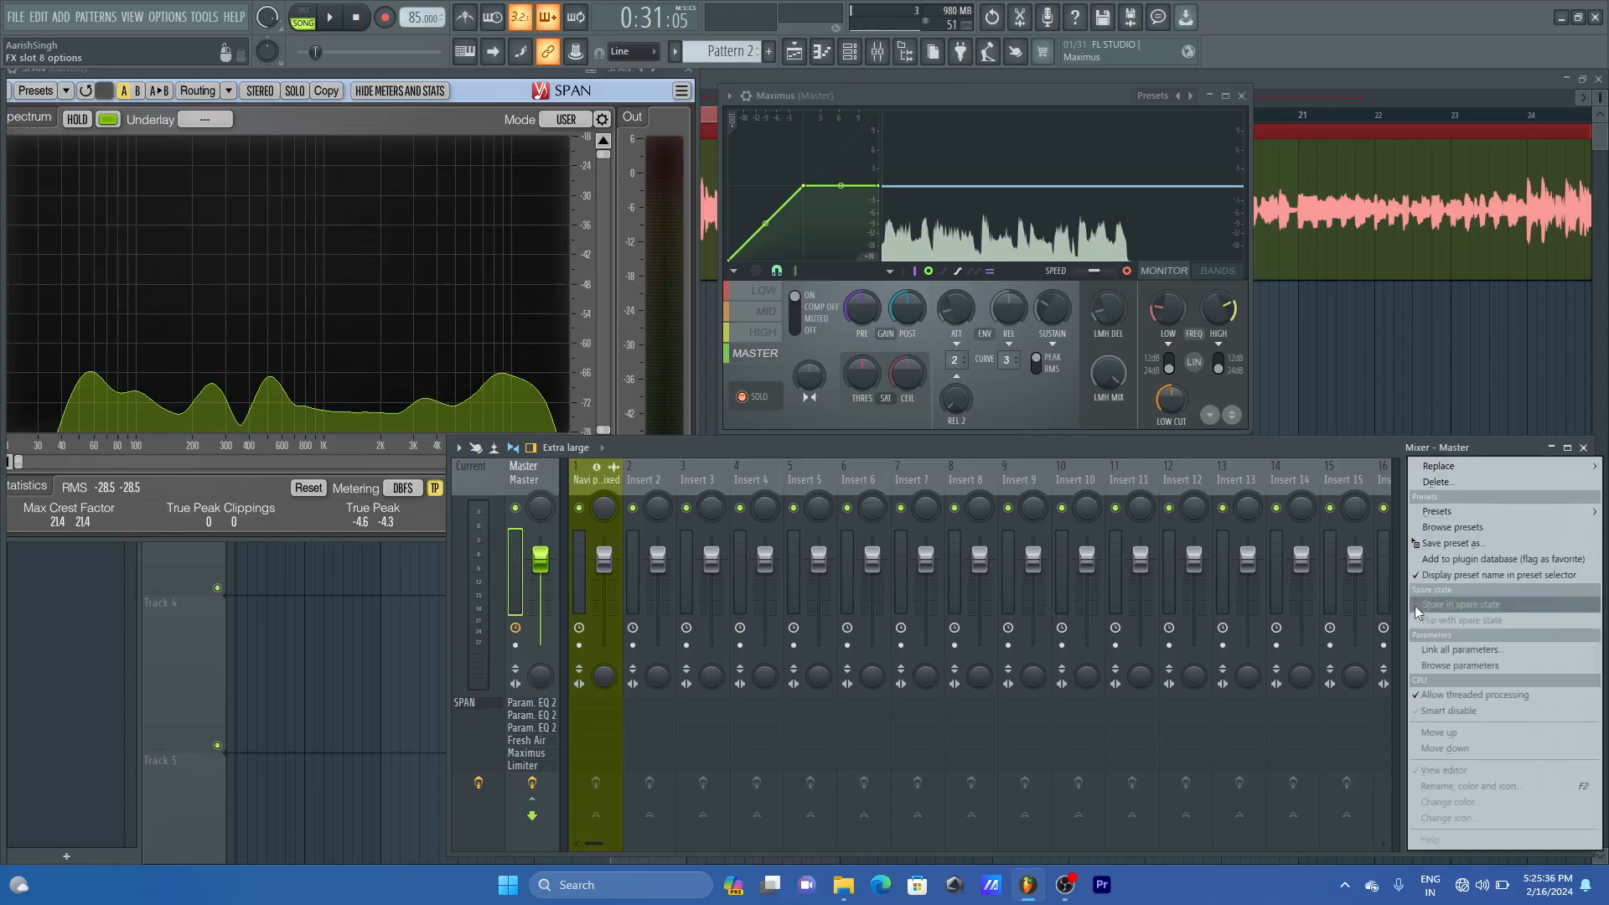
left_click(1438, 483)
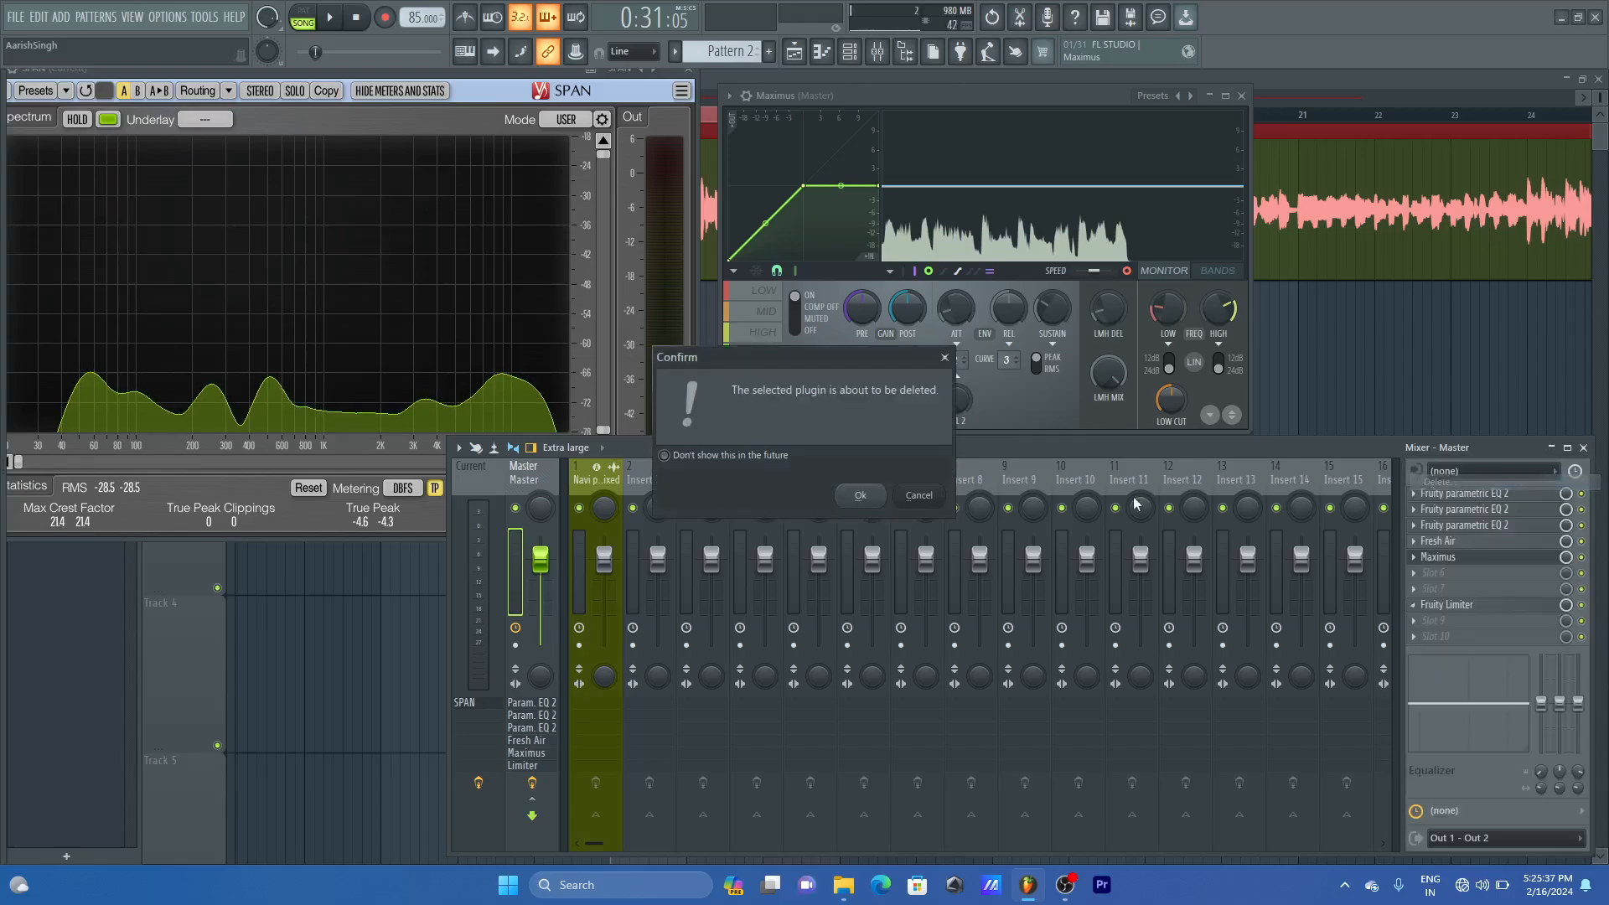
left_click(857, 496)
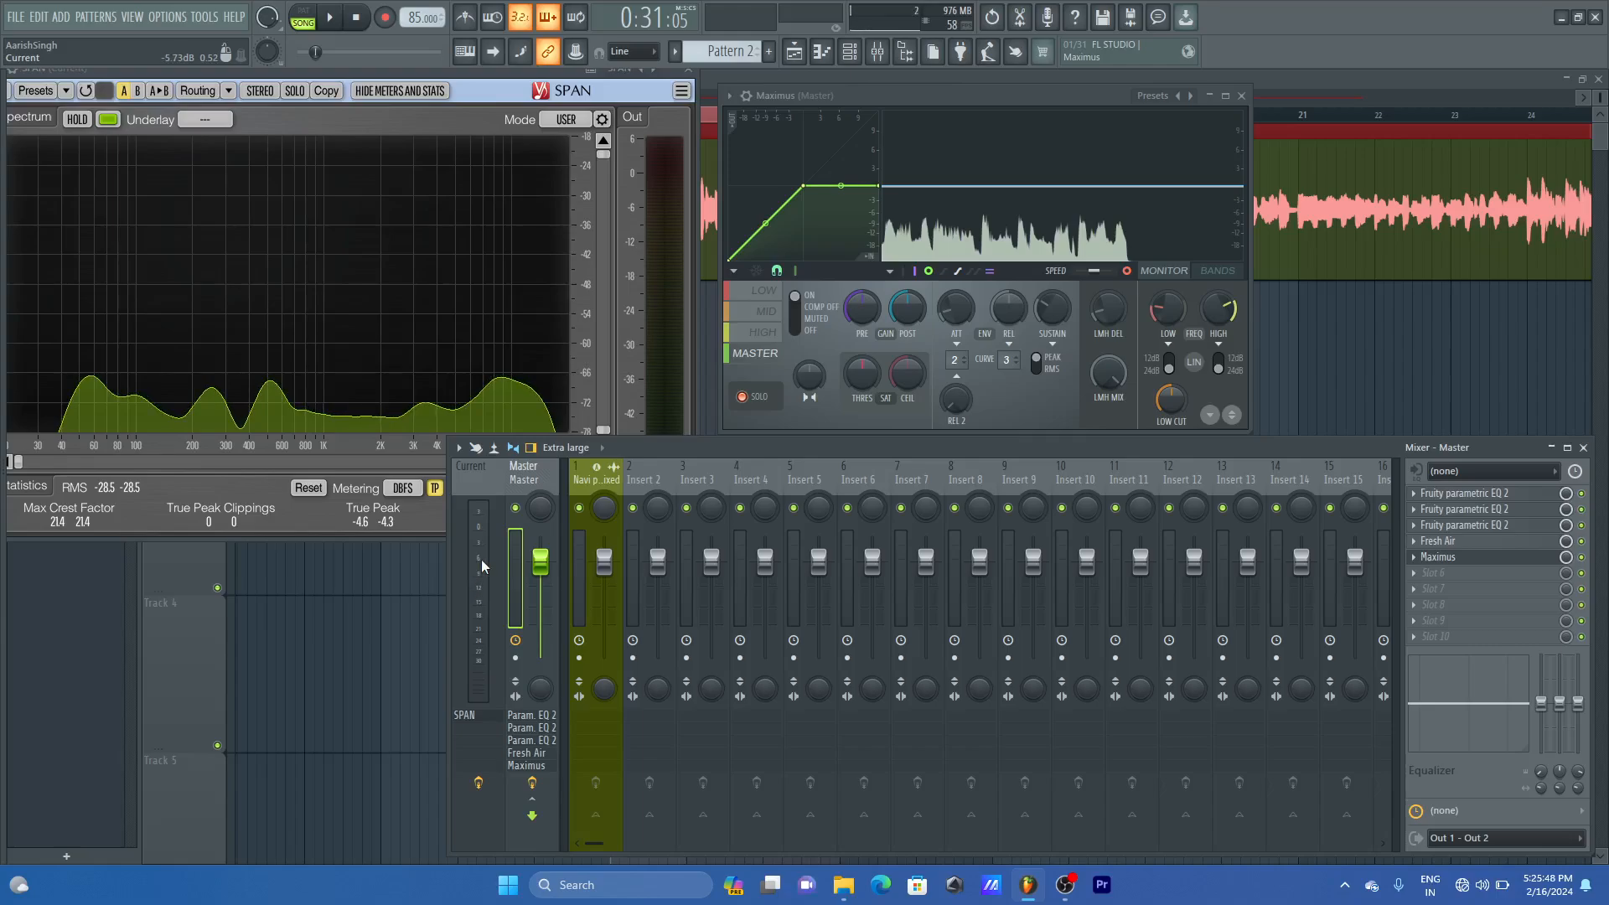
- Set the master band's soft saturation threshold in Maximus to 1% in mode A after trying 5% and 14% in mode B
left_click(967, 96)
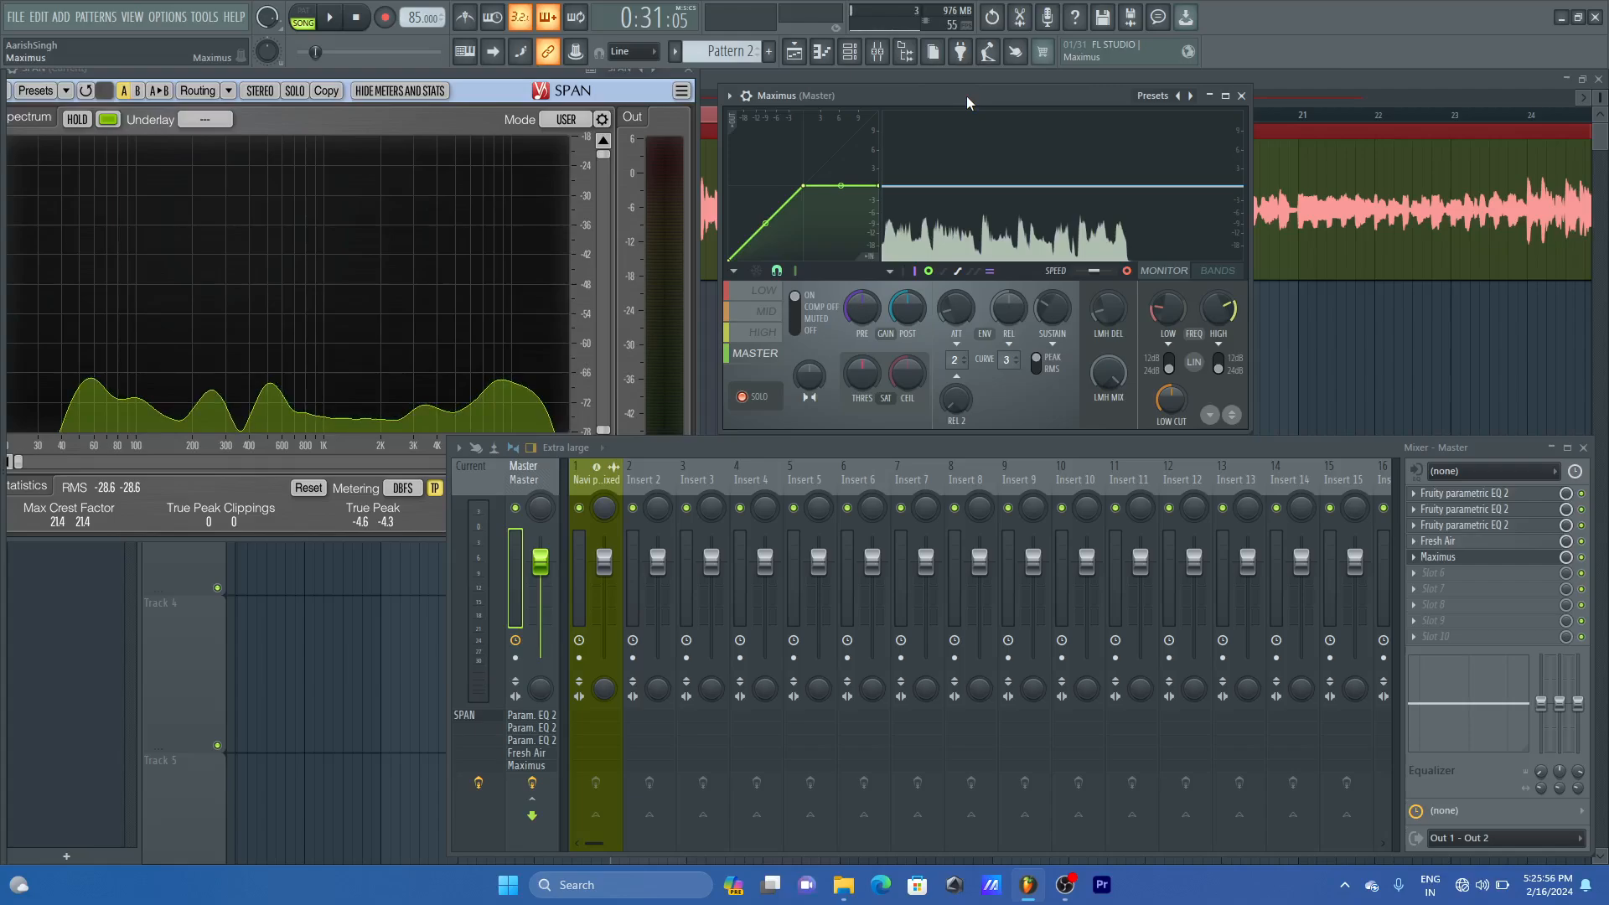
mouse_move(866, 380)
left_mouse_down()
mouse_move(862, 362)
mouse_move(862, 387)
left_mouse_up()
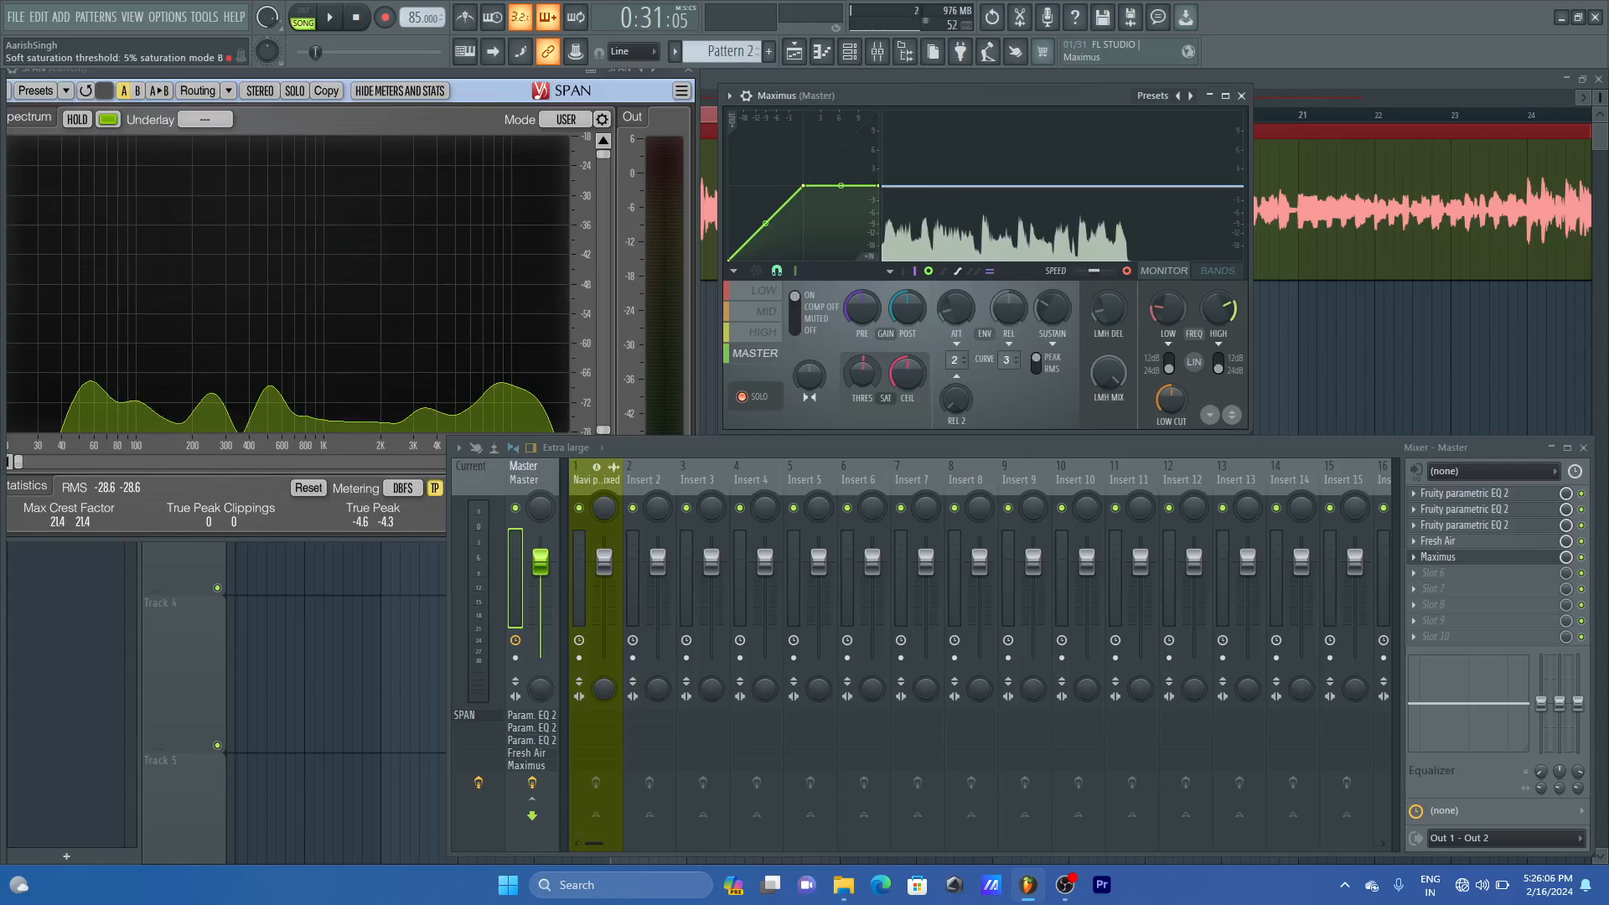
left_click_drag(865, 380, 866, 367)
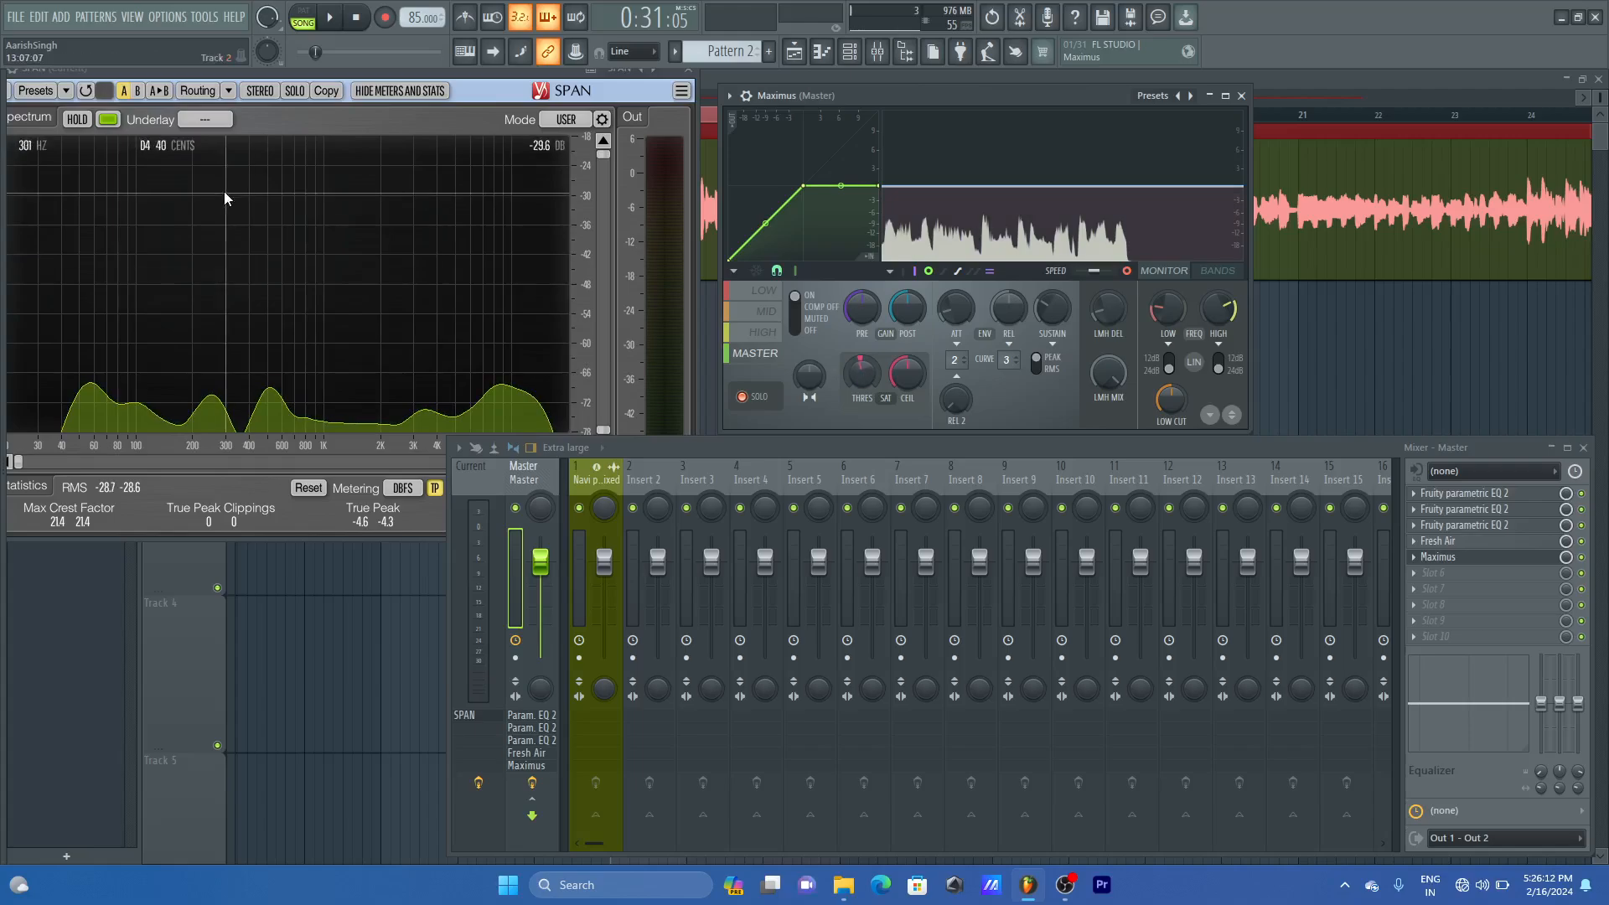
left_click_drag(863, 374, 862, 366)
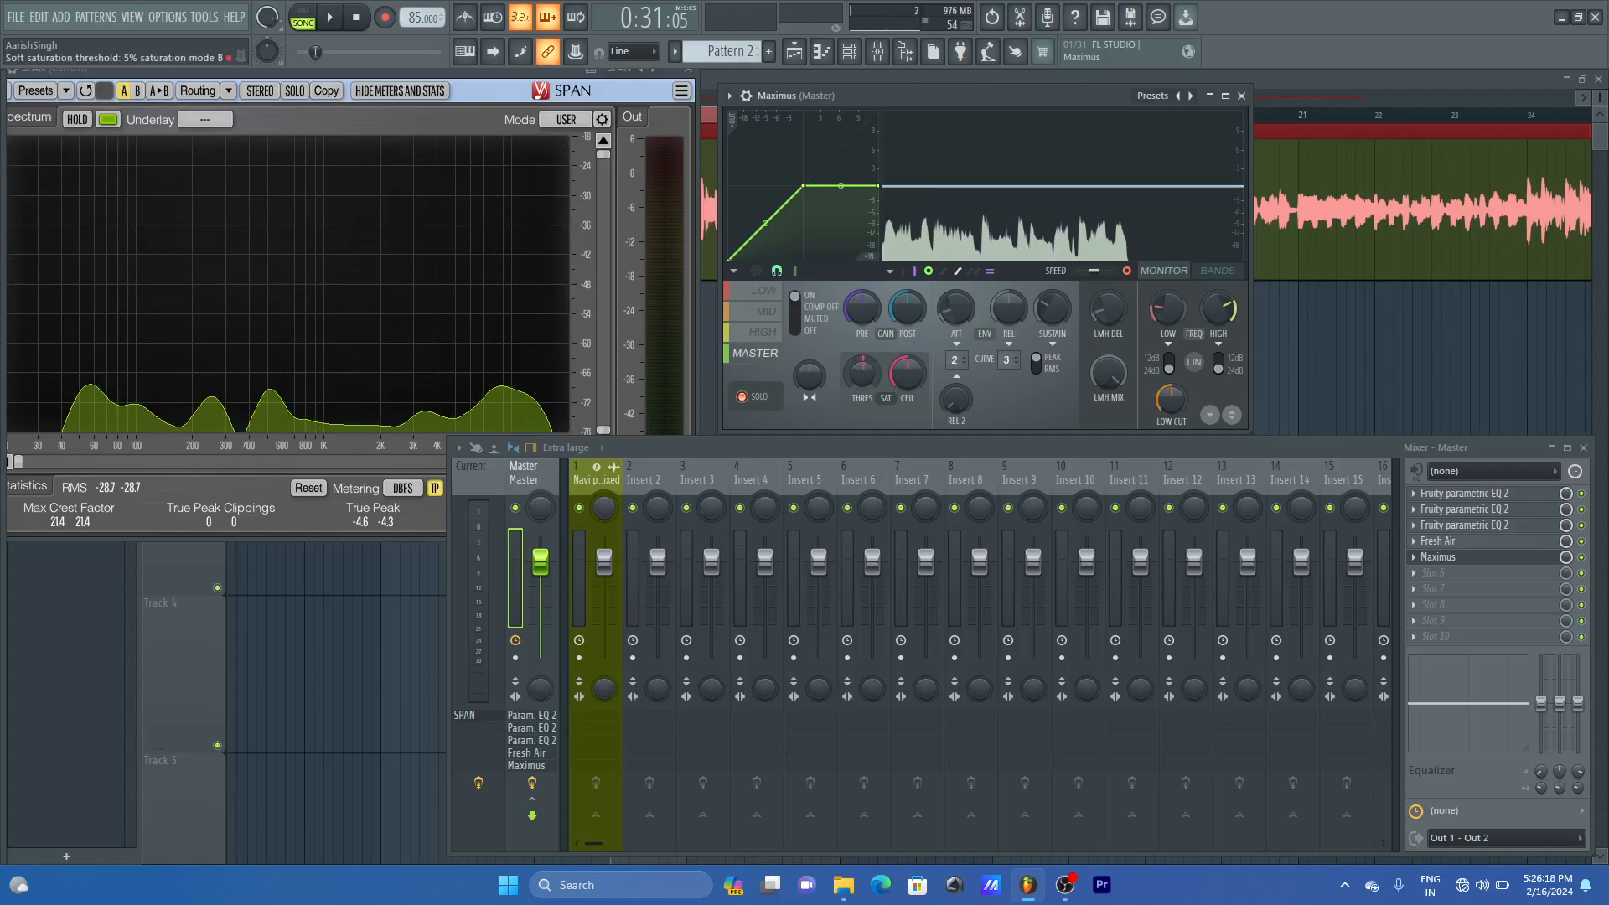
left_click_drag(863, 374, 862, 370)
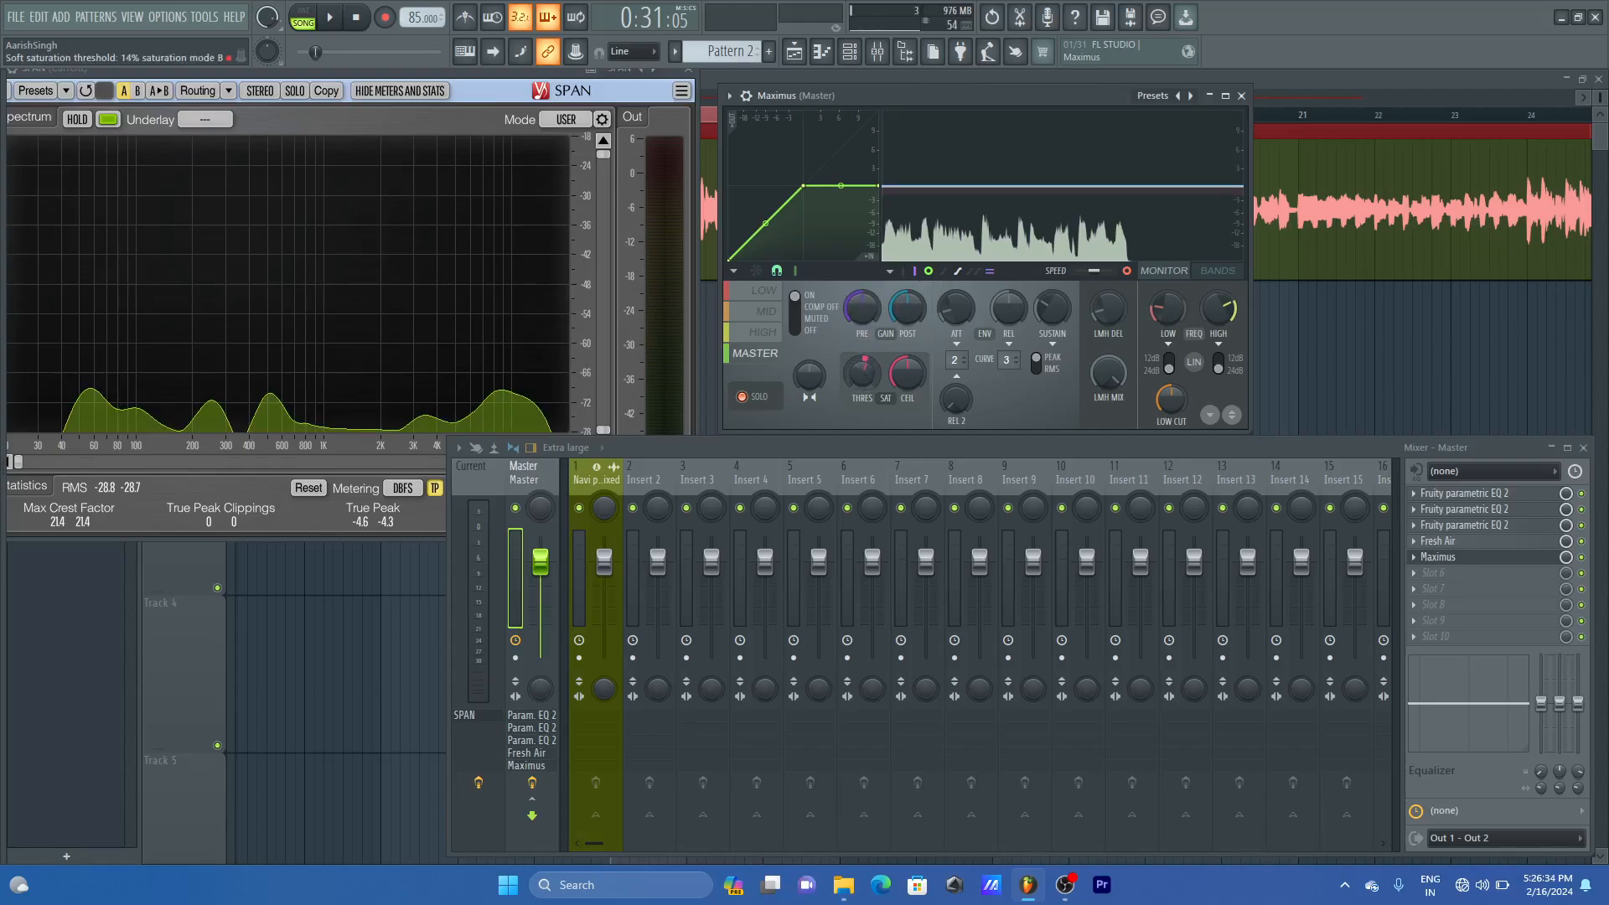
left_click_drag(863, 374, 862, 383)
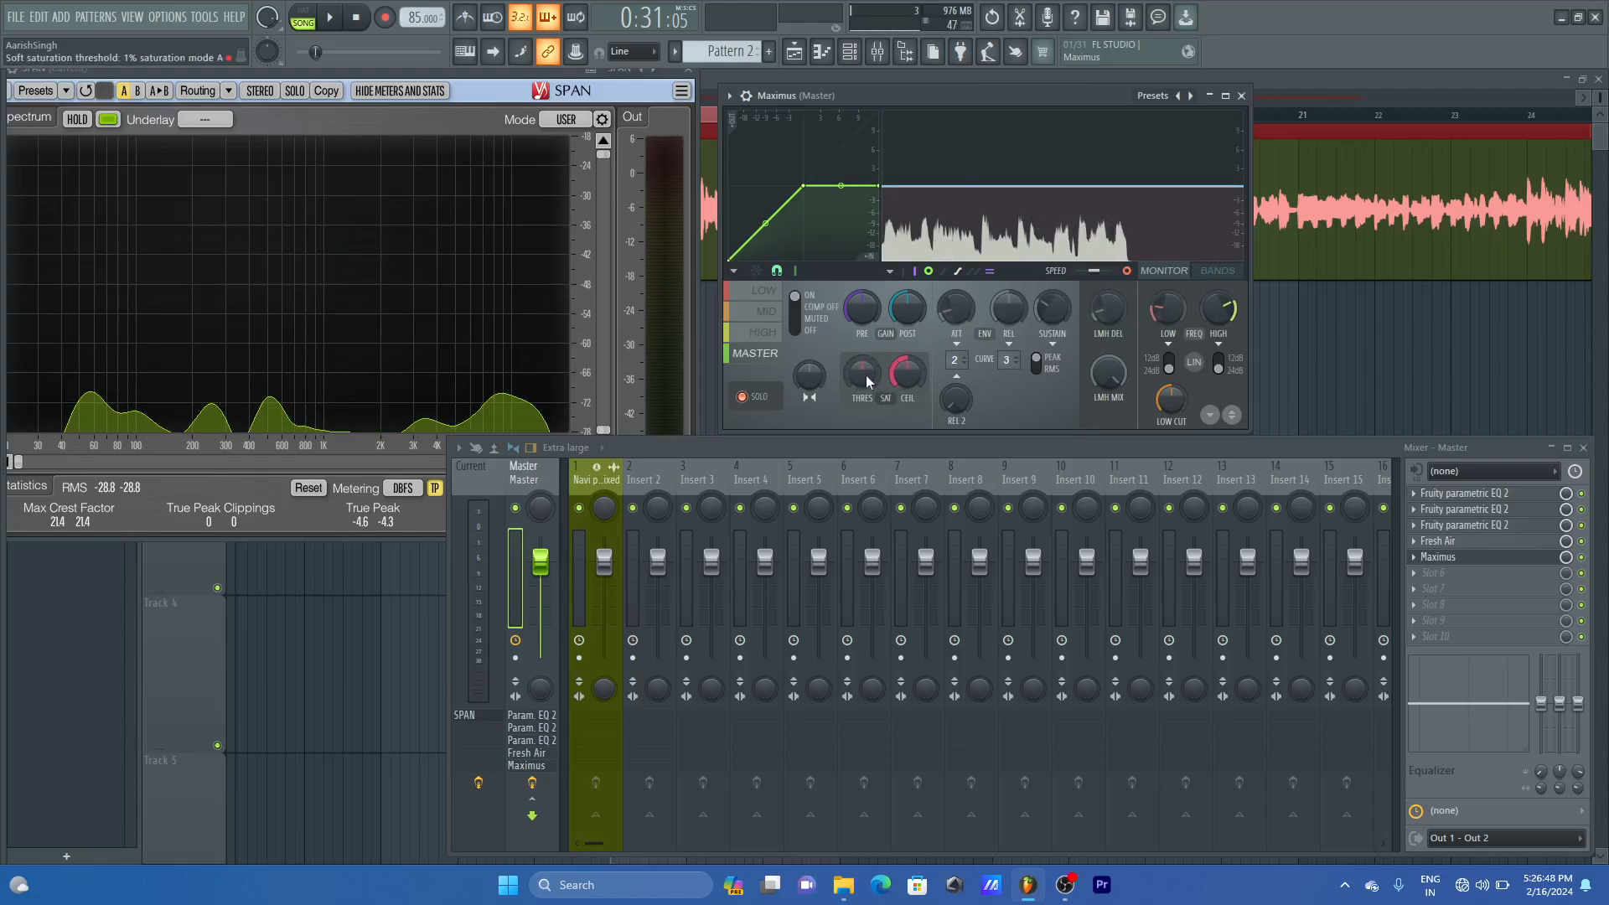
- Adjust the master band's soft saturation ceiling in Maximus, trying -1.1 dB and -0.3 dB
left_click_drag(902, 373, 901, 383)
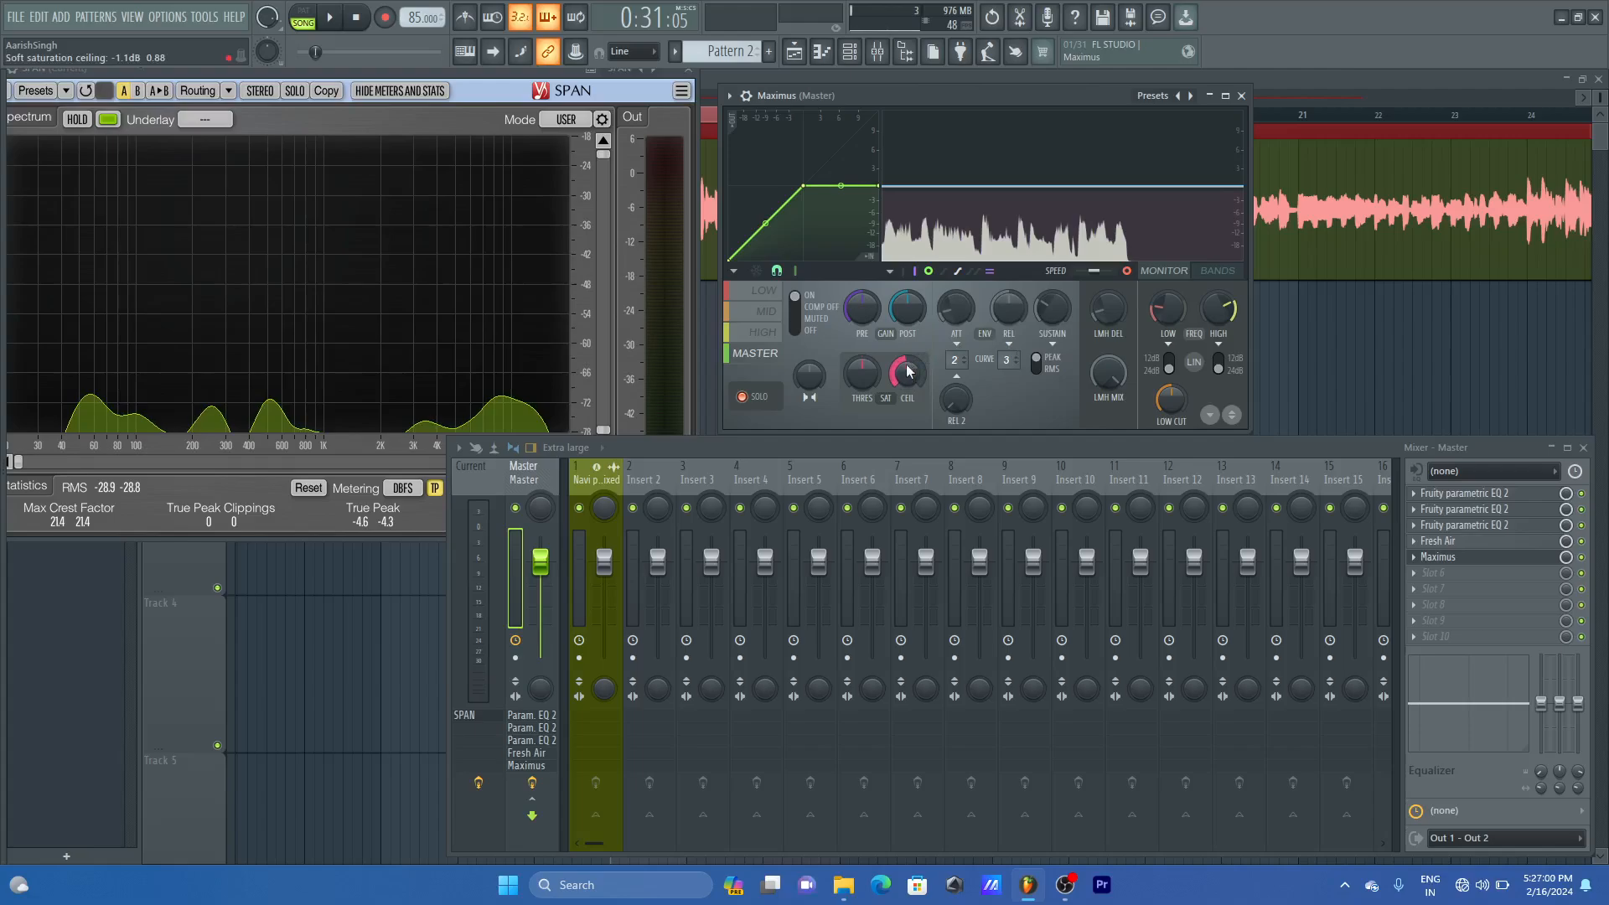
left_click_drag(909, 372, 910, 344)
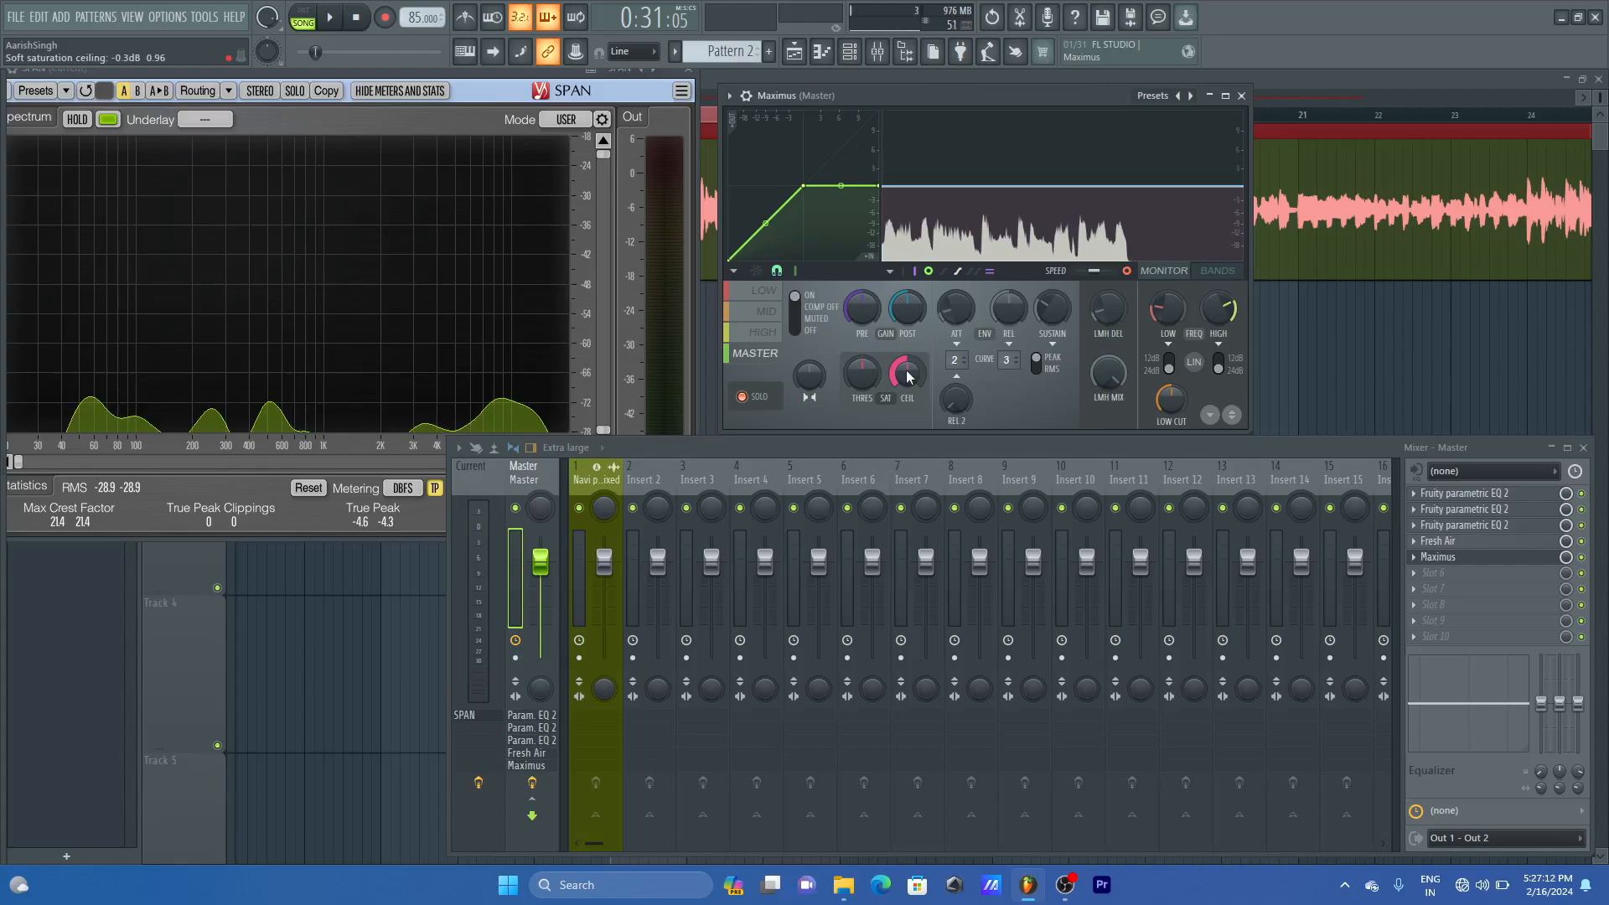
left_click_drag(908, 377, 909, 387)
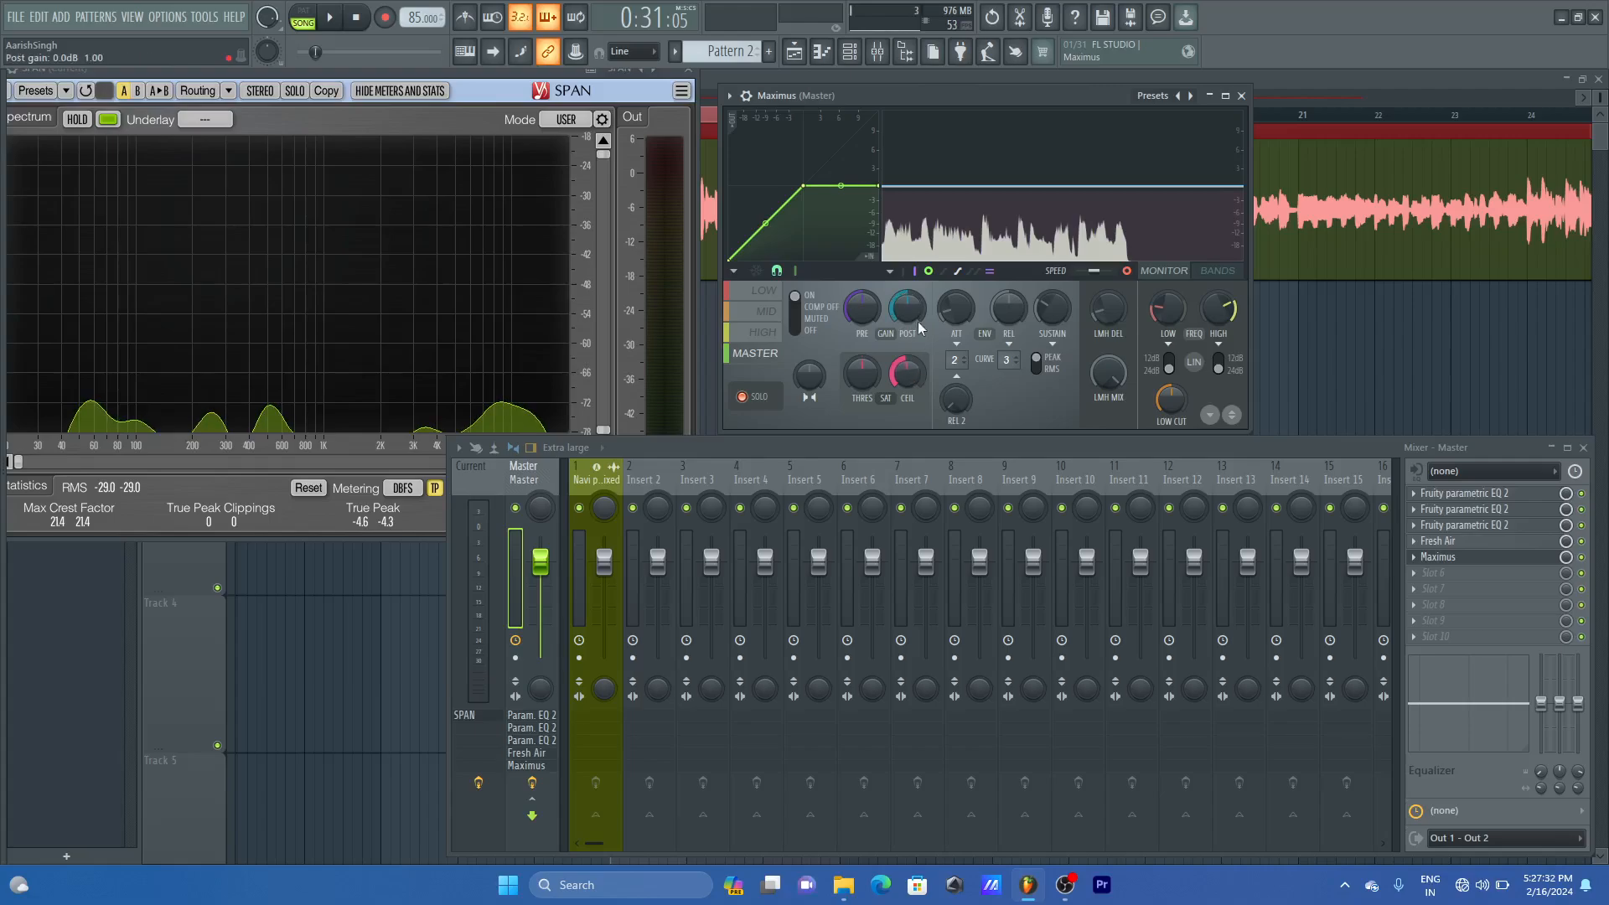
- Try a post gain of 4.7 dB on the master band in Maximus and reset it
left_click_drag(909, 309, 909, 276)
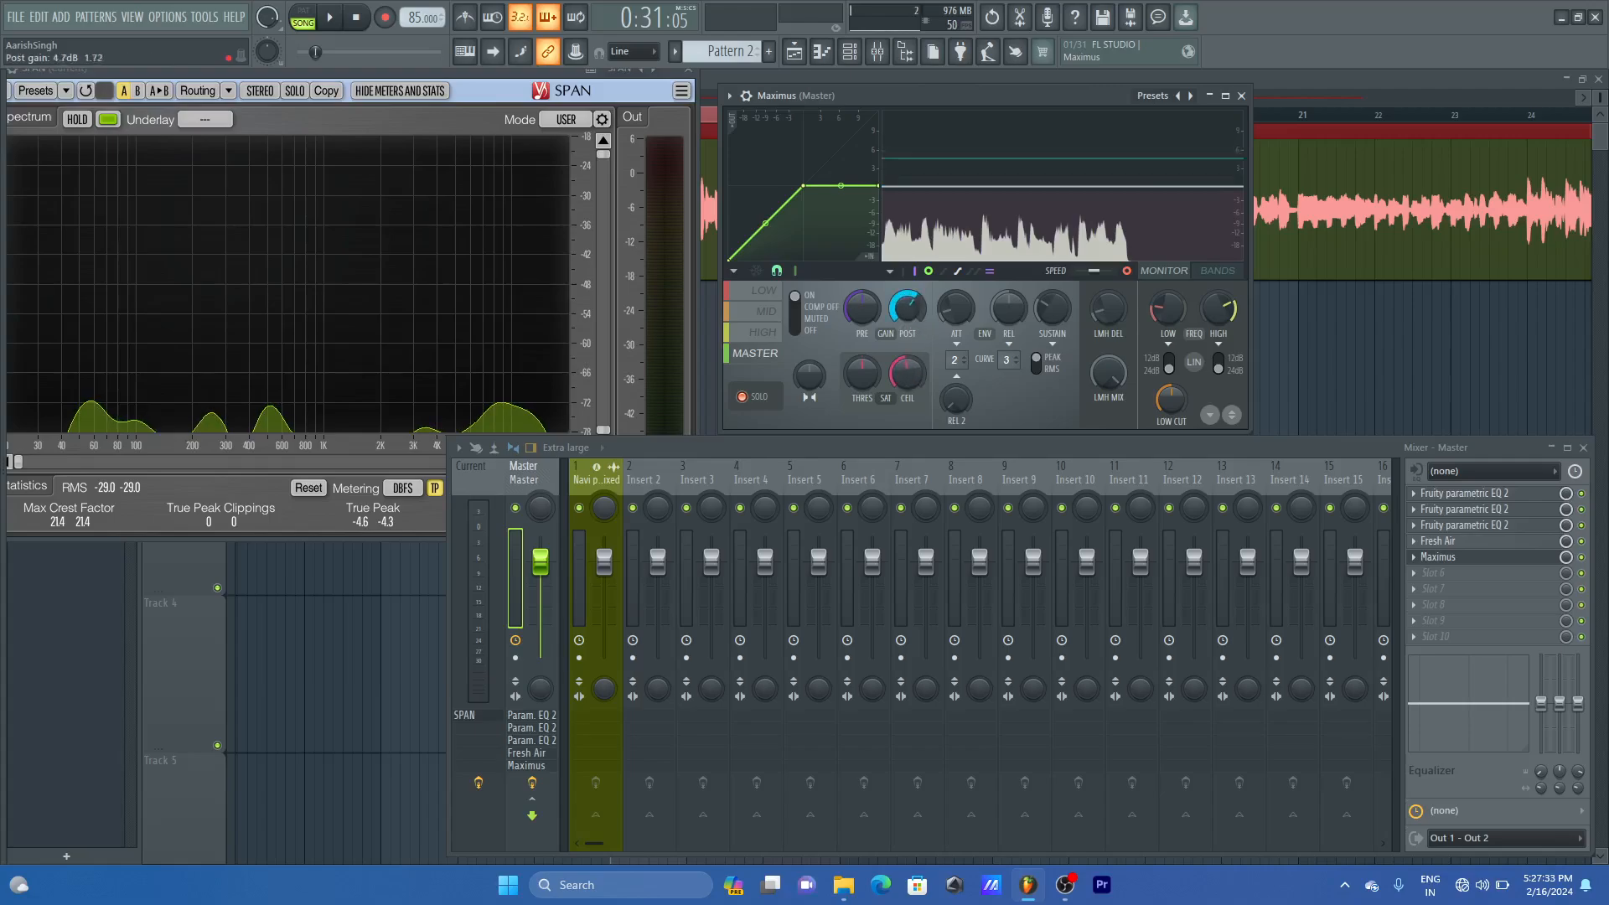
right_click(908, 309)
left_click(913, 318)
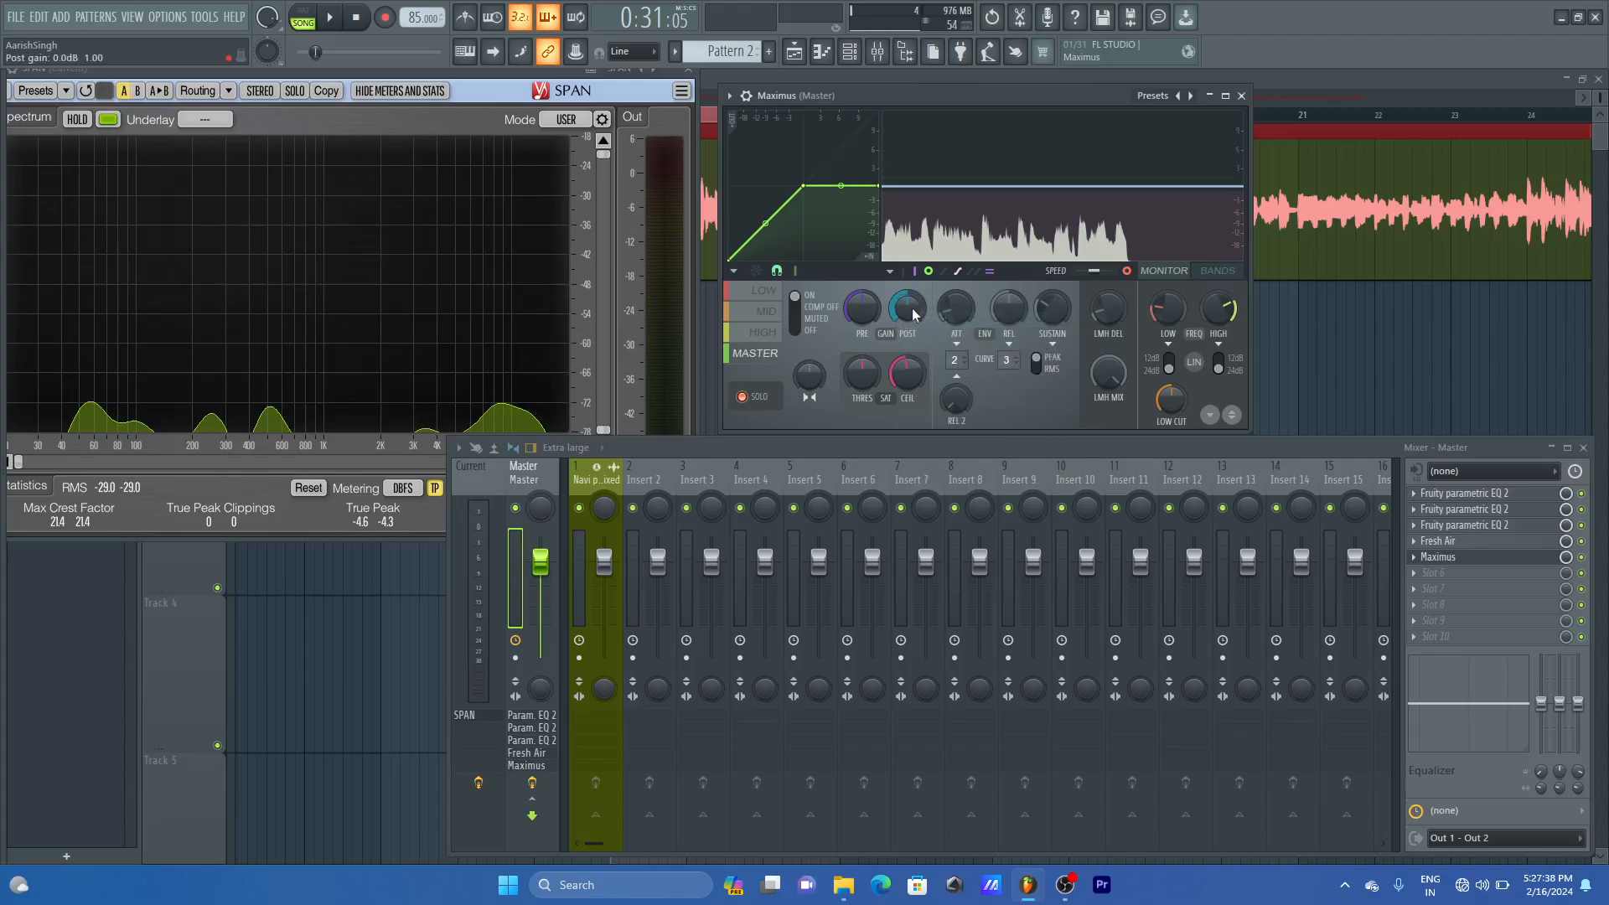
- Save the project and bring the SPAN analyzer to the front
key("ctrl+s")
left_click(506, 79)
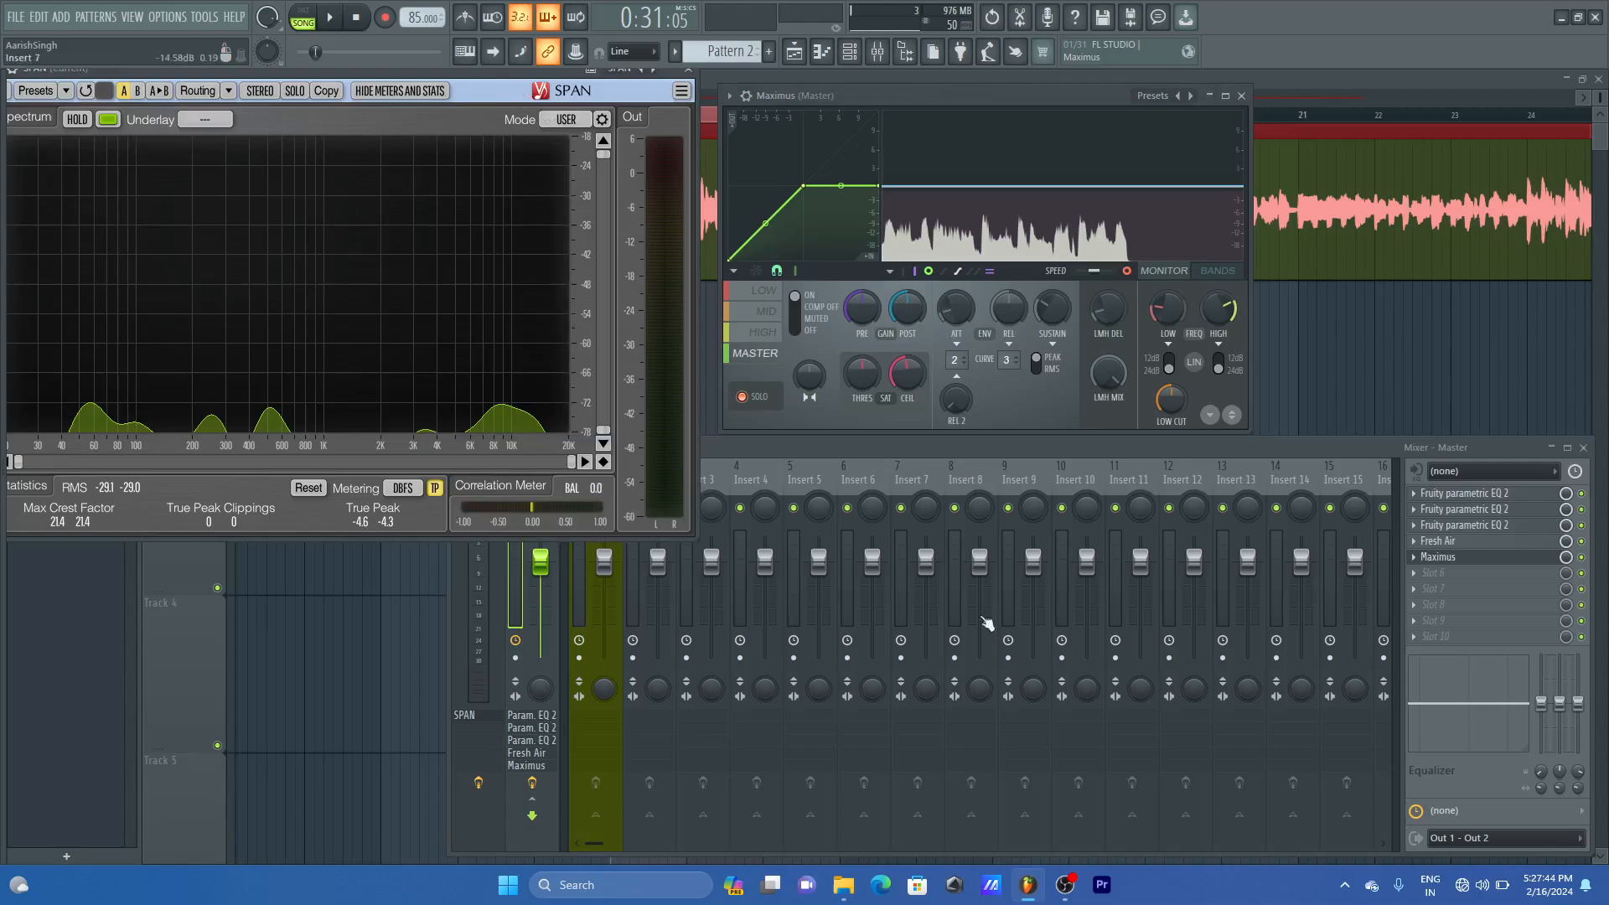
- Load WLM Plus Stereo into slot 10 of the master channel and place its window over SPAN beside Maximus
left_click(1459, 641)
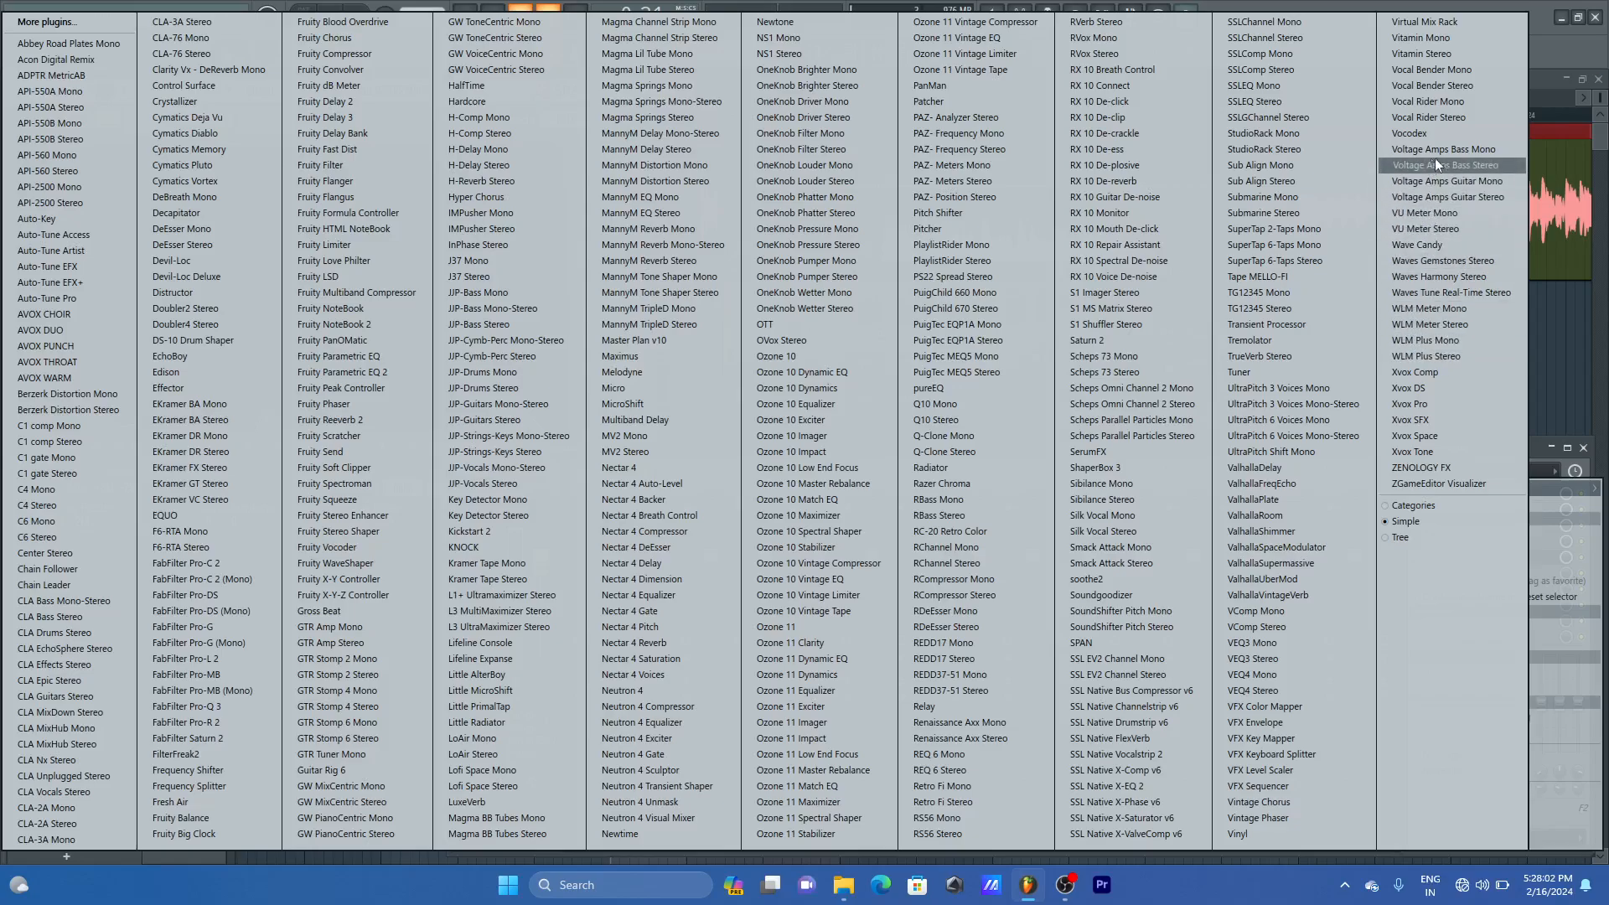
left_click(1435, 355)
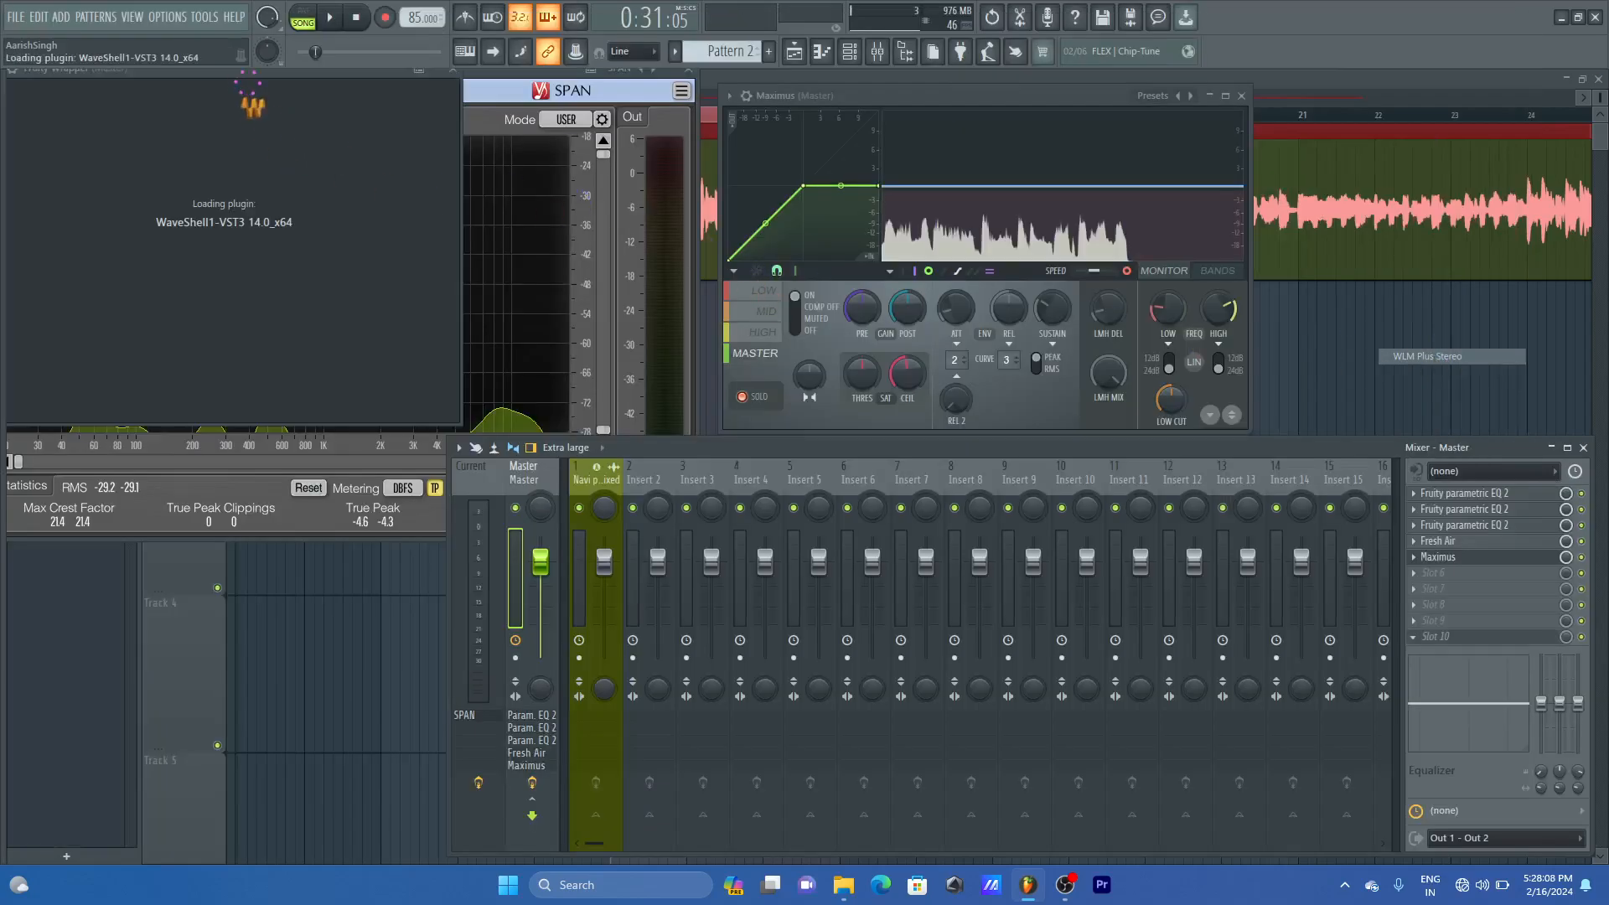
left_click_drag(211, 71, 254, 114)
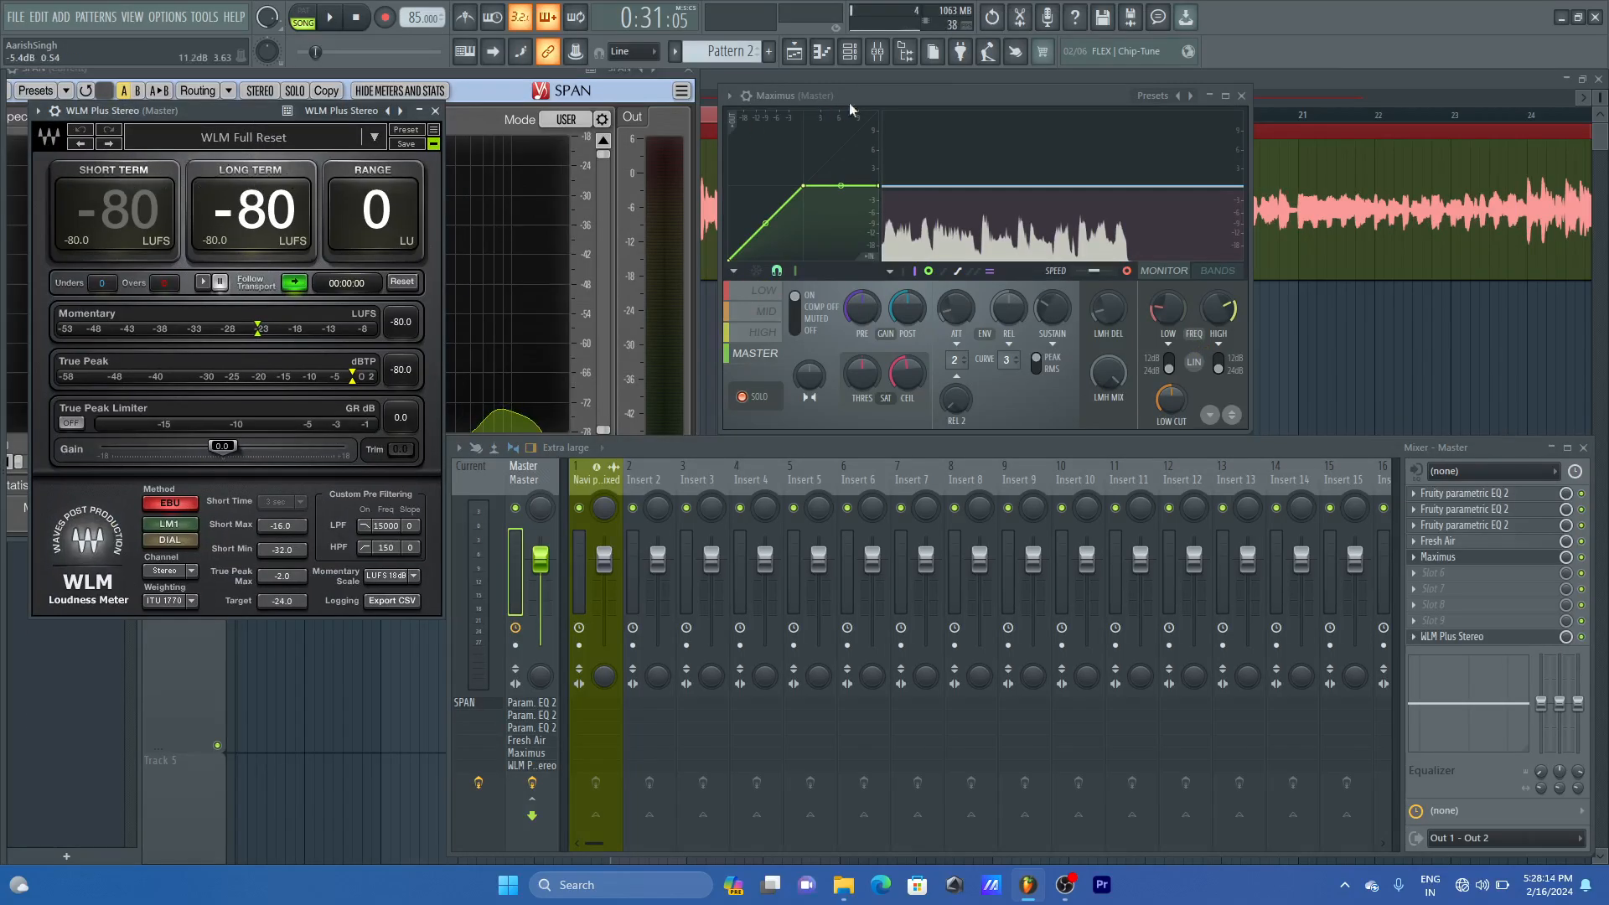
left_click(907, 91)
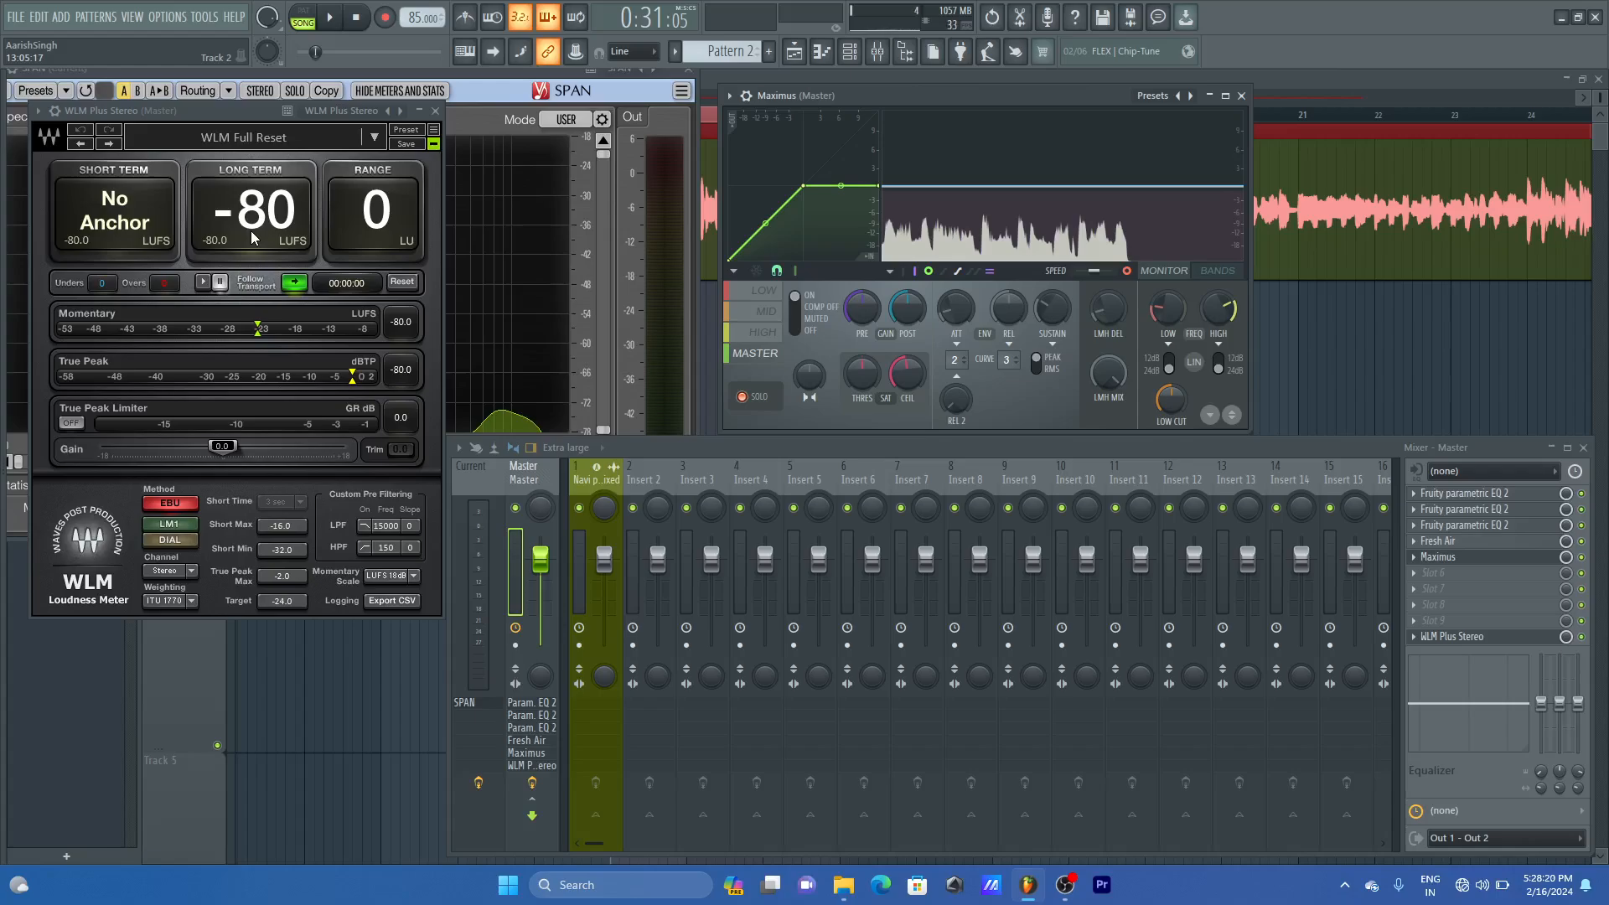
- Load the Spotify preset in the WLM Plus meter and play the song to measure its loudness
left_click(374, 138)
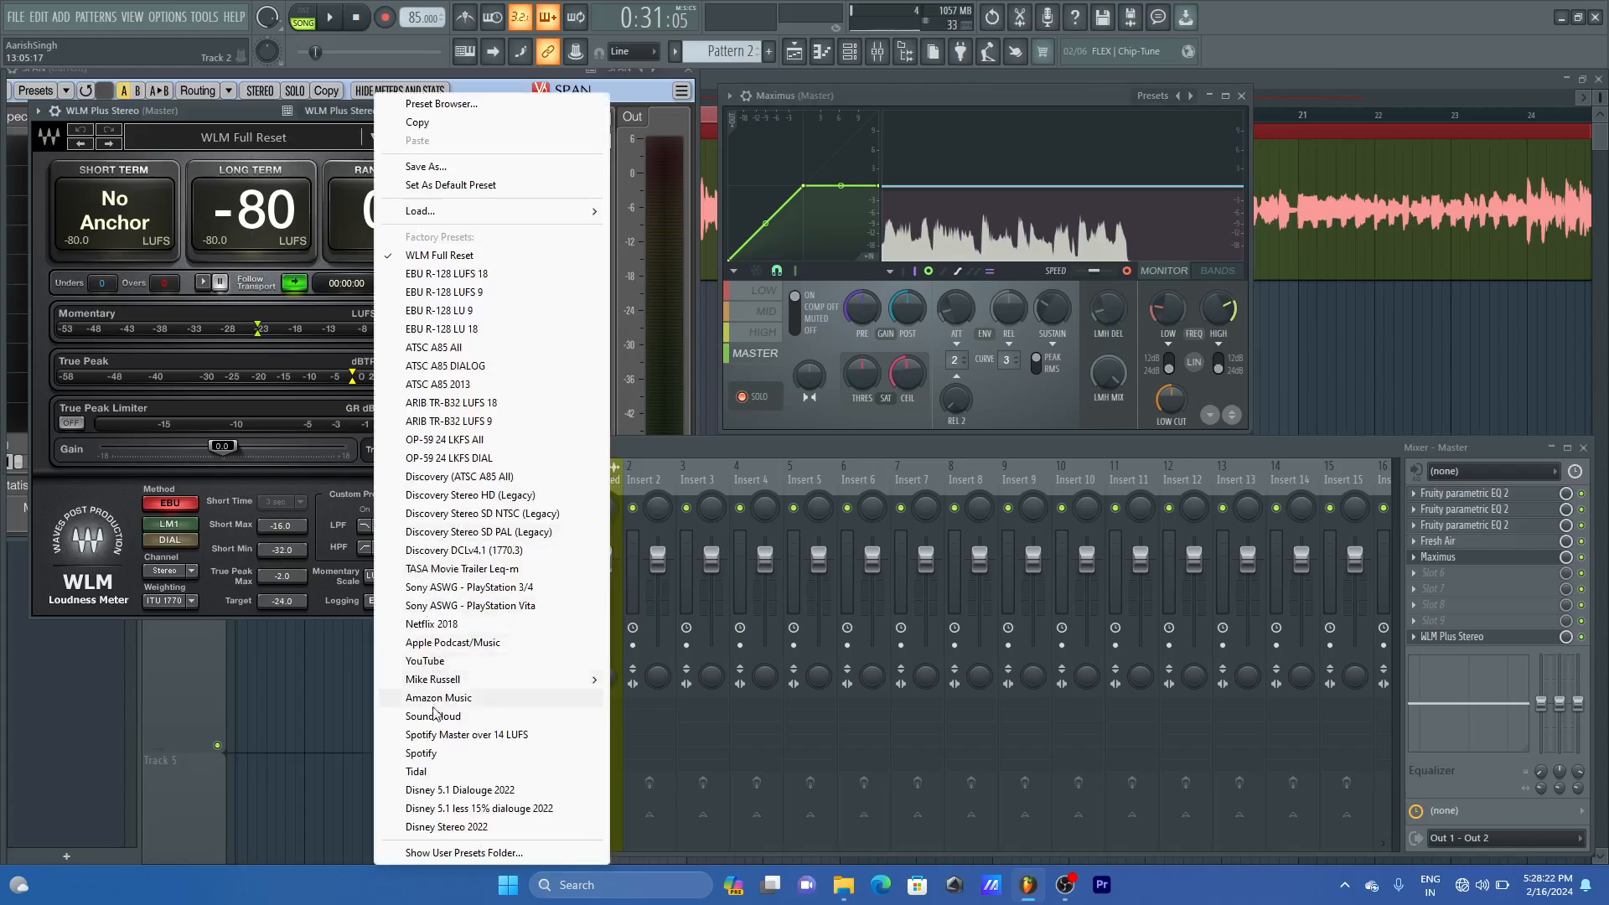
left_click(469, 757)
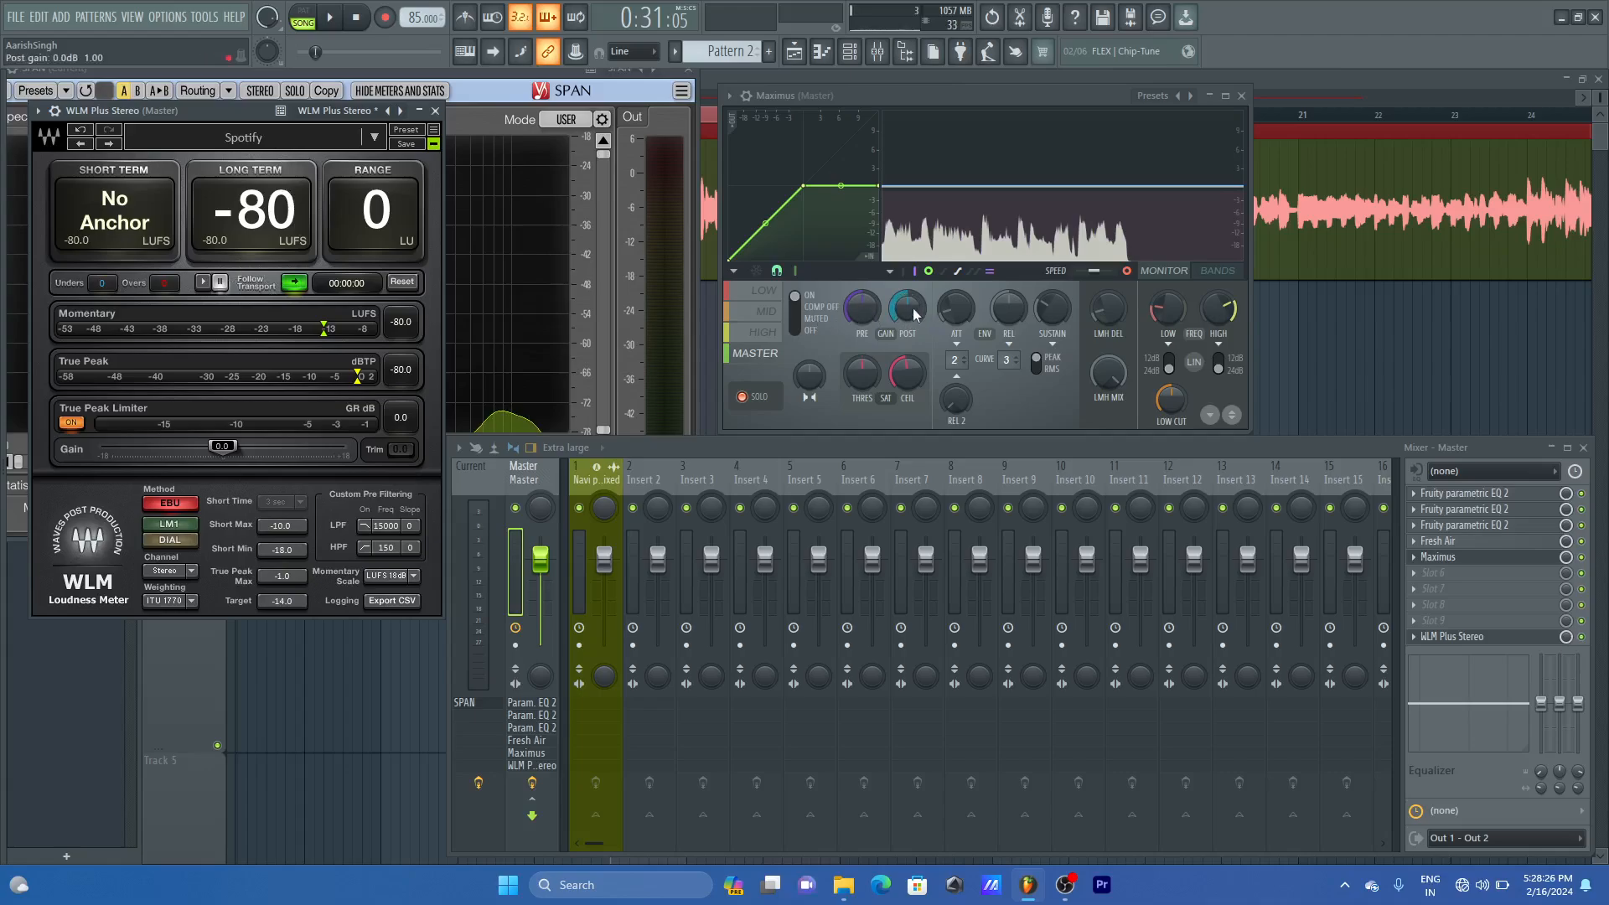
key("space")
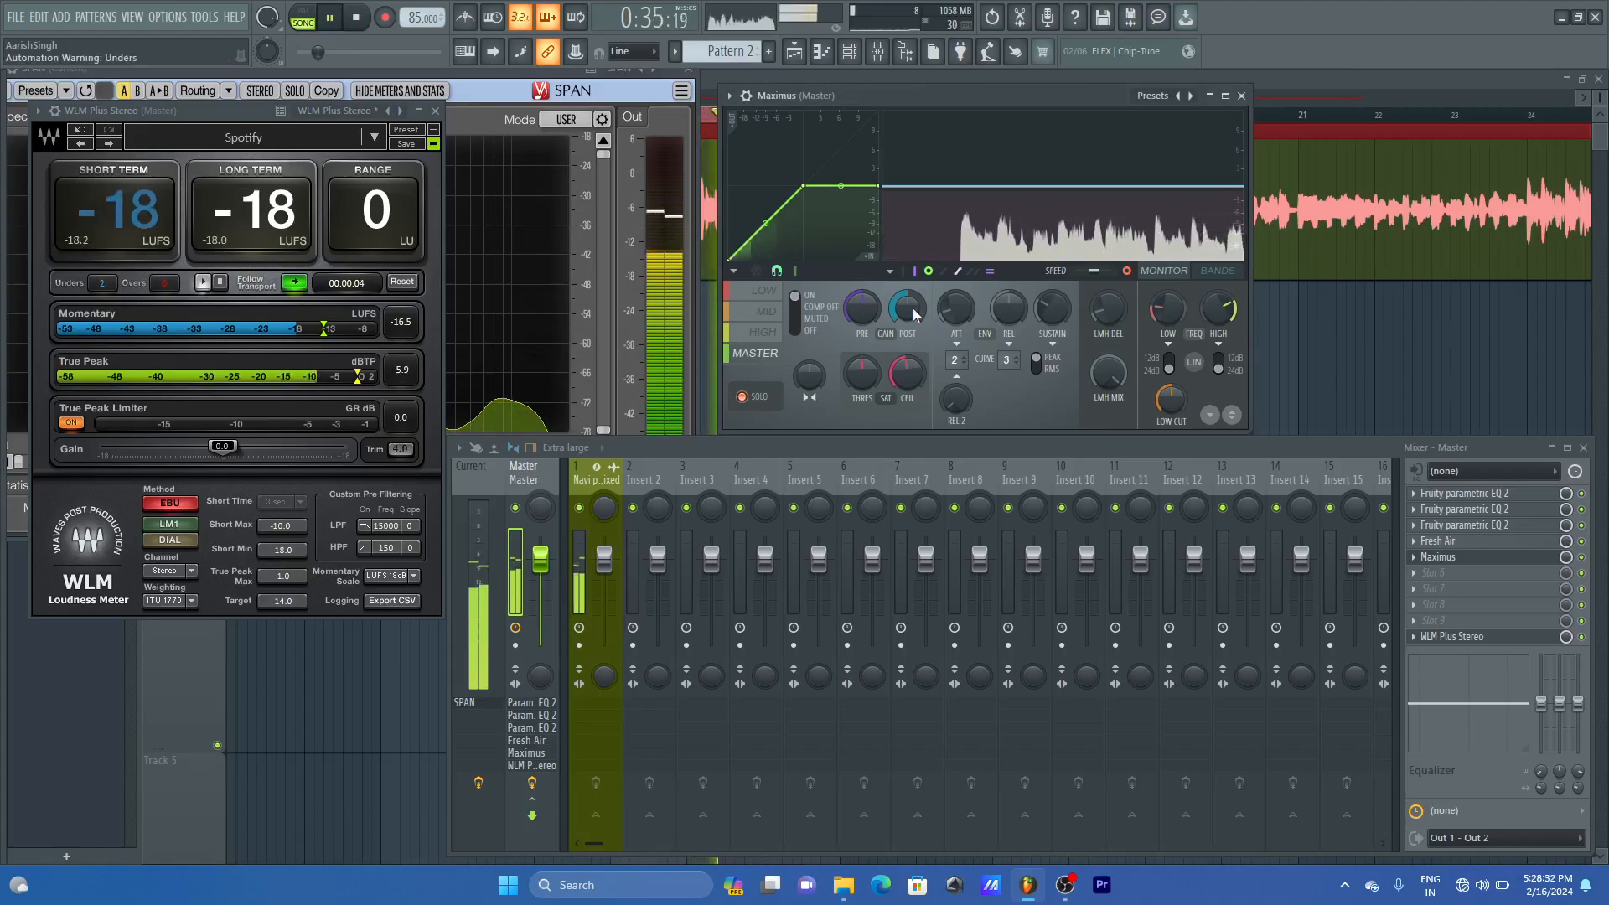
key("space")
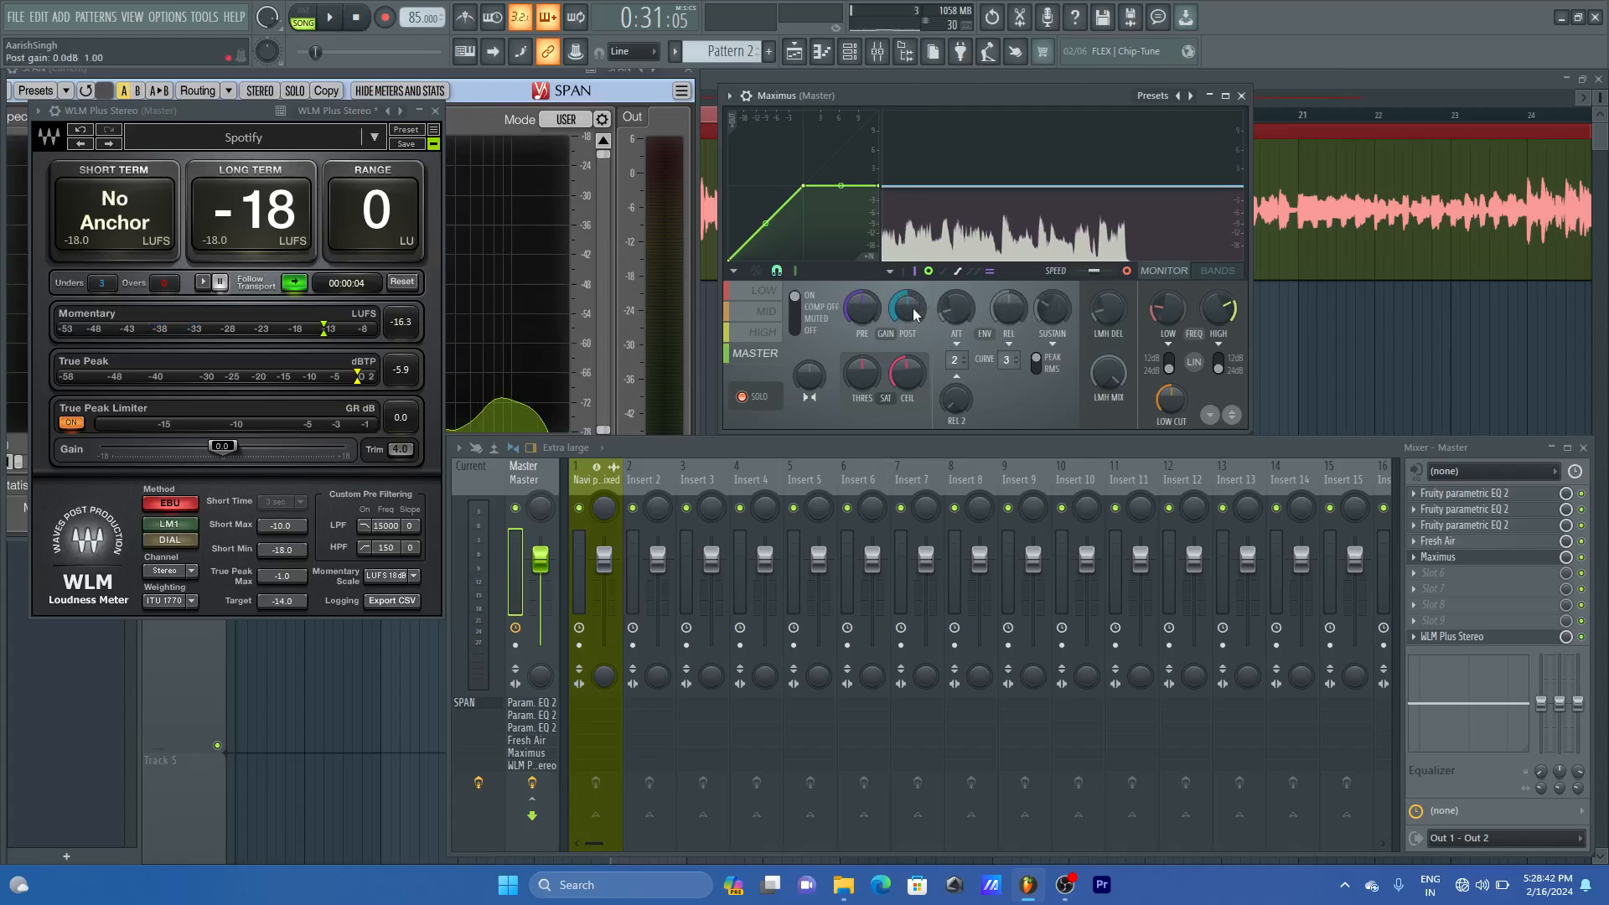
- Try post gains of 4.9 dB, 6.6 dB and 10.1 dB on the Maximus master band while playing the song
key("space")
left_click_drag(913, 314, 914, 310)
scroll(914, 315, "up", 12)
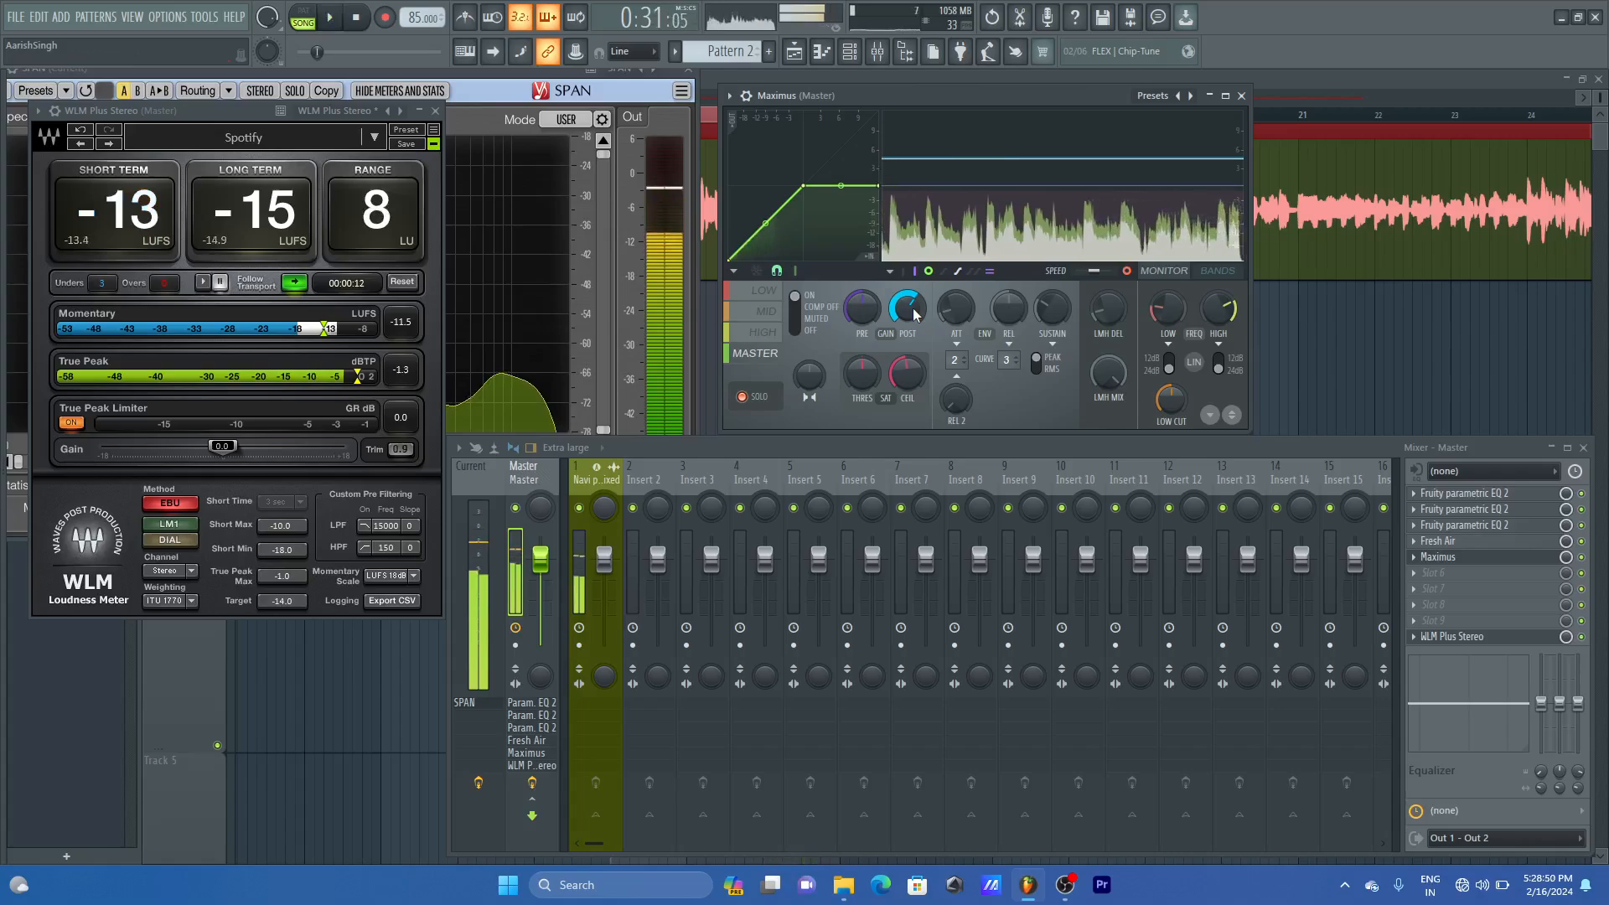
key("space")
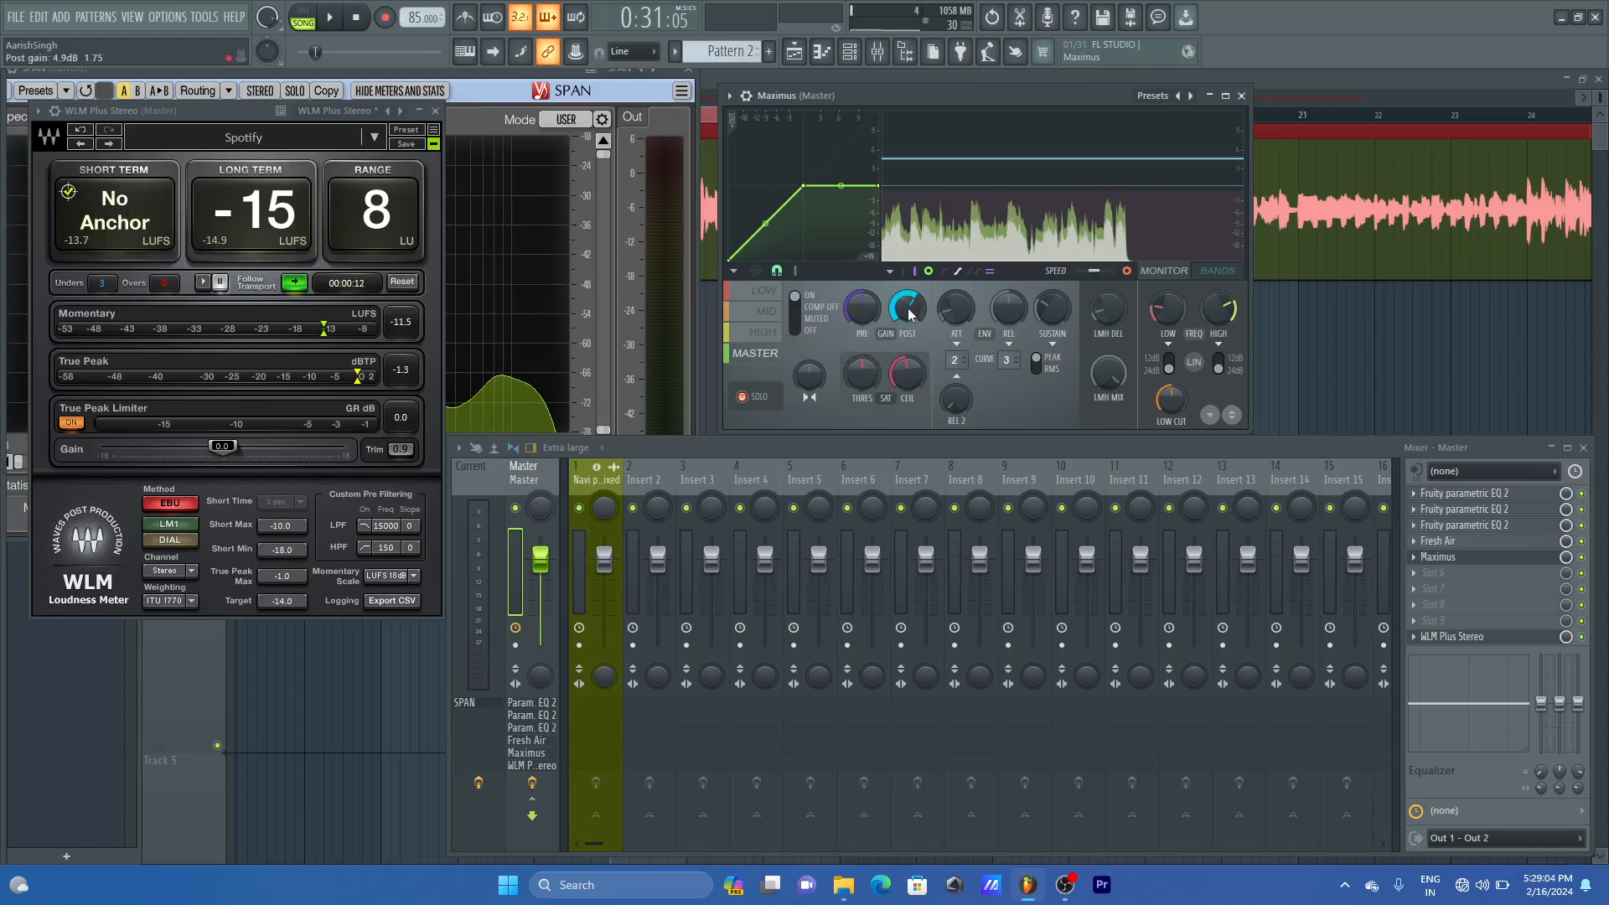
key("space")
scroll(909, 314, "up", 4)
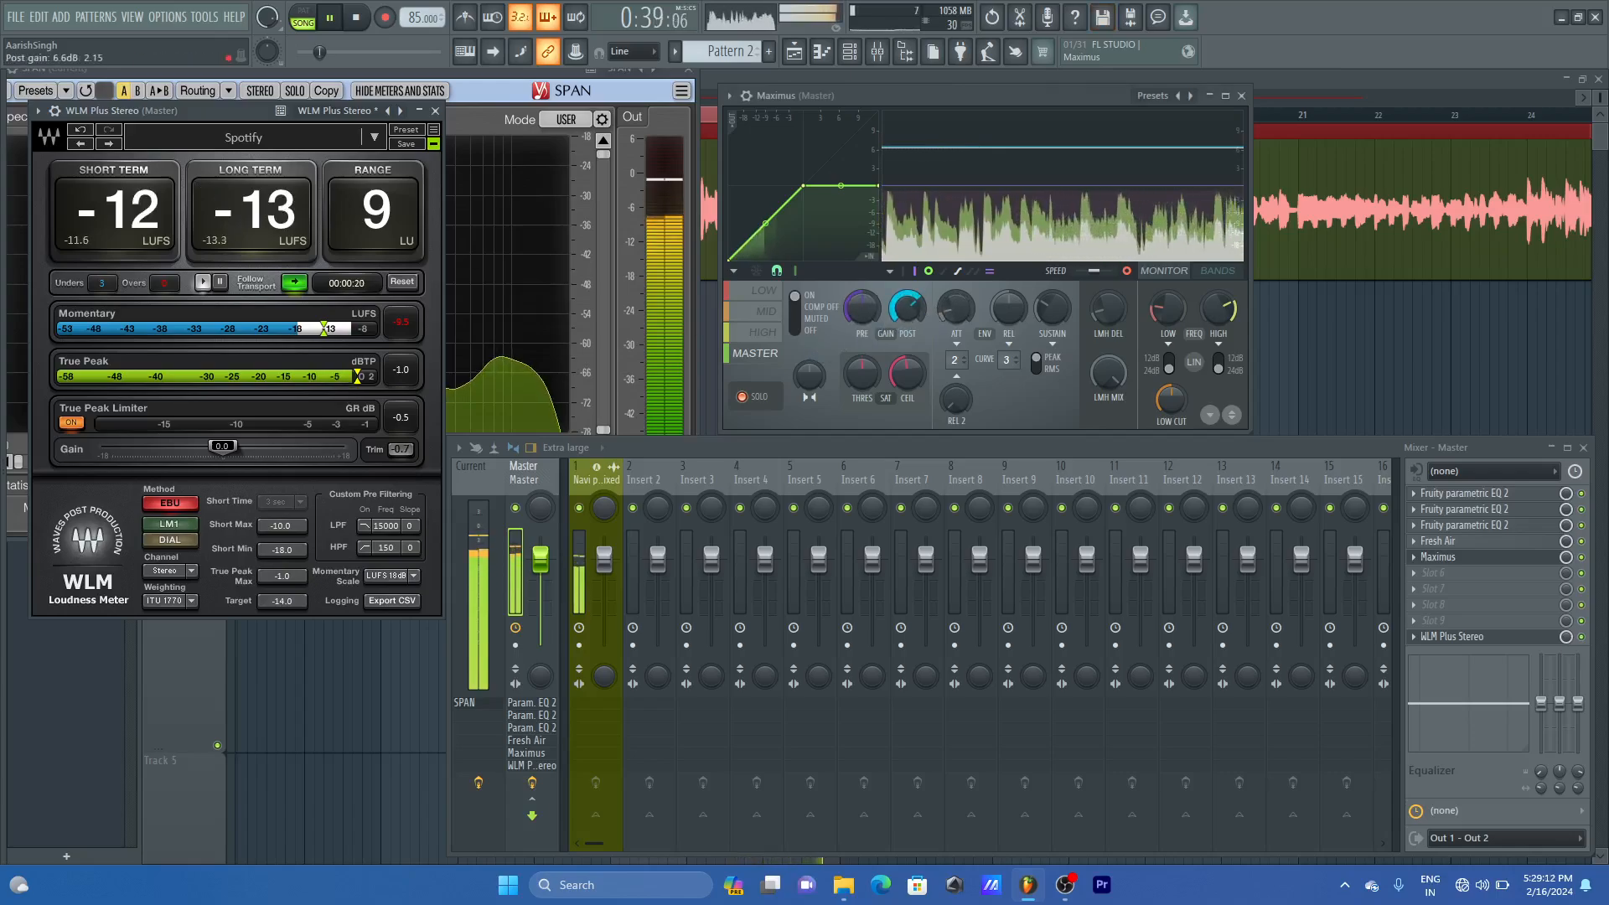
left_click_drag(913, 308, 914, 281)
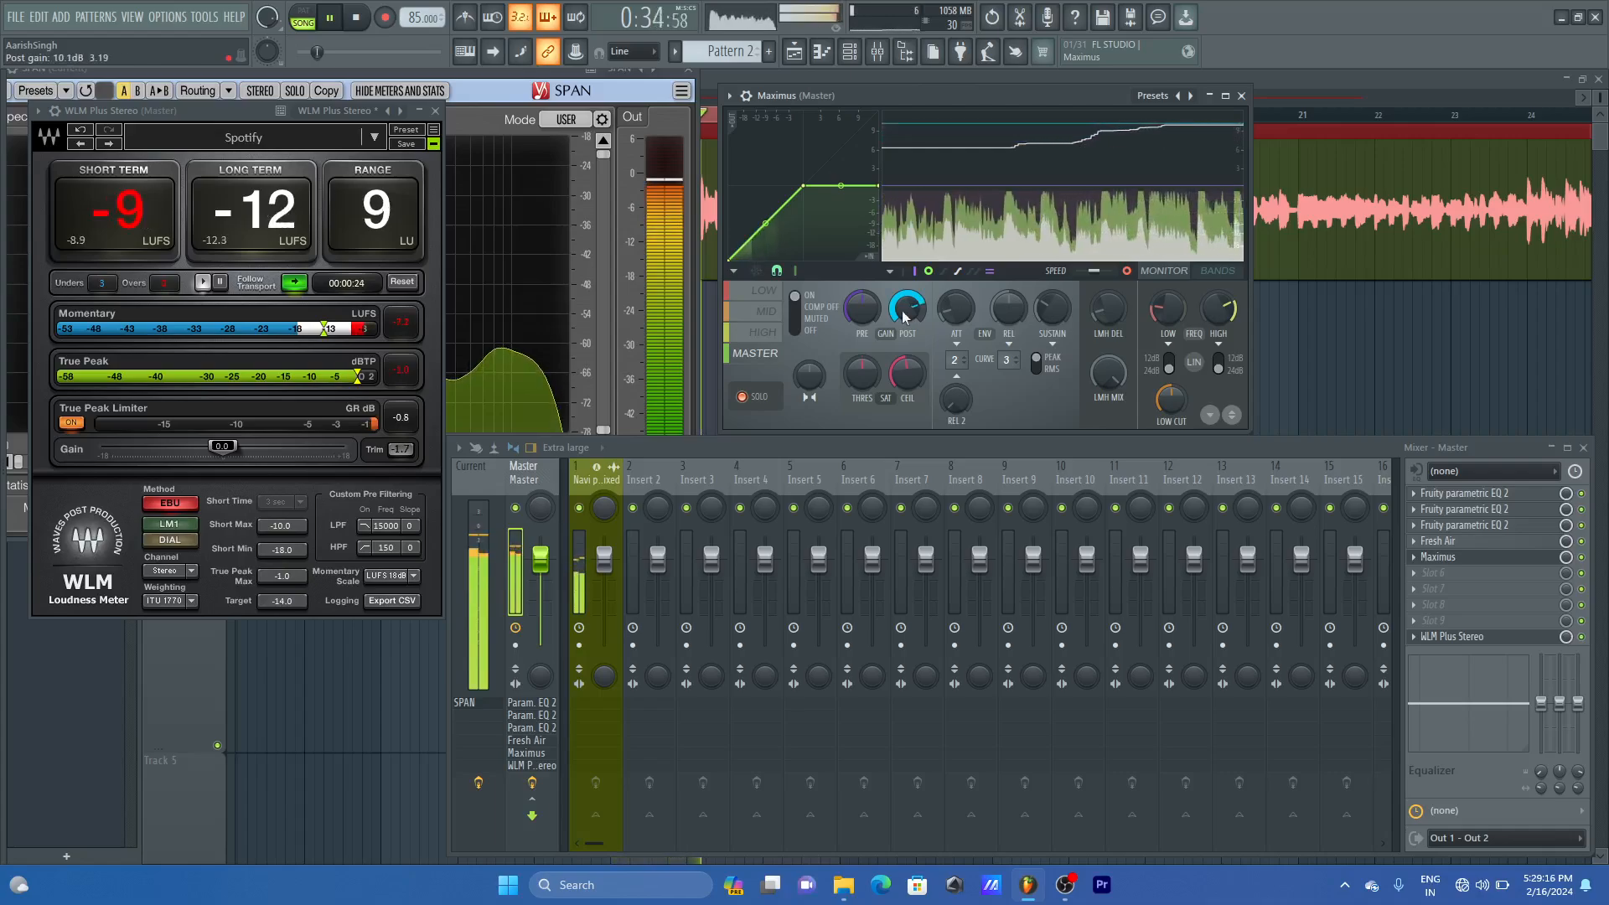
key("space")
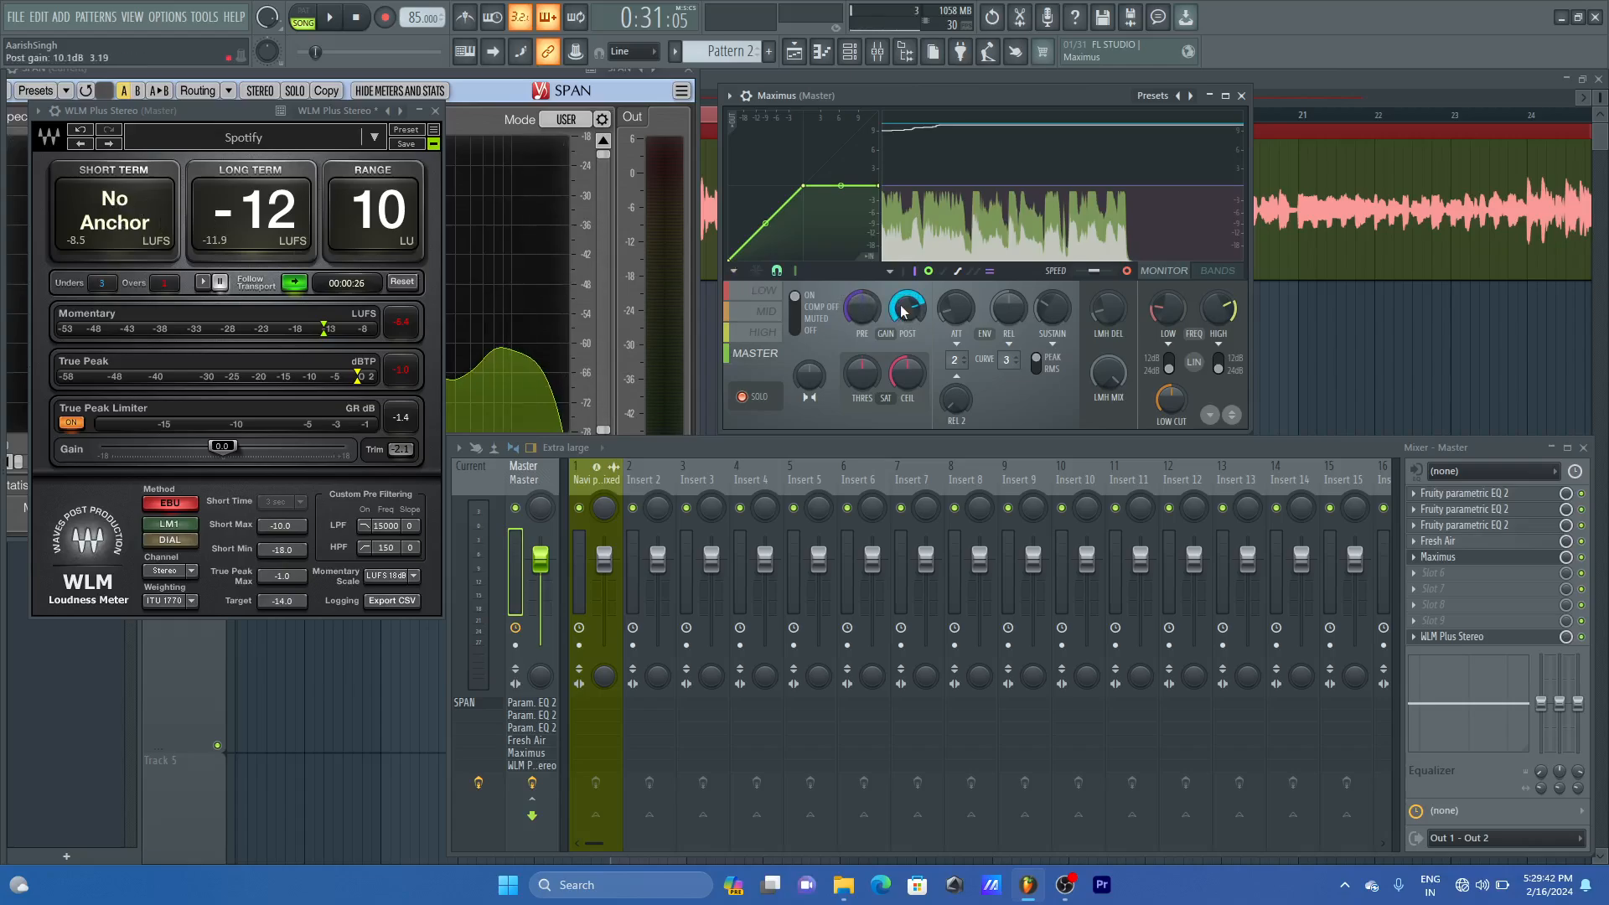
- Lower the master band's post gain in Maximus to 6.1 dB while playing the song
key("space")
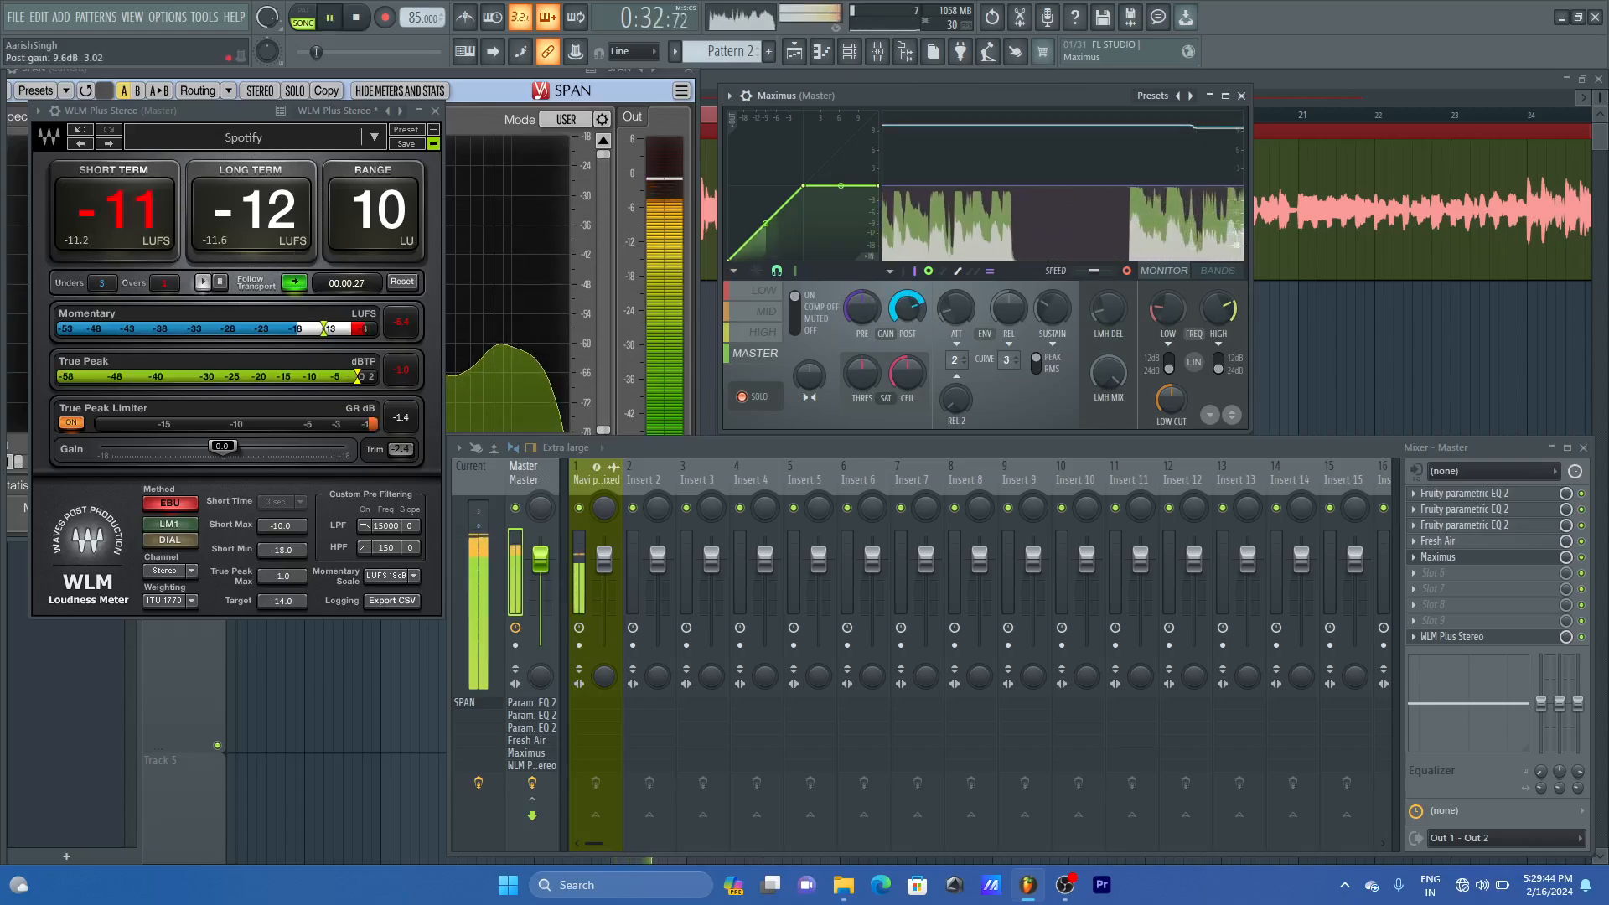
key("space")
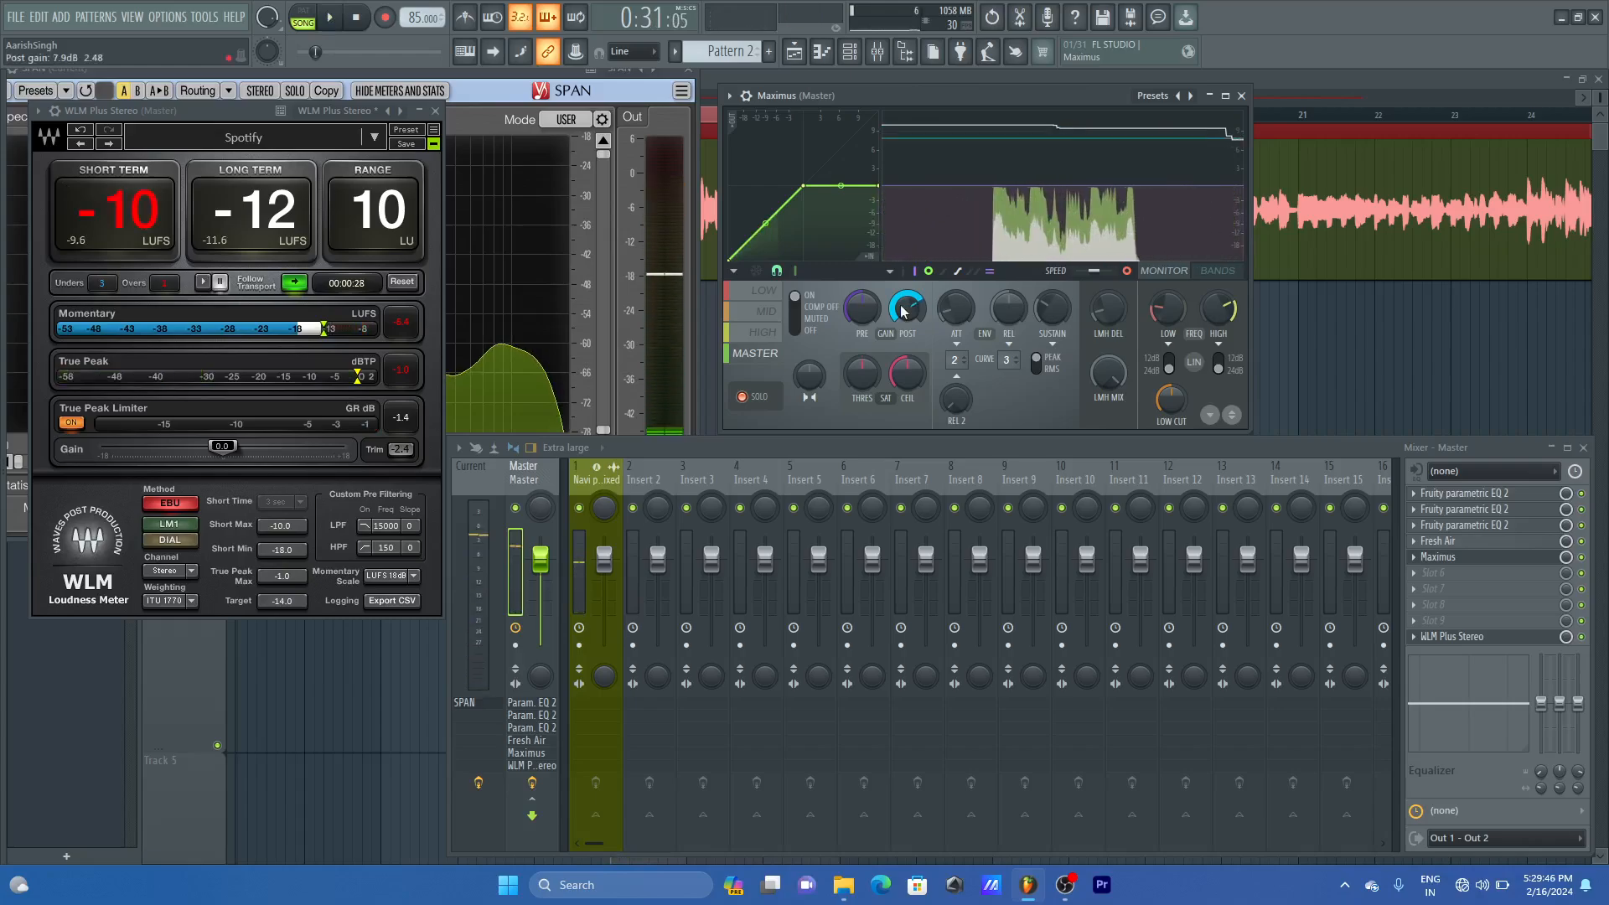
key("space")
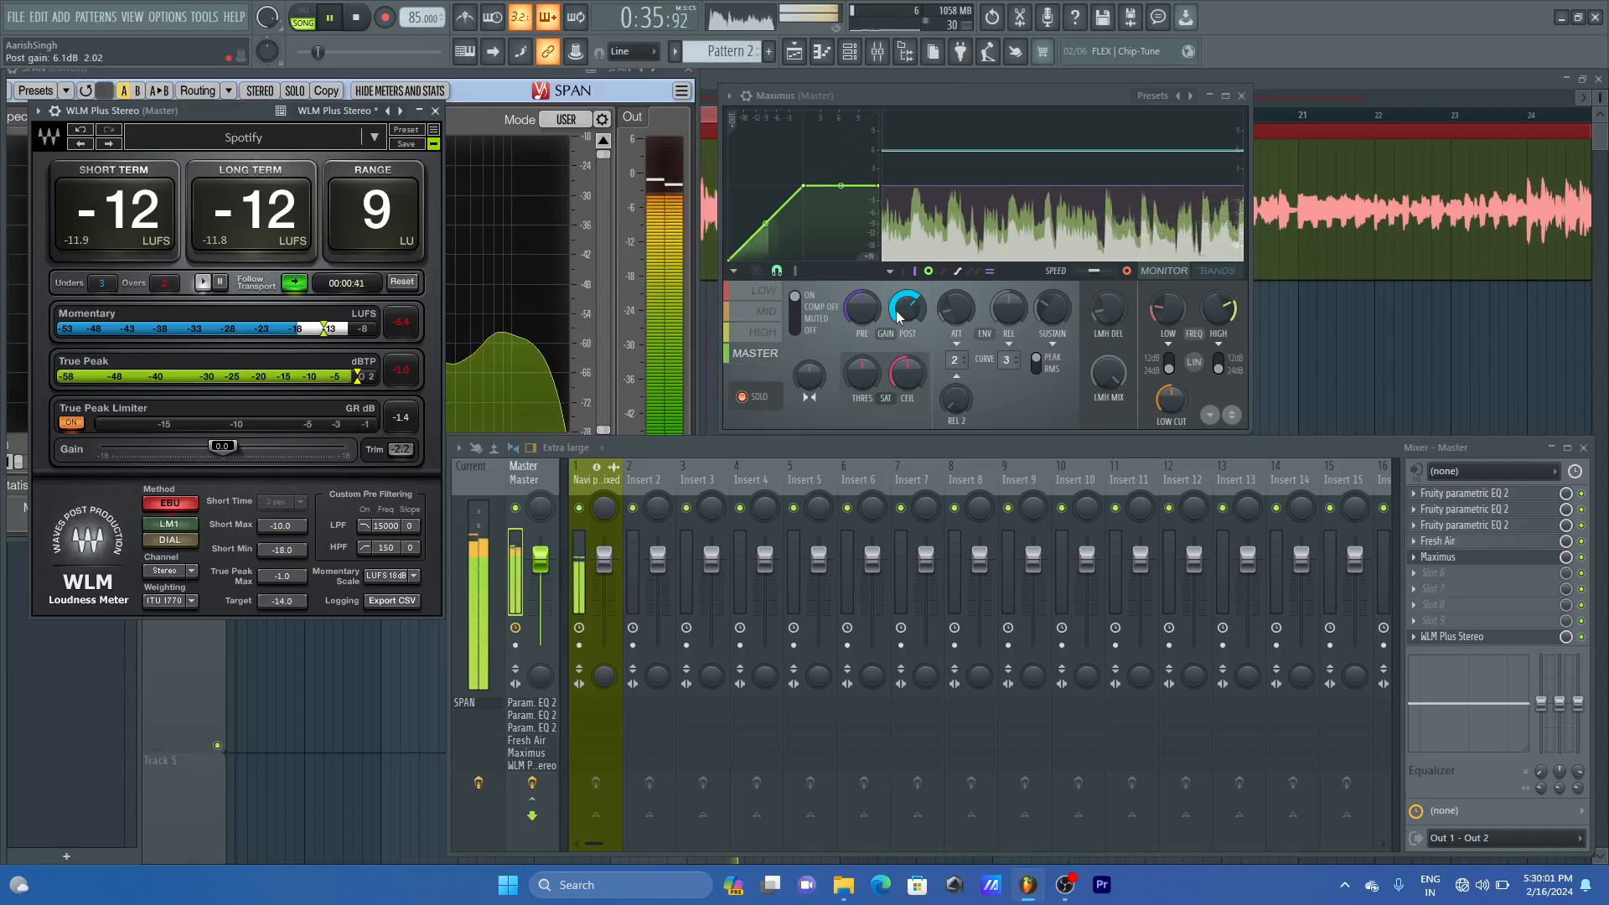
key("space")
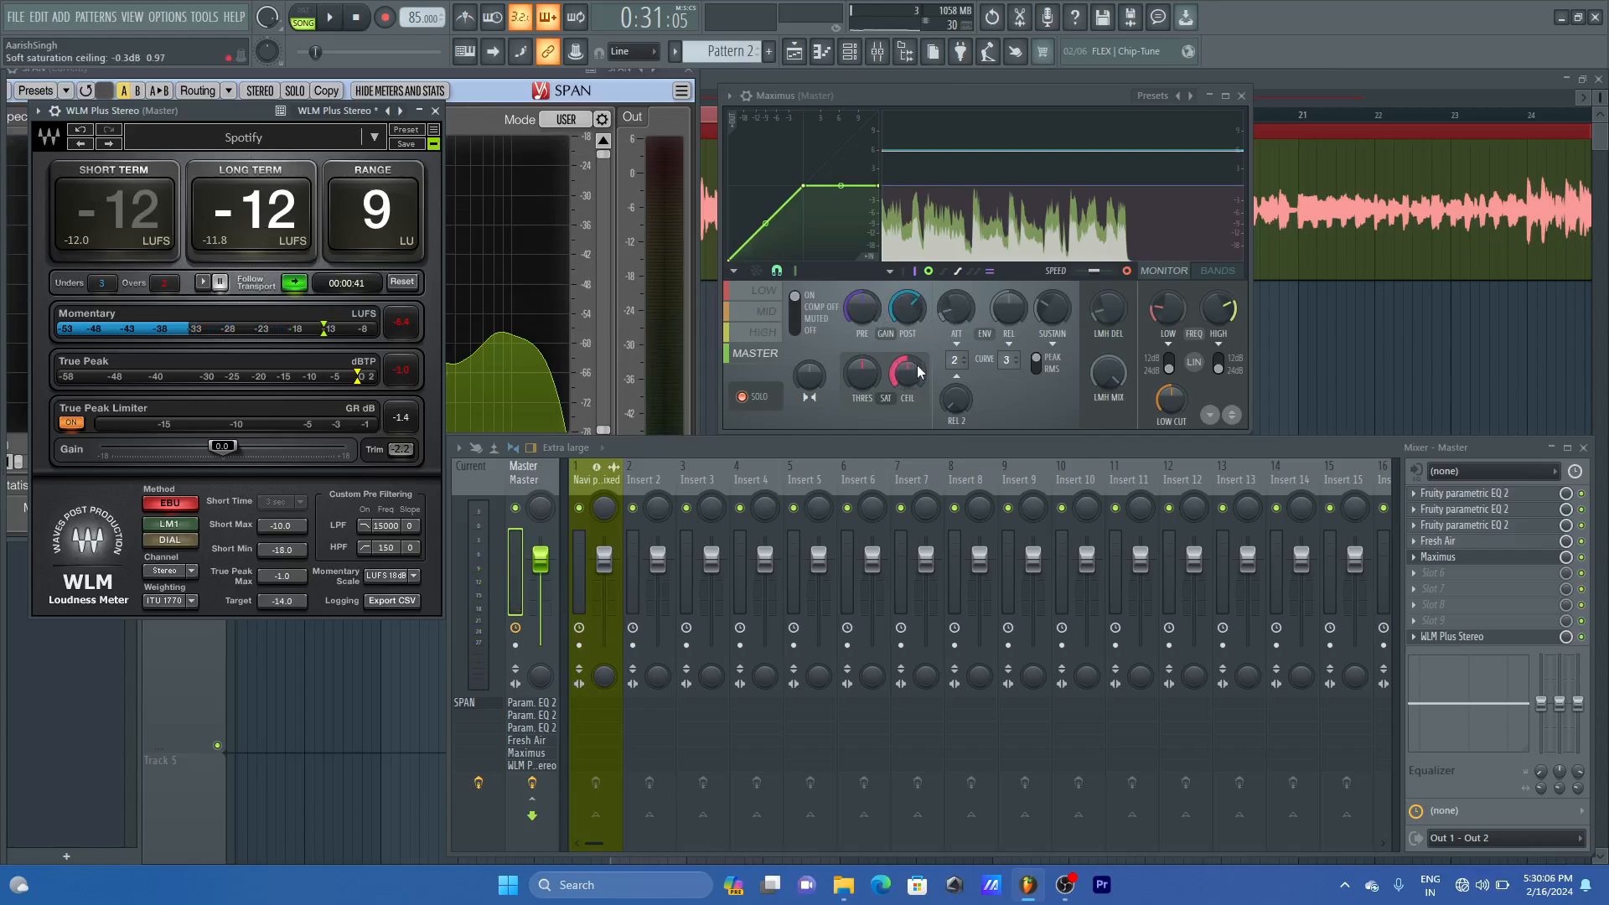
- Play the song again to check its short-term and long-term loudness and the master band's saturation ceiling
key("space")
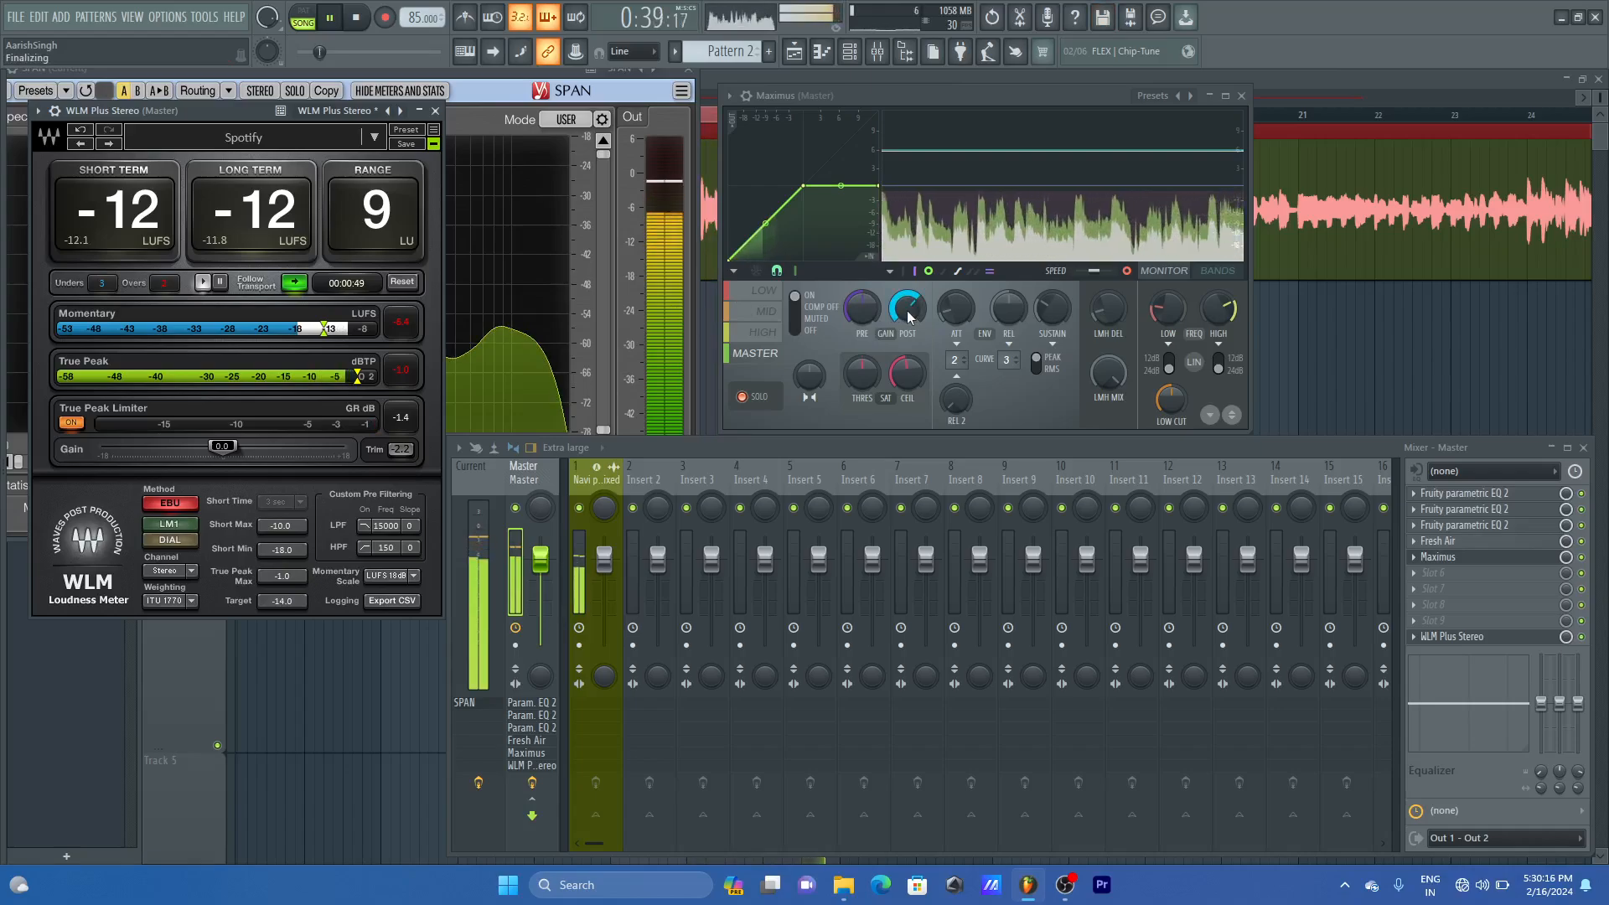
key("space")
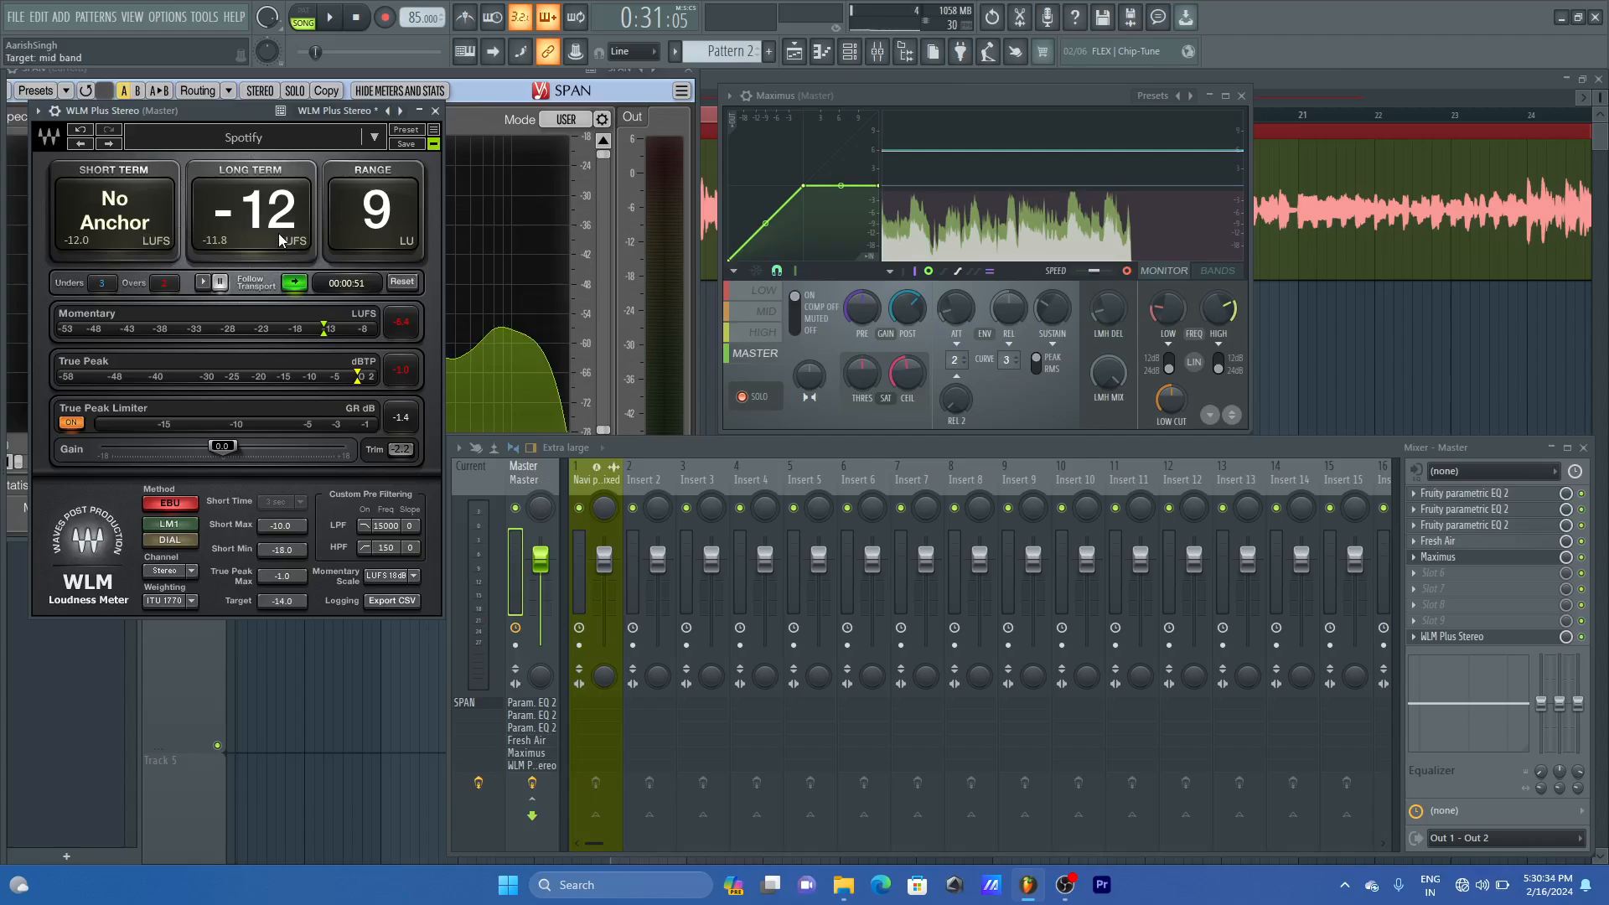
key("space")
key("space")
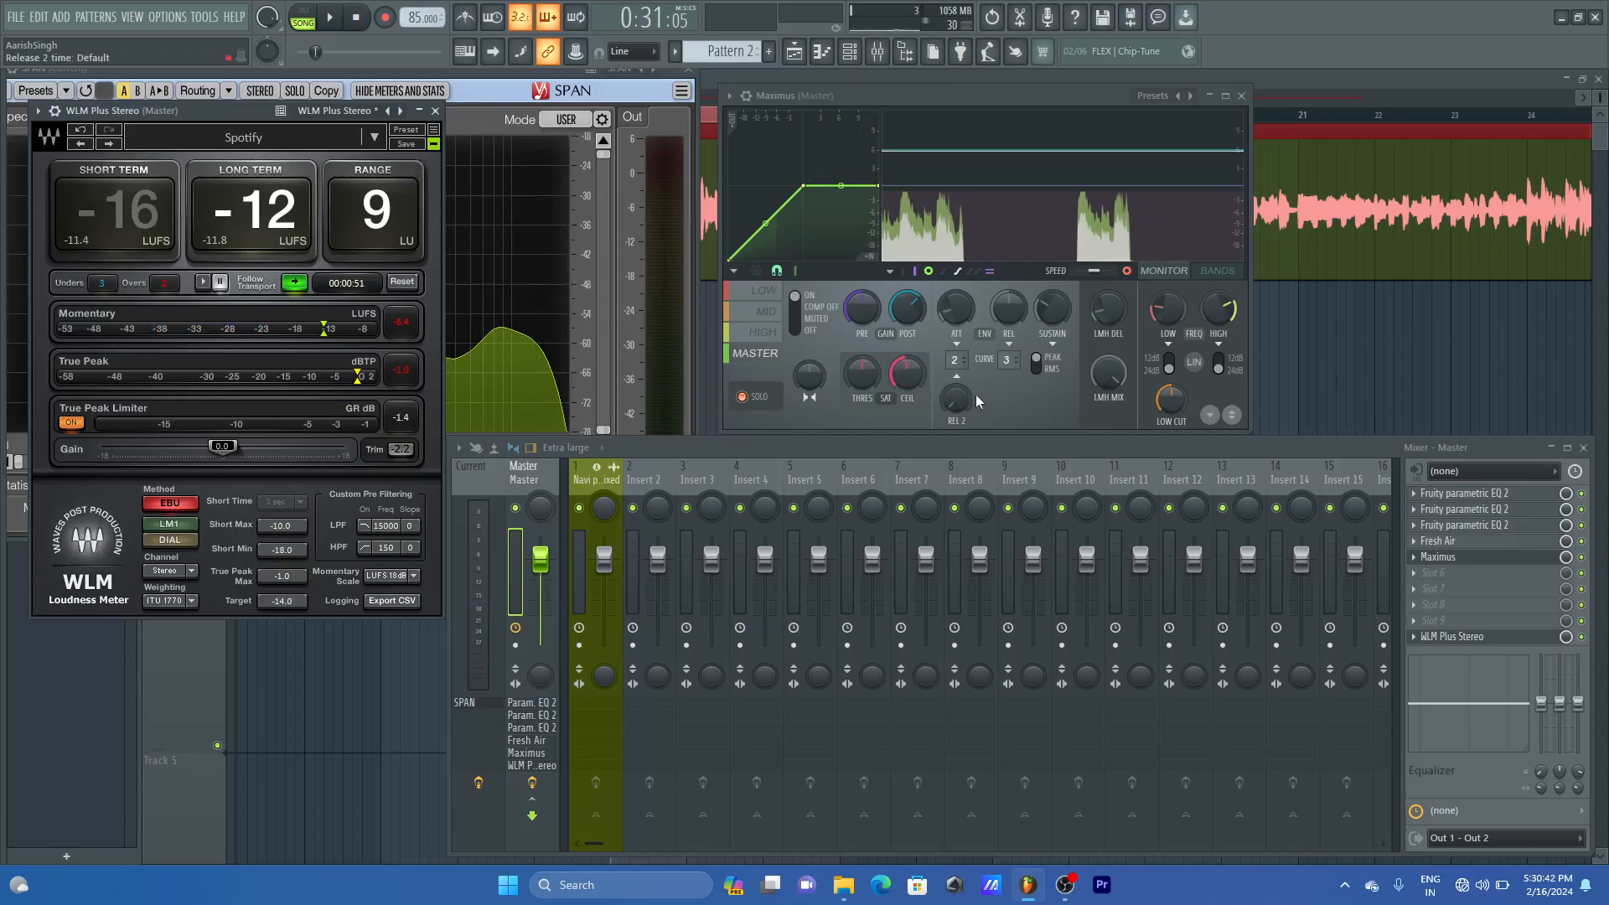
left_click_drag(902, 374, 902, 372)
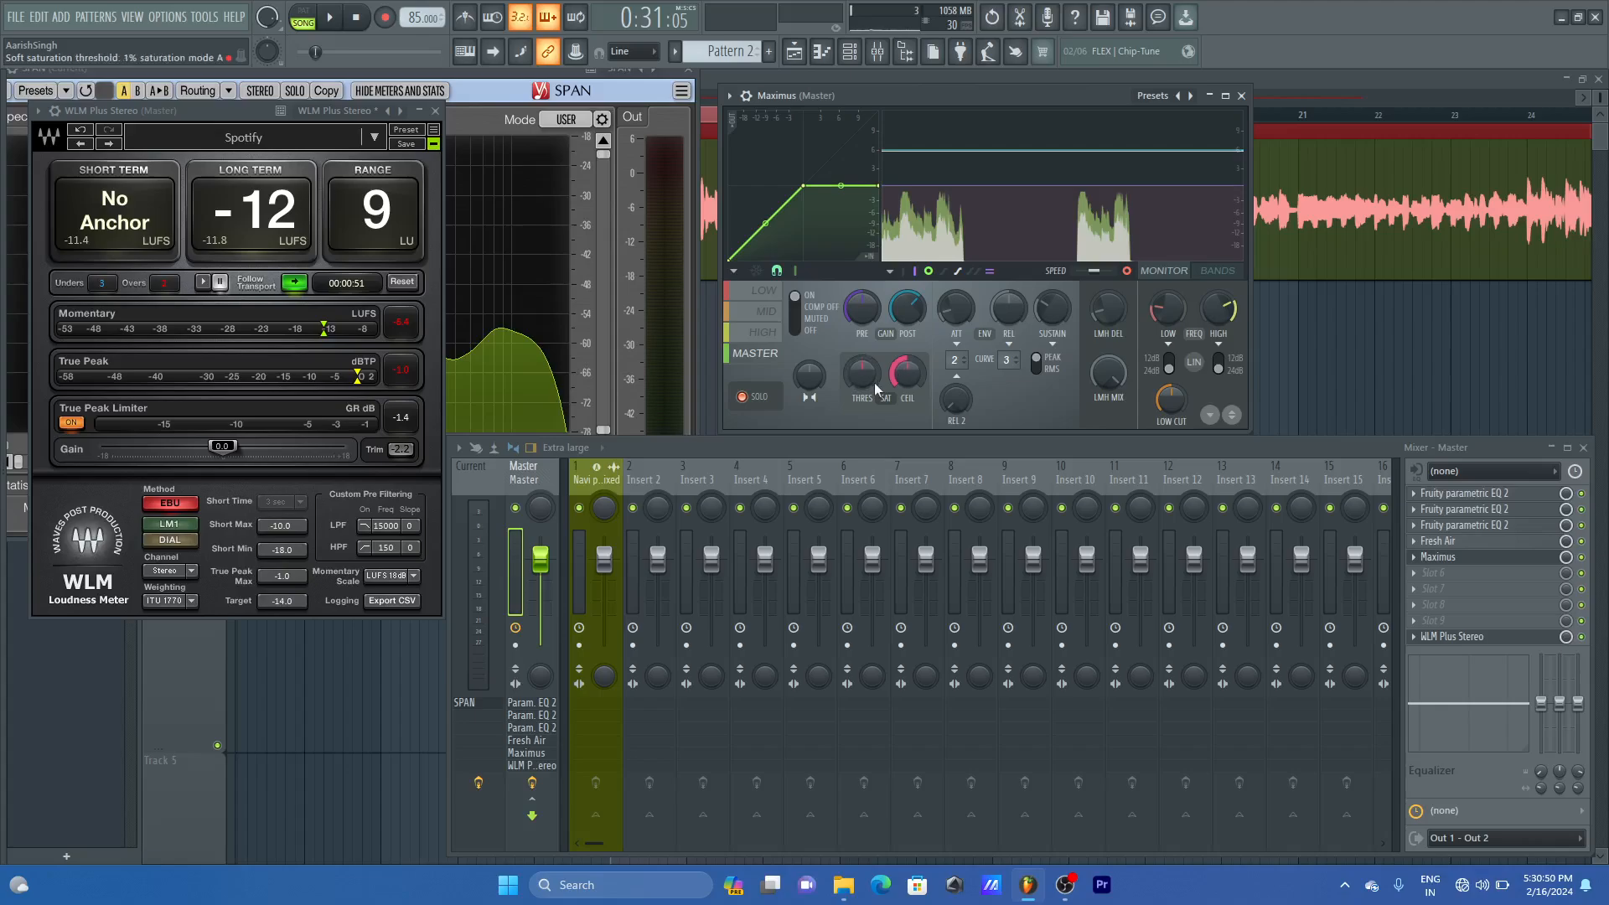
- Load the WLM Full Reset preset in the meter and raise the Maximus master band's post gain during playback
left_click(374, 137)
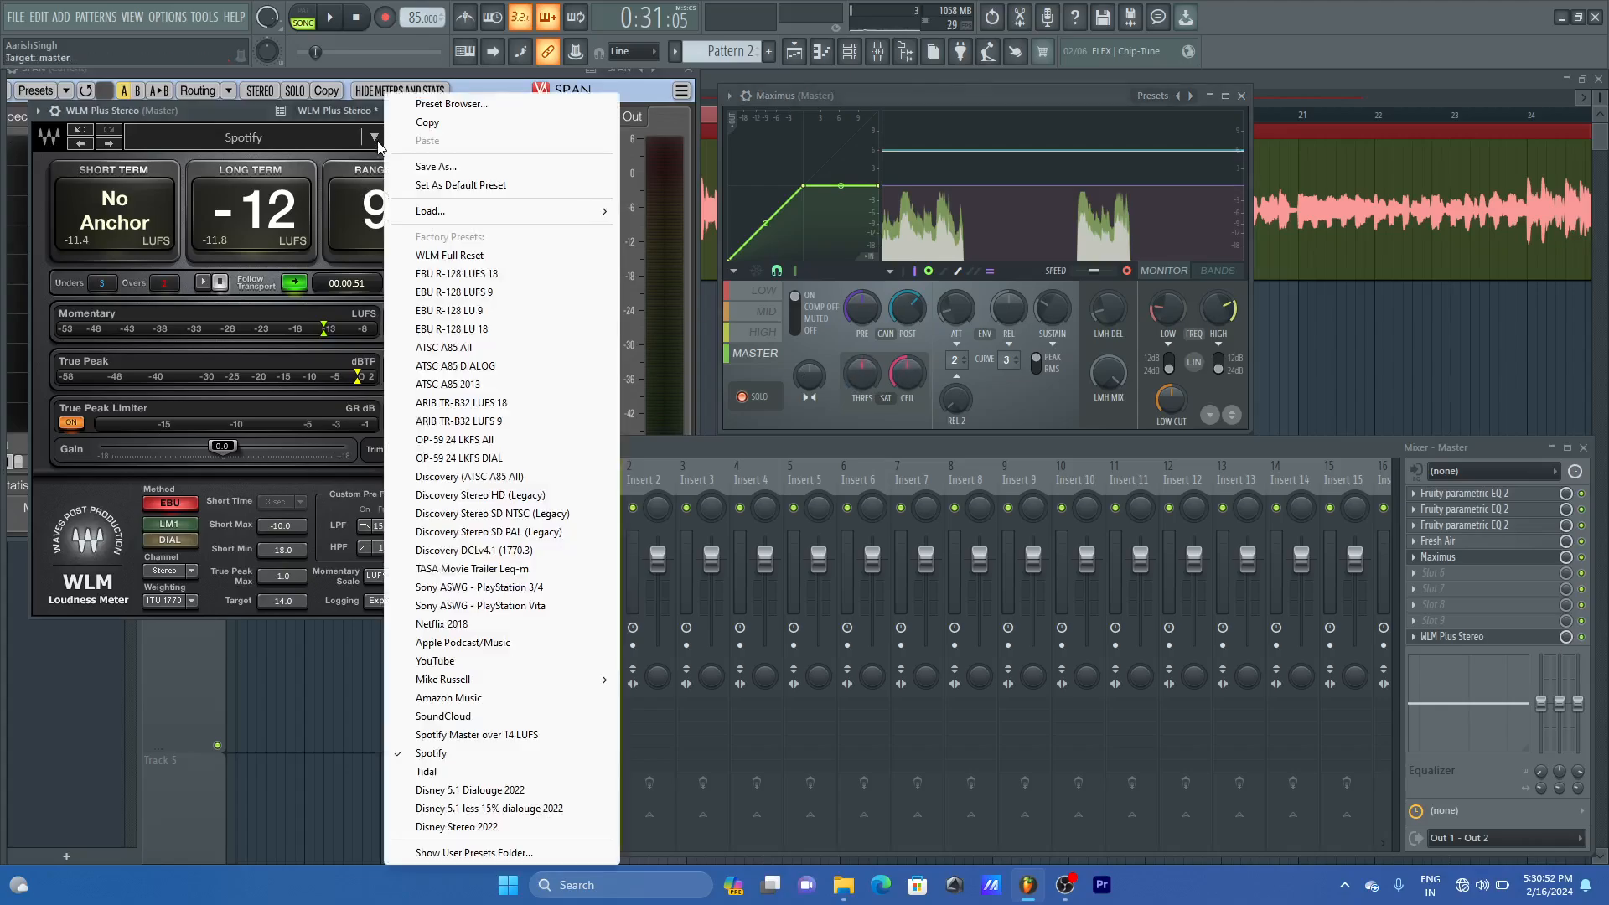
left_click(449, 255)
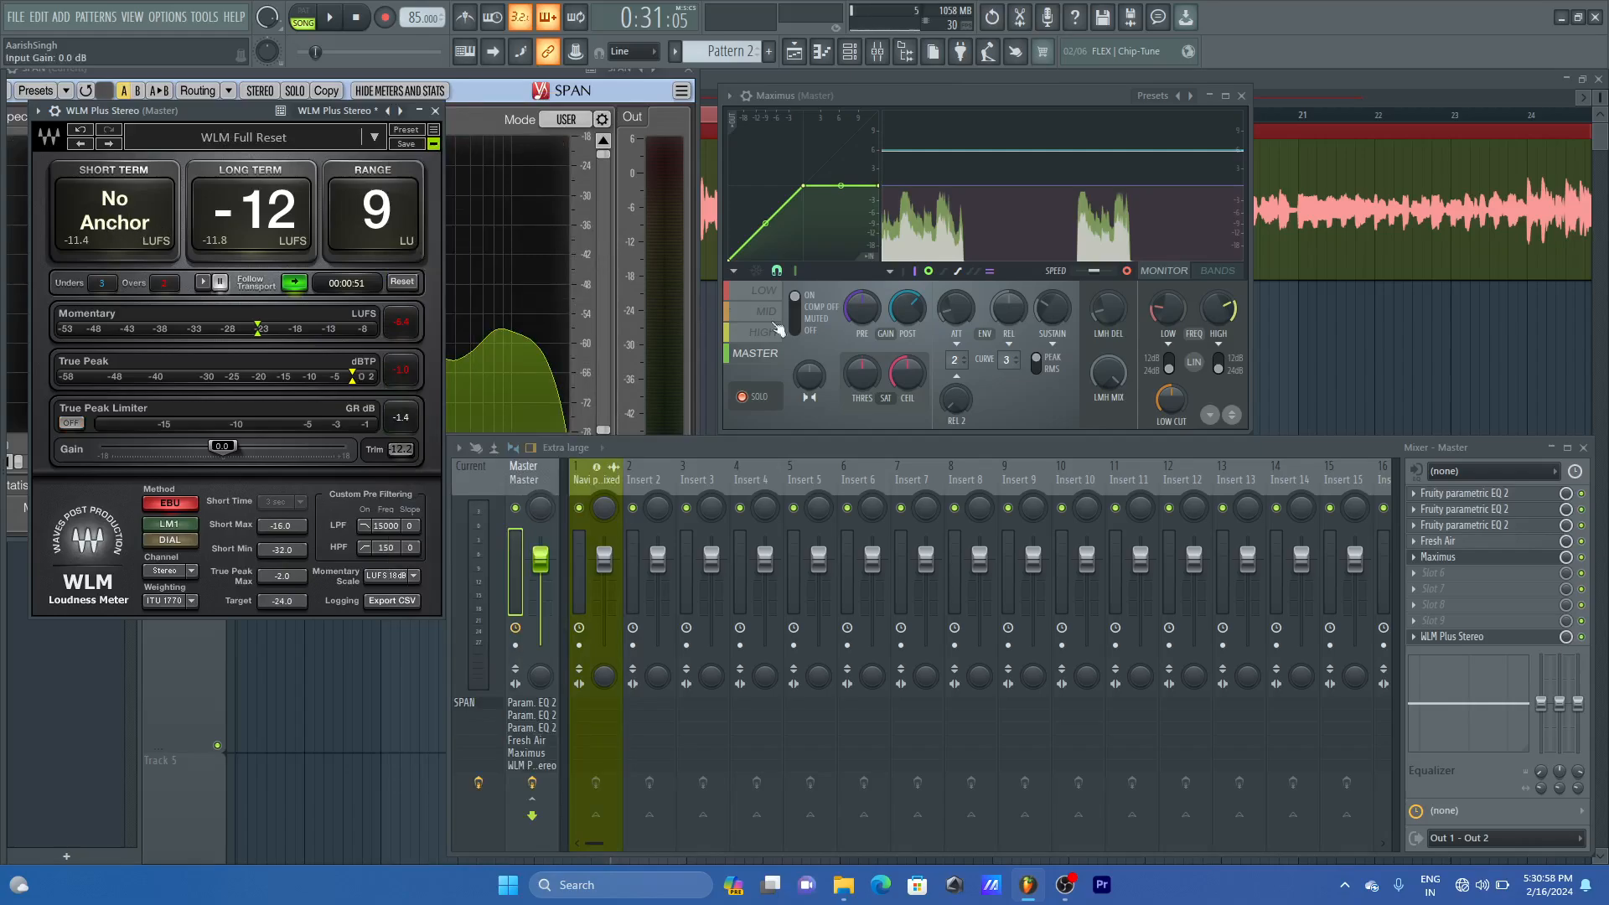
key("space")
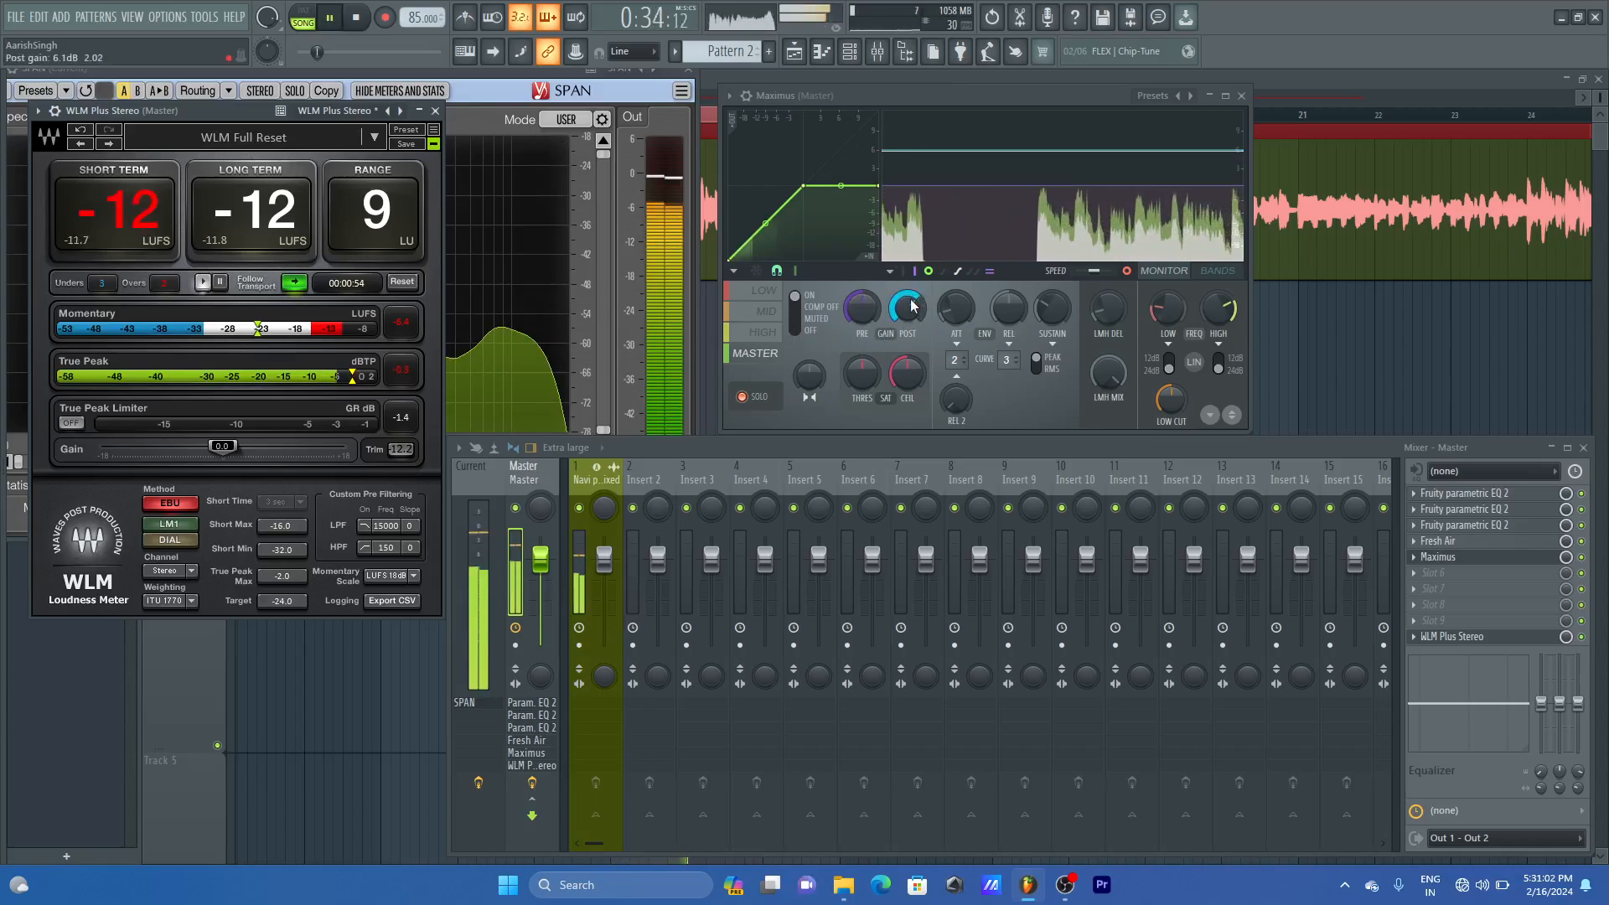
scroll(913, 305, "up", 4)
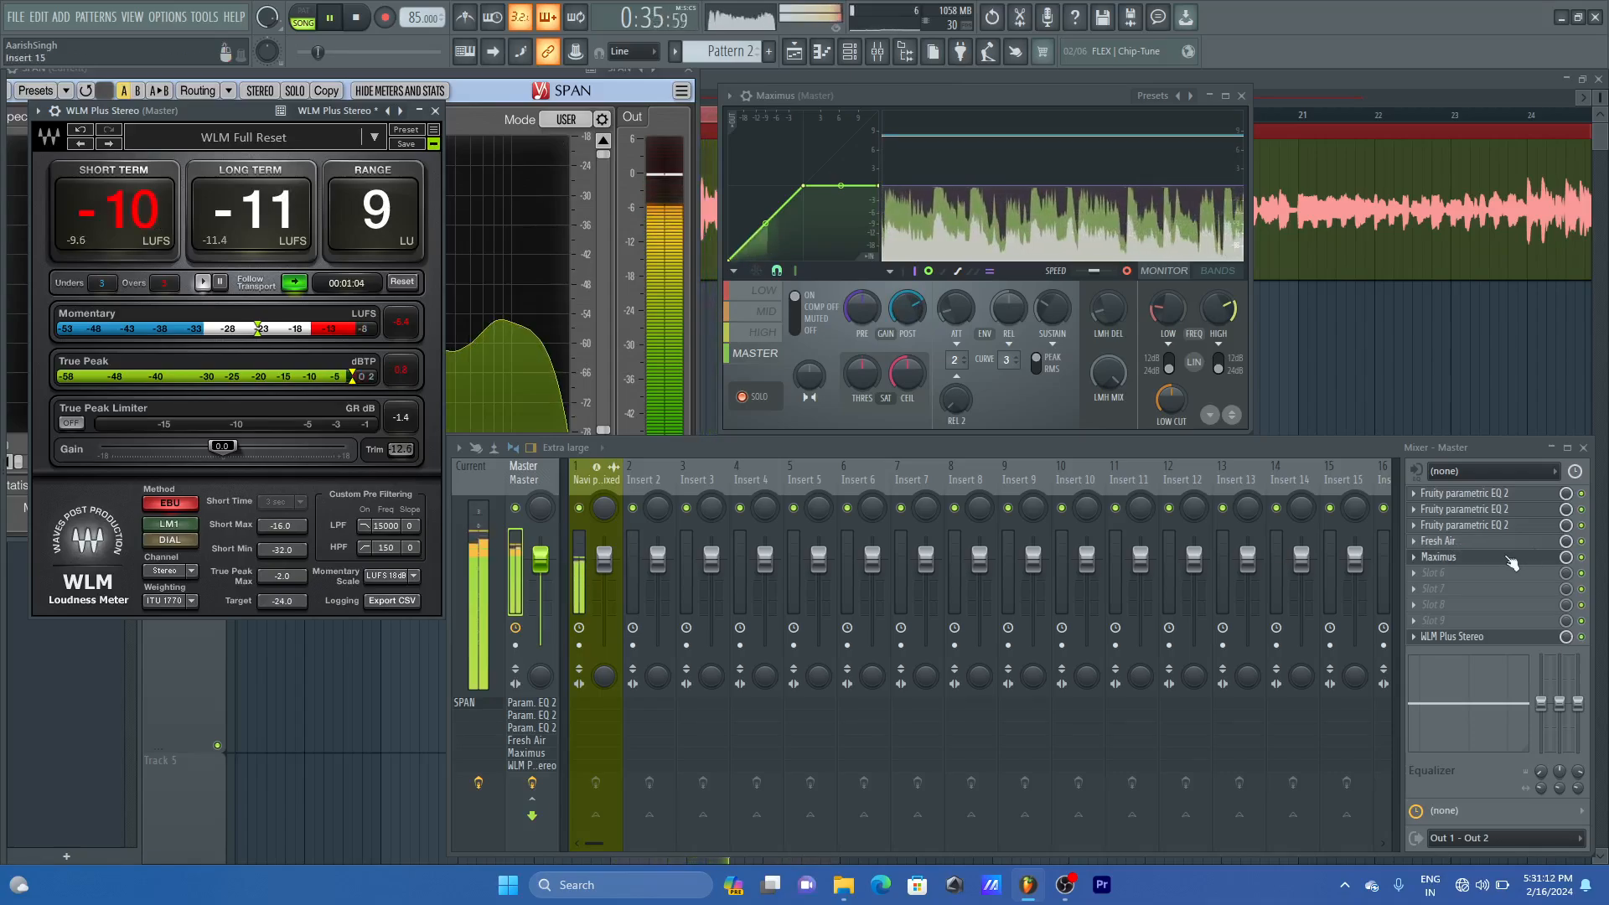
- Switch Fresh Air off and on during playback to compare the master with and without it
left_click(1582, 541)
left_click(1582, 541)
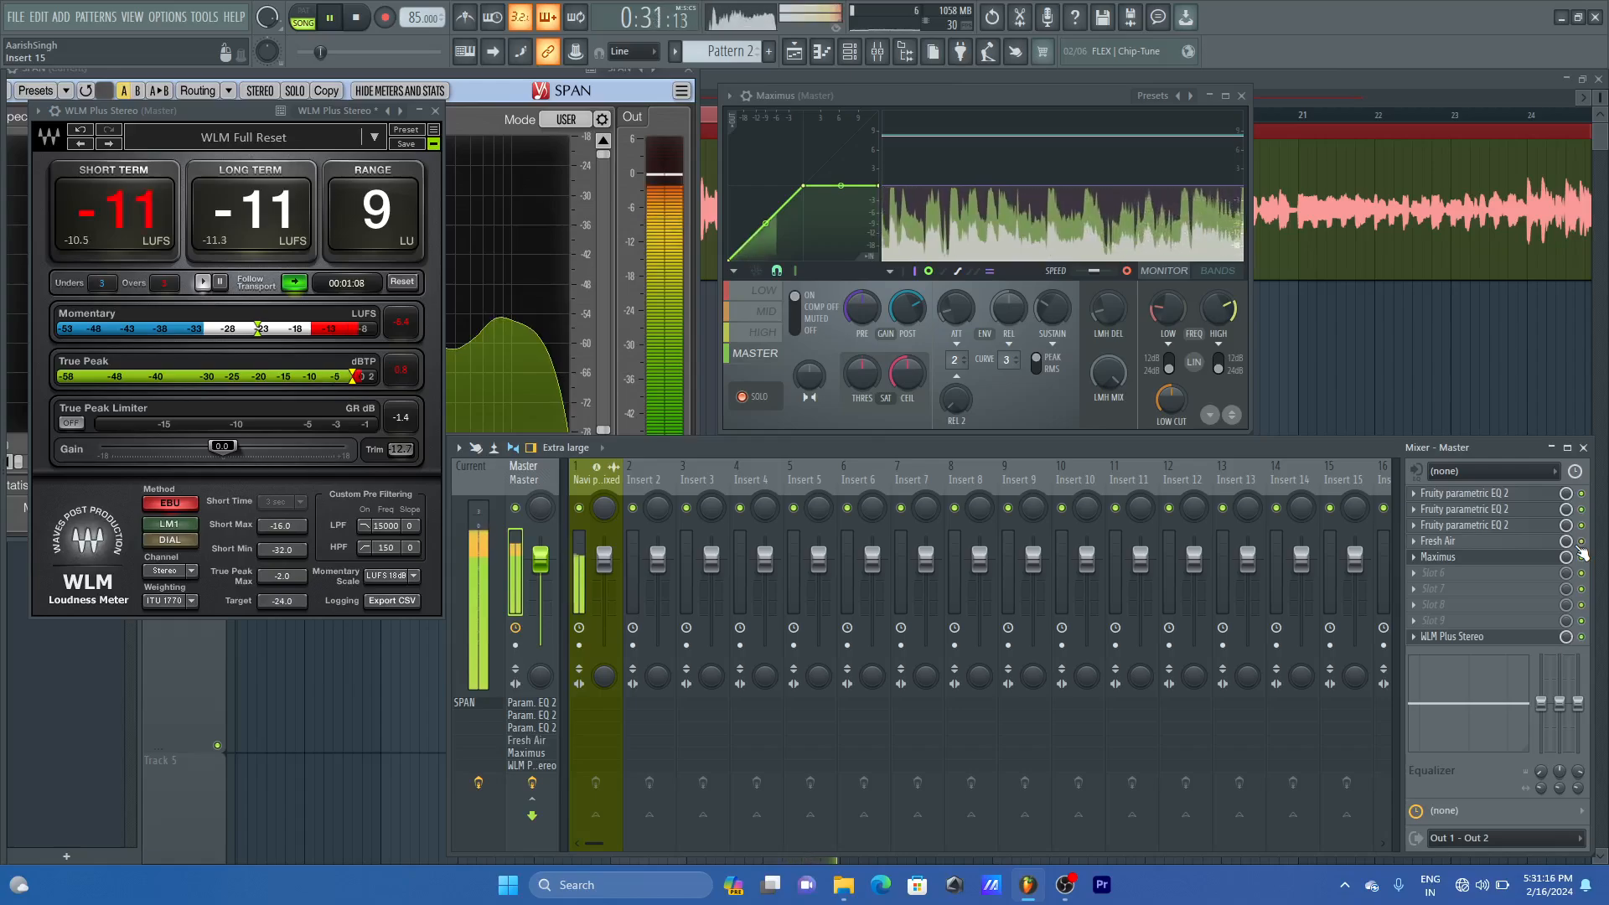
key("space")
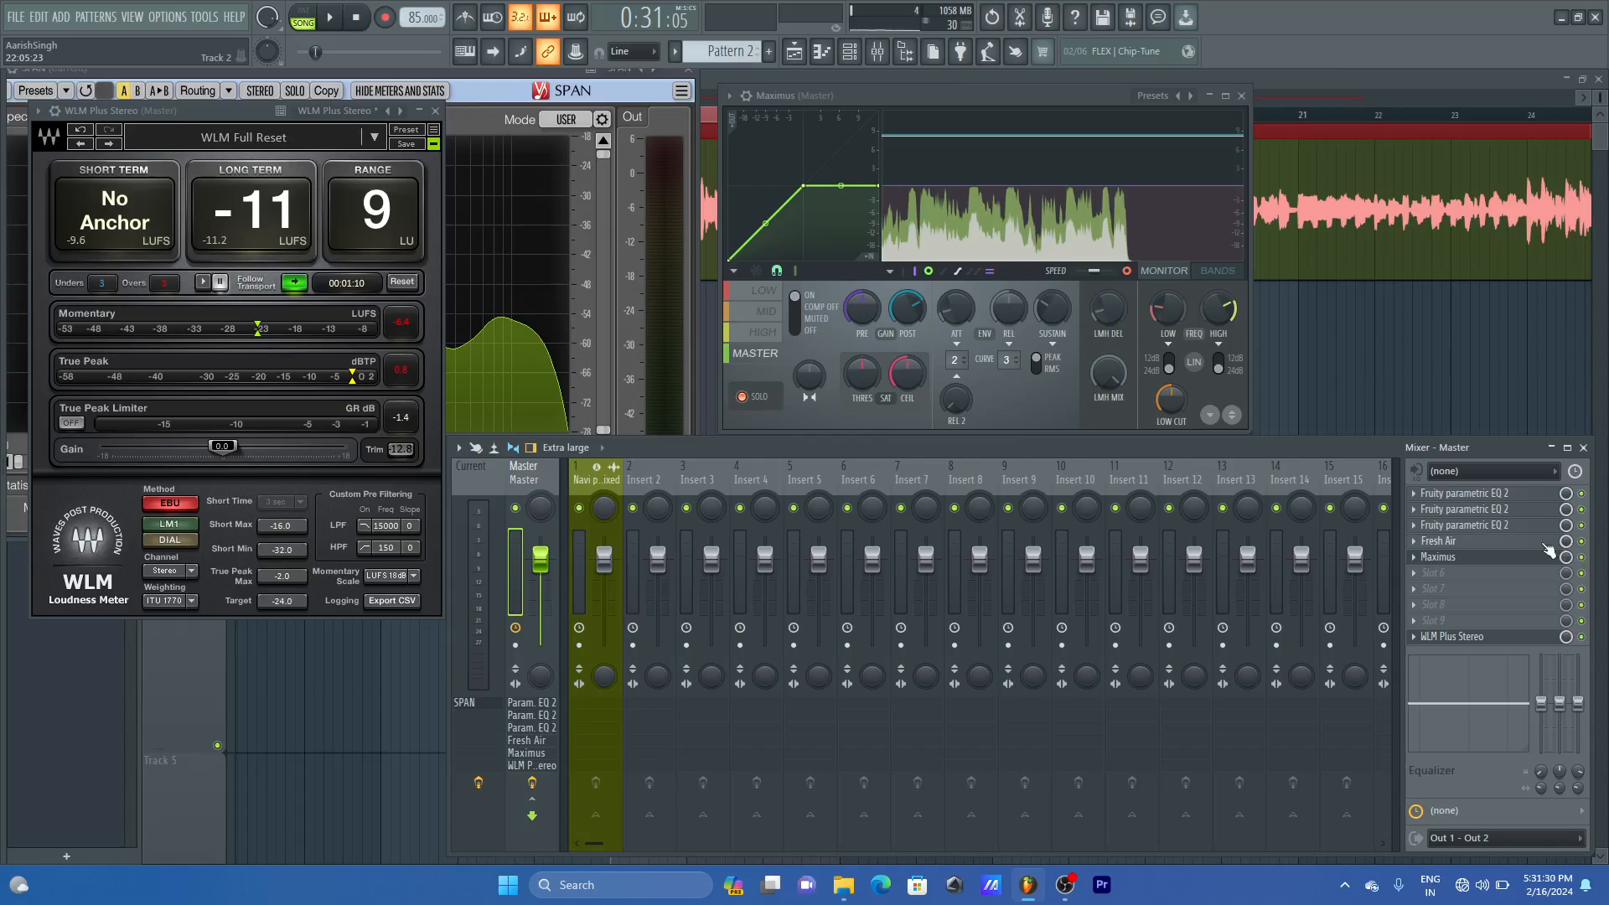
- Open Fresh Air on the master channel and set High Air to 8 and Mid Air to 10
left_click(1548, 545)
left_click_drag(1120, 466, 1118, 476)
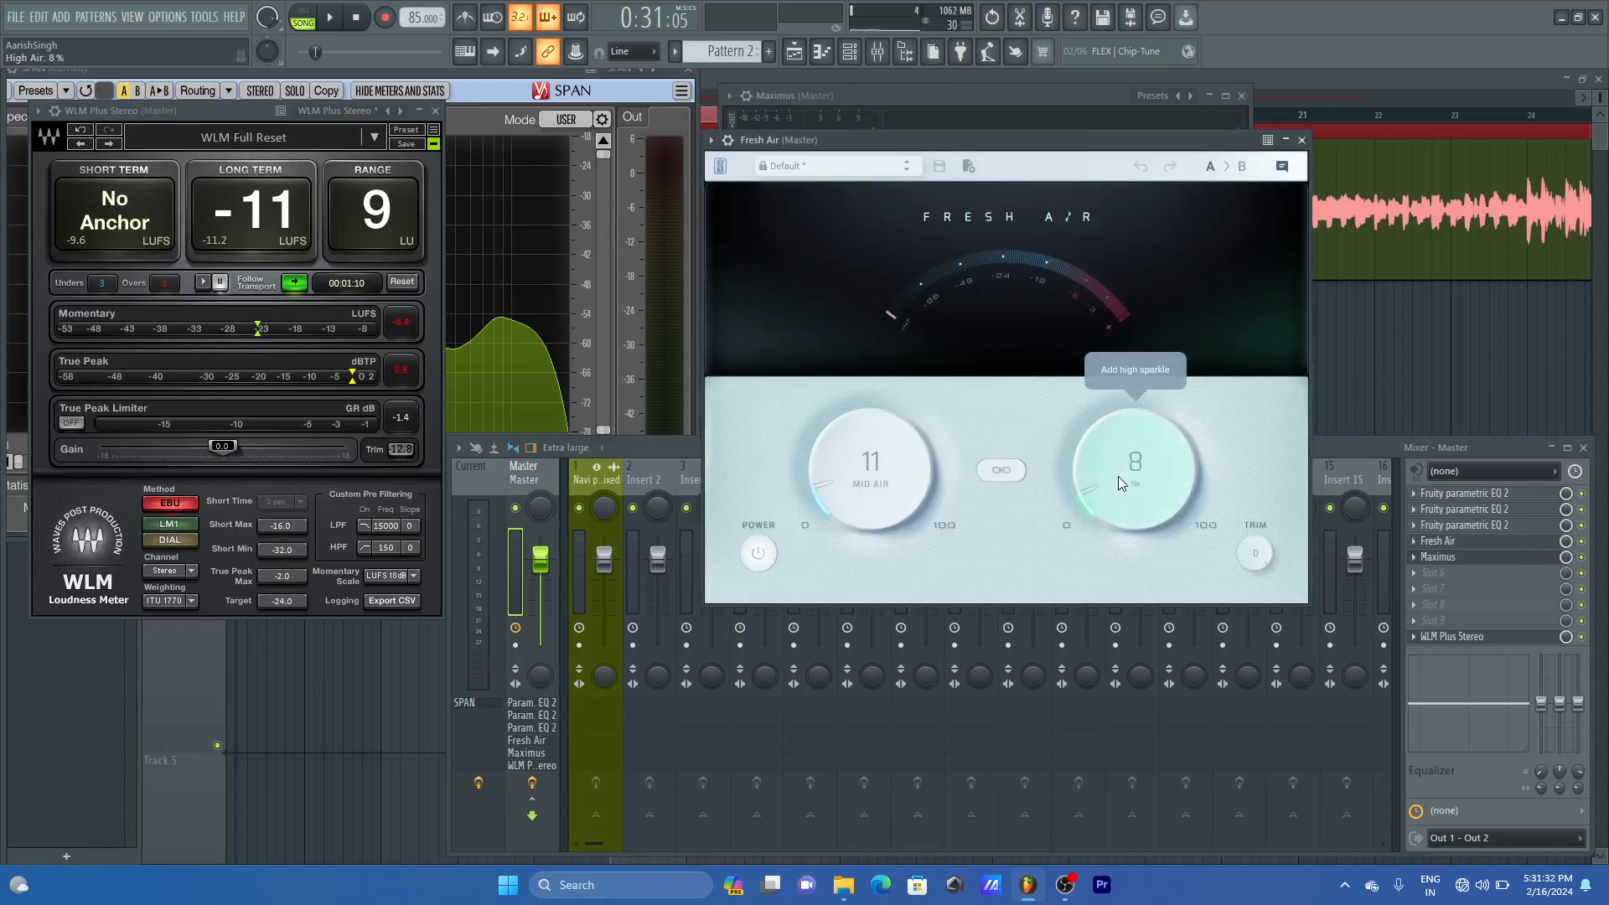
left_click(873, 471)
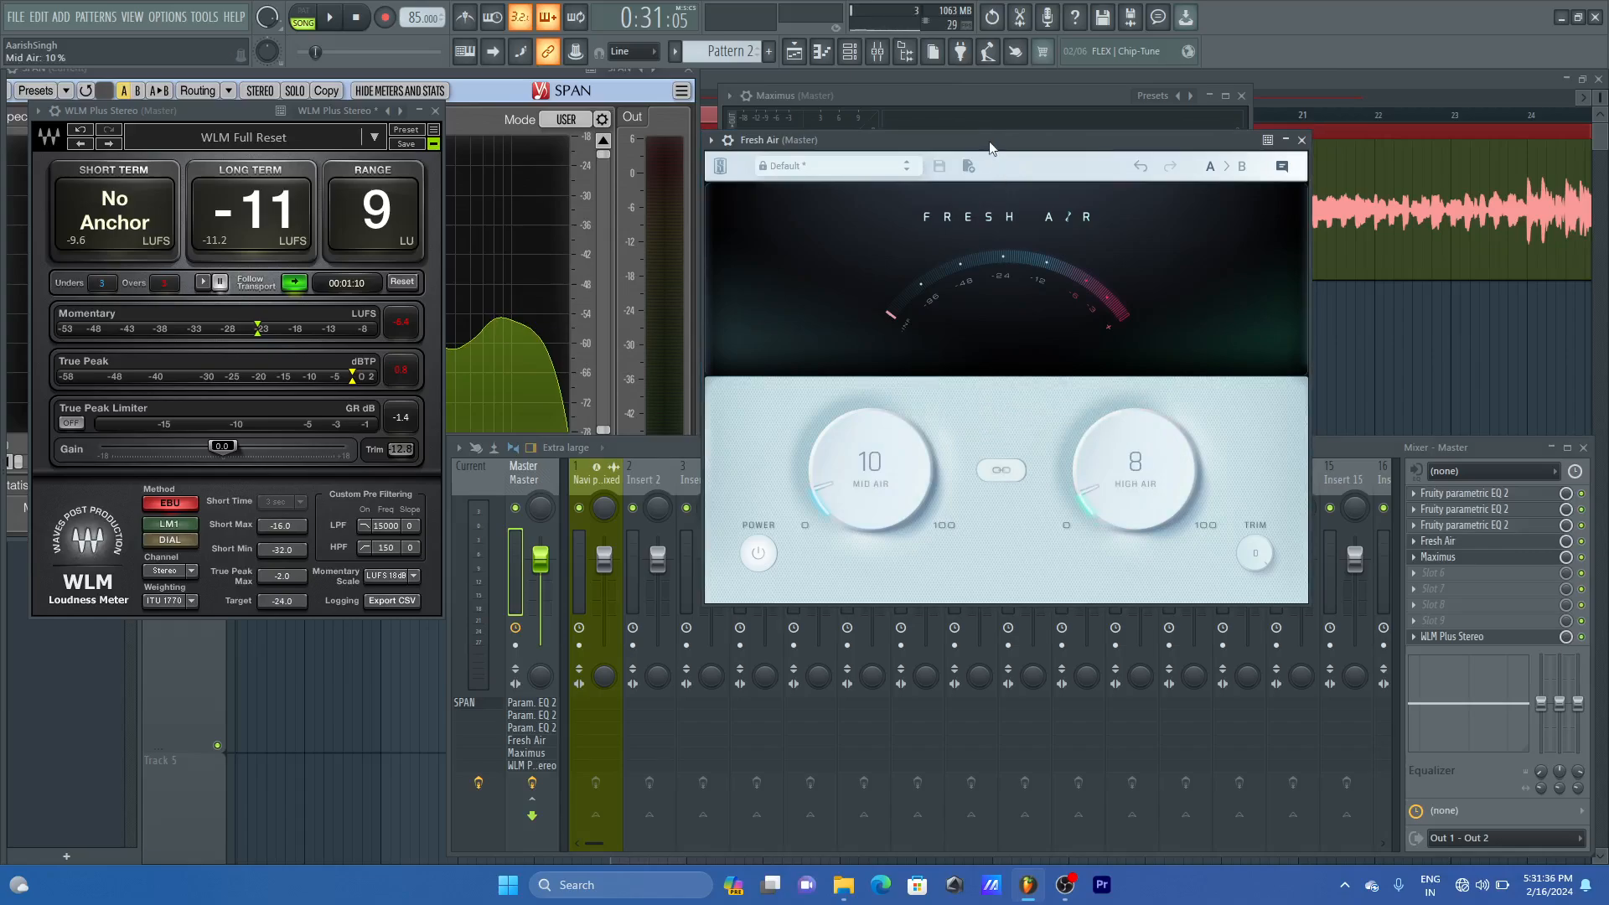
- Try Mid Air at 0 in Fresh Air and bypass the plugin while the song plays
key("space")
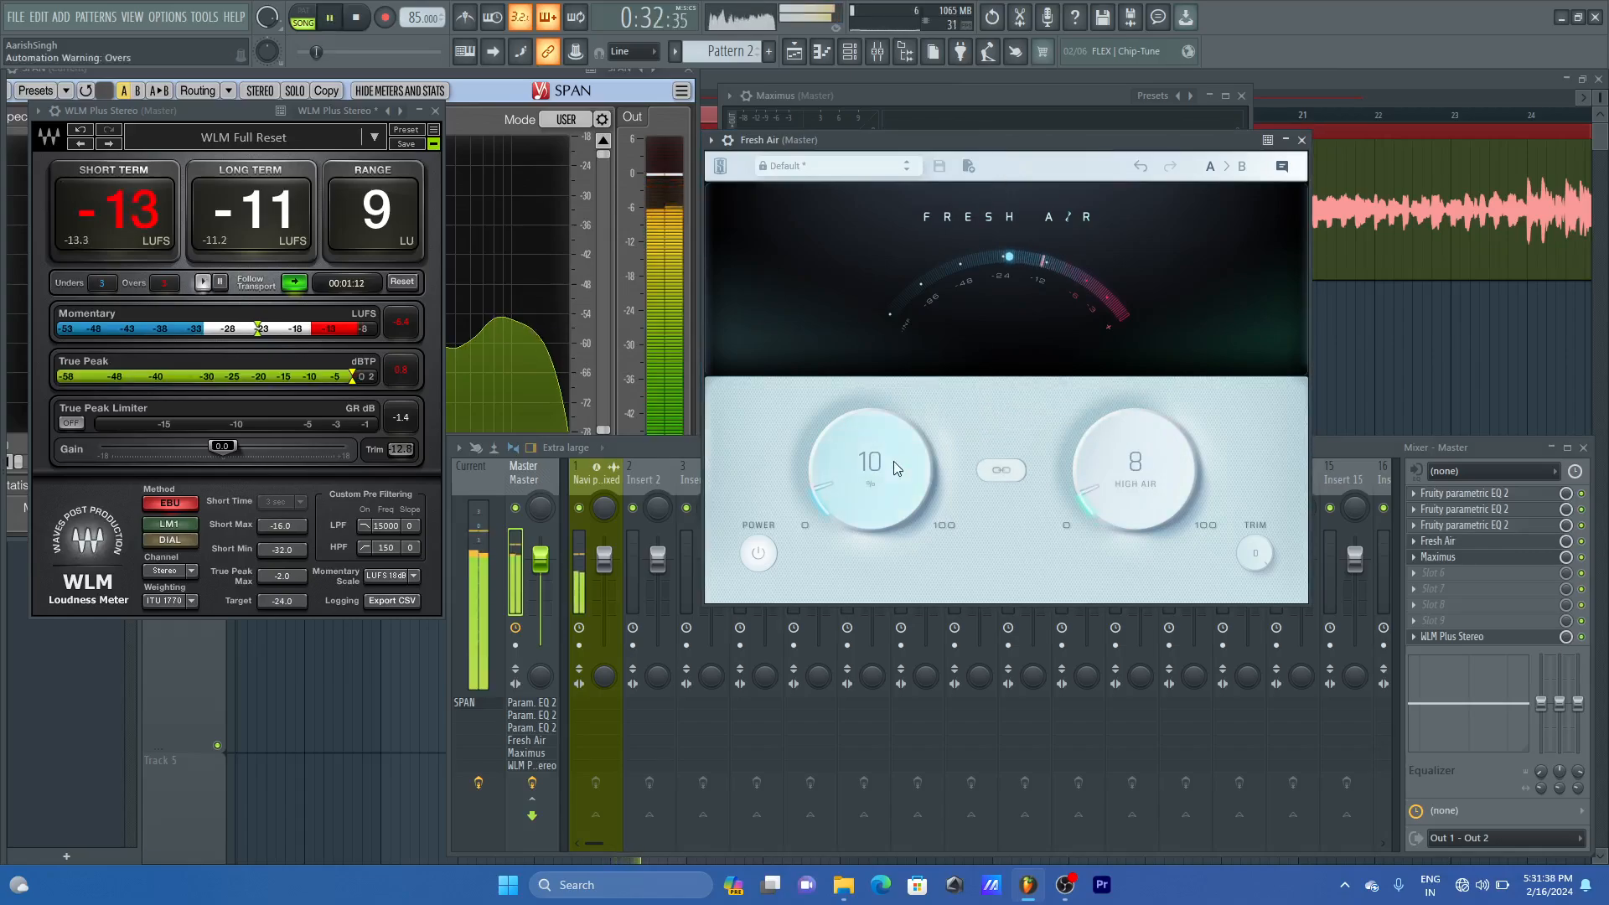
left_click_drag(893, 461, 1043, 580)
left_click(758, 555)
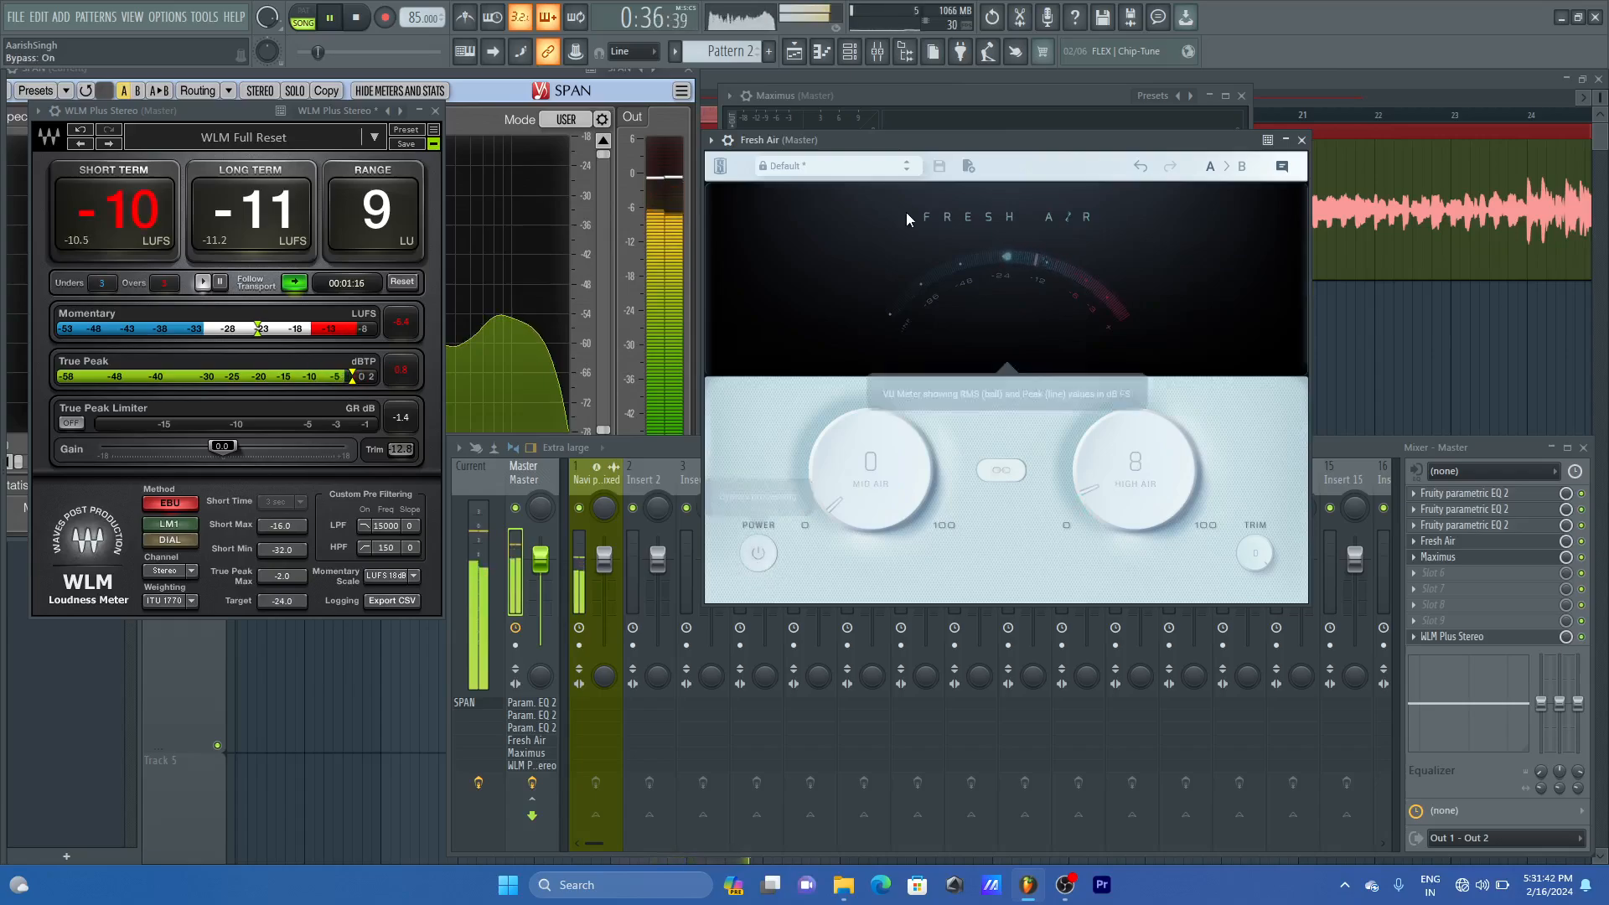
key("space")
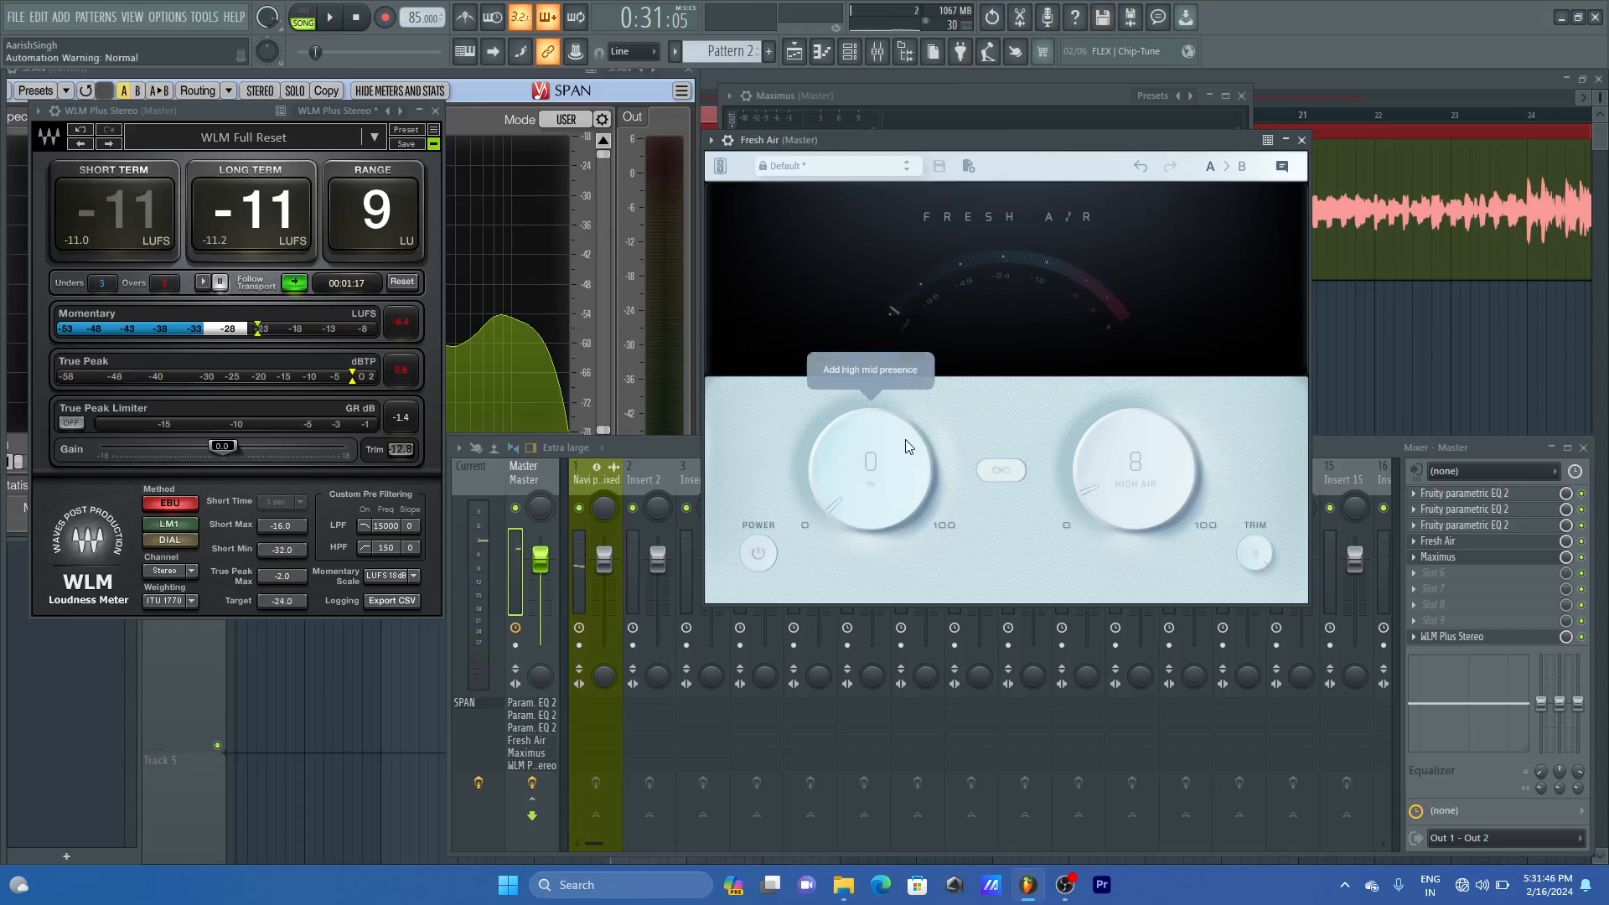
- Re-enable Fresh Air, set Mid Air to 5 and High Air to 4 while listening, and close its window
left_click(758, 553)
left_click_drag(838, 505, 838, 495)
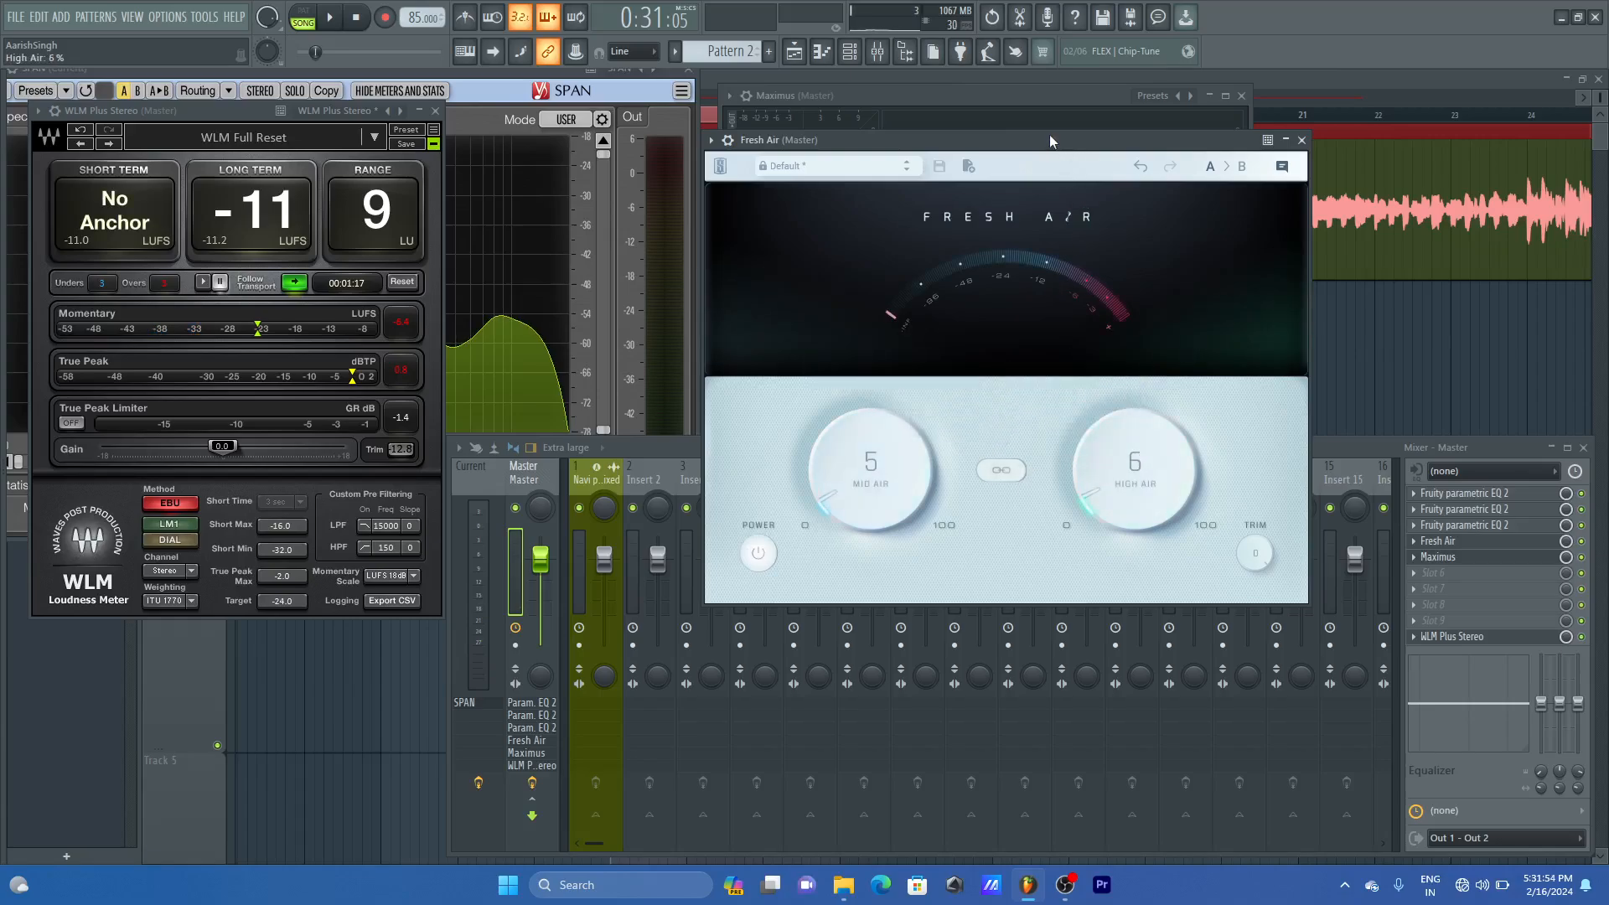
key("space")
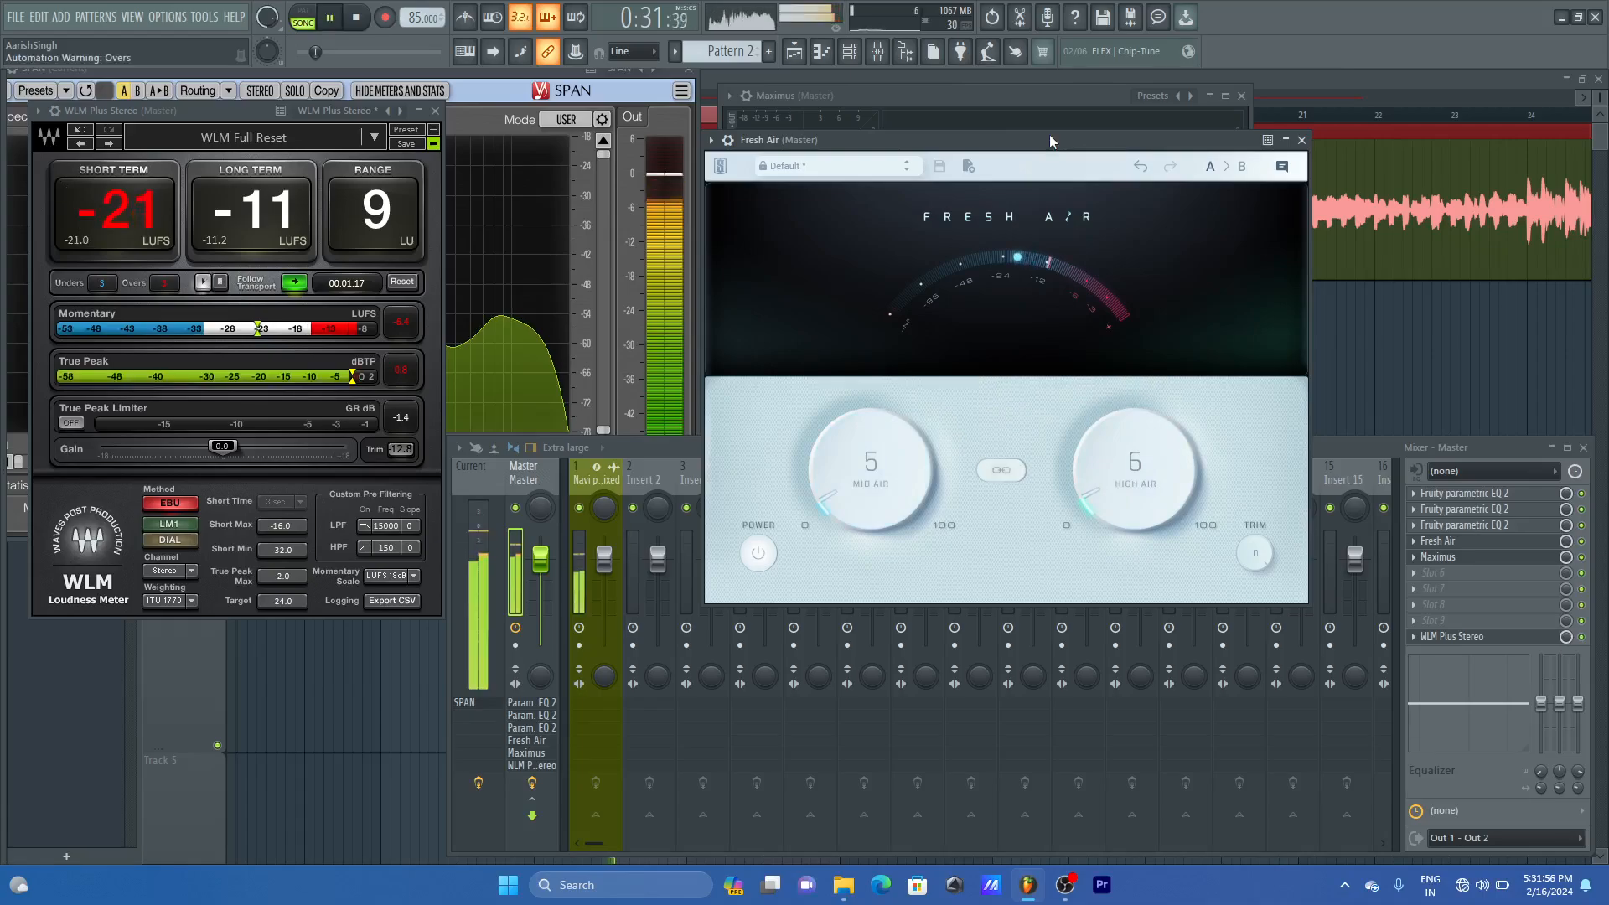
left_click_drag(1130, 466, 1130, 475)
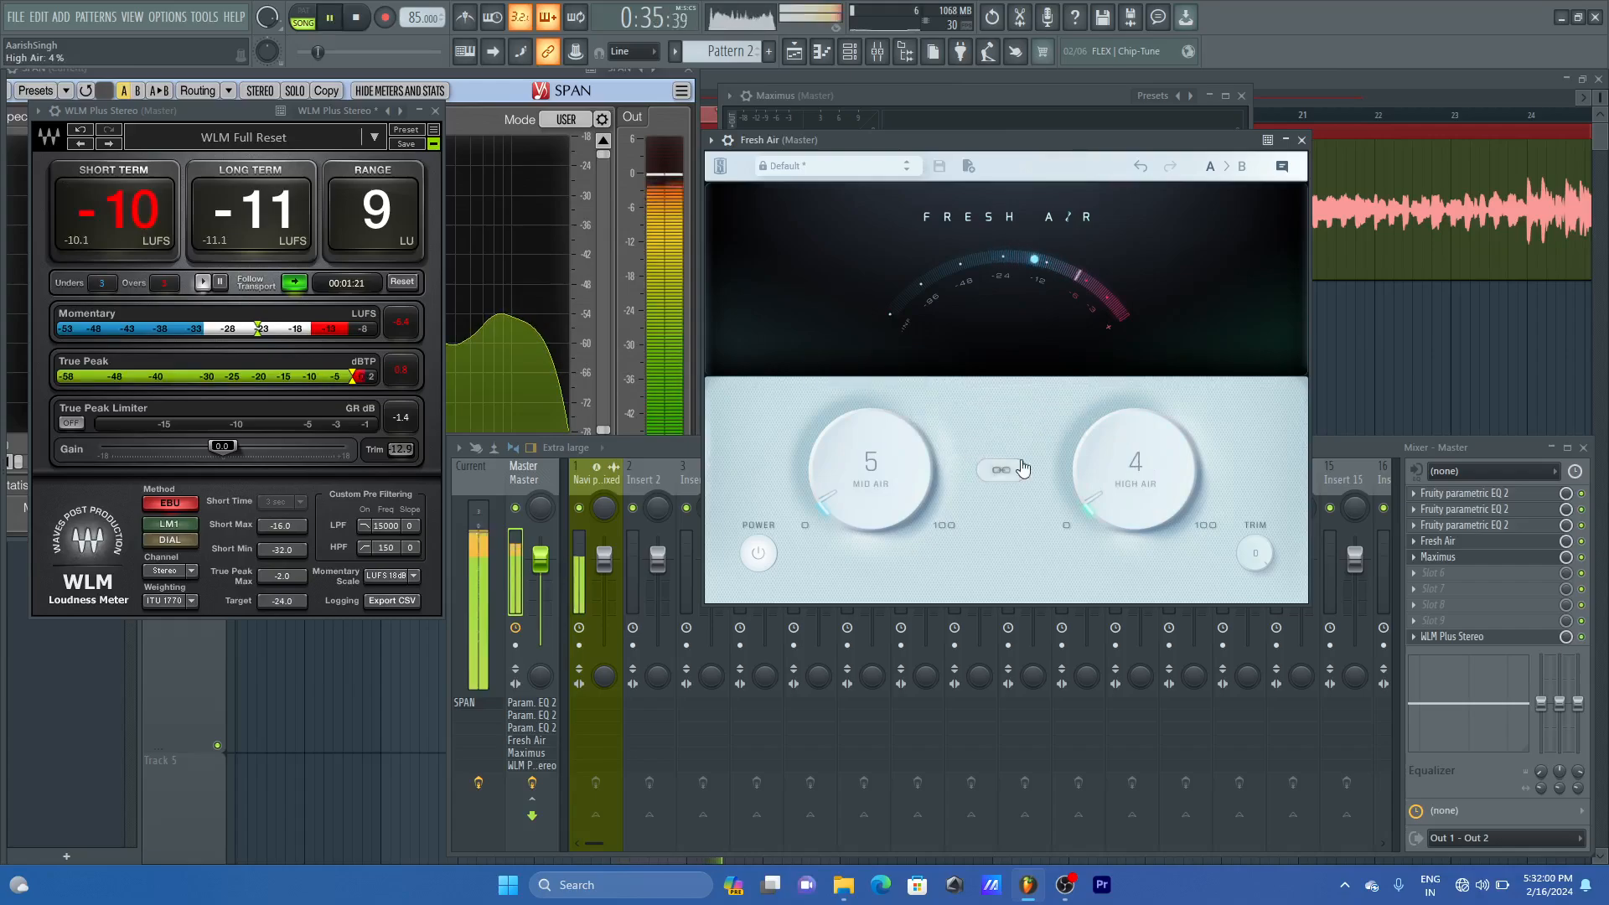
left_click(1302, 140)
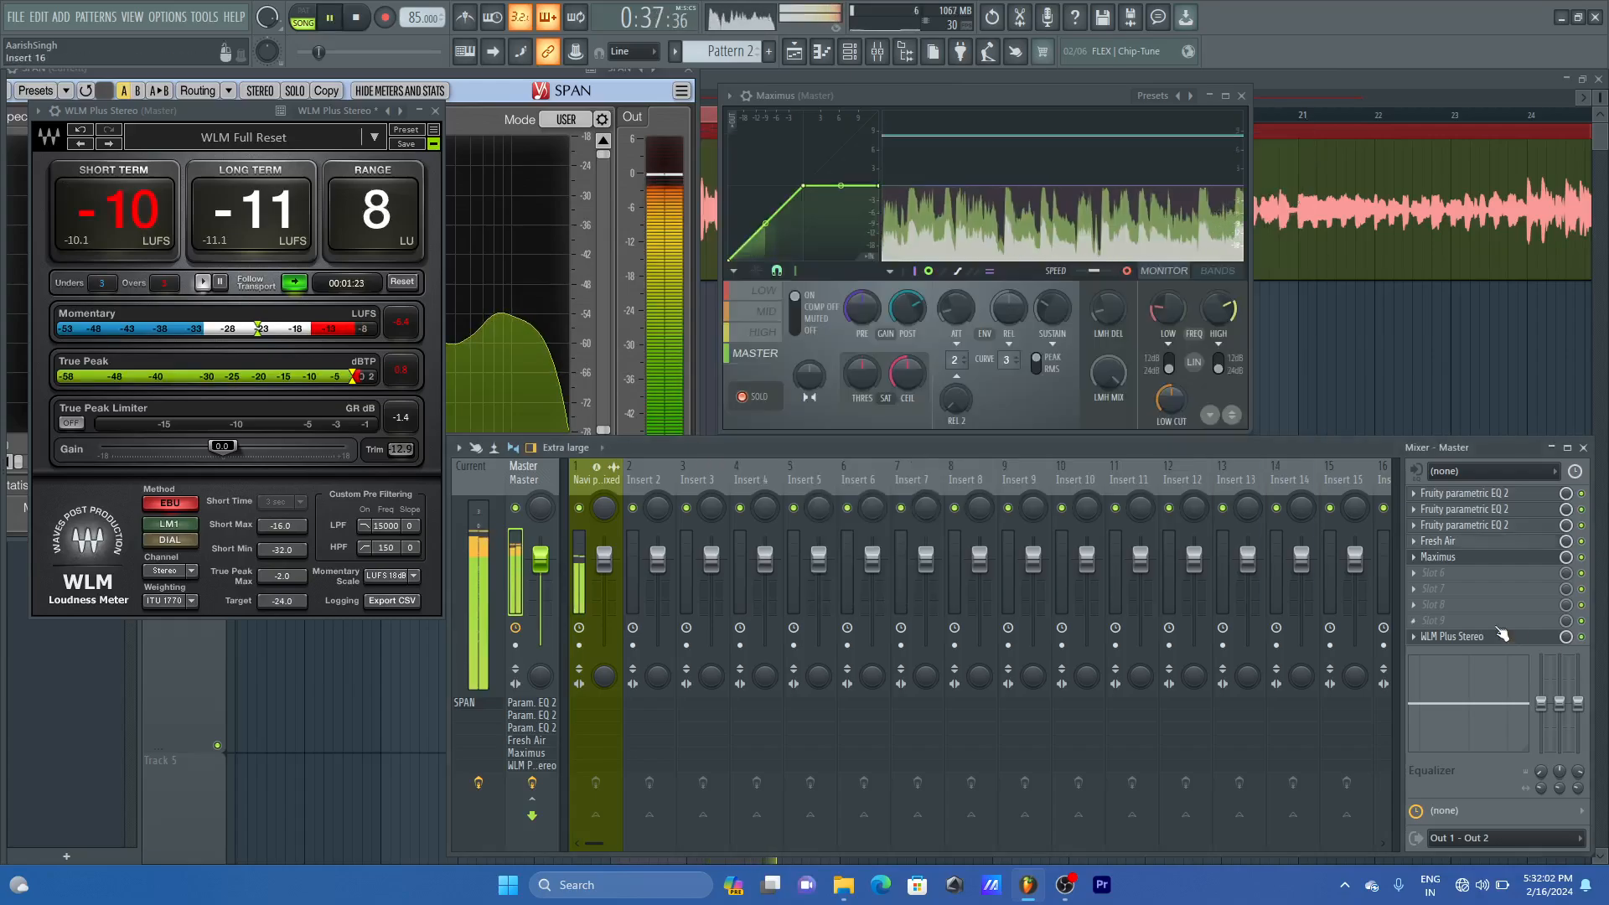
key("space")
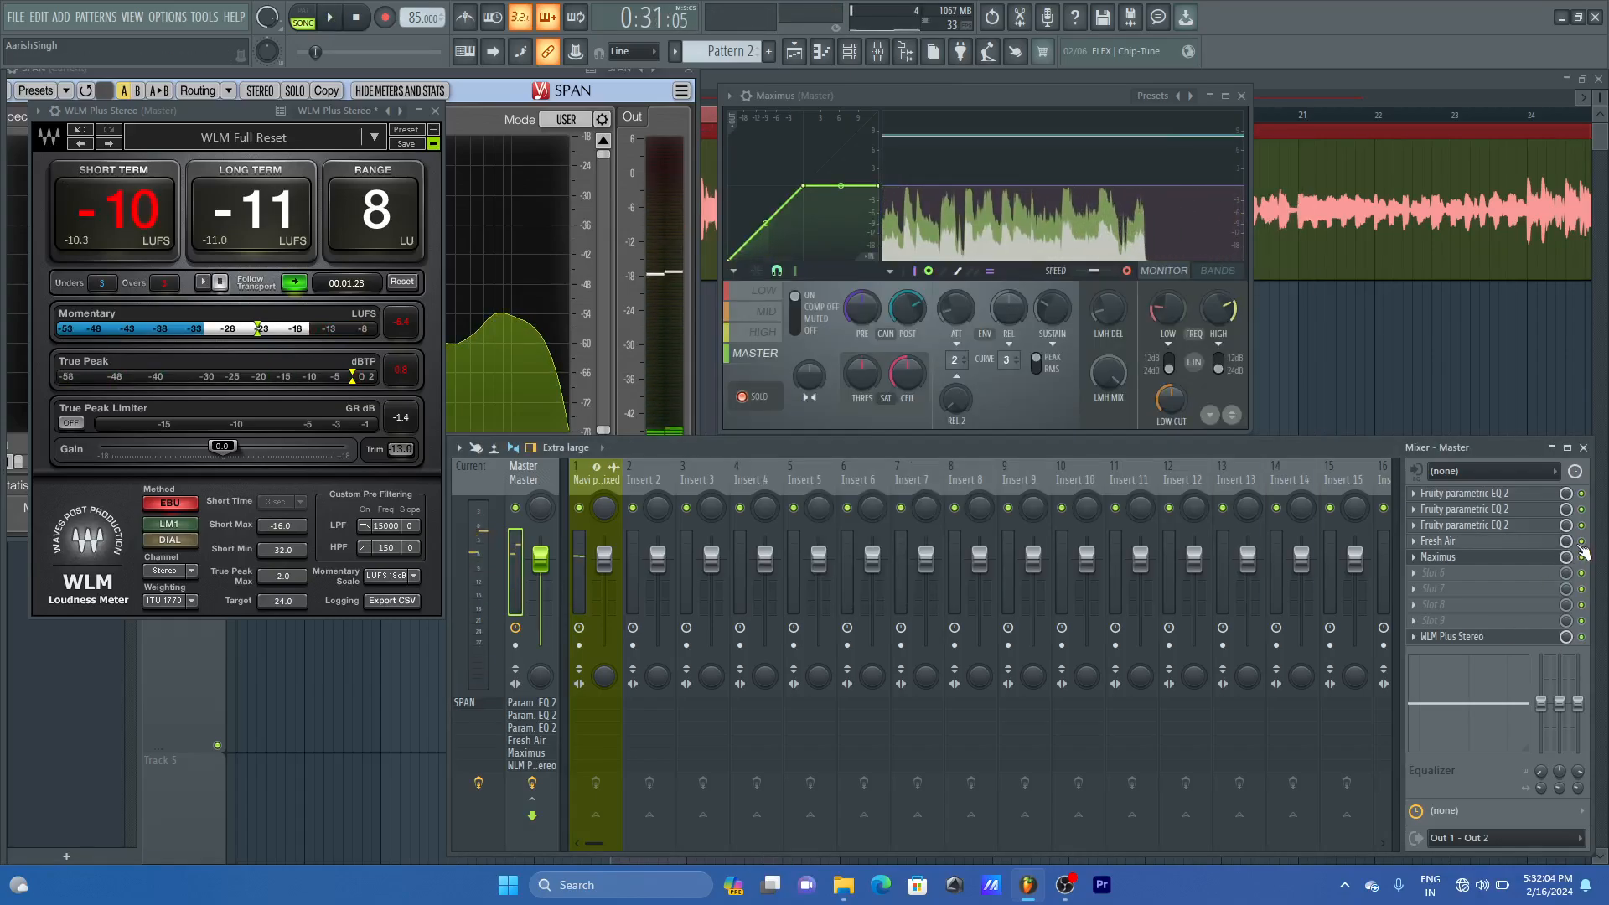
- Undo the last treble-band change in the third Parametric EQ 2 on the master channel and close its window
left_click(1509, 525)
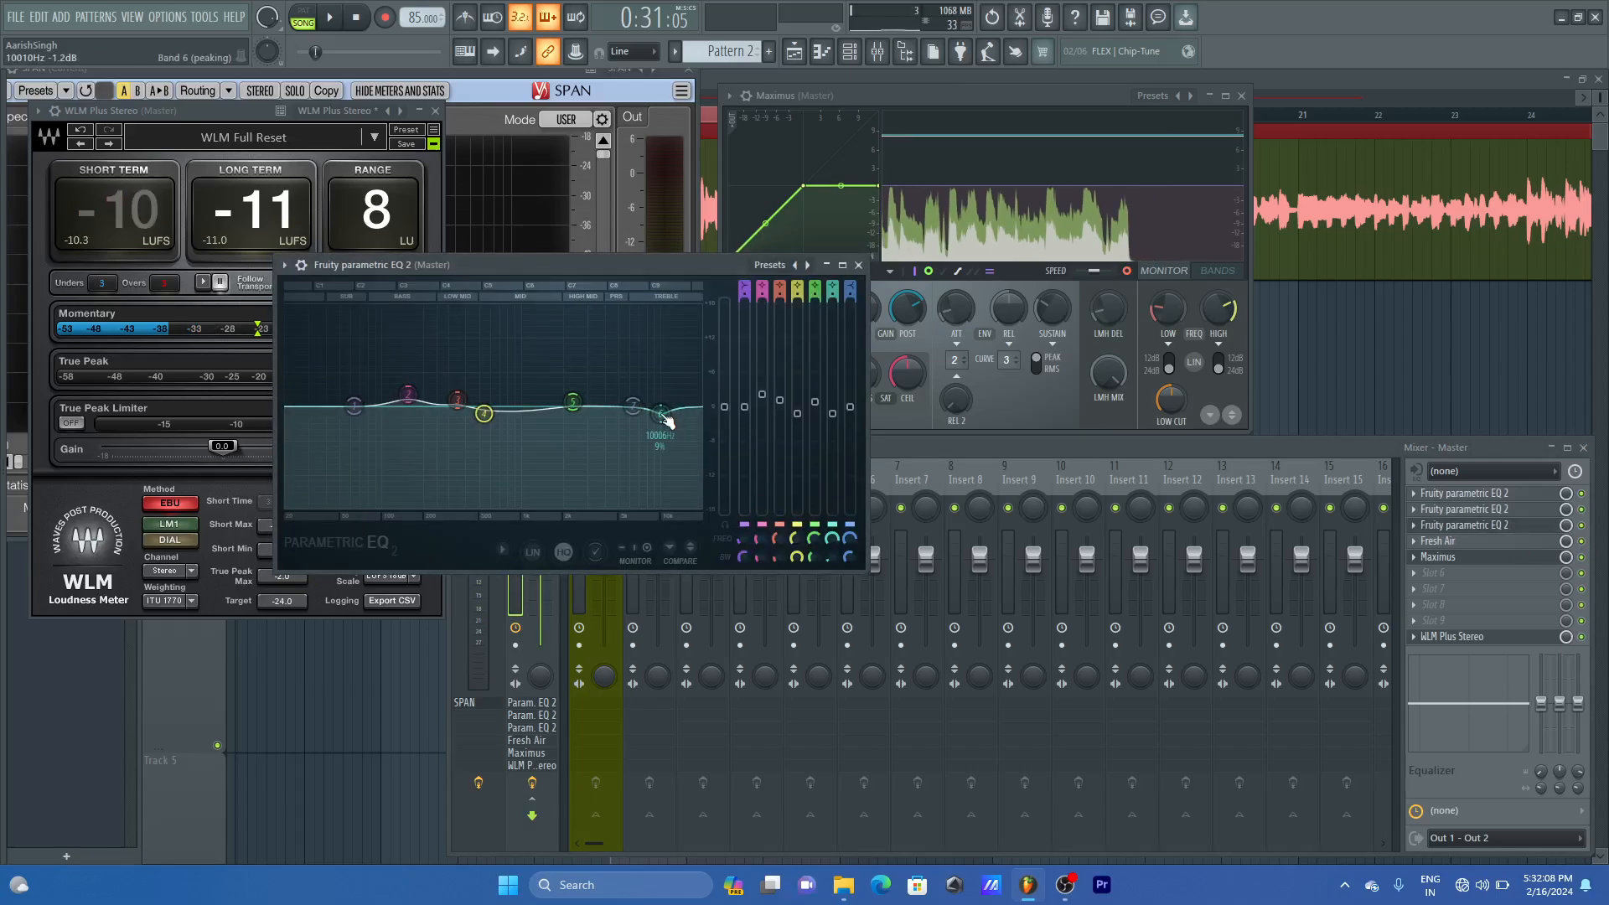
key("ctrl+z")
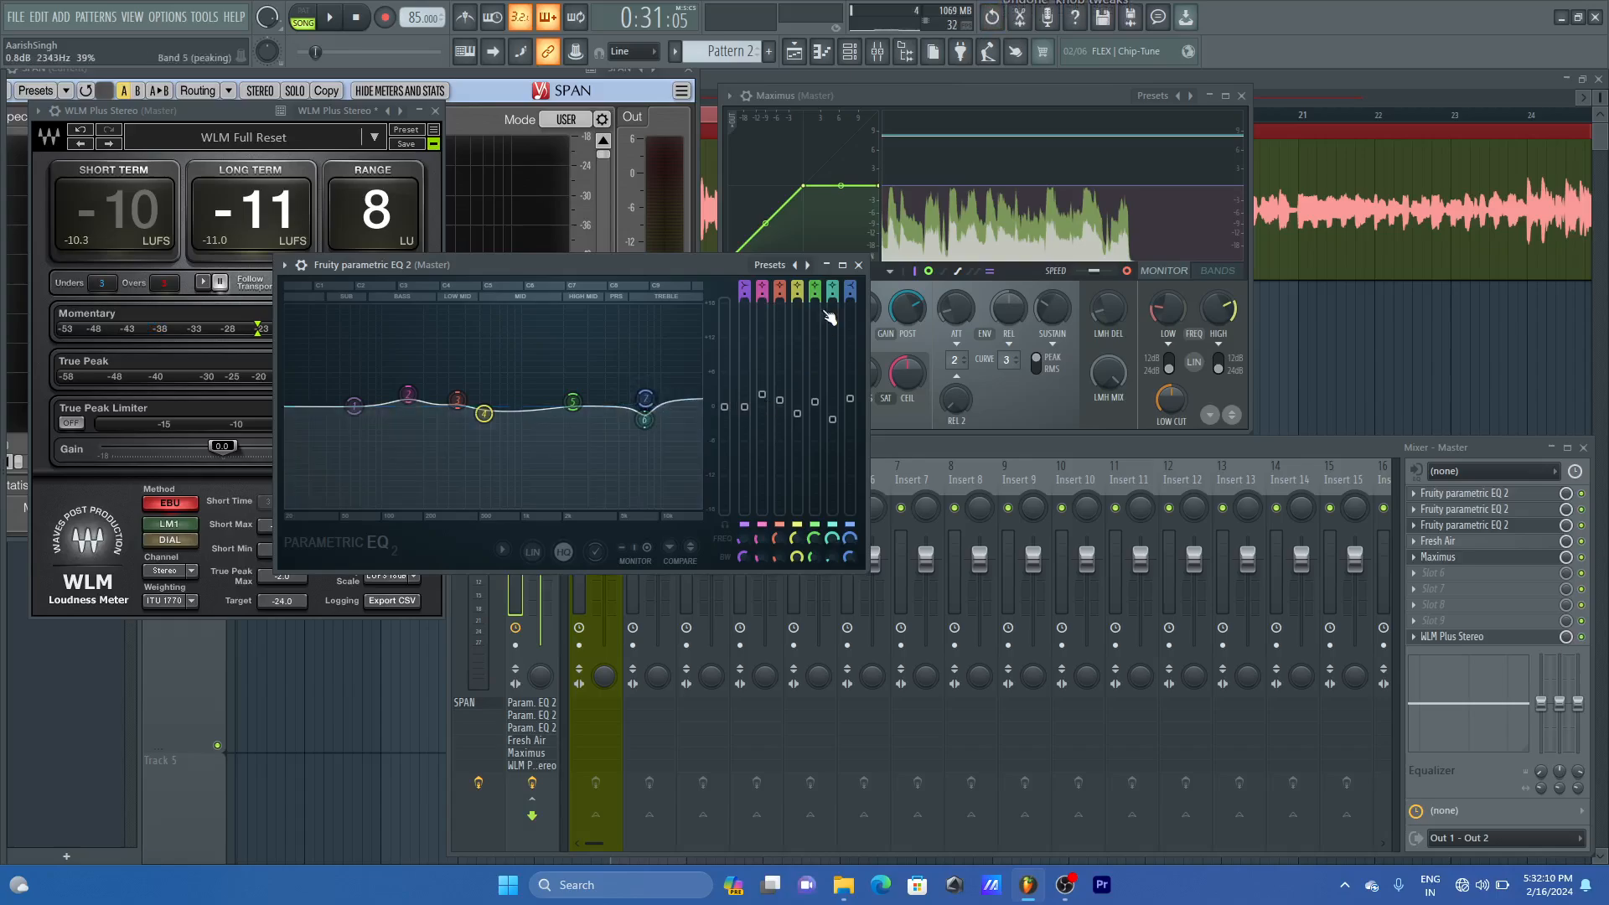
left_click(859, 265)
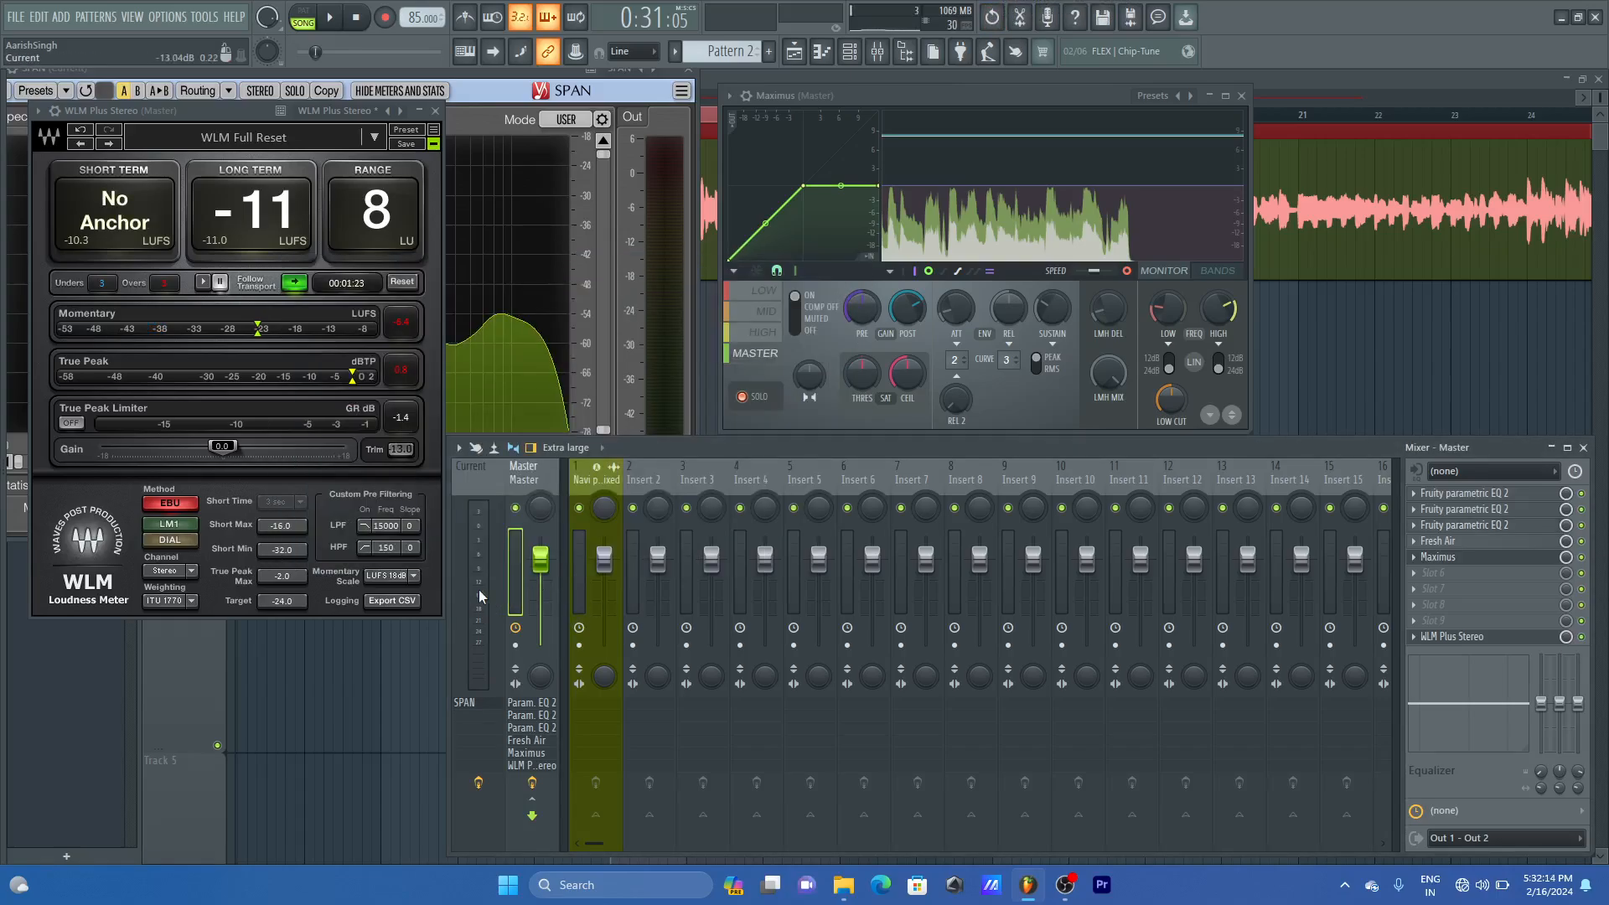
- Close Maximus, review the Fresh Air settings while the song plays, and close Fresh Air
left_click(1492, 558)
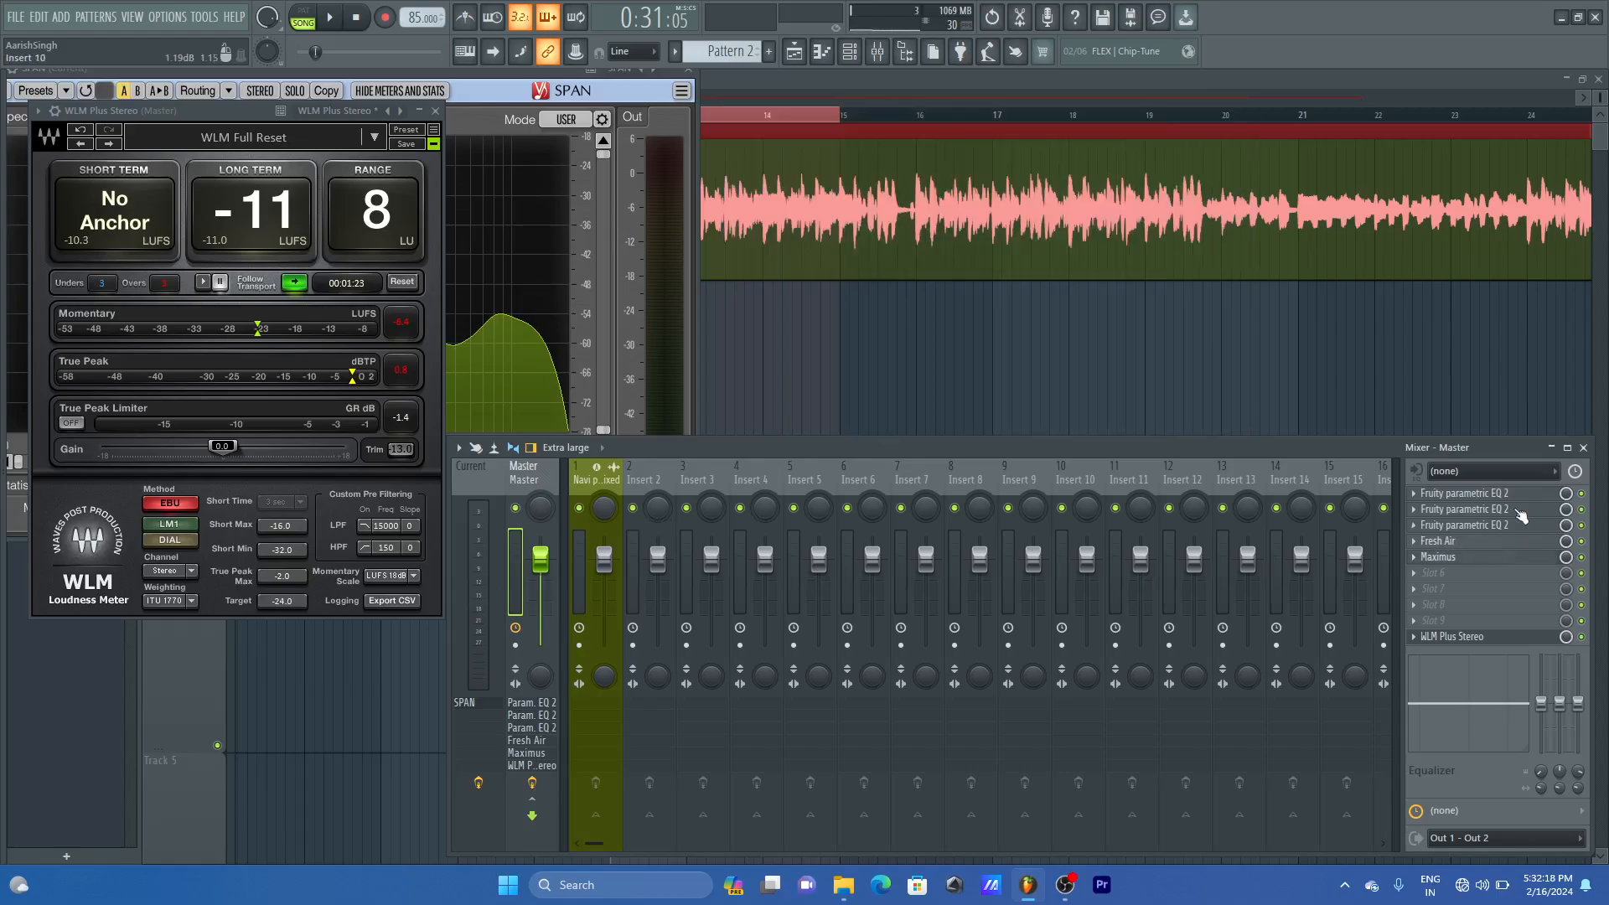
left_click(1481, 543)
key("space")
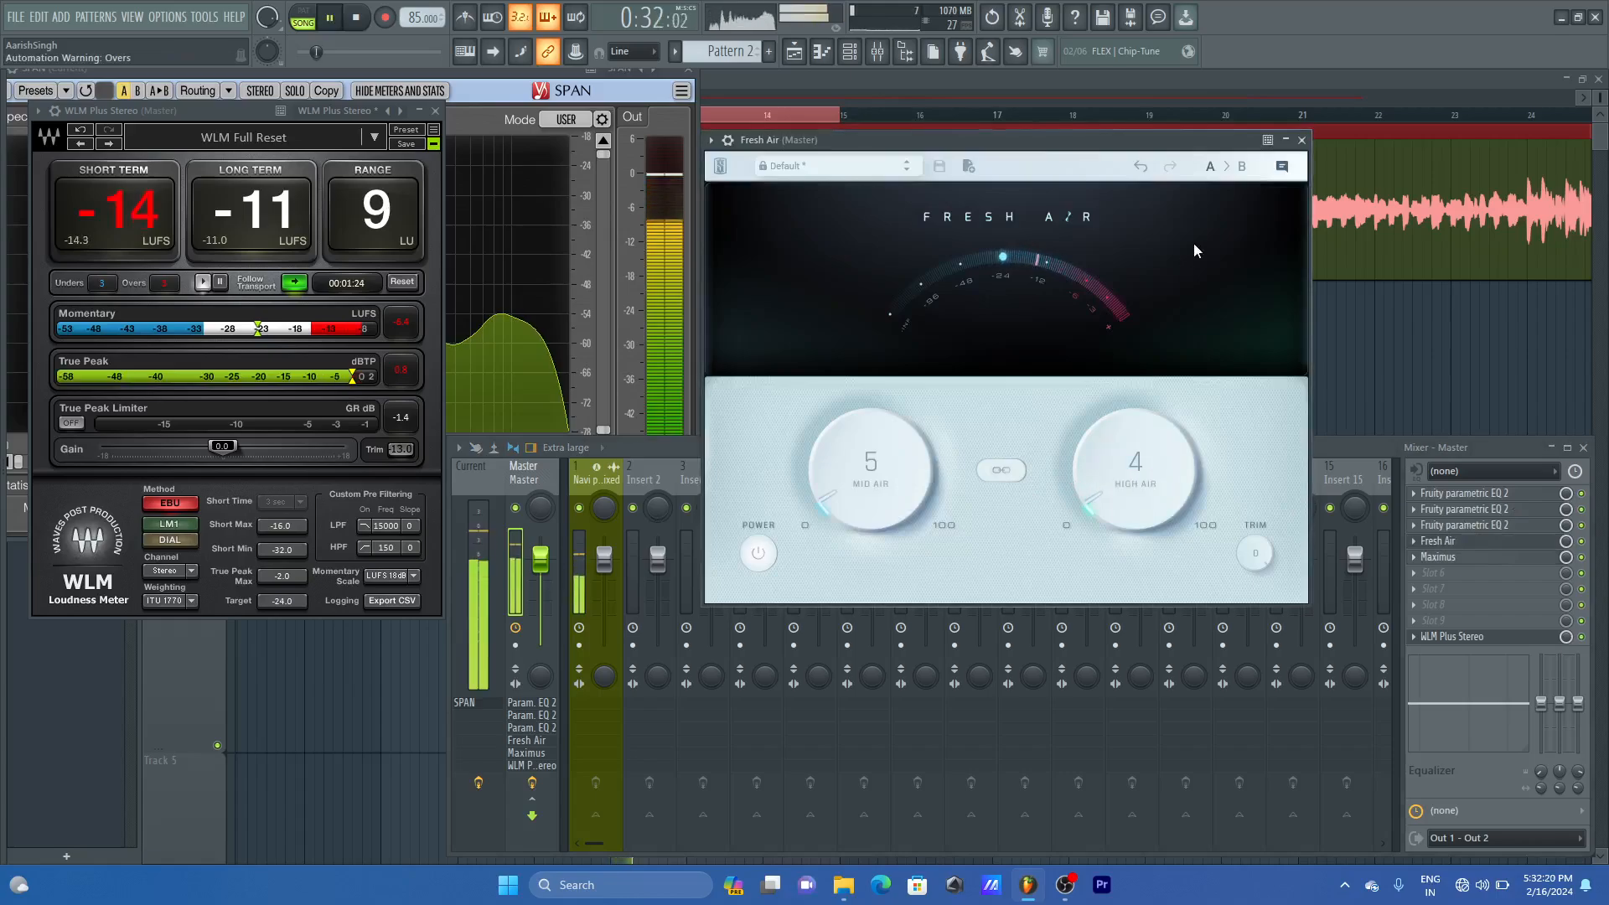
left_click(1501, 541)
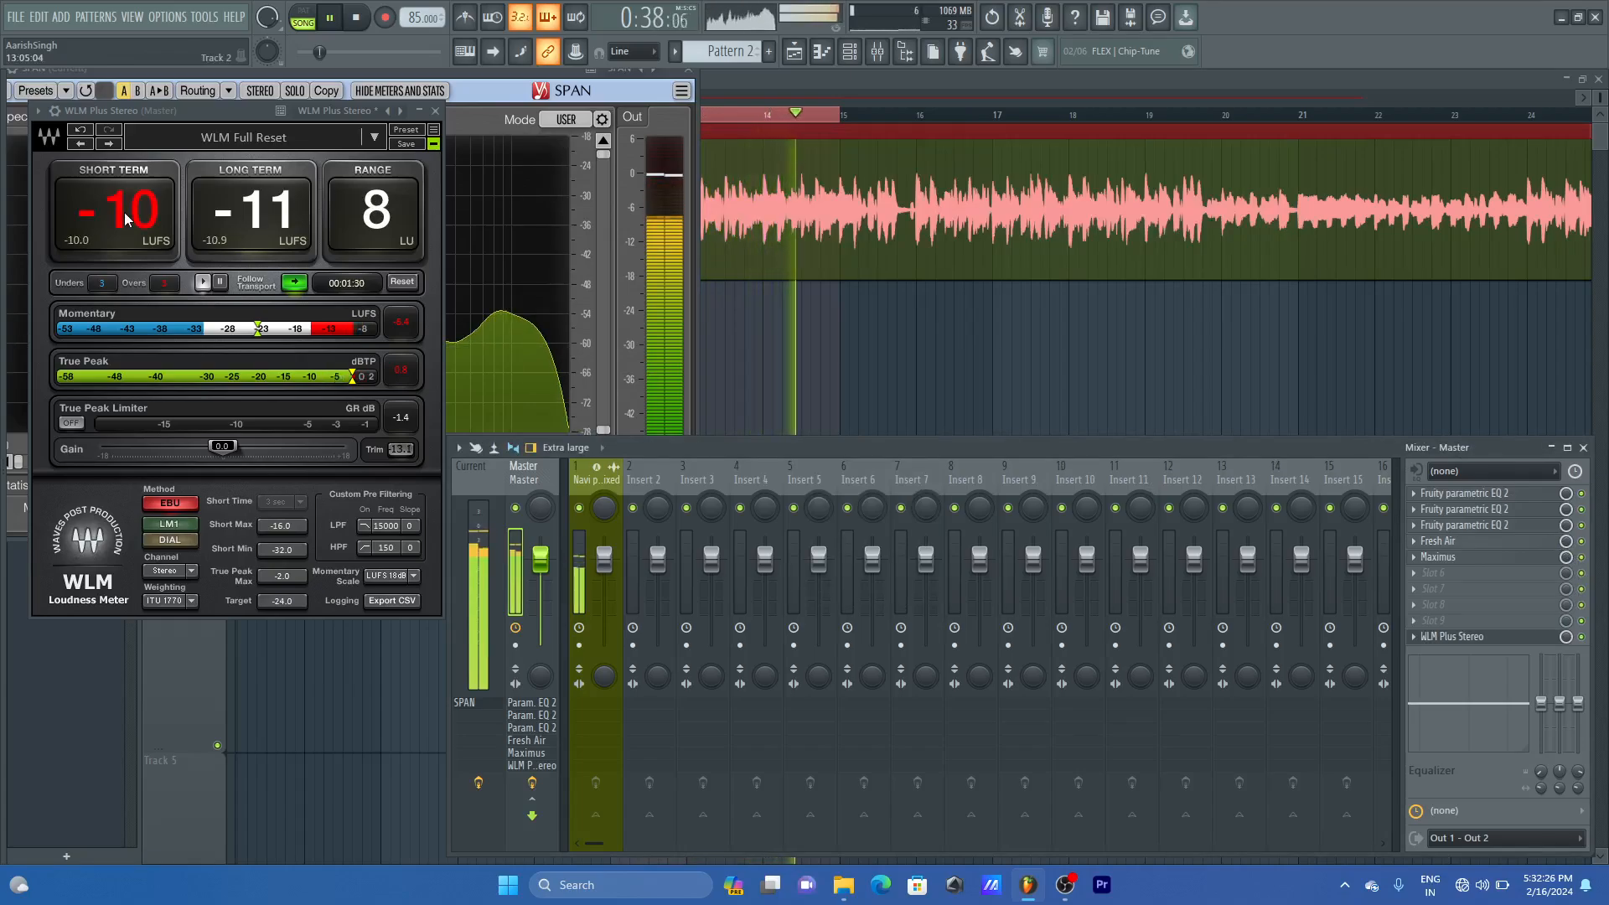
- Set the soft saturation threshold in Maximus to 2% during playback, and close Maximus and the WLM Plus meter
left_click(1438, 558)
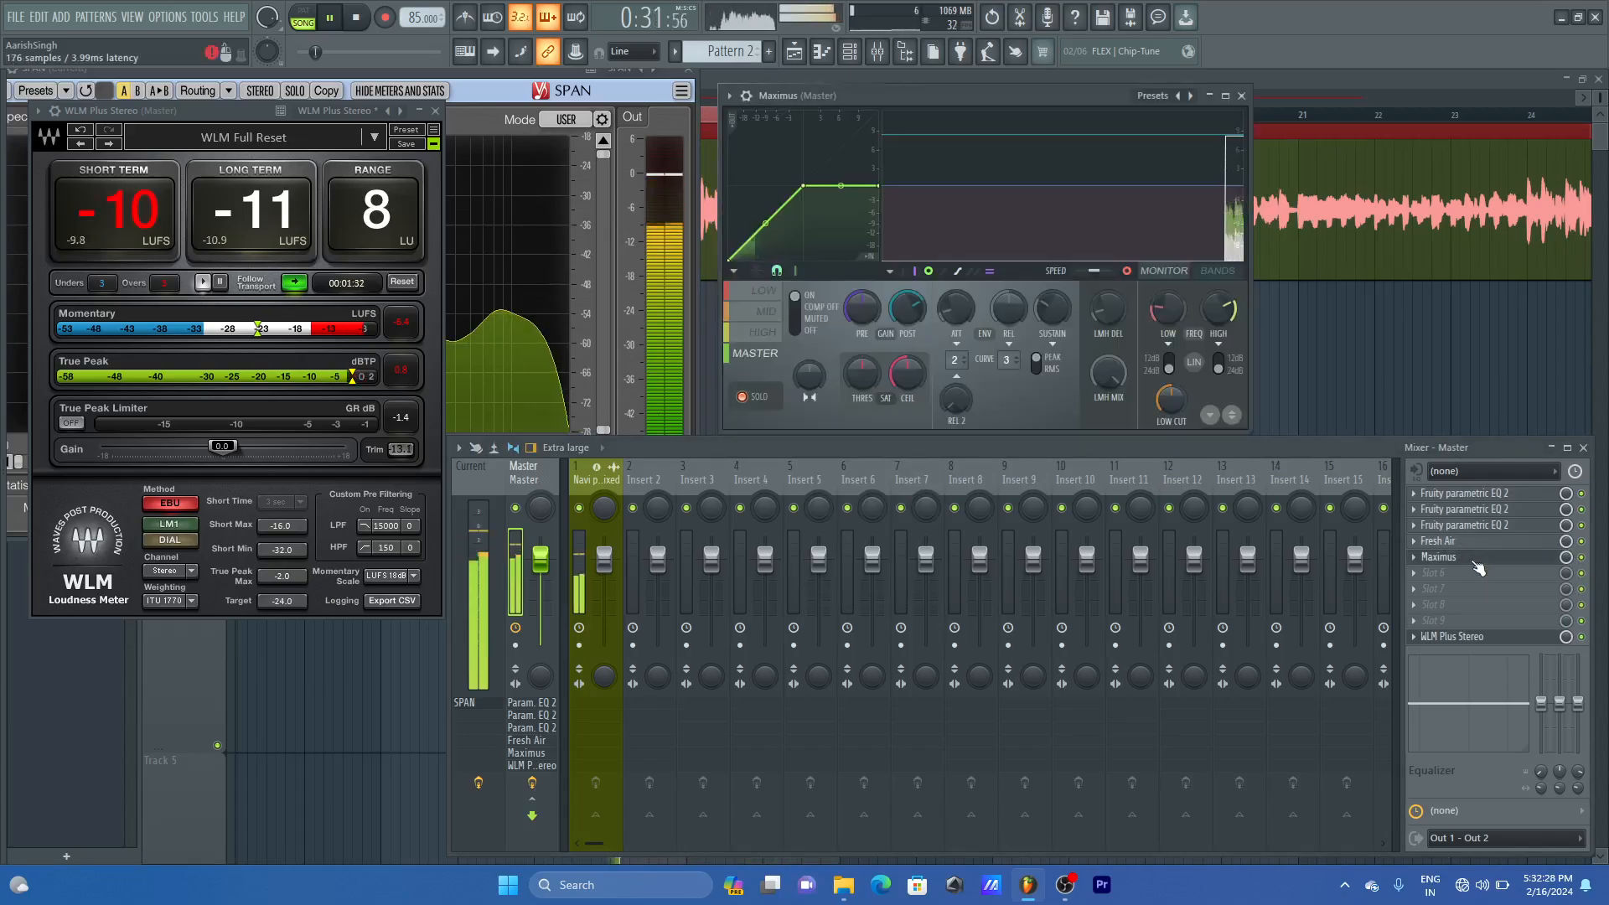
right_click(864, 369)
left_click(868, 376)
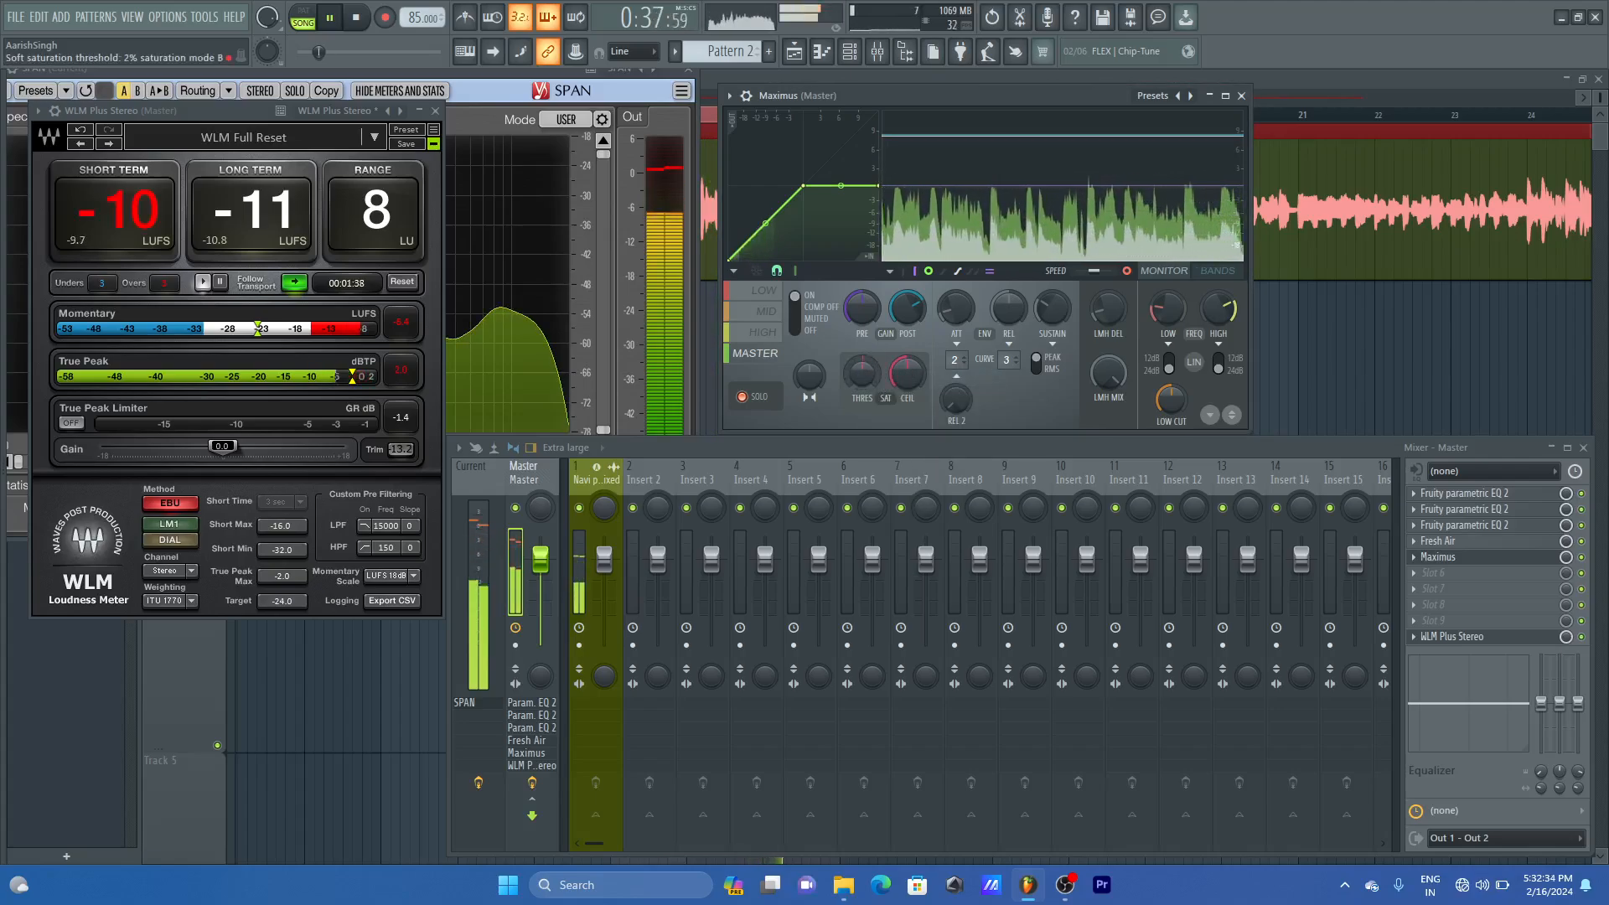
key("space")
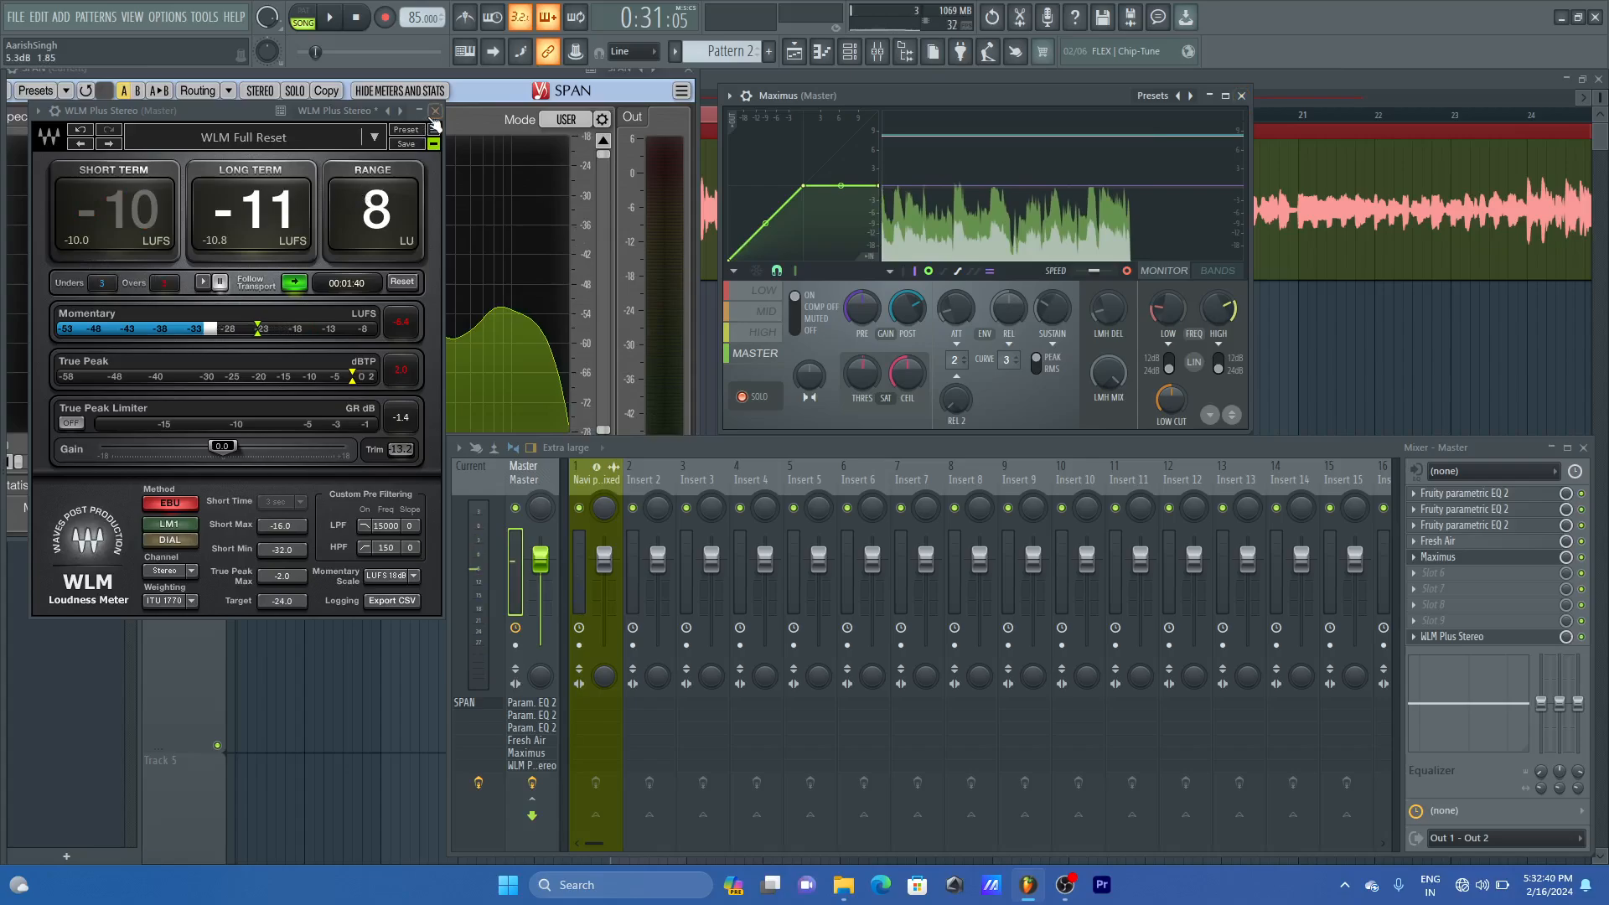
left_click(435, 111)
left_click(1242, 96)
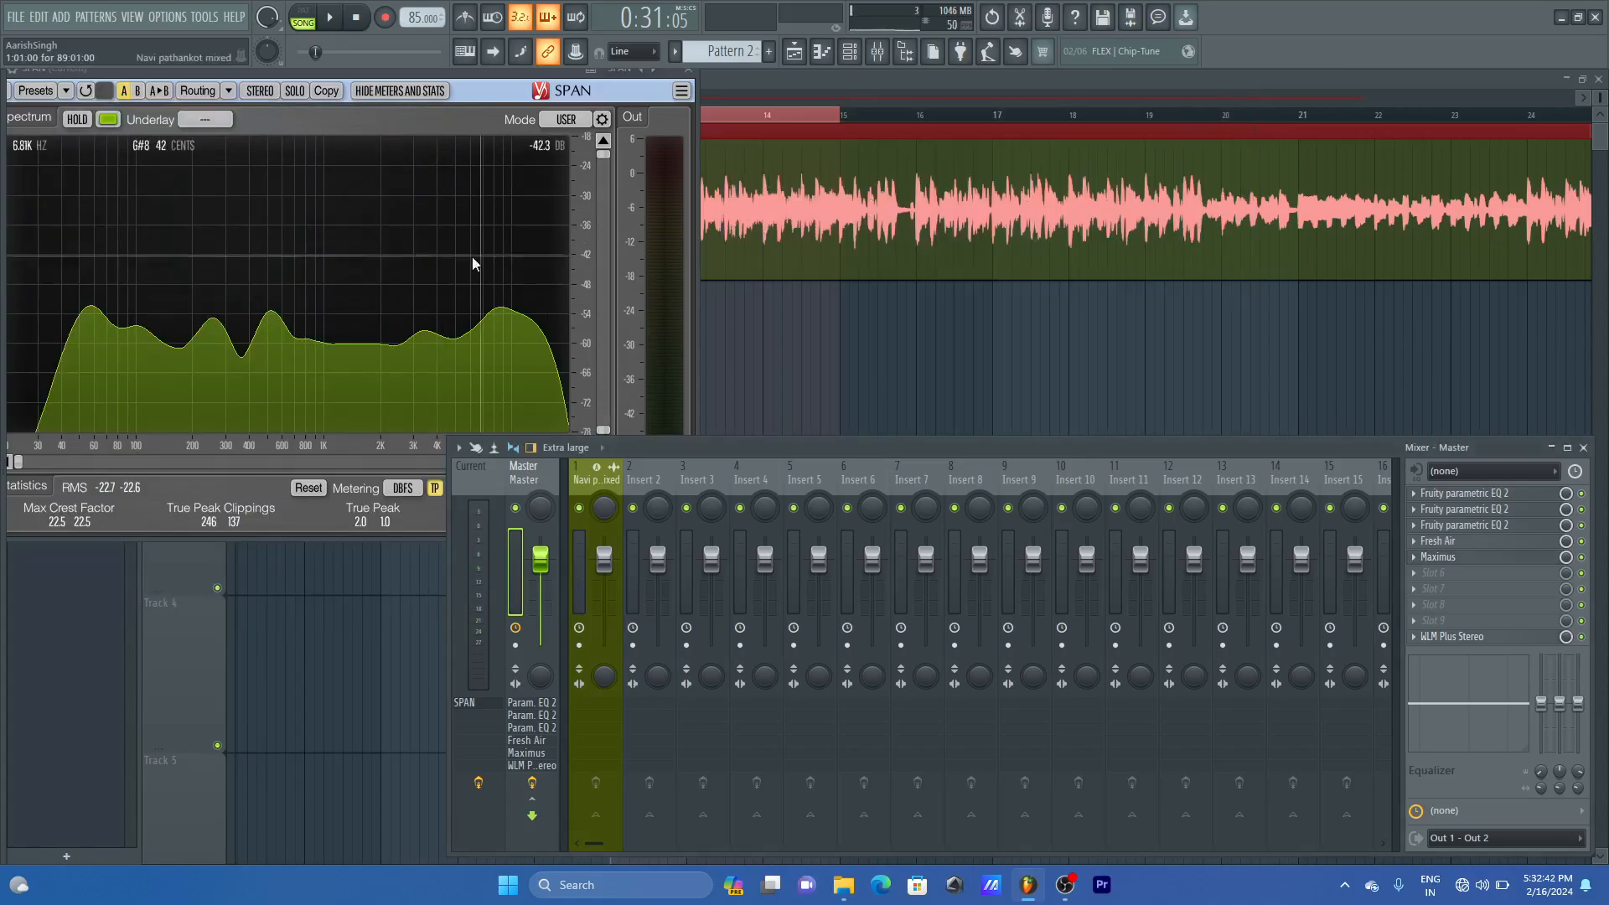
- Bring SPAN to the front and play the selected section to examine the master's frequency balance
left_click(449, 71)
key("space")
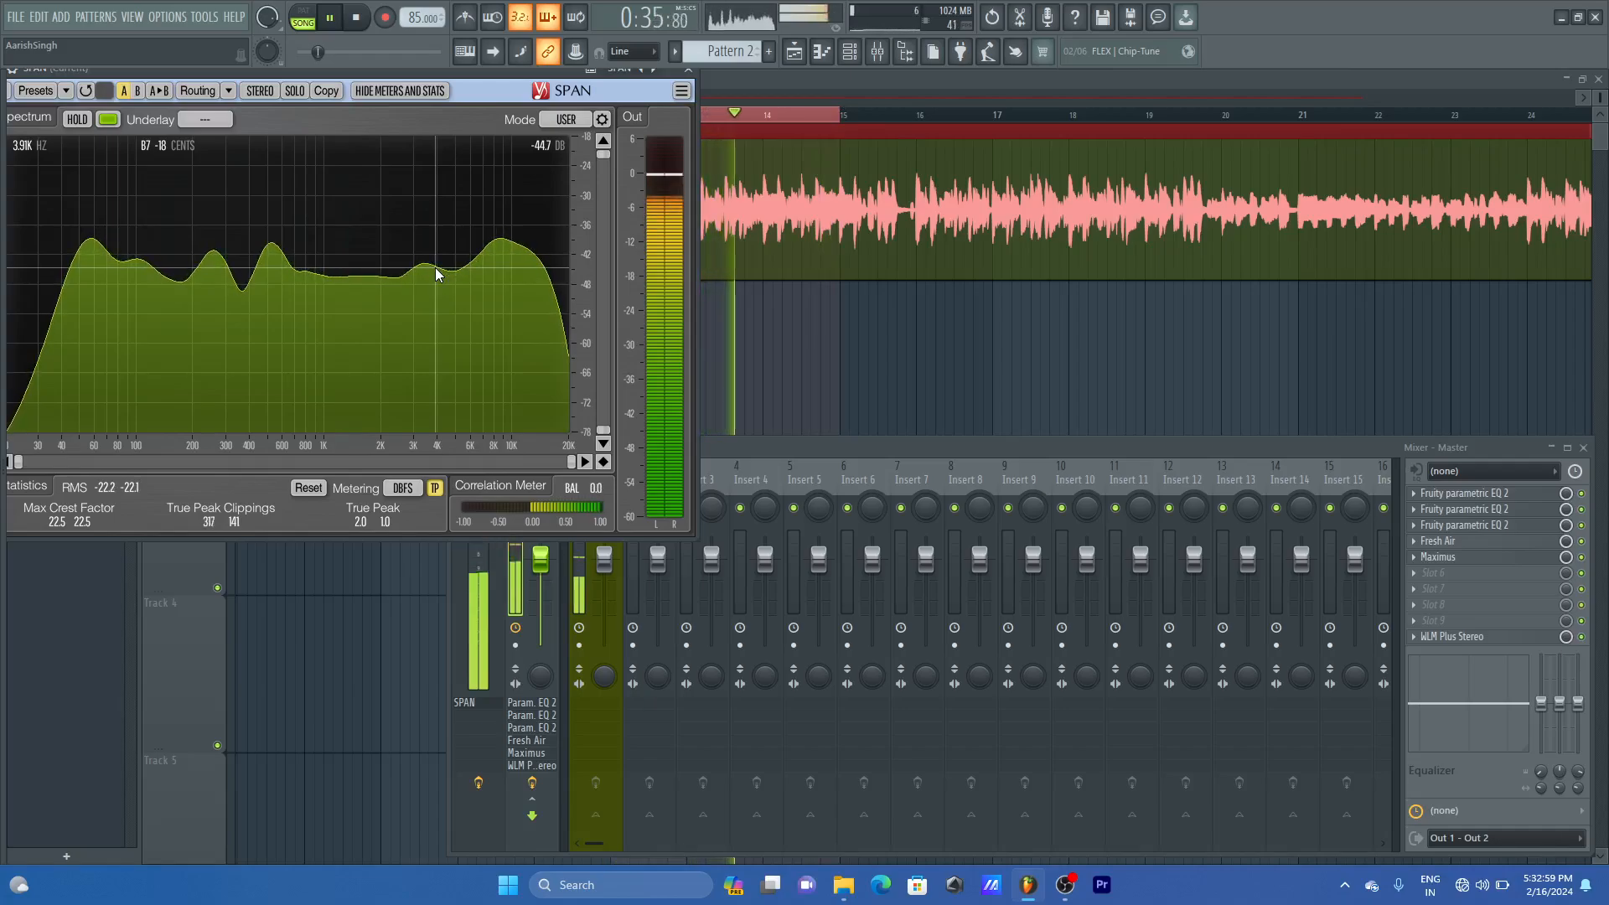
key("space")
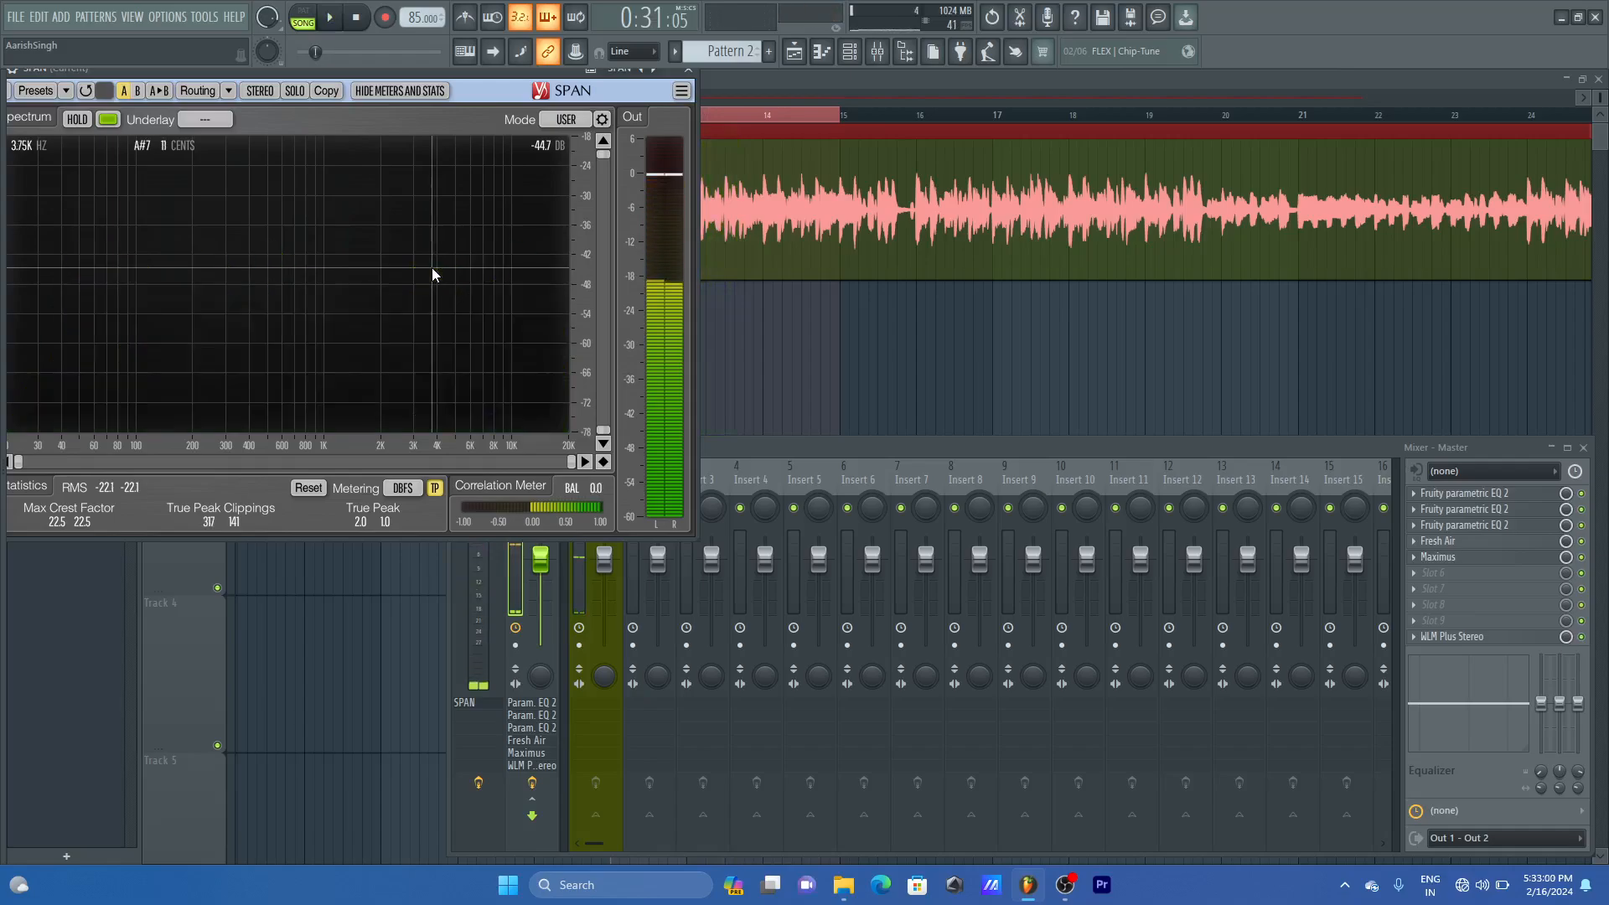
key("space")
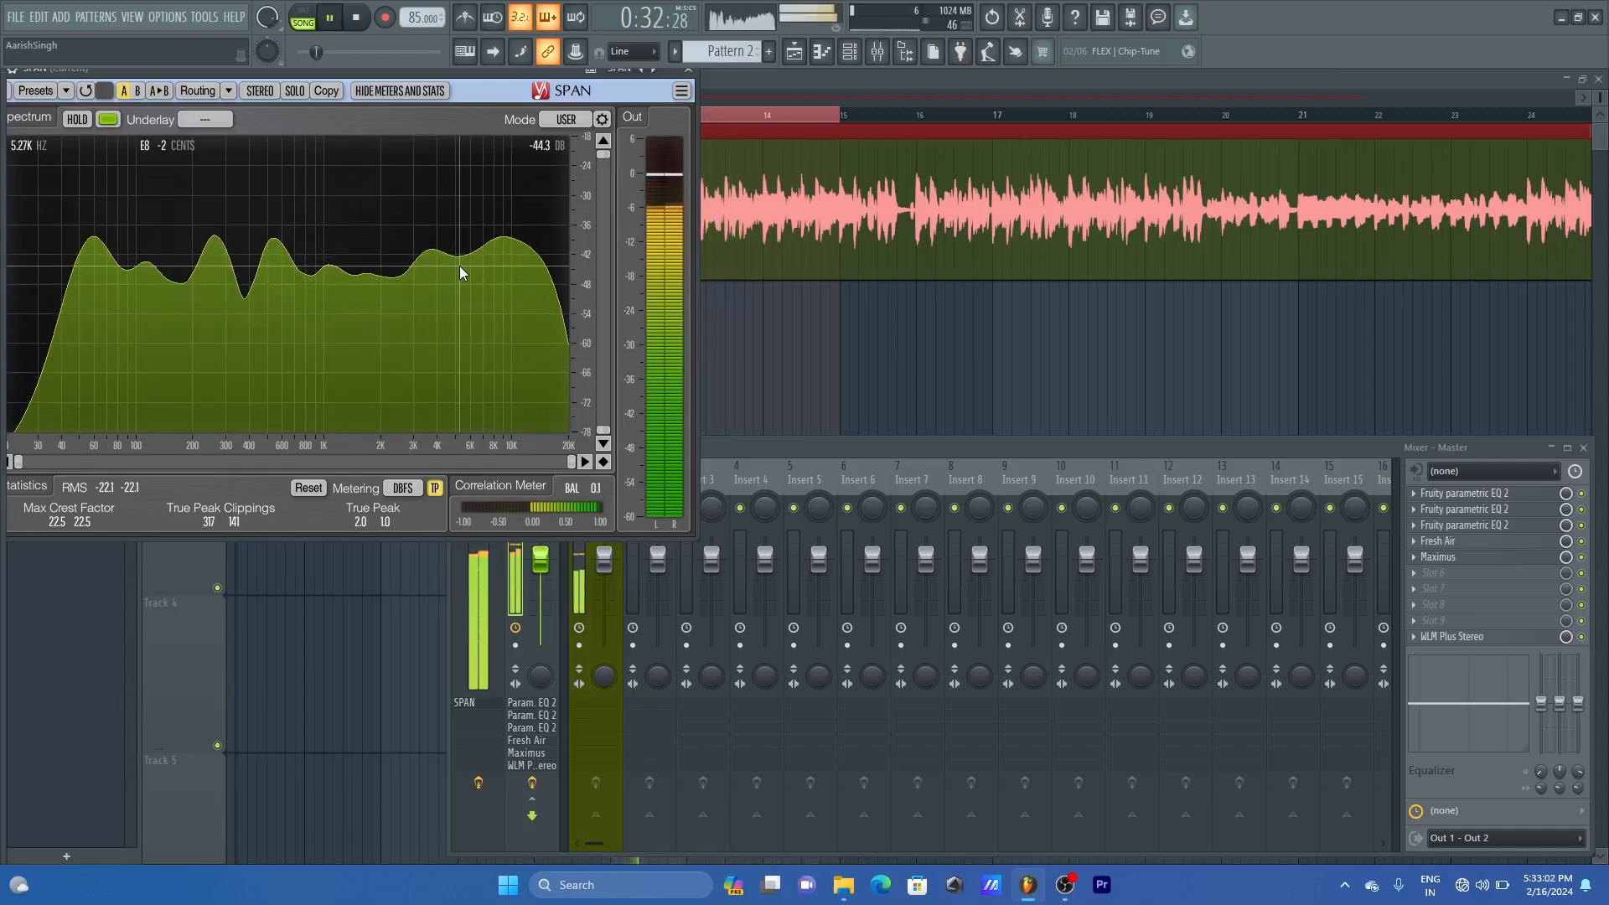
key("space")
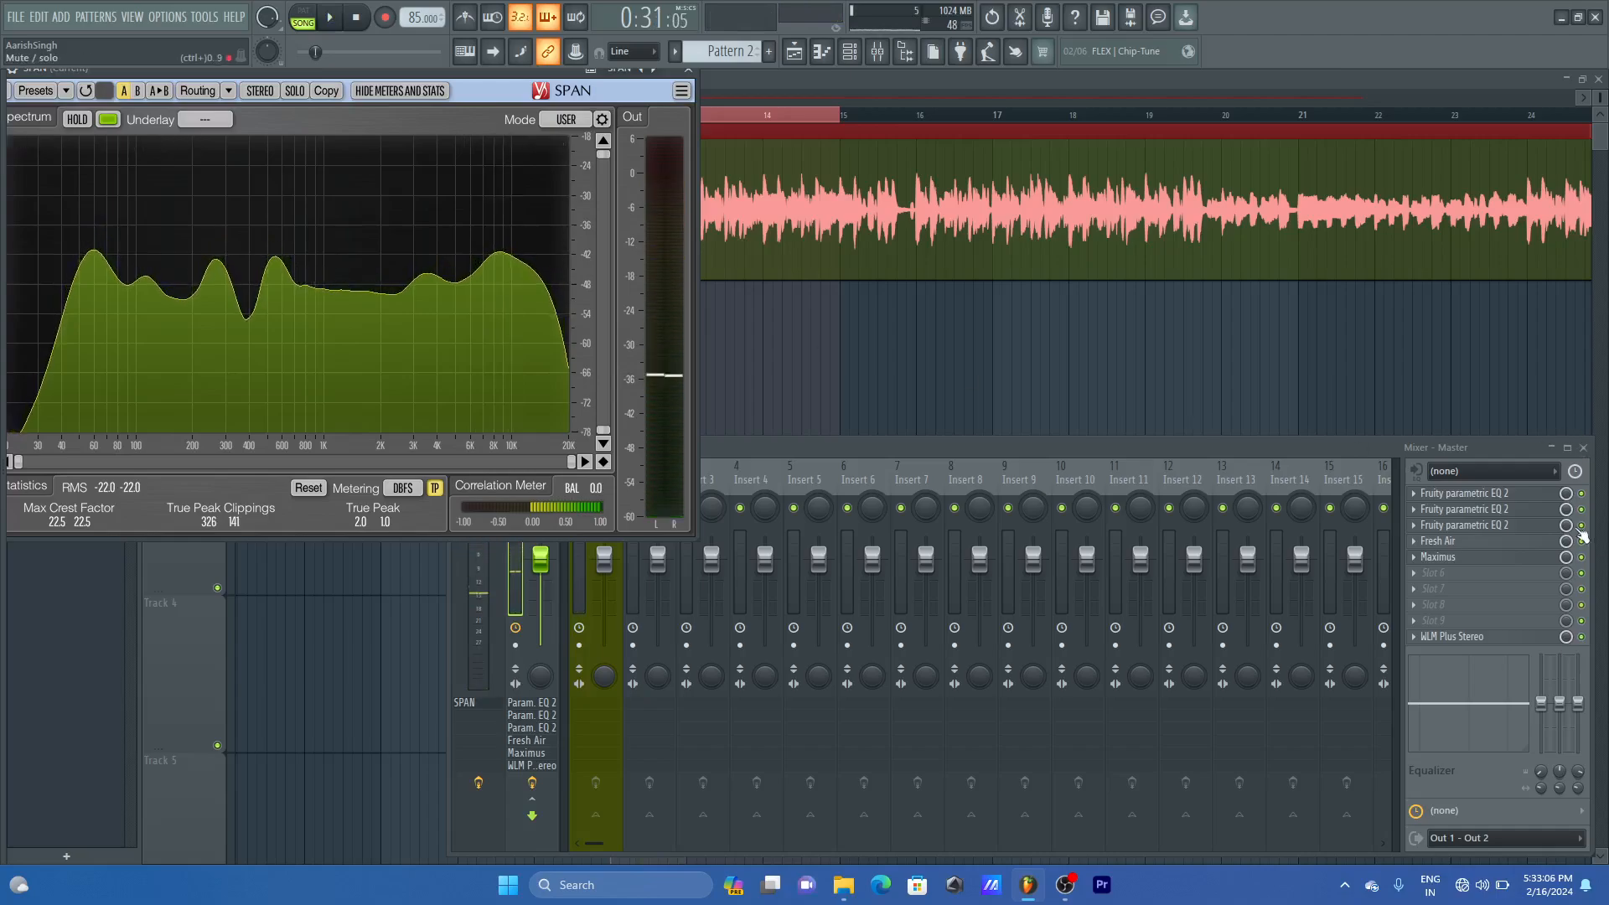
- Delete the Fresh Air plugin from the master channel's fourth effect slot
left_click(1418, 542)
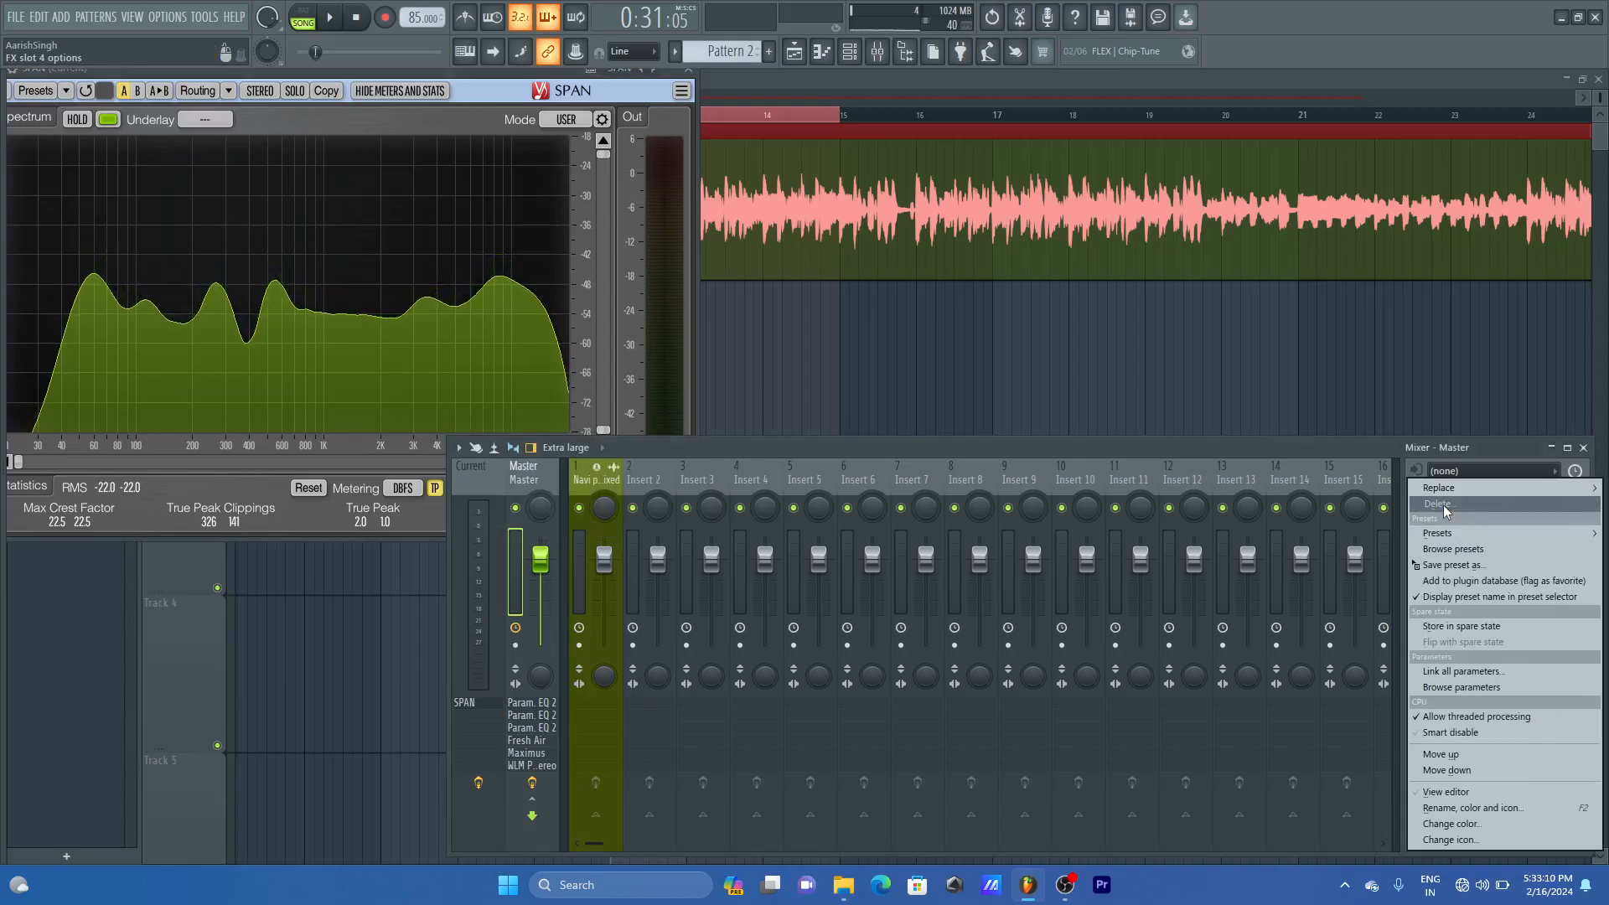
left_click(1443, 508)
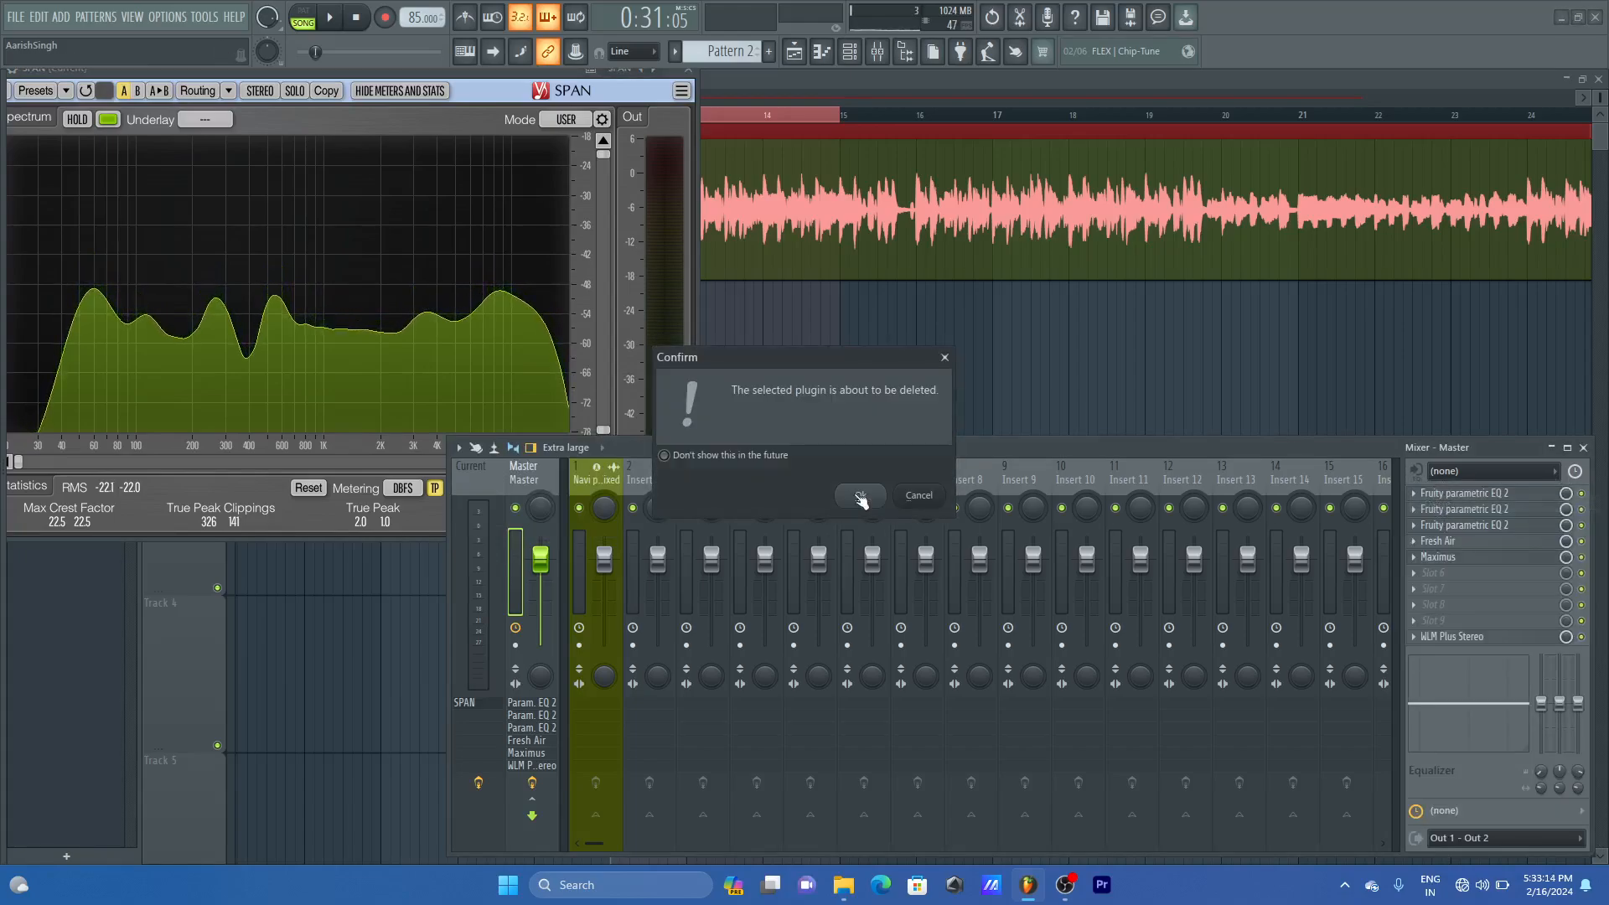
left_click(860, 497)
- Play the selected section without Fresh Air and examine the spectrum and levels in SPAN
key("space")
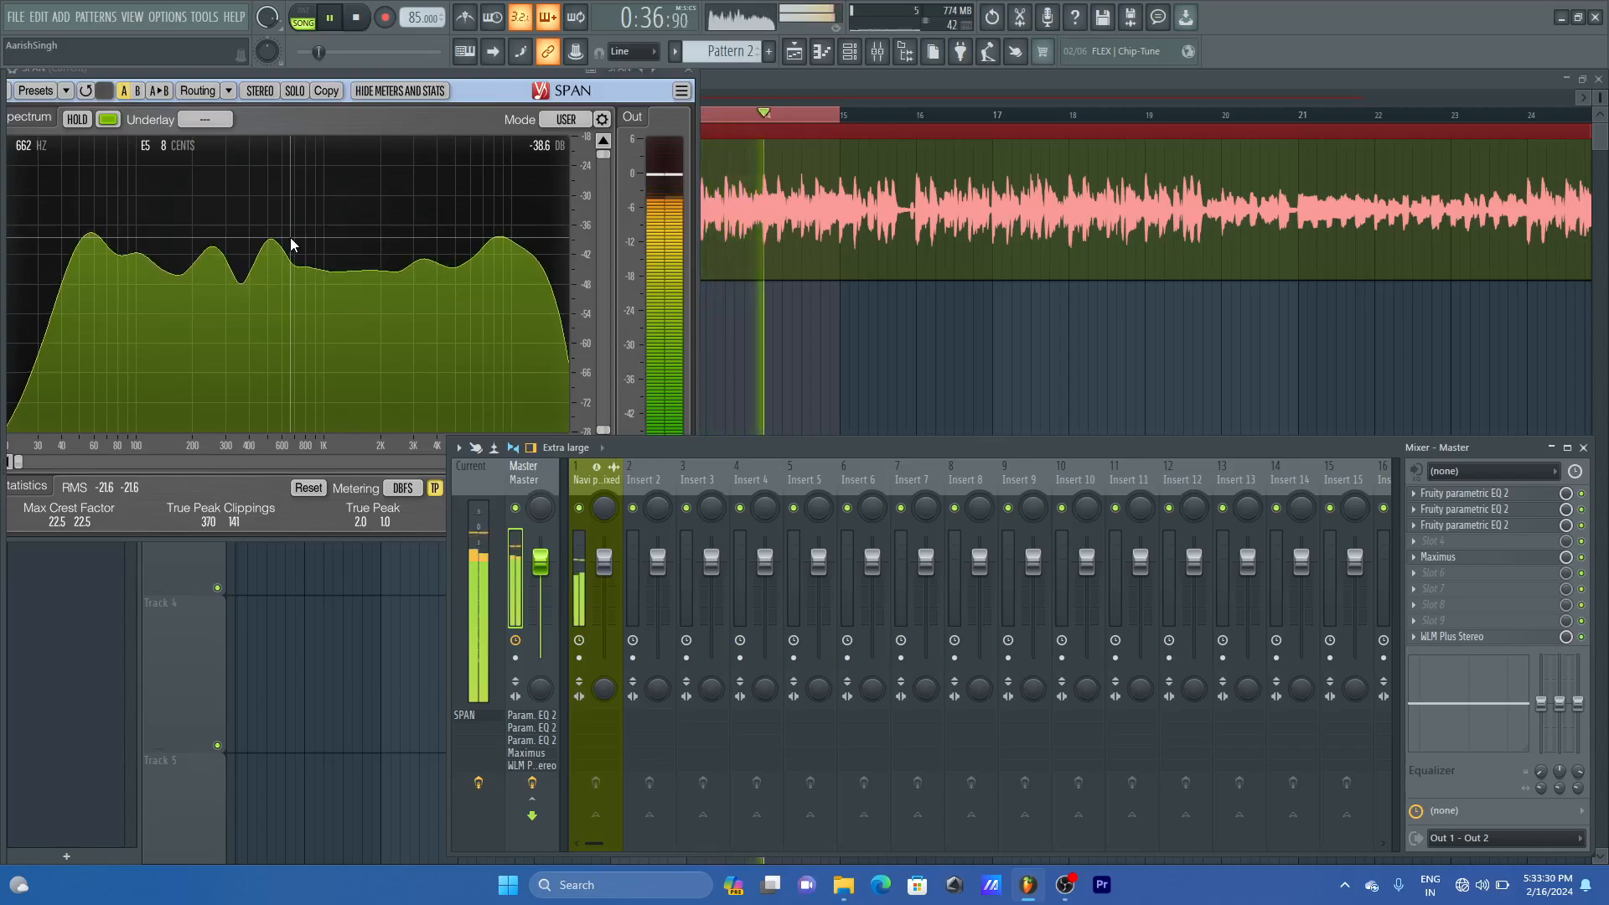
left_click(481, 74)
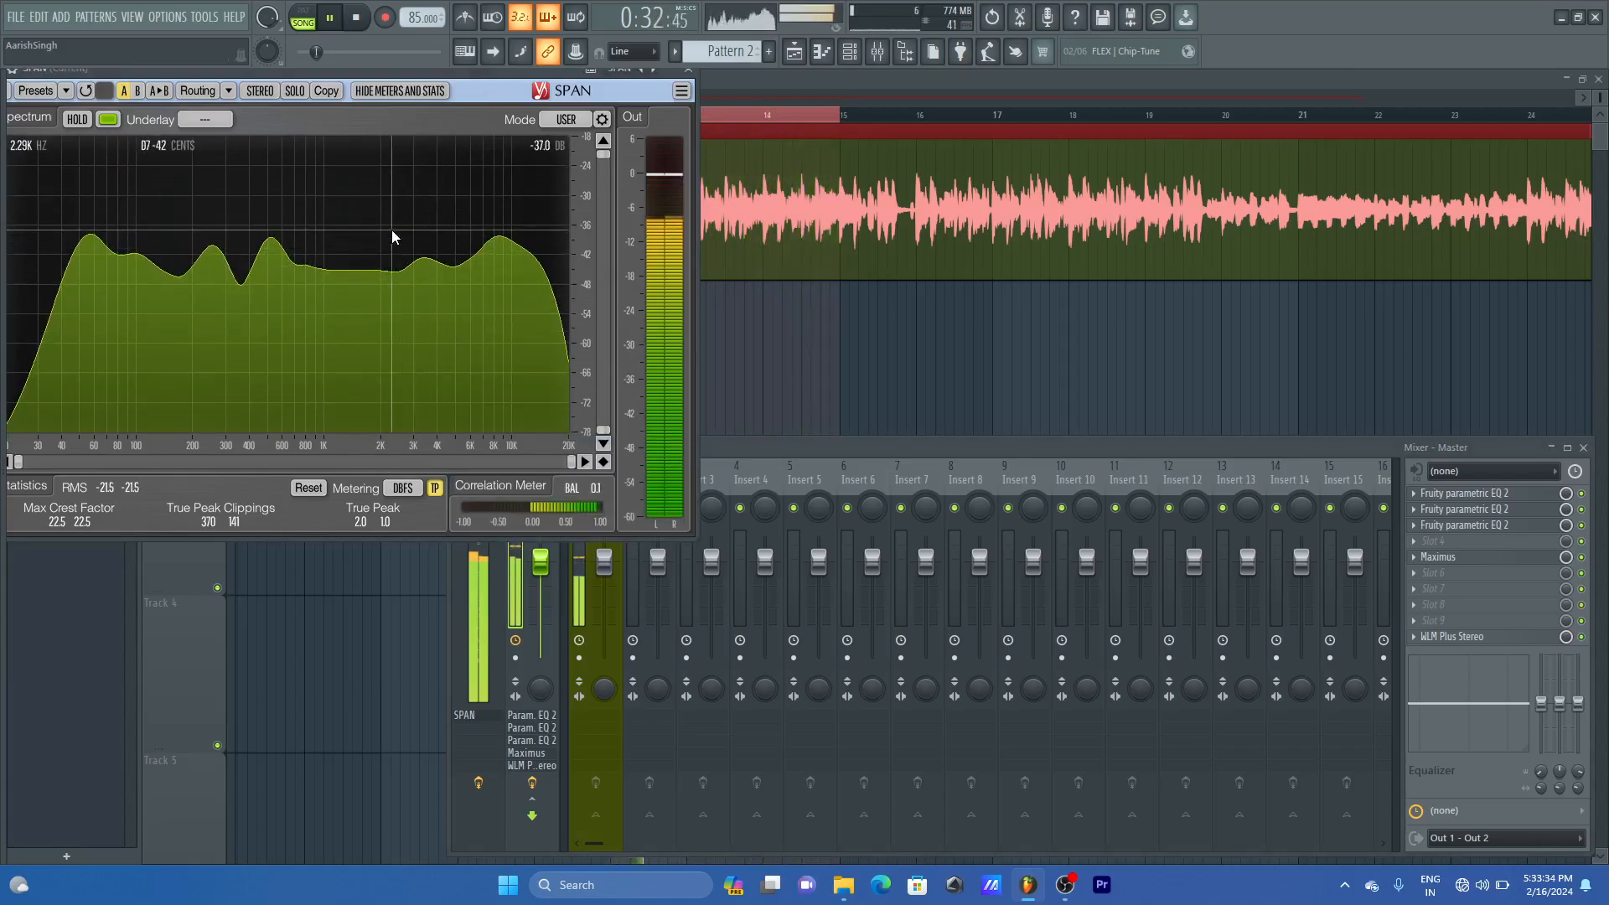
key("space")
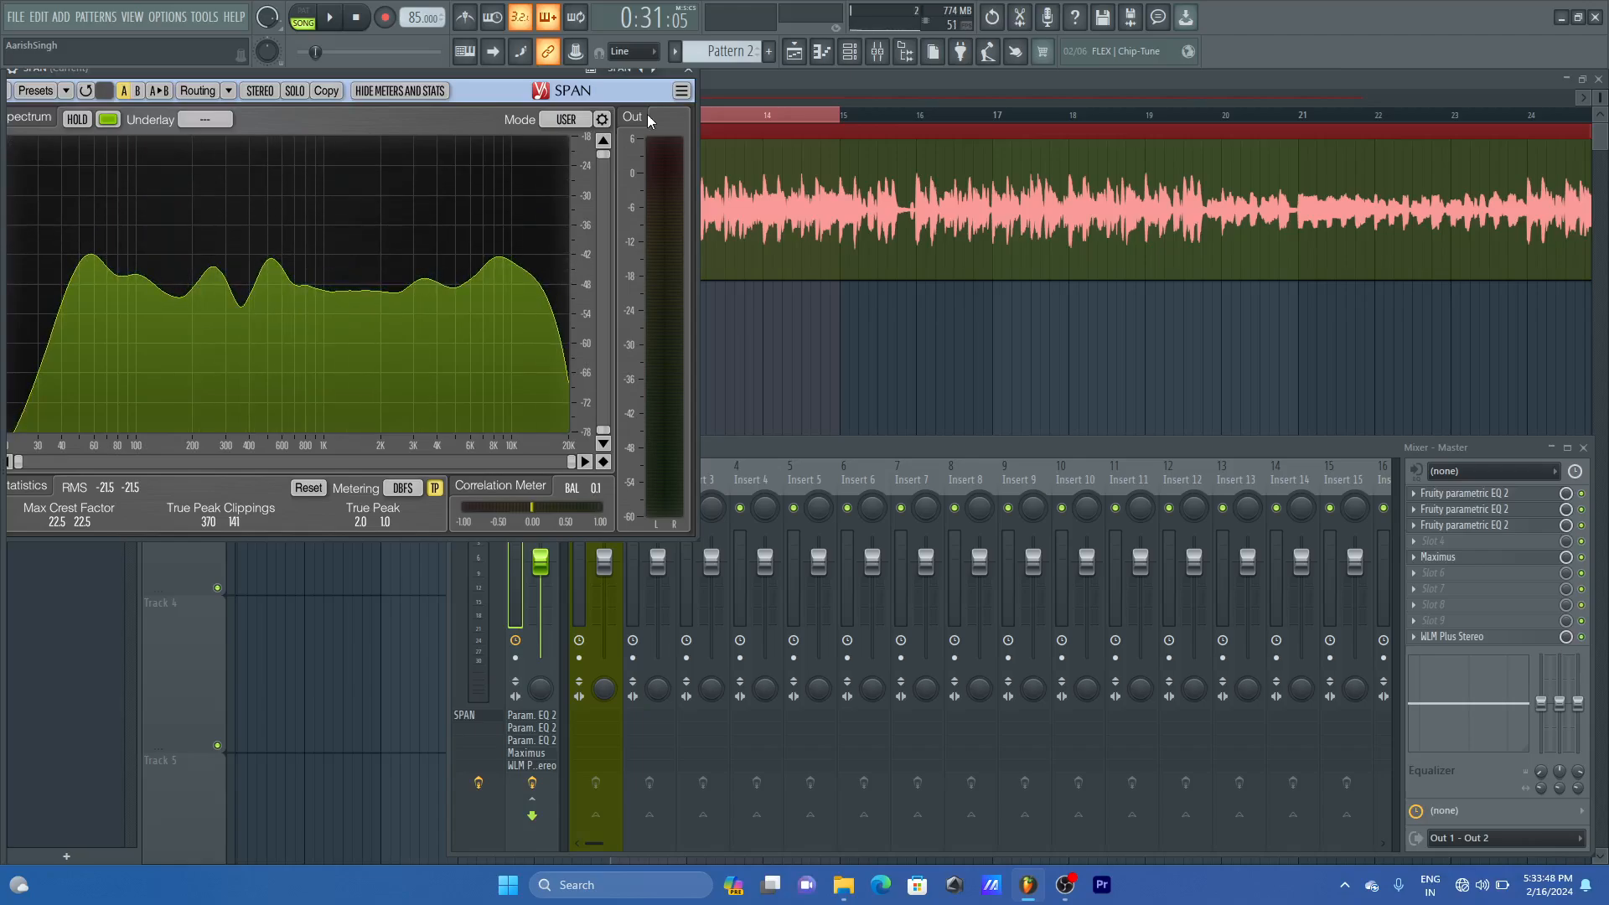
- Close and reopen SPAN on the Current mixer track, and reselect the Master channel
left_click(687, 70)
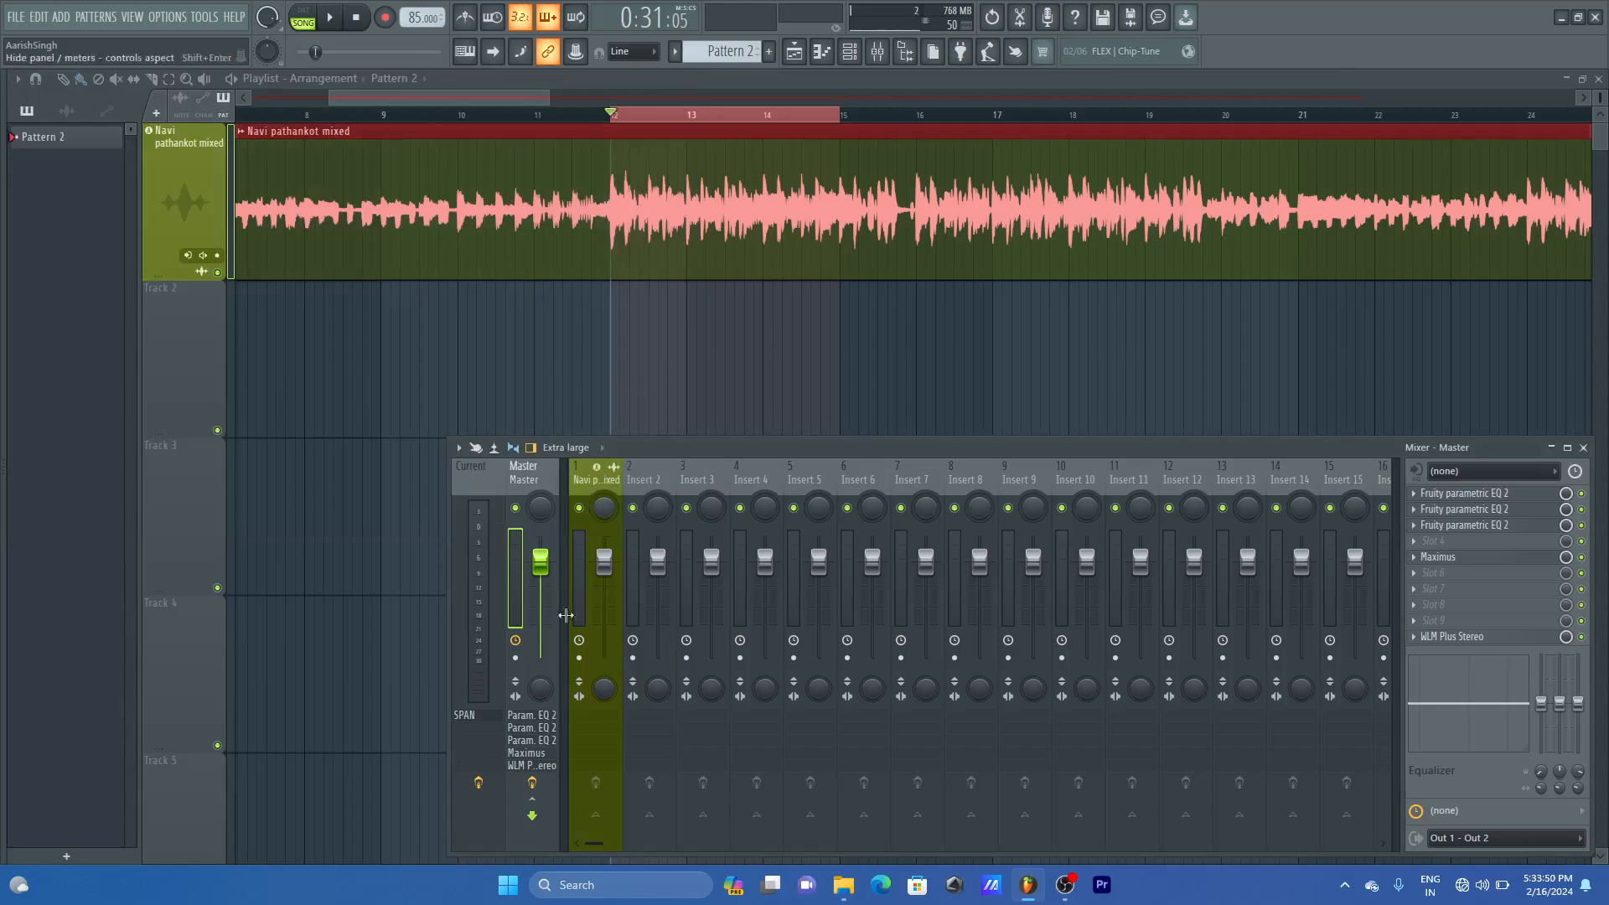
left_click(484, 716)
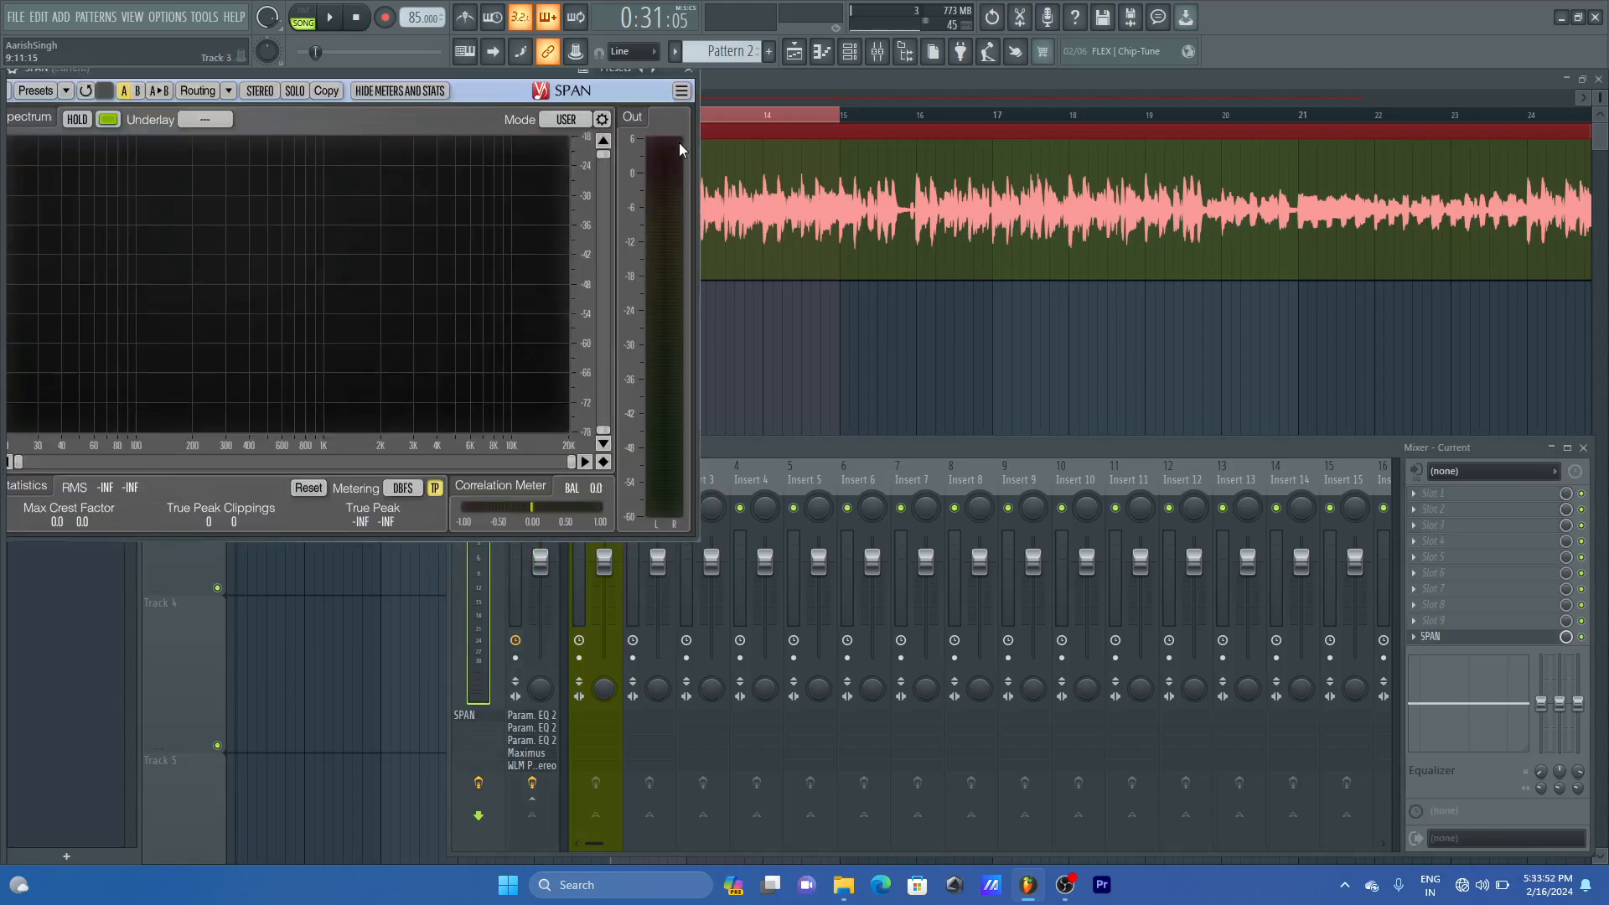
left_click(931, 455)
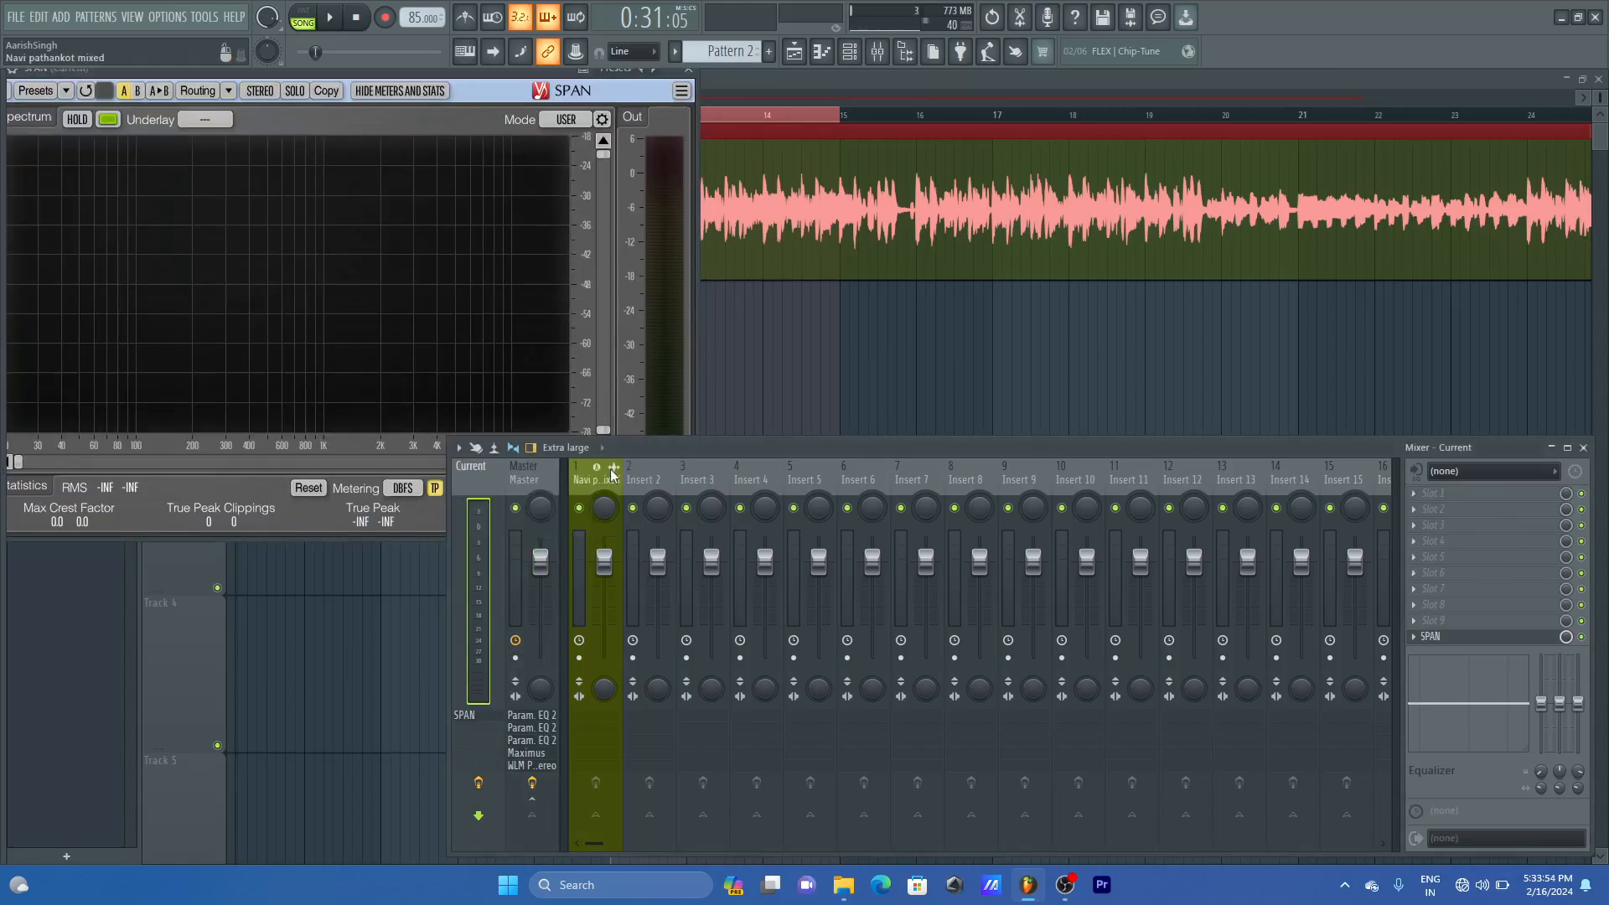
left_click(546, 485)
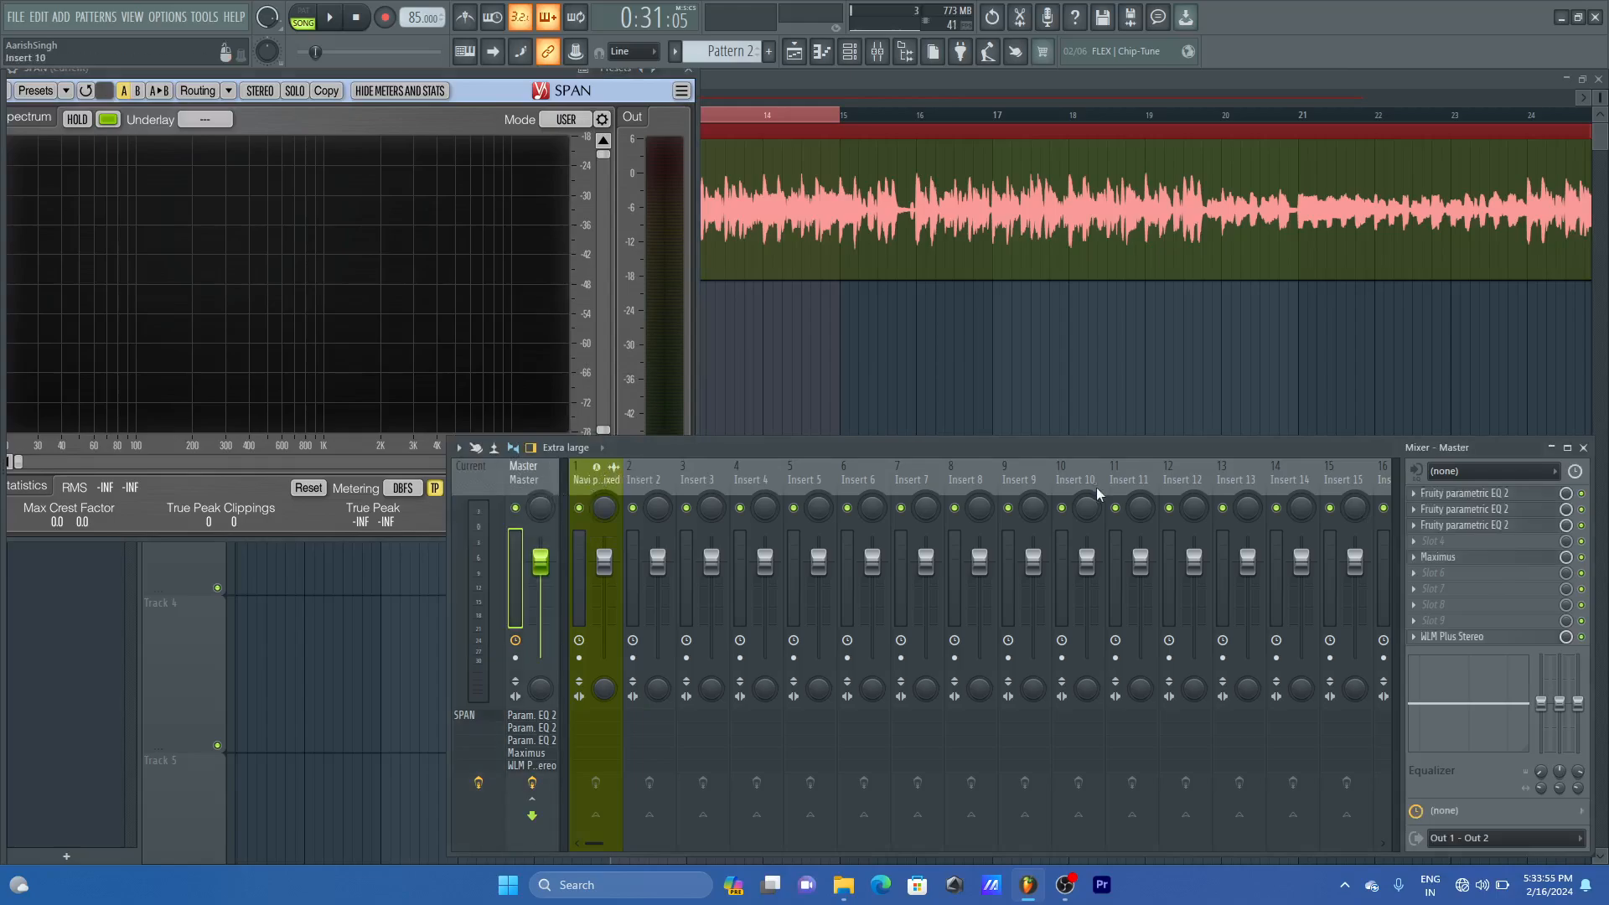
- Raise the band 1 high-pass cutoff to about 38 Hz in the master's low-cut Parametric EQ 2 while checking it in playback
left_click(1506, 501)
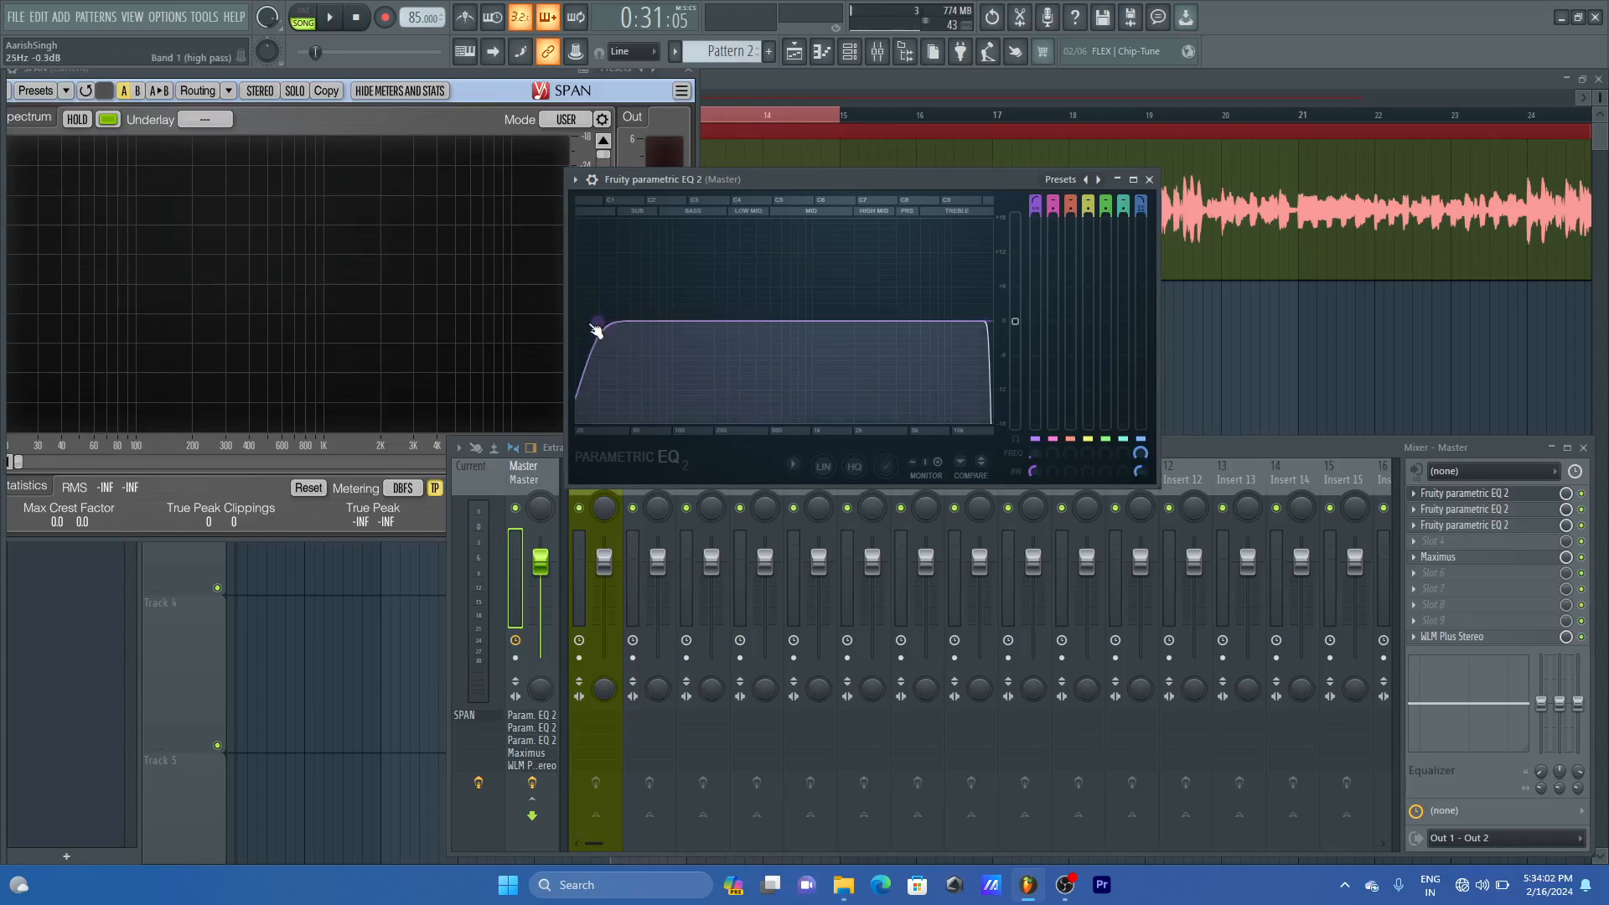
key("space")
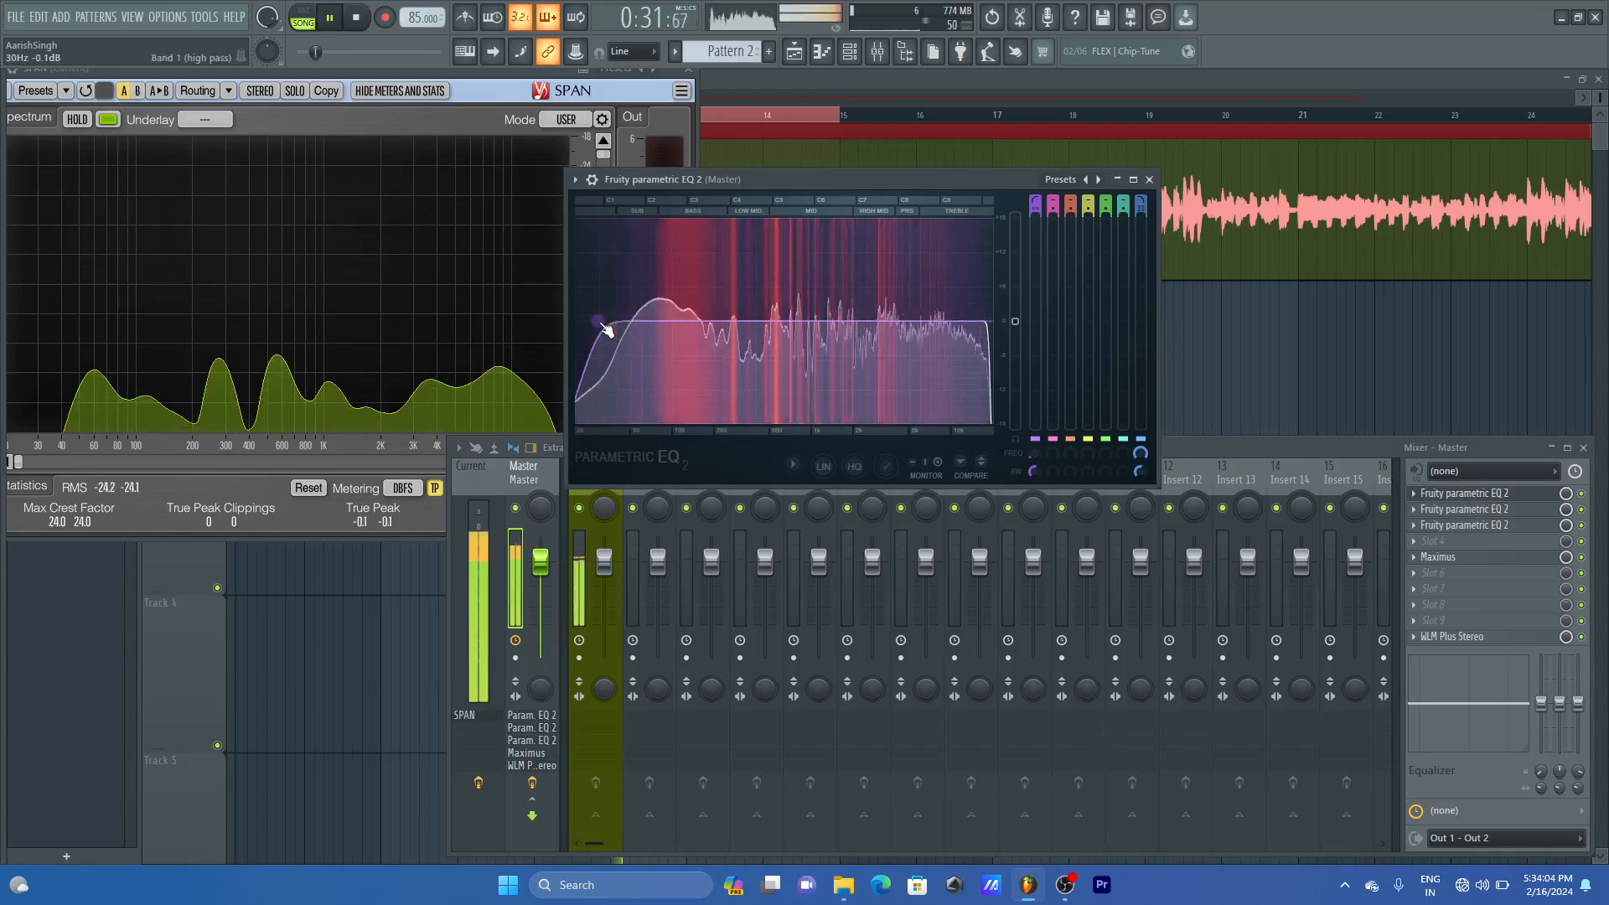
key("space")
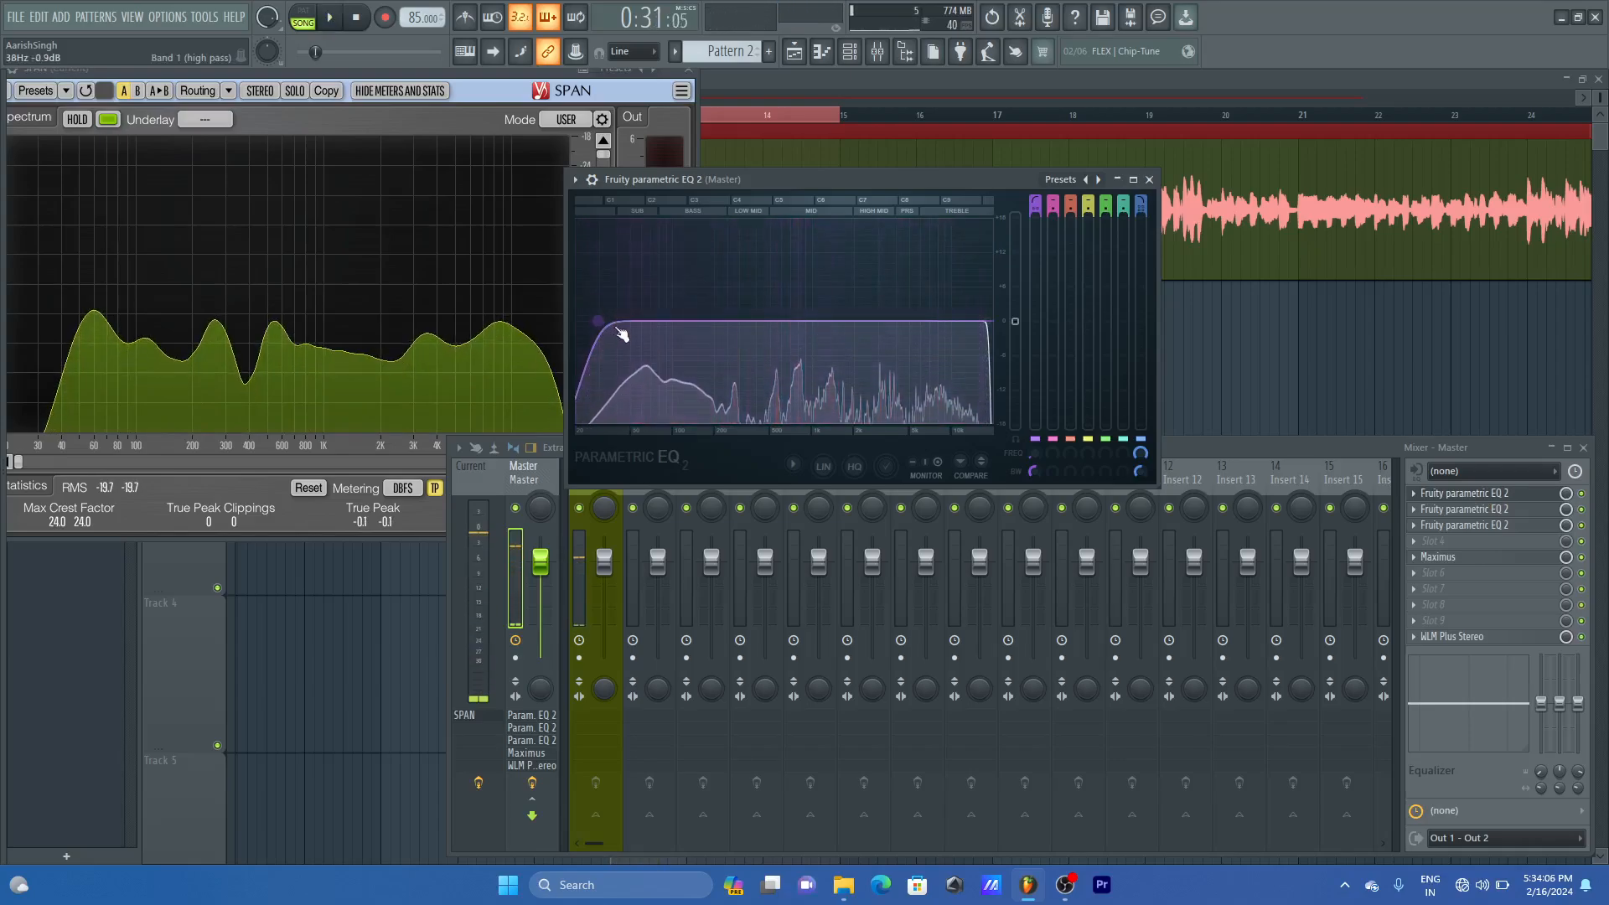
left_click_drag(608, 330, 620, 329)
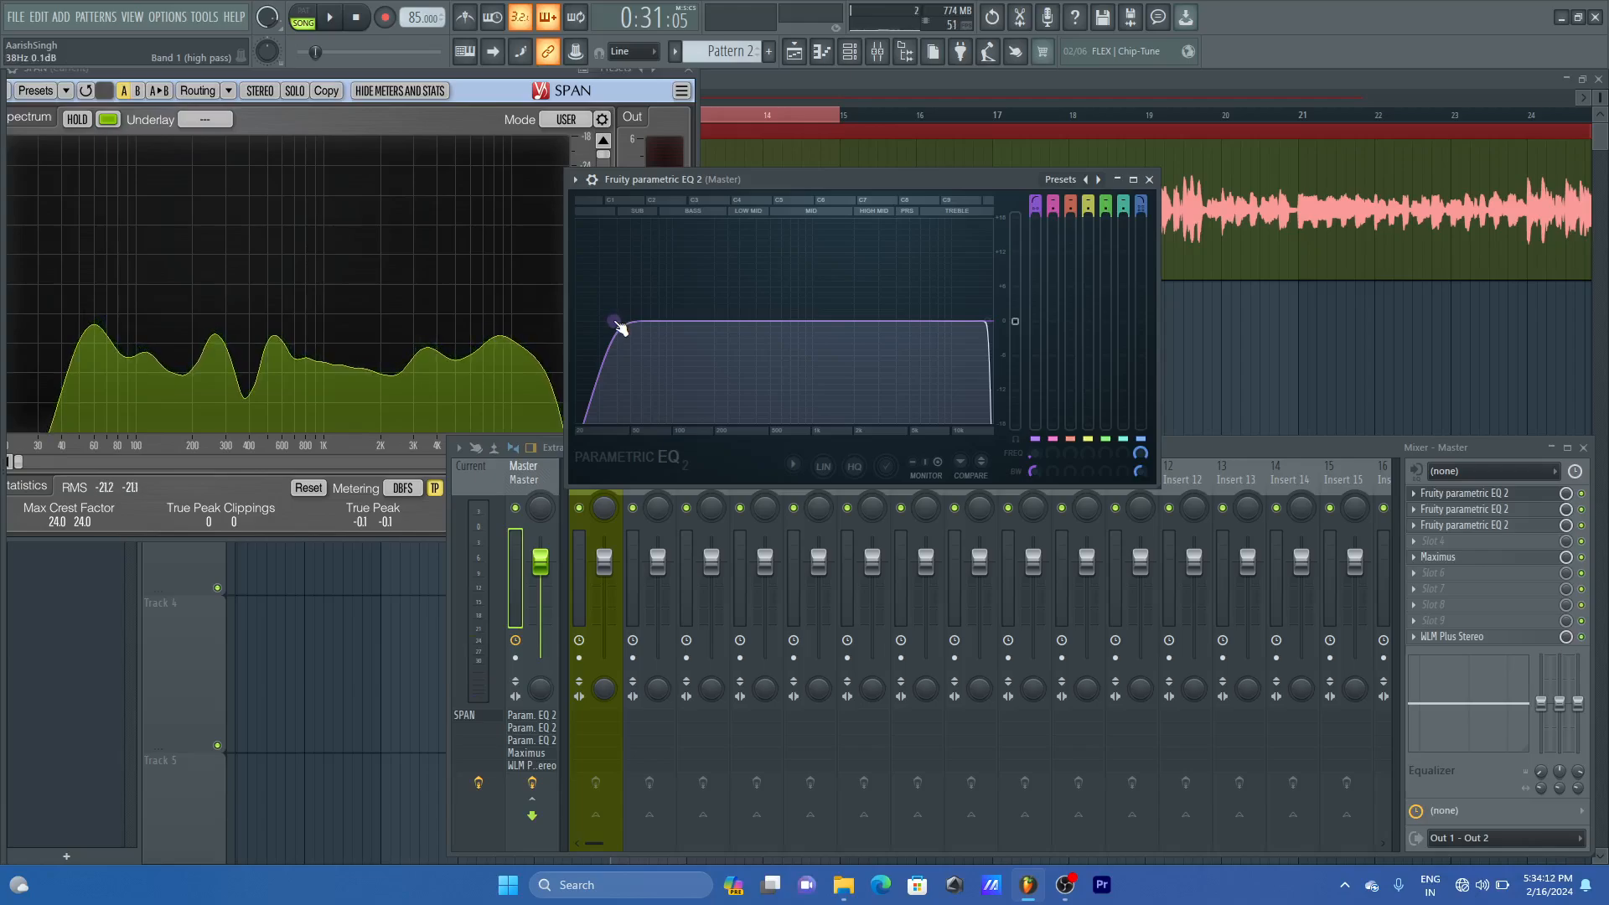
key("space")
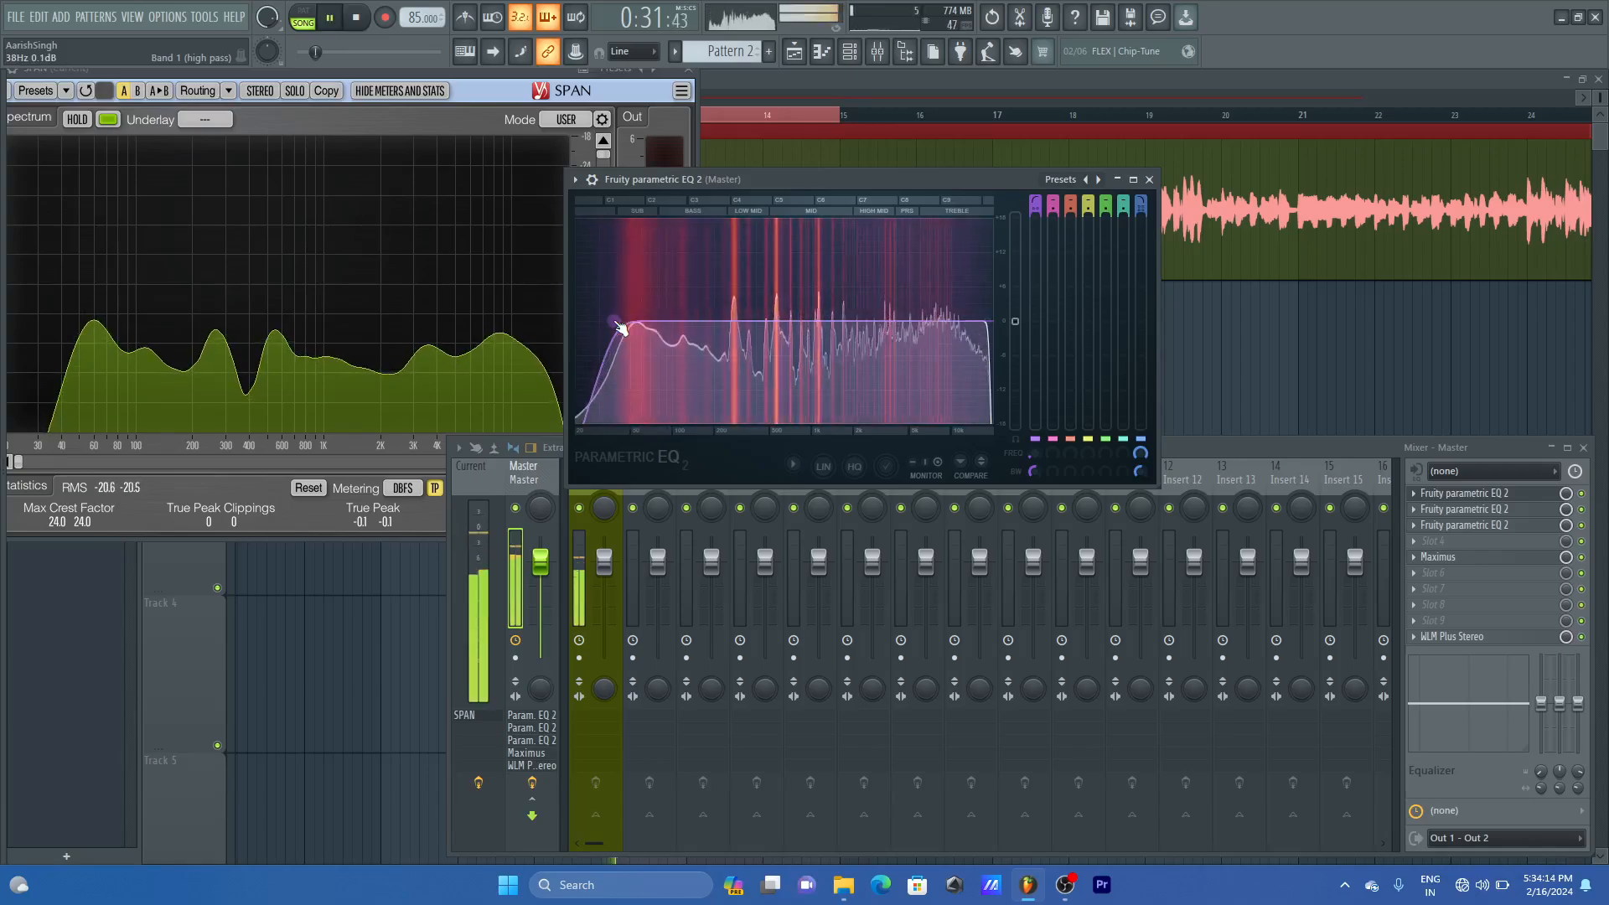
left_click_drag(620, 329, 619, 322)
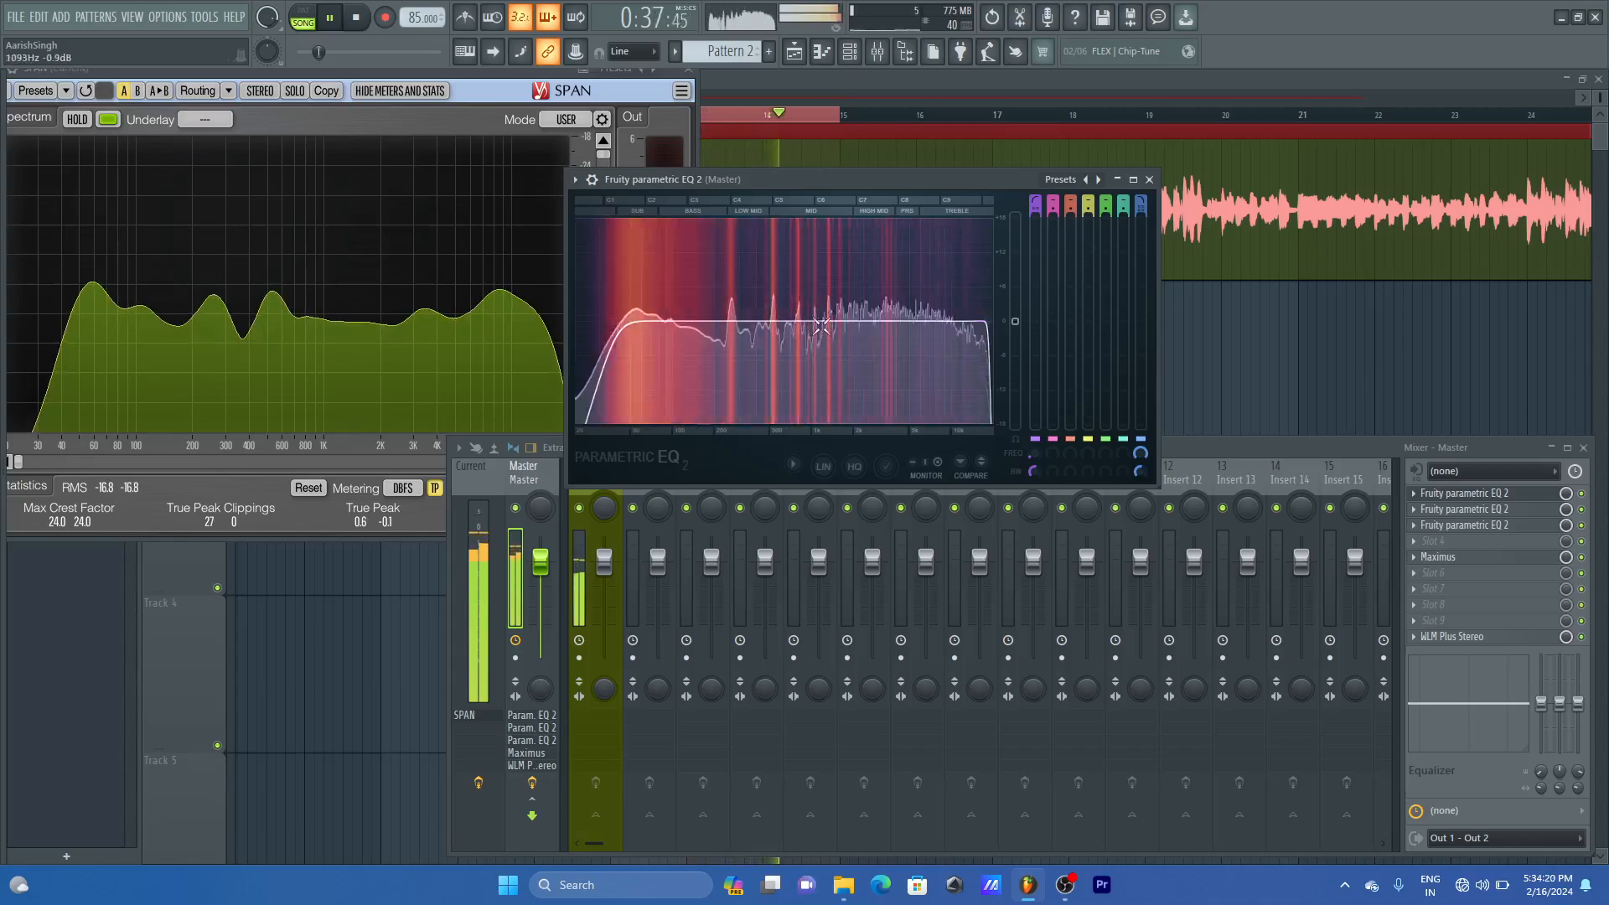
key("space")
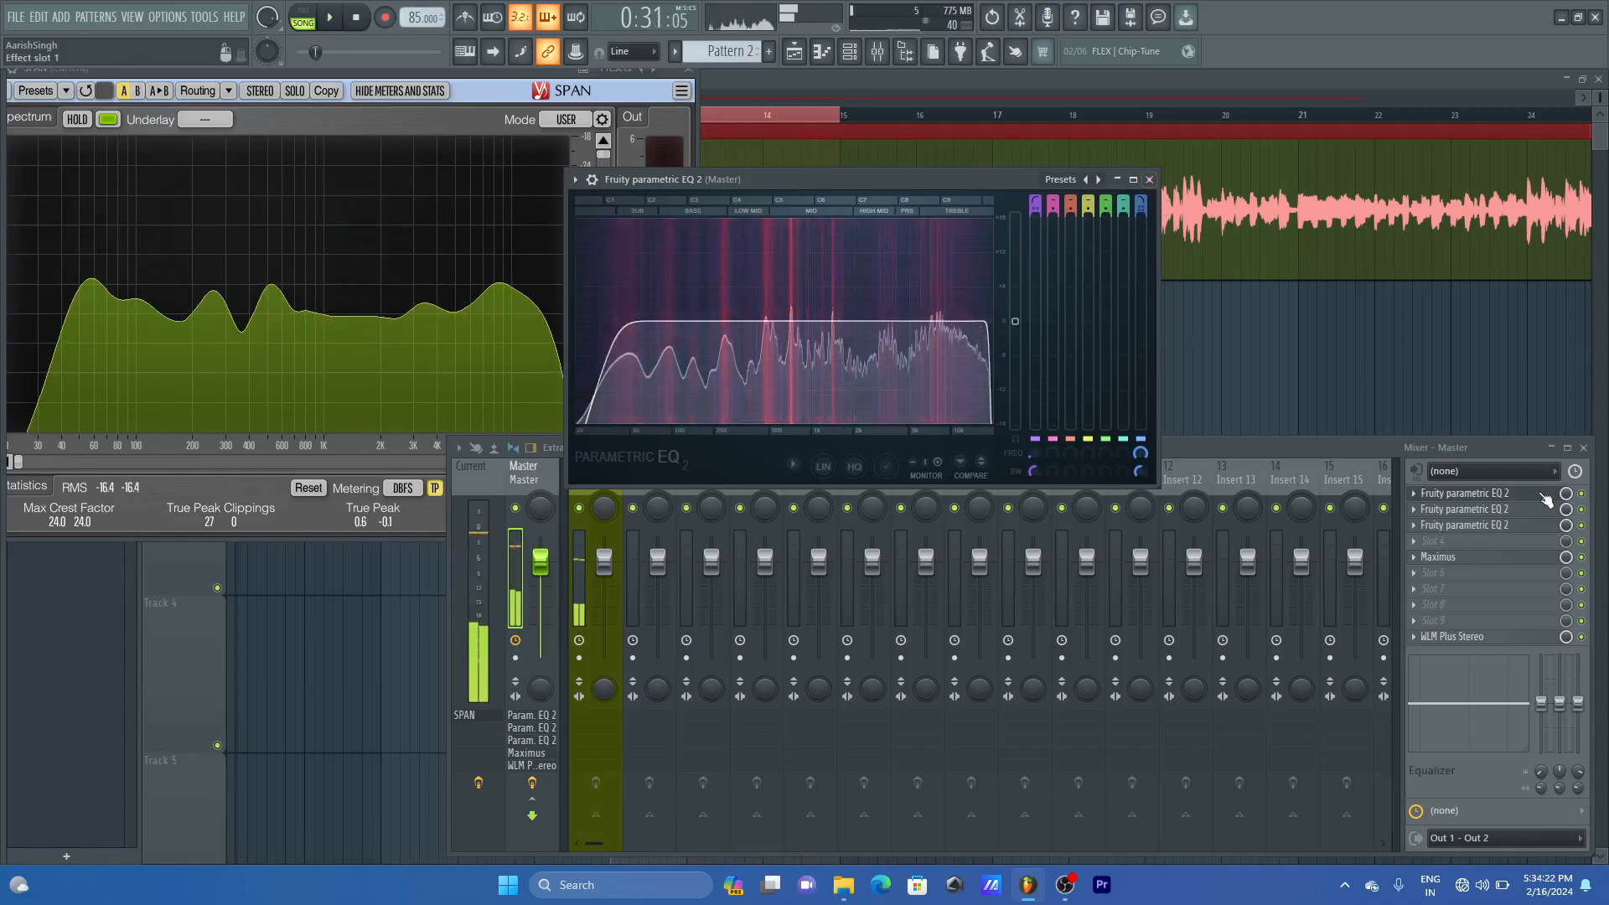
- Set the Maximus master post gain to 9.4 dB during playback, and close the Maximus and EQ windows
left_click(1498, 560)
left_click(1498, 560)
left_click(1500, 560)
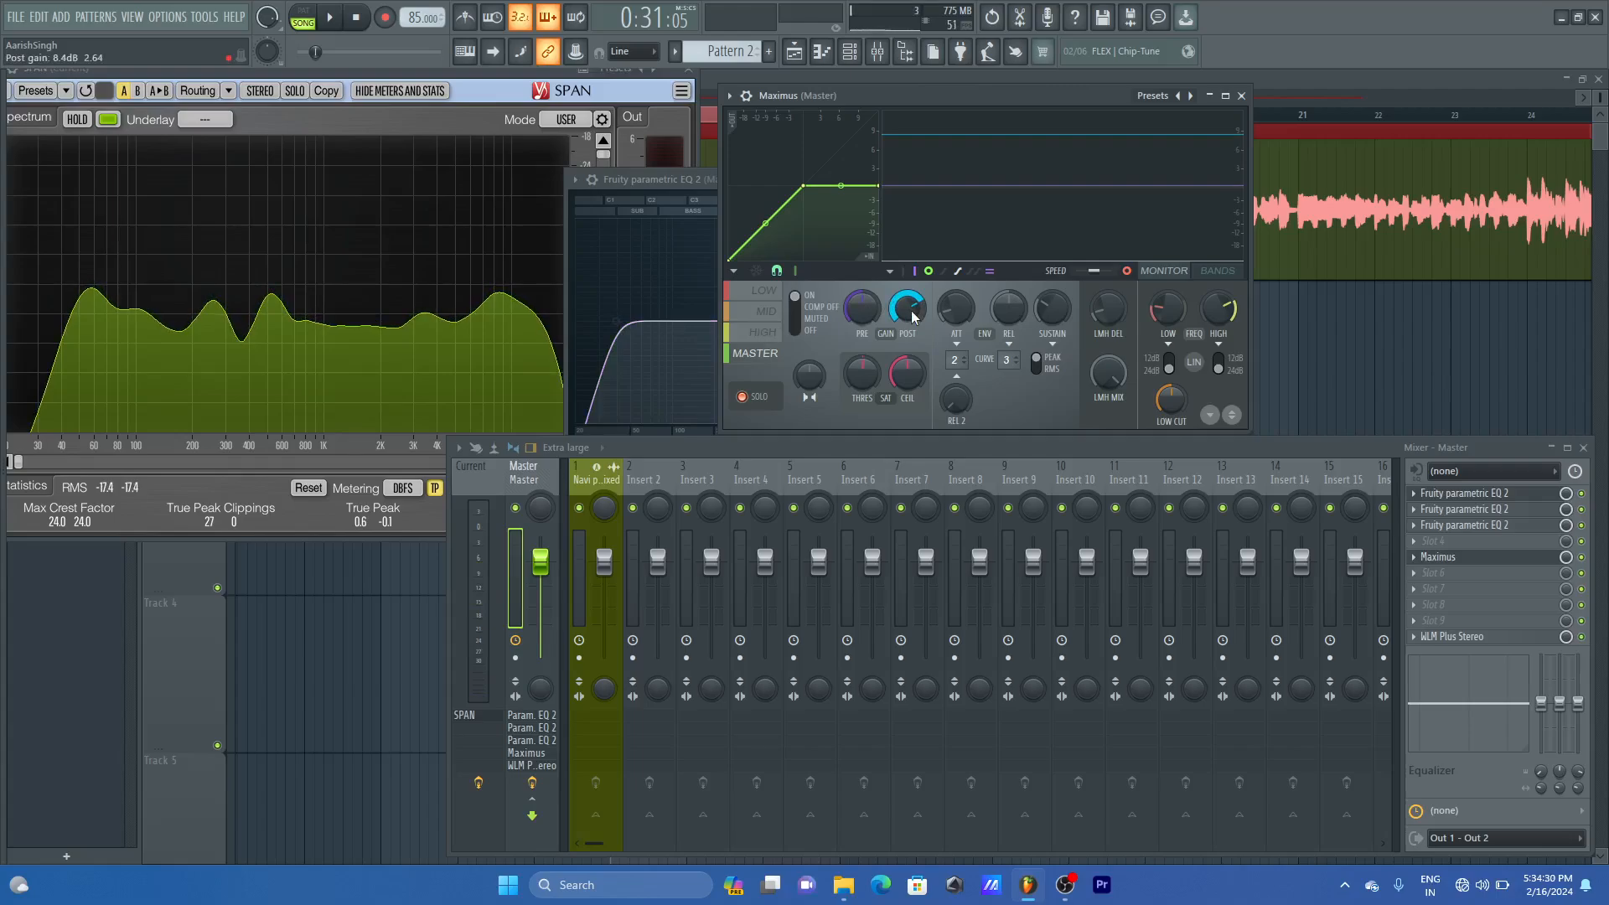
key("space")
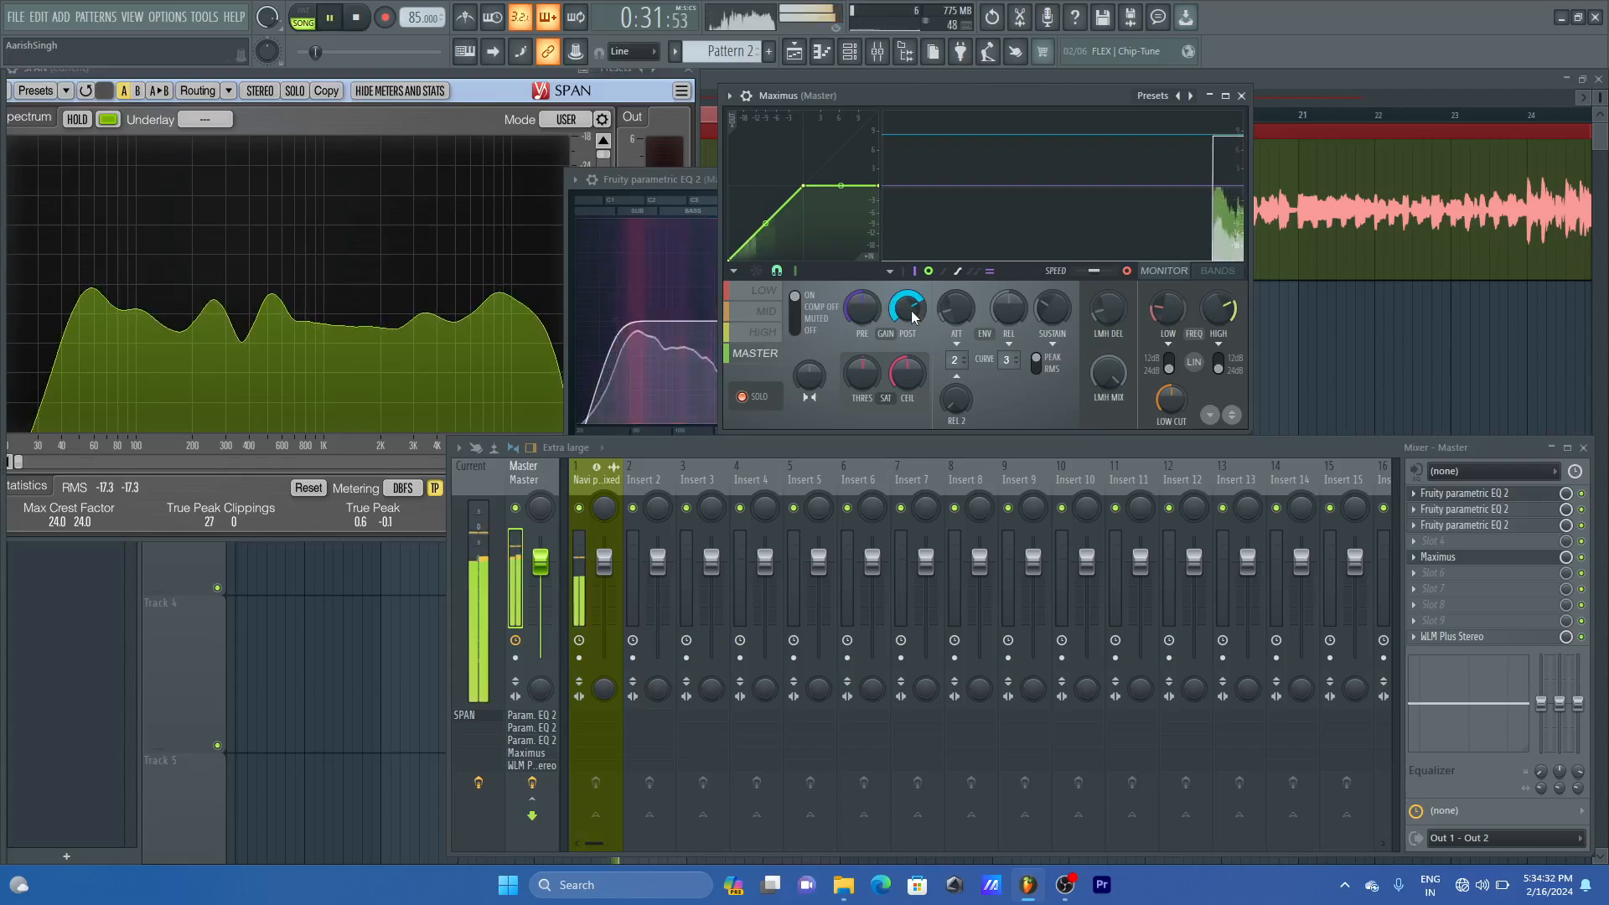
left_click_drag(913, 315, 914, 307)
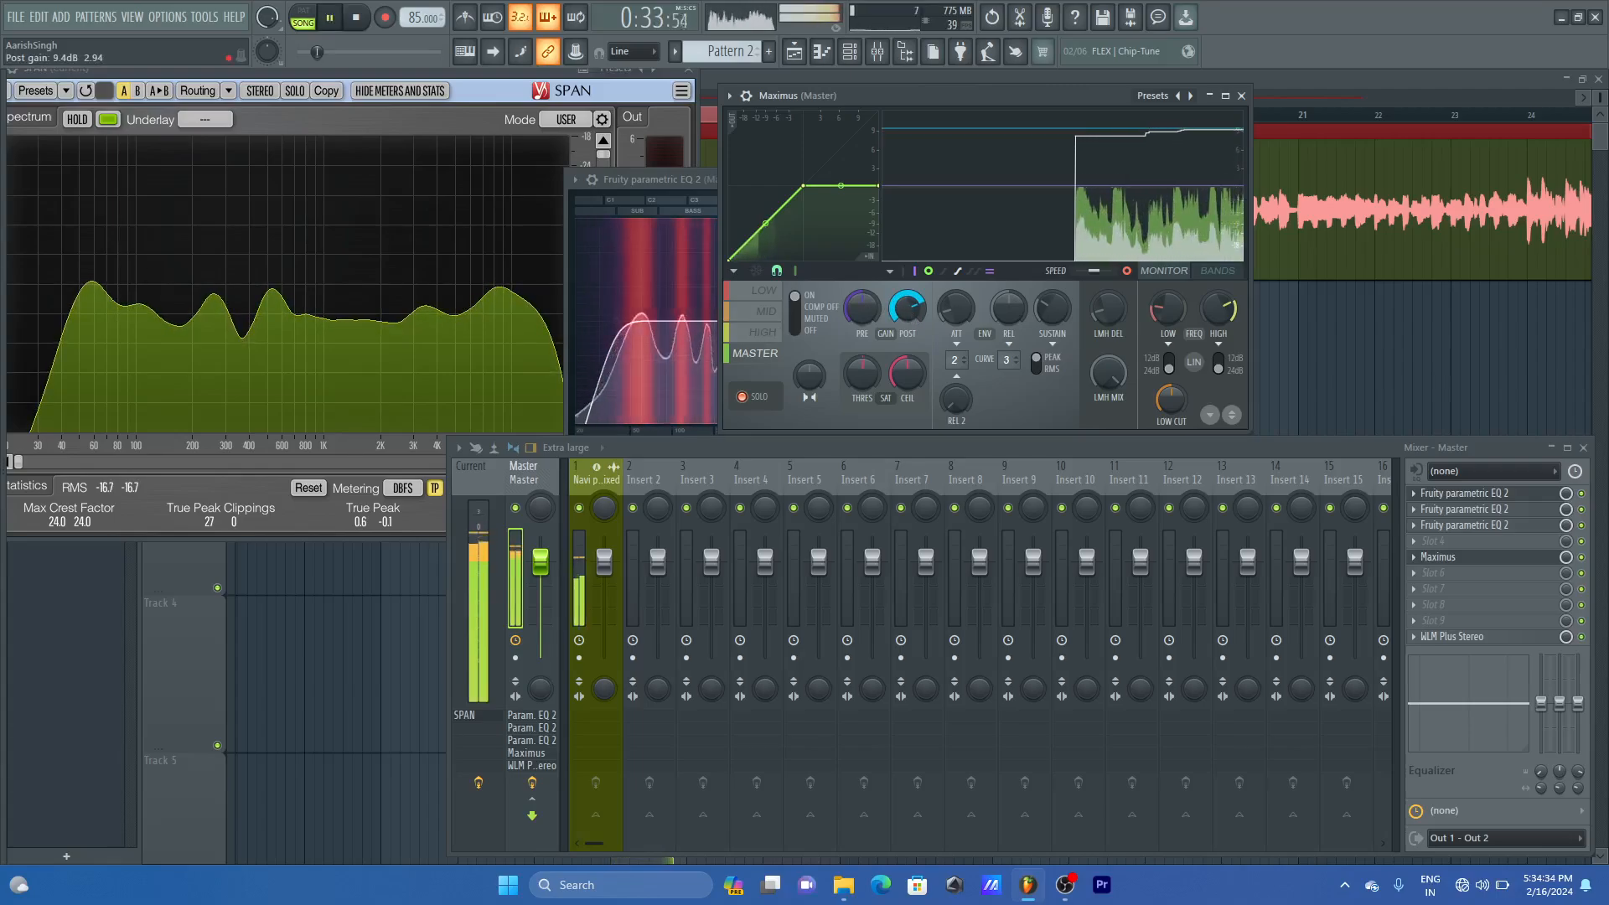
left_click(1242, 96)
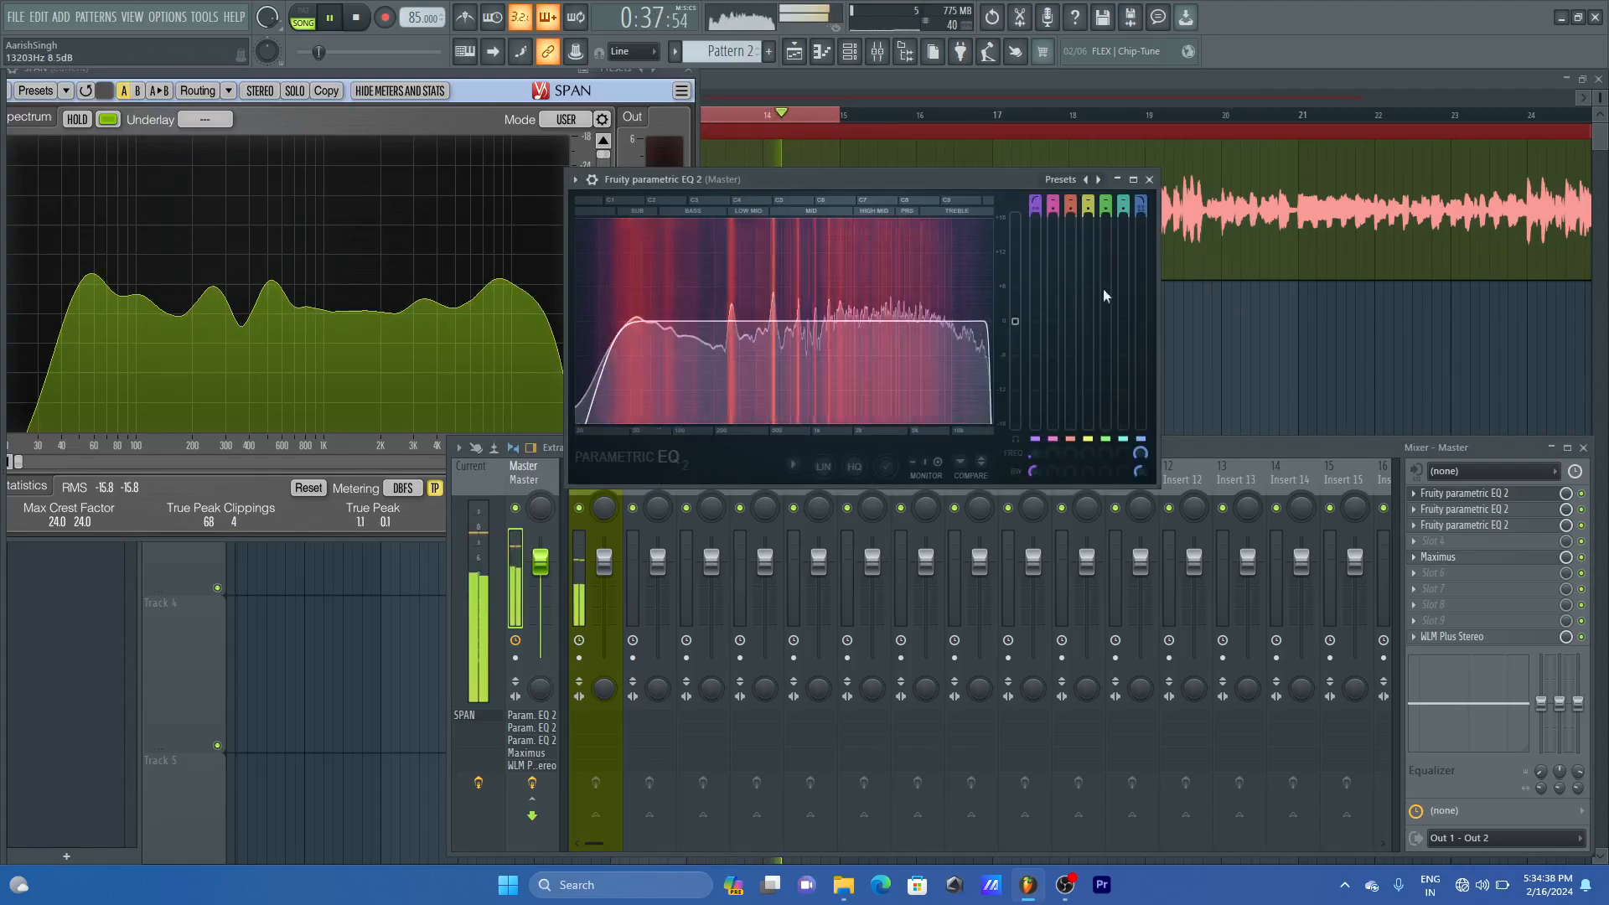
left_click(1149, 179)
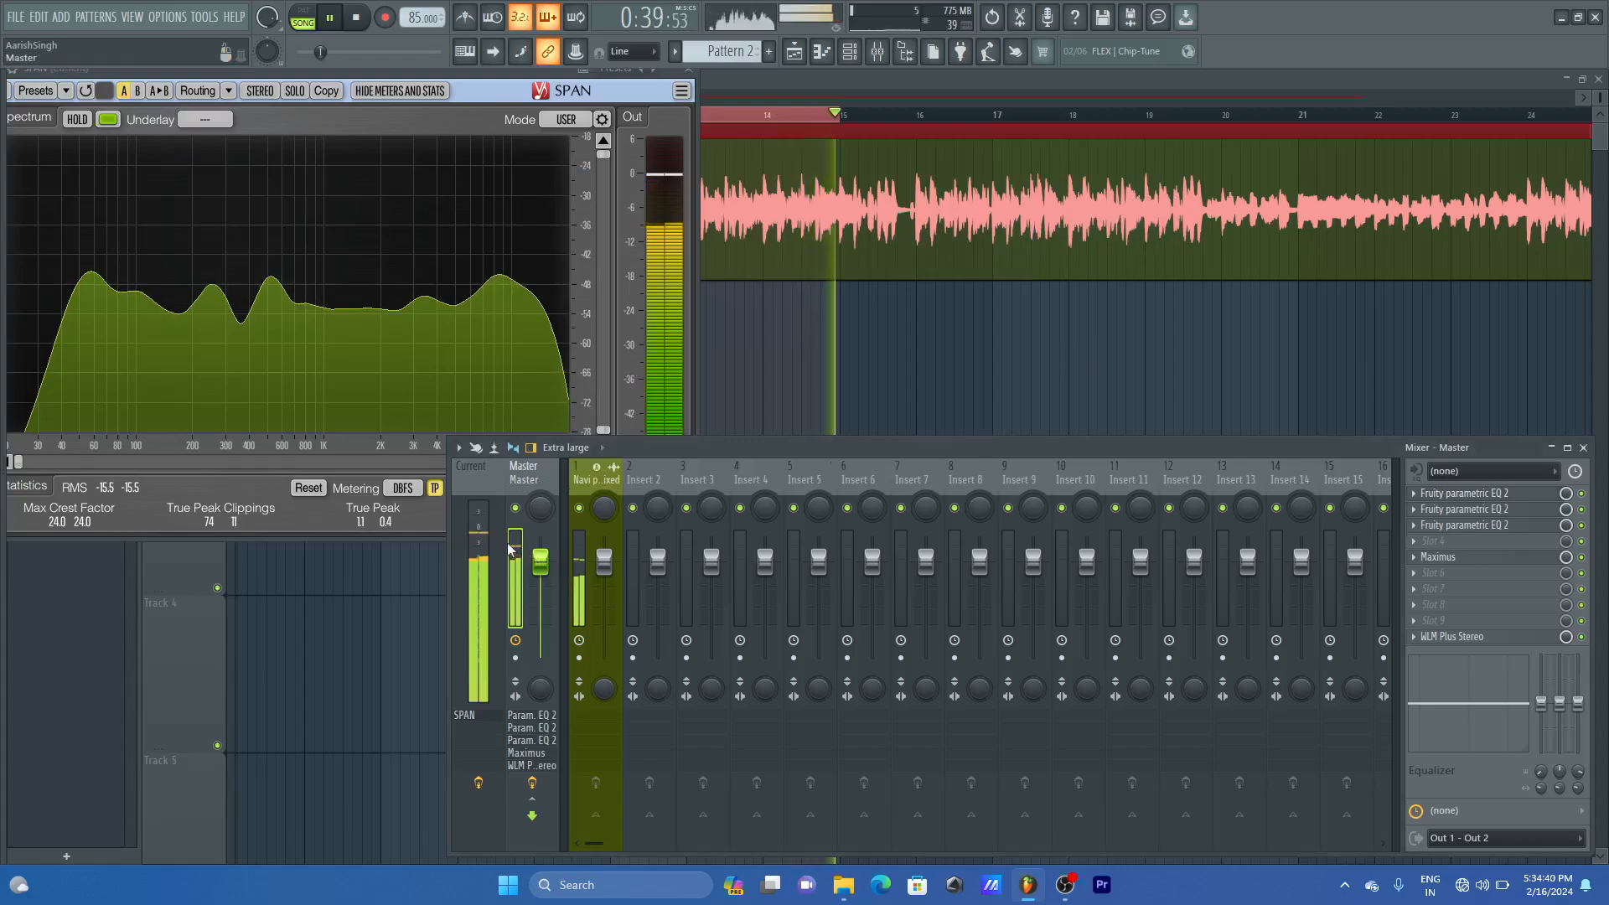
- Raise the band 1 high-pass cutoff slightly in the master's first Parametric EQ 2 during playback, and close the EQ and Maximus windows
key("space")
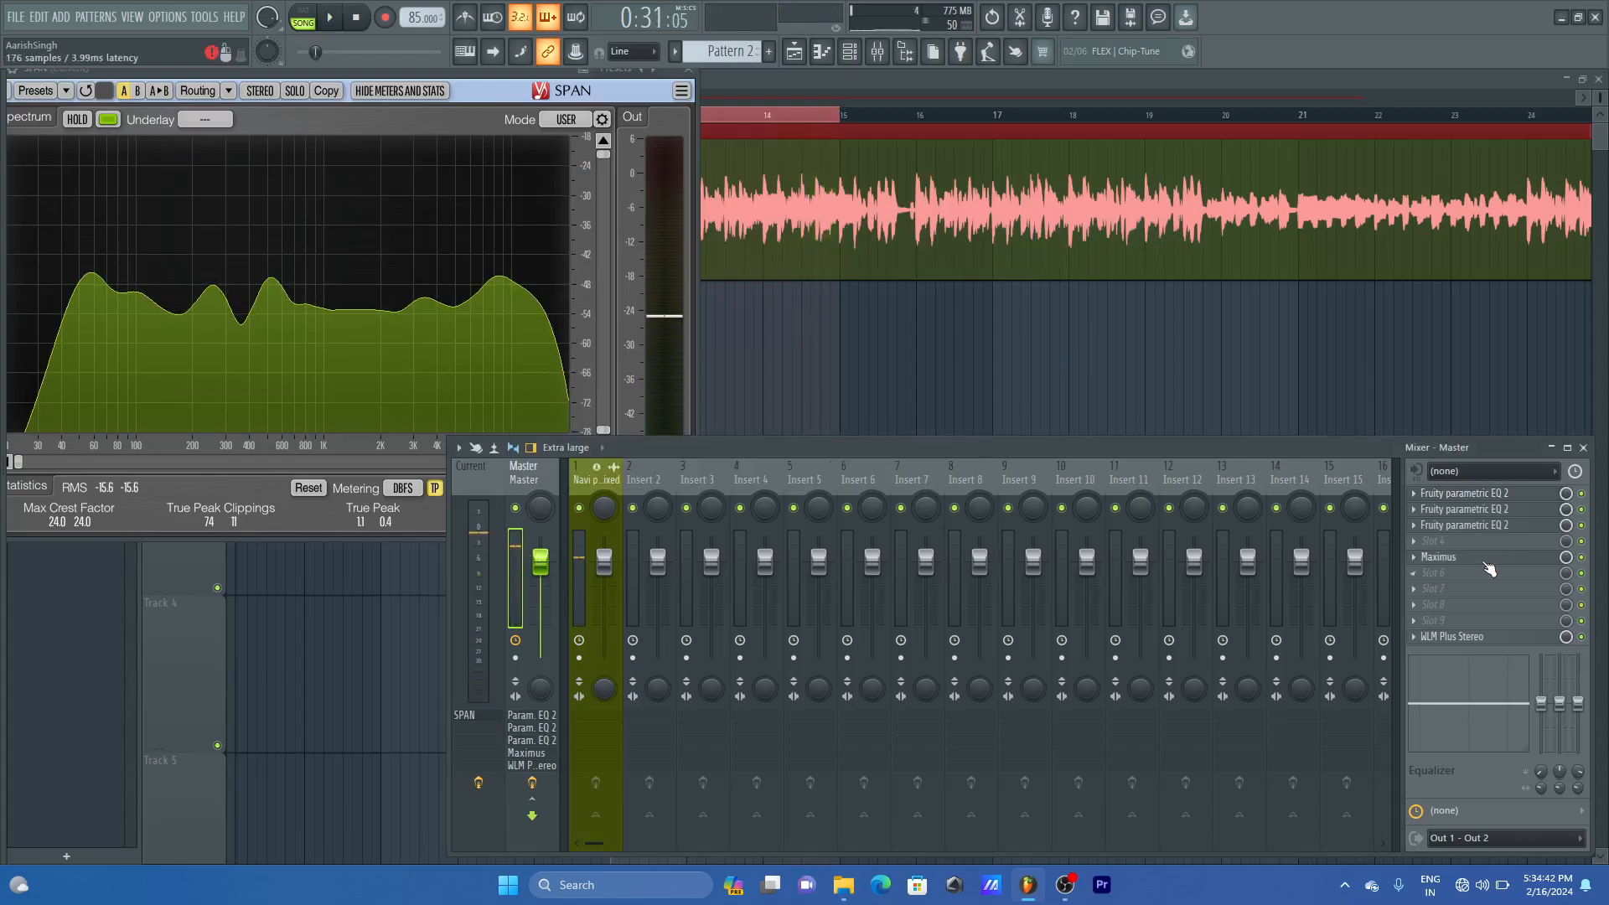
left_click(1459, 556)
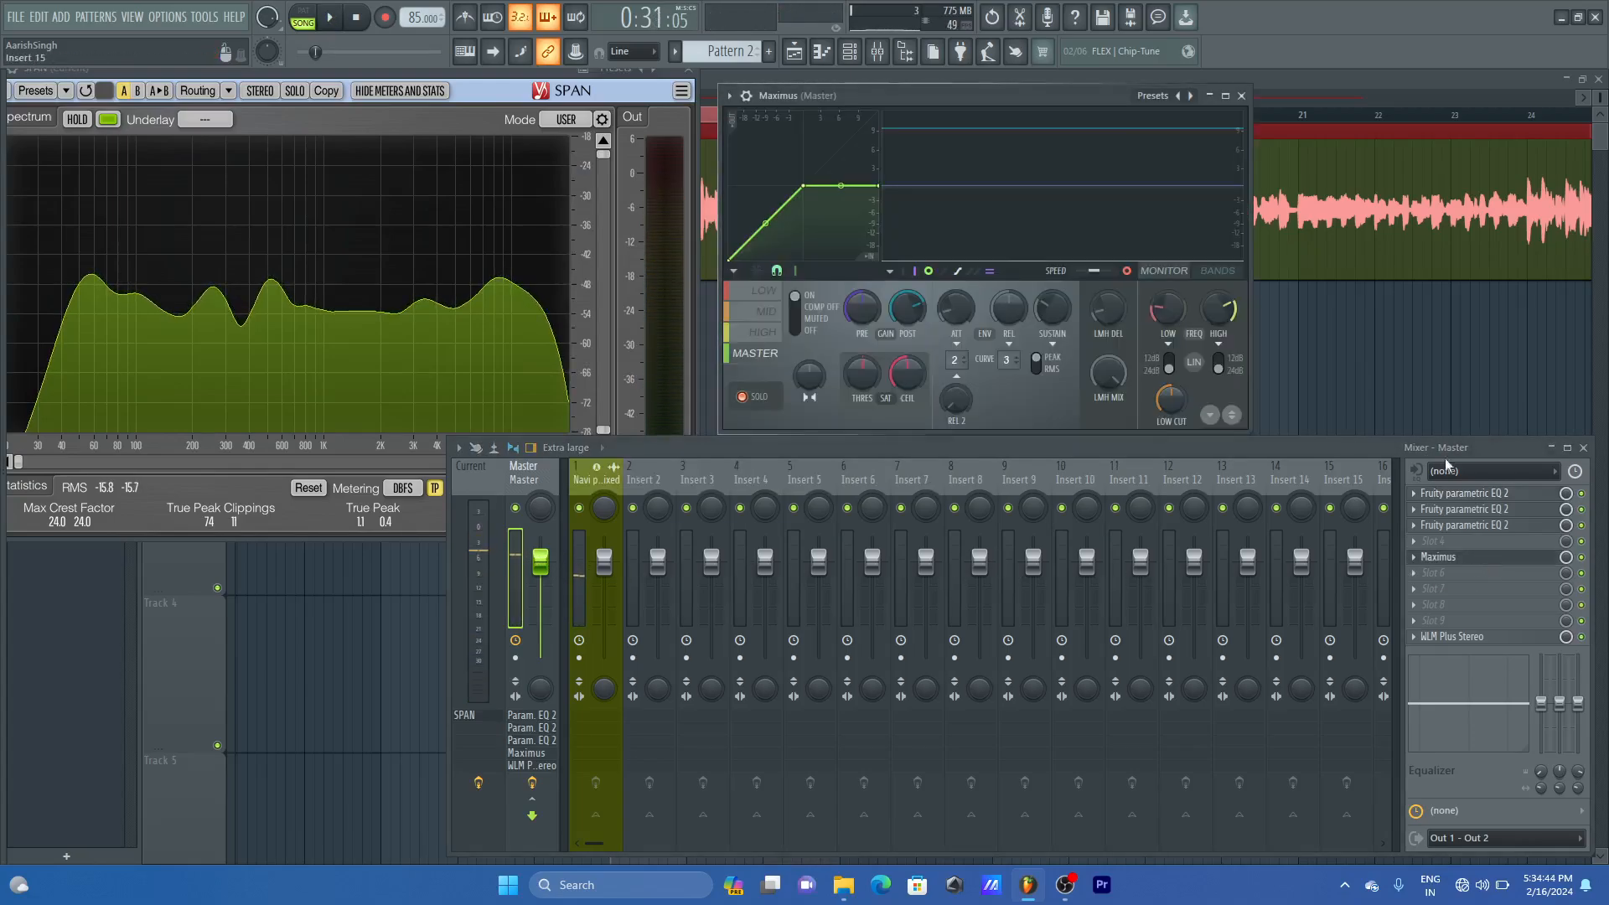
left_click(1475, 493)
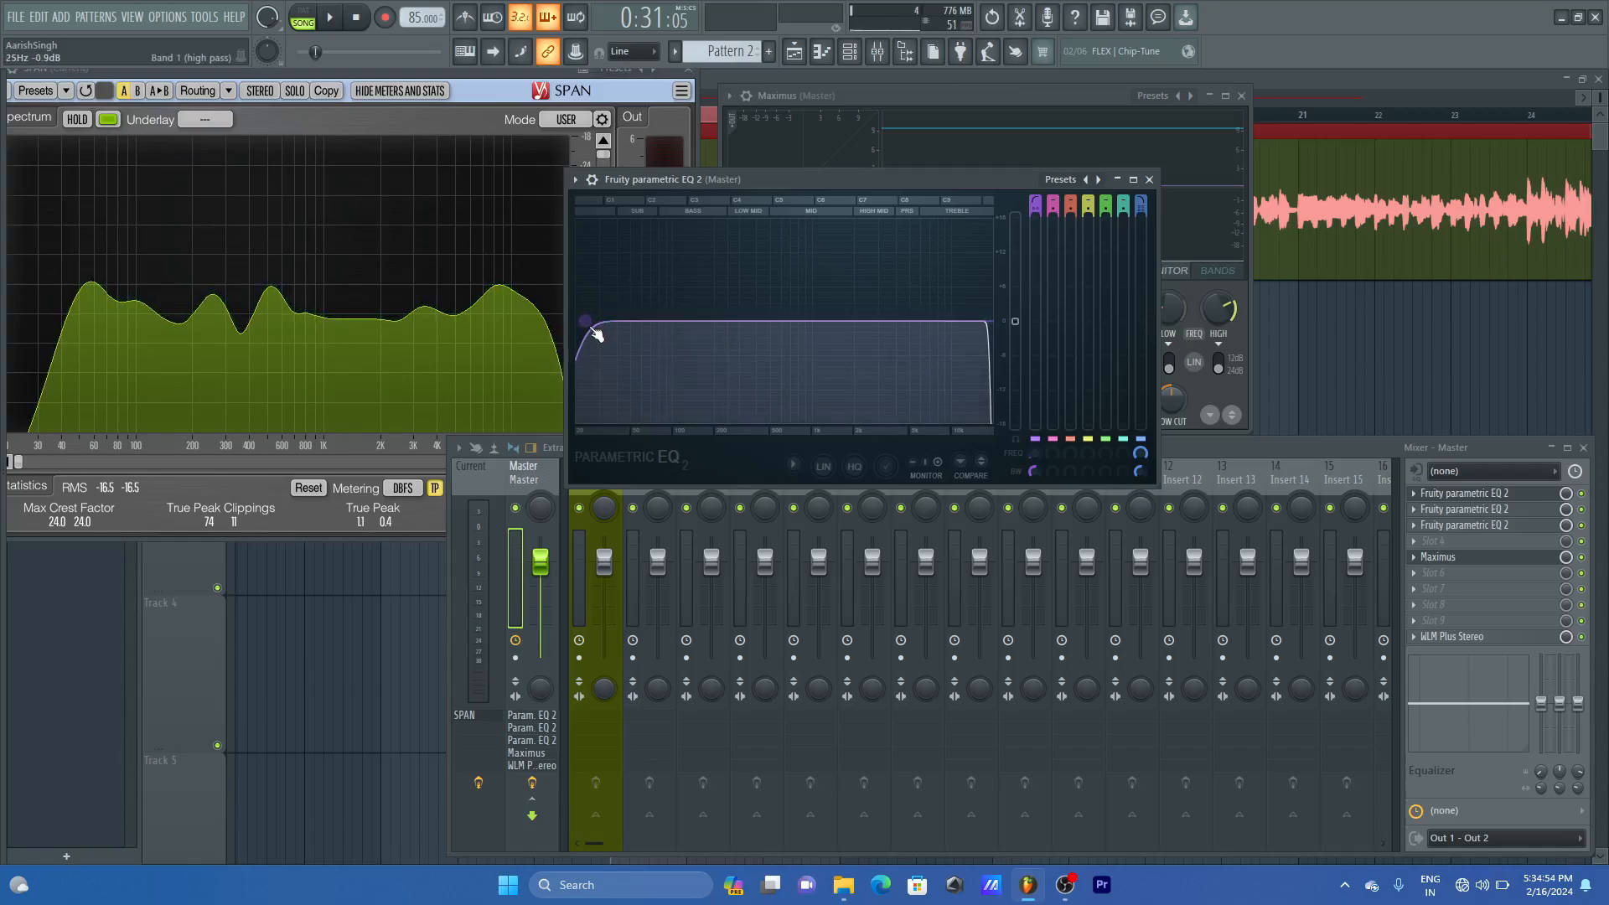
key("space")
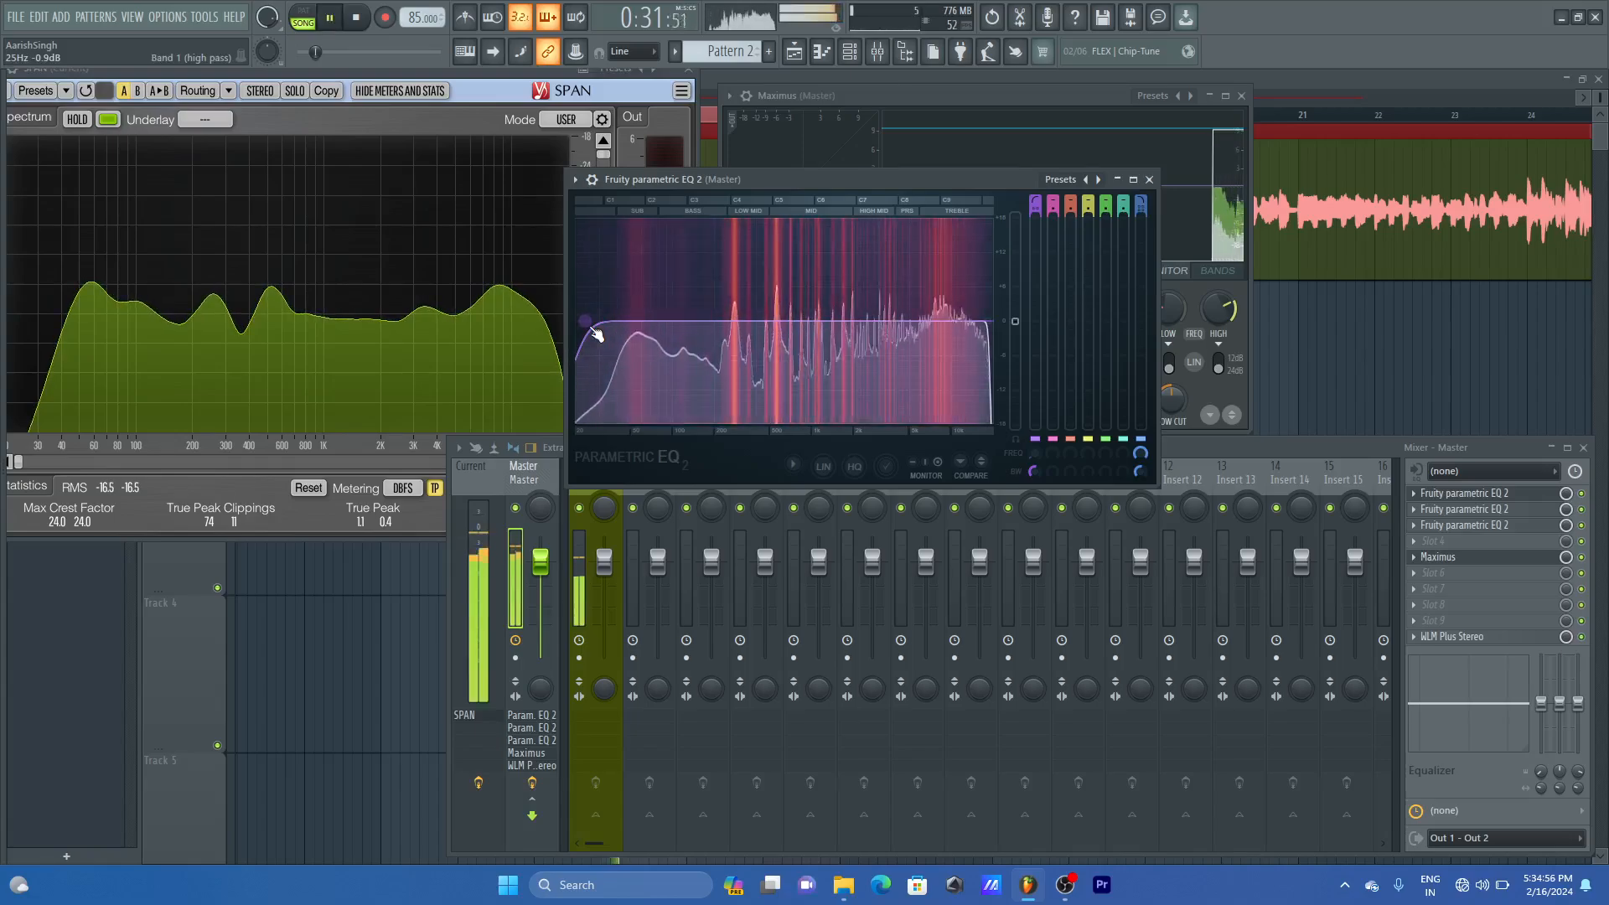
mouse_move(592, 328)
left_mouse_down()
mouse_move(663, 327)
mouse_move(579, 321)
mouse_move(607, 321)
left_mouse_up()
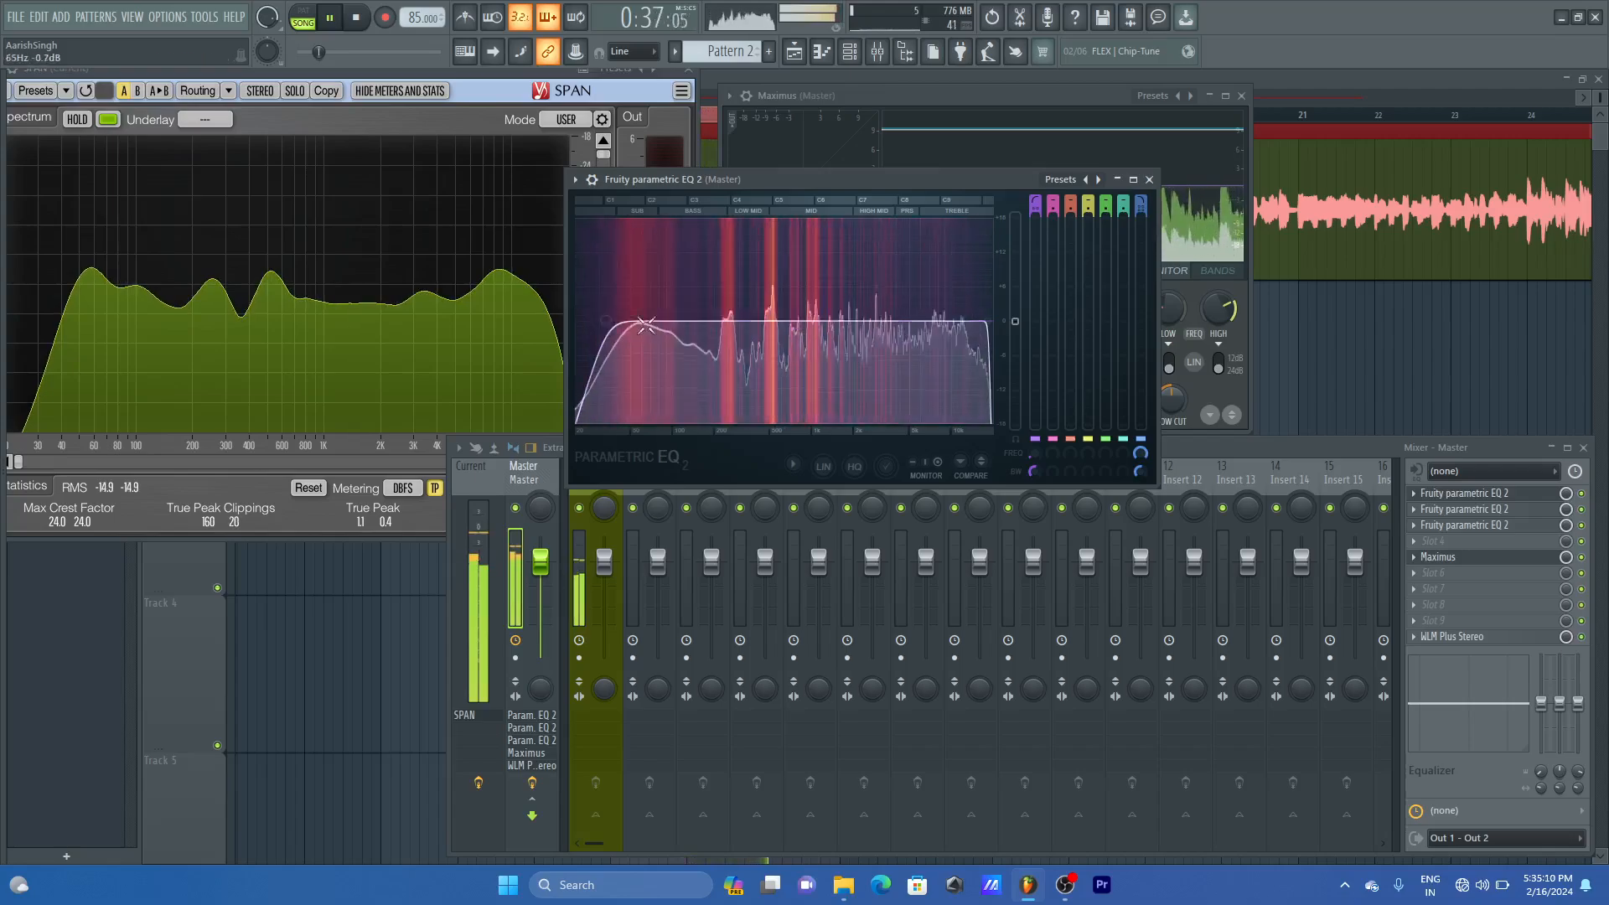
key("space")
left_click(1149, 179)
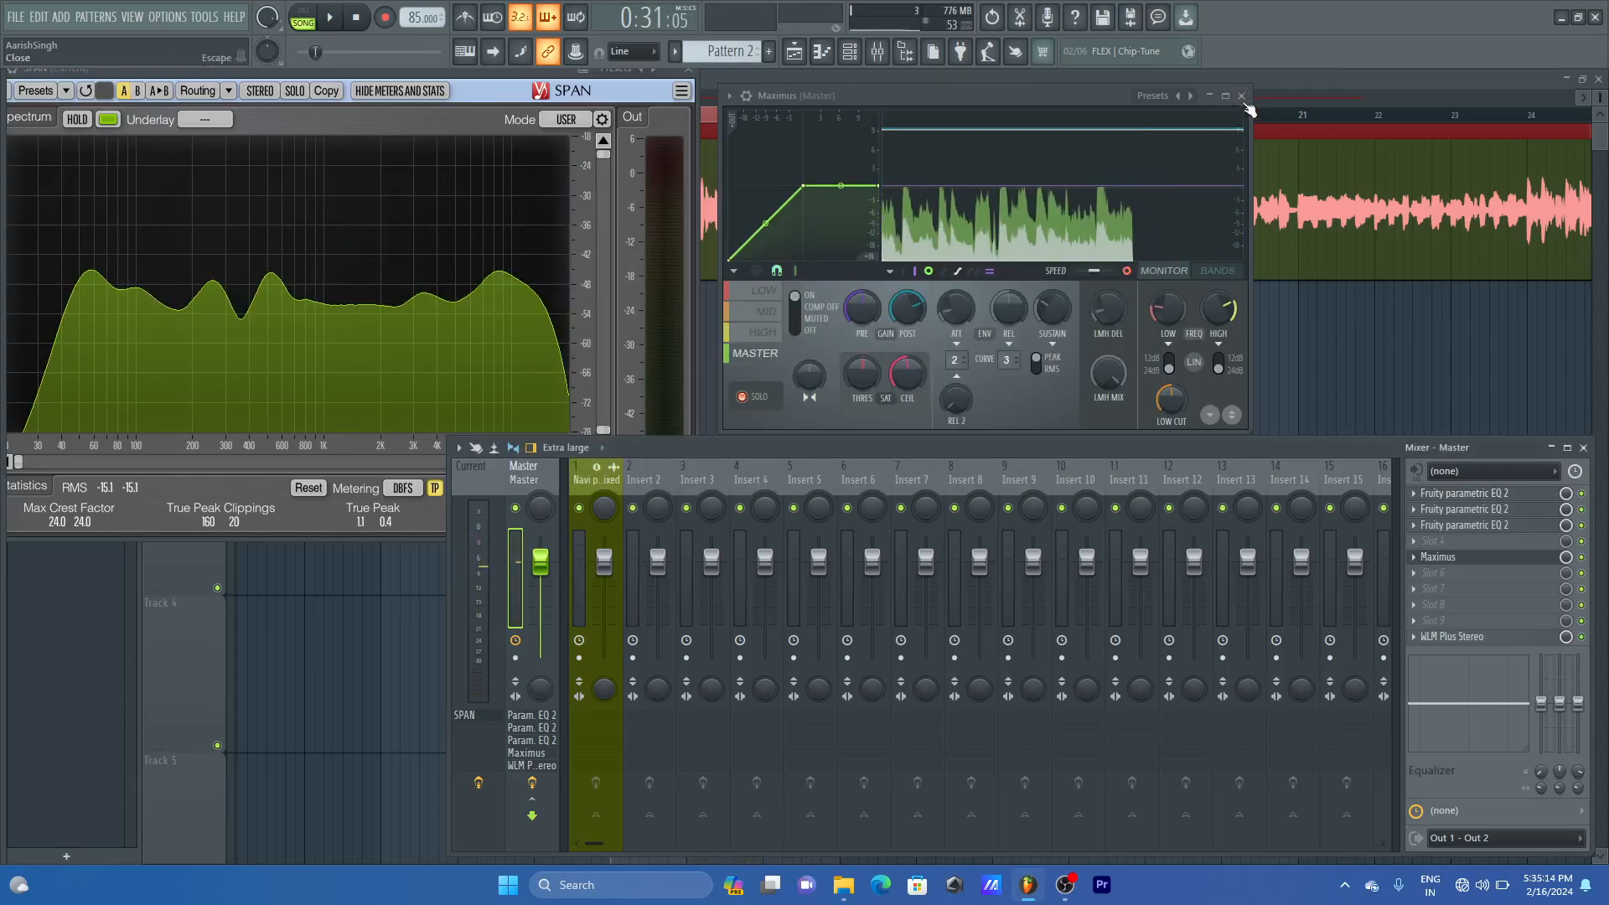
left_click(1244, 99)
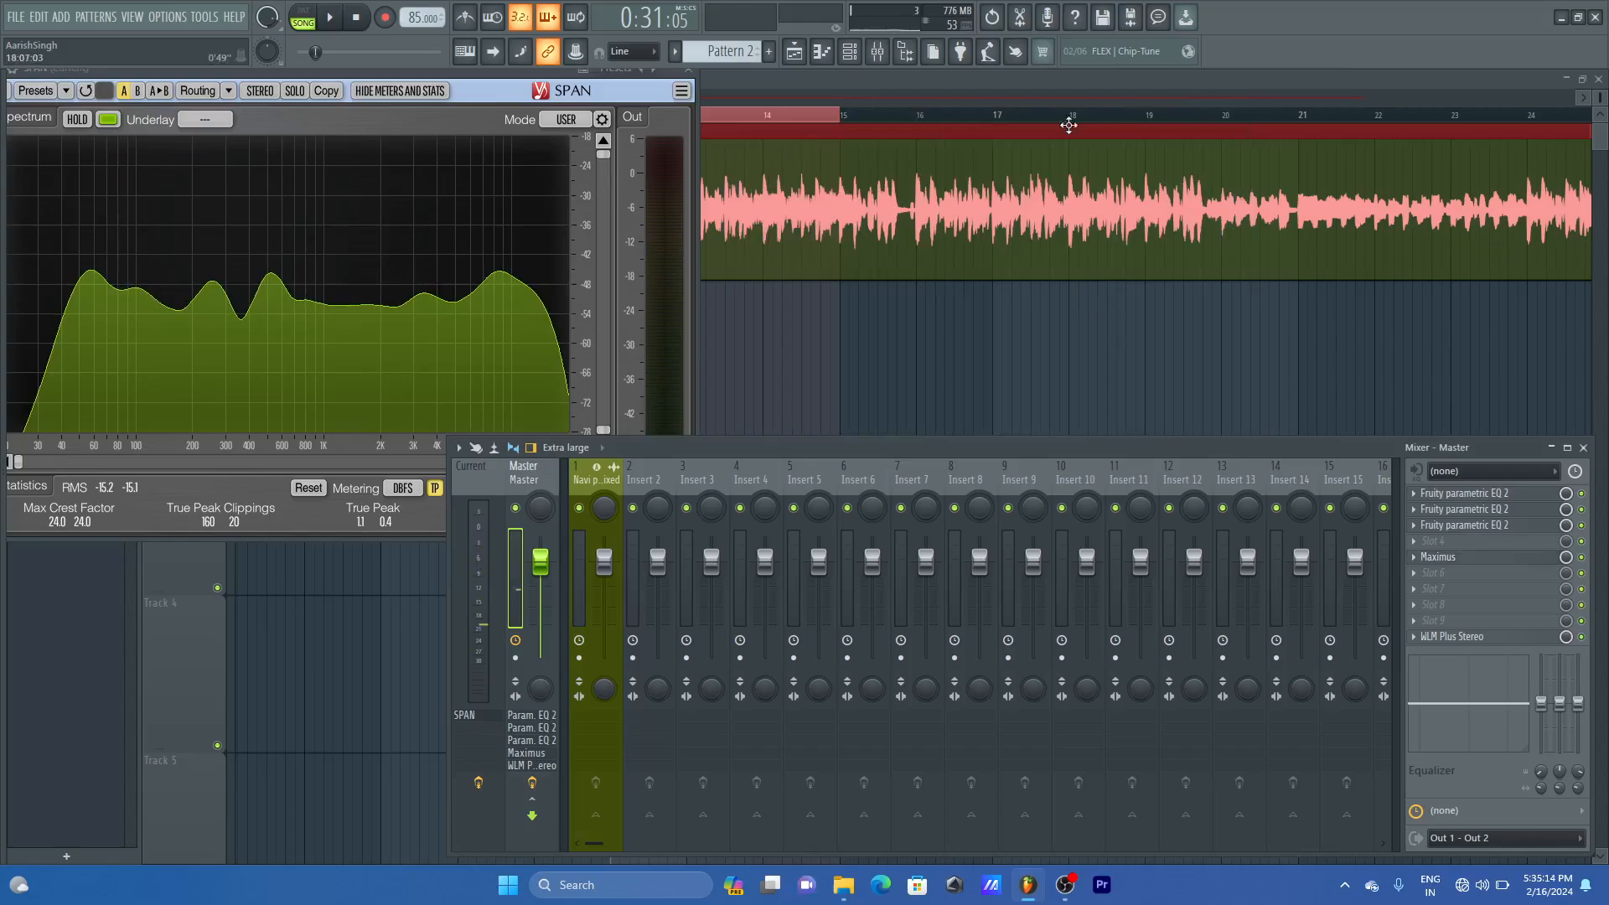
- Reopen Maximus and add FabFilter Pro-DS to slot 4 of the Master channel
left_click(1502, 560)
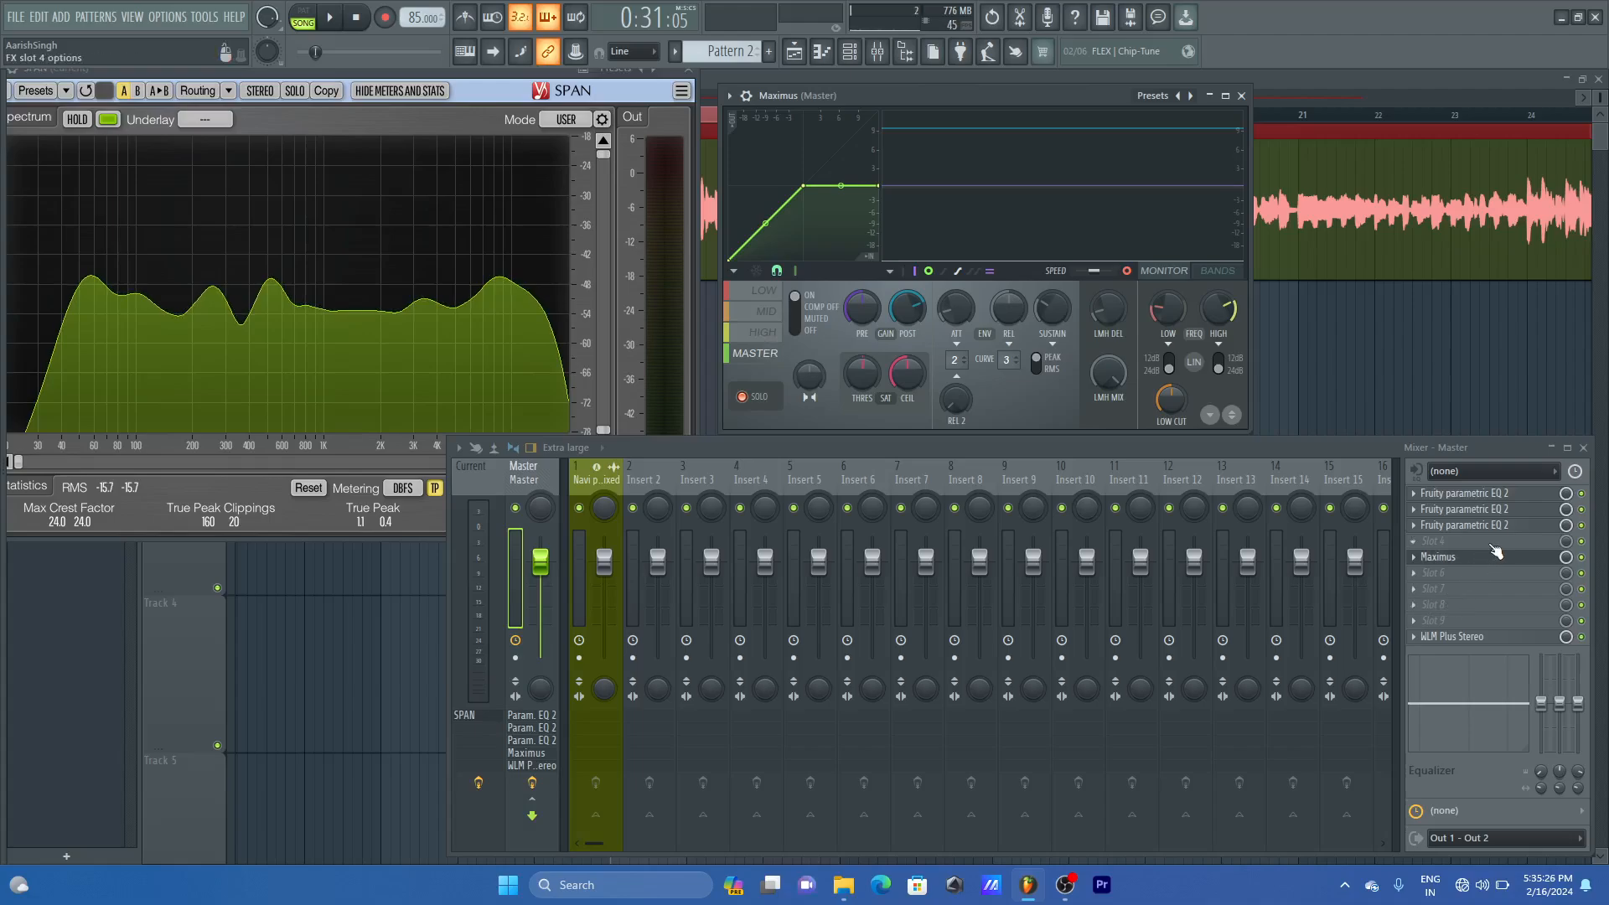
left_click(1468, 543)
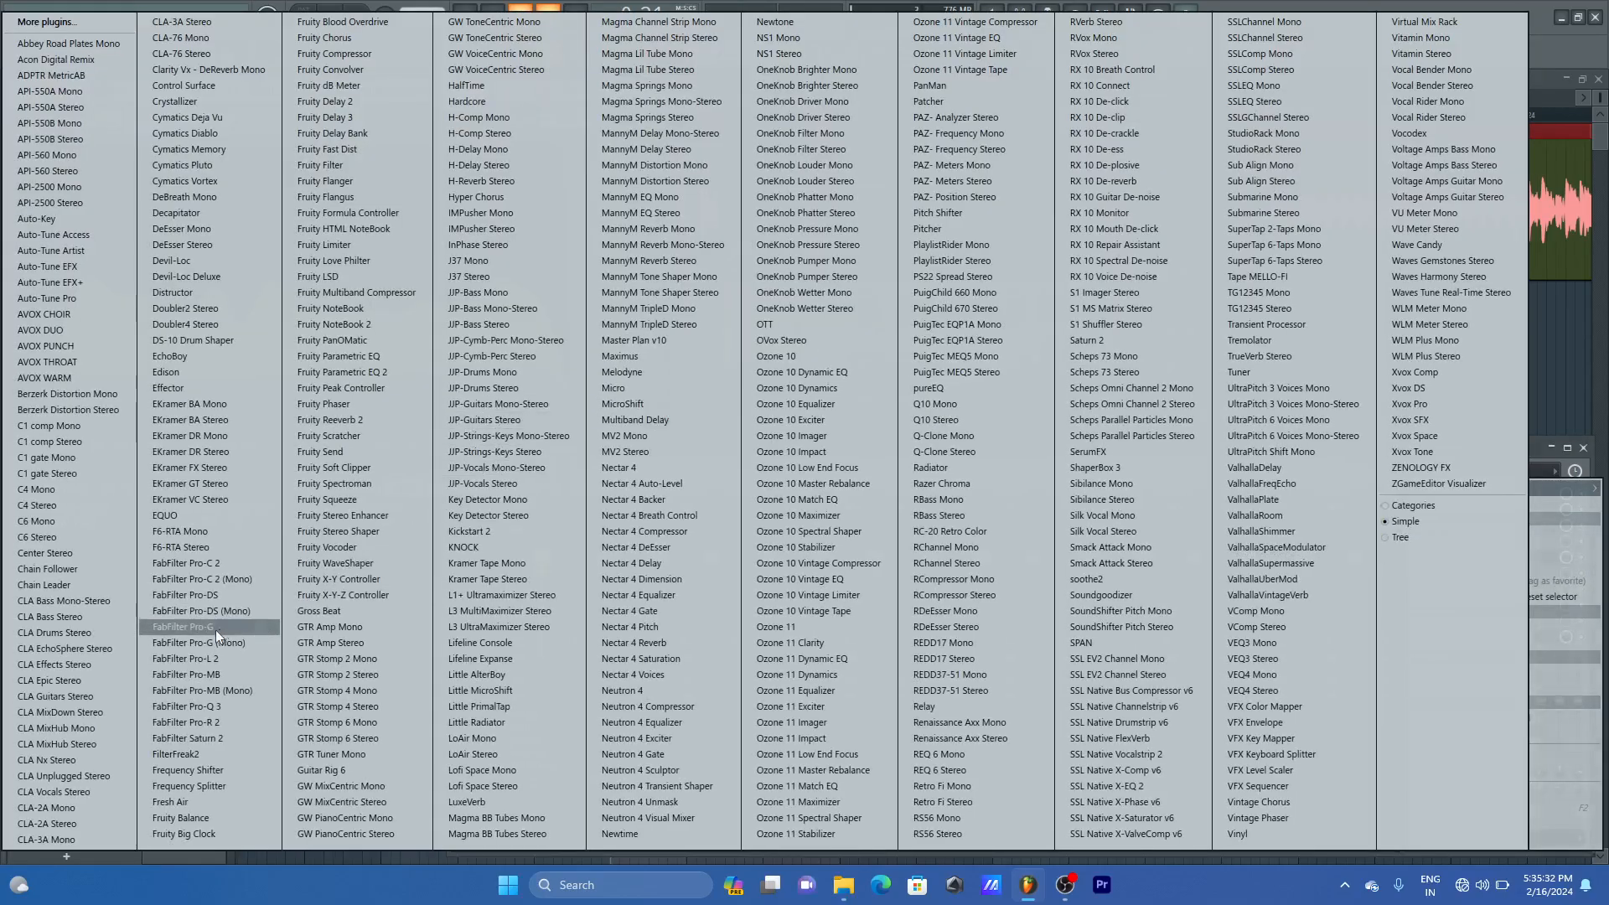
left_click(191, 593)
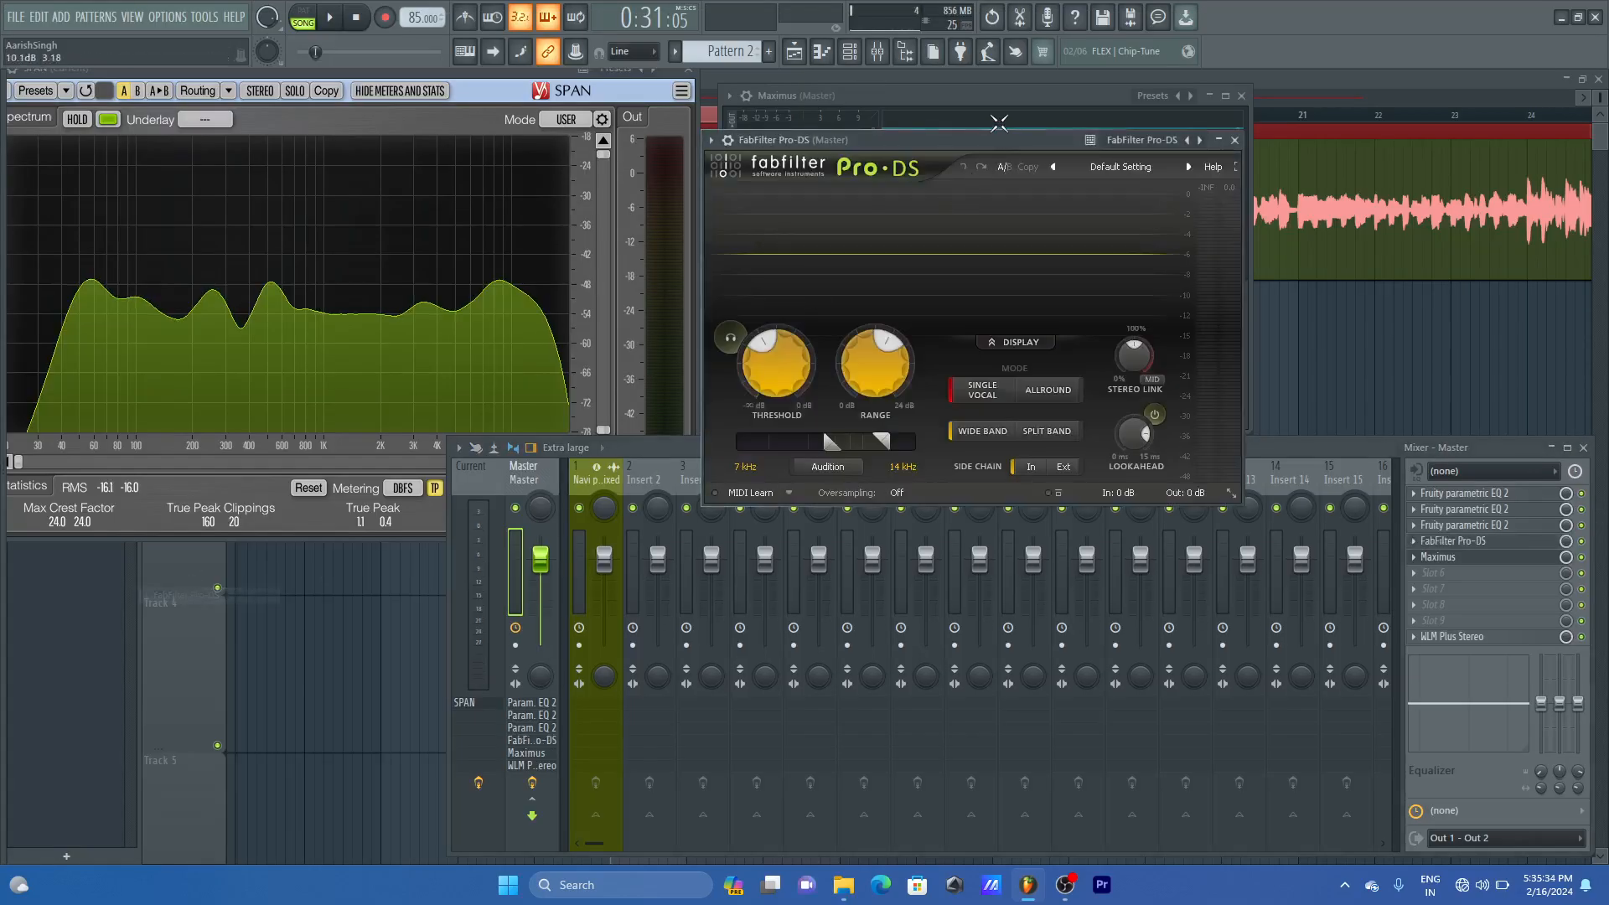
left_click_drag(1019, 139, 935, 223)
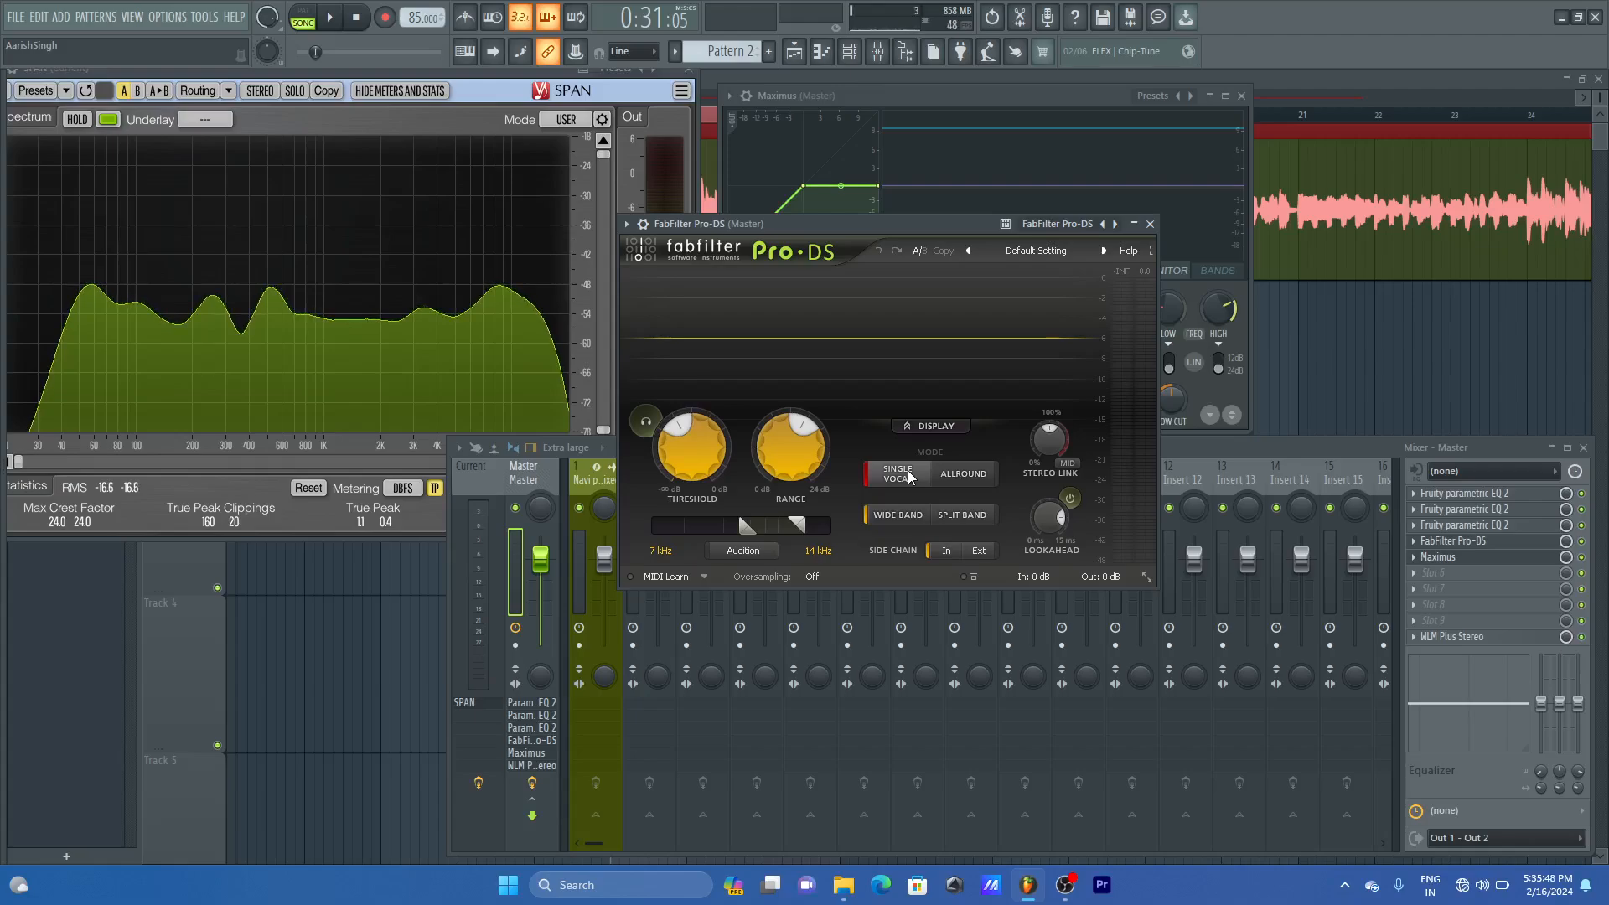
- Set Pro-DS to Allround mode and play the section to check its gain reduction
left_click(951, 482)
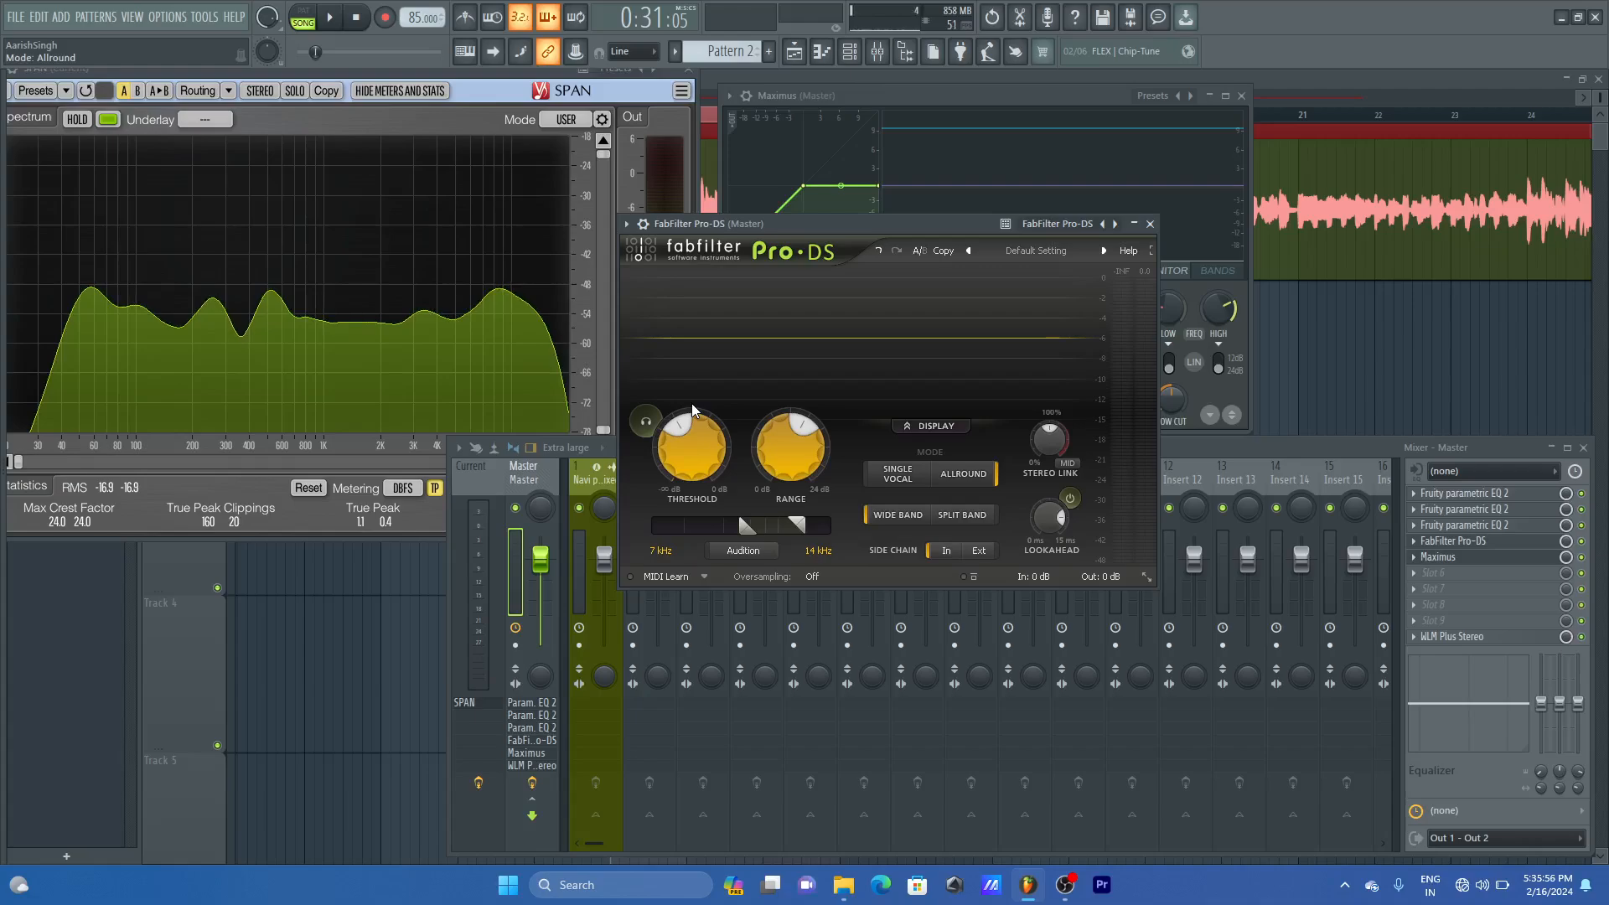
left_click_drag(921, 222, 882, 215)
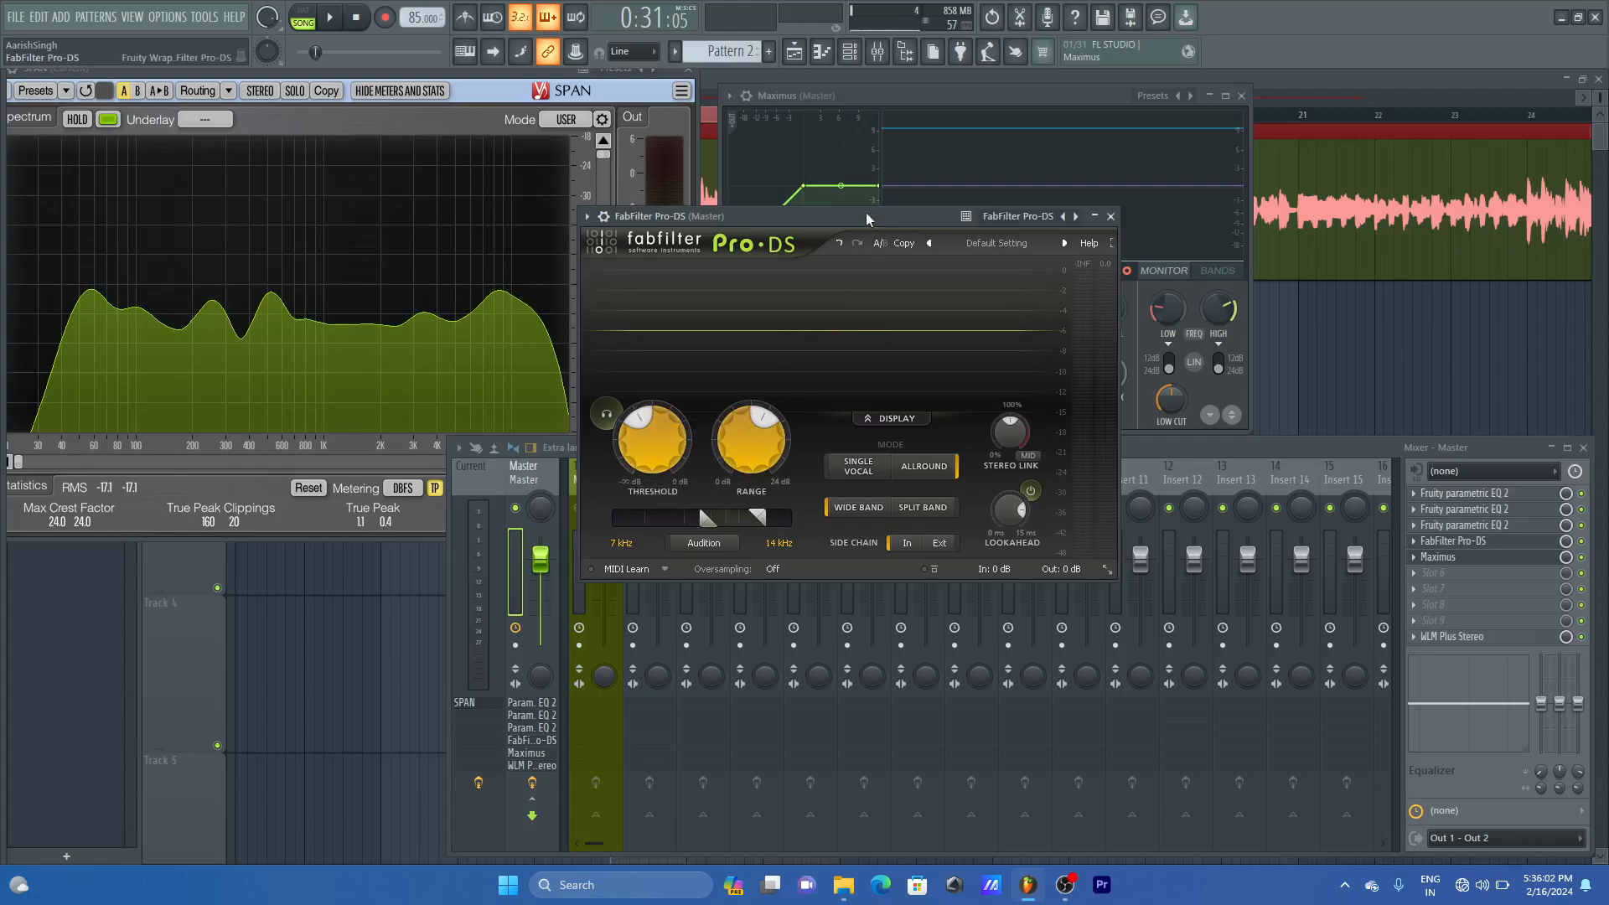
left_click_drag(867, 215, 910, 228)
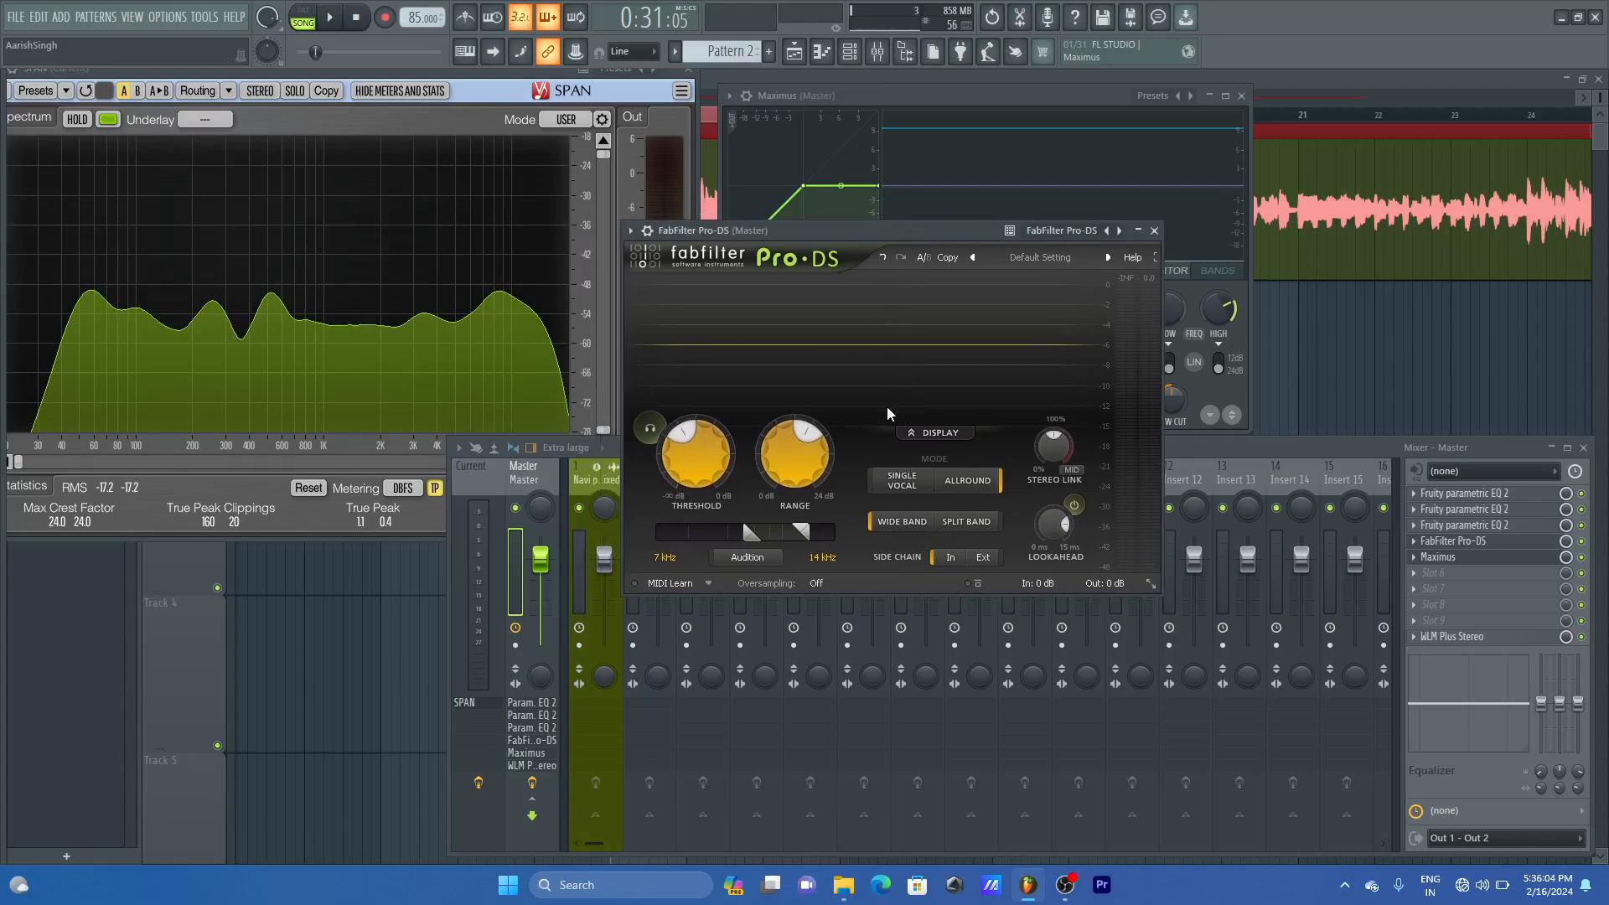
key("space")
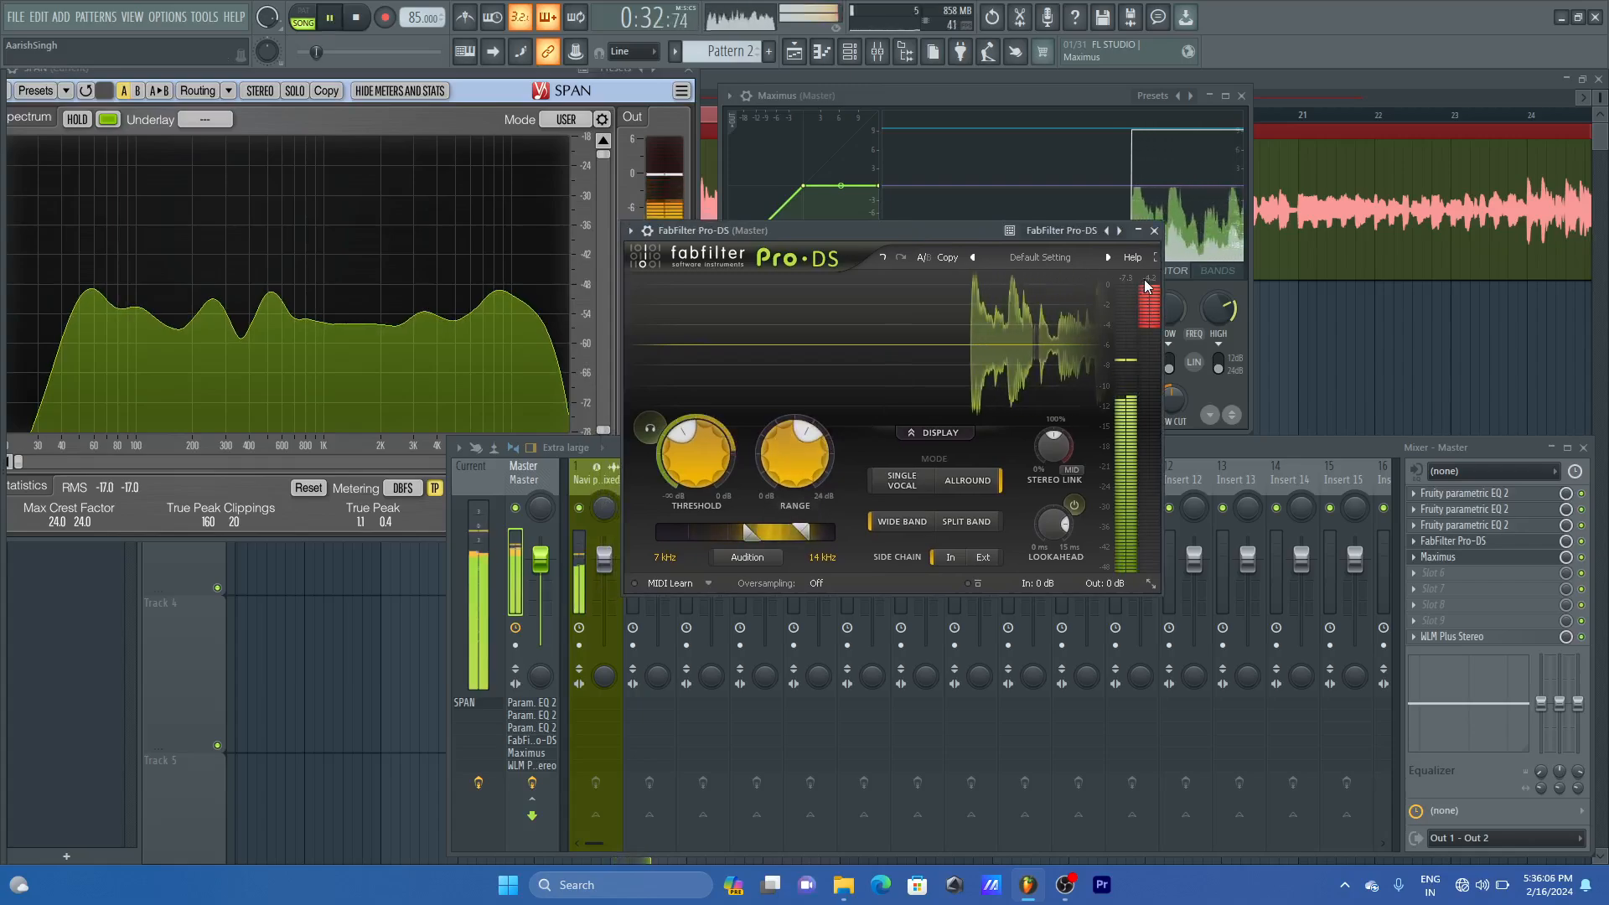
key("space")
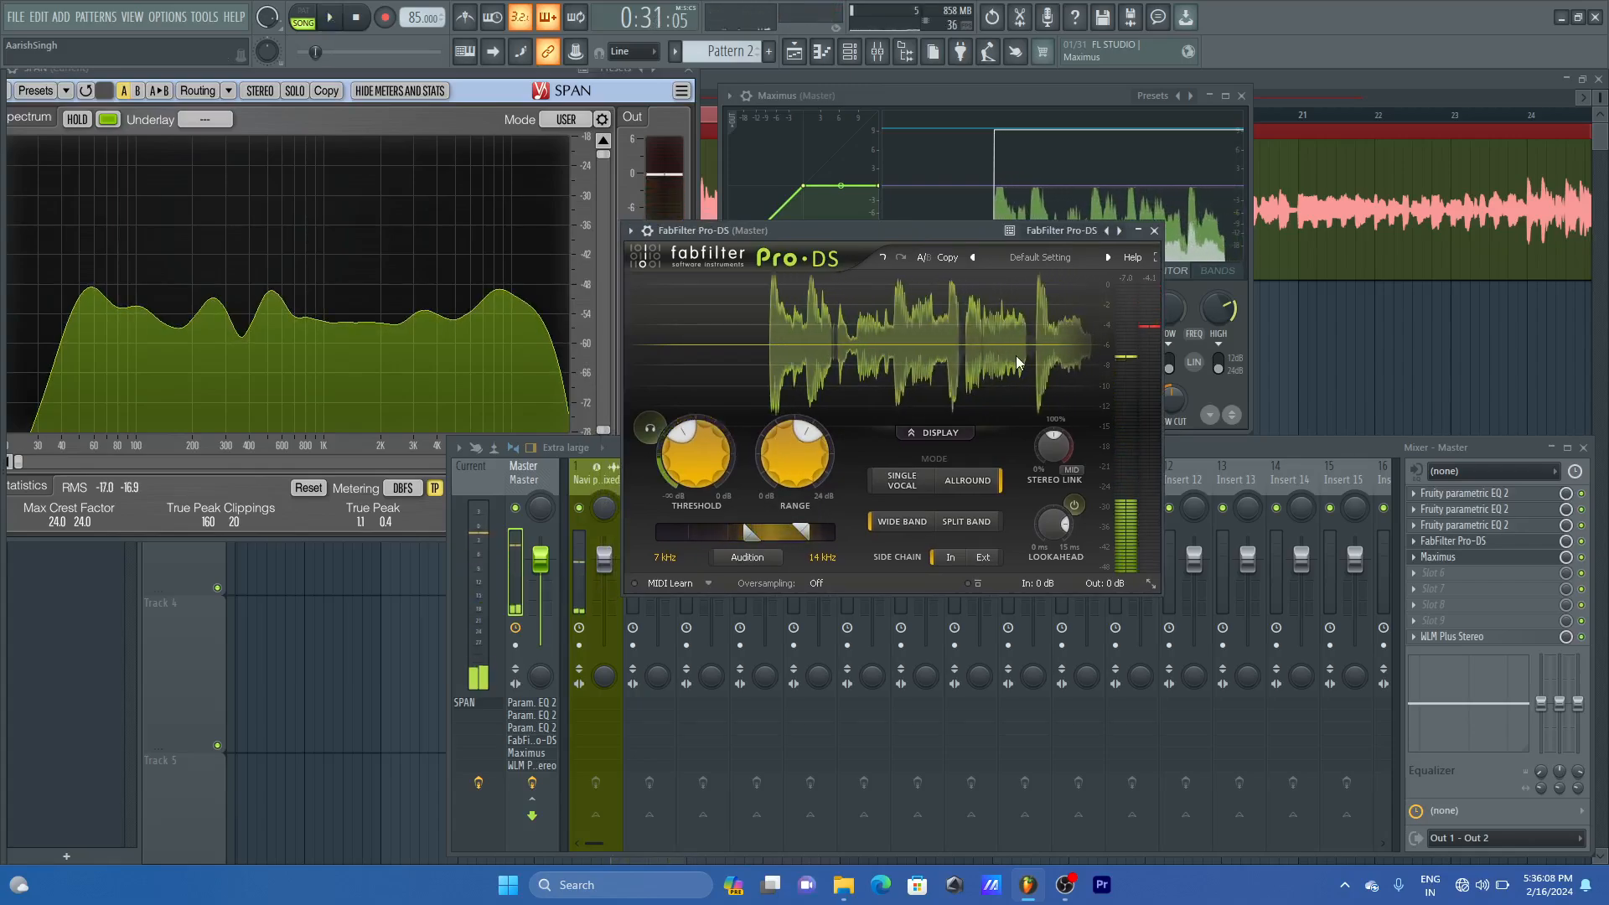
- Set the Pro-DS detection band to 4.055–9.183 kHz by auditioning the side chain during playback, and switch Audition off
left_click(746, 559)
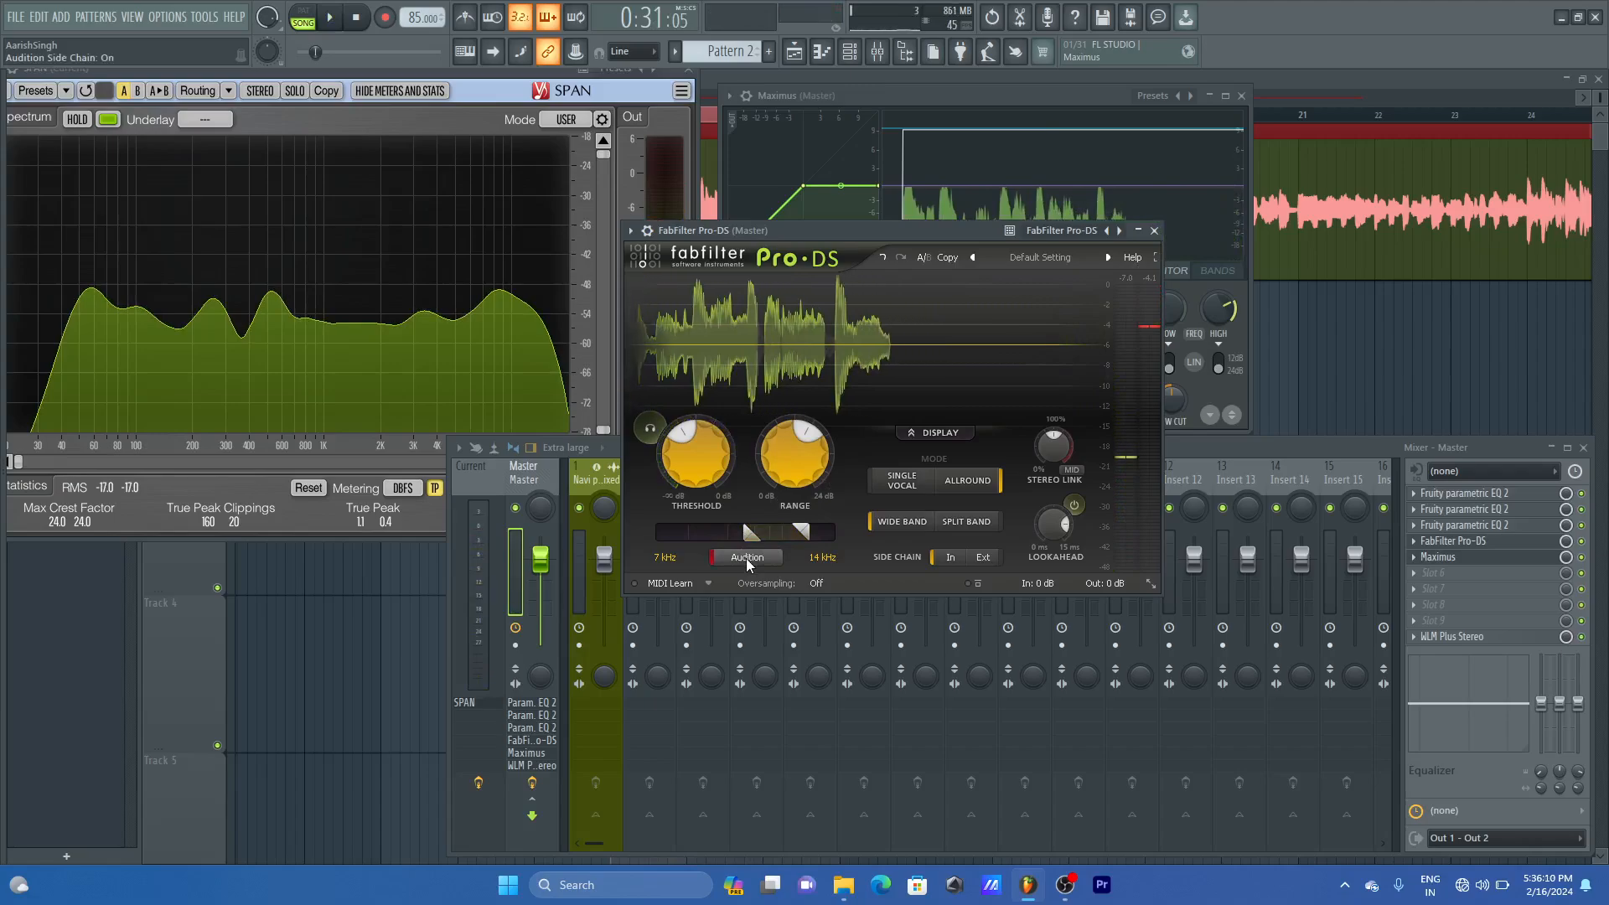
key("space")
left_click_drag(751, 535, 679, 528)
left_click_drag(808, 531, 1010, 530)
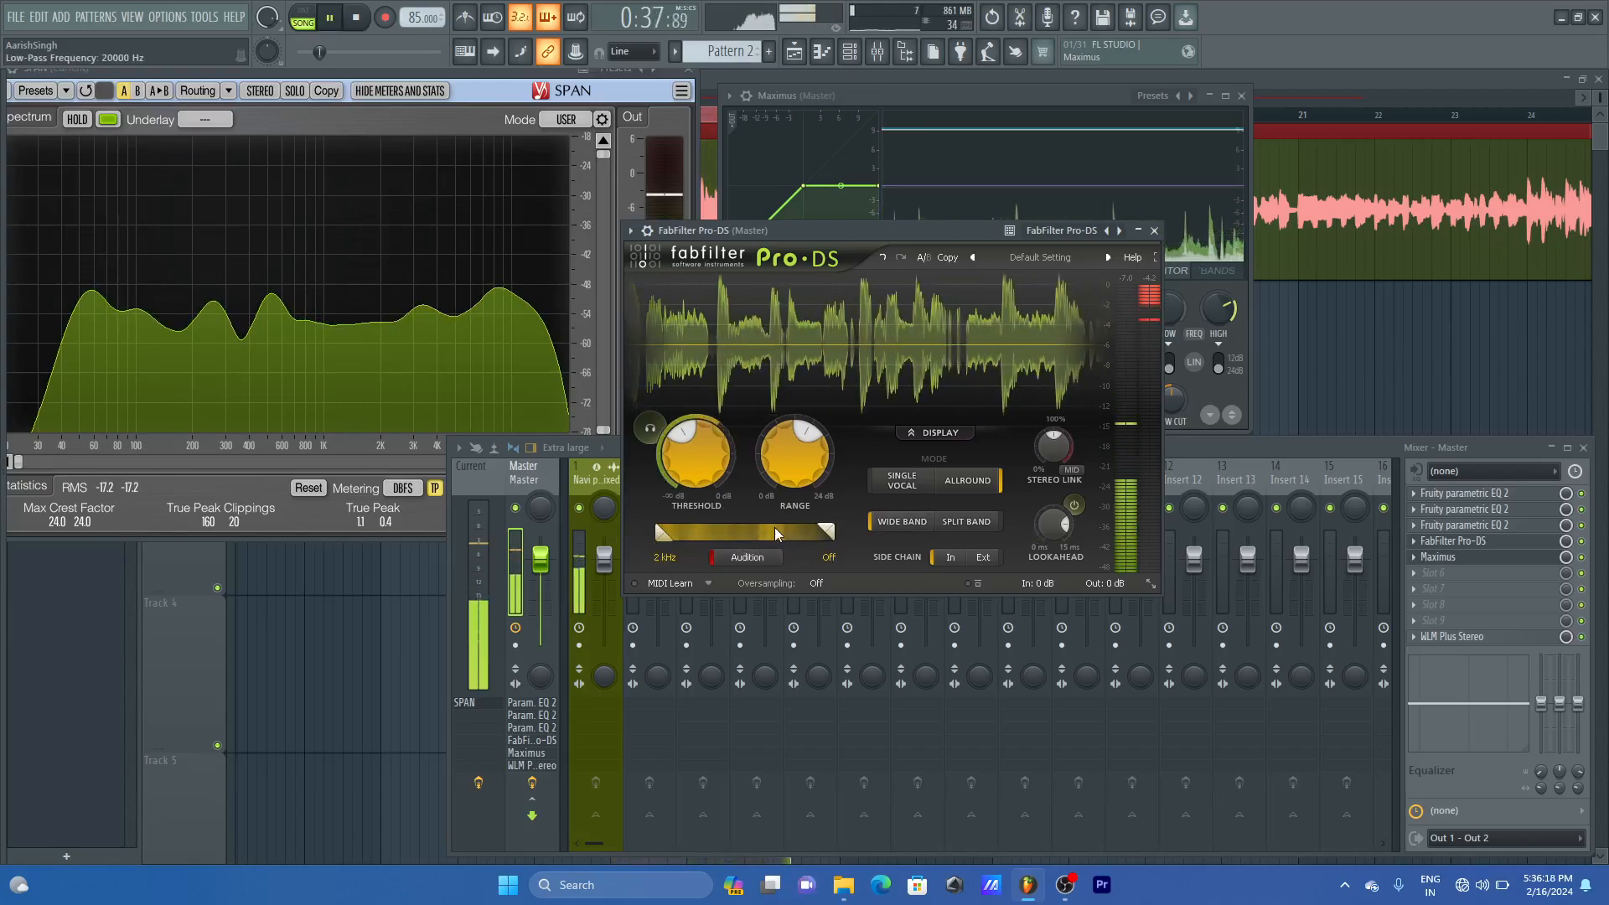
left_click_drag(670, 530, 742, 530)
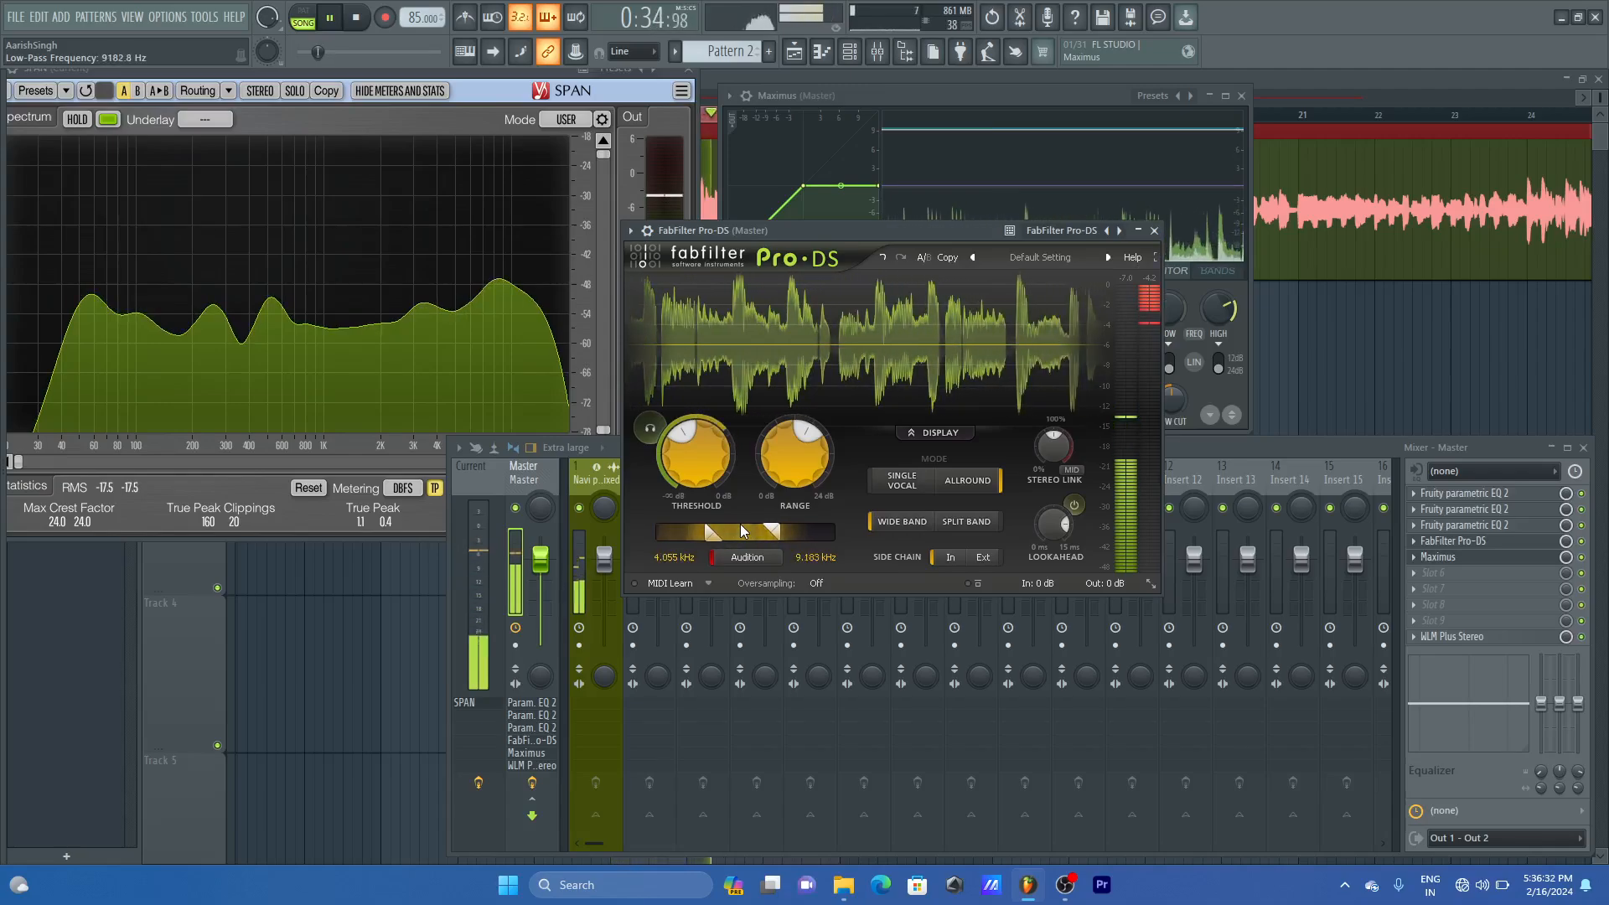
key("space")
left_click(747, 557)
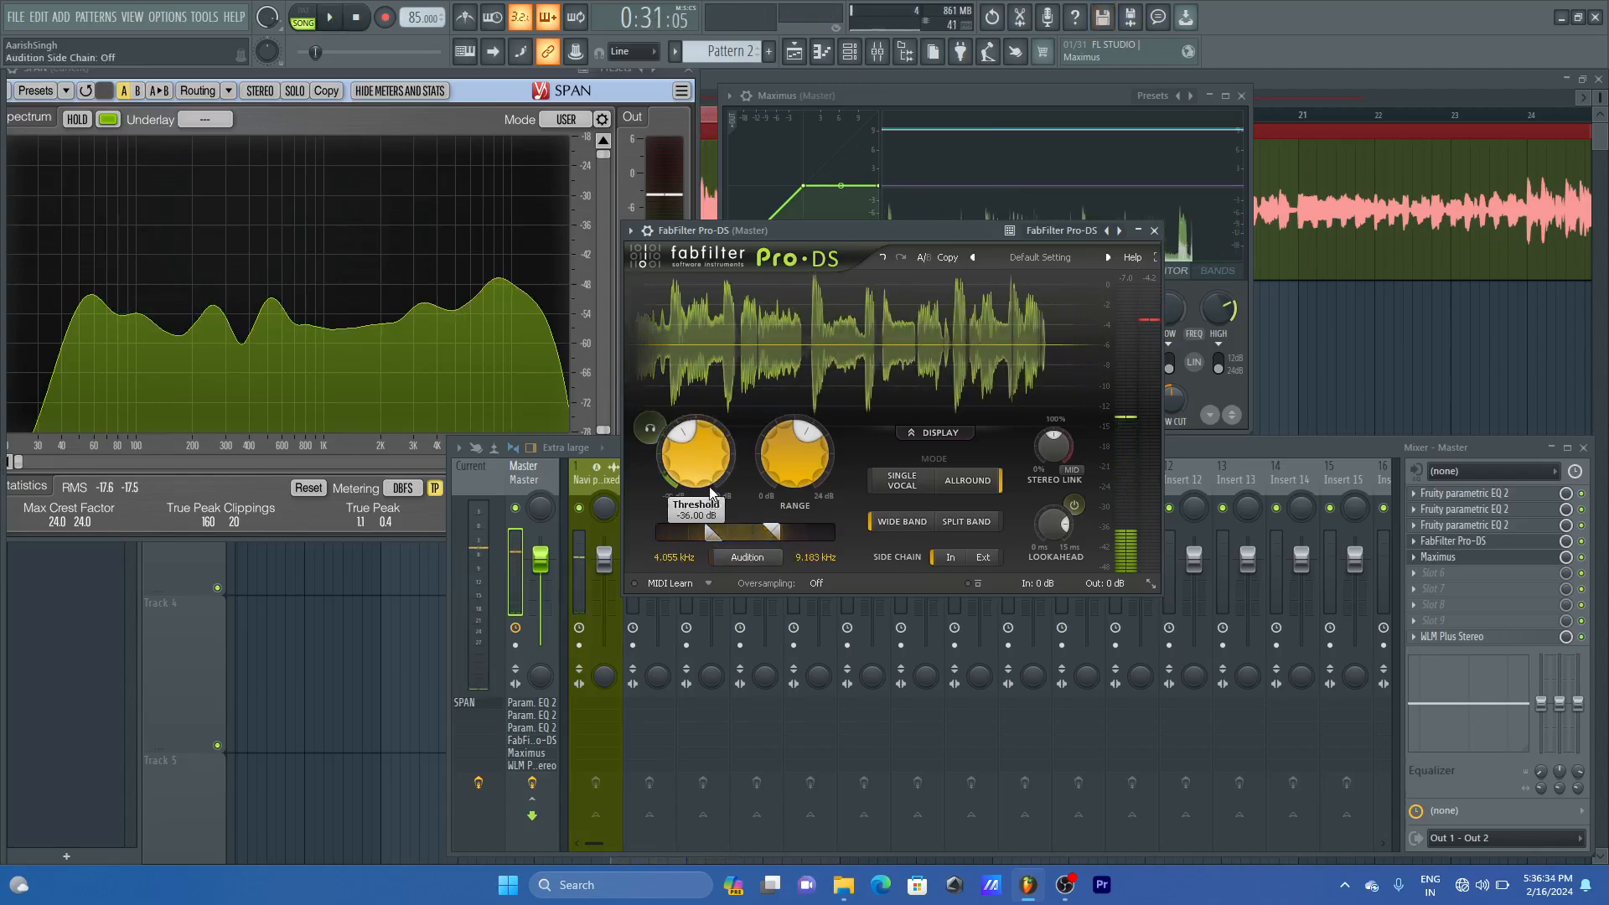
- Play the section with the current Pro-DS threshold and try raising it to about -0.87 dB
key("space")
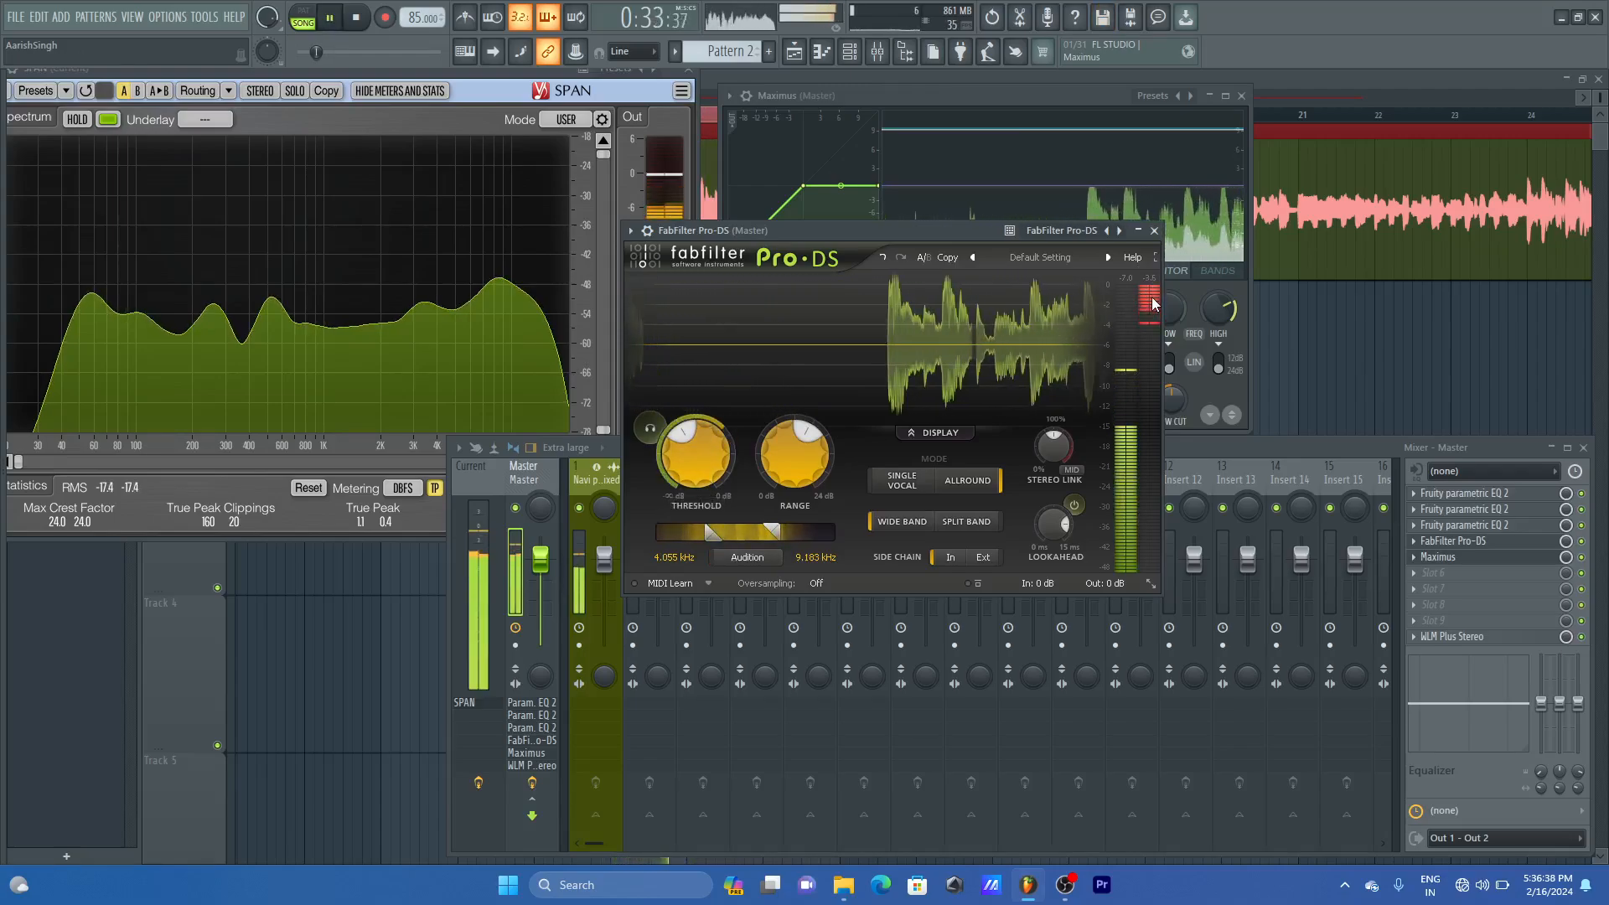
key("space")
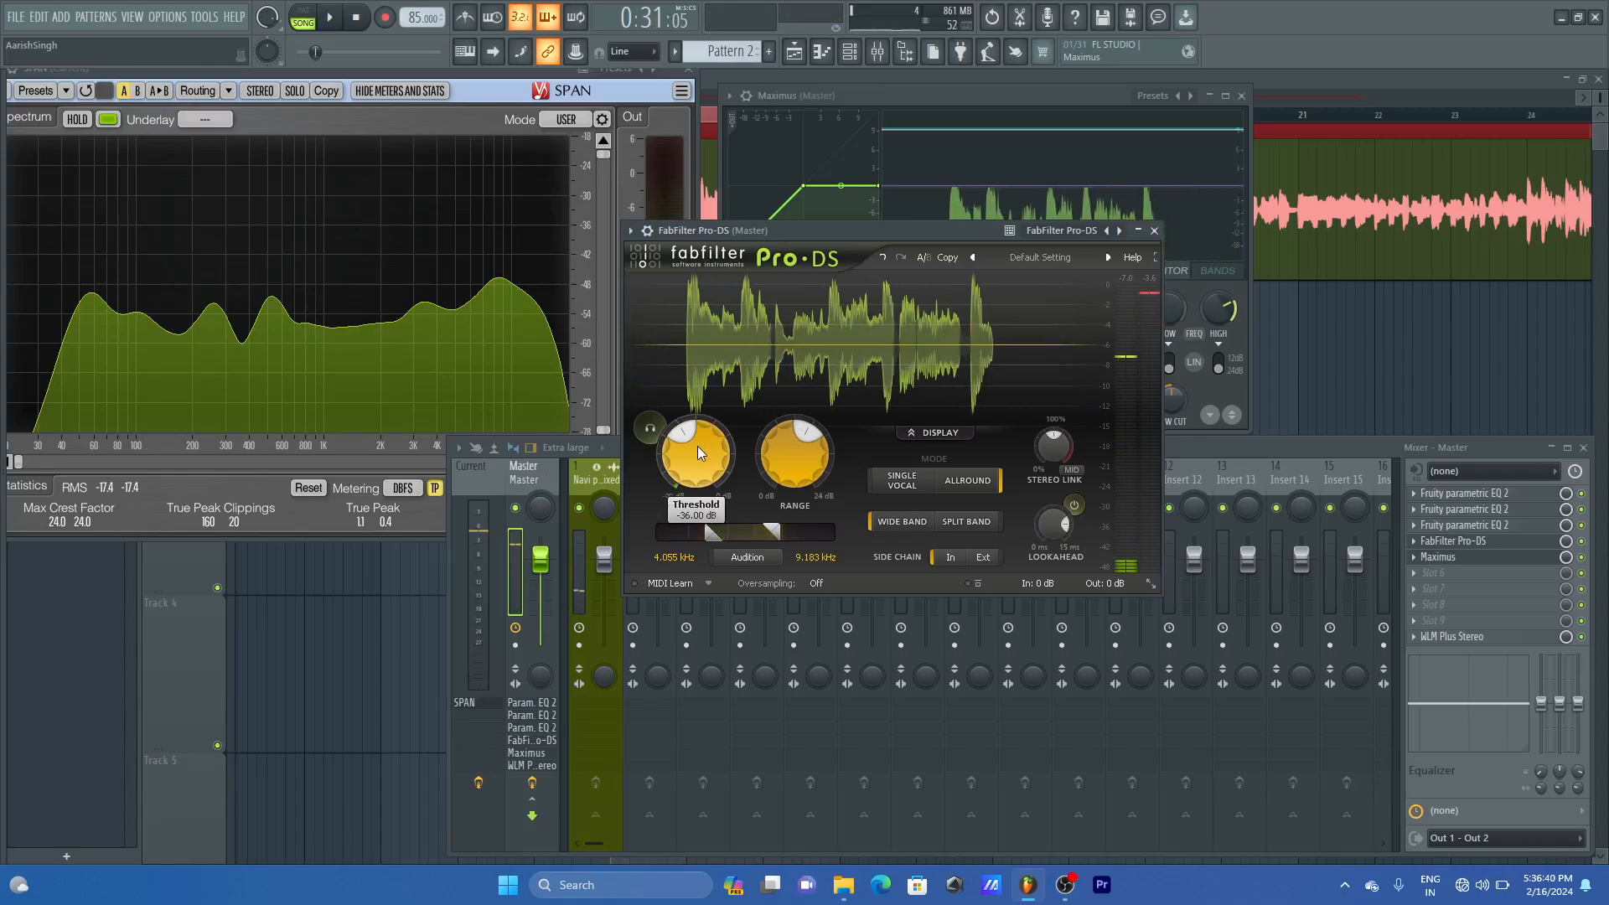
left_click(698, 451)
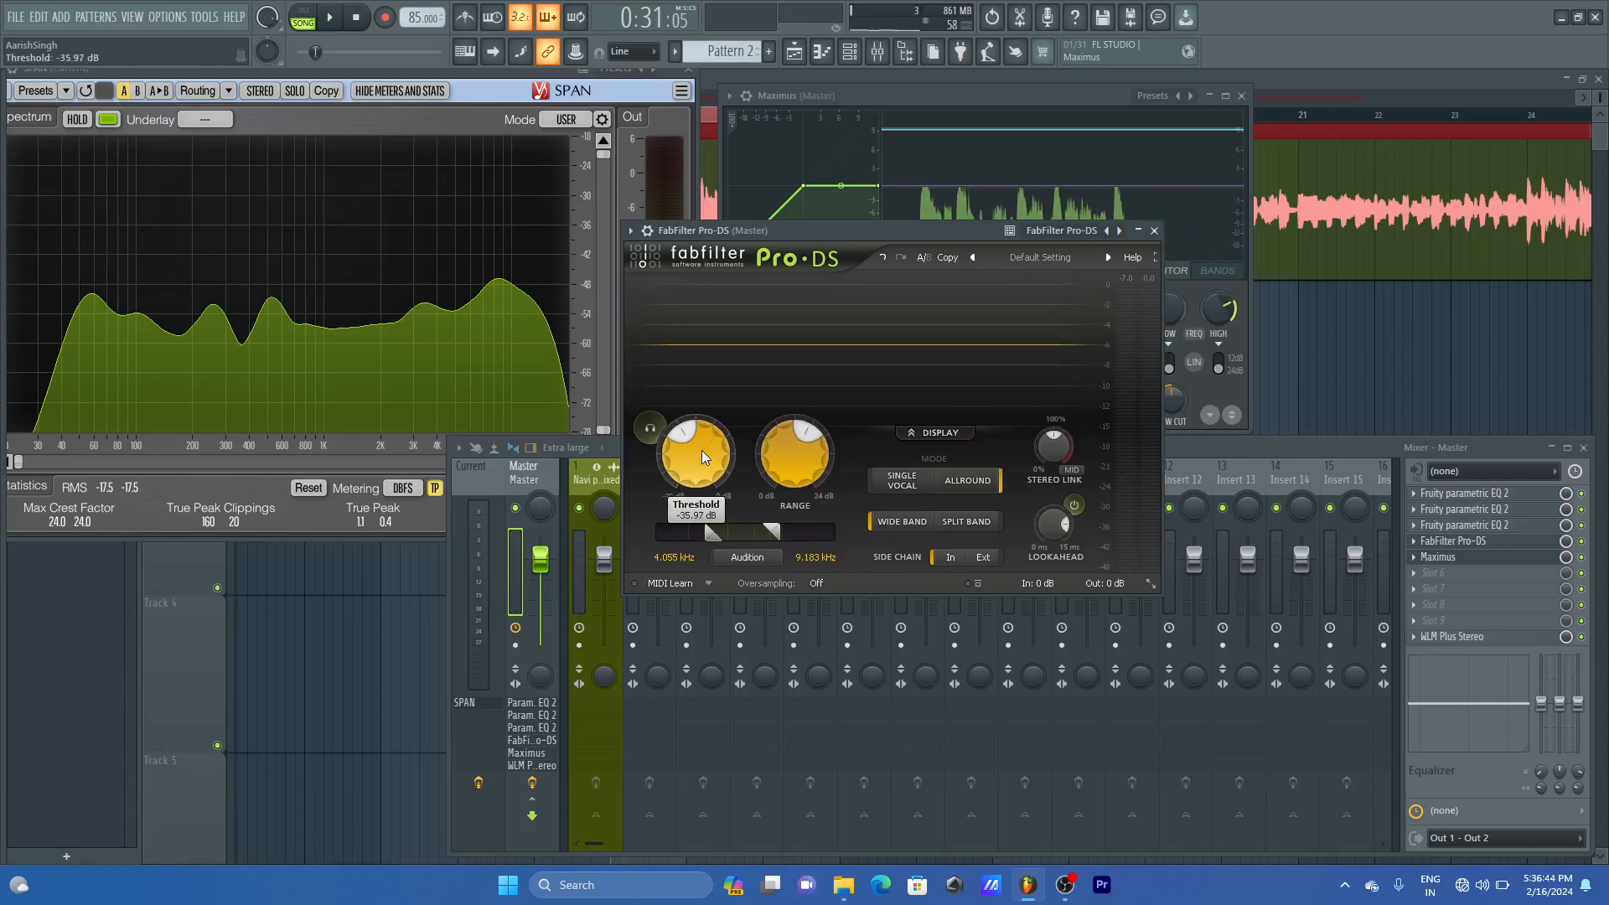
left_click_drag(702, 450, 727, 411)
key("space")
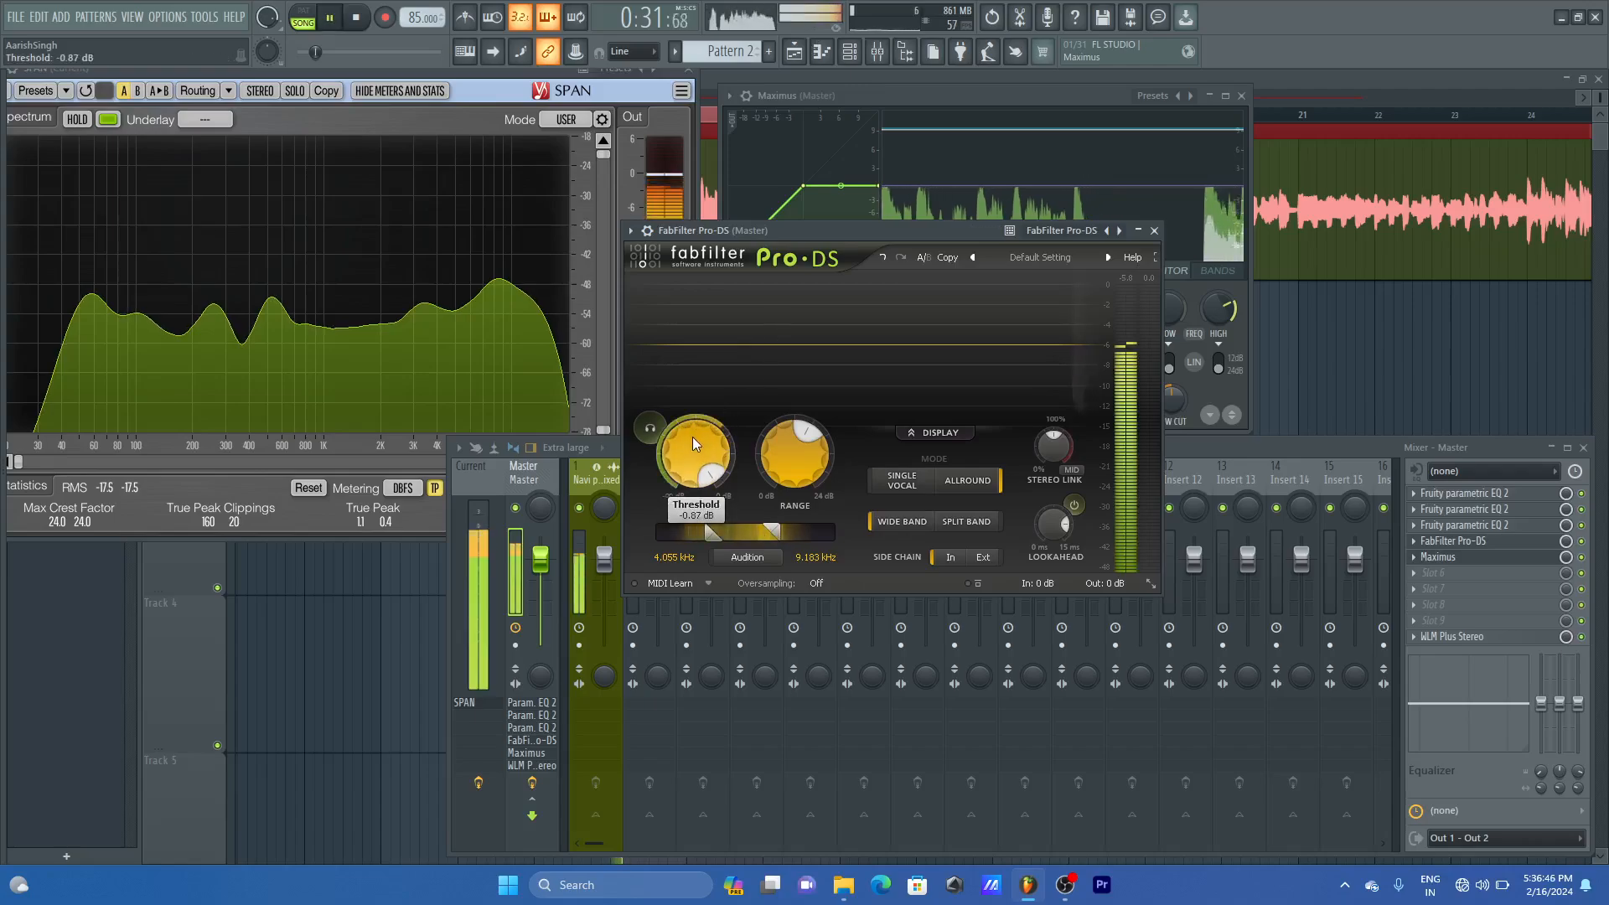
scroll(692, 436, "down", 3)
key("space")
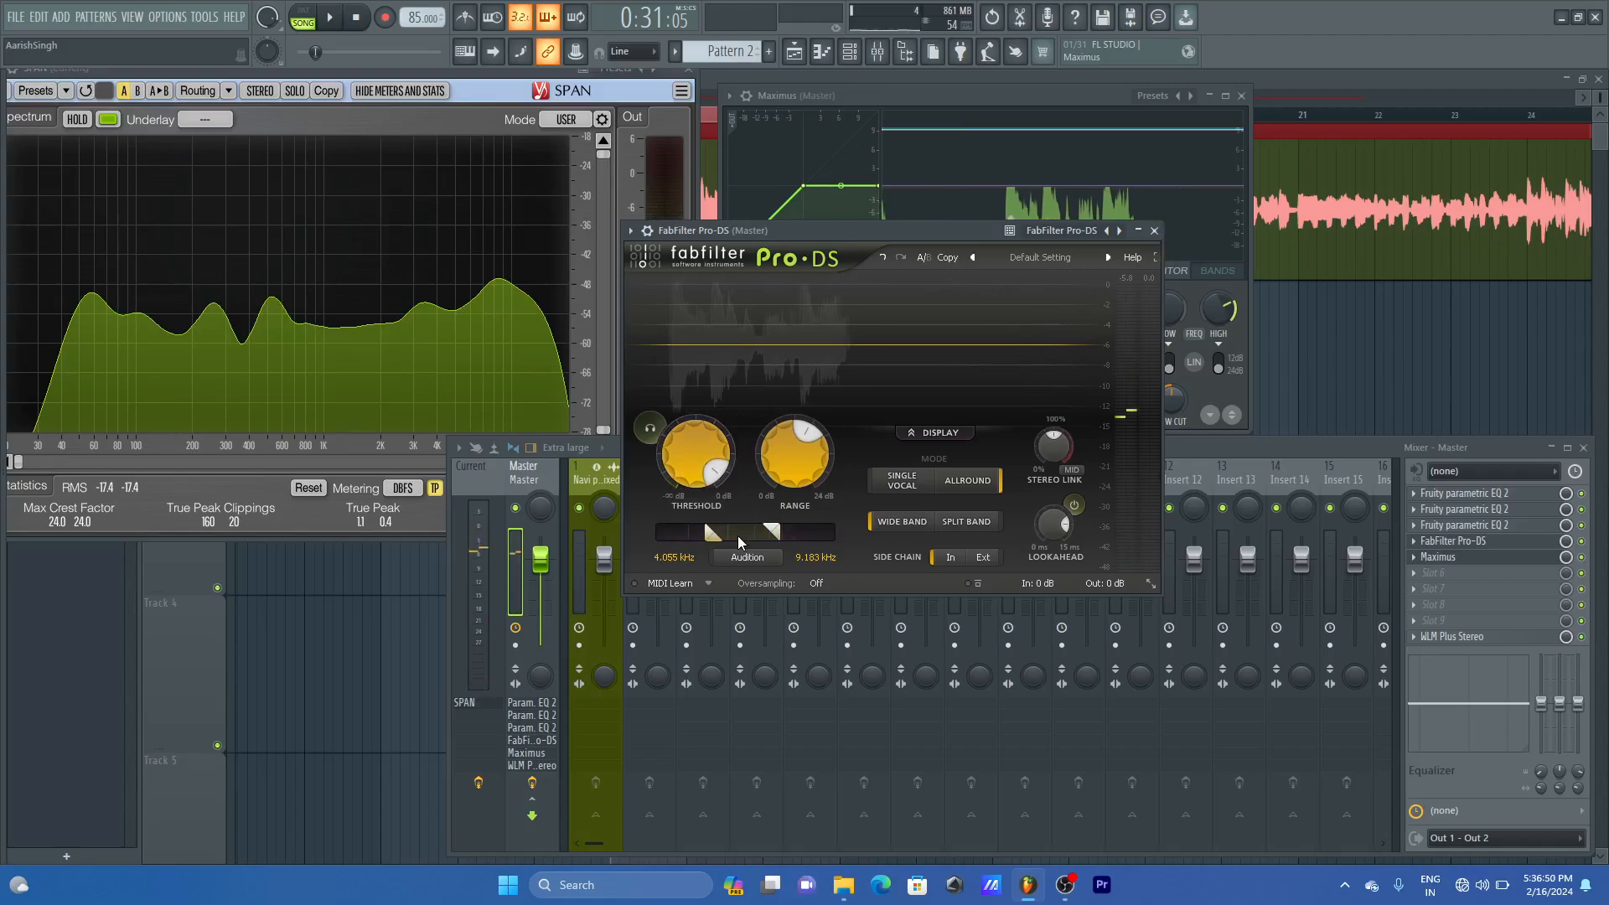
- Shift the Pro-DS detection band to 4.105–9.294 kHz and set the threshold to -20.84 dB during playback
left_click_drag(740, 536, 742, 536)
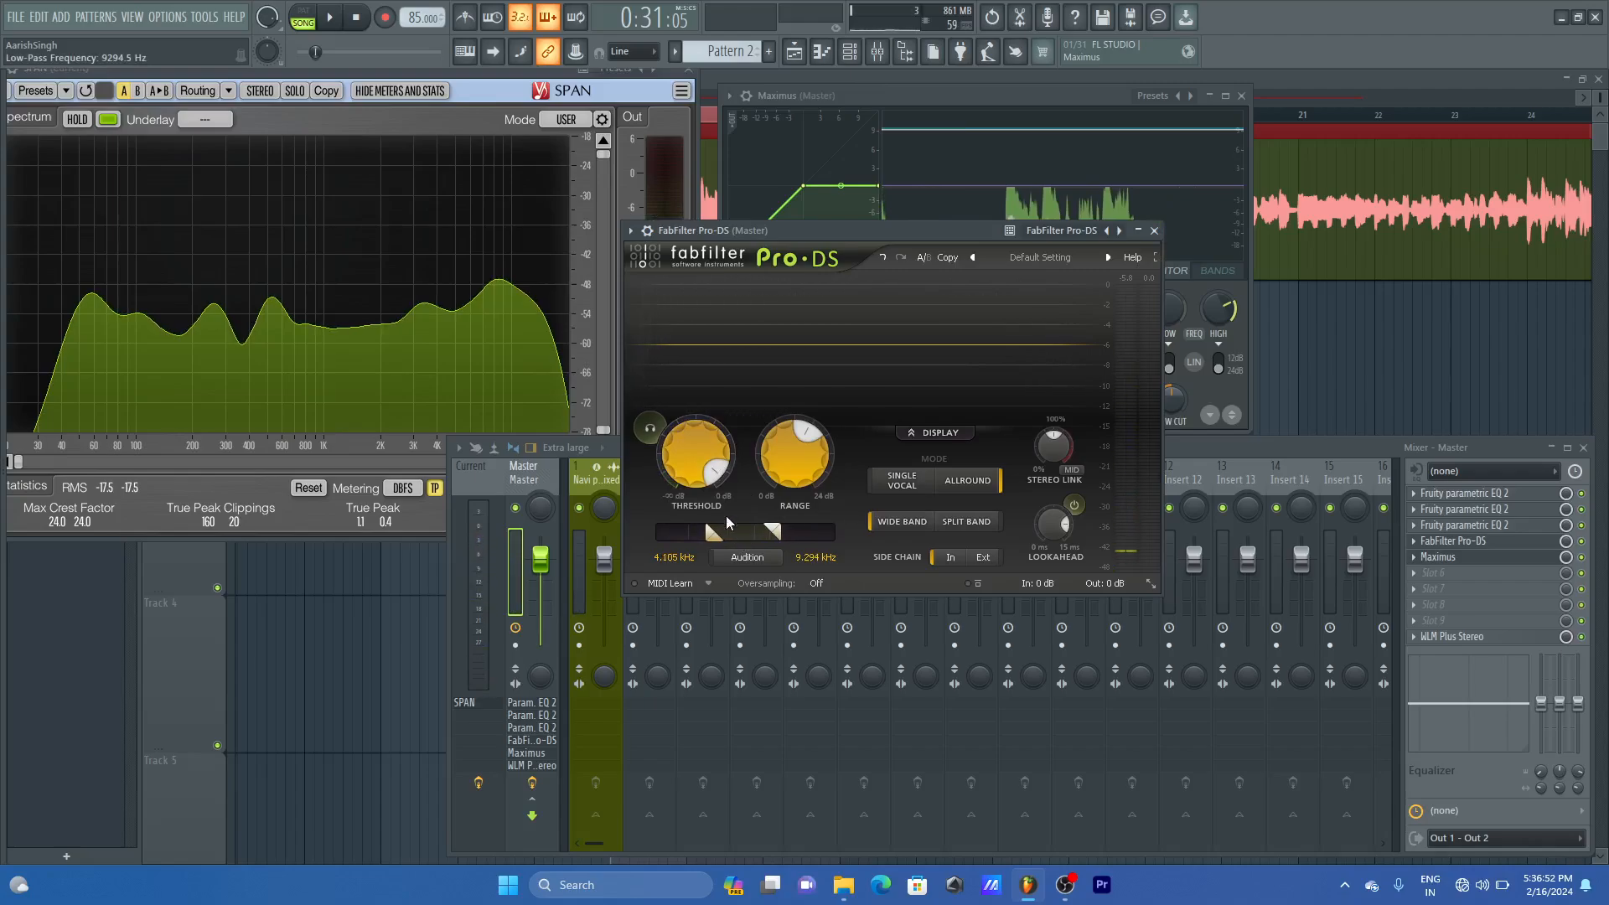
key("space")
left_click_drag(708, 457, 711, 528)
key("space")
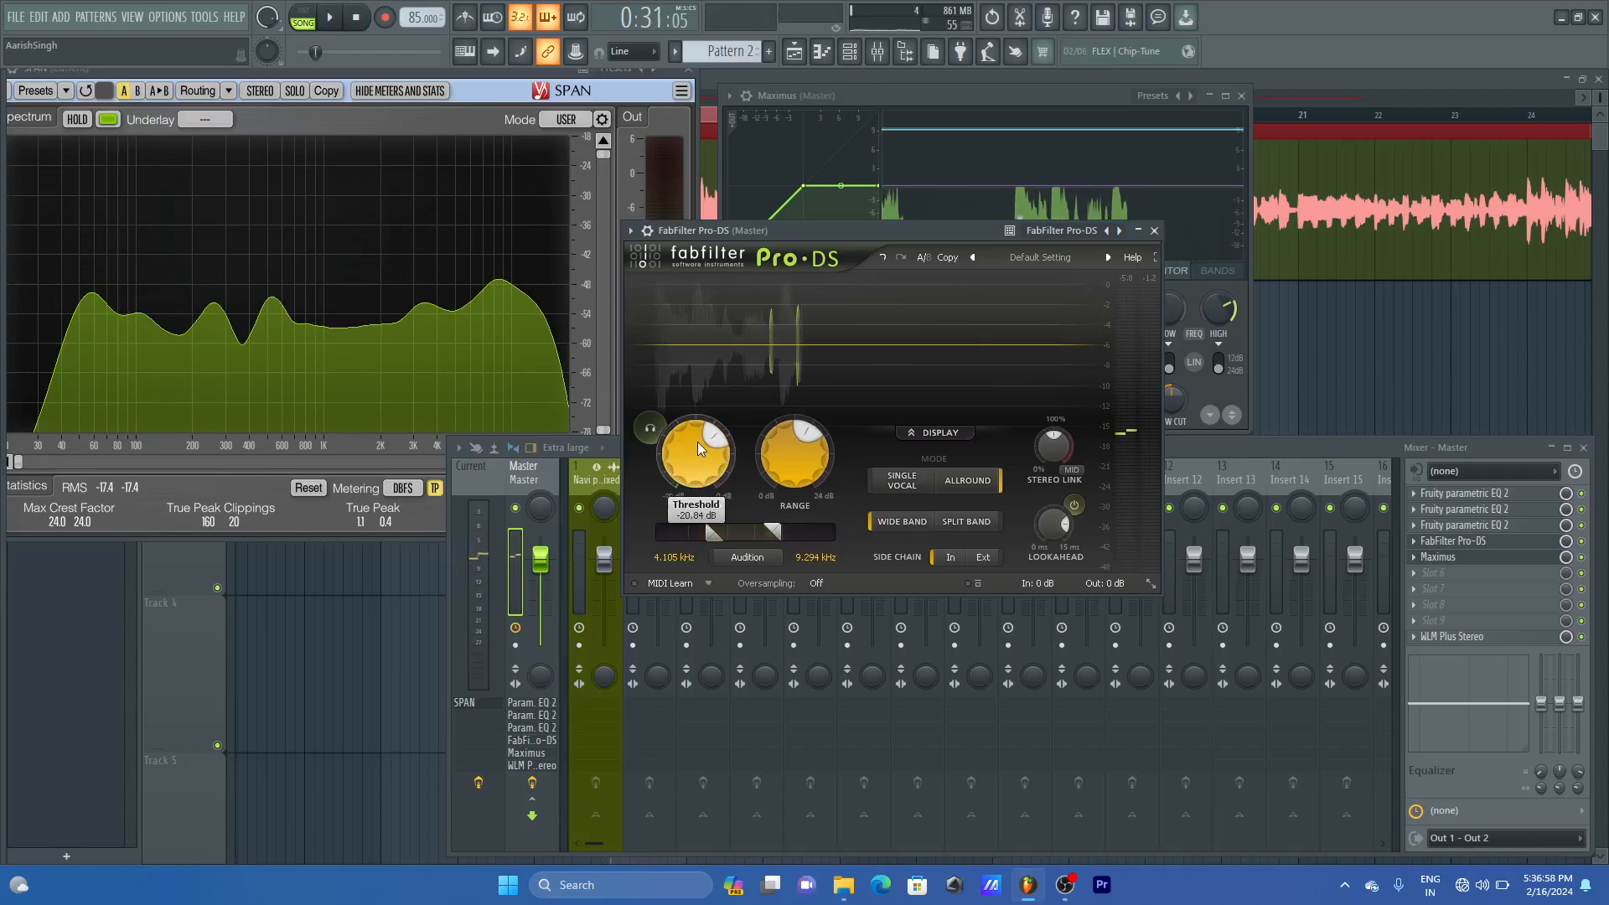
- Fine-tune the Pro-DS threshold around -24 dB during playback while watching the gain reduction meter
key("space")
left_click_drag(698, 441, 698, 465)
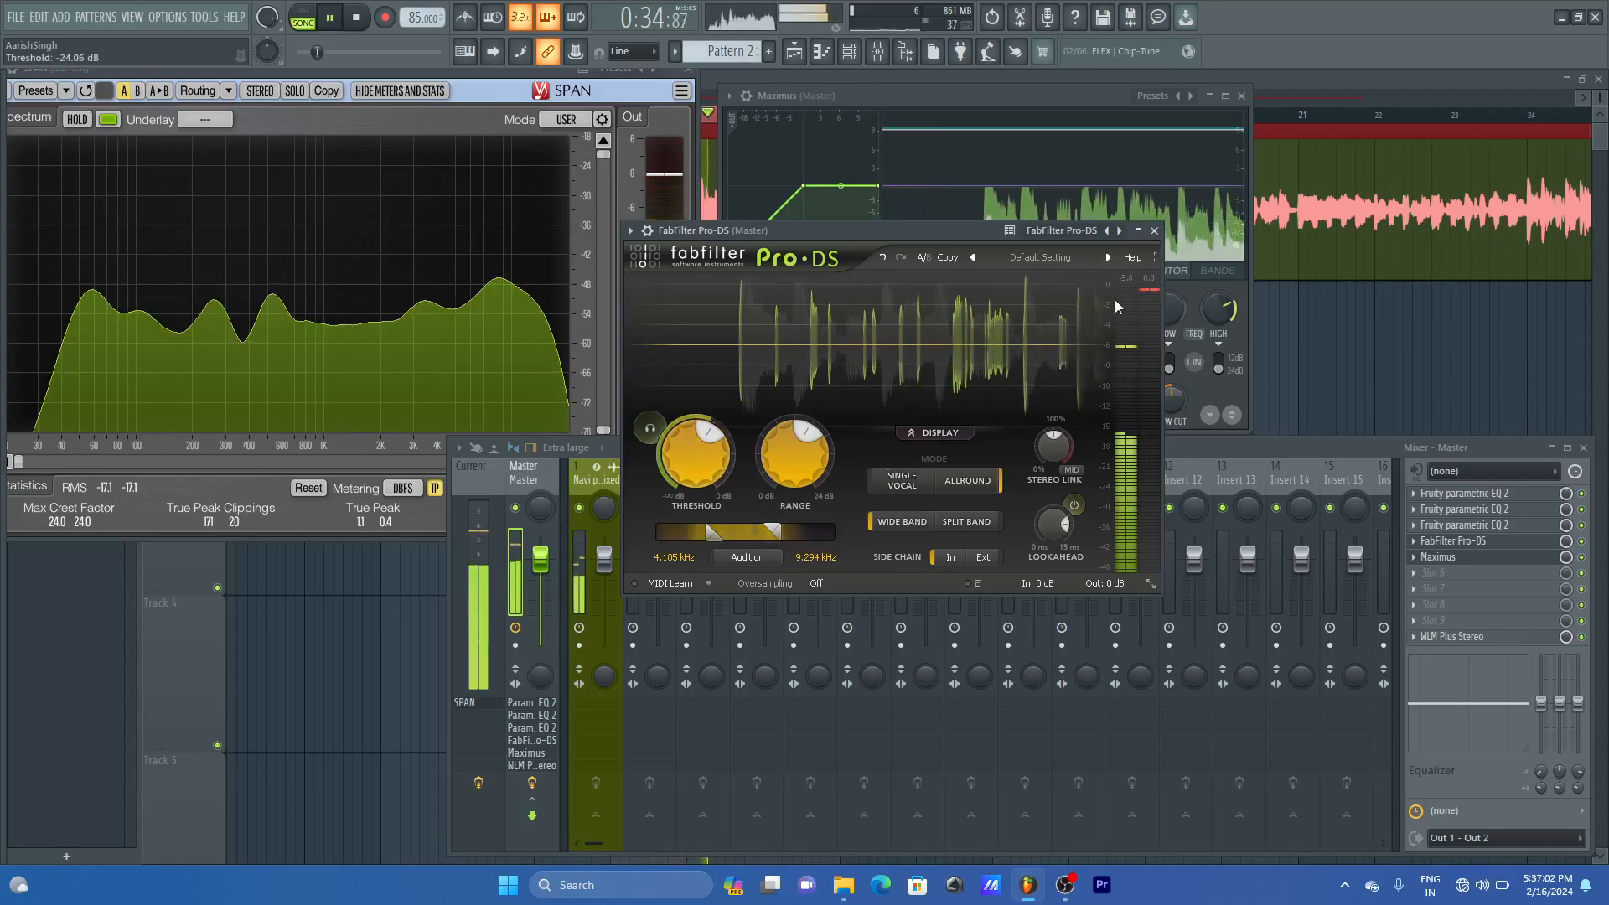
mouse_move(692, 437)
left_mouse_down()
mouse_move(692, 475)
mouse_move(692, 461)
left_mouse_up()
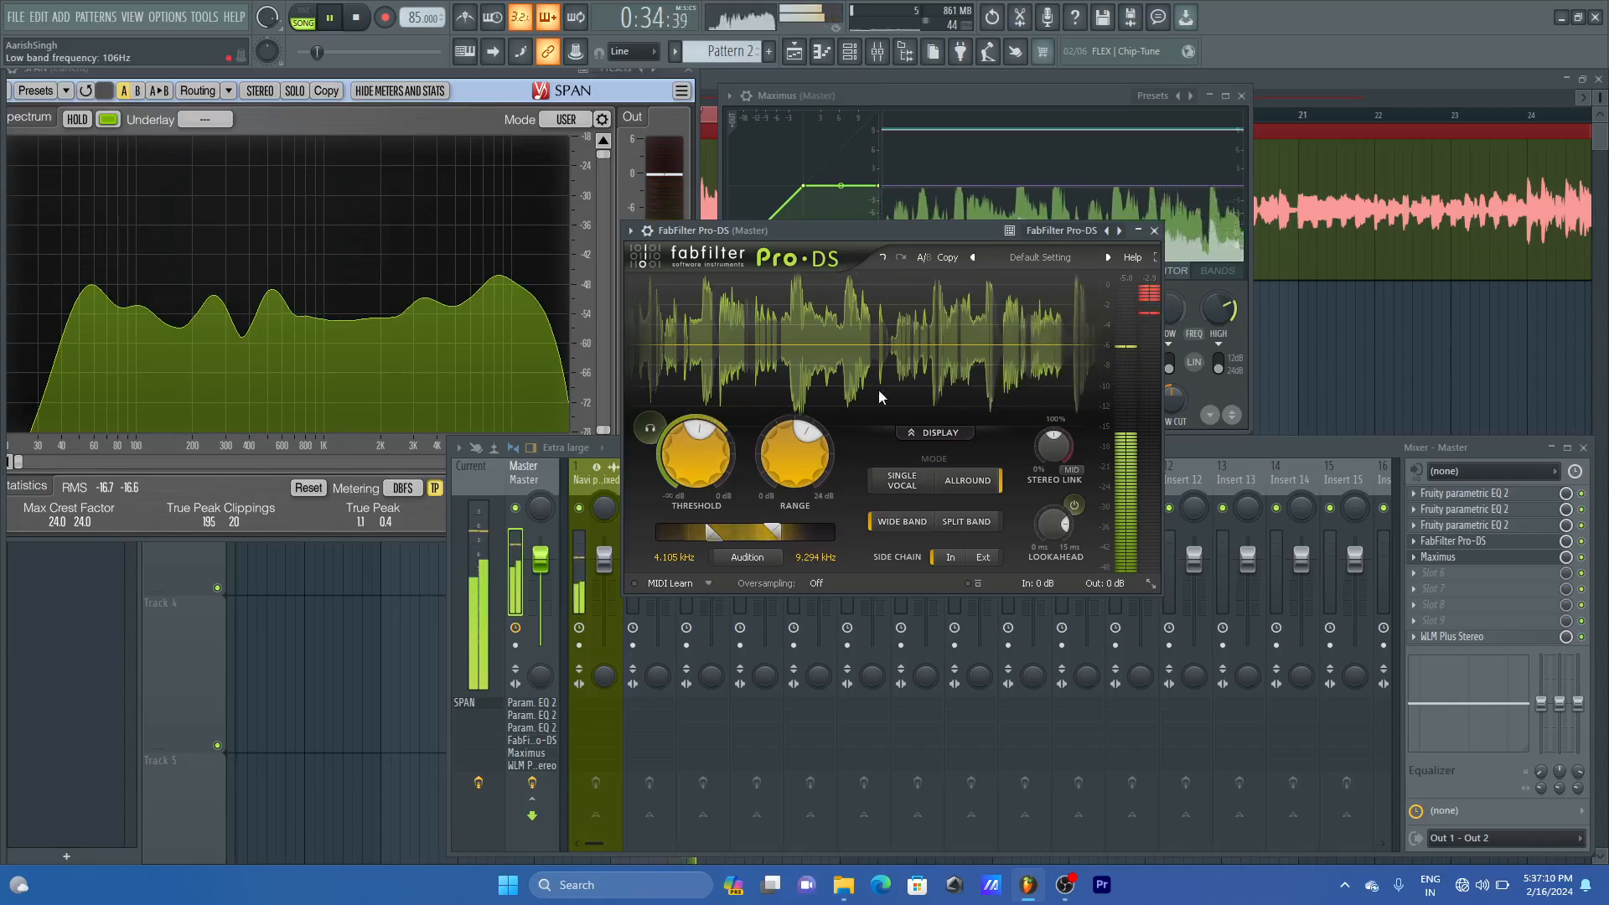
left_click_drag(704, 446, 709, 435)
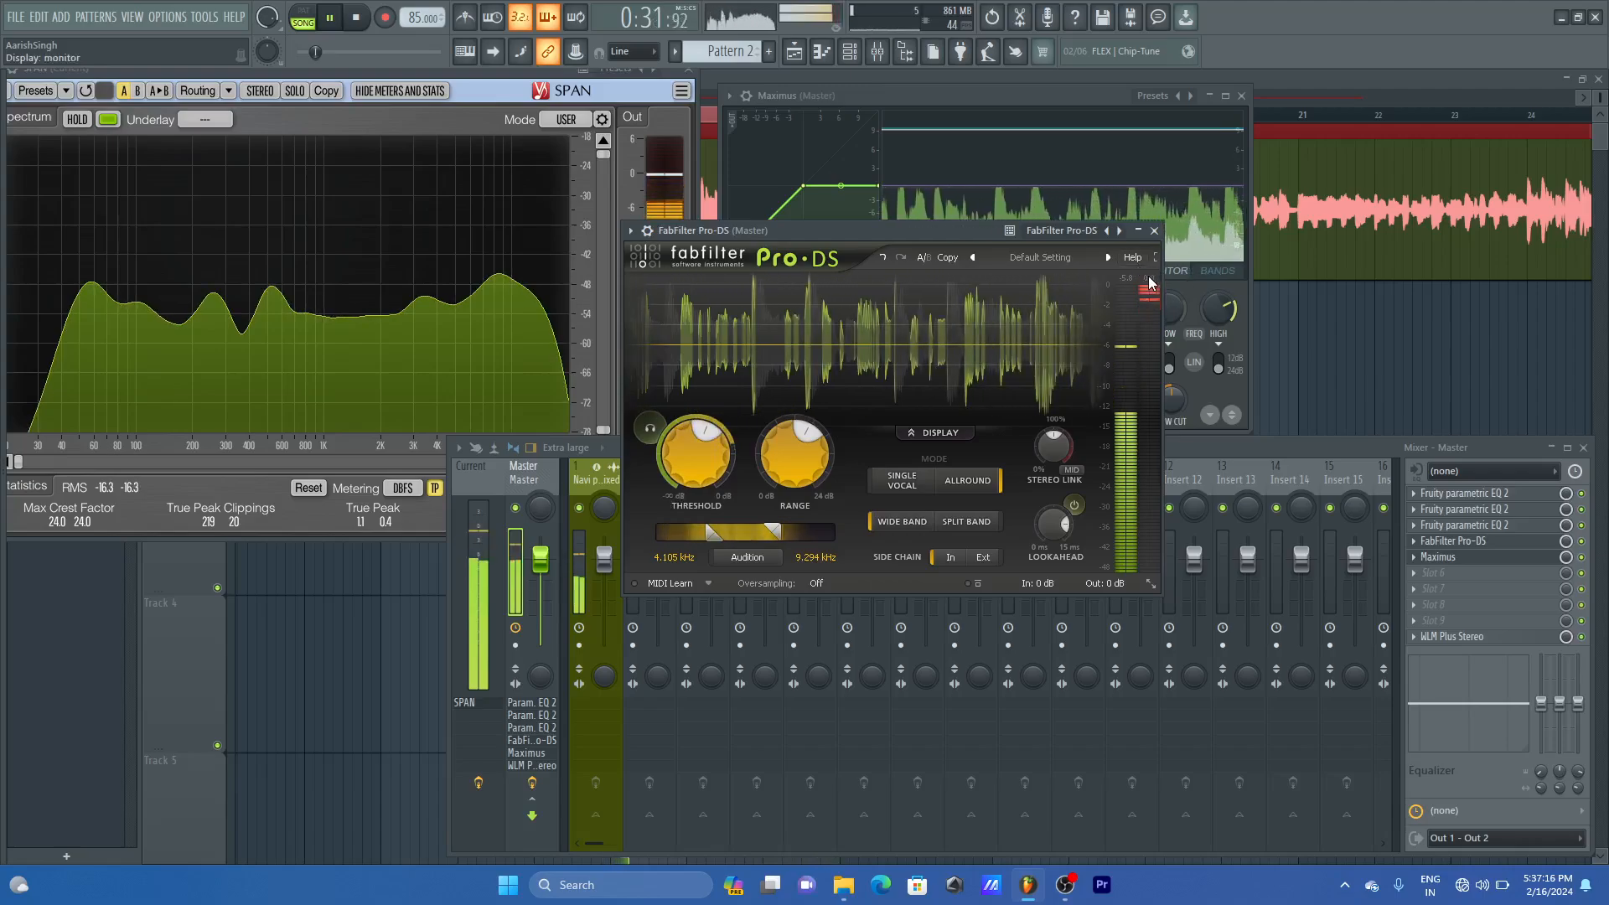
- Close Pro-DS, compare the section's playback with it bypassed, and enable it again
left_click(1154, 229)
key("space")
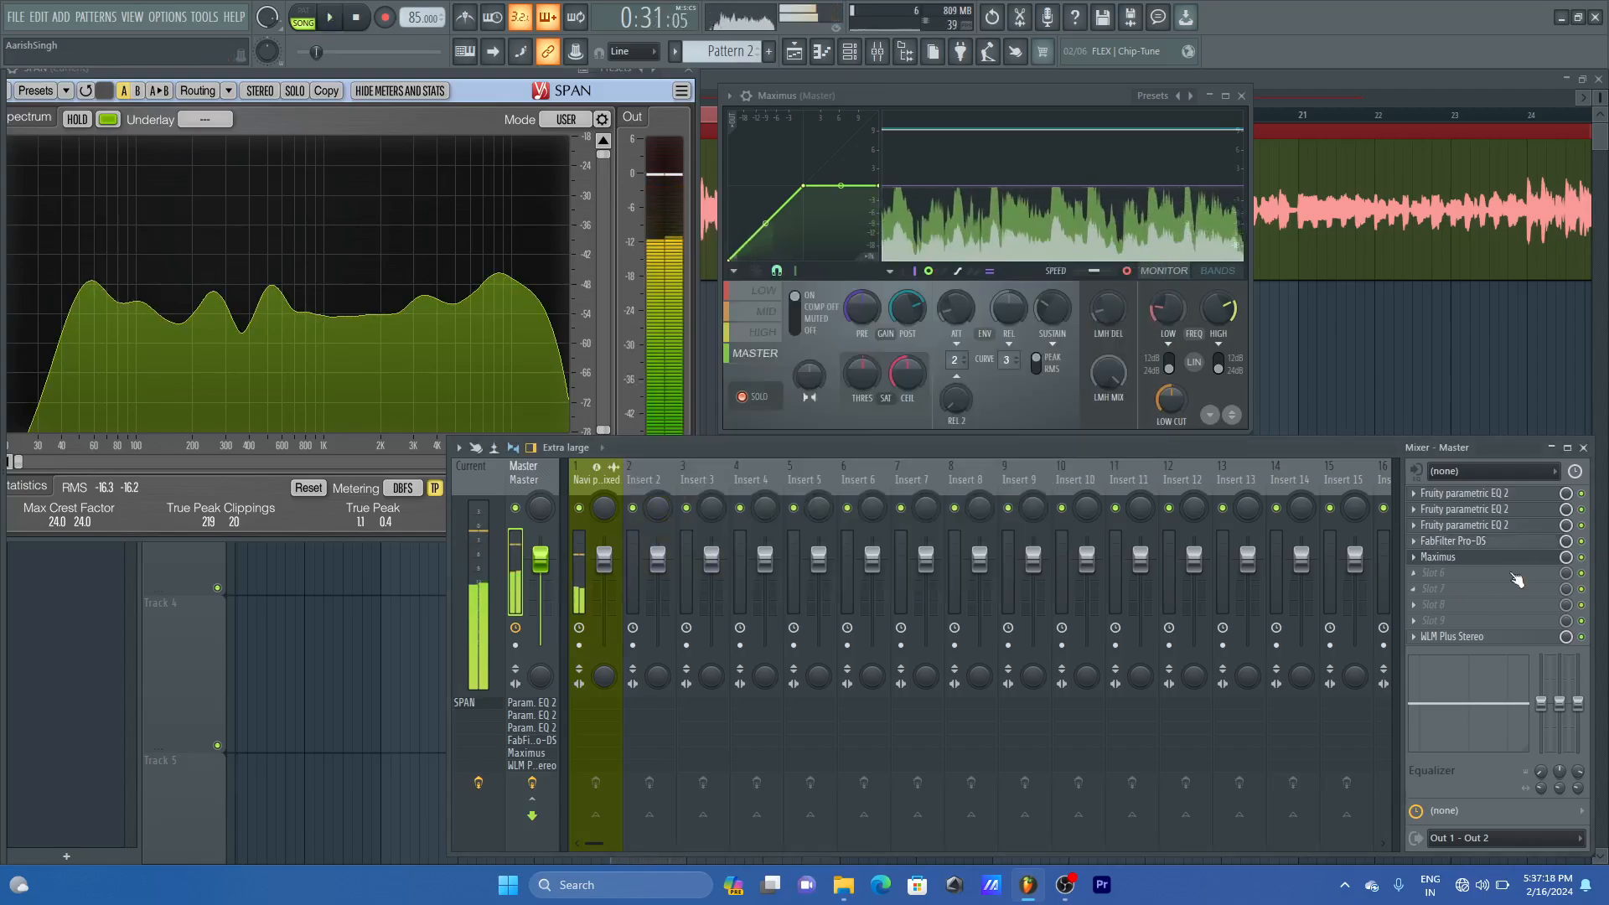
left_click(1582, 540)
key("space")
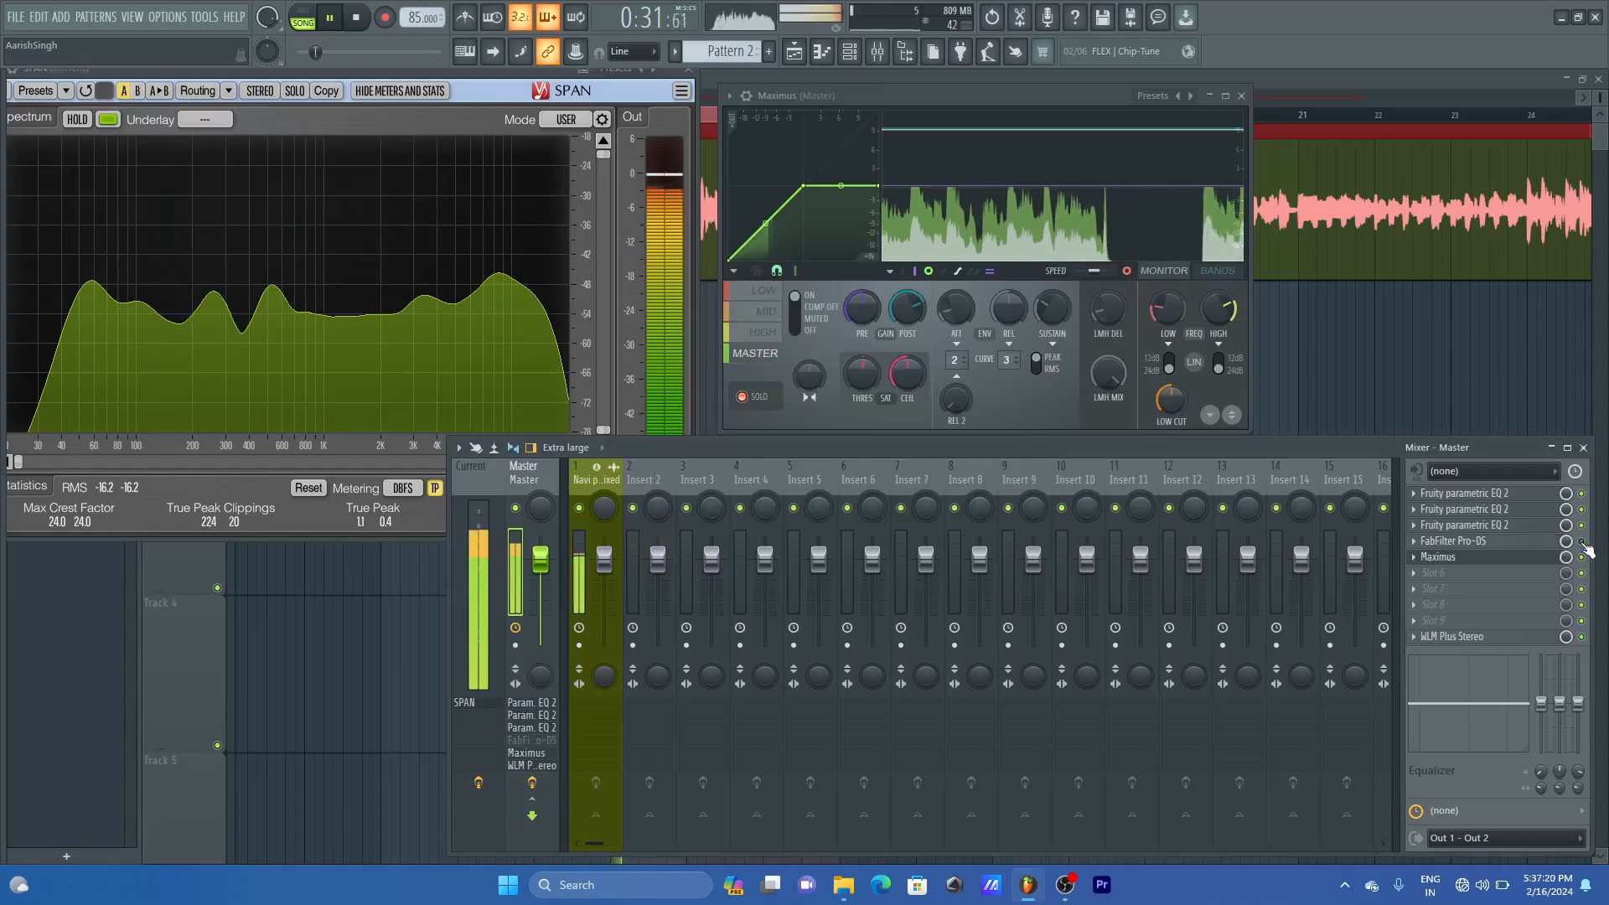
key("space")
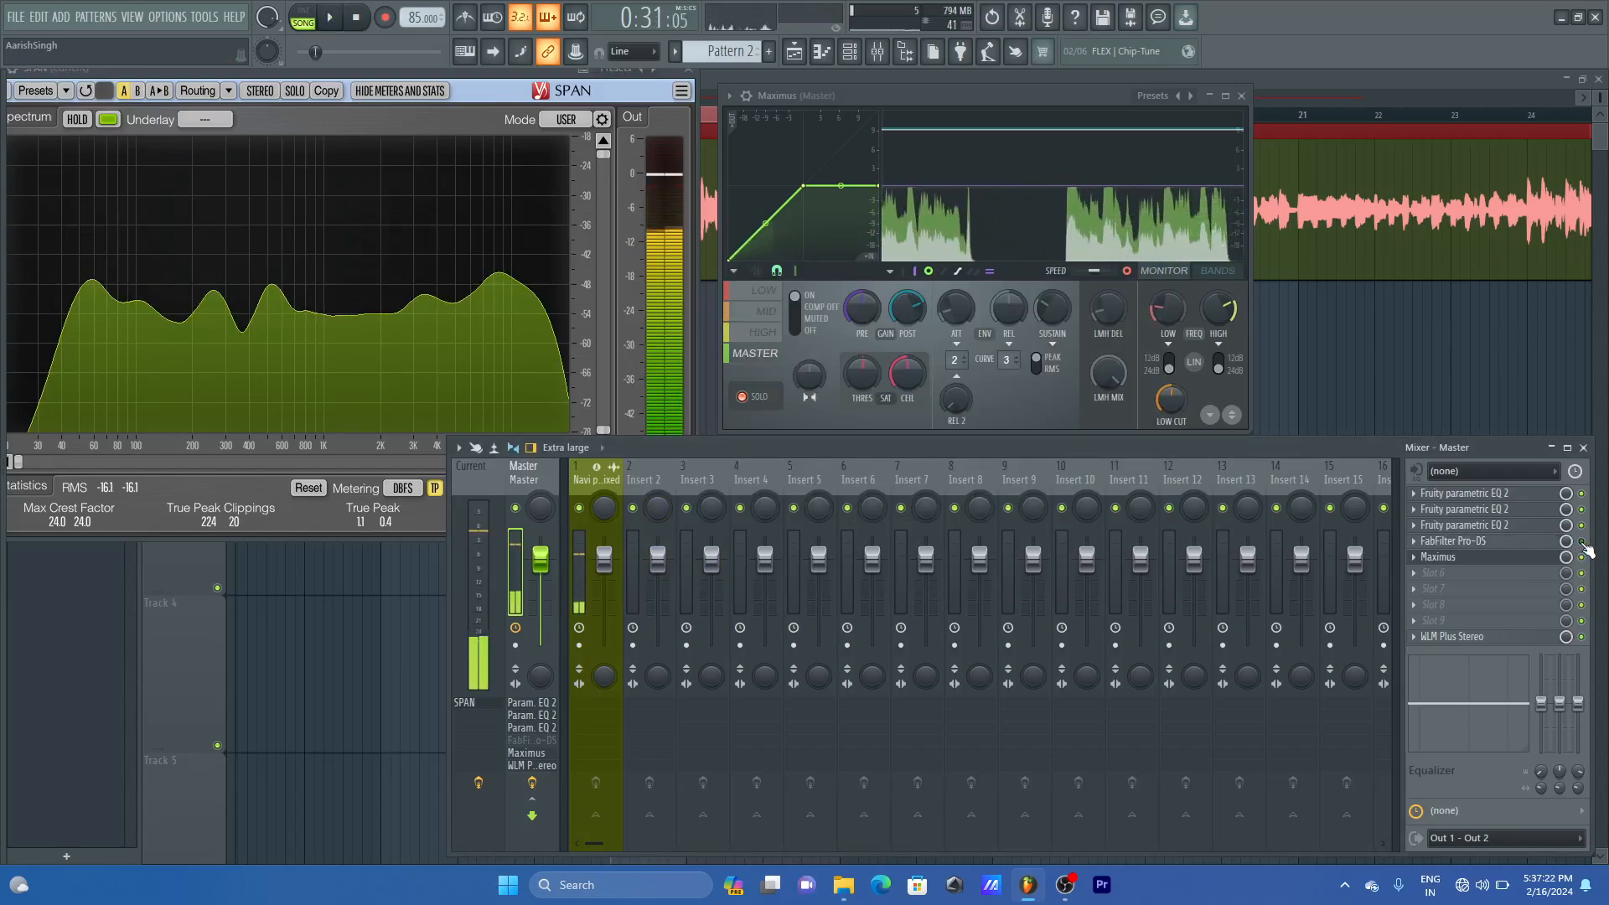
left_click(1582, 541)
- Reopen Pro-DS and widen its detection band from 2 kHz up to the low-pass Off position
left_click(1454, 540)
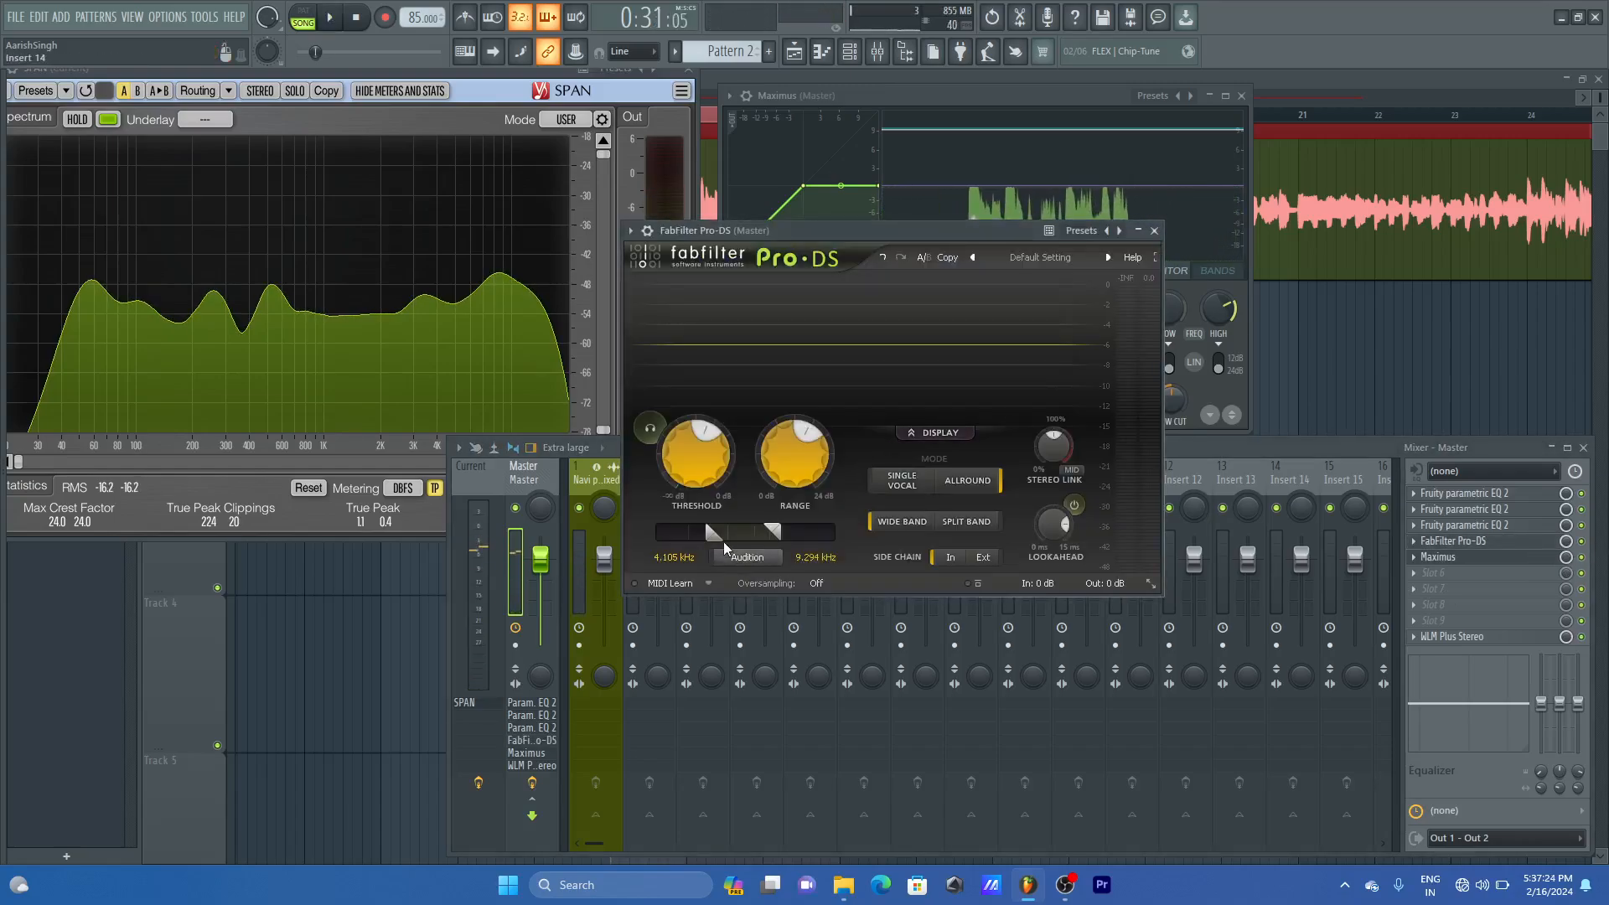
left_click_drag(714, 535, 637, 553)
left_click_drag(773, 534, 844, 537)
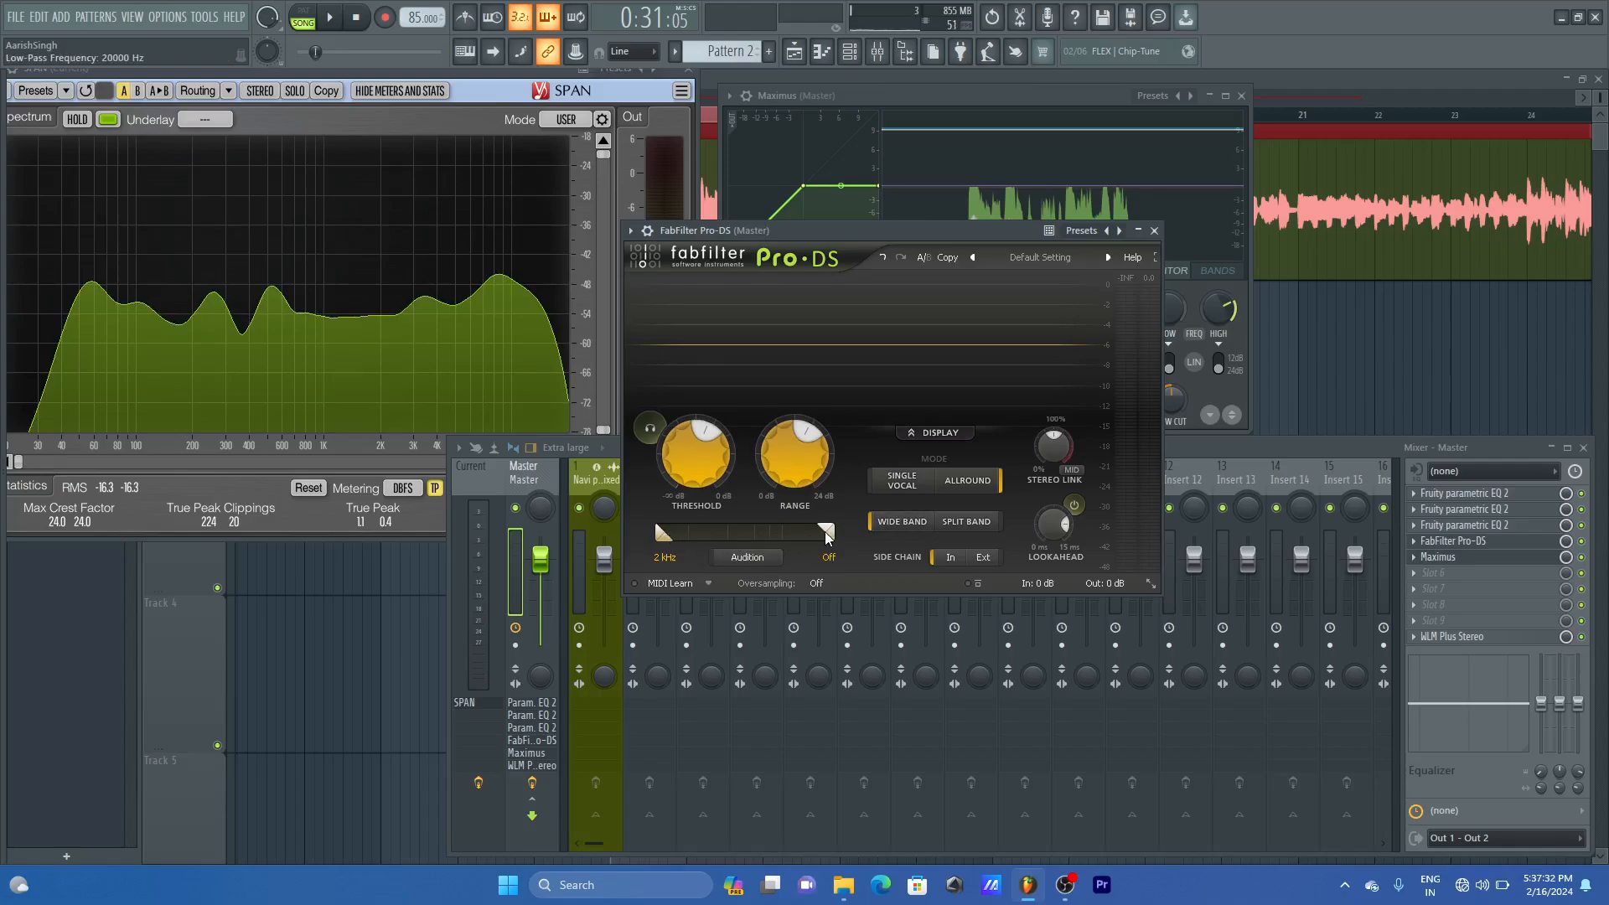
- Listen to the looped section with the widened Pro-DS detection band and close the Pro-DS window
key("space")
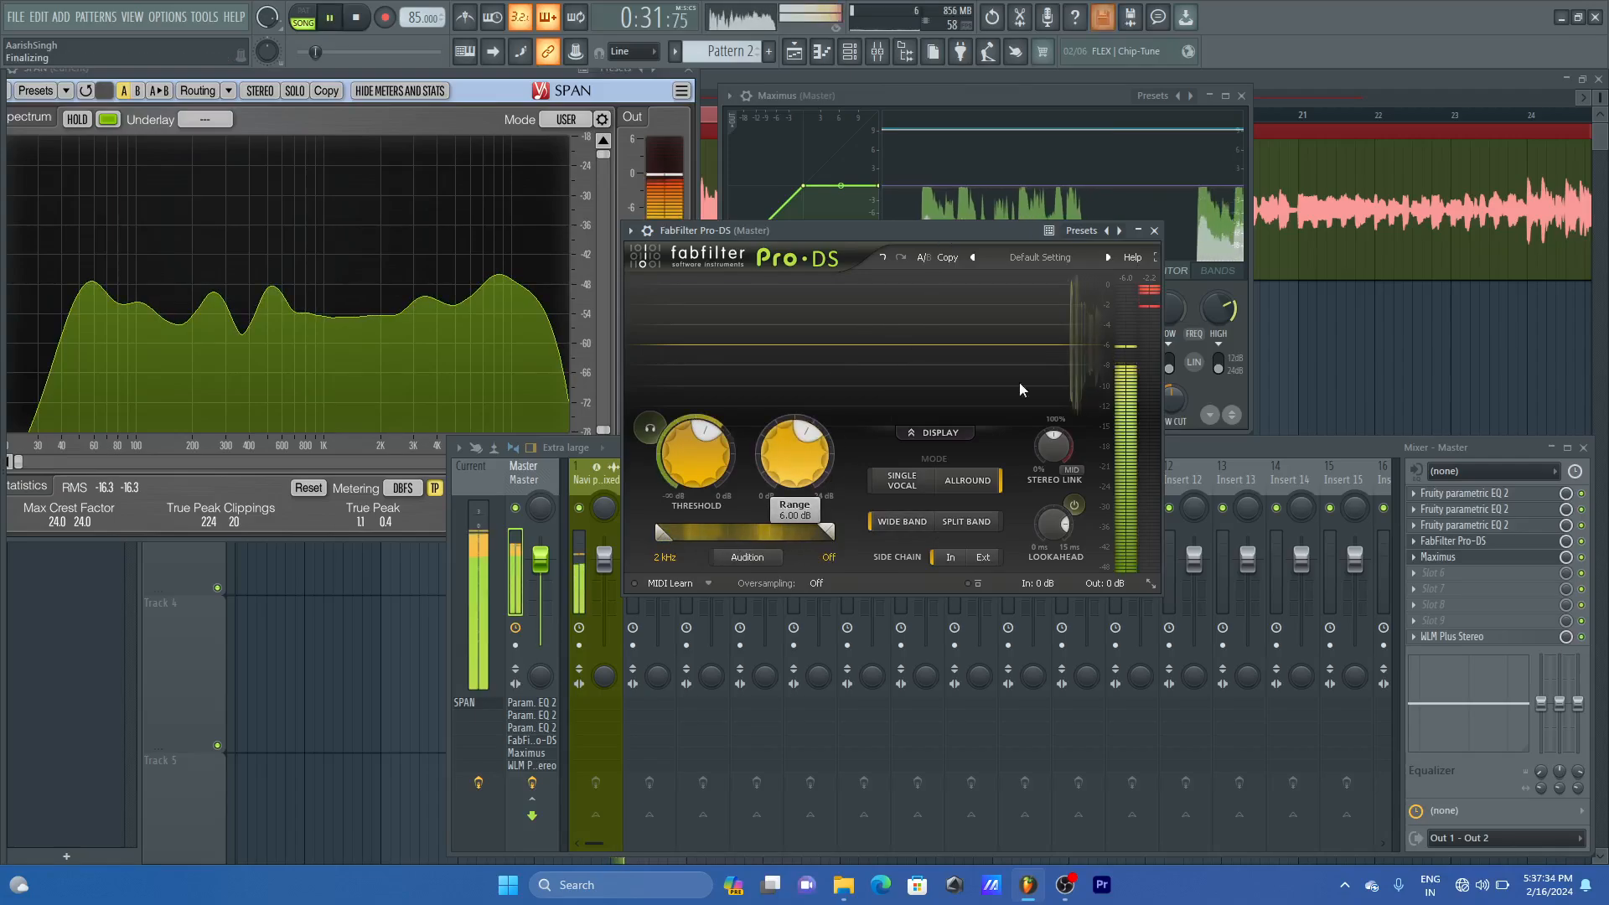
left_click(1155, 233)
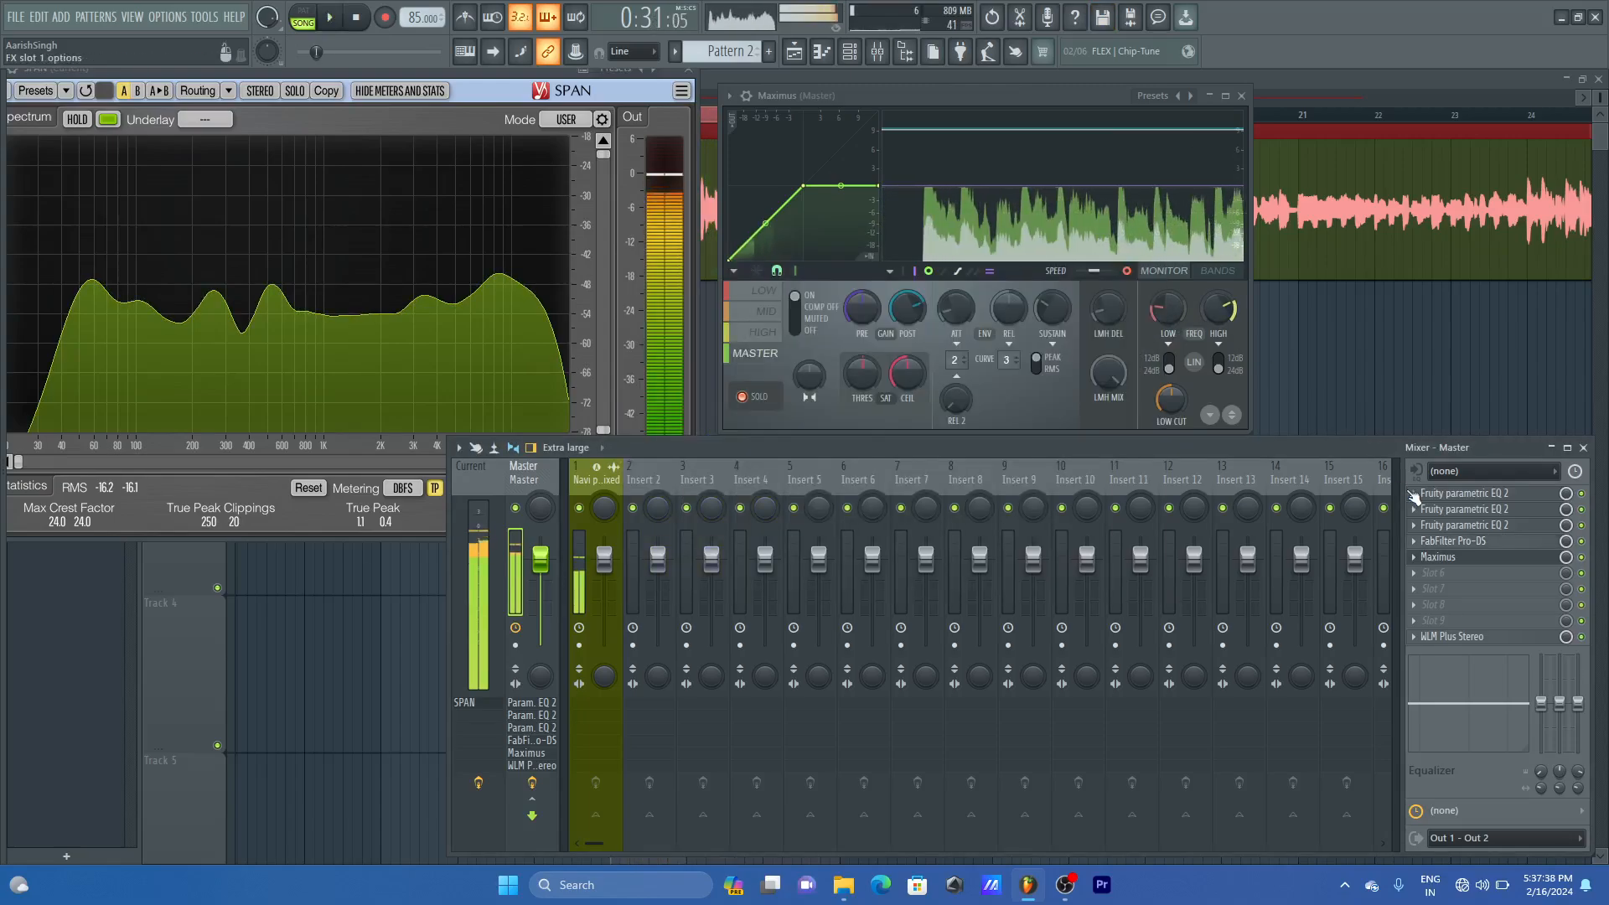
key("space")
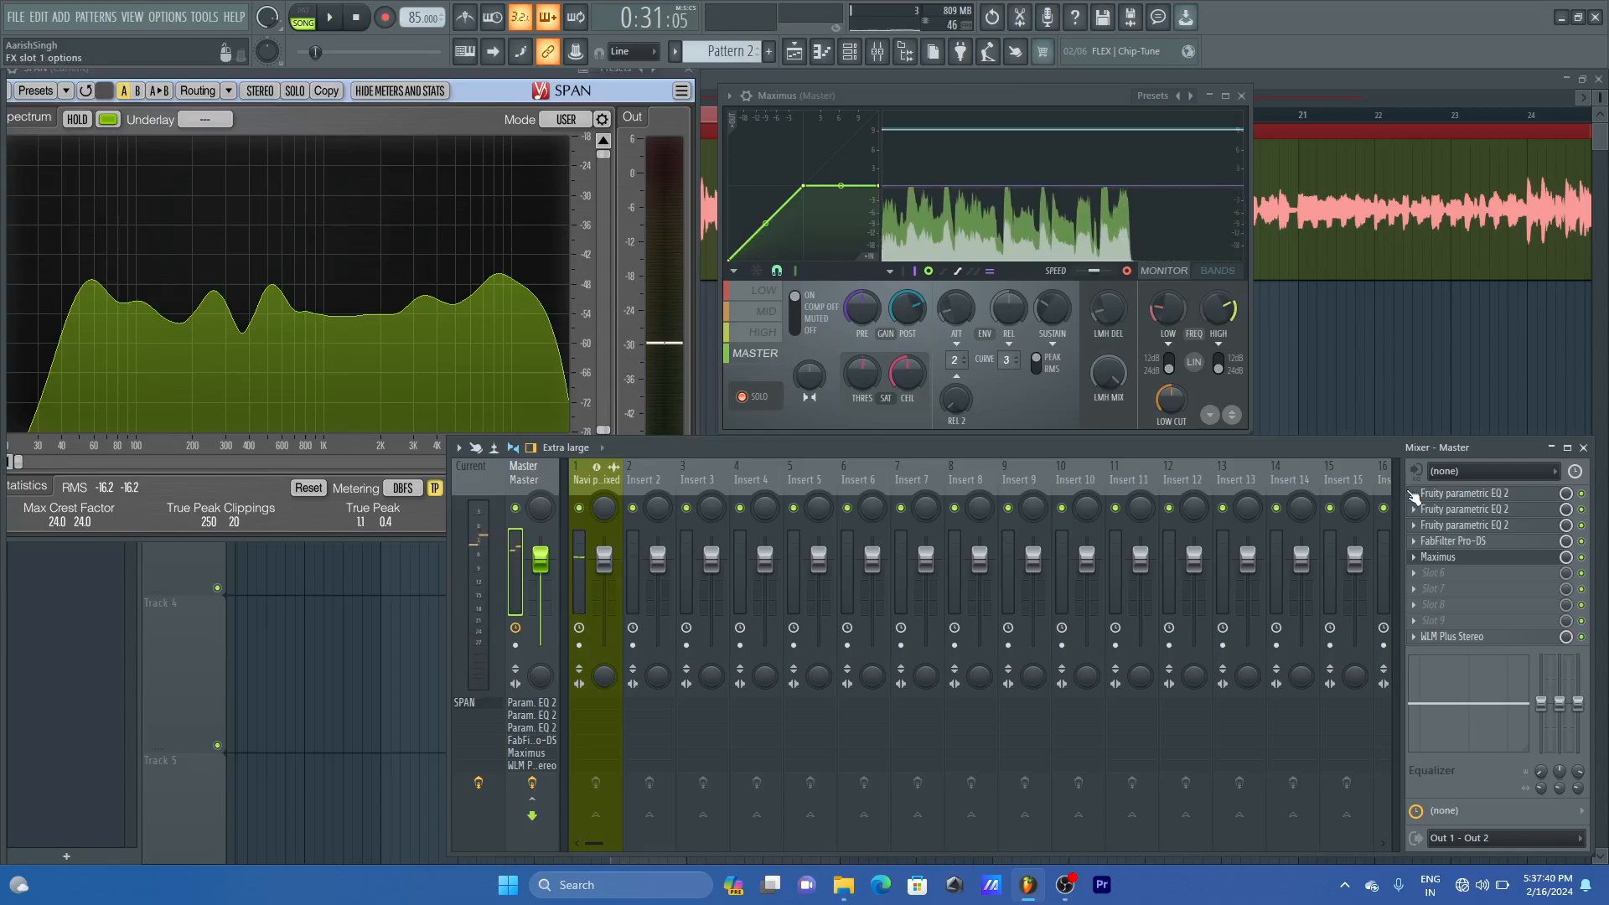
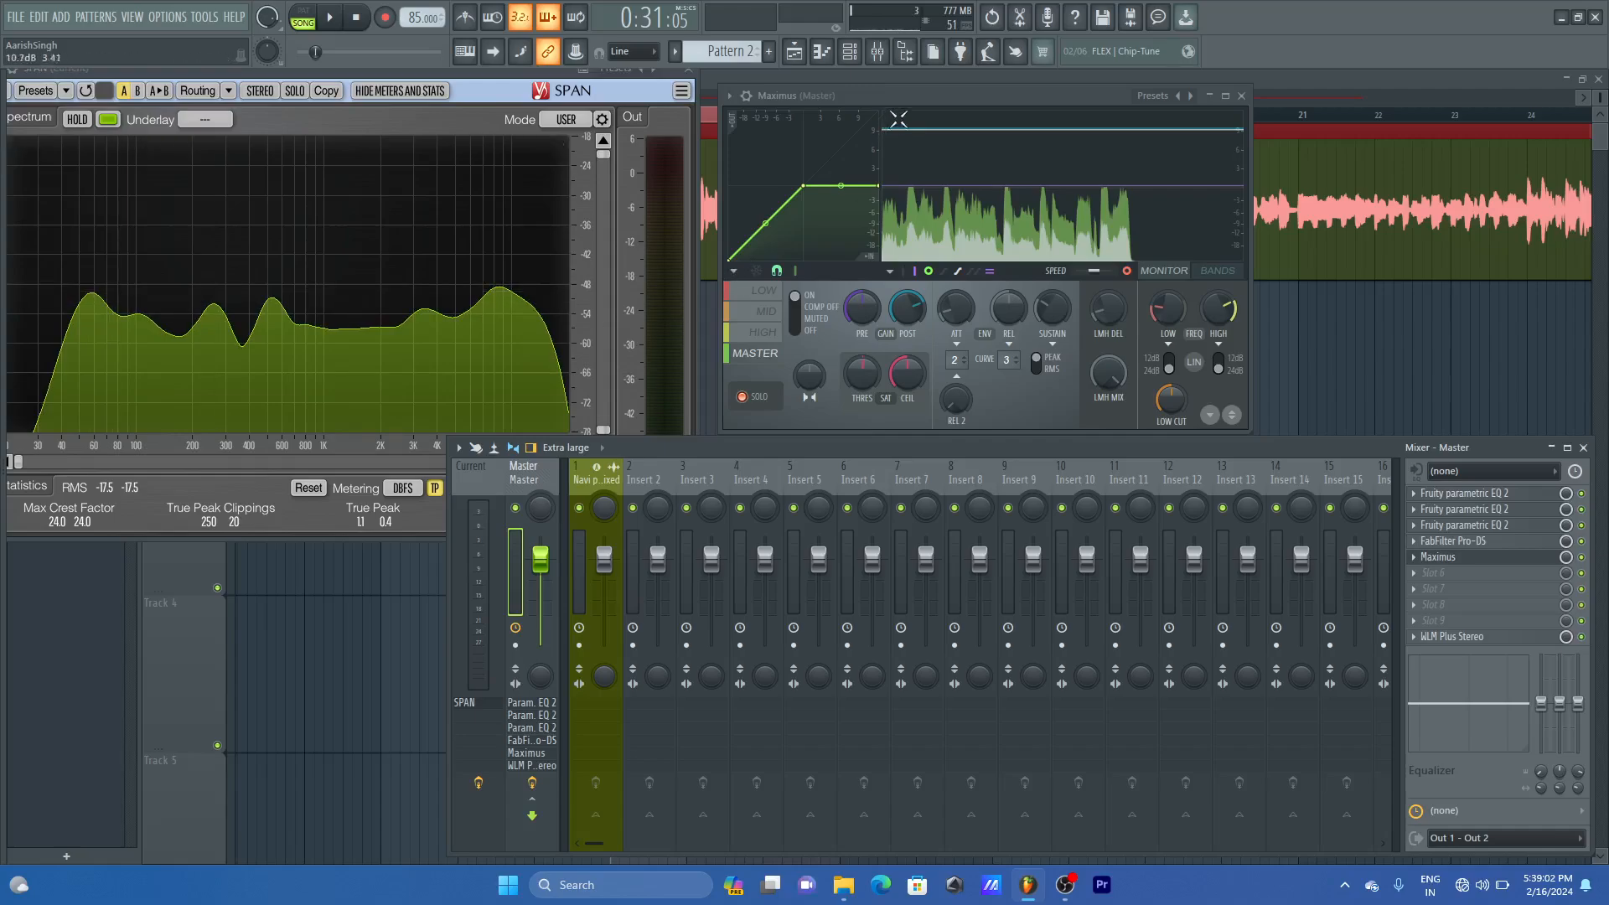
- Inspect the Maximus high and master bands, play the section while watching the SPAN spectrum, and close SPAN
left_click(761, 334)
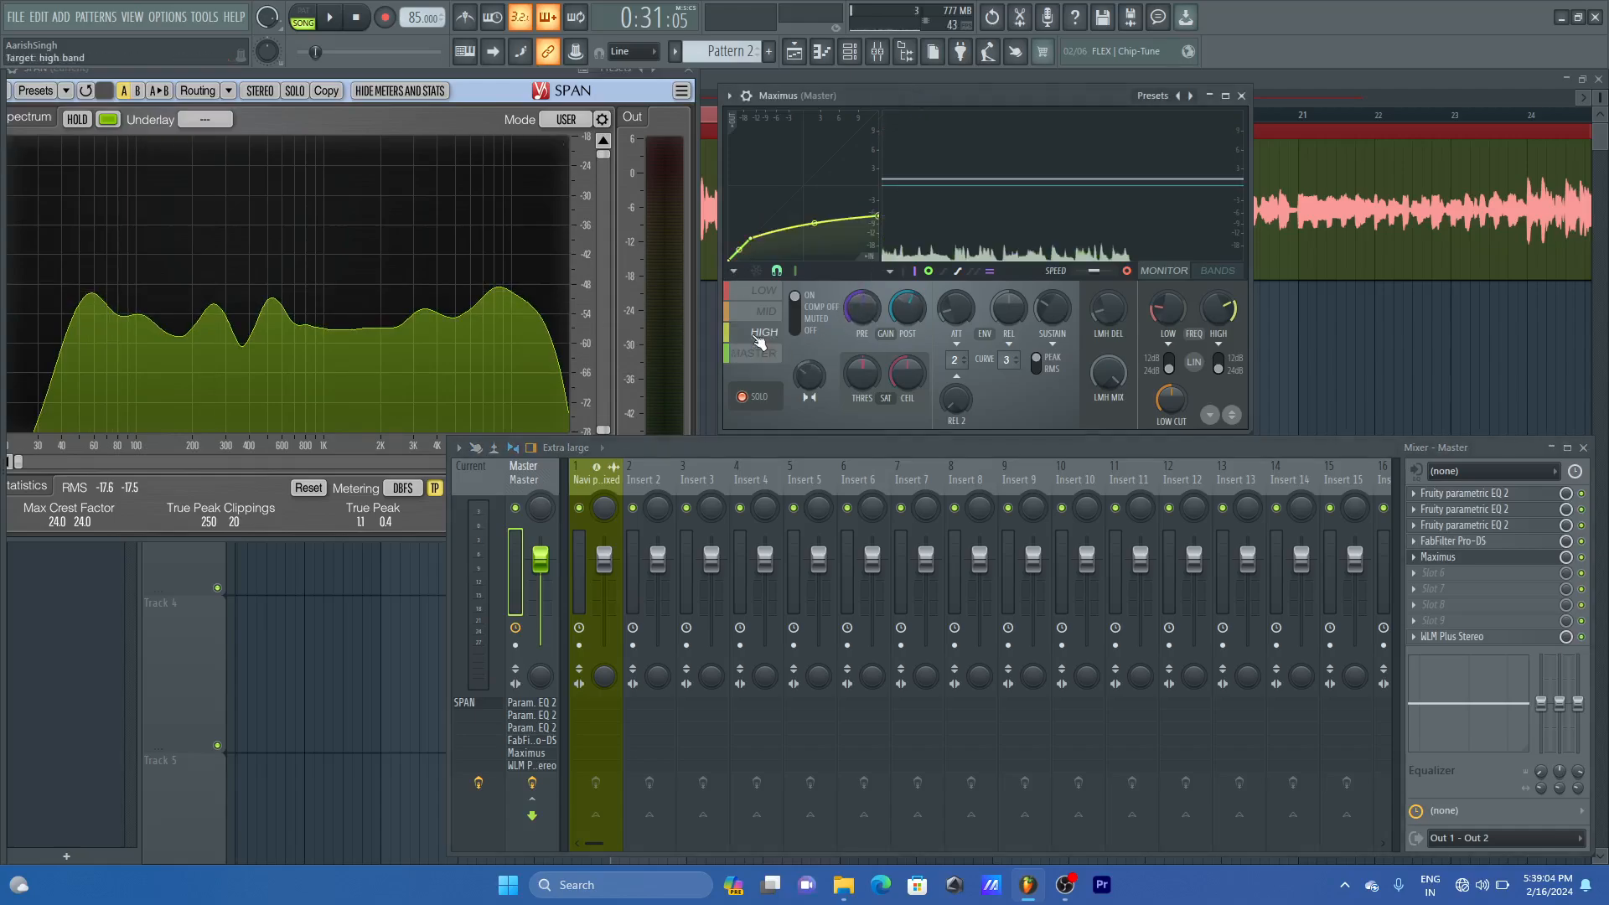
right_click(861, 309)
left_click(872, 313)
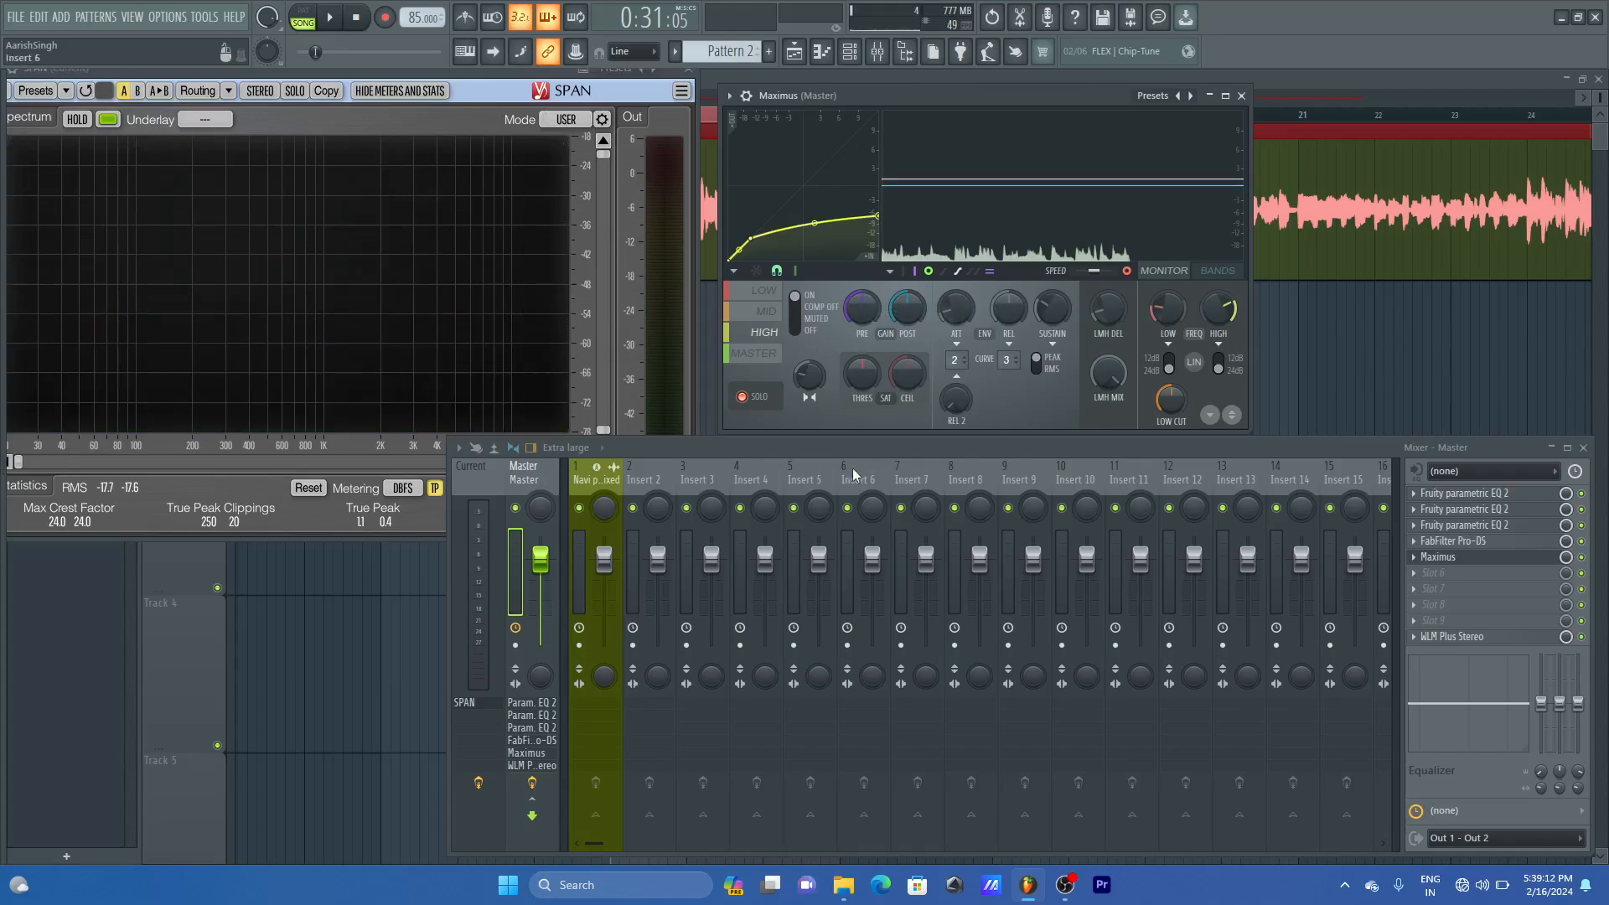
key("space")
left_click(754, 353)
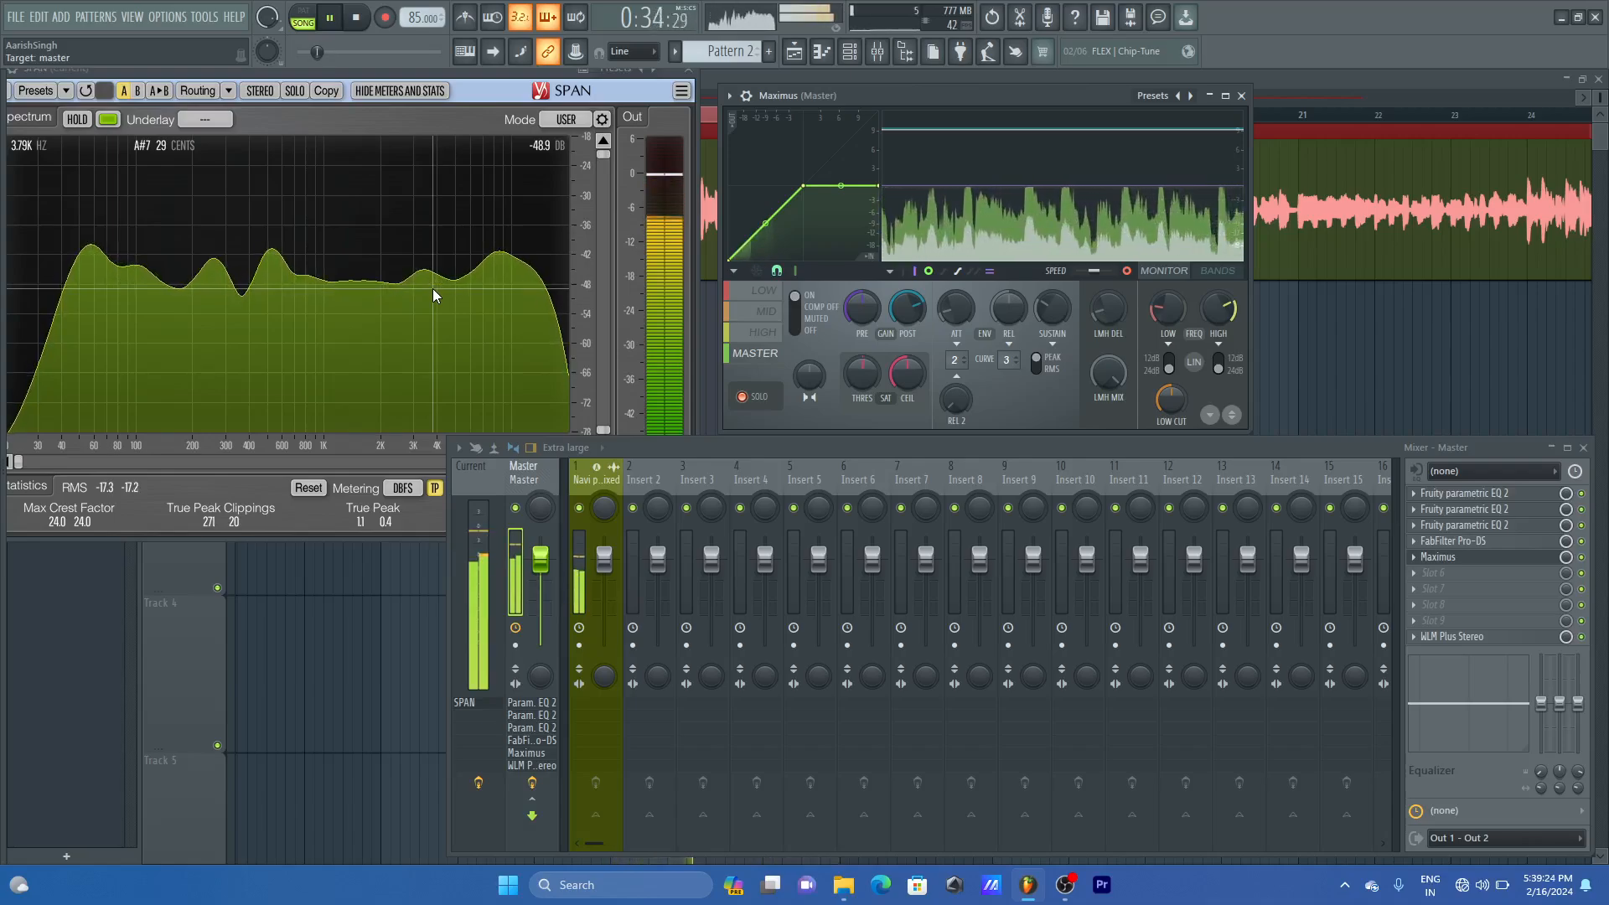
key("space")
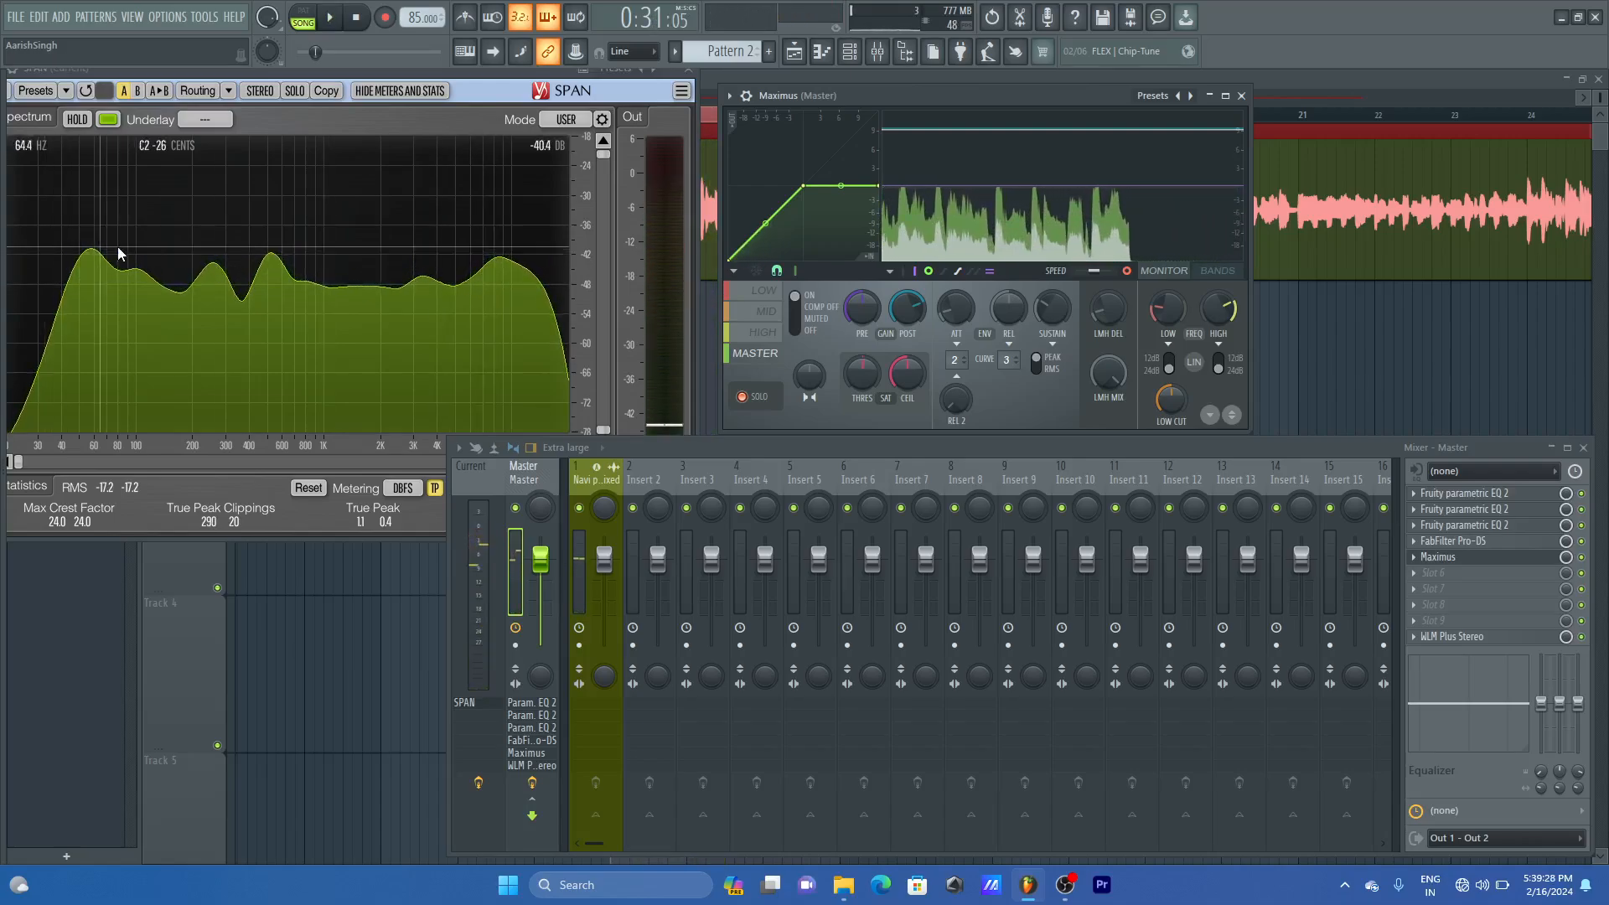
left_click(689, 69)
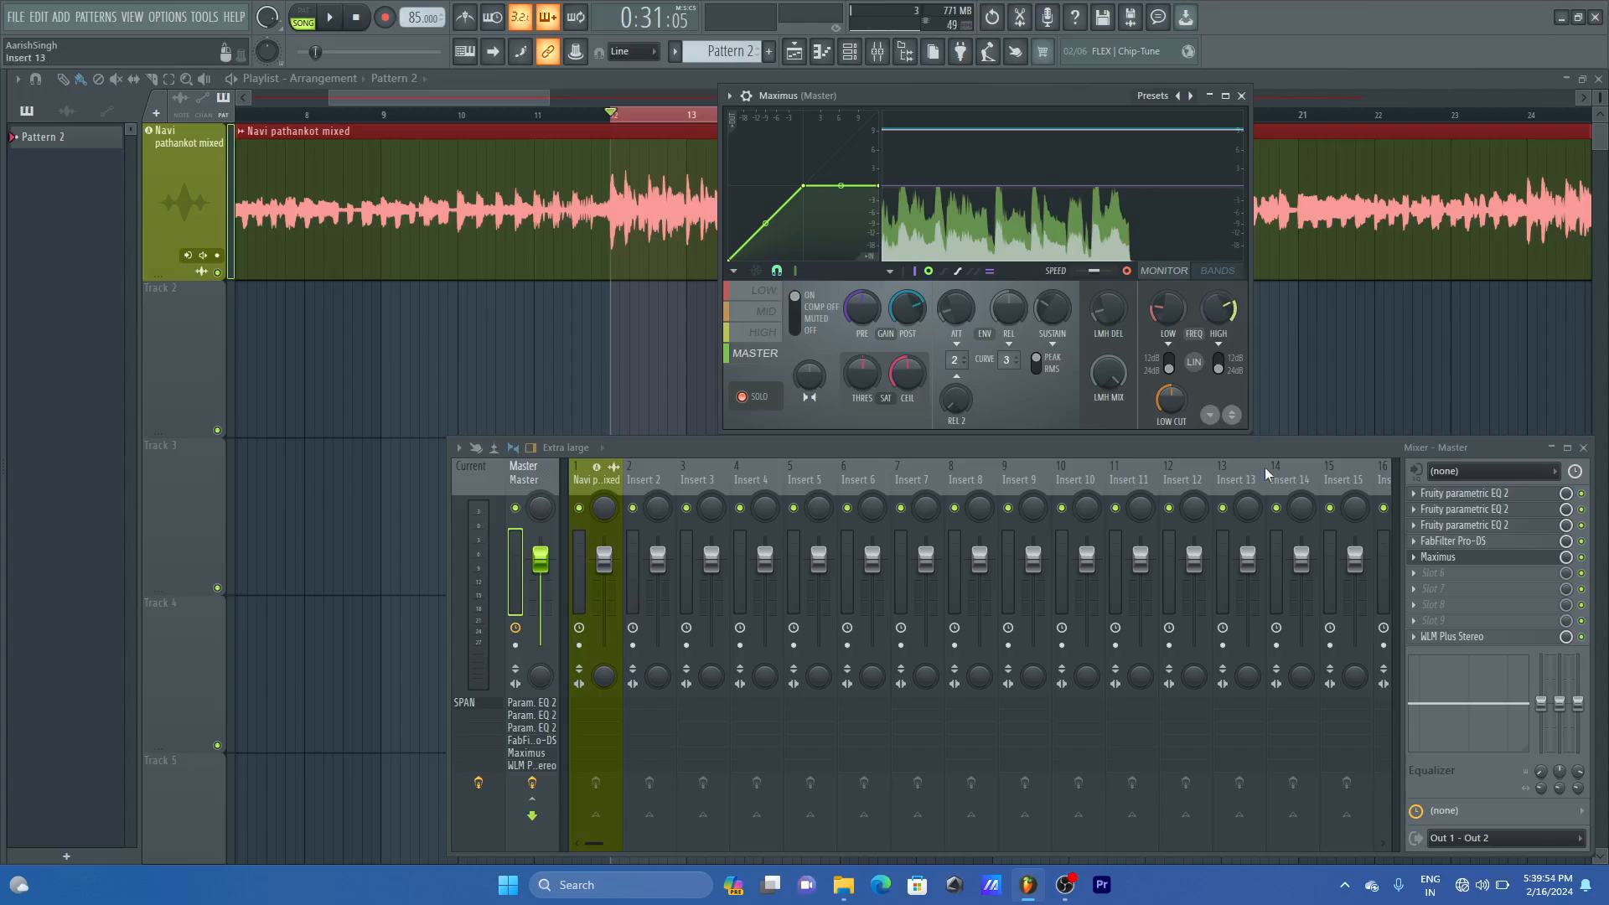
- Review the curves of the master channel's three Fruity parametric EQ 2 instances, opening and closing each one
left_click(1496, 560)
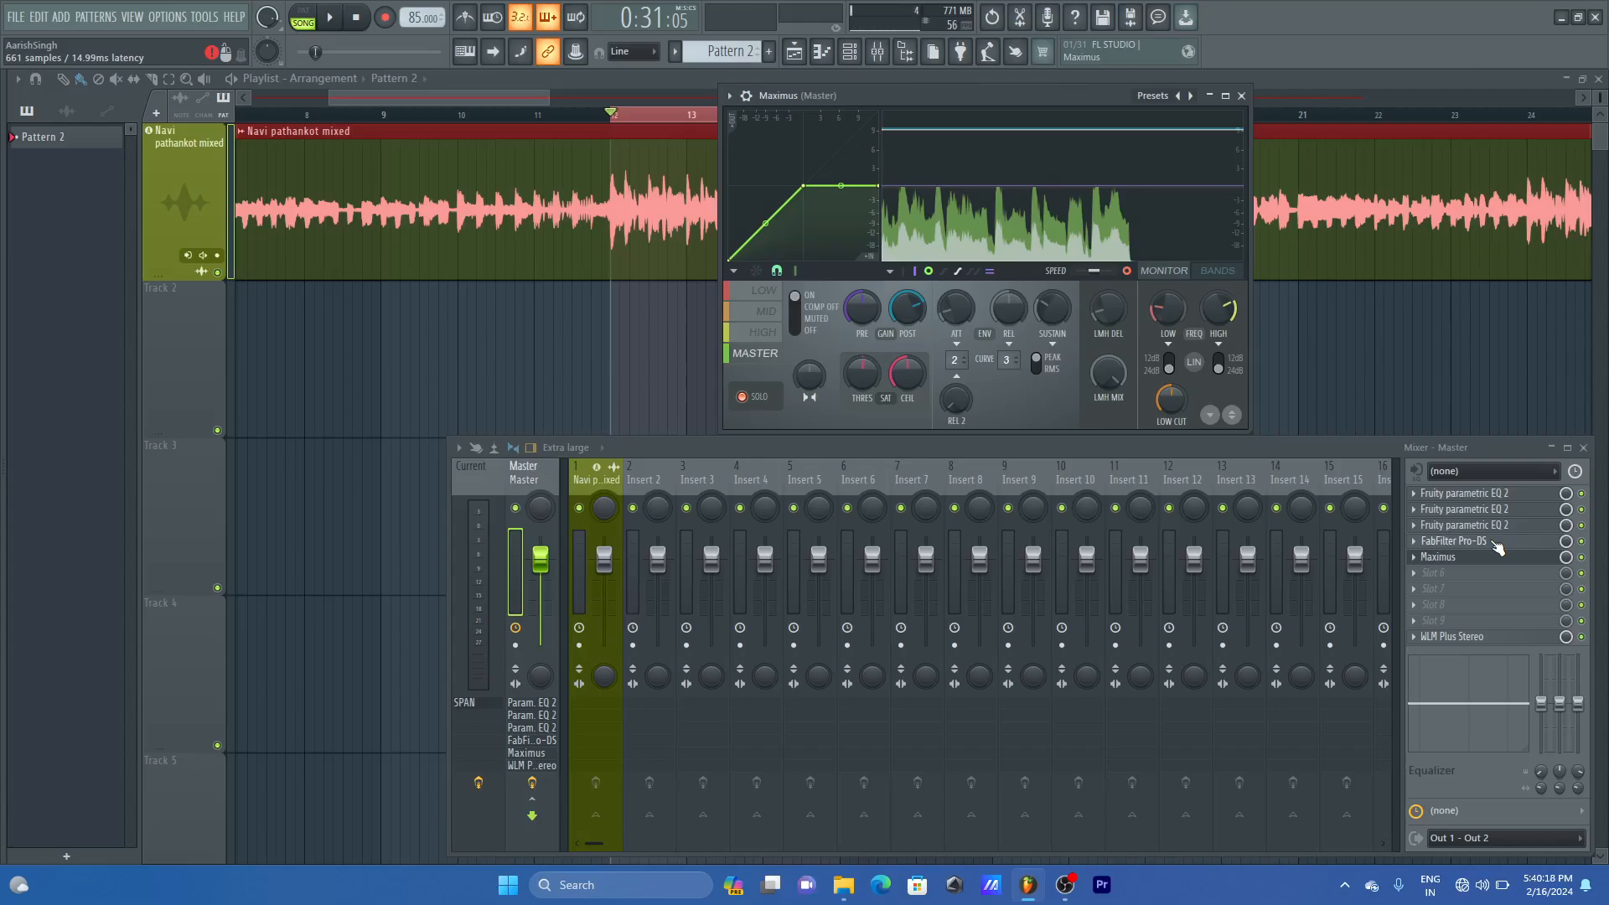
left_click(1491, 498)
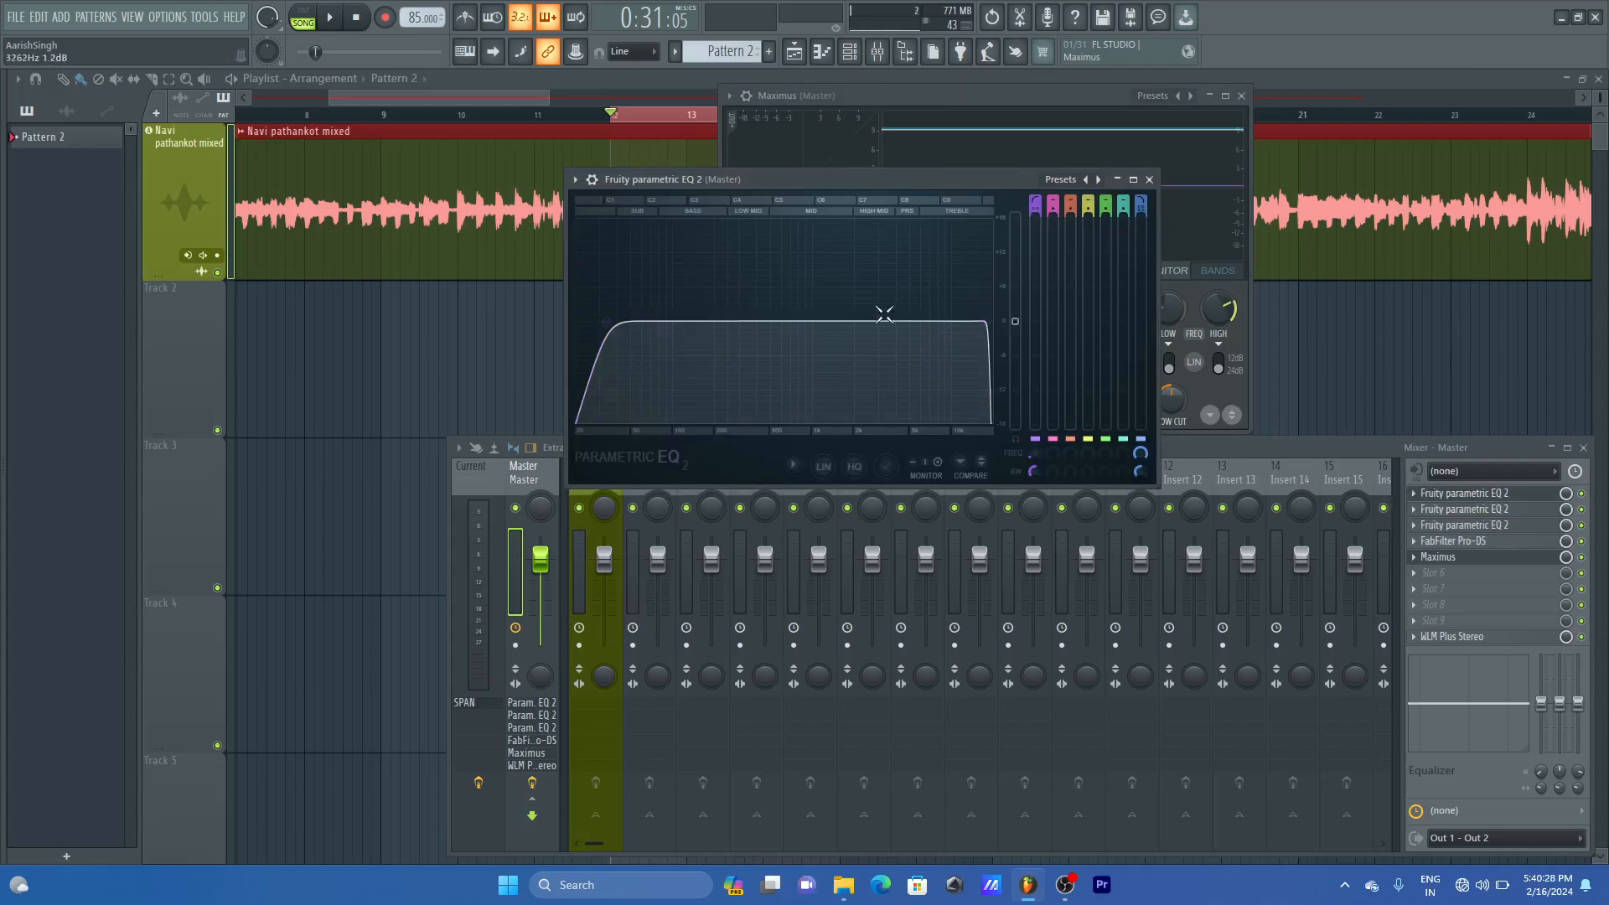
left_click(1500, 508)
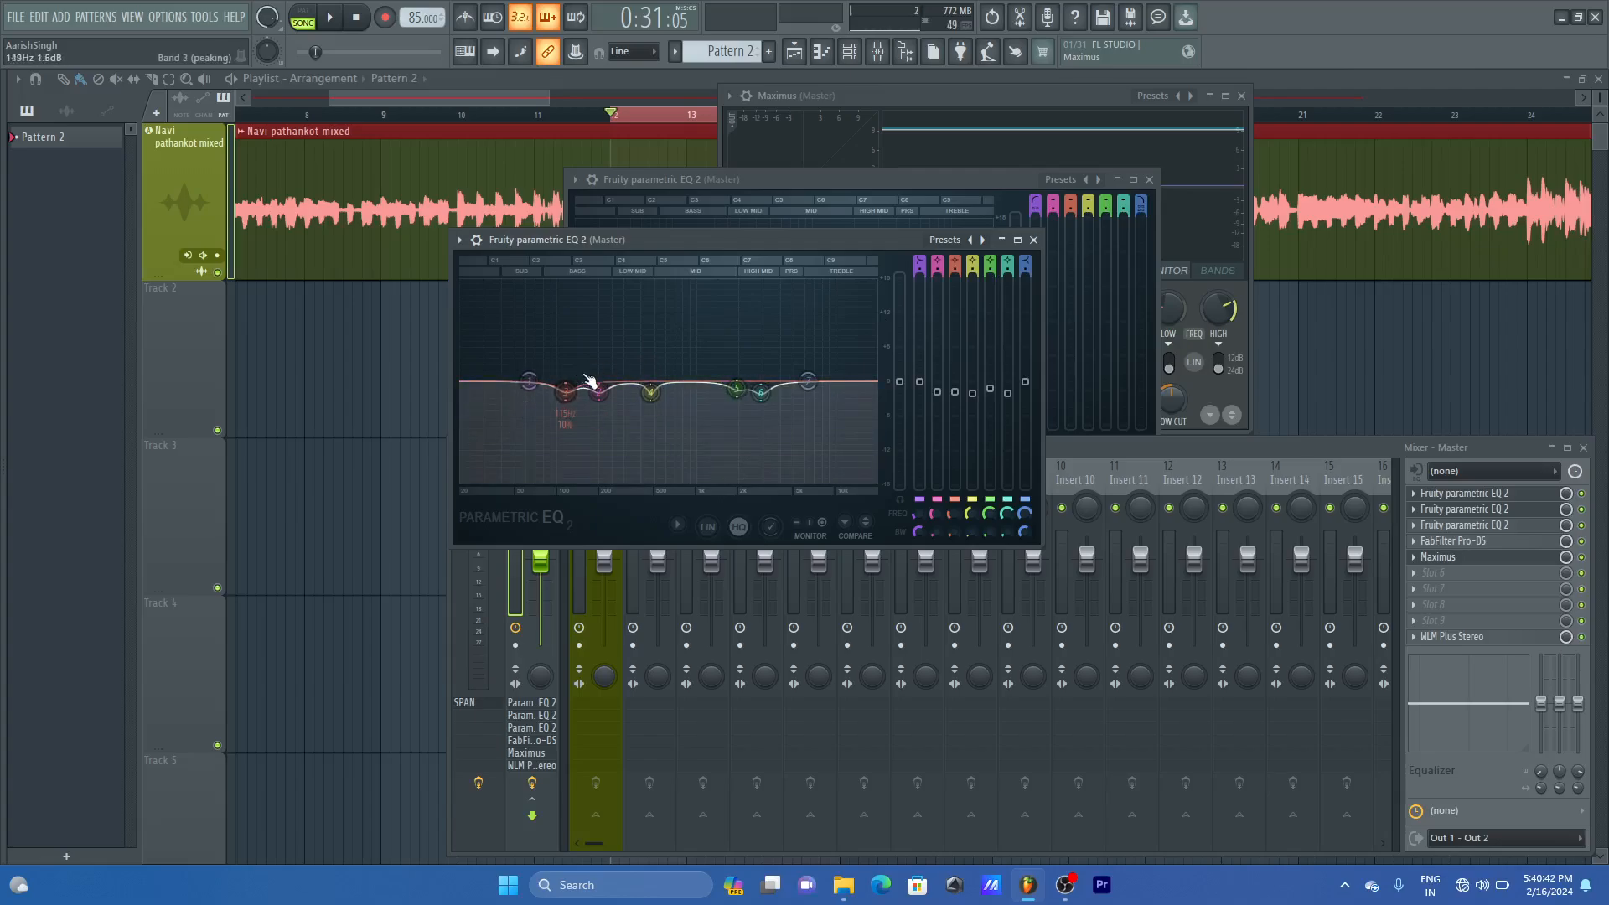
left_click(1034, 240)
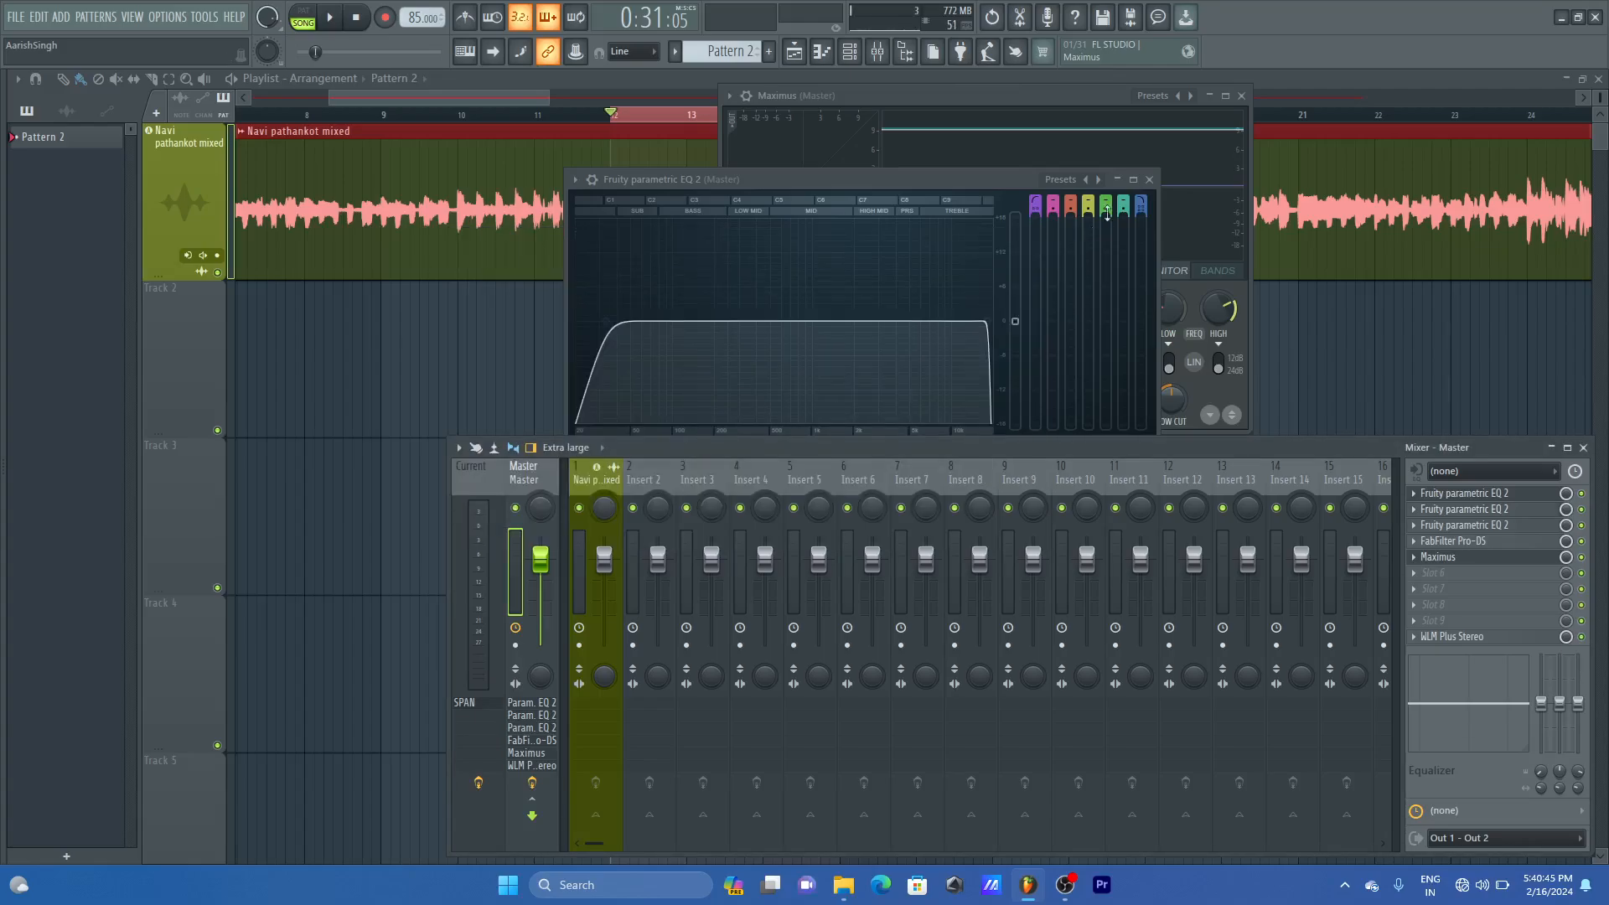
left_click(1149, 179)
left_click(1482, 526)
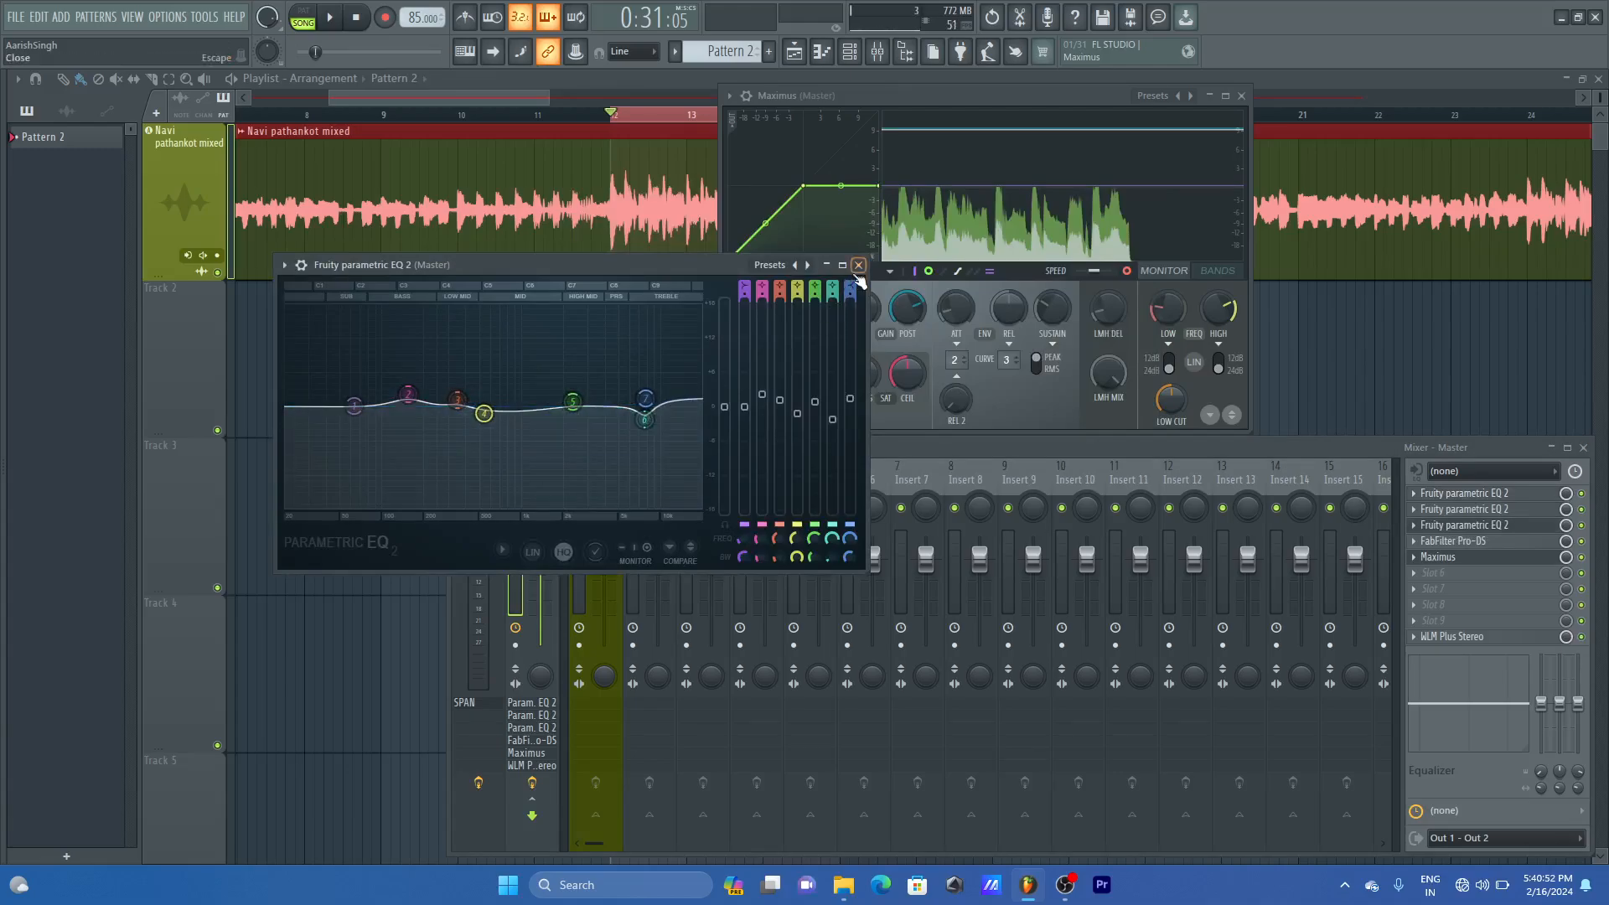
left_click(858, 266)
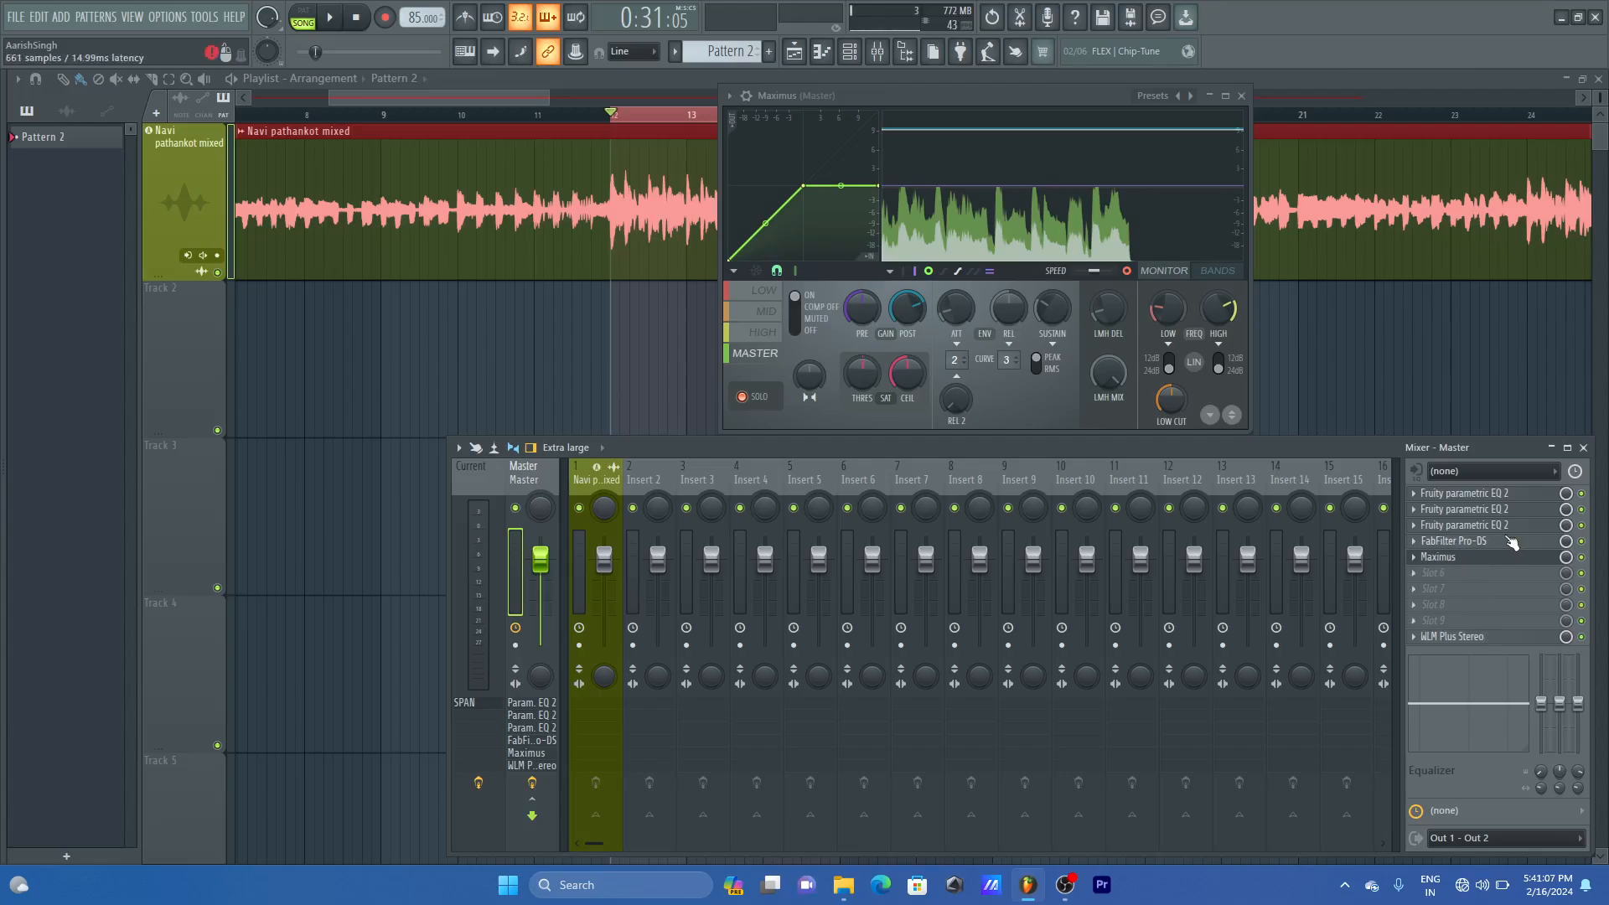
- Reopen Maximus on the master channel and compare the compression curves of its low, mid and high bands
left_click(1473, 557)
left_click(1473, 557)
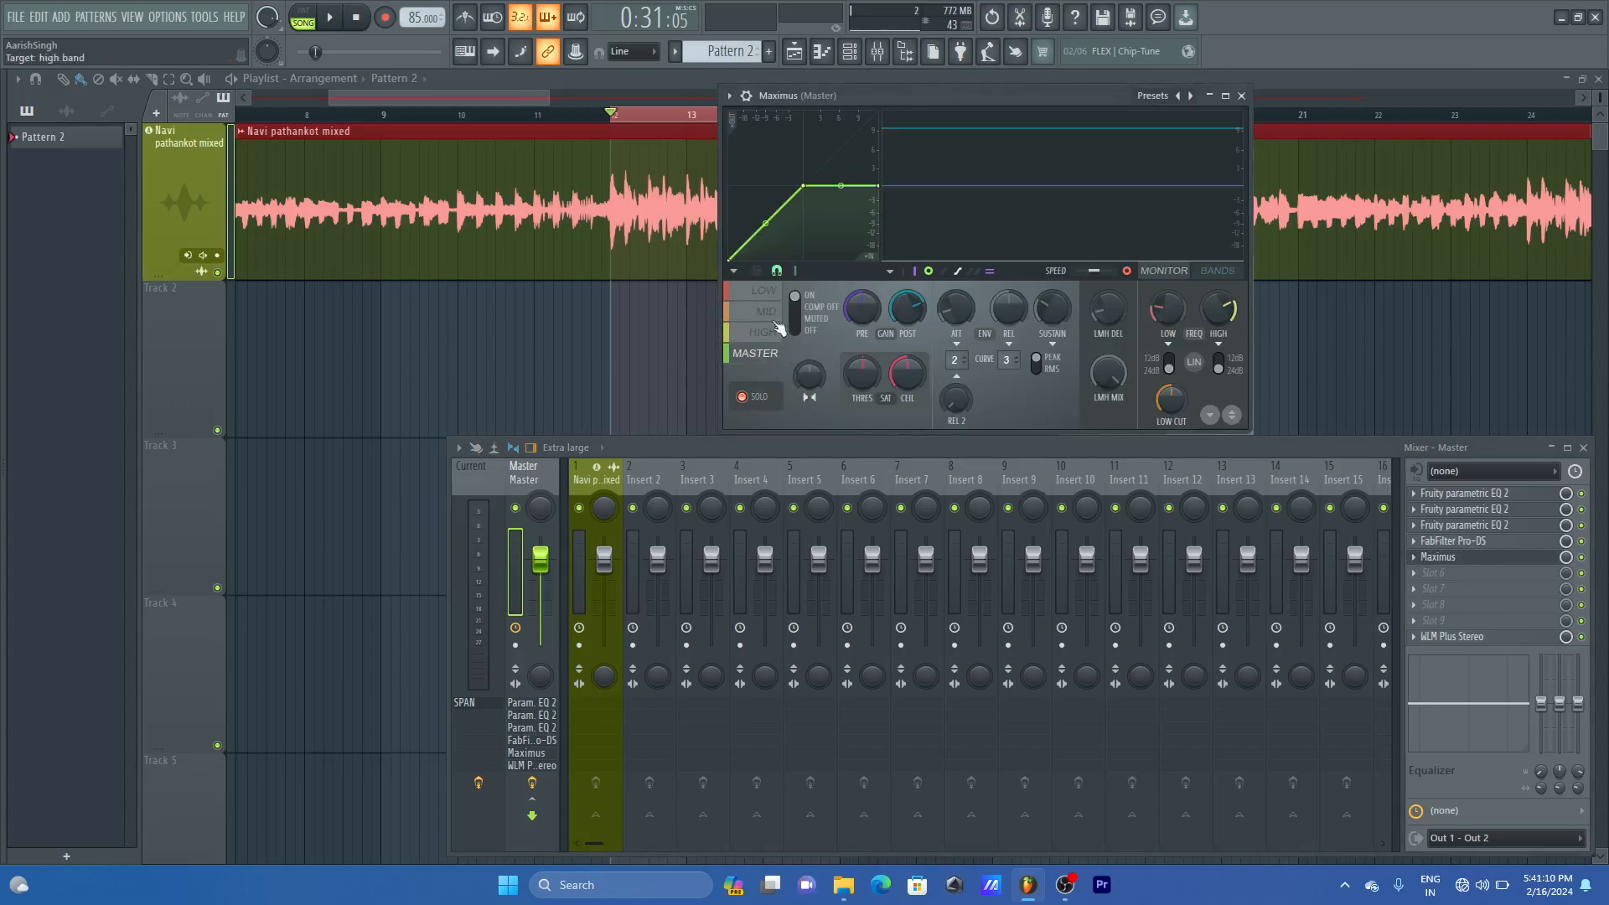
left_click(759, 293)
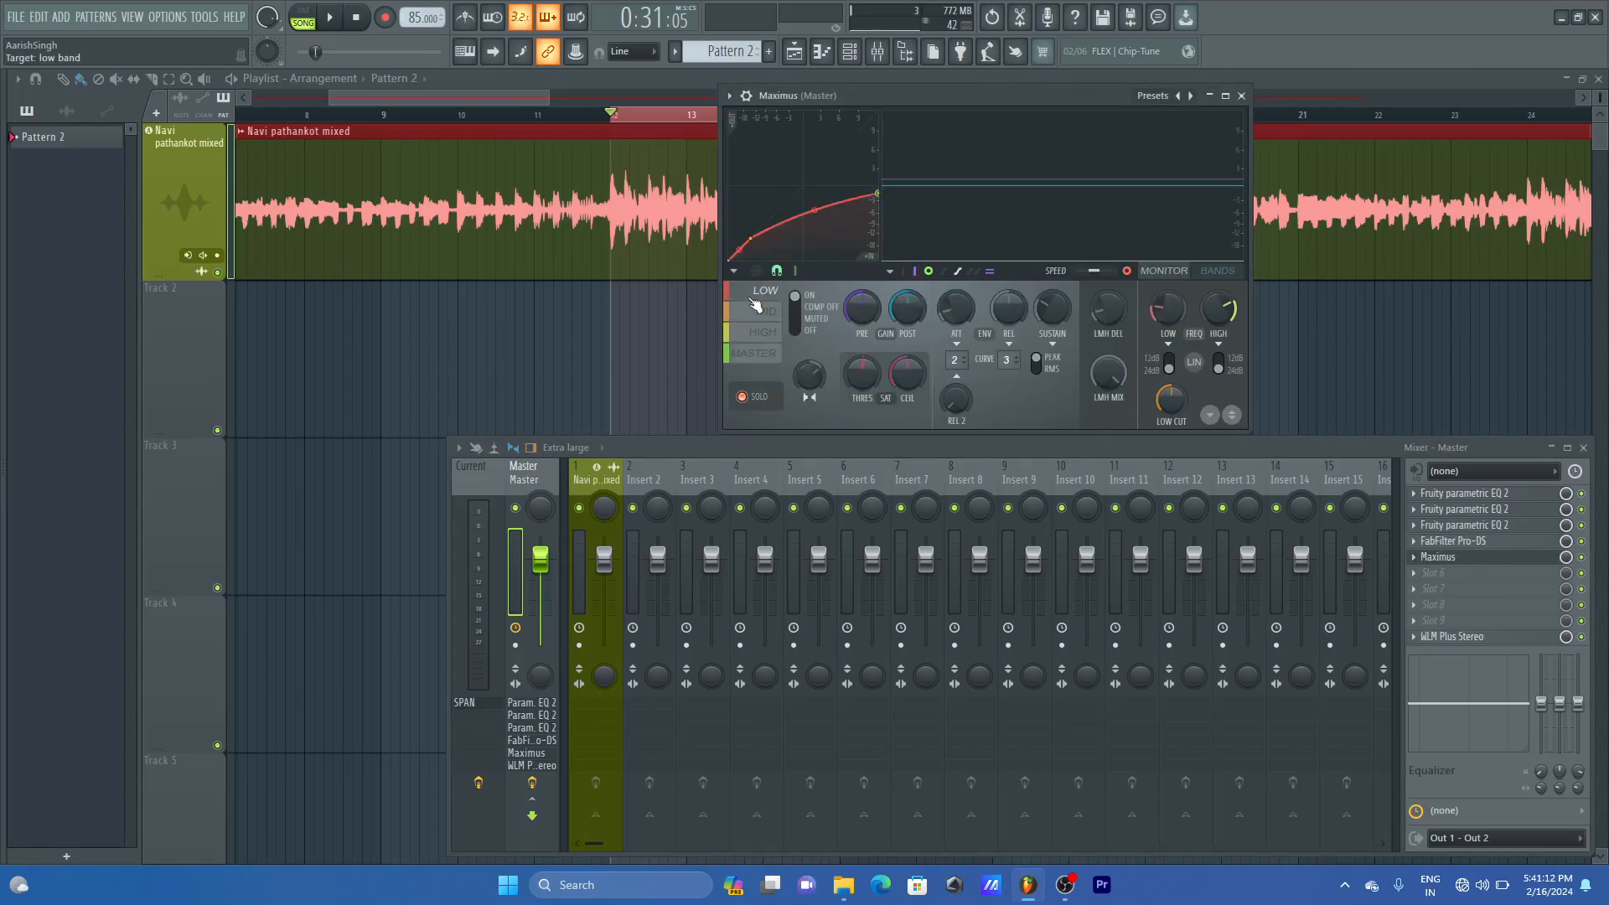
left_click(772, 312)
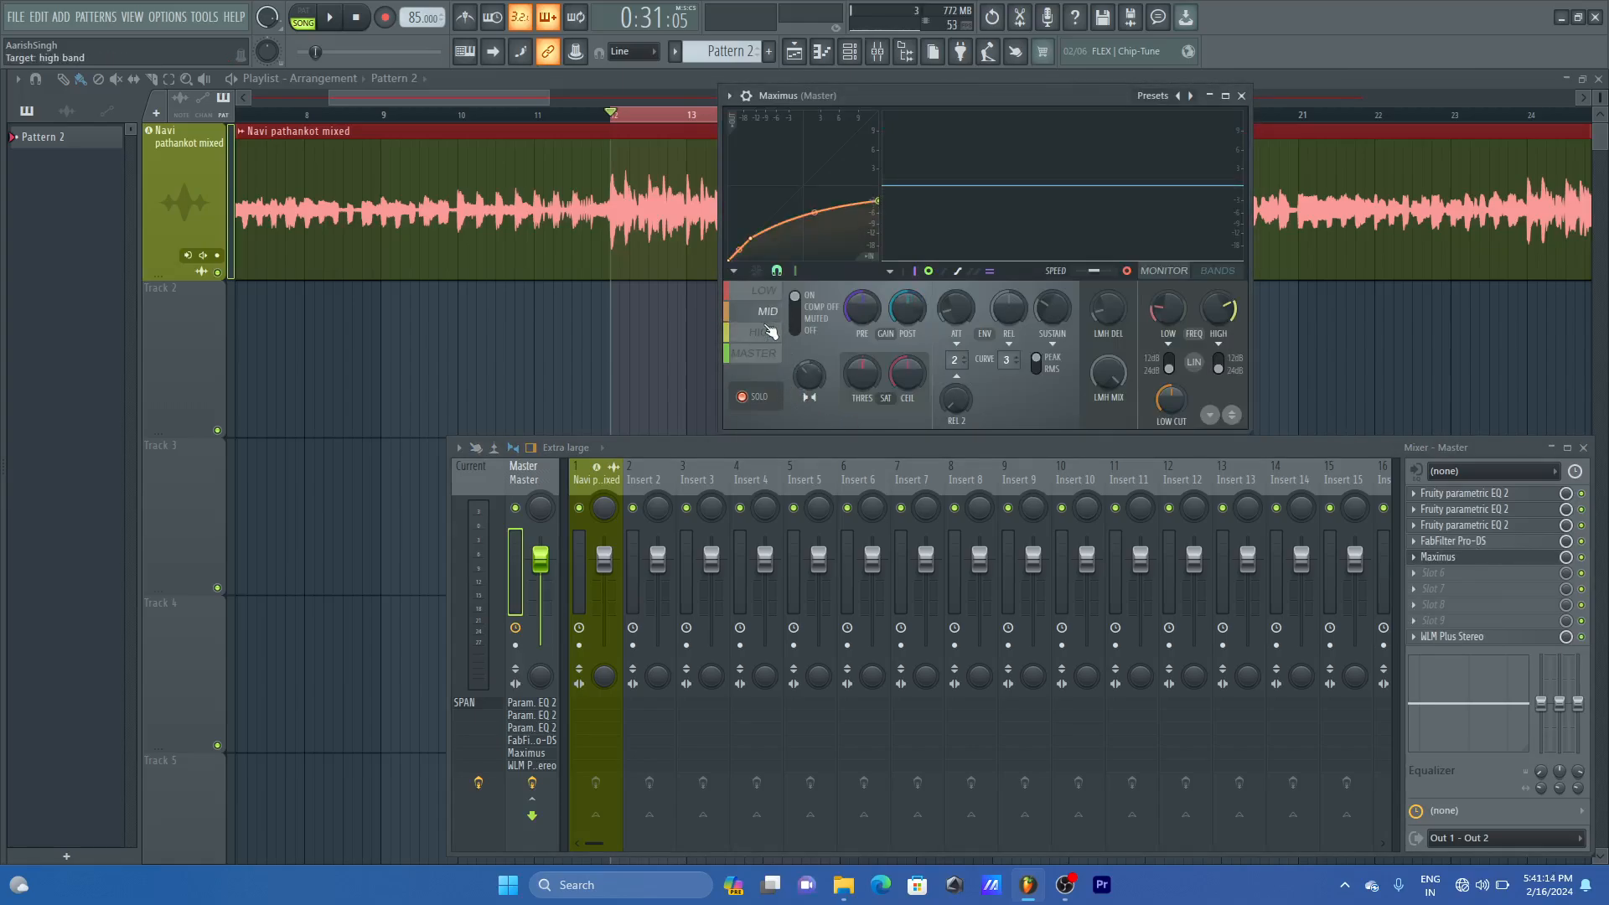
left_click(766, 333)
left_click(775, 315)
- Check the stereo separation of the Maximus low, mid and high bands and adjust it on the master band
left_click(763, 290)
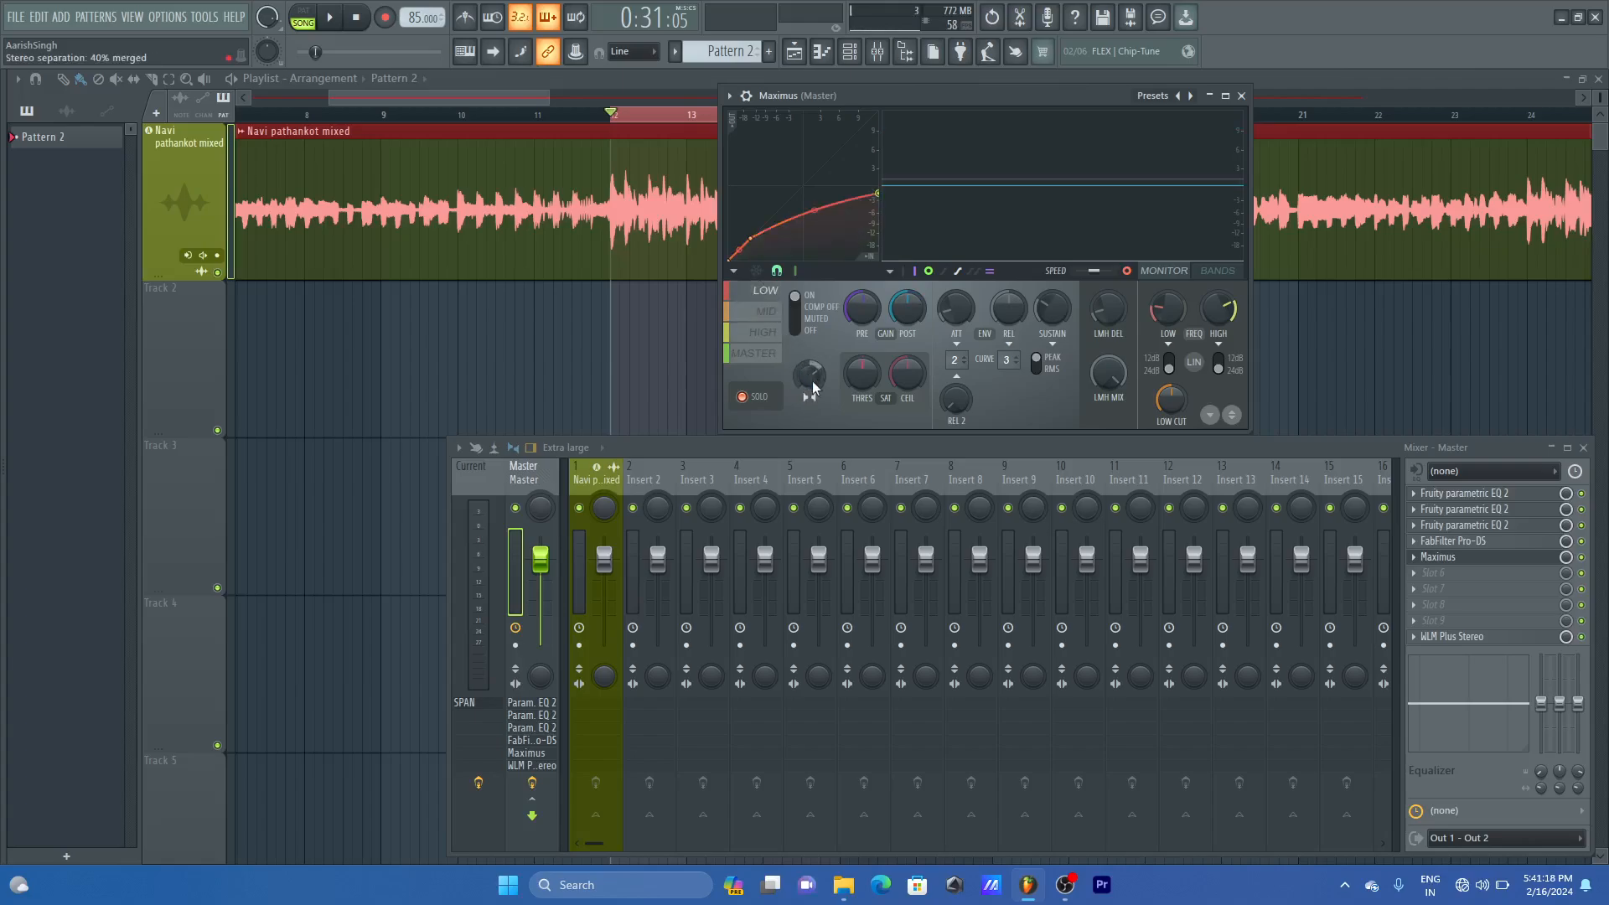
left_click(767, 312)
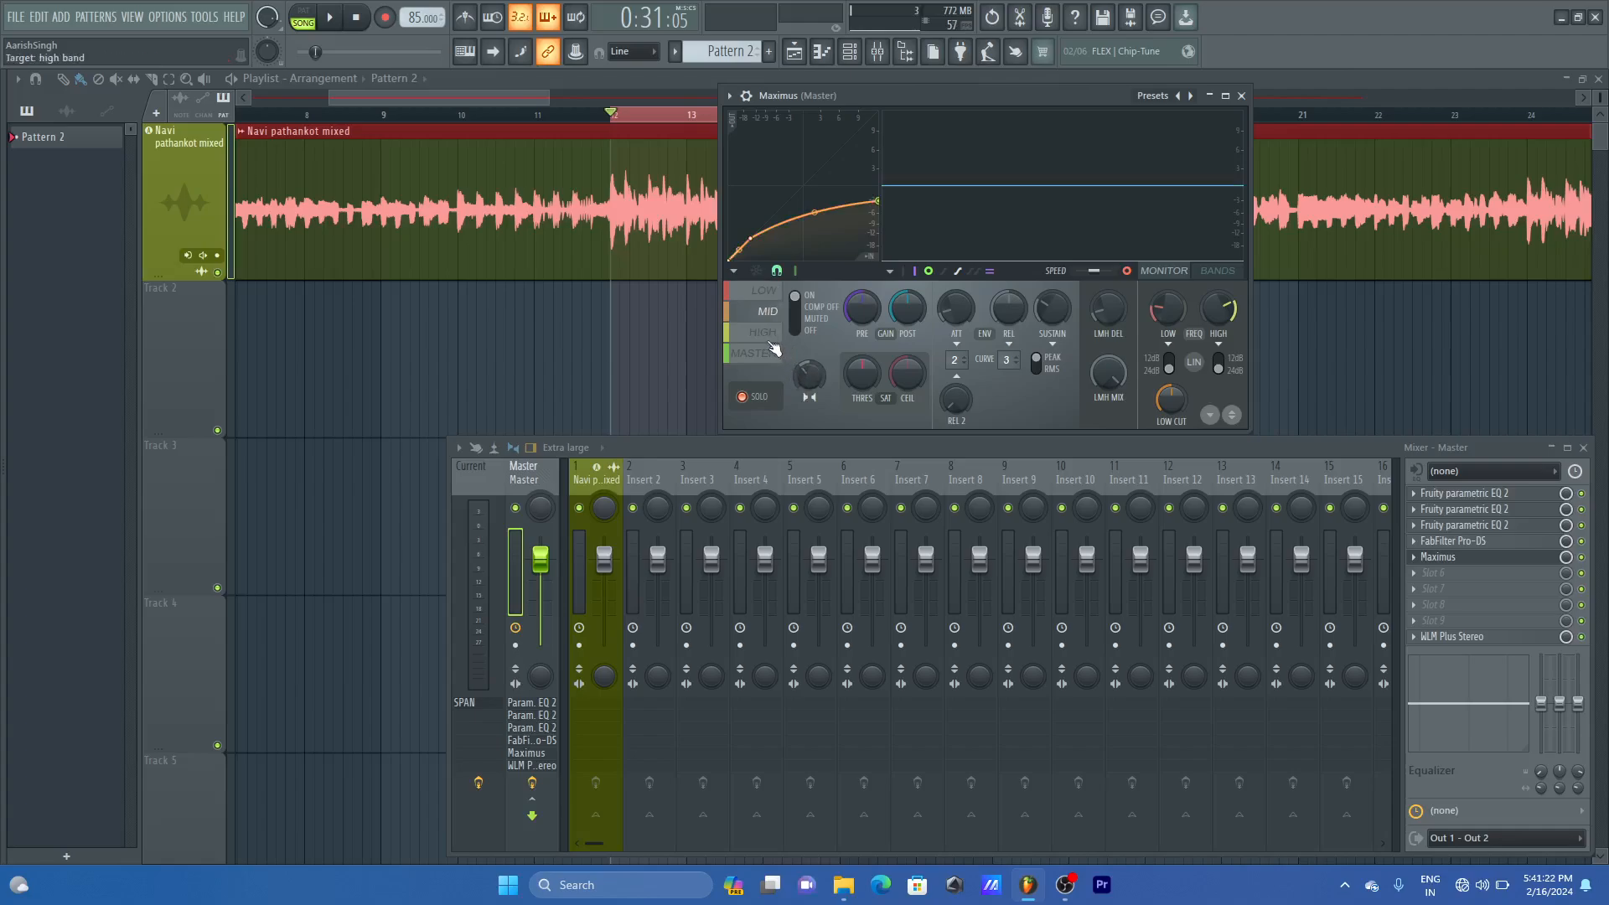
left_click(771, 338)
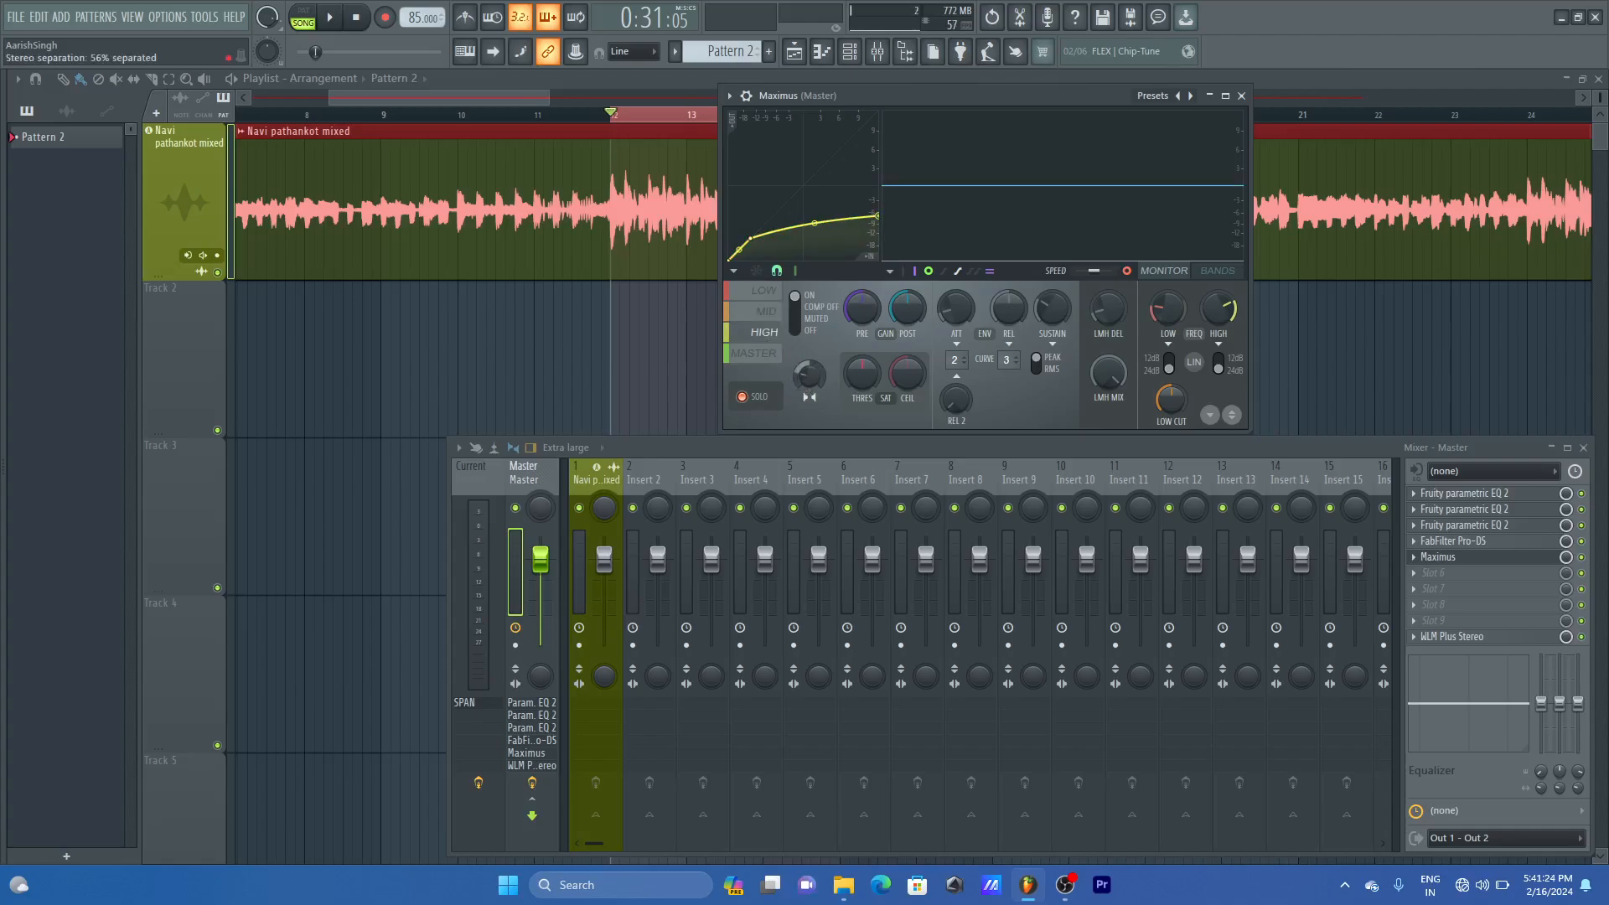
left_click(761, 357)
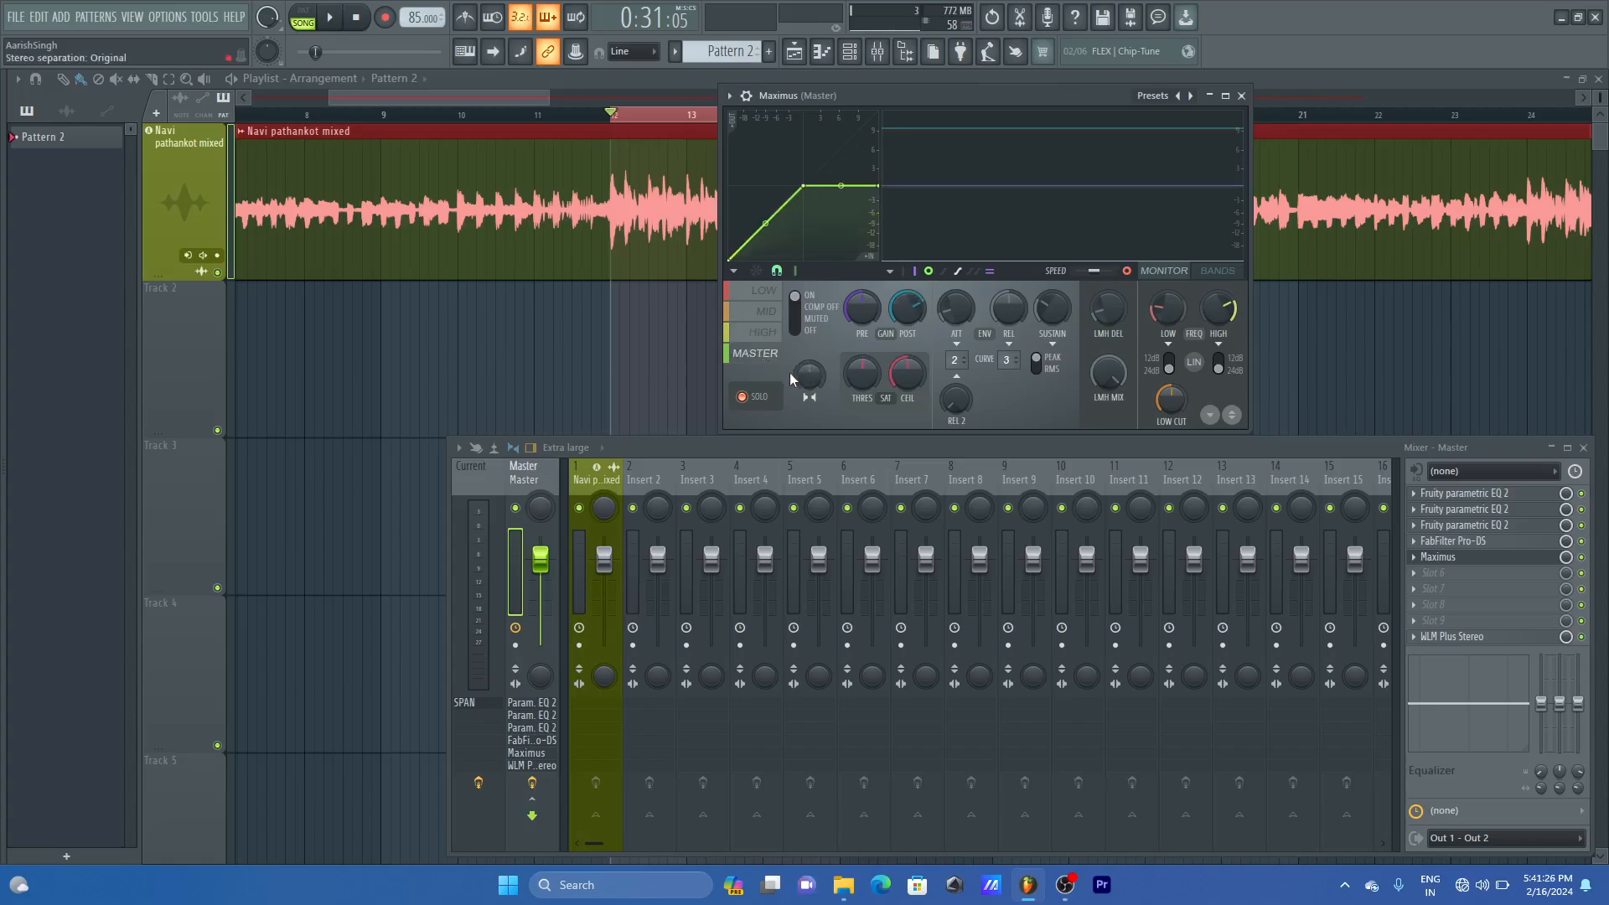
left_click_drag(805, 374, 805, 363)
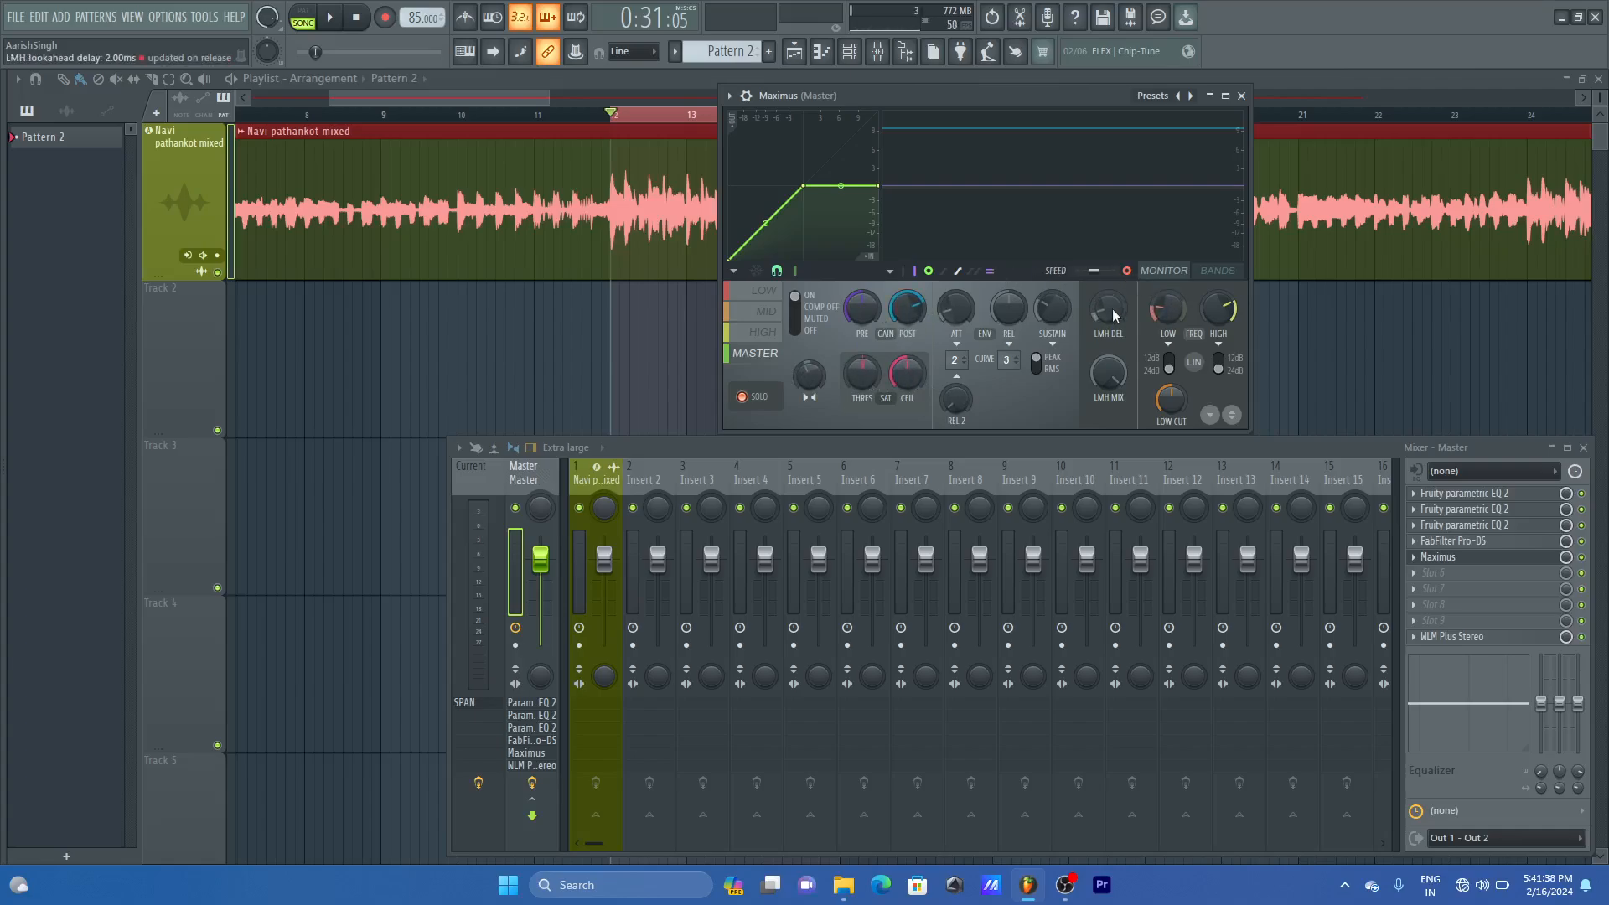
- Select the Maximus low band and tune its crossover frequency around 105 Hz using the bands display
left_click(764, 290)
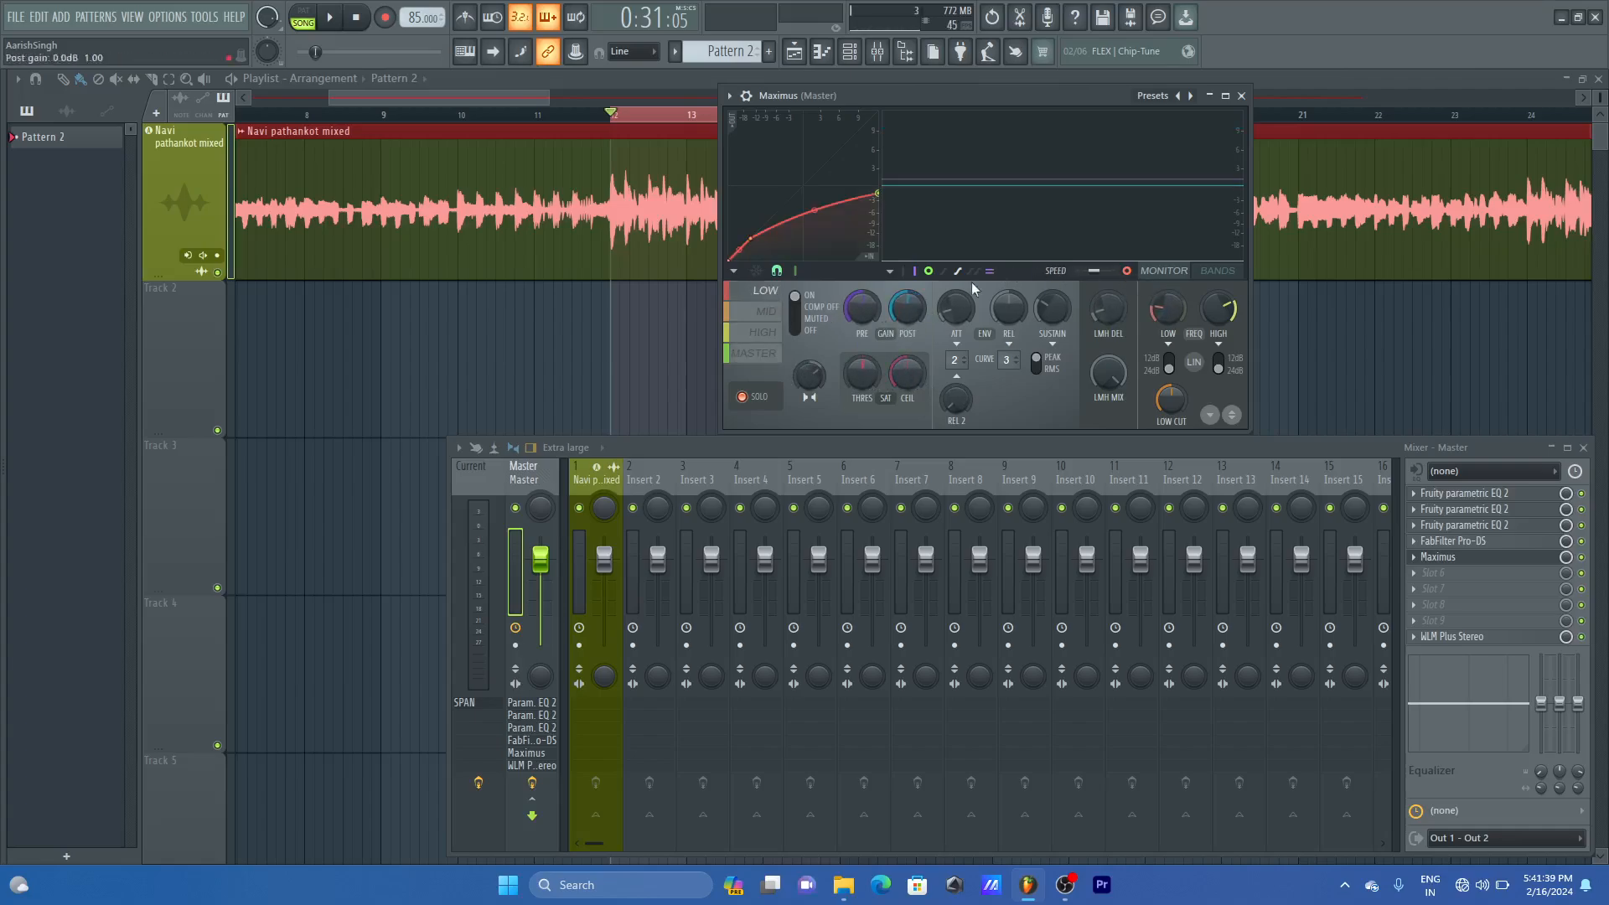
left_click(1169, 312)
left_click_drag(1169, 312, 1170, 314)
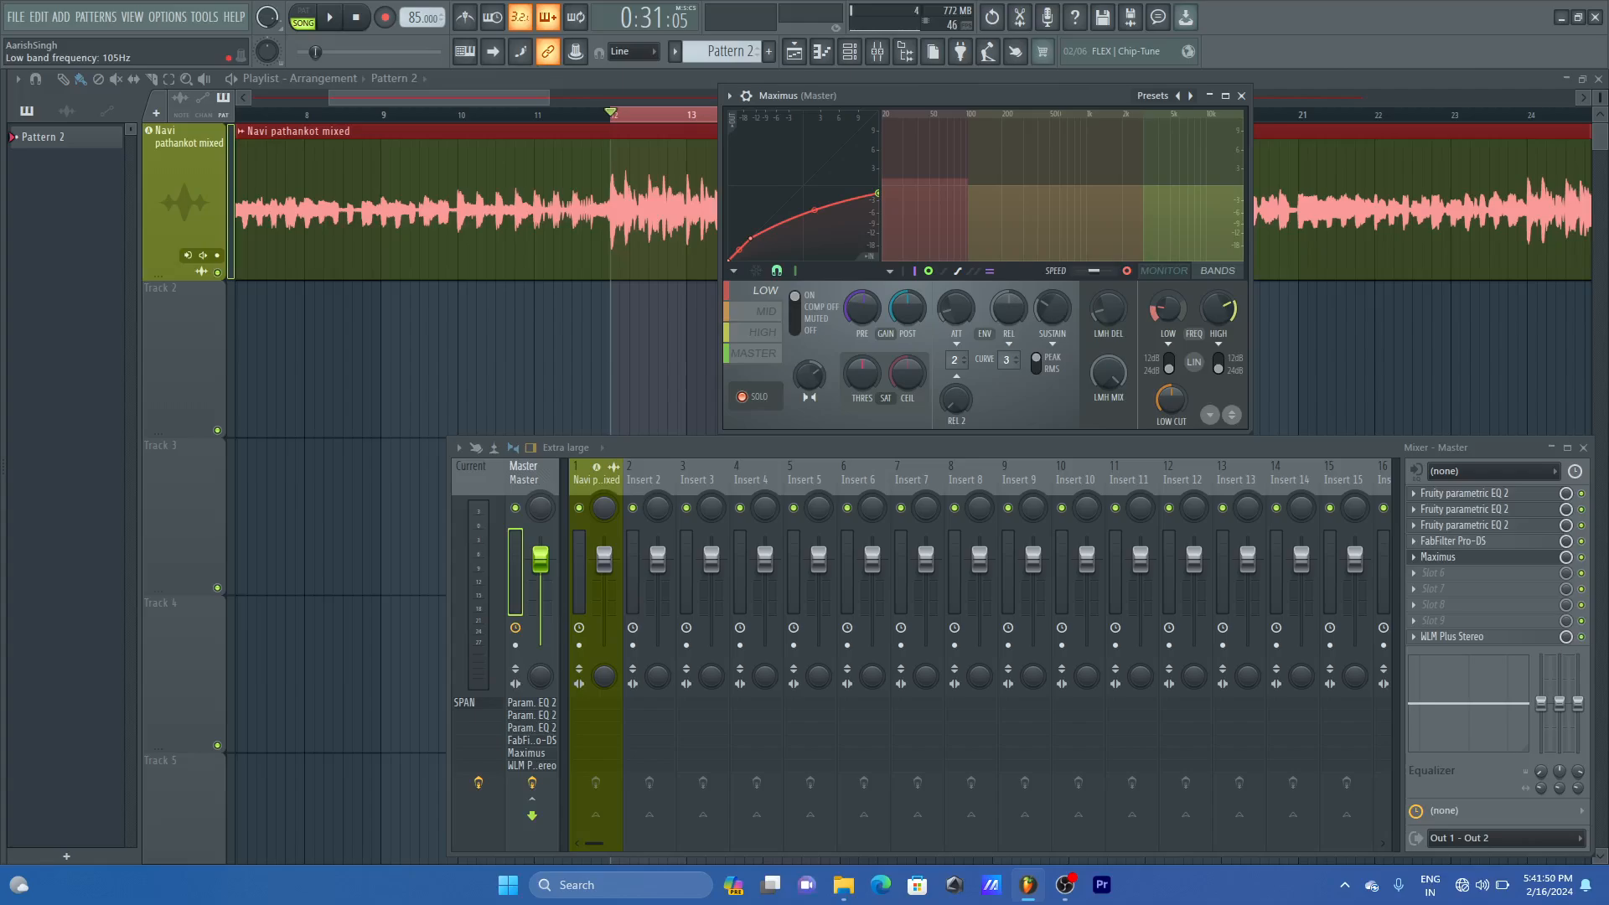
left_click_drag(1169, 313, 1169, 314)
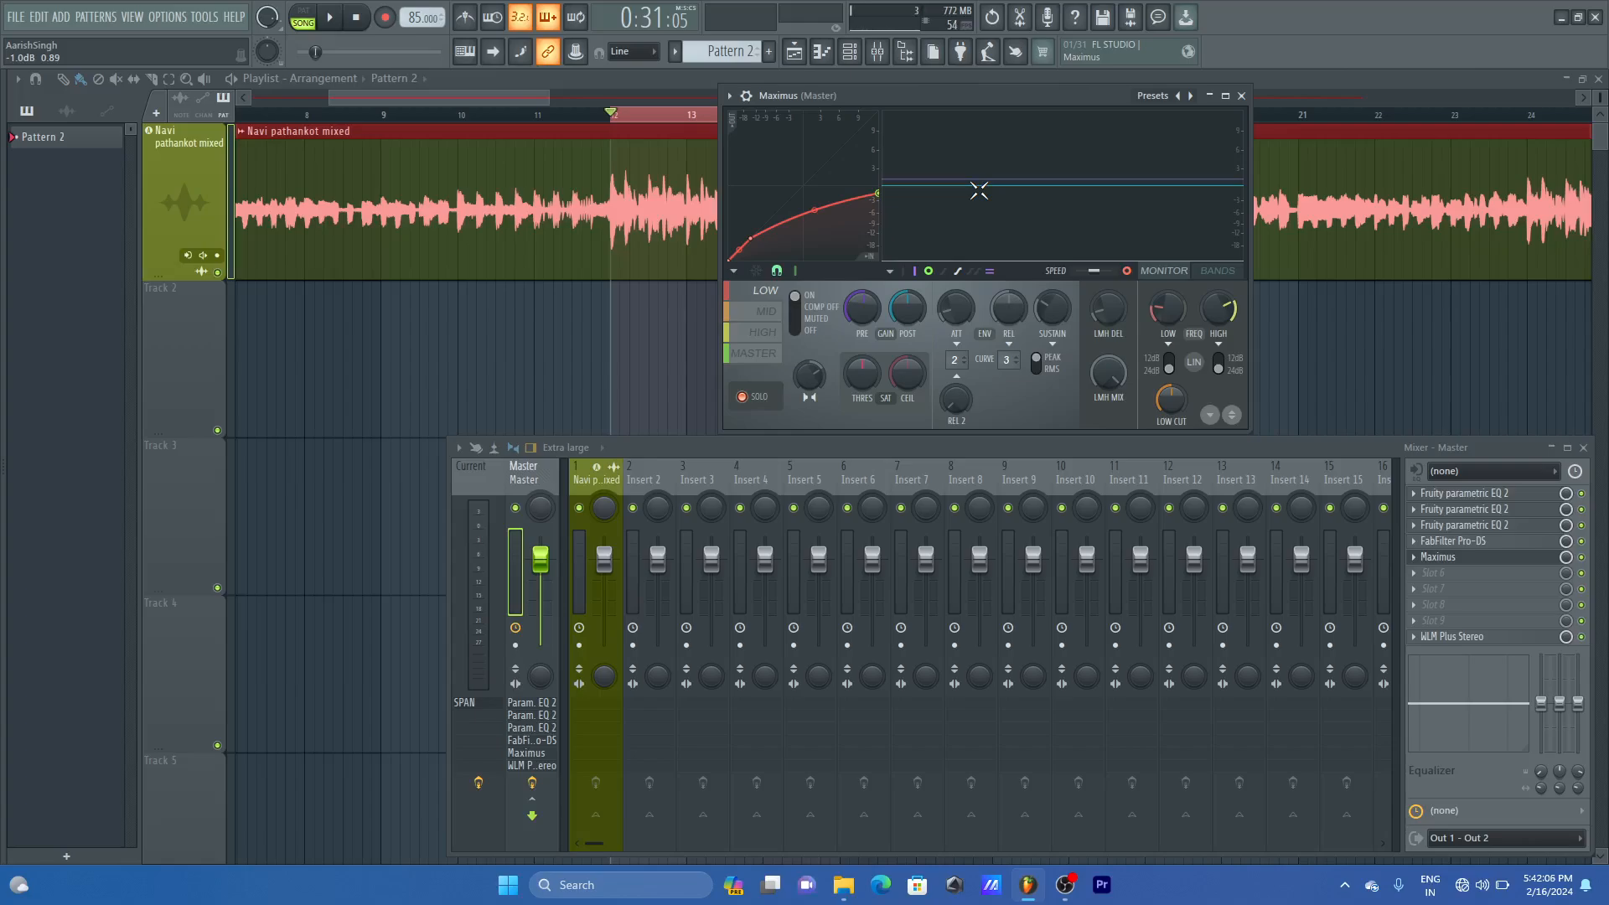
- Go through the Maximus mid and high bands and set the master band's stereo separation to 13% separated
left_click(767, 312)
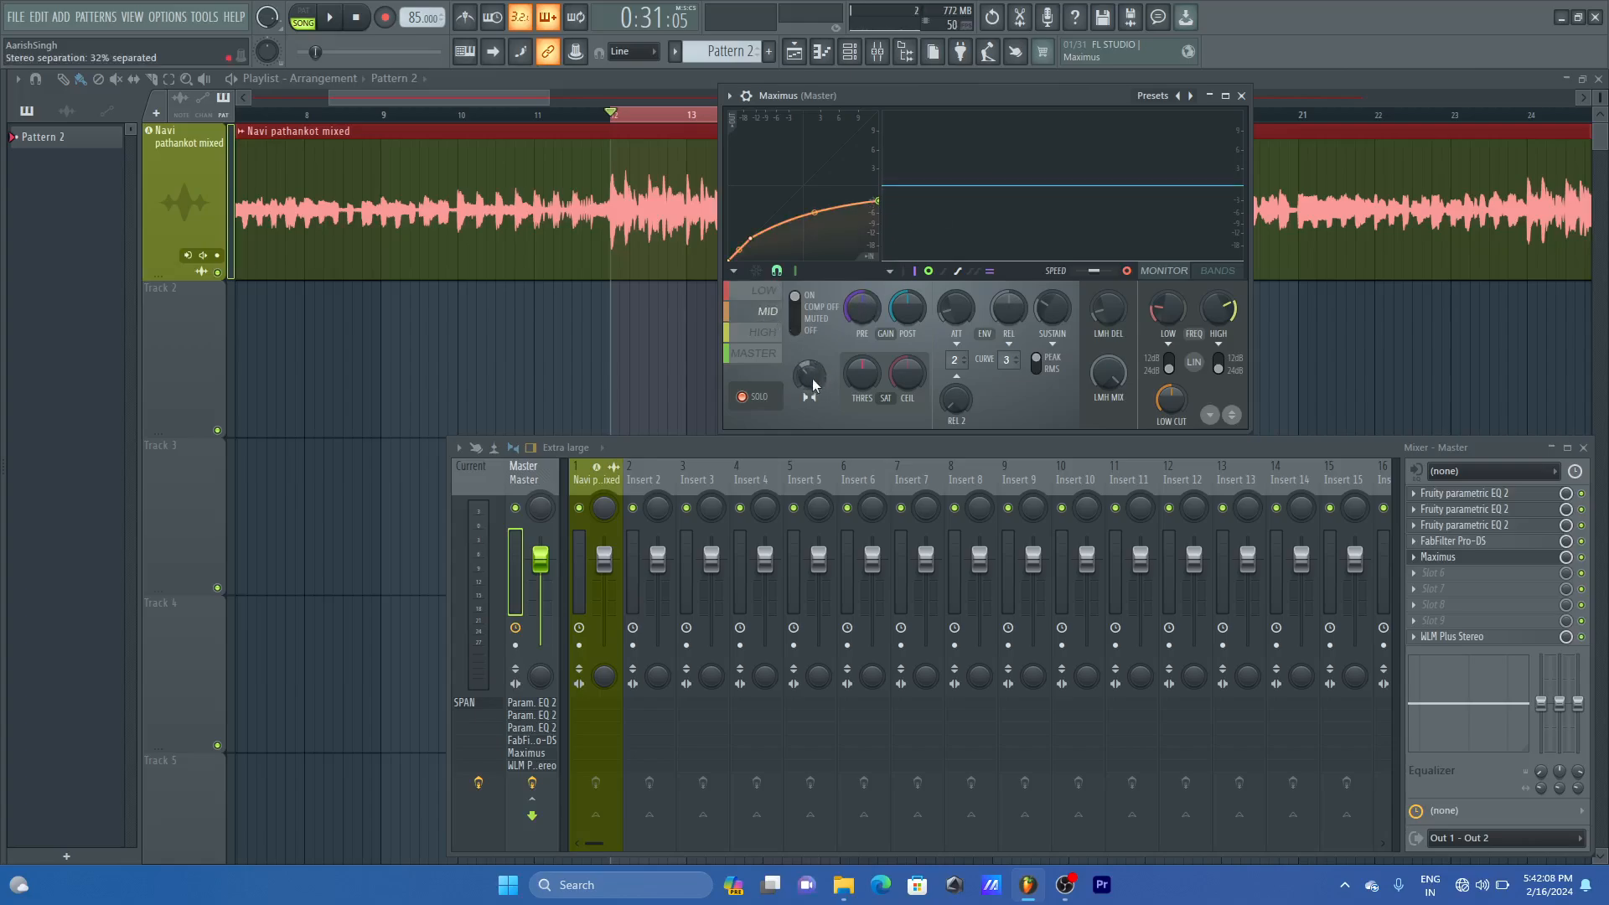
left_click(764, 332)
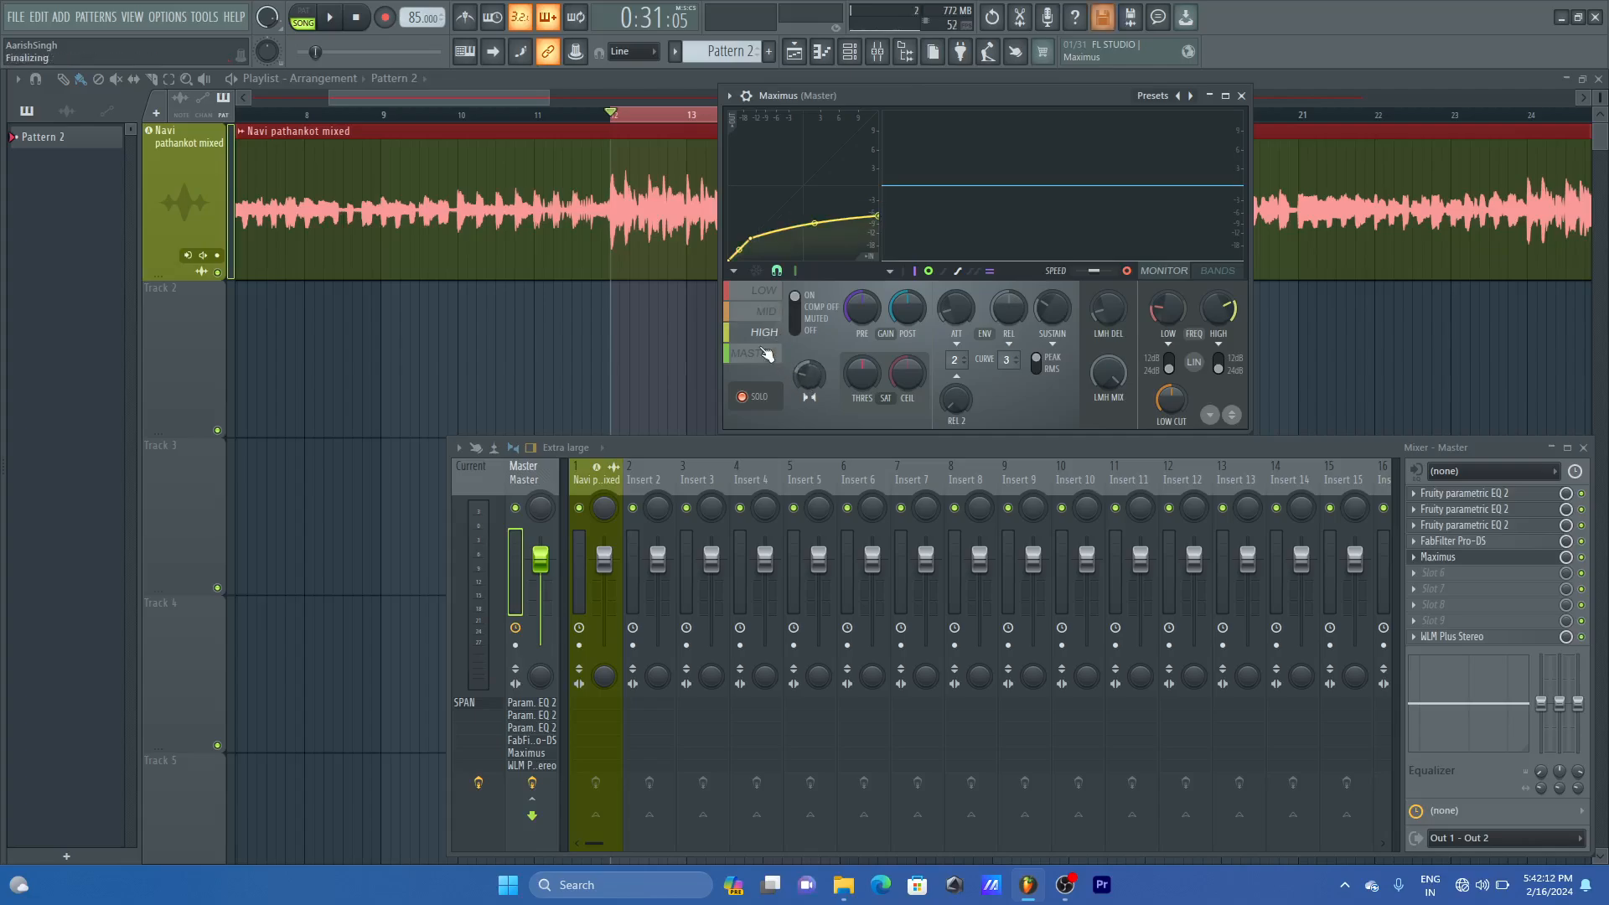
left_click(764, 354)
left_click_drag(803, 377, 803, 374)
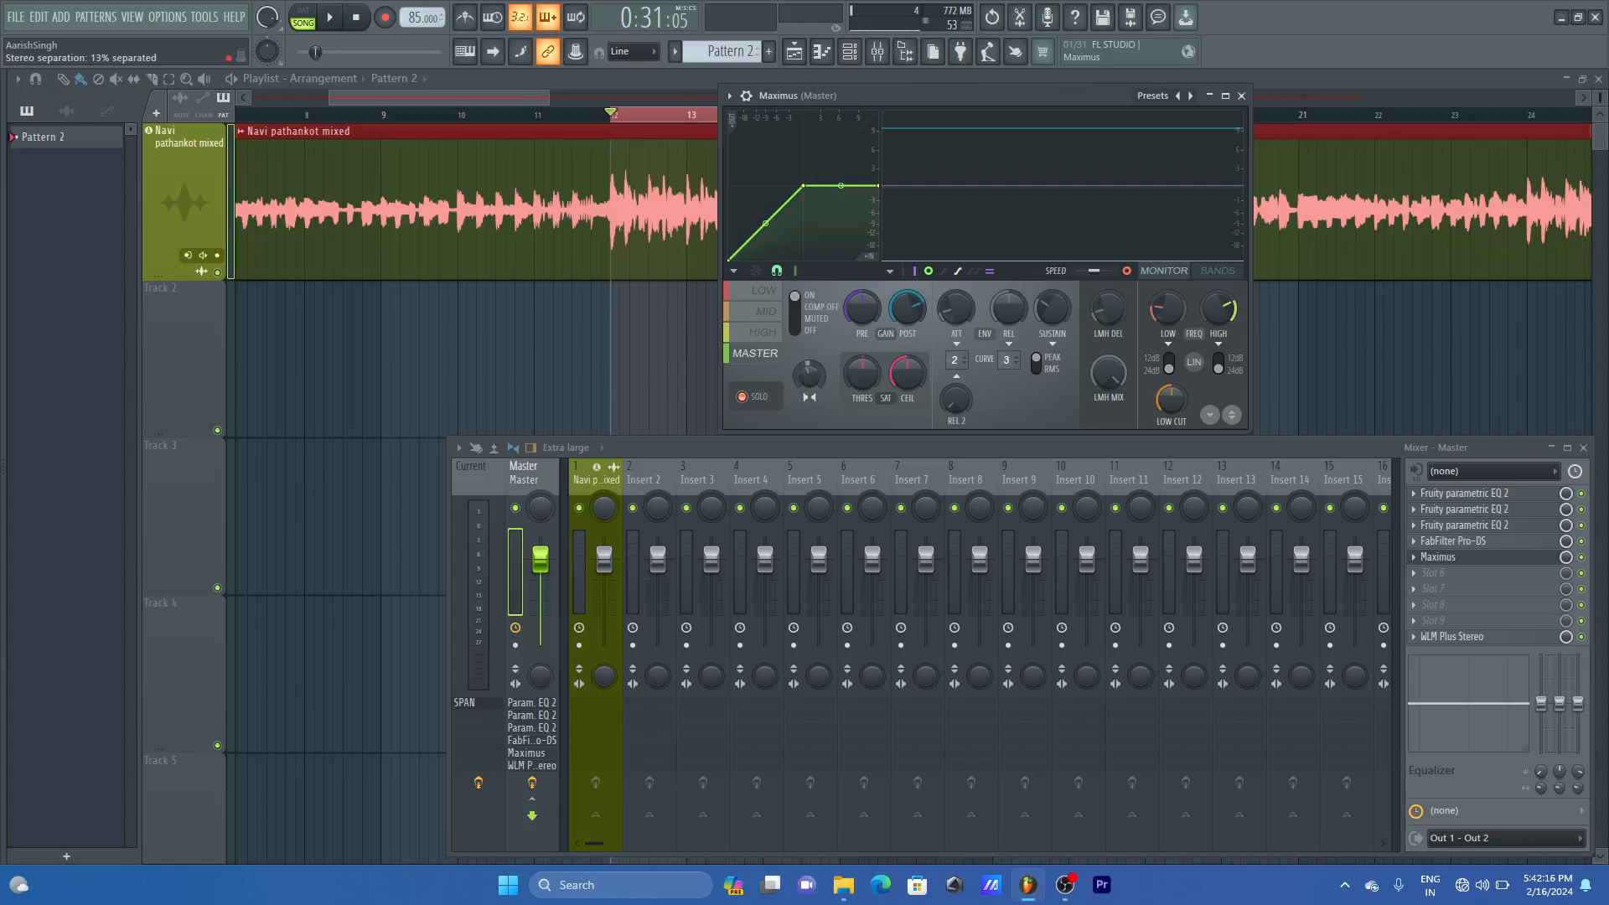
- Glance at SPAN, close it again, and raise the post gain of the Maximus master band
left_click(462, 706)
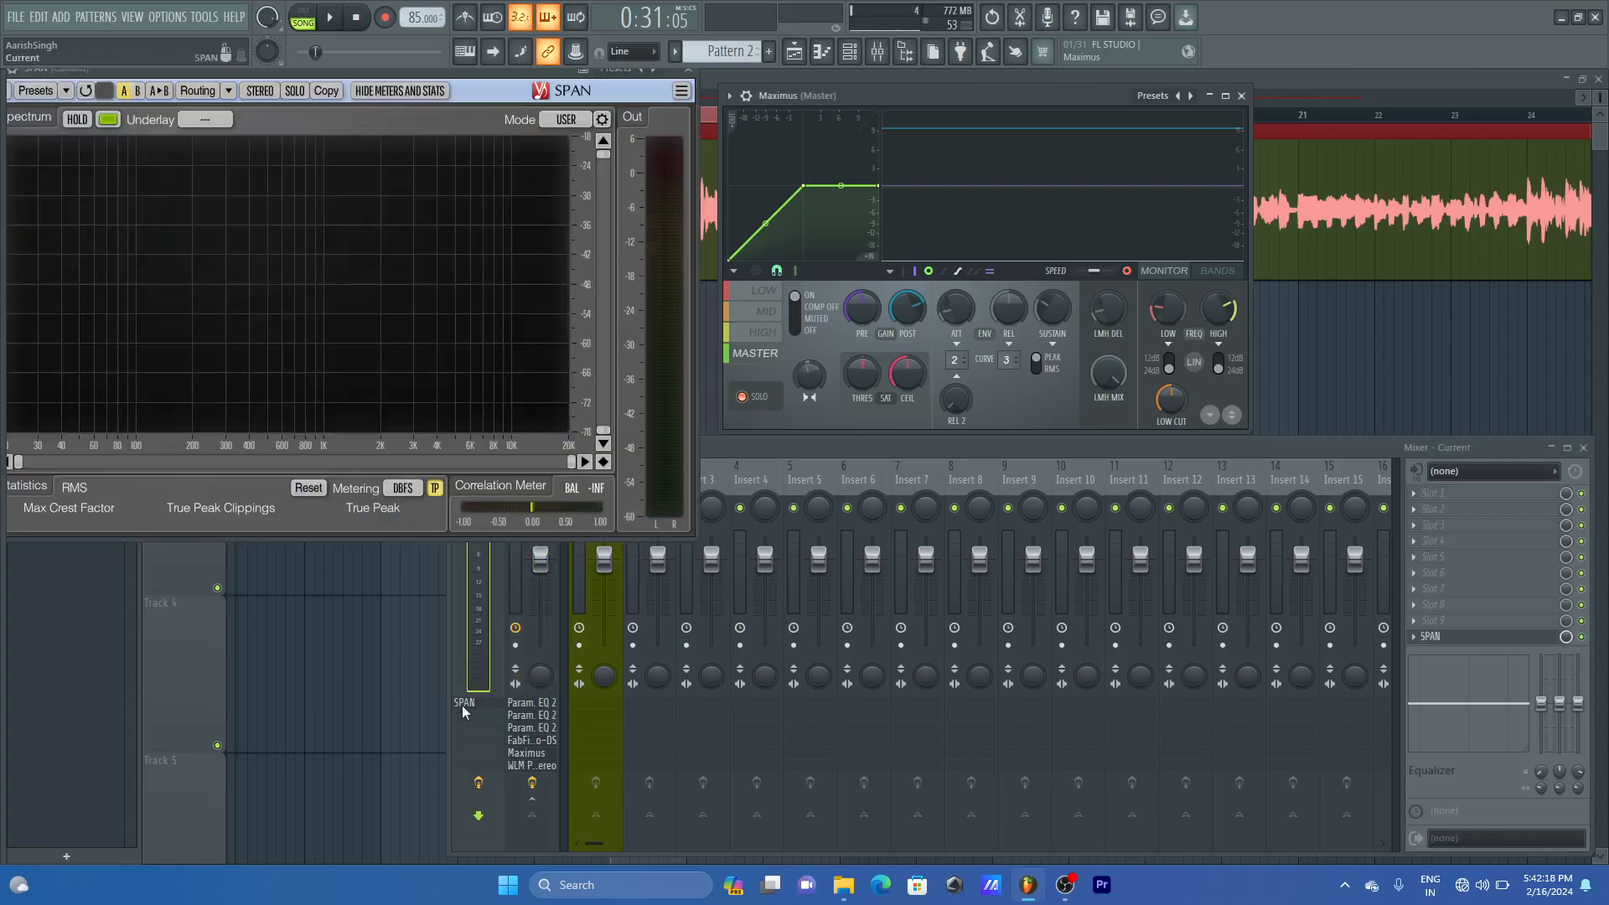
left_click(689, 72)
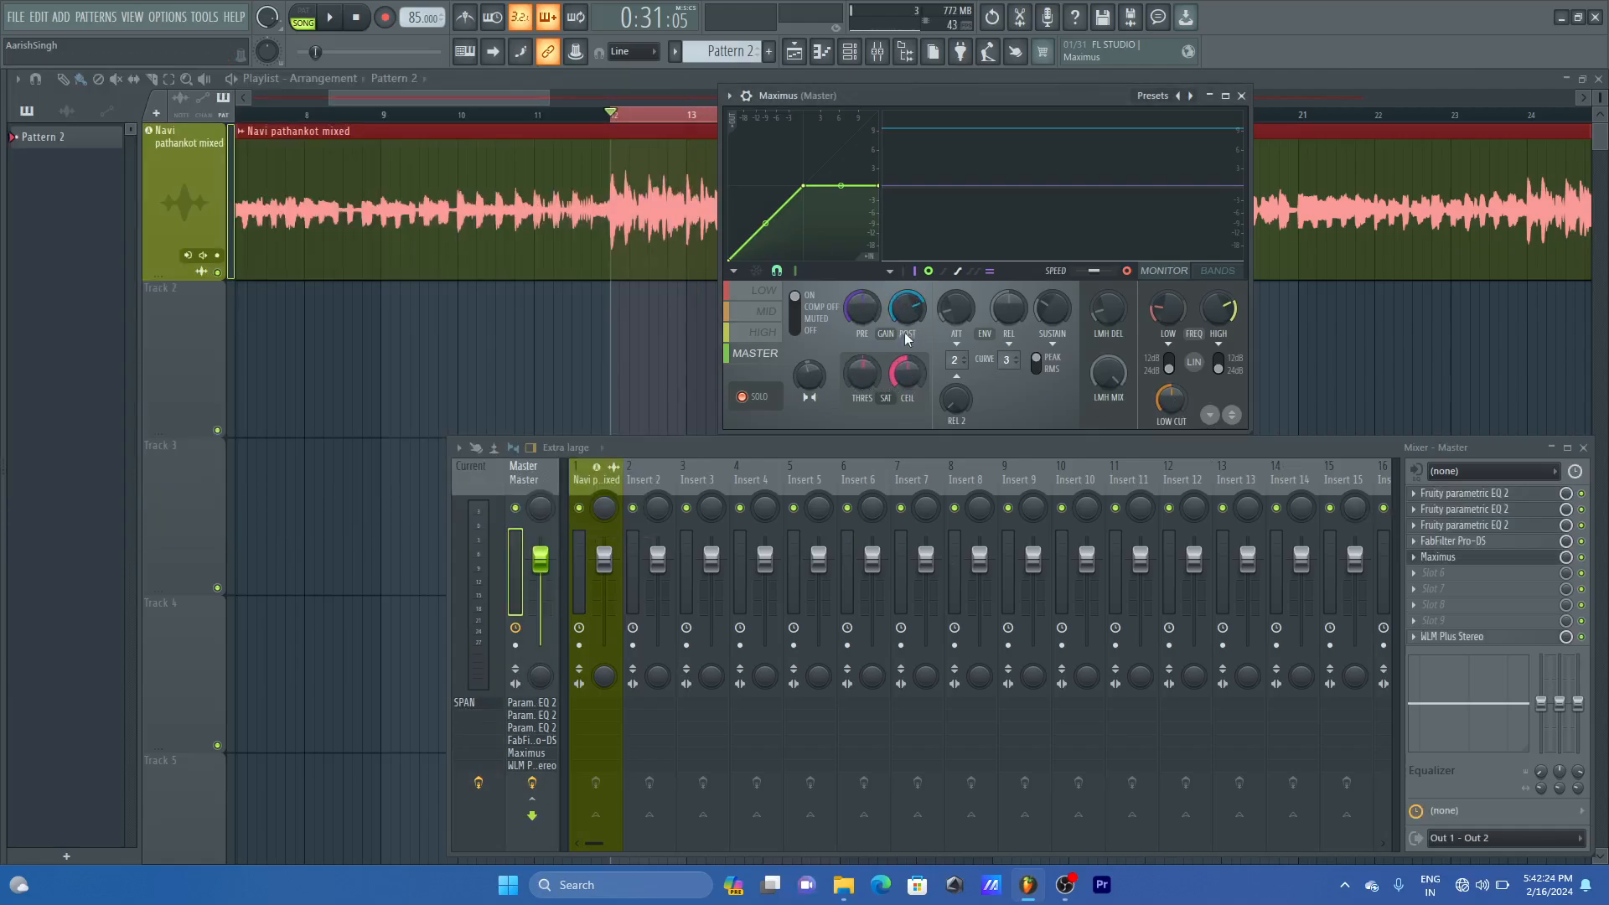
left_click_drag(905, 306, 905, 286)
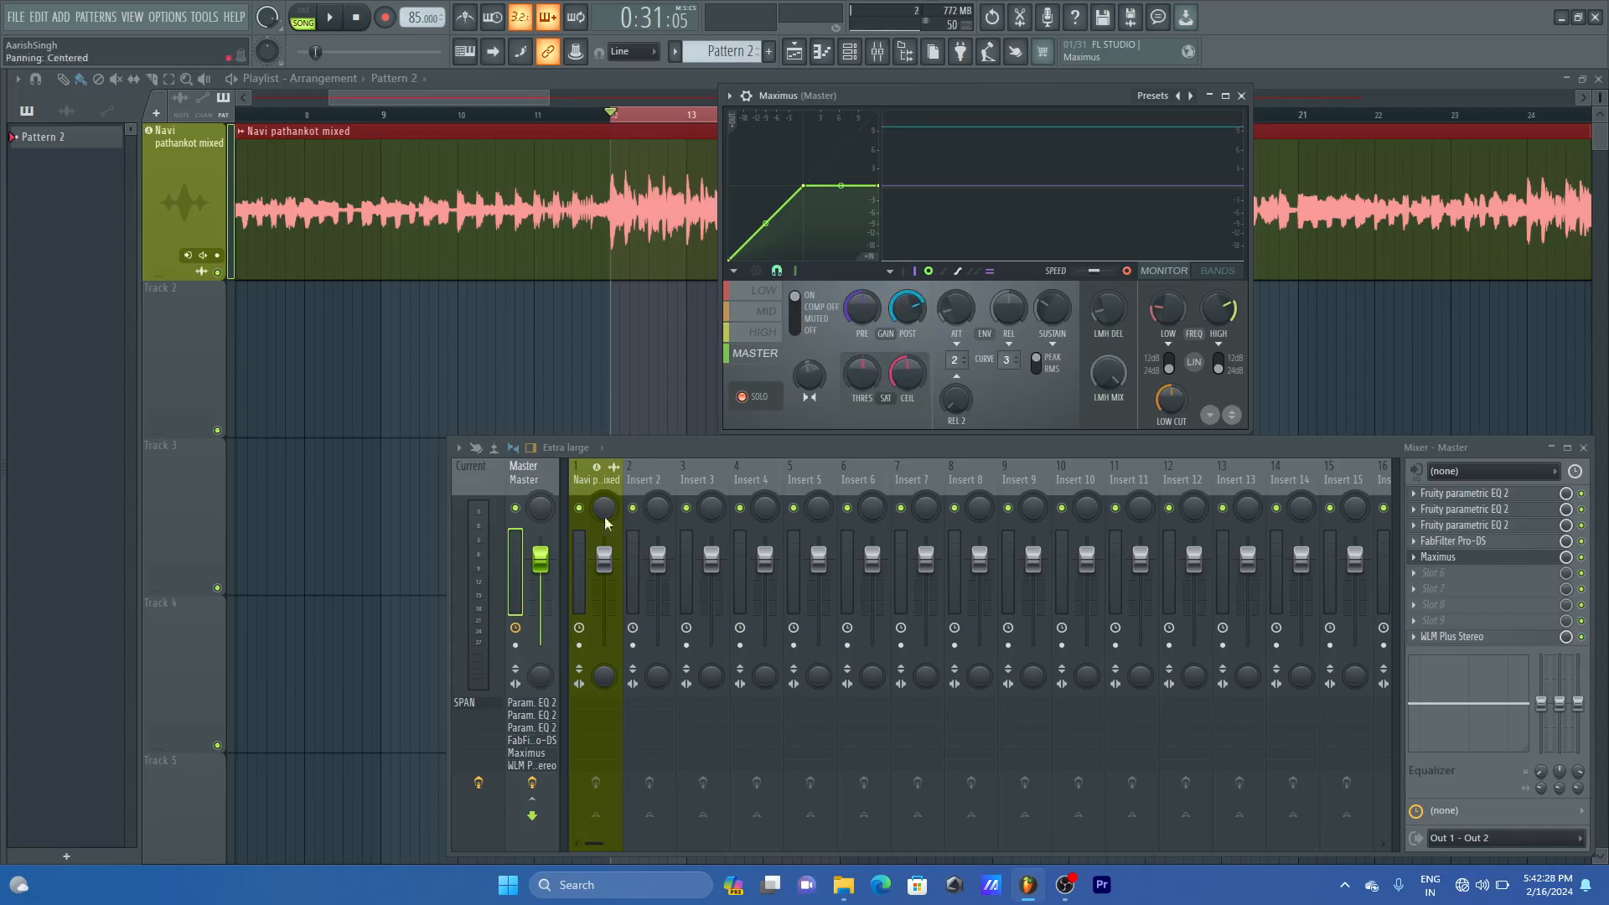
- Play the section briefly and examine the level graphs of the Maximus low and mid bands
left_click(764, 291)
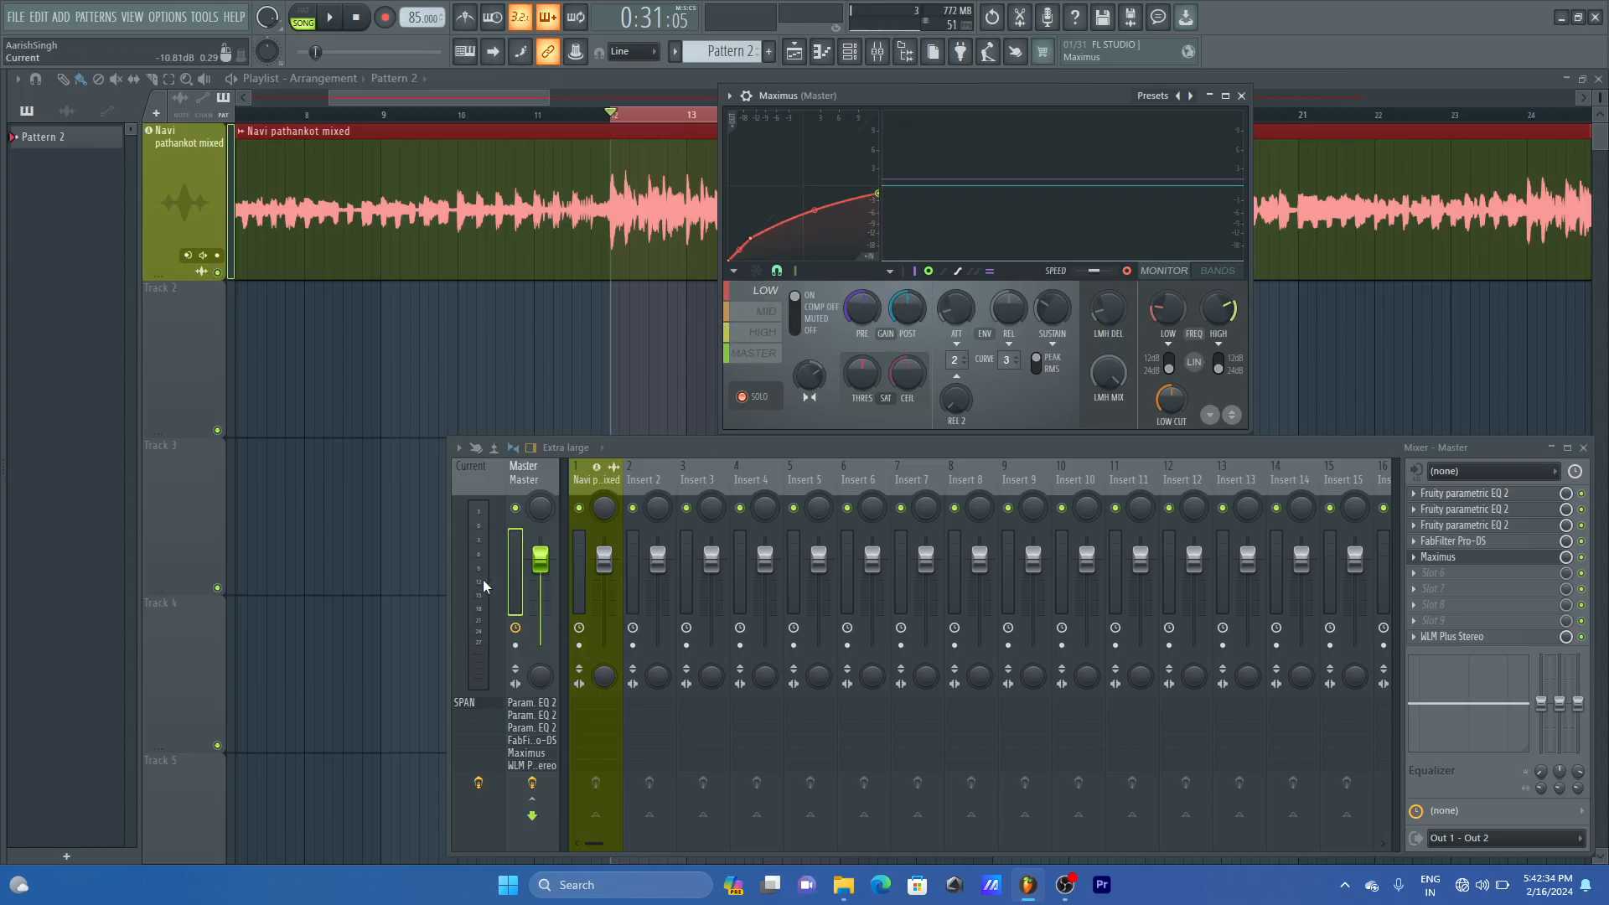
key("space")
key("space")
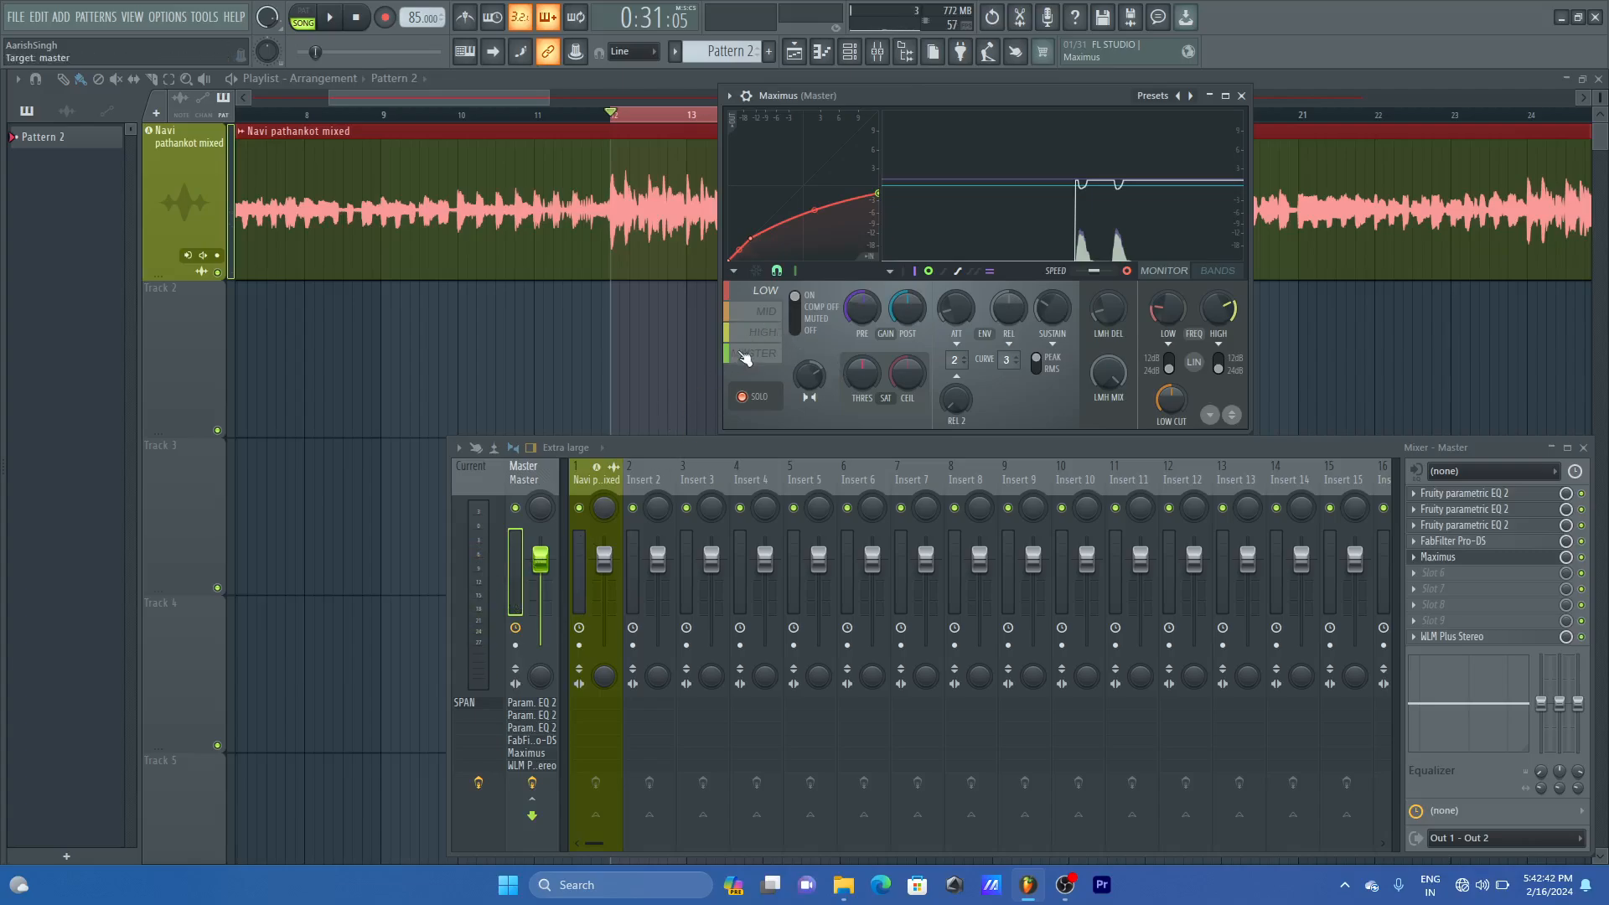
left_click(767, 311)
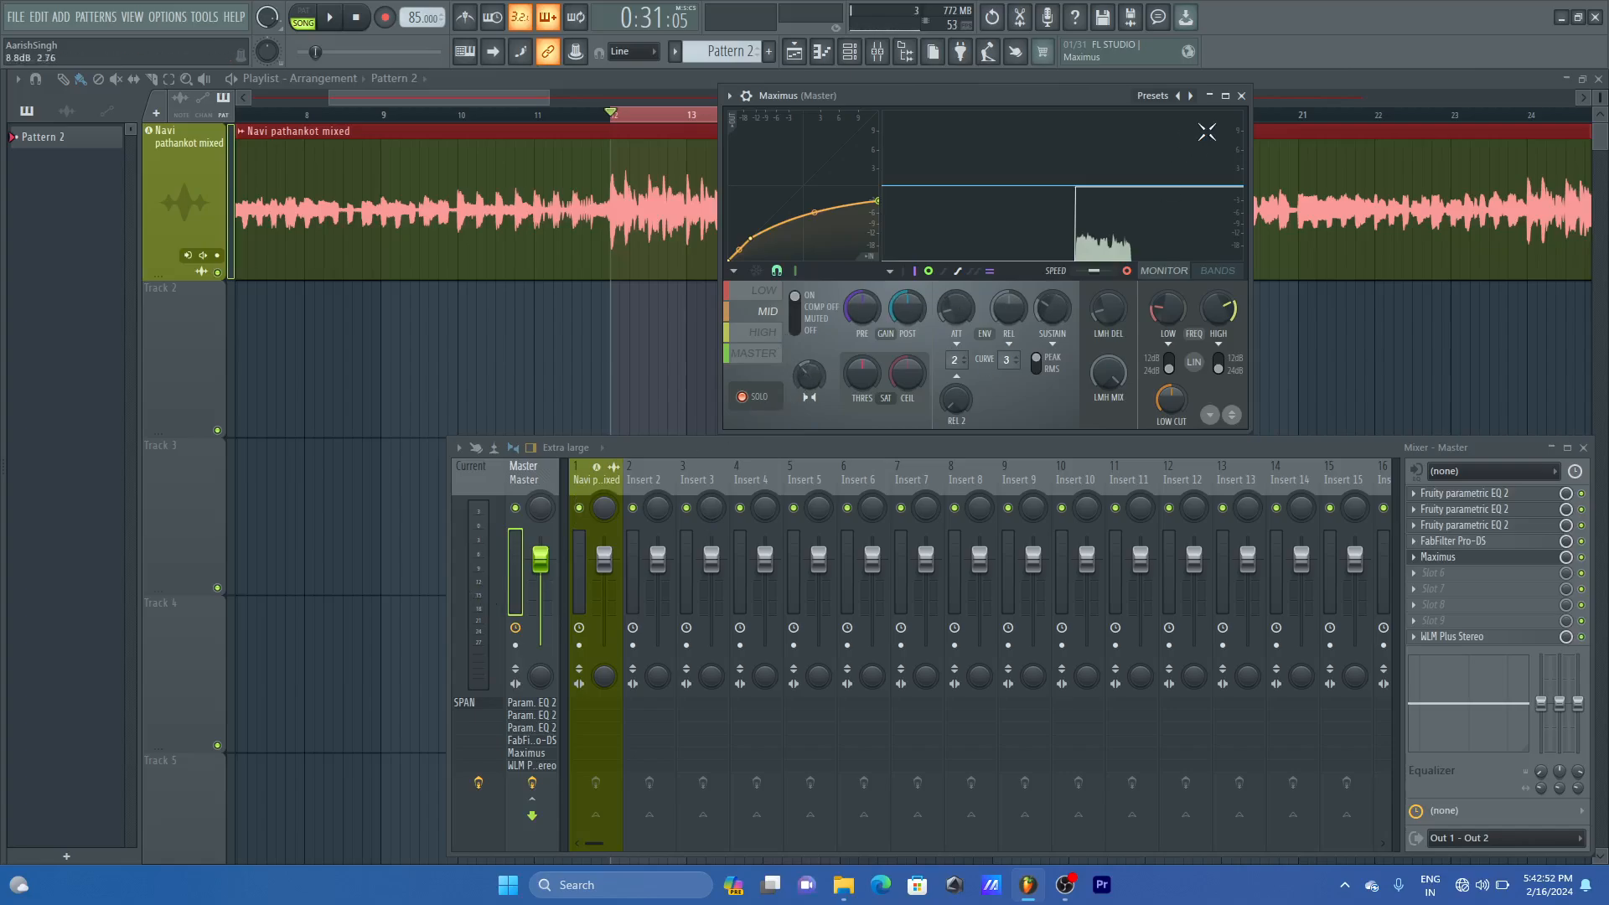
- Lower the soft saturation ceiling of the Maximus mid band to -0.7 dB and close the plugin
left_click(1242, 95)
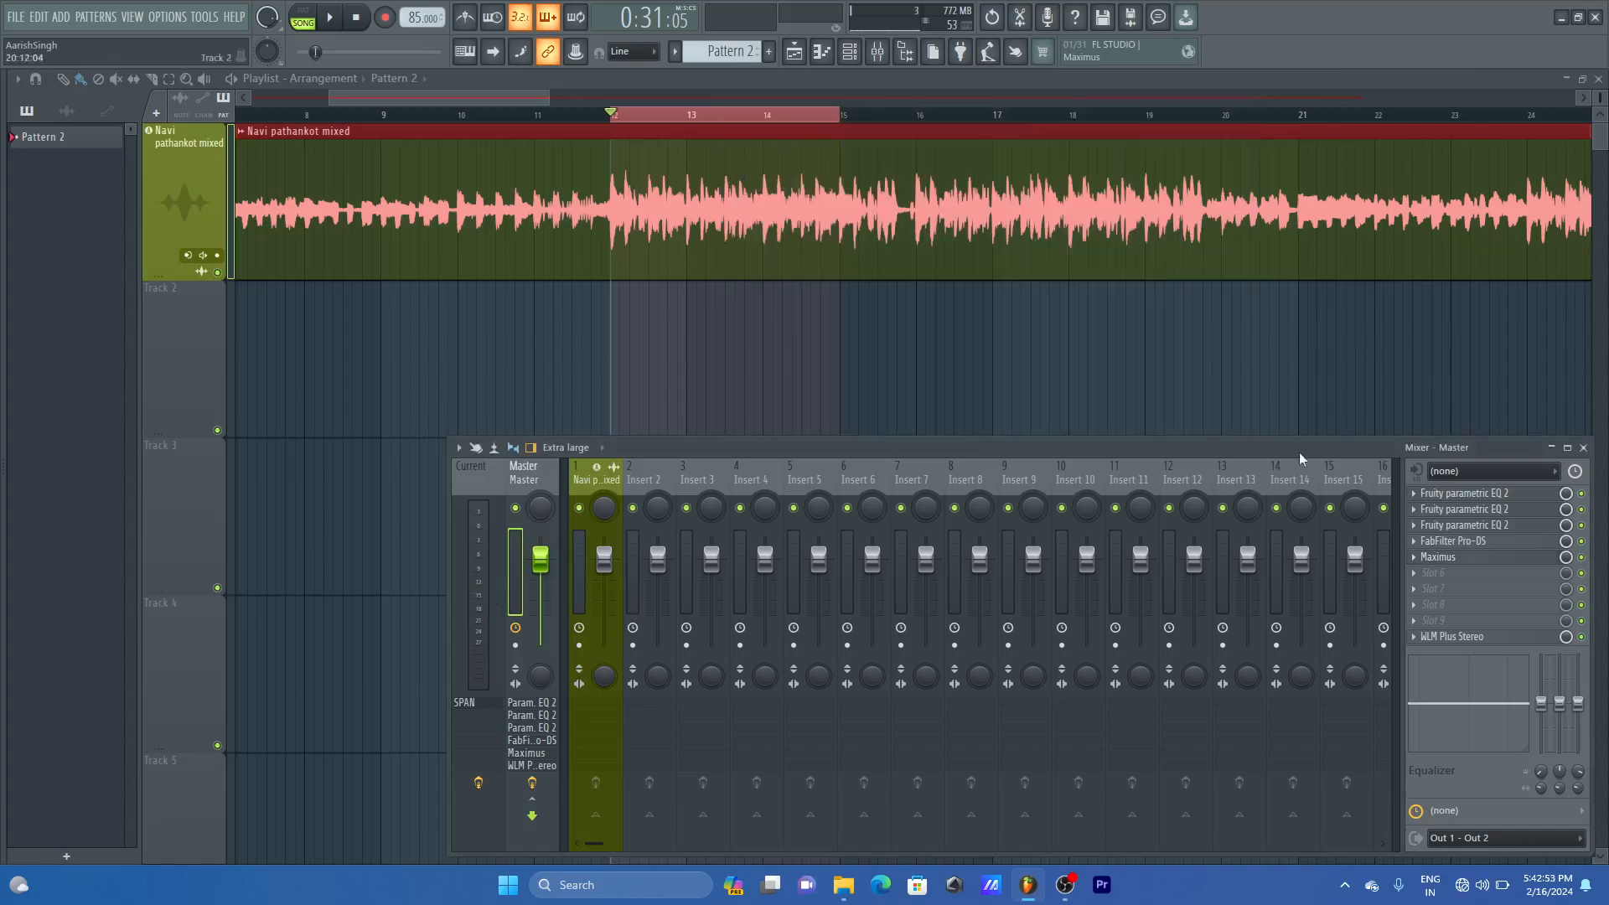
left_click(1504, 557)
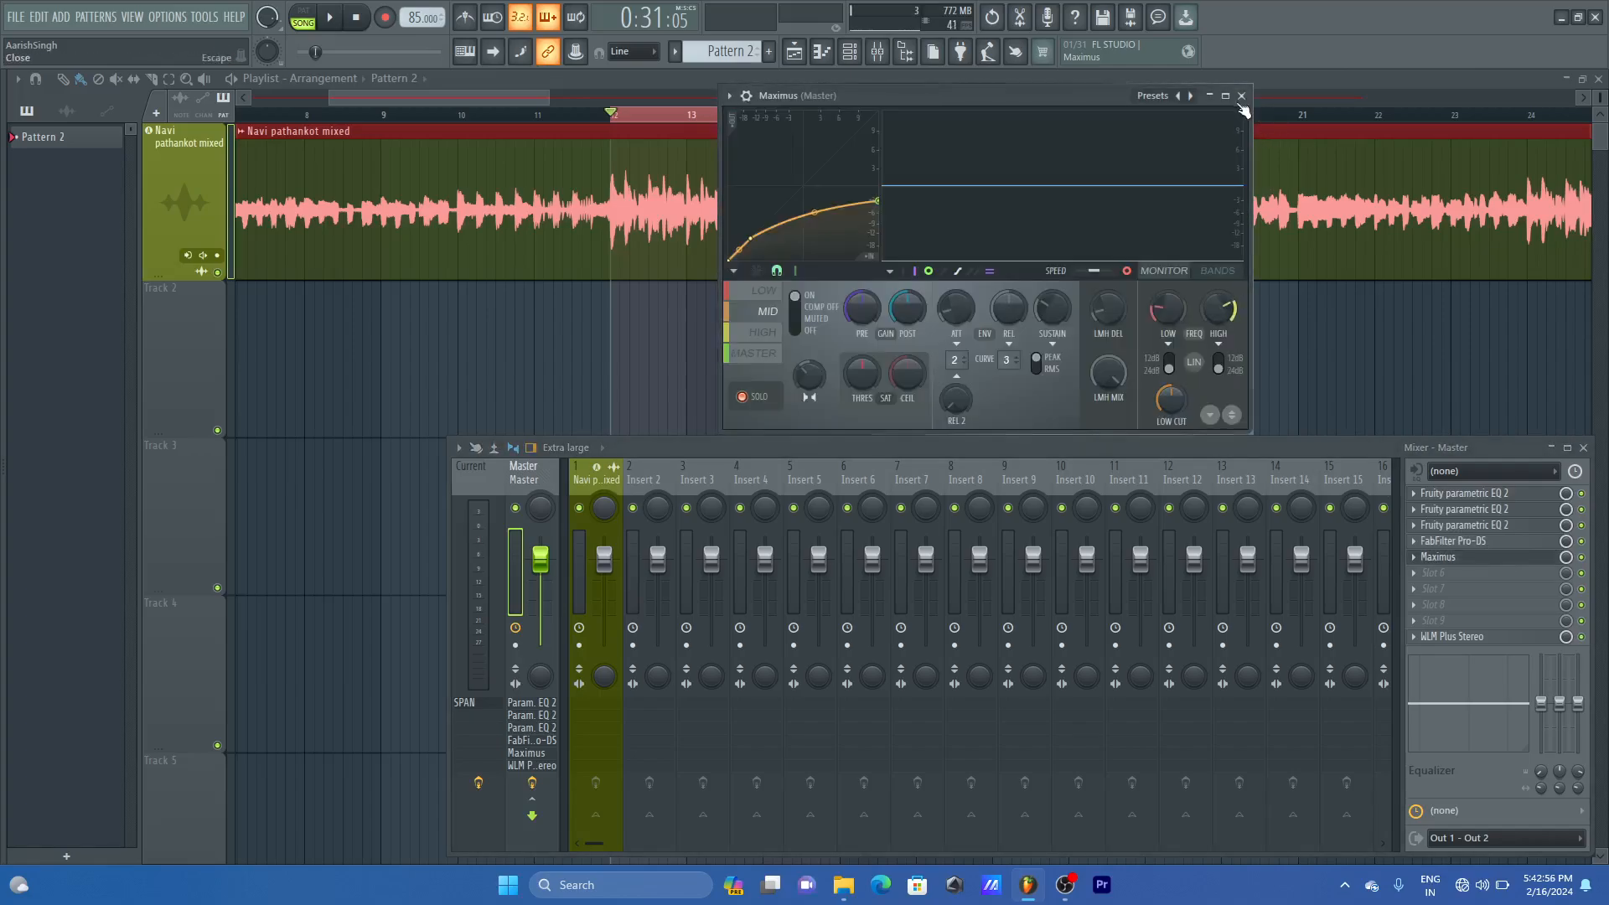
left_click(1241, 97)
left_click(1477, 558)
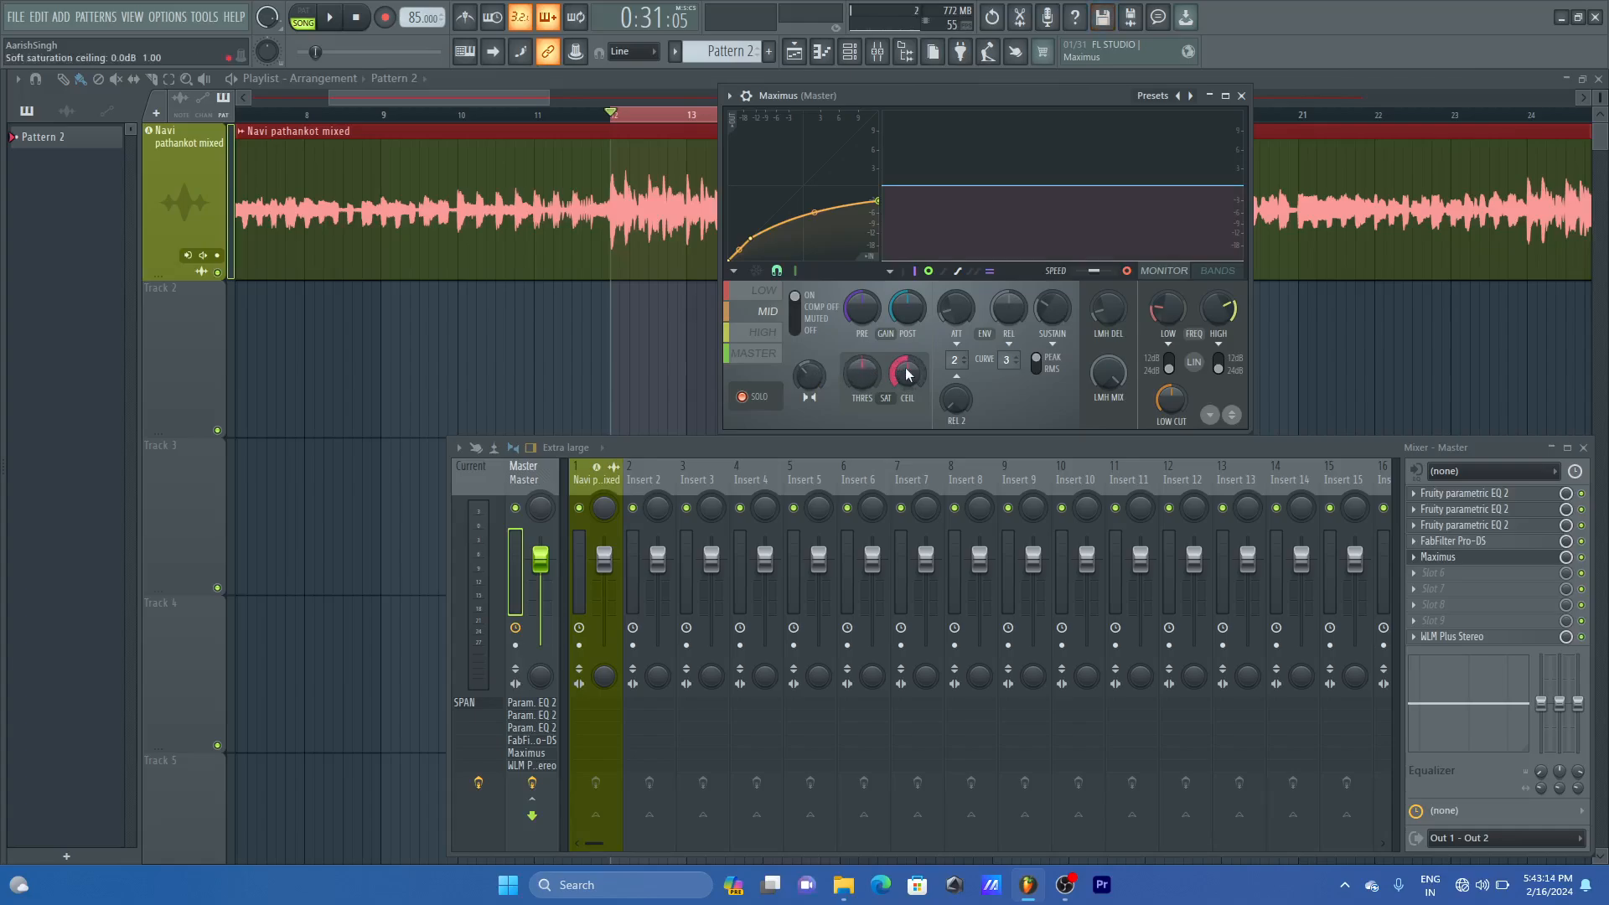
left_click_drag(909, 374, 909, 374)
left_click_drag(908, 375, 908, 379)
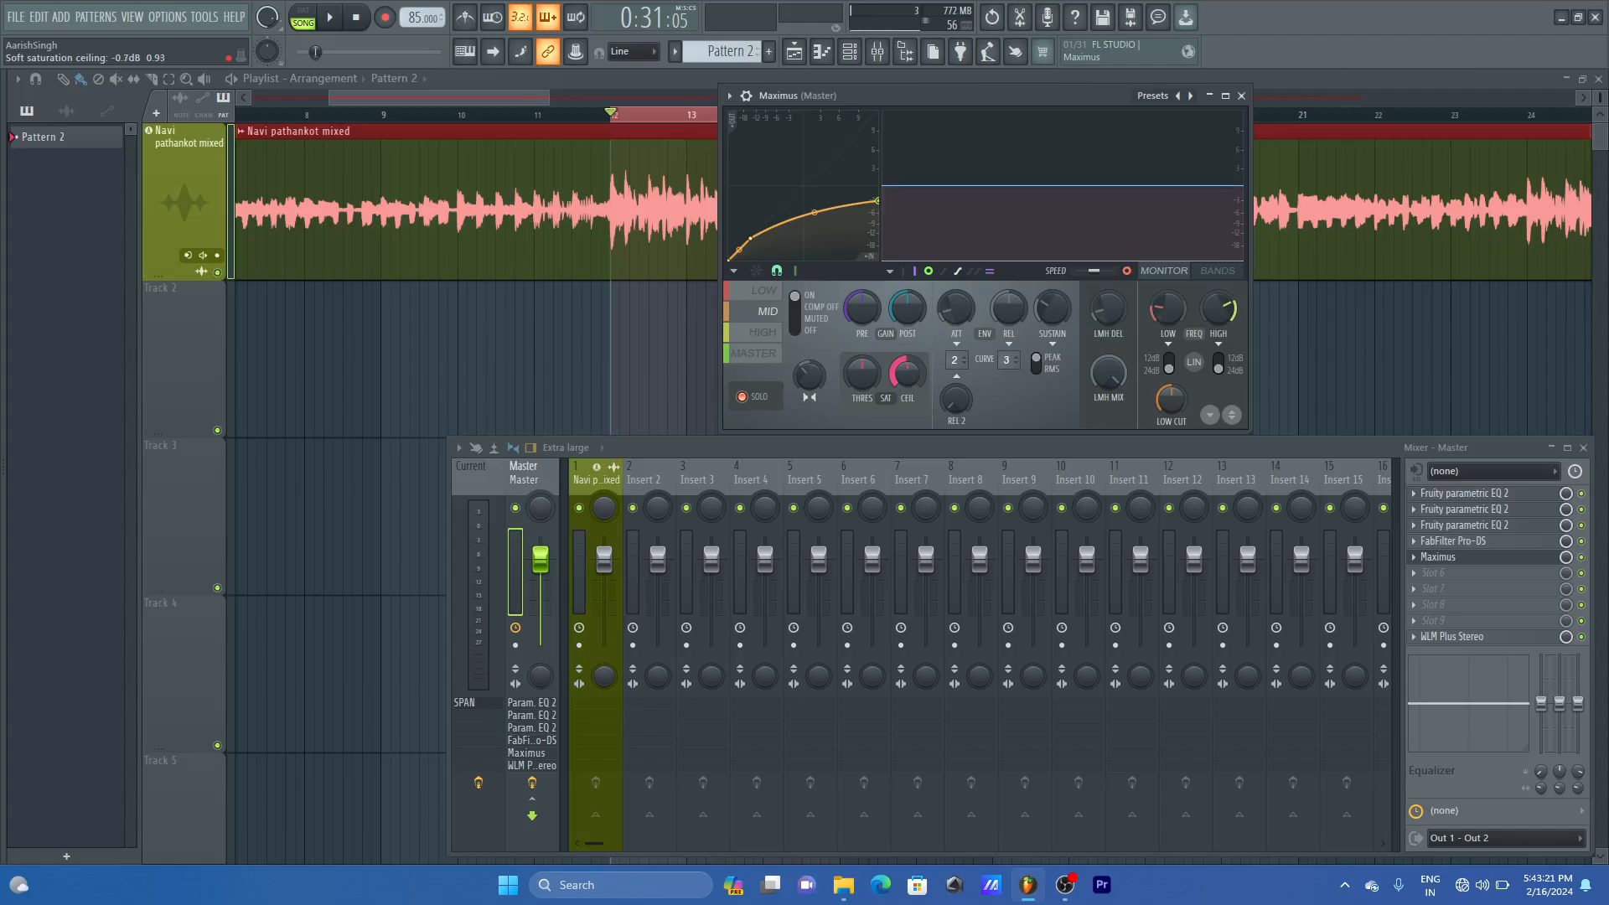
left_click(1242, 101)
- Check the loudness readings in WLM Plus, and raise the post gain of the Maximus mid band to 5.0 dB
left_click(1453, 637)
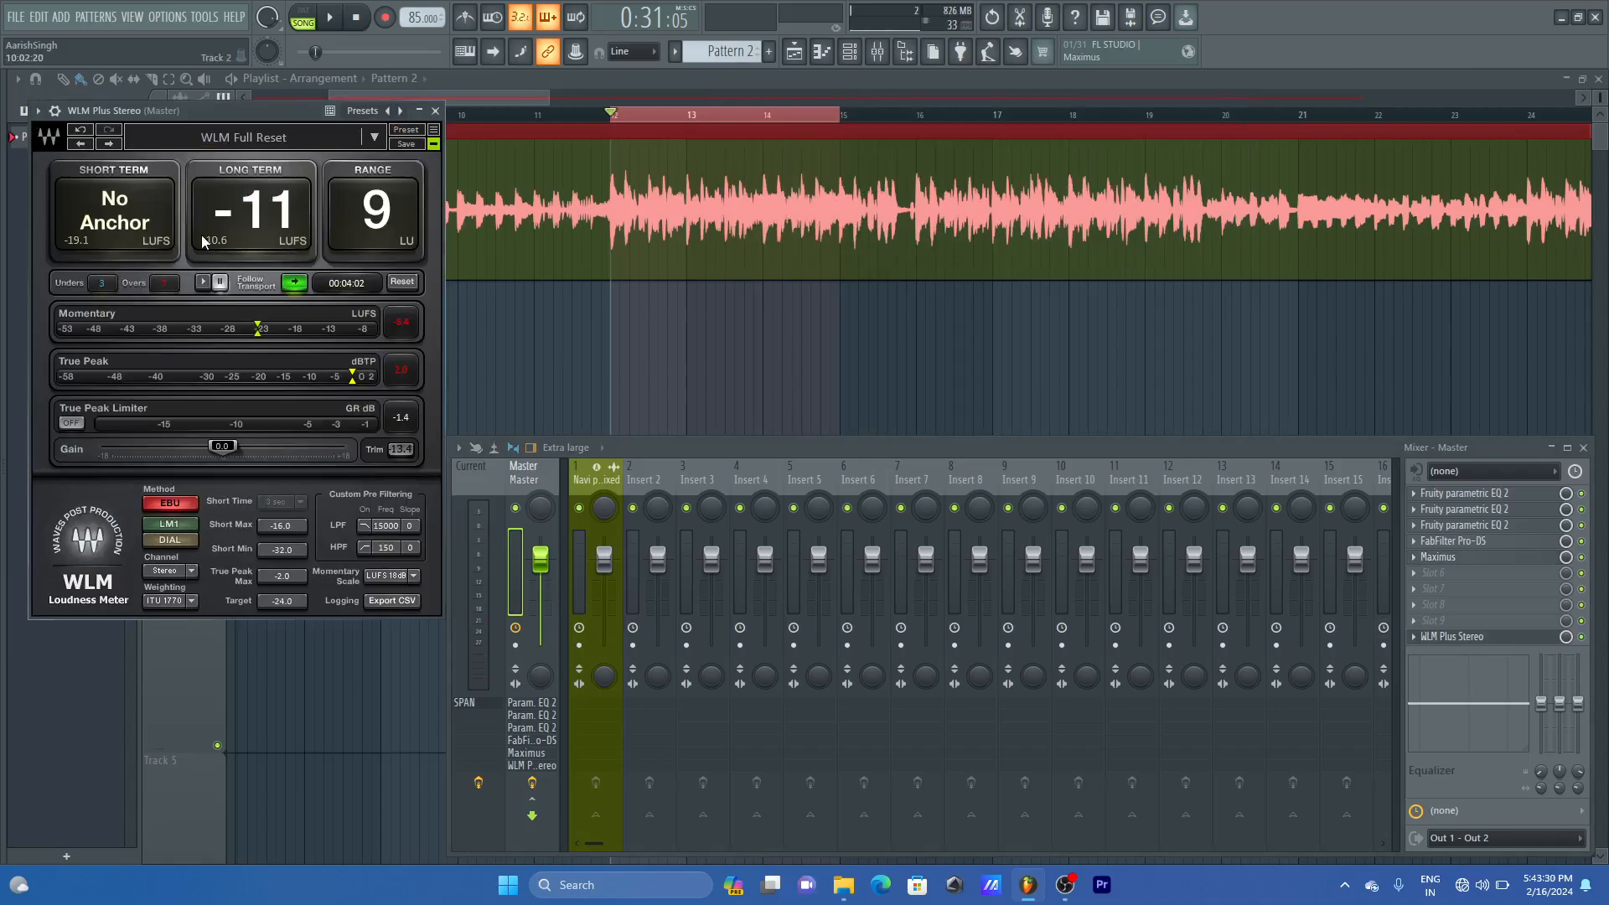
left_click(435, 111)
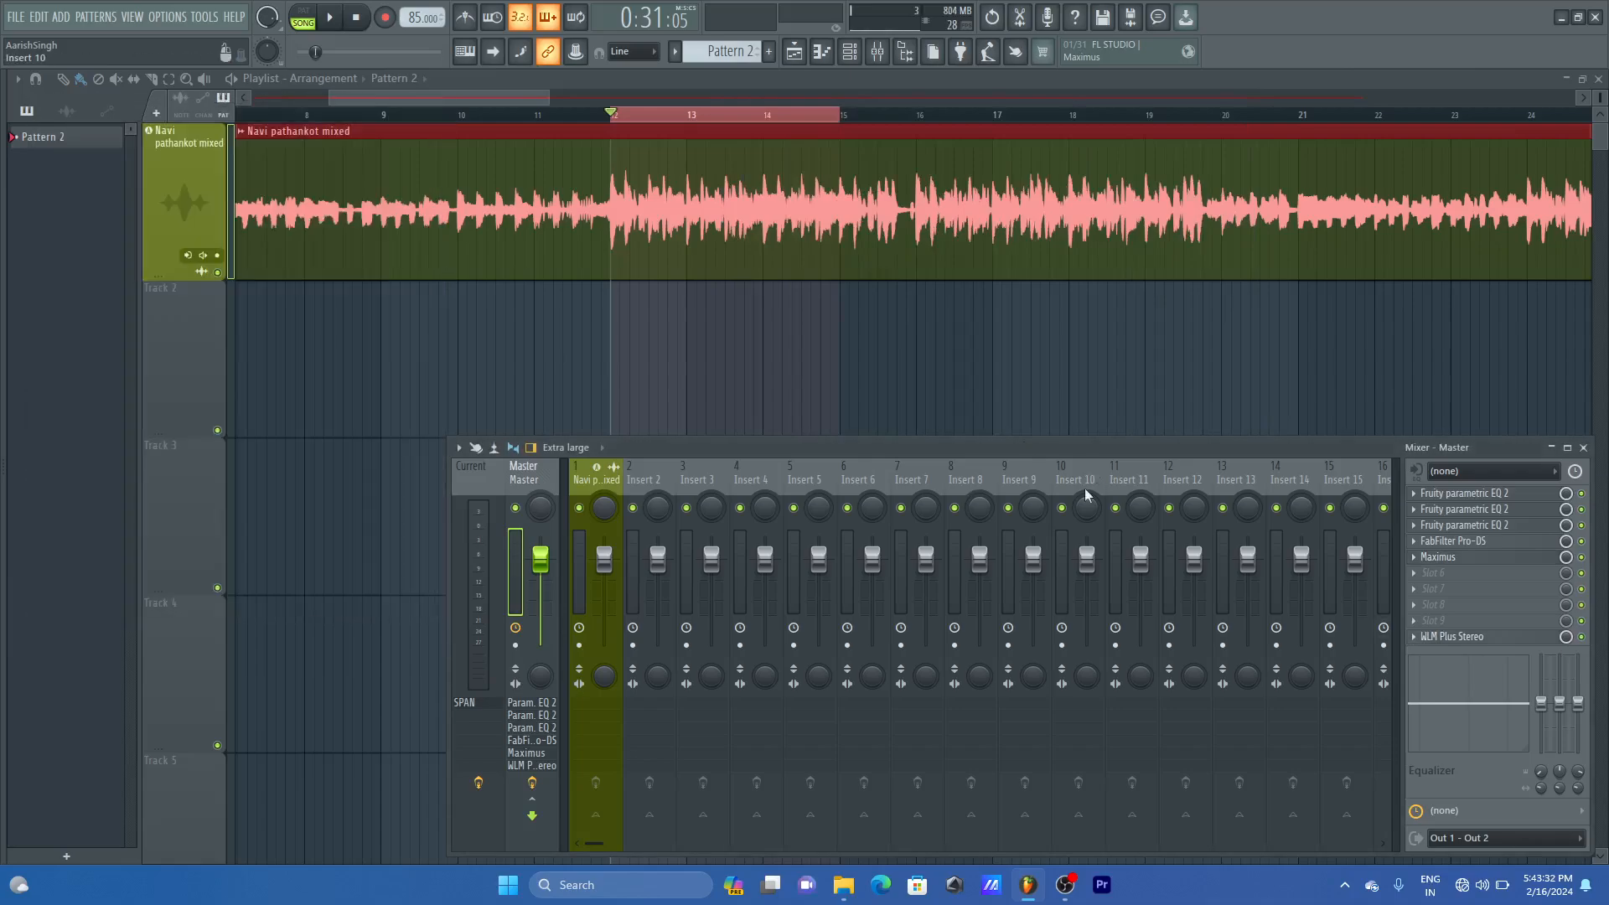
left_click(1458, 557)
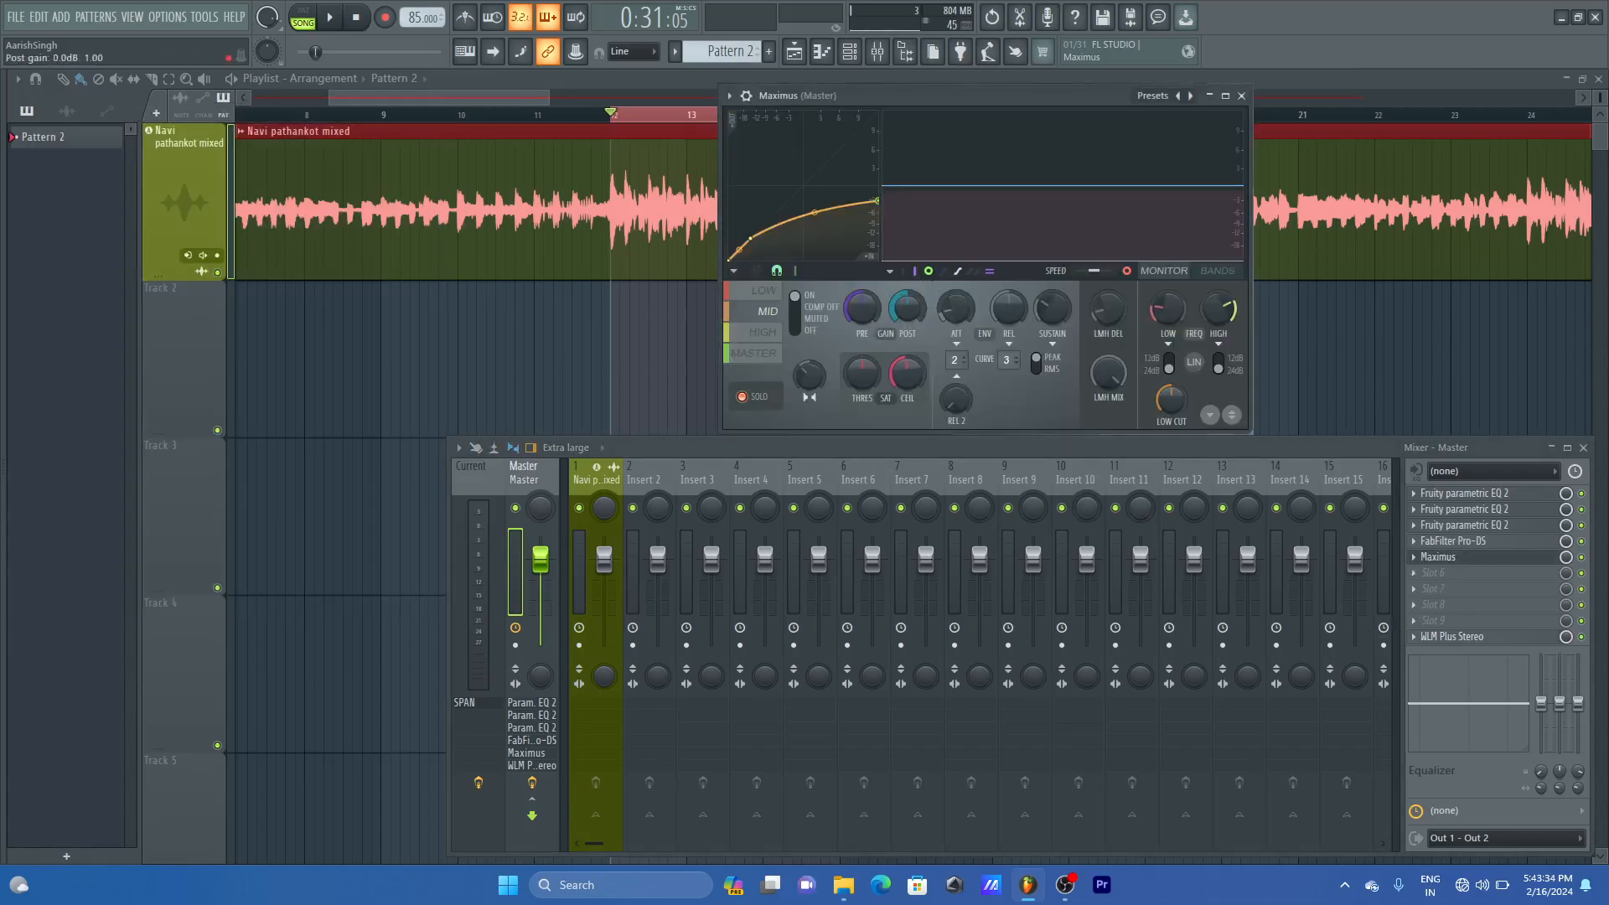
left_click_drag(908, 308, 907, 280)
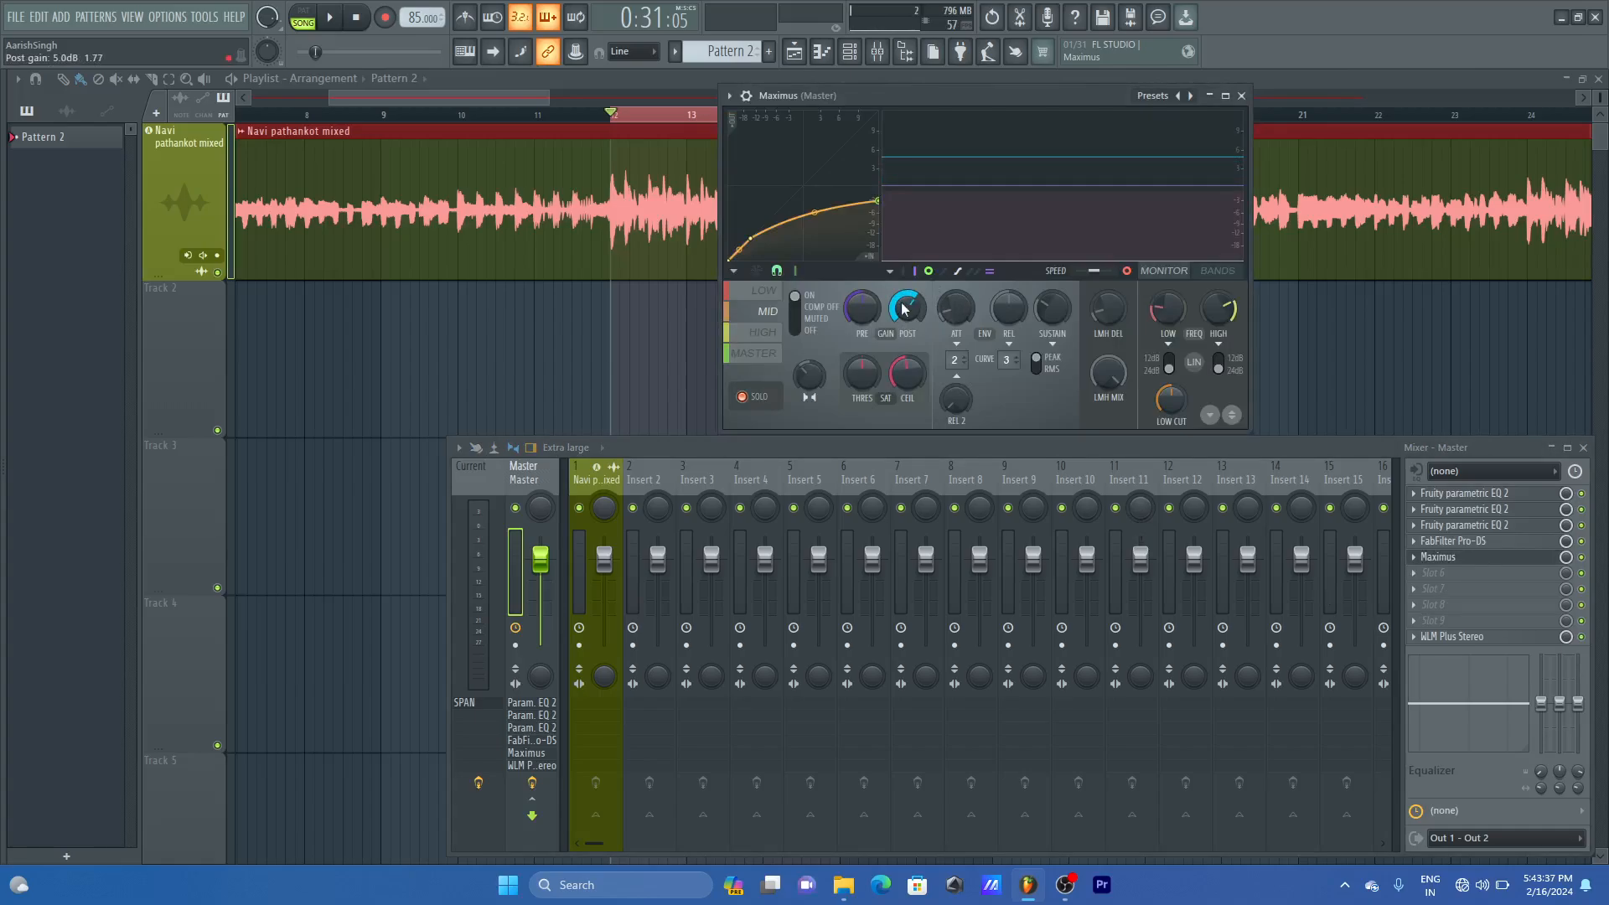
- Examine the short-term and long-term loudness readings in WLM Plus, and close both the meter and Maximus
left_click(1462, 637)
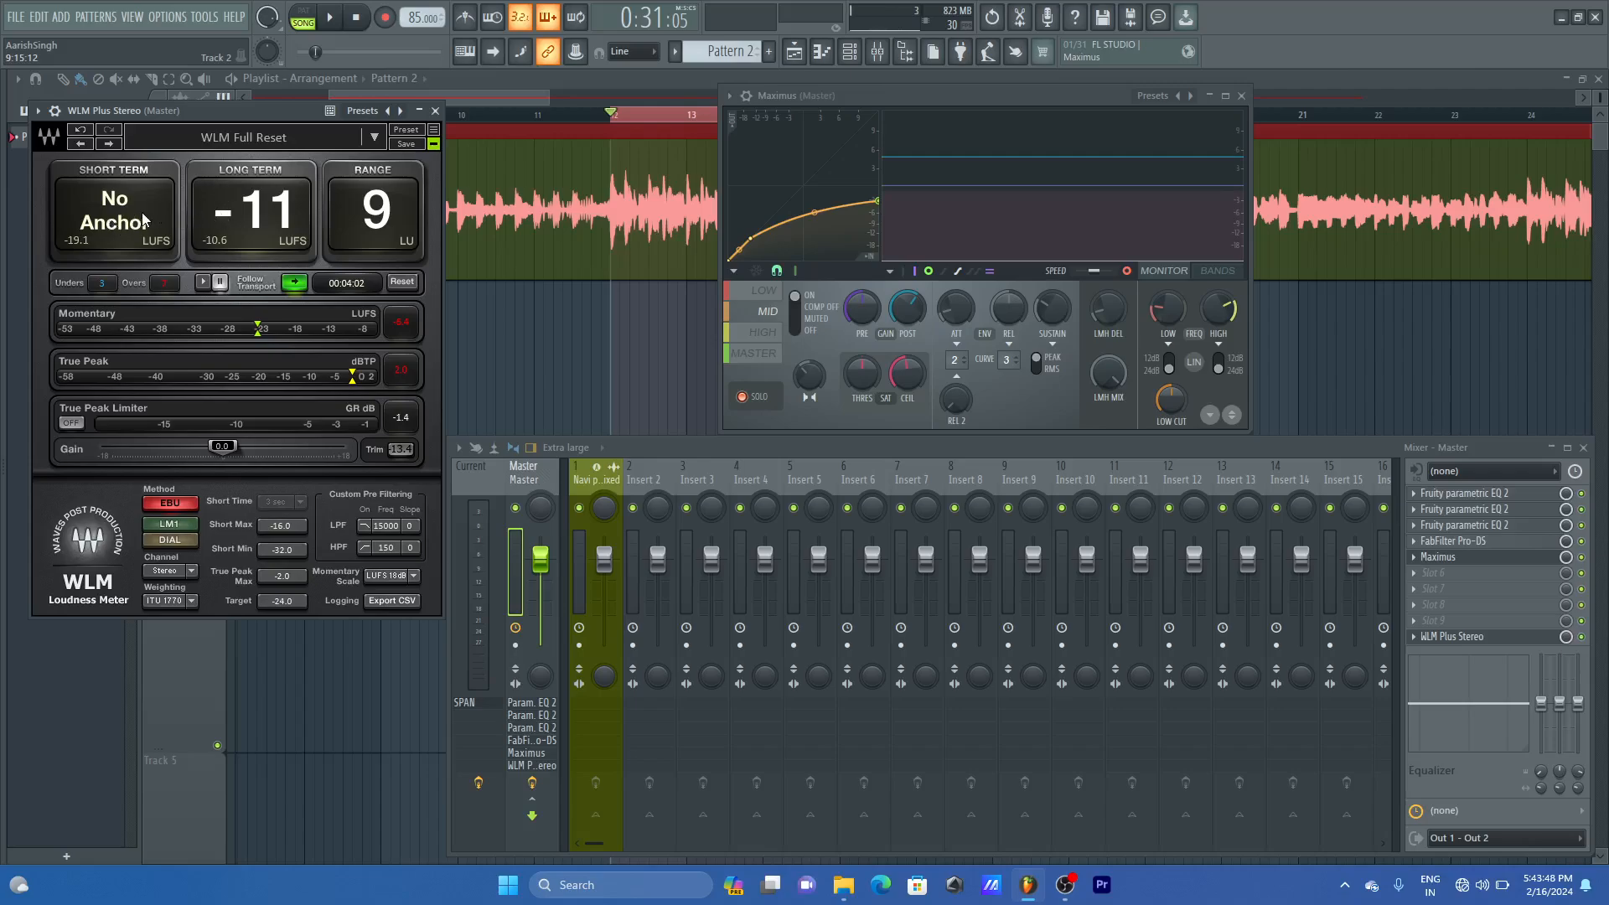
left_click(435, 111)
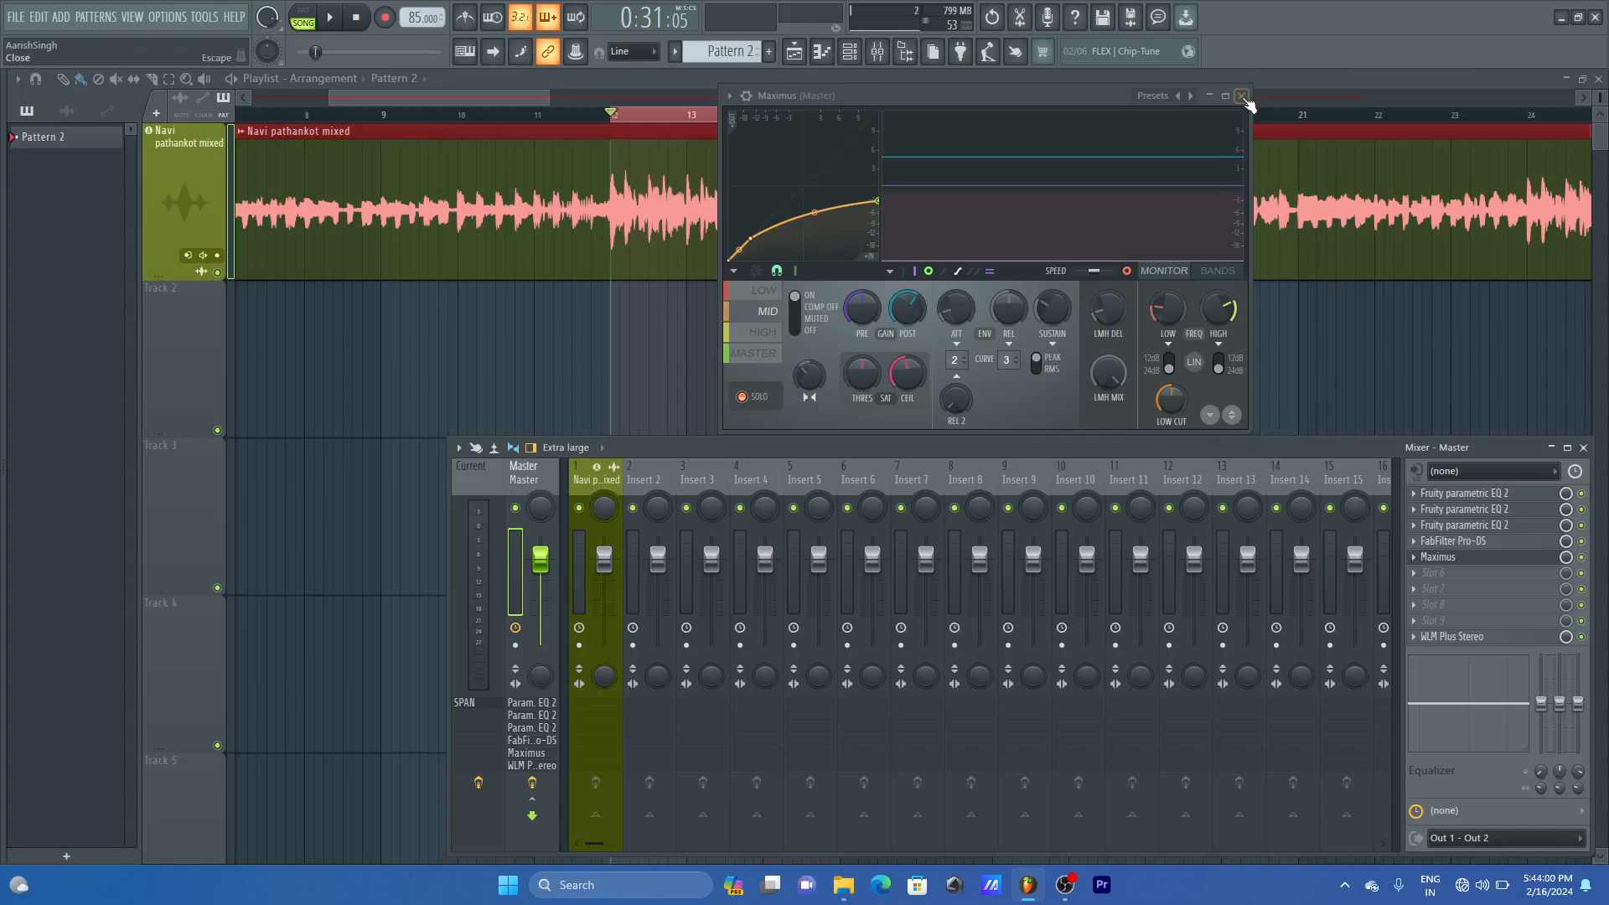
left_click(1242, 97)
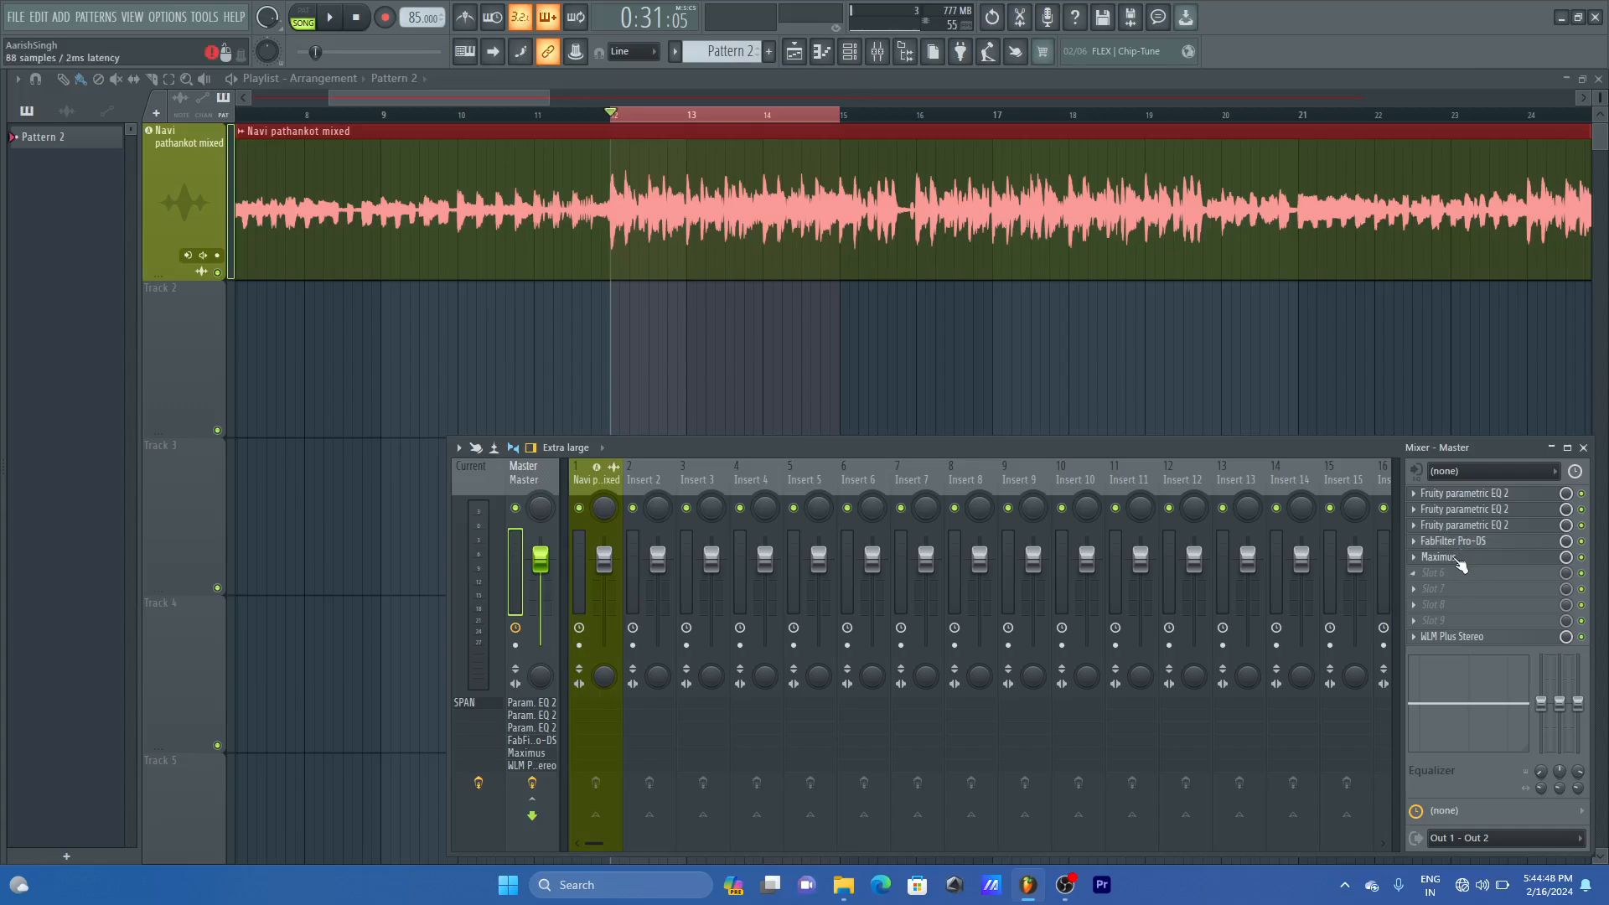
left_click(1463, 559)
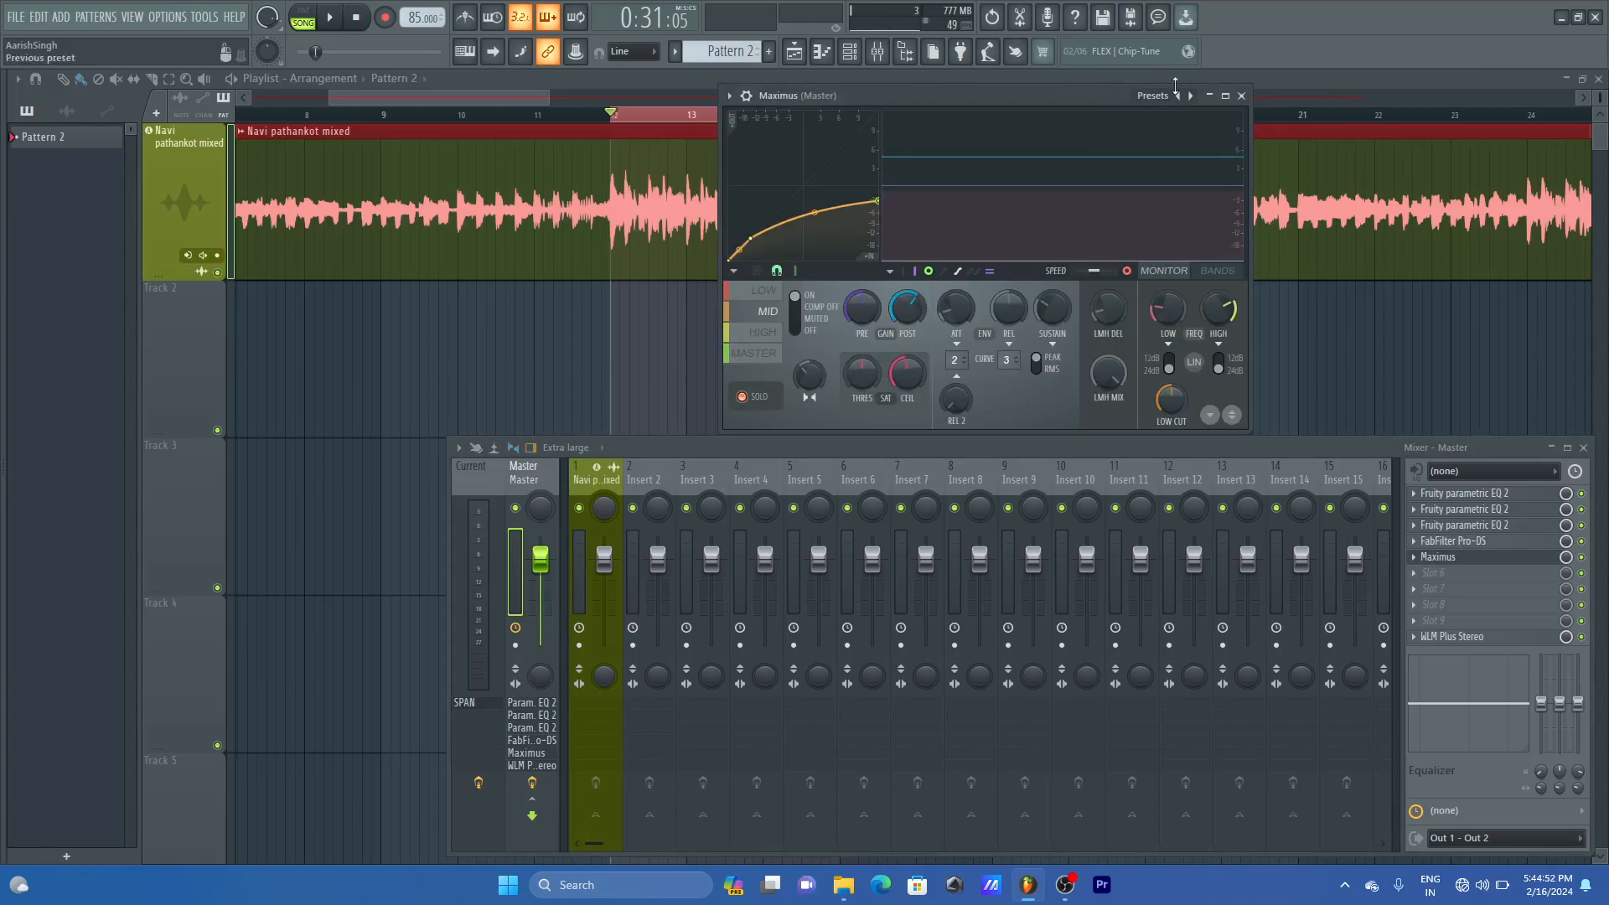
left_click(1242, 96)
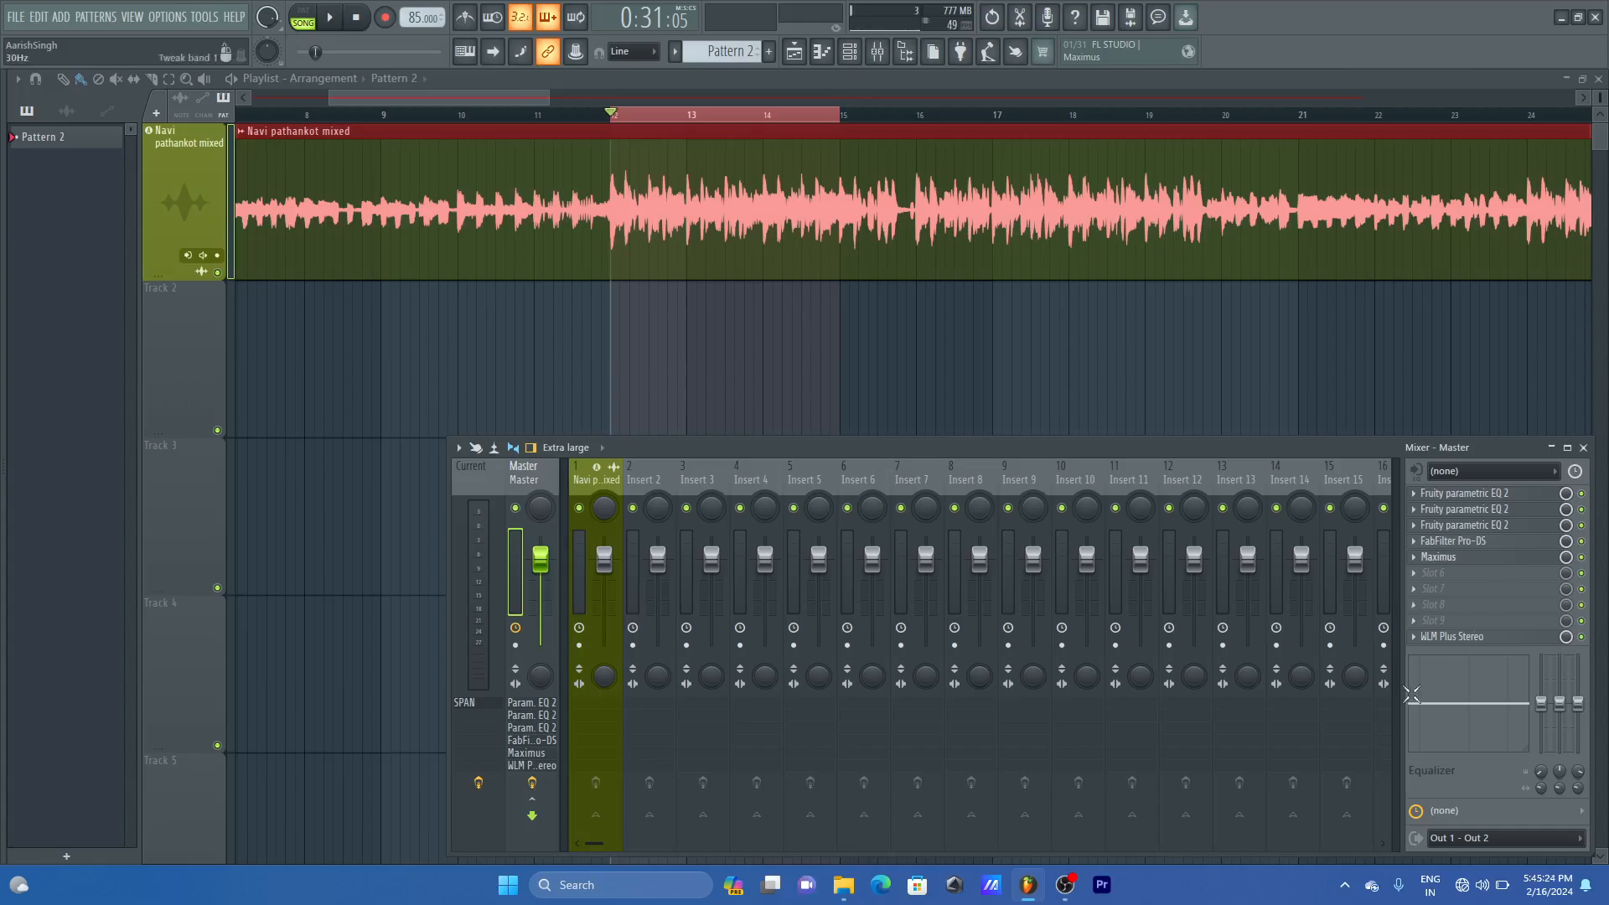
mouse_move(1059, 880)
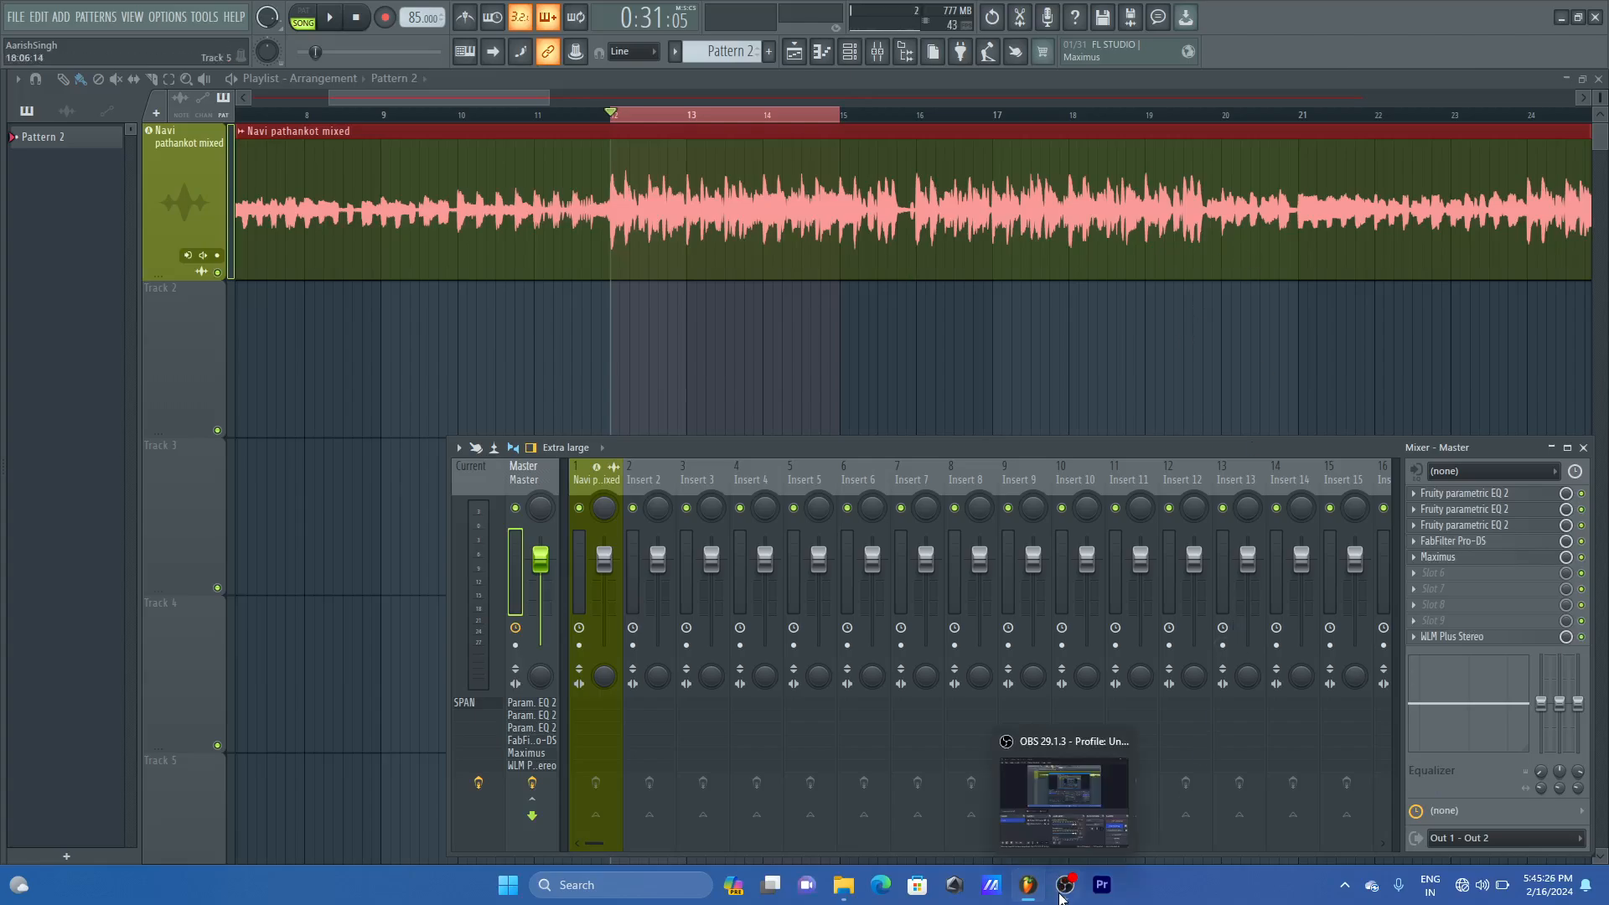